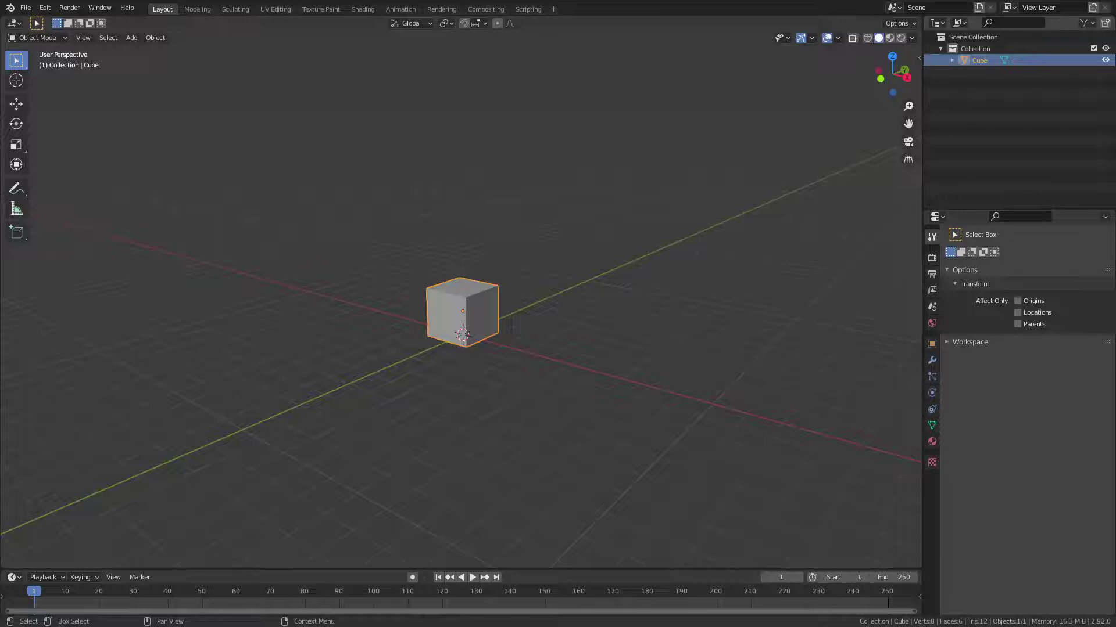
# Orbit around the default cube, select it and switch it into Edit Mode.
pyautogui.moveTo(458, 332); pyautogui.dragTo(475, 344, button='middle')
pyautogui.click(577, 330)
pyautogui.moveTo(576, 330)
pyautogui.mouseDown(button='middle')
pyautogui.moveTo(530, 358)
pyautogui.moveTo(508, 333)
pyautogui.moveTo(515, 319)
pyautogui.mouseUp(button='middle')
pyautogui.scroll(2, 530, 353)
pyautogui.scroll(-3, 508, 331)
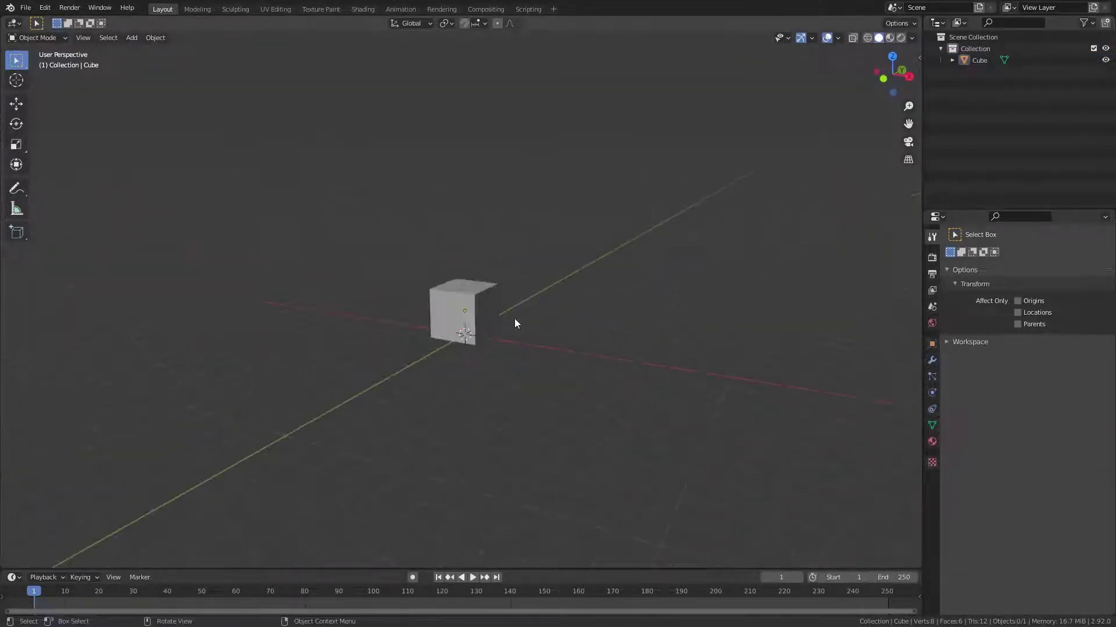
pyautogui.moveTo(477, 377)
pyautogui.mouseDown(button='middle')
pyautogui.moveTo(494, 322)
pyautogui.moveTo(507, 326)
pyautogui.moveTo(485, 302)
pyautogui.moveTo(504, 304)
pyautogui.moveTo(471, 319)
pyautogui.mouseUp(button='middle')
pyautogui.scroll(4, 505, 291)
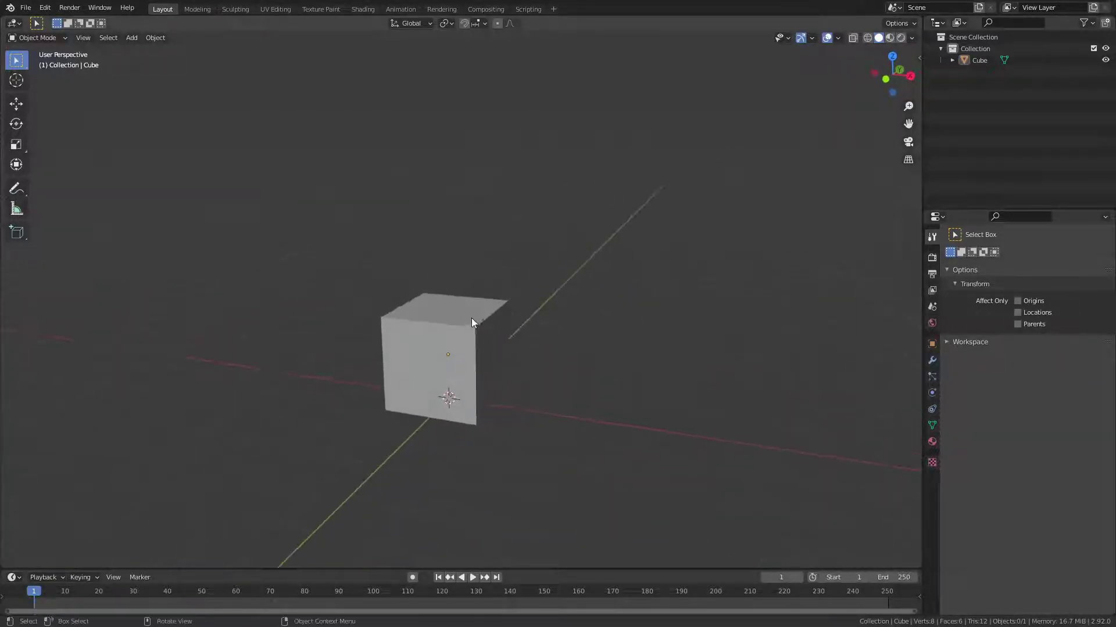
pyautogui.click(472, 319)
pyautogui.press('Tab')
# In face select mode, lower the cube's top face 1.32 m along Z.
pyautogui.press('3')
pyautogui.click(465, 313)
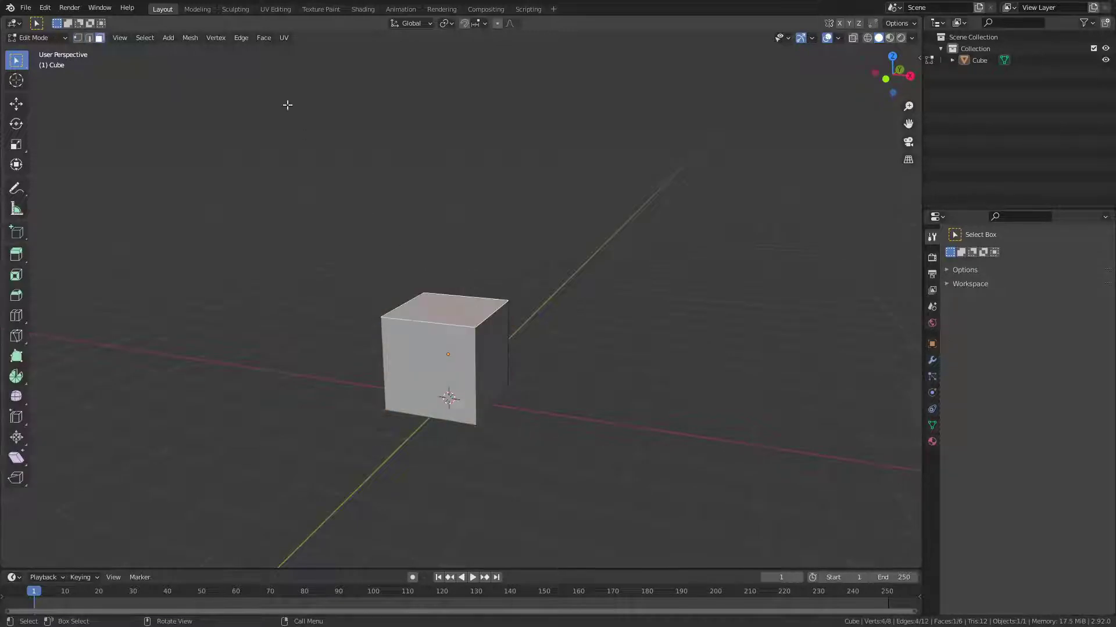
pyautogui.hotkey('ctrl', 'pagedown')
pyautogui.moveTo(398, 277); pyautogui.dragTo(465, 276, button='middle')
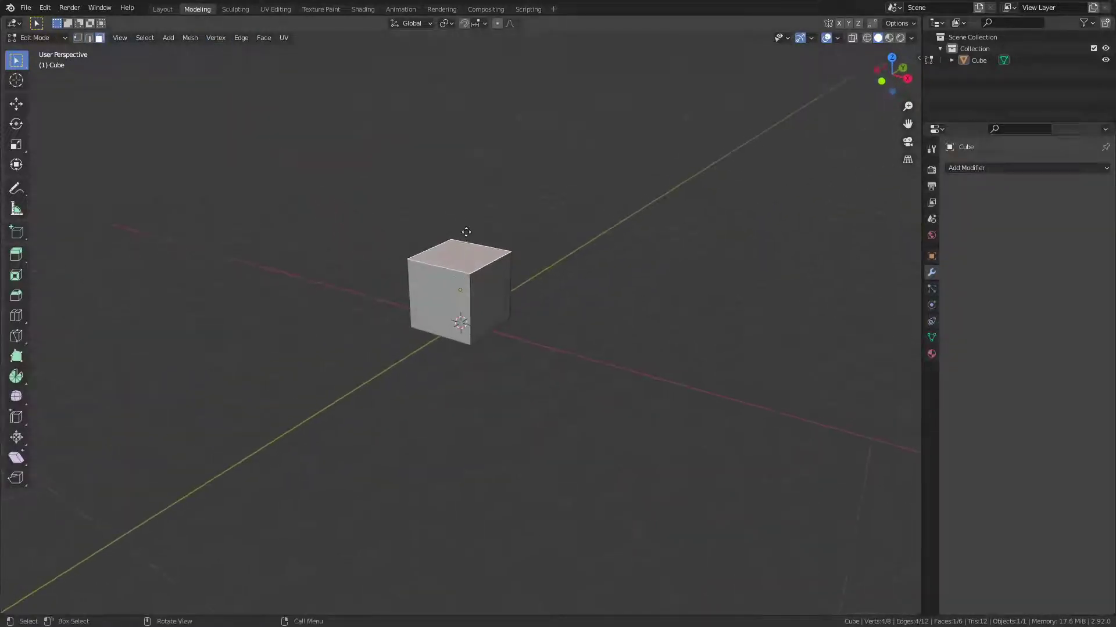
pyautogui.press('g')
pyautogui.press('z')
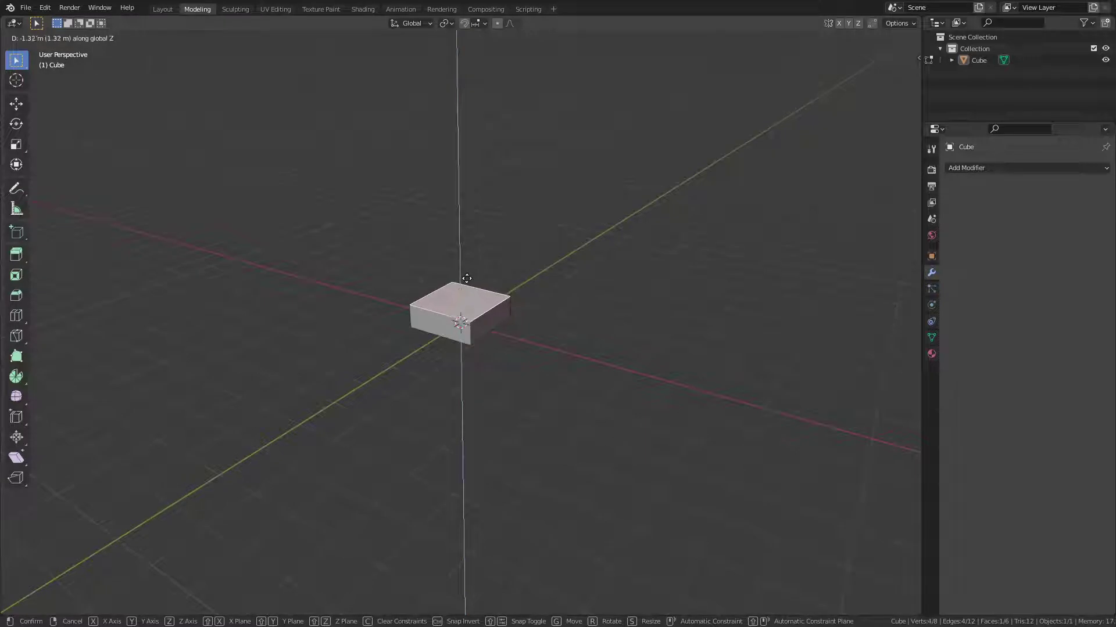
pyautogui.click(467, 277)
pyautogui.moveTo(463, 279); pyautogui.dragTo(488, 278, button='middle')
# In Object Mode, attempt a Z-locked resize of the flattened cube, then cancel it.
pyautogui.press('Tab')
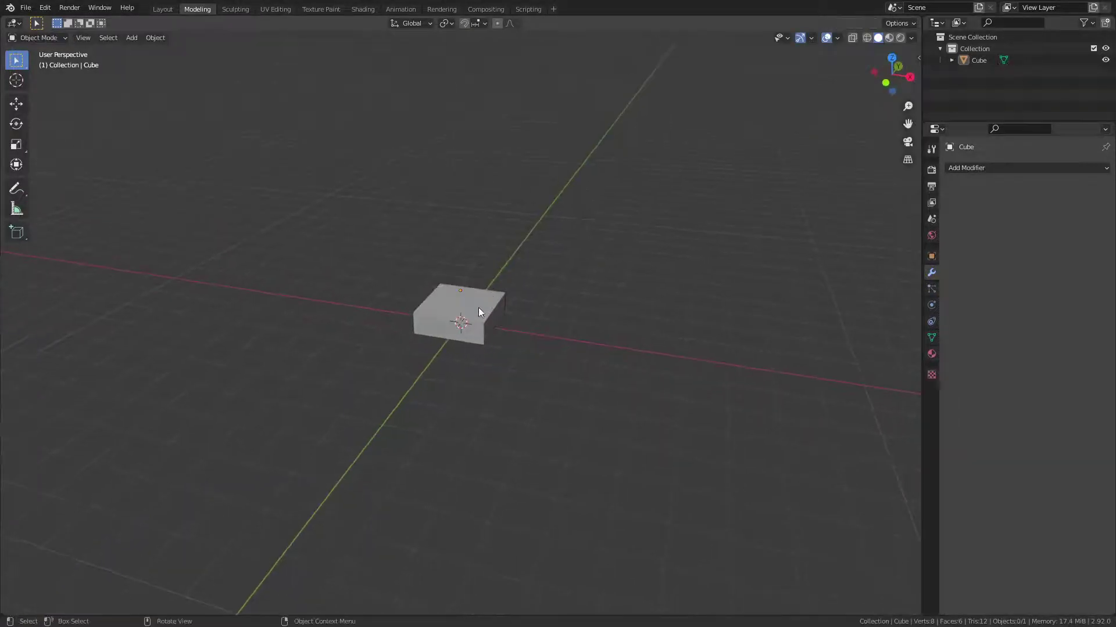
pyautogui.click(478, 307)
pyautogui.press('s')
pyautogui.hotkey('shift', 'z')
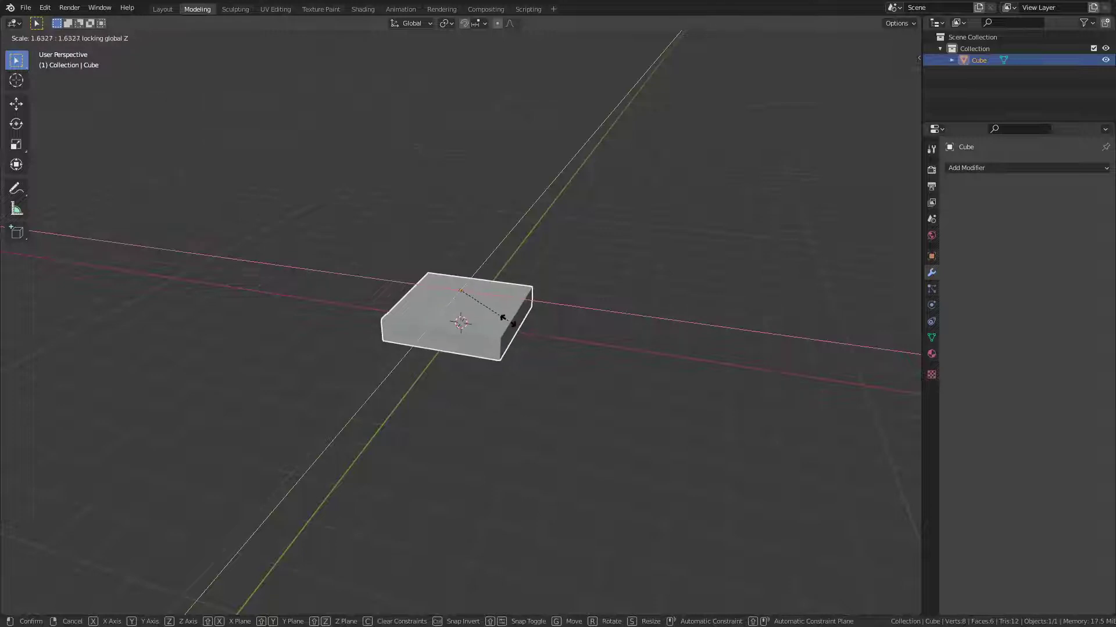
pyautogui.rightClick(502, 319)
pyautogui.scroll(1, 512, 256)
pyautogui.scroll(2, 523, 233)
pyautogui.scroll(2, 527, 251)
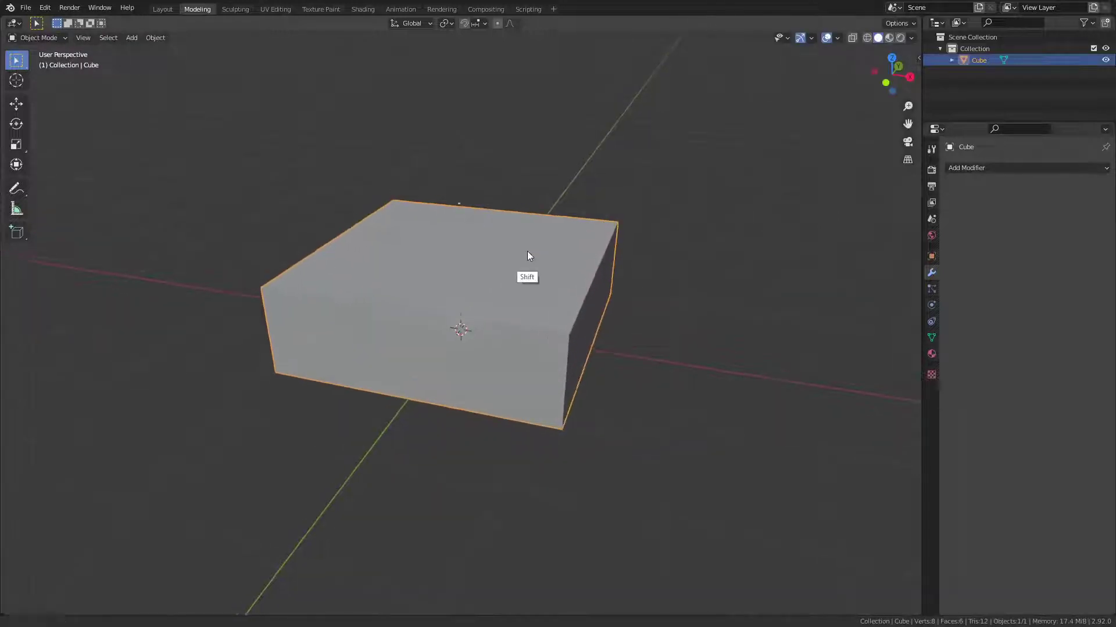
pyautogui.scroll(-2, 527, 251)
pyautogui.scroll(-2, 513, 270)
# Widen the slab horizontally with Z locked, then return to Edit Mode.
pyautogui.press('s')
pyautogui.hotkey('shift', 'z')
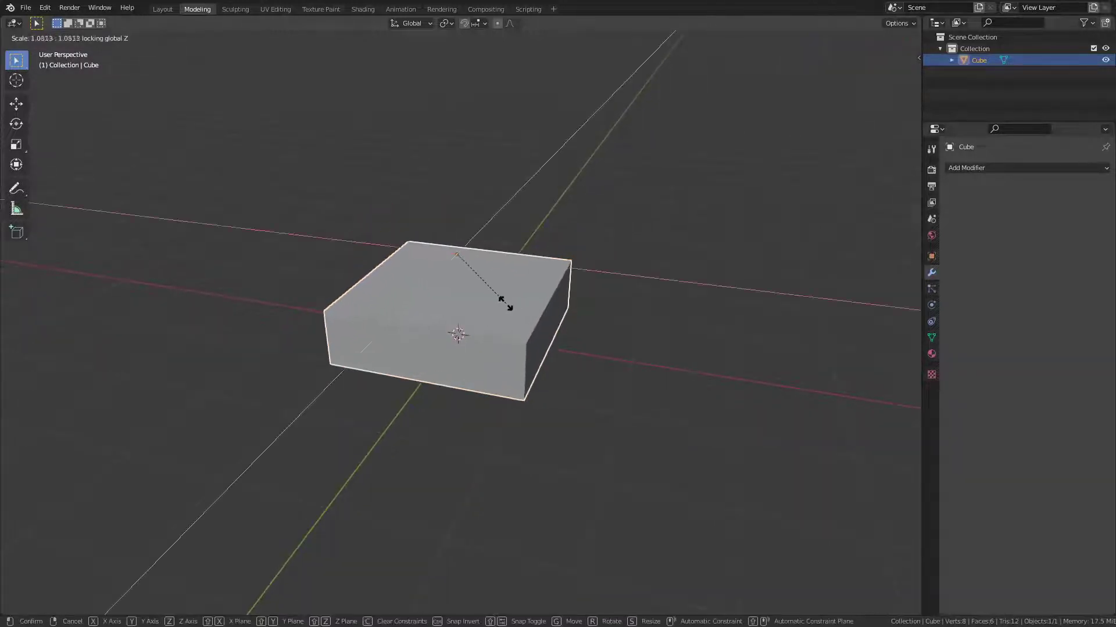
pyautogui.click(526, 305)
pyautogui.press('Tab')
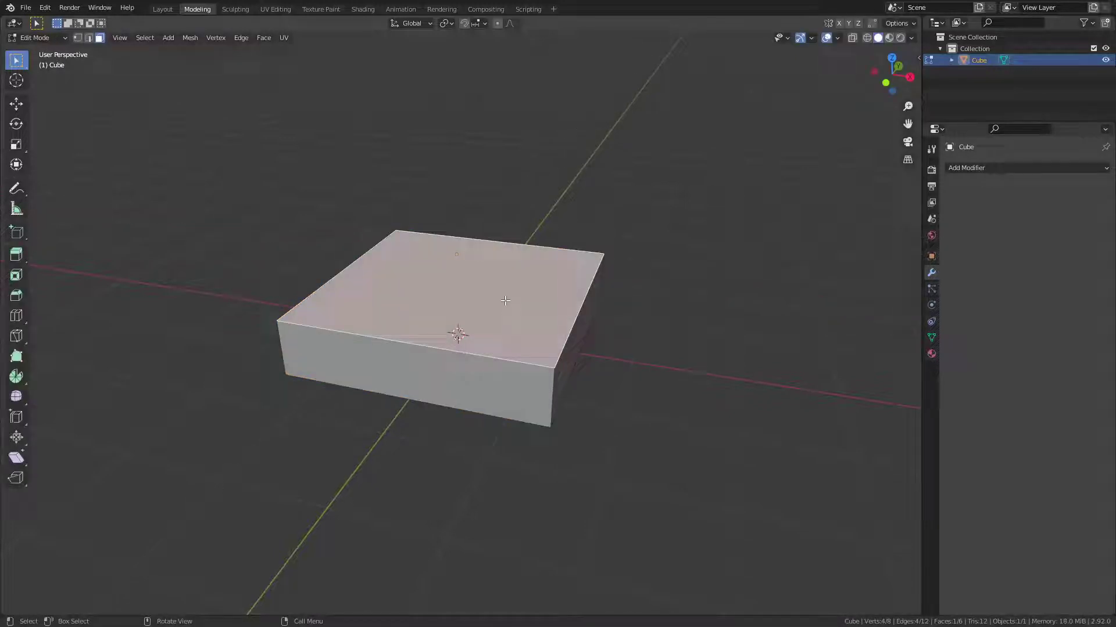
# Extrude the slab's top face in place and shrink it into an inset border.
pyautogui.press('e')
pyautogui.rightClick(562, 294)
pyautogui.press('s')
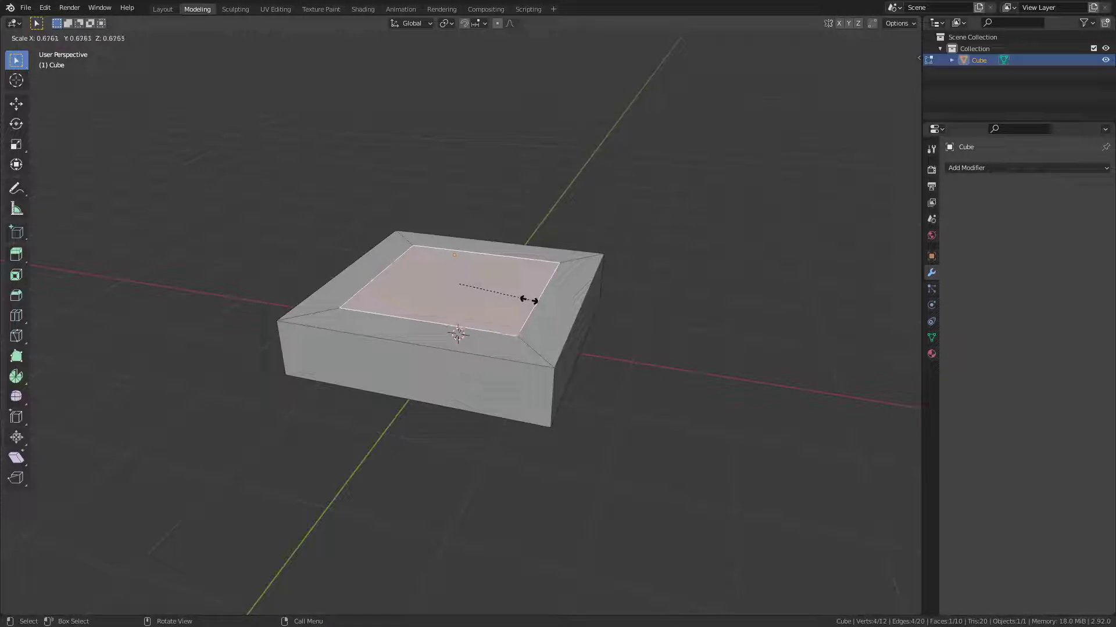
pyautogui.click(529, 300)
# Extrude the inset face again, shrink it slightly and raise it along Z as a second step.
pyautogui.press('e')
pyautogui.rightClick(529, 296)
pyautogui.press('s')
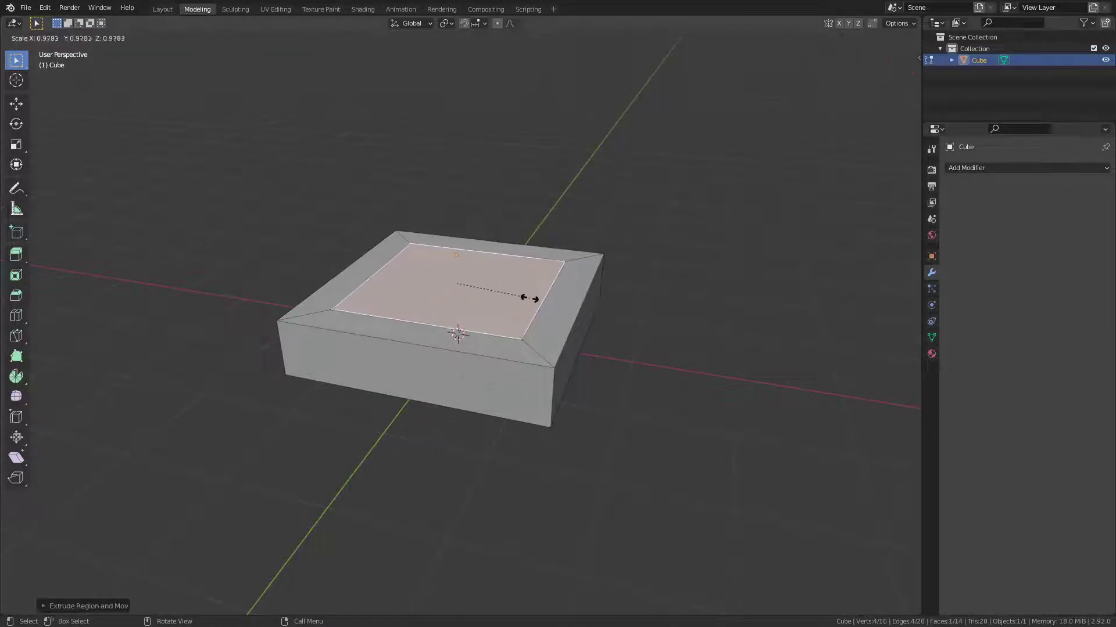
pyautogui.click(528, 291)
pyautogui.press('g')
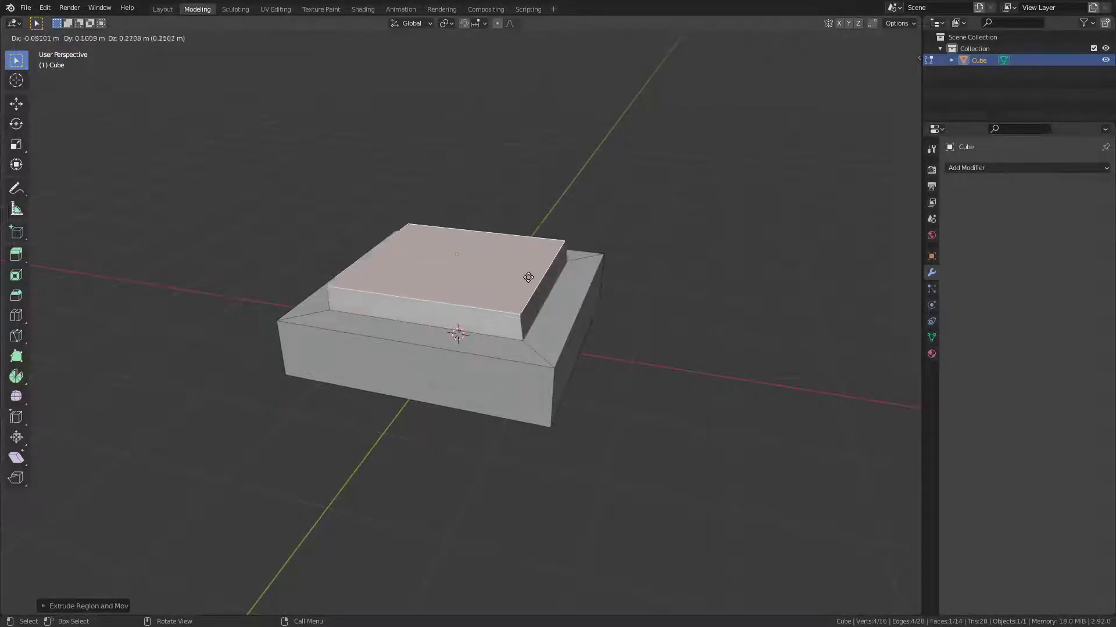
pyautogui.press('z')
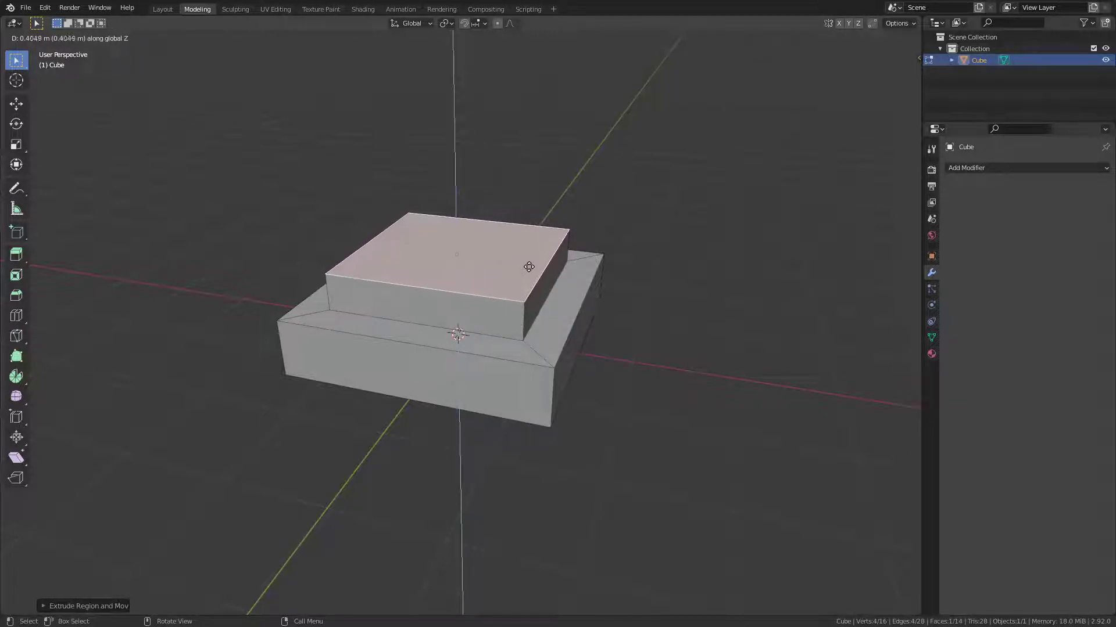
pyautogui.click(528, 266)
pyautogui.moveTo(542, 260); pyautogui.dragTo(573, 242, button='middle')
# Extrude the second step's top face and shrink it to about 0.78.
pyautogui.press('e')
pyautogui.press('s')
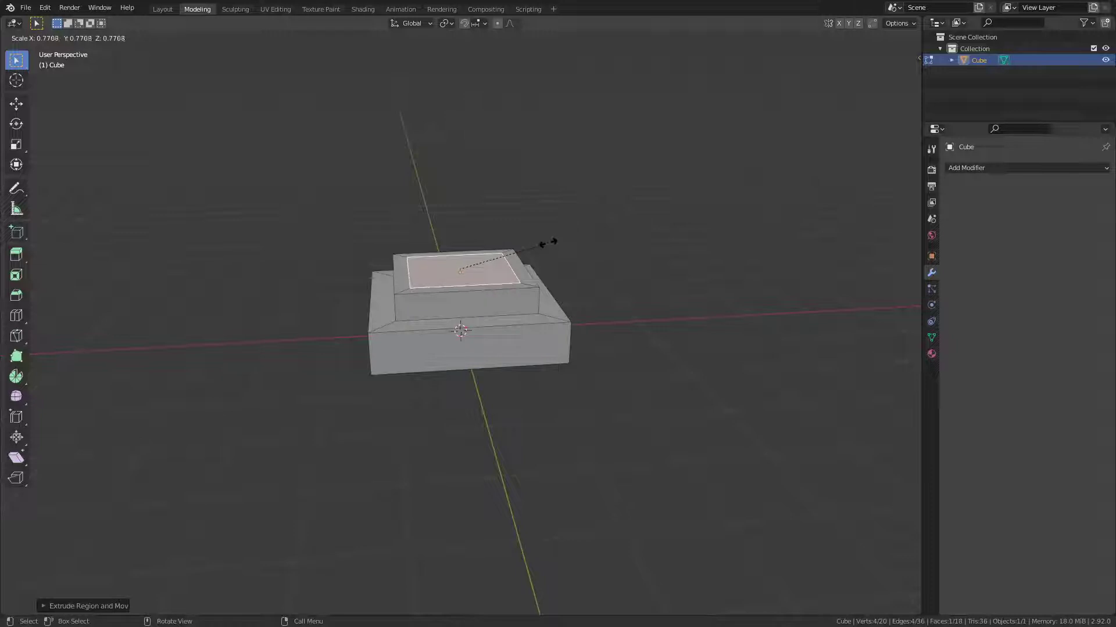
pyautogui.click(551, 242)
pyautogui.scroll(-4, 560, 251)
# Extrude the top face upward twice to form a tall square shaft.
pyautogui.moveTo(479, 381); pyautogui.dragTo(505, 279, button='middle')
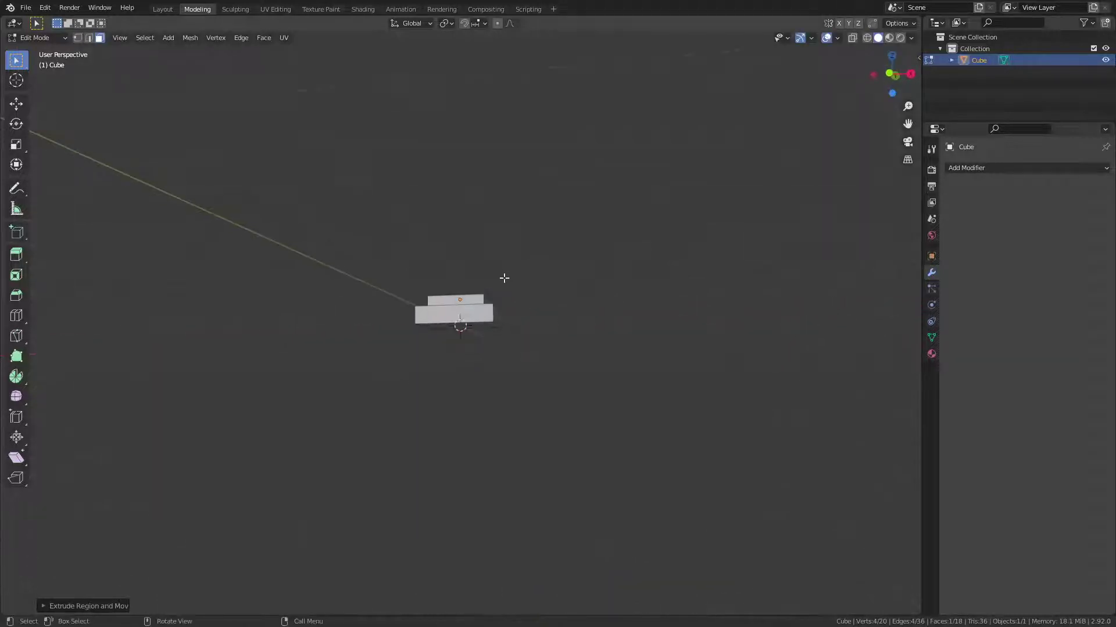
pyautogui.press('e')
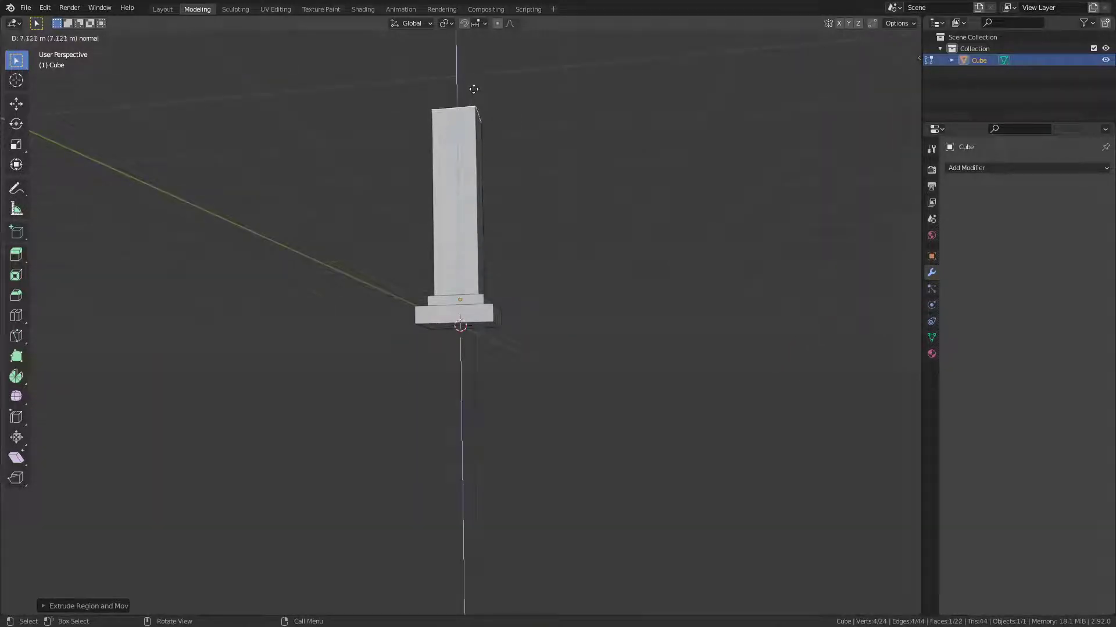
pyautogui.click(472, 93)
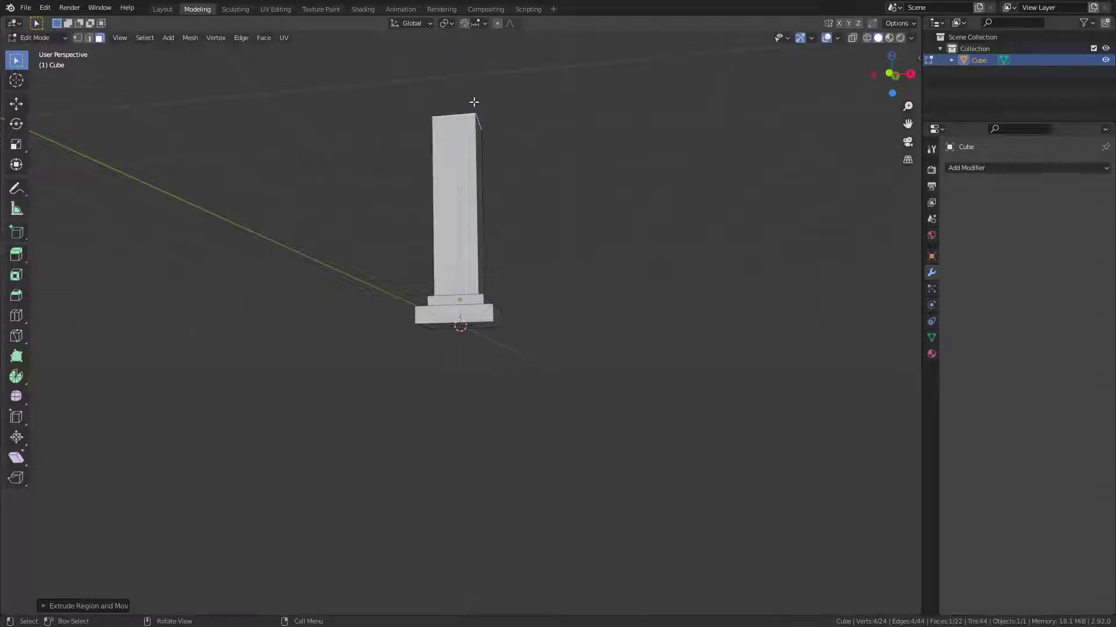
pyautogui.moveTo(473, 104); pyautogui.dragTo(475, 187, button='middle')
pyautogui.scroll(4, 511, 120)
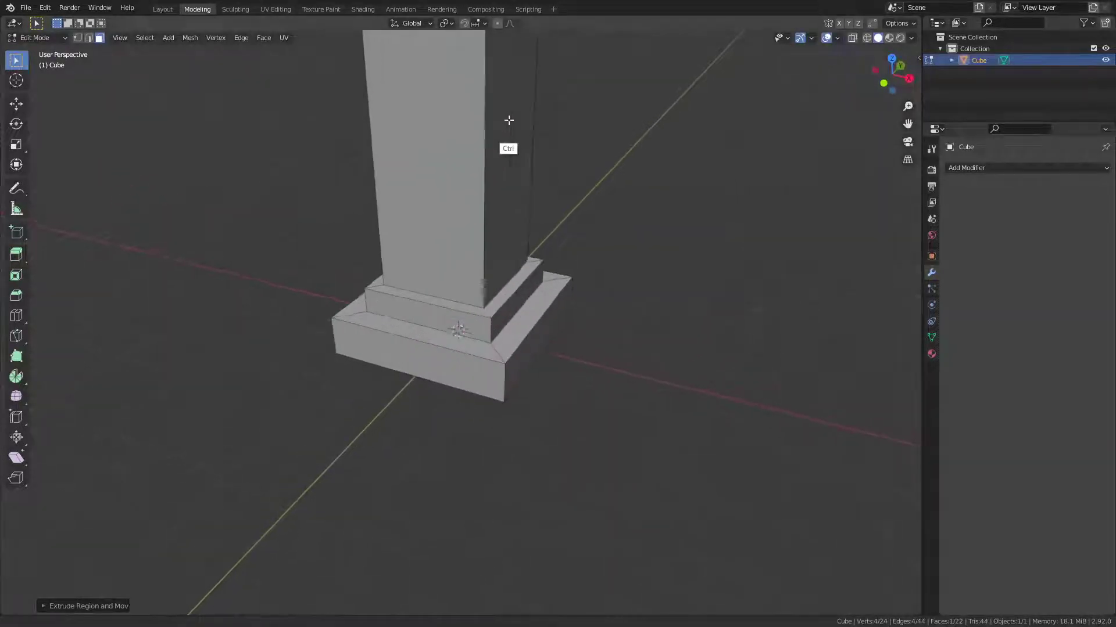
pyautogui.scroll(-5, 506, 125)
pyautogui.moveTo(468, 187)
pyautogui.mouseDown(button='middle')
pyautogui.moveTo(484, 272)
pyautogui.moveTo(438, 236)
pyautogui.mouseUp(button='middle')
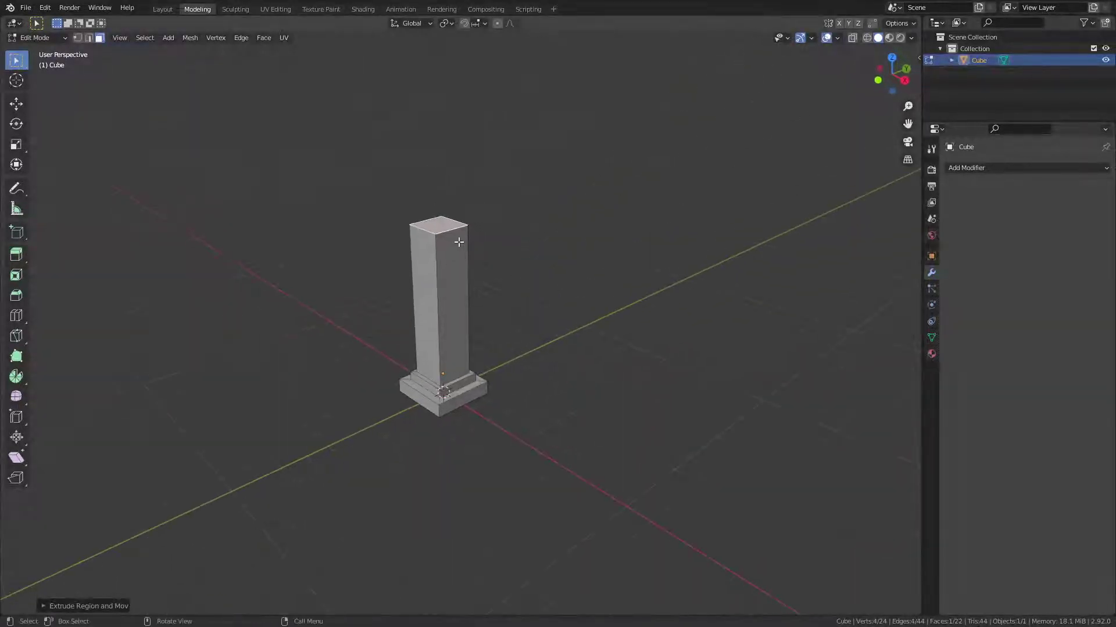
pyautogui.press('e')
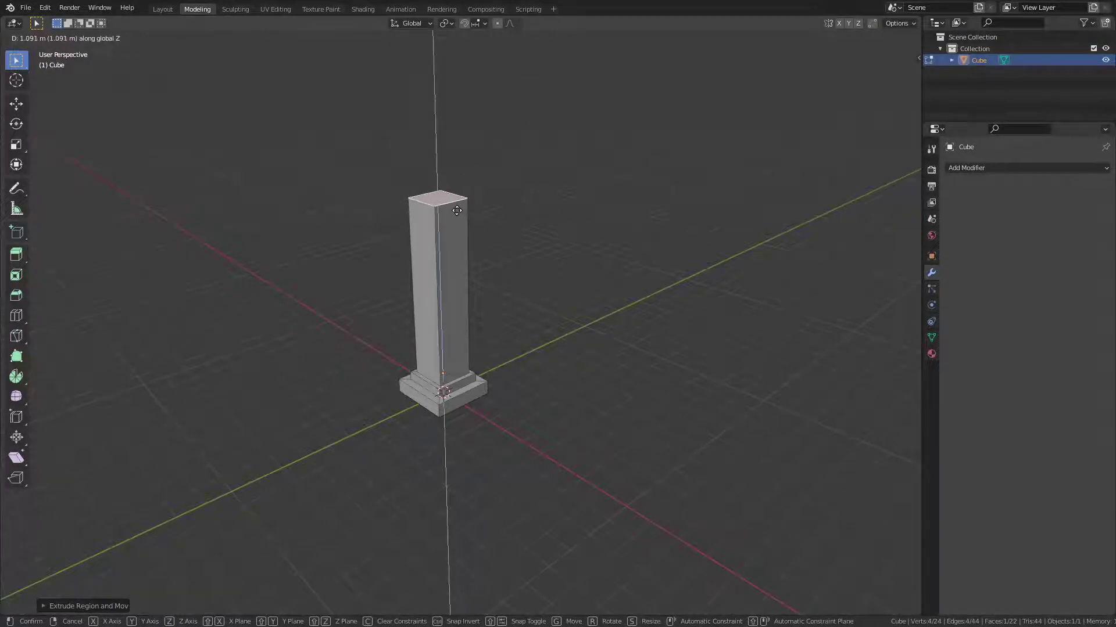
pyautogui.click(457, 210)
pyautogui.moveTo(457, 210)
pyautogui.mouseDown(button='middle')
pyautogui.moveTo(553, 220)
pyautogui.moveTo(531, 230)
pyautogui.mouseUp(button='middle')
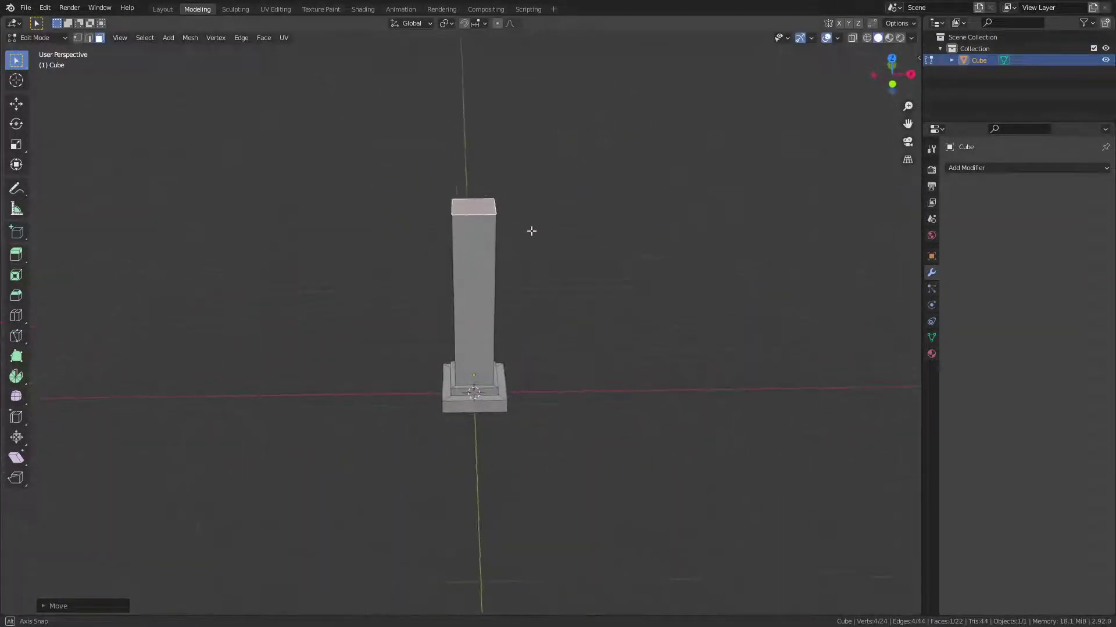
pyautogui.moveTo(498, 292)
pyautogui.keyDown('ctrl'); pyautogui.mouseDown(button='middle')
pyautogui.moveTo(538, 219)
pyautogui.moveTo(524, 294)
pyautogui.moveTo(493, 269)
pyautogui.mouseUp(button='middle'); pyautogui.keyUp('ctrl')
pyautogui.moveTo(510, 346)
pyautogui.mouseDown(button='middle')
pyautogui.moveTo(510, 367)
pyautogui.moveTo(491, 356)
pyautogui.mouseUp(button='middle')
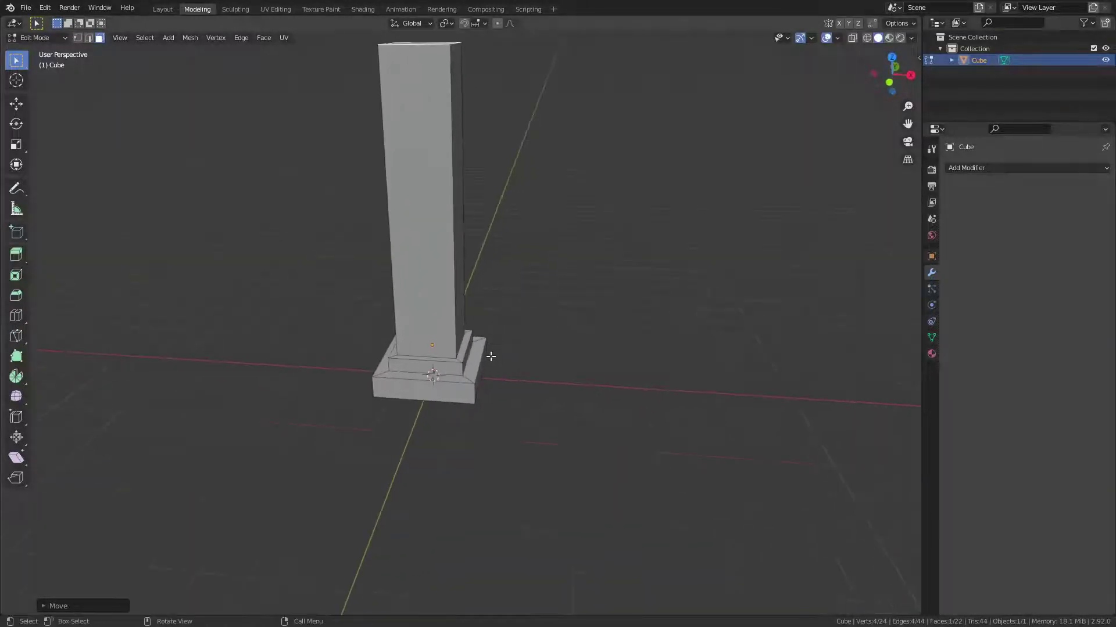
# Widen the base's four side faces horizontally, keeping their height fixed.
pyautogui.keyDown('alt'); pyautogui.click(477, 420); pyautogui.keyUp('alt')
pyautogui.moveTo(478, 418)
pyautogui.mouseDown(button='middle')
pyautogui.moveTo(495, 375)
pyautogui.moveTo(536, 378)
pyautogui.mouseUp(button='middle')
pyautogui.press('s')
pyautogui.hotkey('shift', 'z')
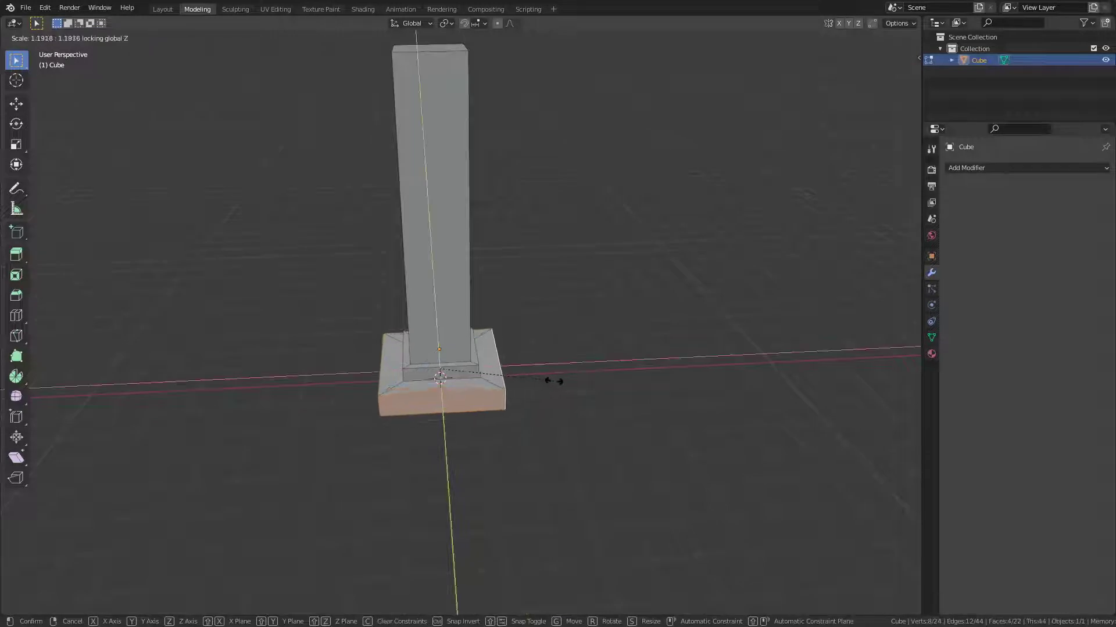
pyautogui.click(557, 382)
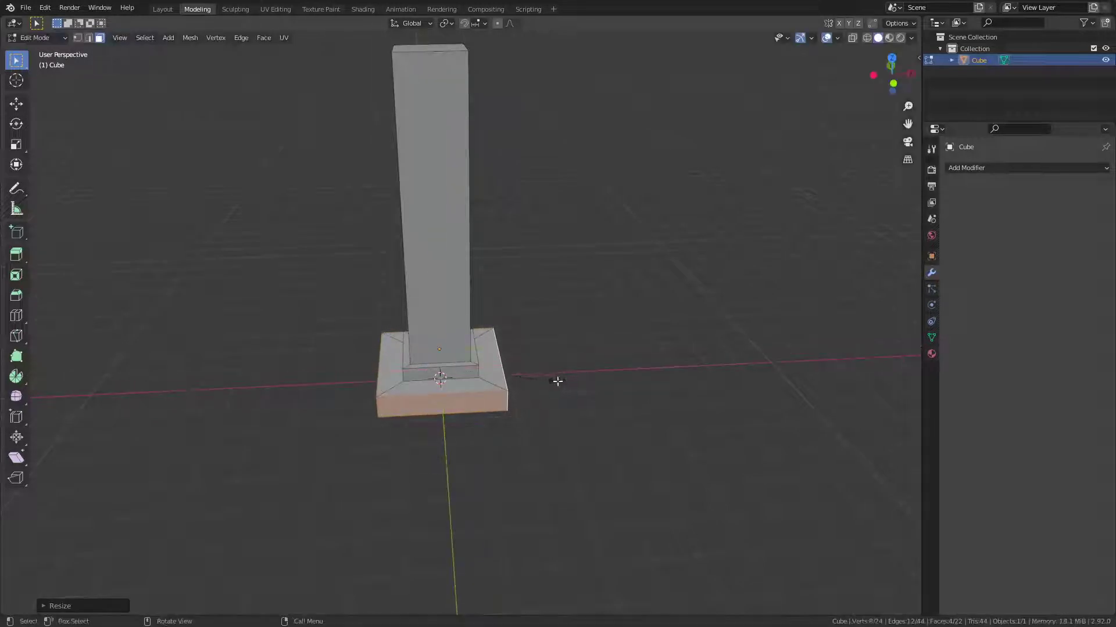
# Resize the inner step around the shaft's foot horizontally with Z locked.
pyautogui.keyDown('alt'); pyautogui.click(478, 372); pyautogui.keyUp('alt')
pyautogui.press('s')
pyautogui.hotkey('shift', 'z')
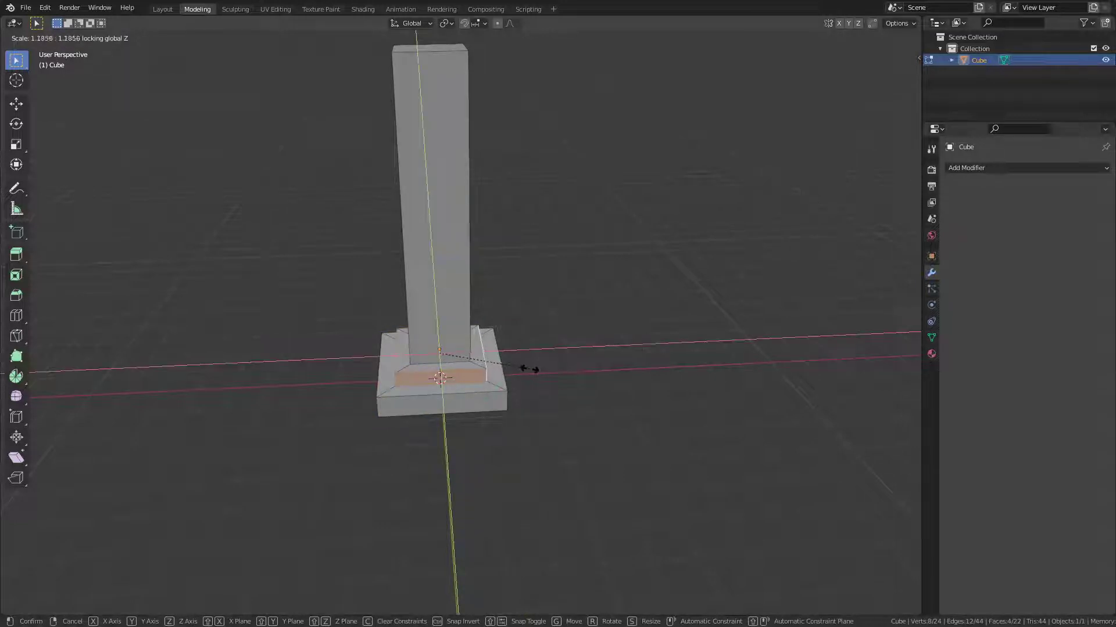
pyautogui.click(529, 369)
pyautogui.moveTo(528, 368); pyautogui.dragTo(474, 323, button='middle')
# Return to Object Mode and orbit in close around the pillar base.
pyautogui.press('Tab')
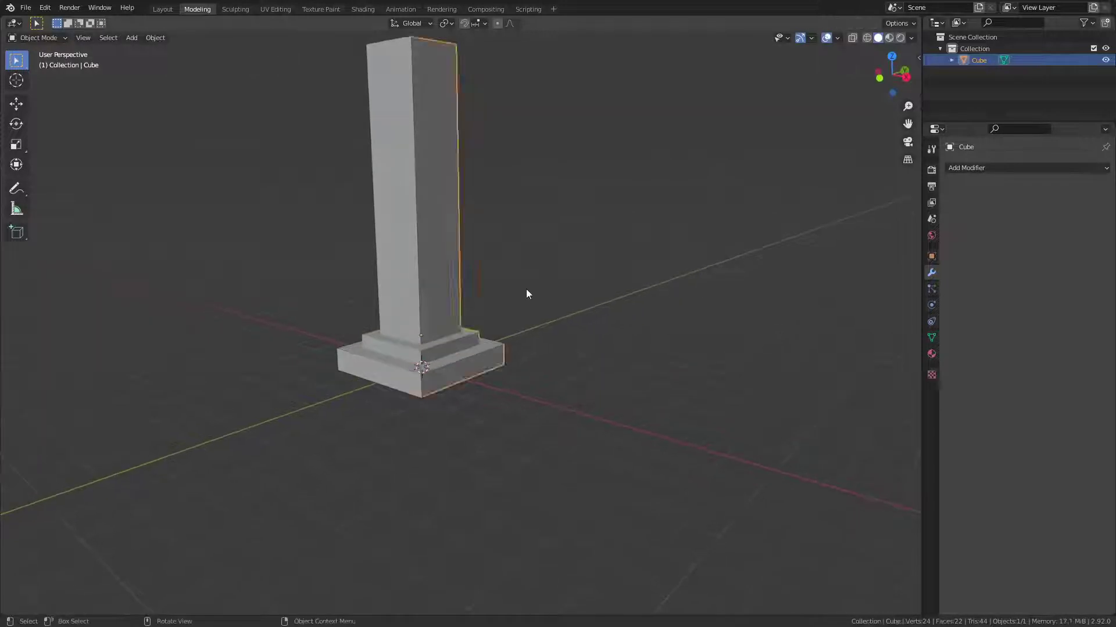
pyautogui.click(509, 288)
pyautogui.moveTo(509, 288)
pyautogui.mouseDown(button='middle')
pyautogui.moveTo(552, 296)
pyautogui.moveTo(505, 329)
pyautogui.moveTo(547, 285)
pyautogui.moveTo(528, 293)
pyautogui.moveTo(502, 331)
pyautogui.moveTo(506, 291)
pyautogui.moveTo(496, 374)
pyautogui.moveTo(503, 292)
pyautogui.moveTo(470, 324)
pyautogui.moveTo(481, 340)
pyautogui.mouseUp(button='middle')
pyautogui.scroll(3, 540, 232)
pyautogui.scroll(2, 553, 297)
pyautogui.scroll(-4, 504, 328)
pyautogui.scroll(-3, 505, 314)
pyautogui.moveTo(460, 283)
pyautogui.mouseDown(button='middle')
pyautogui.moveTo(510, 274)
pyautogui.moveTo(483, 269)
pyautogui.moveTo(535, 249)
pyautogui.mouseUp(button='middle')
# Select the pillar and bring up the interaction mode list from the header dropdown.
pyautogui.click(484, 264)
pyautogui.click(523, 259)
pyautogui.click(497, 289)
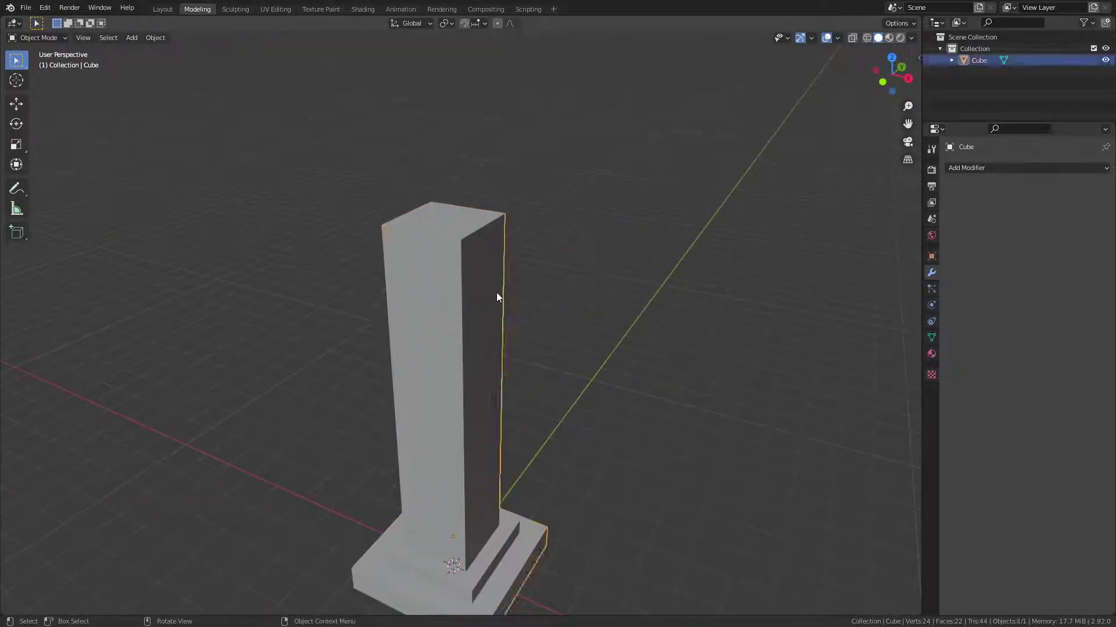
pyautogui.click(496, 292)
pyautogui.hotkey('ctrl', 'Tab')
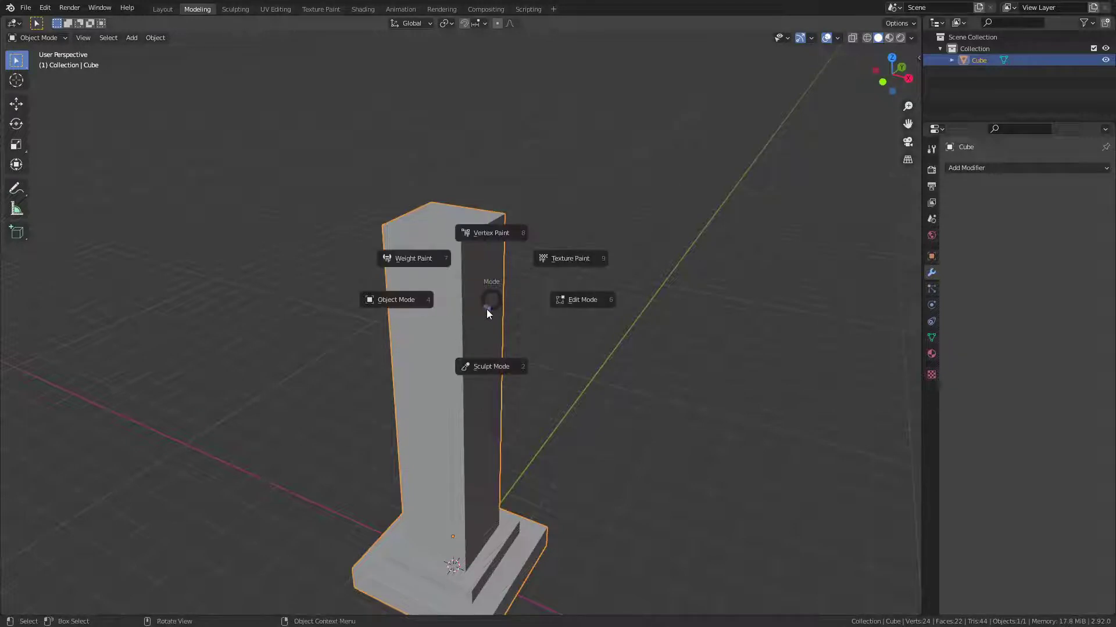
pyautogui.press('Escape')
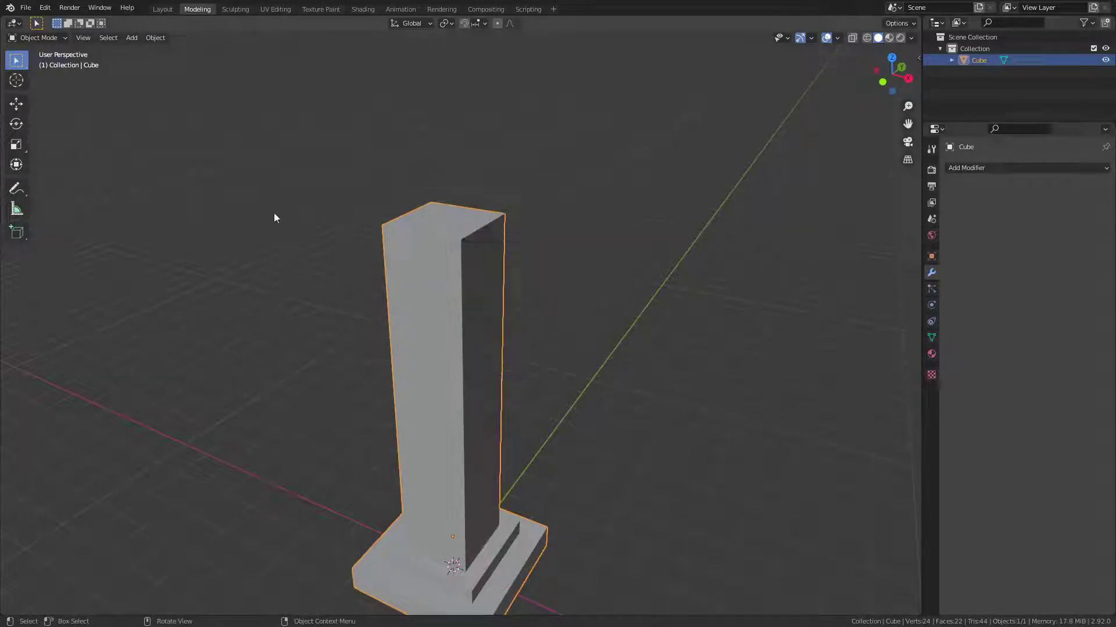
pyautogui.click(54, 36)
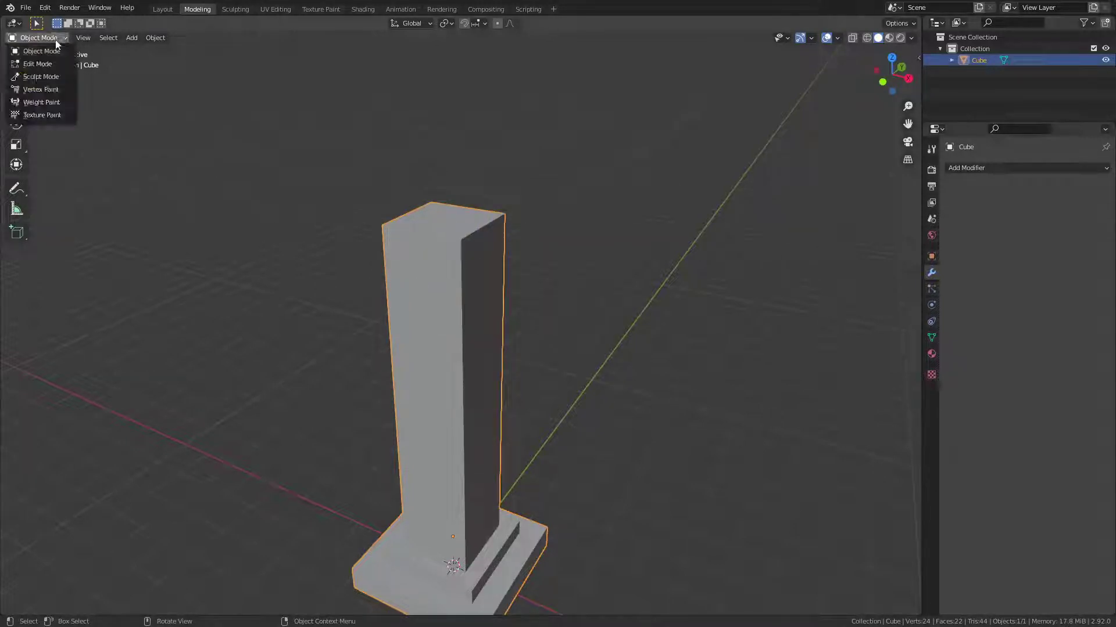
# Switch the pillar to Sculpt Mode and sample the remesh voxel size from its surface (2.186 m).
pyautogui.click(47, 75)
pyautogui.moveTo(408, 349)
pyautogui.mouseDown(button='middle')
pyautogui.moveTo(461, 319)
pyautogui.moveTo(490, 319)
pyautogui.moveTo(487, 352)
pyautogui.moveTo(555, 288)
pyautogui.moveTo(525, 291)
pyautogui.moveTo(540, 266)
pyautogui.moveTo(637, 177)
pyautogui.mouseUp(button='middle')
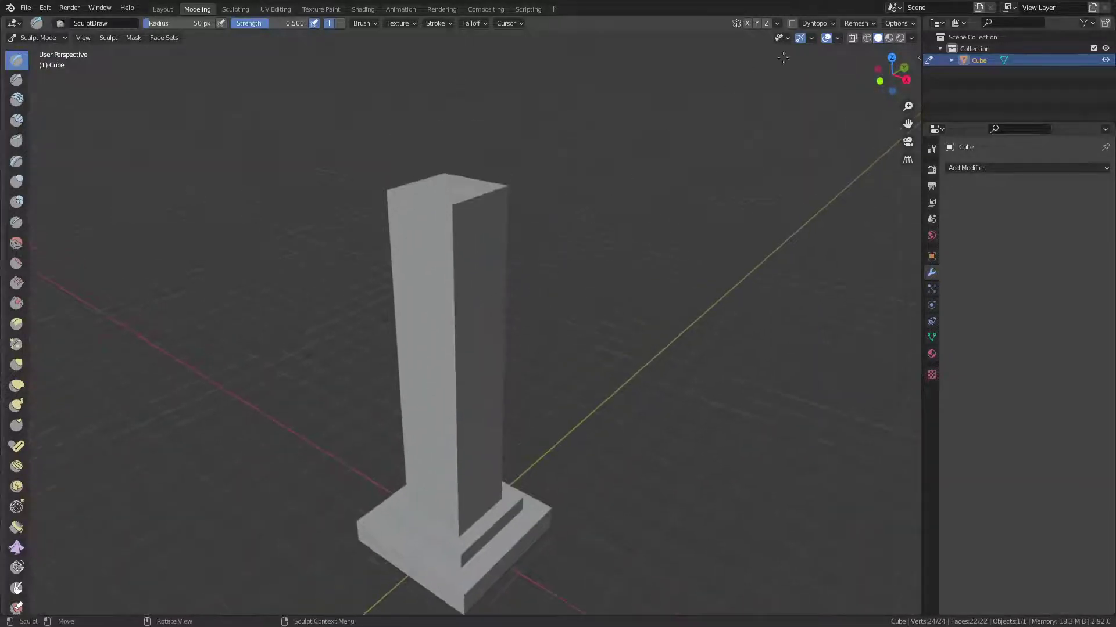
pyautogui.click(865, 24)
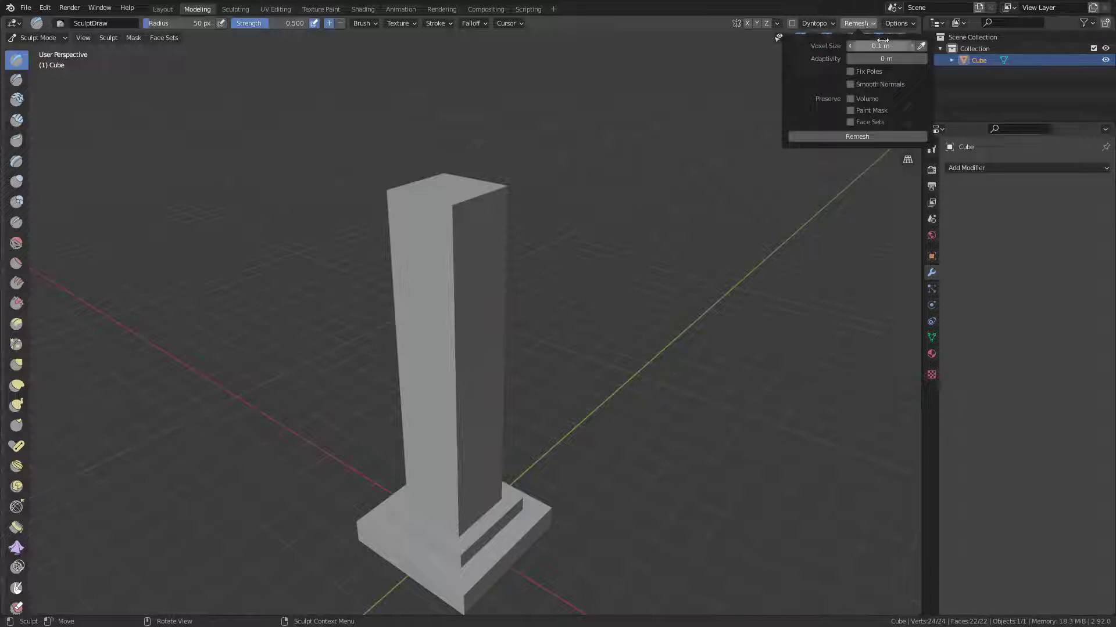
pyautogui.click(921, 46)
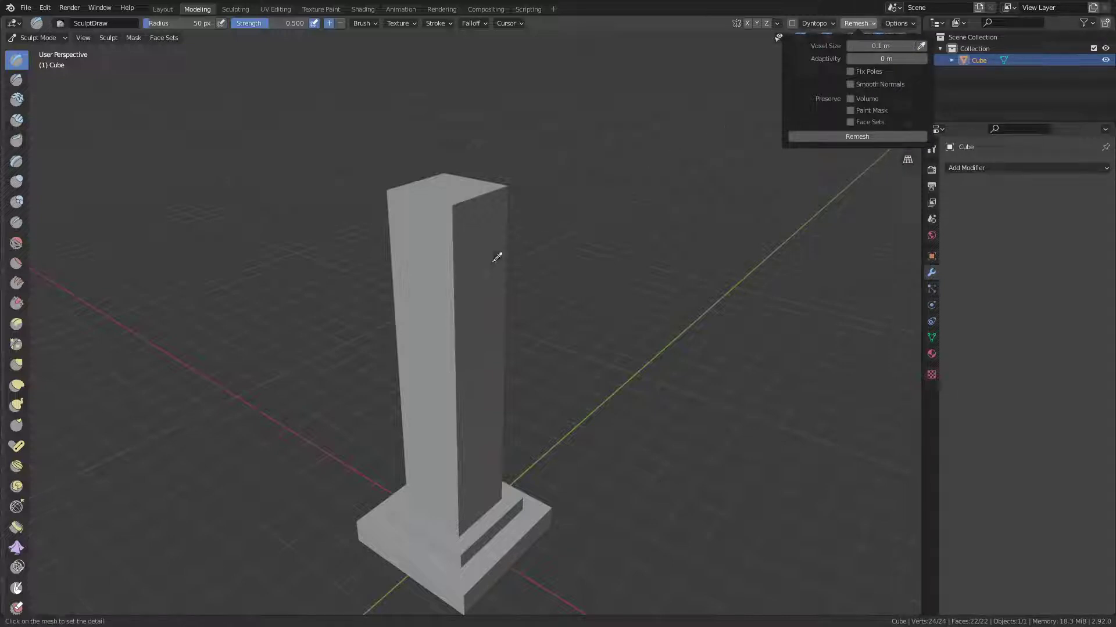
pyautogui.click(458, 282)
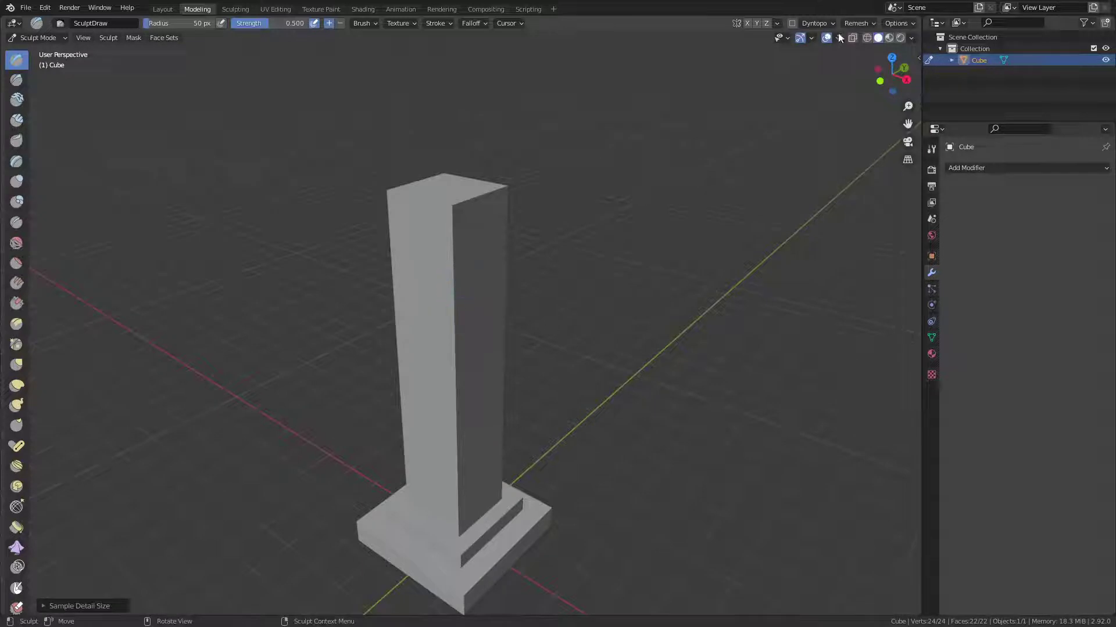
pyautogui.click(858, 23)
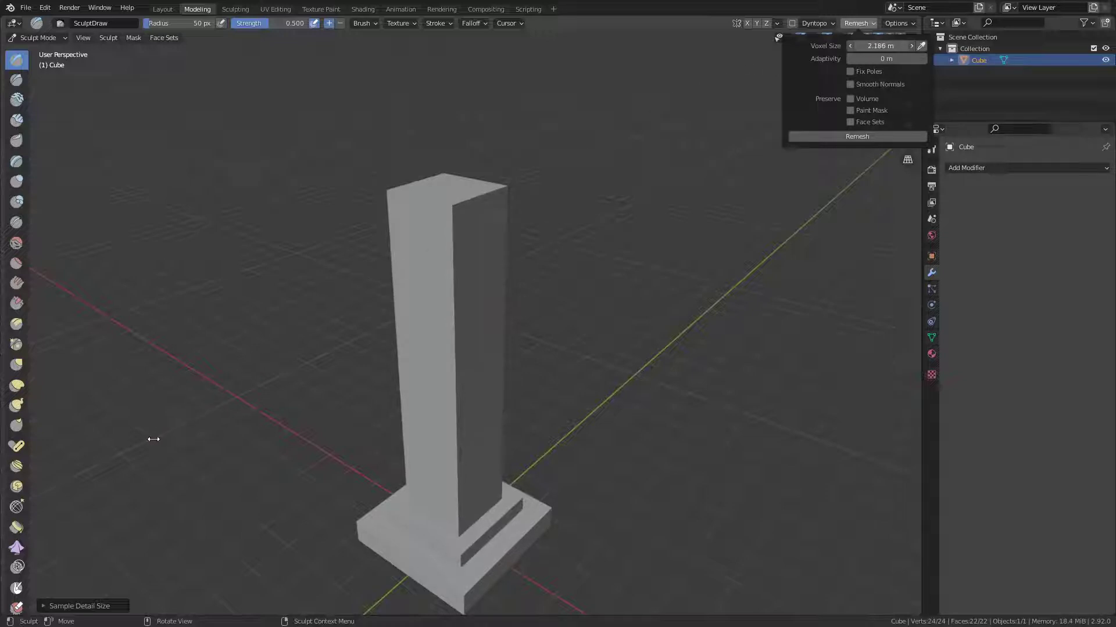
pyautogui.moveTo(153, 440); pyautogui.dragTo(148, 424)
pyautogui.moveTo(576, 194); pyautogui.dragTo(595, 190, button='middle')
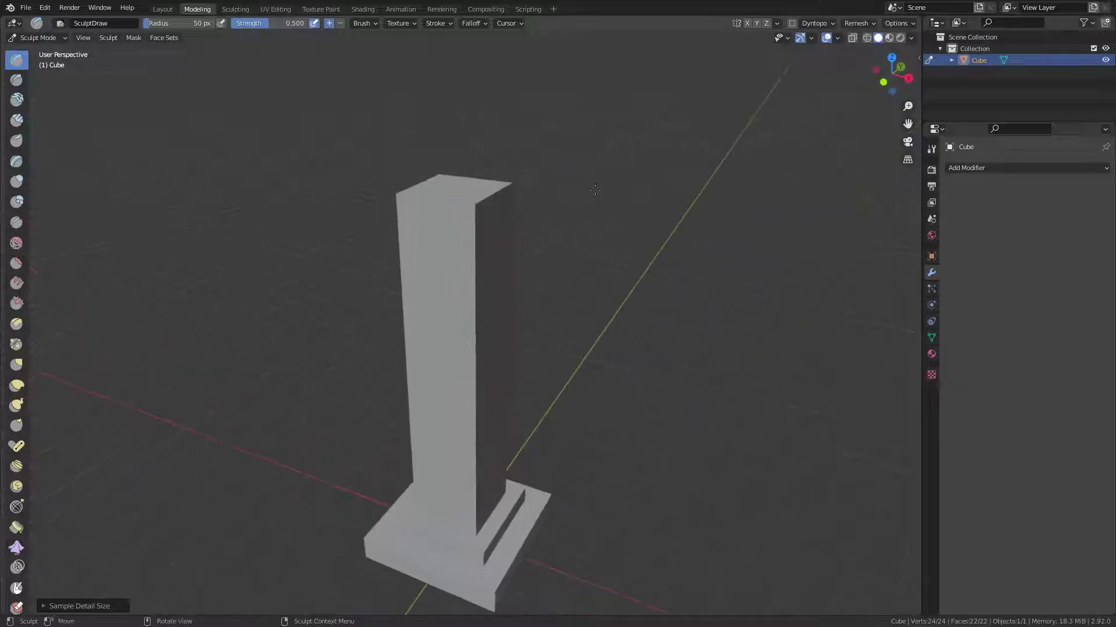
pyautogui.click(854, 24)
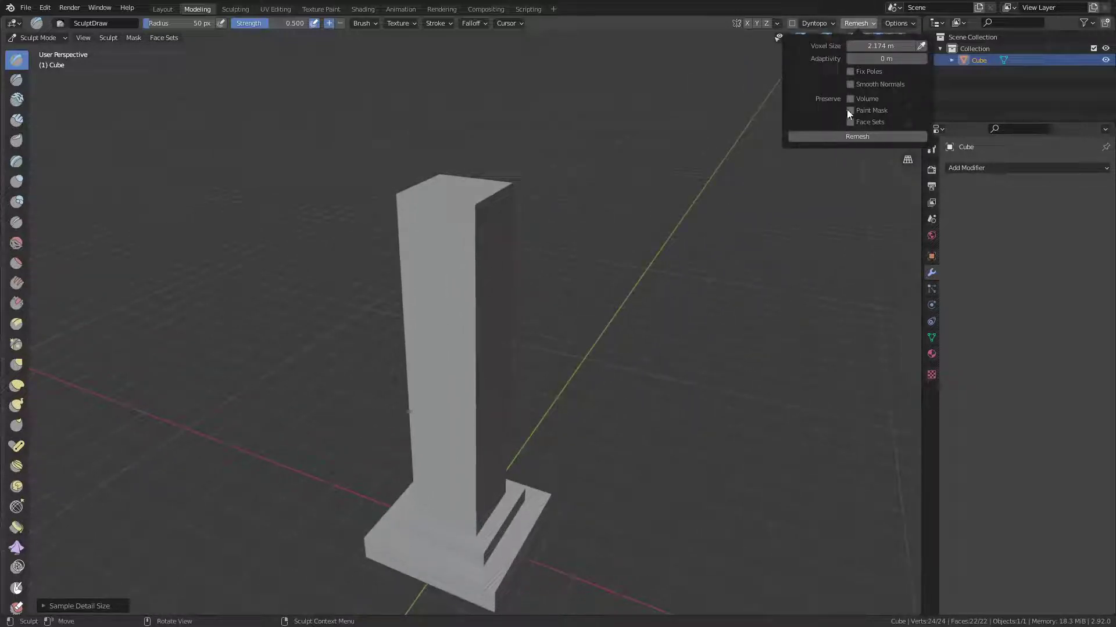
pyautogui.click(853, 71)
pyautogui.click(848, 139)
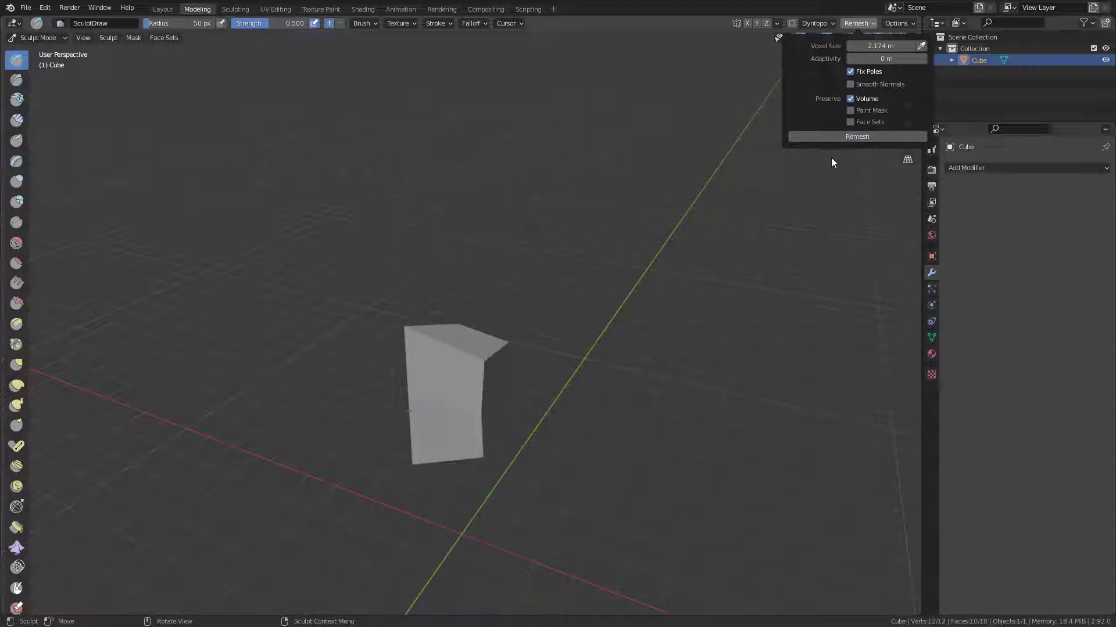
pyautogui.moveTo(641, 207)
pyautogui.mouseDown(button='middle')
pyautogui.moveTo(699, 208)
pyautogui.moveTo(631, 220)
pyautogui.mouseUp(button='middle')
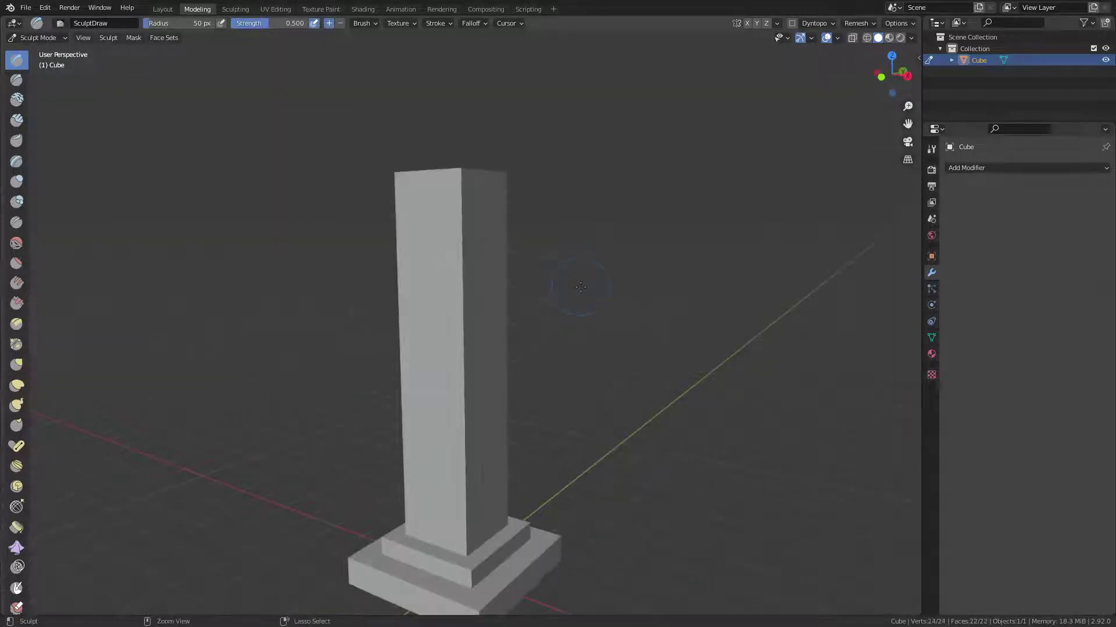
pyautogui.moveTo(580, 287); pyautogui.dragTo(769, 128, button='middle')
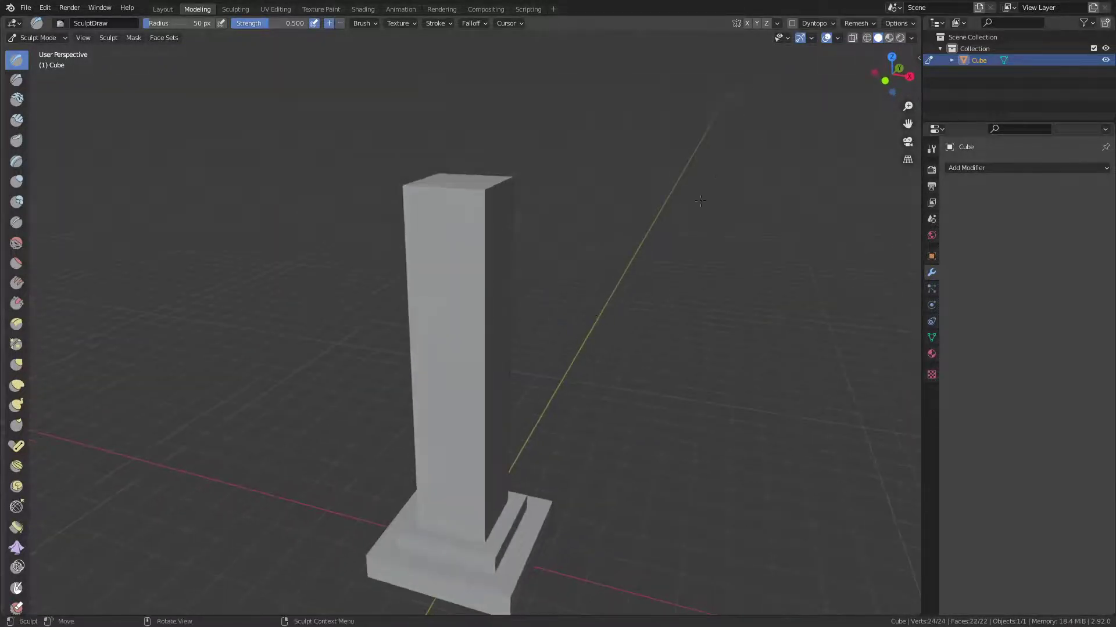
pyautogui.moveTo(701, 201); pyautogui.dragTo(806, 48, button='middle')
pyautogui.click(854, 22)
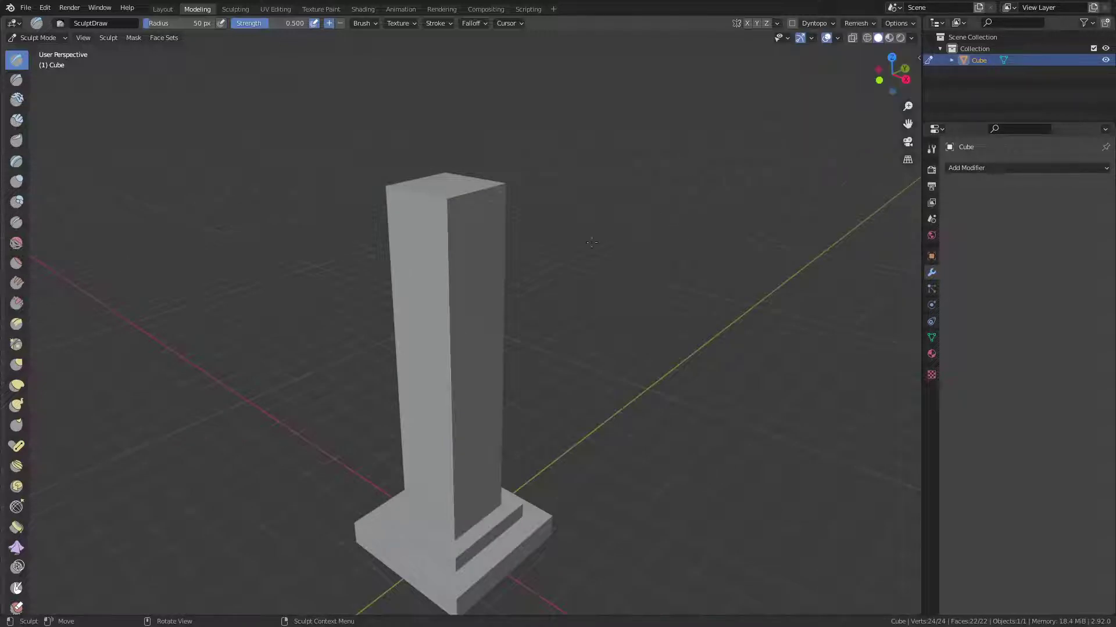
pyautogui.moveTo(591, 242)
pyautogui.mouseDown(button='middle')
pyautogui.moveTo(568, 278)
pyautogui.moveTo(488, 298)
pyautogui.mouseUp(button='middle')
pyautogui.press('r')
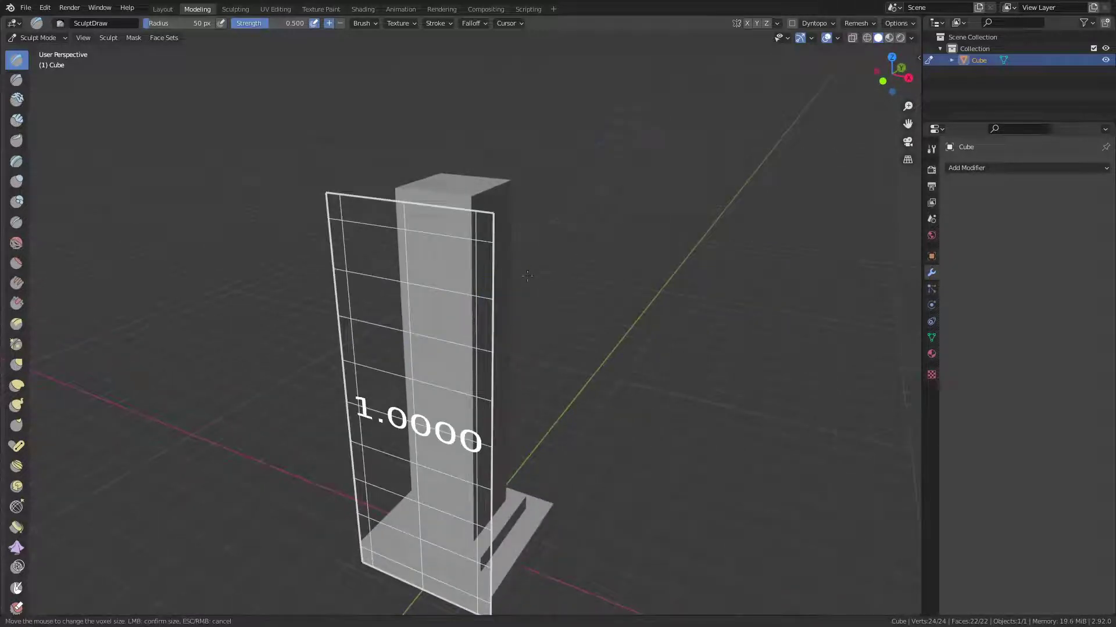
# Confirm the interactive voxel size, then switch the pillar back to Object Mode.
pyautogui.click(449, 338)
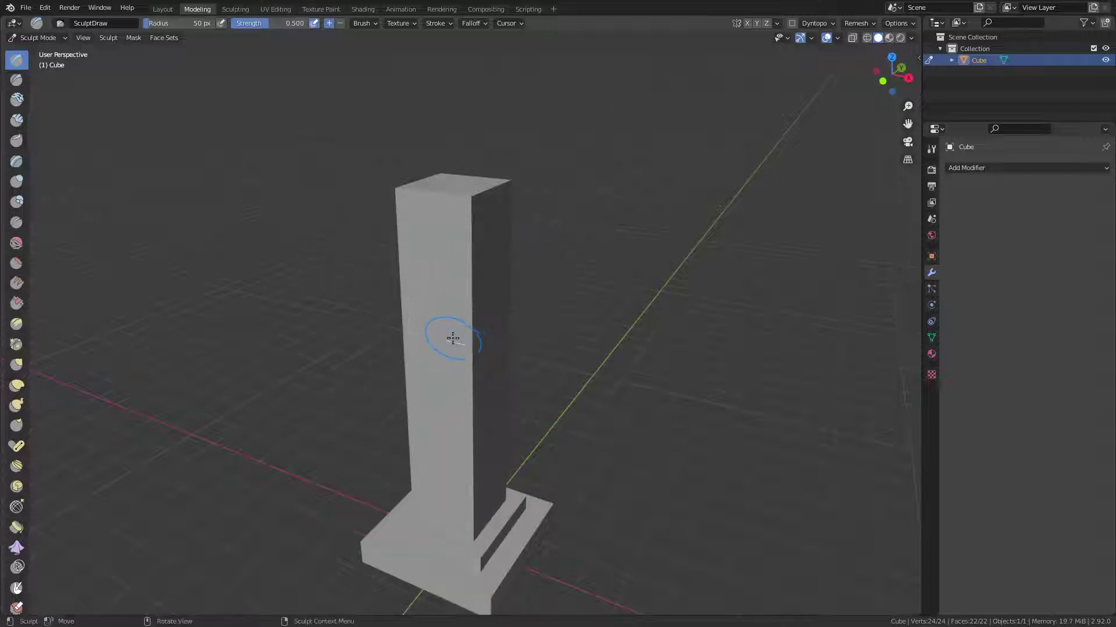
pyautogui.moveTo(477, 284)
pyautogui.mouseDown(button='middle')
pyautogui.moveTo(485, 294)
pyautogui.moveTo(473, 226)
pyautogui.mouseUp(button='middle')
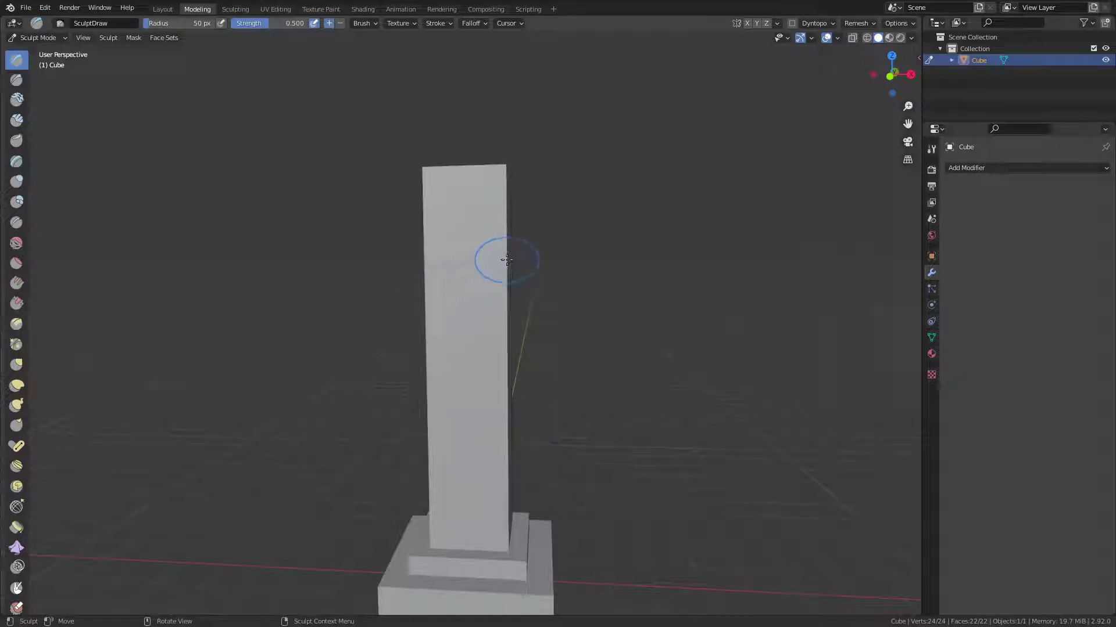
pyautogui.moveTo(545, 253); pyautogui.dragTo(506, 257, button='middle')
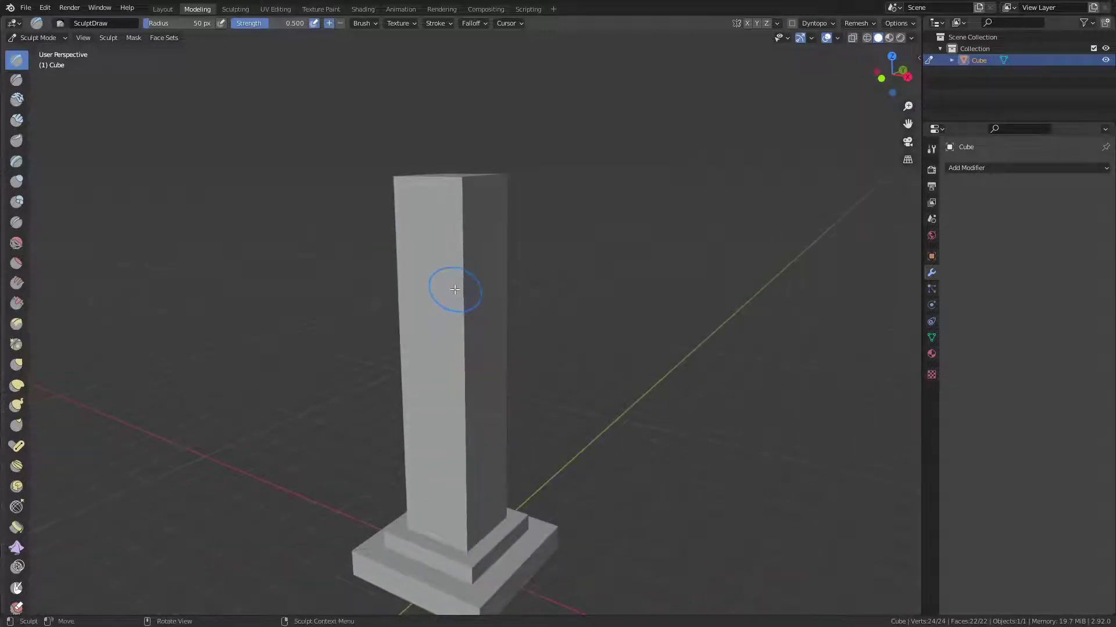
pyautogui.press('Tab')
pyautogui.hotkey('ctrl', 'Tab')
pyautogui.click(381, 287)
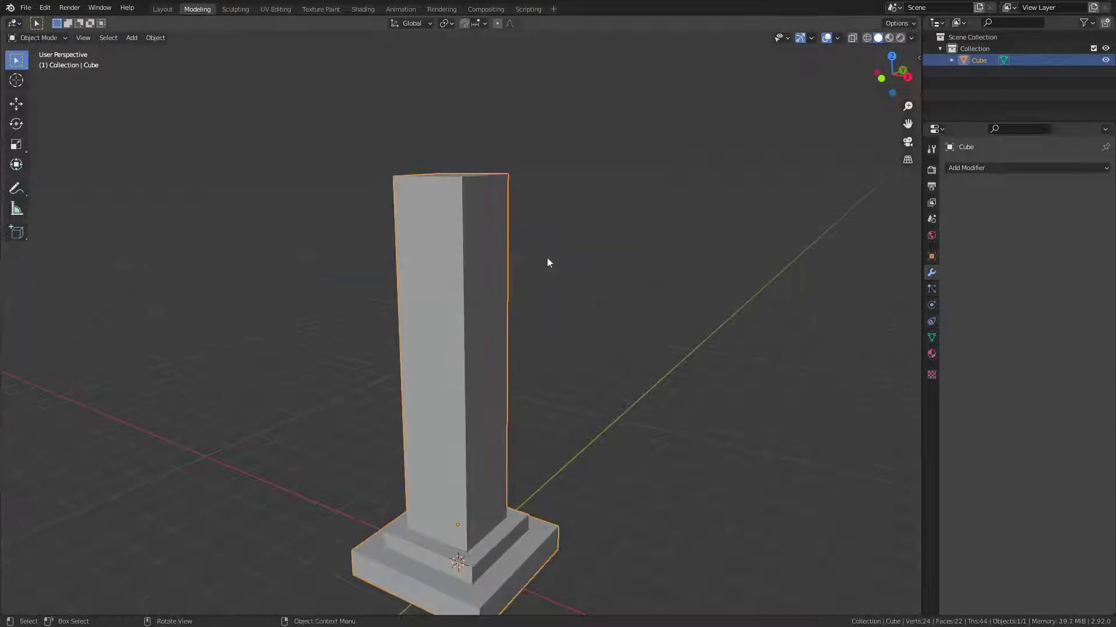
pyautogui.moveTo(478, 293); pyautogui.dragTo(515, 274, button='middle')
# Apply All Transforms to the pillar.
pyautogui.hotkey('ctrl', 'a')
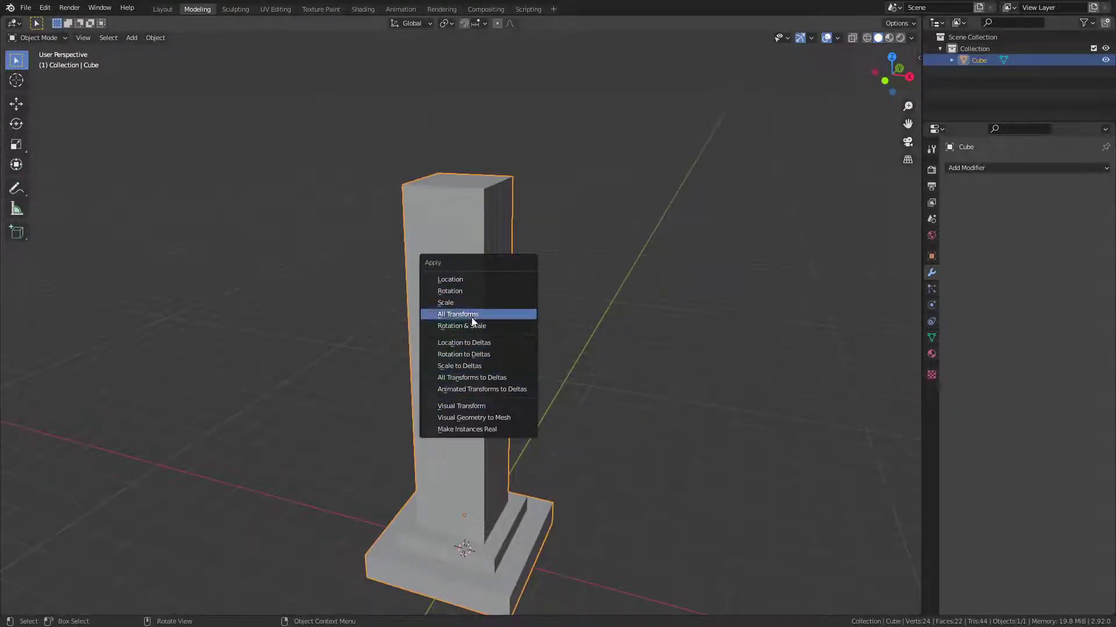
pyautogui.click(472, 314)
pyautogui.moveTo(527, 267)
pyautogui.mouseDown(button='middle')
pyautogui.moveTo(466, 271)
pyautogui.moveTo(524, 286)
pyautogui.moveTo(567, 272)
pyautogui.mouseUp(button='middle')
# Reselect the pillar and switch it into Sculpt Mode through the mode pie menu.
pyautogui.click(569, 264)
pyautogui.click(483, 298)
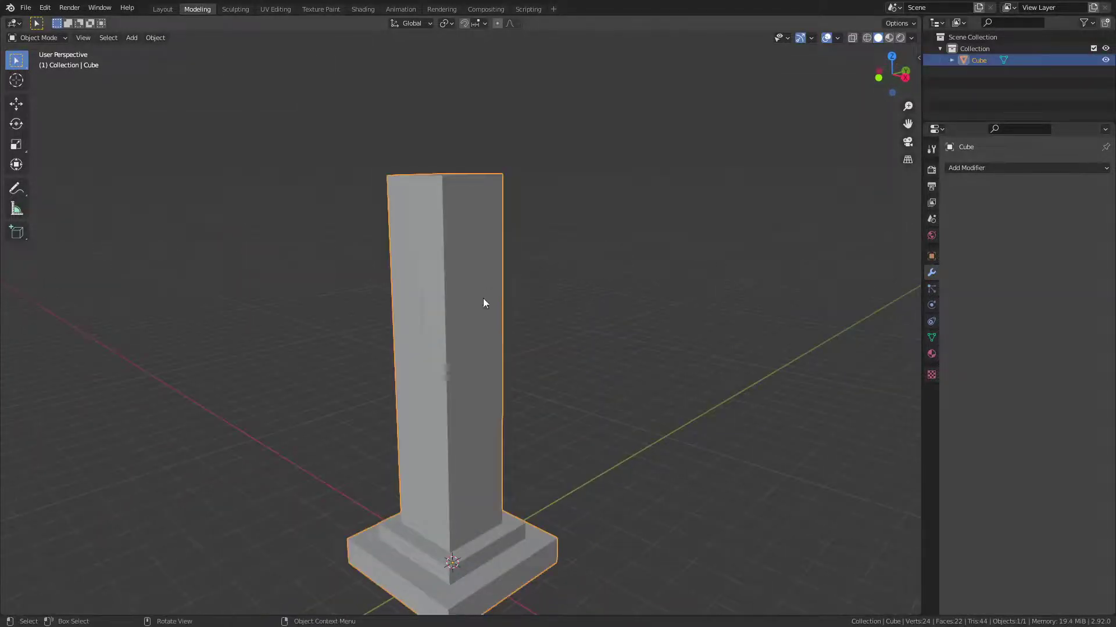
pyautogui.press('Tab')
pyautogui.press('Tab')
pyautogui.hotkey('ctrl', 'Tab')
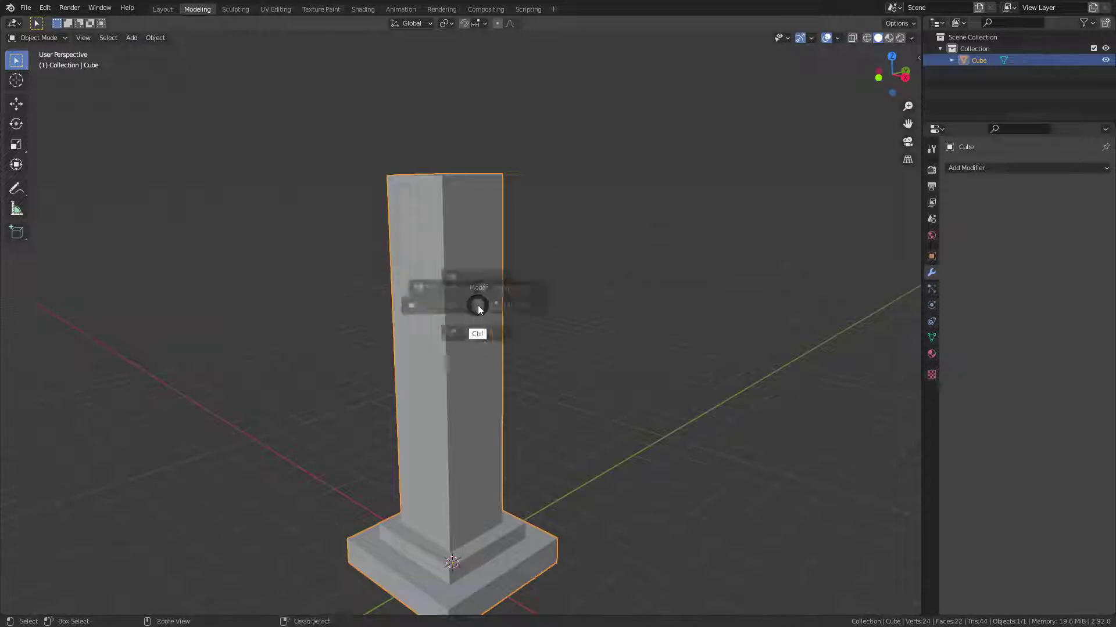
pyautogui.click(475, 373)
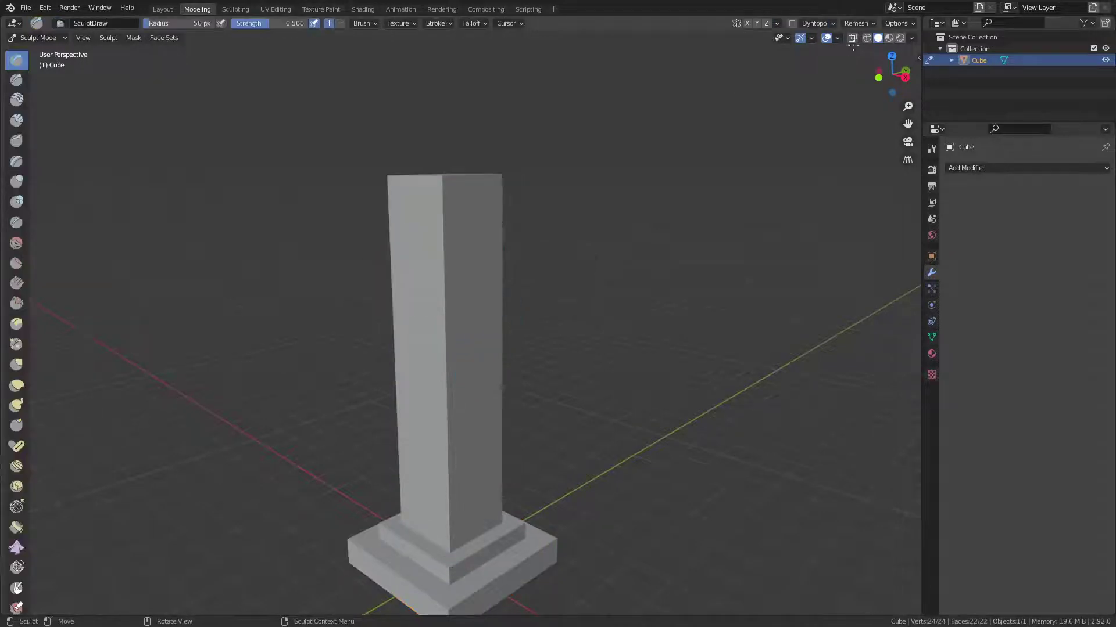
pyautogui.click(865, 24)
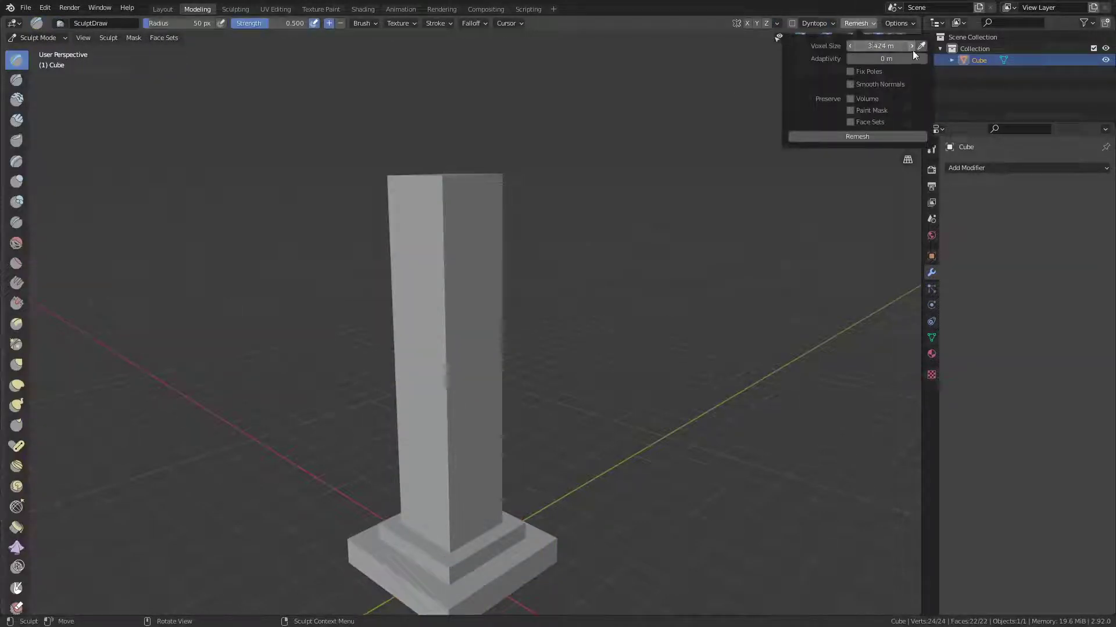
pyautogui.click(920, 45)
pyautogui.click(495, 275)
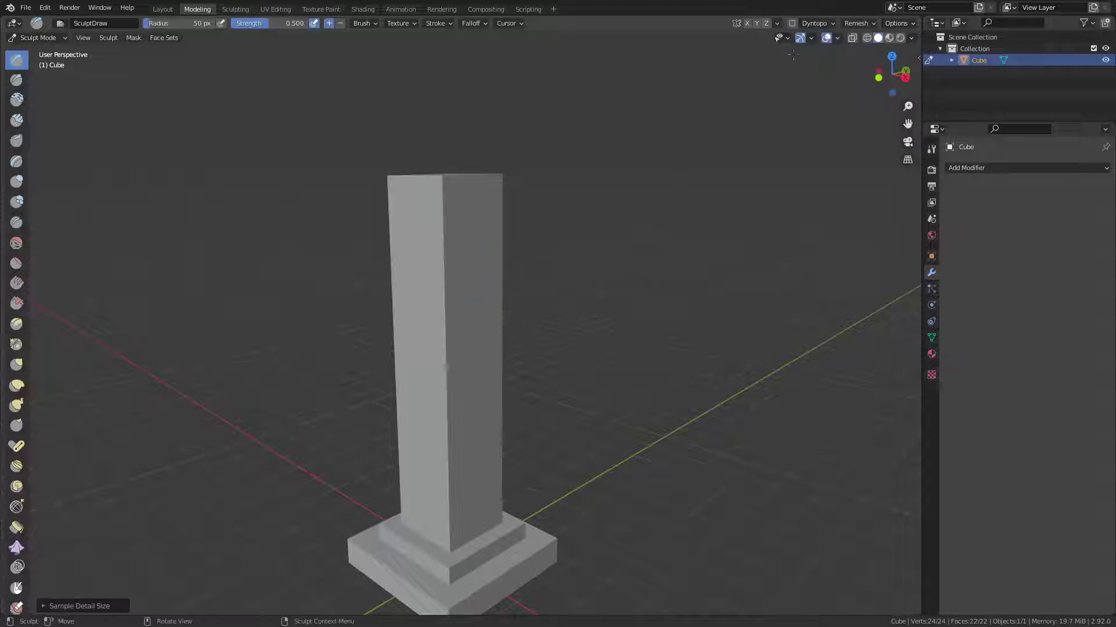
pyautogui.moveTo(437, 245); pyautogui.dragTo(448, 256, button='middle')
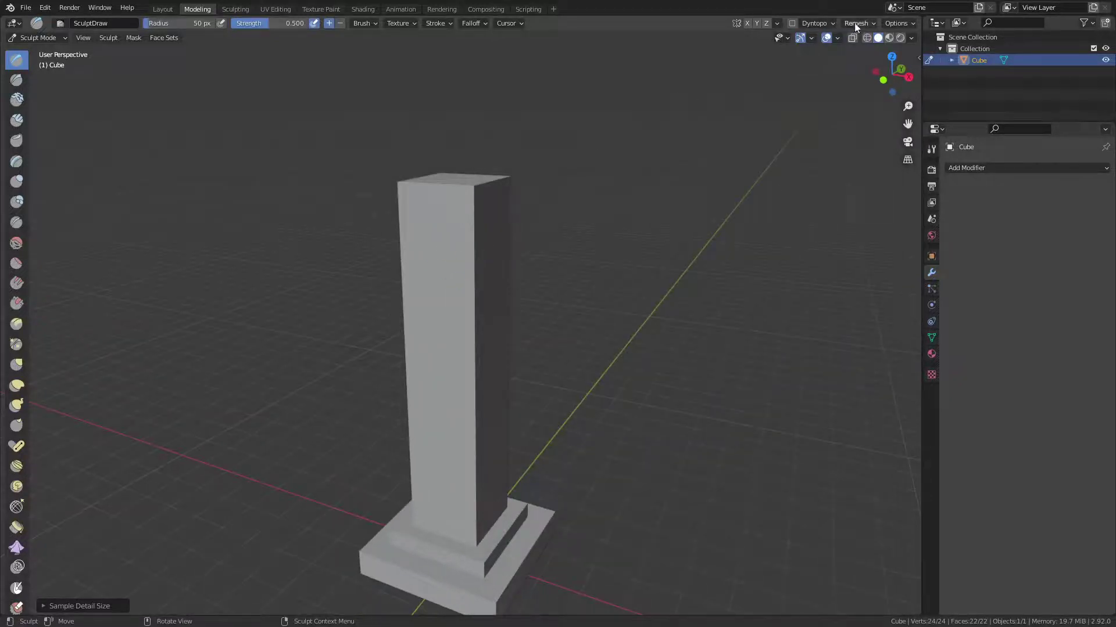
pyautogui.click(855, 23)
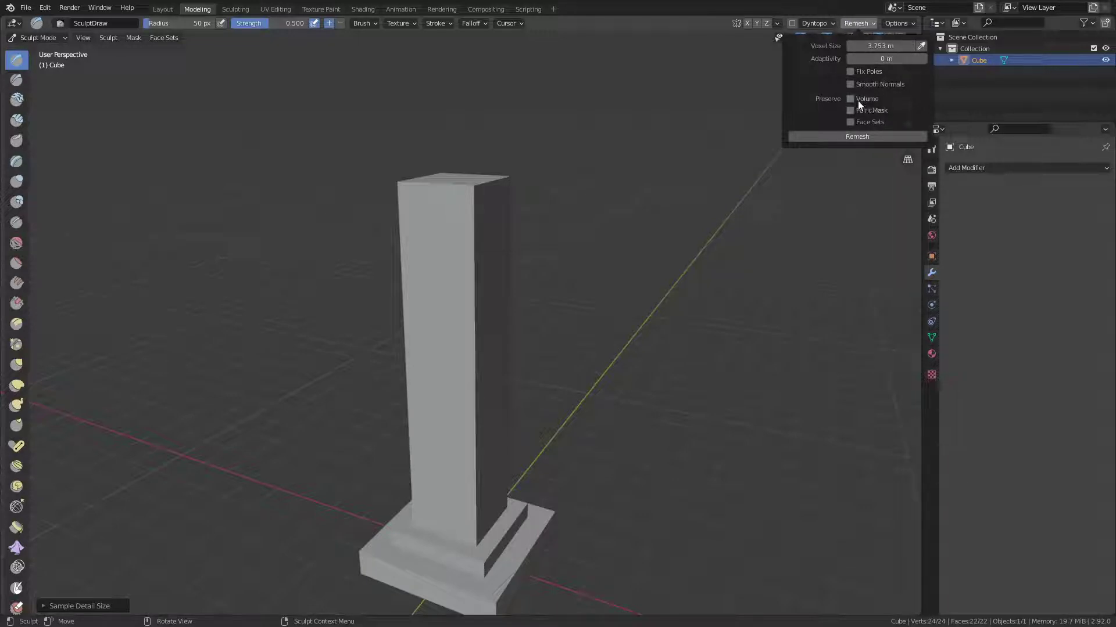
pyautogui.click(921, 47)
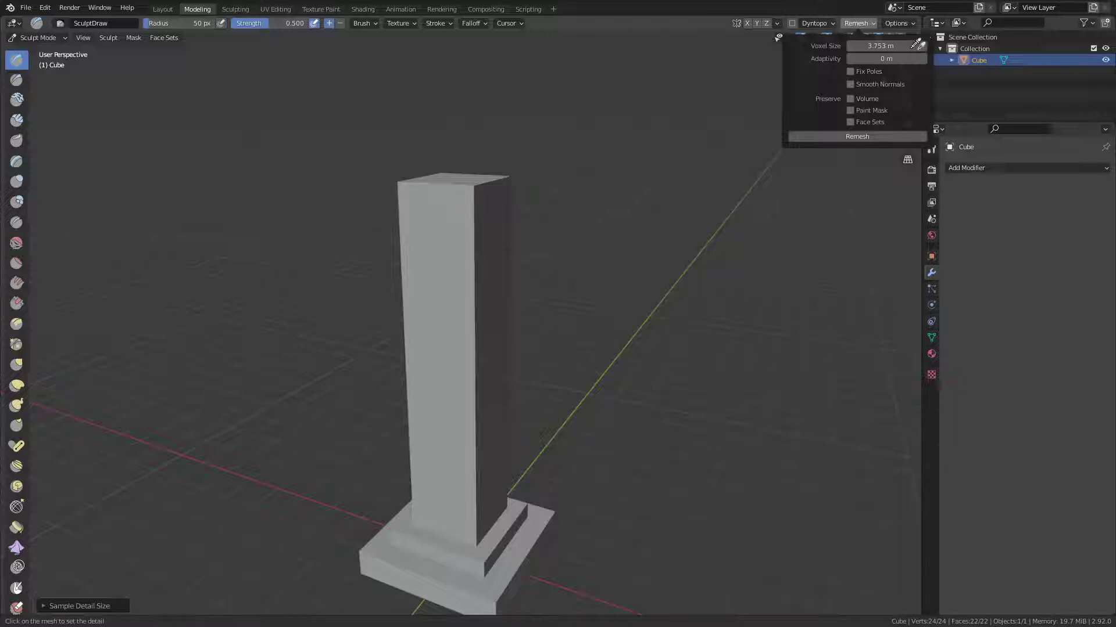
pyautogui.click(488, 245)
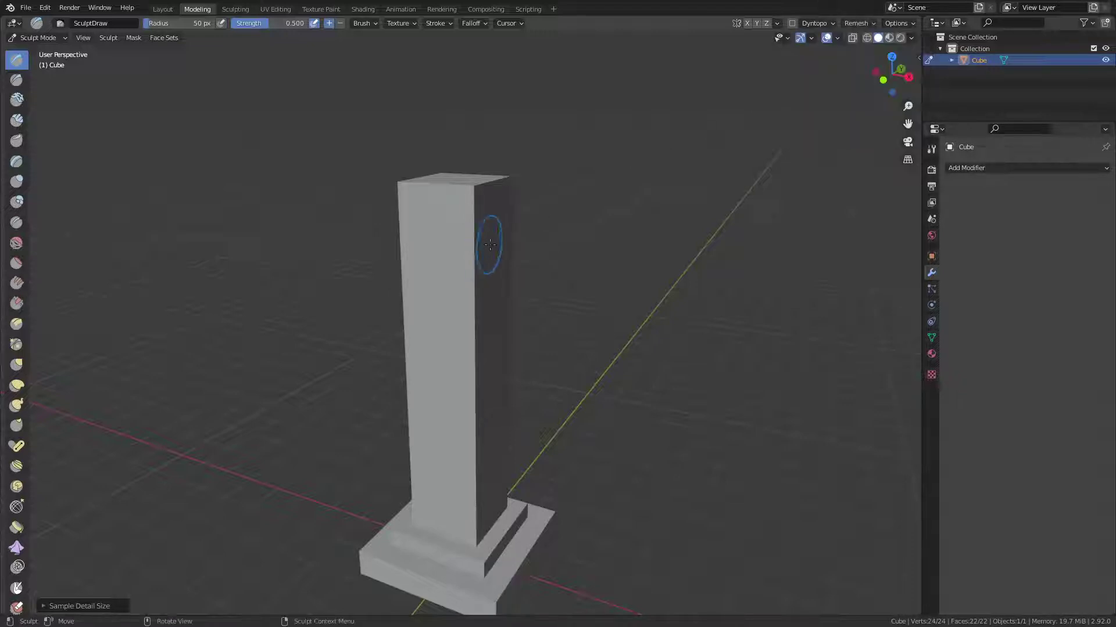
pyautogui.click(856, 23)
pyautogui.click(858, 24)
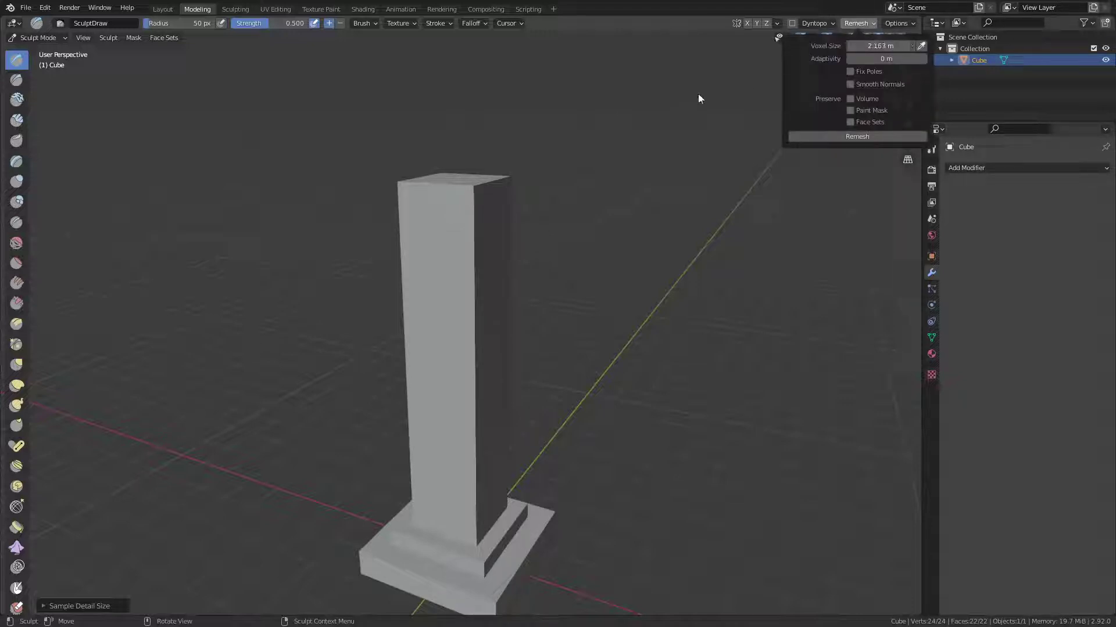
pyautogui.click(886, 48)
pyautogui.write('1')
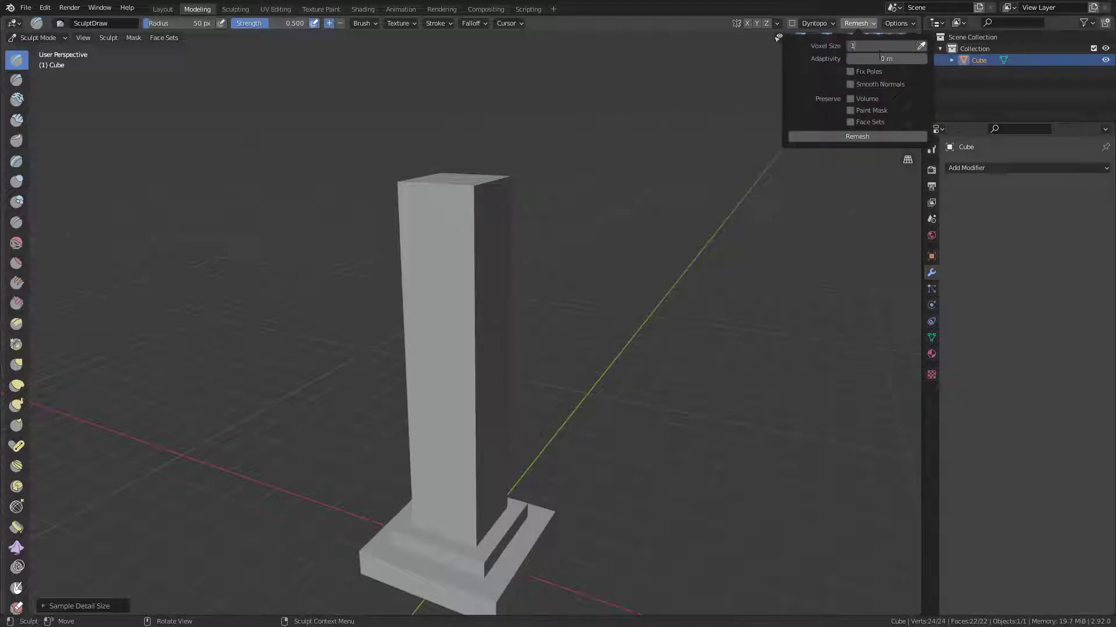
pyautogui.press('Return')
pyautogui.click(838, 137)
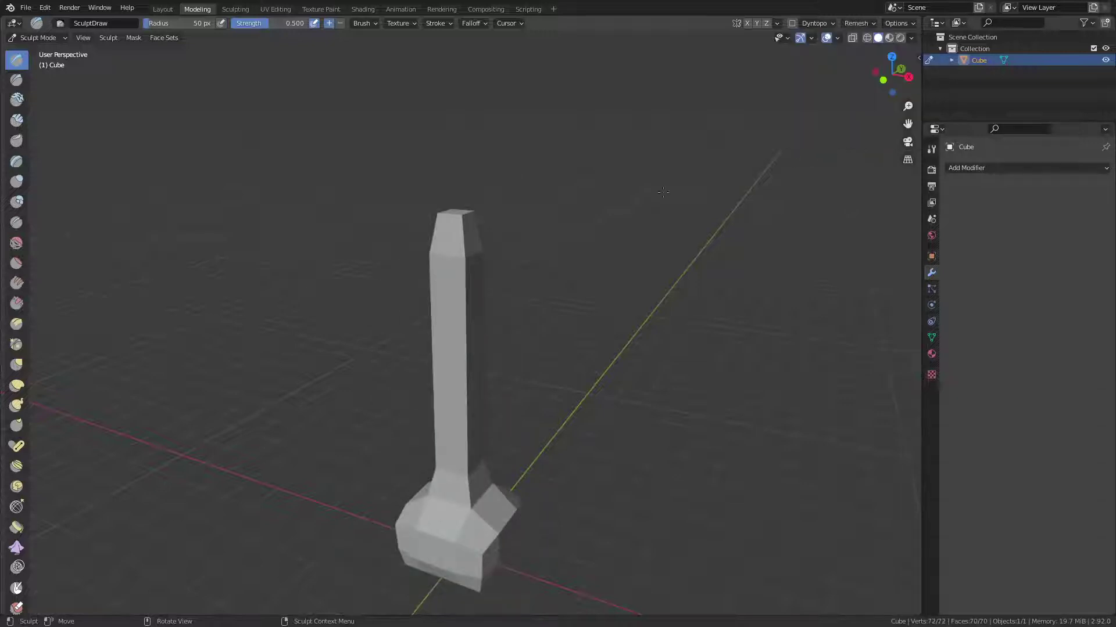
pyautogui.moveTo(663, 192)
pyautogui.mouseDown(button='middle')
pyautogui.moveTo(512, 315)
pyautogui.moveTo(498, 276)
pyautogui.moveTo(555, 300)
pyautogui.mouseUp(button='middle')
pyautogui.scroll(3, 498, 273)
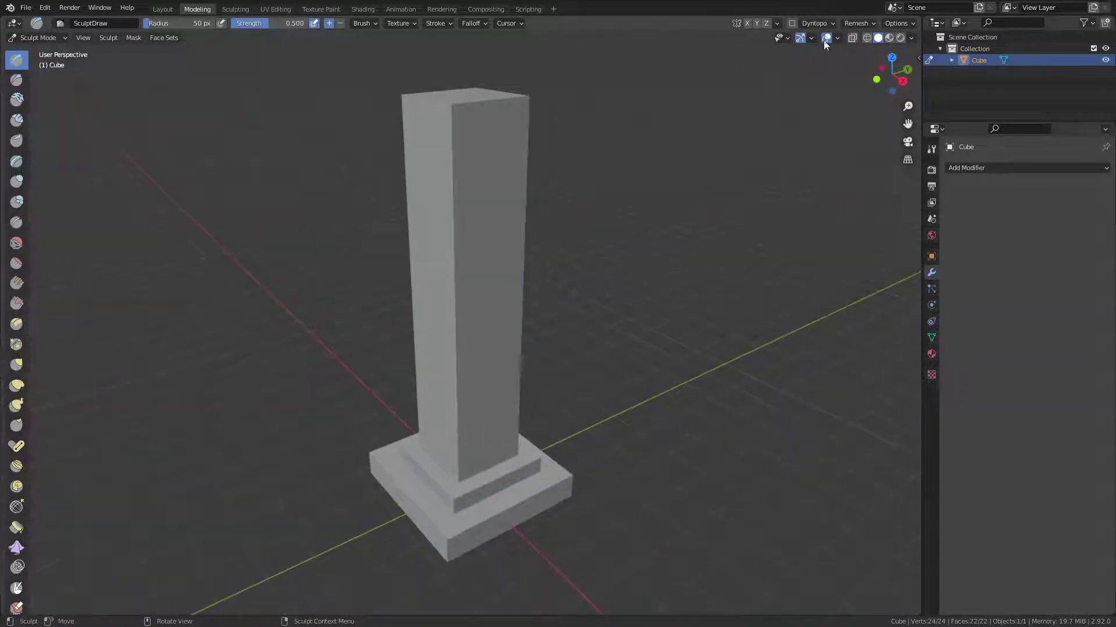
# Run a voxel remesh on the column, then undo it to restore the stepped shape.
pyautogui.click(853, 24)
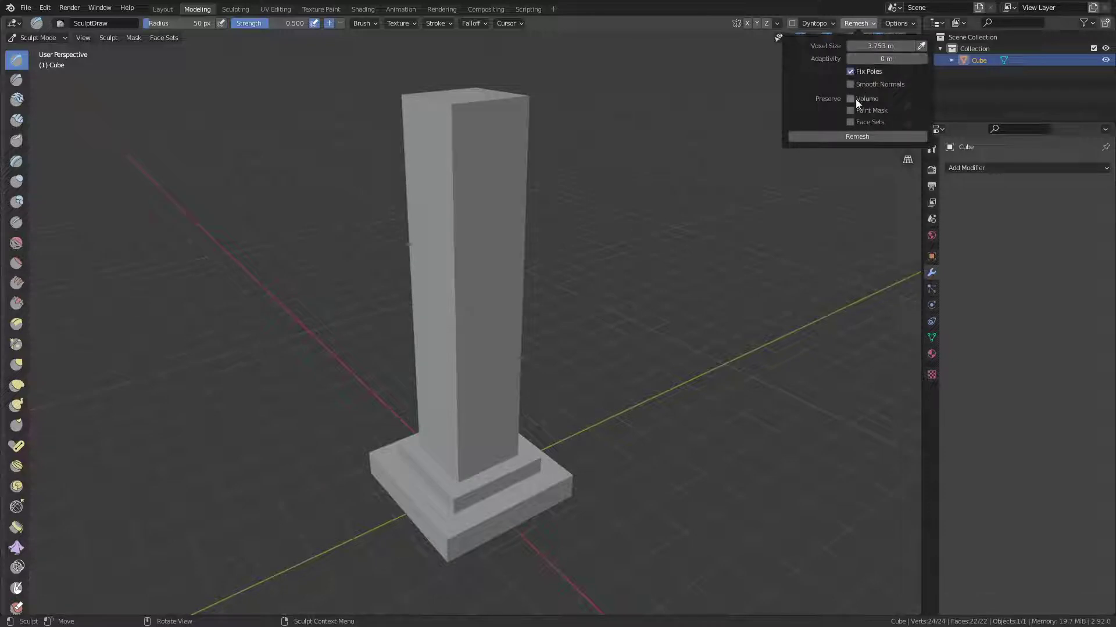
pyautogui.moveTo(639, 261); pyautogui.dragTo(560, 249, button='middle')
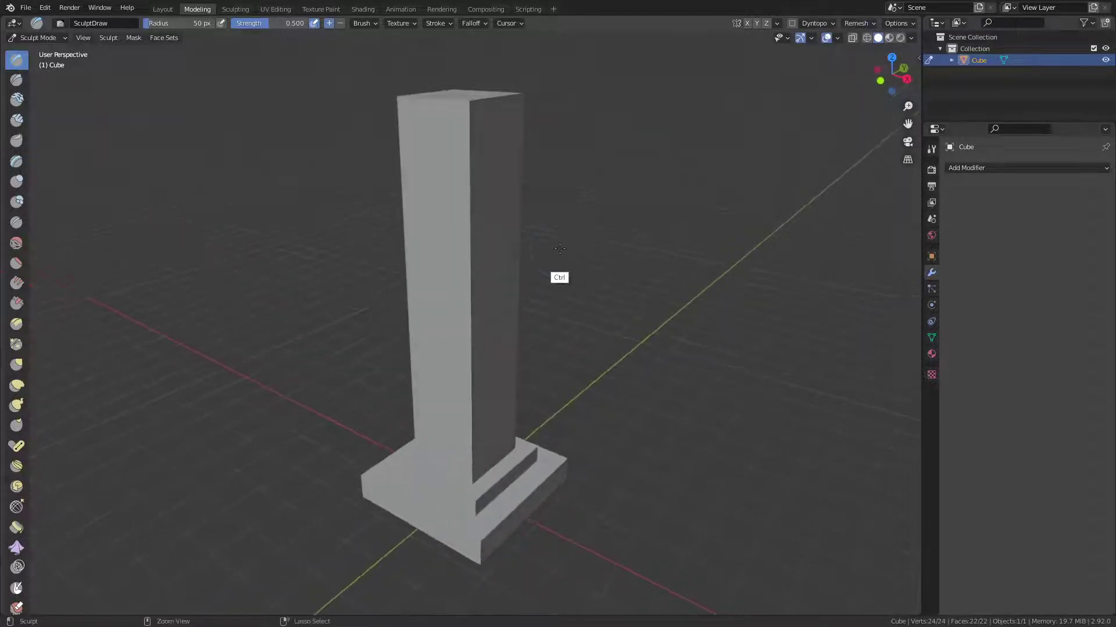
pyautogui.click(855, 24)
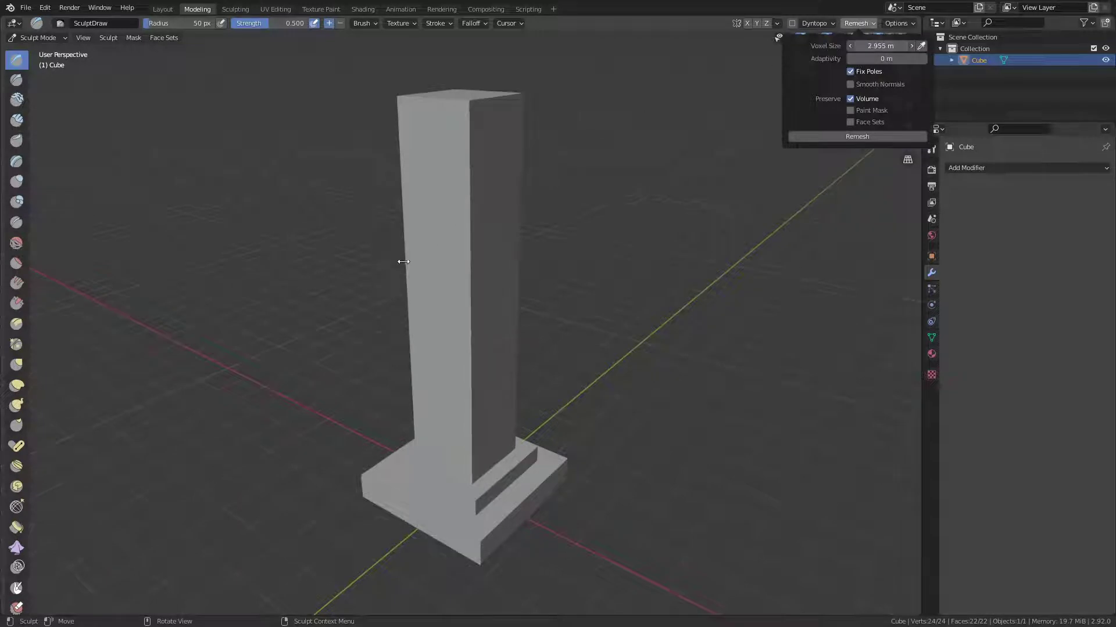
pyautogui.click(830, 135)
pyautogui.moveTo(825, 152)
pyautogui.mouseDown(button='middle')
pyautogui.moveTo(664, 181)
pyautogui.moveTo(546, 267)
pyautogui.mouseUp(button='middle')
pyautogui.hotkey('ctrl', 'z')
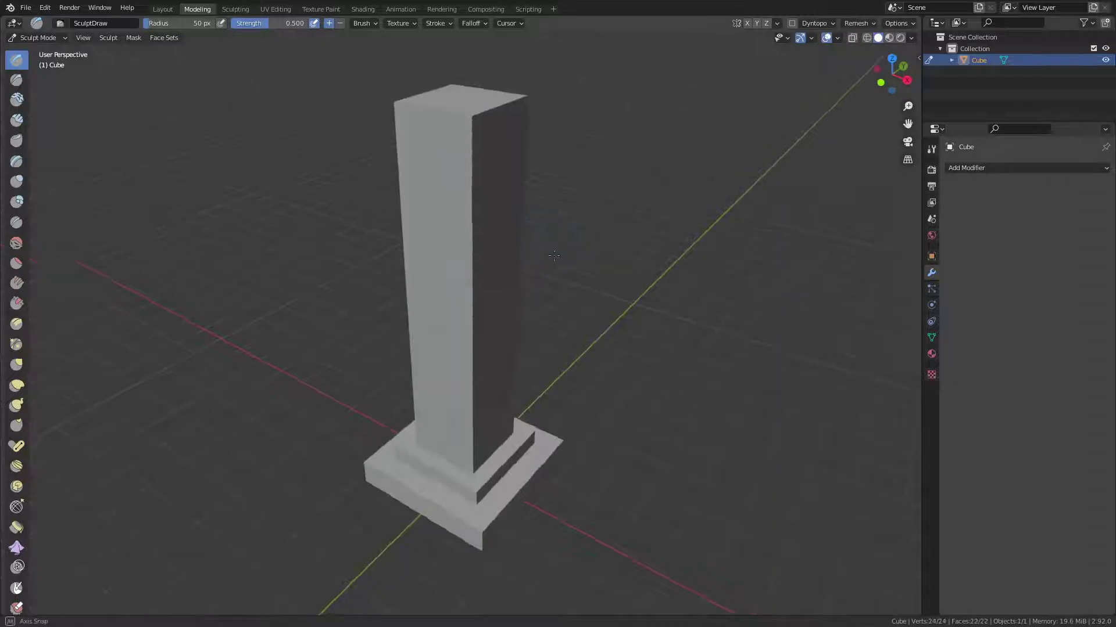
# Toggle through Edit Mode back to sculpting and enable Preserve Volume in the remesh settings.
pyautogui.press('Tab')
pyautogui.moveTo(488, 247); pyautogui.dragTo(597, 228, button='middle')
pyautogui.press('Tab')
pyautogui.moveTo(511, 219); pyautogui.dragTo(697, 186, button='middle')
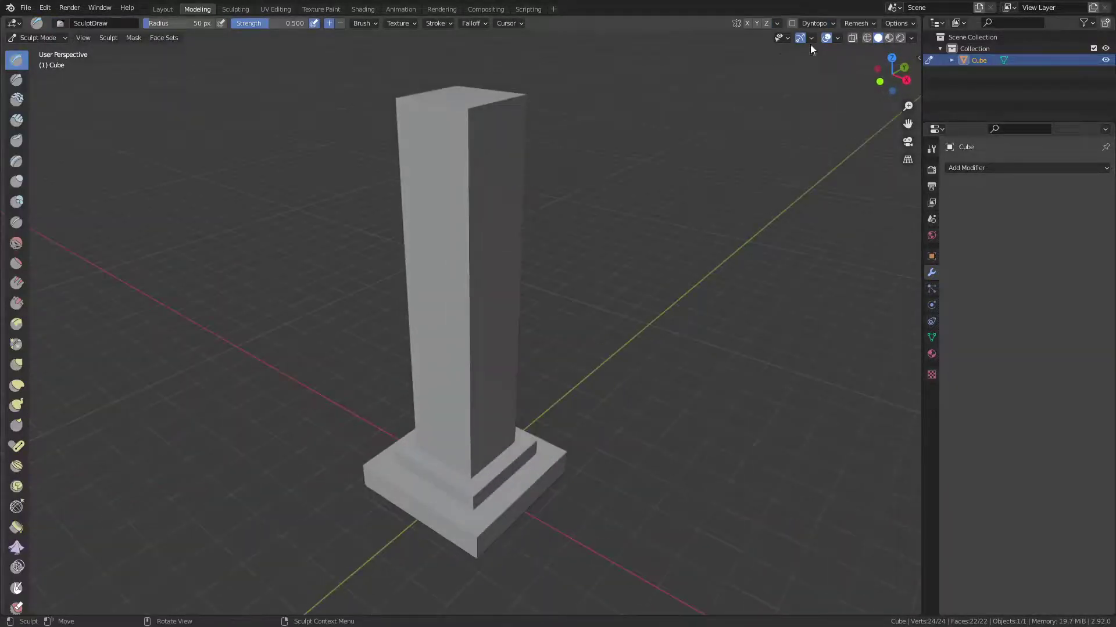
pyautogui.click(852, 23)
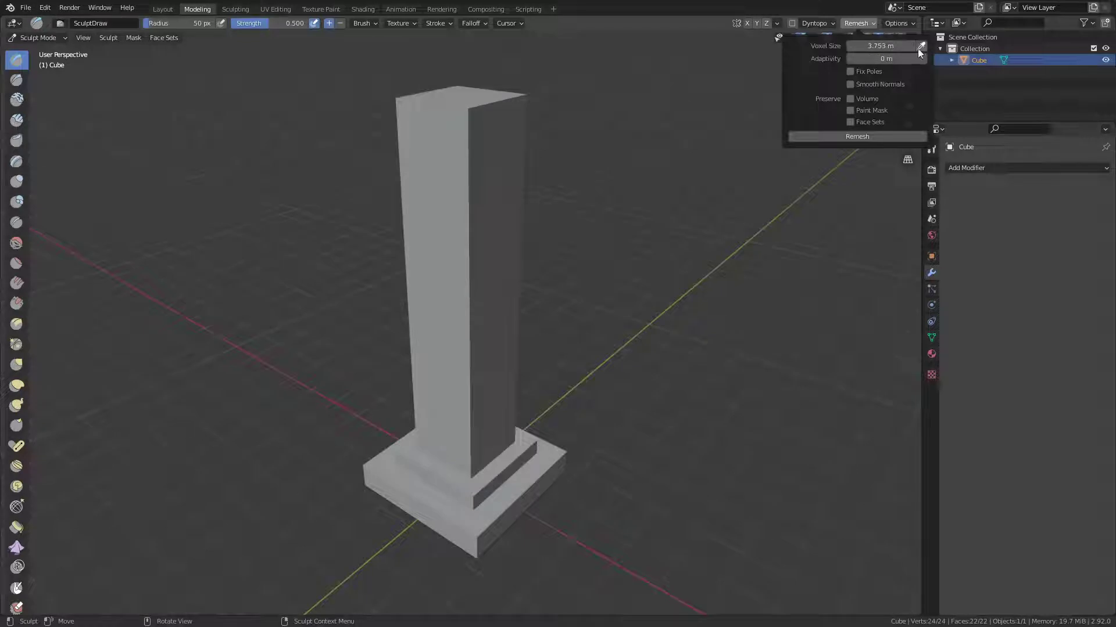
pyautogui.click(870, 99)
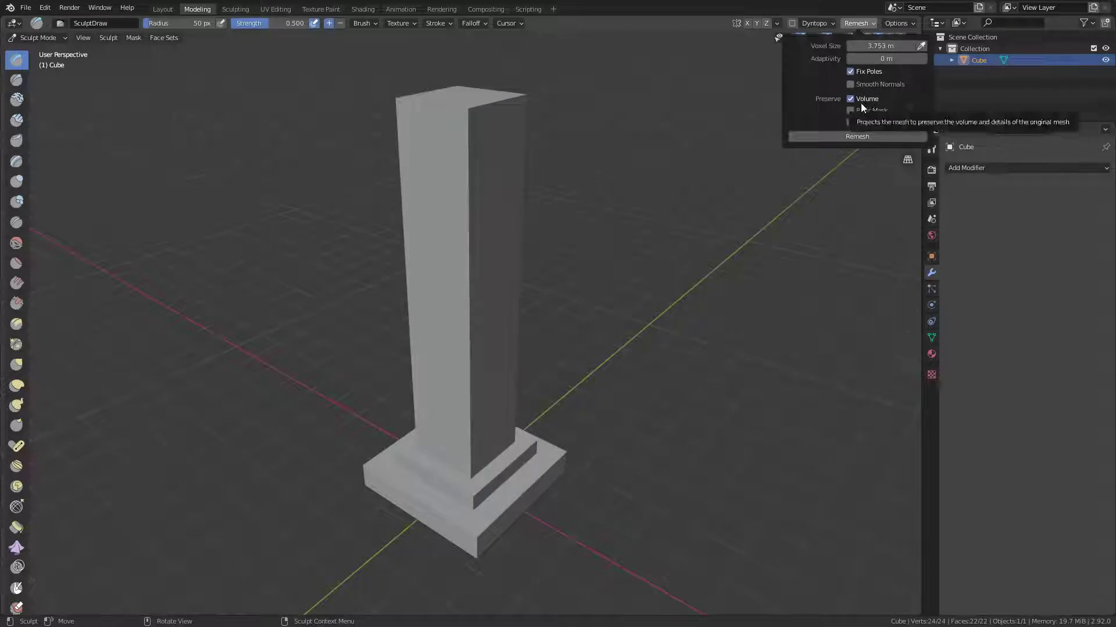
# Set the voxel size to 1.0, remesh the column, then undo the remesh.
pyautogui.moveTo(497, 251); pyautogui.dragTo(491, 250, button='middle')
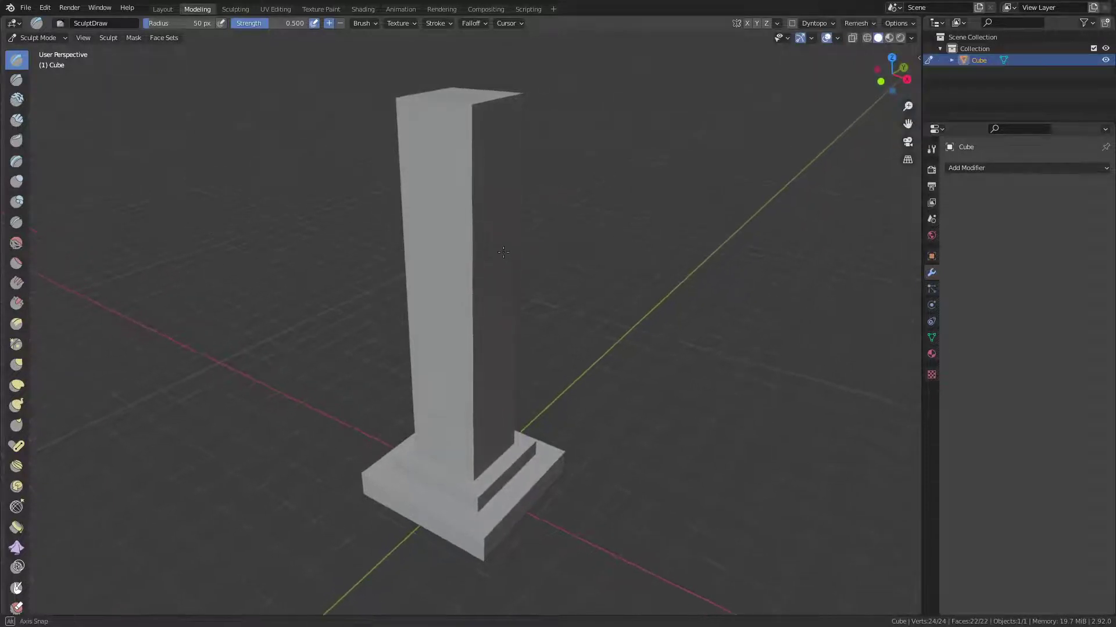
pyautogui.hotkey('shift', 'r')
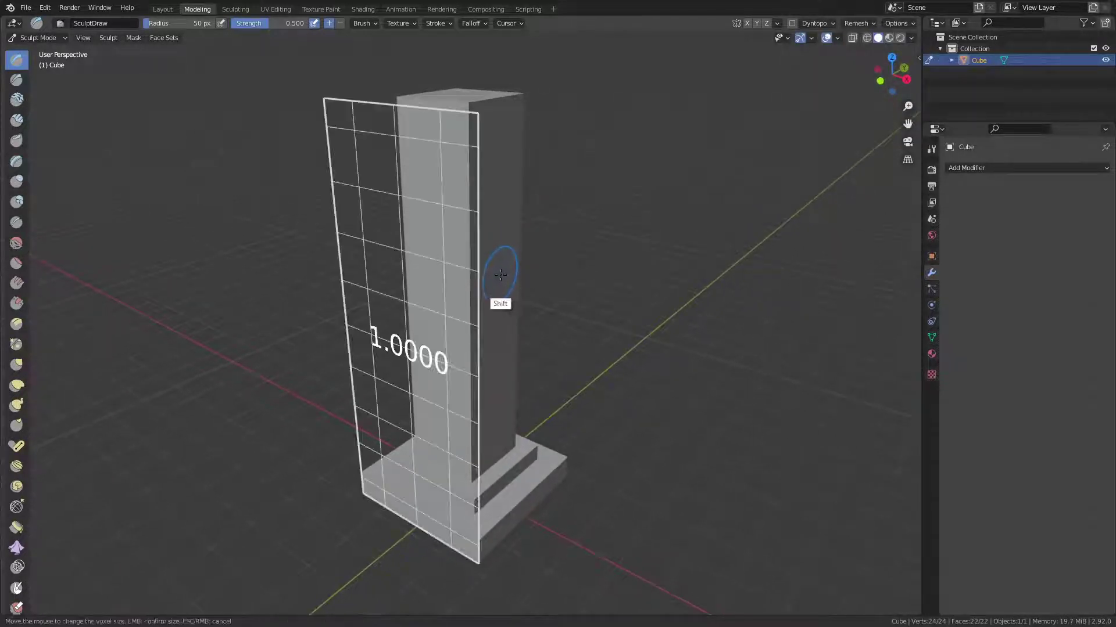
pyautogui.click(650, 219)
pyautogui.hotkey('ctrl', 'r')
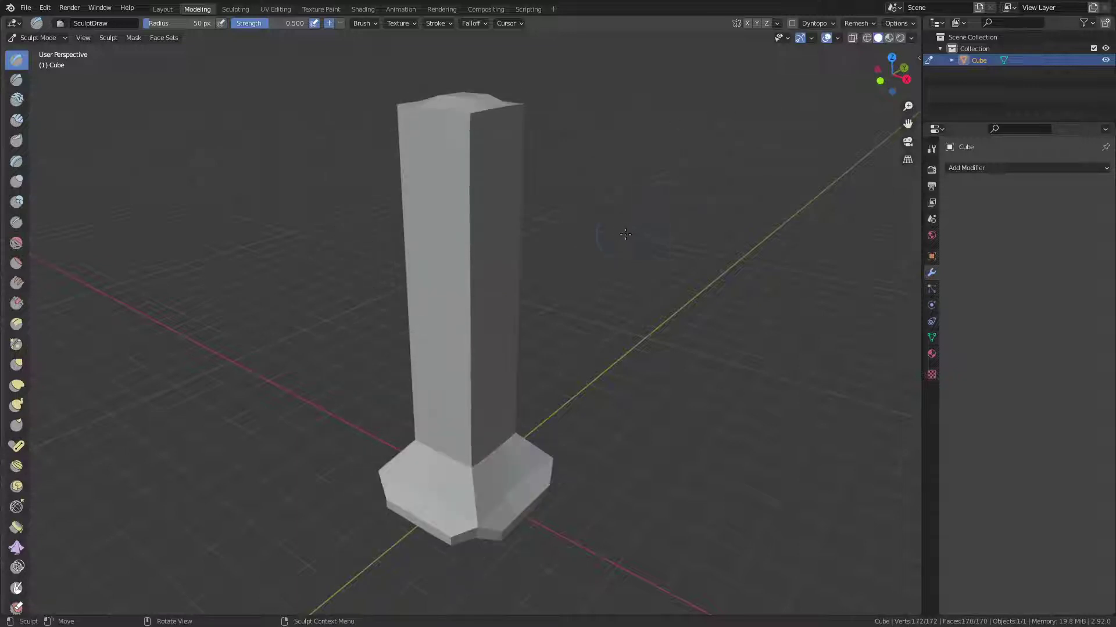
pyautogui.moveTo(536, 233)
pyautogui.mouseDown(button='middle')
pyautogui.moveTo(500, 295)
pyautogui.moveTo(825, 47)
pyautogui.mouseUp(button='middle')
pyautogui.hotkey('ctrl', 'z')
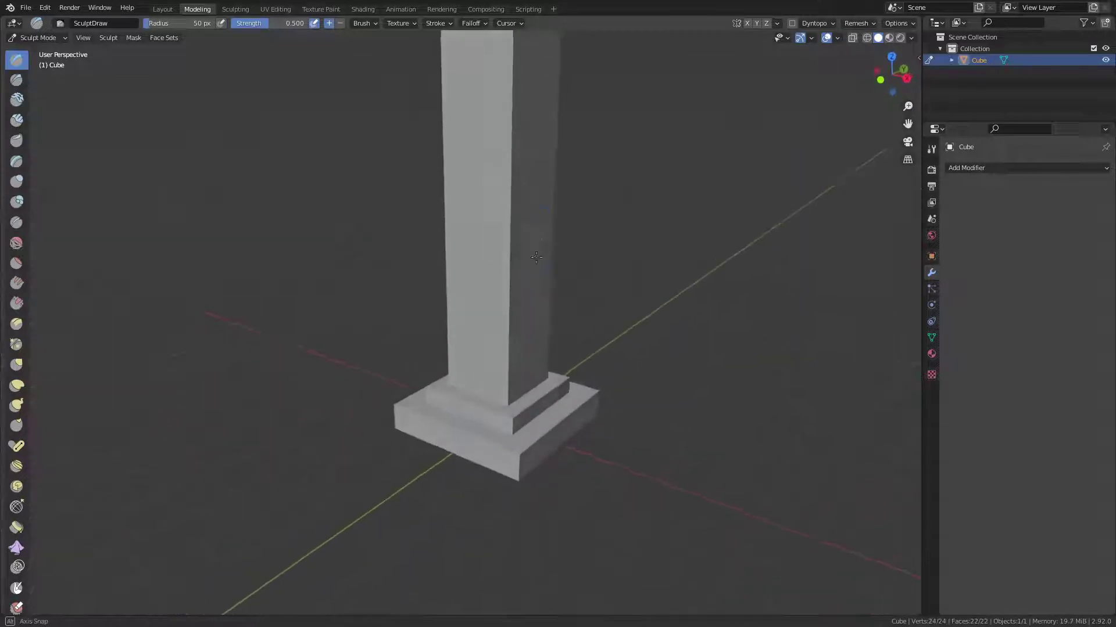
# Sample the remesh voxel size from the column with the eyedropper.
pyautogui.click(857, 23)
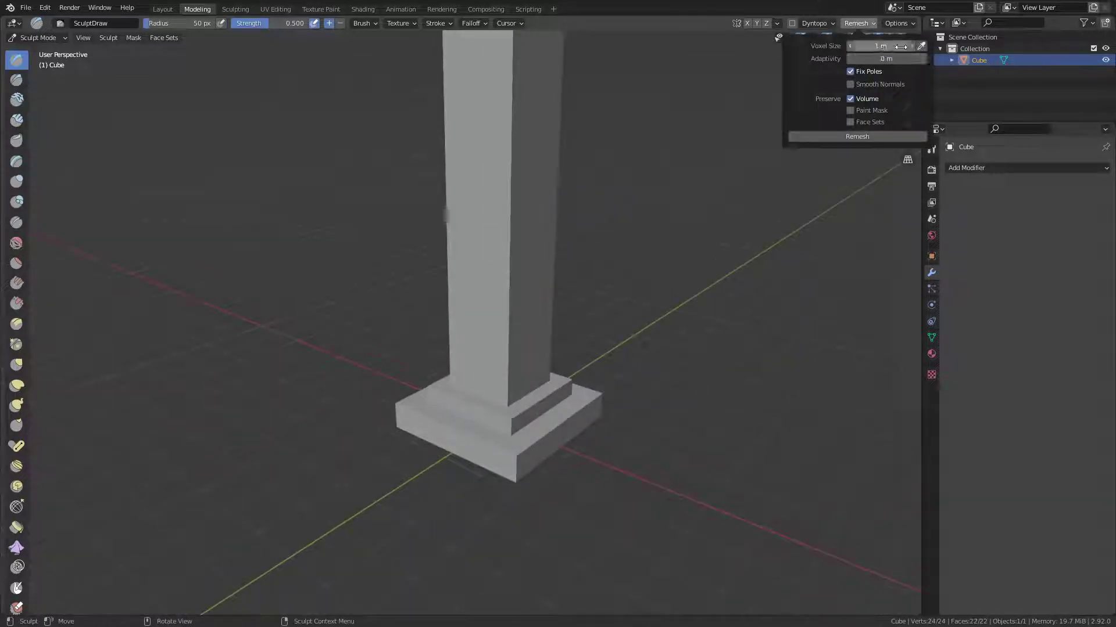
pyautogui.click(920, 46)
pyautogui.click(532, 228)
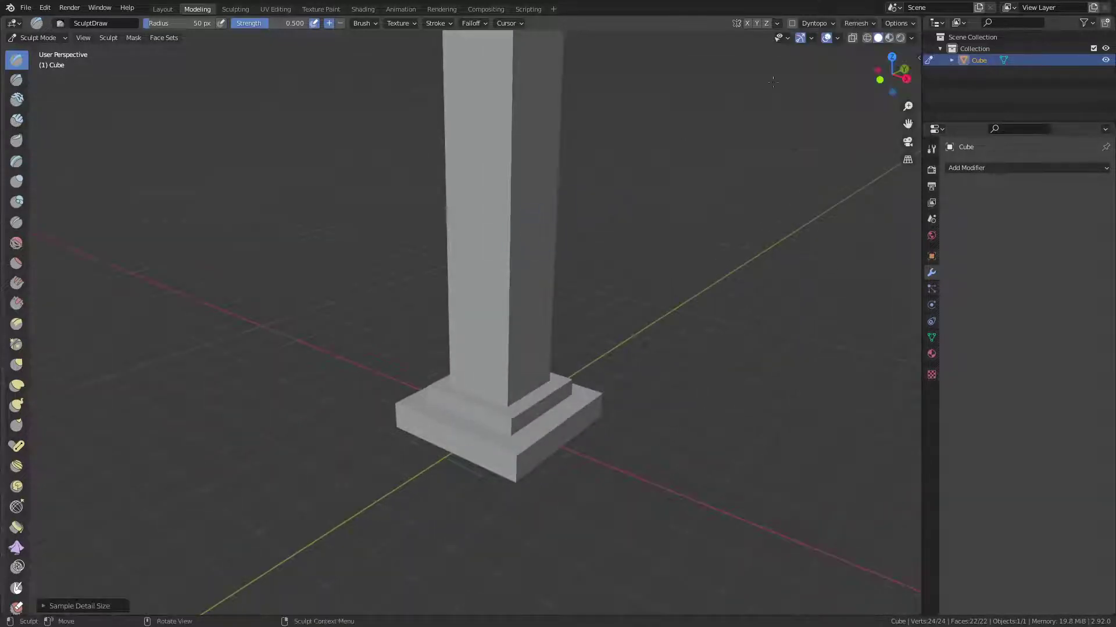
pyautogui.click(859, 23)
# Enable Wireframe in Viewport Overlays to show the mesh edges.
pyautogui.click(838, 38)
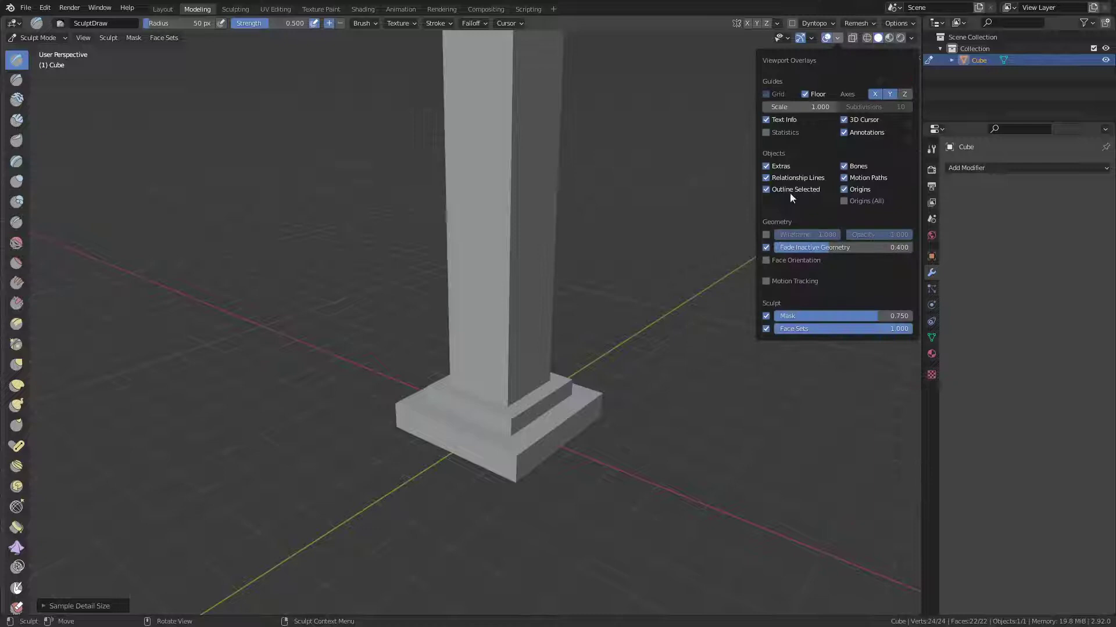
pyautogui.click(767, 234)
pyautogui.moveTo(734, 229); pyautogui.dragTo(615, 210, button='middle')
# Remesh the column at a 0.2 m voxel size.
pyautogui.click(869, 24)
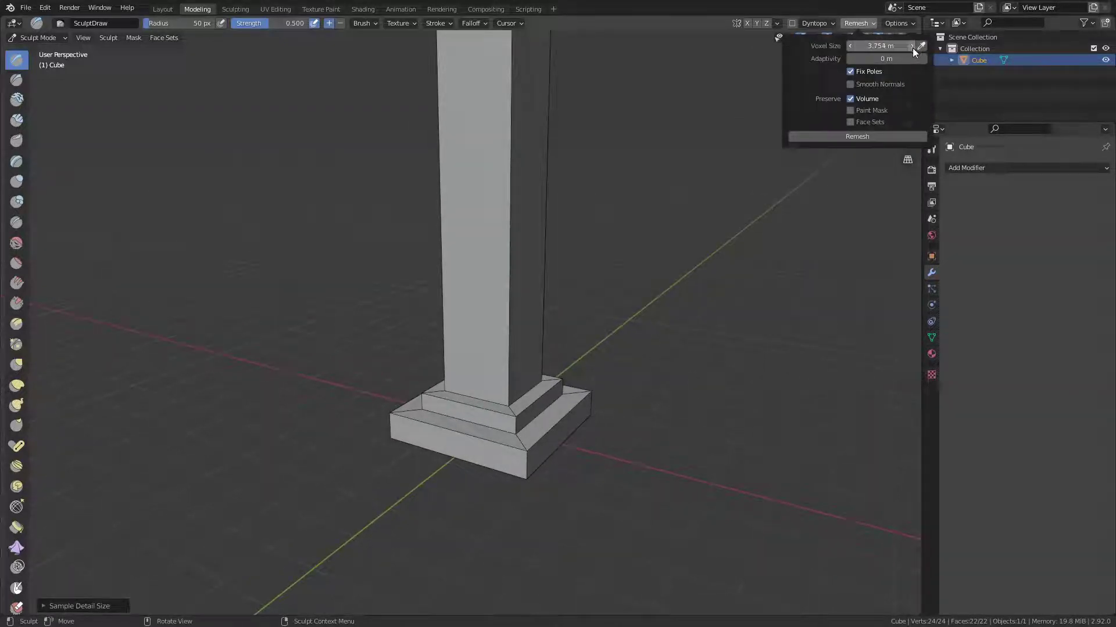
pyautogui.moveTo(912, 49); pyautogui.dragTo(884, 46)
pyautogui.click(884, 47)
pyautogui.press('Return')
pyautogui.click(842, 137)
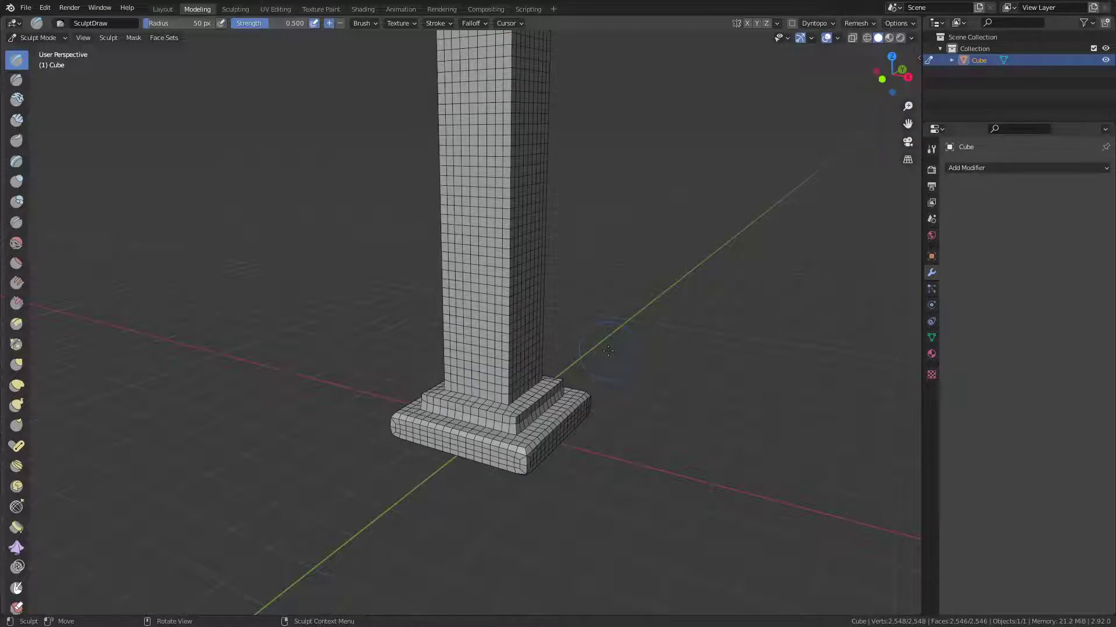
# Inspect the dense 0.2 m remesh, then undo it to restore the 24-vertex original.
pyautogui.moveTo(651, 239)
pyautogui.mouseDown(button='middle')
pyautogui.moveTo(618, 282)
pyautogui.moveTo(578, 242)
pyautogui.mouseUp(button='middle')
pyautogui.scroll(-5, 633, 268)
pyautogui.scroll(3, 578, 242)
pyautogui.scroll(2, 597, 252)
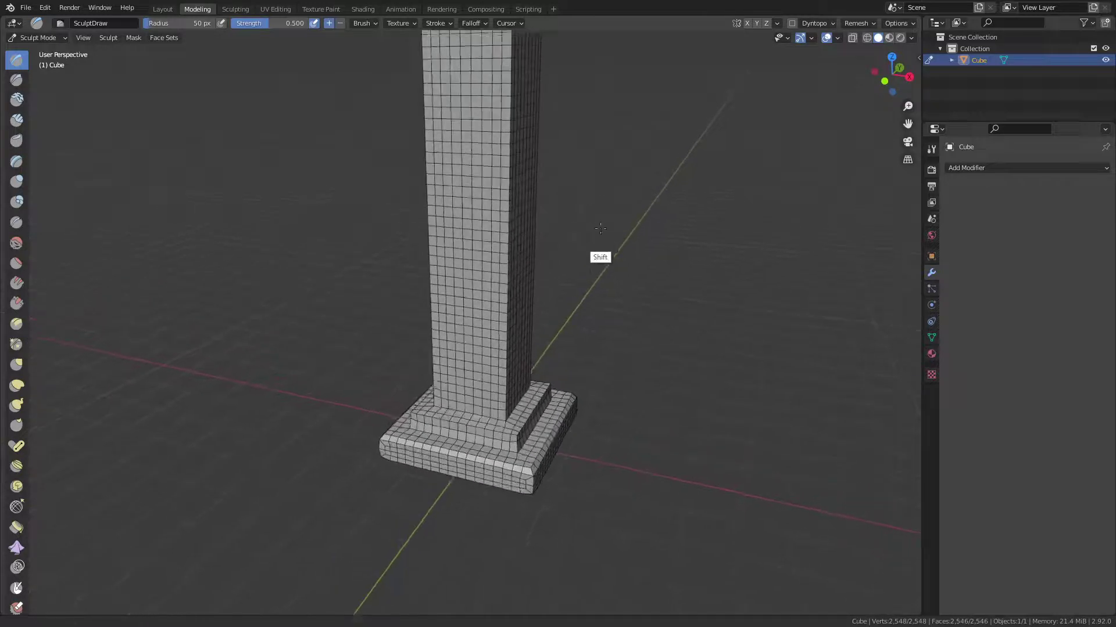
pyautogui.scroll(2, 595, 328)
pyautogui.moveTo(592, 307); pyautogui.dragTo(643, 212, button='middle')
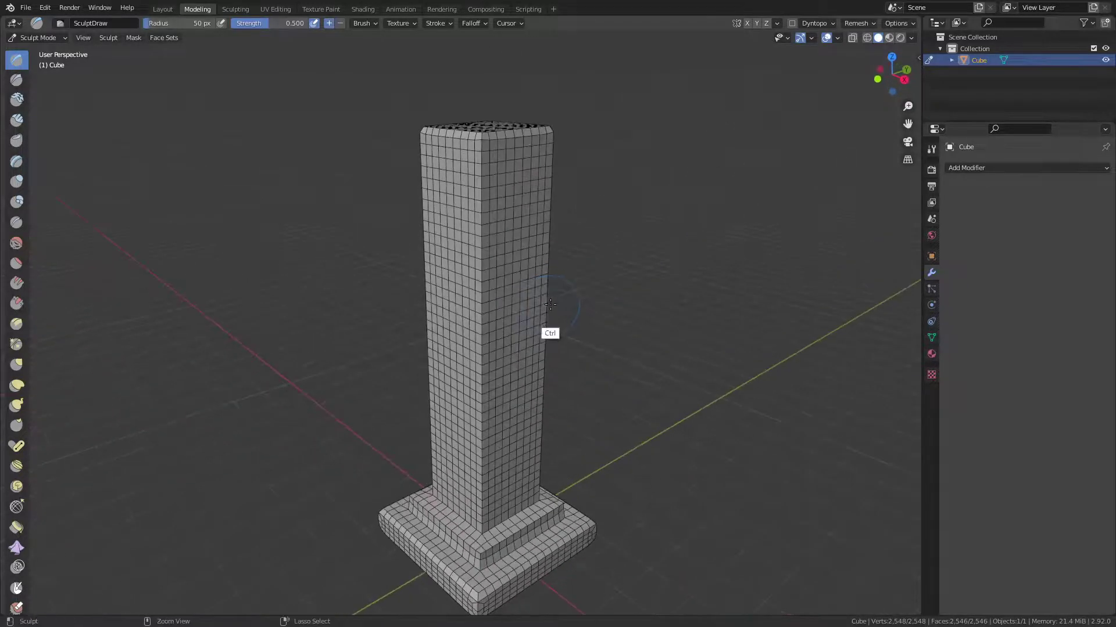
pyautogui.moveTo(739, 146); pyautogui.dragTo(635, 267, button='middle')
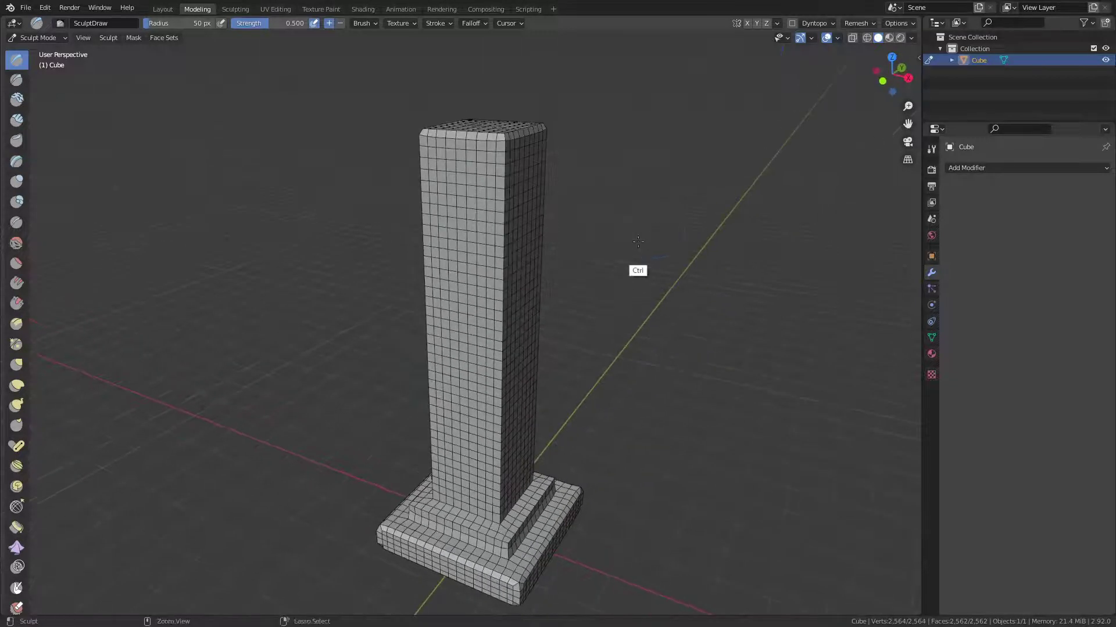
pyautogui.hotkey('ctrl', 'z')
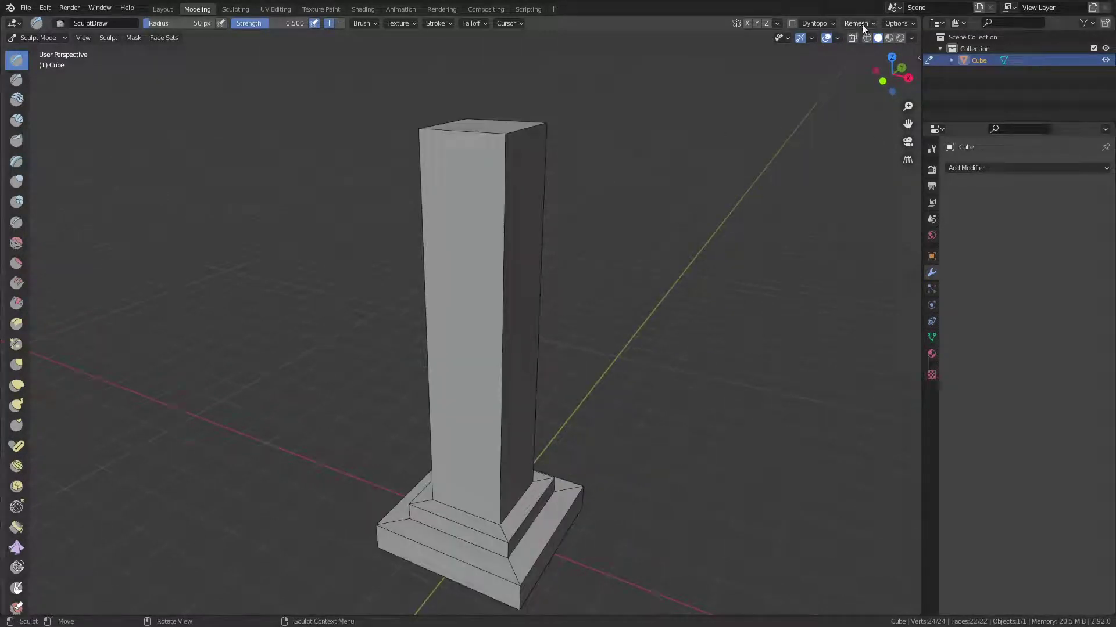
# Remesh the column and stepped base at a 0.02 m voxel size.
pyautogui.click(857, 22)
pyautogui.click(861, 45)
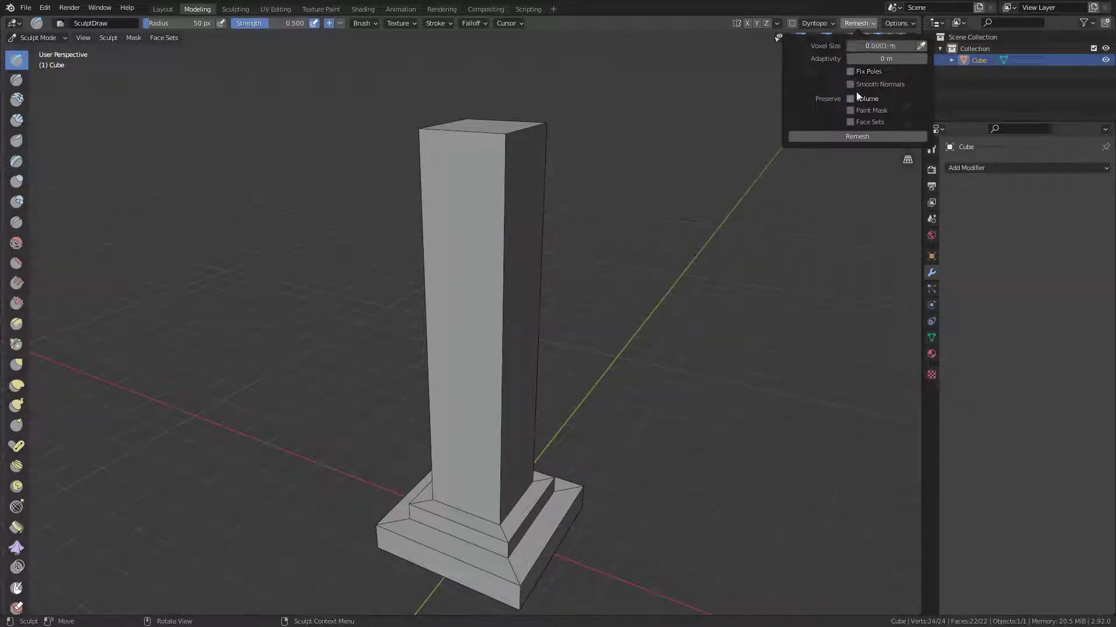
pyautogui.click(880, 45)
pyautogui.press('Return')
pyautogui.click(831, 136)
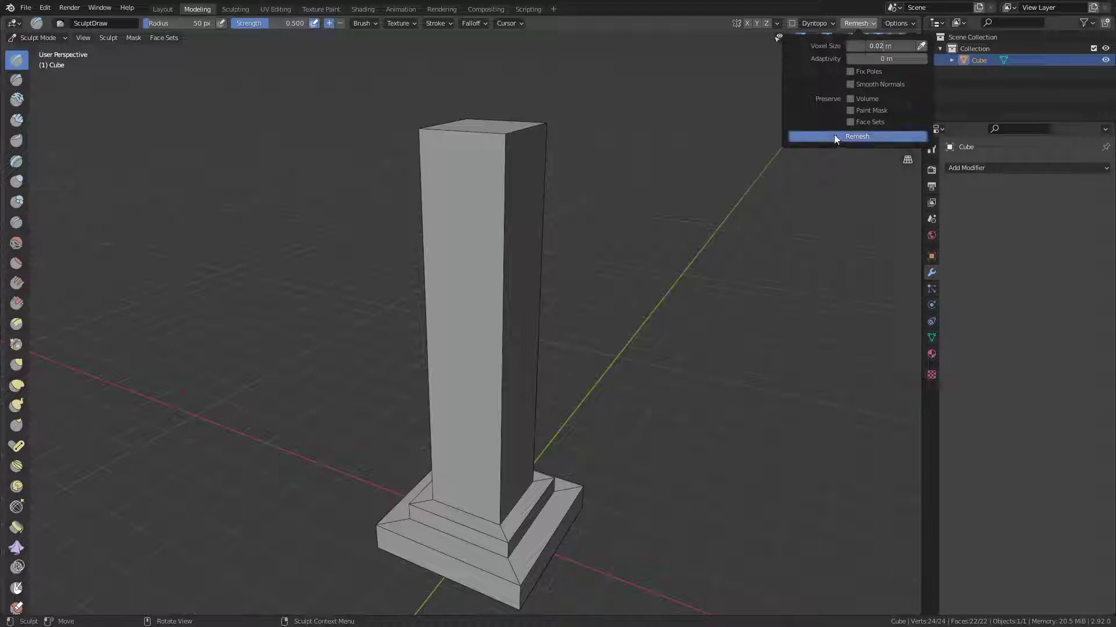
pyautogui.moveTo(579, 223); pyautogui.dragTo(579, 286, button='middle')
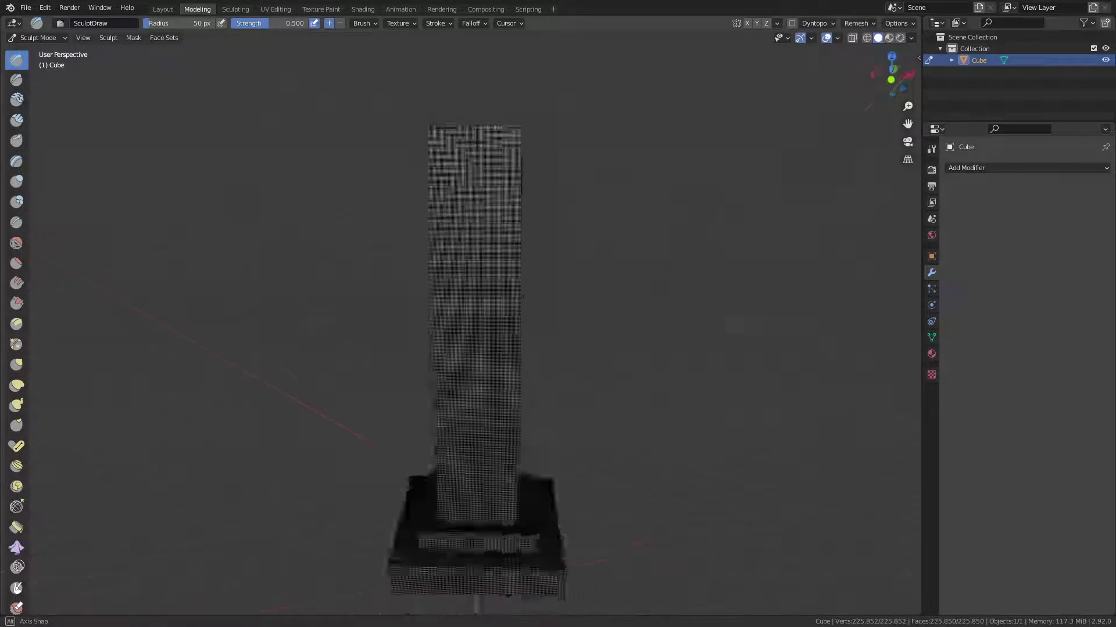
# Turn off the wireframe overlay and view the whole dense column and base.
pyautogui.click(837, 39)
pyautogui.click(765, 235)
pyautogui.moveTo(581, 262)
pyautogui.mouseDown(button='middle')
pyautogui.moveTo(571, 279)
pyautogui.moveTo(533, 259)
pyautogui.moveTo(560, 310)
pyautogui.moveTo(575, 289)
pyautogui.moveTo(563, 252)
pyautogui.moveTo(469, 244)
pyautogui.mouseUp(button='middle')
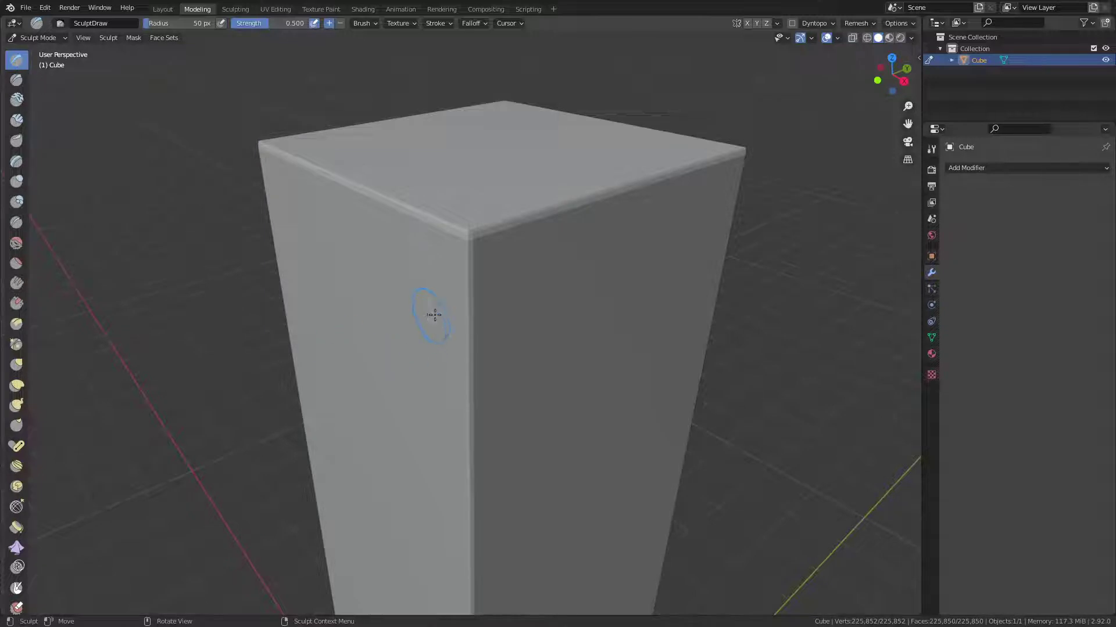
pyautogui.moveTo(435, 315)
pyautogui.keyDown('ctrl'); pyautogui.mouseDown(button='middle')
pyautogui.moveTo(506, 289)
pyautogui.moveTo(450, 368)
pyautogui.moveTo(496, 375)
pyautogui.moveTo(511, 266)
pyautogui.moveTo(581, 229)
pyautogui.moveTo(518, 294)
pyautogui.moveTo(541, 259)
pyautogui.moveTo(552, 157)
pyautogui.mouseUp(button='middle'); pyautogui.keyUp('ctrl')
pyautogui.moveTo(527, 336)
pyautogui.mouseDown(button='middle')
pyautogui.moveTo(536, 256)
pyautogui.moveTo(548, 242)
pyautogui.moveTo(495, 284)
pyautogui.moveTo(498, 269)
pyautogui.moveTo(531, 361)
pyautogui.moveTo(531, 342)
pyautogui.mouseUp(button='middle')
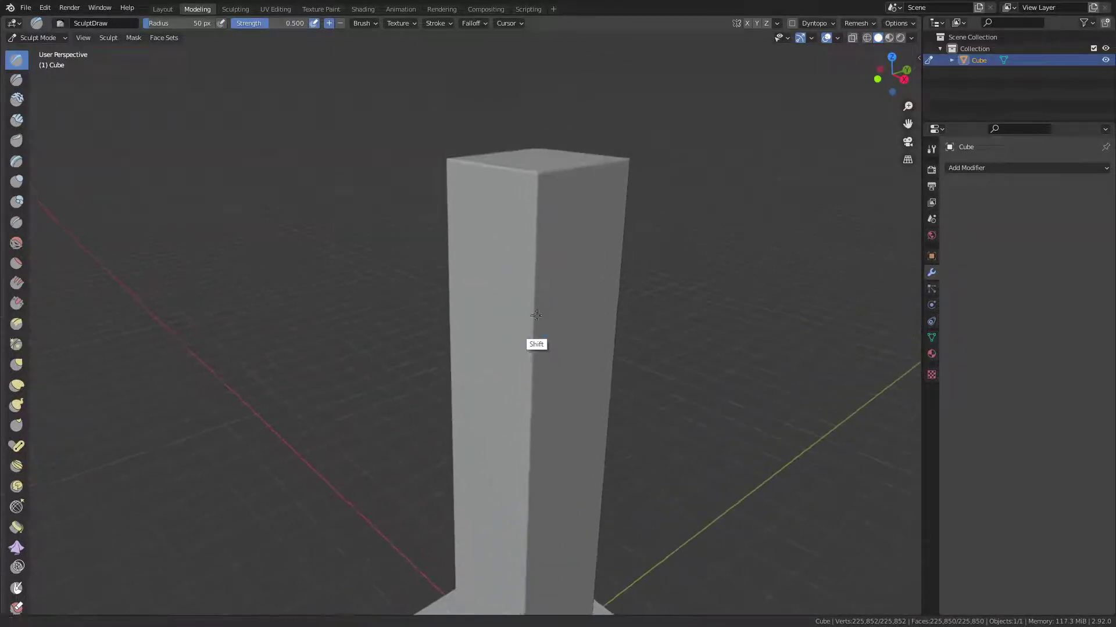
# Switch to Clay Strips at 18 px radius and lay trial strokes on the column top.
pyautogui.click(20, 123)
pyautogui.press('f')
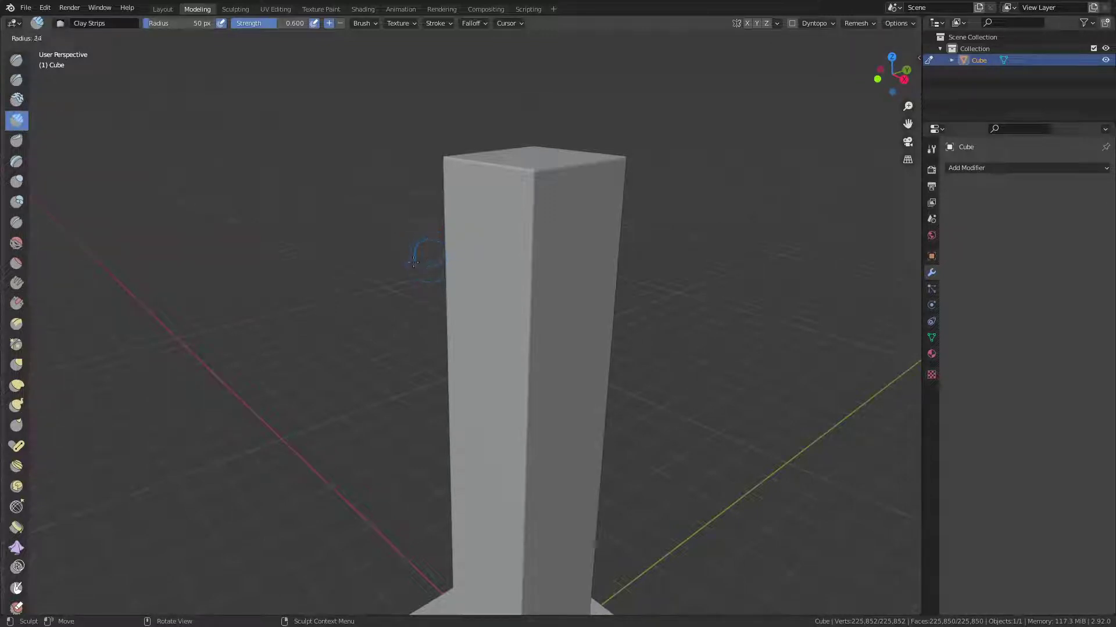
pyautogui.click(414, 263)
pyautogui.moveTo(458, 243)
pyautogui.mouseDown(button='middle')
pyautogui.moveTo(498, 219)
pyautogui.moveTo(518, 244)
pyautogui.moveTo(520, 339)
pyautogui.moveTo(548, 356)
pyautogui.moveTo(518, 354)
pyautogui.mouseUp(button='middle')
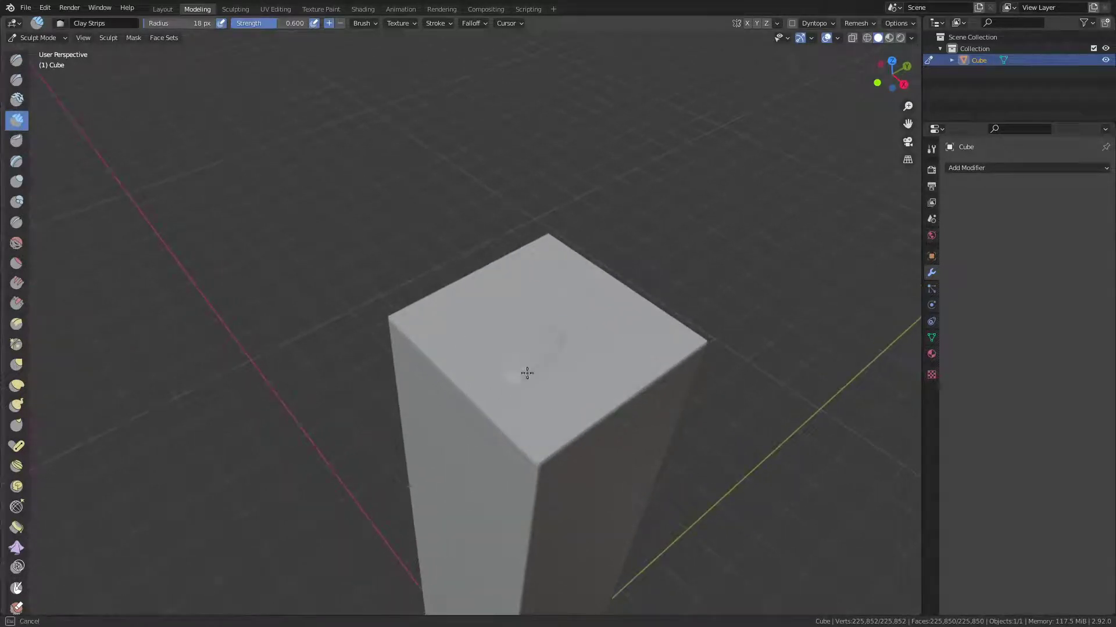
pyautogui.moveTo(527, 373); pyautogui.dragTo(552, 357)
pyautogui.moveTo(552, 357)
pyautogui.mouseDown(button='middle')
pyautogui.moveTo(508, 371)
pyautogui.moveTo(449, 366)
pyautogui.mouseUp(button='middle')
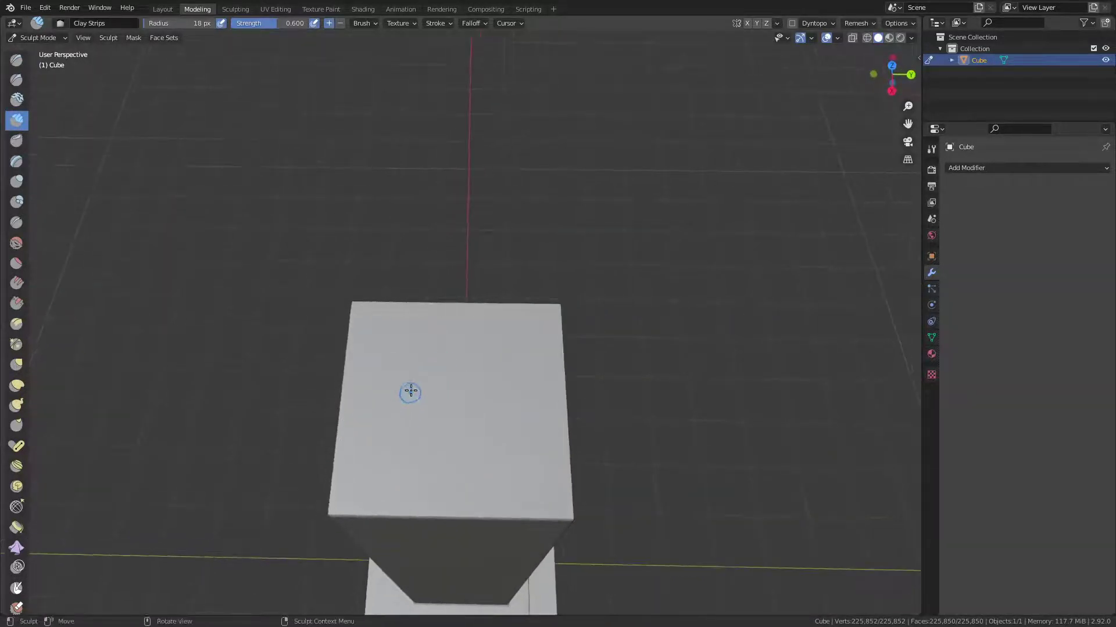
pyautogui.moveTo(411, 392)
pyautogui.mouseDown()
pyautogui.moveTo(415, 459)
pyautogui.moveTo(428, 439)
pyautogui.moveTo(462, 465)
pyautogui.mouseUp()
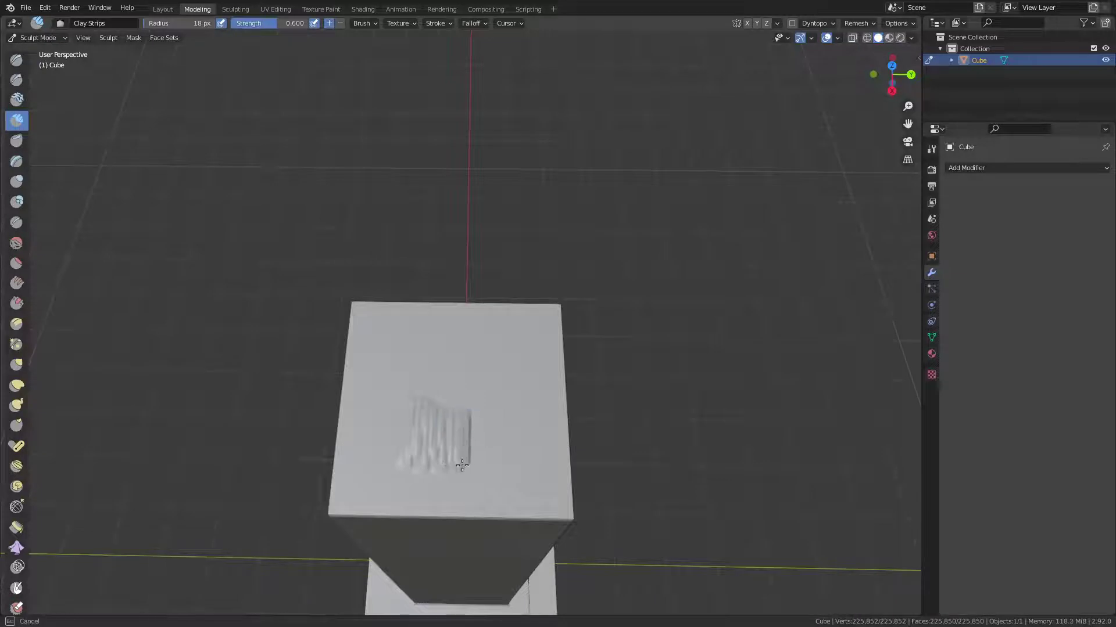
# Undo the trial strokes, then try and undo a 115 px stroke on the top face.
pyautogui.moveTo(486, 391); pyautogui.dragTo(553, 348, button='middle')
pyautogui.keyDown('ctrl'); pyautogui.moveTo(616, 281); pyautogui.dragTo(645, 271, button='middle'); pyautogui.keyUp('ctrl')
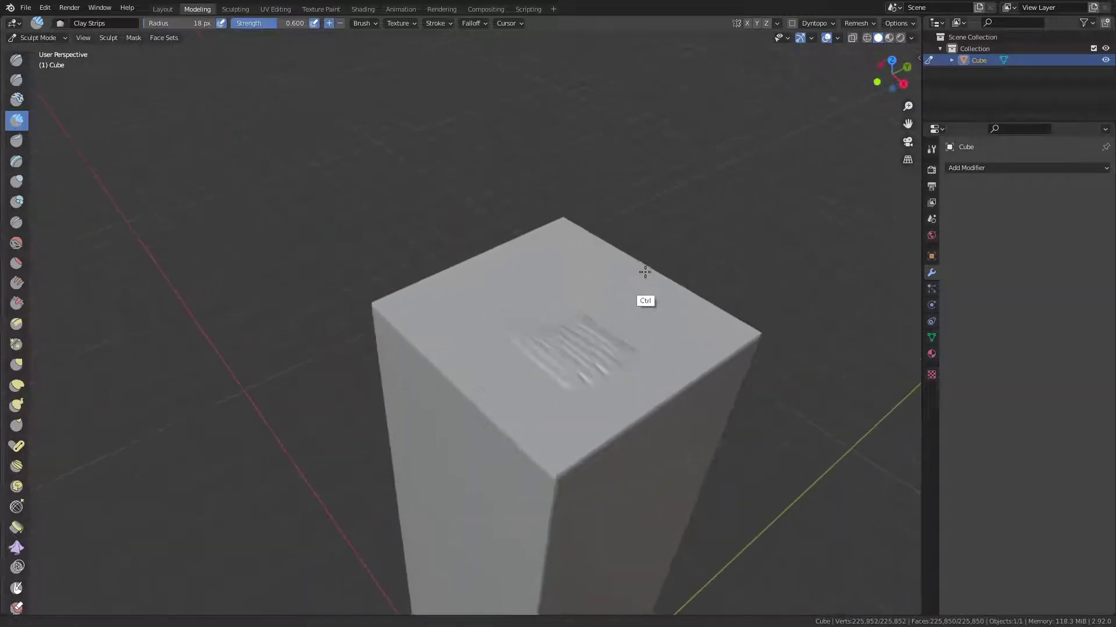
pyautogui.hotkey('ctrl', 'z')
pyautogui.hotkey('ctrl', 'z')
pyautogui.hotkey('ctrl', 'z')
pyautogui.hotkey('ctrl', 'z')
pyautogui.hotkey('ctrl', 'z')
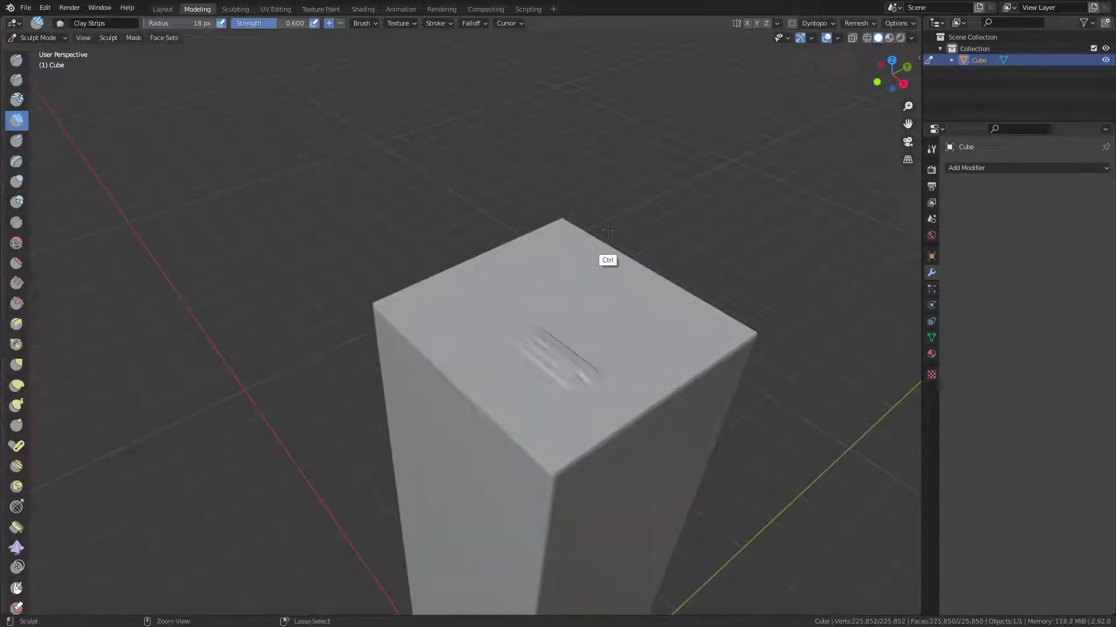
pyautogui.hotkey('ctrl', 'z')
pyautogui.hotkey('ctrl', 'z')
pyautogui.hotkey('ctrl', 'z')
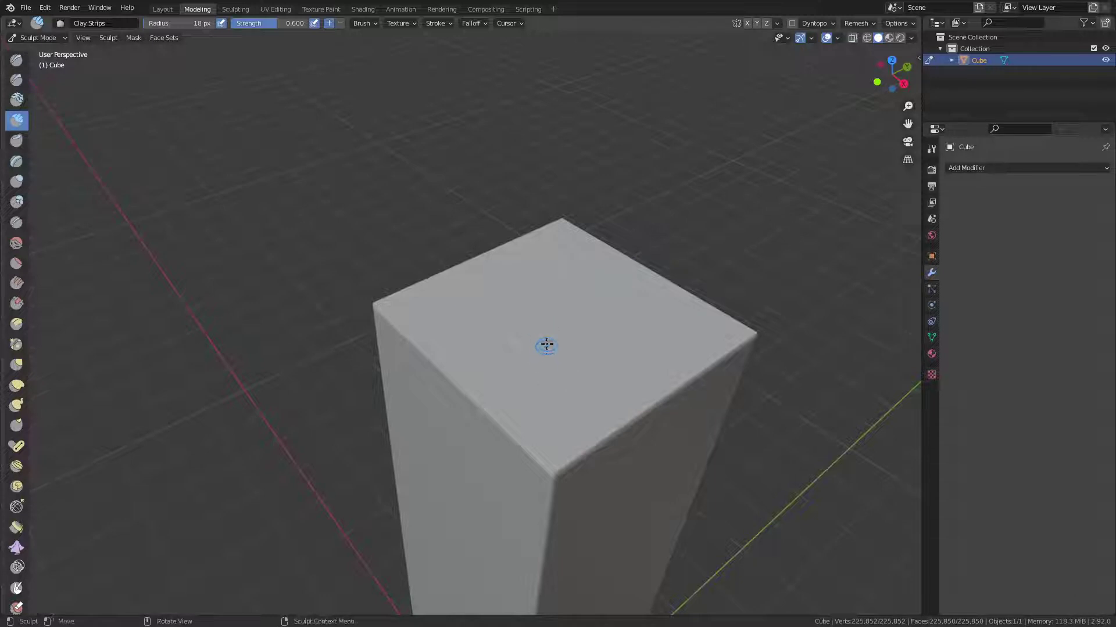
pyautogui.moveTo(547, 345)
pyautogui.mouseDown(button='middle')
pyautogui.moveTo(568, 331)
pyautogui.moveTo(553, 352)
pyautogui.moveTo(513, 298)
pyautogui.mouseUp(button='middle')
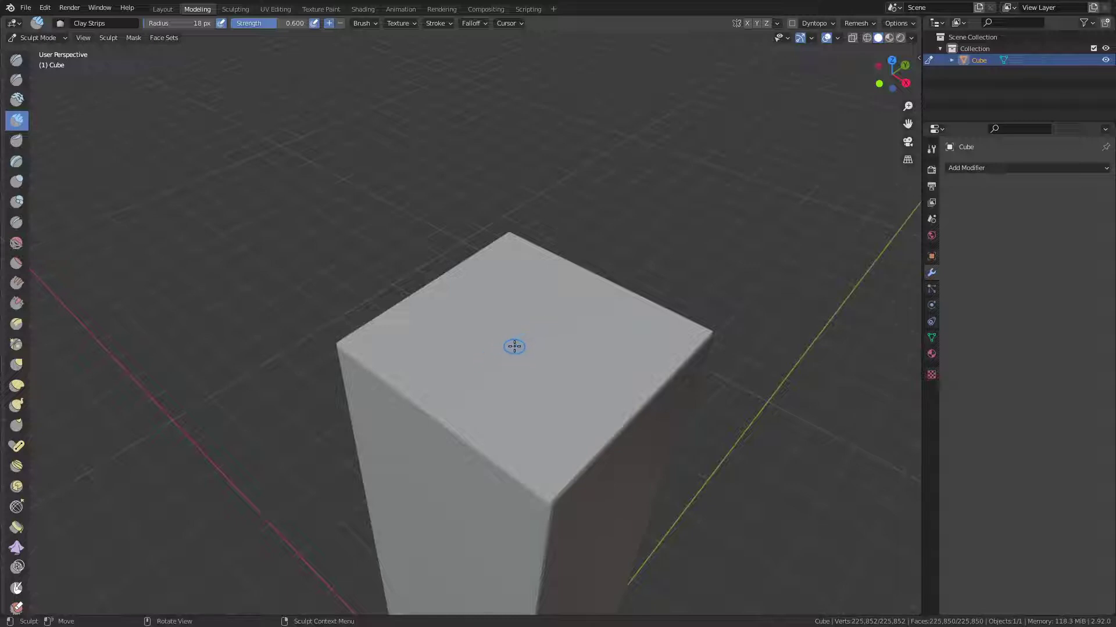
pyautogui.press('f')
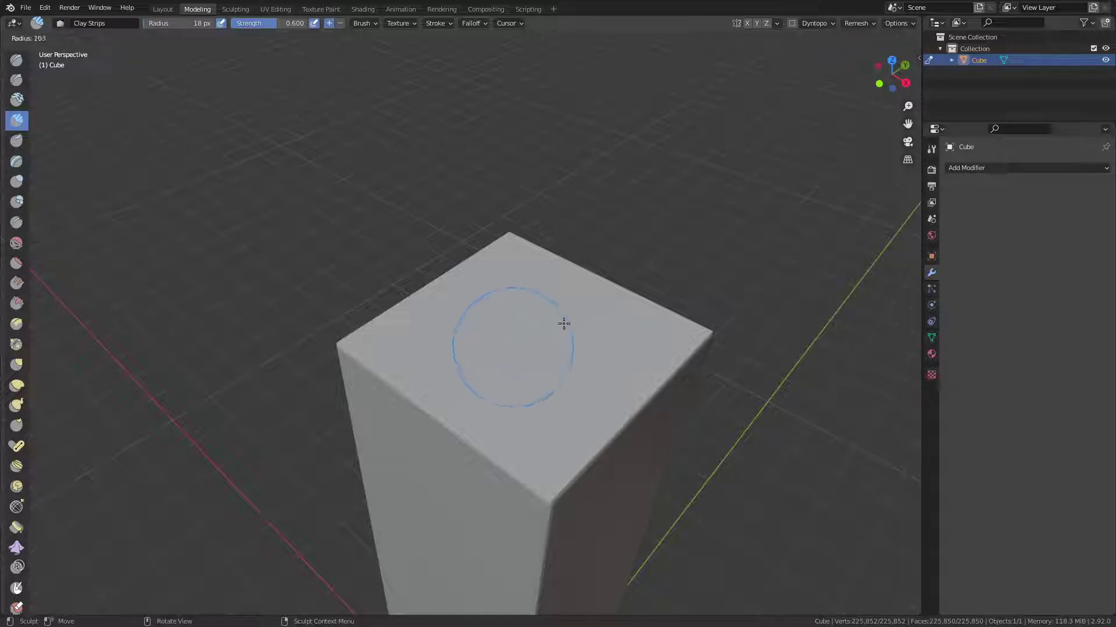
pyautogui.click(565, 325)
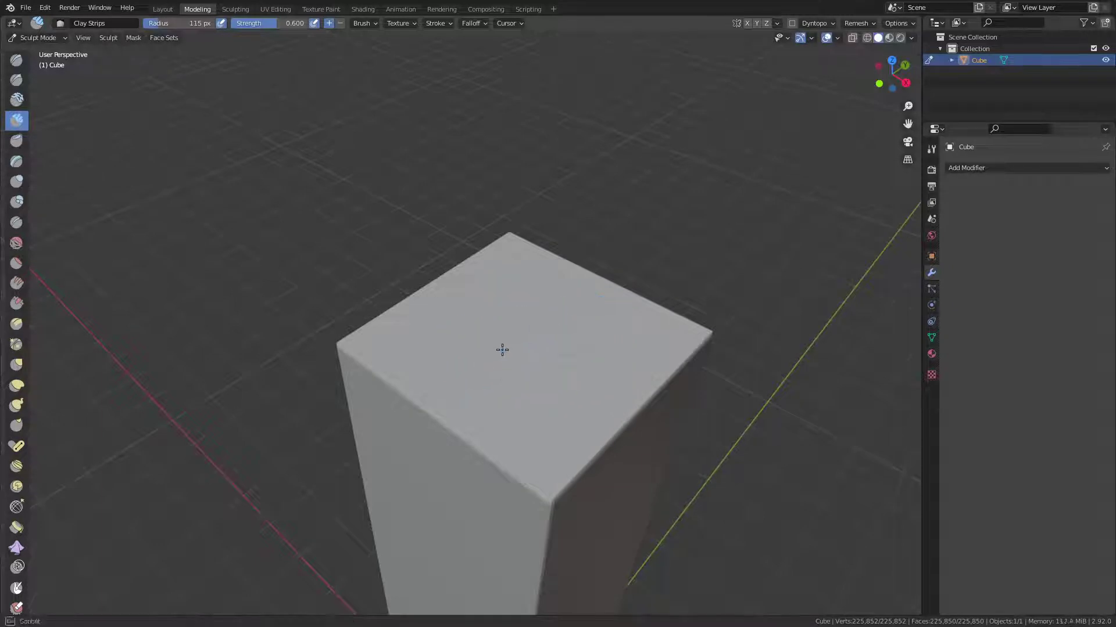
pyautogui.moveTo(503, 348)
pyautogui.mouseDown()
pyautogui.moveTo(508, 386)
pyautogui.moveTo(555, 334)
pyautogui.mouseUp()
pyautogui.hotkey('ctrl', 'z')
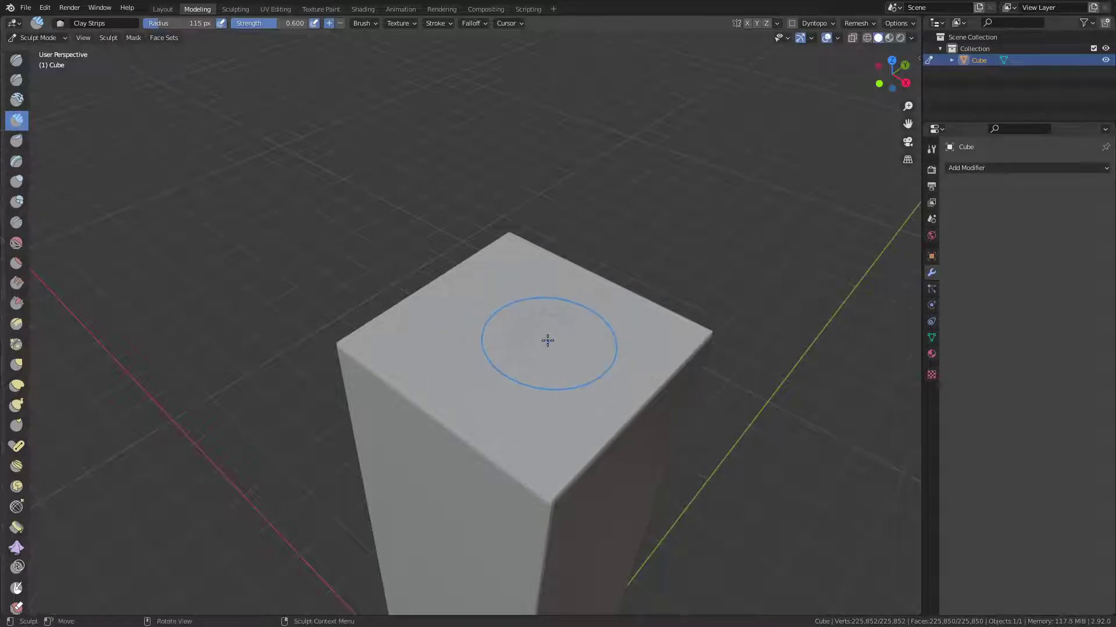
# Set strength 0.764 and radius 83 px, carve test dents on the top, undo them.
pyautogui.hotkey('shift', 'f')
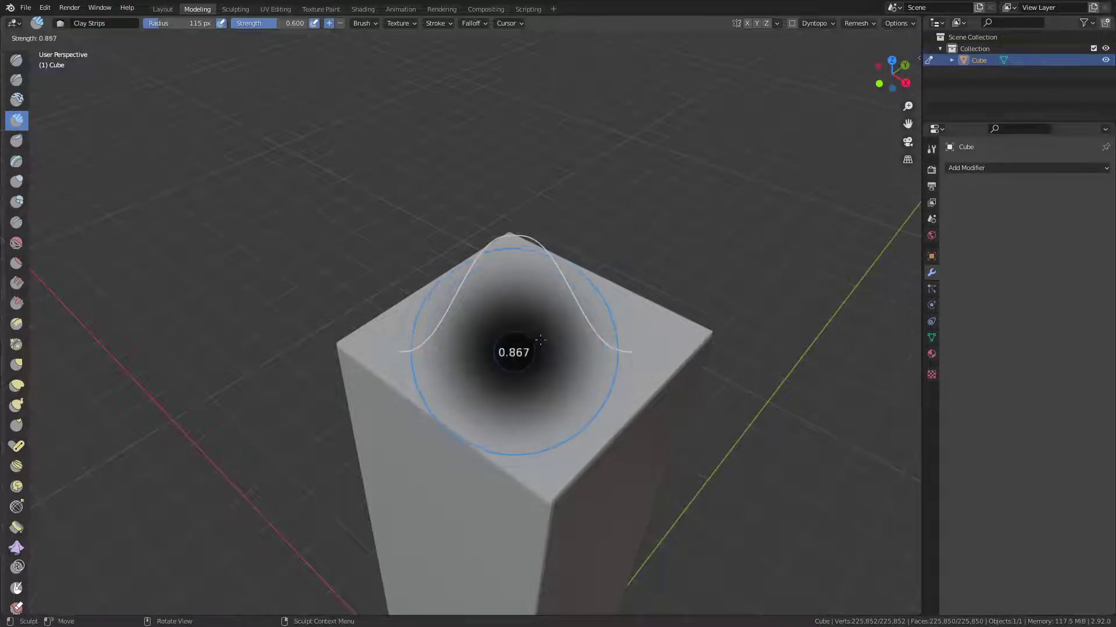
pyautogui.click(531, 347)
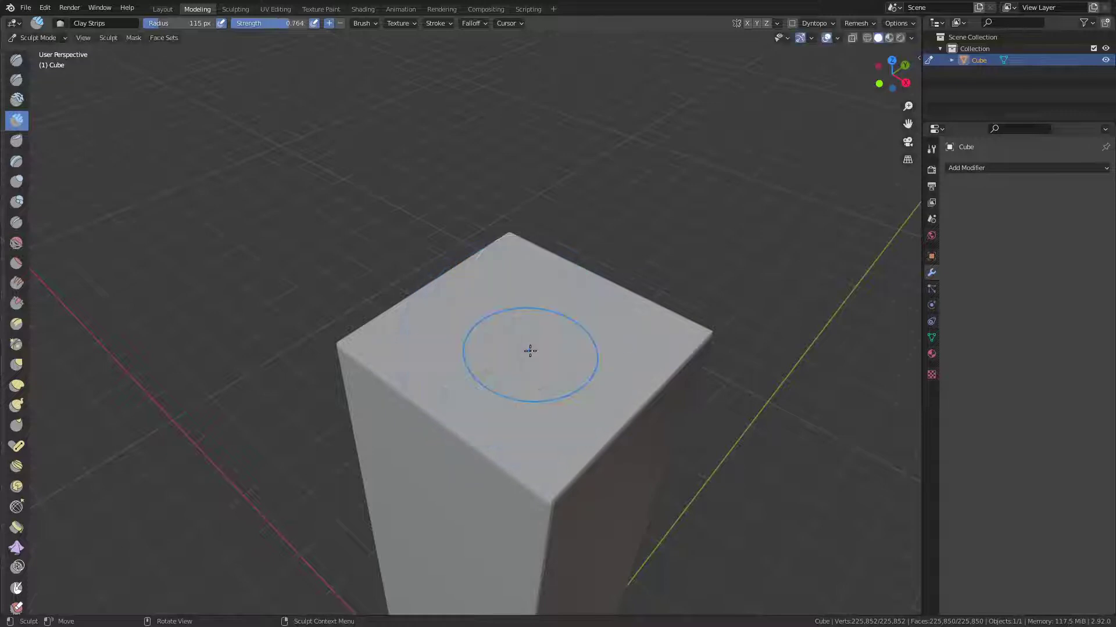
pyautogui.press('f')
pyautogui.click(504, 361)
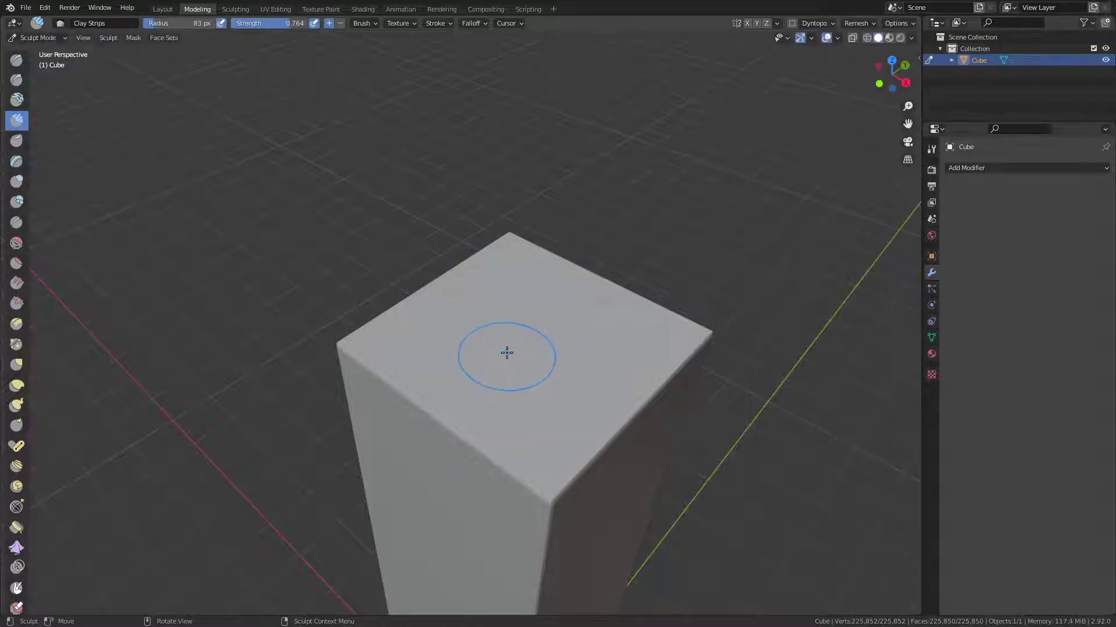
pyautogui.moveTo(506, 351); pyautogui.dragTo(535, 356, button='middle')
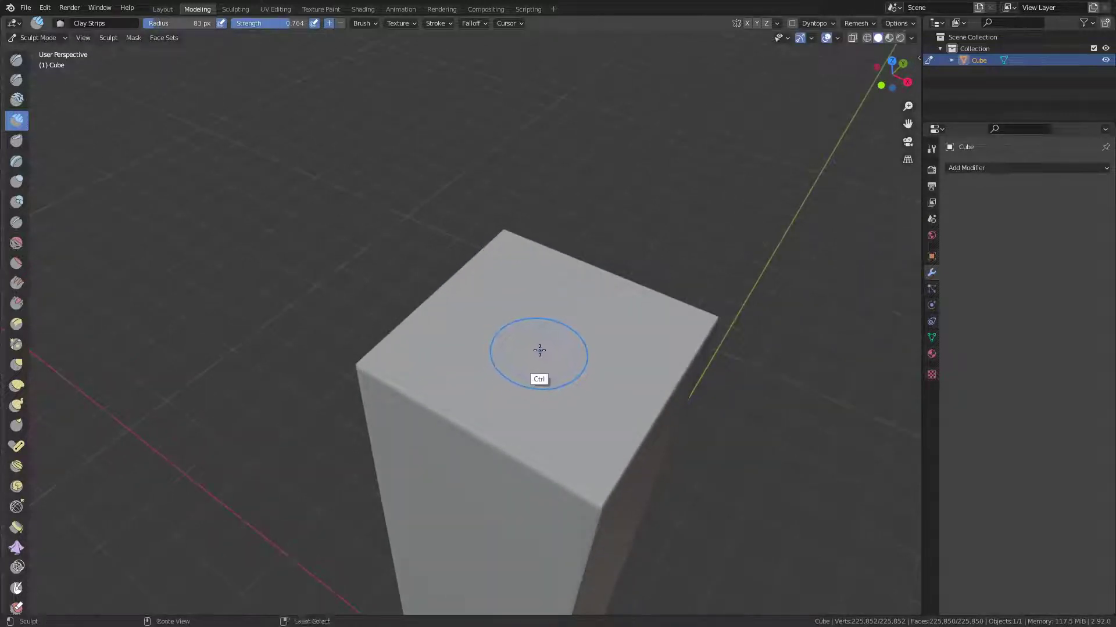
pyautogui.moveTo(538, 331)
pyautogui.keyDown('ctrl'); pyautogui.mouseDown()
pyautogui.moveTo(530, 326)
pyautogui.moveTo(543, 354)
pyautogui.mouseUp(); pyautogui.keyUp('ctrl')
pyautogui.moveTo(543, 354); pyautogui.dragTo(581, 319, button='middle')
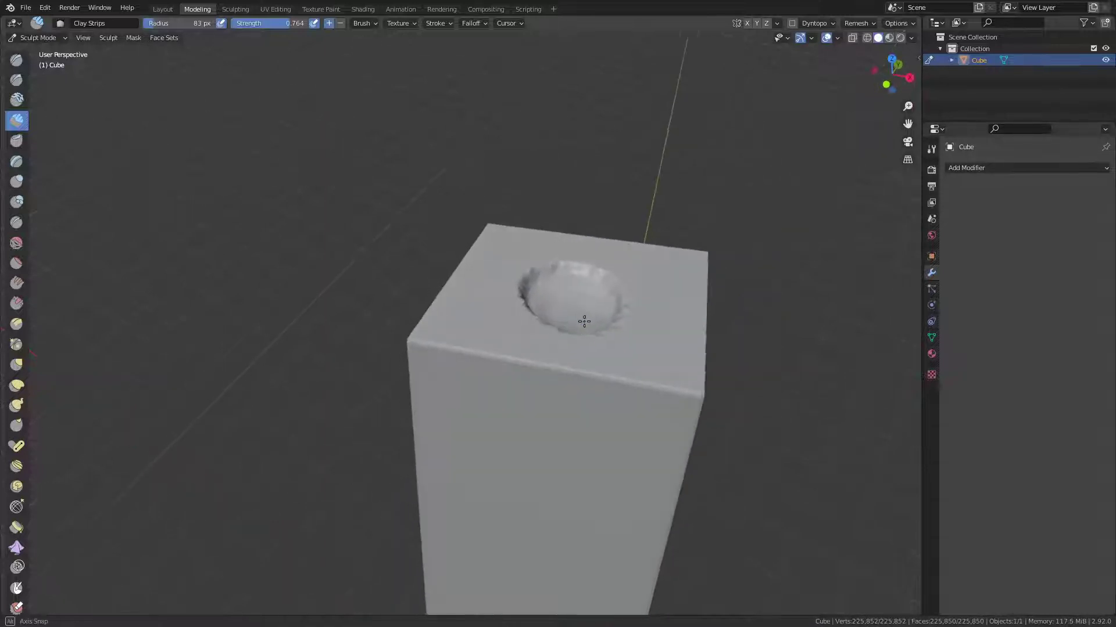
pyautogui.hotkey('ctrl', 'z')
pyautogui.keyDown('ctrl'); pyautogui.moveTo(580, 278); pyautogui.dragTo(584, 290); pyautogui.keyUp('ctrl')
pyautogui.hotkey('ctrl', 'z')
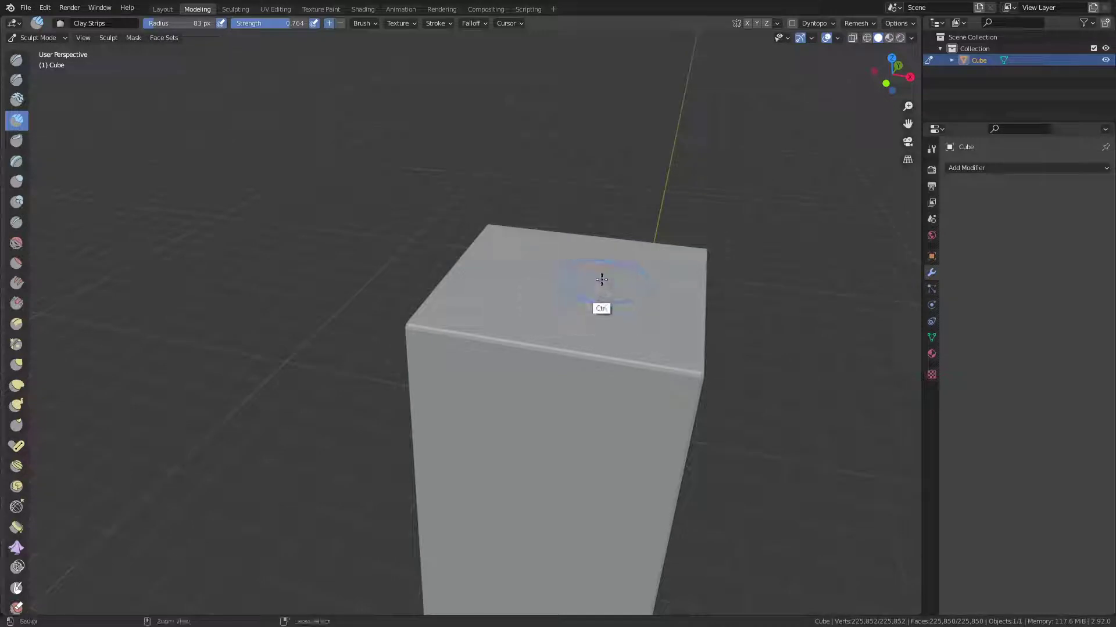
# Set Clay Strips to 34 px radius and 0.855 strength, then chip the front top corner.
pyautogui.moveTo(598, 280)
pyautogui.mouseDown(button='middle')
pyautogui.moveTo(567, 289)
pyautogui.moveTo(567, 274)
pyautogui.mouseUp(button='middle')
pyautogui.press('f')
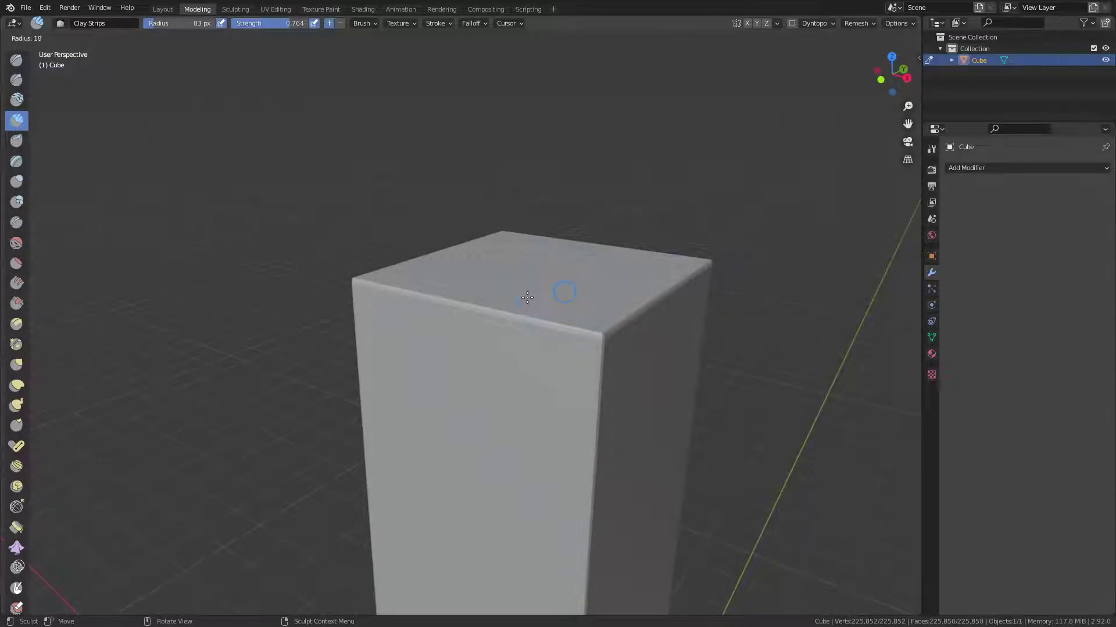
pyautogui.click(527, 298)
pyautogui.moveTo(538, 302); pyautogui.dragTo(561, 306, button='middle')
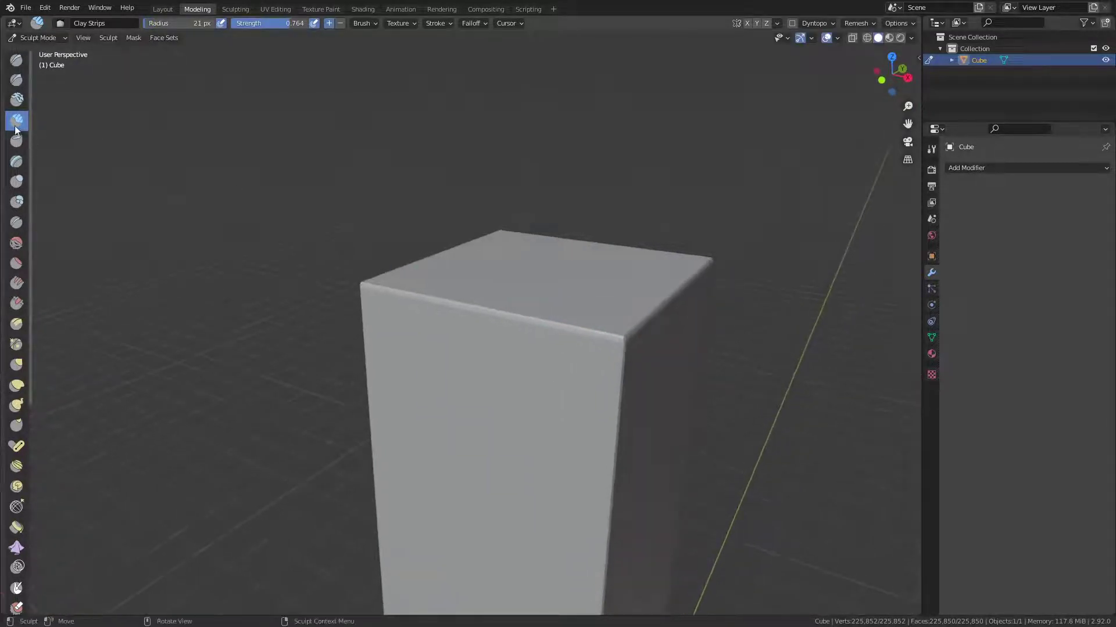
pyautogui.moveTo(522, 341)
pyautogui.mouseDown(button='middle')
pyautogui.moveTo(516, 336)
pyautogui.moveTo(549, 291)
pyautogui.moveTo(575, 309)
pyautogui.moveTo(540, 398)
pyautogui.mouseUp(button='middle')
pyautogui.press('f')
pyautogui.click(551, 284)
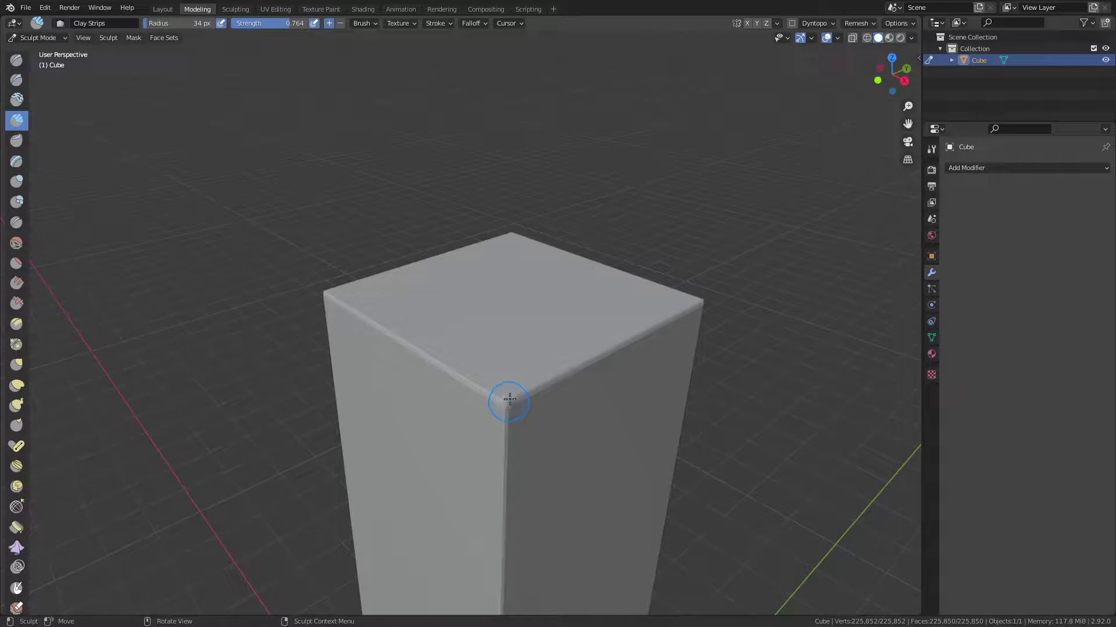
pyautogui.hotkey('shift', 'f')
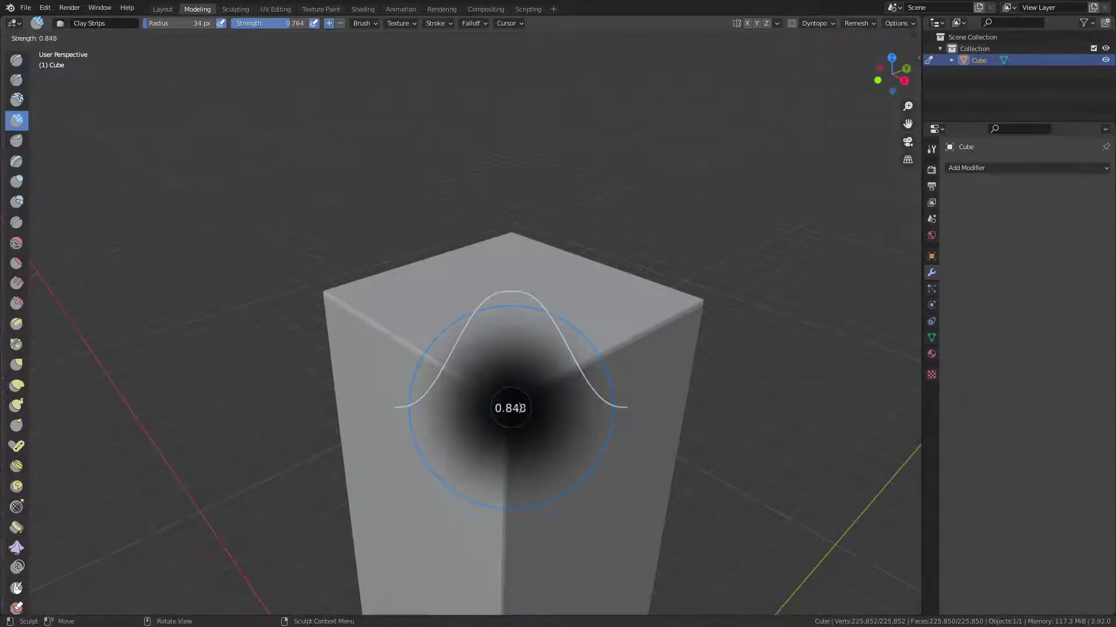
pyautogui.click(518, 408)
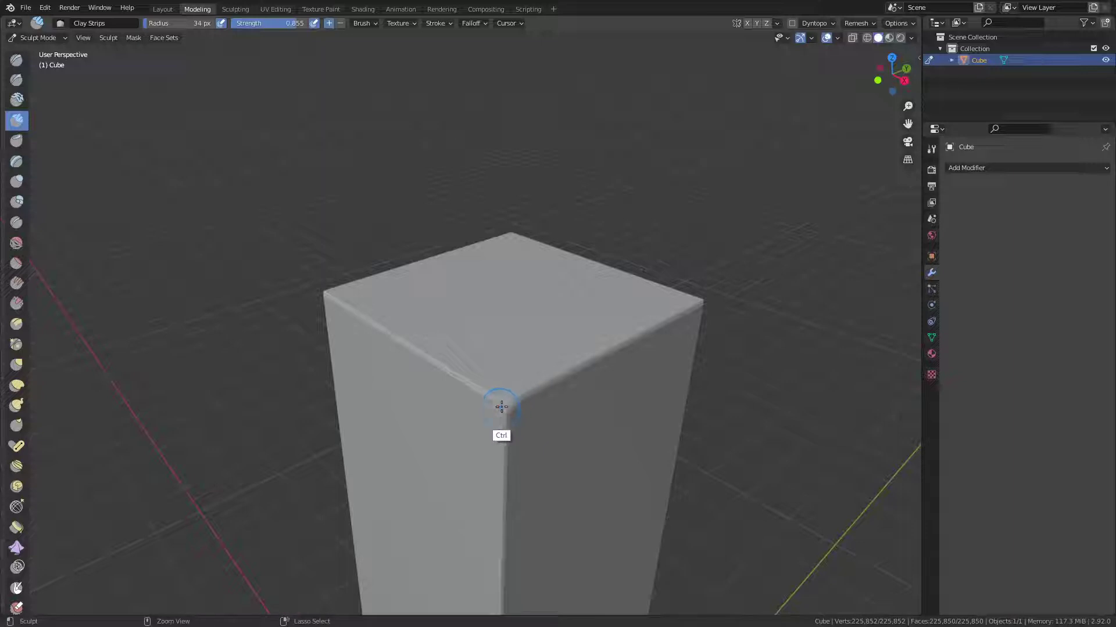
pyautogui.moveTo(530, 386); pyautogui.dragTo(545, 380)
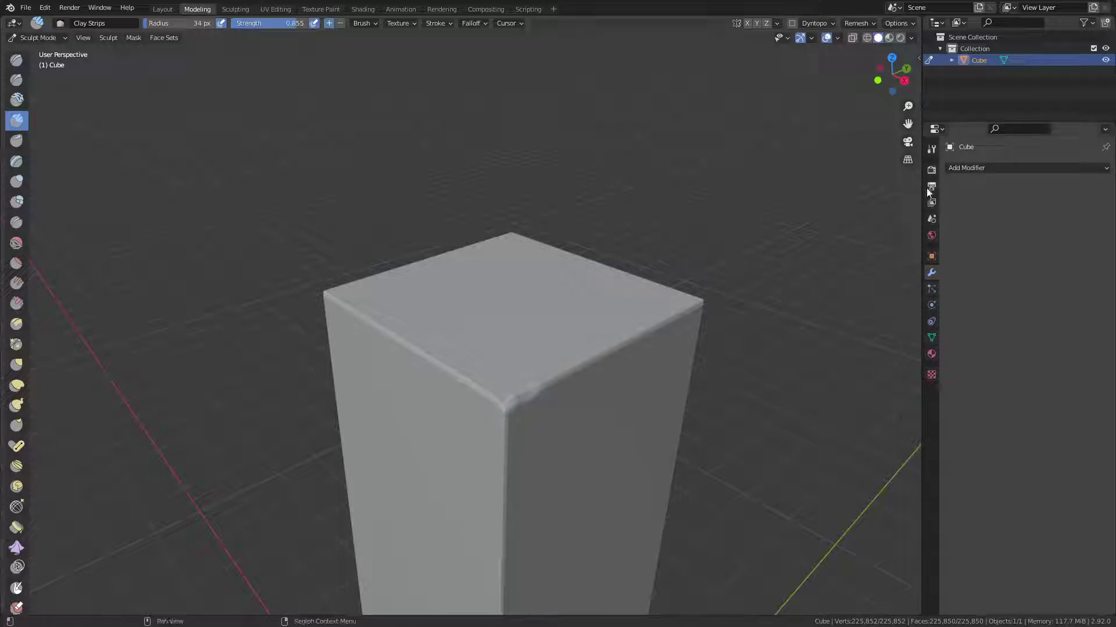
# Make brush strength per-brush and compare the Clay, Draw Sharp, Clay Strips and Clay Thumb brushes.
pyautogui.click(932, 150)
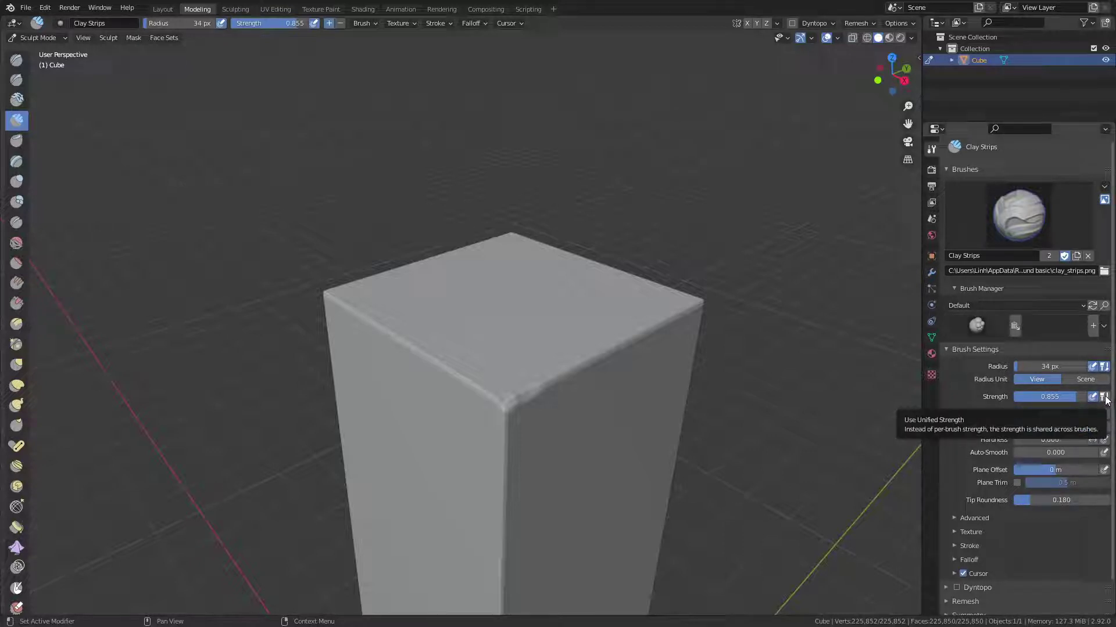
pyautogui.click(1104, 398)
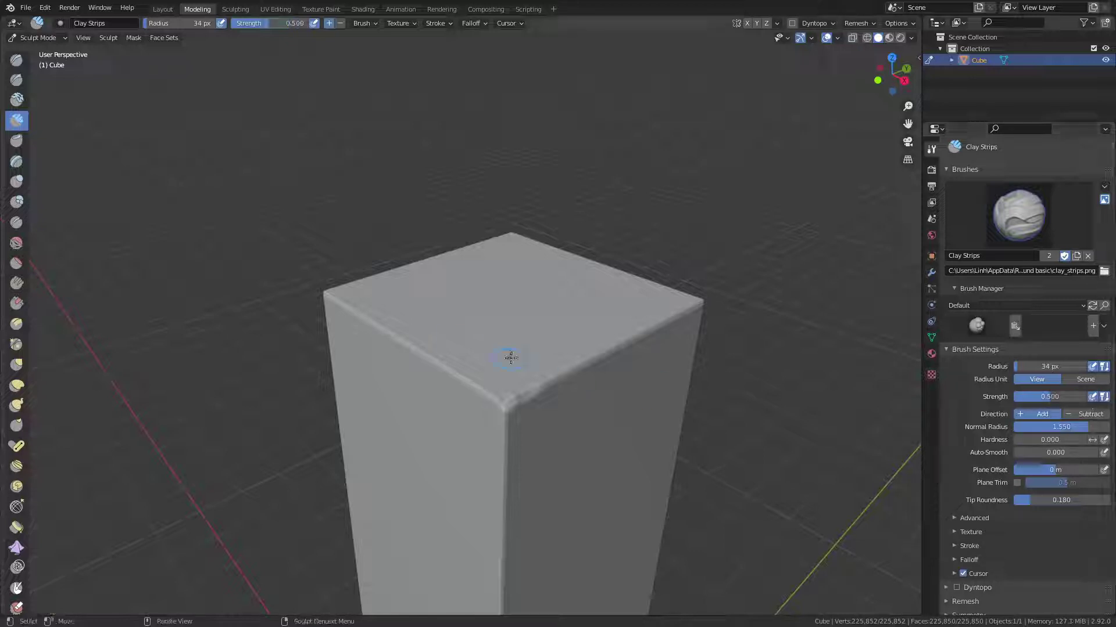
pyautogui.click(17, 101)
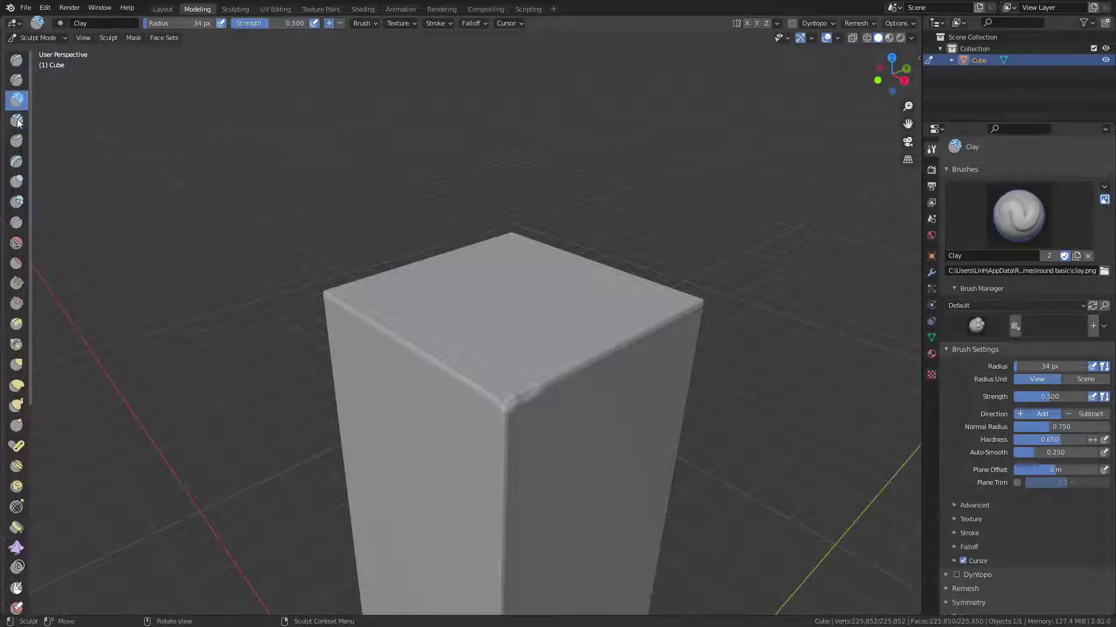
pyautogui.click(17, 120)
pyautogui.click(16, 101)
pyautogui.click(17, 80)
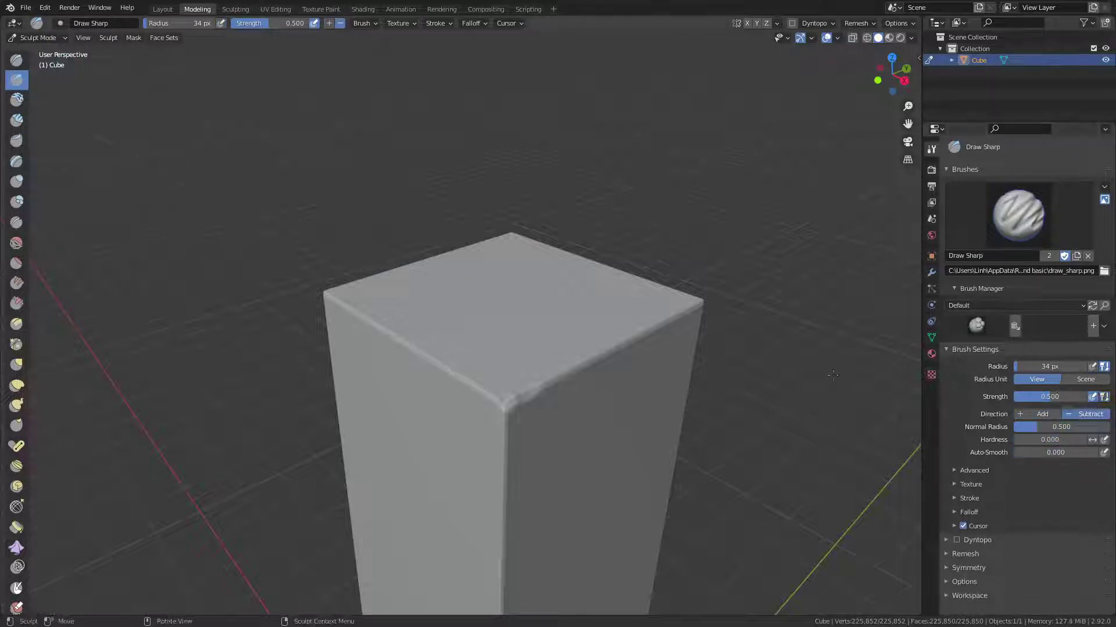
pyautogui.click(17, 102)
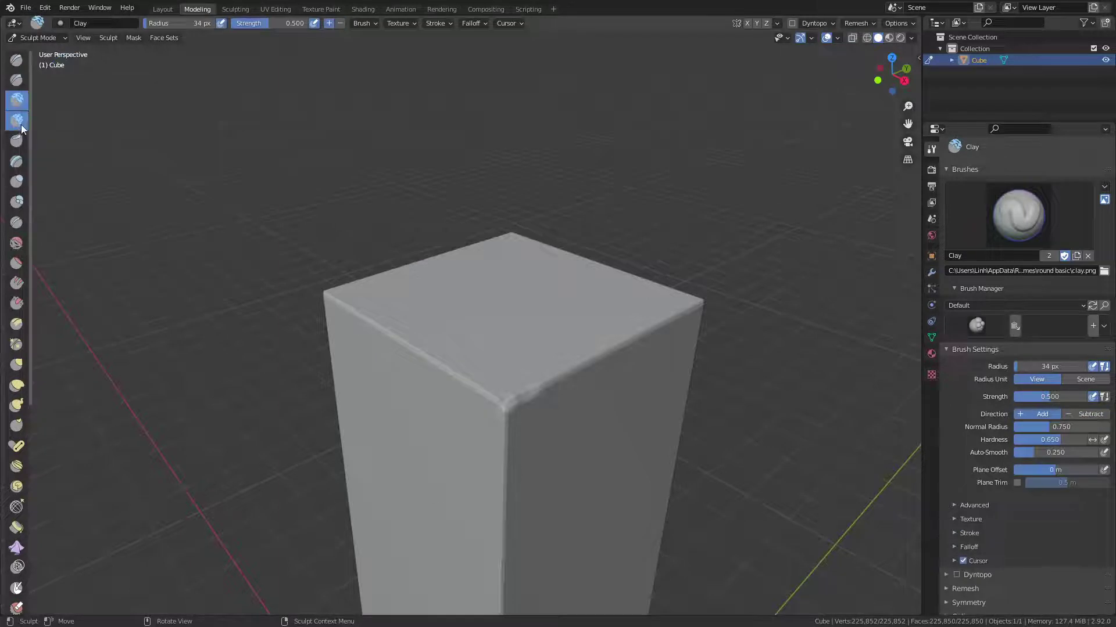
pyautogui.click(19, 122)
pyautogui.click(17, 141)
pyautogui.click(18, 118)
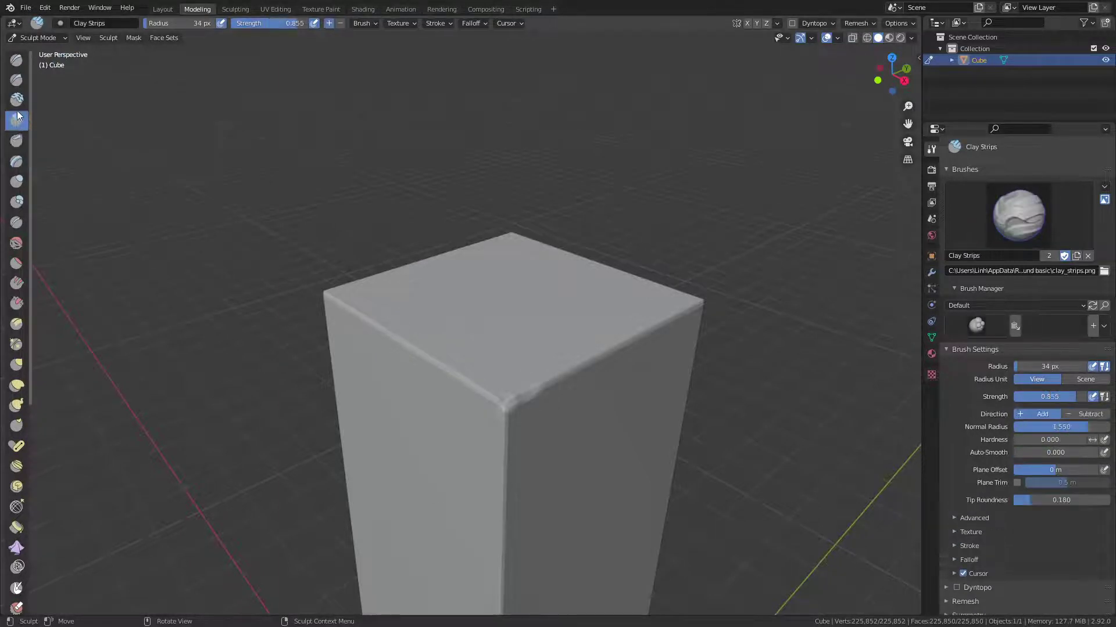
# Try the Draw, Clay Thumb and Layer brushes, enable Radius pen pressure, and settle on Clay Strips.
pyautogui.click(16, 97)
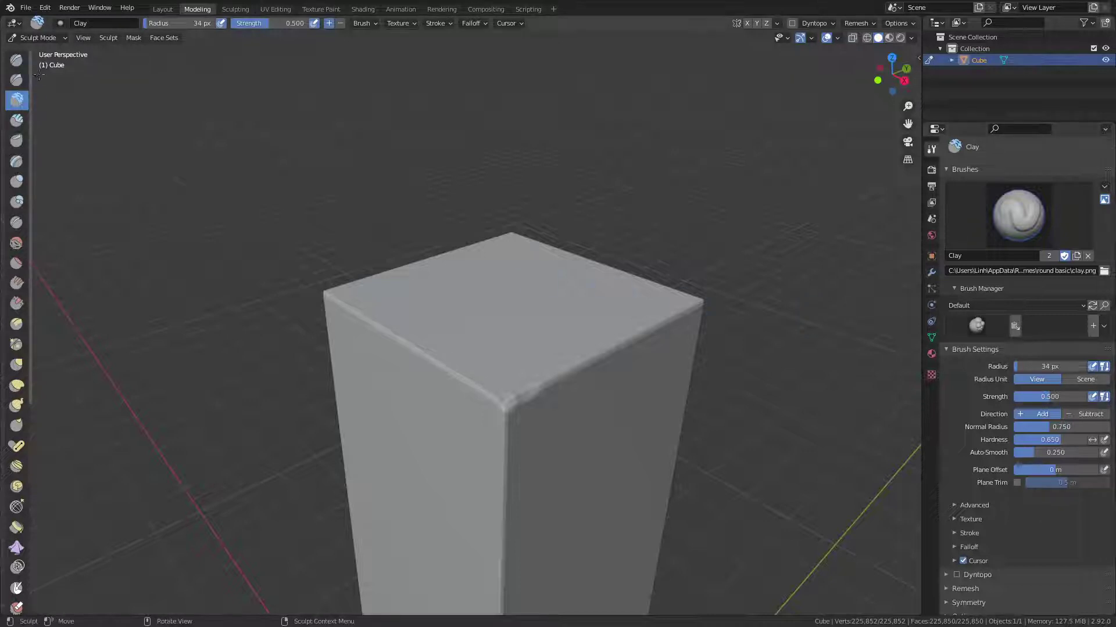
pyautogui.click(17, 80)
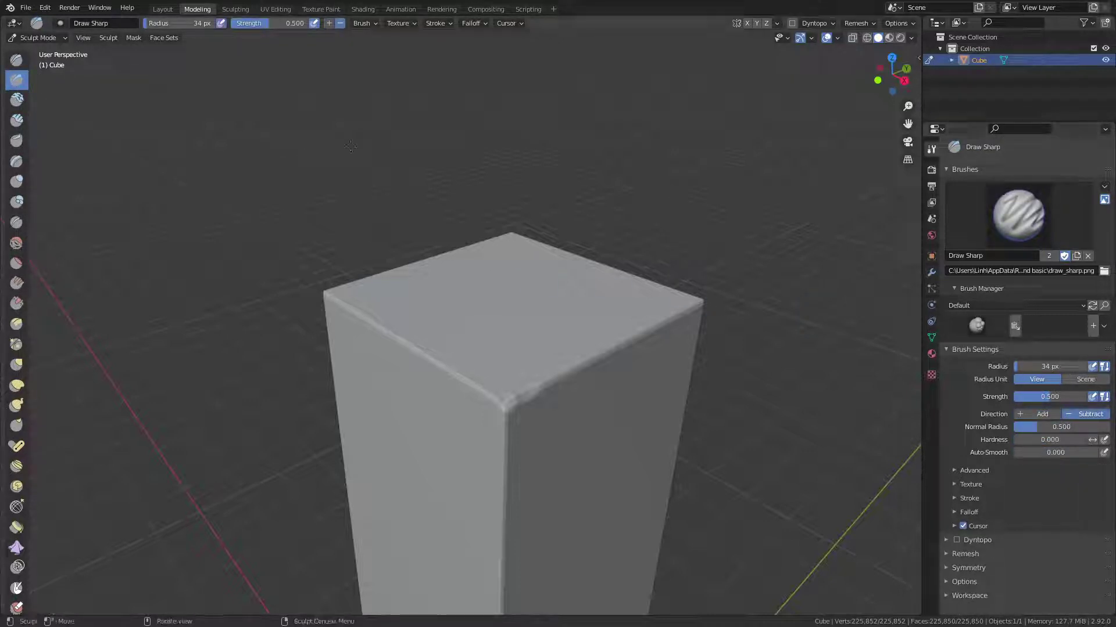
pyautogui.click(16, 60)
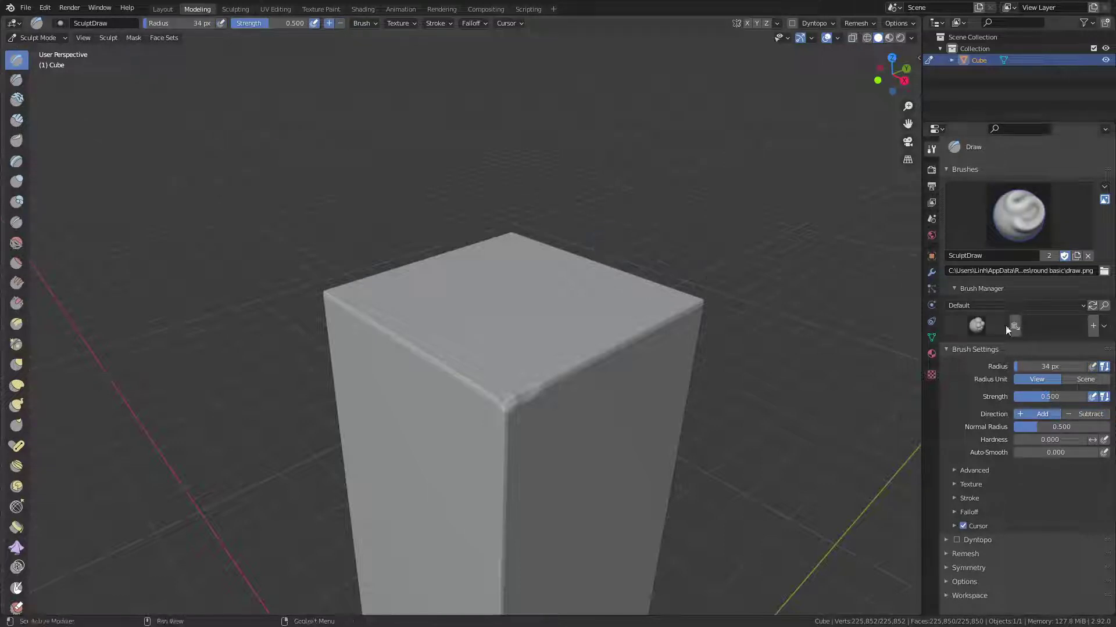
pyautogui.moveTo(30, 107)
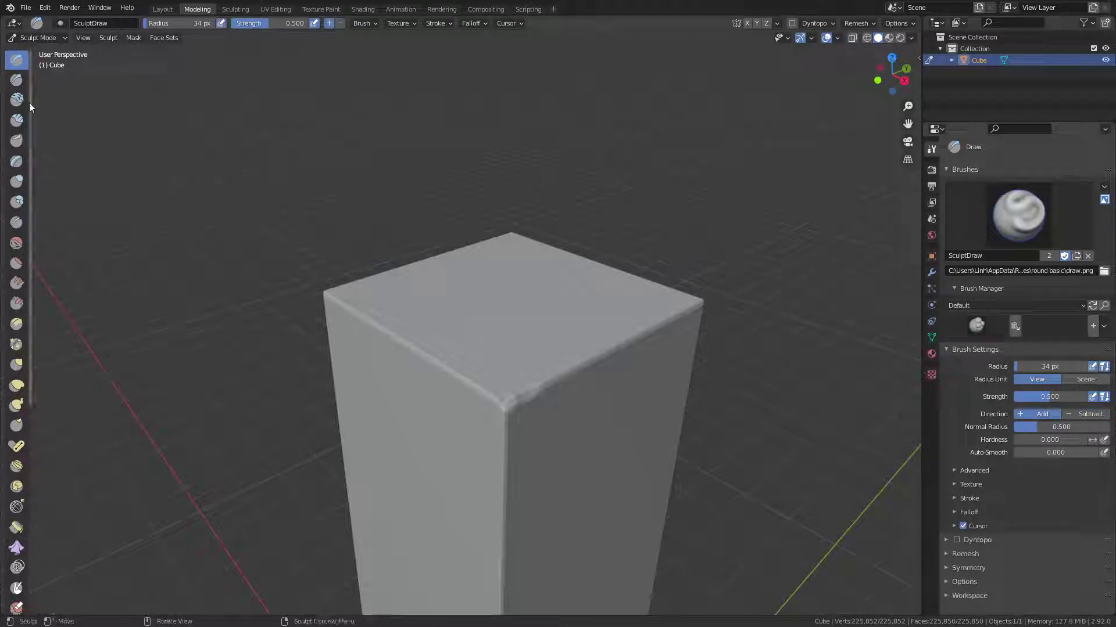
pyautogui.click(19, 121)
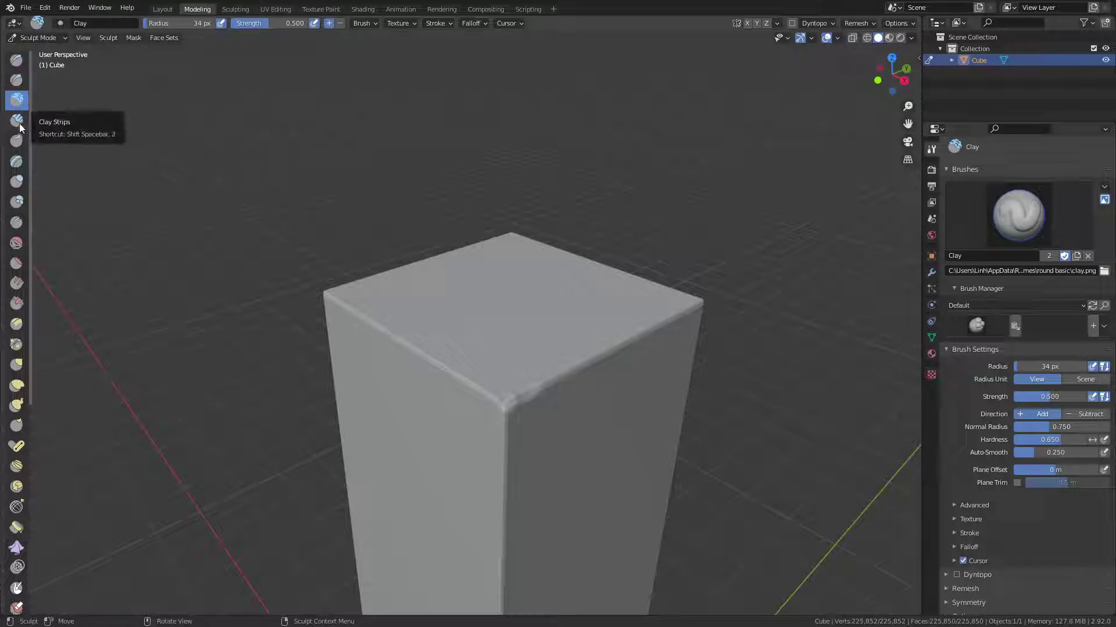
pyautogui.click(20, 145)
pyautogui.click(18, 170)
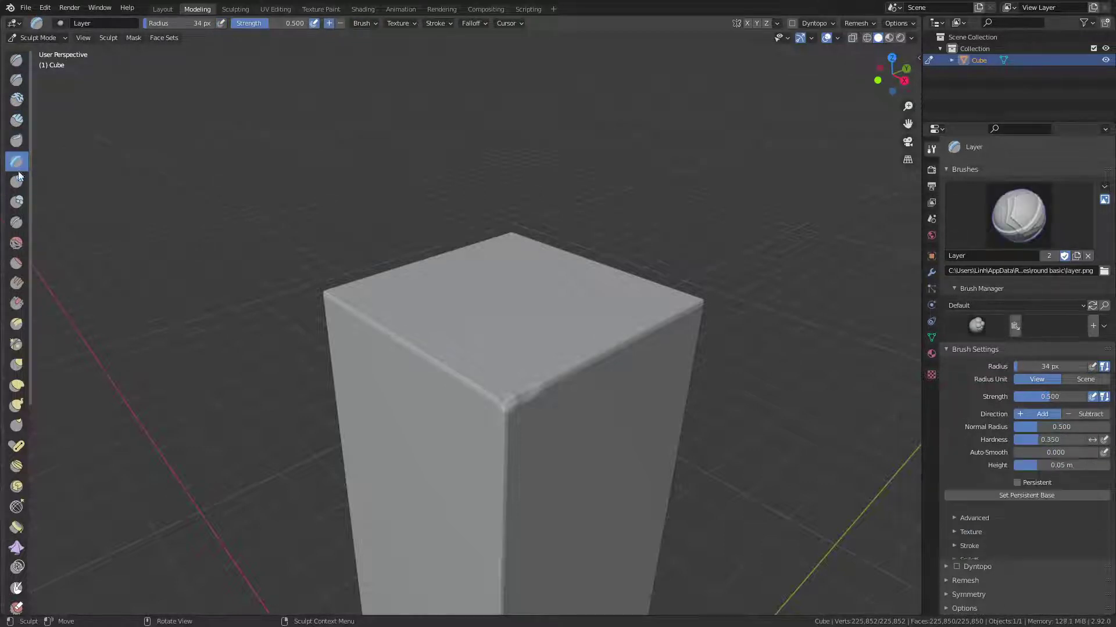
pyautogui.click(1091, 368)
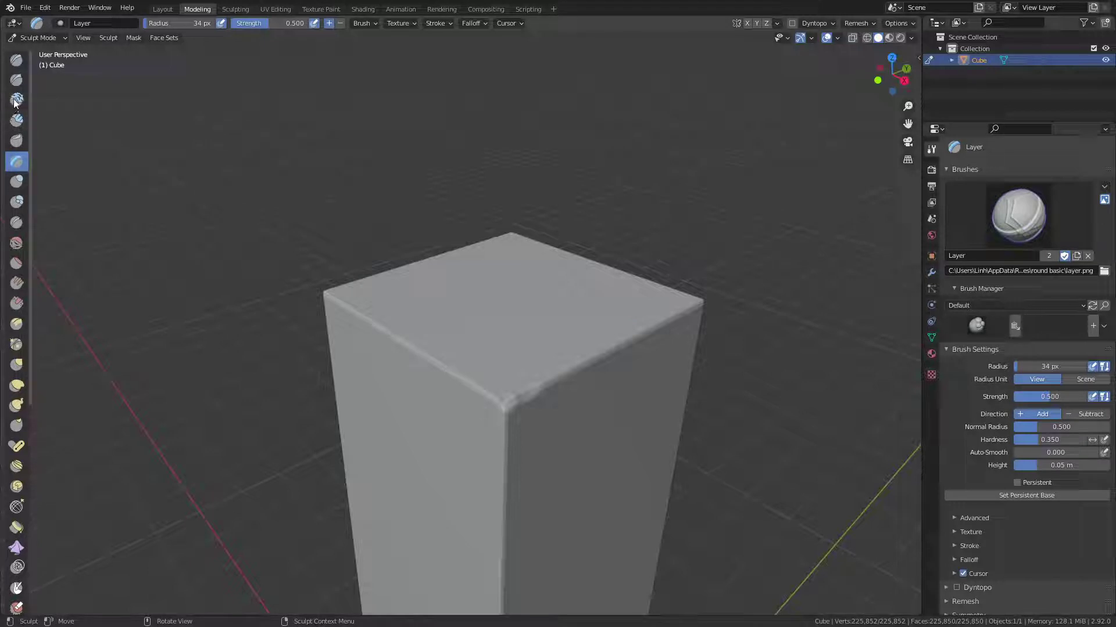
pyautogui.click(17, 123)
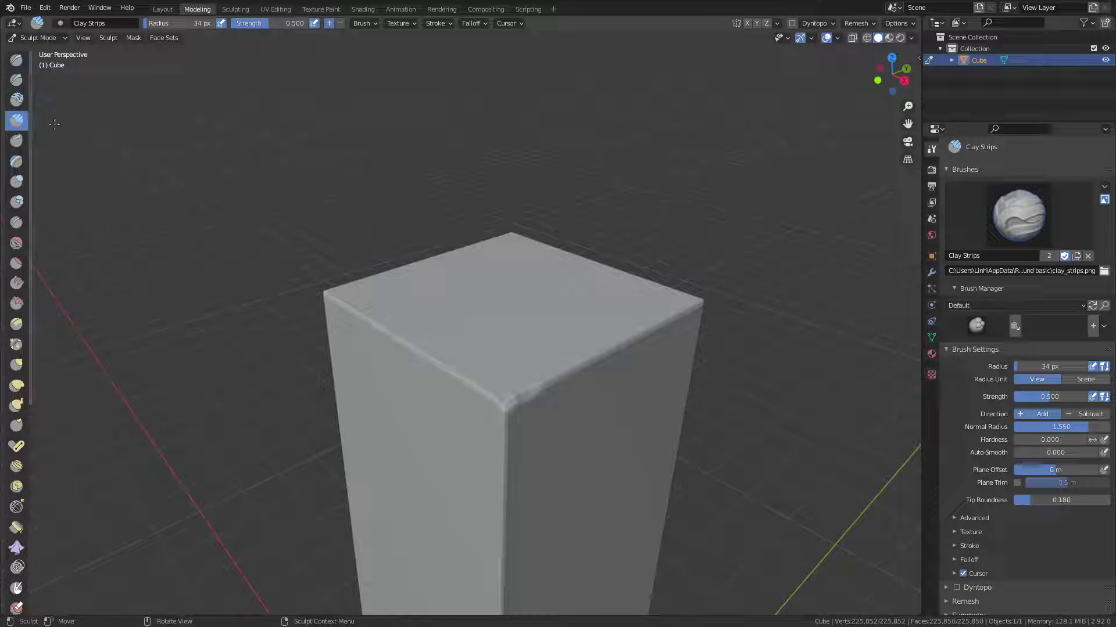
# Check the Clay Strips tool's right-click options, then show the Quick Favorites menu with Q.
pyautogui.rightClick(16, 123)
pyautogui.click(41, 124)
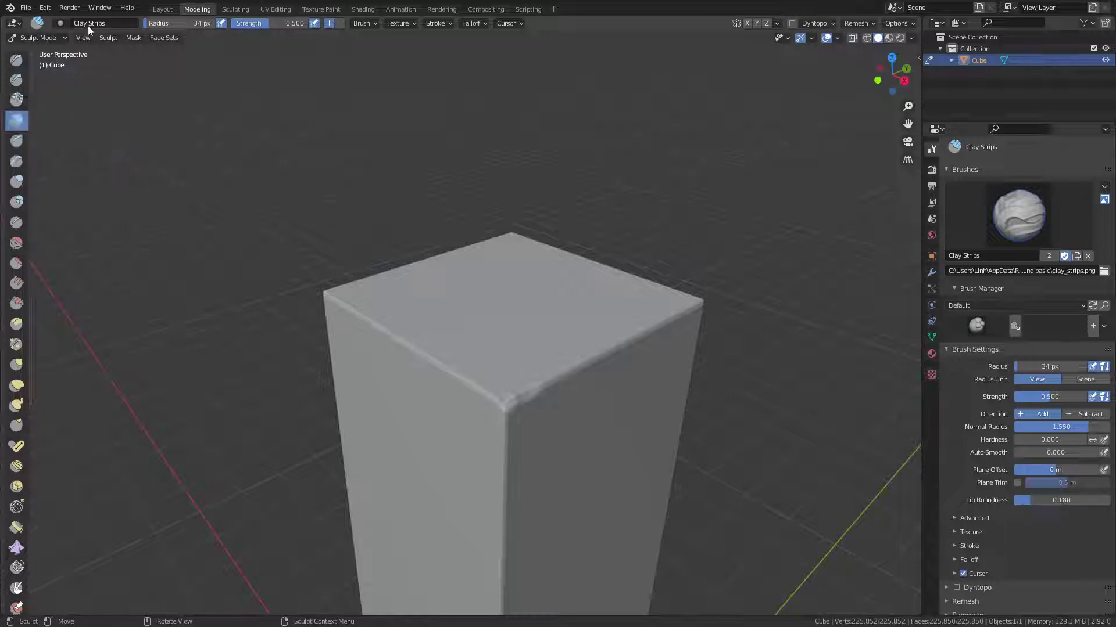
pyautogui.rightClick(20, 148)
pyautogui.press('q')
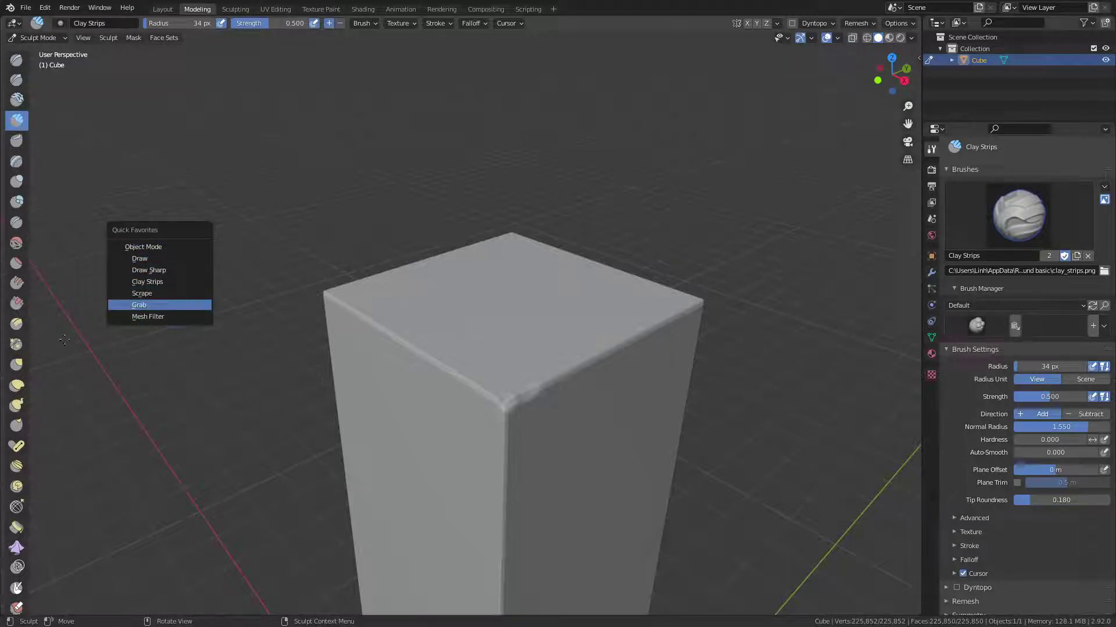
pyautogui.press('Escape')
pyautogui.press('q')
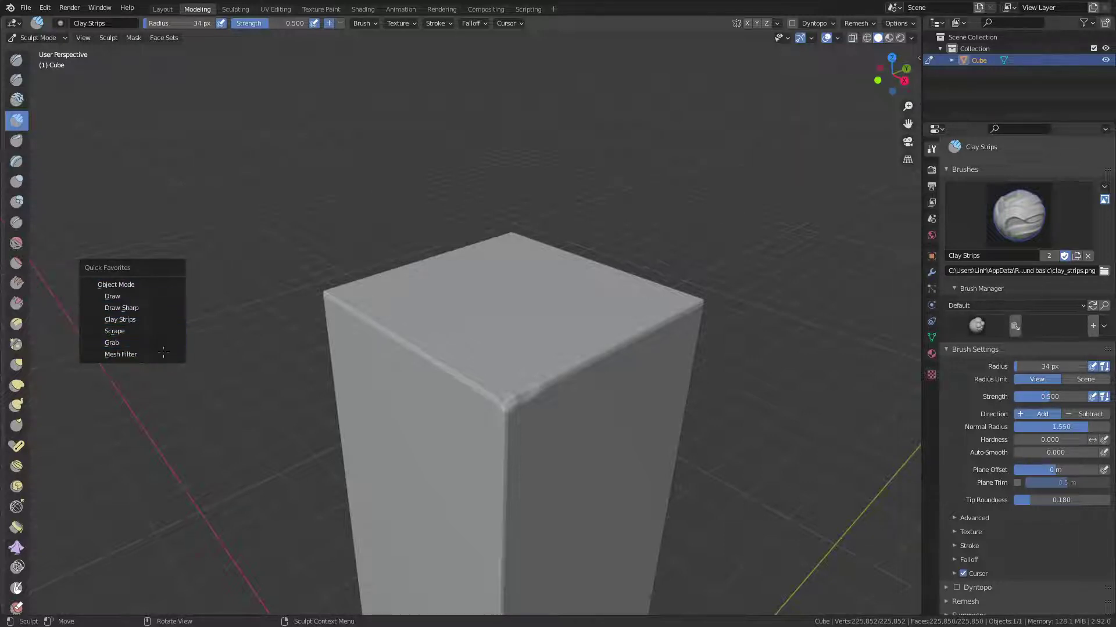
# Carve Clay Strips chips and wear along the pillar's top corner and front edges.
pyautogui.moveTo(437, 283)
pyautogui.mouseDown(button='middle')
pyautogui.moveTo(544, 358)
pyautogui.moveTo(511, 343)
pyautogui.moveTo(488, 388)
pyautogui.mouseUp(button='middle')
pyautogui.moveTo(480, 434)
pyautogui.mouseDown(button='middle')
pyautogui.moveTo(473, 342)
pyautogui.moveTo(490, 316)
pyautogui.mouseUp(button='middle')
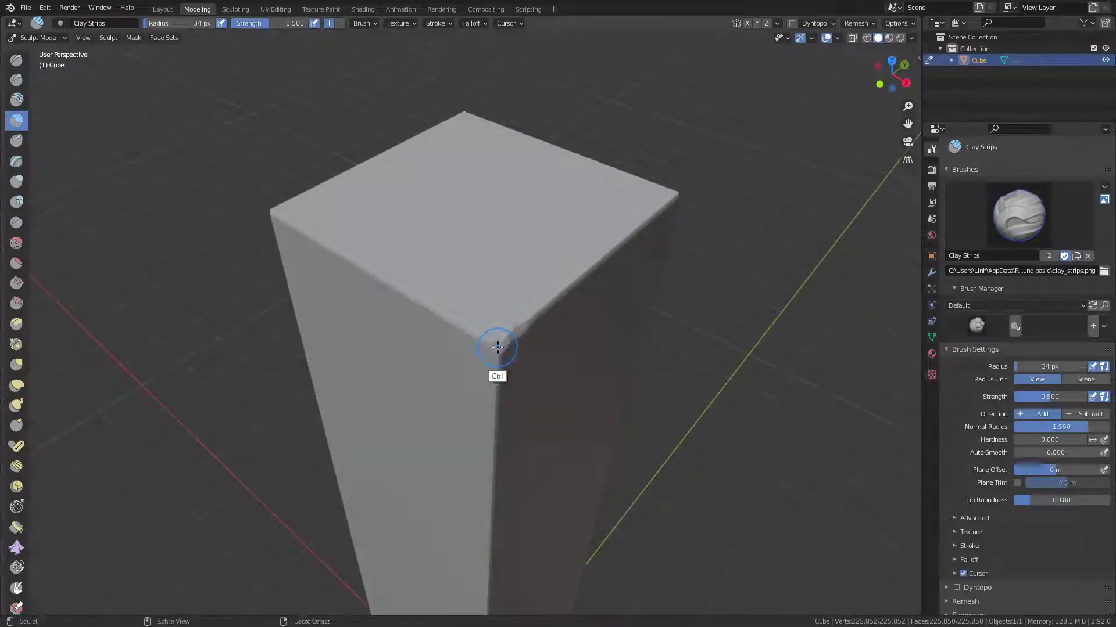
pyautogui.keyDown('ctrl'); pyautogui.moveTo(497, 348); pyautogui.dragTo(521, 322); pyautogui.keyUp('ctrl')
pyautogui.moveTo(521, 322)
pyautogui.mouseDown(button='middle')
pyautogui.moveTo(515, 306)
pyautogui.moveTo(452, 340)
pyautogui.mouseUp(button='middle')
pyautogui.moveTo(452, 340)
pyautogui.keyDown('ctrl'); pyautogui.mouseDown()
pyautogui.moveTo(530, 295)
pyautogui.moveTo(501, 302)
pyautogui.moveTo(606, 273)
pyautogui.moveTo(631, 241)
pyautogui.mouseUp(); pyautogui.keyUp('ctrl')
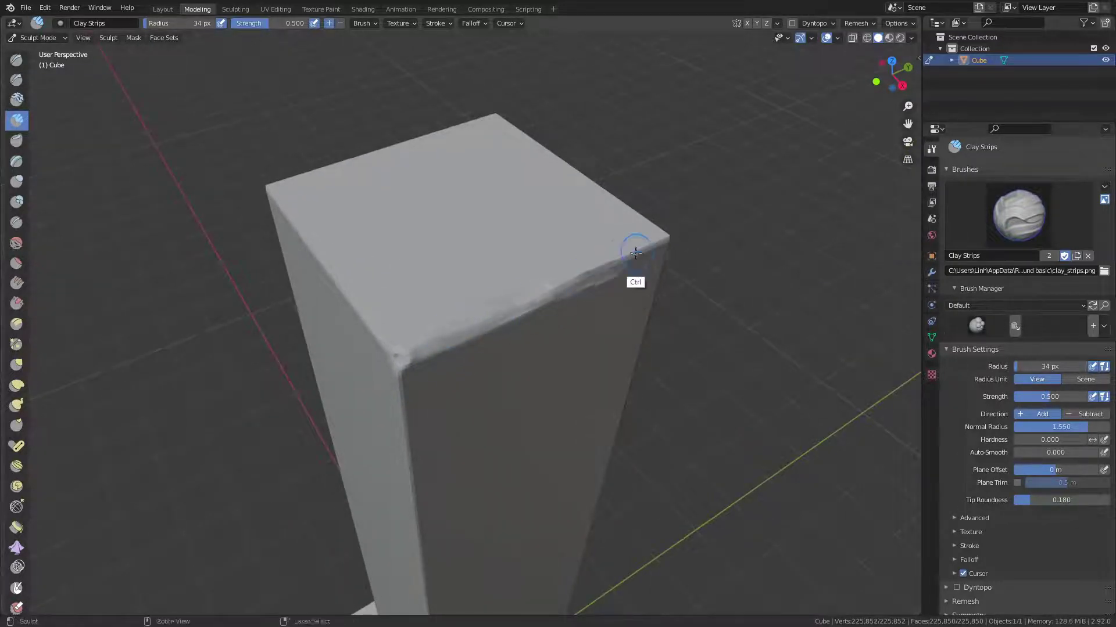
pyautogui.moveTo(631, 241); pyautogui.dragTo(581, 247, button='middle')
pyautogui.moveTo(581, 246)
pyautogui.keyDown('ctrl'); pyautogui.mouseDown()
pyautogui.moveTo(553, 261)
pyautogui.moveTo(606, 256)
pyautogui.mouseUp(); pyautogui.keyUp('ctrl')
pyautogui.moveTo(606, 256); pyautogui.dragTo(421, 280, button='middle')
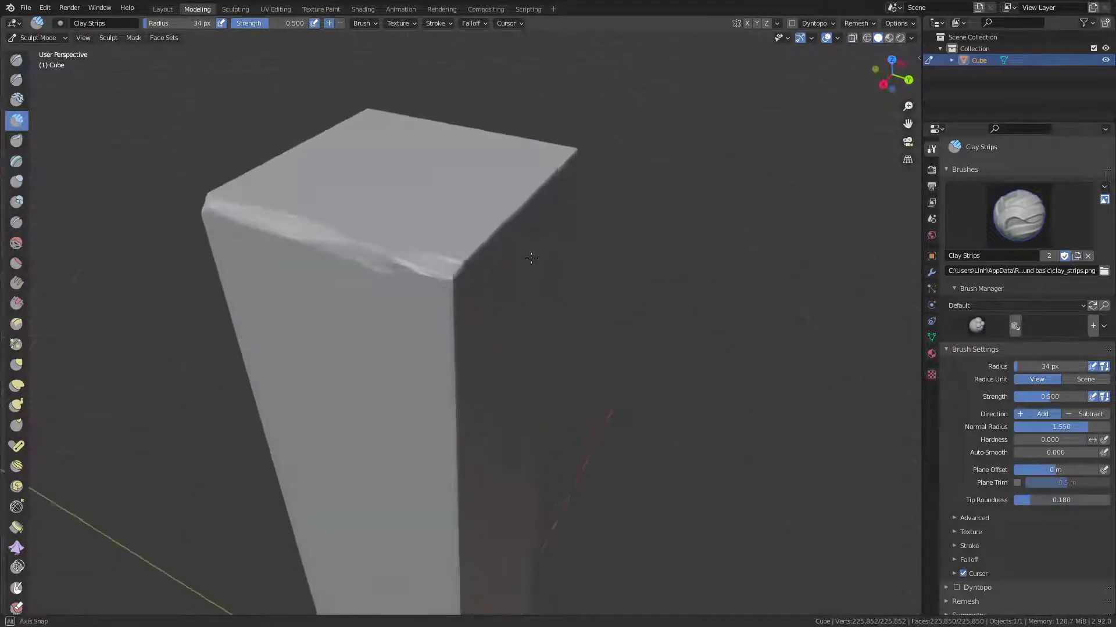
pyautogui.keyDown('ctrl'); pyautogui.moveTo(421, 280); pyautogui.dragTo(419, 280); pyautogui.keyUp('ctrl')
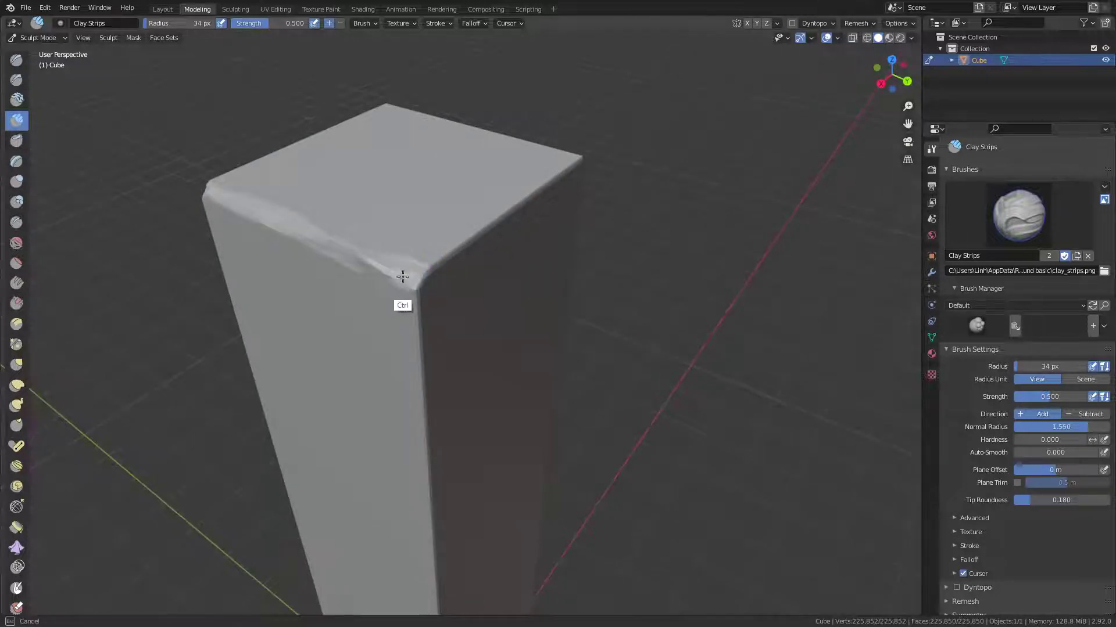
# Turn the worn edge to face the front and begin adjusting the voxel size with R.
pyautogui.moveTo(419, 267)
pyautogui.mouseDown(button='middle')
pyautogui.moveTo(608, 263)
pyautogui.moveTo(660, 244)
pyautogui.moveTo(473, 229)
pyautogui.moveTo(466, 256)
pyautogui.moveTo(488, 274)
pyautogui.moveTo(332, 289)
pyautogui.mouseUp(button='middle')
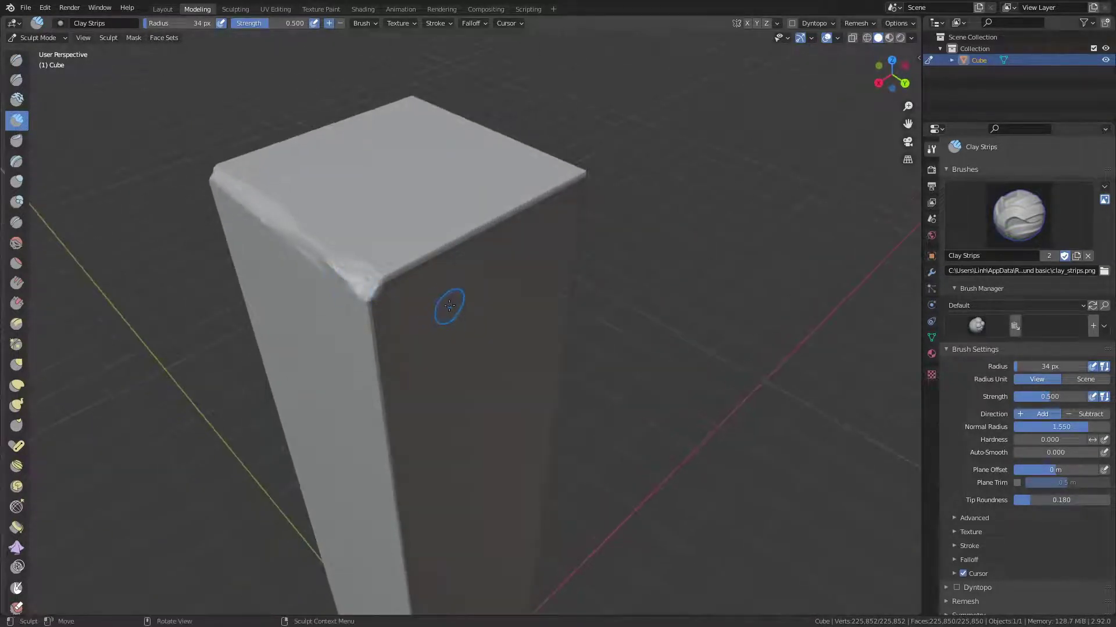
pyautogui.moveTo(448, 306); pyautogui.dragTo(715, 81, button='middle')
pyautogui.moveTo(429, 269)
pyautogui.mouseDown(button='middle')
pyautogui.moveTo(410, 299)
pyautogui.moveTo(381, 266)
pyautogui.moveTo(482, 250)
pyautogui.moveTo(460, 272)
pyautogui.mouseUp(button='middle')
pyautogui.press('r')
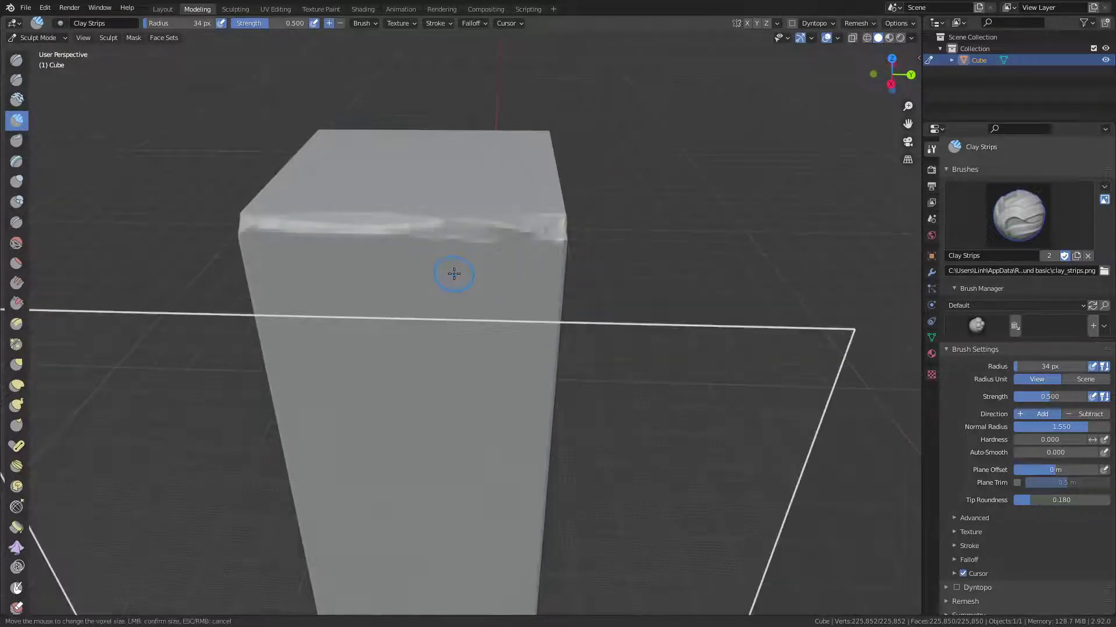
# Zoom out to the whole pillar and set the remesh voxel size to 0.0205 with Shift+R.
pyautogui.click(212, 335)
pyautogui.scroll(-3, 326, 323)
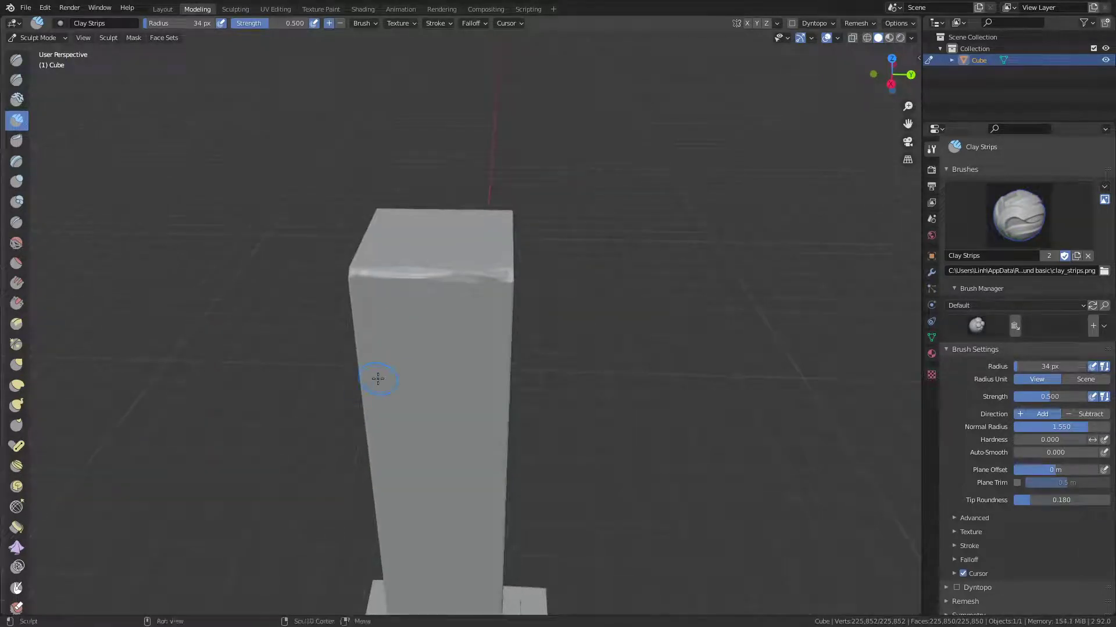
pyautogui.keyDown('shift'); pyautogui.moveTo(378, 378); pyautogui.dragTo(338, 247, button='middle'); pyautogui.keyUp('shift')
pyautogui.scroll(-3, 368, 282)
pyautogui.scroll(-2, 309, 372)
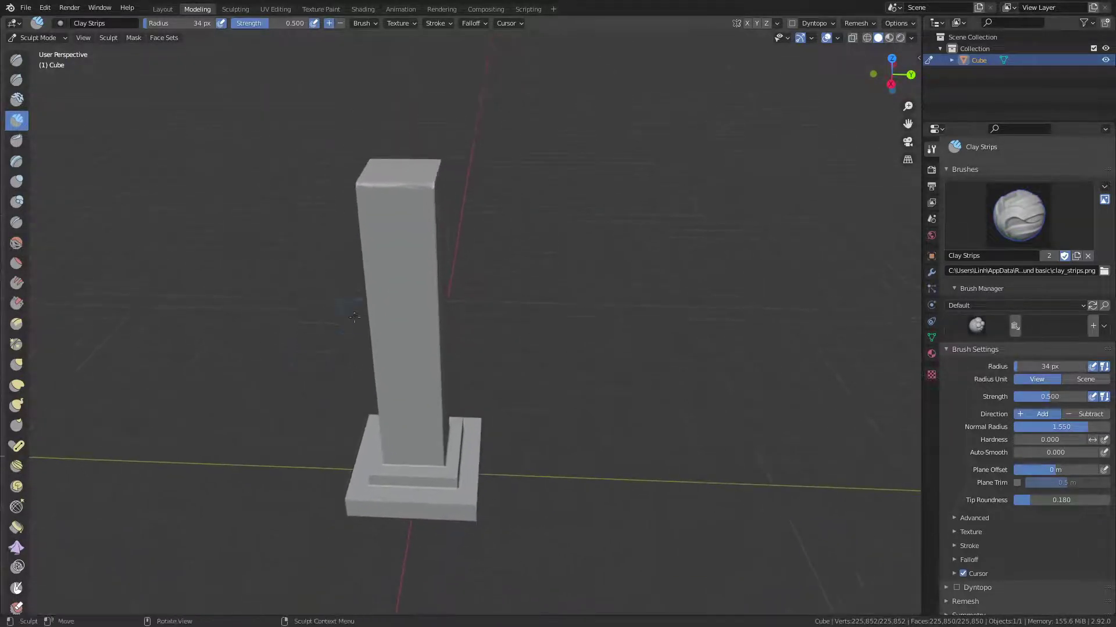
pyautogui.hotkey('shift', 'r')
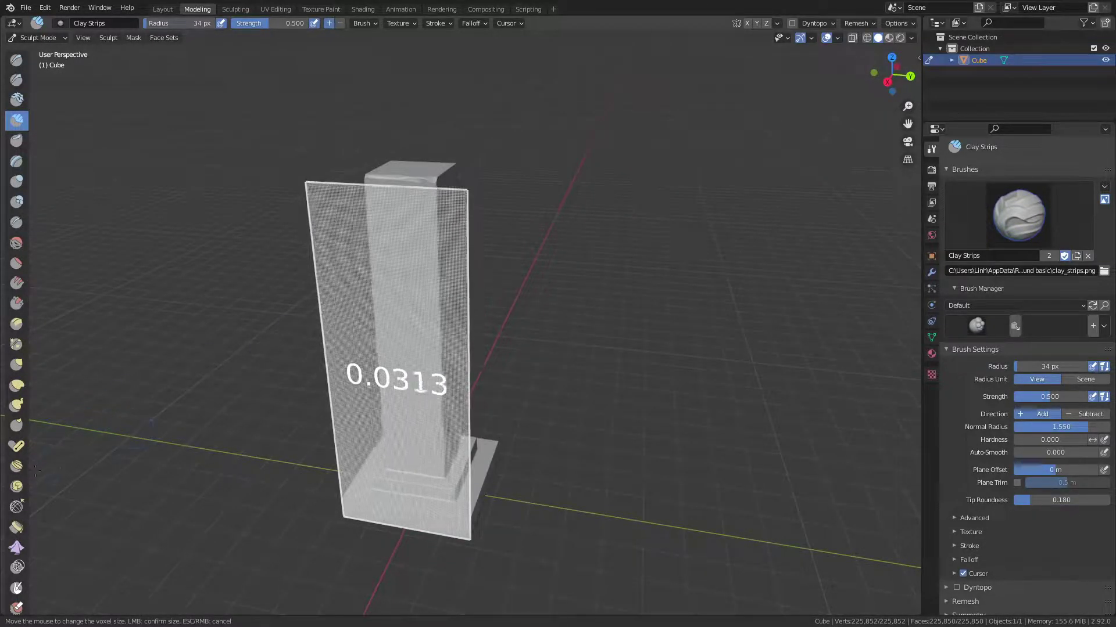
pyautogui.click(496, 251)
pyautogui.hotkey('shift', 'r')
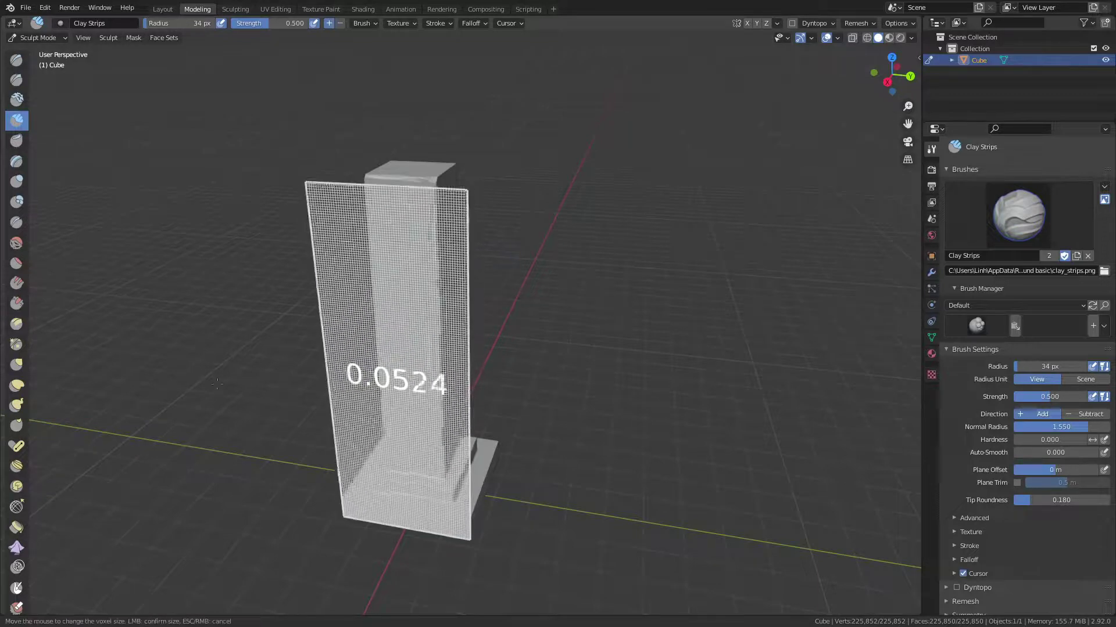
pyautogui.click(152, 430)
pyautogui.hotkey('shift', 'r')
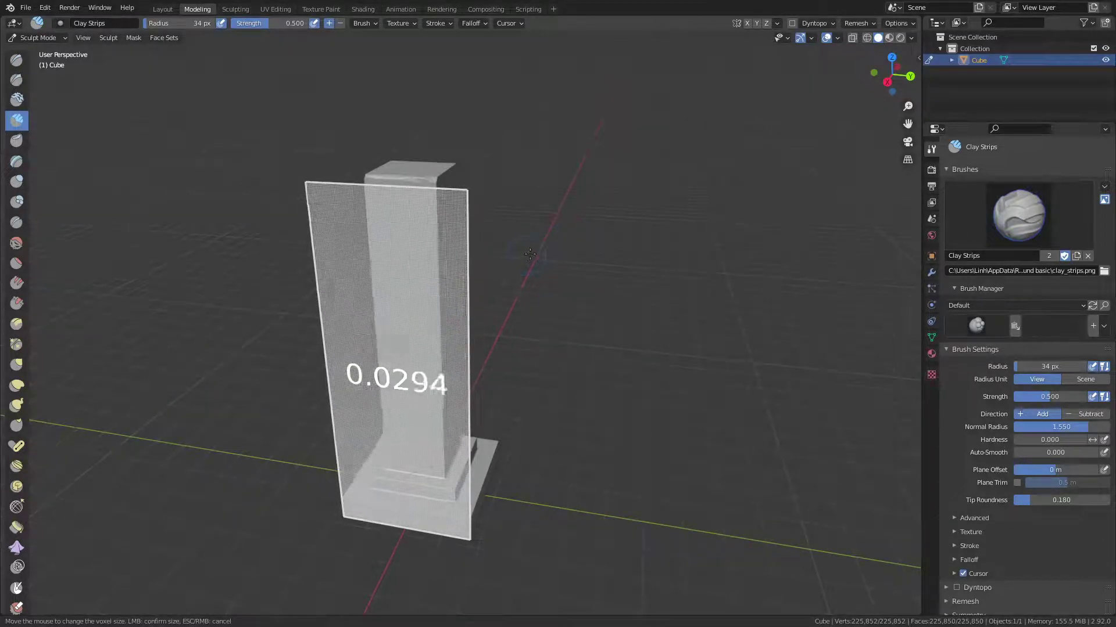
pyautogui.click(563, 238)
pyautogui.moveTo(564, 239)
pyautogui.mouseDown(button='middle')
pyautogui.moveTo(480, 244)
pyautogui.moveTo(480, 181)
pyautogui.moveTo(450, 247)
pyautogui.mouseUp(button='middle')
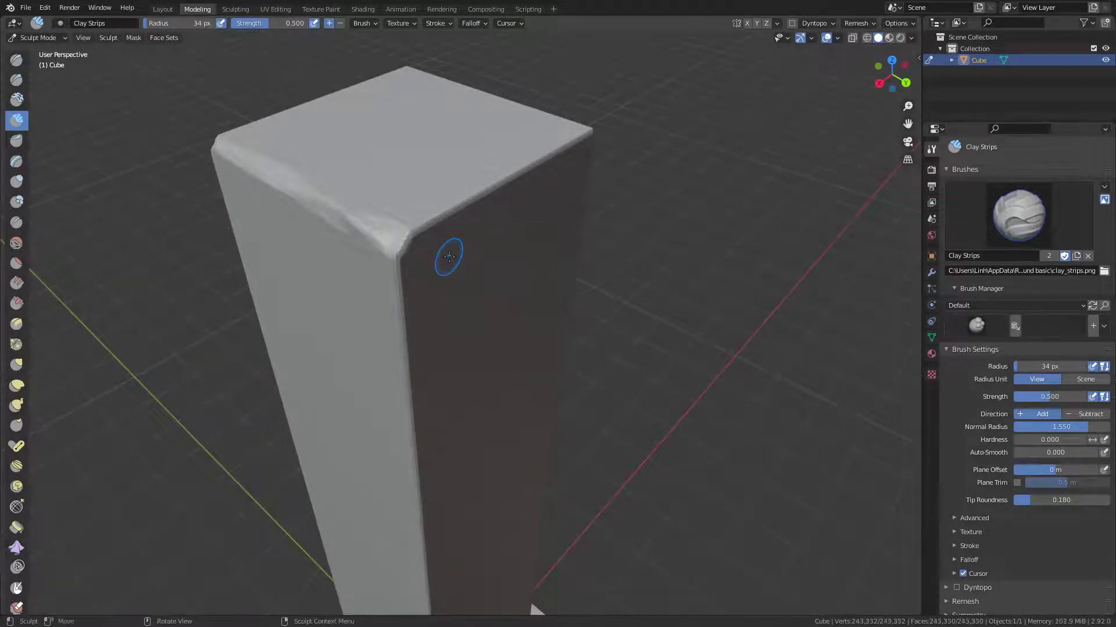
# Carve one more top-corner chip, then undo the remesh and all edge chipping.
pyautogui.moveTo(446, 248); pyautogui.dragTo(553, 266, button='middle')
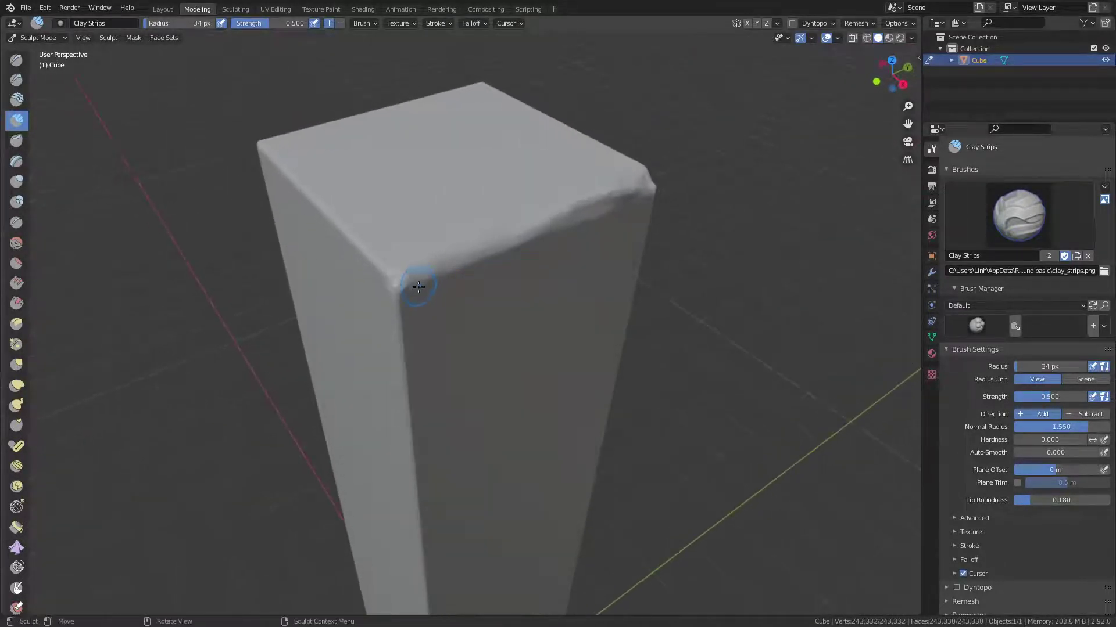
pyautogui.moveTo(403, 284); pyautogui.dragTo(393, 296)
pyautogui.moveTo(396, 290); pyautogui.dragTo(487, 281, button='middle')
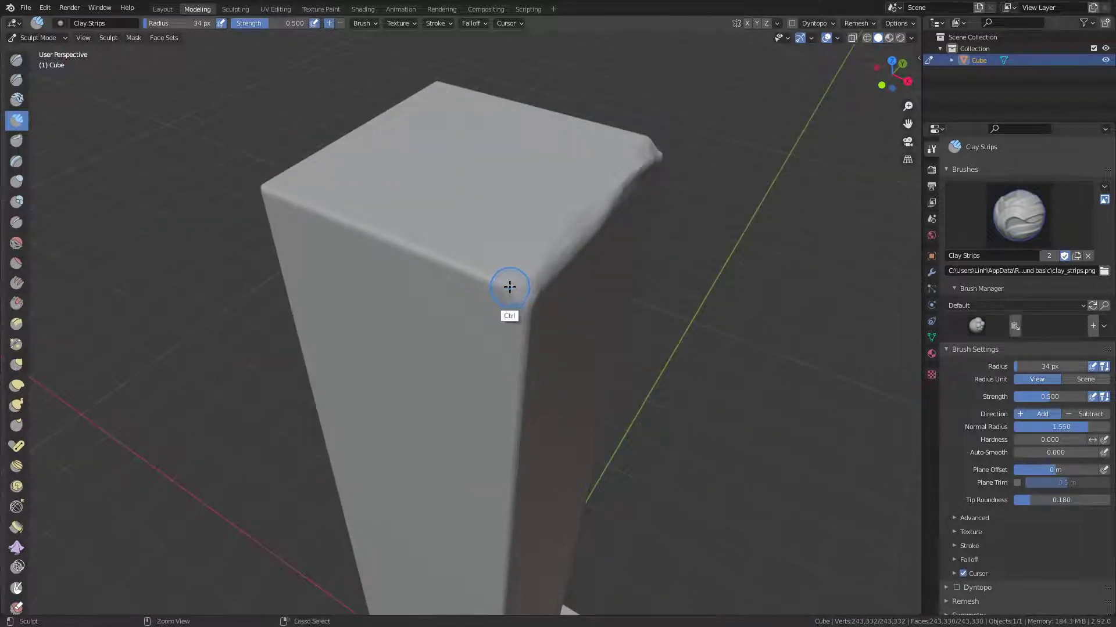
pyautogui.hotkey('ctrl', 'z')
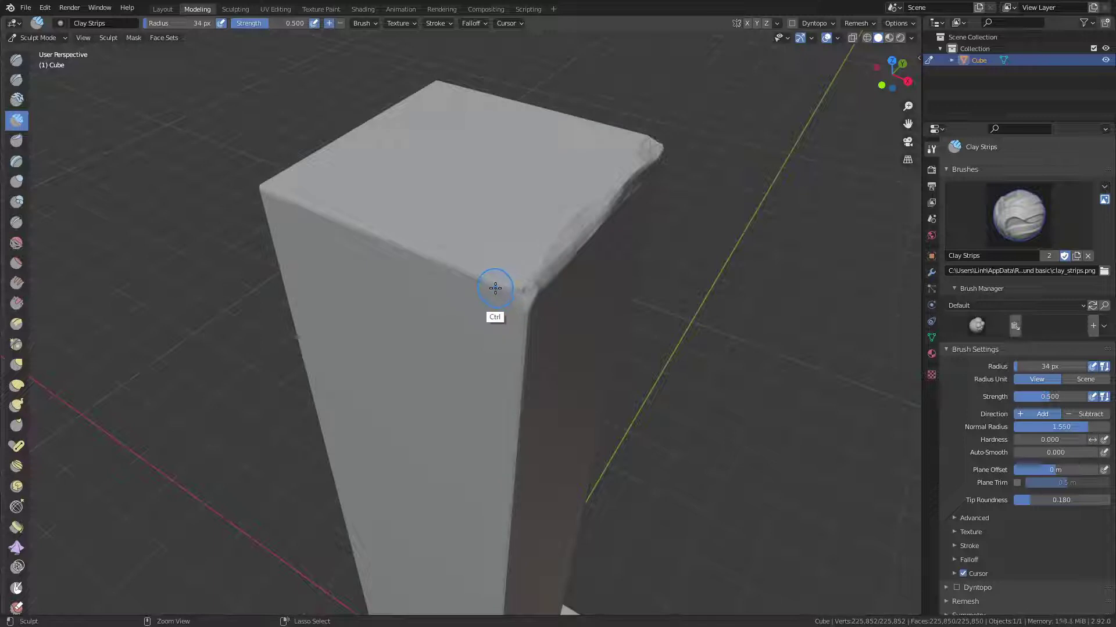
pyautogui.hotkey('ctrl', 'z')
pyautogui.hotkey('ctrl', 'z')
pyautogui.hotkey('ctrl', 'z')
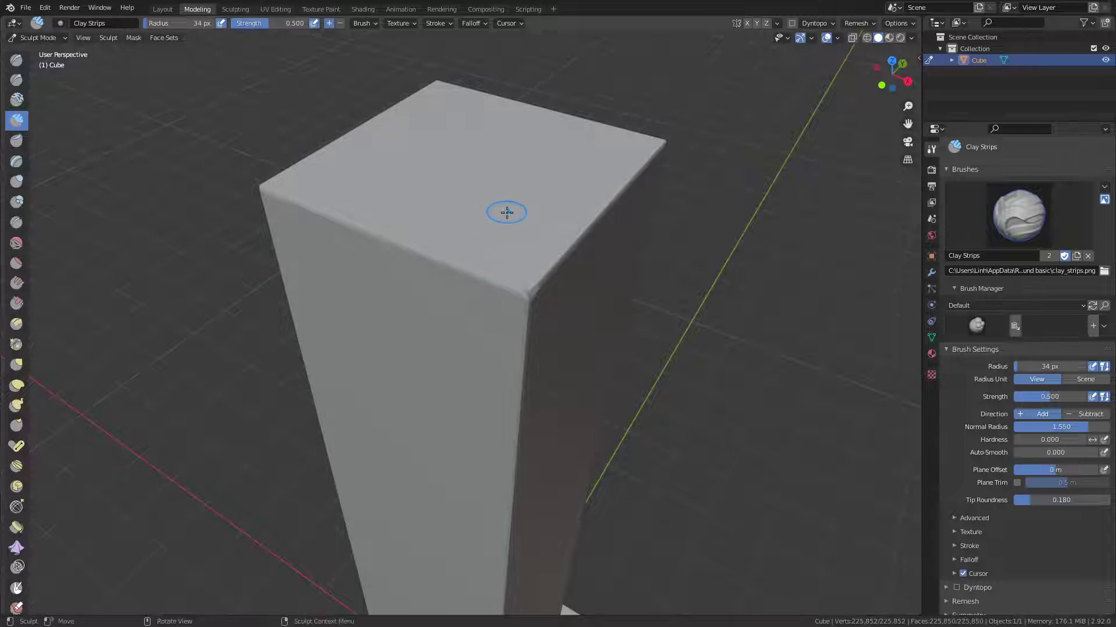
# Toggle into Edit Mode and back to Sculpt Mode on the clean pillar.
pyautogui.press('Tab')
pyautogui.moveTo(379, 279); pyautogui.dragTo(430, 281, button='middle')
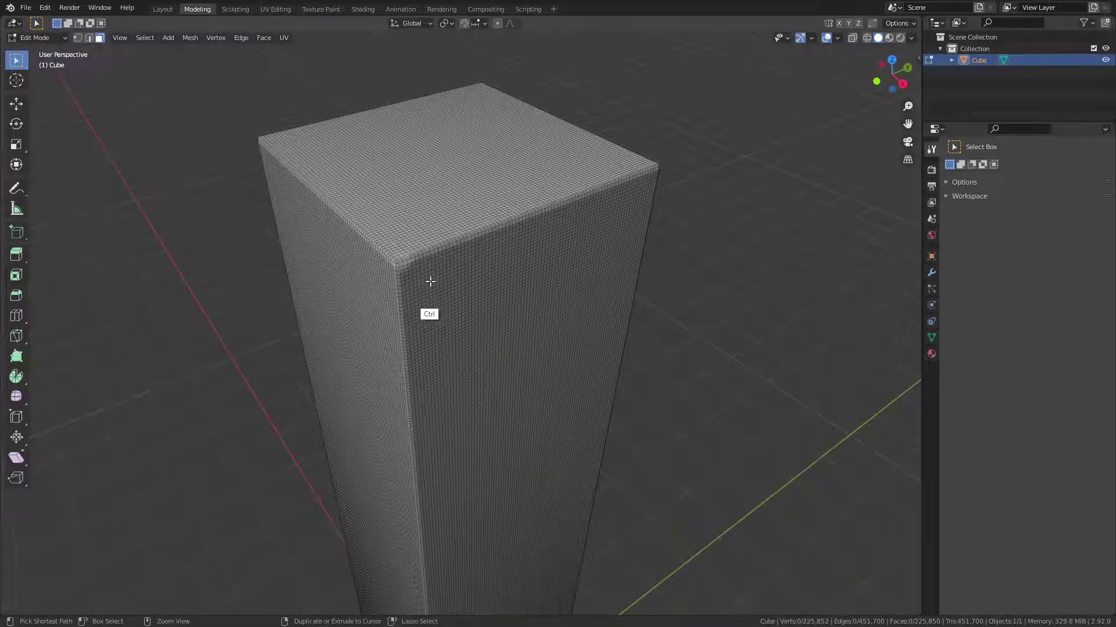
pyautogui.press('Tab')
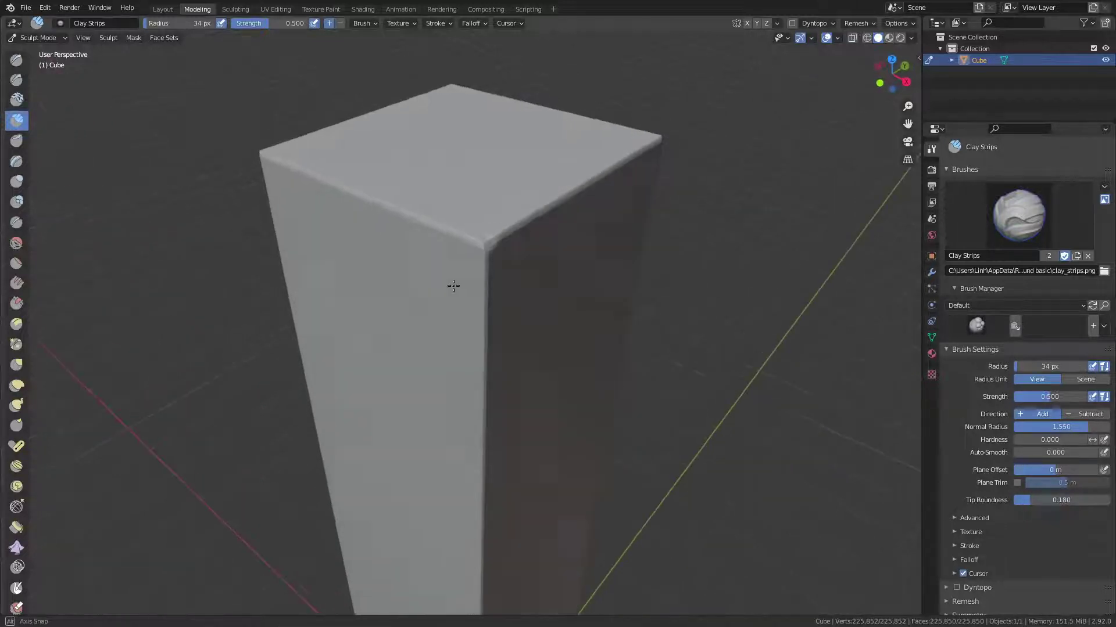
pyautogui.moveTo(429, 287); pyautogui.dragTo(432, 287, button='middle')
# Return to Object Mode and delete the old pillar.
pyautogui.hotkey('ctrl', 'Tab')
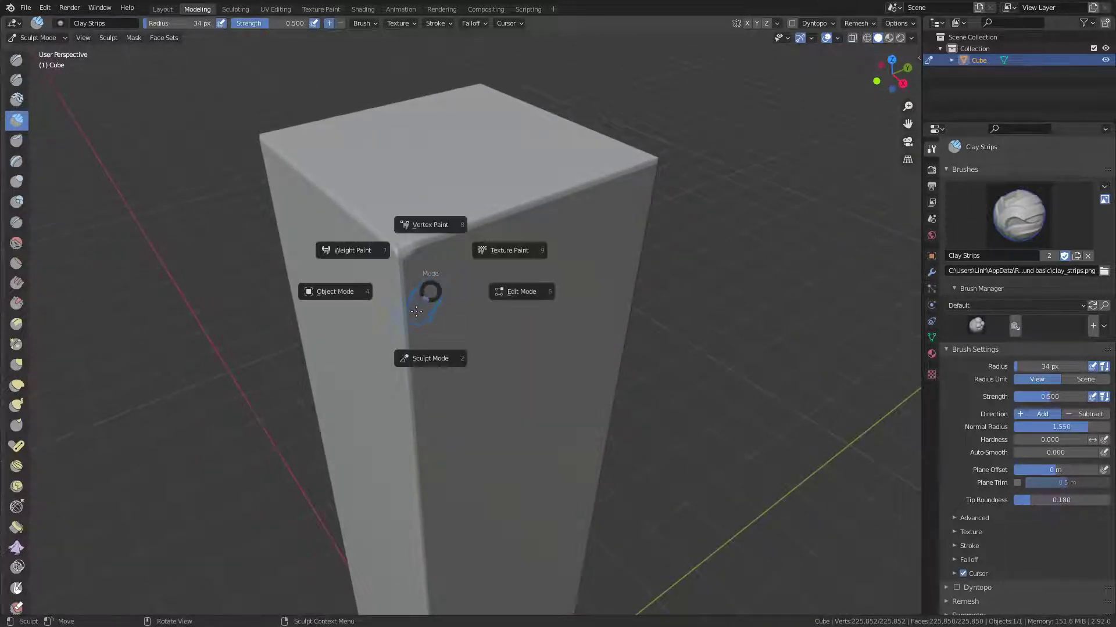
pyautogui.click(341, 287)
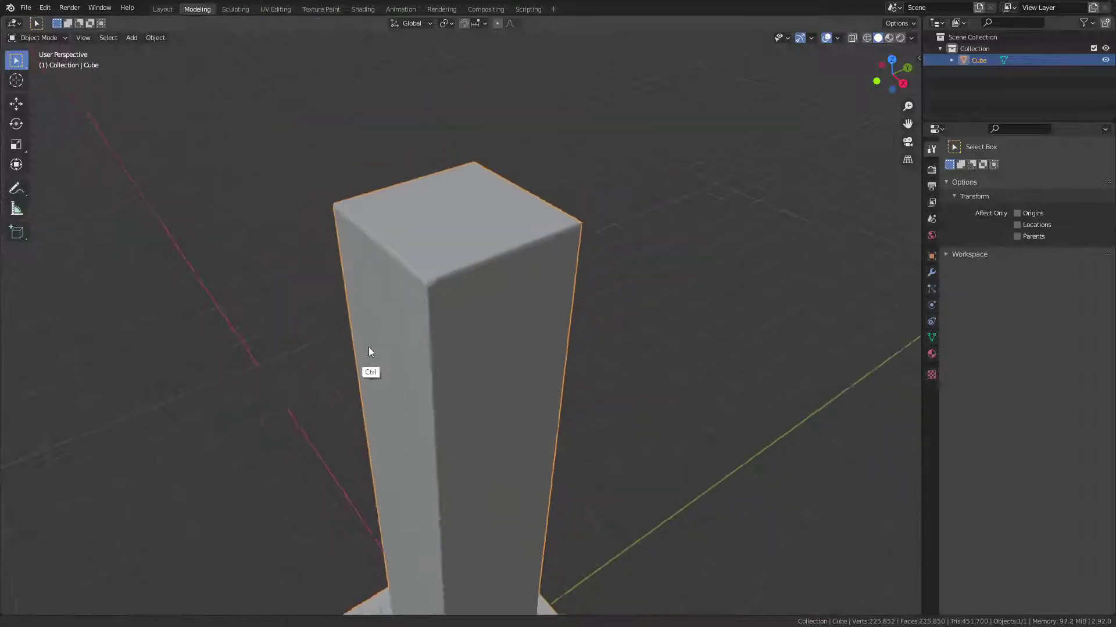
pyautogui.scroll(-3, 369, 347)
pyautogui.scroll(3, 452, 378)
pyautogui.press('s')
pyautogui.press('Escape')
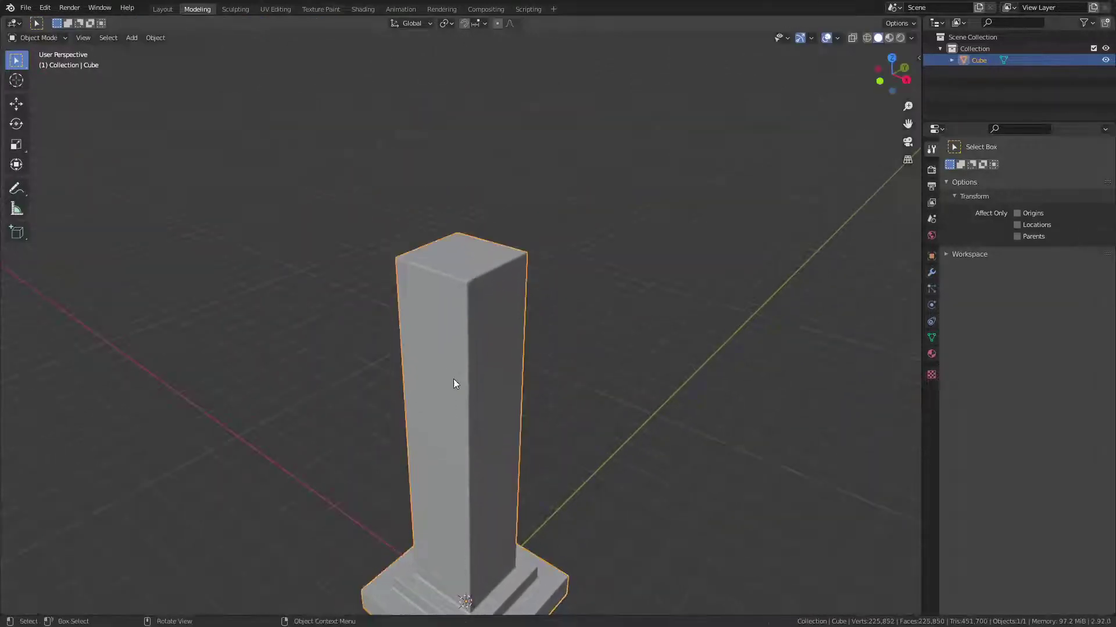
pyautogui.press('x')
pyautogui.click(462, 385)
# Add a new cube at the origin and lift it up along Z.
pyautogui.scroll(-2, 459, 395)
pyautogui.scroll(-2, 451, 389)
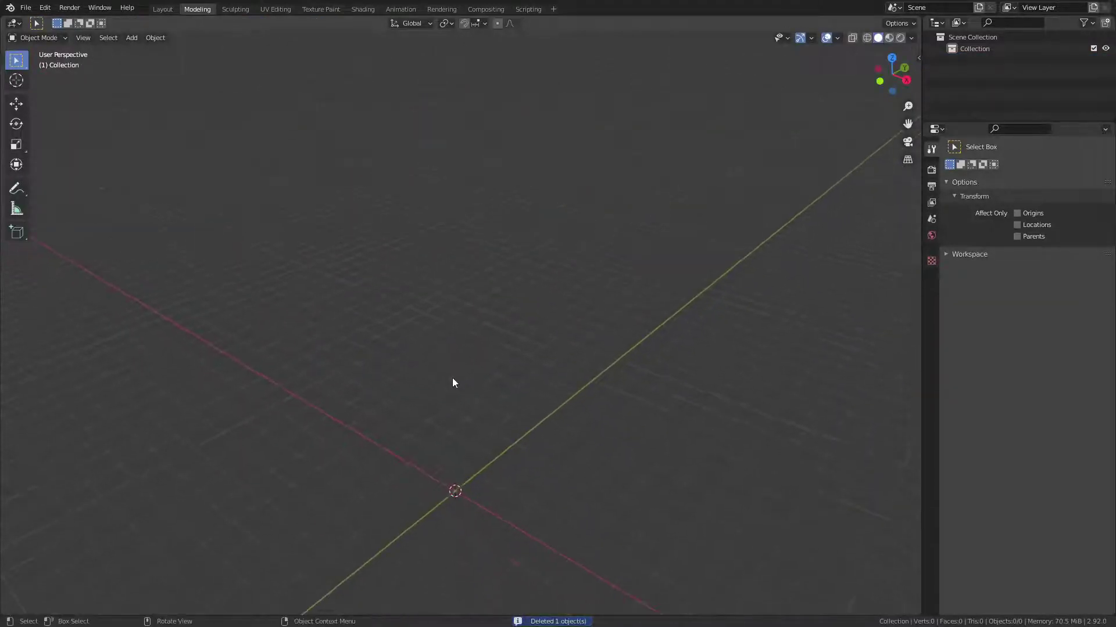
pyautogui.hotkey('shift', 'a')
pyautogui.moveTo(416, 390)
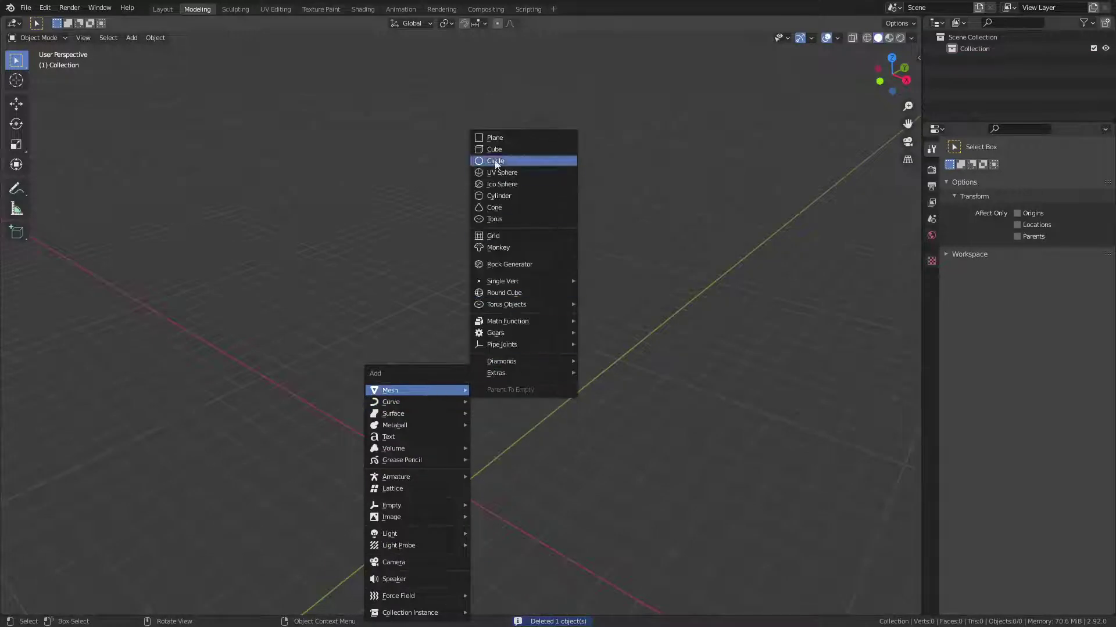
pyautogui.click(502, 150)
pyautogui.press('g')
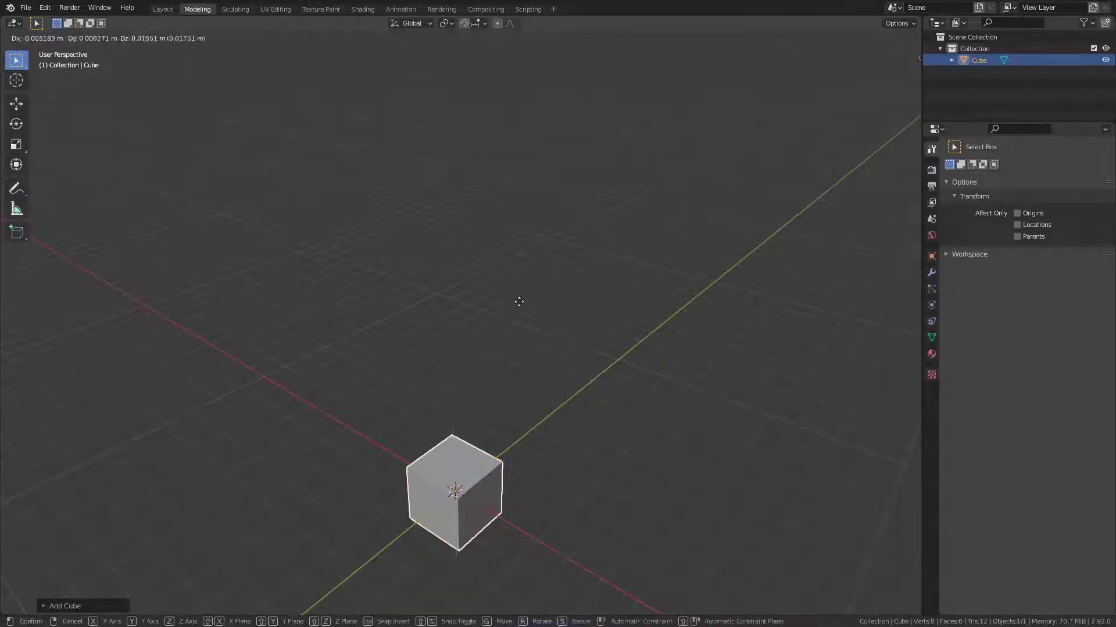
pyautogui.press('z')
pyautogui.click(520, 301)
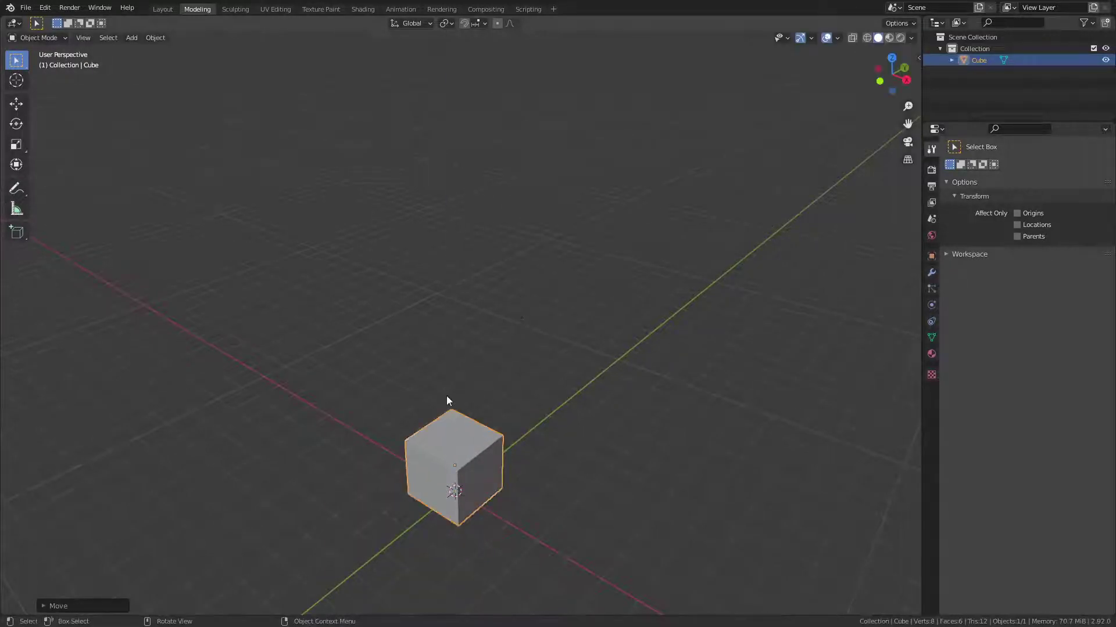
# Push the cube's top face down along Z to flatten it.
pyautogui.press('Tab')
pyautogui.click(454, 443)
pyautogui.press('g')
pyautogui.press('z')
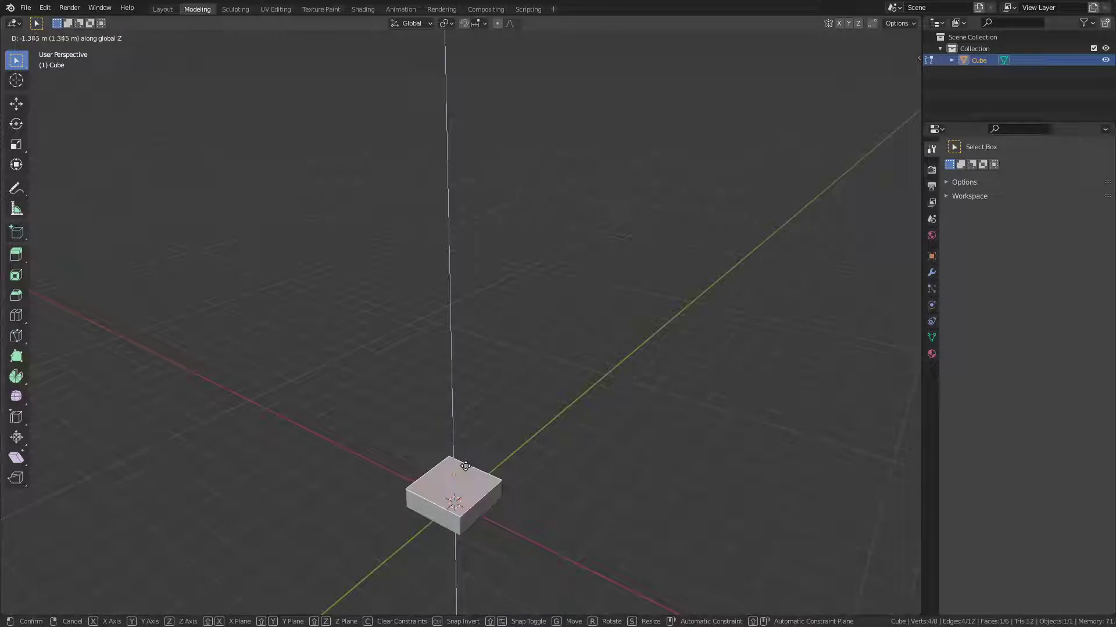
pyautogui.click(466, 466)
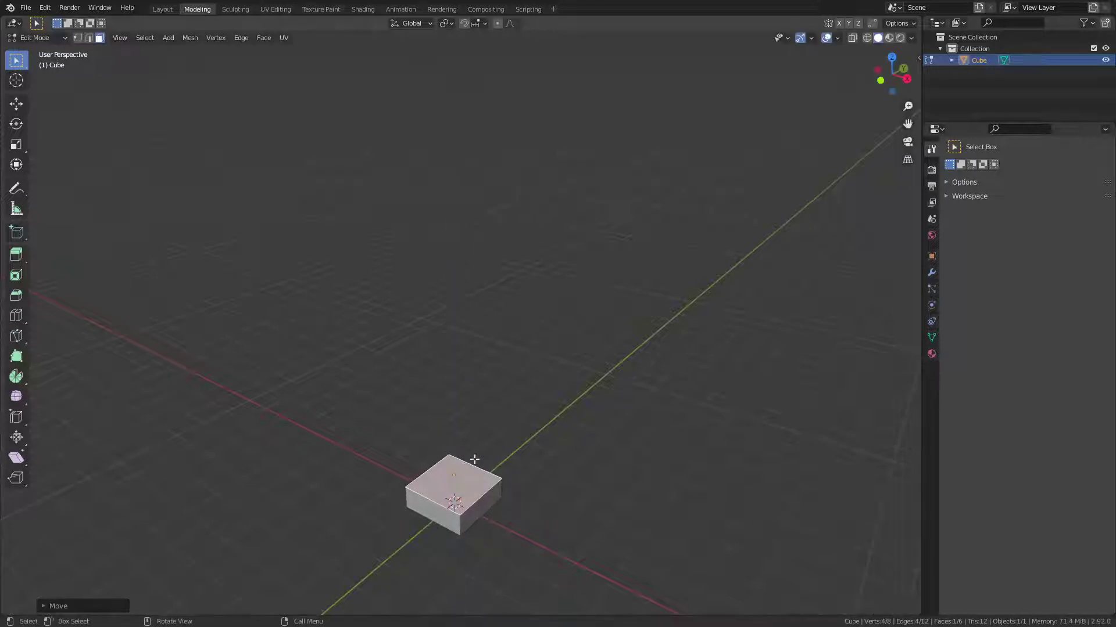
# Widen the slab's footprint with a Shift+Z scale, keeping its height unchanged.
pyautogui.press('Tab')
pyautogui.press('s')
pyautogui.hotkey('shift', 'z')
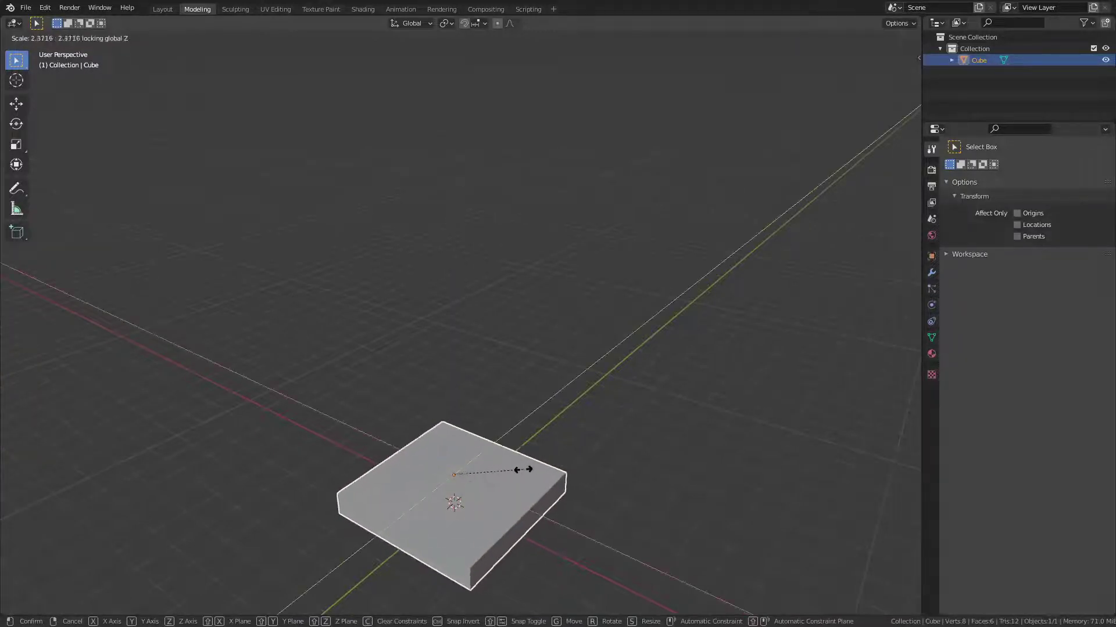
pyautogui.click(514, 469)
# Shrink the slab's top face, extrude a second step, and narrow its top.
pyautogui.press('Tab')
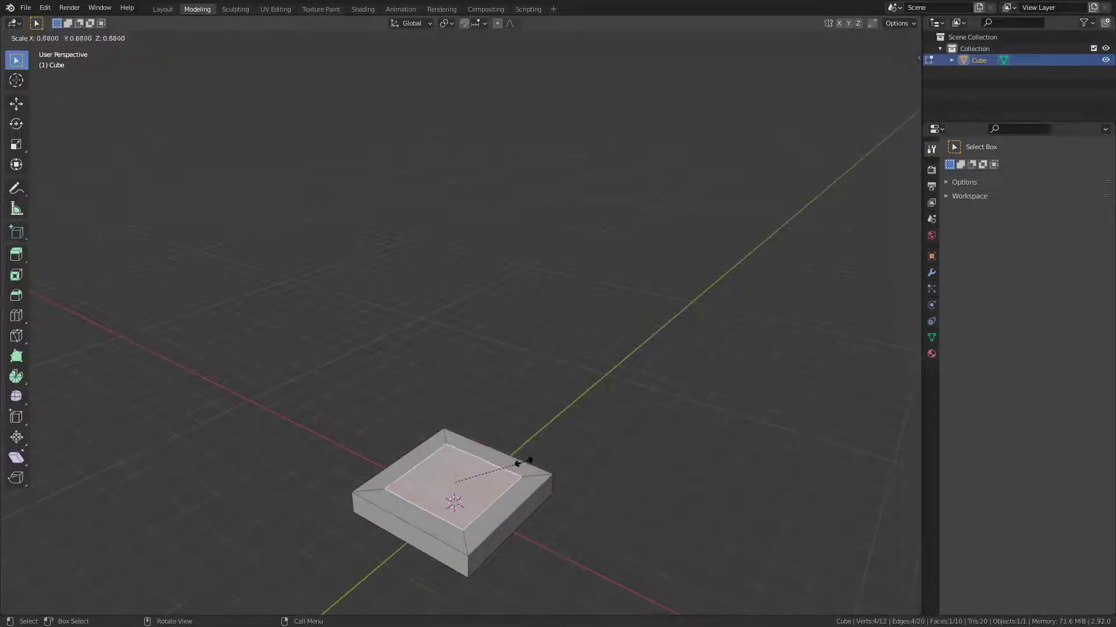
pyautogui.click(523, 463)
pyautogui.press('e')
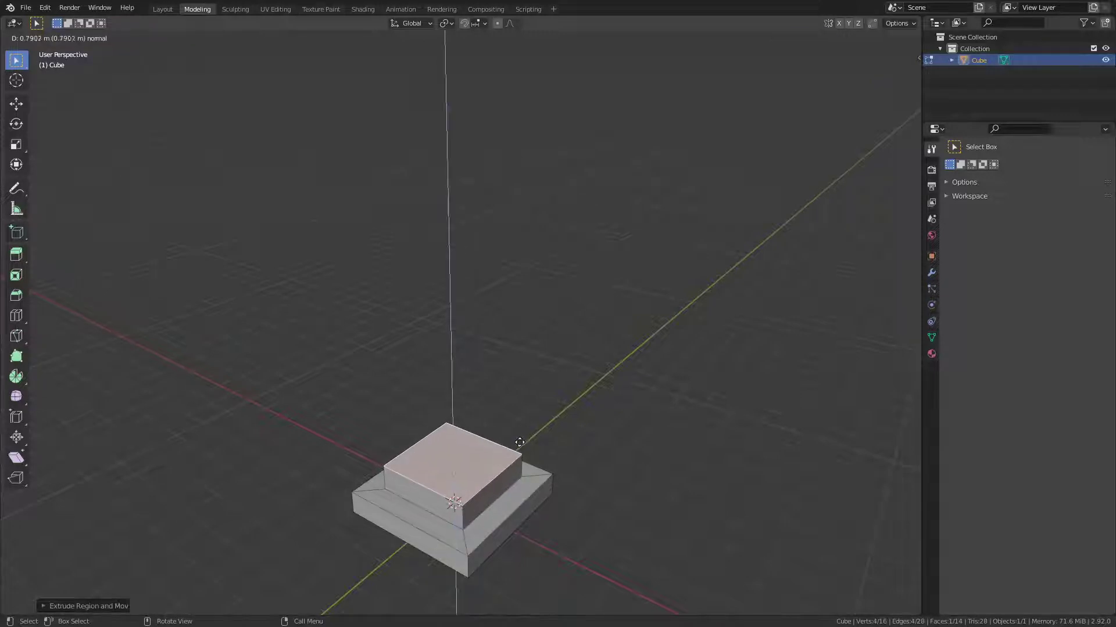
pyautogui.click(519, 441)
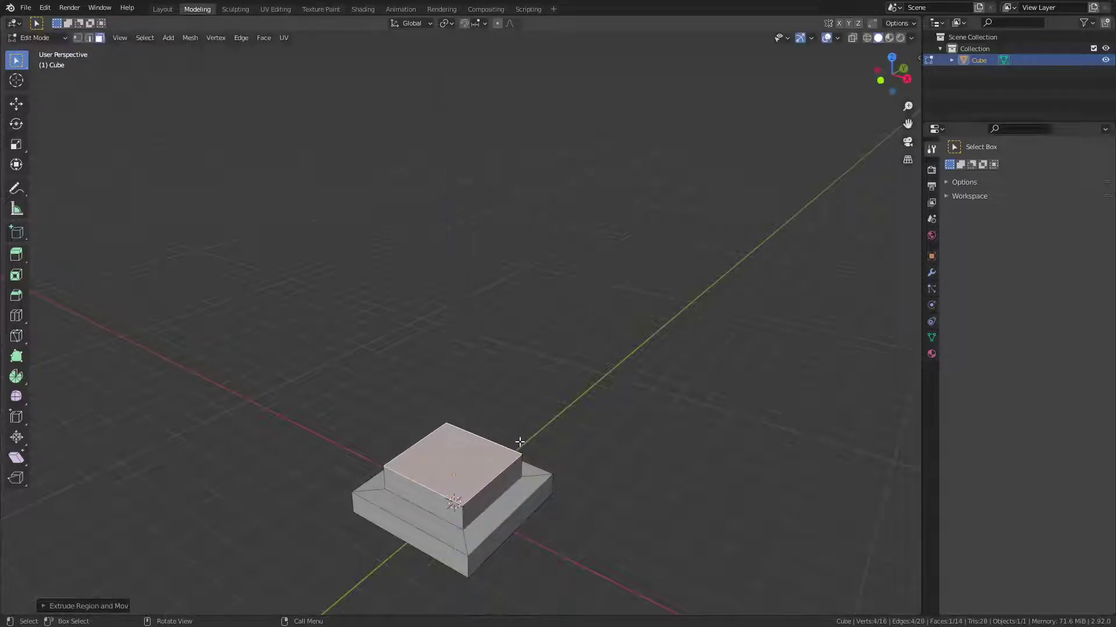
pyautogui.moveTo(521, 440); pyautogui.dragTo(543, 444, button='middle')
pyautogui.press('s')
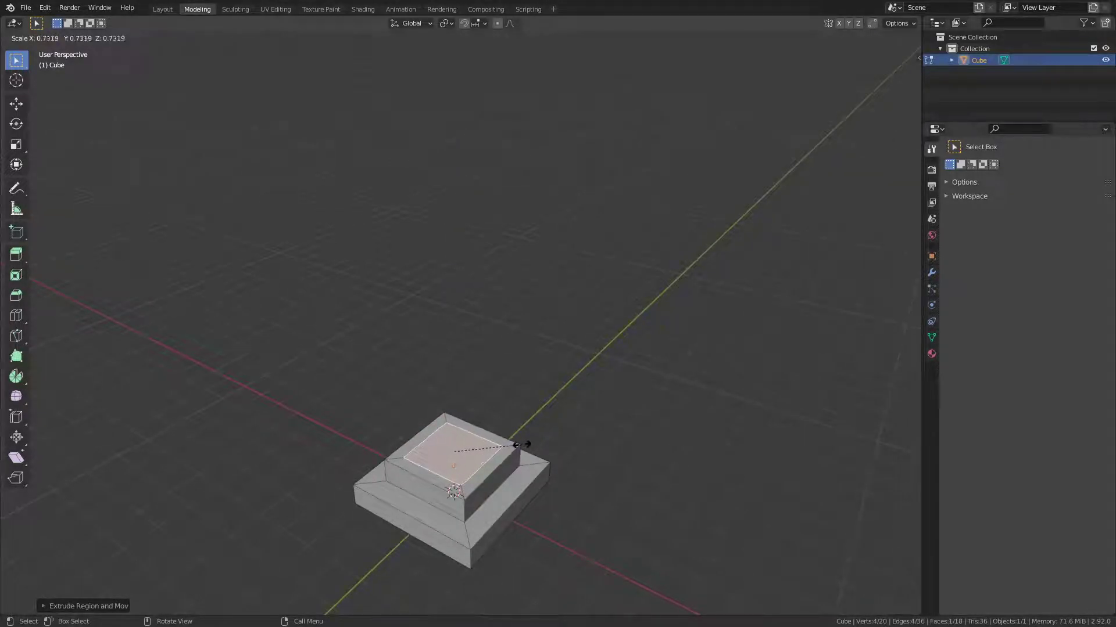
pyautogui.click(523, 444)
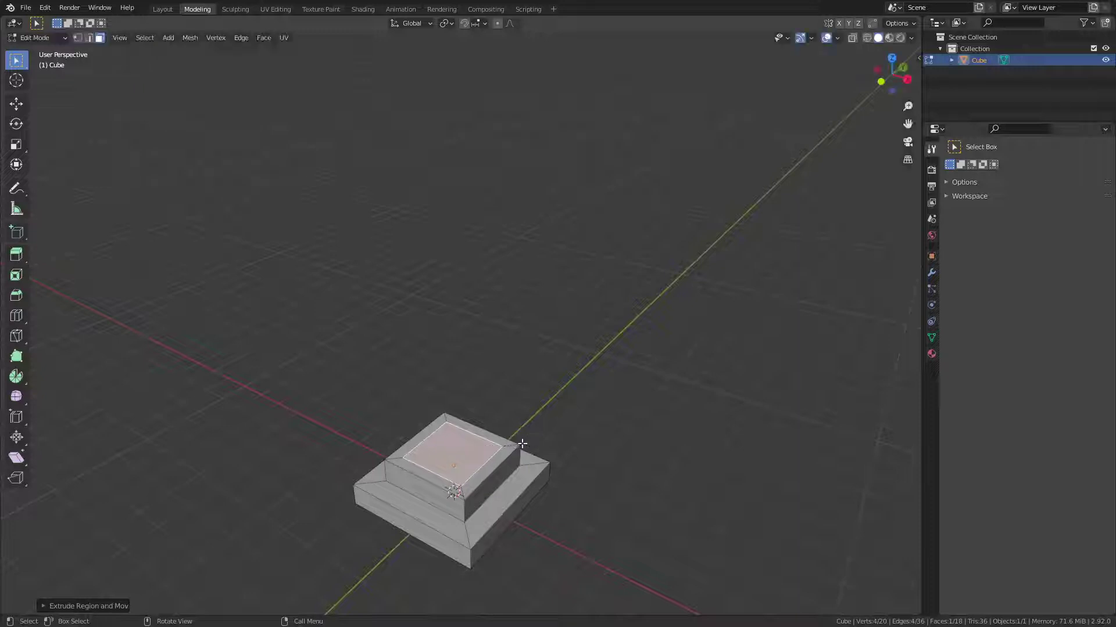
# Extrude the top face into a tall shaft, then lower its top along Z.
pyautogui.moveTo(518, 449); pyautogui.dragTo(499, 372, button='middle')
pyautogui.press('e')
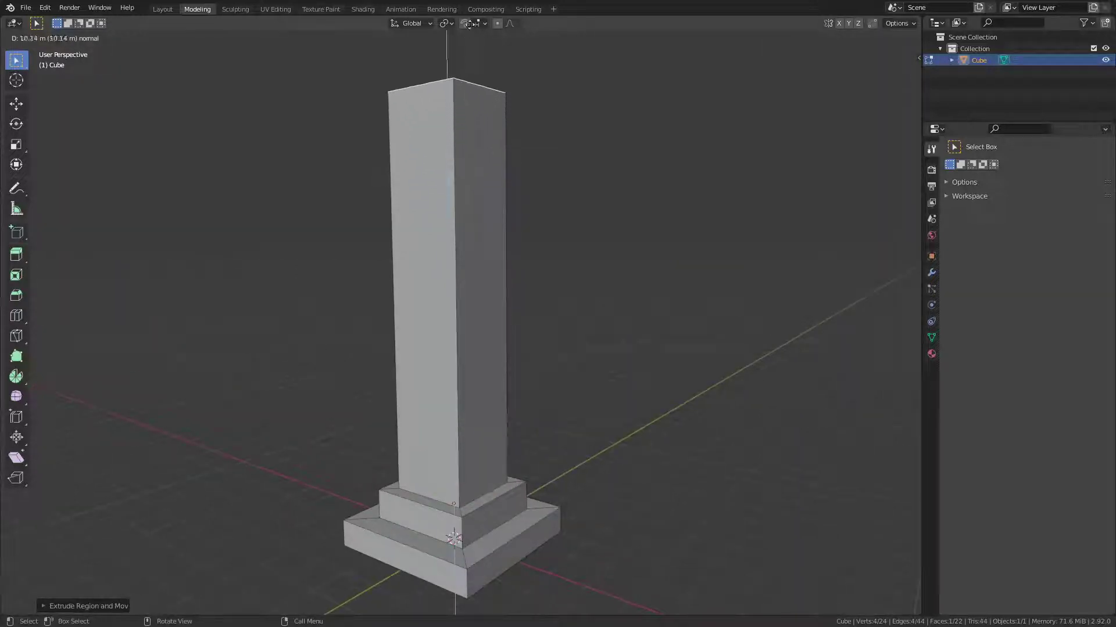
pyautogui.click(504, 9)
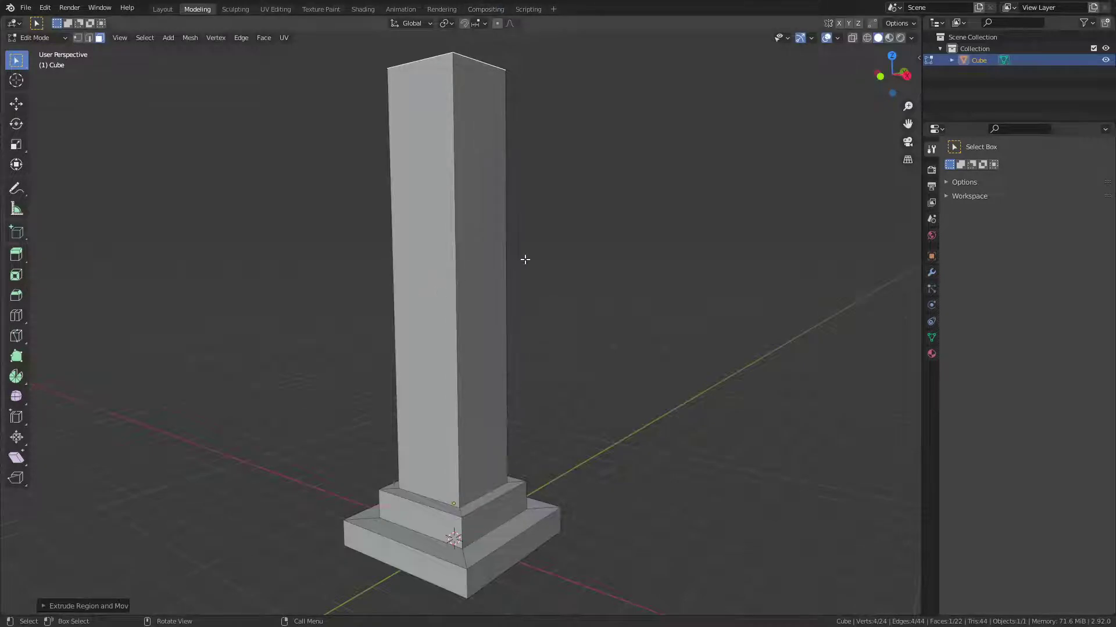
pyautogui.moveTo(525, 259)
pyautogui.mouseDown(button='middle')
pyautogui.moveTo(513, 302)
pyautogui.moveTo(498, 229)
pyautogui.mouseUp(button='middle')
pyautogui.scroll(-3, 498, 229)
pyautogui.moveTo(448, 349); pyautogui.dragTo(485, 308, button='middle')
pyautogui.press('g')
pyautogui.press('z')
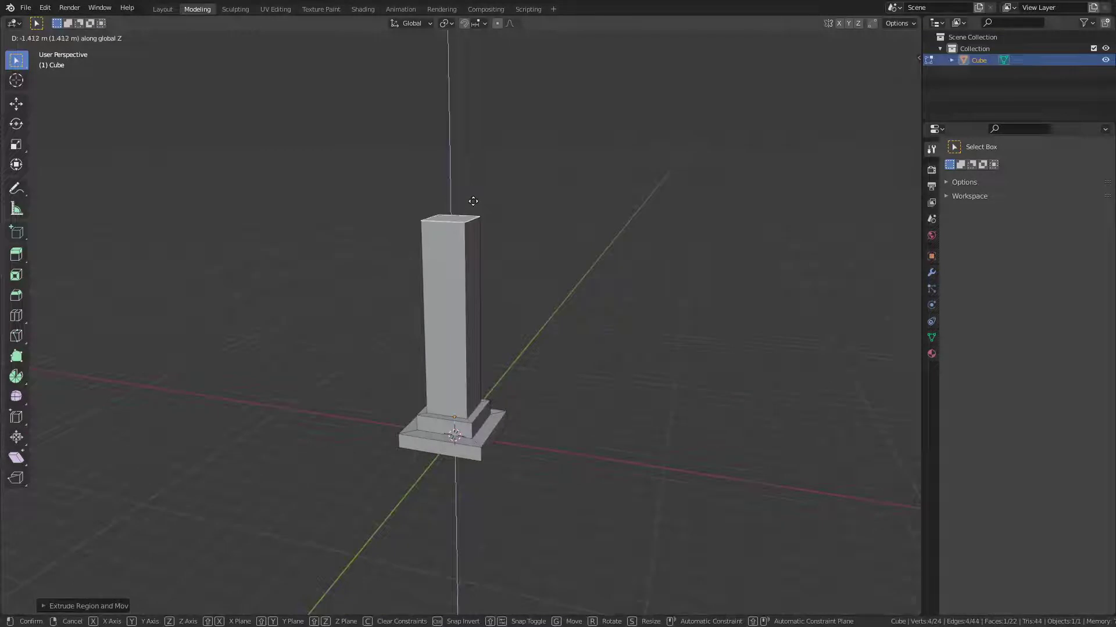
pyautogui.click(472, 210)
pyautogui.moveTo(470, 216)
pyautogui.keyDown('ctrl'); pyautogui.mouseDown(button='middle')
pyautogui.moveTo(443, 297)
pyautogui.moveTo(409, 309)
pyautogui.moveTo(454, 242)
pyautogui.moveTo(466, 267)
pyautogui.moveTo(424, 244)
pyautogui.moveTo(561, 235)
pyautogui.moveTo(528, 239)
pyautogui.moveTo(430, 291)
pyautogui.moveTo(406, 331)
pyautogui.moveTo(442, 229)
pyautogui.moveTo(452, 266)
pyautogui.mouseUp(button='middle'); pyautogui.keyUp('ctrl')
# Apply the pillar's rotation and scale in Object Mode.
pyautogui.press('Tab')
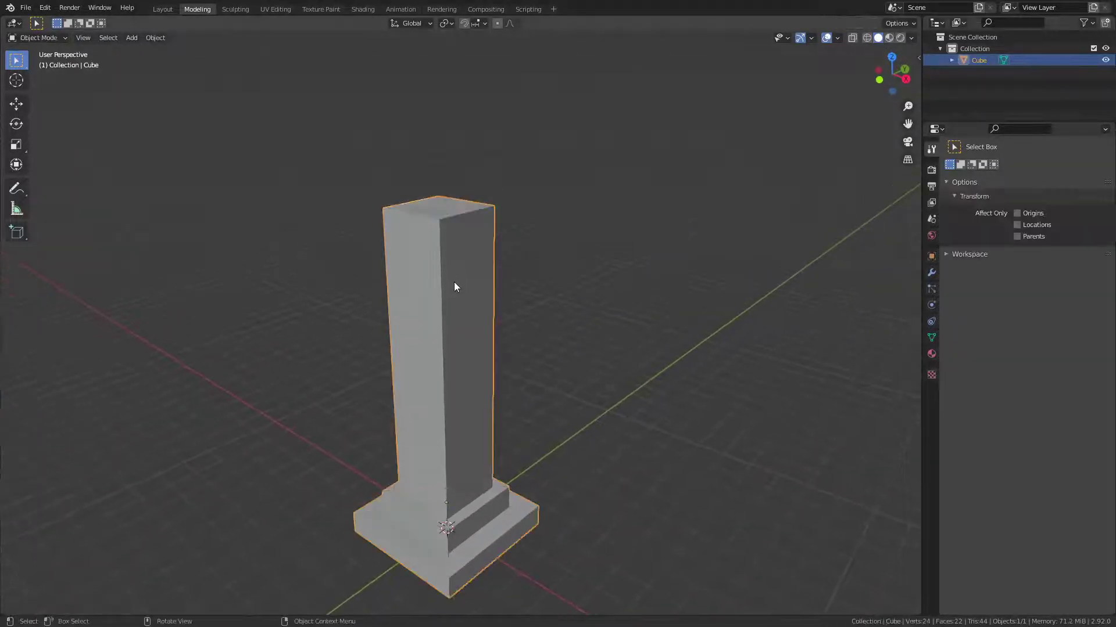
pyautogui.hotkey('ctrl', 'a')
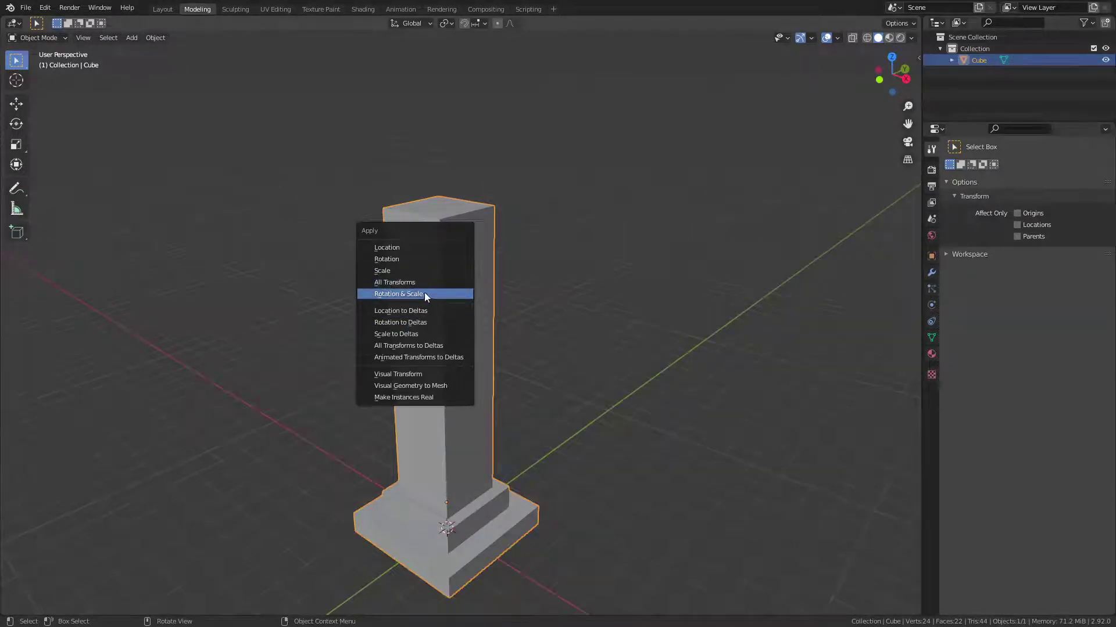
pyautogui.click(424, 293)
pyautogui.moveTo(440, 298); pyautogui.dragTo(463, 303, button='middle')
# Switch to Sculpt Mode and voxel-remesh the pillar at 0.02 m.
pyautogui.hotkey('ctrl', 'Tab')
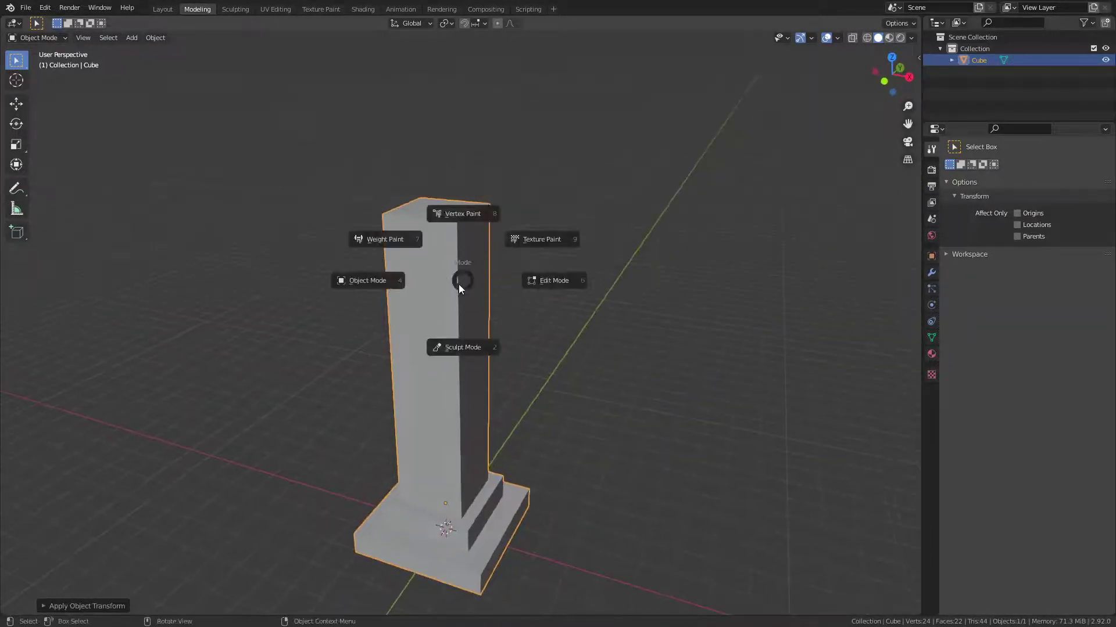
pyautogui.click(464, 343)
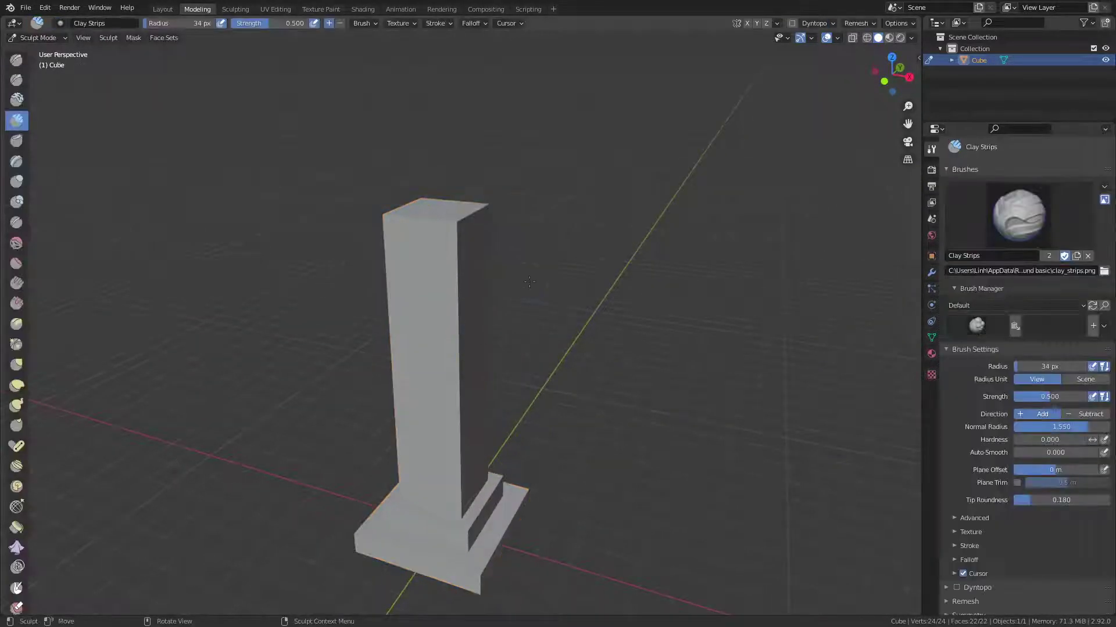
pyautogui.click(856, 23)
pyautogui.click(887, 46)
pyautogui.write('0.02 m')
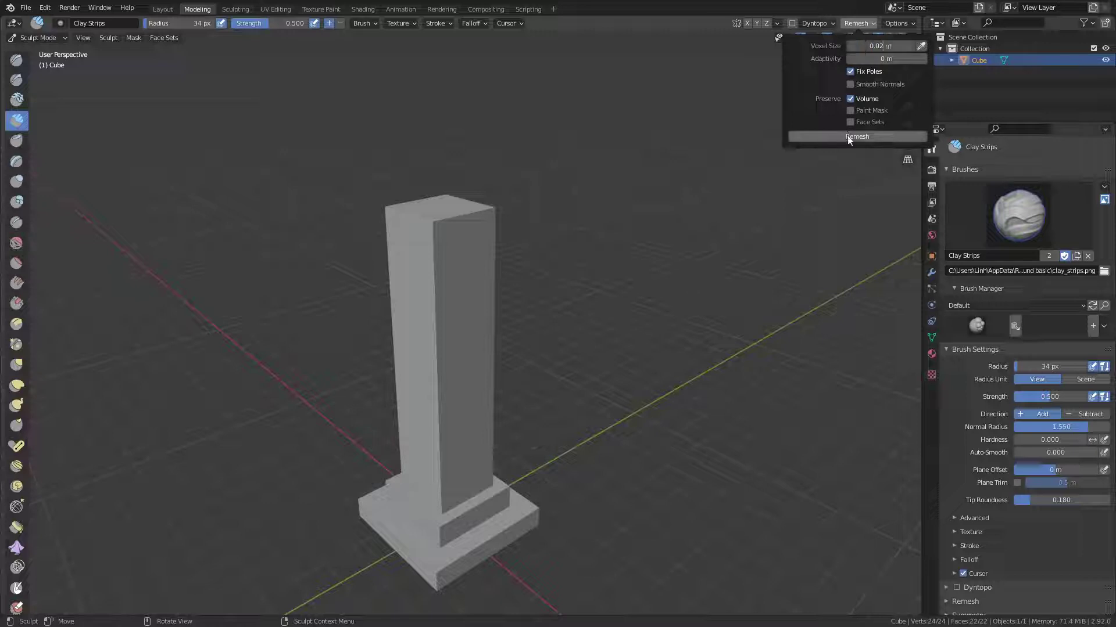
pyautogui.press('Return')
pyautogui.click(847, 135)
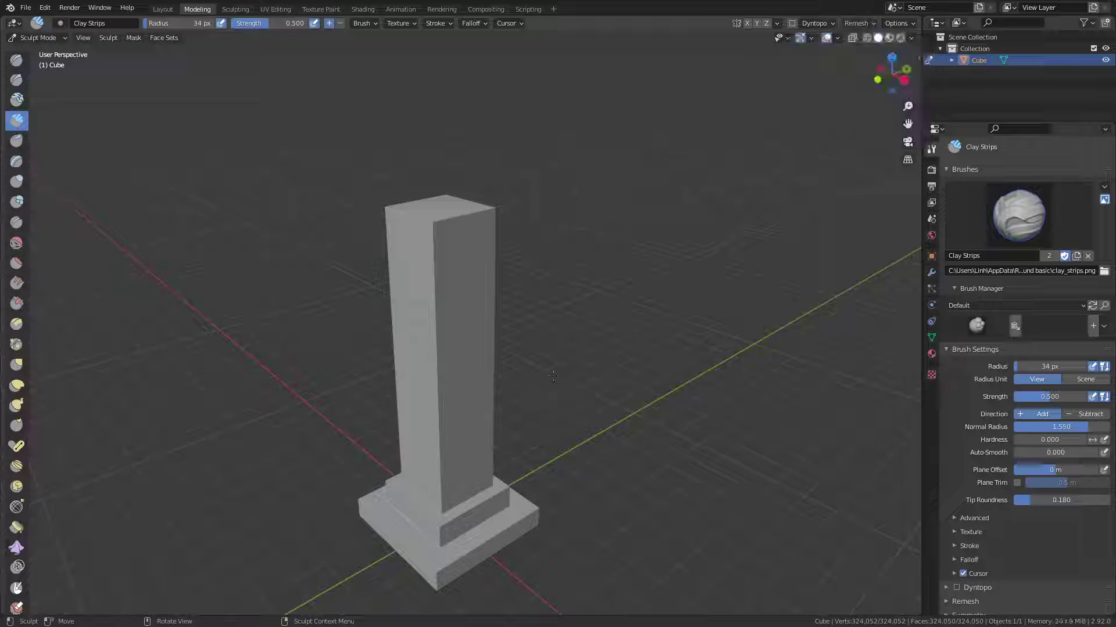
# Orbit and zoom in on the remeshed pillar's top edges.
pyautogui.moveTo(583, 365); pyautogui.dragTo(562, 368, button='middle')
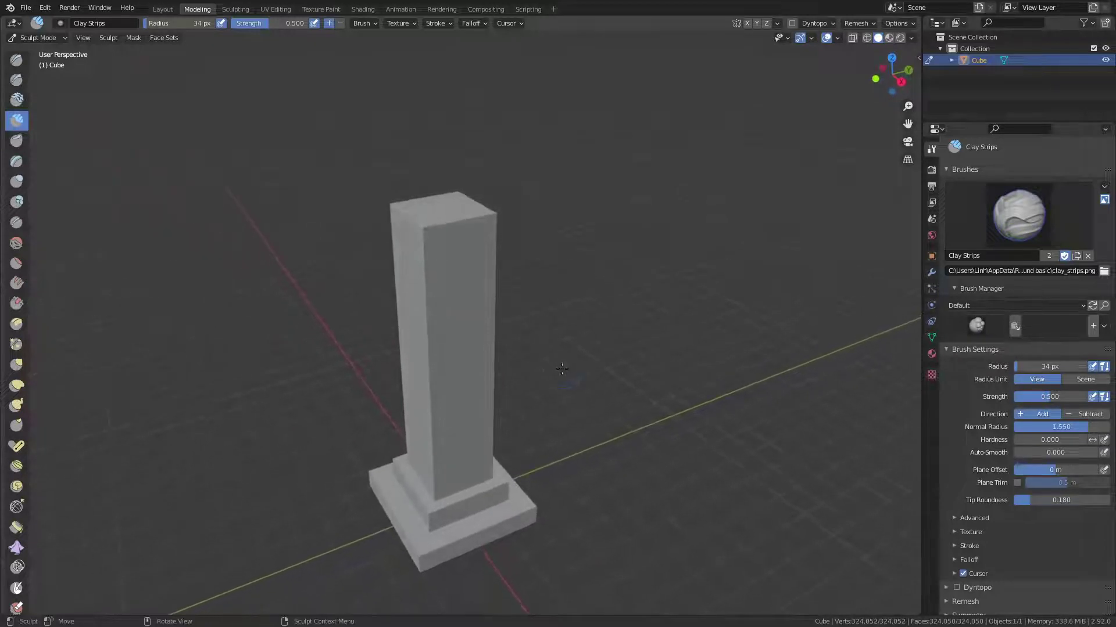
pyautogui.scroll(2, 563, 366)
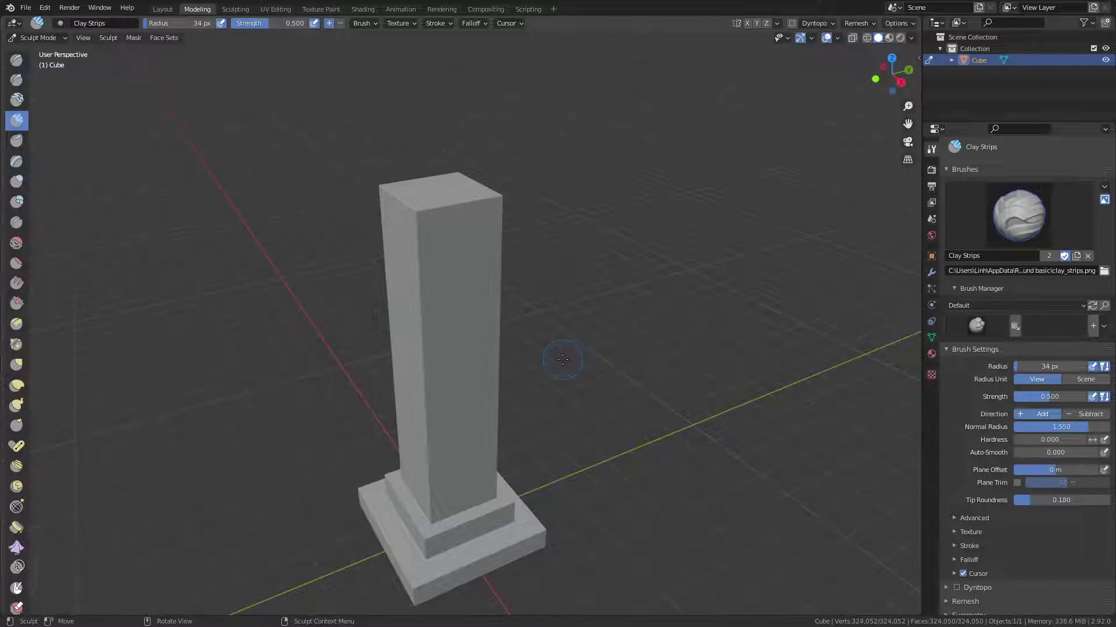
pyautogui.moveTo(427, 245)
pyautogui.mouseDown(button='middle')
pyautogui.moveTo(453, 236)
pyautogui.moveTo(490, 193)
pyautogui.moveTo(515, 266)
pyautogui.moveTo(578, 279)
pyautogui.moveTo(605, 264)
pyautogui.moveTo(565, 274)
pyautogui.moveTo(540, 299)
pyautogui.moveTo(545, 242)
pyautogui.moveTo(528, 275)
pyautogui.moveTo(543, 281)
pyautogui.moveTo(505, 304)
pyautogui.moveTo(526, 262)
pyautogui.moveTo(521, 284)
pyautogui.mouseUp(button='middle')
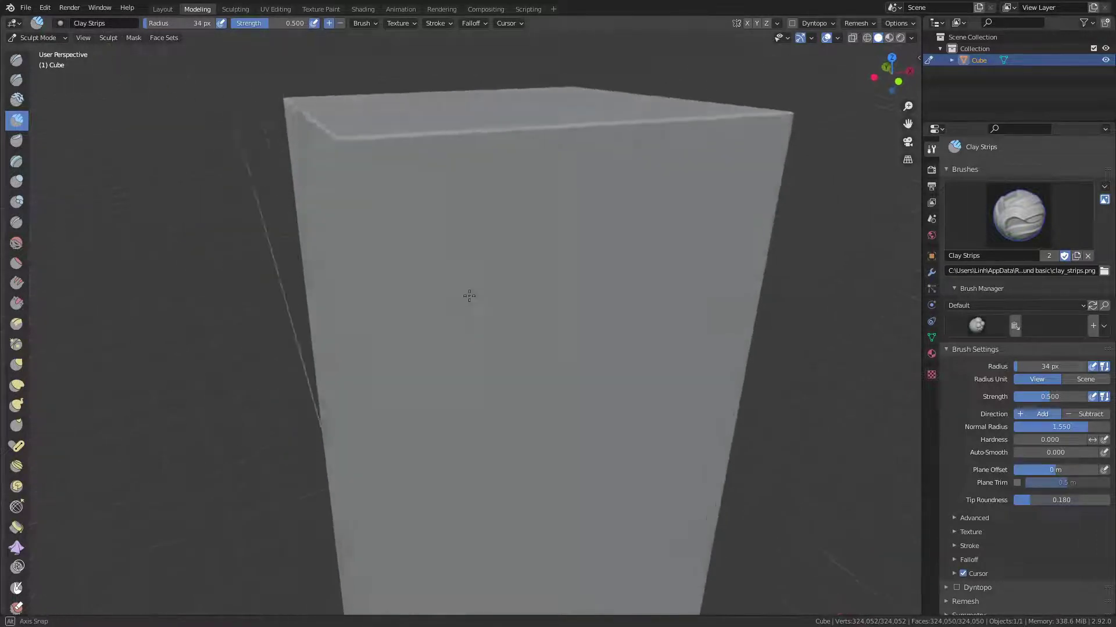
pyautogui.scroll(-2, 493, 293)
pyautogui.scroll(-2, 498, 323)
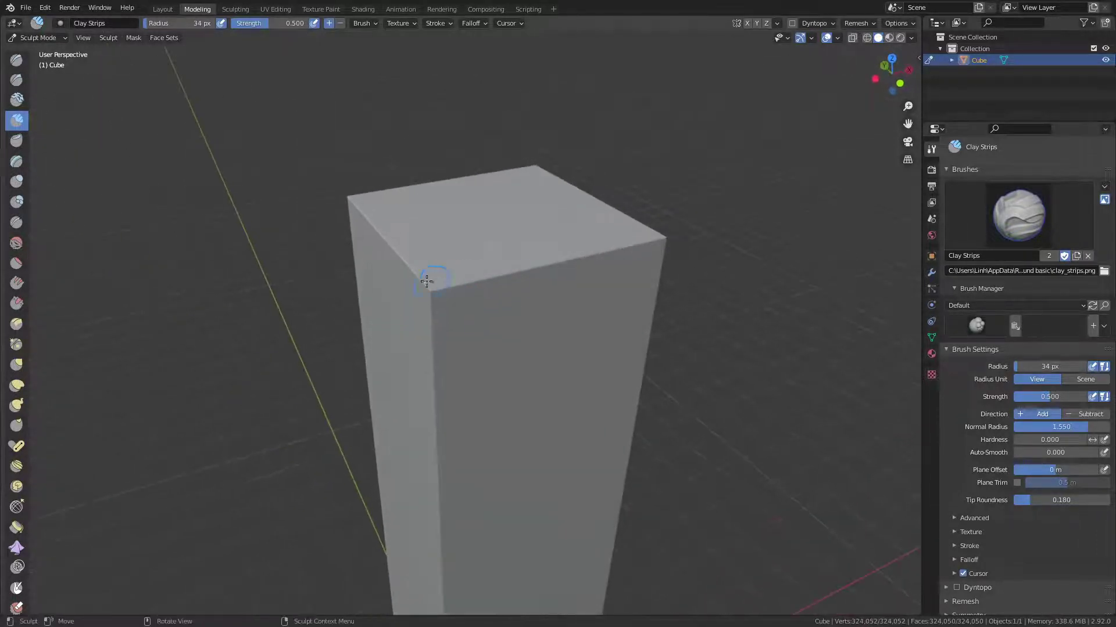
# Carve Clay Strips chips into the shaft's top front corner and along its top edge.
pyautogui.moveTo(500, 298)
pyautogui.keyDown('ctrl'); pyautogui.mouseDown(button='middle')
pyautogui.moveTo(551, 242)
pyautogui.moveTo(479, 280)
pyautogui.mouseUp(button='middle'); pyautogui.keyUp('ctrl')
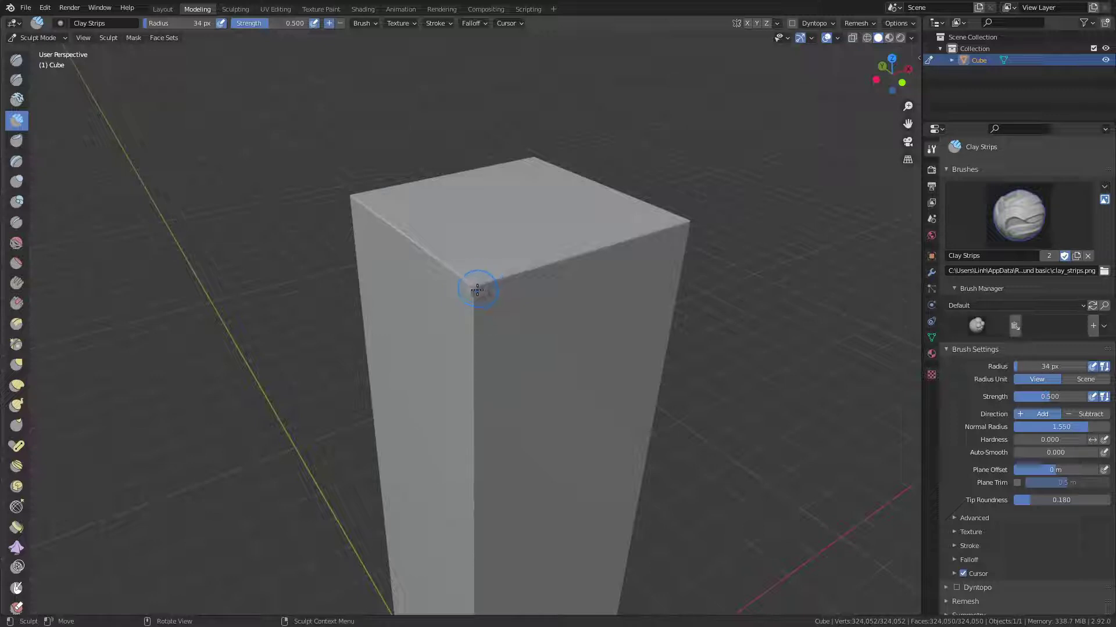
pyautogui.press('ctrl')
pyautogui.keyDown('ctrl'); pyautogui.moveTo(478, 286); pyautogui.dragTo(535, 268); pyautogui.keyUp('ctrl')
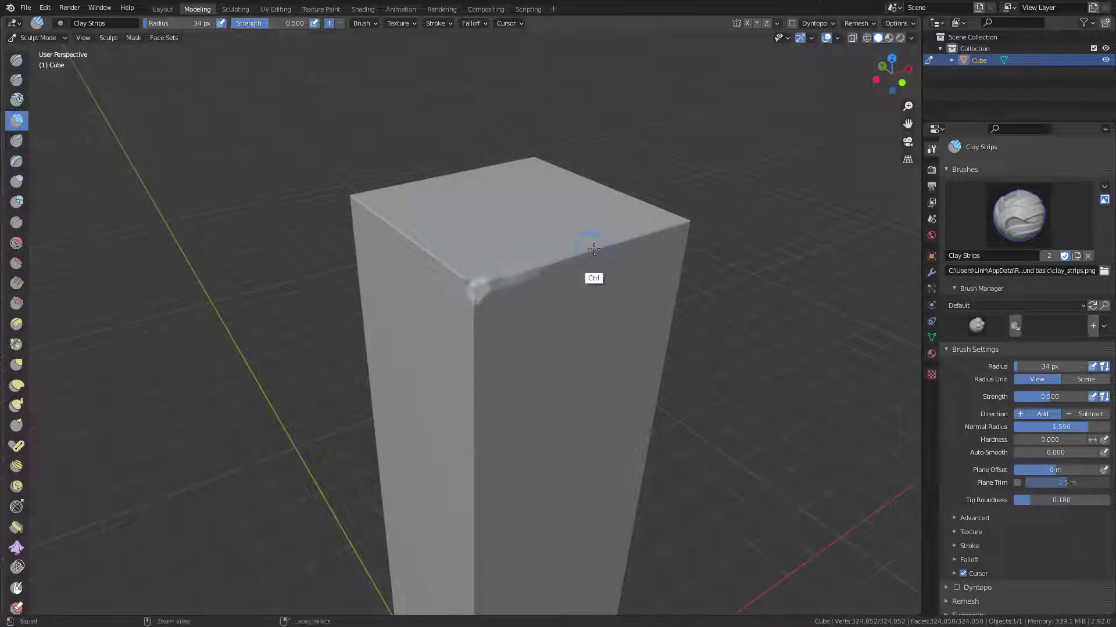
pyautogui.moveTo(560, 249); pyautogui.dragTo(515, 261, button='middle')
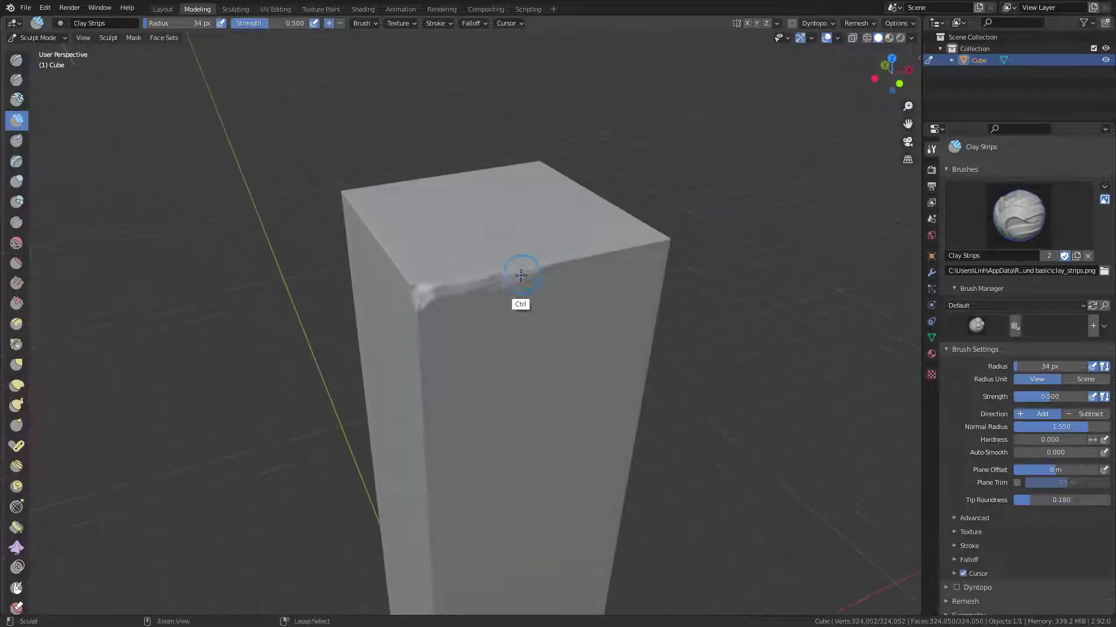
pyautogui.keyDown('ctrl'); pyautogui.moveTo(515, 261); pyautogui.dragTo(593, 262); pyautogui.keyUp('ctrl')
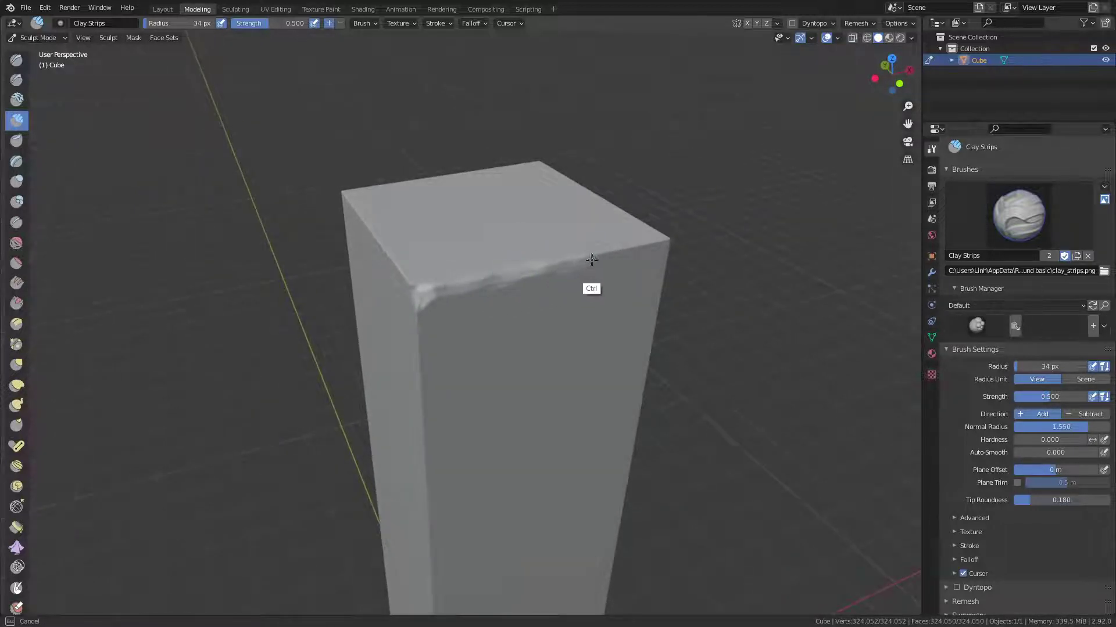
pyautogui.moveTo(598, 251)
pyautogui.mouseDown(button='middle')
pyautogui.moveTo(566, 251)
pyautogui.moveTo(523, 279)
pyautogui.mouseUp(button='middle')
pyautogui.keyDown('ctrl'); pyautogui.moveTo(473, 316); pyautogui.dragTo(610, 308); pyautogui.keyUp('ctrl')
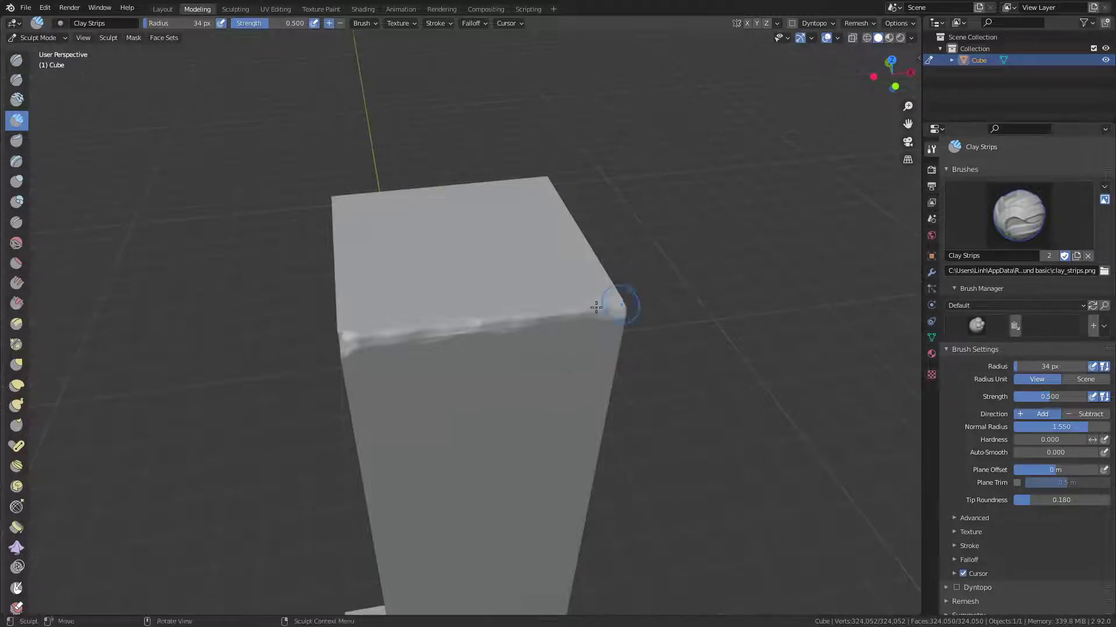
pyautogui.moveTo(610, 308)
pyautogui.mouseDown(button='middle')
pyautogui.moveTo(535, 302)
pyautogui.moveTo(482, 319)
pyautogui.moveTo(407, 318)
pyautogui.mouseUp(button='middle')
# Wear down the top corner and vertical corner edge, denting toward the right corner.
pyautogui.keyDown('ctrl'); pyautogui.moveTo(407, 319); pyautogui.dragTo(416, 316); pyautogui.keyUp('ctrl')
pyautogui.moveTo(416, 316); pyautogui.dragTo(369, 324, button='middle')
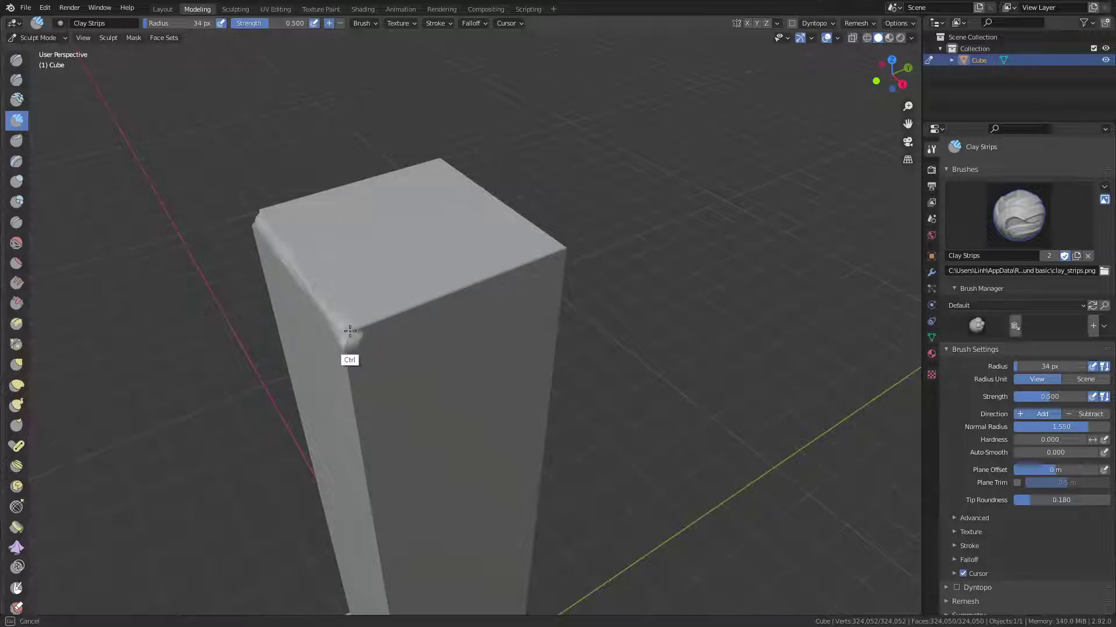
pyautogui.moveTo(360, 330)
pyautogui.keyDown('ctrl'); pyautogui.mouseDown()
pyautogui.moveTo(457, 291)
pyautogui.moveTo(542, 281)
pyautogui.mouseUp(); pyautogui.keyUp('ctrl')
pyautogui.moveTo(463, 319)
pyautogui.mouseDown(button='middle')
pyautogui.moveTo(448, 279)
pyautogui.moveTo(412, 308)
pyautogui.mouseUp(button='middle')
pyautogui.moveTo(412, 308)
pyautogui.keyDown('ctrl'); pyautogui.mouseDown()
pyautogui.moveTo(449, 309)
pyautogui.moveTo(424, 308)
pyautogui.mouseUp(); pyautogui.keyUp('ctrl')
pyautogui.moveTo(424, 308)
pyautogui.mouseDown(button='middle')
pyautogui.moveTo(356, 319)
pyautogui.moveTo(453, 282)
pyautogui.moveTo(450, 256)
pyautogui.moveTo(443, 343)
pyautogui.mouseUp(button='middle')
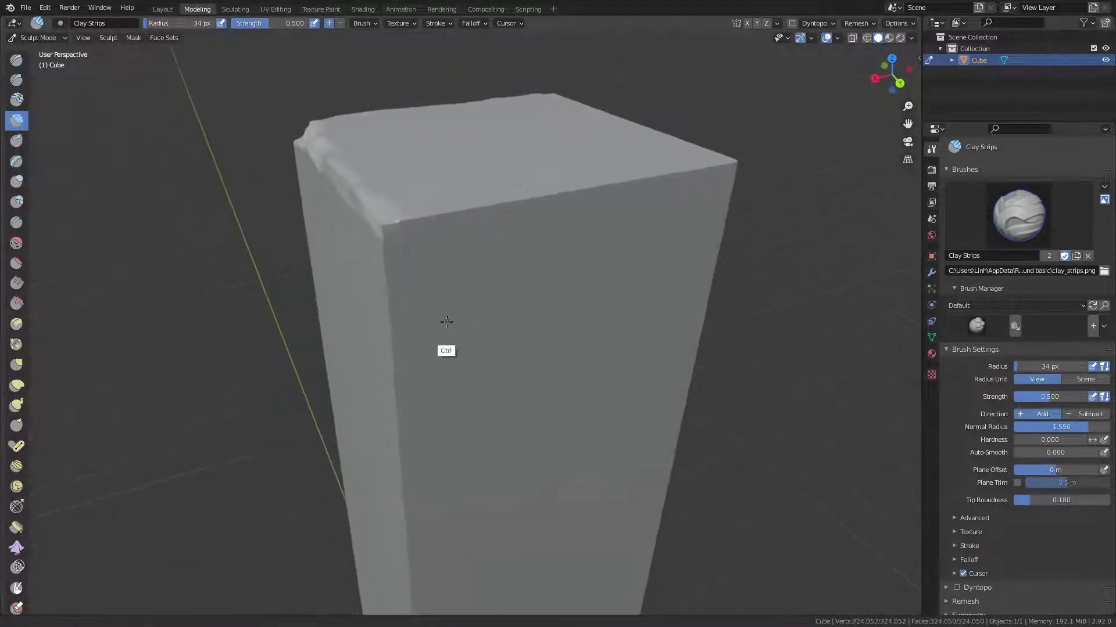
pyautogui.moveTo(390, 232)
pyautogui.keyDown('ctrl'); pyautogui.mouseDown()
pyautogui.moveTo(388, 246)
pyautogui.moveTo(461, 212)
pyautogui.mouseUp(); pyautogui.keyUp('ctrl')
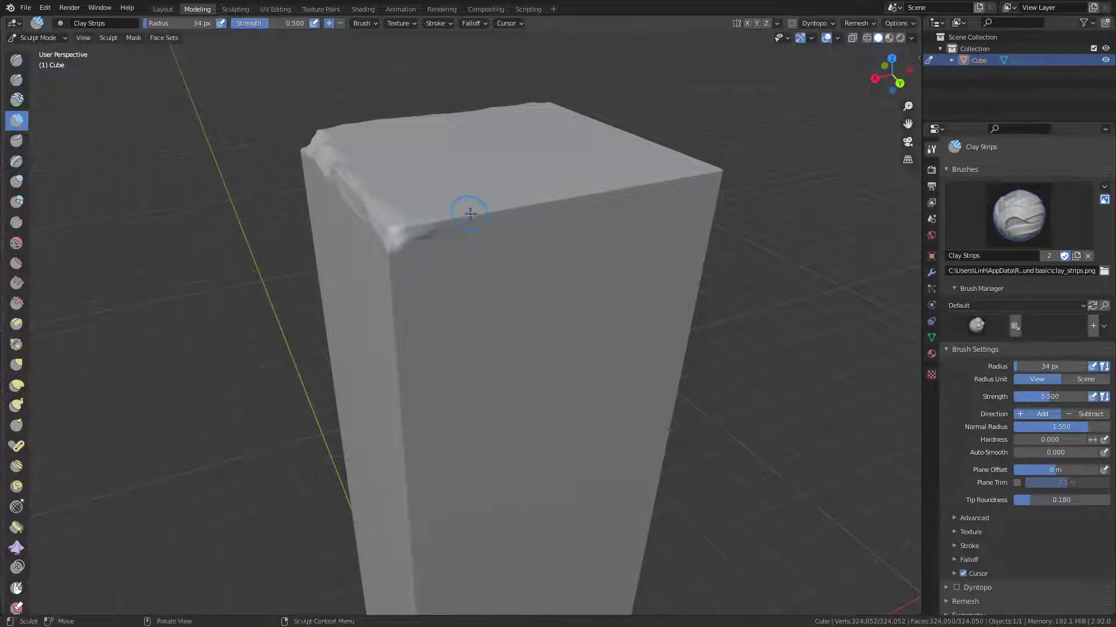
# Set Clay Strips to Subtract and carve wear along the pillar's top front edges.
pyautogui.click(340, 23)
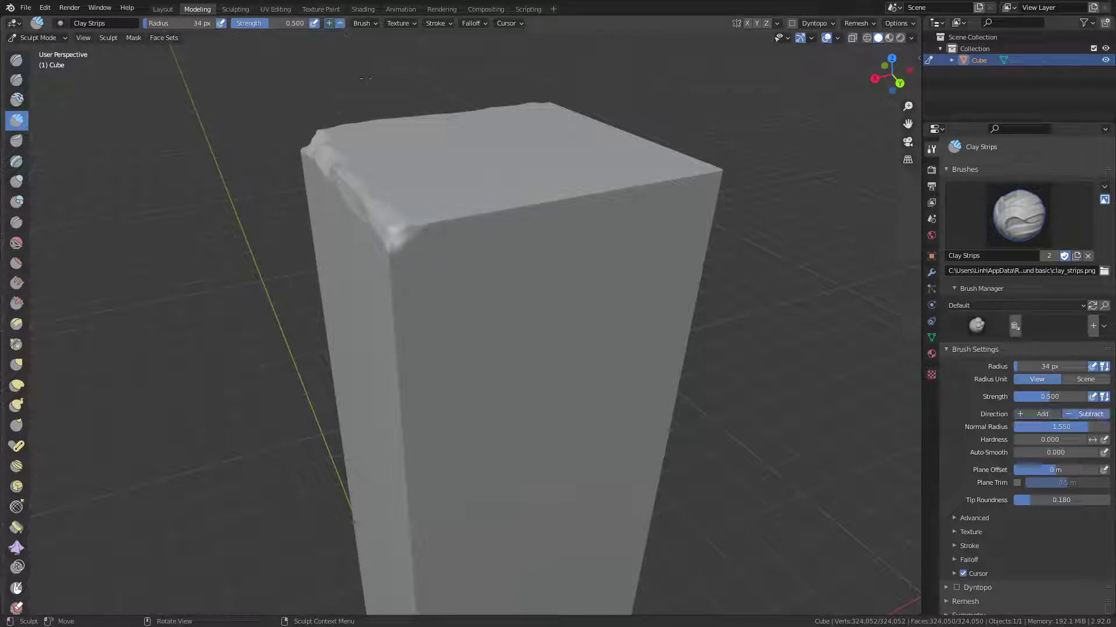
pyautogui.moveTo(405, 239)
pyautogui.mouseDown()
pyautogui.moveTo(440, 222)
pyautogui.moveTo(418, 224)
pyautogui.mouseUp()
pyautogui.moveTo(419, 225)
pyautogui.mouseDown(button='middle')
pyautogui.moveTo(491, 232)
pyautogui.moveTo(451, 256)
pyautogui.mouseUp(button='middle')
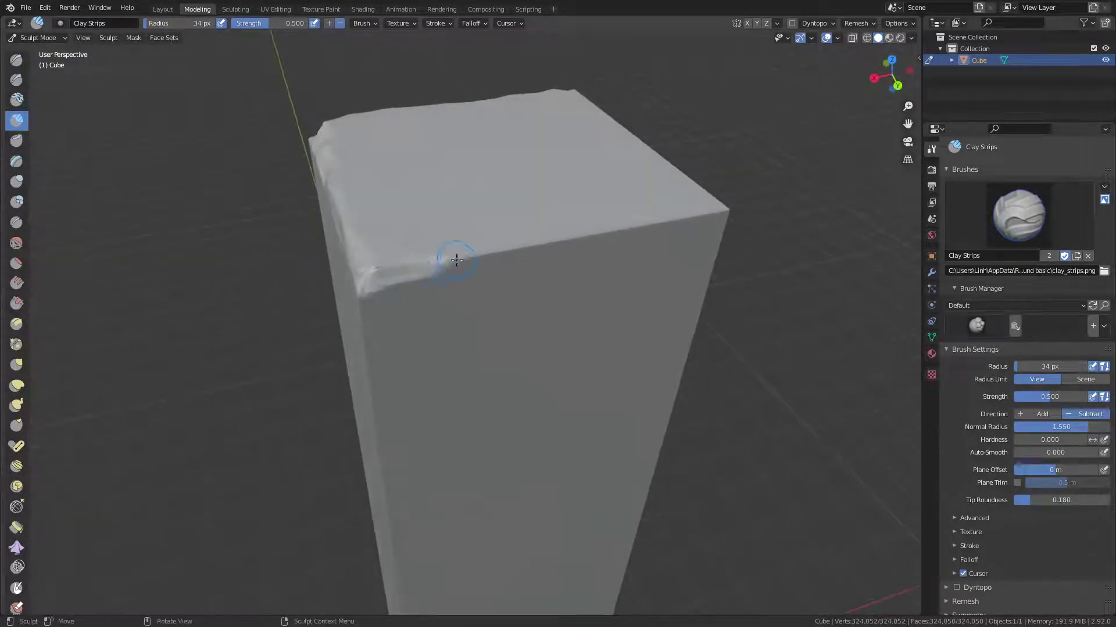
pyautogui.moveTo(451, 256)
pyautogui.mouseDown()
pyautogui.moveTo(585, 233)
pyautogui.moveTo(423, 262)
pyautogui.moveTo(604, 230)
pyautogui.moveTo(507, 247)
pyautogui.moveTo(612, 208)
pyautogui.mouseUp()
pyautogui.moveTo(611, 208); pyautogui.dragTo(576, 217, button='middle')
pyautogui.moveTo(575, 217)
pyautogui.mouseDown()
pyautogui.moveTo(585, 256)
pyautogui.moveTo(625, 254)
pyautogui.mouseUp()
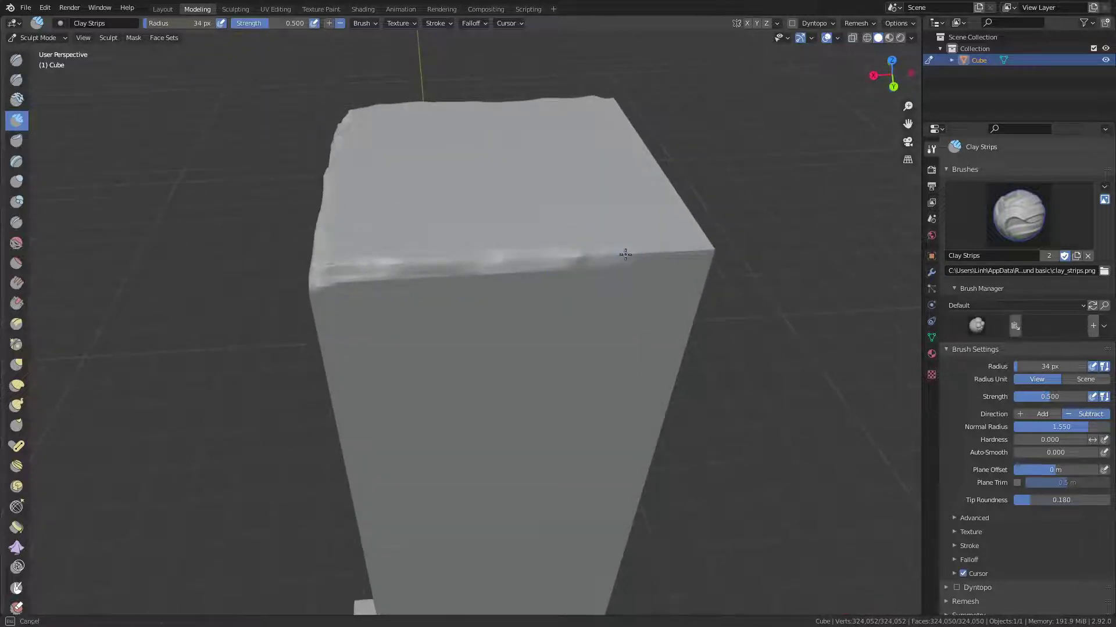
pyautogui.moveTo(710, 249); pyautogui.dragTo(627, 244)
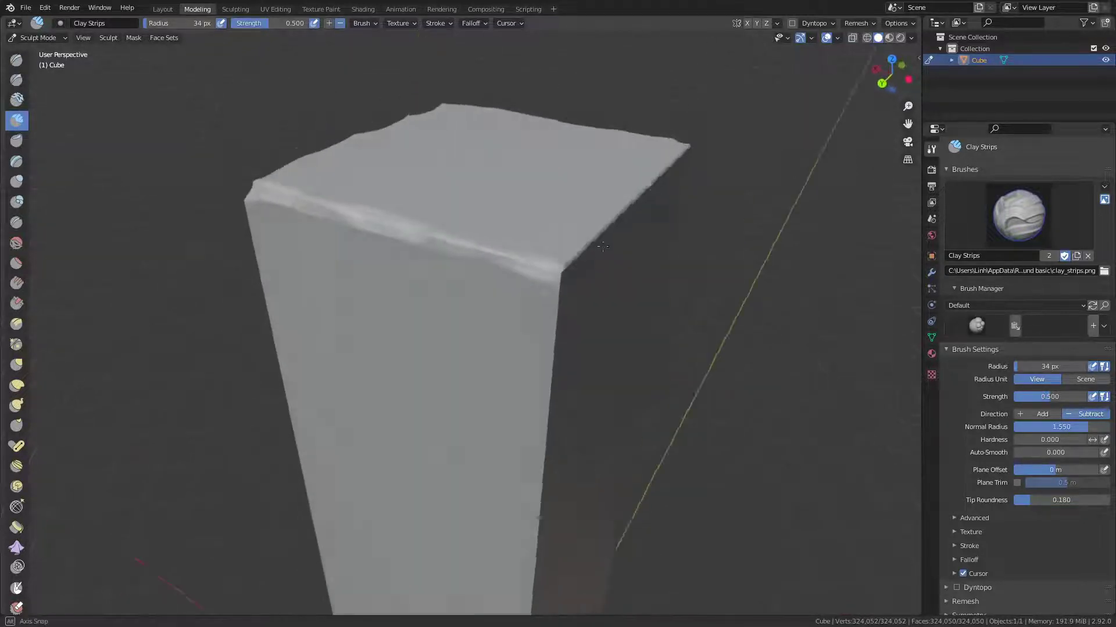
# Round off and chip the pillar's front top corner and edge.
pyautogui.moveTo(628, 244); pyautogui.dragTo(531, 236, button='middle')
pyautogui.moveTo(468, 244); pyautogui.dragTo(549, 204)
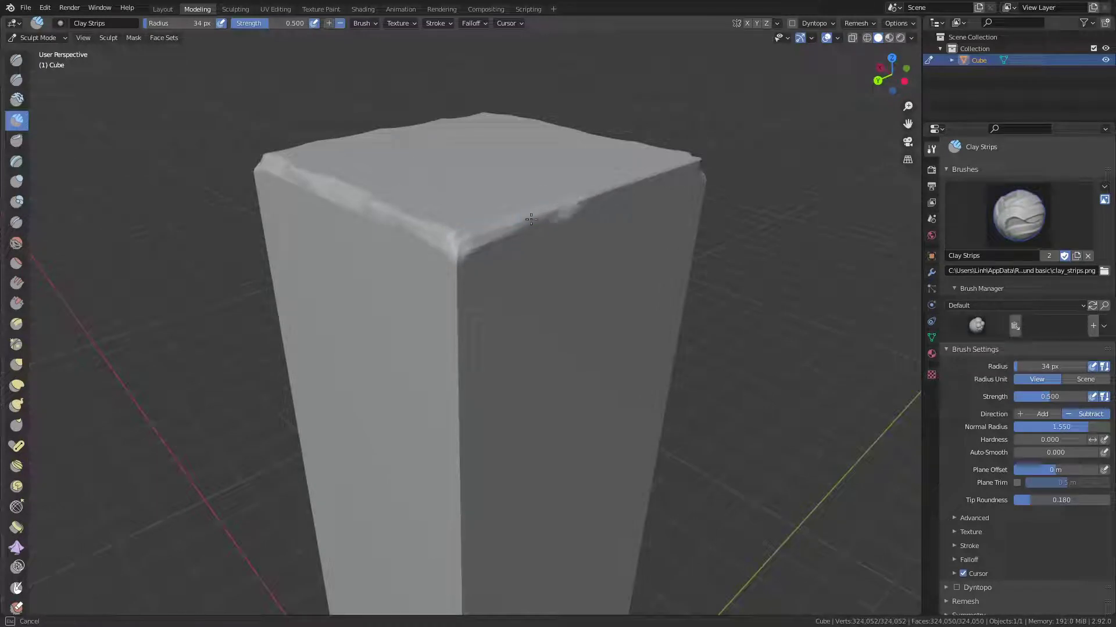
pyautogui.moveTo(531, 218); pyautogui.dragTo(497, 214, button='middle')
pyautogui.moveTo(477, 241); pyautogui.dragTo(618, 224)
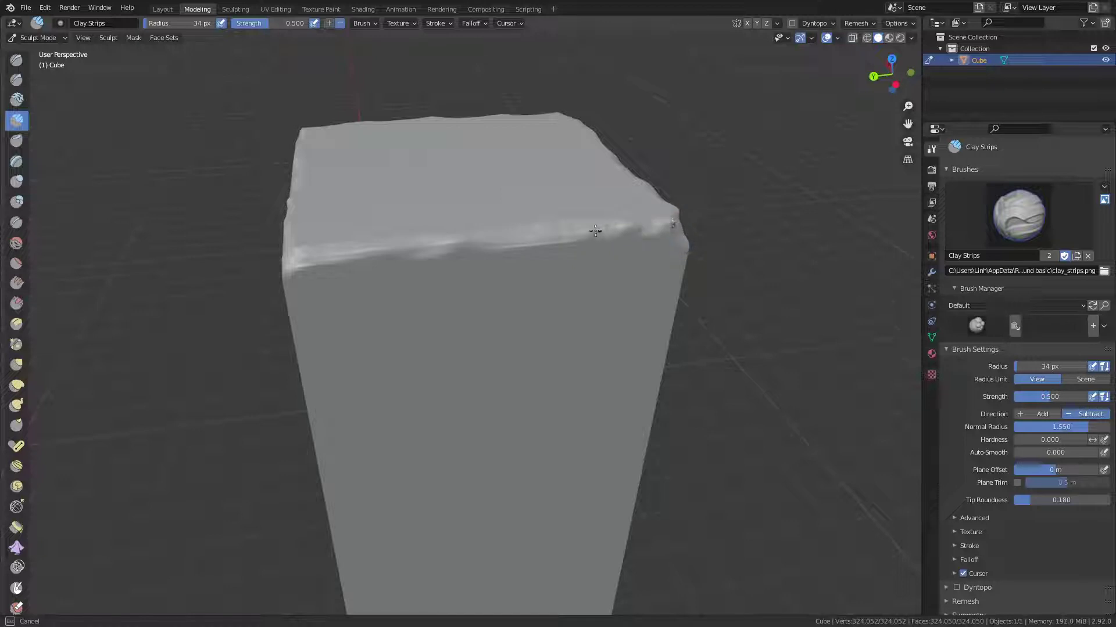
pyautogui.moveTo(430, 254)
pyautogui.mouseDown(button='middle')
pyautogui.moveTo(398, 246)
pyautogui.moveTo(480, 212)
pyautogui.moveTo(435, 174)
pyautogui.mouseUp(button='middle')
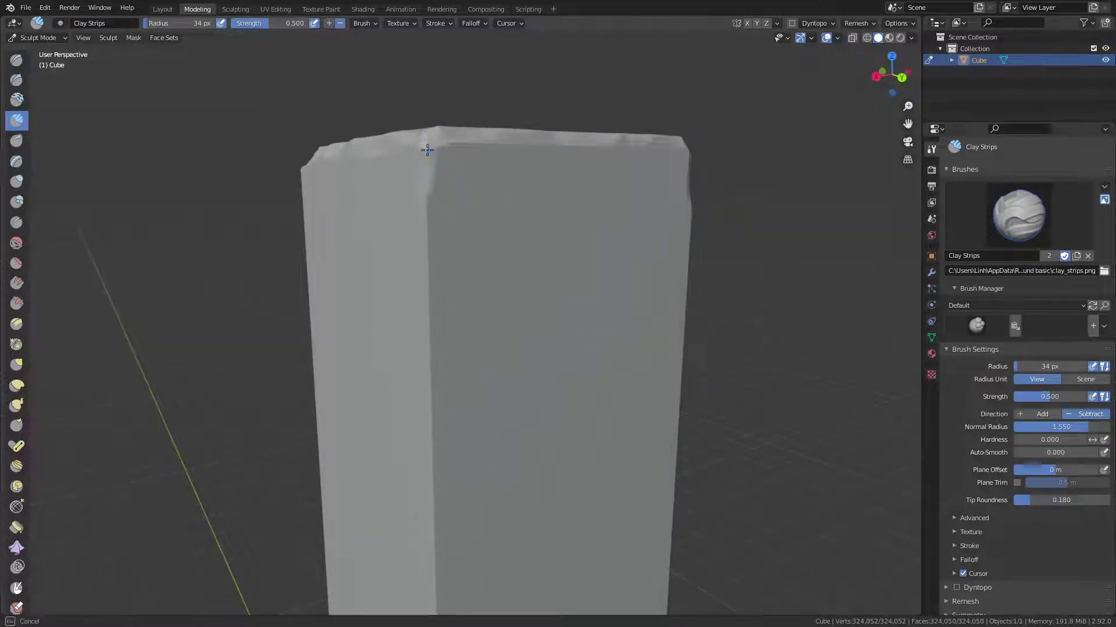
pyautogui.scroll(-2, 445, 305)
pyautogui.scroll(-3, 438, 368)
pyautogui.keyDown('shift'); pyautogui.moveTo(438, 368); pyautogui.dragTo(439, 244, button='middle'); pyautogui.keyUp('shift')
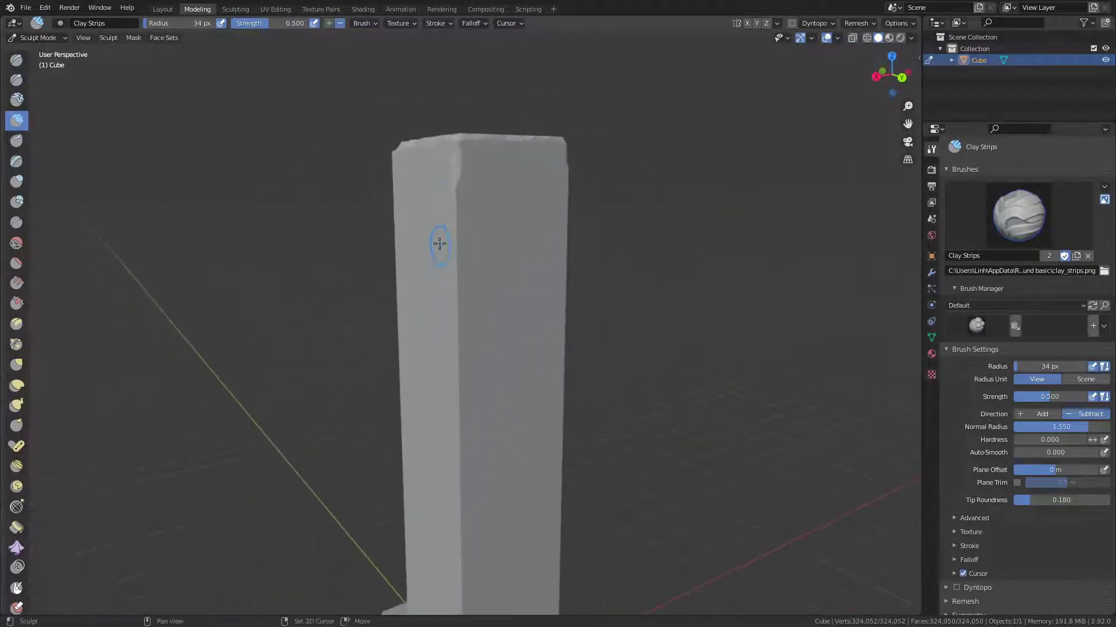
# Carve wear down the shaft's front vertical edge toward the base, redoing one stray stroke.
pyautogui.moveTo(457, 184); pyautogui.dragTo(456, 311)
pyautogui.hotkey('ctrl', 'z')
pyautogui.moveTo(456, 198)
pyautogui.mouseDown()
pyautogui.moveTo(455, 182)
pyautogui.moveTo(460, 361)
pyautogui.mouseUp()
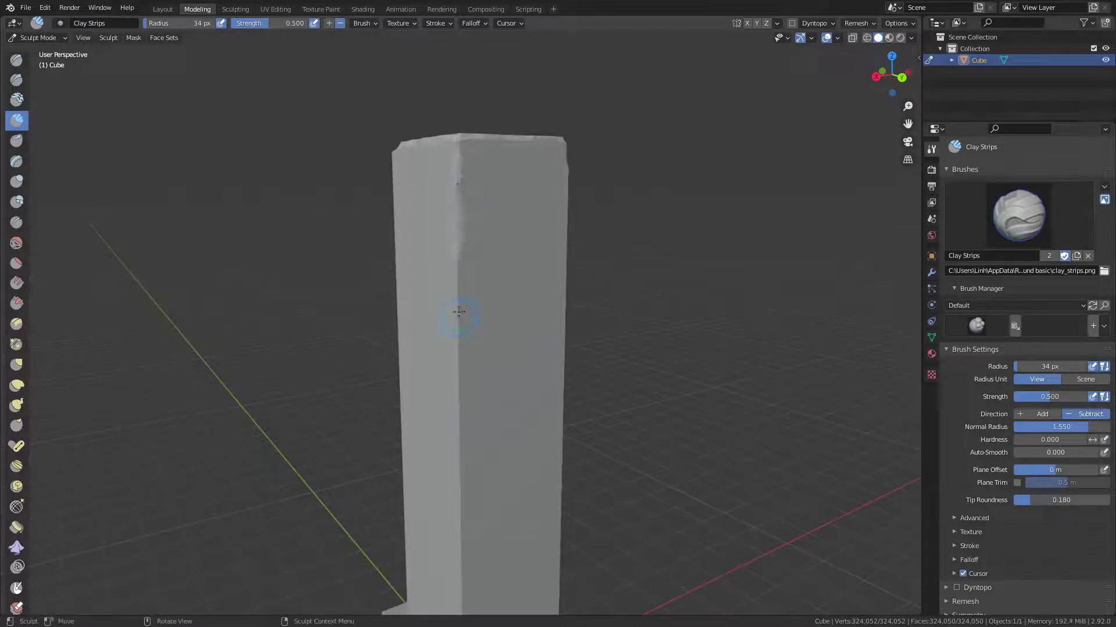
pyautogui.keyDown('shift'); pyautogui.moveTo(468, 324); pyautogui.dragTo(456, 194, button='middle'); pyautogui.keyUp('shift')
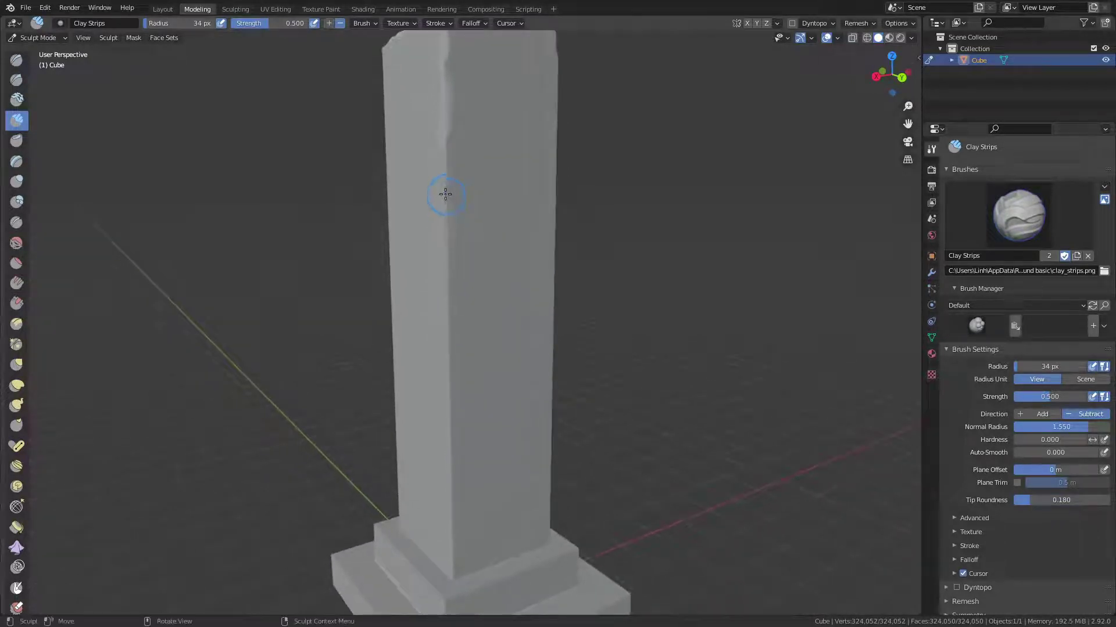
pyautogui.moveTo(446, 191); pyautogui.dragTo(451, 281)
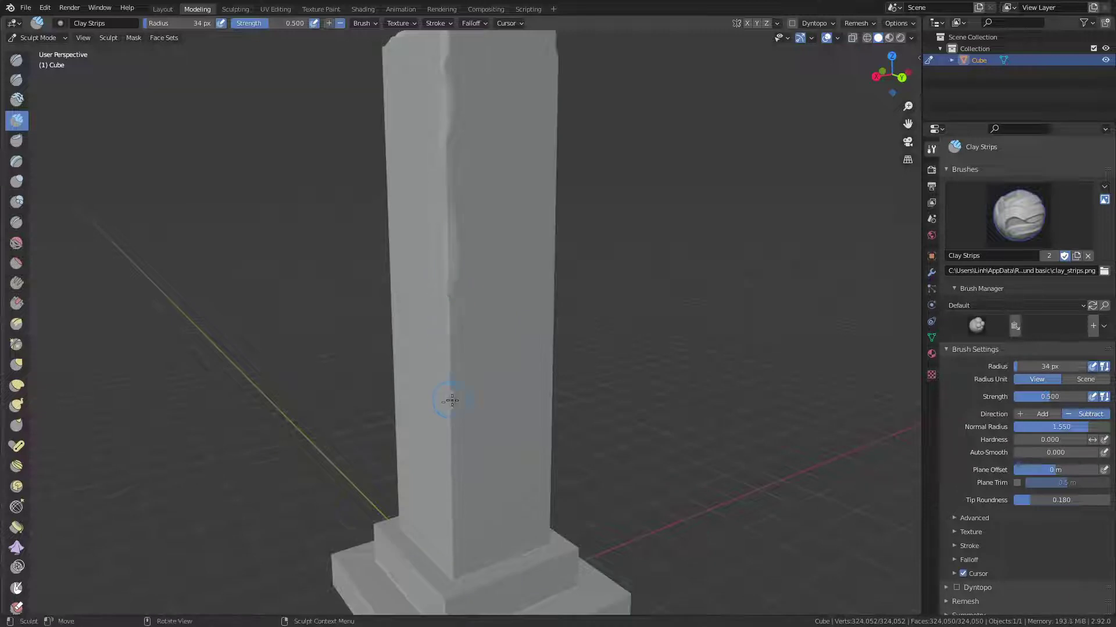
pyautogui.keyDown('shift'); pyautogui.moveTo(452, 400); pyautogui.dragTo(481, 261, button='middle'); pyautogui.keyUp('shift')
pyautogui.moveTo(454, 224); pyautogui.dragTo(452, 332)
pyautogui.moveTo(454, 375); pyautogui.dragTo(452, 426)
pyautogui.moveTo(456, 493); pyautogui.dragTo(458, 493)
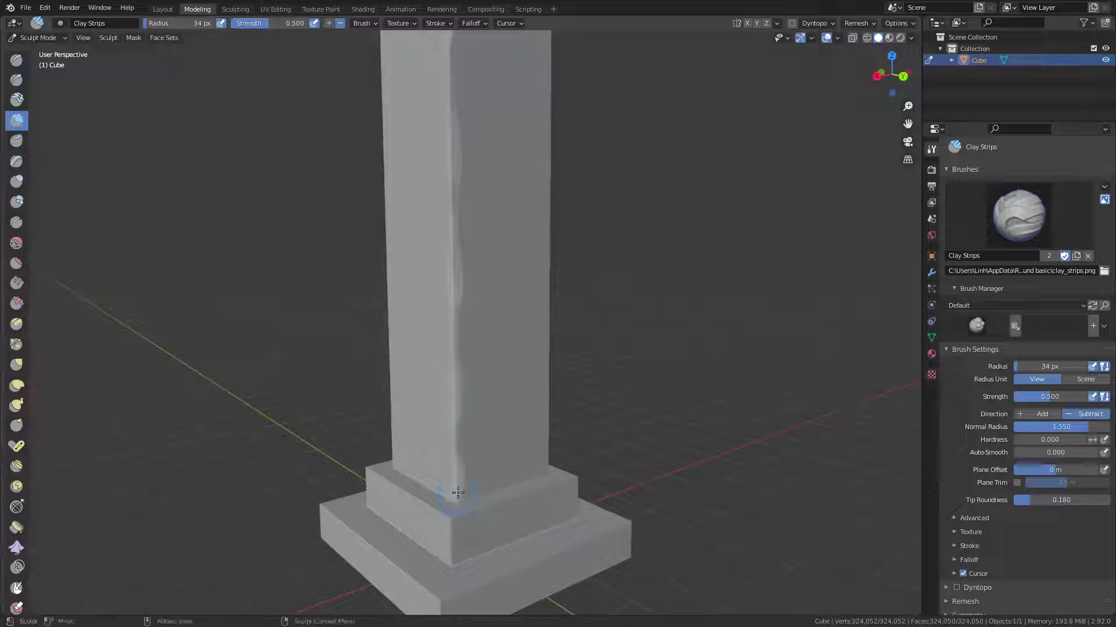
# Wear down the shaft's lower right edge from the other side.
pyautogui.moveTo(473, 337)
pyautogui.mouseDown(button='middle')
pyautogui.moveTo(465, 307)
pyautogui.moveTo(472, 336)
pyautogui.moveTo(468, 326)
pyautogui.mouseUp(button='middle')
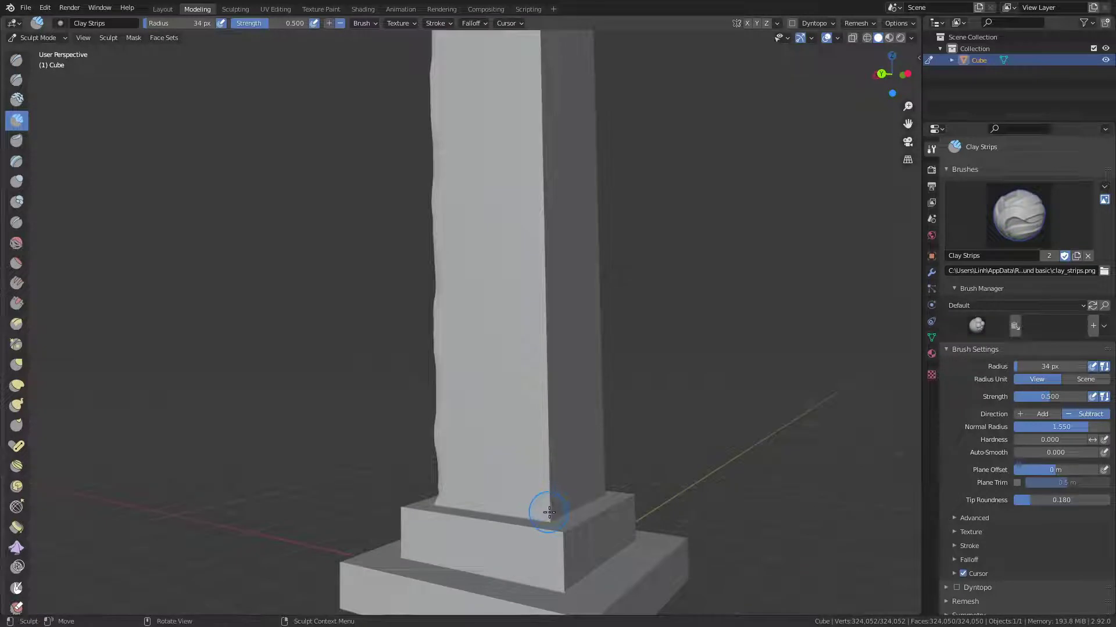
pyautogui.moveTo(549, 512)
pyautogui.mouseDown()
pyautogui.moveTo(548, 478)
pyautogui.moveTo(549, 514)
pyautogui.mouseUp()
pyautogui.moveTo(548, 399); pyautogui.dragTo(540, 444, button='middle')
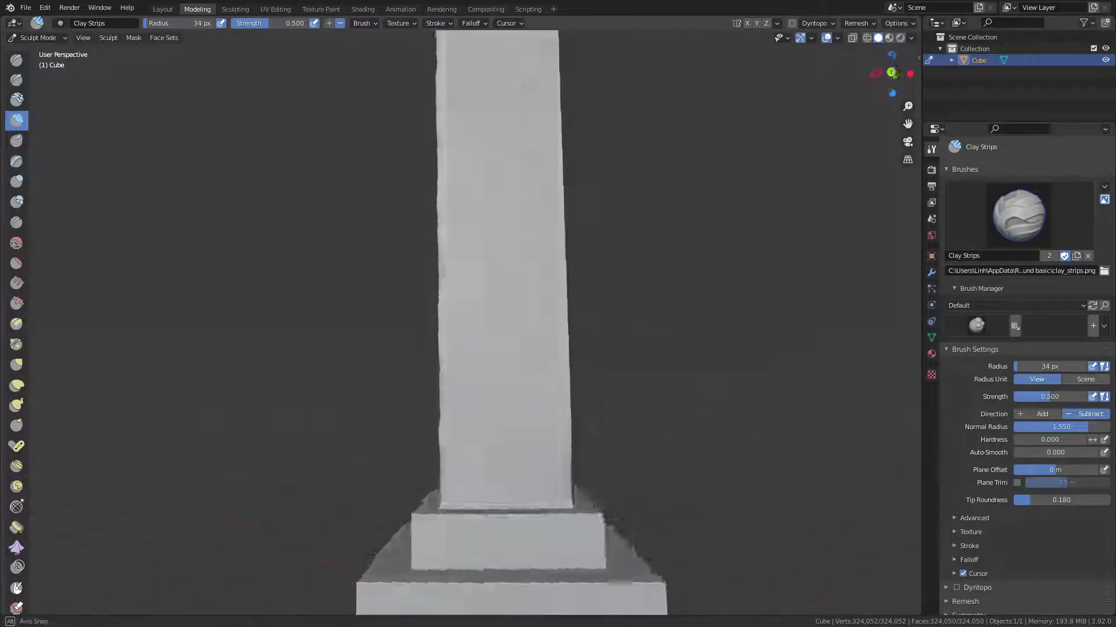
pyautogui.moveTo(543, 388); pyautogui.dragTo(705, 118)
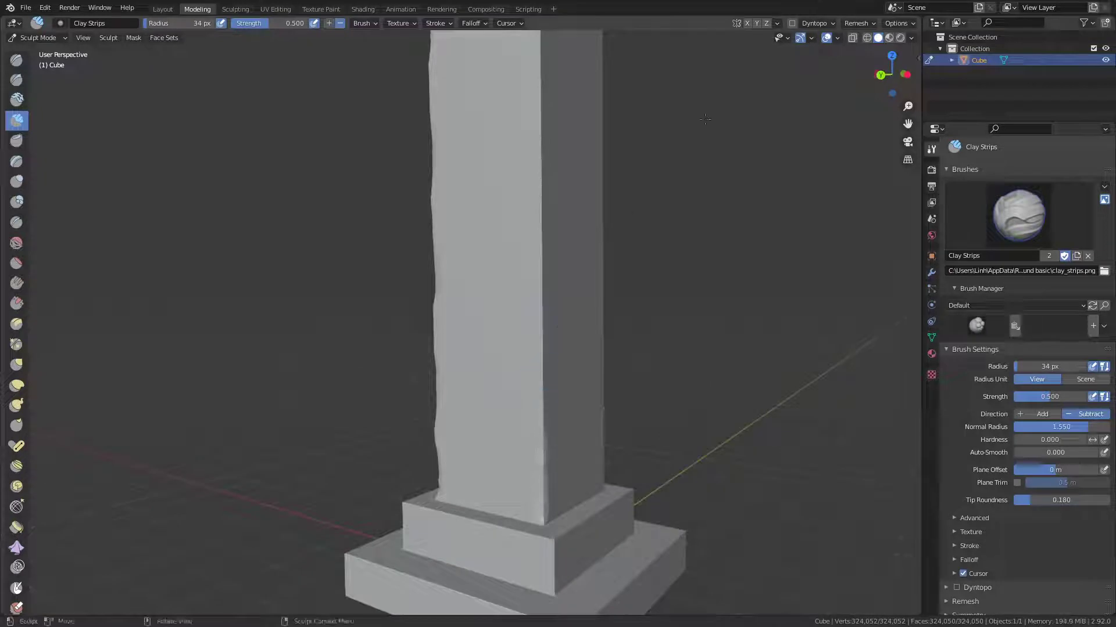
# Switch viewport lighting to MatCap, trying a dark one before settling on plain light grey.
pyautogui.click(910, 38)
pyautogui.click(902, 96)
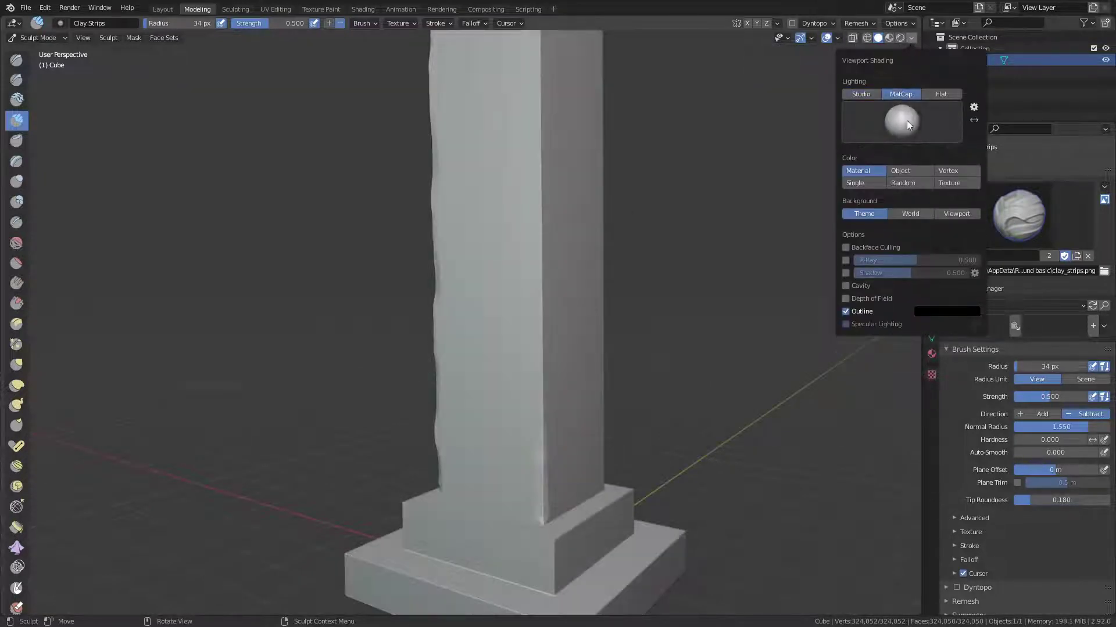
pyautogui.click(906, 120)
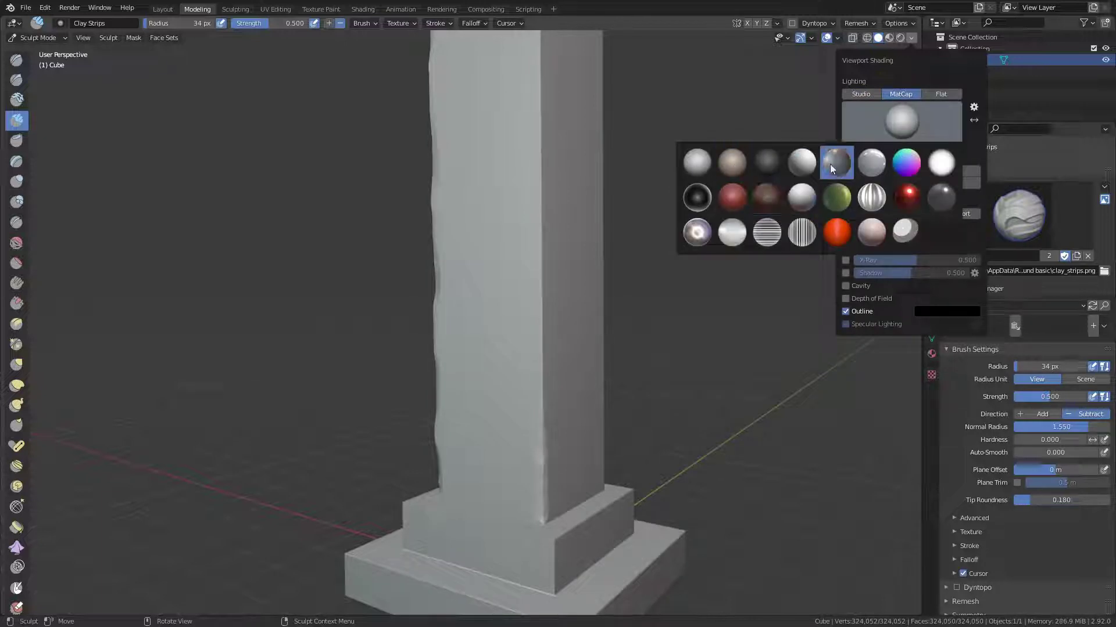
pyautogui.click(938, 199)
pyautogui.click(917, 138)
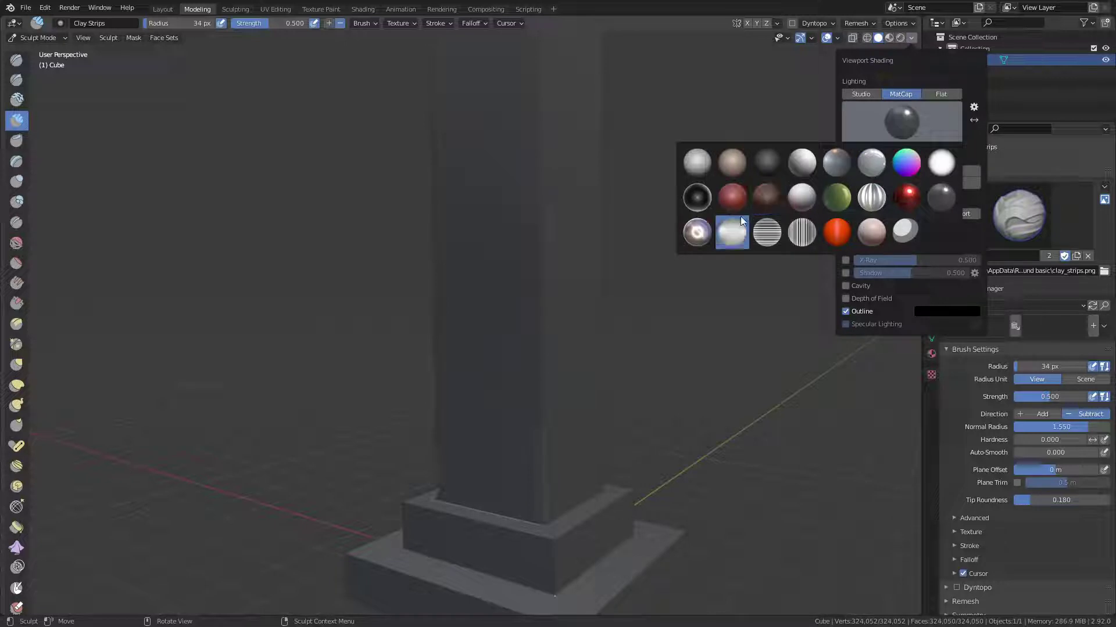
pyautogui.click(698, 233)
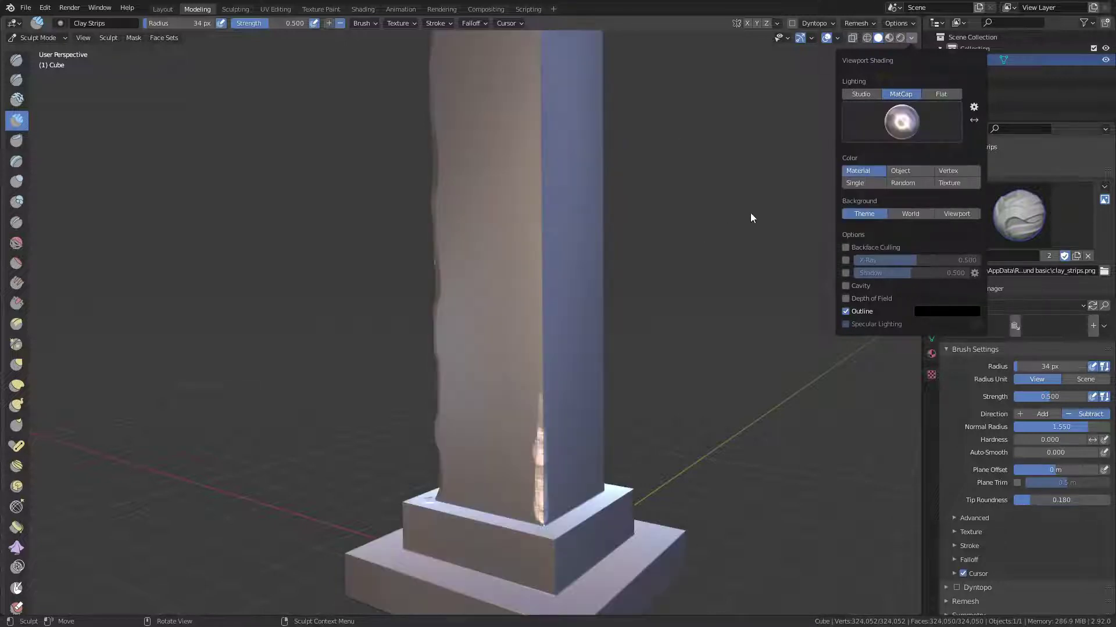
pyautogui.click(899, 134)
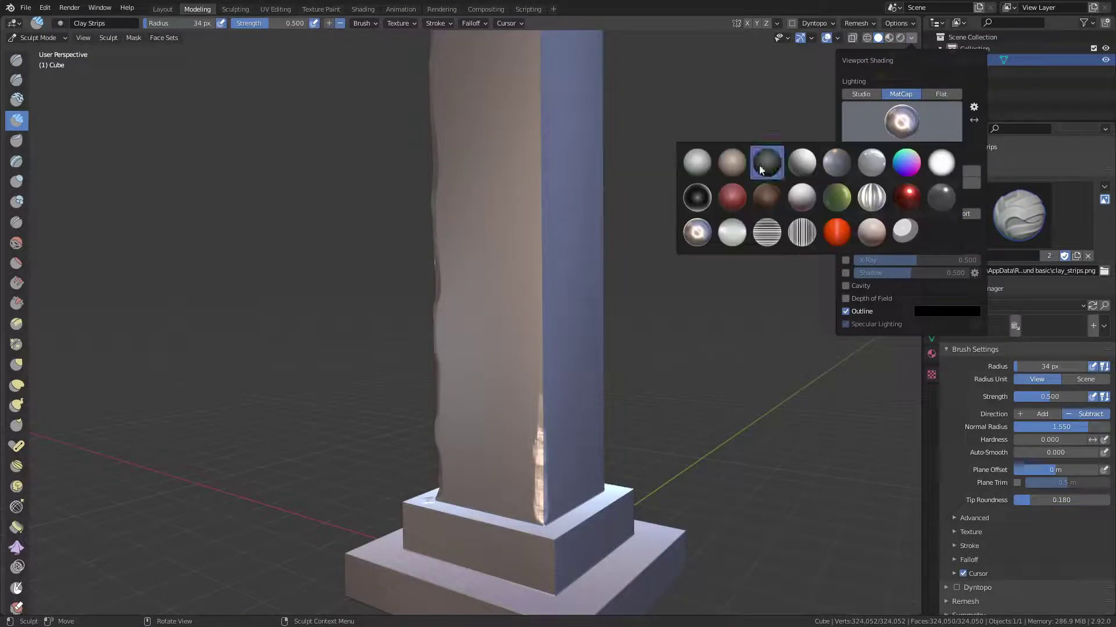
pyautogui.click(702, 162)
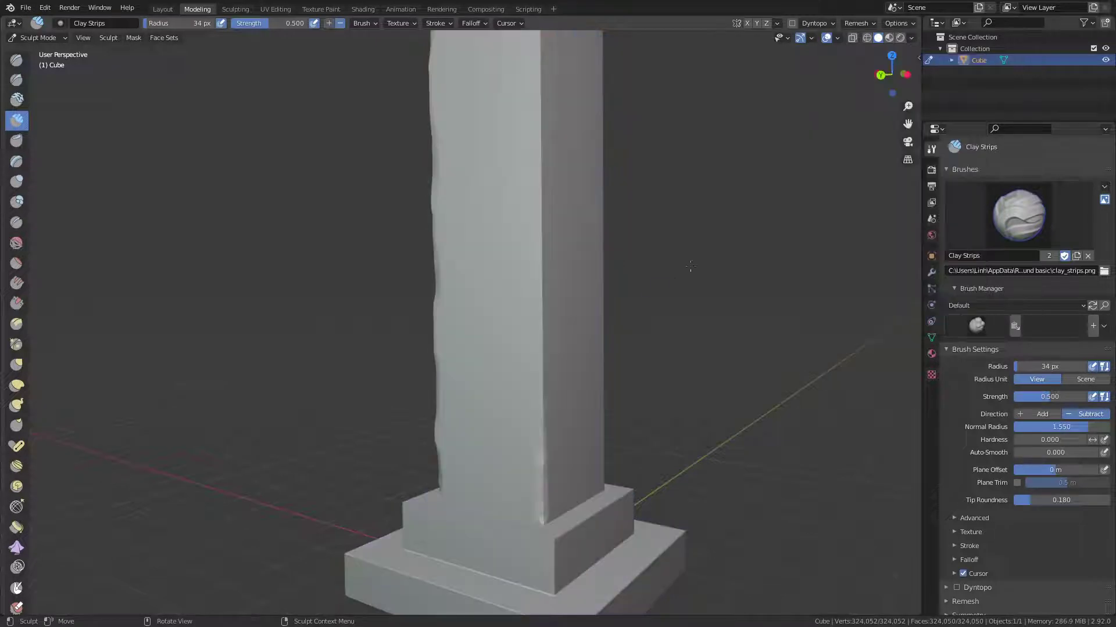
pyautogui.moveTo(837, 116); pyautogui.dragTo(866, 90, button='middle')
# Carve wear up and down the column's vertical edge.
pyautogui.click(911, 38)
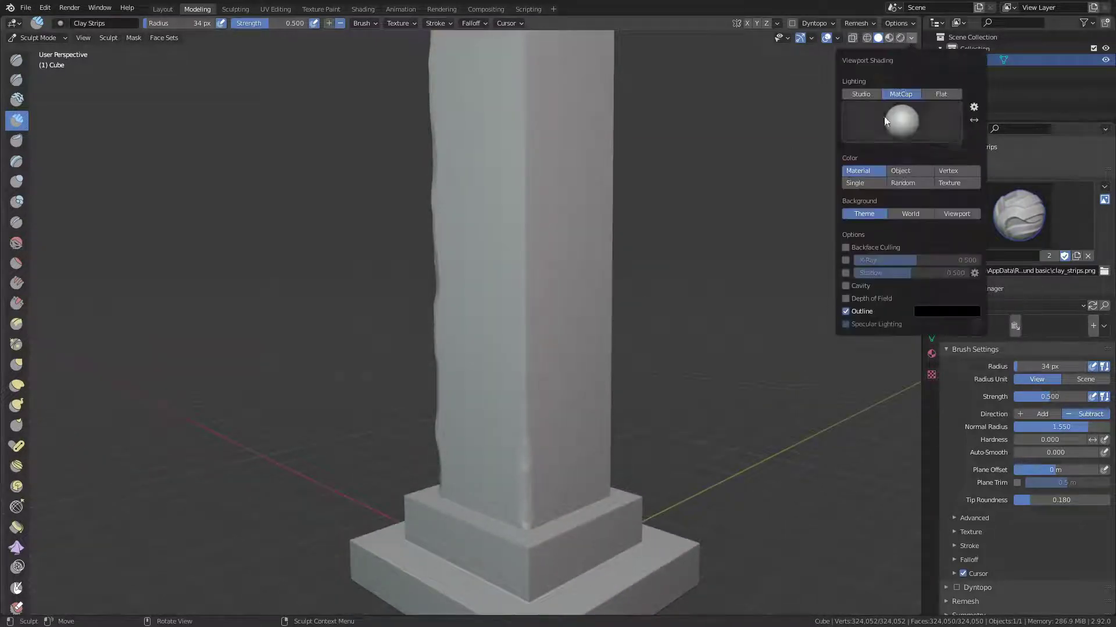
pyautogui.moveTo(756, 278)
pyautogui.mouseDown(button='middle')
pyautogui.moveTo(558, 294)
pyautogui.moveTo(578, 294)
pyautogui.mouseUp(button='middle')
pyautogui.moveTo(498, 399); pyautogui.dragTo(496, 161)
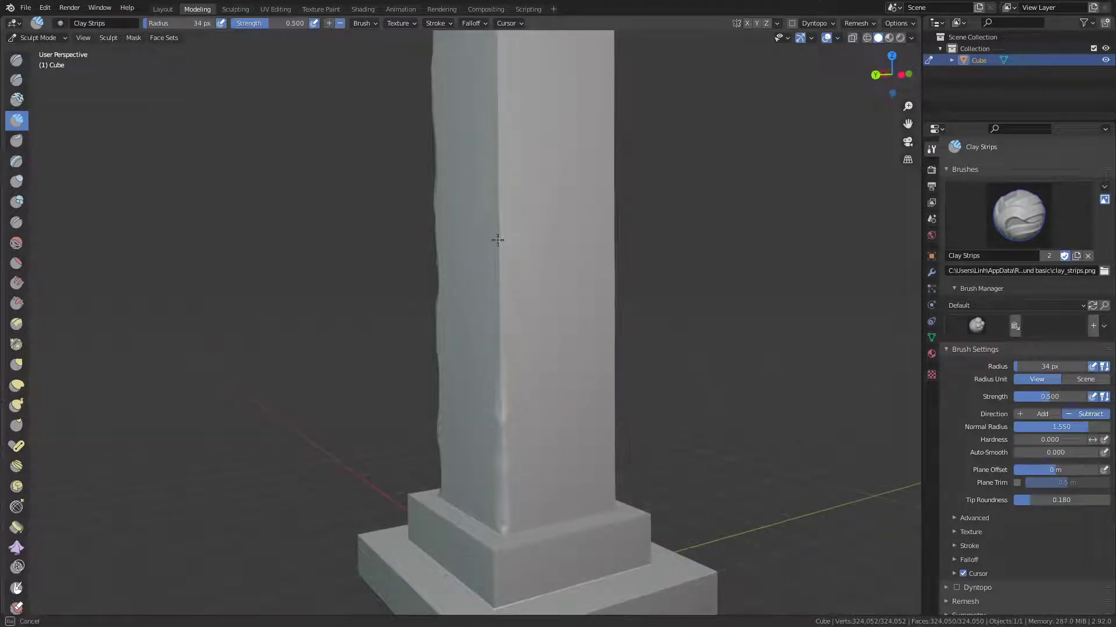
pyautogui.moveTo(497, 240)
pyautogui.mouseDown()
pyautogui.moveTo(498, 343)
pyautogui.moveTo(500, 323)
pyautogui.mouseUp()
pyautogui.scroll(-3, 501, 324)
pyautogui.moveTo(511, 296)
pyautogui.mouseDown(button='middle')
pyautogui.moveTo(531, 276)
pyautogui.moveTo(505, 162)
pyautogui.mouseUp(button='middle')
pyautogui.moveTo(491, 97); pyautogui.dragTo(488, 217)
pyautogui.moveTo(489, 292); pyautogui.dragTo(487, 244)
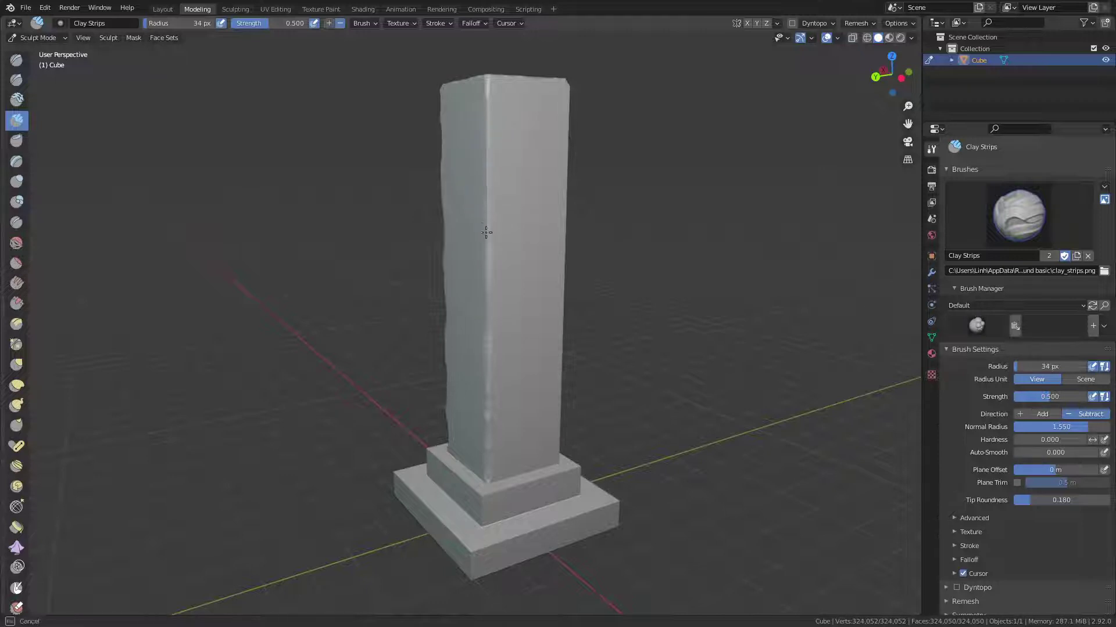
# Wear down the column's left edge and chip its top.
pyautogui.moveTo(481, 227)
pyautogui.mouseDown(button='middle')
pyautogui.moveTo(468, 217)
pyautogui.moveTo(477, 244)
pyautogui.mouseUp(button='middle')
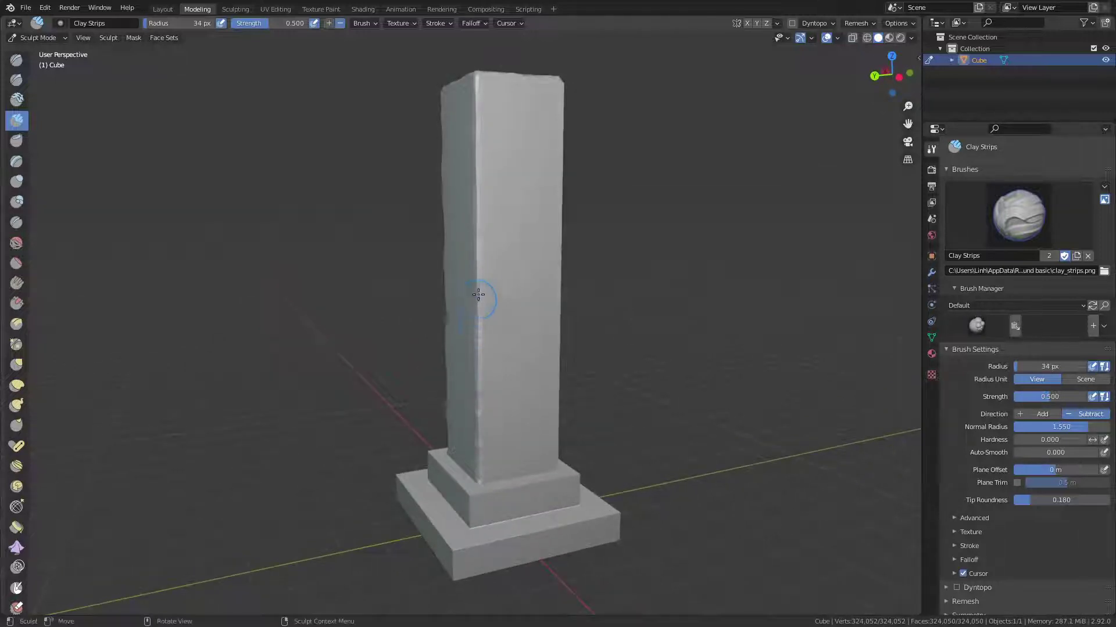
pyautogui.moveTo(476, 322)
pyautogui.mouseDown(button='middle')
pyautogui.moveTo(563, 229)
pyautogui.moveTo(480, 250)
pyautogui.mouseUp(button='middle')
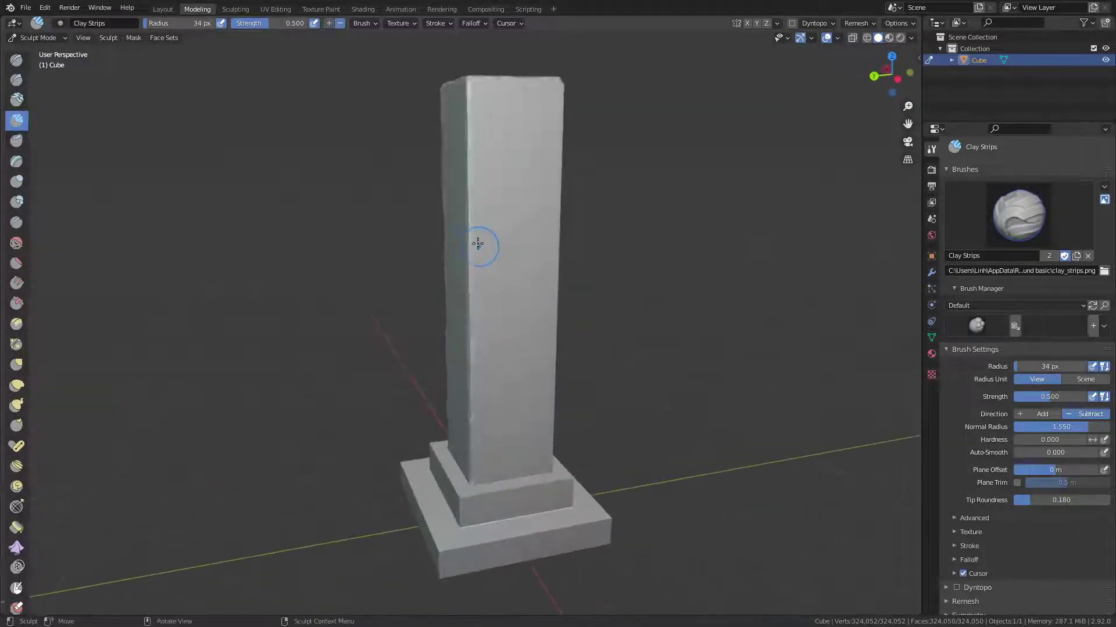
pyautogui.moveTo(480, 249); pyautogui.dragTo(467, 226)
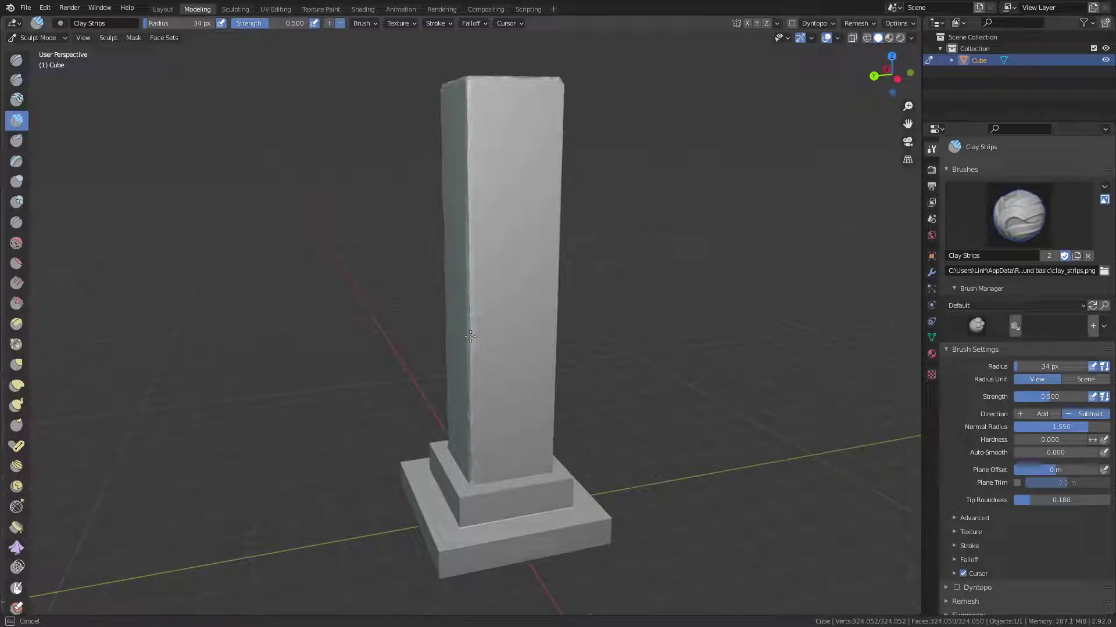
pyautogui.moveTo(472, 179); pyautogui.dragTo(469, 210)
pyautogui.moveTo(467, 75)
pyautogui.mouseDown(button='middle')
pyautogui.moveTo(453, 141)
pyautogui.moveTo(438, 122)
pyautogui.mouseUp(button='middle')
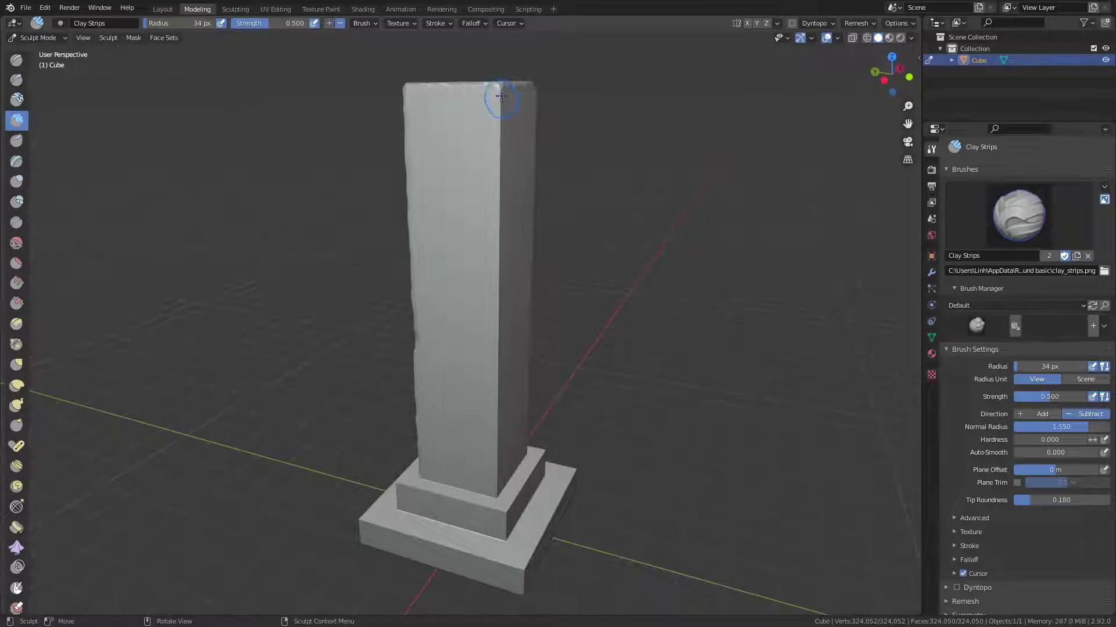
pyautogui.moveTo(500, 96); pyautogui.dragTo(472, 99, button='middle')
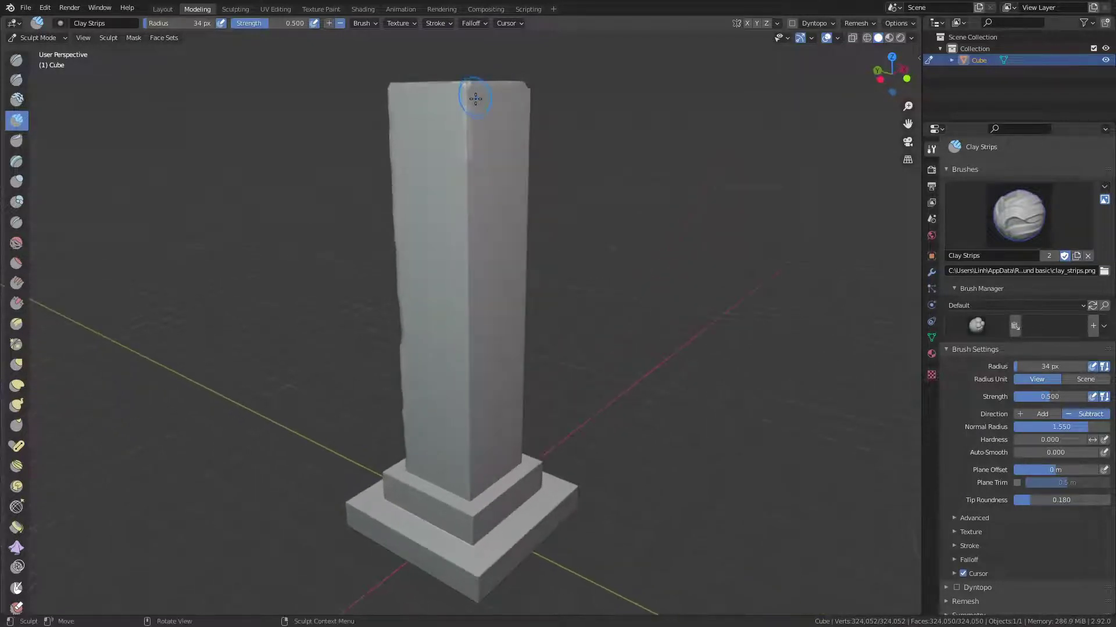
pyautogui.moveTo(472, 98); pyautogui.dragTo(466, 97)
pyautogui.moveTo(471, 263); pyautogui.dragTo(470, 263)
# Chip the lower left edge of the pillar shaft.
pyautogui.moveTo(471, 263); pyautogui.dragTo(459, 221, button='middle')
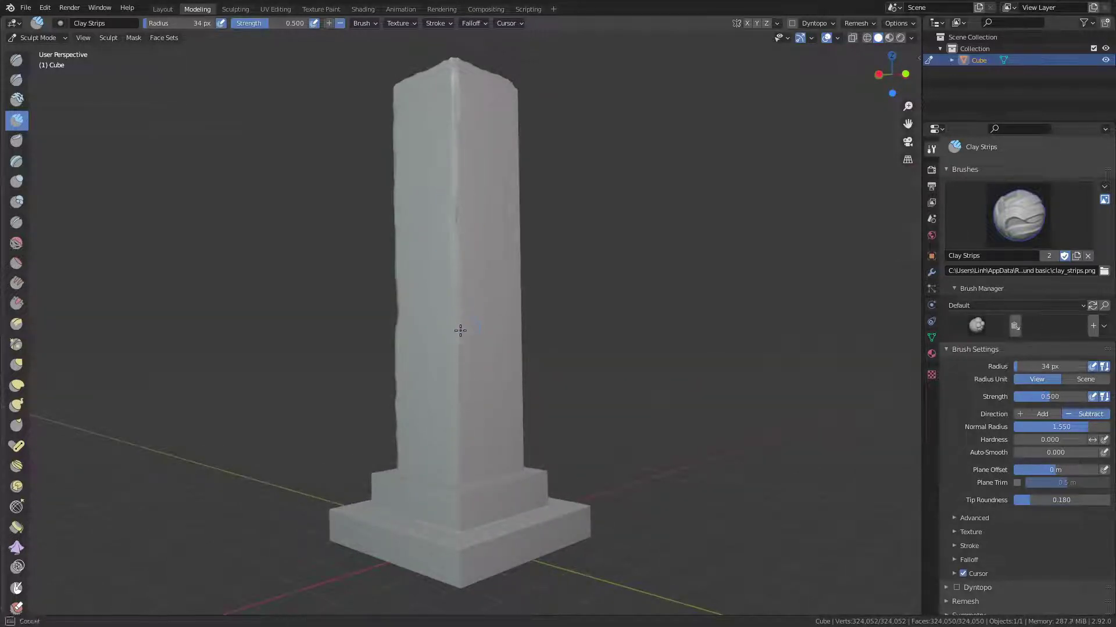
pyautogui.moveTo(460, 330); pyautogui.dragTo(457, 328)
pyautogui.moveTo(456, 328); pyautogui.dragTo(451, 318, button='middle')
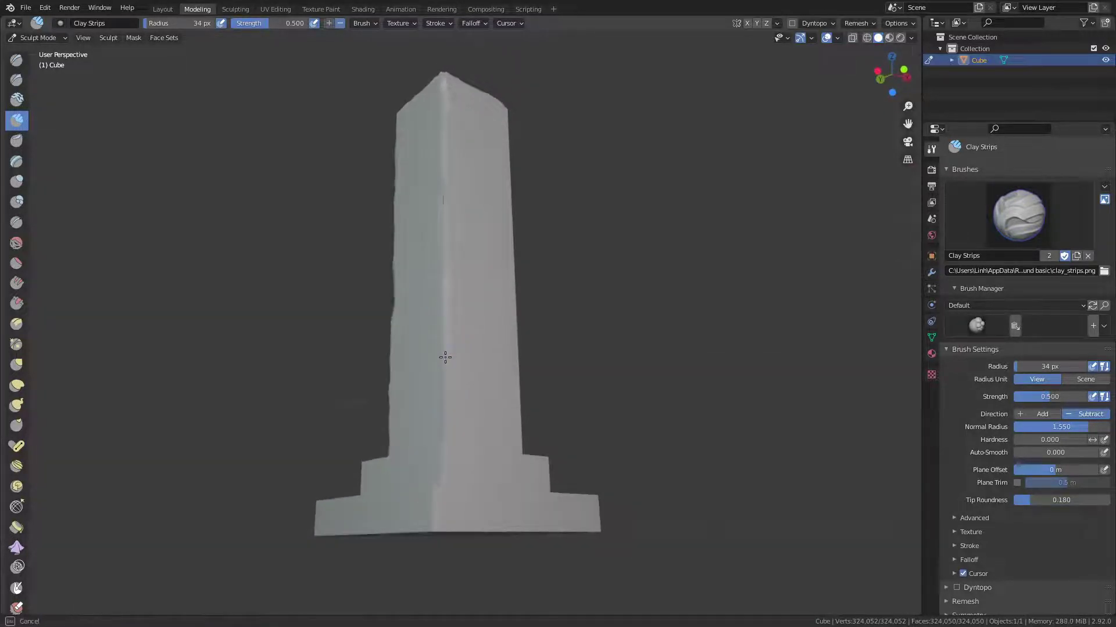
pyautogui.moveTo(450, 403); pyautogui.dragTo(430, 450, button='middle')
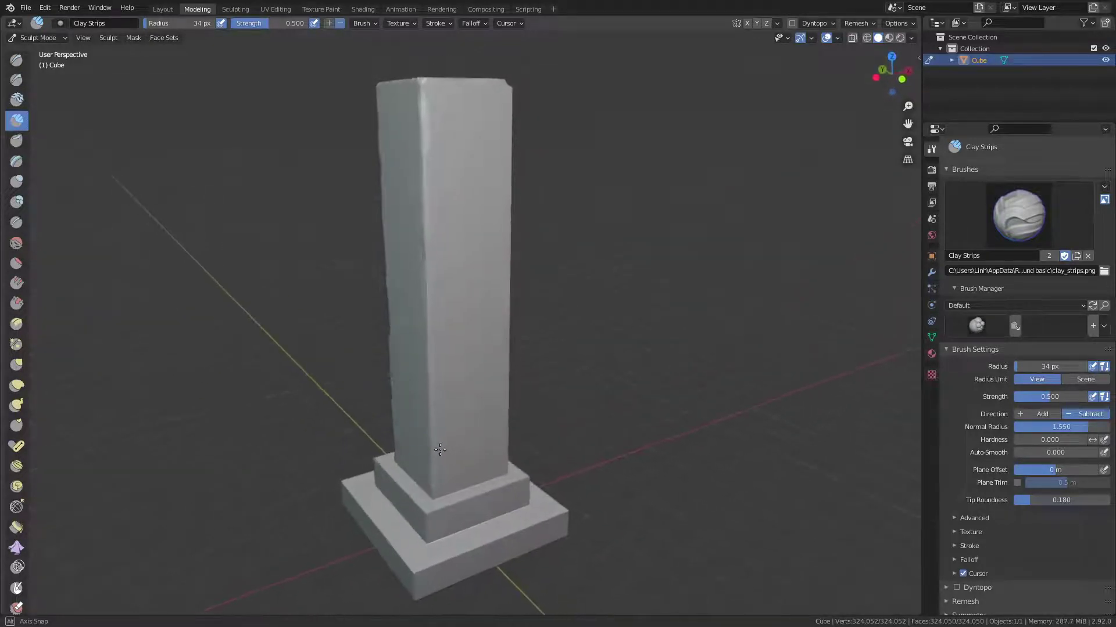
pyautogui.moveTo(430, 450)
pyautogui.mouseDown()
pyautogui.moveTo(425, 365)
pyautogui.moveTo(429, 455)
pyautogui.moveTo(431, 392)
pyautogui.mouseUp()
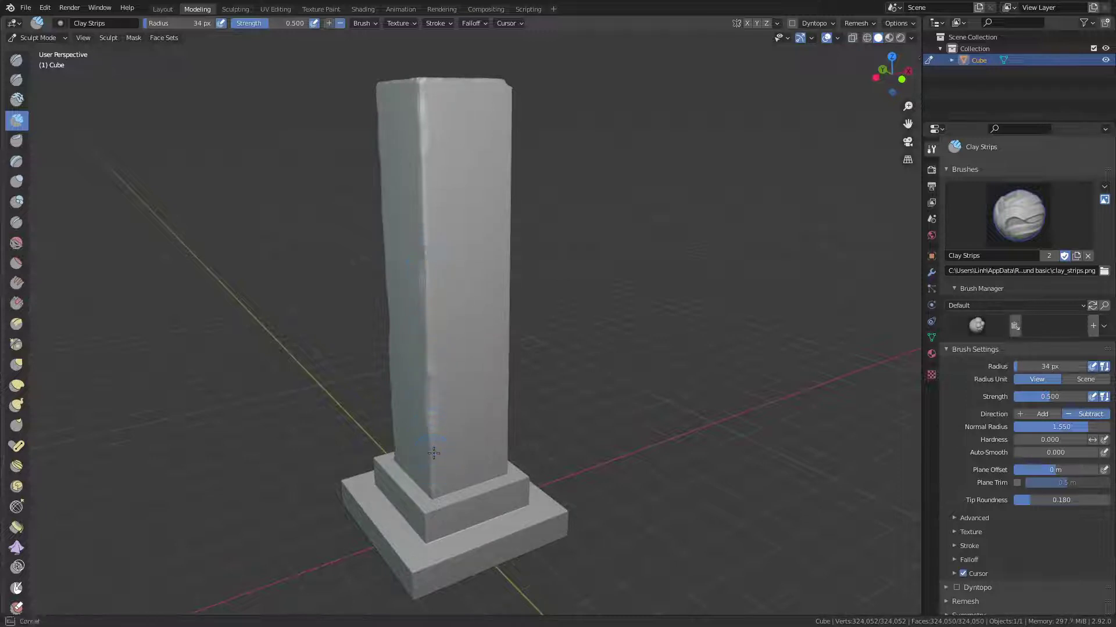
# Chip and wear the shaft's front edge, carrying the strokes up the edge.
pyautogui.moveTo(434, 453); pyautogui.dragTo(437, 344, button='middle')
pyautogui.moveTo(449, 378); pyautogui.dragTo(448, 407)
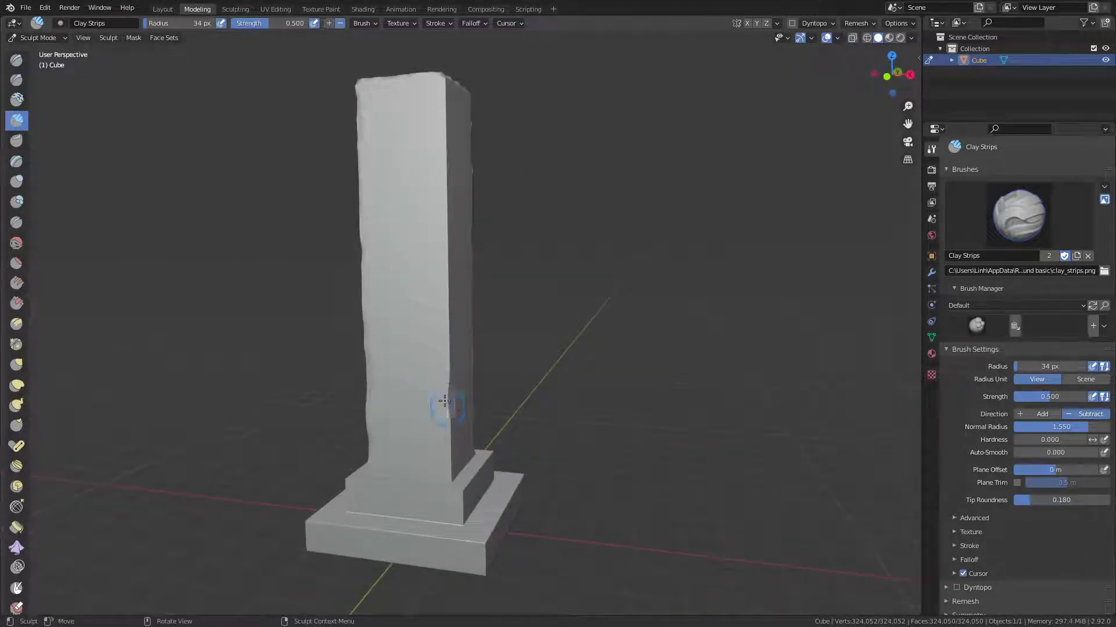
pyautogui.moveTo(448, 407); pyautogui.dragTo(442, 422, button='middle')
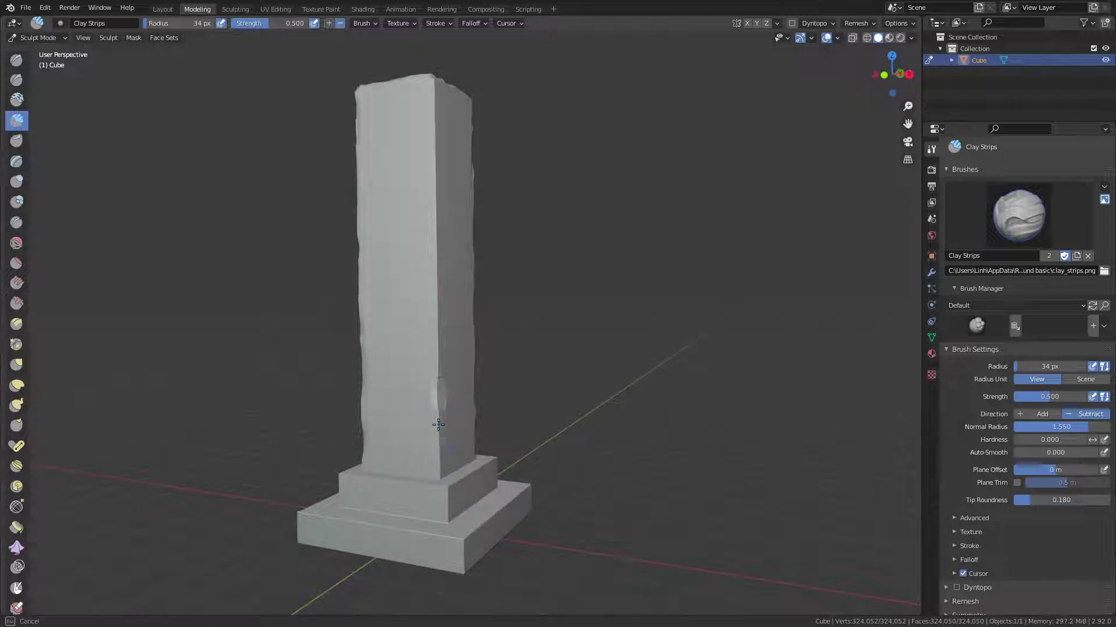
pyautogui.moveTo(437, 167); pyautogui.dragTo(436, 165)
pyautogui.moveTo(436, 336); pyautogui.dragTo(430, 351)
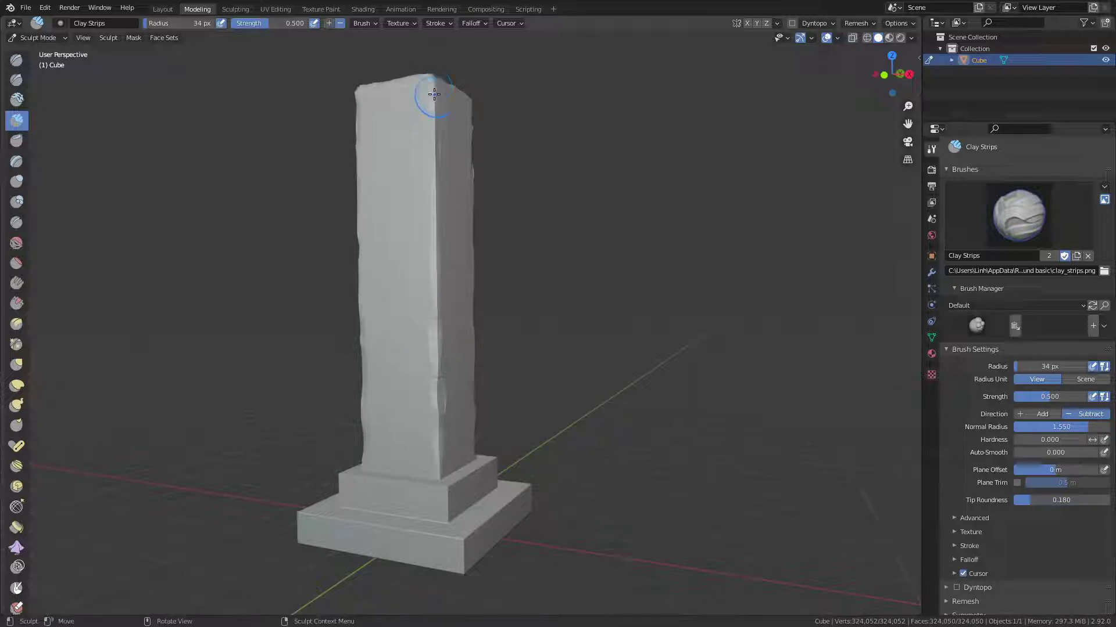
pyautogui.moveTo(424, 262)
pyautogui.mouseDown(button='middle')
pyautogui.moveTo(523, 377)
pyautogui.moveTo(526, 297)
pyautogui.moveTo(483, 358)
pyautogui.moveTo(468, 354)
pyautogui.mouseUp(button='middle')
pyautogui.scroll(3, 468, 369)
pyautogui.scroll(2, 534, 349)
pyautogui.scroll(3, 528, 289)
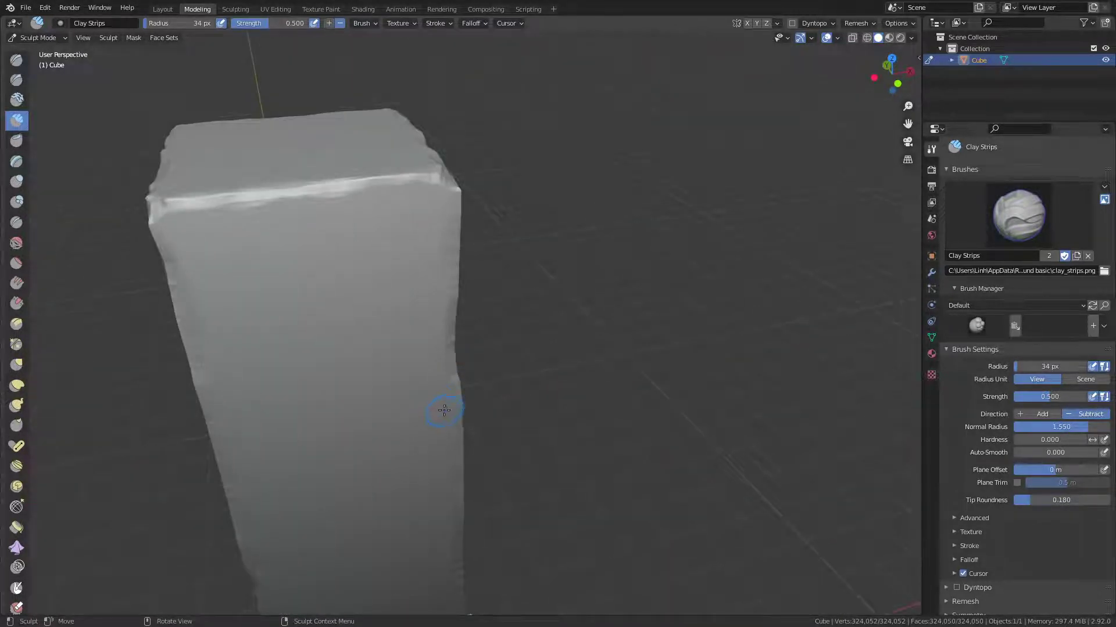
# Bring the stepped base into view and wear the upper step's top edge with Clay Strips.
pyautogui.keyDown('shift'); pyautogui.moveTo(443, 410); pyautogui.dragTo(480, 199, button='middle'); pyautogui.keyUp('shift')
pyautogui.keyDown('shift'); pyautogui.moveTo(468, 411); pyautogui.dragTo(406, 105, button='middle'); pyautogui.keyUp('shift')
pyautogui.keyDown('shift'); pyautogui.moveTo(405, 430); pyautogui.dragTo(340, 431, button='middle'); pyautogui.keyUp('shift')
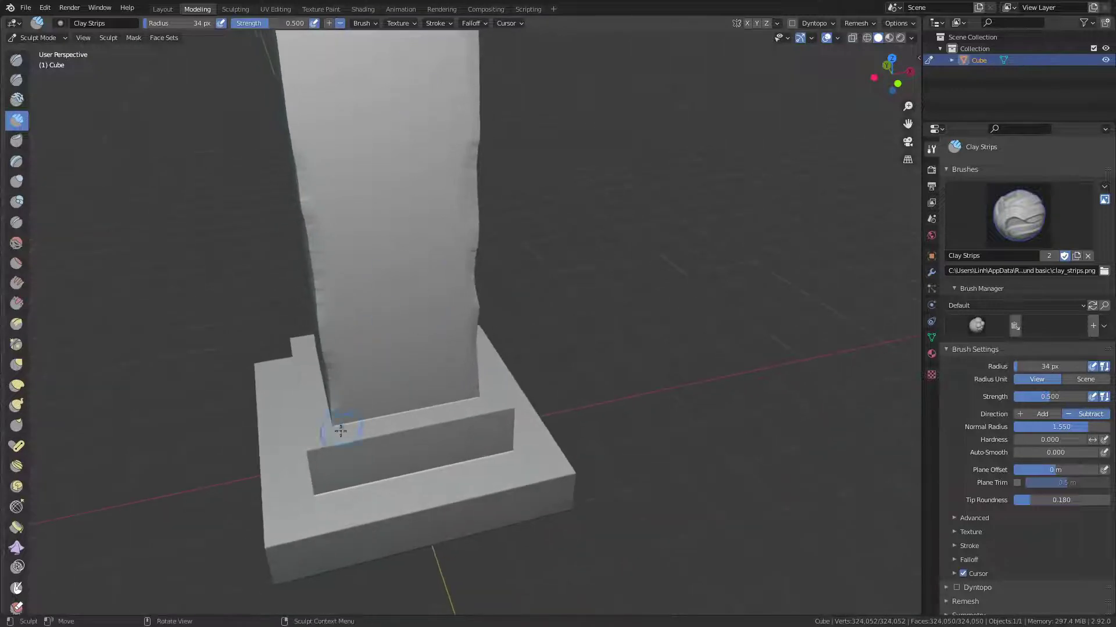
pyautogui.scroll(3, 360, 445)
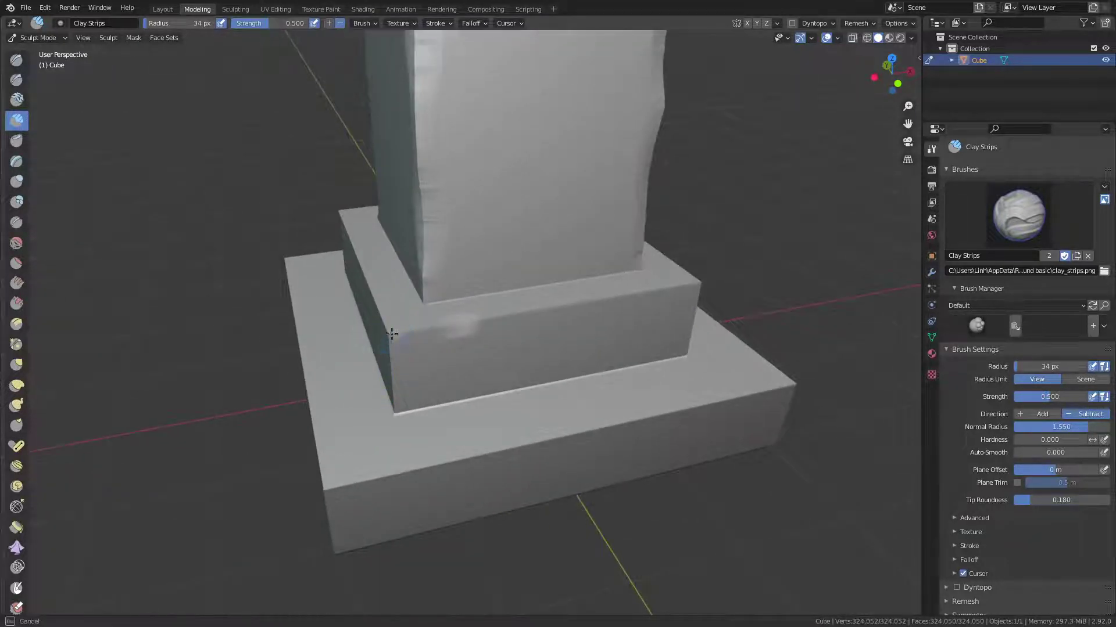
pyautogui.moveTo(393, 333)
pyautogui.mouseDown(button='middle')
pyautogui.moveTo(410, 336)
pyautogui.moveTo(361, 336)
pyautogui.mouseUp(button='middle')
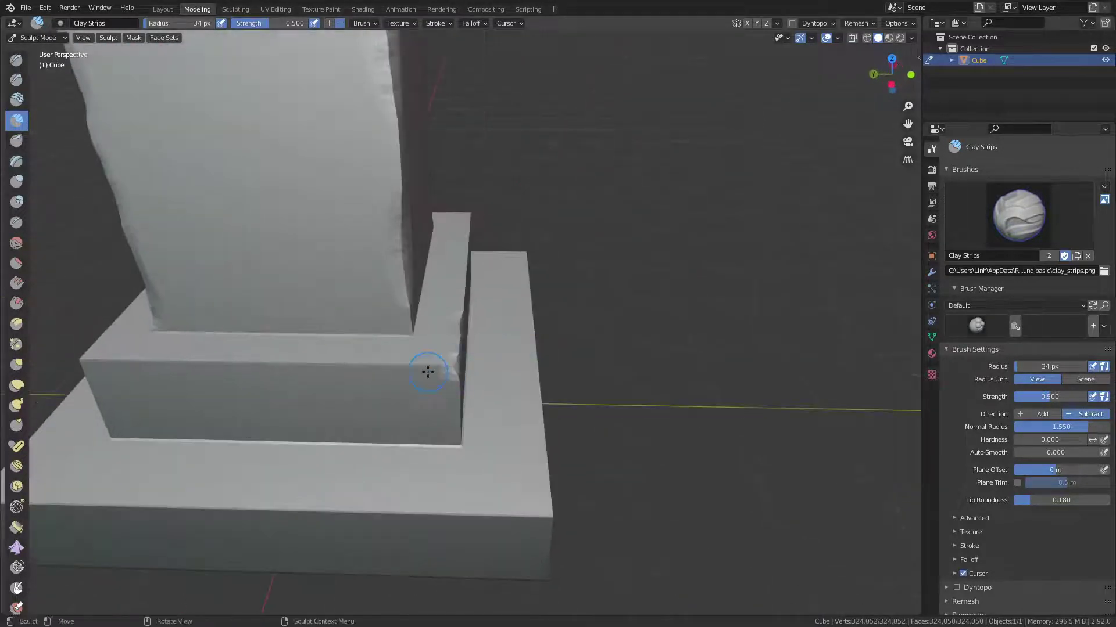
pyautogui.moveTo(428, 372); pyautogui.dragTo(480, 363, button='middle')
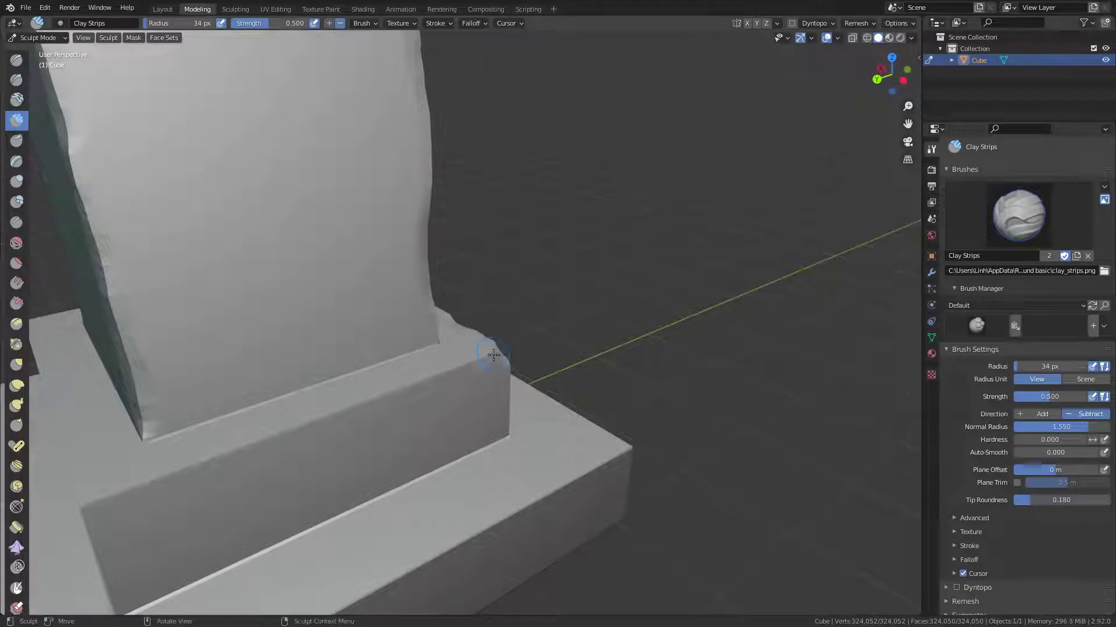
pyautogui.moveTo(401, 389); pyautogui.dragTo(479, 361)
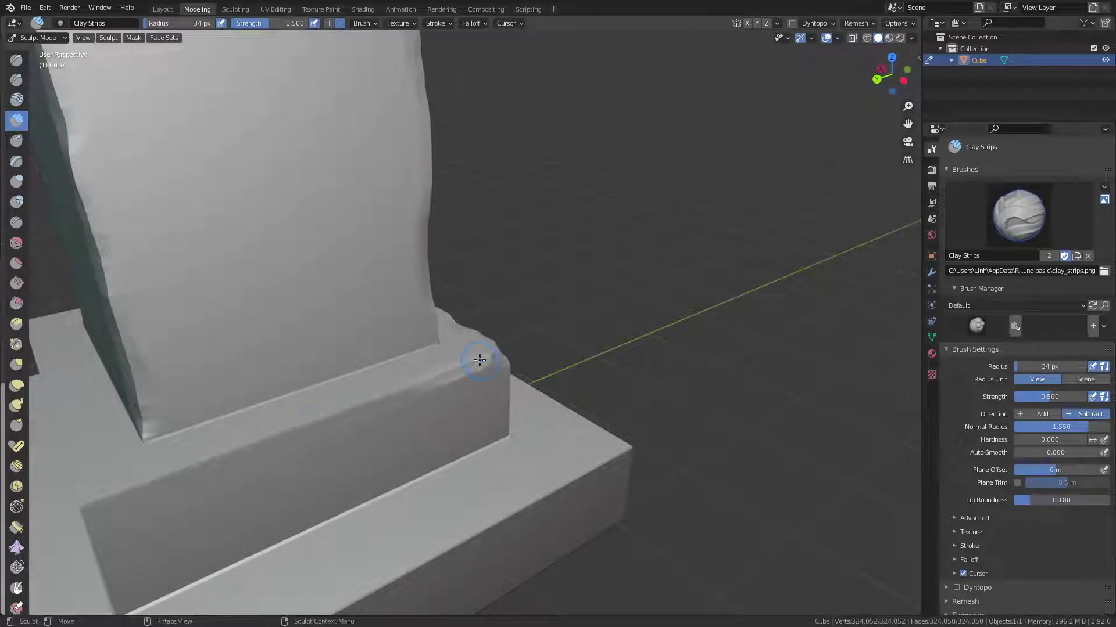
pyautogui.moveTo(468, 372); pyautogui.dragTo(416, 363, button='middle')
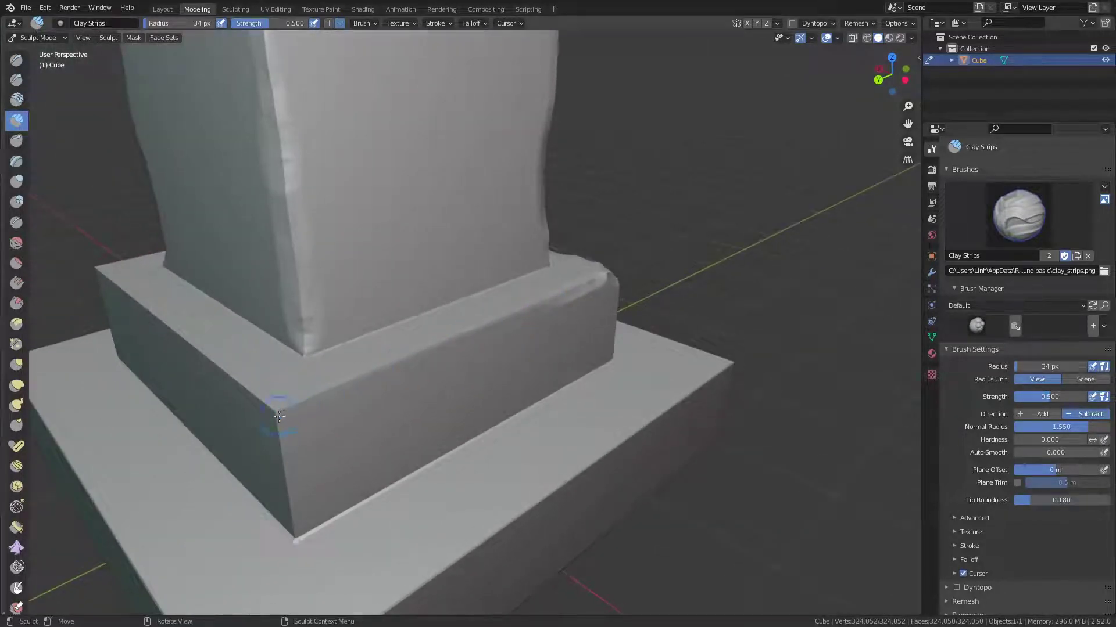
# Chip the upper step's corner and wear a strip along the edge beside it.
pyautogui.moveTo(306, 398); pyautogui.dragTo(535, 293)
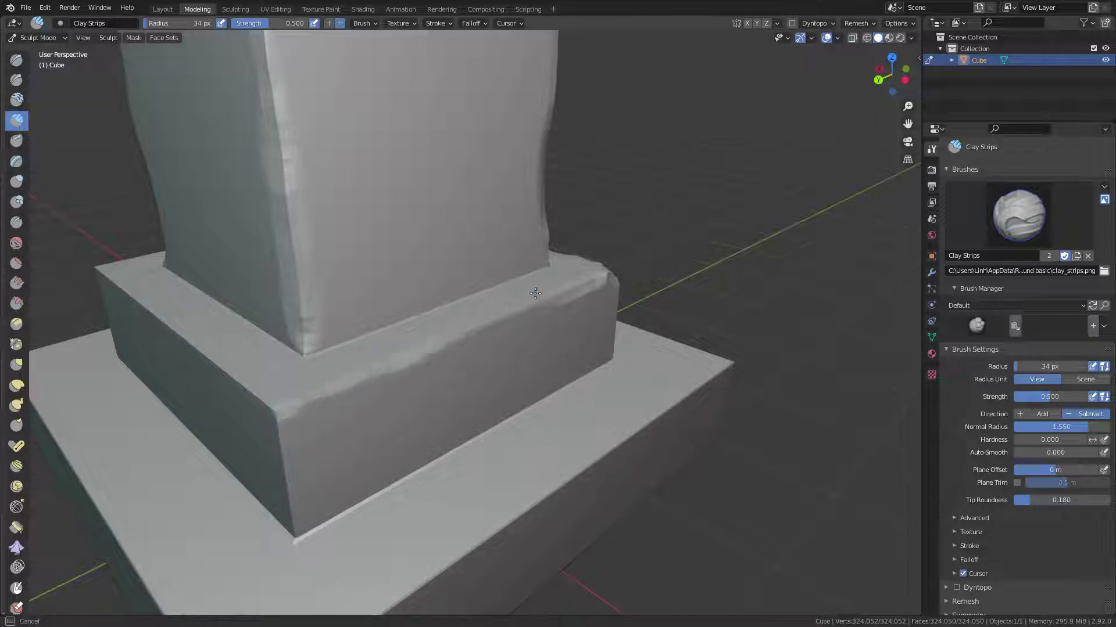
pyautogui.moveTo(278, 413); pyautogui.dragTo(272, 416)
pyautogui.moveTo(277, 439)
pyautogui.mouseDown(button='middle')
pyautogui.moveTo(318, 416)
pyautogui.moveTo(356, 420)
pyautogui.mouseUp(button='middle')
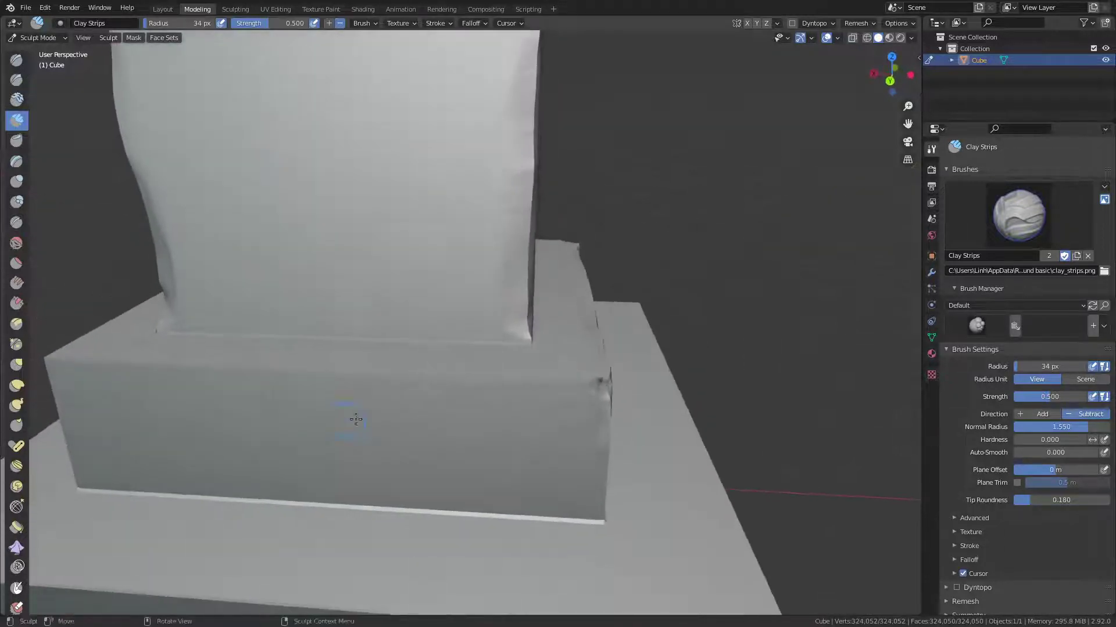
pyautogui.moveTo(524, 394)
pyautogui.mouseDown(button='middle')
pyautogui.moveTo(568, 413)
pyautogui.moveTo(722, 405)
pyautogui.mouseUp(button='middle')
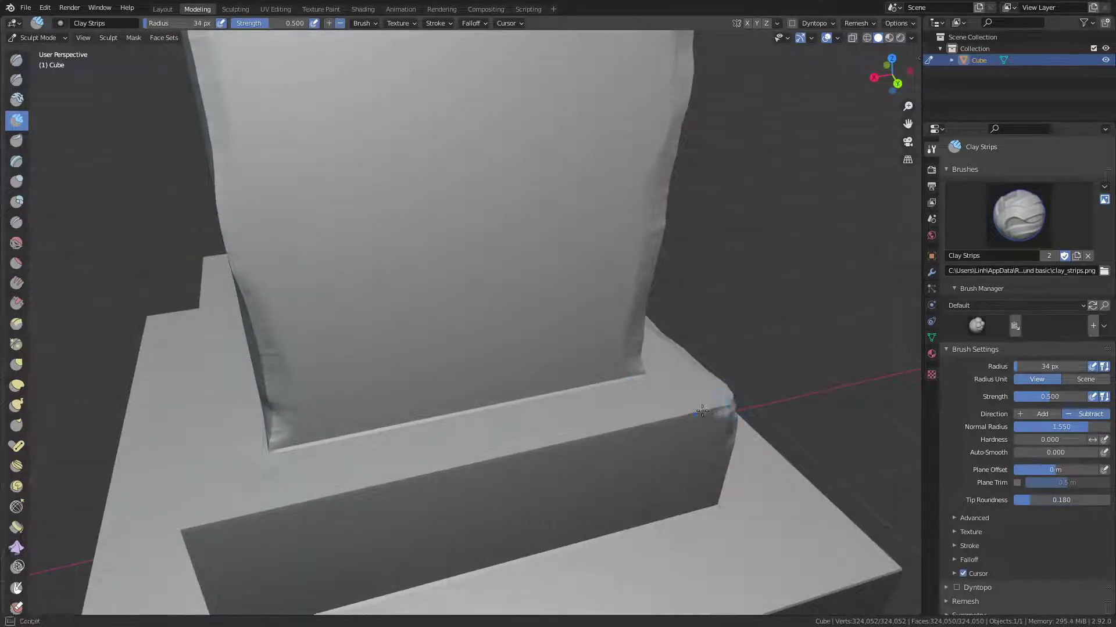
pyautogui.moveTo(690, 415); pyautogui.dragTo(637, 426)
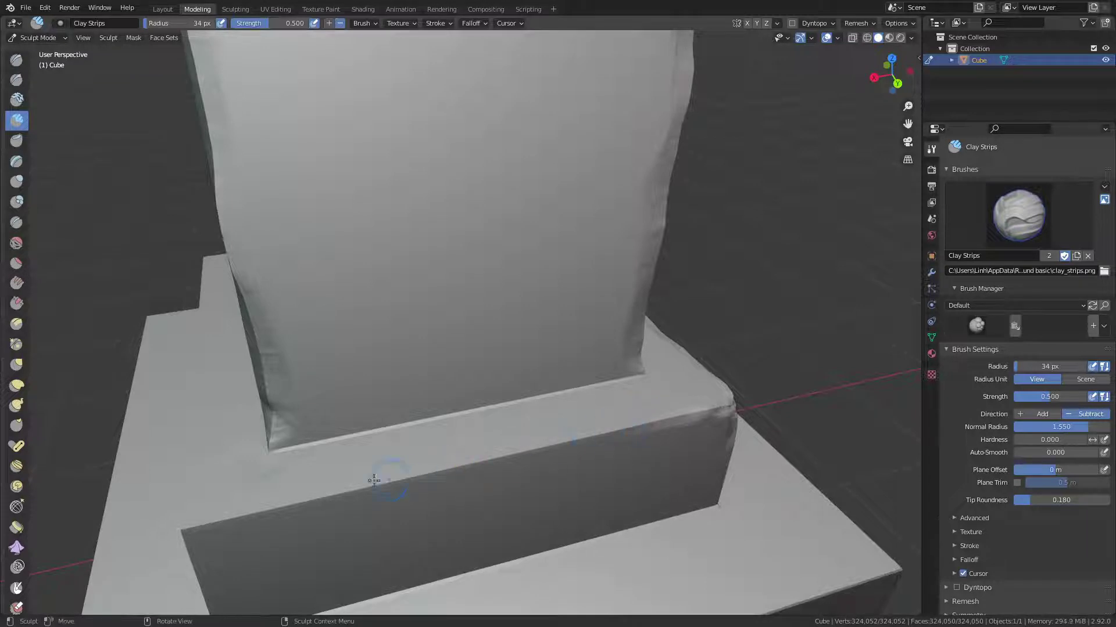
pyautogui.moveTo(328, 495); pyautogui.dragTo(587, 440)
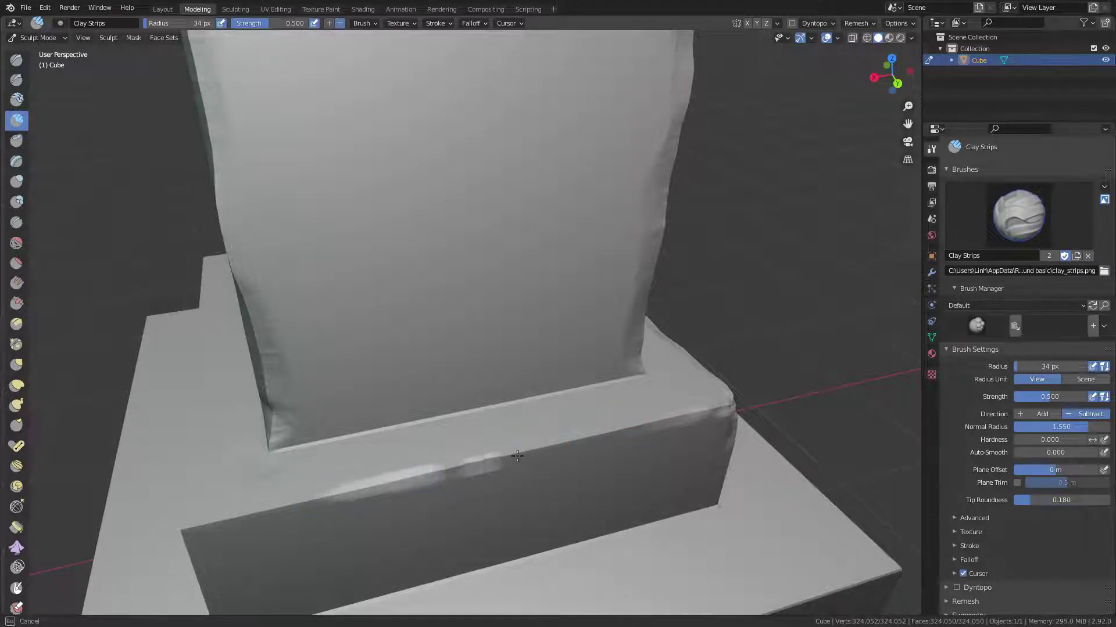
pyautogui.moveTo(431, 474); pyautogui.dragTo(516, 451)
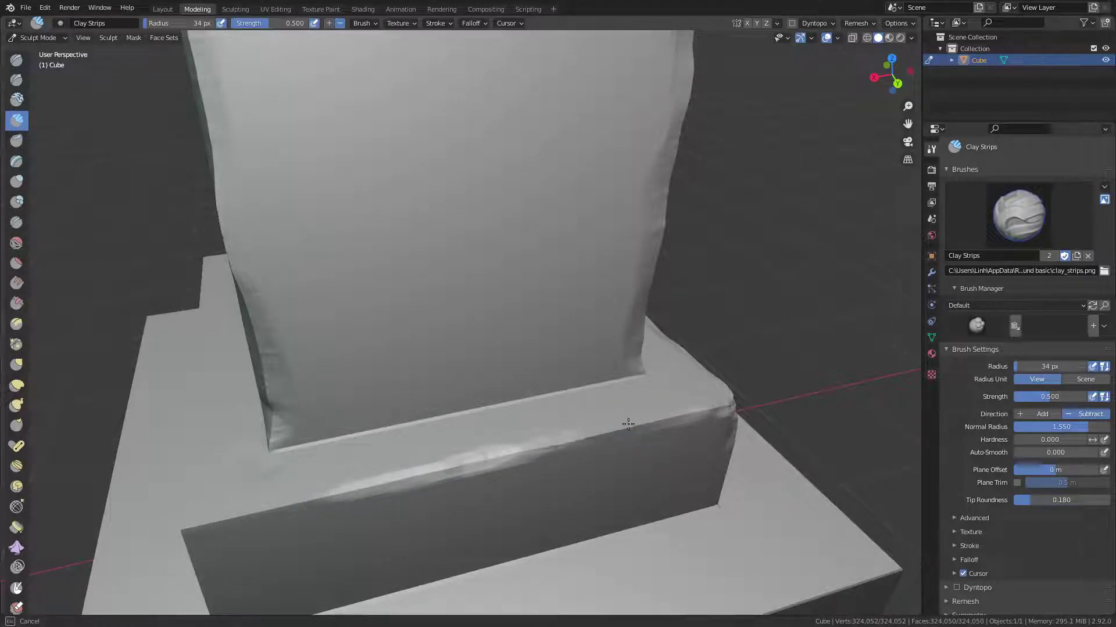
# Wear the front step edge from the left corner and chip down the step corner.
pyautogui.moveTo(588, 411)
pyautogui.mouseDown(button='middle')
pyautogui.moveTo(751, 198)
pyautogui.moveTo(834, 249)
pyautogui.mouseUp(button='middle')
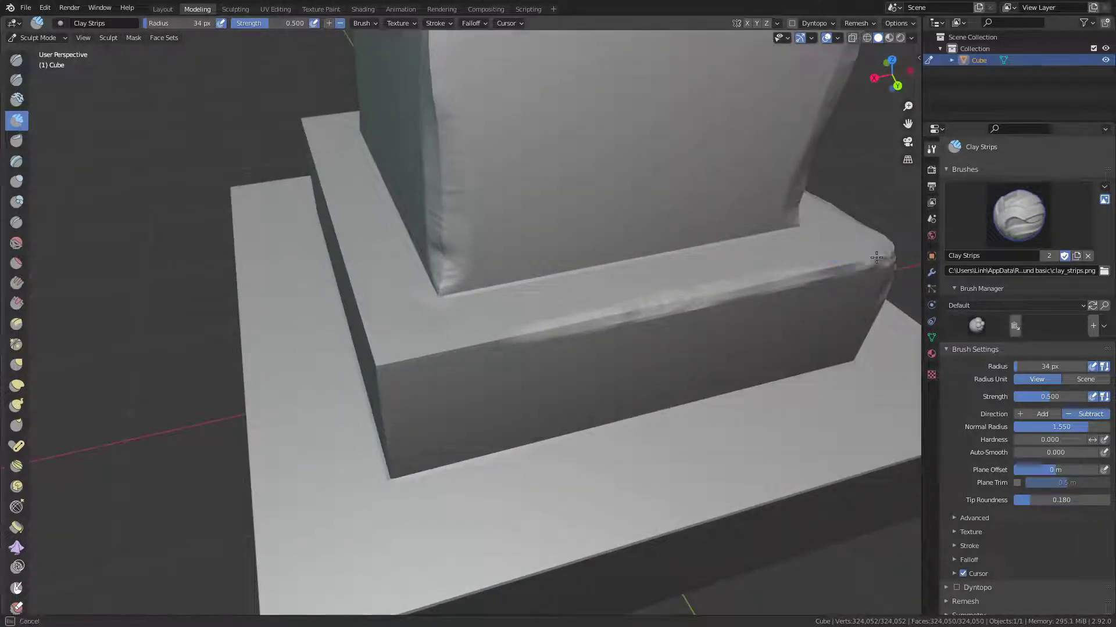
pyautogui.moveTo(388, 361); pyautogui.dragTo(468, 347)
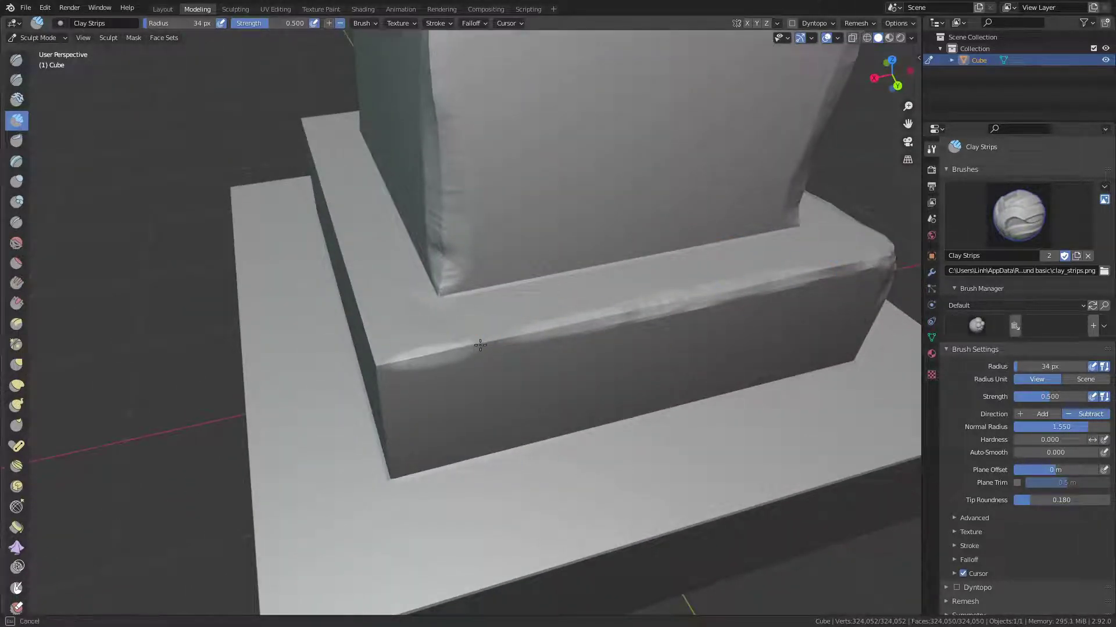
pyautogui.moveTo(532, 334); pyautogui.dragTo(609, 320, button='middle')
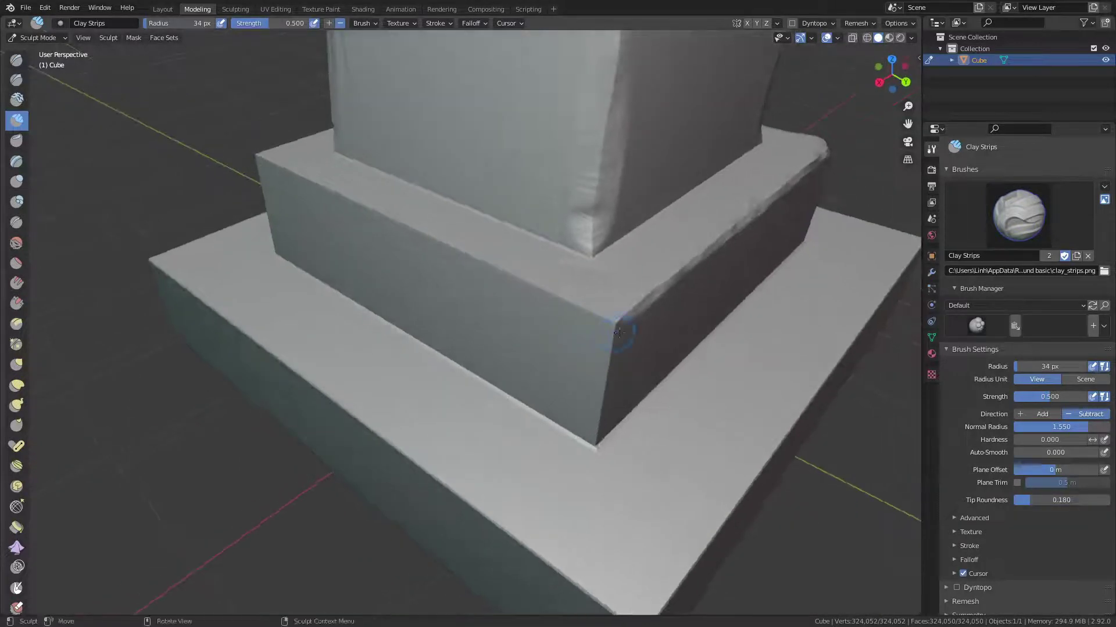
pyautogui.moveTo(609, 320); pyautogui.dragTo(597, 444)
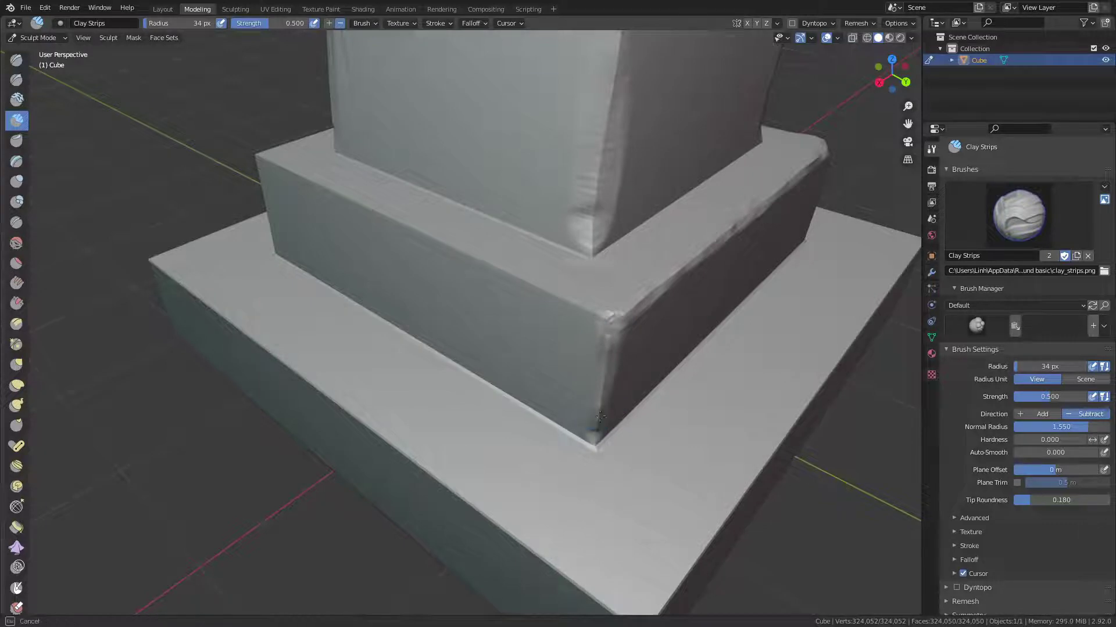
pyautogui.moveTo(597, 445); pyautogui.dragTo(690, 356, button='middle')
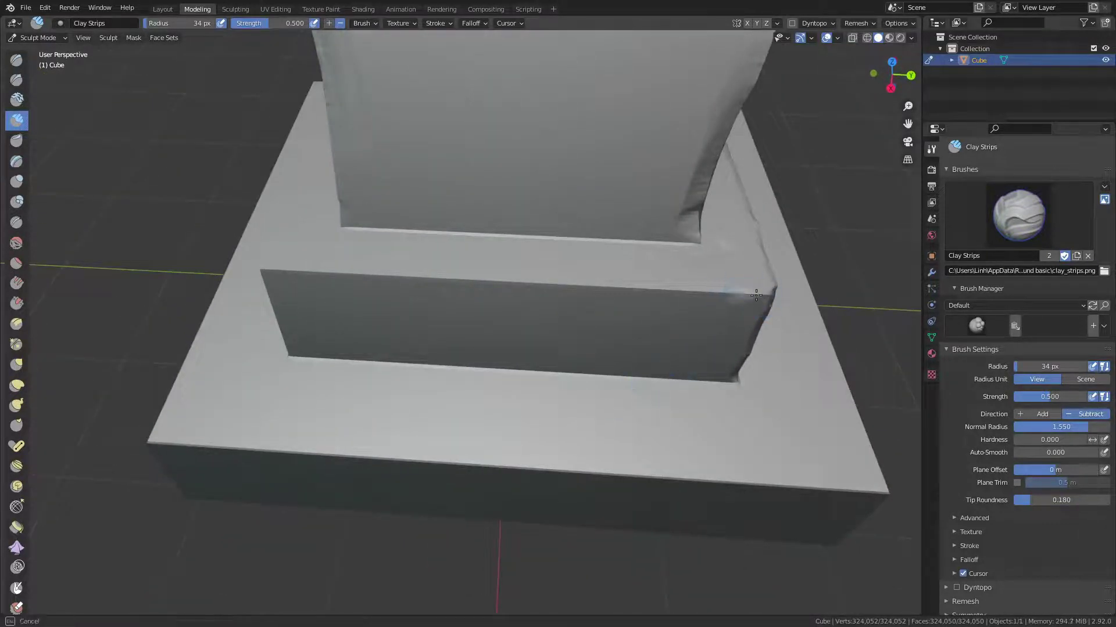
pyautogui.moveTo(525, 277); pyautogui.dragTo(498, 286, button='middle')
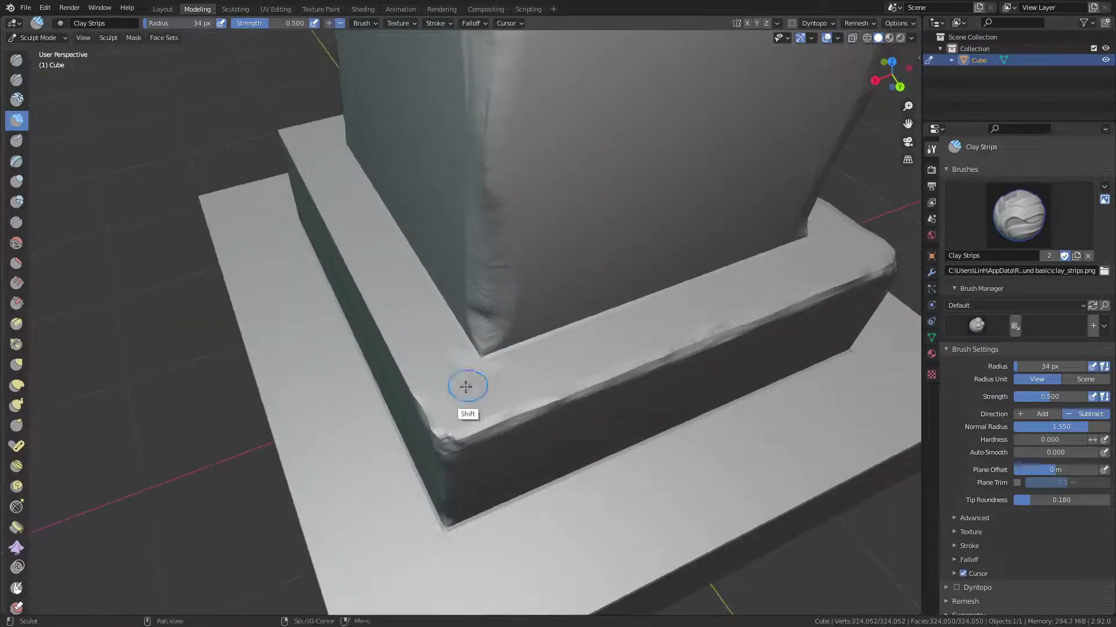
# Smooth the worn corner, chip the inner corner, and extend wear rightward along the edge.
pyautogui.moveTo(464, 386)
pyautogui.keyDown('shift'); pyautogui.mouseDown()
pyautogui.moveTo(449, 363)
pyautogui.moveTo(463, 357)
pyautogui.mouseUp(); pyautogui.keyUp('shift')
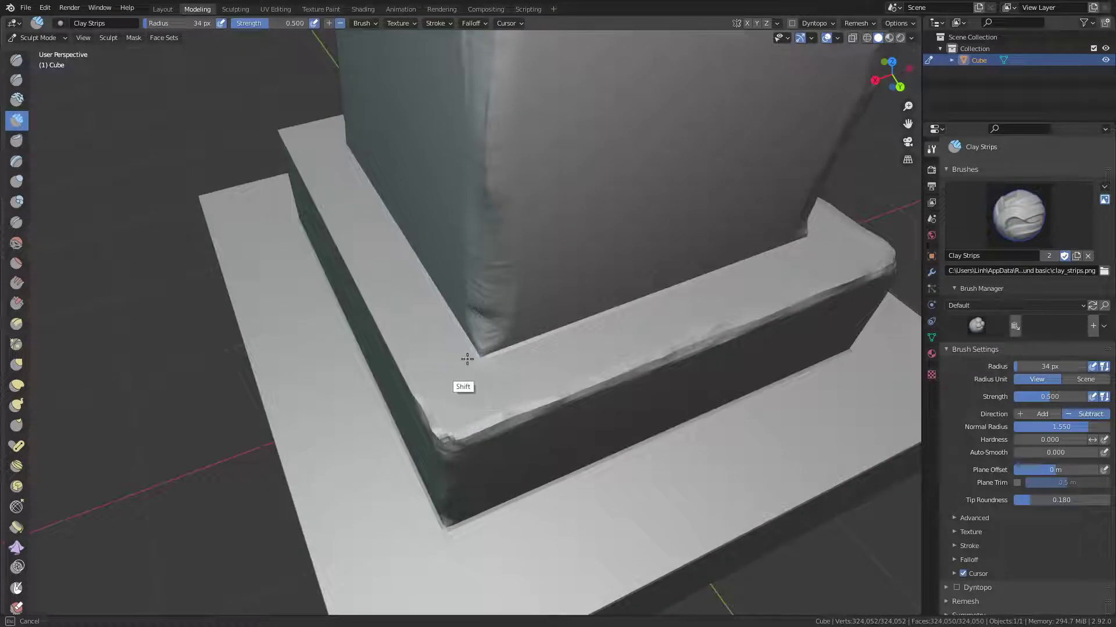
pyautogui.moveTo(463, 356); pyautogui.dragTo(439, 333, button='middle')
pyautogui.keyDown('shift'); pyautogui.moveTo(439, 333); pyautogui.dragTo(415, 331); pyautogui.keyUp('shift')
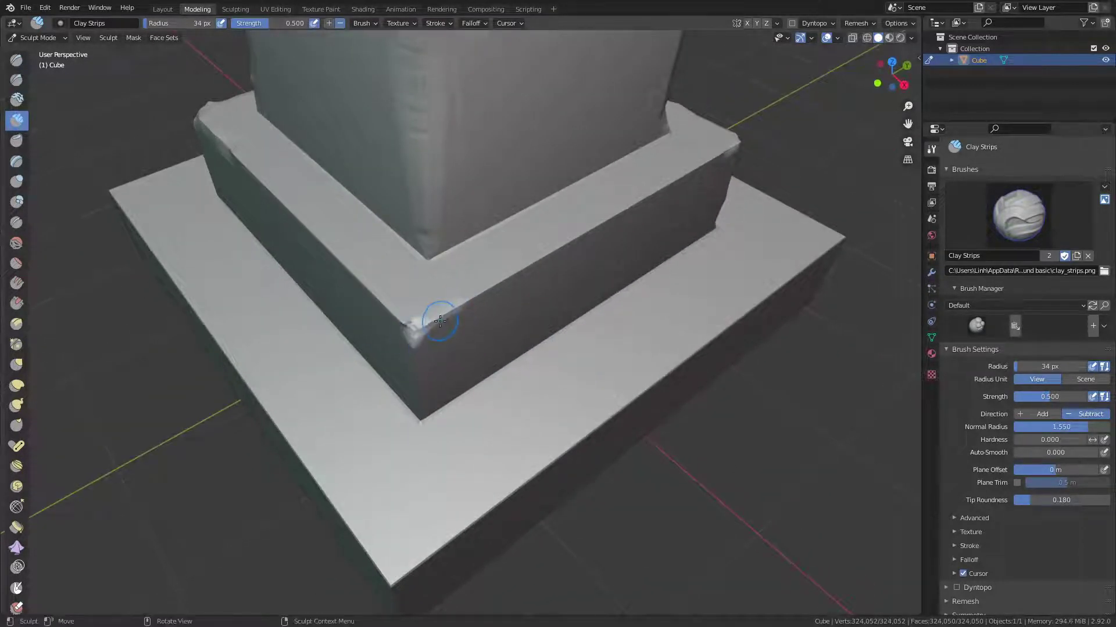
pyautogui.keyDown('shift'); pyautogui.moveTo(416, 332); pyautogui.dragTo(531, 251); pyautogui.keyUp('shift')
pyautogui.moveTo(530, 252); pyautogui.dragTo(526, 270, button='middle')
pyautogui.keyDown('shift'); pyautogui.moveTo(526, 270); pyautogui.dragTo(624, 253); pyautogui.keyUp('shift')
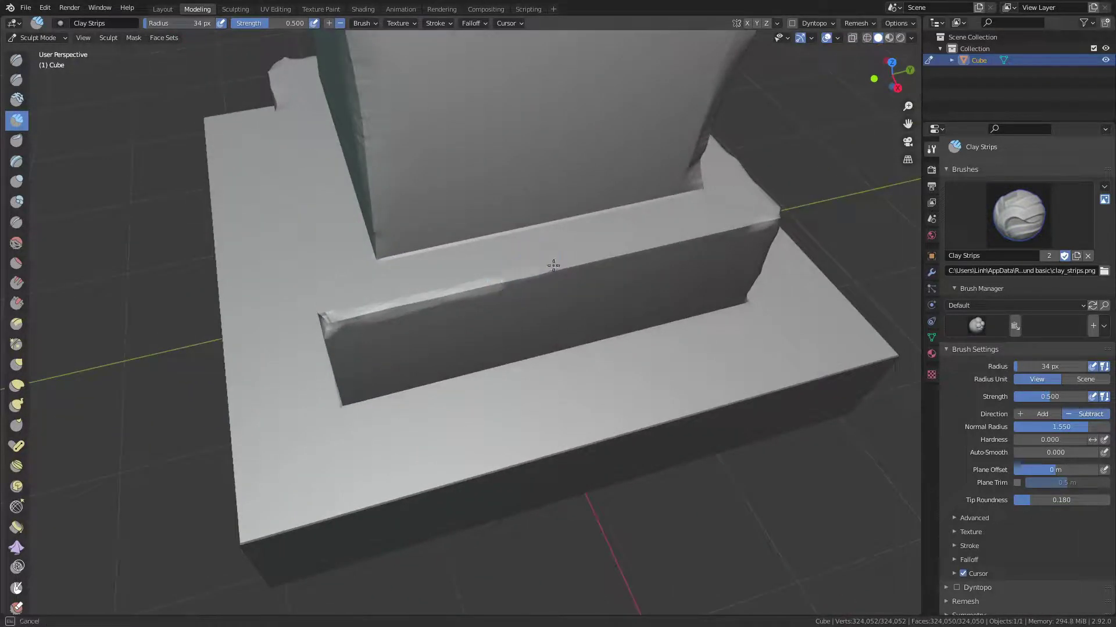
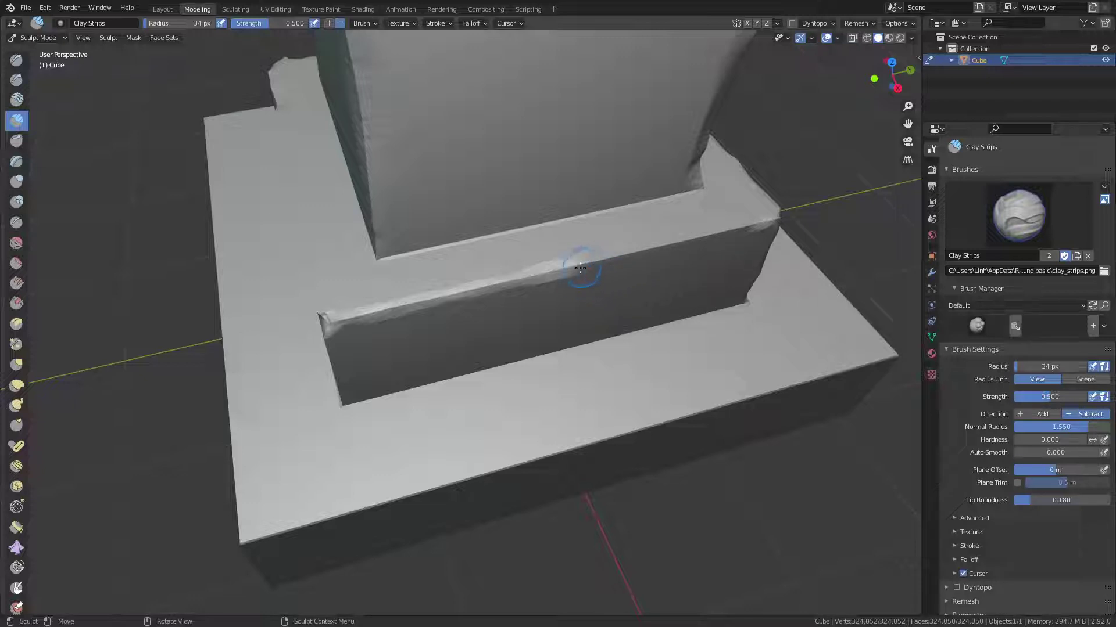
# Roughen the middle step's top ledge edges out to the right corner with Clay Strips.
pyautogui.keyDown('shift'); pyautogui.moveTo(581, 267); pyautogui.dragTo(778, 216); pyautogui.keyUp('shift')
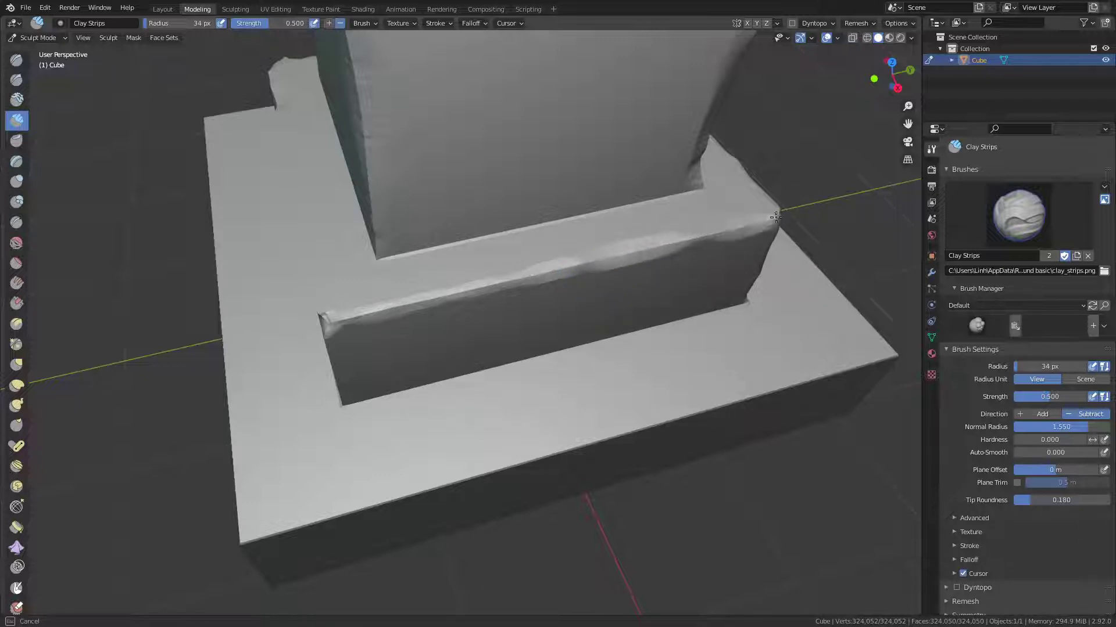
pyautogui.moveTo(635, 241); pyautogui.dragTo(442, 298, button='middle')
pyautogui.keyDown('shift'); pyautogui.moveTo(423, 268); pyautogui.dragTo(427, 320); pyautogui.keyUp('shift')
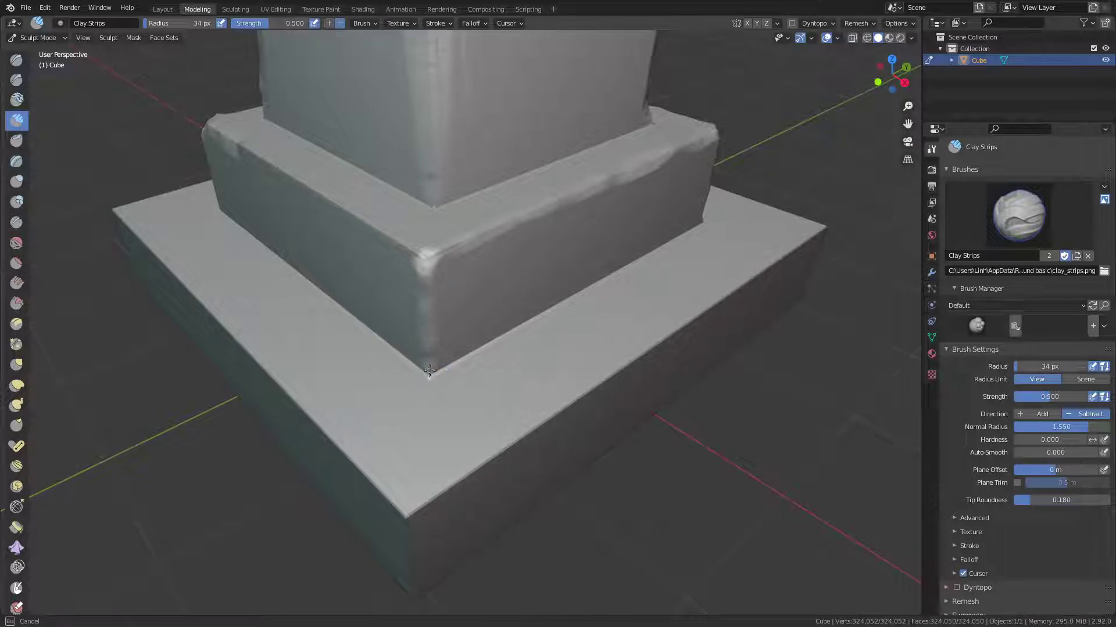
pyautogui.moveTo(430, 370); pyautogui.dragTo(279, 261, button='middle')
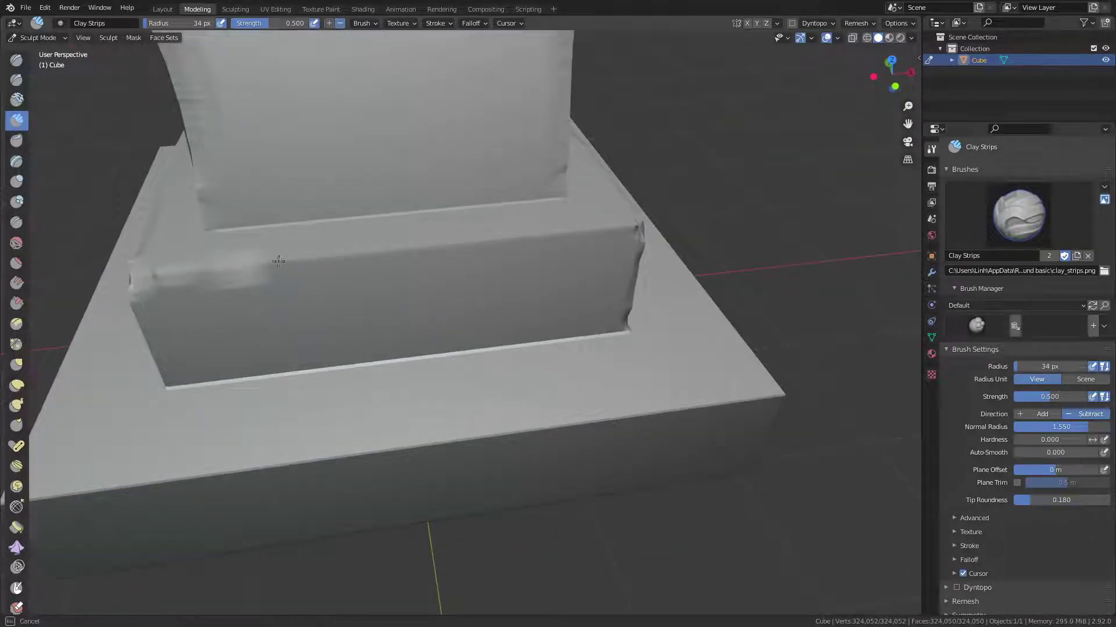
pyautogui.keyDown('shift'); pyautogui.moveTo(278, 261); pyautogui.dragTo(606, 227); pyautogui.keyUp('shift')
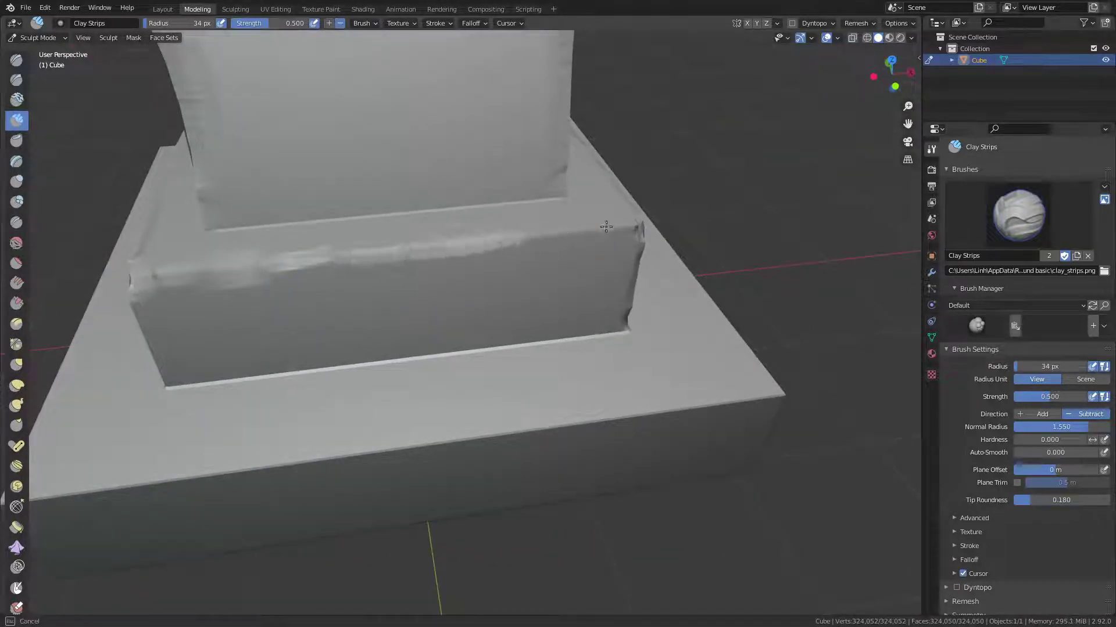
pyautogui.keyDown('shift'); pyautogui.moveTo(519, 239); pyautogui.dragTo(585, 232); pyautogui.keyUp('shift')
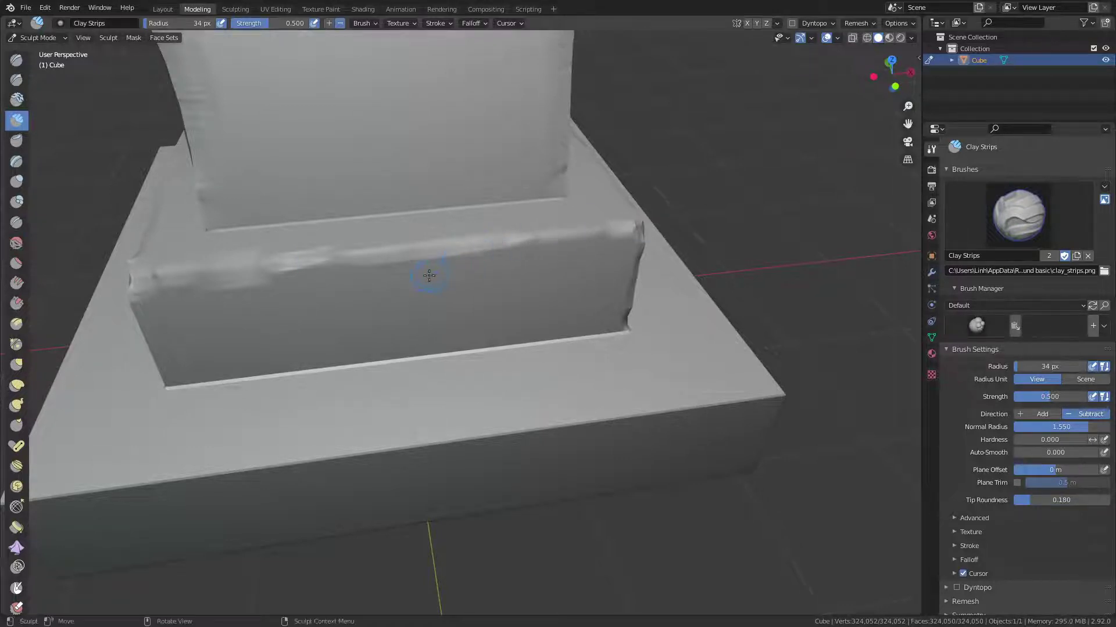
pyautogui.moveTo(429, 276); pyautogui.dragTo(364, 262, button='middle')
pyautogui.keyDown('shift'); pyautogui.moveTo(373, 304); pyautogui.dragTo(381, 412); pyautogui.keyUp('shift')
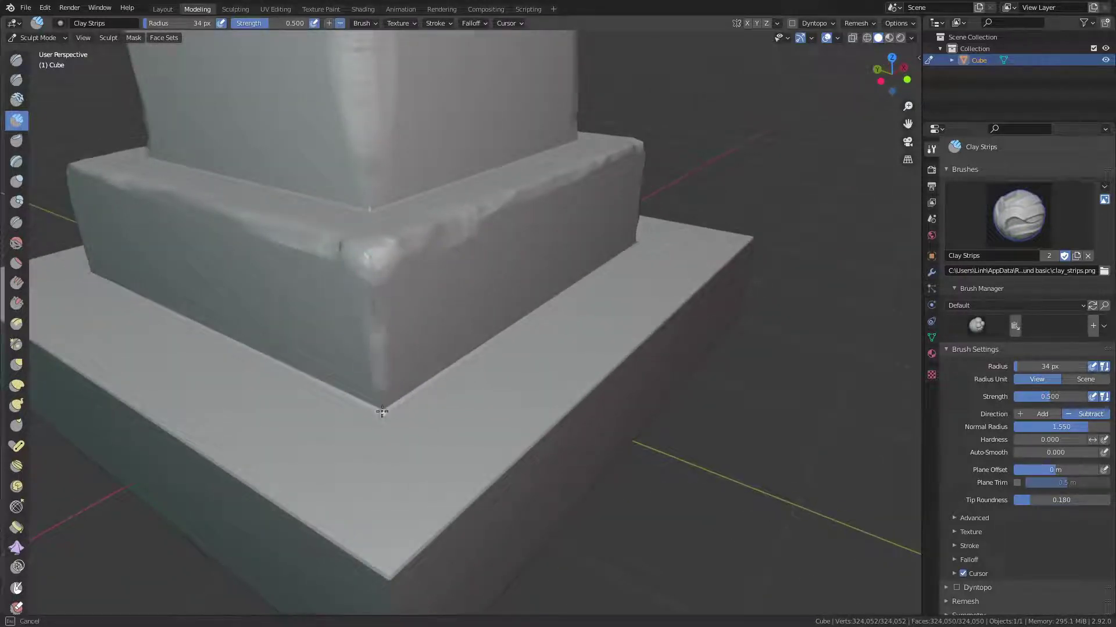
# Refine the middle step's left and front vertical corners, smoothing the corner bulge.
pyautogui.moveTo(383, 395)
pyautogui.mouseDown(button='middle')
pyautogui.moveTo(492, 370)
pyautogui.moveTo(494, 359)
pyautogui.mouseUp(button='middle')
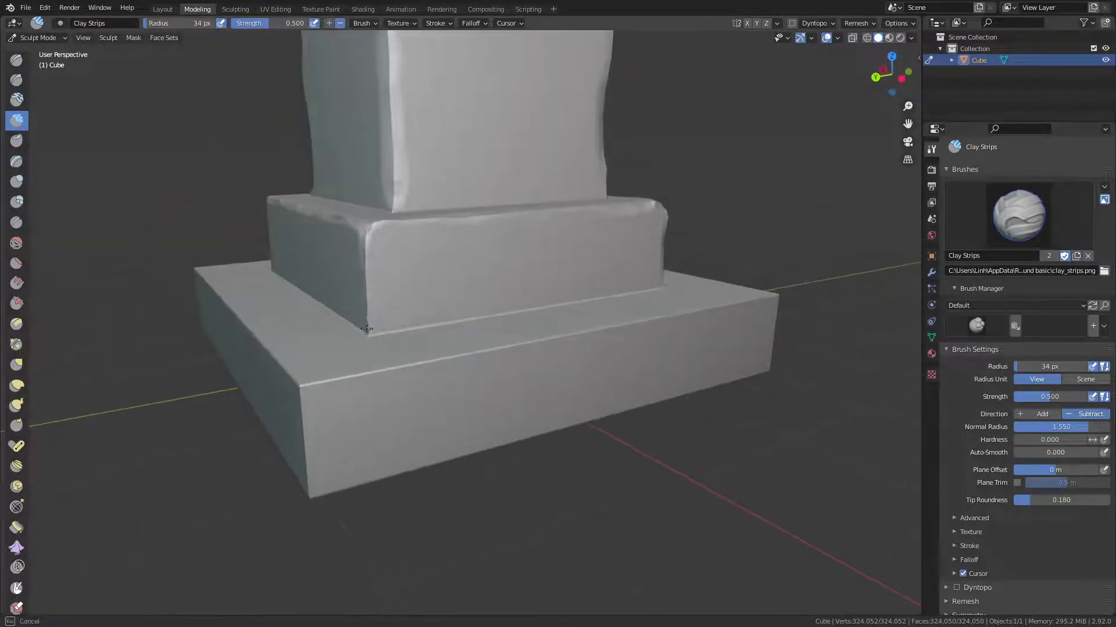
pyautogui.keyDown('shift'); pyautogui.moveTo(368, 249); pyautogui.dragTo(367, 334); pyautogui.keyUp('shift')
pyautogui.moveTo(333, 278); pyautogui.dragTo(448, 286, button='middle')
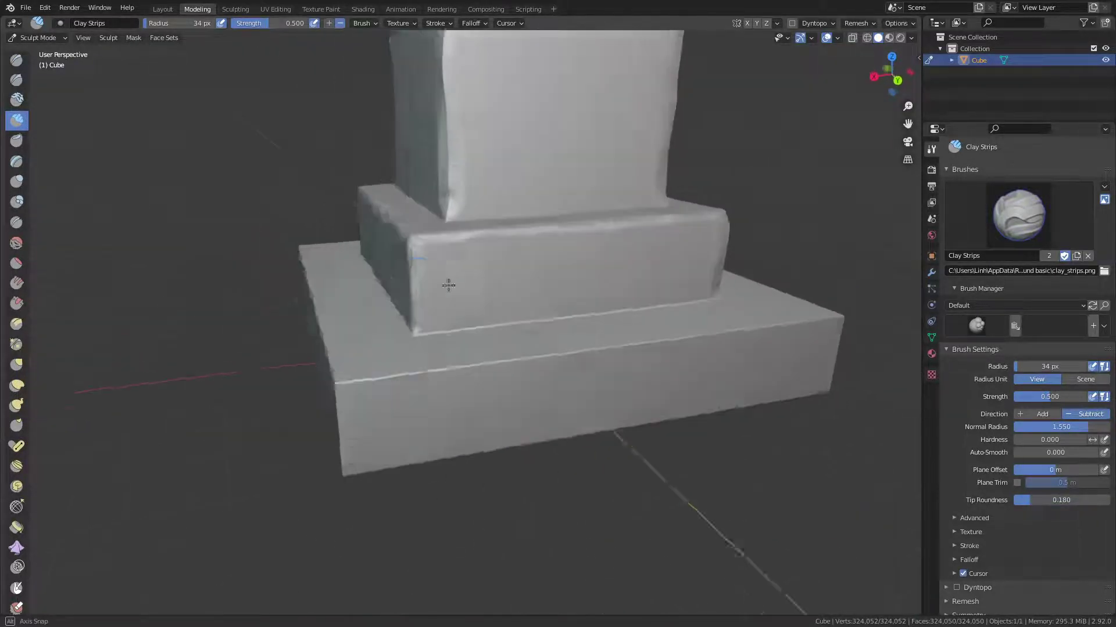
pyautogui.keyDown('shift'); pyautogui.moveTo(435, 258); pyautogui.dragTo(428, 317); pyautogui.keyUp('shift')
pyautogui.moveTo(427, 316); pyautogui.dragTo(542, 316, button='middle')
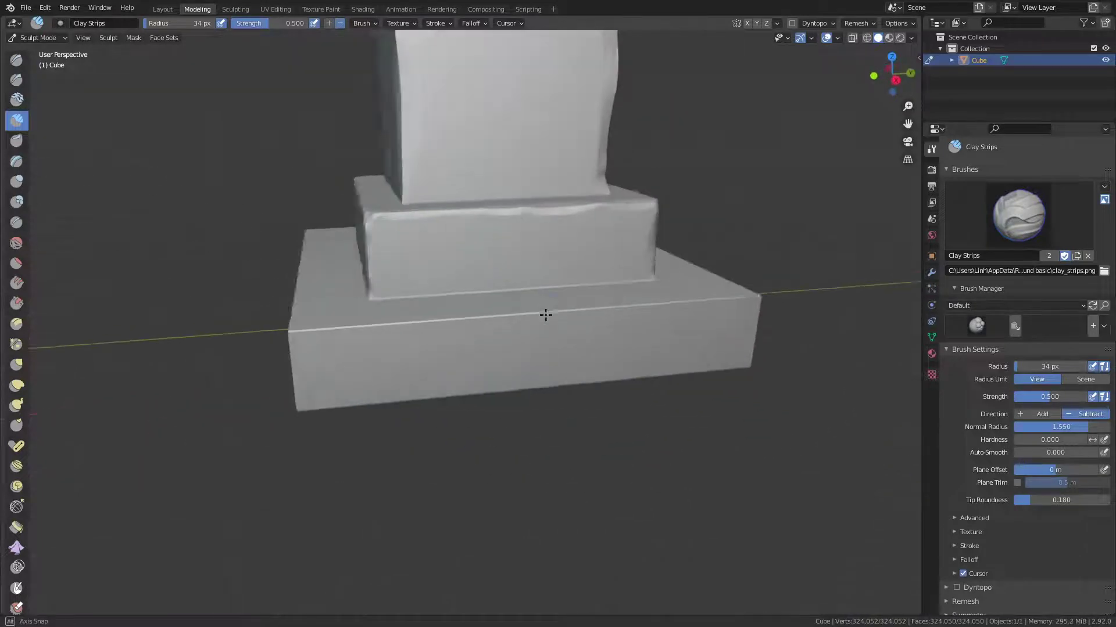
pyautogui.keyDown('shift'); pyautogui.moveTo(401, 229); pyautogui.dragTo(378, 290); pyautogui.keyUp('shift')
pyautogui.moveTo(363, 305); pyautogui.dragTo(443, 289, button='middle')
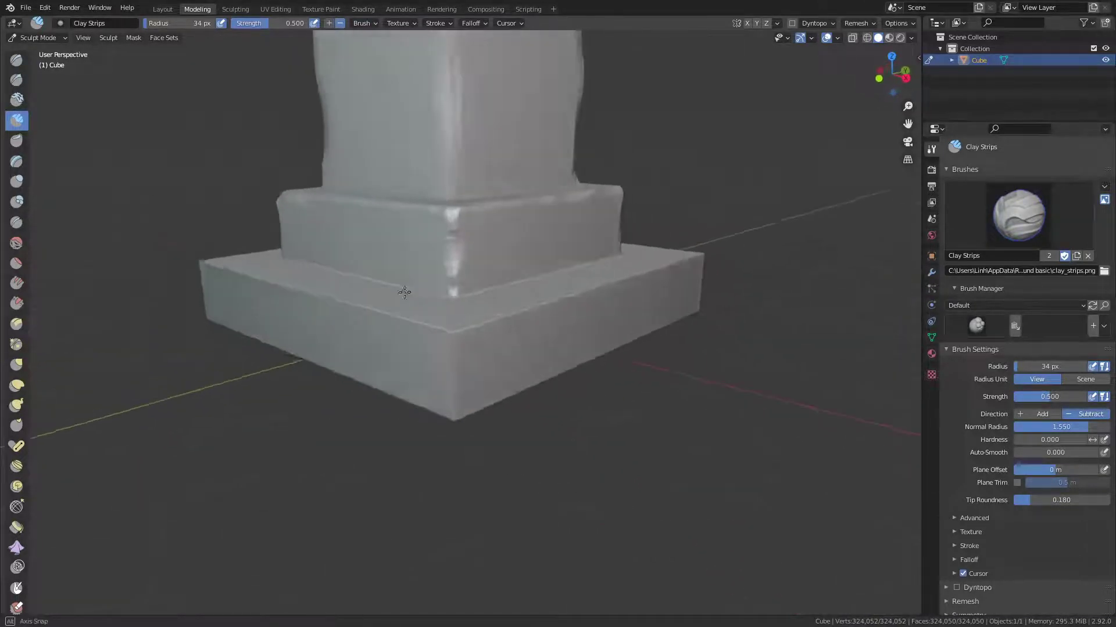
pyautogui.keyDown('shift'); pyautogui.moveTo(473, 224); pyautogui.dragTo(468, 251); pyautogui.keyUp('shift')
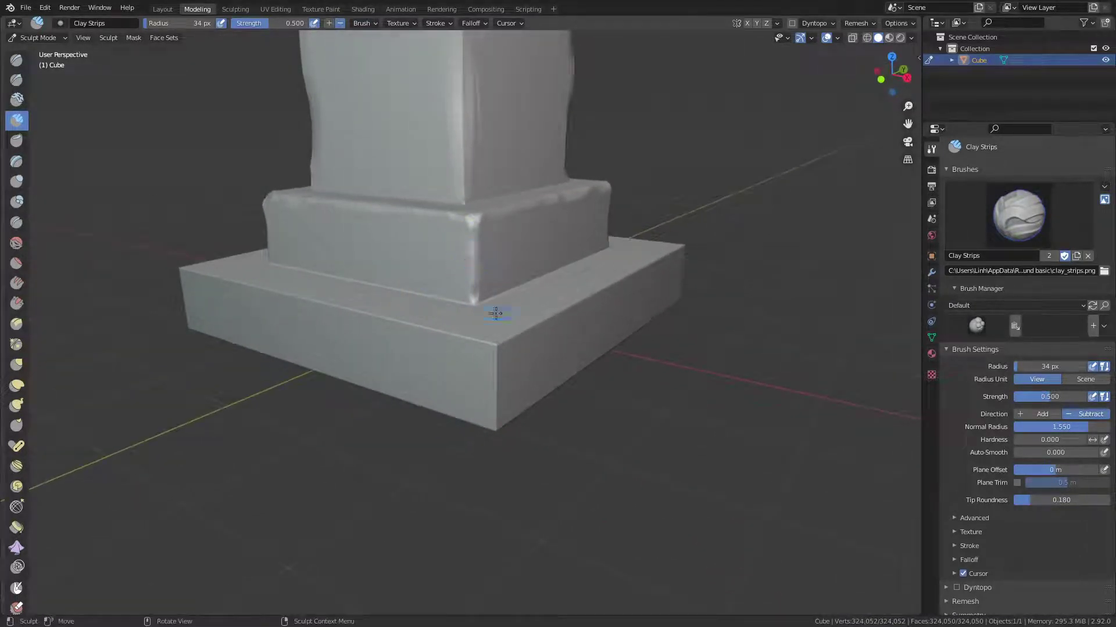
# Roughen the bottom block's front top edge from both the right and left sides.
pyautogui.moveTo(488, 348)
pyautogui.mouseDown(button='middle')
pyautogui.moveTo(560, 375)
pyautogui.moveTo(653, 348)
pyautogui.mouseUp(button='middle')
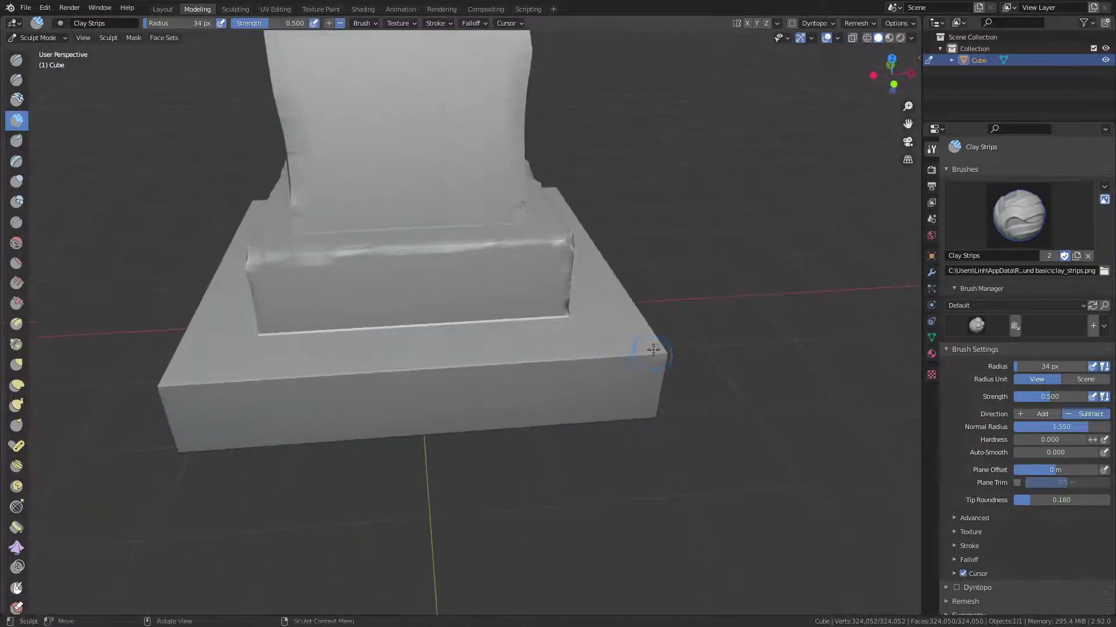
pyautogui.keyDown('shift'); pyautogui.moveTo(653, 349); pyautogui.dragTo(541, 367); pyautogui.keyUp('shift')
pyautogui.keyDown('shift'); pyautogui.moveTo(166, 385); pyautogui.dragTo(624, 355); pyautogui.keyUp('shift')
# Smooth, flatten and bevel the bottom block's front corner and top front edge into worn stone.
pyautogui.keyDown('shift'); pyautogui.moveTo(499, 366); pyautogui.dragTo(638, 354); pyautogui.keyUp('shift')
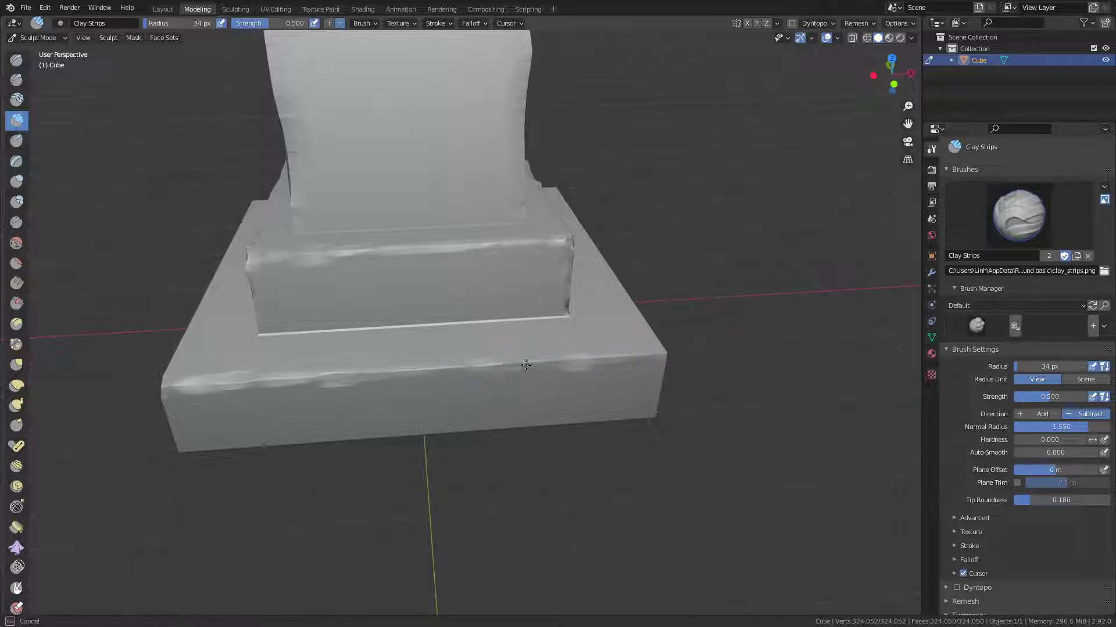
pyautogui.moveTo(627, 343); pyautogui.dragTo(447, 392, button='middle')
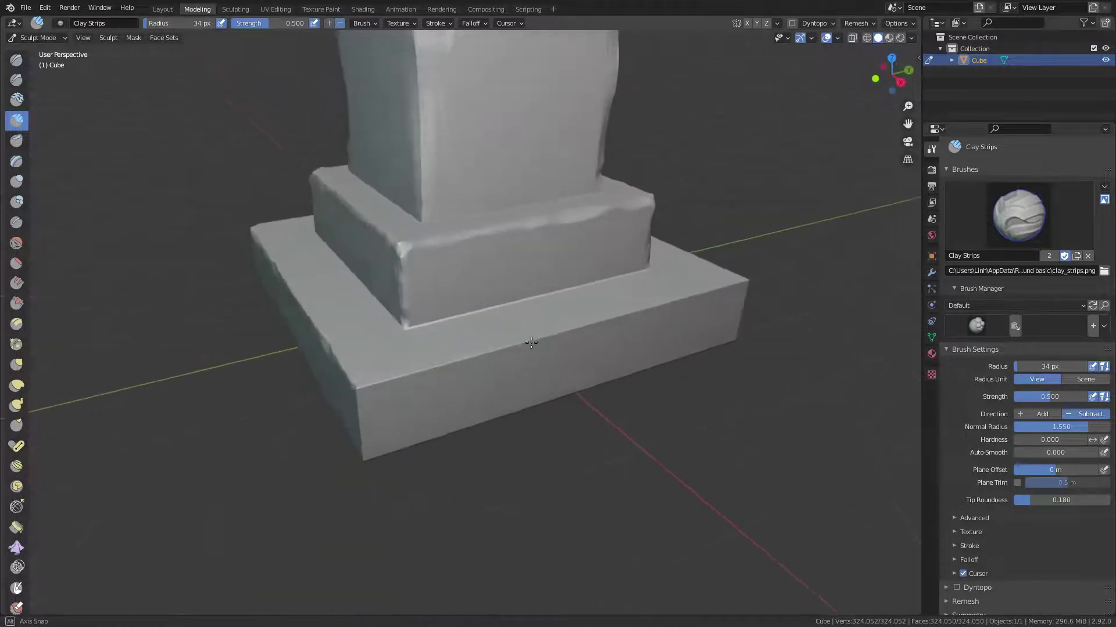
pyautogui.moveTo(373, 401)
pyautogui.mouseDown()
pyautogui.moveTo(377, 384)
pyautogui.moveTo(464, 365)
pyautogui.mouseUp()
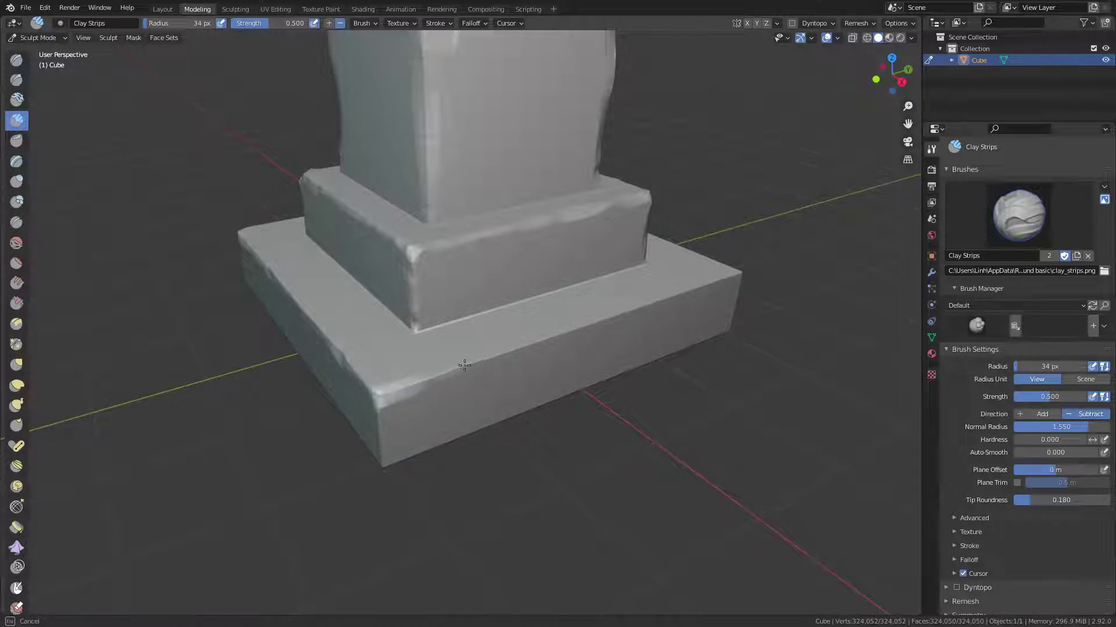
pyautogui.moveTo(486, 364)
pyautogui.mouseDown(button='middle')
pyautogui.moveTo(580, 314)
pyautogui.moveTo(568, 356)
pyautogui.mouseUp(button='middle')
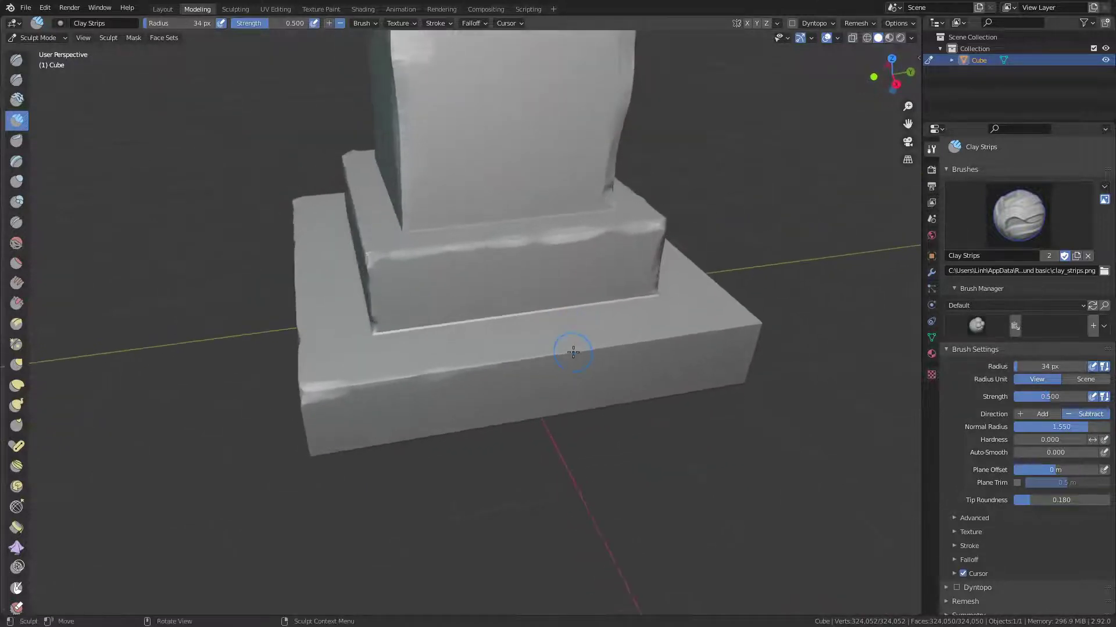
pyautogui.moveTo(480, 369); pyautogui.dragTo(629, 347)
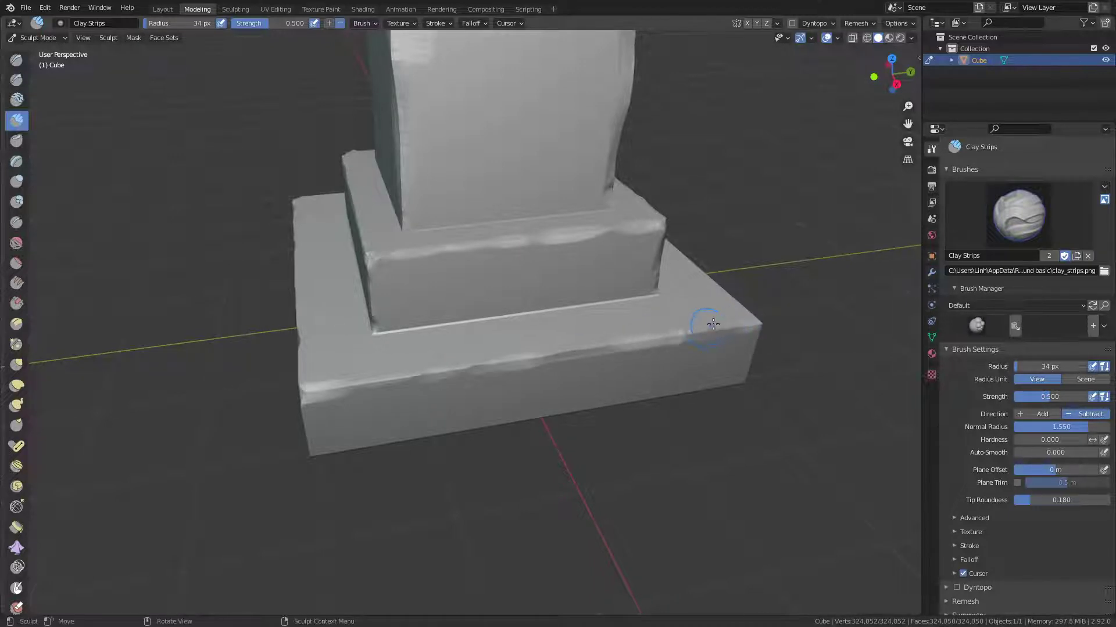
pyautogui.moveTo(709, 326)
pyautogui.mouseDown(button='middle')
pyautogui.moveTo(603, 332)
pyautogui.moveTo(516, 394)
pyautogui.mouseUp(button='middle')
pyautogui.moveTo(438, 439); pyautogui.dragTo(467, 490)
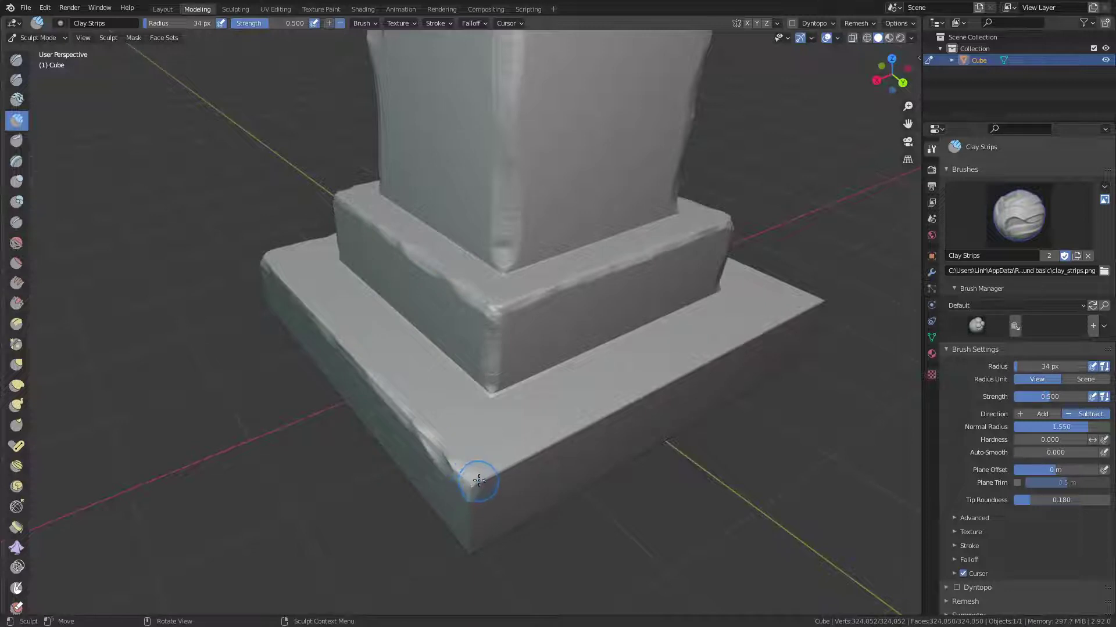
pyautogui.moveTo(487, 470); pyautogui.dragTo(591, 416)
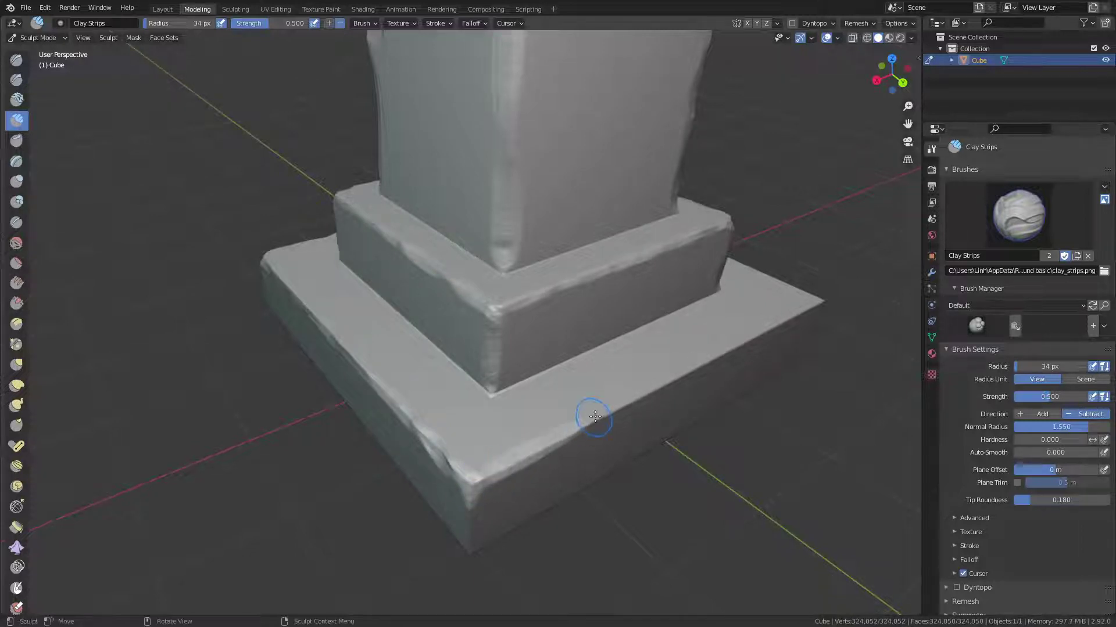
pyautogui.moveTo(660, 380)
pyautogui.mouseDown(button='middle')
pyautogui.moveTo(590, 356)
pyautogui.moveTo(577, 401)
pyautogui.mouseUp(button='middle')
# Shrink the brush from 45 to 27 px and lay clay strips along the bottom block's edges.
pyautogui.press('f')
pyautogui.click(567, 400)
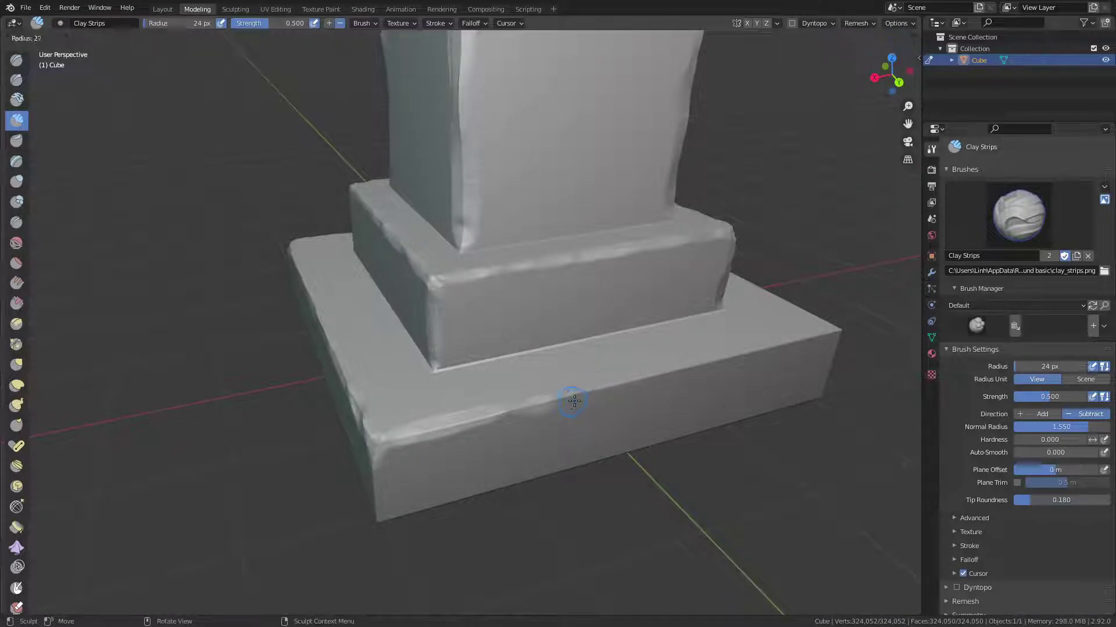
pyautogui.moveTo(567, 400); pyautogui.dragTo(604, 392)
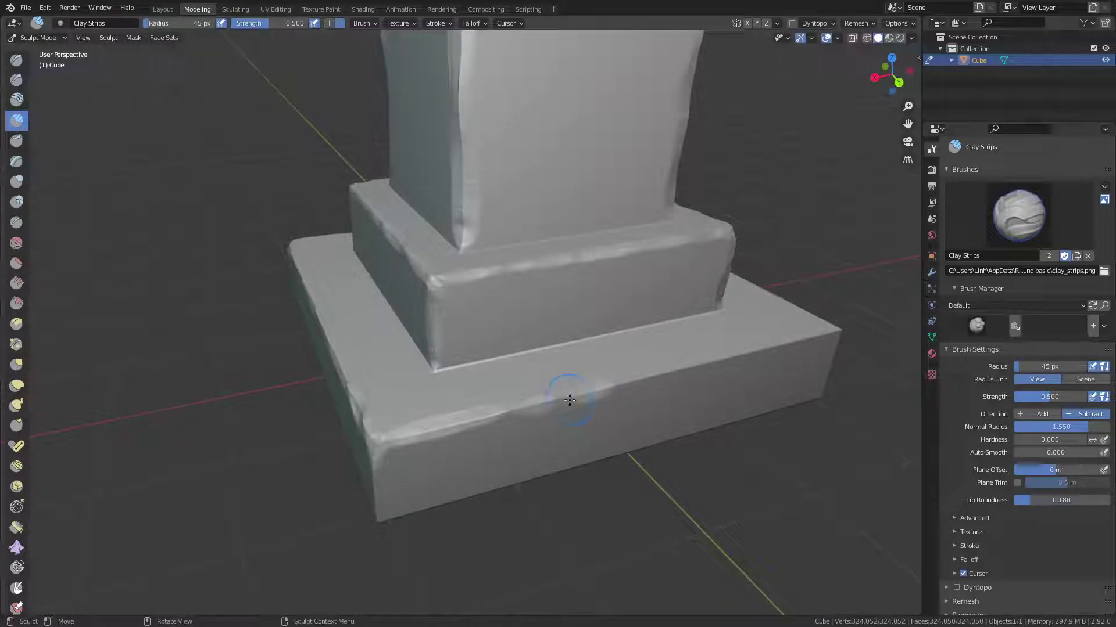
pyautogui.press('f')
pyautogui.click(624, 390)
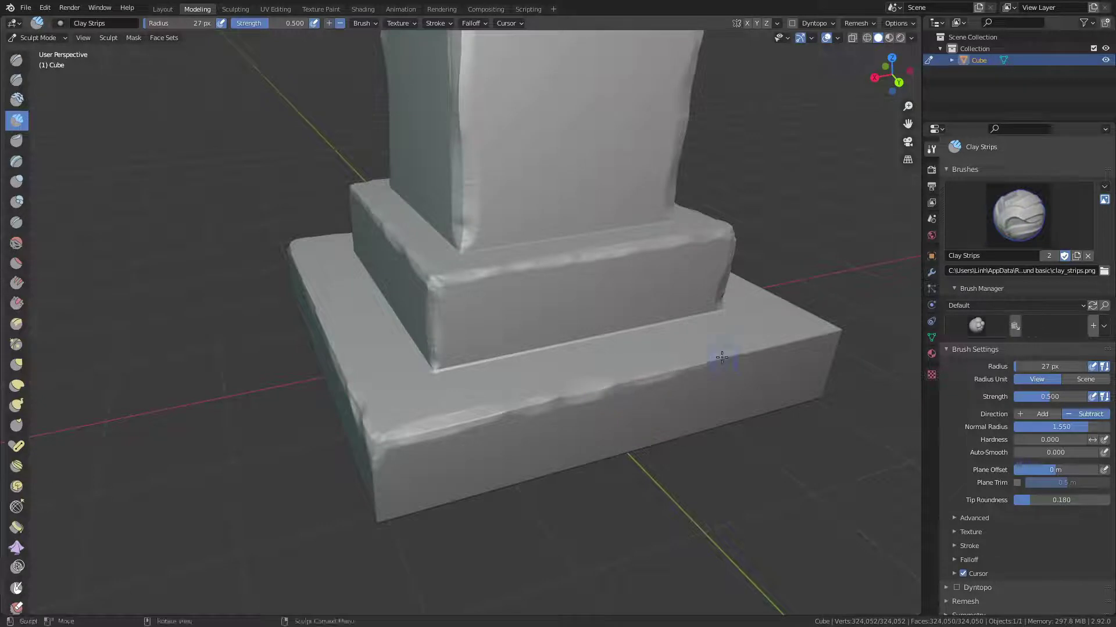
pyautogui.moveTo(778, 344); pyautogui.dragTo(695, 364)
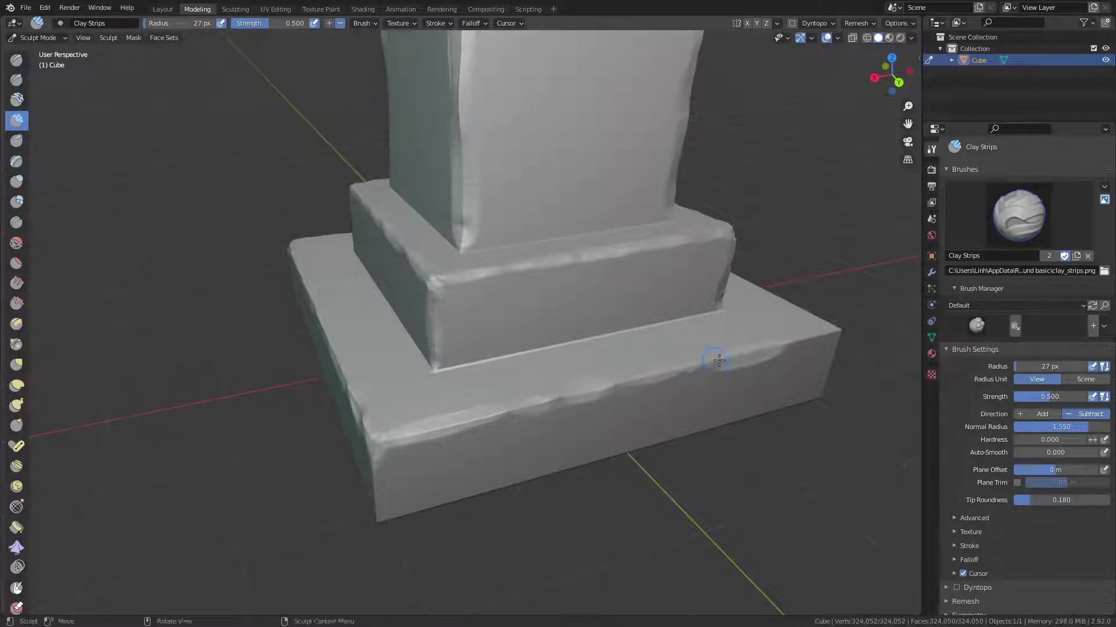
# Crease the bottom block's front corner and along its front edge into a chipped line.
pyautogui.moveTo(718, 360); pyautogui.dragTo(598, 324, button='middle')
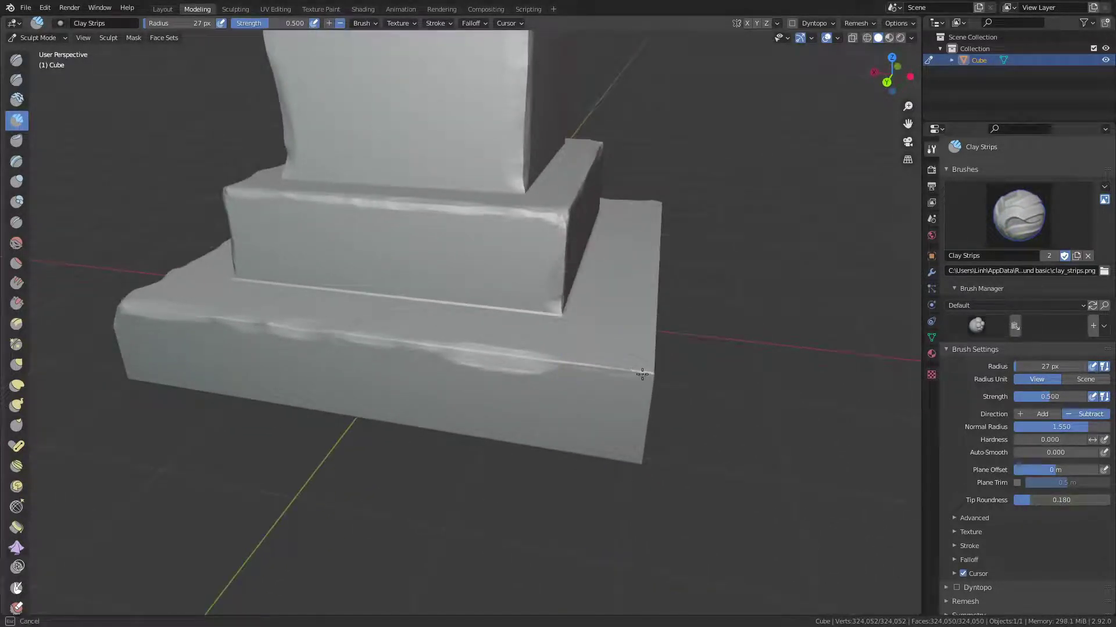
pyautogui.moveTo(645, 382); pyautogui.dragTo(602, 385, button='middle')
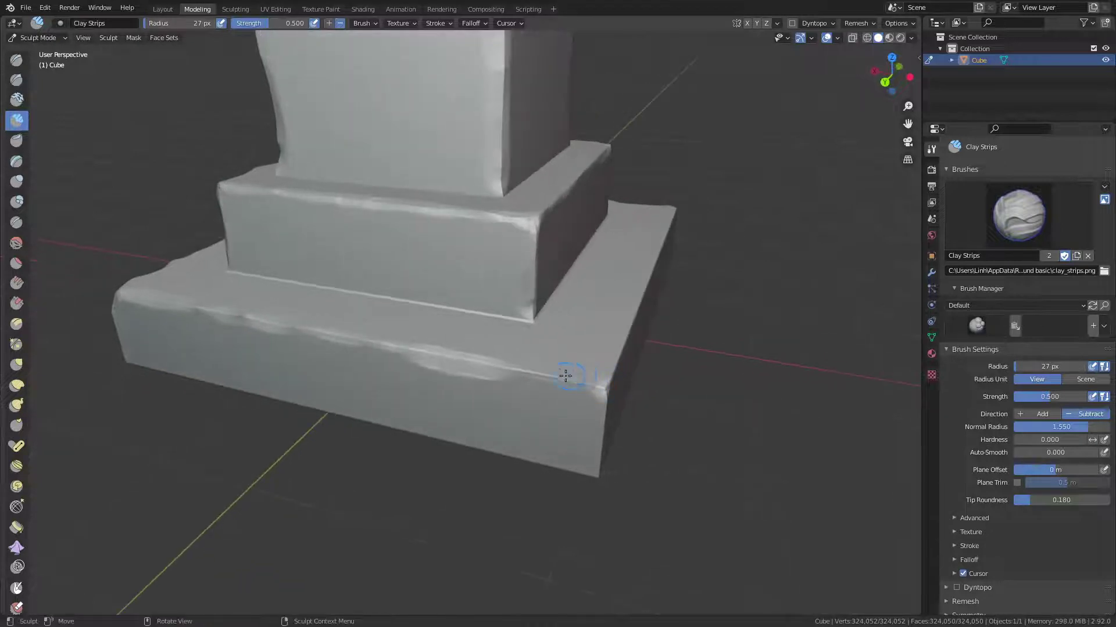
pyautogui.moveTo(565, 376); pyautogui.dragTo(533, 375)
pyautogui.moveTo(601, 392); pyautogui.dragTo(491, 483, button='middle')
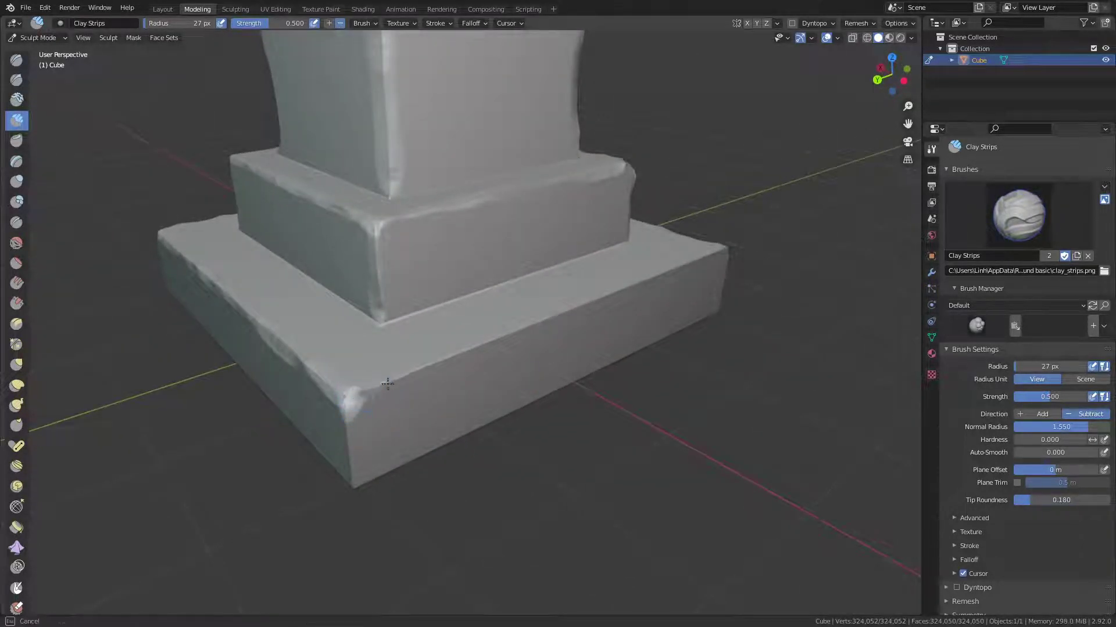
pyautogui.moveTo(371, 393); pyautogui.dragTo(516, 330)
pyautogui.moveTo(431, 379); pyautogui.dragTo(428, 404, button='middle')
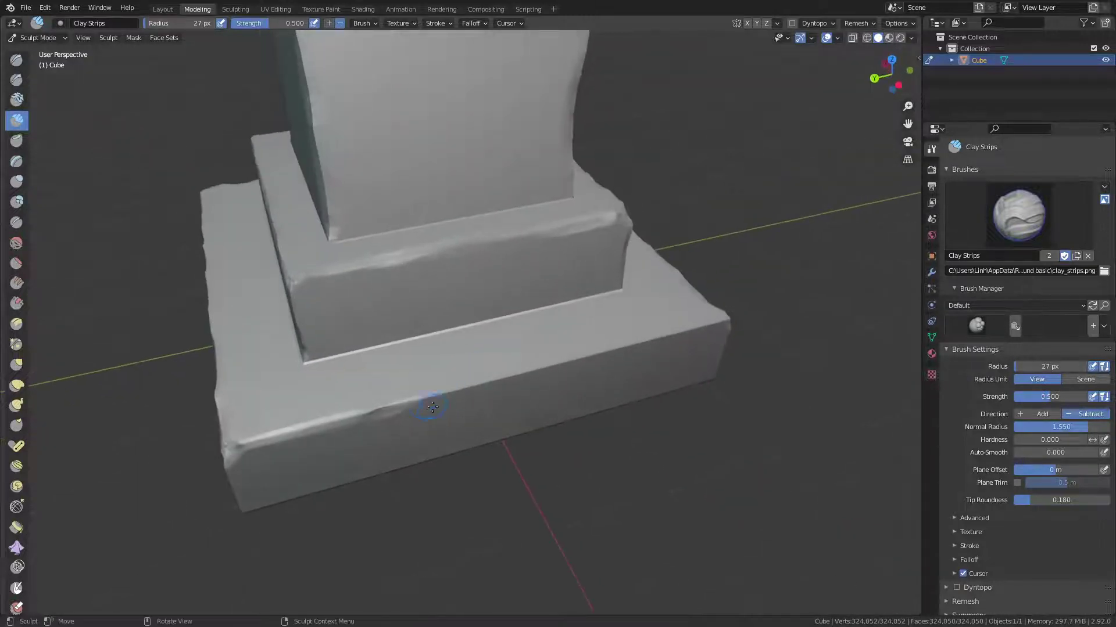
pyautogui.moveTo(428, 404); pyautogui.dragTo(566, 364)
pyautogui.moveTo(567, 365); pyautogui.dragTo(627, 302, button='middle')
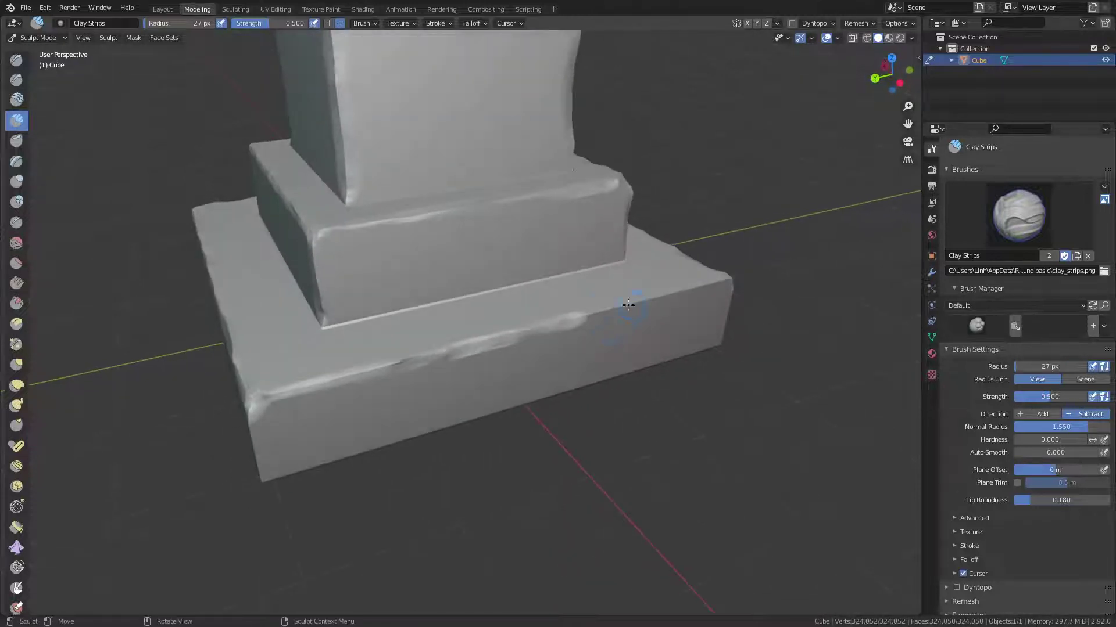
pyautogui.moveTo(627, 302); pyautogui.dragTo(608, 308)
# Roughen the base's vertical corner edges one by one, building up clay on each.
pyautogui.moveTo(723, 277); pyautogui.dragTo(511, 363, button='middle')
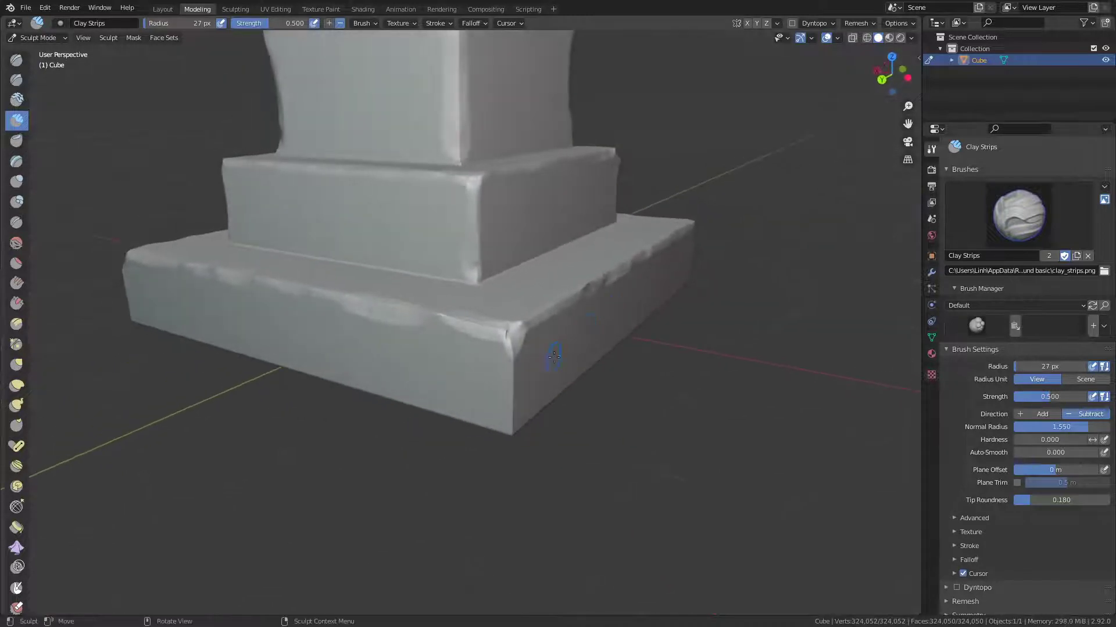
pyautogui.moveTo(510, 363); pyautogui.dragTo(508, 415)
pyautogui.moveTo(508, 415); pyautogui.dragTo(461, 394, button='middle')
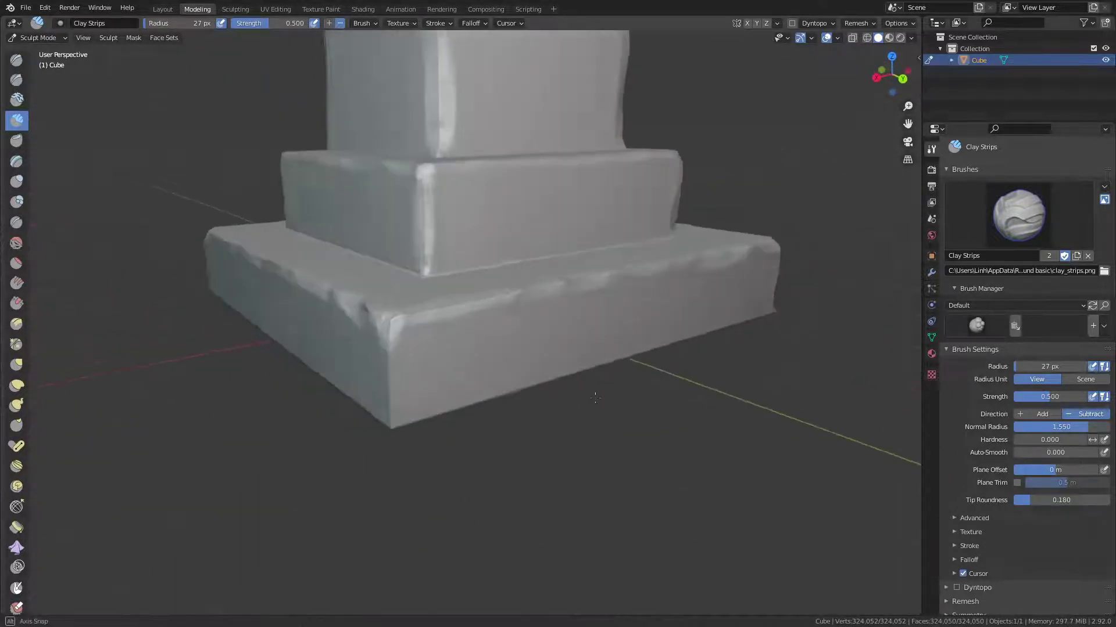
pyautogui.moveTo(404, 352); pyautogui.dragTo(401, 397)
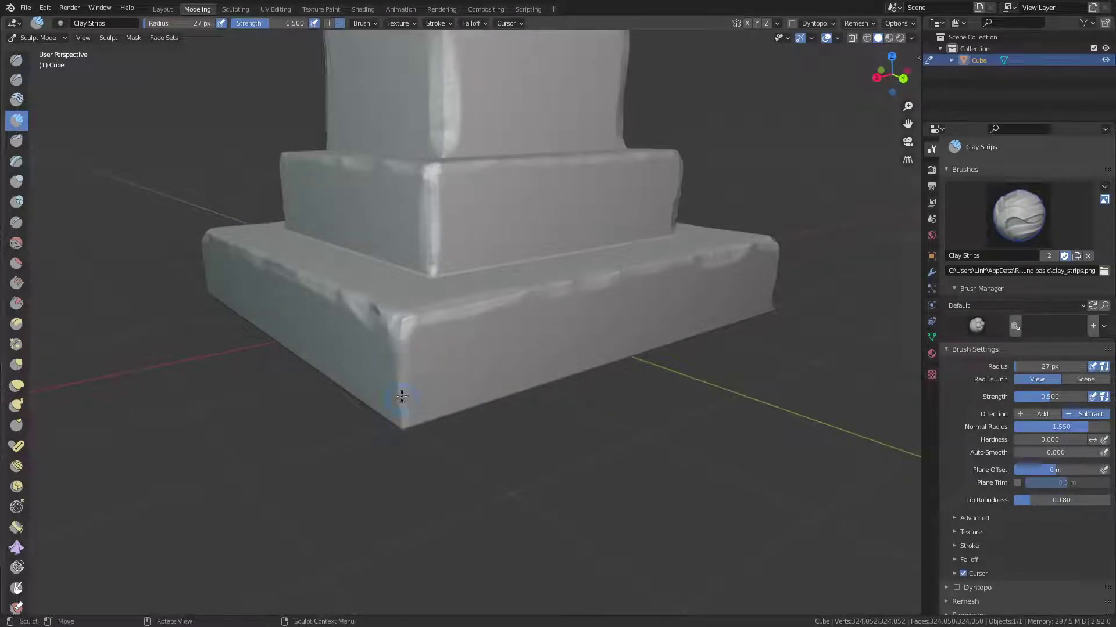
pyautogui.moveTo(400, 428); pyautogui.dragTo(522, 373, button='middle')
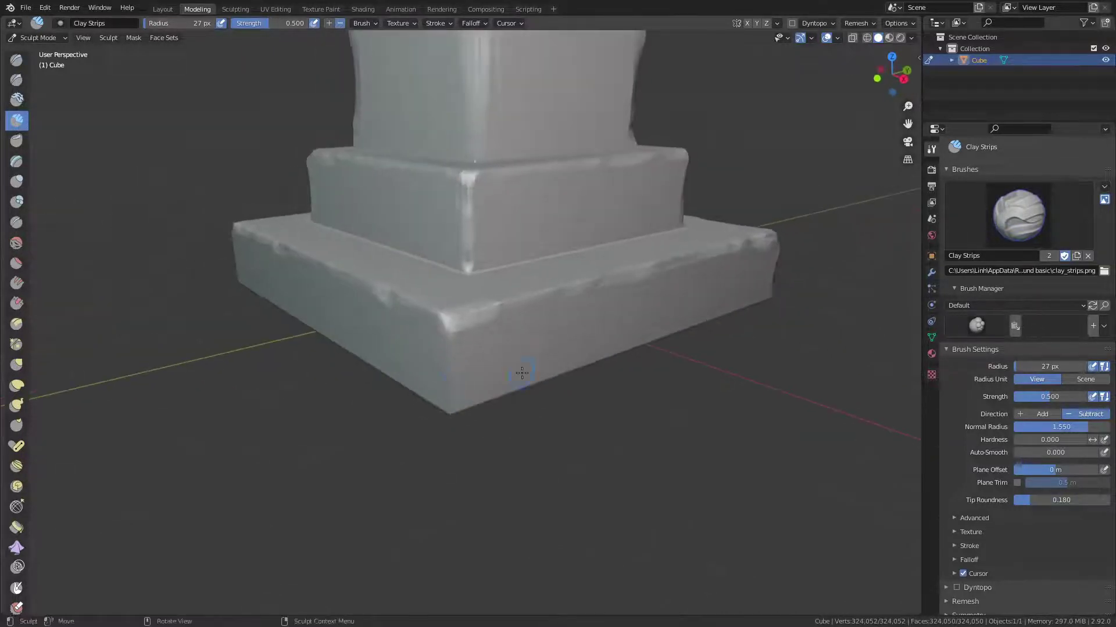
pyautogui.moveTo(450, 338); pyautogui.dragTo(450, 394)
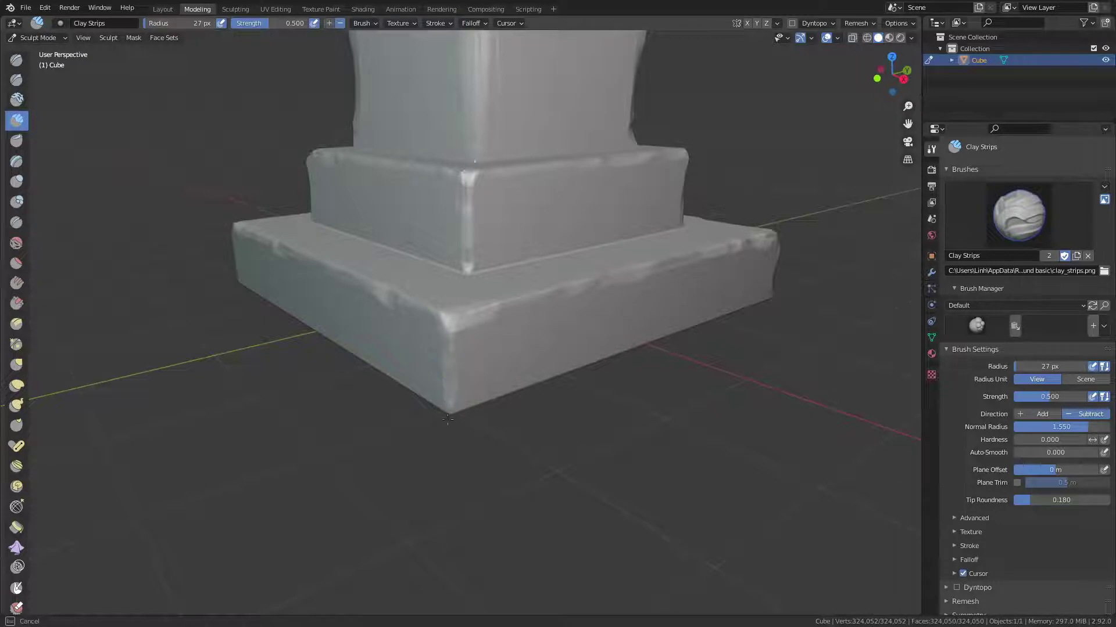
pyautogui.moveTo(447, 419); pyautogui.dragTo(394, 373, button='middle')
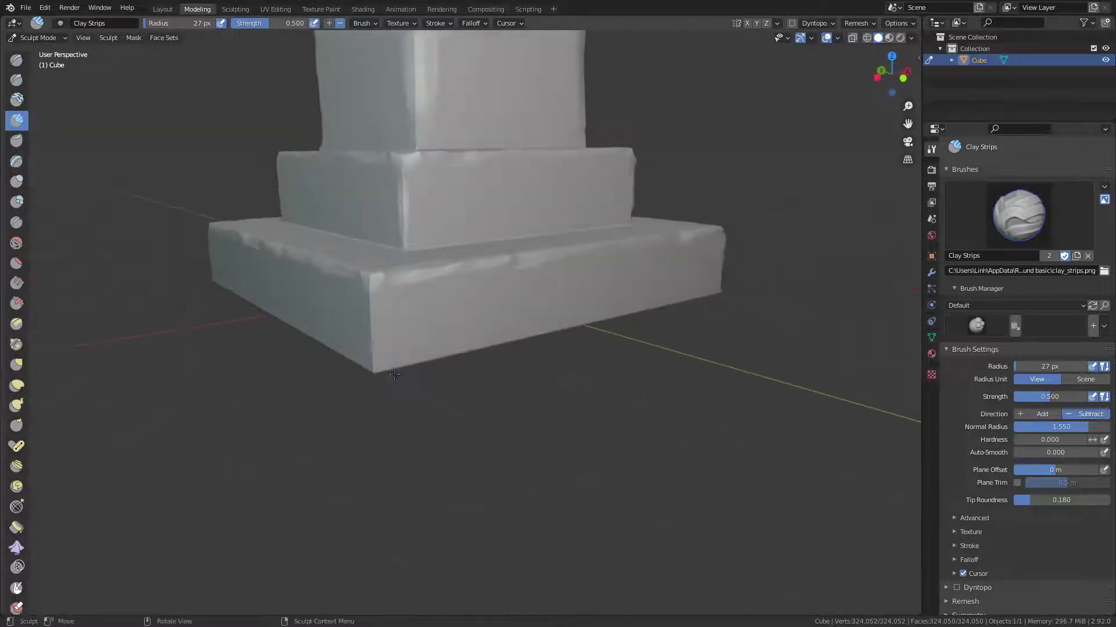
pyautogui.moveTo(370, 312); pyautogui.dragTo(370, 356)
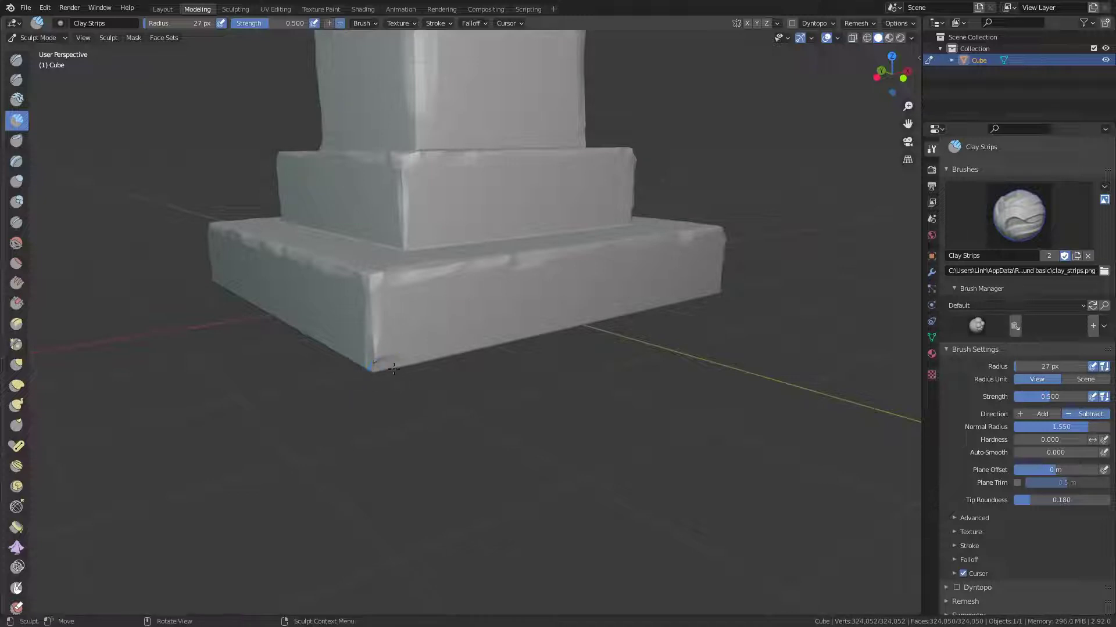
# Roughen the base's lower front edge from beneath, working left to right.
pyautogui.moveTo(399, 371); pyautogui.dragTo(383, 297, button='middle')
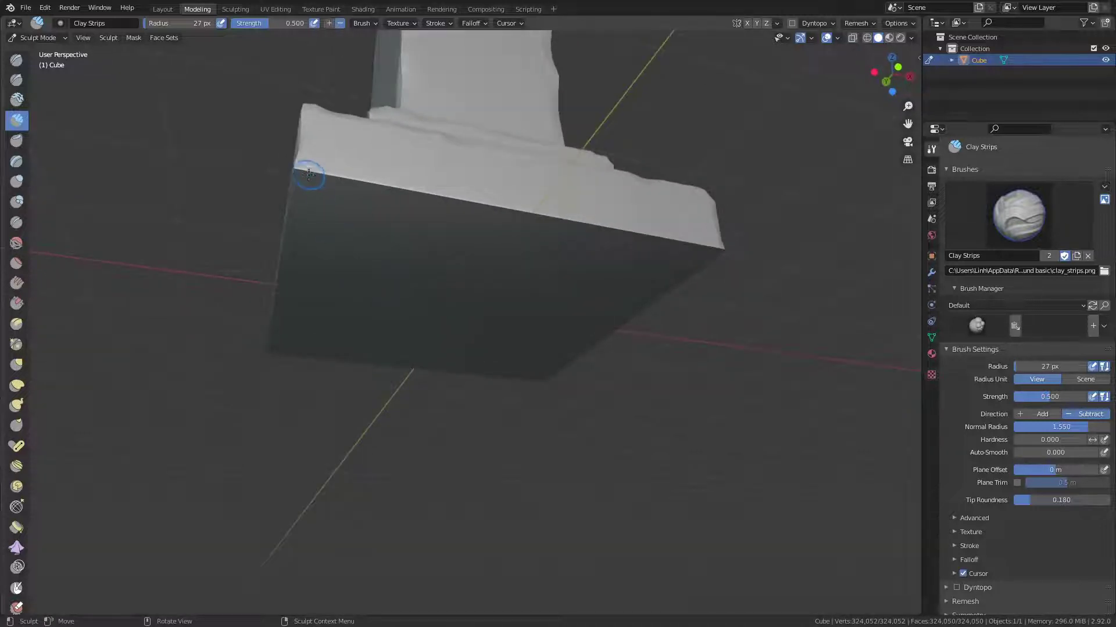
pyautogui.moveTo(315, 173)
pyautogui.mouseDown()
pyautogui.moveTo(711, 246)
pyautogui.moveTo(659, 229)
pyautogui.mouseUp()
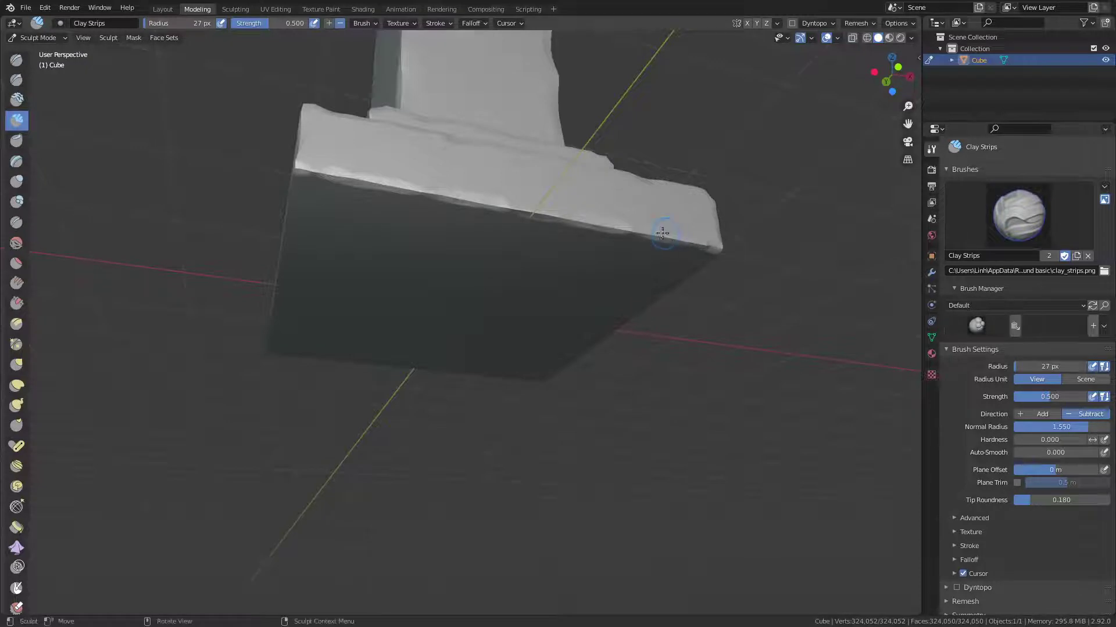
pyautogui.moveTo(659, 229); pyautogui.dragTo(552, 241, button='middle')
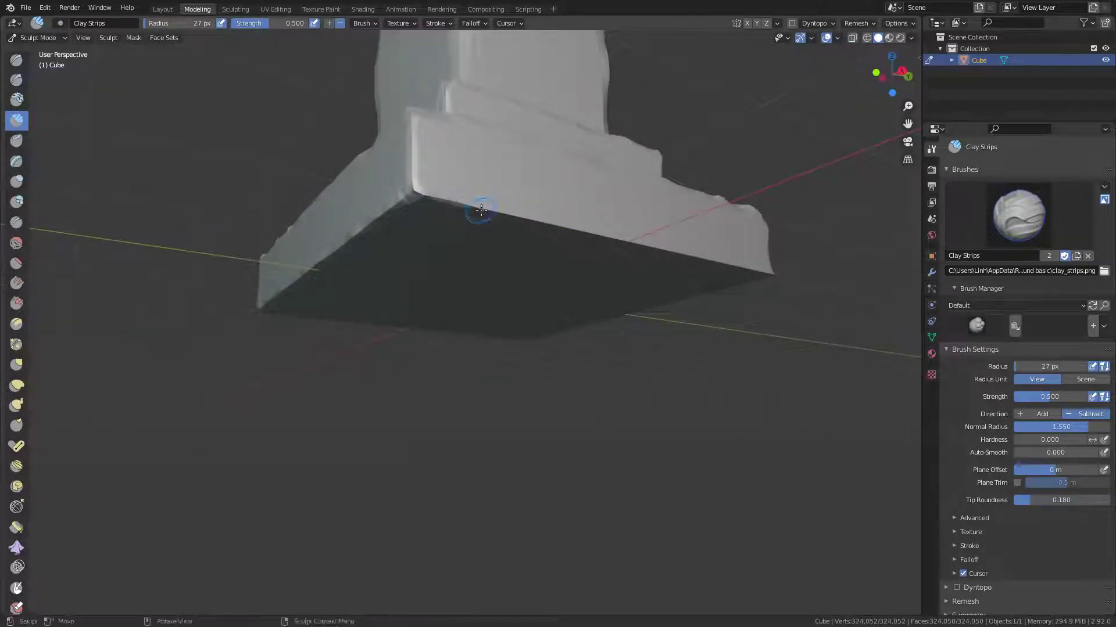
pyautogui.moveTo(473, 206); pyautogui.dragTo(438, 199, button='middle')
pyautogui.moveTo(273, 219); pyautogui.dragTo(390, 209)
pyautogui.moveTo(512, 200); pyautogui.dragTo(558, 196)
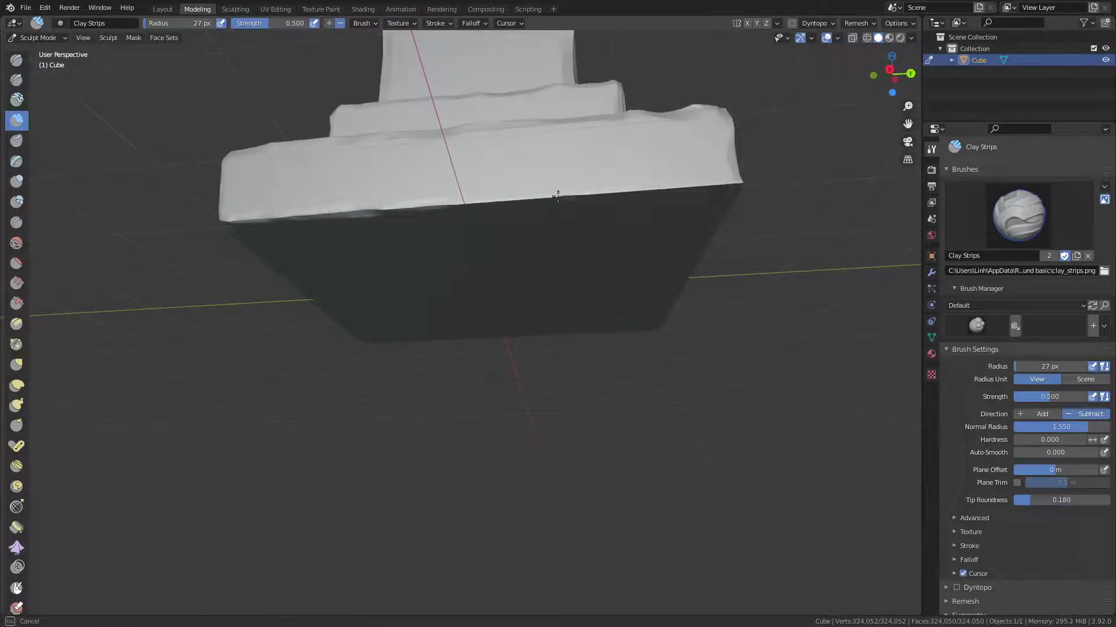
pyautogui.moveTo(425, 203); pyautogui.dragTo(442, 202)
pyautogui.moveTo(442, 202); pyautogui.dragTo(572, 120, button='middle')
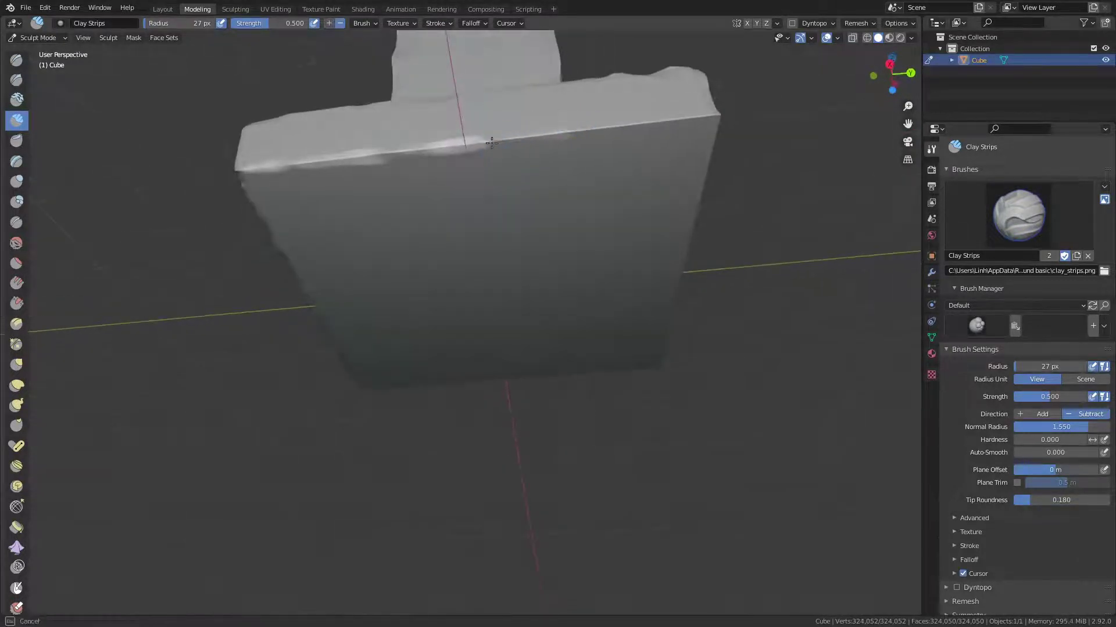
pyautogui.moveTo(491, 142)
pyautogui.mouseDown()
pyautogui.moveTo(665, 118)
pyautogui.moveTo(643, 117)
pyautogui.mouseUp()
# Add clay along the base block's front edge, extending the roughening toward the left.
pyautogui.moveTo(643, 117)
pyautogui.mouseDown(button='middle')
pyautogui.moveTo(561, 142)
pyautogui.moveTo(349, 122)
pyautogui.mouseUp(button='middle')
pyautogui.moveTo(340, 126); pyautogui.dragTo(398, 136)
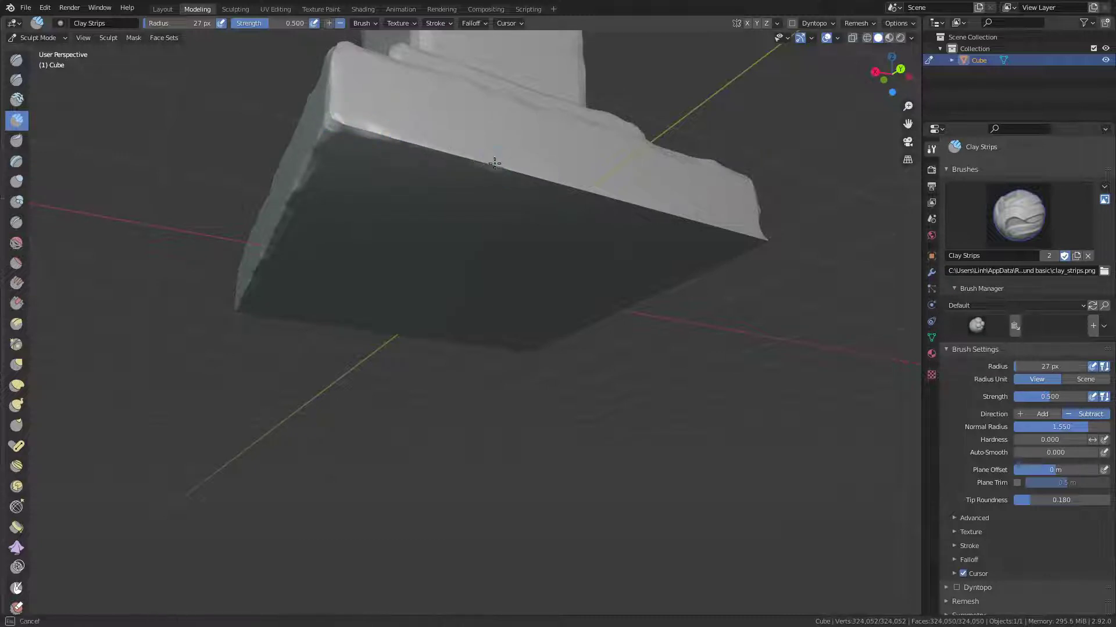
pyautogui.moveTo(408, 151); pyautogui.dragTo(317, 154, button='middle')
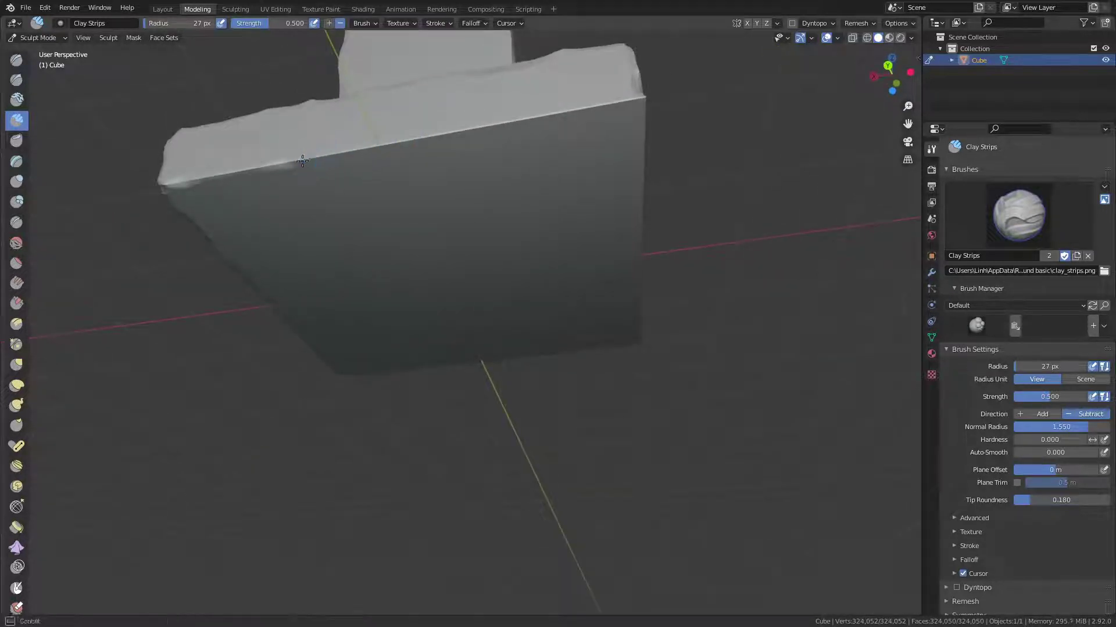
pyautogui.moveTo(302, 160); pyautogui.dragTo(419, 140)
pyautogui.moveTo(562, 112); pyautogui.dragTo(420, 136)
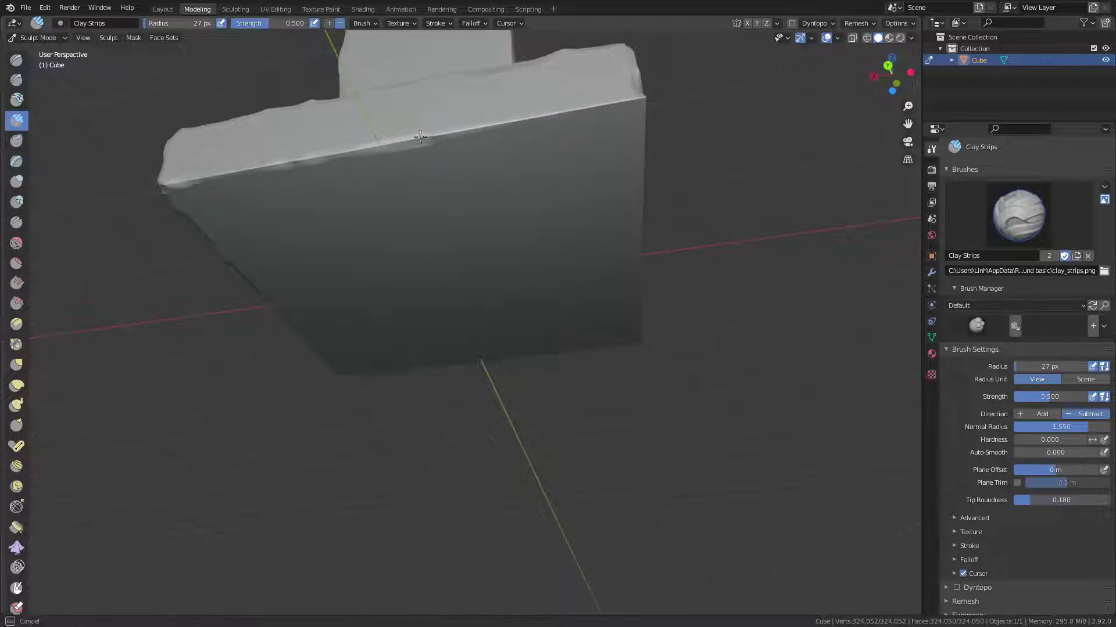
pyautogui.moveTo(634, 101)
pyautogui.mouseDown()
pyautogui.moveTo(451, 129)
pyautogui.moveTo(487, 126)
pyautogui.mouseUp()
# Roughen the base's side-face edge from the left corner to the right corner.
pyautogui.moveTo(487, 127); pyautogui.dragTo(450, 135, button='middle')
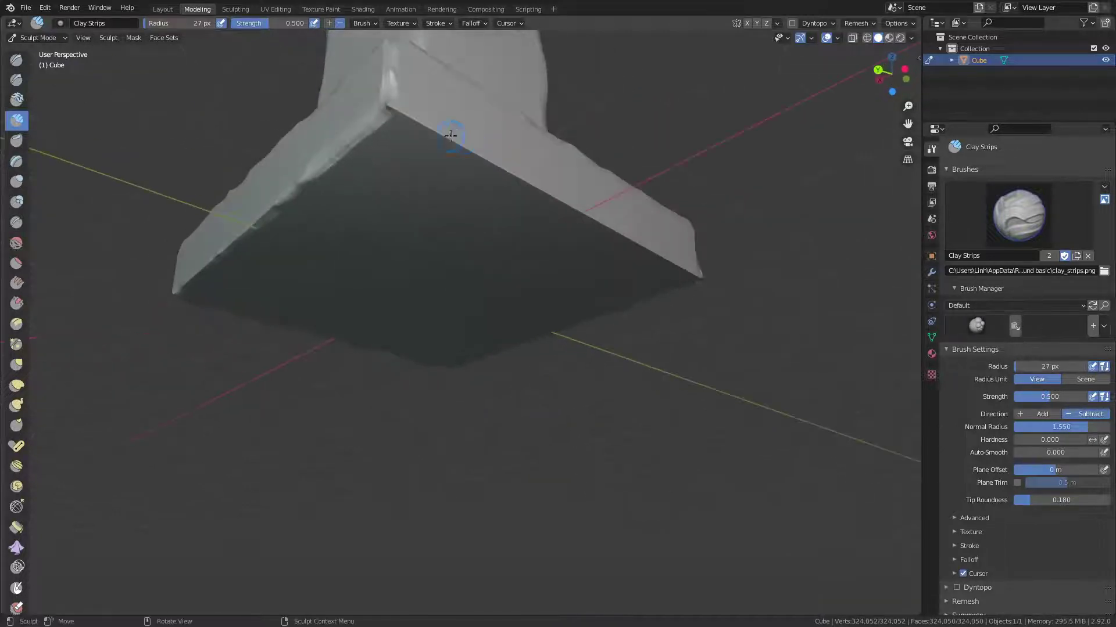
pyautogui.moveTo(387, 110)
pyautogui.mouseDown(button='middle')
pyautogui.moveTo(406, 112)
pyautogui.moveTo(386, 100)
pyautogui.moveTo(245, 140)
pyautogui.mouseUp(button='middle')
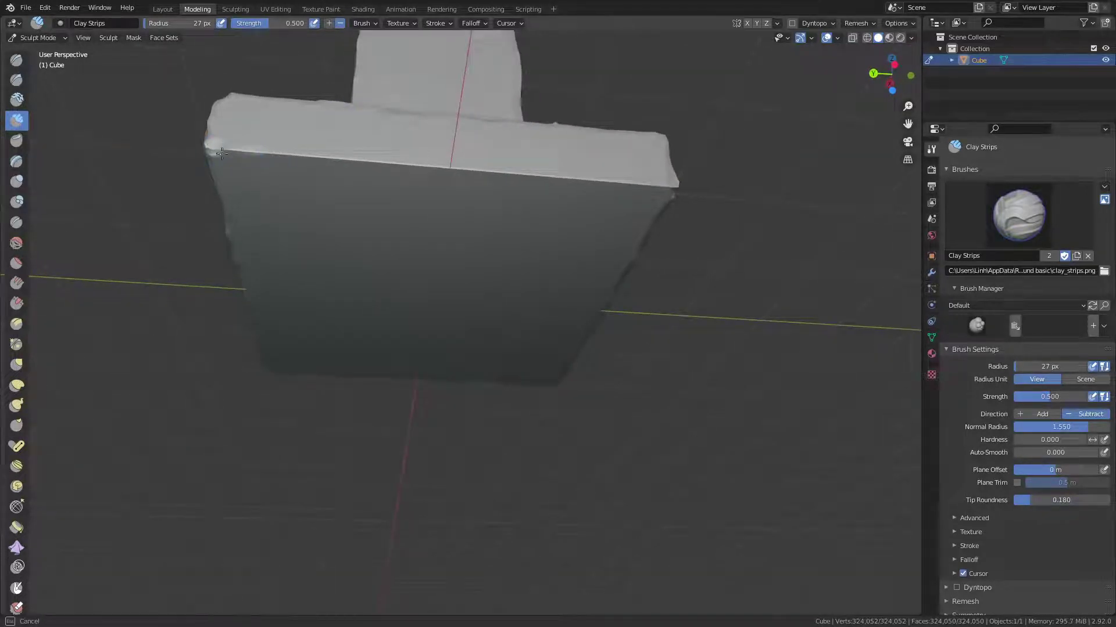
pyautogui.moveTo(221, 153); pyautogui.dragTo(389, 161)
pyautogui.moveTo(487, 172); pyautogui.dragTo(495, 168)
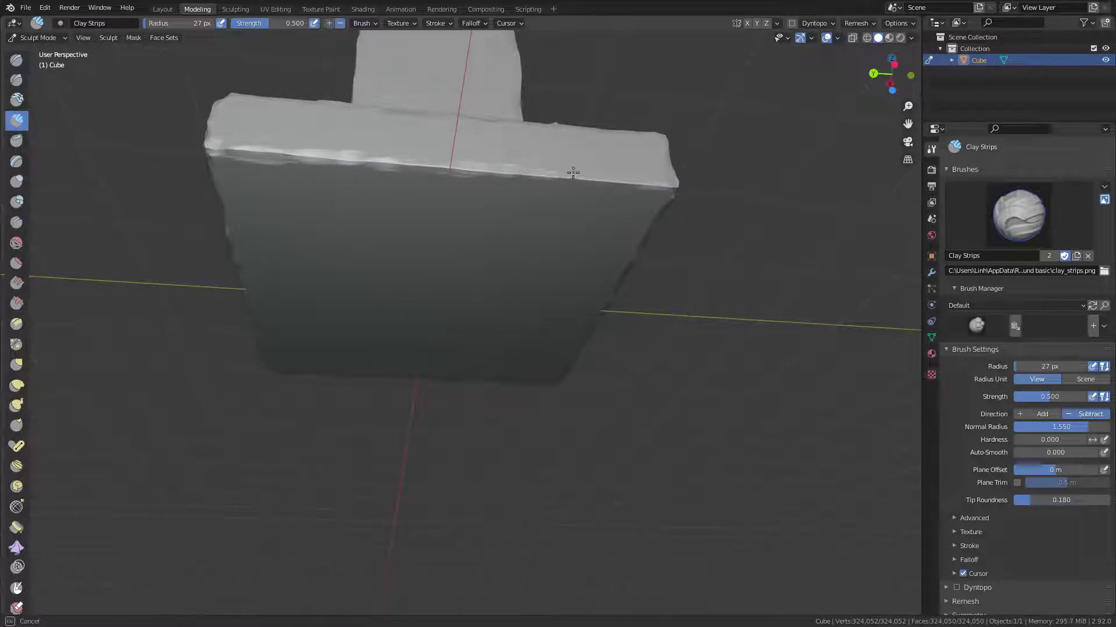
pyautogui.moveTo(573, 173); pyautogui.dragTo(658, 185)
pyautogui.moveTo(621, 184)
pyautogui.mouseDown(button='middle')
pyautogui.moveTo(567, 276)
pyautogui.moveTo(454, 401)
pyautogui.moveTo(523, 313)
pyautogui.moveTo(506, 328)
pyautogui.mouseUp(button='middle')
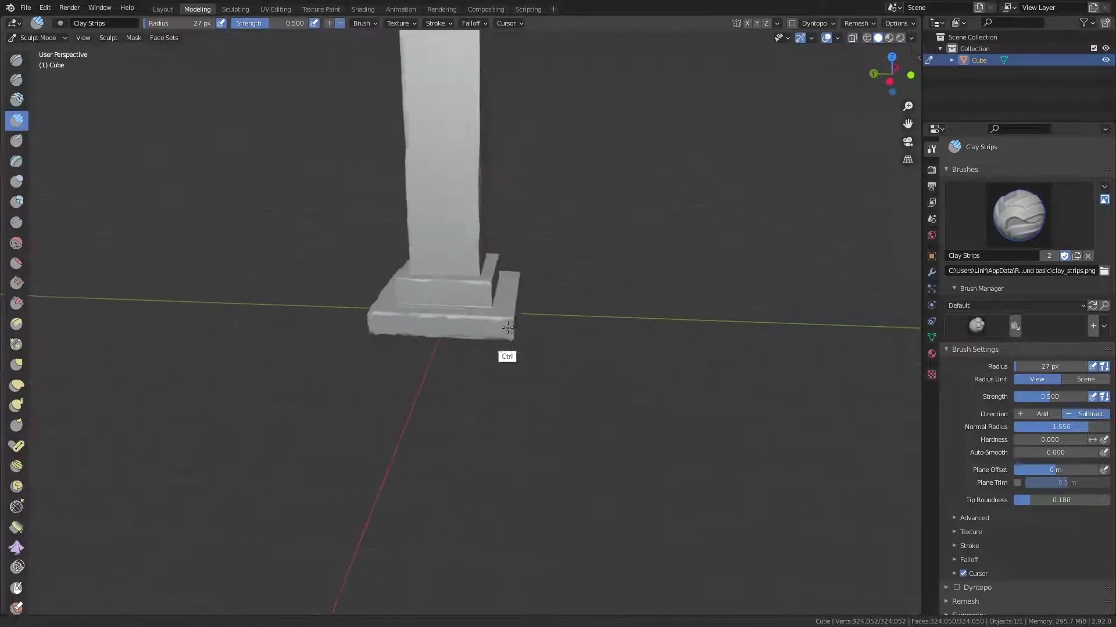
# Frame the pillar shaft and roughen its top front edge and vertical corner.
pyautogui.scroll(-5, 450, 422)
pyautogui.scroll(2, 451, 422)
pyautogui.moveTo(494, 227)
pyautogui.keyDown('shift'); pyautogui.mouseDown(button='middle')
pyautogui.moveTo(498, 399)
pyautogui.moveTo(530, 343)
pyautogui.moveTo(539, 249)
pyautogui.moveTo(488, 314)
pyautogui.moveTo(547, 257)
pyautogui.moveTo(528, 273)
pyautogui.mouseUp(button='middle'); pyautogui.keyUp('shift')
pyautogui.moveTo(481, 319)
pyautogui.mouseDown(button='middle')
pyautogui.moveTo(561, 286)
pyautogui.moveTo(531, 274)
pyautogui.moveTo(564, 195)
pyautogui.mouseUp(button='middle')
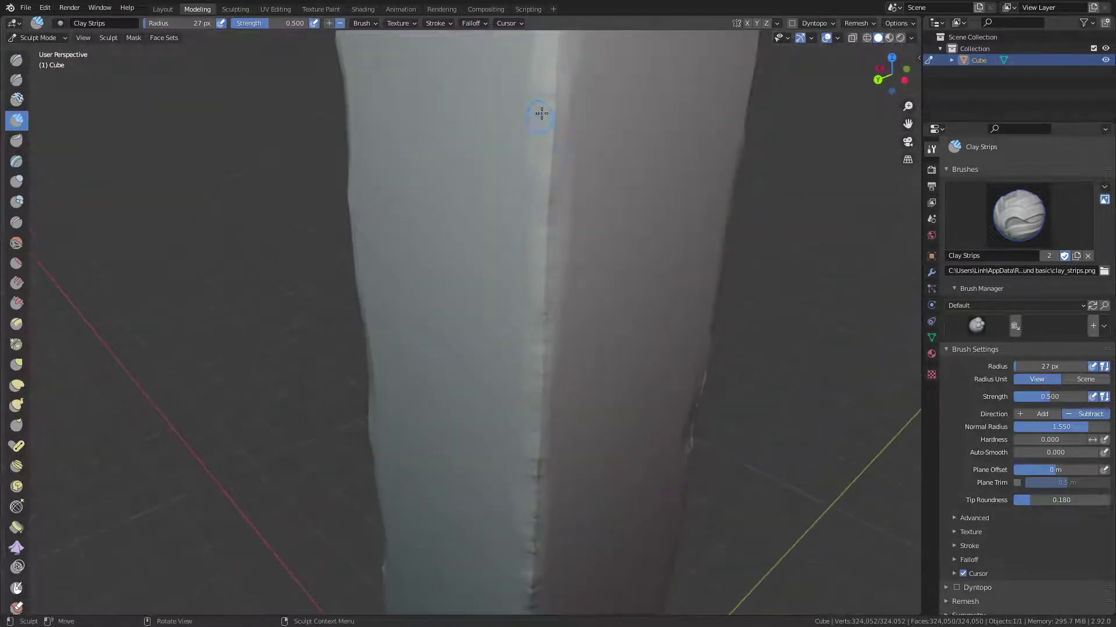
pyautogui.moveTo(541, 114)
pyautogui.keyDown('ctrl'); pyautogui.mouseDown(button='middle')
pyautogui.moveTo(523, 207)
pyautogui.moveTo(474, 192)
pyautogui.mouseUp(button='middle'); pyautogui.keyUp('ctrl')
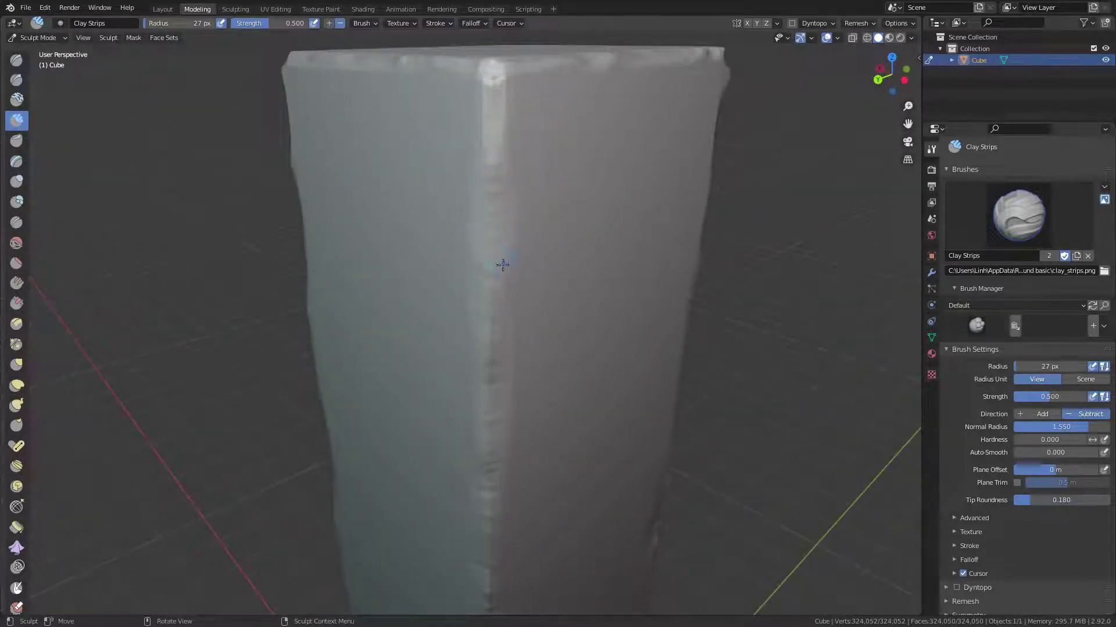
pyautogui.keyDown('ctrl'); pyautogui.moveTo(498, 231); pyautogui.dragTo(510, 256, button='middle'); pyautogui.keyUp('ctrl')
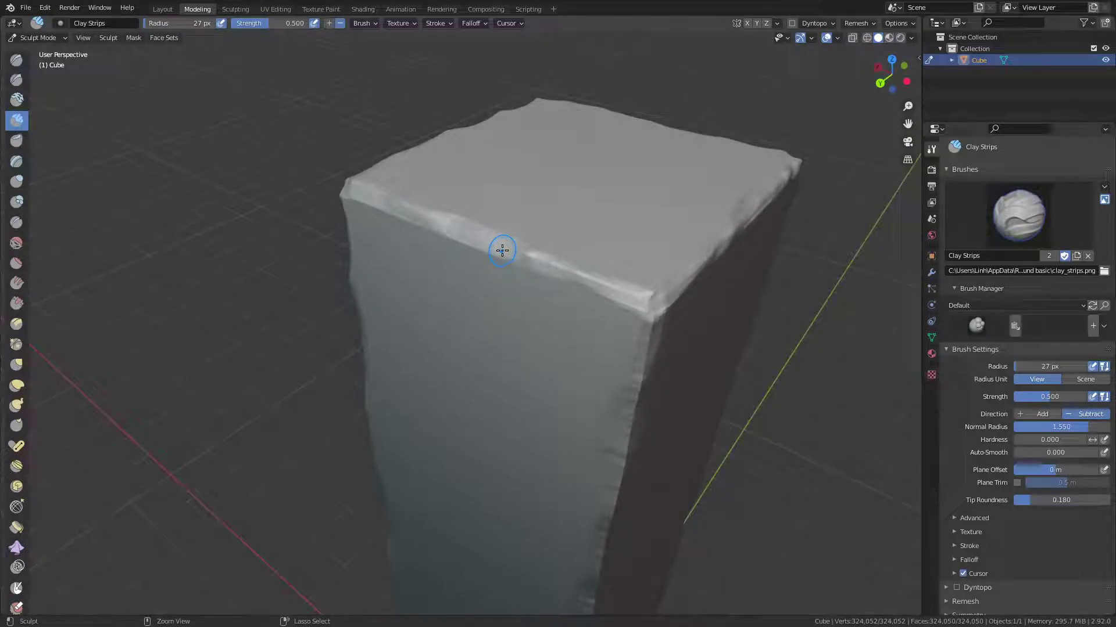
pyautogui.keyDown('ctrl'); pyautogui.moveTo(502, 250); pyautogui.dragTo(547, 168); pyautogui.keyUp('ctrl')
pyautogui.moveTo(486, 259)
pyautogui.mouseDown(button='middle')
pyautogui.moveTo(438, 211)
pyautogui.moveTo(456, 244)
pyautogui.moveTo(458, 299)
pyautogui.moveTo(413, 324)
pyautogui.moveTo(456, 284)
pyautogui.moveTo(463, 174)
pyautogui.moveTo(416, 285)
pyautogui.moveTo(412, 257)
pyautogui.moveTo(386, 224)
pyautogui.moveTo(473, 242)
pyautogui.moveTo(443, 294)
pyautogui.moveTo(446, 174)
pyautogui.moveTo(453, 426)
pyautogui.moveTo(456, 364)
pyautogui.moveTo(431, 249)
pyautogui.moveTo(427, 308)
pyautogui.moveTo(406, 274)
pyautogui.moveTo(423, 274)
pyautogui.moveTo(426, 327)
pyautogui.mouseUp(button='middle')
pyautogui.scroll(-5, 455, 244)
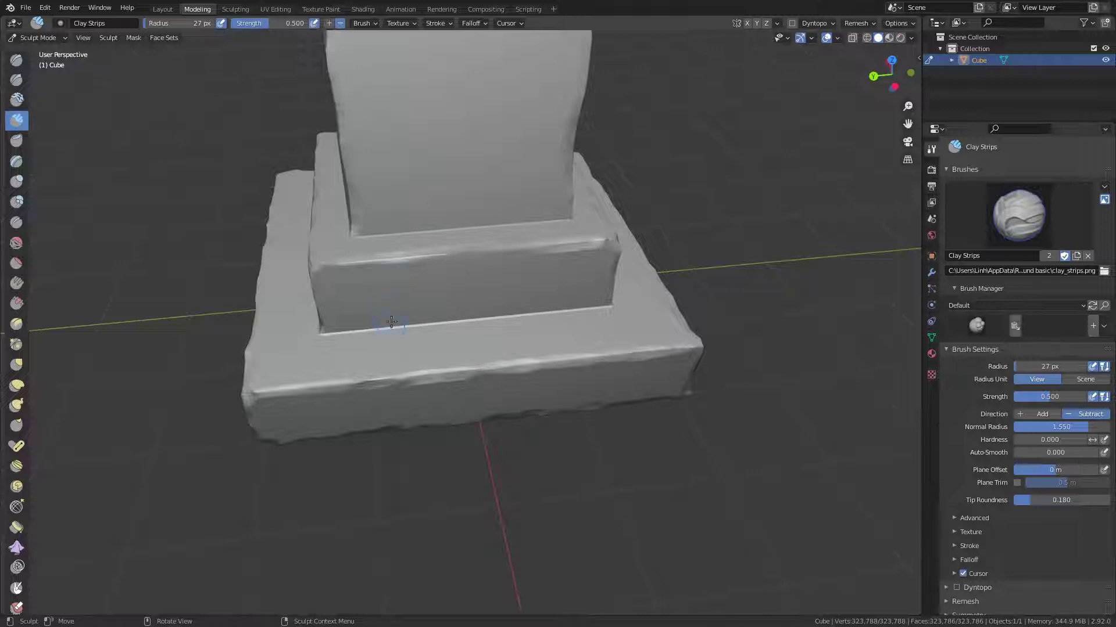
# Switch to the Draw Sharp brush and set its radius to 14 px.
pyautogui.moveTo(394, 343); pyautogui.dragTo(436, 304, button='middle')
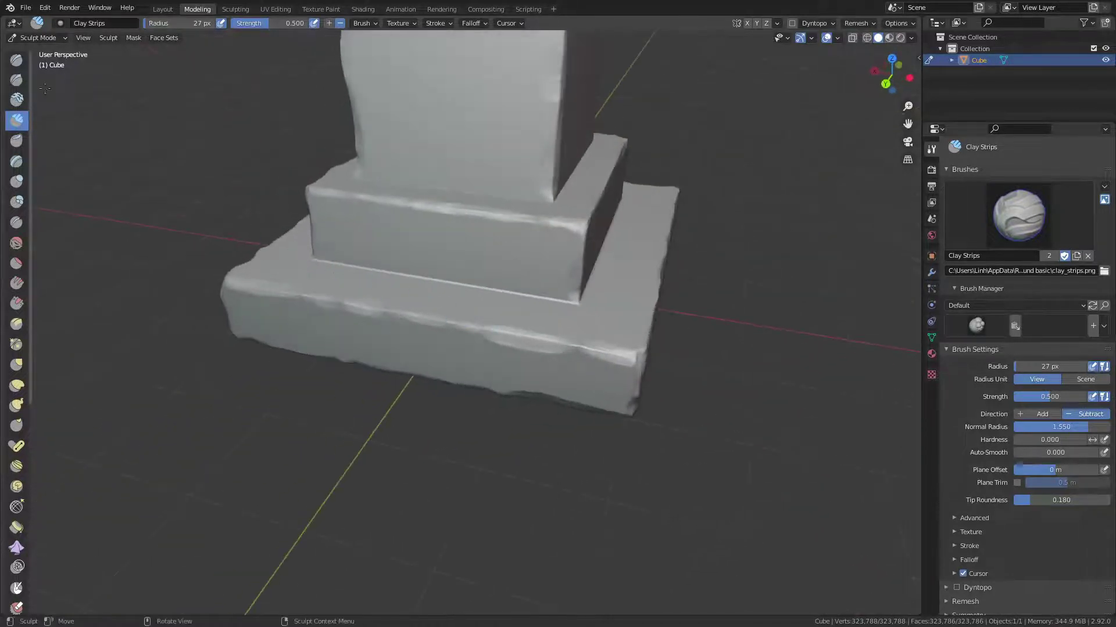
pyautogui.click(17, 81)
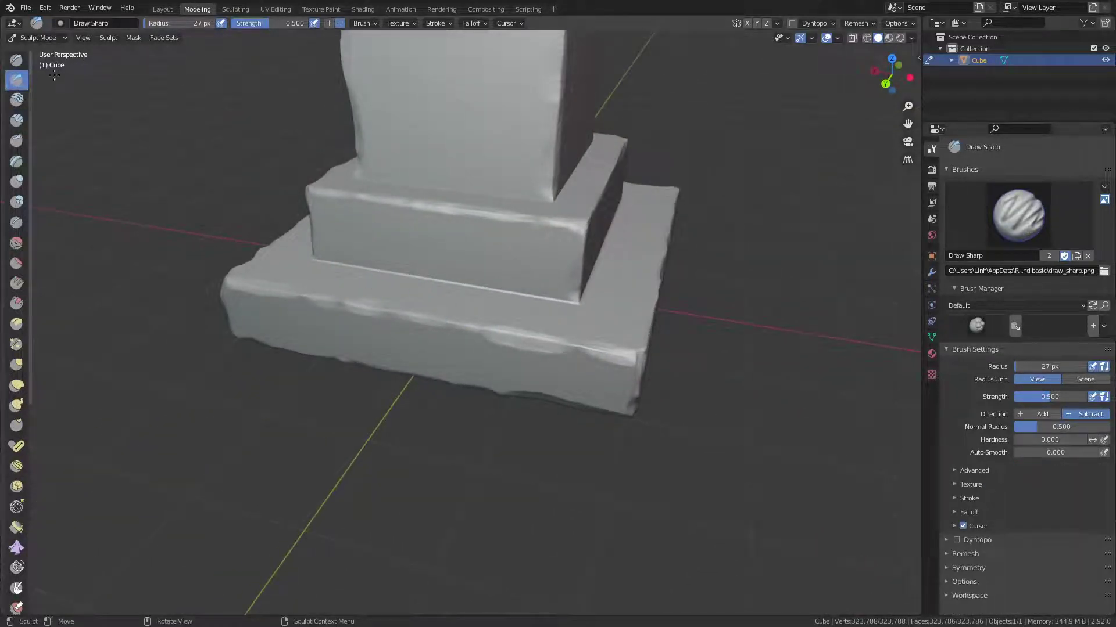
pyautogui.click(17, 99)
pyautogui.click(17, 120)
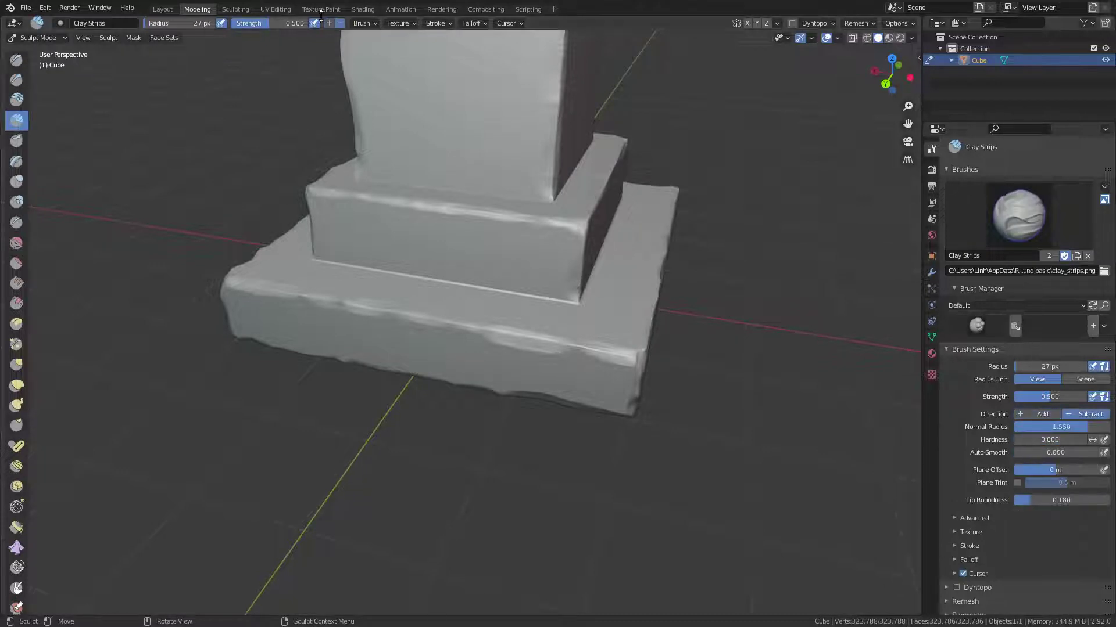
pyautogui.click(16, 80)
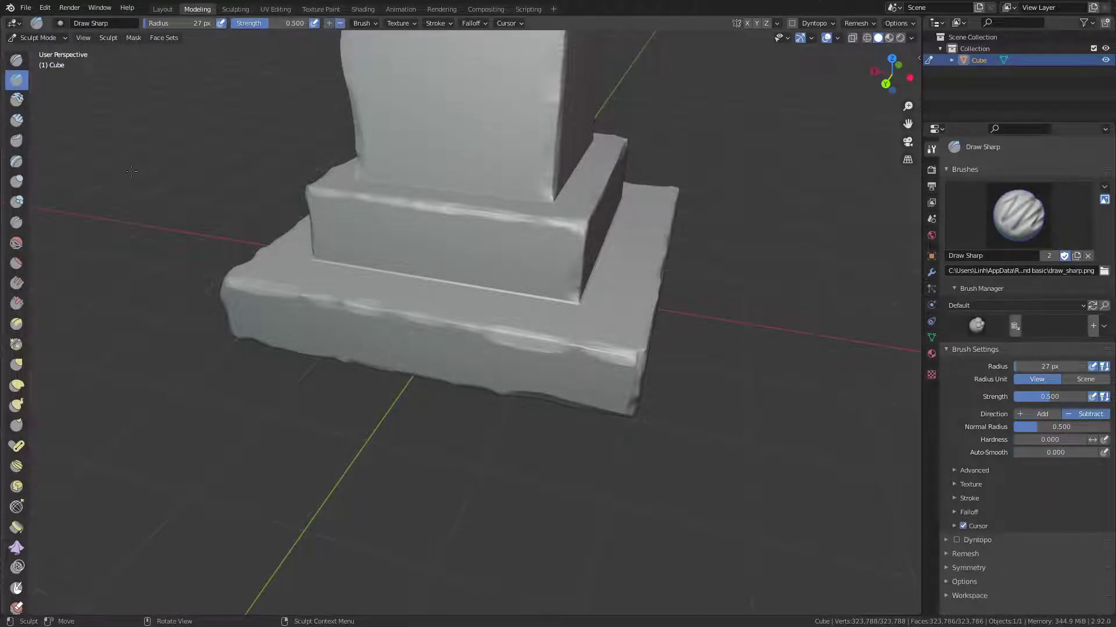
pyautogui.moveTo(350, 267); pyautogui.dragTo(451, 311, button='middle')
pyautogui.press('f')
pyautogui.click(433, 307)
# Zoom and tilt over the stepped base, then snap to top orthographic view.
pyautogui.scroll(2, 450, 311)
pyautogui.scroll(2, 476, 284)
pyautogui.scroll(2, 464, 281)
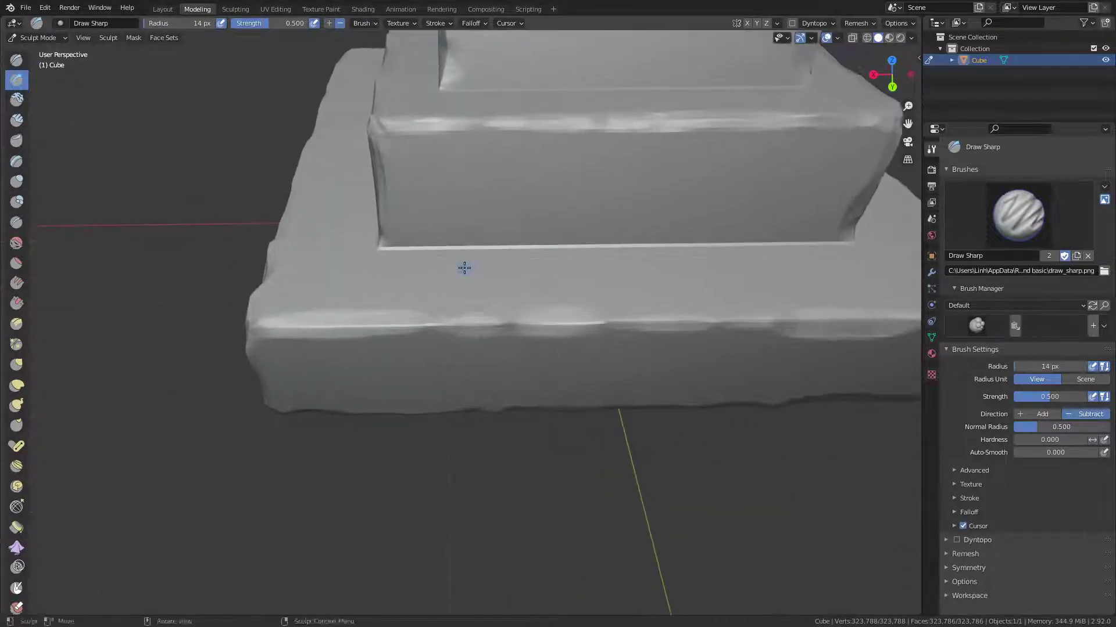
pyautogui.scroll(1, 464, 267)
pyautogui.scroll(1, 471, 259)
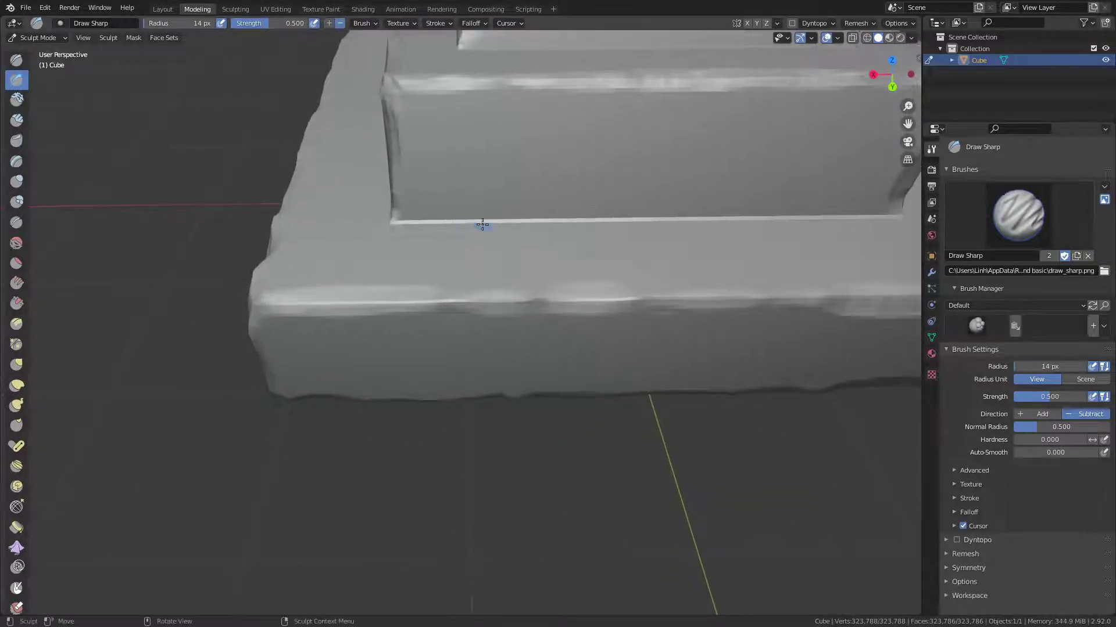
pyautogui.scroll(-2, 473, 269)
pyautogui.scroll(-2, 478, 304)
pyautogui.scroll(-1, 478, 274)
pyautogui.moveTo(478, 274); pyautogui.dragTo(450, 253, button='middle')
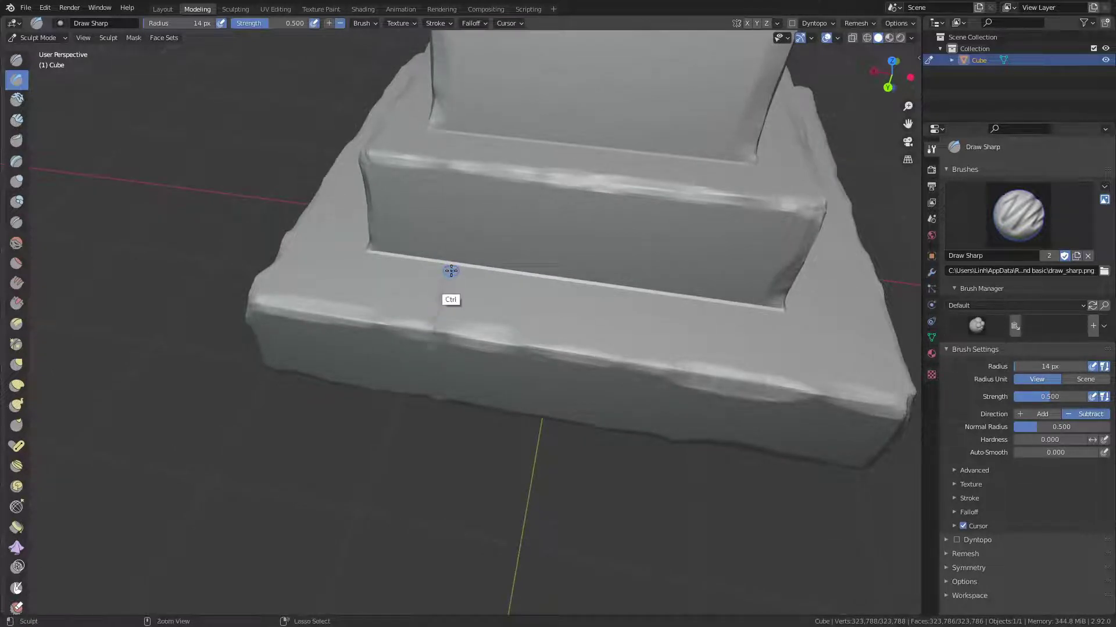
pyautogui.moveTo(469, 282)
pyautogui.mouseDown(button='middle')
pyautogui.moveTo(498, 294)
pyautogui.moveTo(405, 194)
pyautogui.mouseUp(button='middle')
pyautogui.press('`')
pyautogui.click(492, 273)
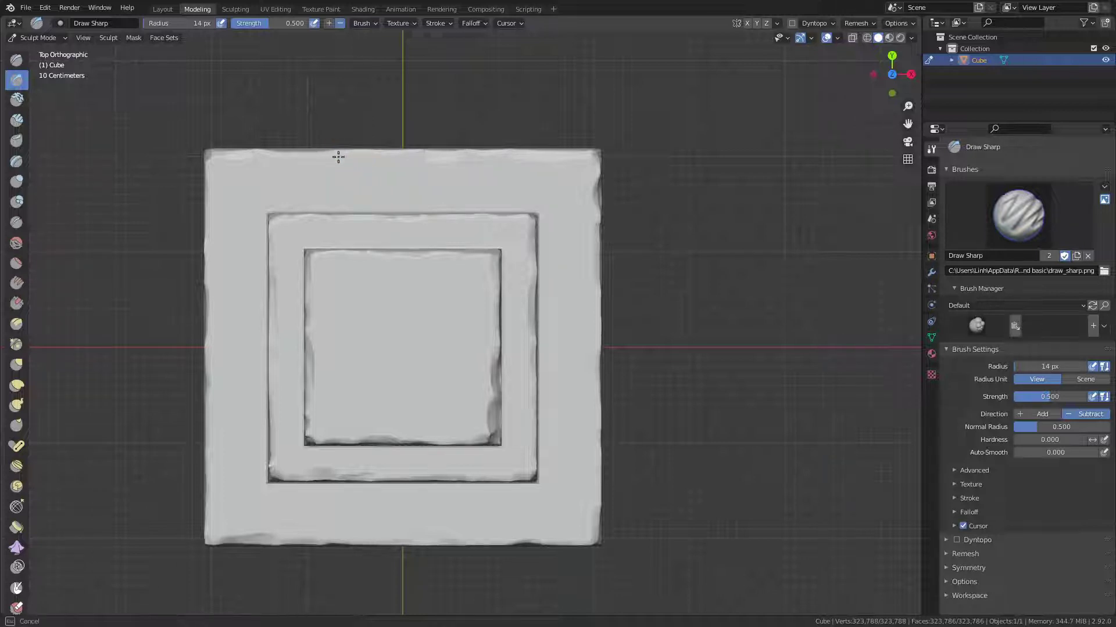
# Carve paired joint grooves across the outer border's top, bottom, left and right sides.
pyautogui.moveTo(337, 153); pyautogui.dragTo(338, 218)
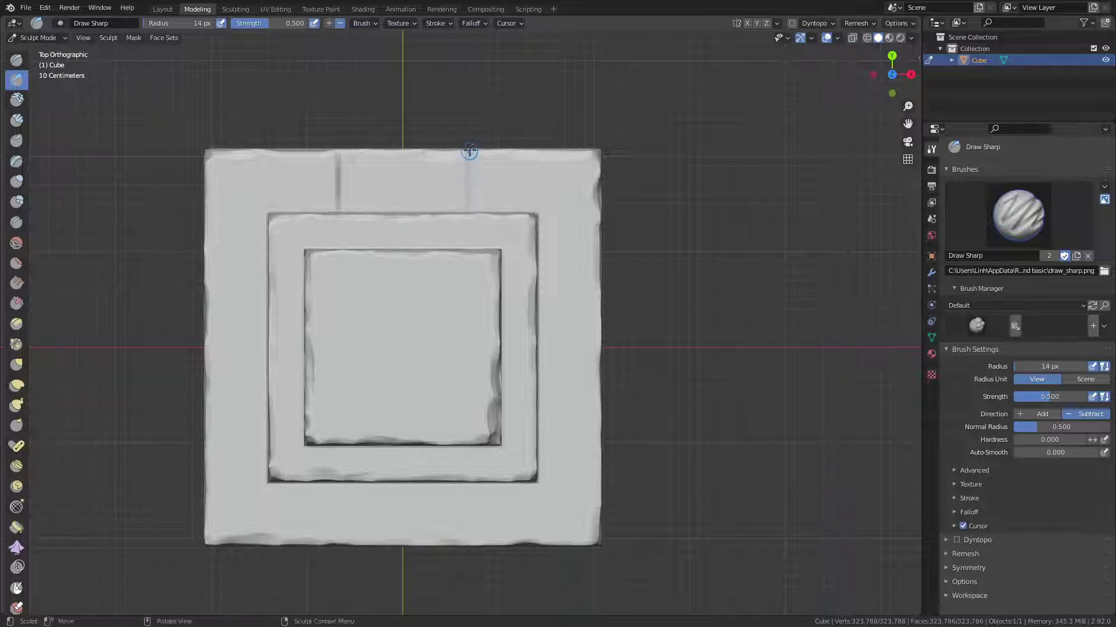
pyautogui.moveTo(468, 152); pyautogui.dragTo(467, 211)
pyautogui.moveTo(332, 489); pyautogui.dragTo(332, 530)
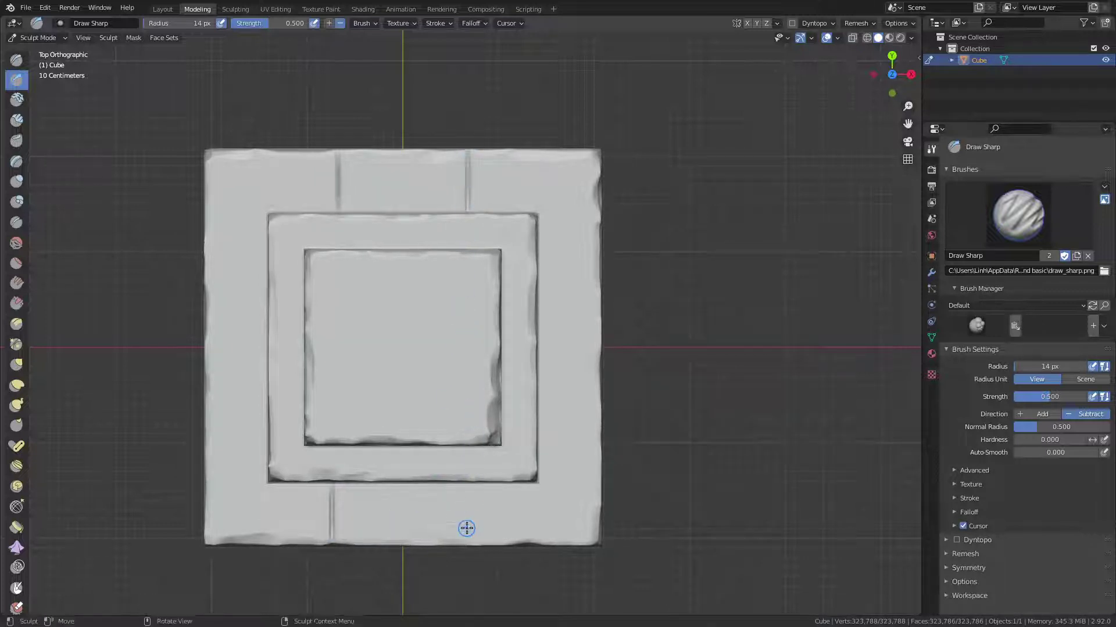
pyautogui.moveTo(465, 487); pyautogui.dragTo(466, 559)
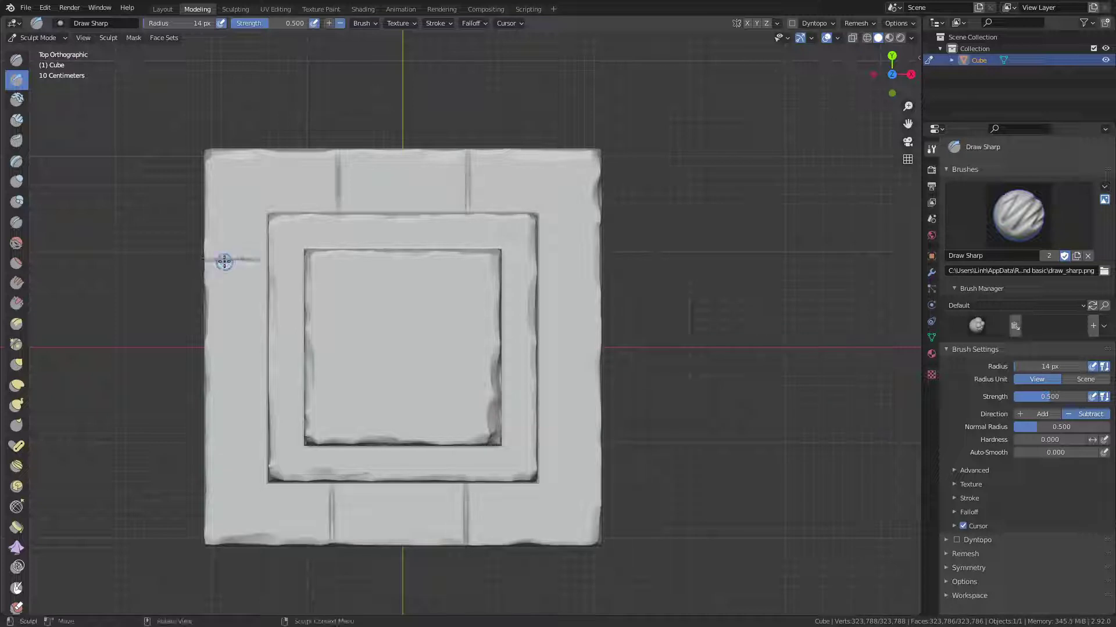
pyautogui.moveTo(205, 259); pyautogui.dragTo(268, 259)
pyautogui.moveTo(541, 260); pyautogui.dragTo(600, 259)
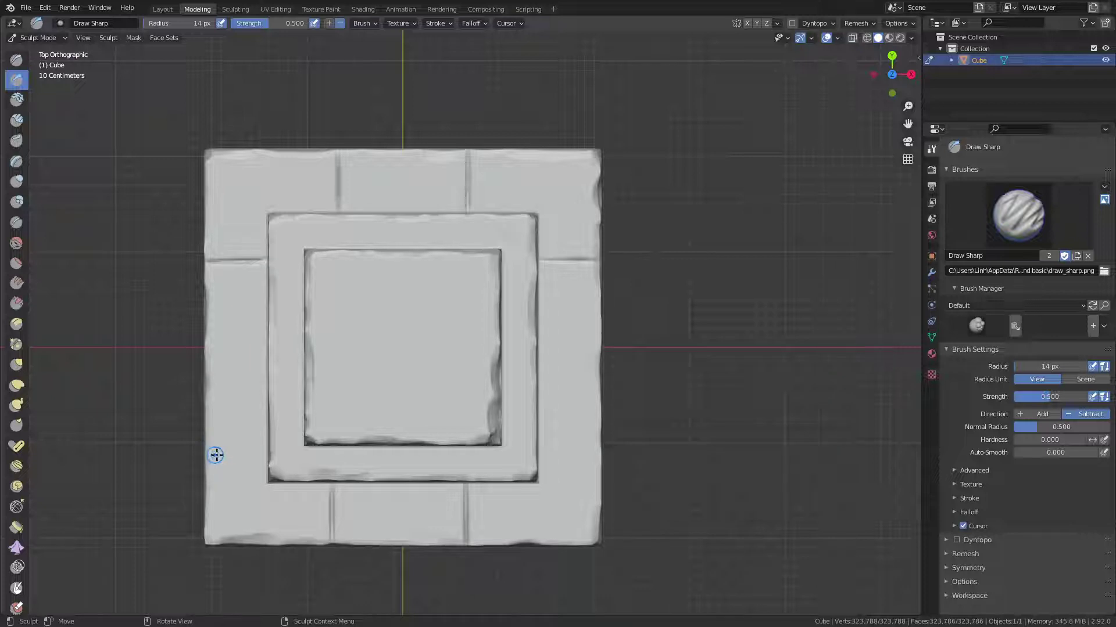
pyautogui.moveTo(213, 458); pyautogui.dragTo(274, 456)
pyautogui.moveTo(538, 457); pyautogui.dragTo(596, 456)
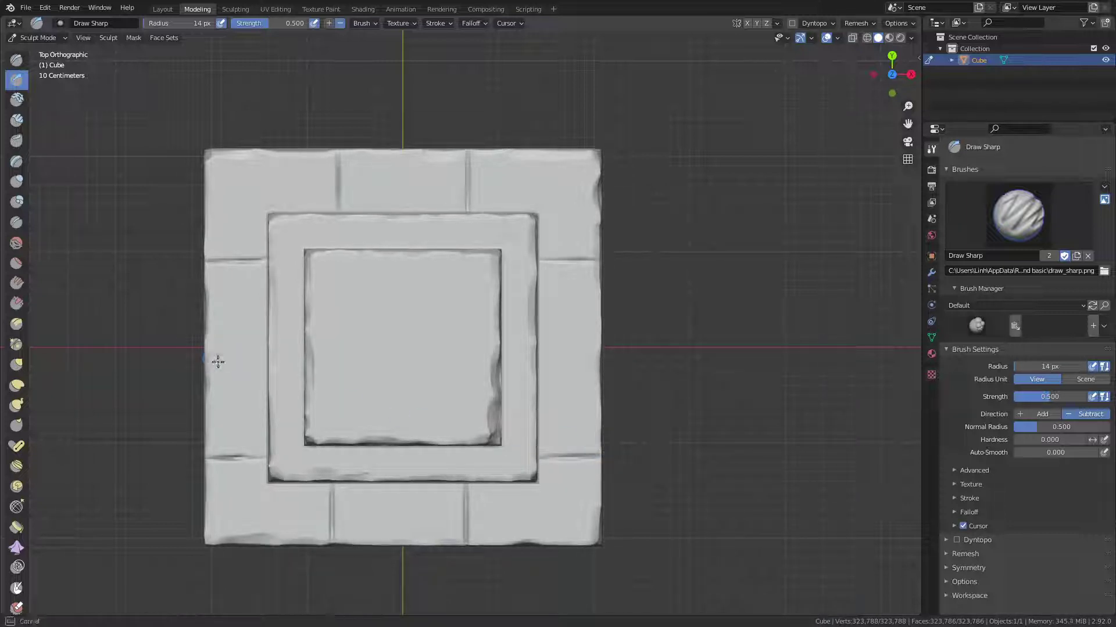
# Carve mid joints on the left and right outer borders, undoing the left attempts.
pyautogui.moveTo(208, 360); pyautogui.dragTo(266, 359)
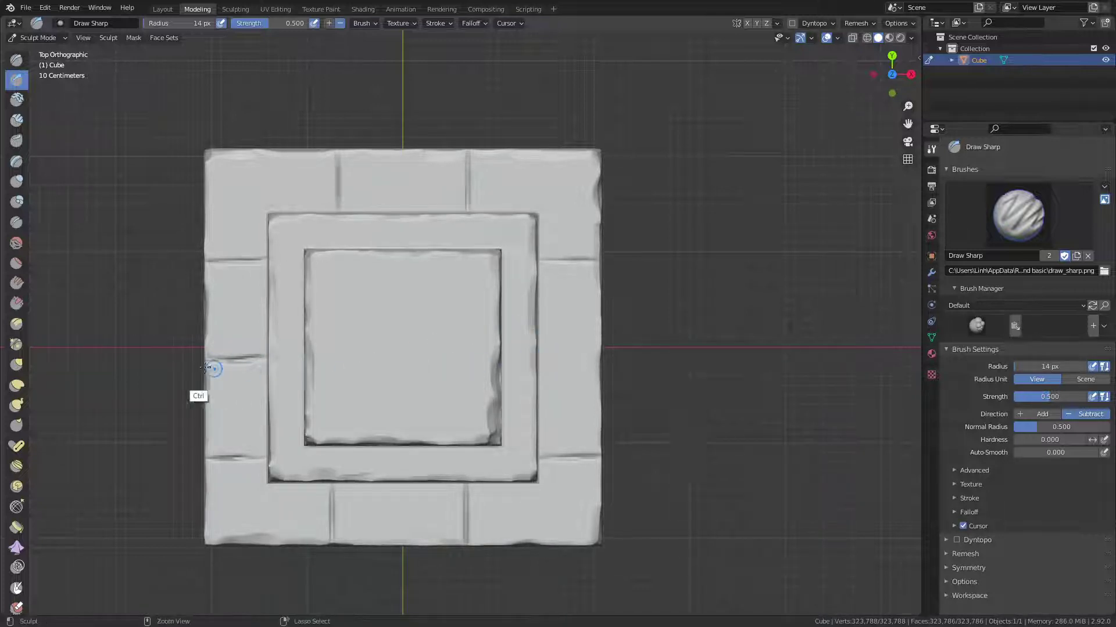
pyautogui.hotkey('ctrl', 'z')
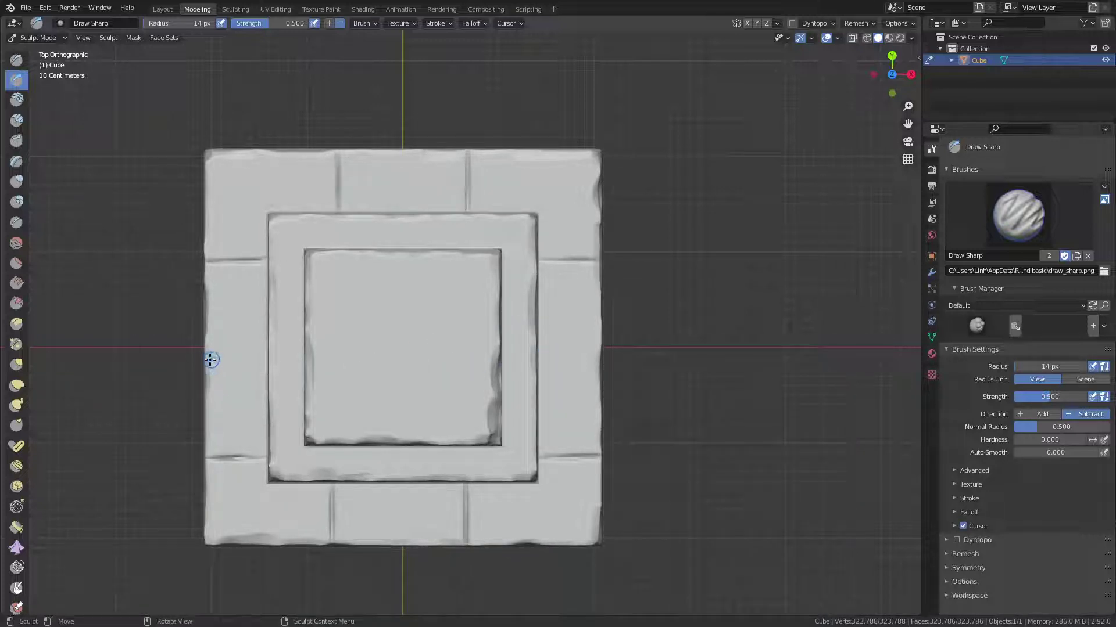
pyautogui.moveTo(210, 360); pyautogui.dragTo(264, 357)
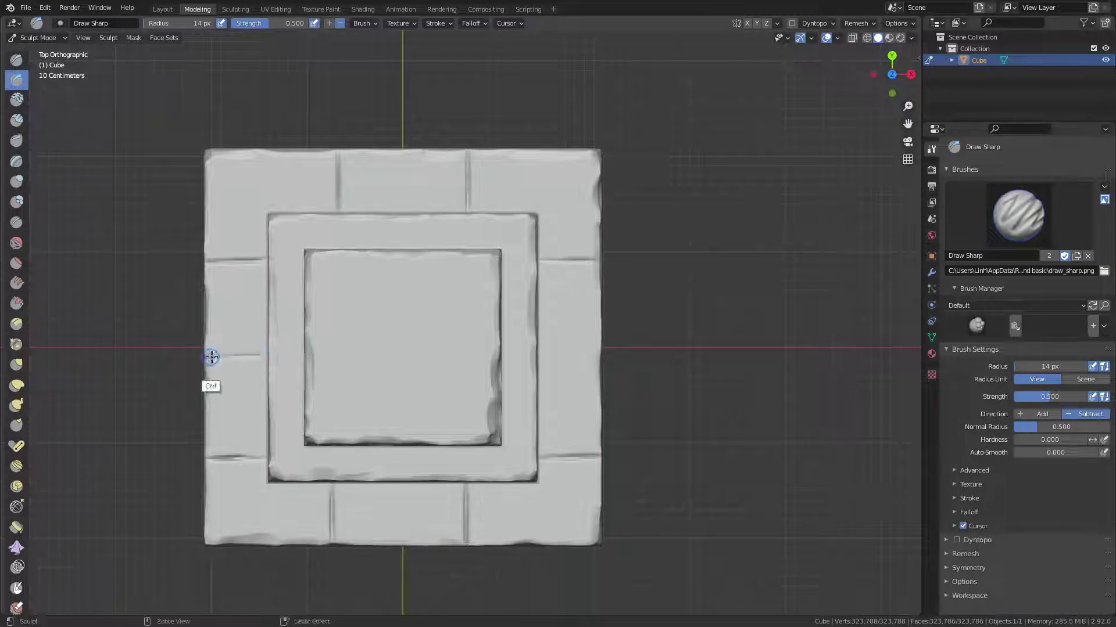
pyautogui.hotkey('ctrl', 'z')
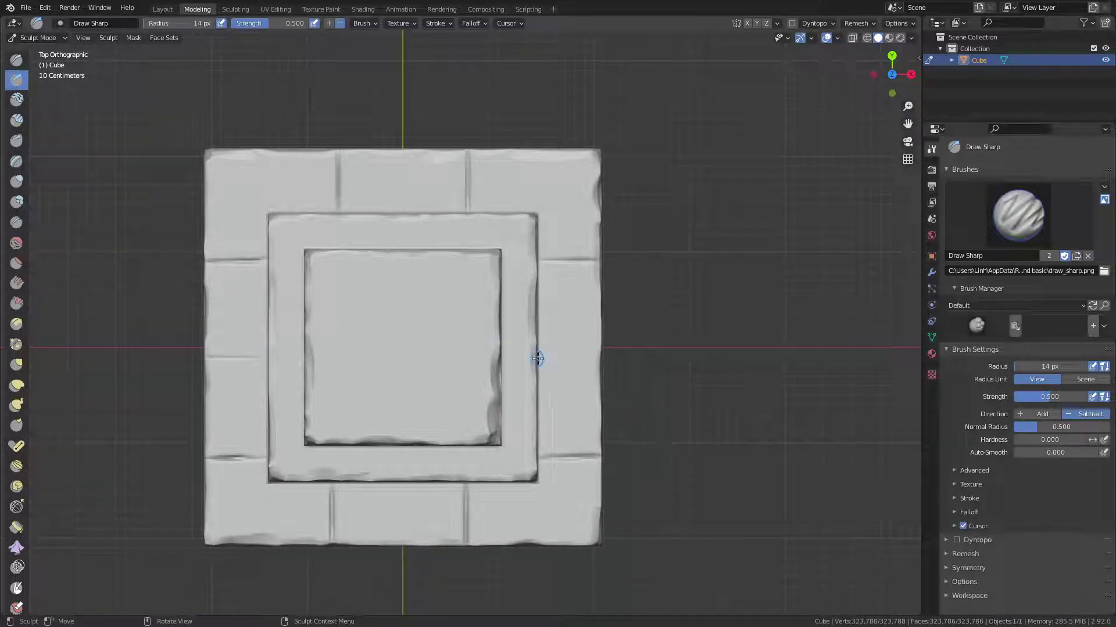
pyautogui.moveTo(543, 357)
pyautogui.mouseDown()
pyautogui.moveTo(597, 354)
pyautogui.moveTo(555, 373)
pyautogui.mouseUp()
# Carve joints across the inner frame's left, top, right and bottom sides.
pyautogui.moveTo(270, 300); pyautogui.dragTo(302, 301)
pyautogui.moveTo(401, 227); pyautogui.dragTo(399, 216)
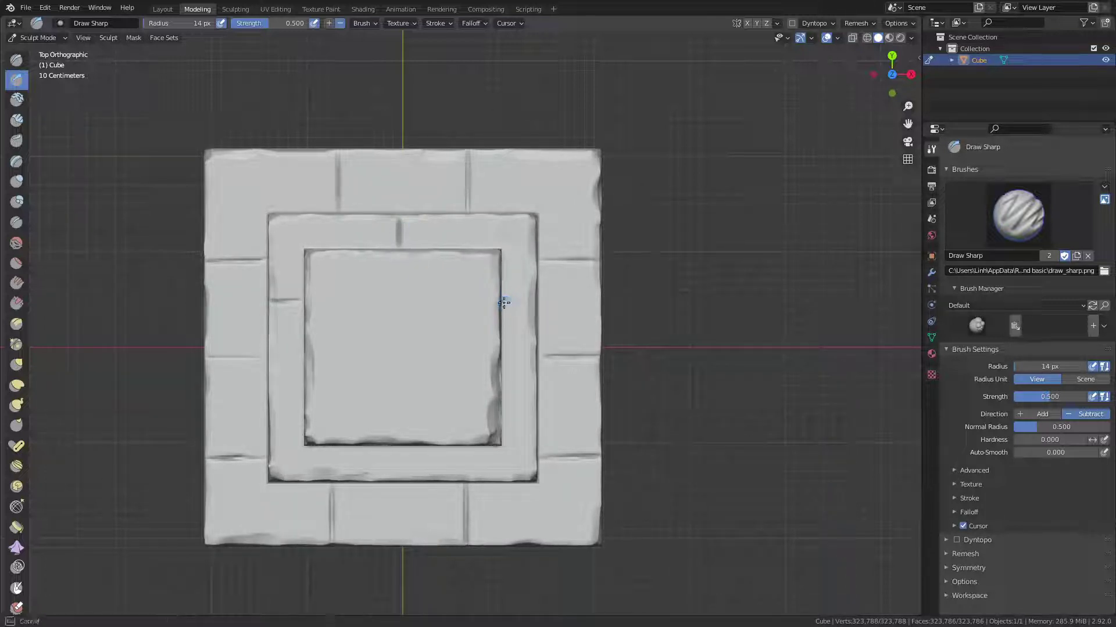
pyautogui.moveTo(503, 301); pyautogui.dragTo(532, 301)
pyautogui.moveTo(503, 402); pyautogui.dragTo(535, 402)
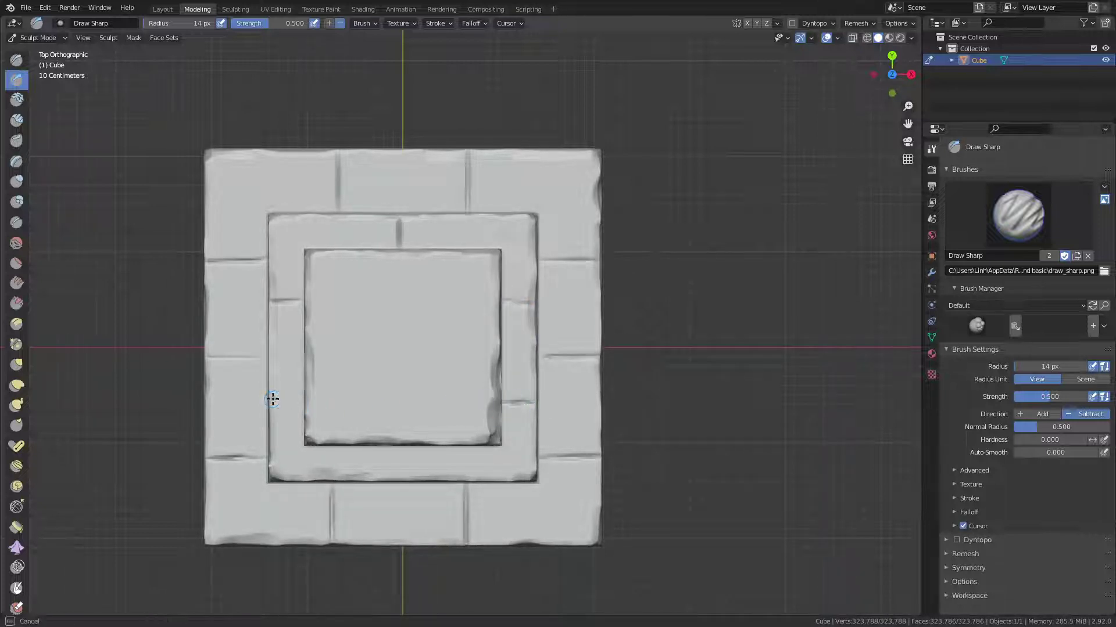
pyautogui.moveTo(269, 400); pyautogui.dragTo(303, 400)
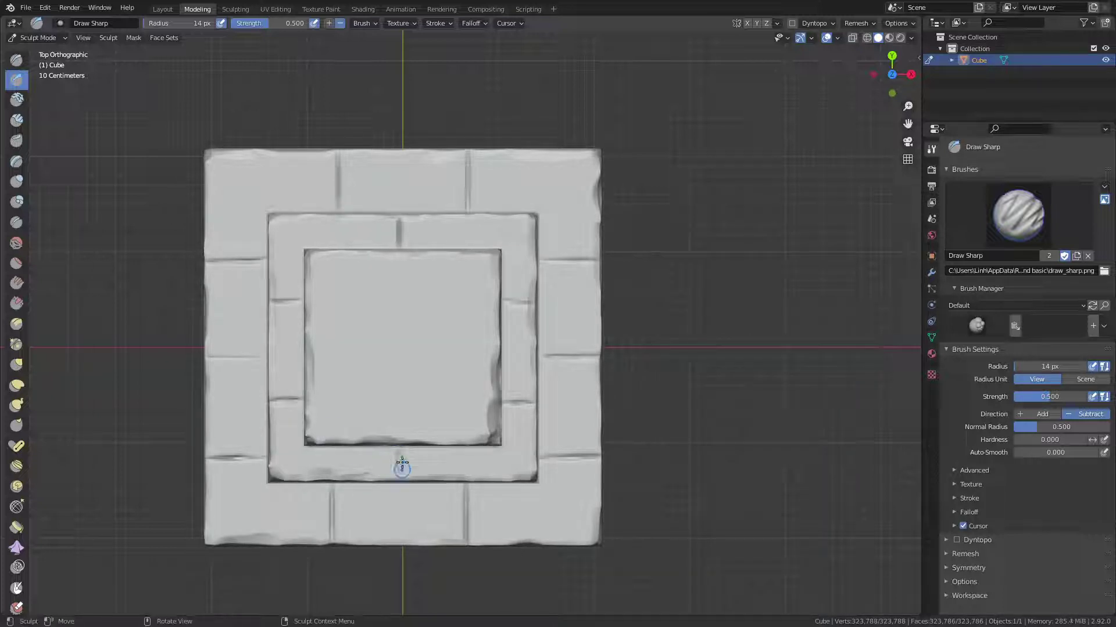
pyautogui.moveTo(399, 448); pyautogui.dragTo(400, 482)
pyautogui.moveTo(371, 356)
pyautogui.mouseDown(button='middle')
pyautogui.moveTo(508, 233)
pyautogui.moveTo(466, 157)
pyautogui.moveTo(436, 199)
pyautogui.mouseUp(button='middle')
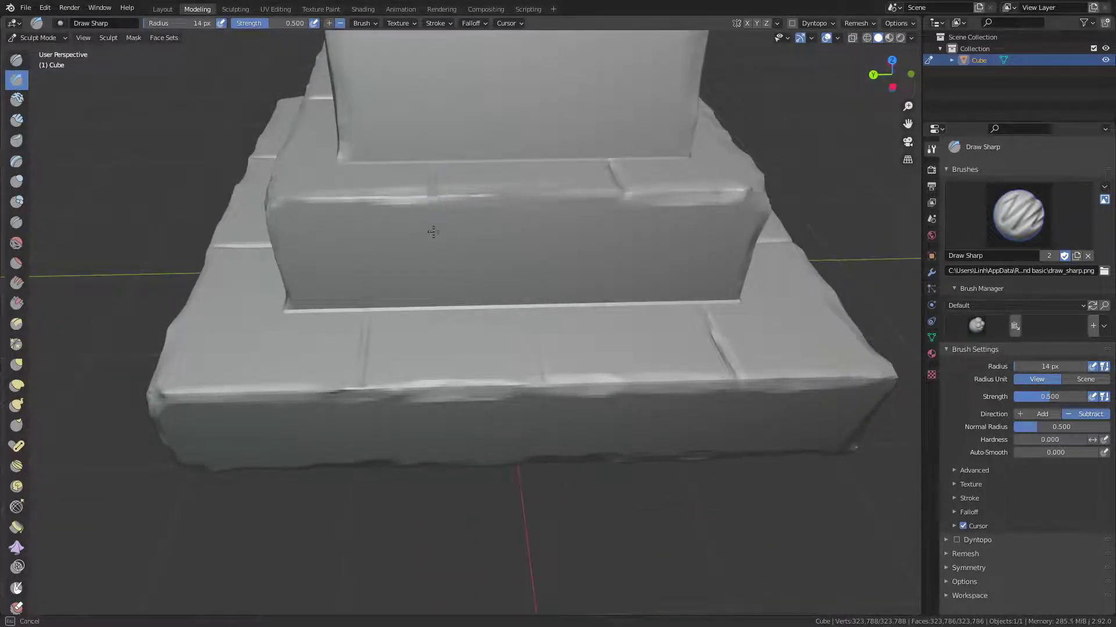
# Orbit to face the base and deepen the lowest step's vertical joint.
pyautogui.moveTo(483, 219)
pyautogui.mouseDown(button='middle')
pyautogui.moveTo(552, 194)
pyautogui.moveTo(543, 200)
pyautogui.mouseUp(button='middle')
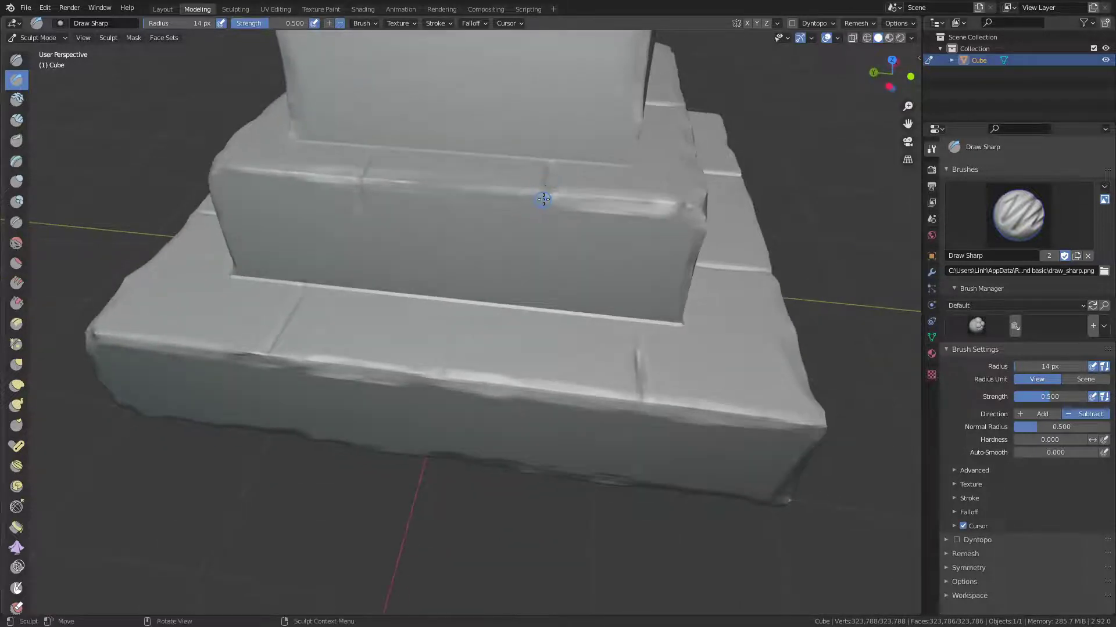
pyautogui.moveTo(428, 252)
pyautogui.mouseDown(button='middle')
pyautogui.moveTo(399, 279)
pyautogui.moveTo(375, 275)
pyautogui.moveTo(643, 269)
pyautogui.moveTo(619, 268)
pyautogui.moveTo(598, 299)
pyautogui.mouseUp(button='middle')
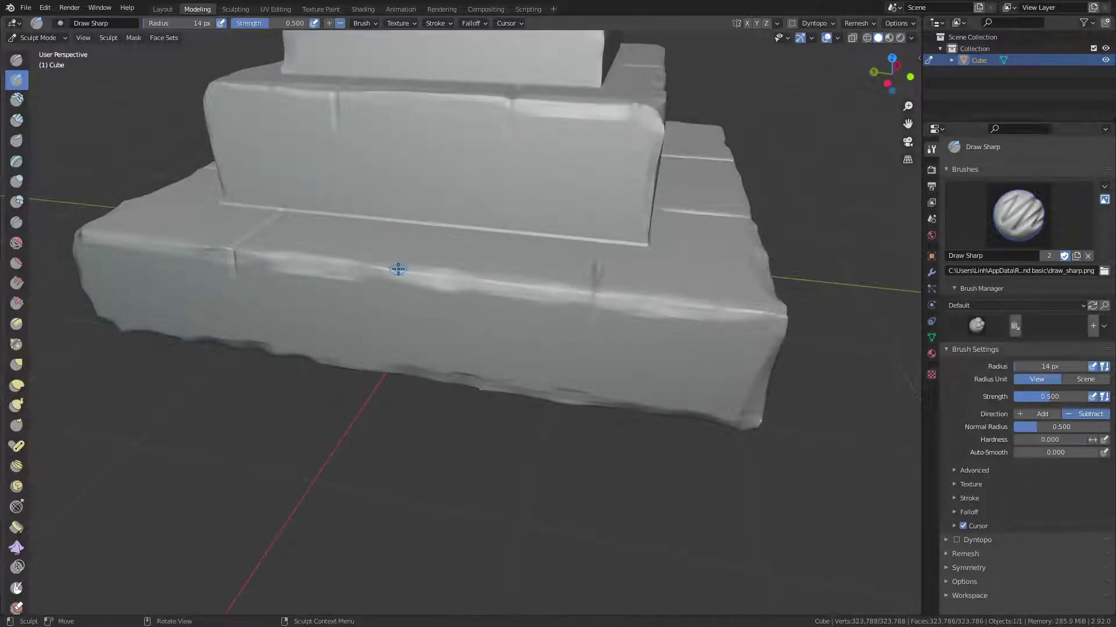
pyautogui.moveTo(417, 273); pyautogui.dragTo(435, 274, button='middle')
pyautogui.moveTo(503, 291); pyautogui.dragTo(505, 318)
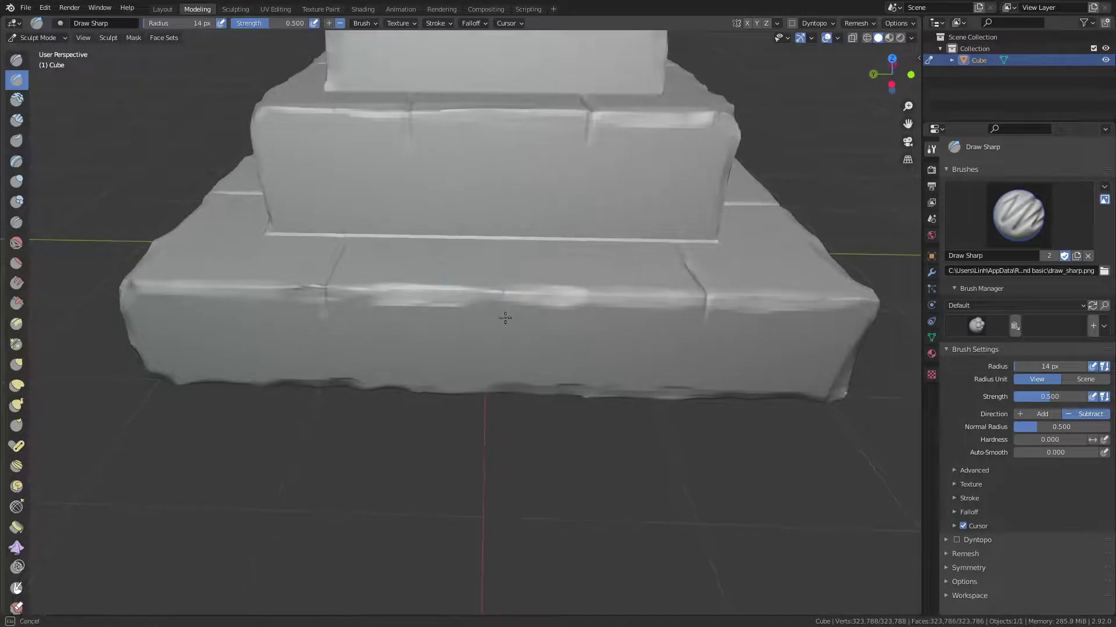
pyautogui.moveTo(507, 284); pyautogui.dragTo(501, 376, button='middle')
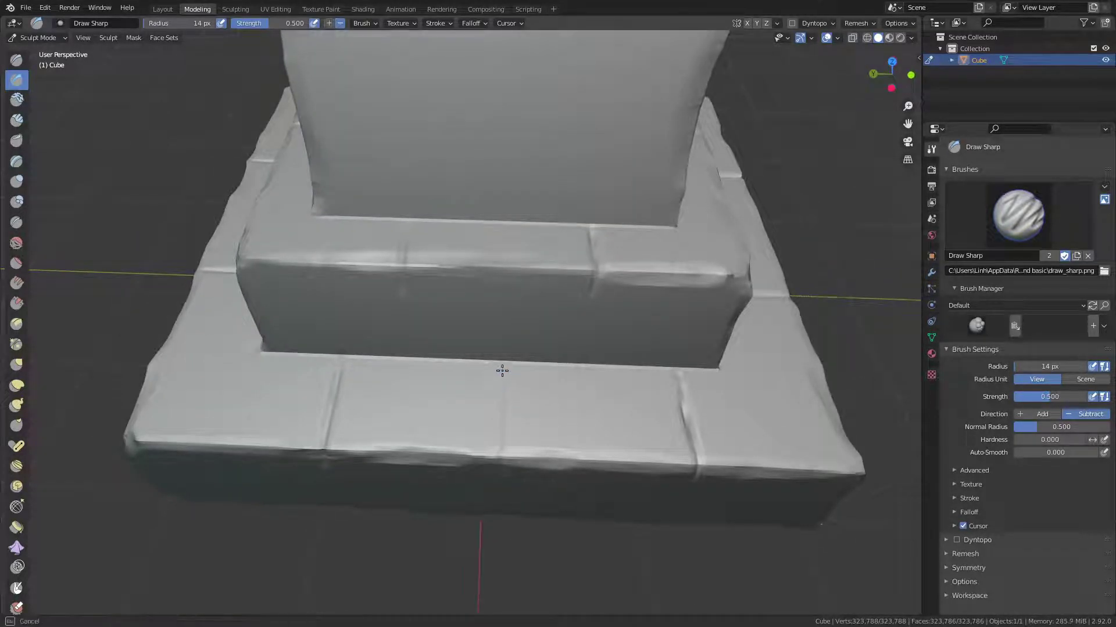
pyautogui.moveTo(504, 399)
pyautogui.mouseDown()
pyautogui.moveTo(504, 366)
pyautogui.moveTo(503, 451)
pyautogui.moveTo(503, 365)
pyautogui.mouseUp()
# Press a sharp vertical crease into the lowest step's front edge and inspect the steps.
pyautogui.moveTo(503, 364)
pyautogui.mouseDown(button='middle')
pyautogui.moveTo(437, 324)
pyautogui.moveTo(555, 332)
pyautogui.mouseUp(button='middle')
pyautogui.moveTo(622, 344)
pyautogui.mouseDown(button='middle')
pyautogui.moveTo(617, 302)
pyautogui.moveTo(592, 304)
pyautogui.moveTo(564, 332)
pyautogui.moveTo(581, 277)
pyautogui.mouseUp(button='middle')
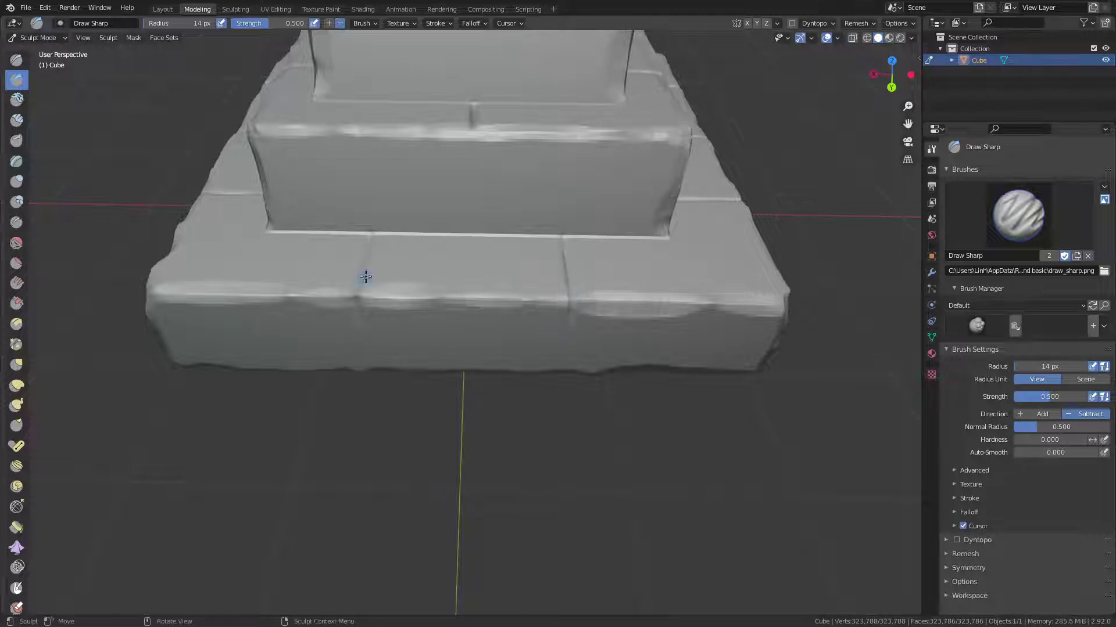
pyautogui.moveTo(343, 291); pyautogui.dragTo(520, 280, button='middle')
pyautogui.moveTo(563, 290); pyautogui.dragTo(559, 295)
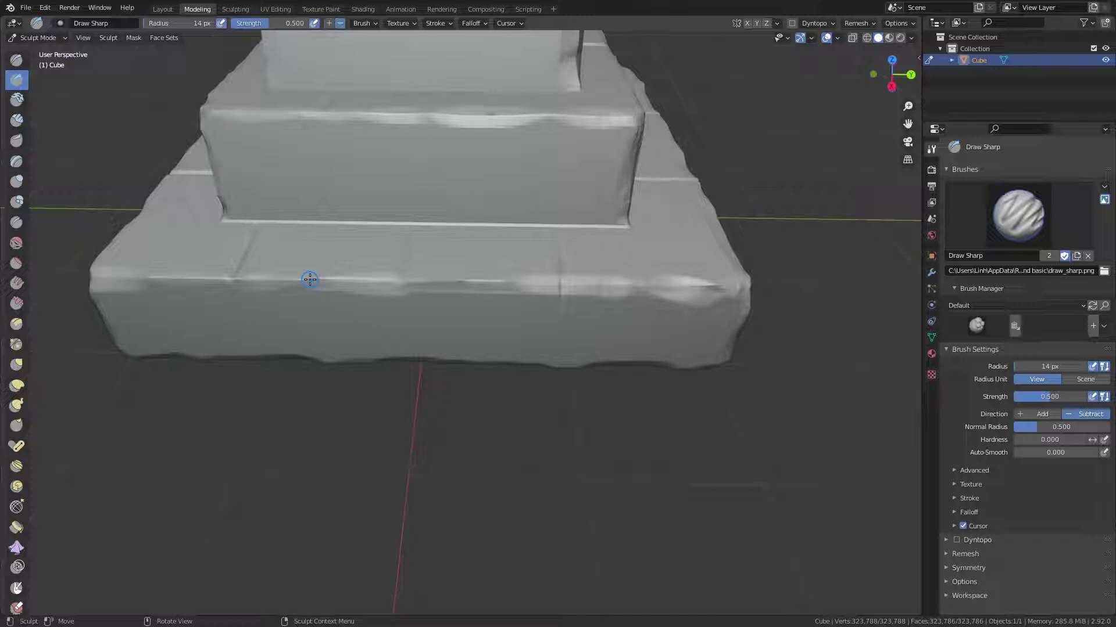
pyautogui.moveTo(309, 280)
pyautogui.mouseDown(button='middle')
pyautogui.moveTo(269, 316)
pyautogui.moveTo(293, 323)
pyautogui.moveTo(386, 289)
pyautogui.moveTo(404, 254)
pyautogui.moveTo(381, 252)
pyautogui.mouseUp(button='middle')
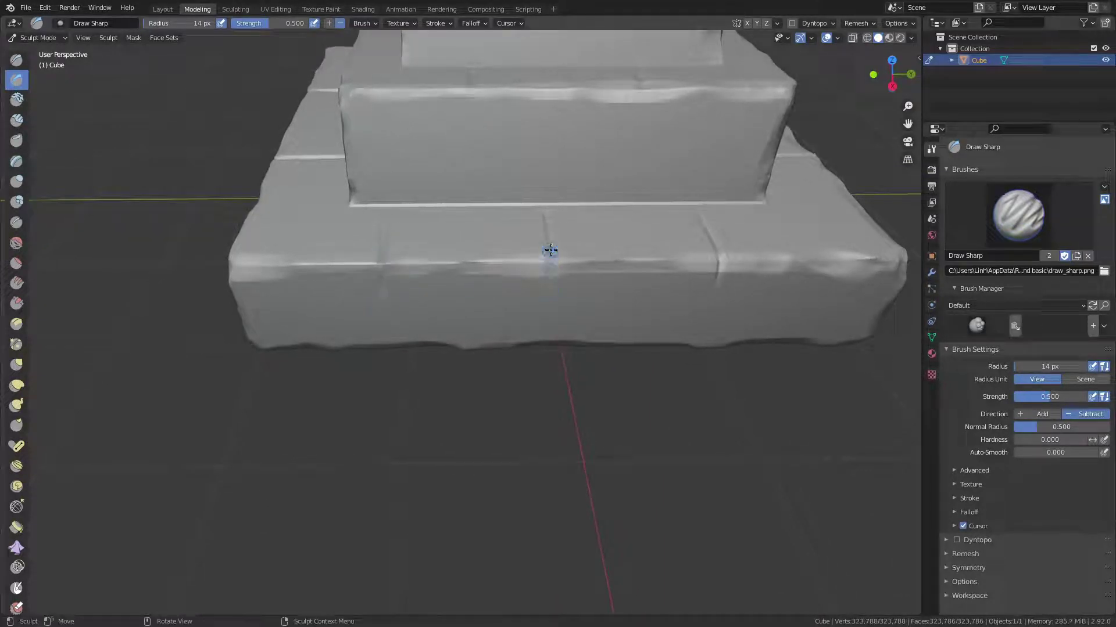
pyautogui.moveTo(520, 279); pyautogui.dragTo(519, 206, button='middle')
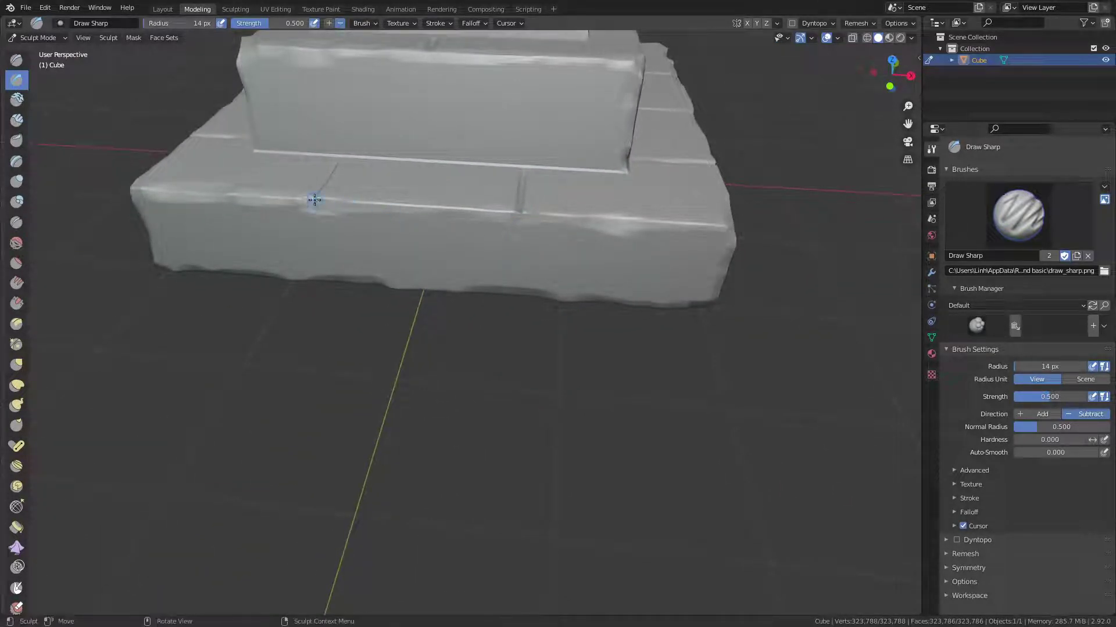
pyautogui.moveTo(314, 200)
pyautogui.mouseDown(button='middle')
pyautogui.moveTo(476, 218)
pyautogui.moveTo(465, 191)
pyautogui.mouseUp(button='middle')
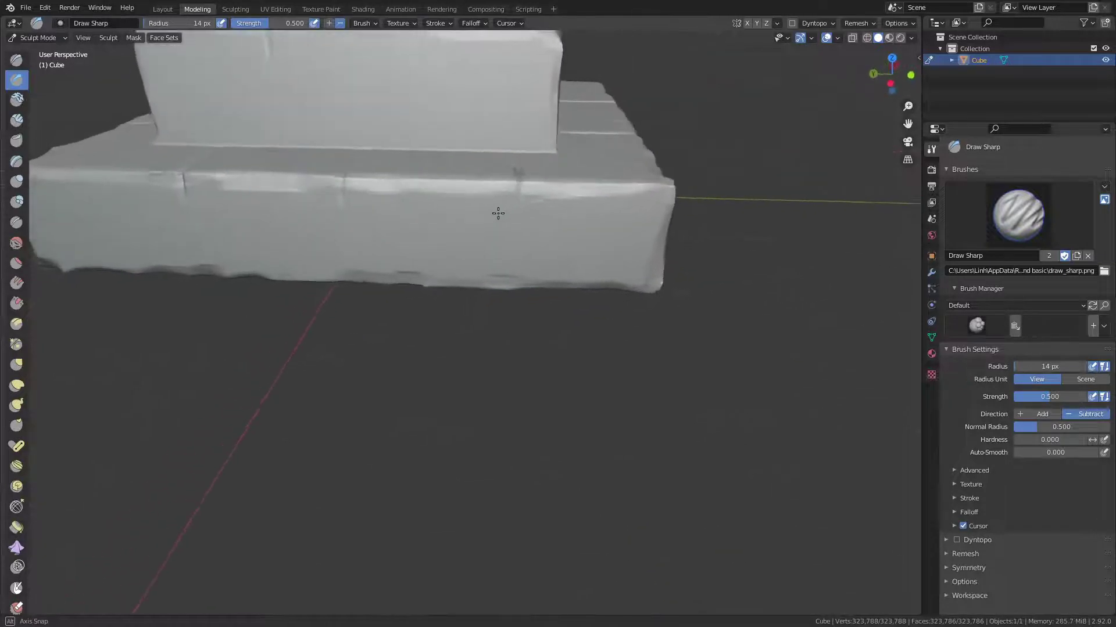
# From Left Orthographic, carve two vertical joints down the lowest step and one down the middle step.
pyautogui.click(892, 83)
pyautogui.keyDown('shift'); pyautogui.moveTo(466, 186); pyautogui.dragTo(479, 236, button='middle'); pyautogui.keyUp('shift')
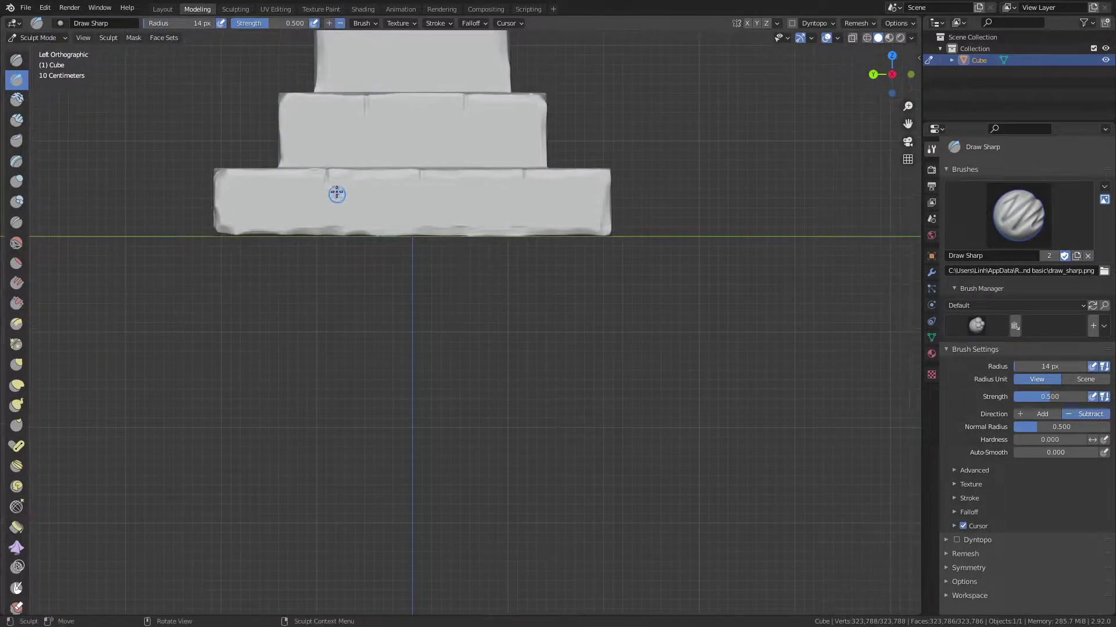
pyautogui.moveTo(326, 195); pyautogui.dragTo(331, 227)
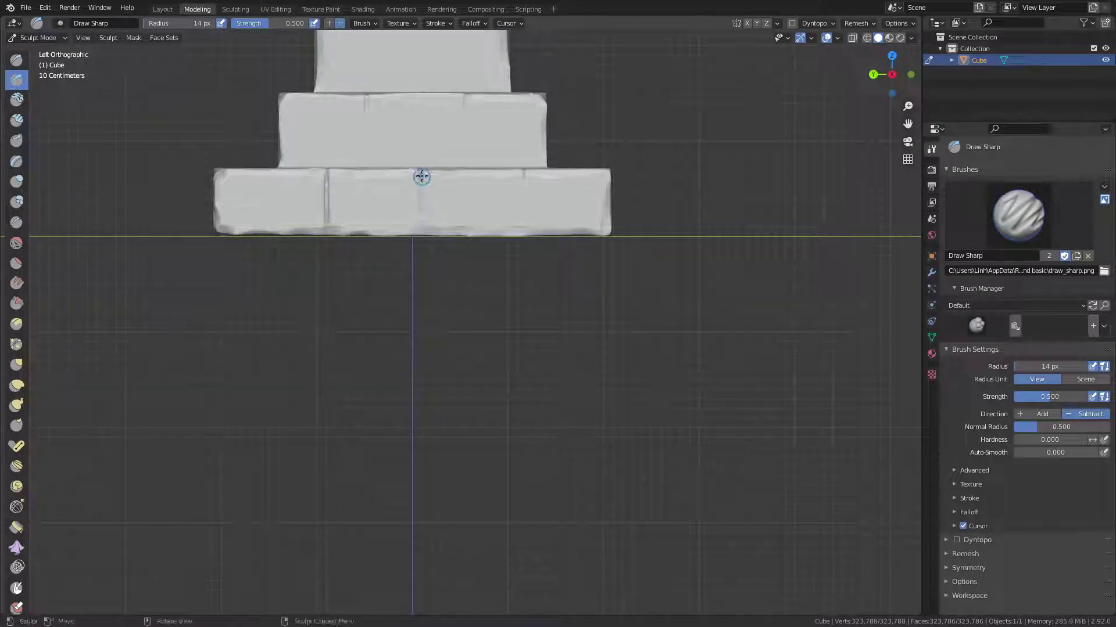
pyautogui.moveTo(420, 172); pyautogui.dragTo(420, 232)
pyautogui.moveTo(366, 100); pyautogui.dragTo(366, 167)
pyautogui.moveTo(458, 102); pyautogui.dragTo(463, 169)
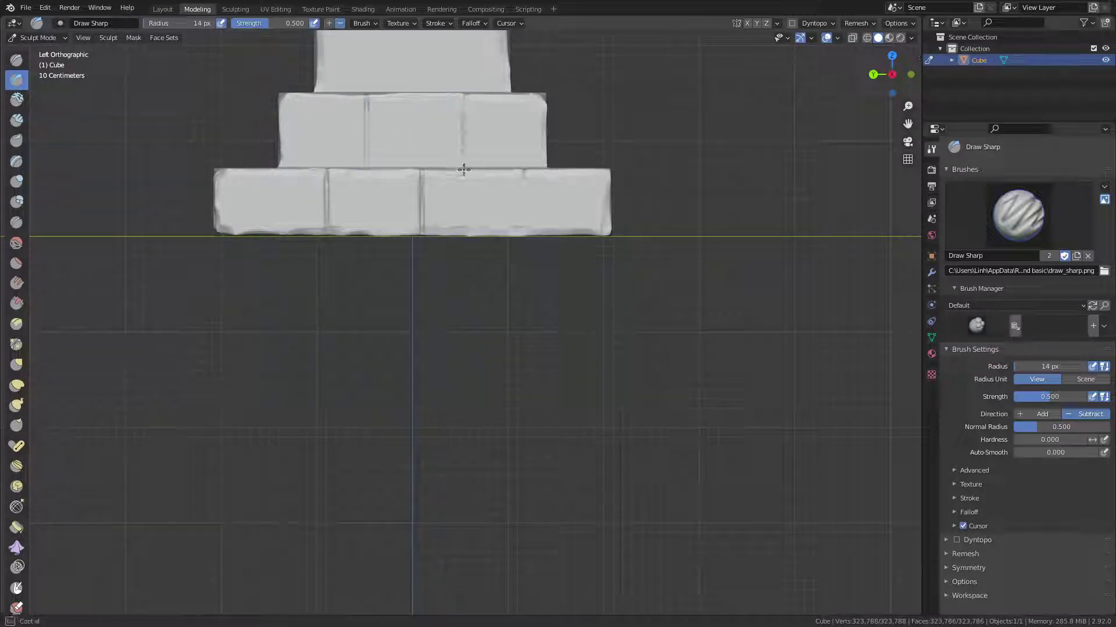
pyautogui.moveTo(465, 99); pyautogui.dragTo(467, 173)
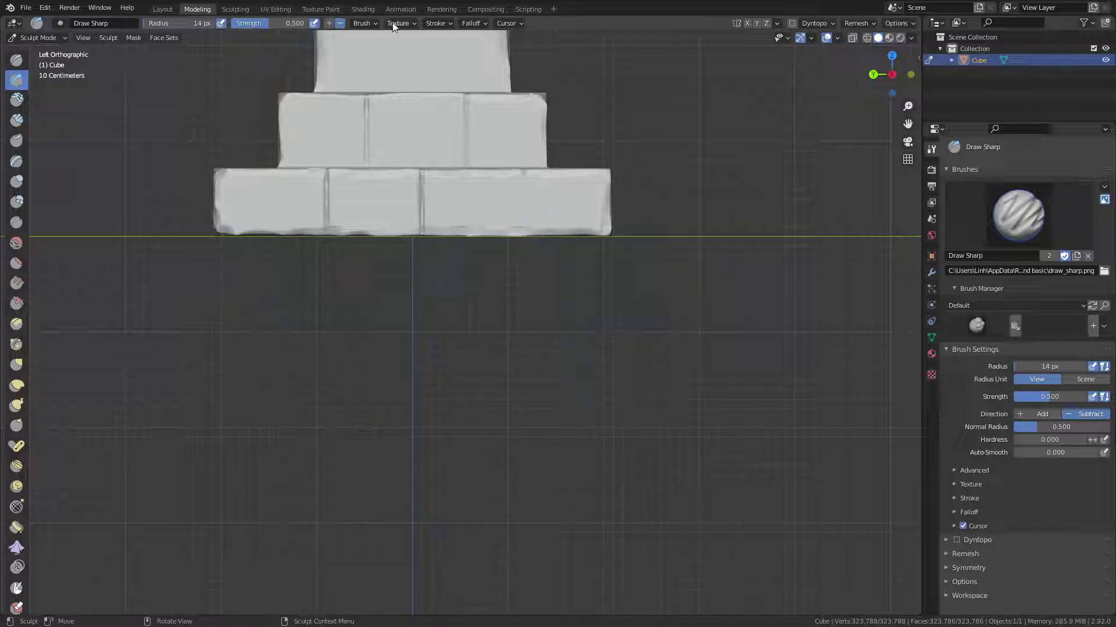
# Switch the stroke method to Line and draw a straight groove down the lowest step.
pyautogui.click(436, 23)
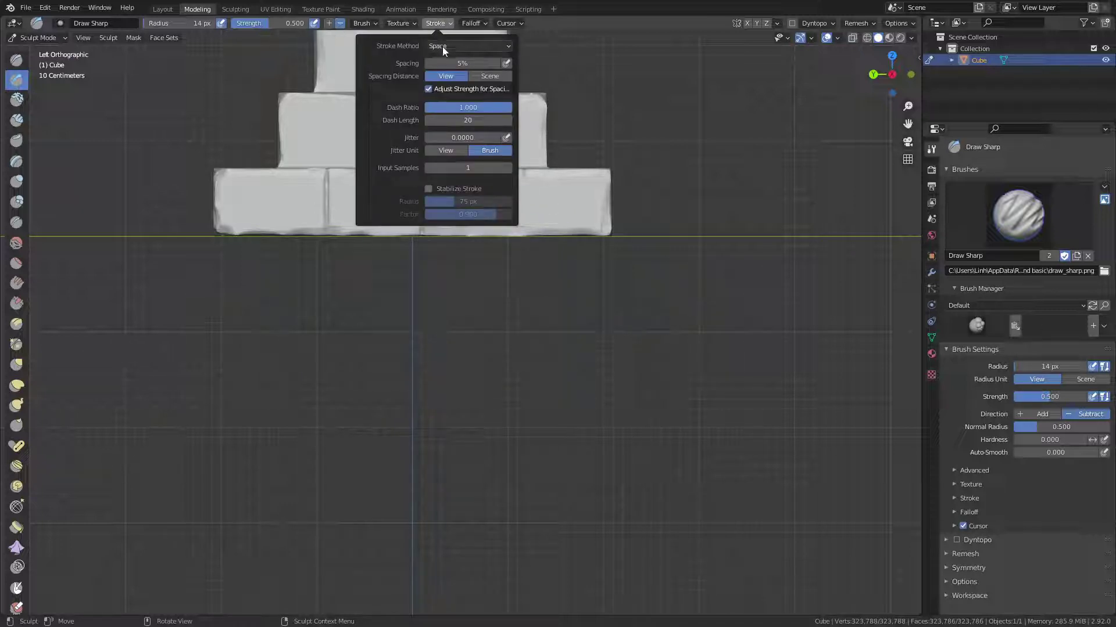
pyautogui.click(445, 46)
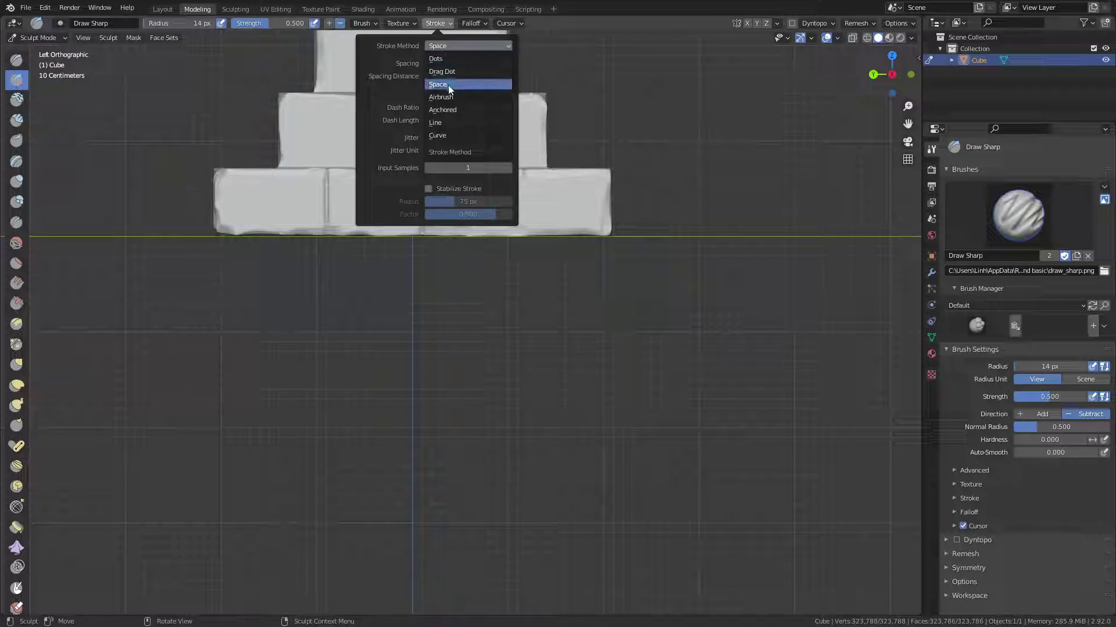
pyautogui.click(442, 122)
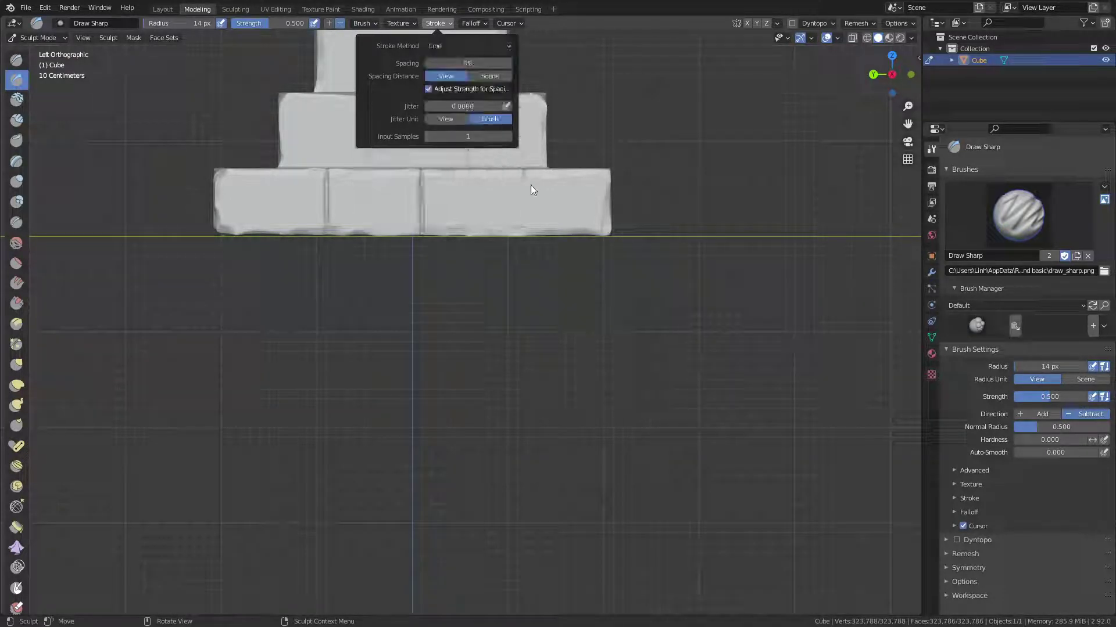
pyautogui.moveTo(524, 175); pyautogui.dragTo(524, 260)
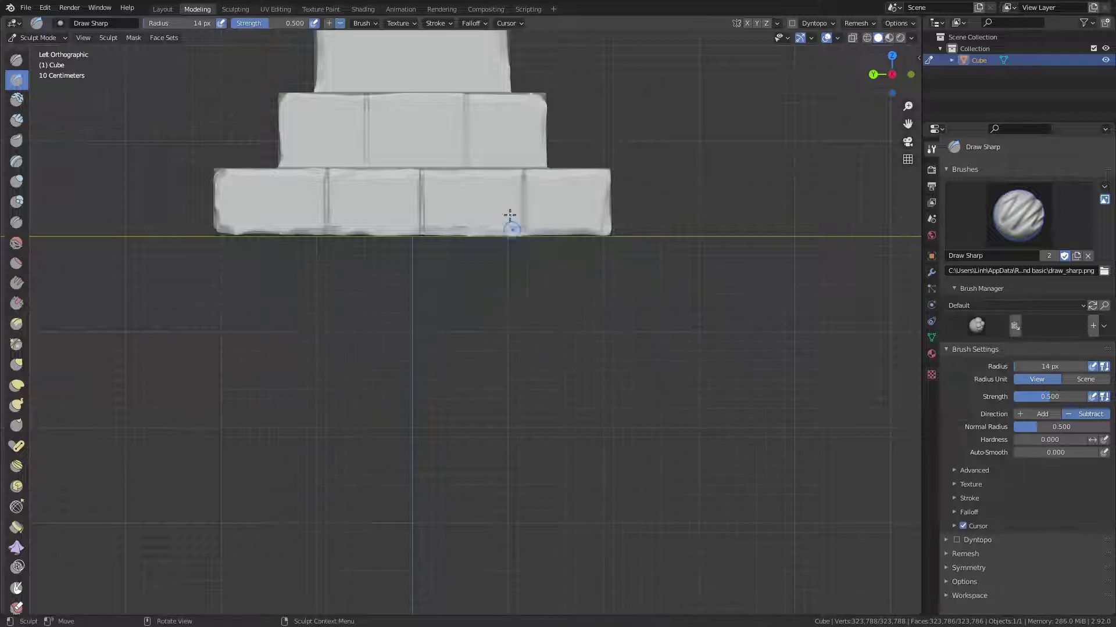
# From Front Orthographic, cut two vertical seams in the bottom tier and one in the middle tier.
pyautogui.moveTo(510, 216); pyautogui.dragTo(793, 54, button='middle')
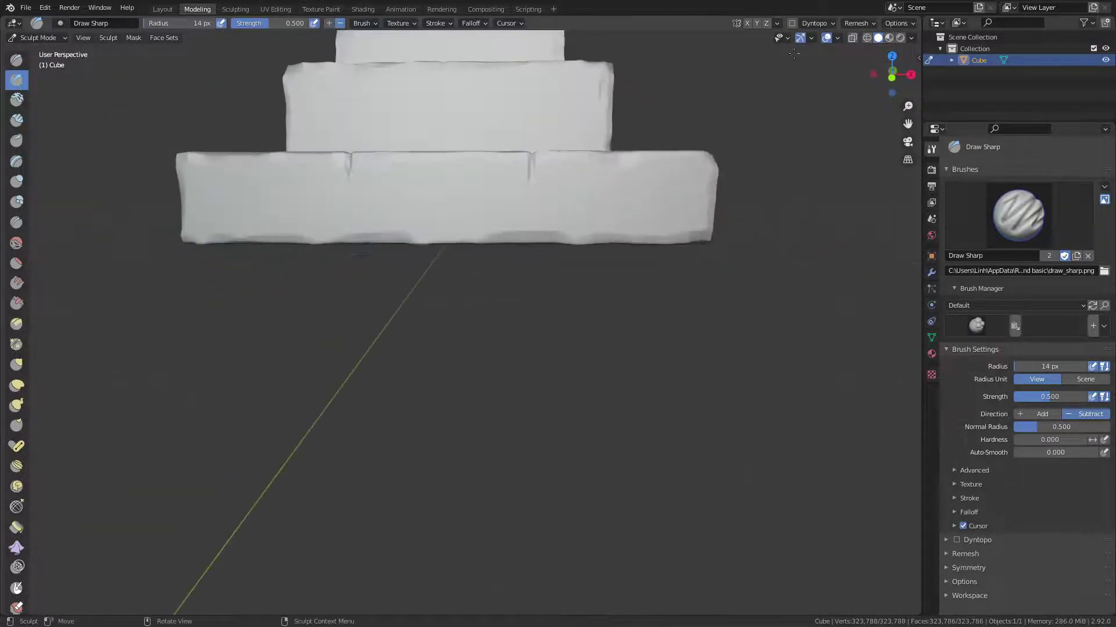
pyautogui.click(887, 73)
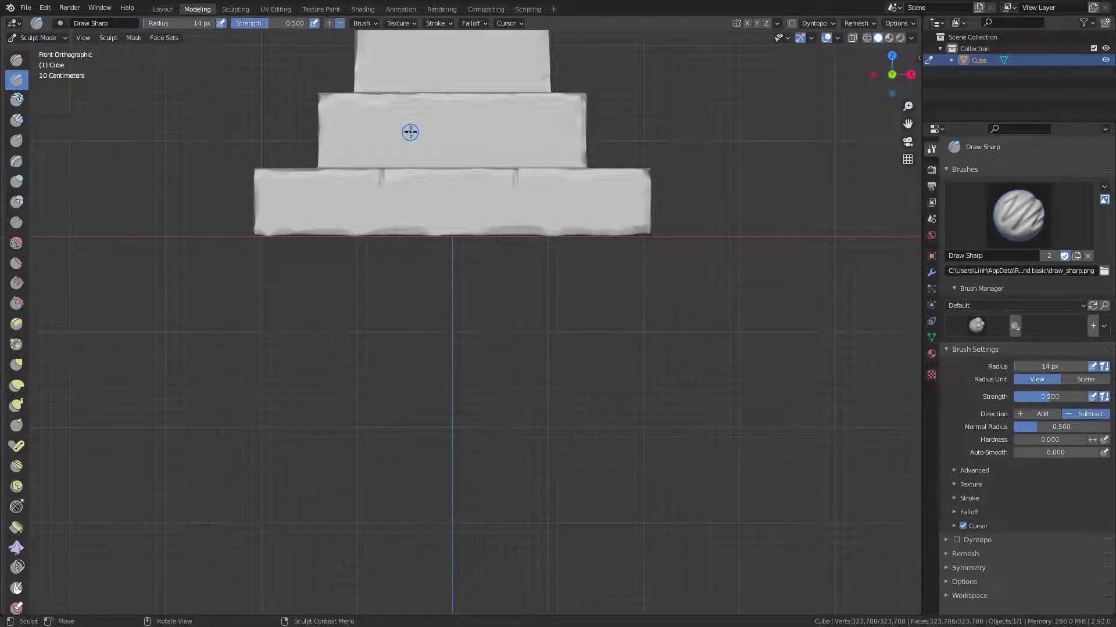
pyautogui.moveTo(410, 132); pyautogui.dragTo(411, 202, button='middle')
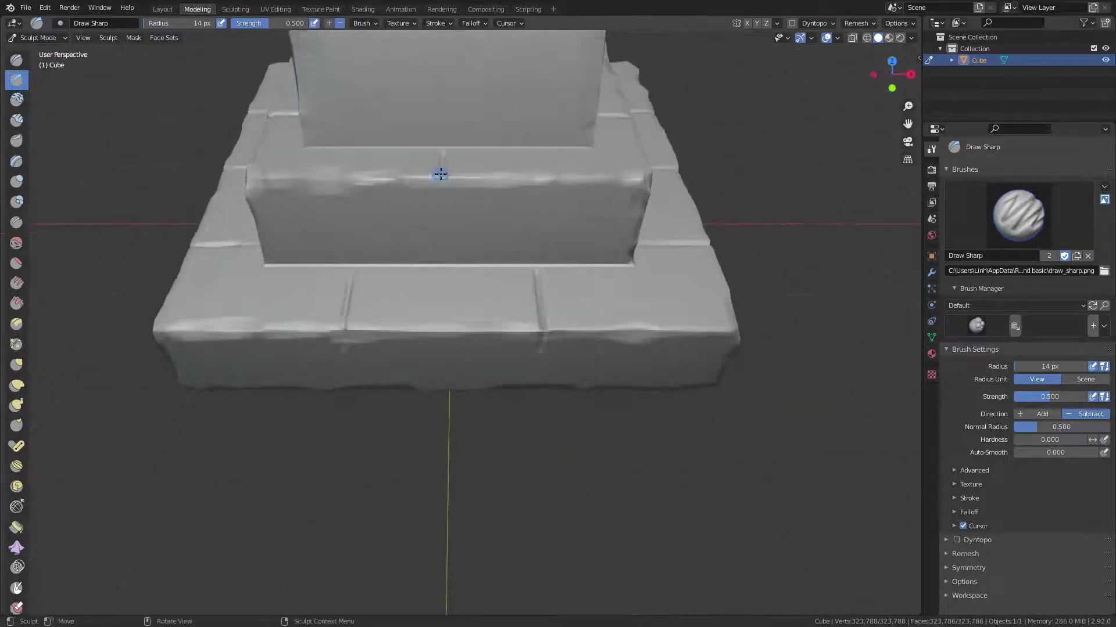
pyautogui.moveTo(441, 175); pyautogui.dragTo(453, 211)
pyautogui.moveTo(456, 212); pyautogui.dragTo(464, 144, button='middle')
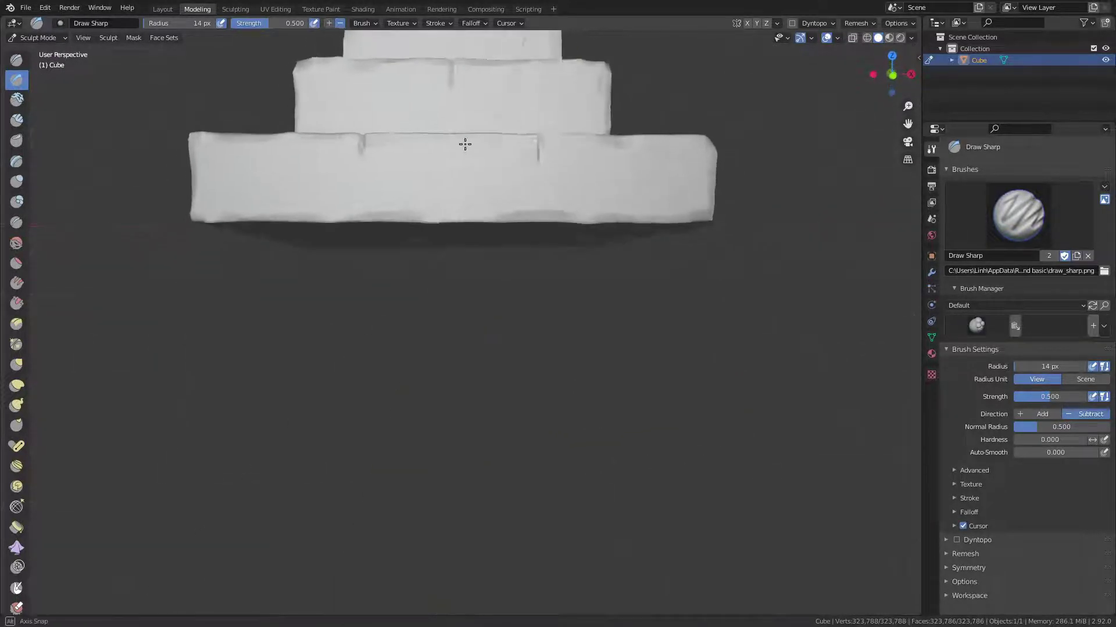
pyautogui.click(887, 77)
pyautogui.moveTo(381, 174); pyautogui.dragTo(380, 242)
pyautogui.moveTo(516, 173); pyautogui.dragTo(515, 239)
pyautogui.moveTo(448, 97); pyautogui.dragTo(449, 171)
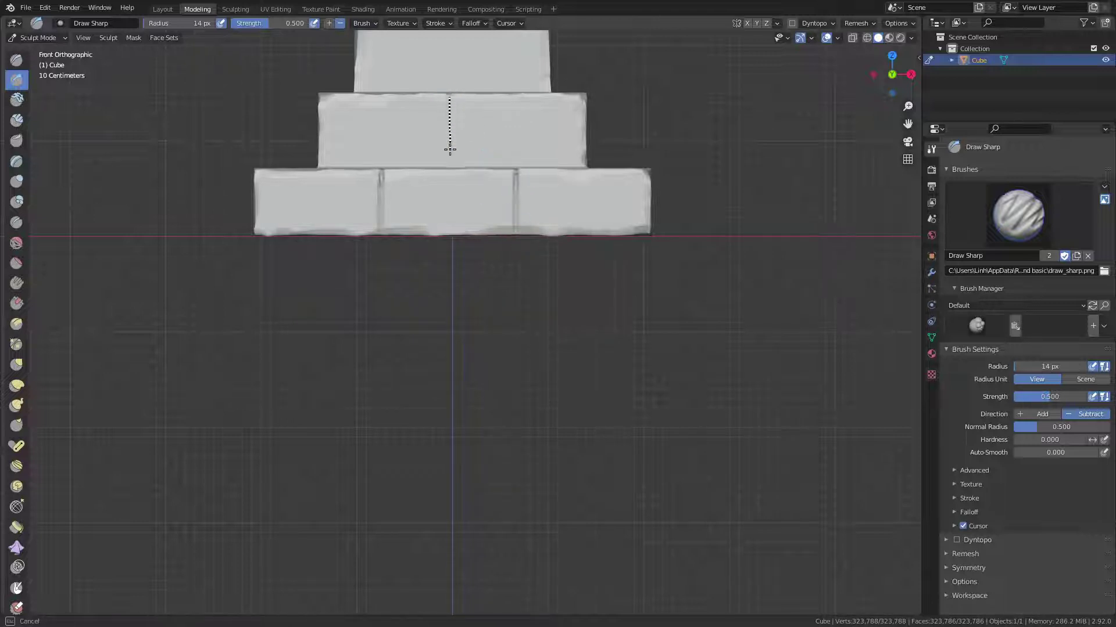
# Orbit around the base, cutting further vertical seams into the front bricks and middle tier.
pyautogui.moveTo(460, 175)
pyautogui.mouseDown(button='middle')
pyautogui.moveTo(614, 206)
pyautogui.moveTo(548, 217)
pyautogui.mouseUp(button='middle')
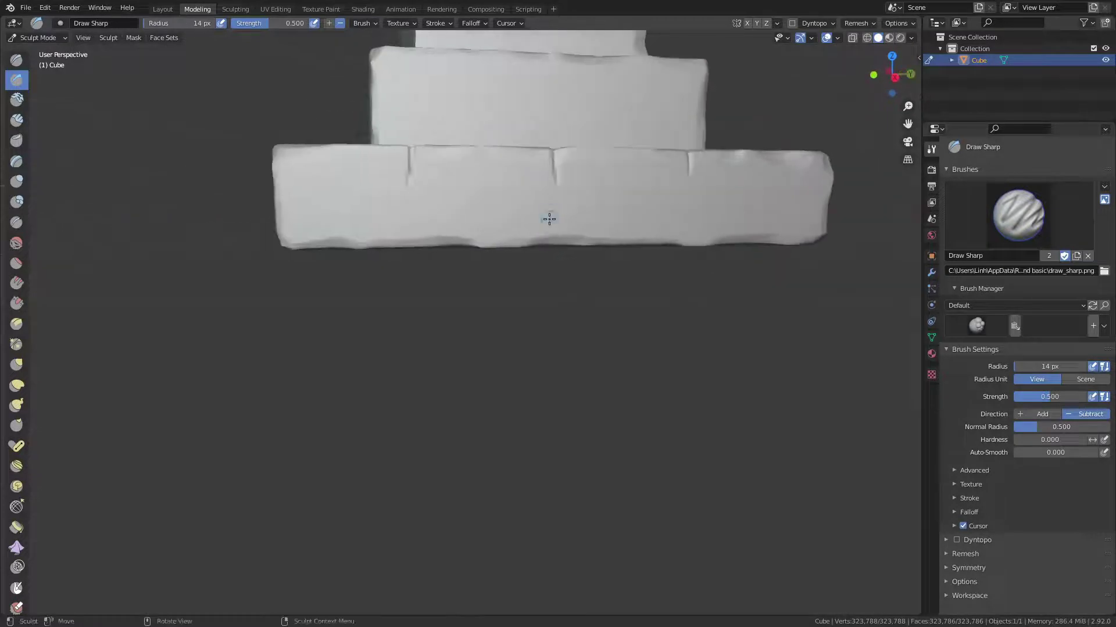
pyautogui.moveTo(623, 132)
pyautogui.mouseDown(button='middle')
pyautogui.moveTo(620, 164)
pyautogui.moveTo(443, 166)
pyautogui.moveTo(444, 196)
pyautogui.mouseUp(button='middle')
pyautogui.moveTo(428, 282); pyautogui.dragTo(428, 308)
pyautogui.moveTo(592, 301)
pyautogui.mouseDown(button='middle')
pyautogui.moveTo(610, 249)
pyautogui.moveTo(601, 244)
pyautogui.mouseUp(button='middle')
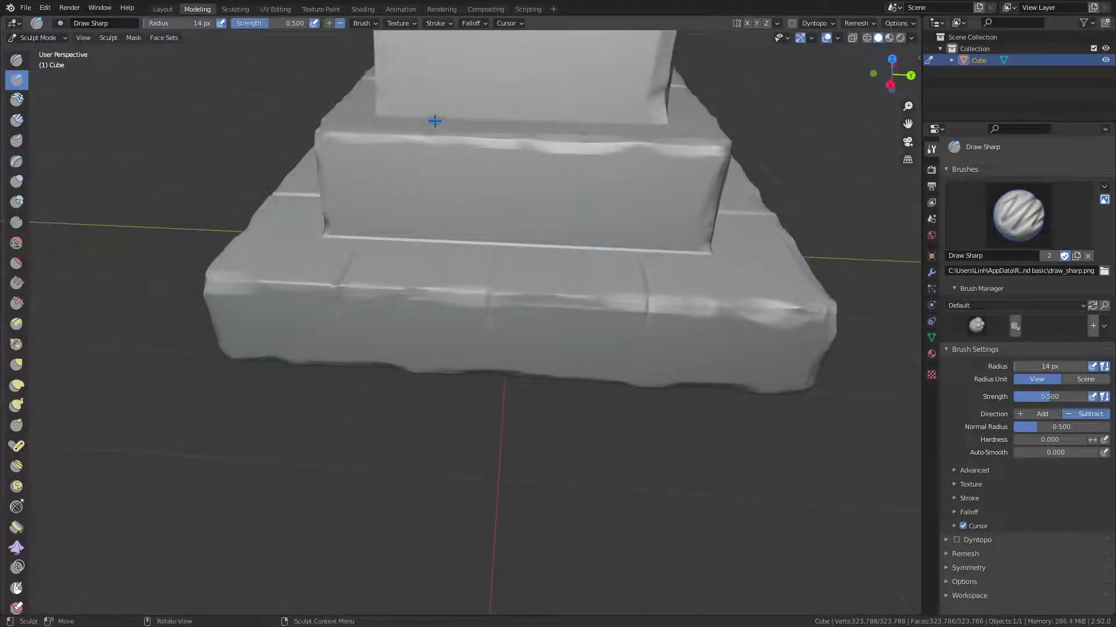
pyautogui.moveTo(436, 117)
pyautogui.mouseDown(button='middle')
pyautogui.moveTo(461, 125)
pyautogui.moveTo(458, 137)
pyautogui.mouseUp(button='middle')
pyautogui.moveTo(458, 132); pyautogui.dragTo(463, 167)
pyautogui.moveTo(463, 166); pyautogui.dragTo(498, 175, button='middle')
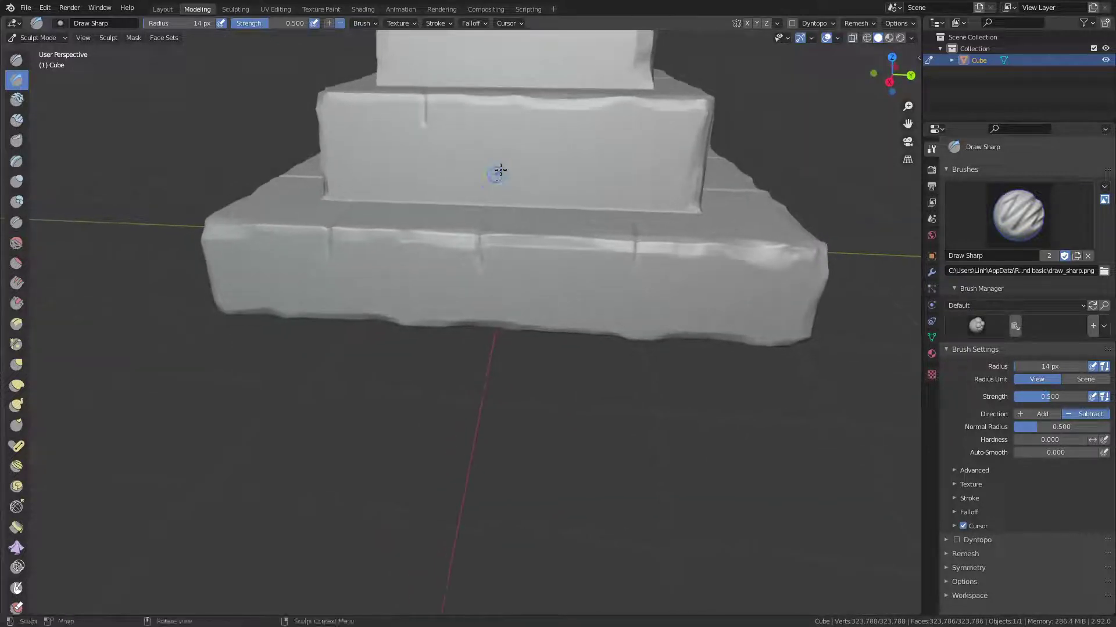
pyautogui.moveTo(592, 153)
pyautogui.mouseDown(button='middle')
pyautogui.moveTo(598, 145)
pyautogui.moveTo(558, 137)
pyautogui.mouseUp(button='middle')
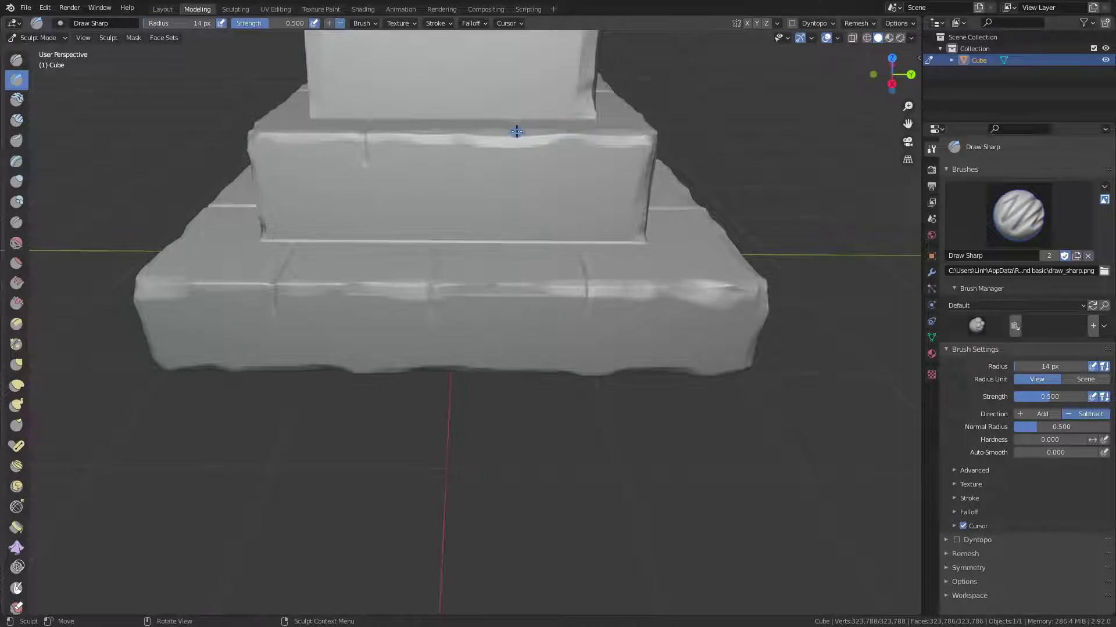
pyautogui.moveTo(519, 133); pyautogui.dragTo(526, 169)
pyautogui.moveTo(525, 169); pyautogui.dragTo(535, 163, button='middle')
# From Right Orthographic, cut three vertical seams into the bottom tier and two into the middle tier.
pyautogui.click(891, 78)
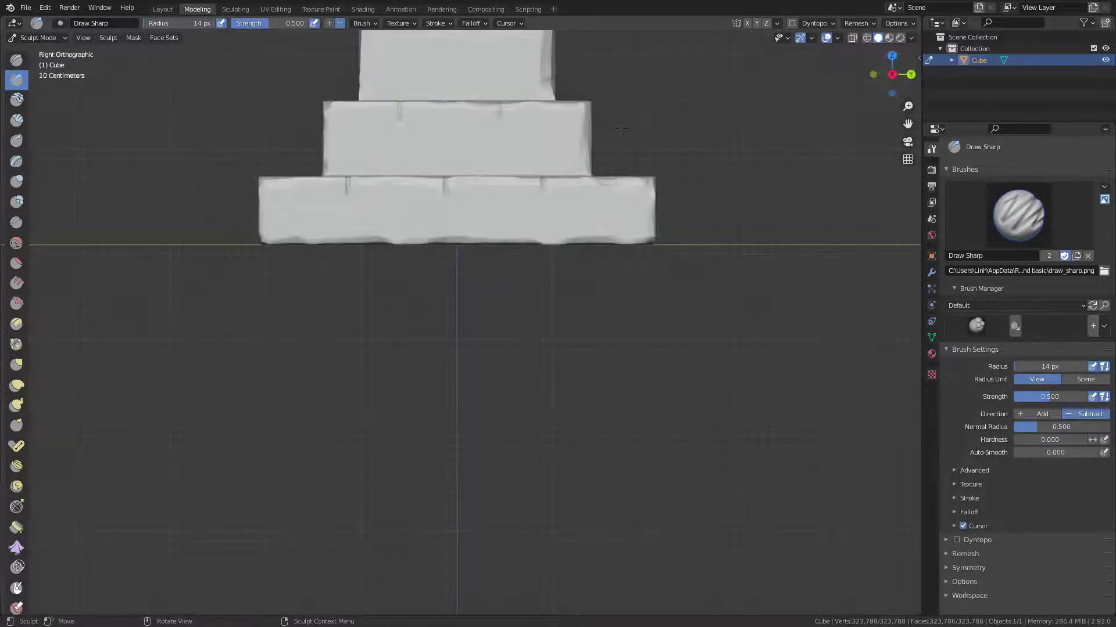
pyautogui.moveTo(350, 186)
pyautogui.mouseDown()
pyautogui.moveTo(349, 219)
pyautogui.moveTo(349, 202)
pyautogui.mouseUp()
pyautogui.moveTo(349, 244); pyautogui.dragTo(347, 248)
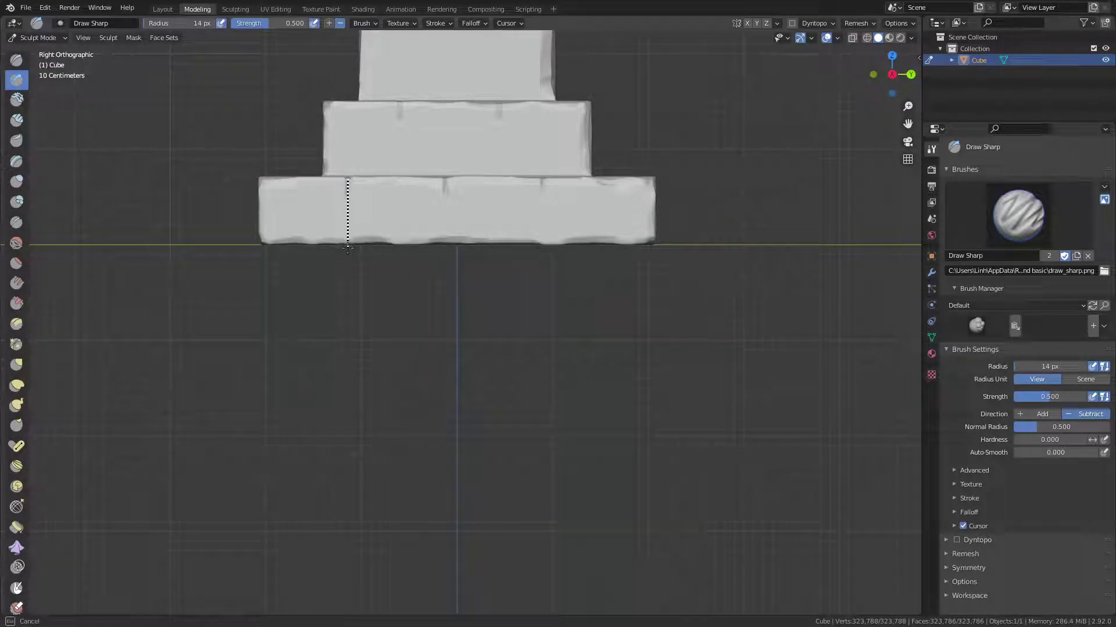
pyautogui.moveTo(446, 180); pyautogui.dragTo(448, 251)
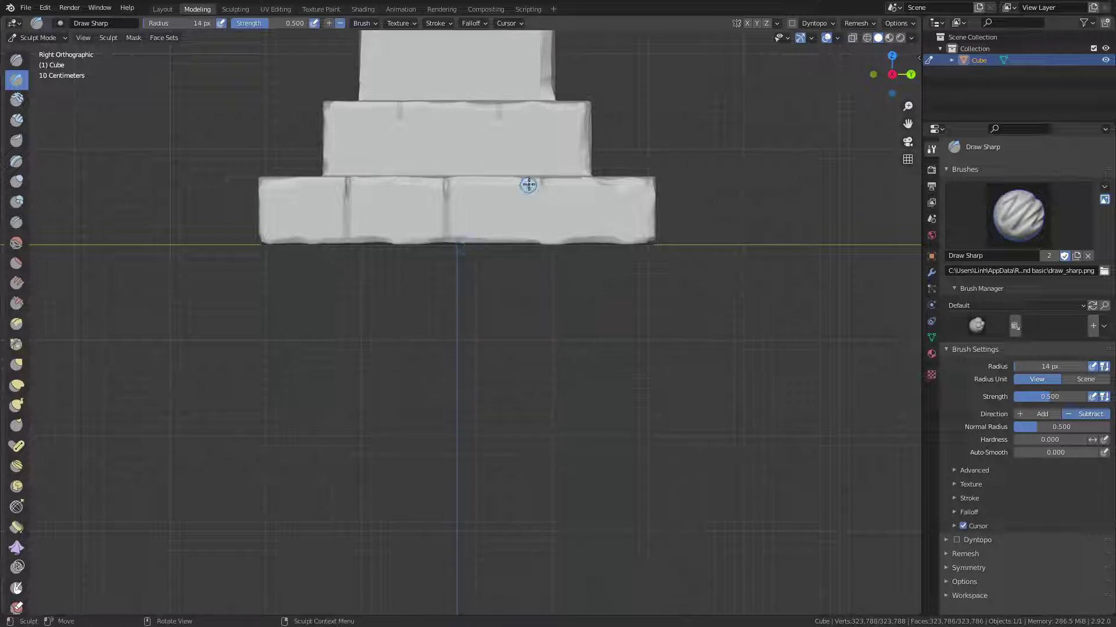
pyautogui.moveTo(541, 182); pyautogui.dragTo(541, 251)
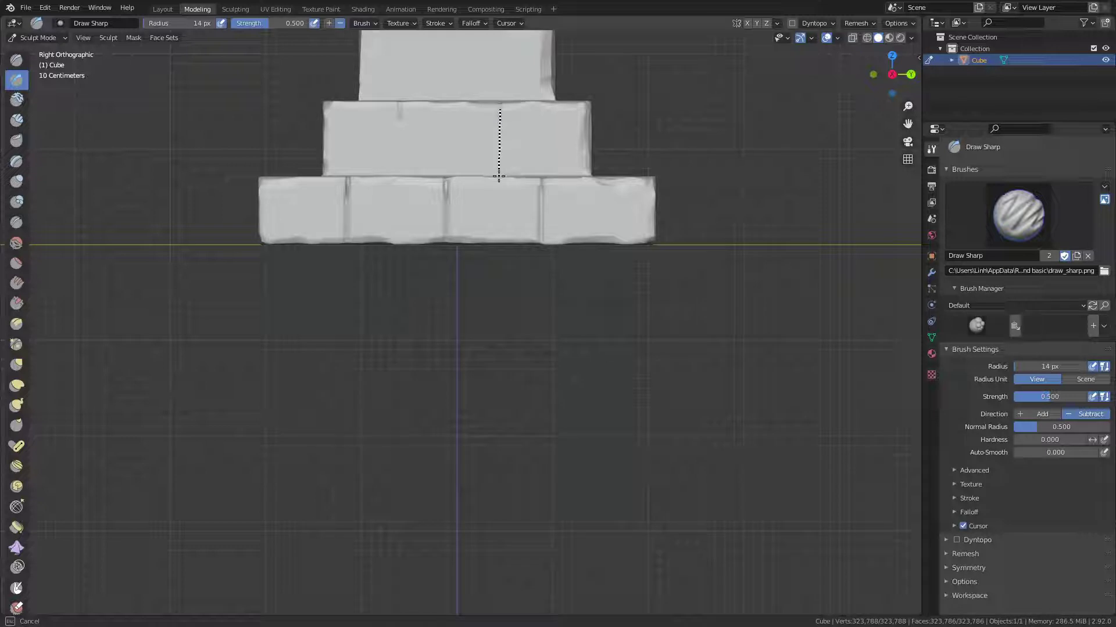
pyautogui.moveTo(498, 177); pyautogui.dragTo(498, 179)
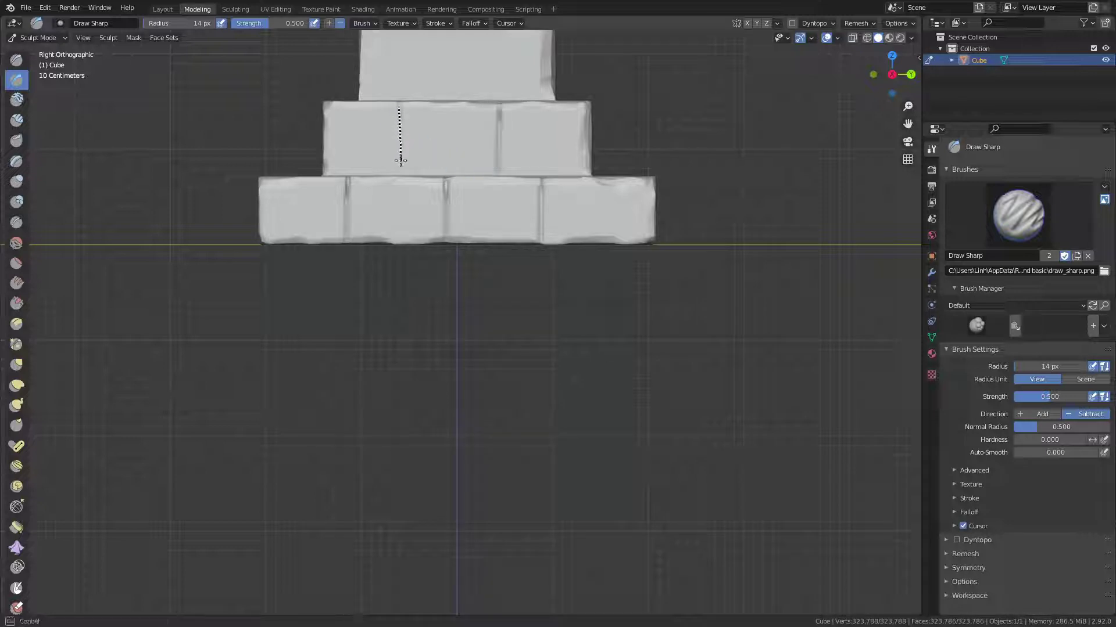
pyautogui.moveTo(400, 174); pyautogui.dragTo(399, 175)
# Orbit to a new perspective and cut another vertical seam into the middle tier.
pyautogui.moveTo(540, 214); pyautogui.dragTo(550, 238, button='middle')
pyautogui.click(881, 91)
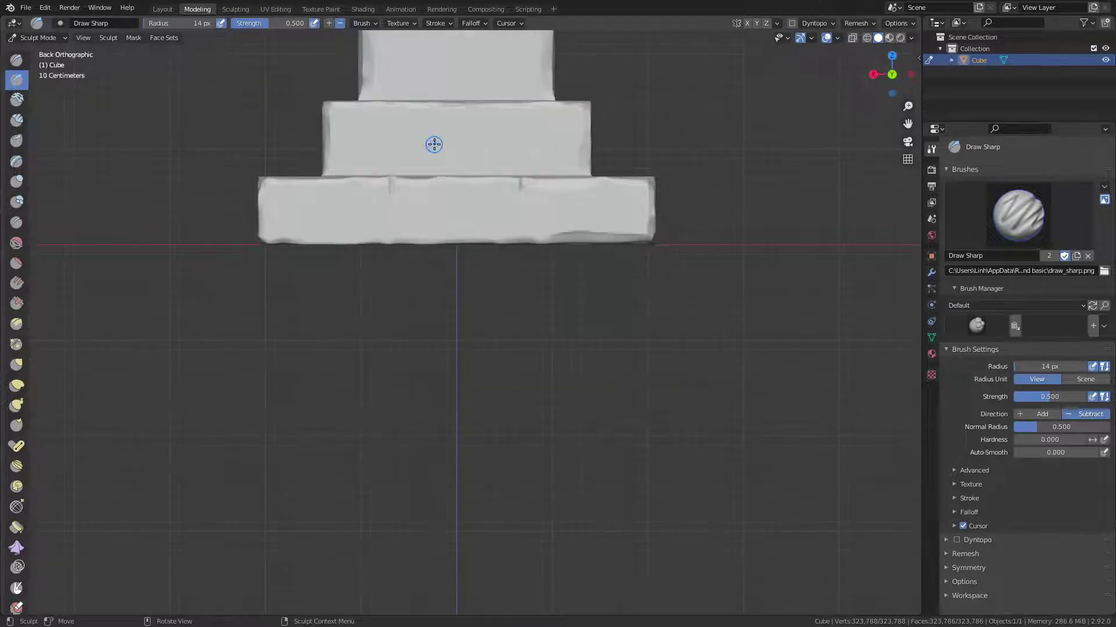
pyautogui.moveTo(434, 144)
pyautogui.mouseDown(button='middle')
pyautogui.moveTo(416, 197)
pyautogui.moveTo(443, 157)
pyautogui.moveTo(461, 167)
pyautogui.mouseUp(button='middle')
pyautogui.moveTo(461, 167); pyautogui.dragTo(463, 204)
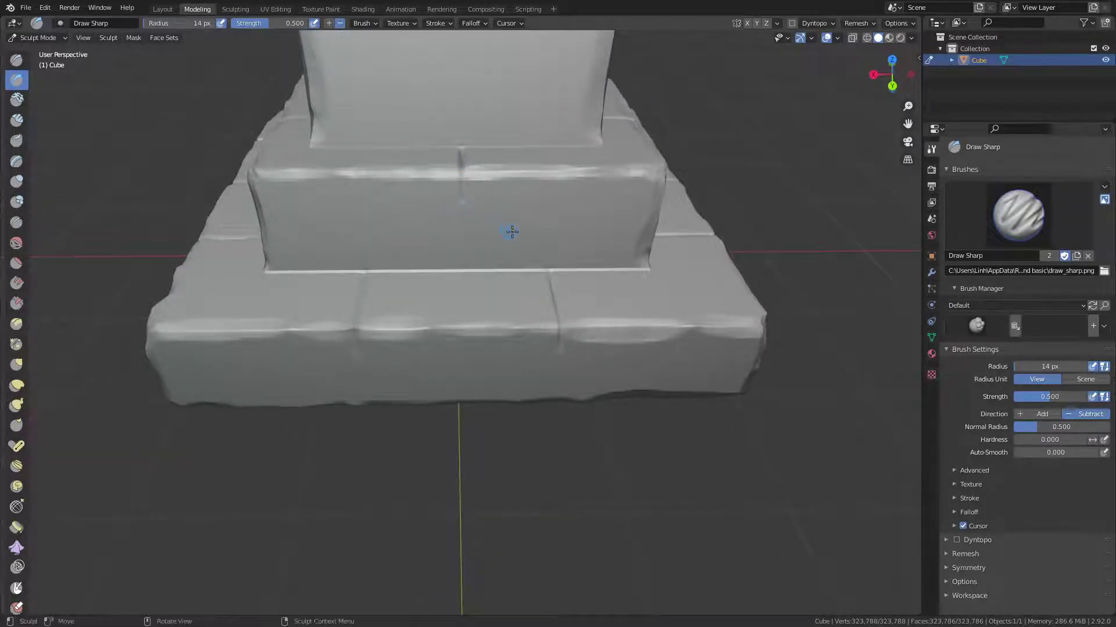
pyautogui.moveTo(510, 231); pyautogui.dragTo(521, 184, button='middle')
# From Back Orthographic, cut vertical seams into the back faces of the middle and bottom tiers.
pyautogui.click(893, 78)
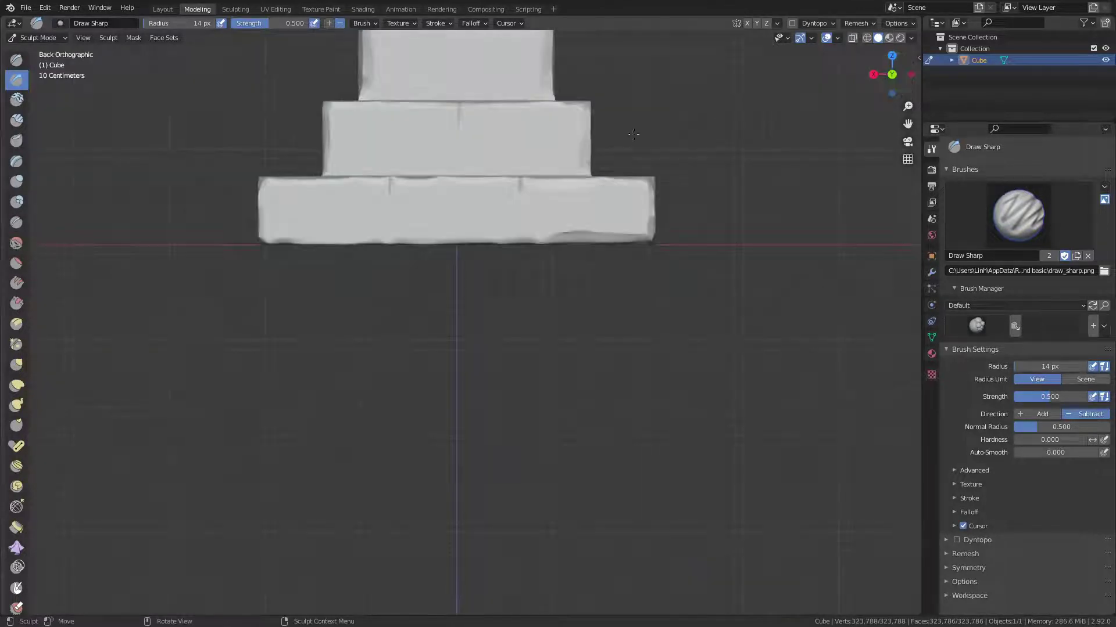
pyautogui.moveTo(393, 185); pyautogui.dragTo(393, 247)
pyautogui.moveTo(391, 181); pyautogui.dragTo(393, 250)
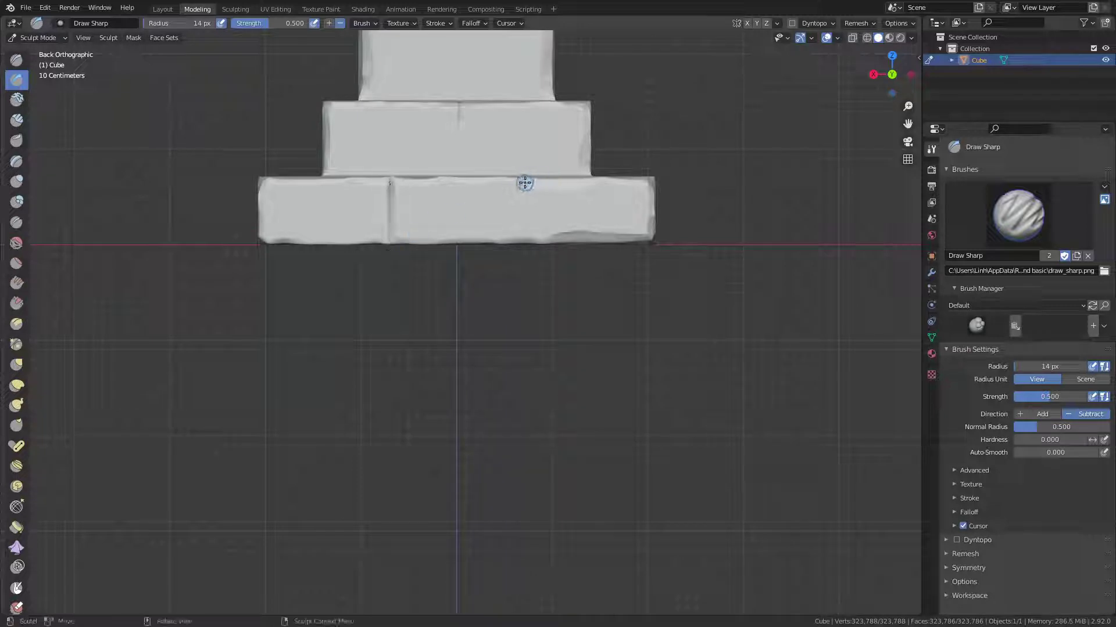
pyautogui.moveTo(523, 250); pyautogui.dragTo(523, 249)
pyautogui.moveTo(459, 105); pyautogui.dragTo(459, 174)
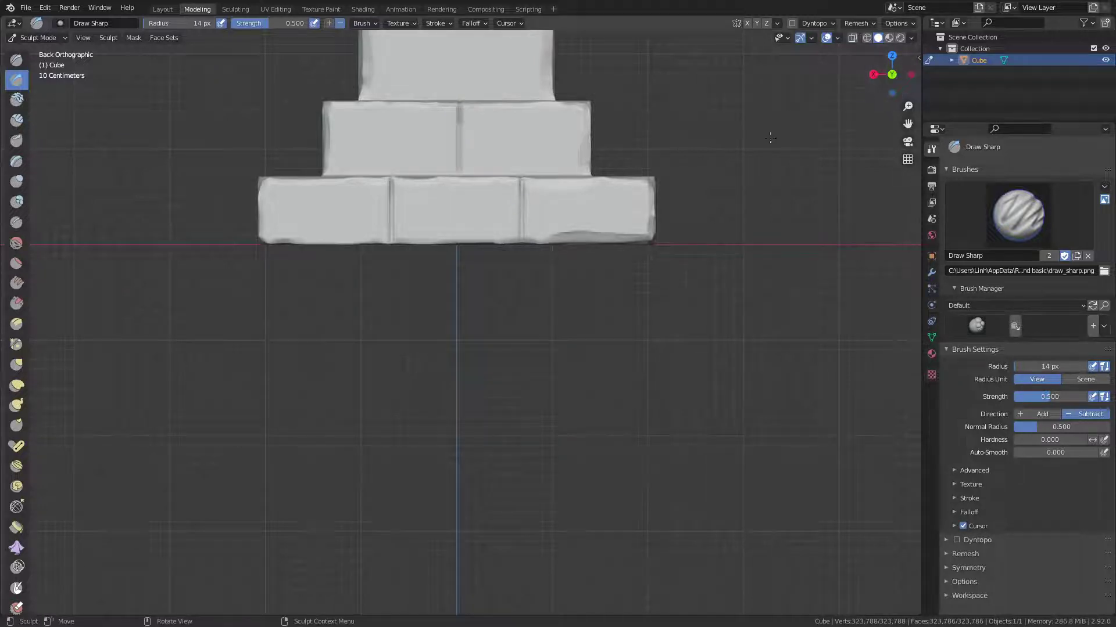
pyautogui.moveTo(848, 100); pyautogui.dragTo(499, 280, button='middle')
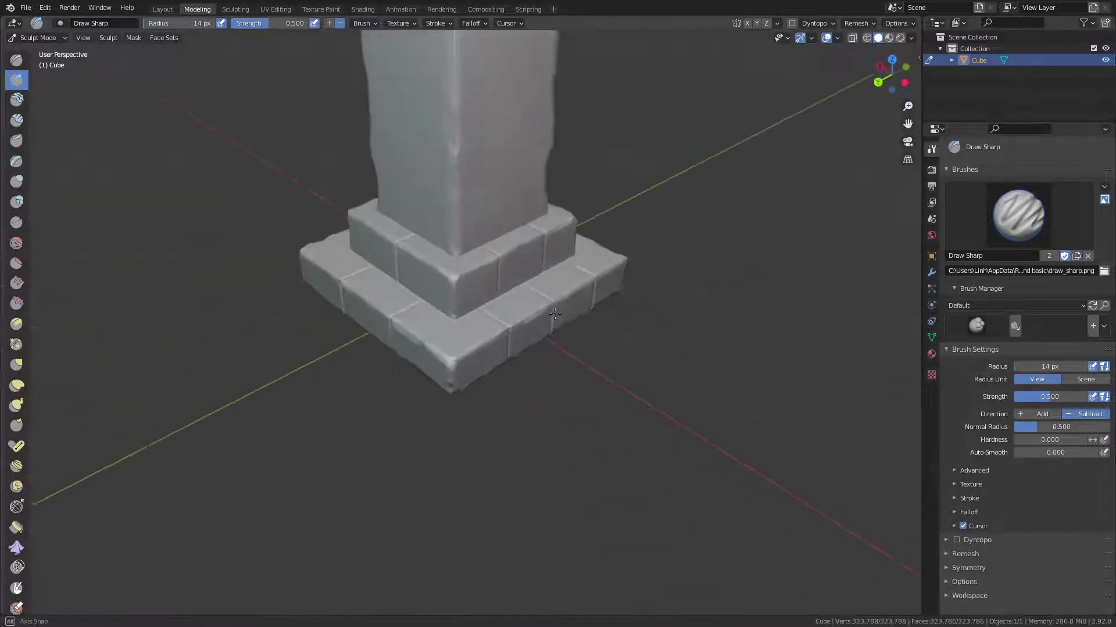
# Change the sculpt stroke method to Airbrush.
pyautogui.click(449, 23)
pyautogui.click(468, 46)
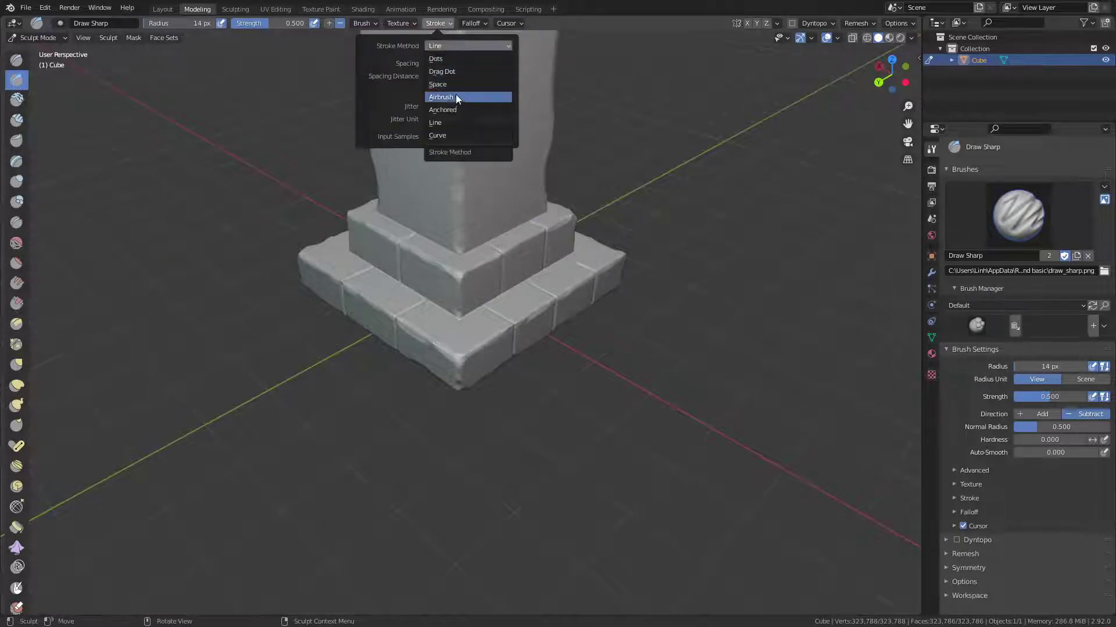
pyautogui.click(456, 97)
pyautogui.moveTo(416, 301)
pyautogui.mouseDown(button='middle')
pyautogui.moveTo(445, 305)
pyautogui.moveTo(458, 216)
pyautogui.moveTo(637, 238)
pyautogui.moveTo(513, 244)
pyautogui.mouseUp(button='middle')
# Frame the ledge corner from a high three-quarter view and select the Clay Strips brush.
pyautogui.scroll(3, 473, 222)
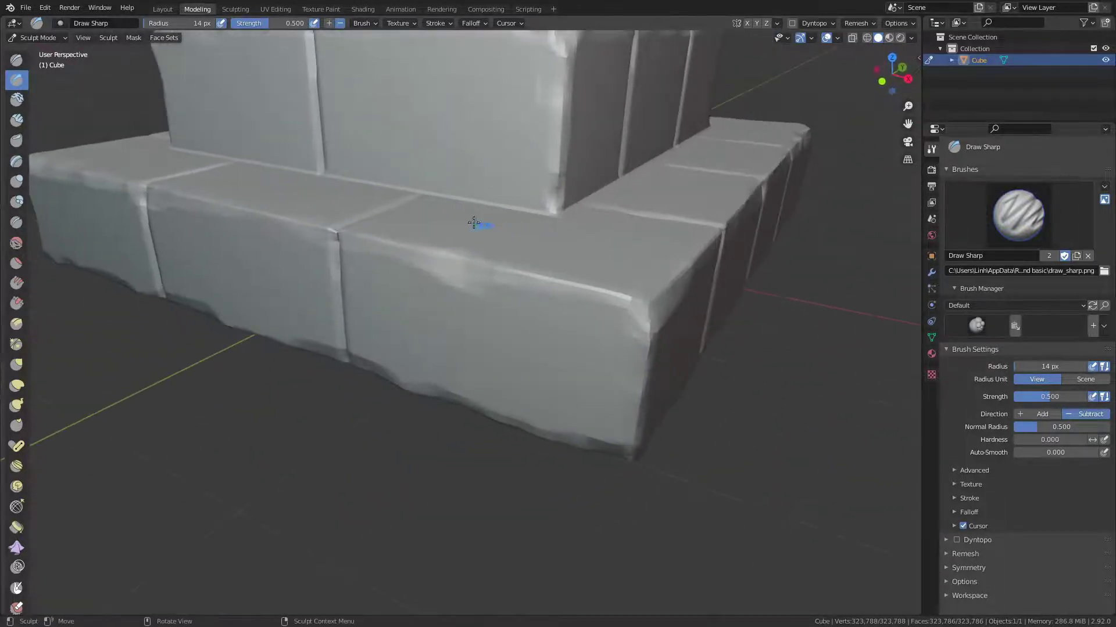
pyautogui.scroll(-3, 474, 222)
pyautogui.moveTo(448, 192); pyautogui.dragTo(190, 123, button='middle')
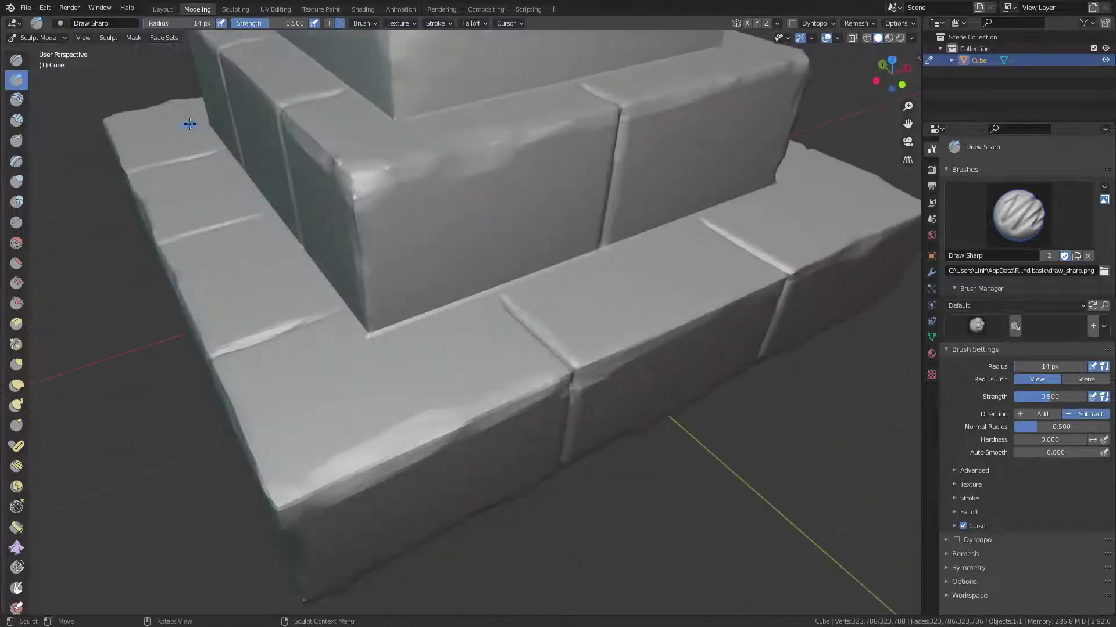
pyautogui.click(17, 120)
pyautogui.moveTo(244, 232)
pyautogui.mouseDown(button='middle')
pyautogui.moveTo(336, 254)
pyautogui.moveTo(345, 284)
pyautogui.mouseUp(button='middle')
# Raise the brush radius to 31 px and carve grooves along the brick edges from the corner.
pyautogui.press('f')
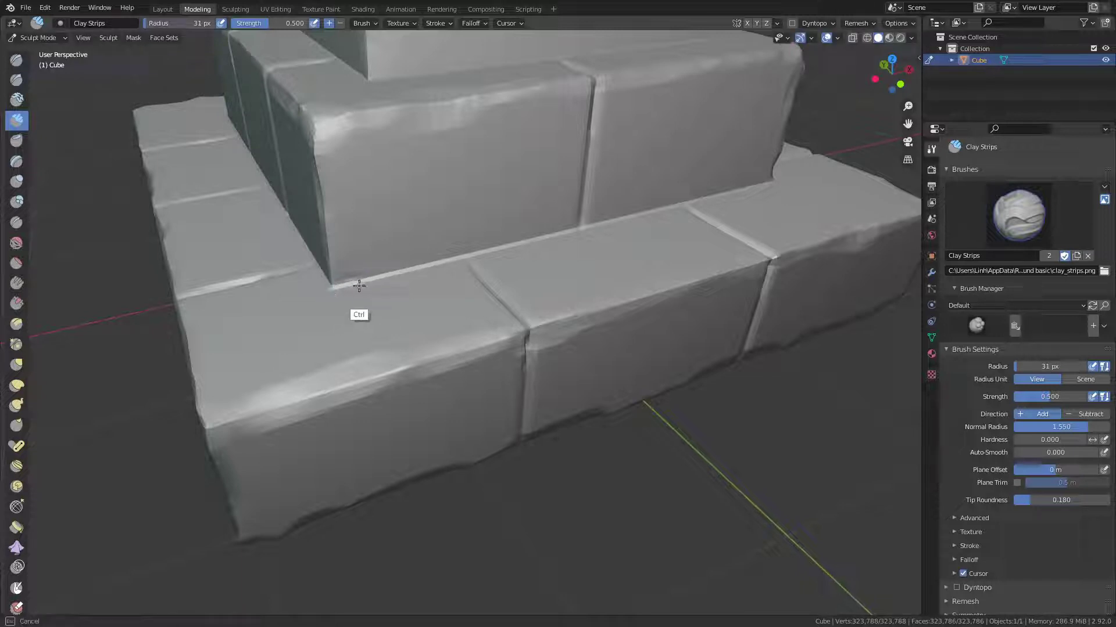
pyautogui.moveTo(369, 287); pyautogui.dragTo(506, 257, button='middle')
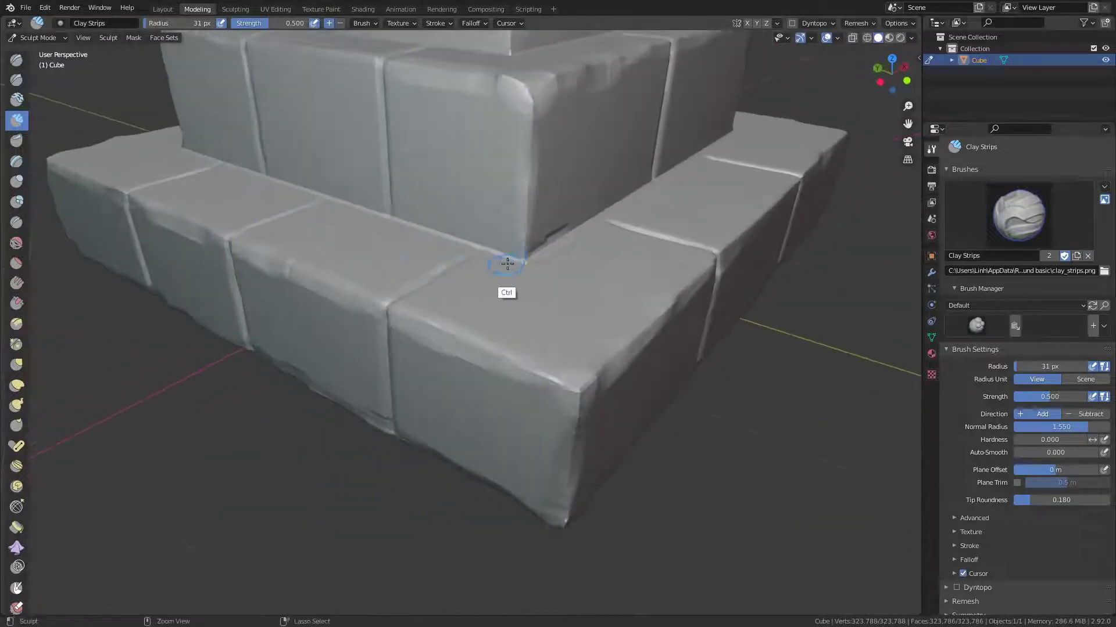
pyautogui.moveTo(411, 244); pyautogui.dragTo(587, 259, button='middle')
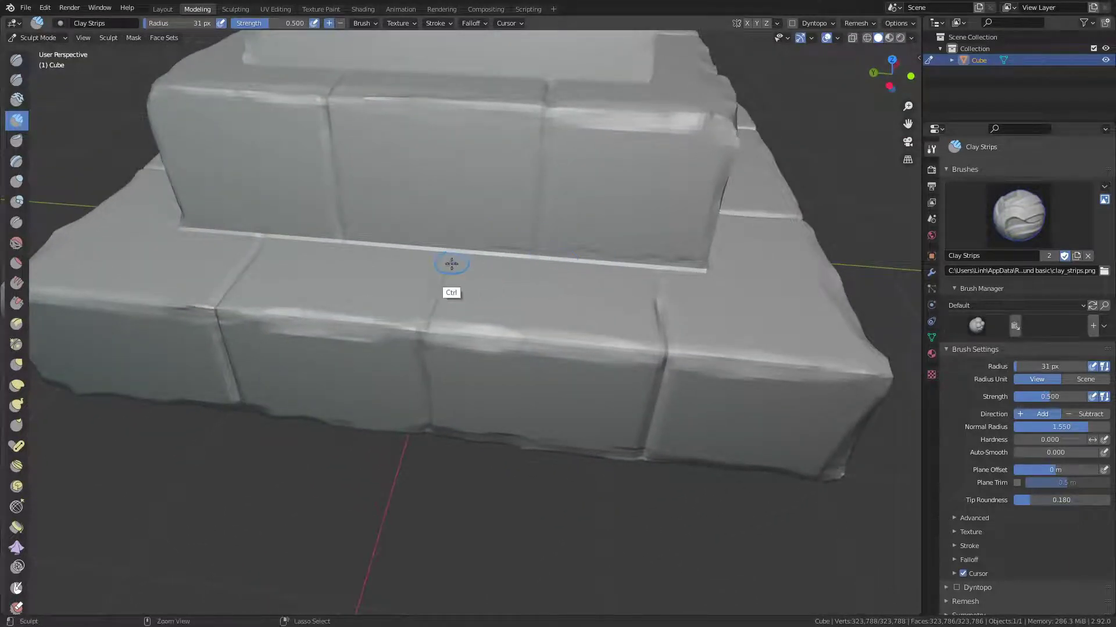
pyautogui.moveTo(452, 265); pyautogui.dragTo(511, 259, button='middle')
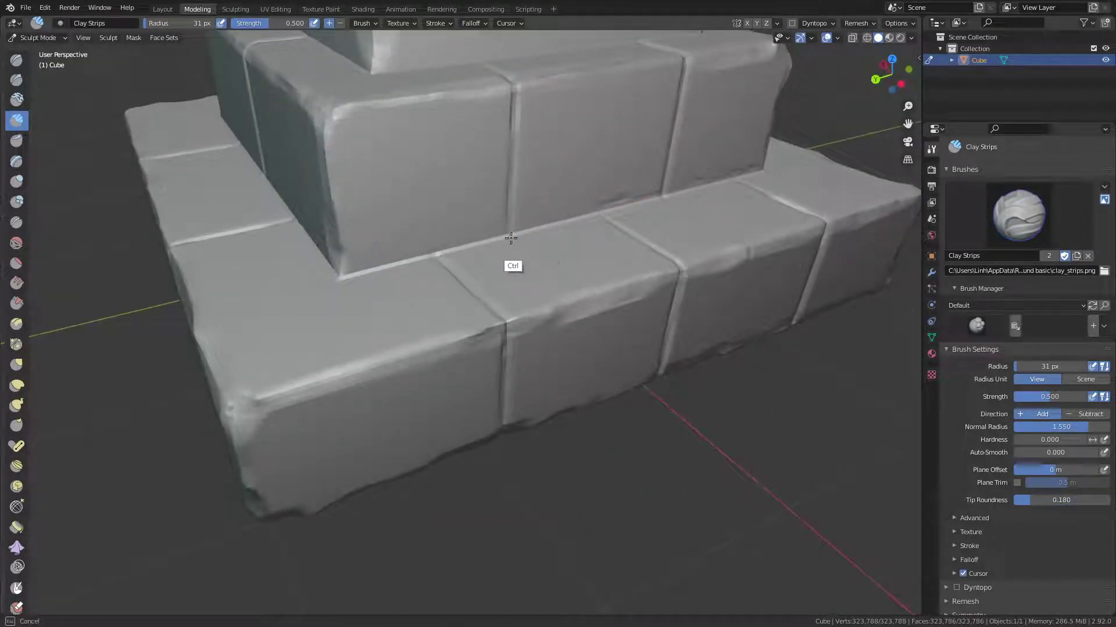
pyautogui.moveTo(352, 276); pyautogui.dragTo(529, 264, button='middle')
pyautogui.keyDown('ctrl'); pyautogui.moveTo(599, 271); pyautogui.dragTo(441, 239); pyautogui.keyUp('ctrl')
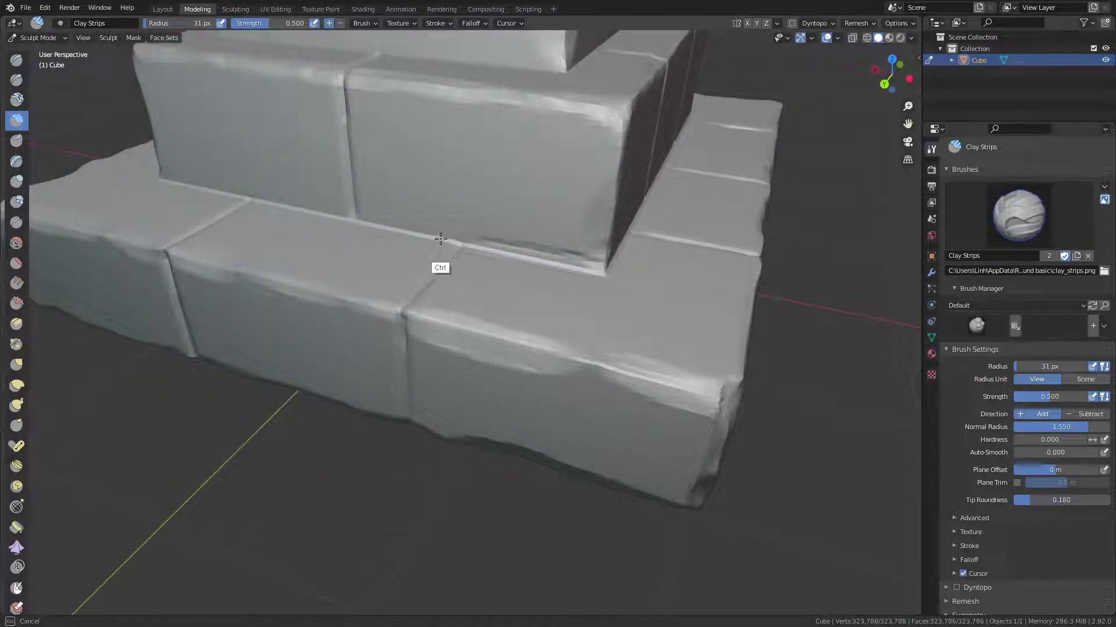
pyautogui.moveTo(256, 206); pyautogui.dragTo(349, 256, button='middle')
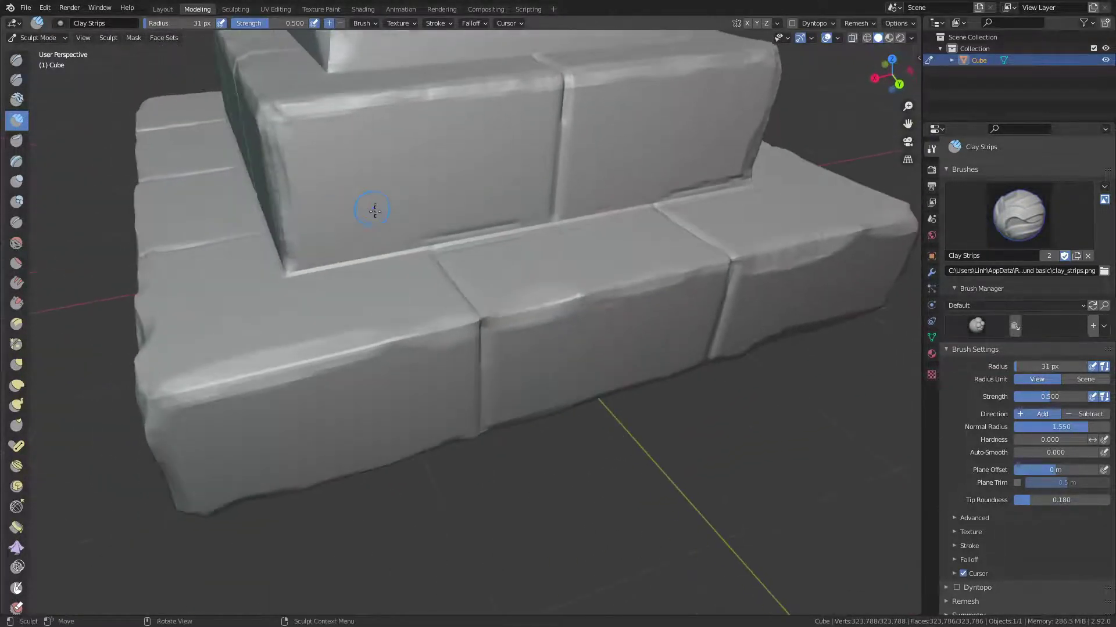
pyautogui.moveTo(284, 267)
pyautogui.keyDown('ctrl'); pyautogui.mouseDown()
pyautogui.moveTo(427, 254)
pyautogui.moveTo(501, 229)
pyautogui.mouseUp(); pyautogui.keyUp('ctrl')
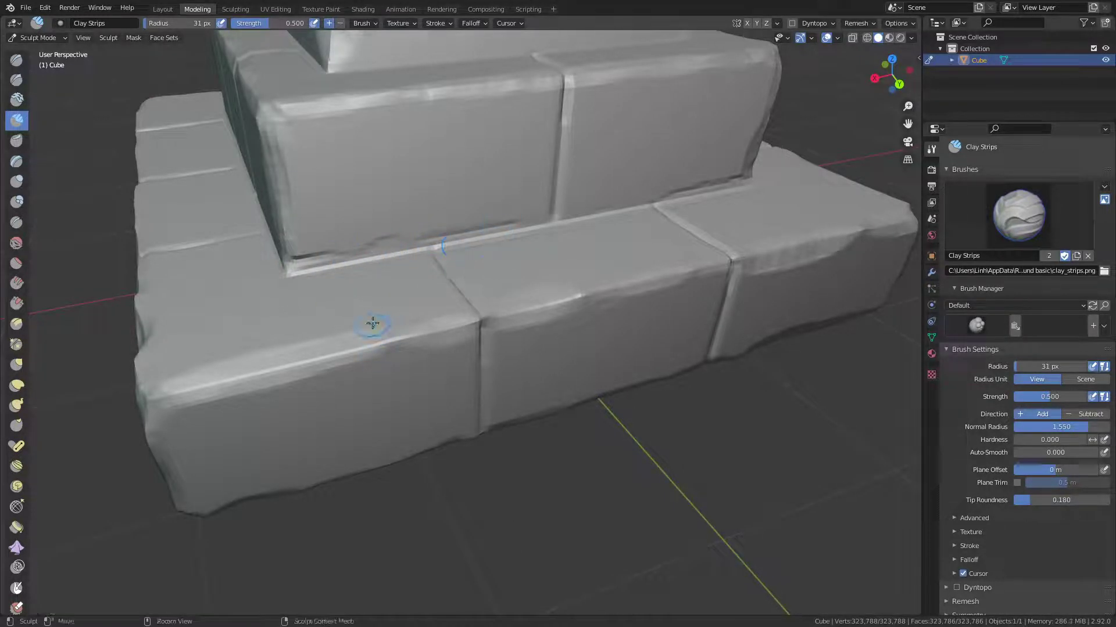
# Carve grooves under the lower ledge and the upper brick's ledge.
pyautogui.moveTo(438, 293)
pyautogui.mouseDown(button='middle')
pyautogui.moveTo(488, 266)
pyautogui.moveTo(536, 286)
pyautogui.moveTo(610, 242)
pyautogui.moveTo(602, 235)
pyautogui.moveTo(737, 246)
pyautogui.moveTo(638, 236)
pyautogui.moveTo(374, 366)
pyautogui.mouseUp(button='middle')
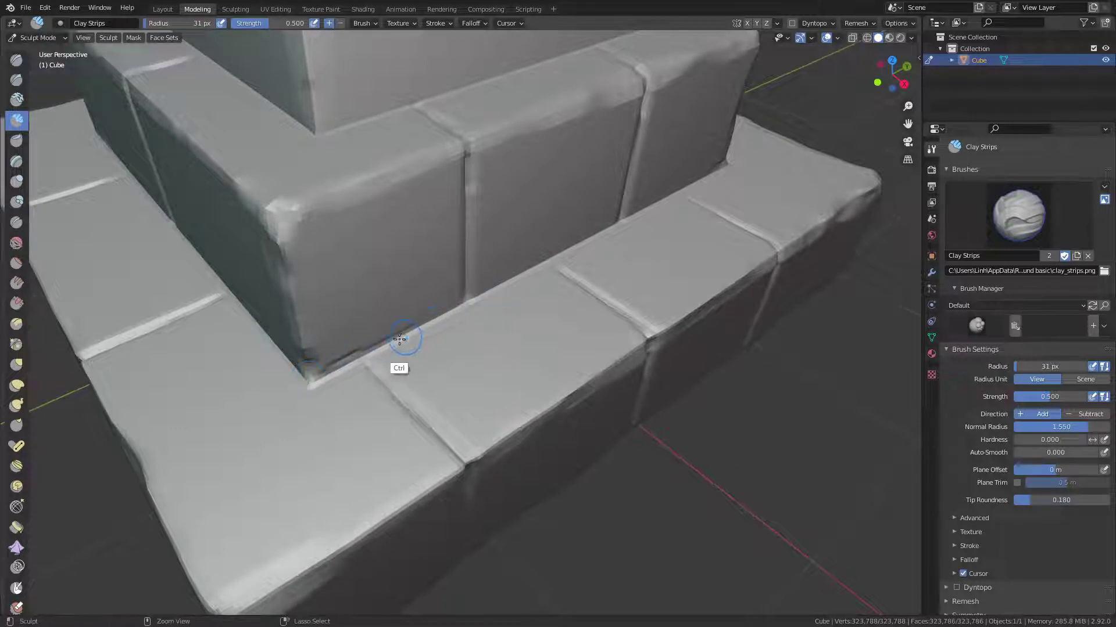
pyautogui.moveTo(513, 269); pyautogui.dragTo(506, 274, button='middle')
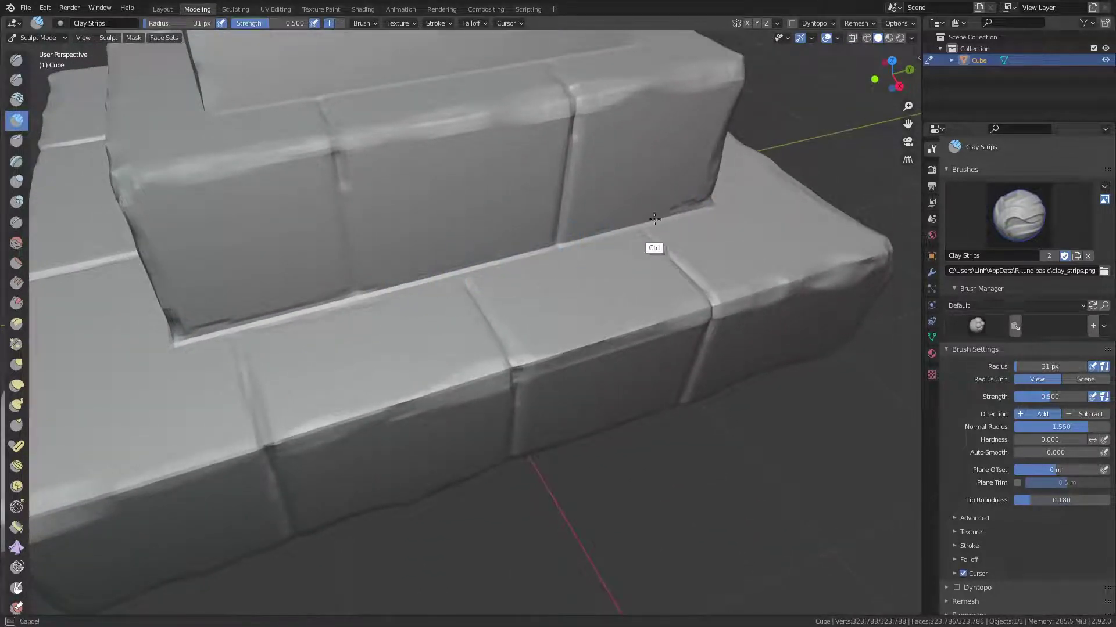
pyautogui.moveTo(555, 237)
pyautogui.mouseDown(button='middle')
pyautogui.moveTo(675, 219)
pyautogui.moveTo(661, 227)
pyautogui.mouseUp(button='middle')
pyautogui.keyDown('ctrl'); pyautogui.moveTo(270, 254); pyautogui.dragTo(380, 250); pyautogui.keyUp('ctrl')
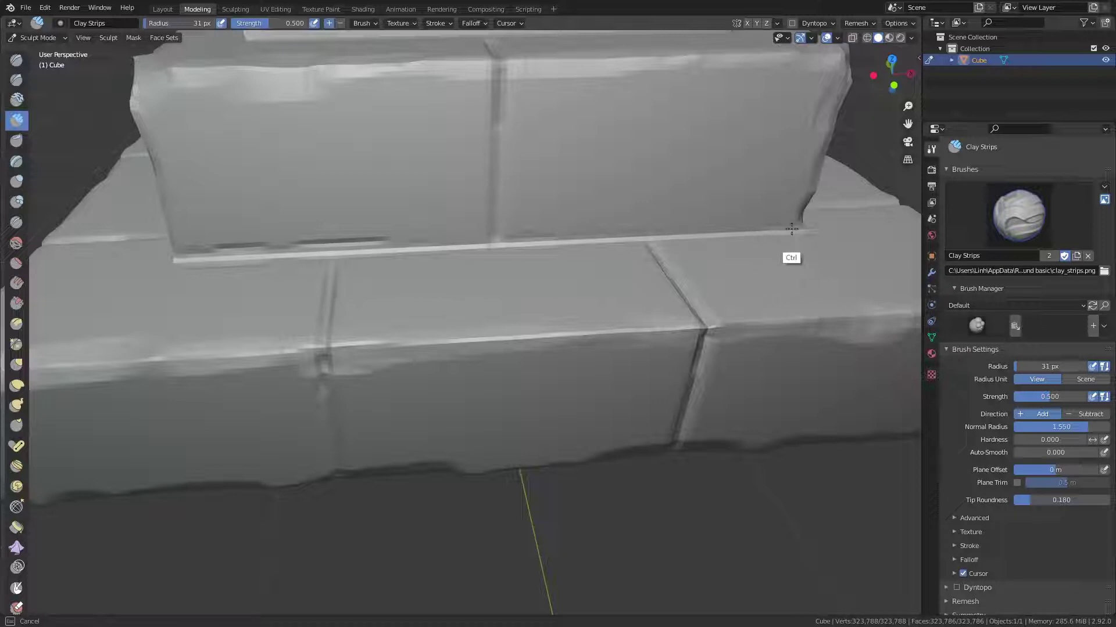
pyautogui.keyDown('ctrl'); pyautogui.moveTo(781, 230); pyautogui.dragTo(590, 232); pyautogui.keyUp('ctrl')
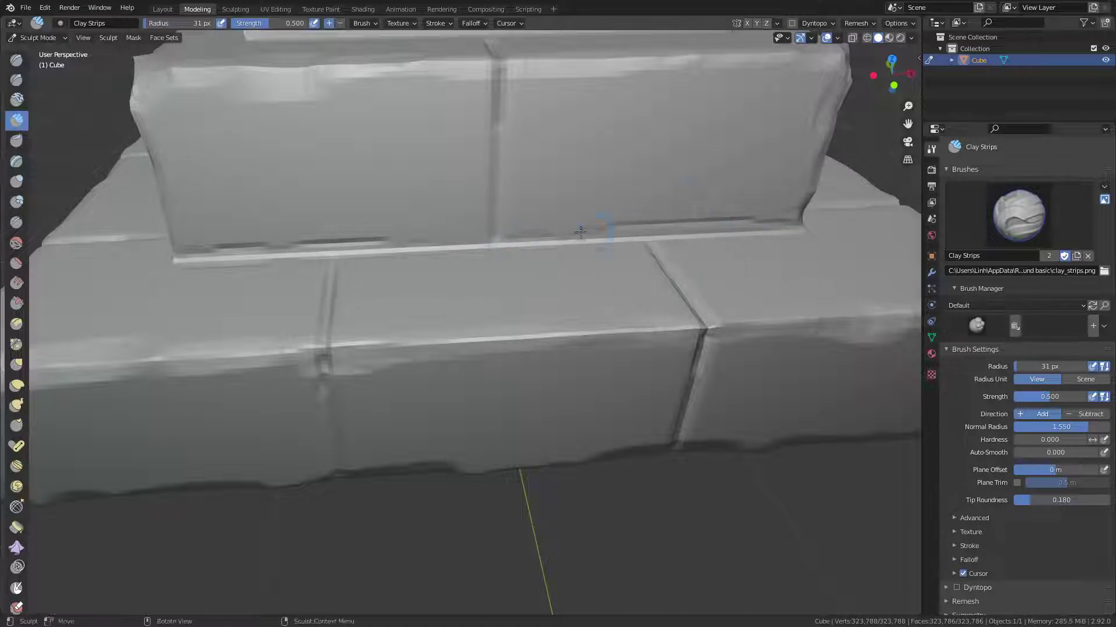
pyautogui.scroll(-3, 579, 232)
pyautogui.moveTo(580, 231)
pyautogui.mouseDown(button='middle')
pyautogui.moveTo(525, 246)
pyautogui.moveTo(489, 188)
pyautogui.moveTo(518, 194)
pyautogui.moveTo(521, 252)
pyautogui.moveTo(521, 229)
pyautogui.moveTo(449, 239)
pyautogui.mouseUp(button='middle')
pyautogui.scroll(2, 519, 259)
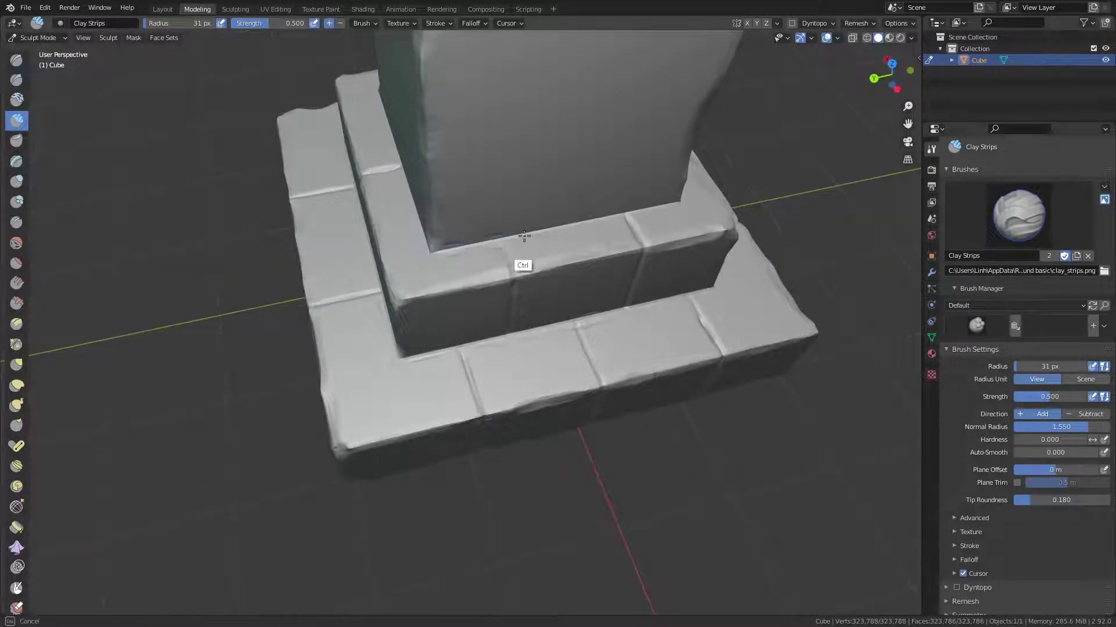
# Groove the upper step's back edge and the line where the pillar meets the base.
pyautogui.moveTo(641, 212)
pyautogui.keyDown('ctrl'); pyautogui.mouseDown()
pyautogui.moveTo(673, 195)
pyautogui.moveTo(570, 222)
pyautogui.mouseUp(); pyautogui.keyUp('ctrl')
pyautogui.moveTo(561, 219); pyautogui.dragTo(556, 191, button='middle')
pyautogui.moveTo(544, 192)
pyautogui.keyDown('ctrl'); pyautogui.mouseDown()
pyautogui.moveTo(463, 204)
pyautogui.moveTo(488, 216)
pyautogui.moveTo(555, 183)
pyautogui.mouseUp(); pyautogui.keyUp('ctrl')
pyautogui.moveTo(543, 181)
pyautogui.mouseDown(button='middle')
pyautogui.moveTo(550, 197)
pyautogui.moveTo(528, 192)
pyautogui.mouseUp(button='middle')
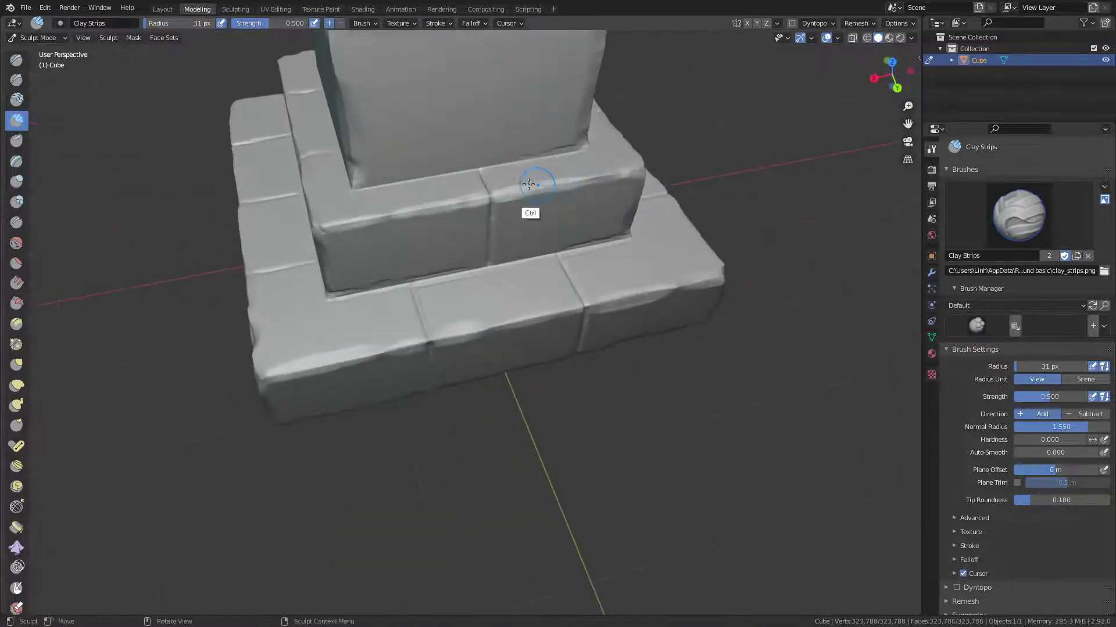
pyautogui.keyDown('ctrl'); pyautogui.moveTo(372, 185); pyautogui.dragTo(543, 160); pyautogui.keyUp('ctrl')
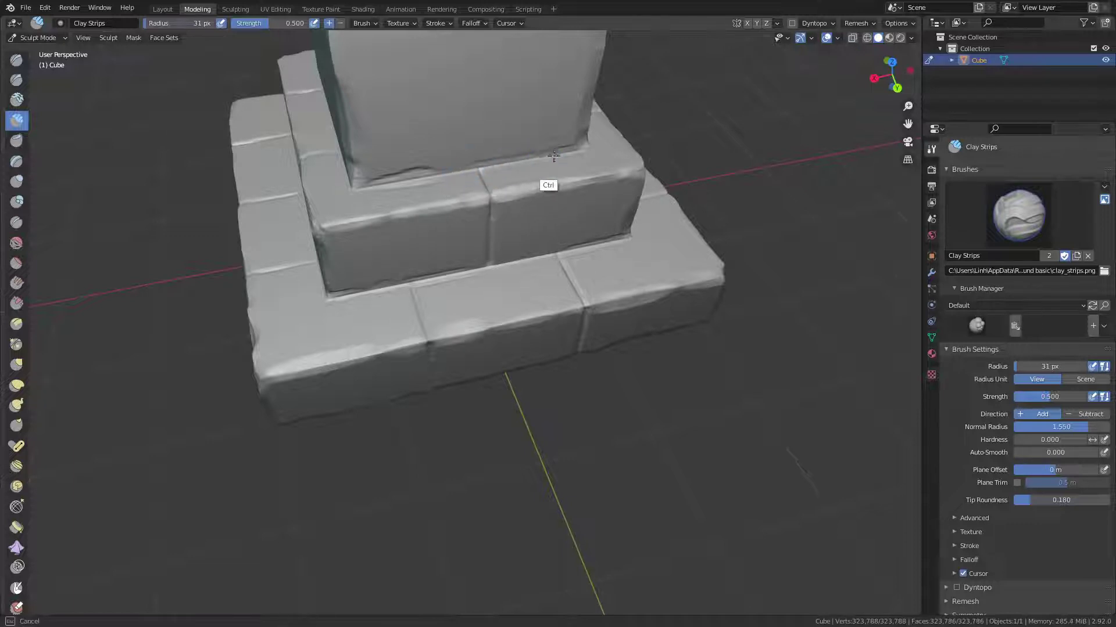
pyautogui.moveTo(554, 156); pyautogui.dragTo(538, 159, button='middle')
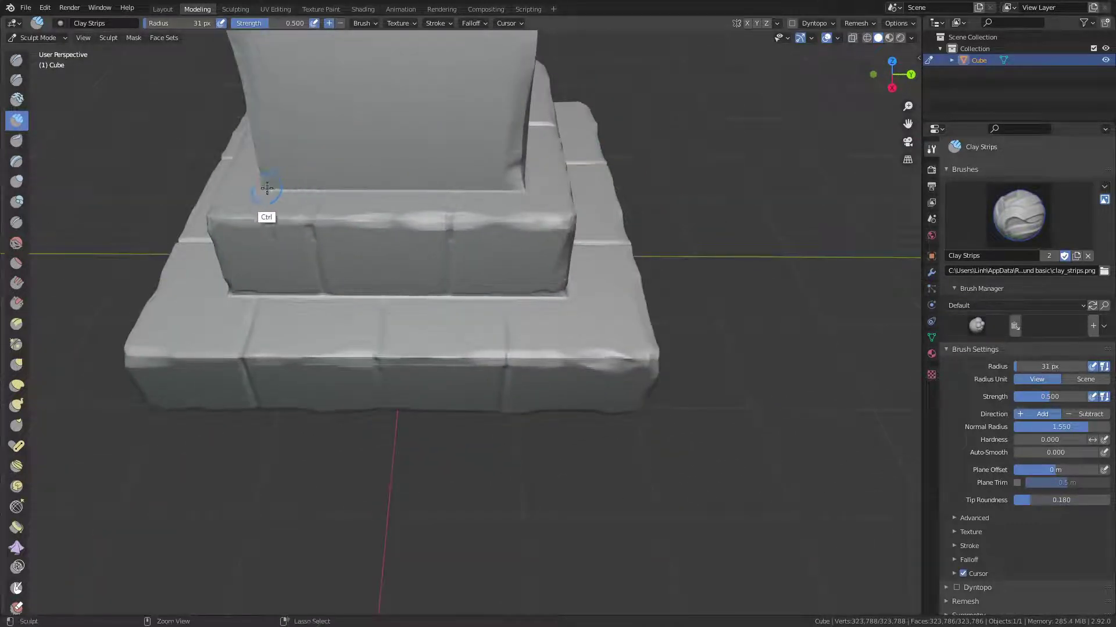
pyautogui.keyDown('ctrl'); pyautogui.moveTo(266, 188); pyautogui.dragTo(510, 187); pyautogui.keyUp('ctrl')
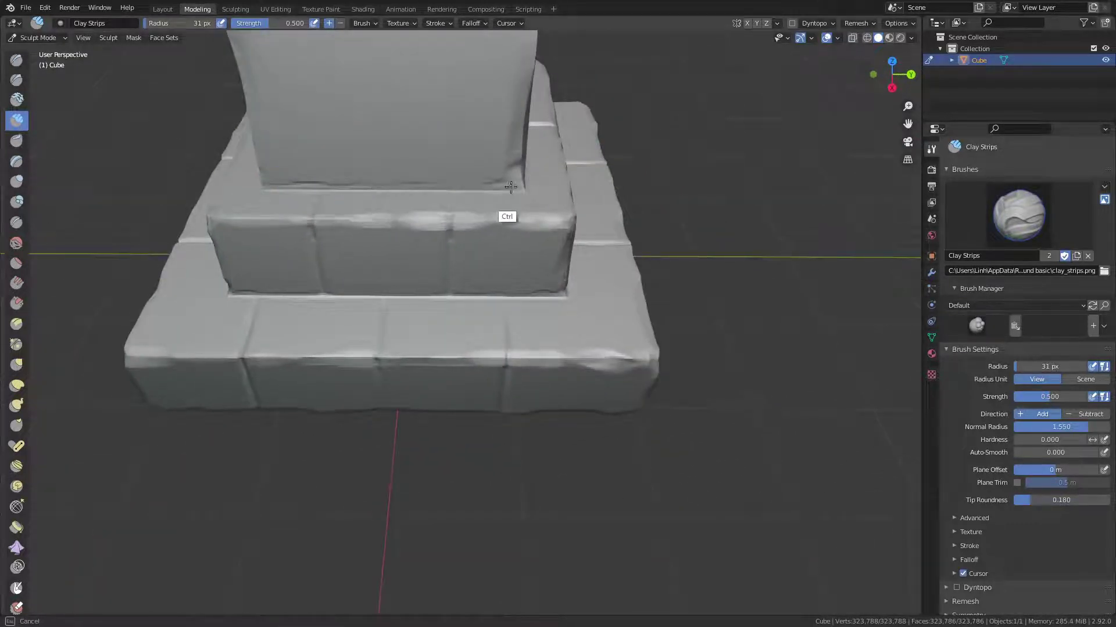
pyautogui.moveTo(498, 176)
pyautogui.mouseDown(button='middle')
pyautogui.moveTo(457, 201)
pyautogui.moveTo(510, 204)
pyautogui.moveTo(443, 198)
pyautogui.mouseUp(button='middle')
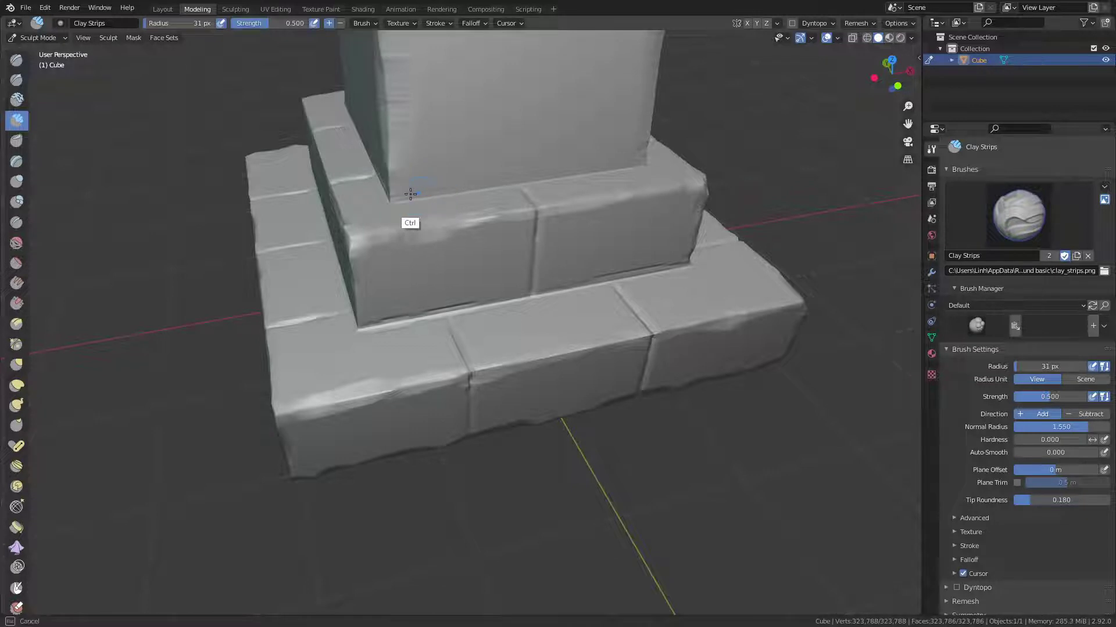
pyautogui.moveTo(442, 195)
pyautogui.keyDown('ctrl'); pyautogui.mouseDown()
pyautogui.moveTo(642, 182)
pyautogui.moveTo(395, 182)
pyautogui.mouseUp(); pyautogui.keyUp('ctrl')
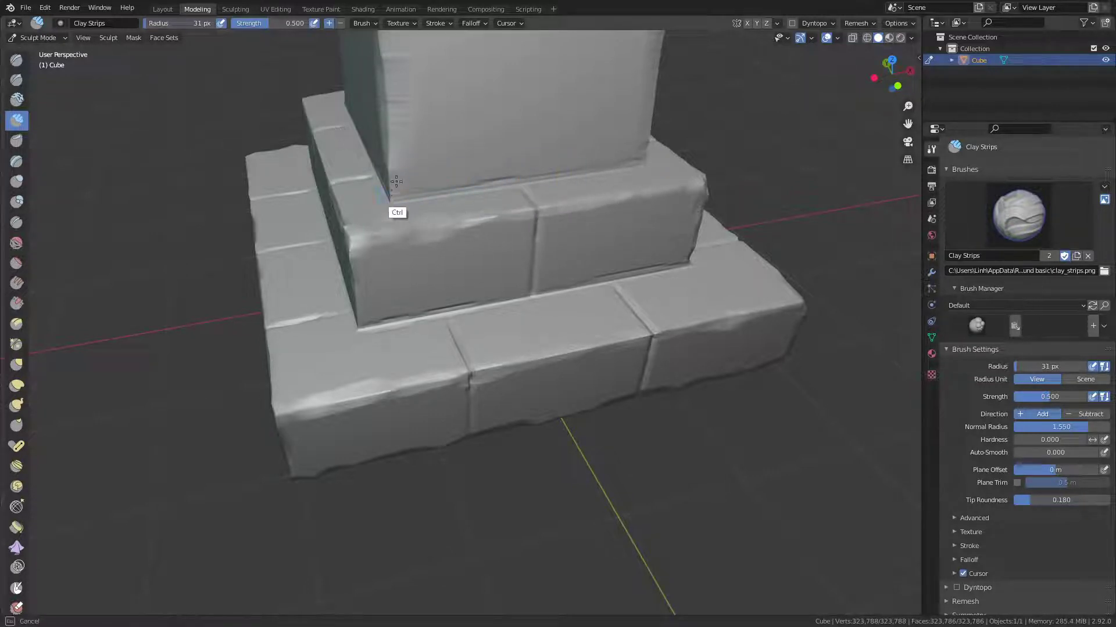
pyautogui.moveTo(455, 186)
pyautogui.keyDown('ctrl'); pyautogui.mouseDown(button='middle')
pyautogui.moveTo(462, 287)
pyautogui.moveTo(486, 284)
pyautogui.mouseUp(button='middle'); pyautogui.keyUp('ctrl')
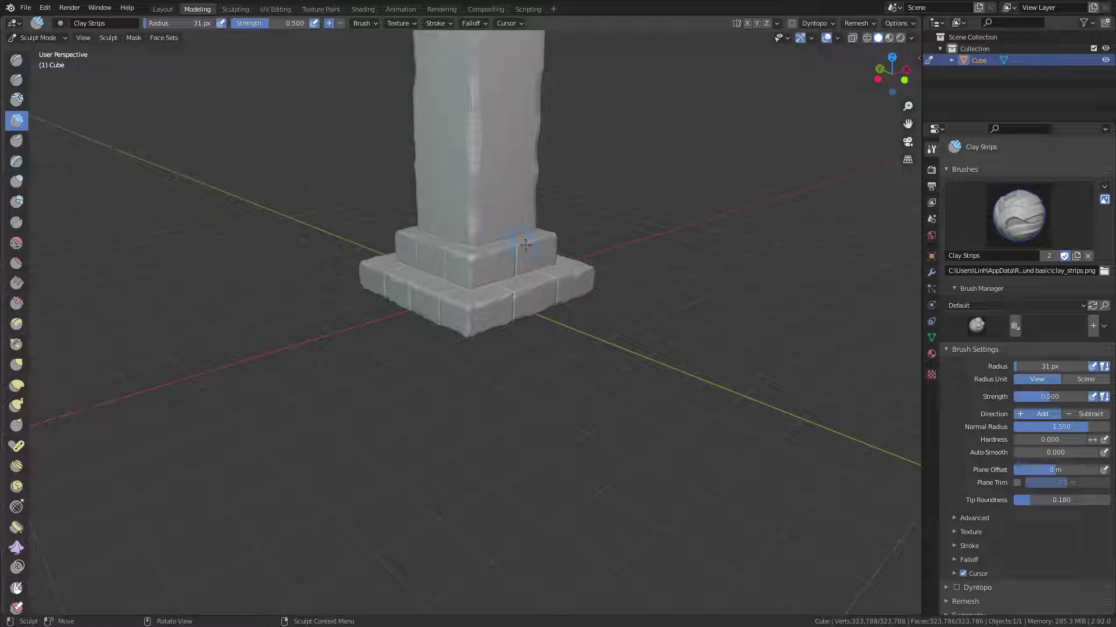
# Frame the pillar and orbit around it to inspect all sides.
pyautogui.moveTo(525, 245)
pyautogui.mouseDown(button='middle')
pyautogui.moveTo(516, 262)
pyautogui.moveTo(527, 245)
pyautogui.moveTo(494, 256)
pyautogui.mouseUp(button='middle')
pyautogui.scroll(-5, 524, 248)
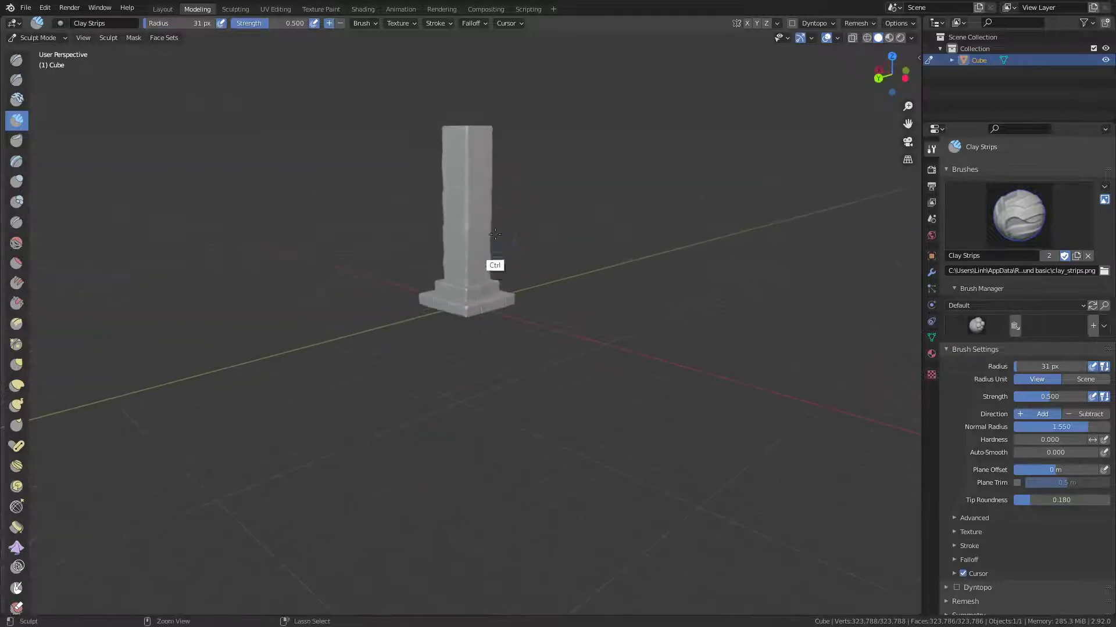
pyautogui.scroll(3, 506, 212)
pyautogui.moveTo(506, 212)
pyautogui.keyDown('shift'); pyautogui.mouseDown(button='middle')
pyautogui.moveTo(482, 333)
pyautogui.moveTo(535, 284)
pyautogui.moveTo(535, 270)
pyautogui.moveTo(499, 299)
pyautogui.moveTo(481, 219)
pyautogui.moveTo(490, 207)
pyautogui.moveTo(453, 180)
pyautogui.moveTo(519, 159)
pyautogui.moveTo(522, 179)
pyautogui.moveTo(378, 203)
pyautogui.moveTo(391, 186)
pyautogui.mouseUp(button='middle'); pyautogui.keyUp('shift')
pyautogui.moveTo(421, 266); pyautogui.dragTo(487, 228, button='middle')
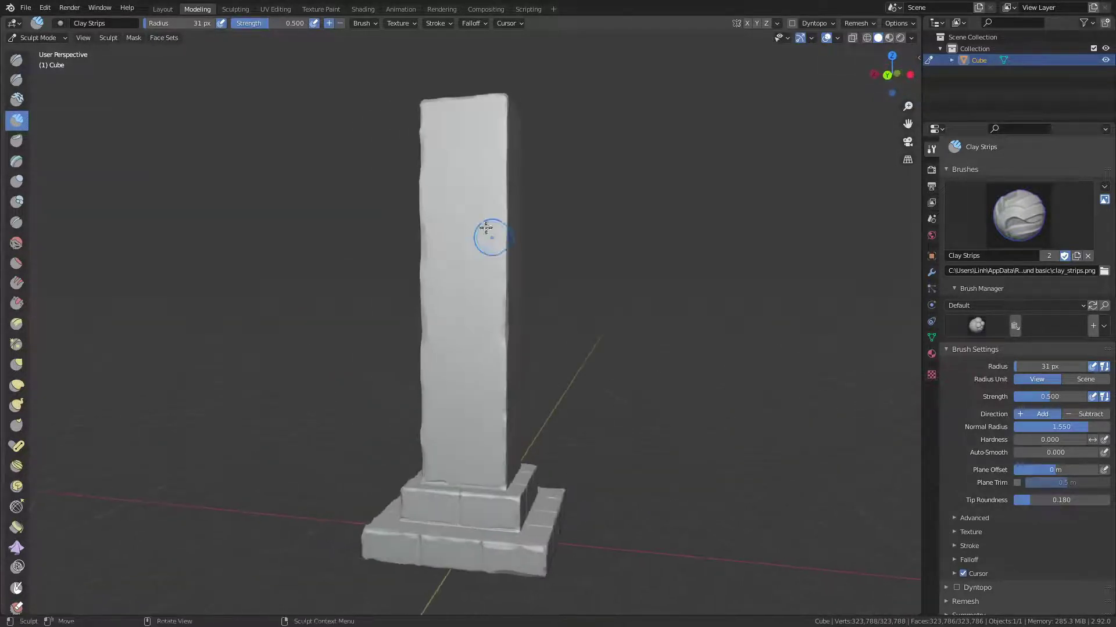
pyautogui.moveTo(505, 151)
pyautogui.mouseDown(button='middle')
pyautogui.moveTo(523, 225)
pyautogui.moveTo(646, 247)
pyautogui.moveTo(527, 241)
pyautogui.moveTo(665, 166)
pyautogui.mouseUp(button='middle')
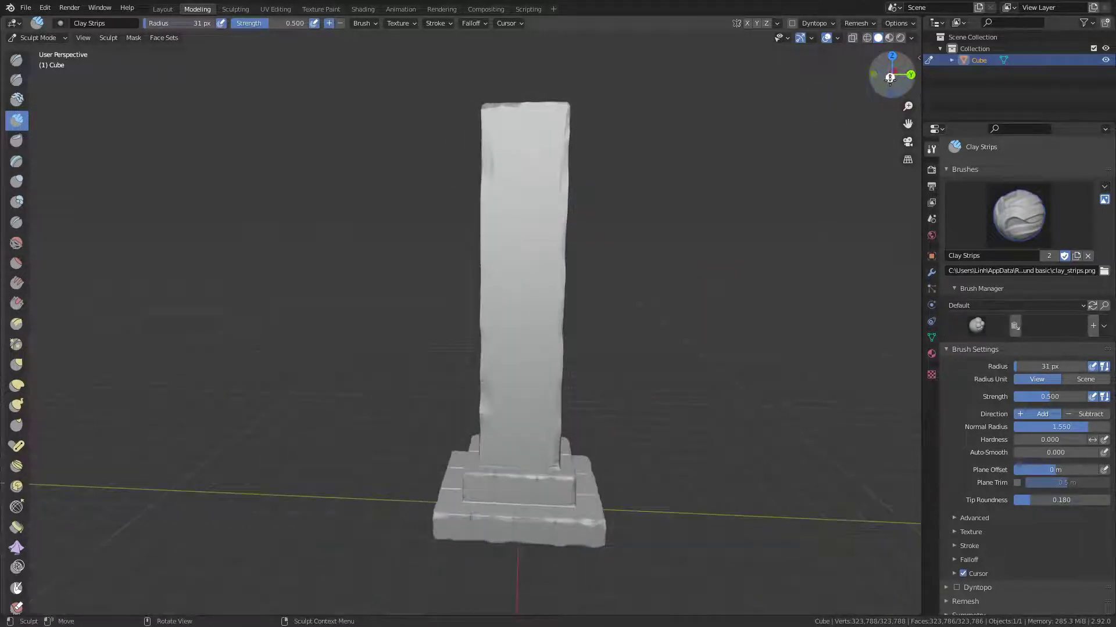
pyautogui.moveTo(889, 78); pyautogui.dragTo(701, 96)
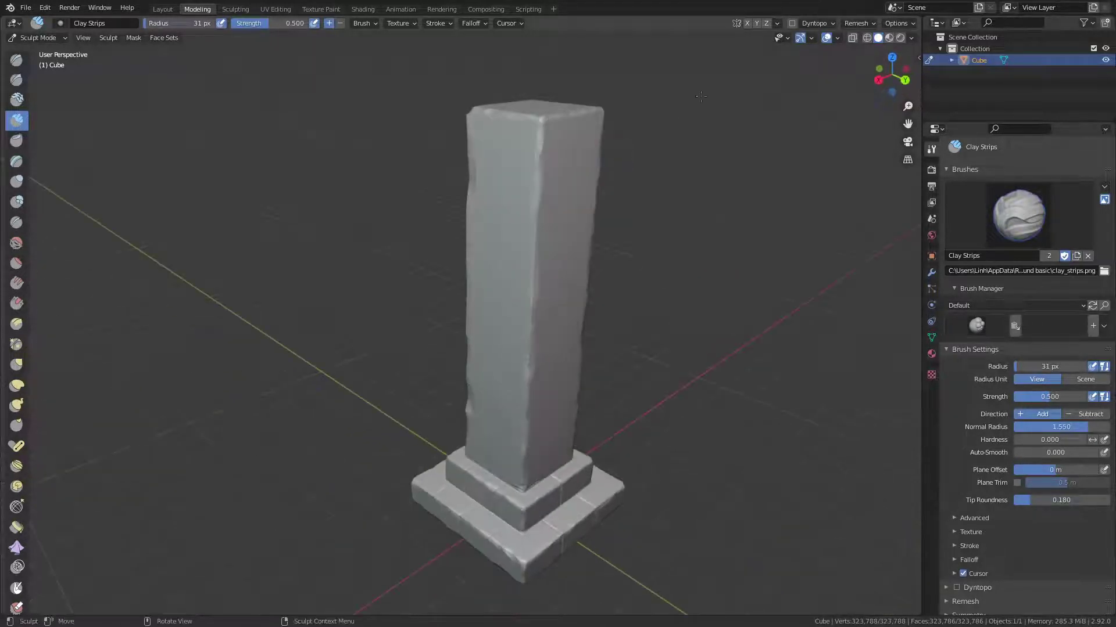
# Enable Y symmetry alongside X, then view the pillar in Right Orthographic.
pyautogui.click(757, 24)
pyautogui.moveTo(583, 154)
pyautogui.mouseDown(button='middle')
pyautogui.moveTo(534, 187)
pyautogui.moveTo(566, 203)
pyautogui.moveTo(546, 197)
pyautogui.mouseUp(button='middle')
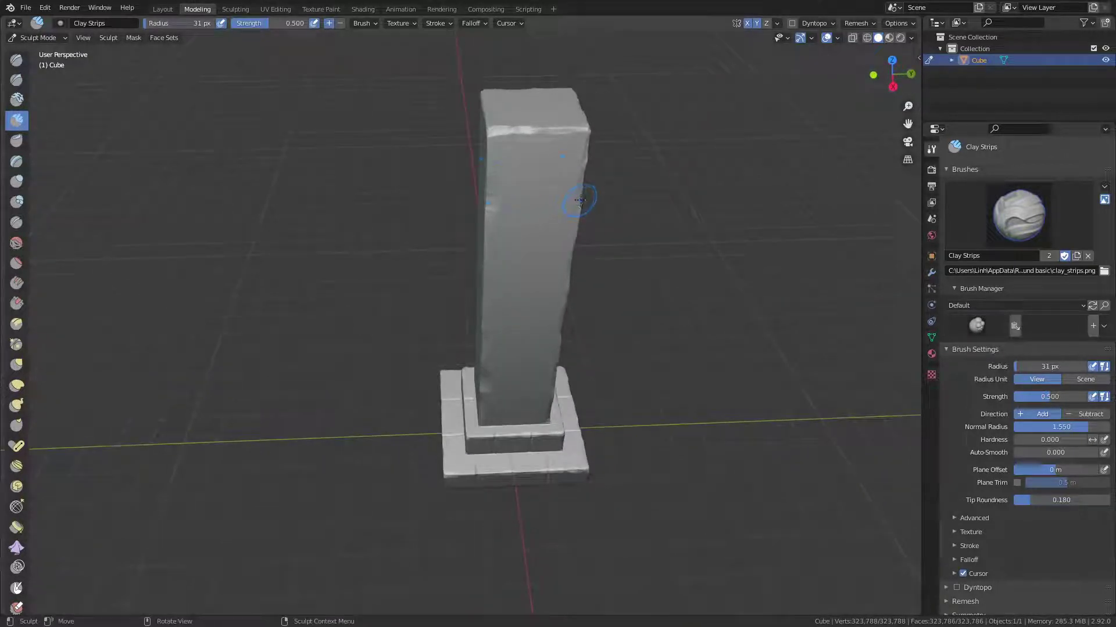
pyautogui.moveTo(644, 130); pyautogui.dragTo(553, 208, button='middle')
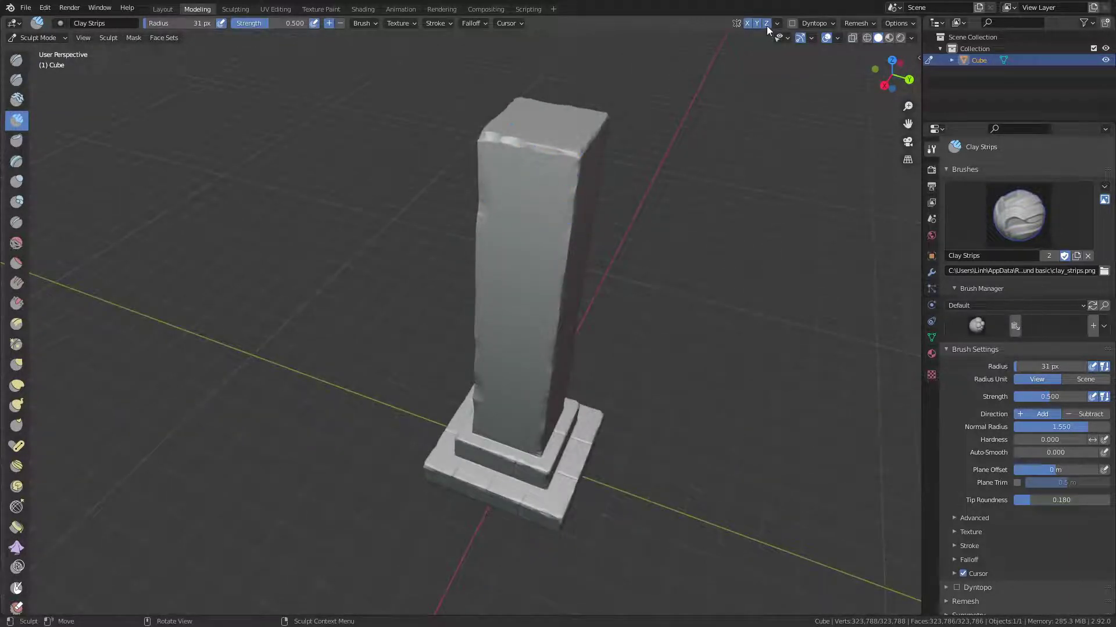
pyautogui.moveTo(639, 117)
pyautogui.mouseDown(button='middle')
pyautogui.moveTo(546, 177)
pyautogui.moveTo(503, 251)
pyautogui.mouseUp(button='middle')
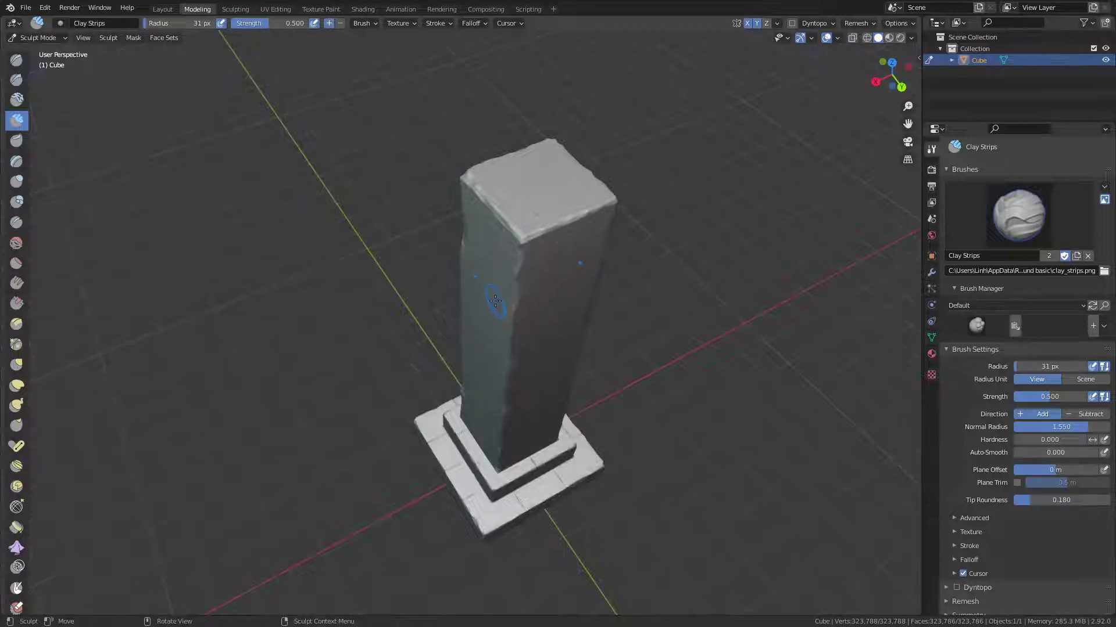
pyautogui.moveTo(494, 306)
pyautogui.mouseDown(button='middle')
pyautogui.moveTo(556, 227)
pyautogui.moveTo(553, 217)
pyautogui.mouseUp(button='middle')
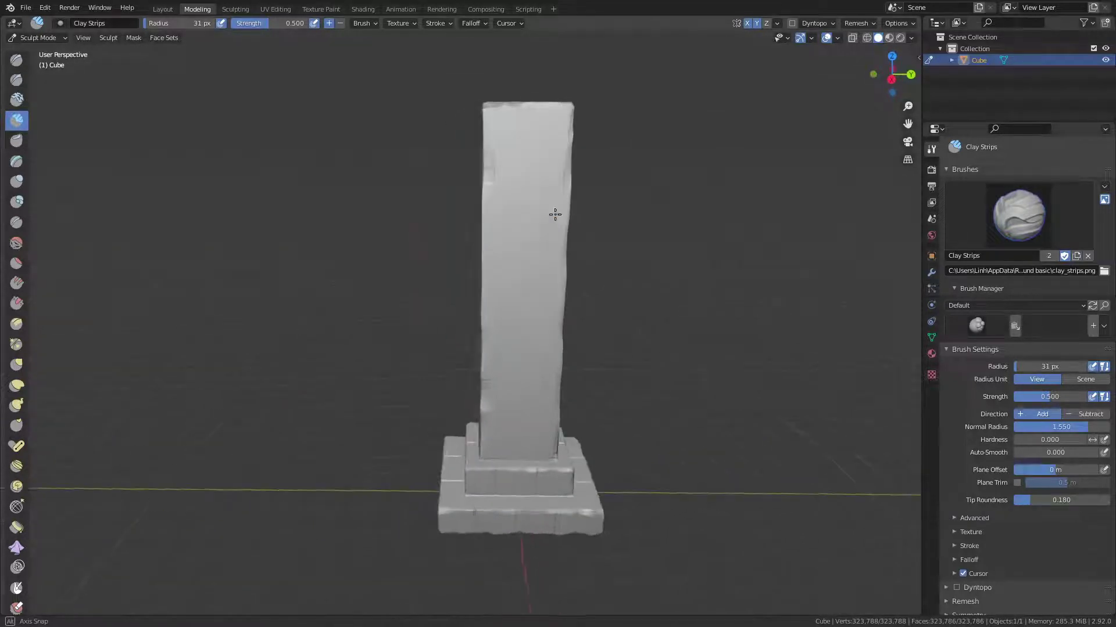
pyautogui.click(883, 91)
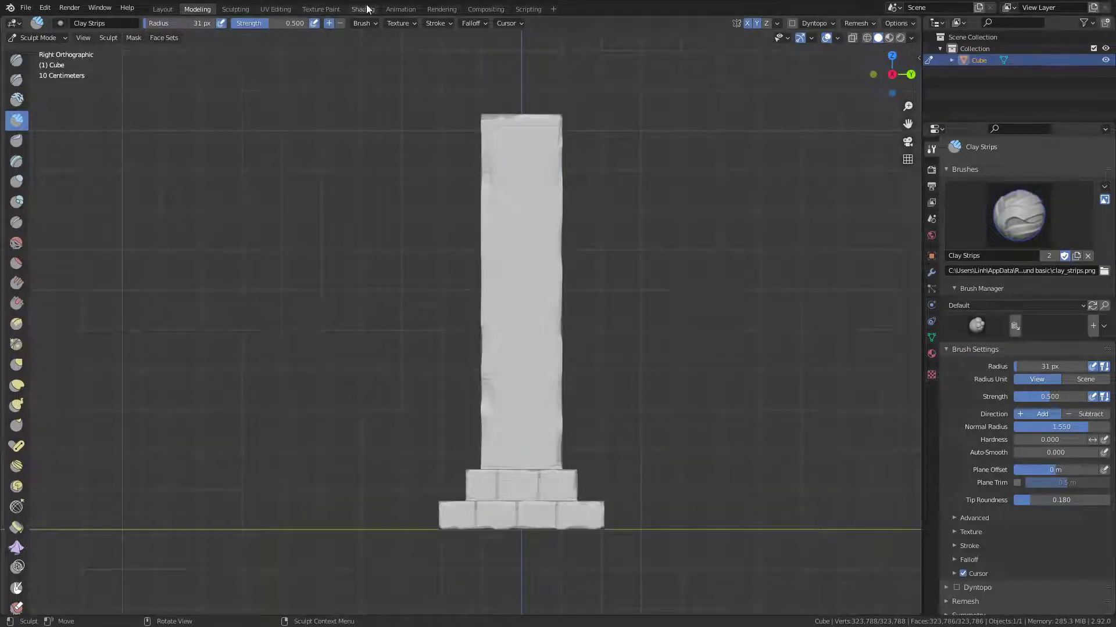
# Try the Airbrush stroke method with a test stroke on the column.
pyautogui.click(435, 23)
pyautogui.click(452, 44)
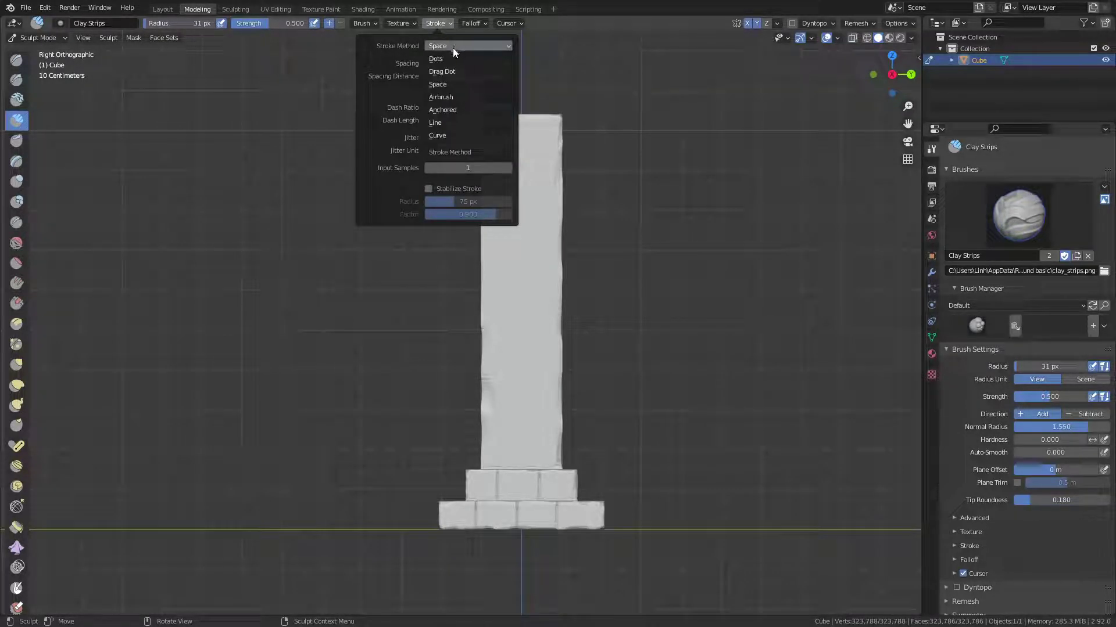
pyautogui.click(452, 72)
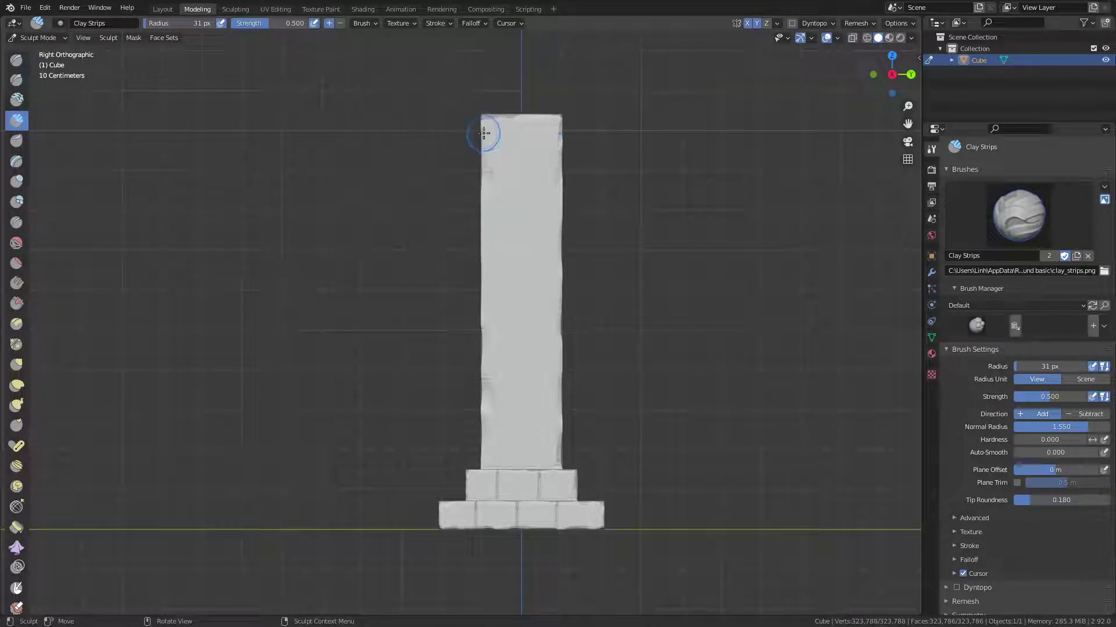
pyautogui.moveTo(520, 280); pyautogui.dragTo(565, 306)
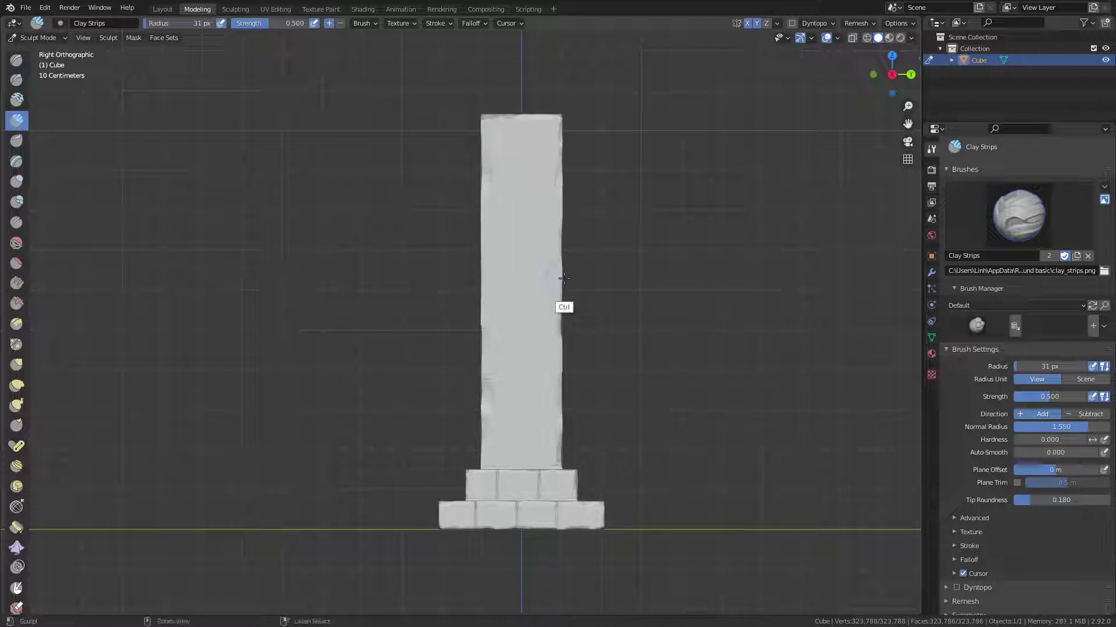
pyautogui.click(442, 23)
pyautogui.click(456, 47)
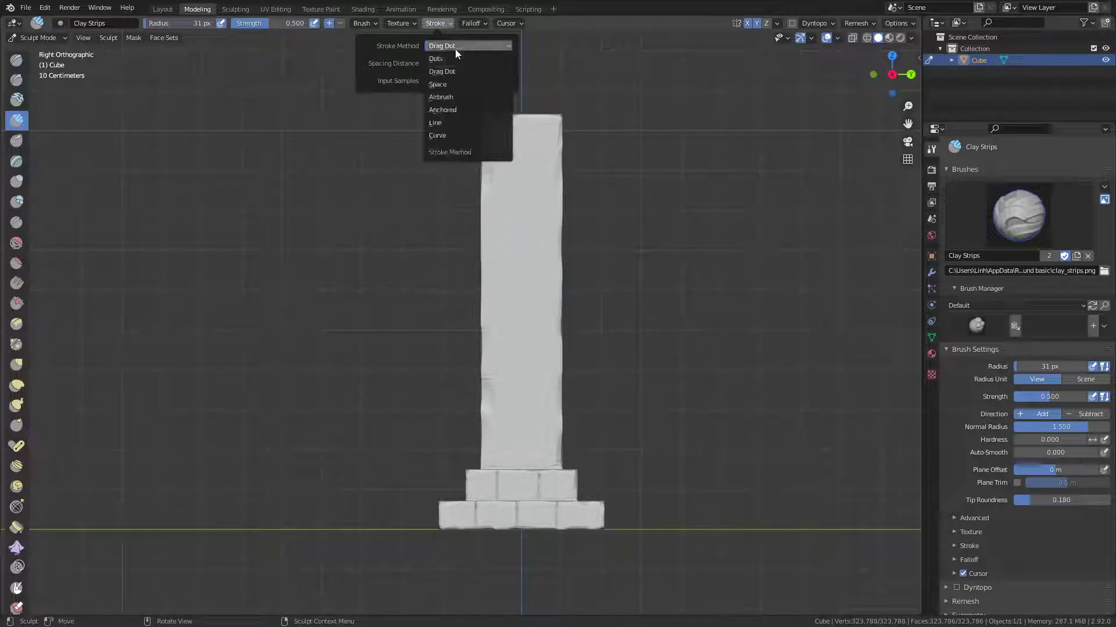
pyautogui.click(452, 97)
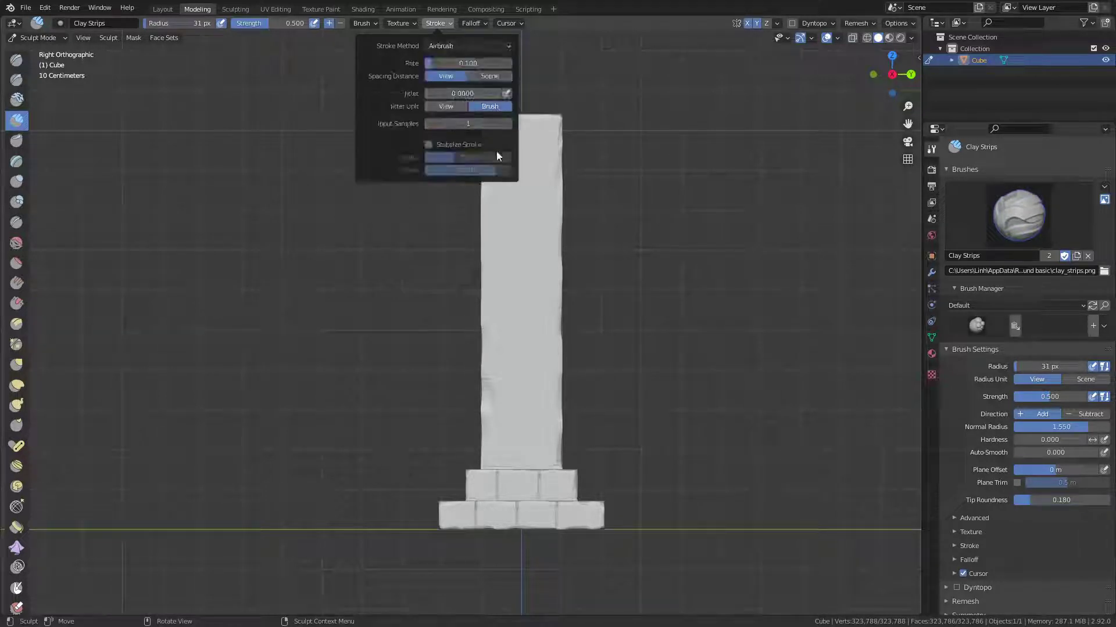
pyautogui.moveTo(512, 250); pyautogui.dragTo(529, 311)
# Set the stroke method to Line and shrink the brush radius to 8 px.
pyautogui.click(401, 24)
pyautogui.click(476, 46)
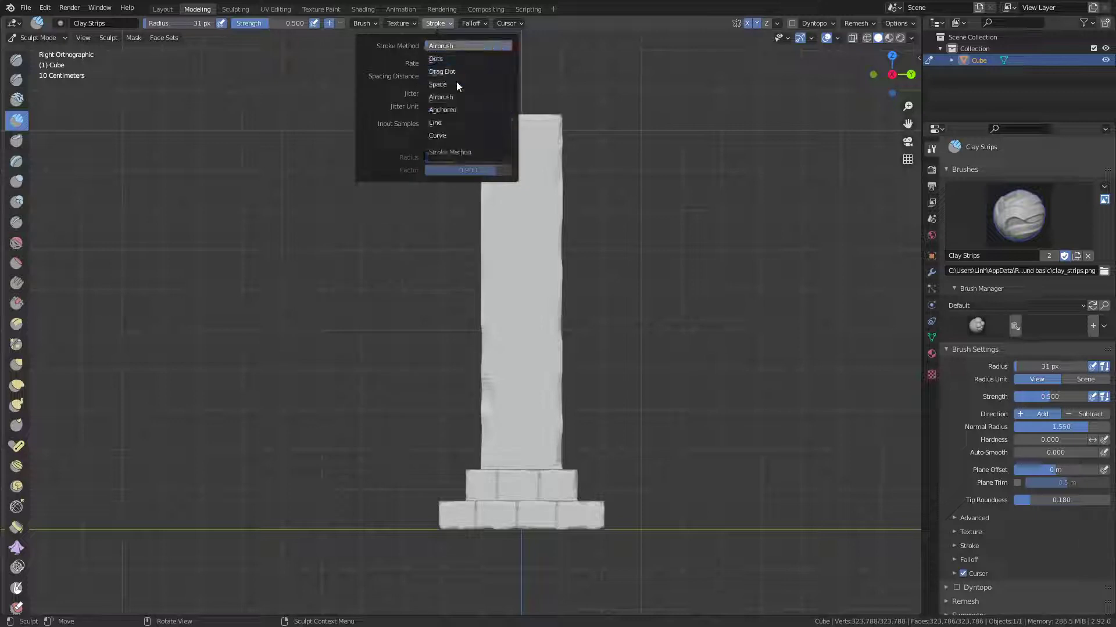
pyautogui.click(445, 125)
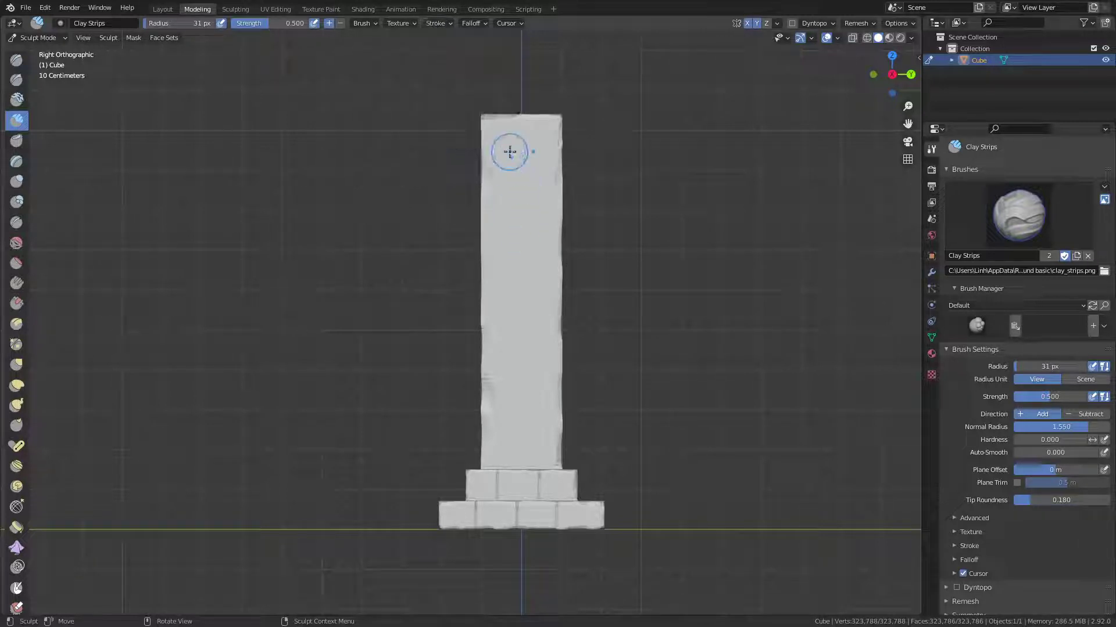
pyautogui.press('f')
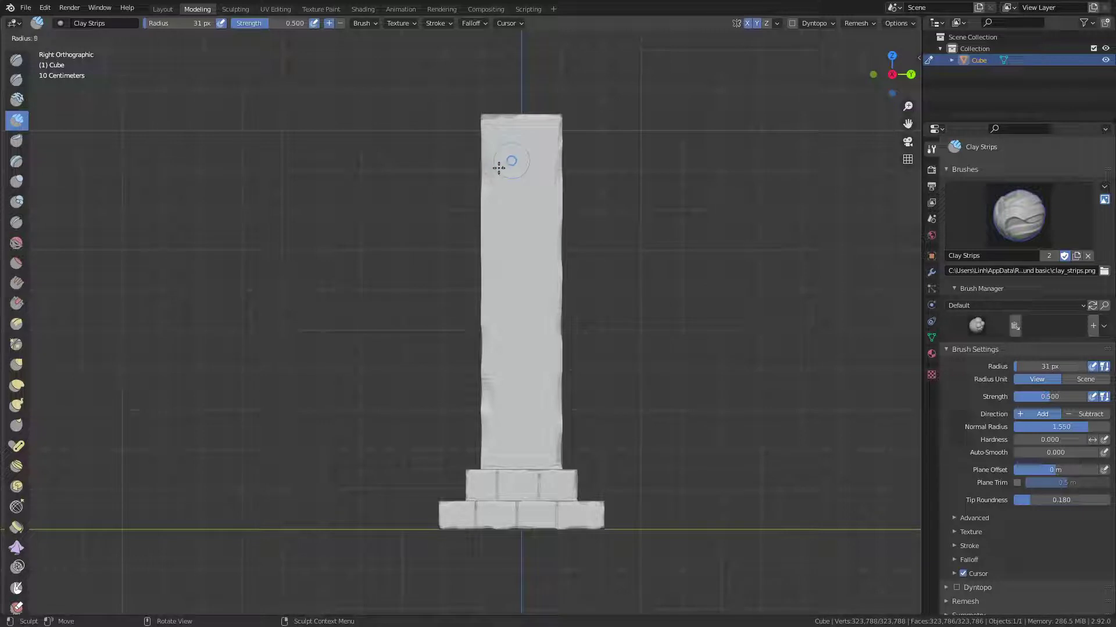
pyautogui.click(499, 167)
# Switch to the Mask brush, undo a trial stroke, and set strokes to Line.
pyautogui.press('m')
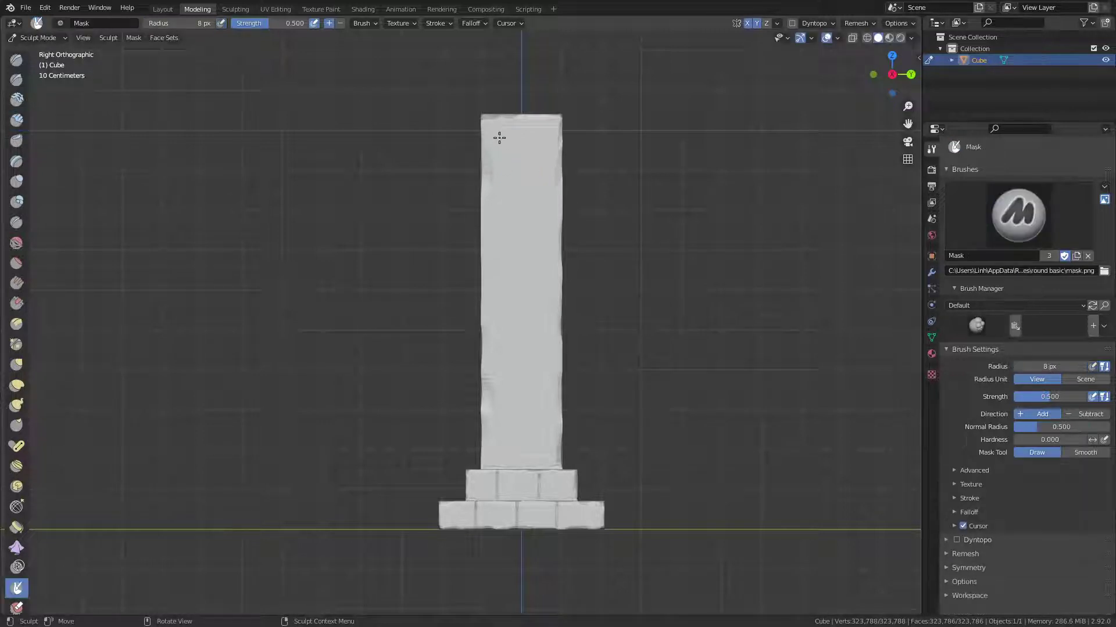
pyautogui.moveTo(496, 133); pyautogui.dragTo(499, 199)
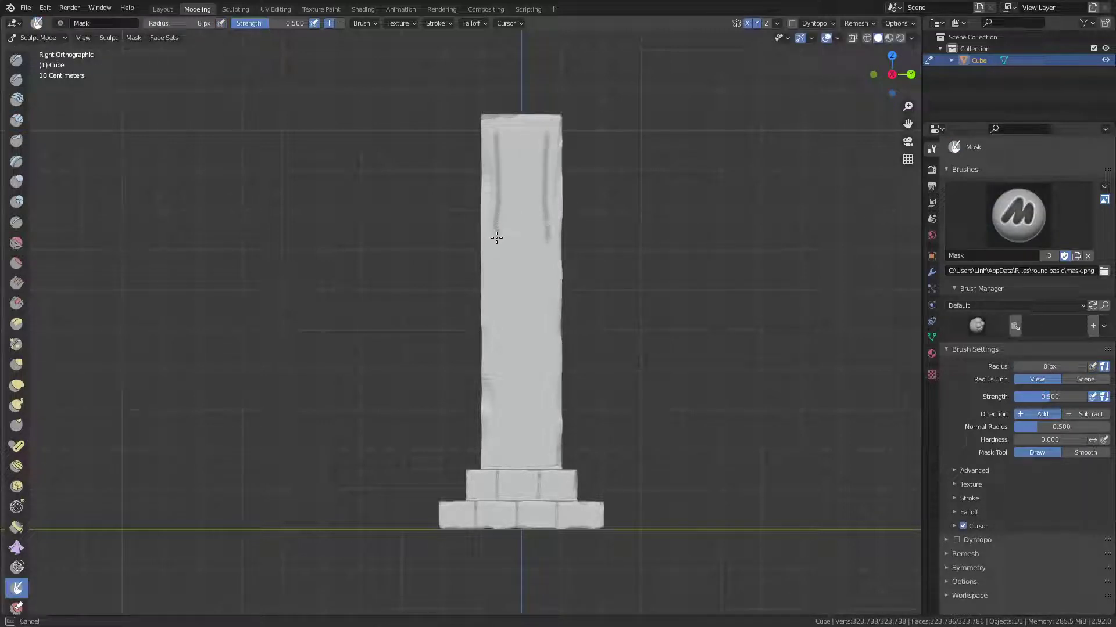
pyautogui.hotkey('ctrl', 'z')
pyautogui.click(444, 23)
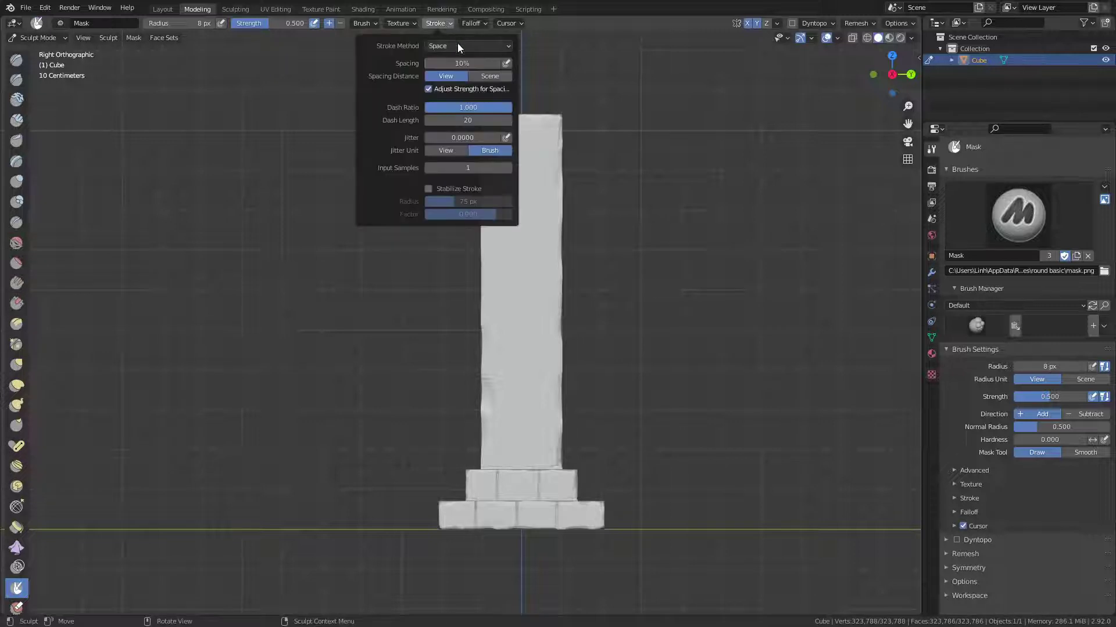
pyautogui.click(459, 44)
pyautogui.click(451, 122)
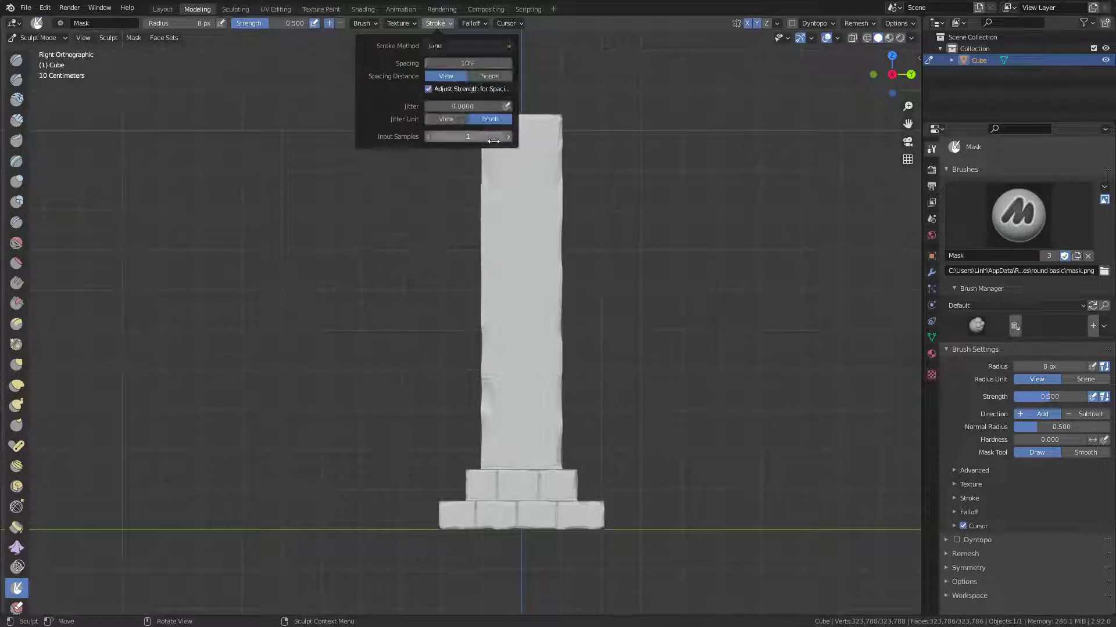
# Mask straight frame lines down the column face and across its top and bottom.
pyautogui.moveTo(495, 133); pyautogui.dragTo(495, 142)
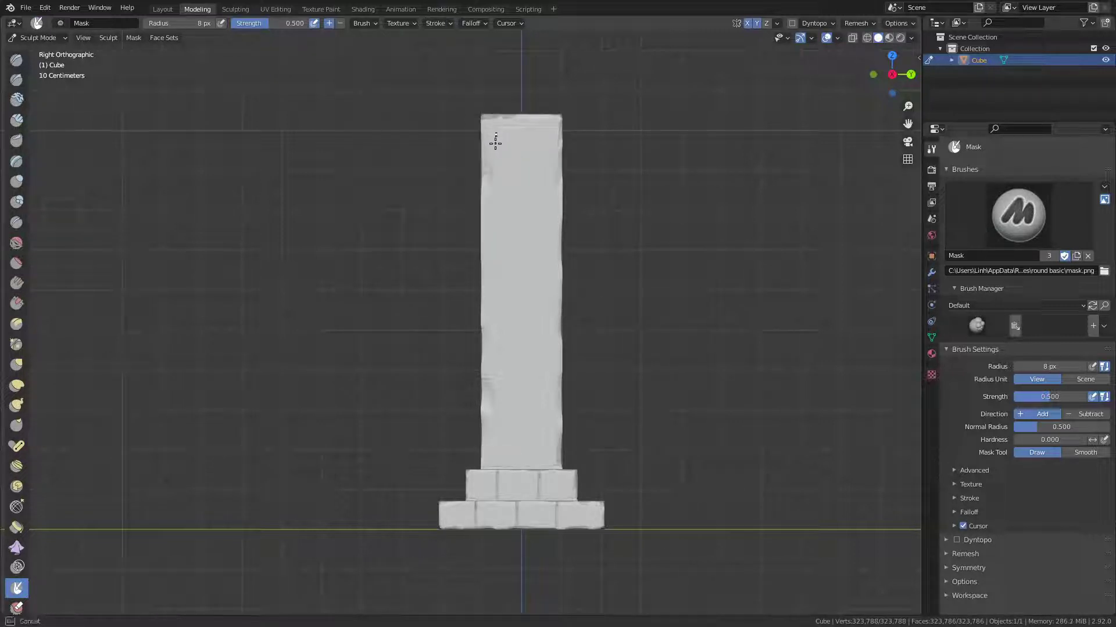
pyautogui.moveTo(499, 311); pyautogui.dragTo(495, 463)
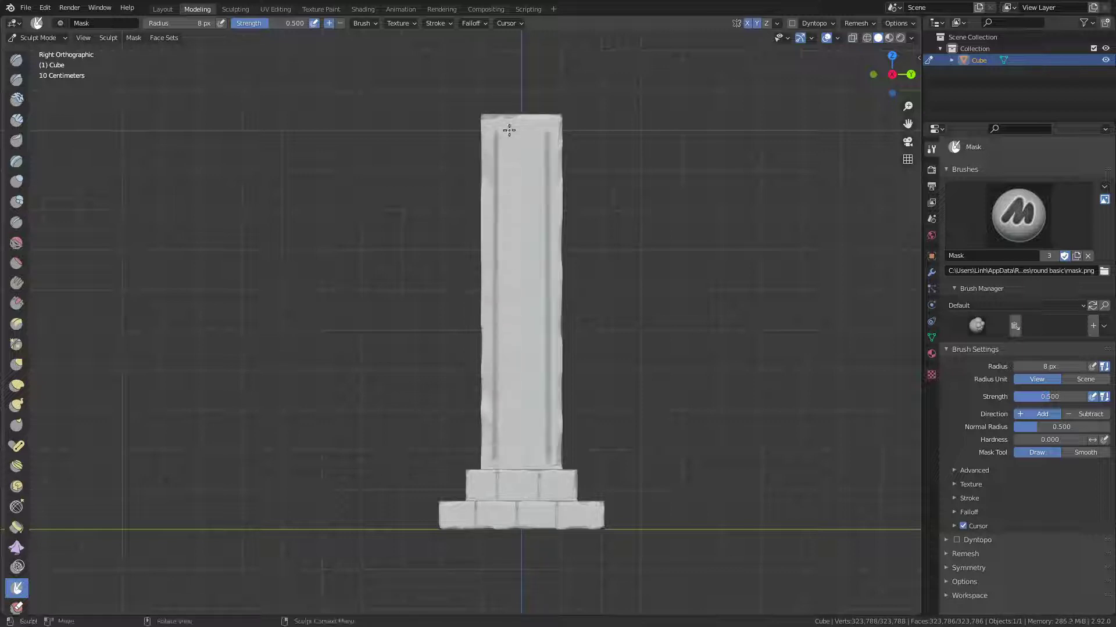
pyautogui.moveTo(498, 133); pyautogui.dragTo(496, 131)
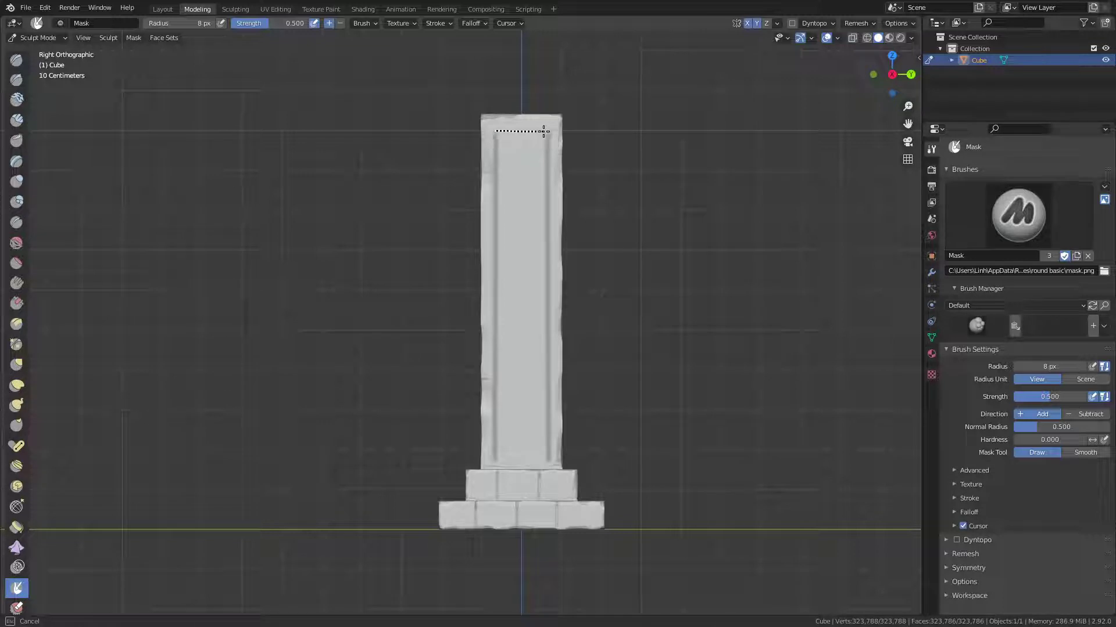
pyautogui.moveTo(495, 131); pyautogui.dragTo(548, 132)
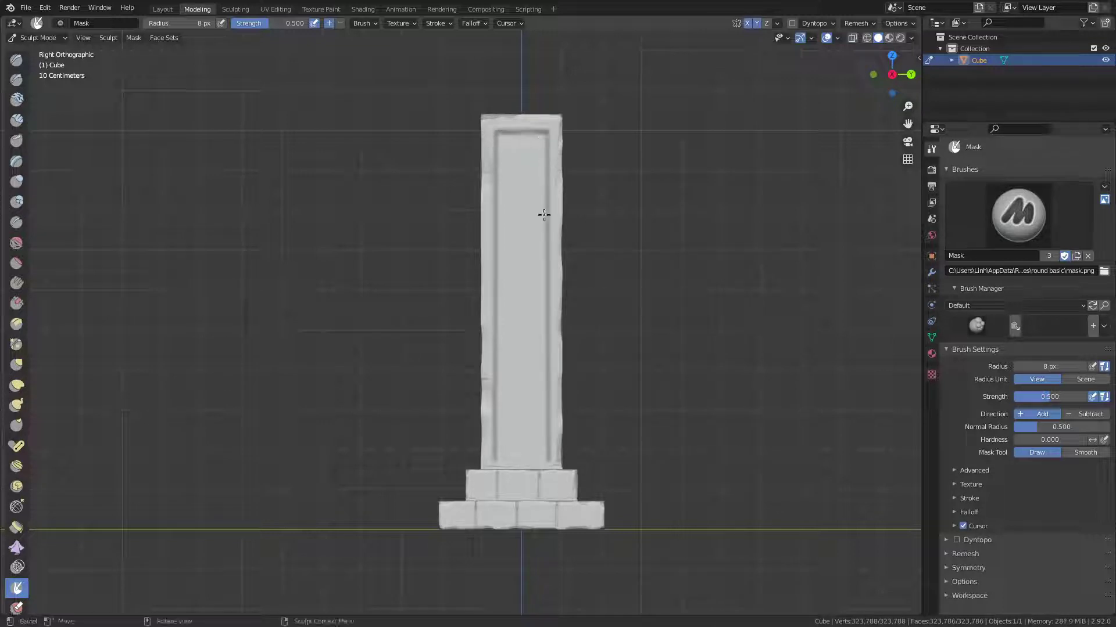
pyautogui.moveTo(496, 454); pyautogui.dragTo(549, 453)
pyautogui.click(435, 23)
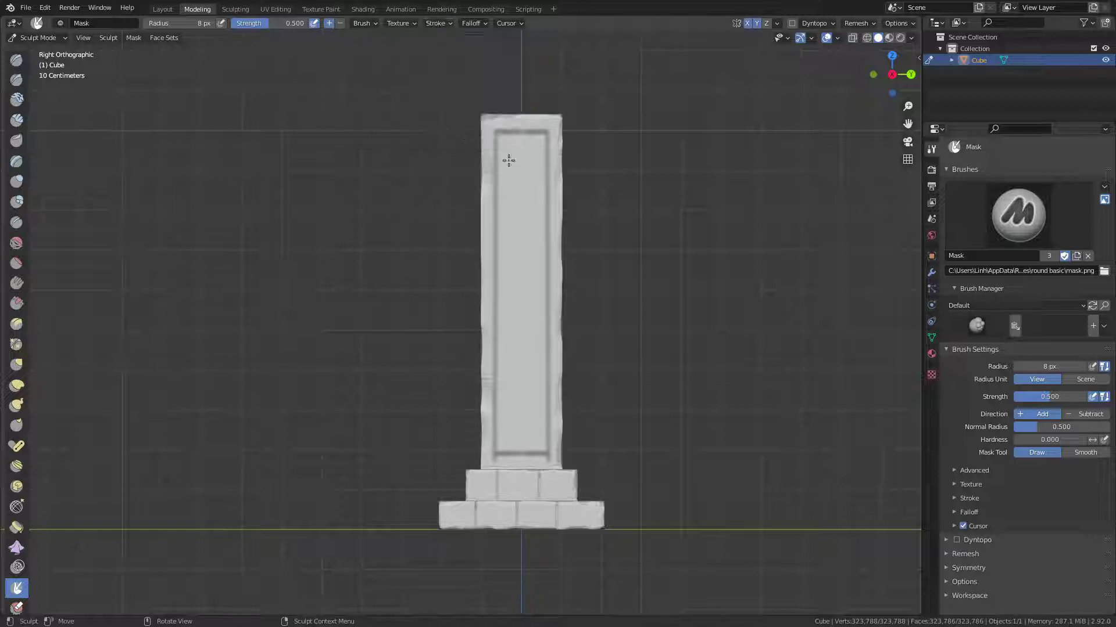
pyautogui.click(443, 23)
# Switch the Mask stroke to Space, clear stray mask along the base, and set radius 21 px.
pyautogui.click(451, 46)
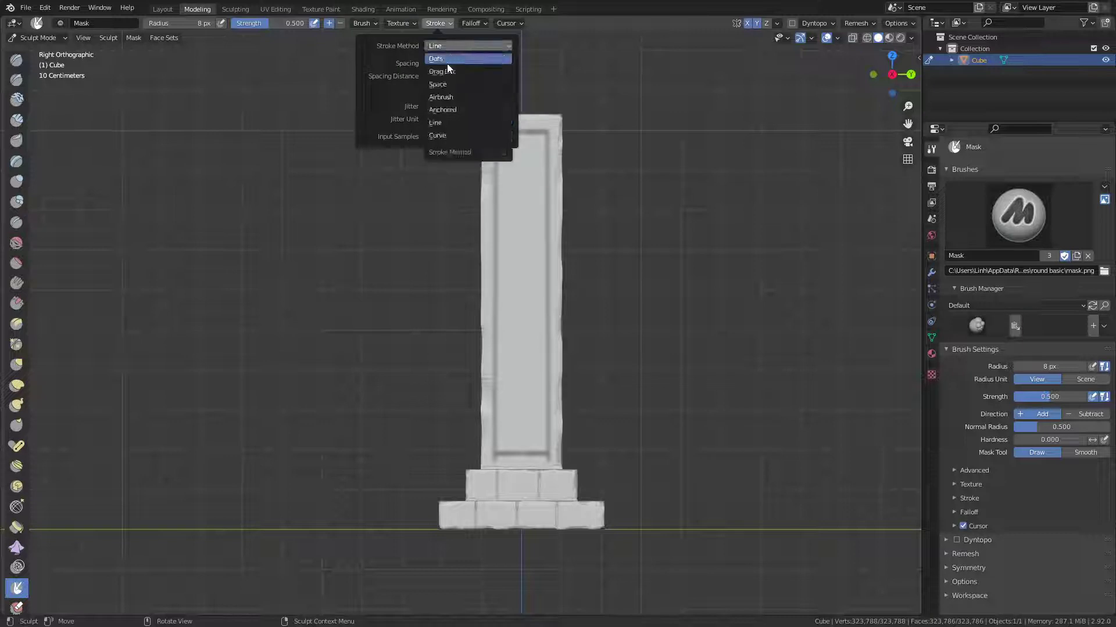
pyautogui.click(451, 85)
pyautogui.keyDown('ctrl'); pyautogui.moveTo(496, 463); pyautogui.dragTo(535, 464); pyautogui.keyUp('ctrl')
pyautogui.press('f')
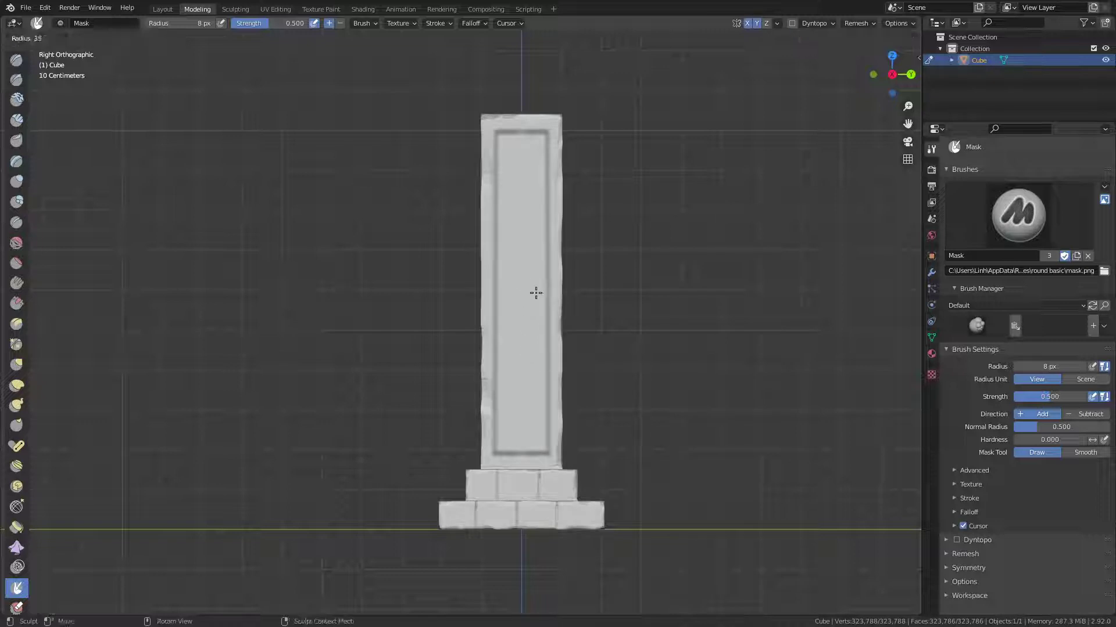
pyautogui.click(530, 299)
# Paint mask down the middle and across the inner panel, filling light gaps.
pyautogui.moveTo(523, 256); pyautogui.dragTo(502, 393)
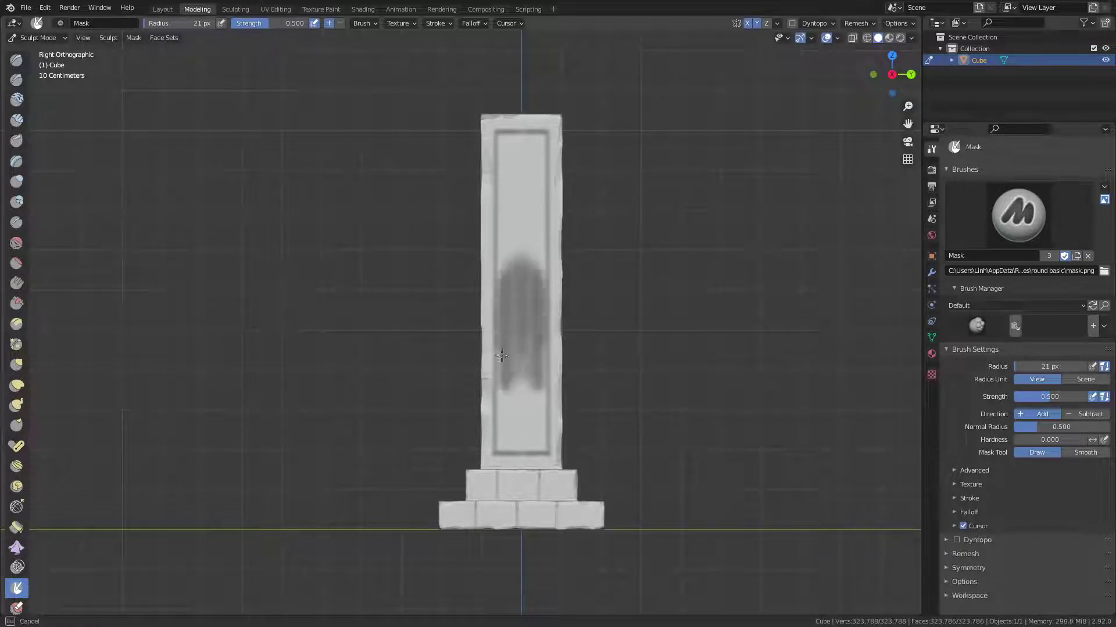
pyautogui.moveTo(502, 393); pyautogui.dragTo(523, 356)
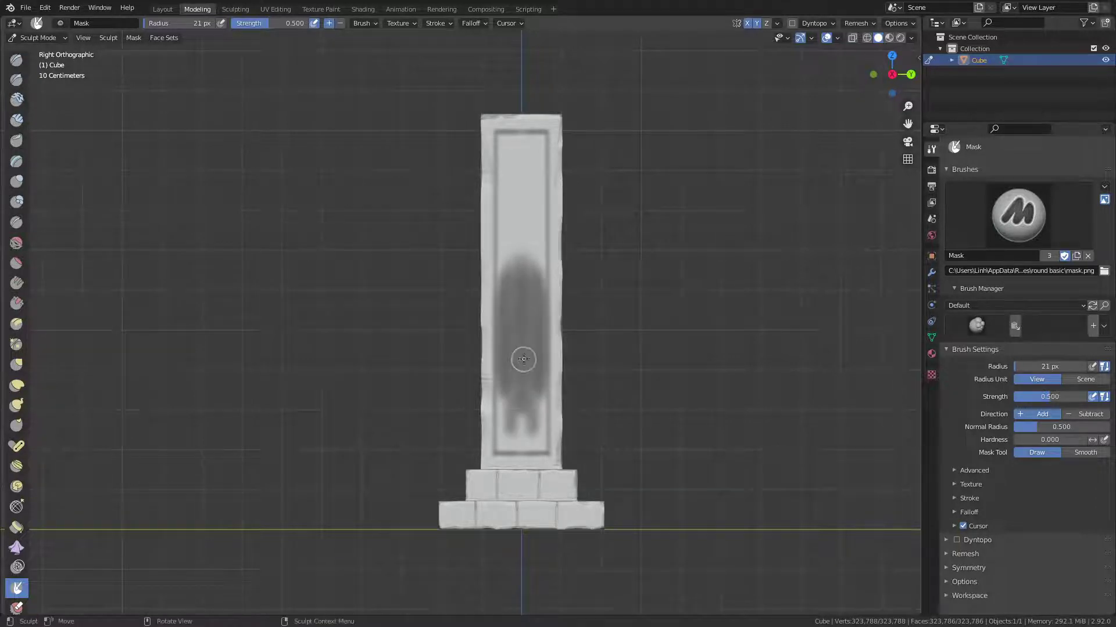
pyautogui.moveTo(522, 356)
pyautogui.keyDown('ctrl'); pyautogui.mouseDown(button='middle')
pyautogui.moveTo(559, 326)
pyautogui.moveTo(558, 304)
pyautogui.moveTo(455, 199)
pyautogui.mouseUp(button='middle'); pyautogui.keyUp('ctrl')
pyautogui.moveTo(456, 200)
pyautogui.keyDown('ctrl'); pyautogui.mouseDown()
pyautogui.moveTo(446, 374)
pyautogui.moveTo(447, 329)
pyautogui.mouseUp(); pyautogui.keyUp('ctrl')
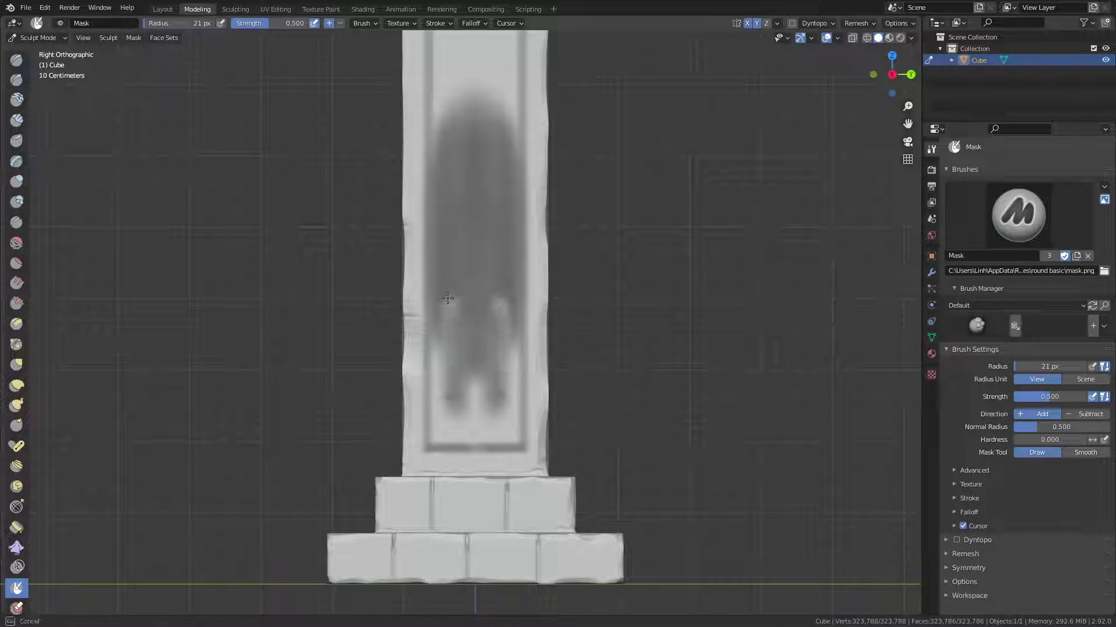
# Raise brush strength to 1.0 and darken the mask down both panel sides.
pyautogui.hotkey('shift', 'f')
pyautogui.click(546, 325)
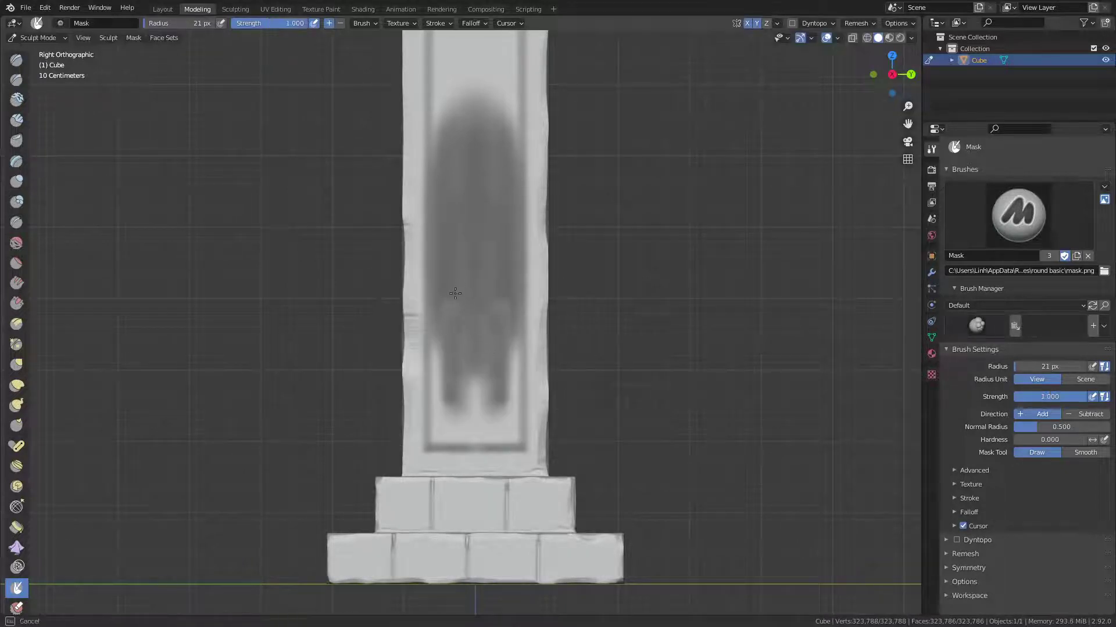
pyautogui.moveTo(459, 326)
pyautogui.mouseDown()
pyautogui.moveTo(444, 279)
pyautogui.moveTo(439, 399)
pyautogui.moveTo(449, 441)
pyautogui.moveTo(477, 417)
pyautogui.moveTo(465, 334)
pyautogui.mouseUp()
pyautogui.keyDown('shift'); pyautogui.moveTo(465, 334); pyautogui.dragTo(468, 368, button='middle'); pyautogui.keyUp('shift')
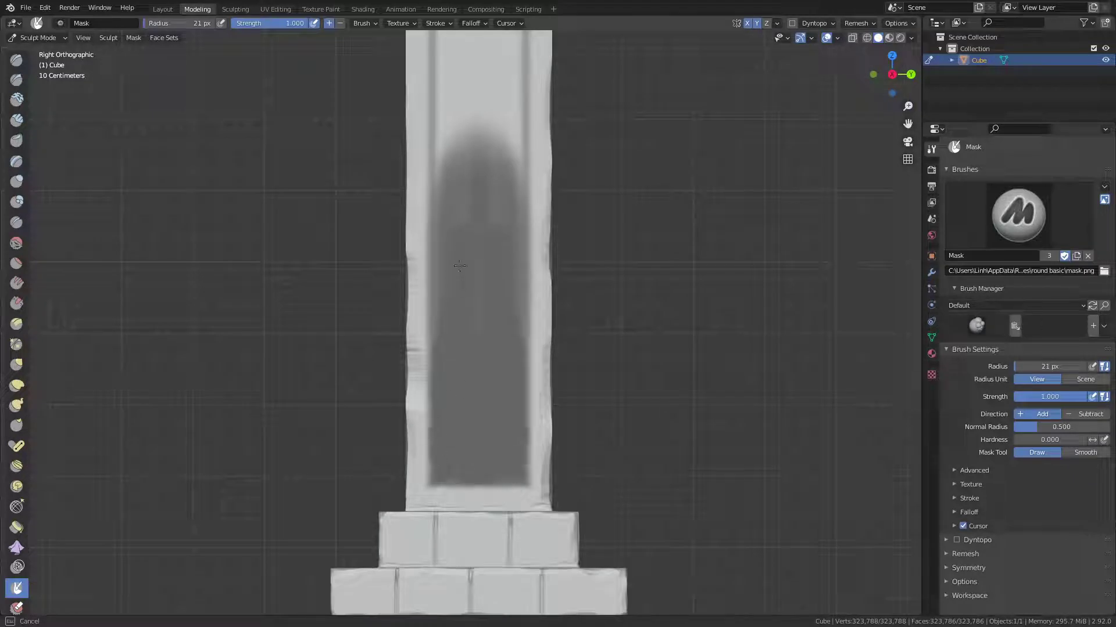
# Mask the upper part of the panel, filling gaps along its top and inner edges.
pyautogui.keyDown('shift'); pyautogui.moveTo(490, 257); pyautogui.dragTo(505, 424, button='middle'); pyautogui.keyUp('shift')
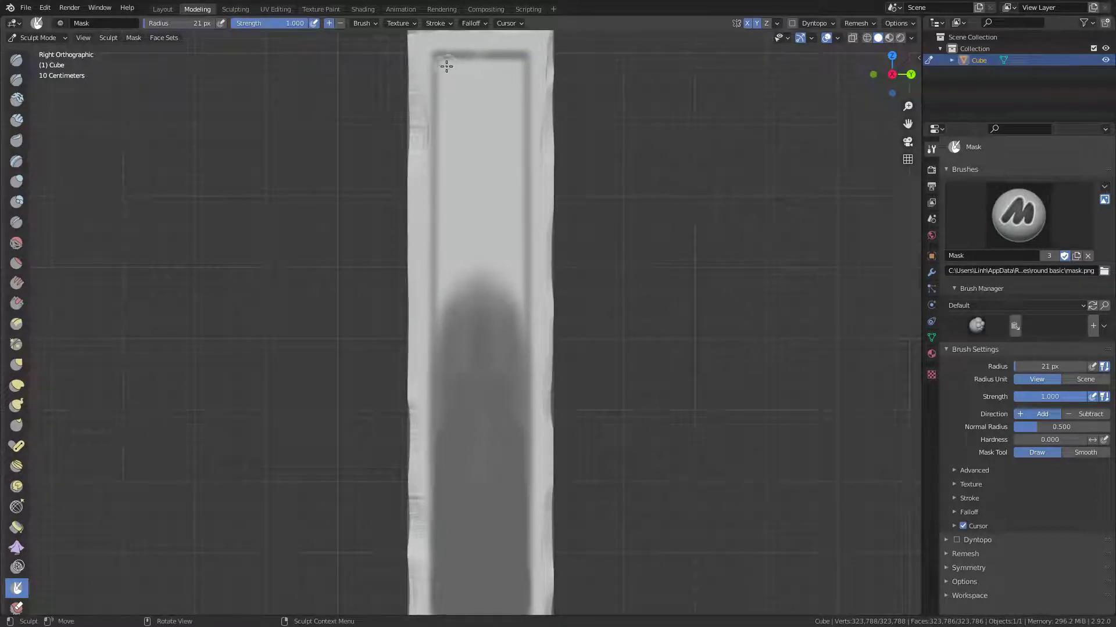
pyautogui.moveTo(447, 65)
pyautogui.mouseDown()
pyautogui.moveTo(448, 258)
pyautogui.moveTo(492, 216)
pyautogui.moveTo(509, 314)
pyautogui.mouseUp()
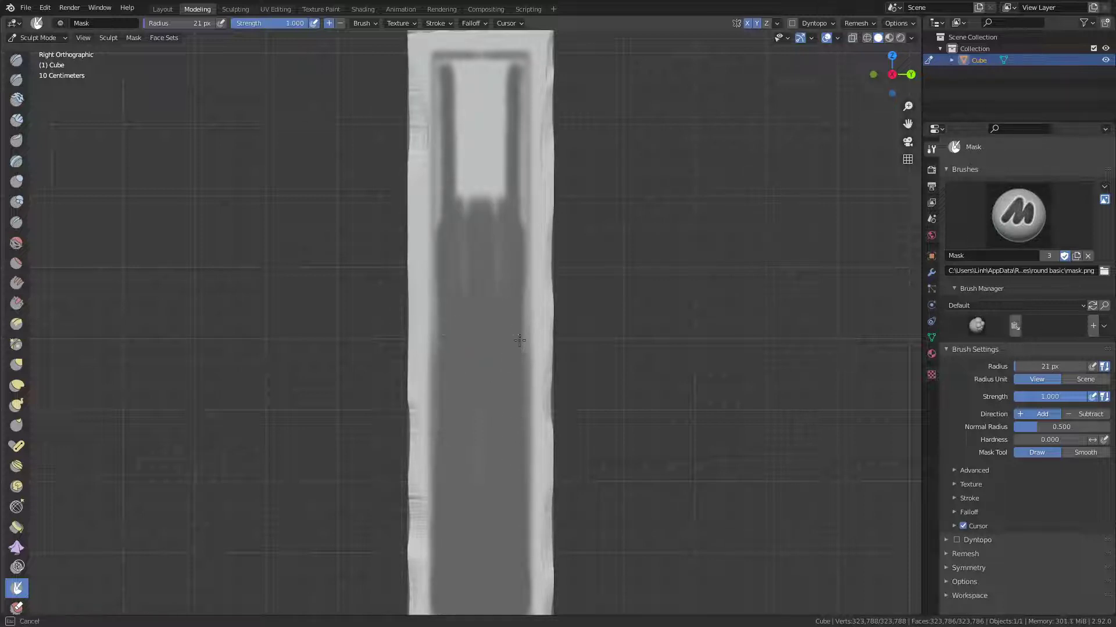
pyautogui.moveTo(519, 341); pyautogui.dragTo(471, 504)
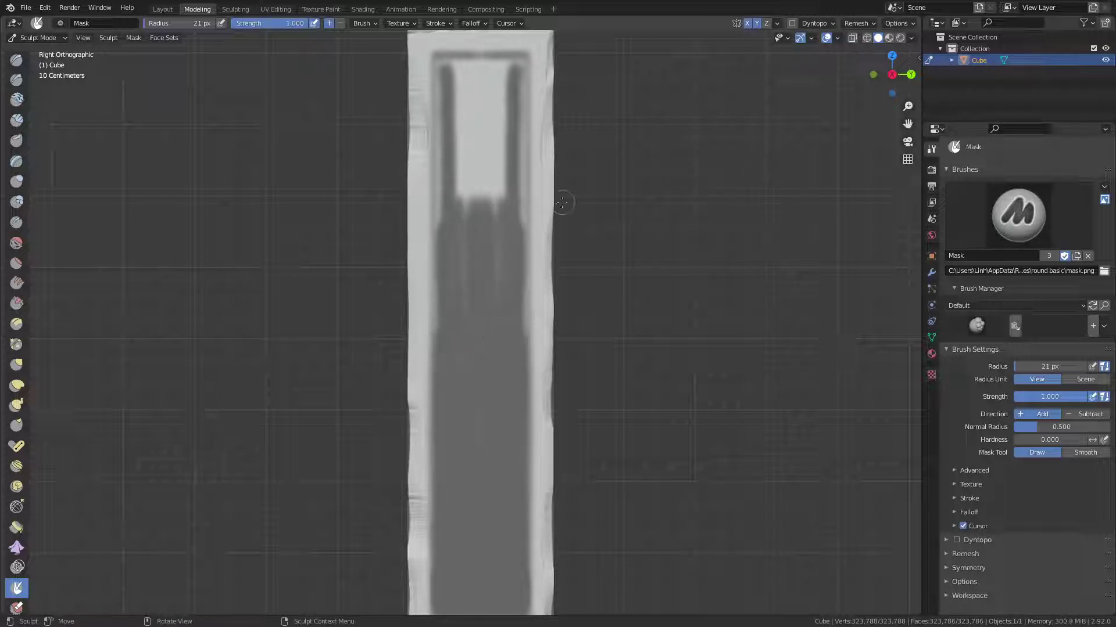
pyautogui.moveTo(472, 104)
pyautogui.mouseDown()
pyautogui.moveTo(487, 389)
pyautogui.moveTo(504, 395)
pyautogui.mouseUp()
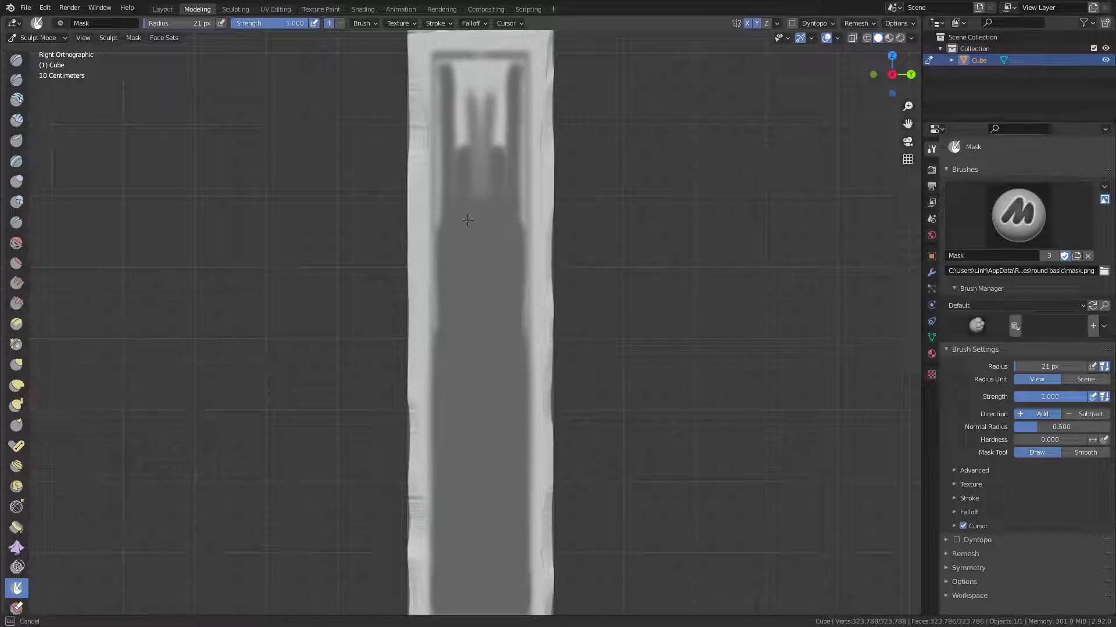
pyautogui.moveTo(447, 234); pyautogui.dragTo(444, 84)
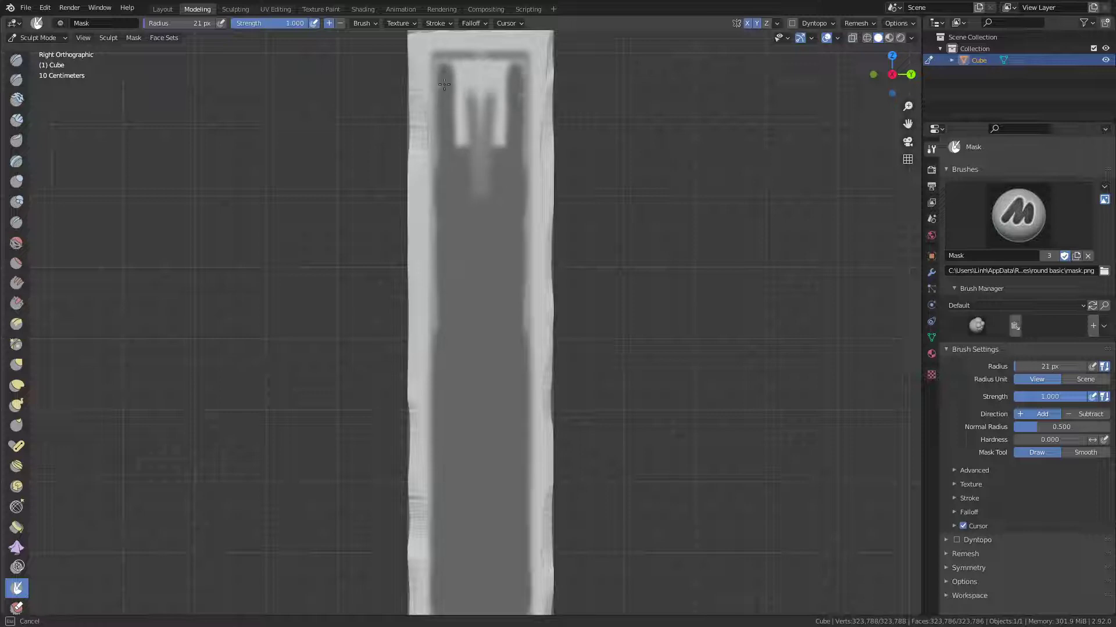
pyautogui.moveTo(442, 353)
pyautogui.mouseDown()
pyautogui.moveTo(439, 58)
pyautogui.moveTo(514, 64)
pyautogui.moveTo(503, 150)
pyautogui.mouseUp()
pyautogui.moveTo(494, 71)
pyautogui.mouseDown()
pyautogui.moveTo(493, 170)
pyautogui.moveTo(480, 101)
pyautogui.moveTo(459, 81)
pyautogui.moveTo(460, 92)
pyautogui.moveTo(492, 74)
pyautogui.moveTo(443, 63)
pyautogui.moveTo(454, 65)
pyautogui.mouseUp()
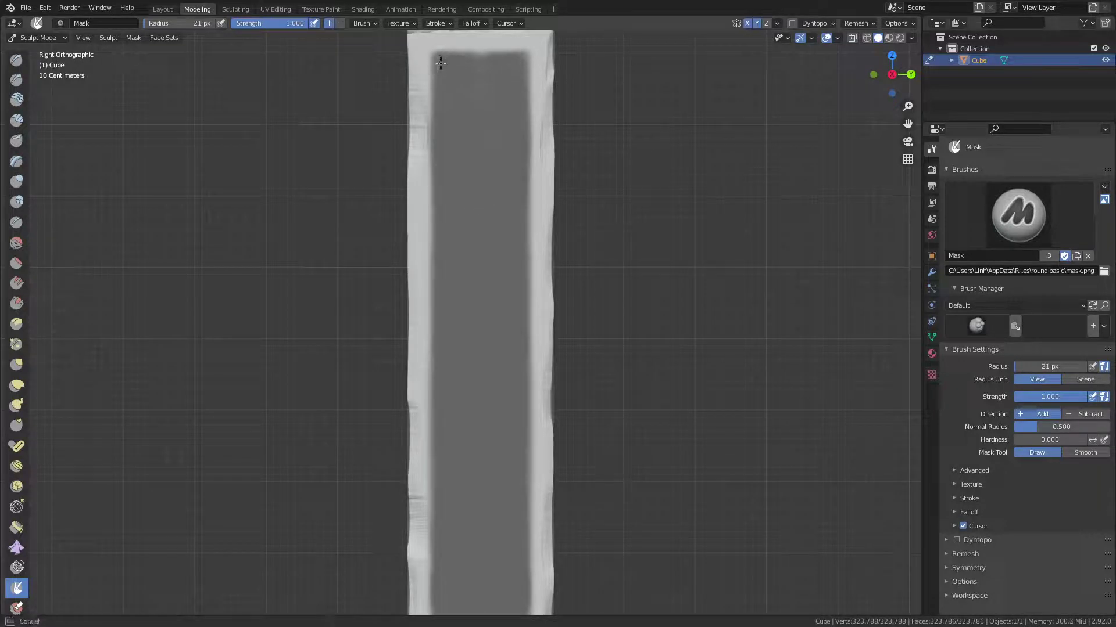
pyautogui.moveTo(511, 128)
pyautogui.mouseDown()
pyautogui.moveTo(517, 77)
pyautogui.moveTo(442, 64)
pyautogui.moveTo(448, 272)
pyautogui.moveTo(516, 393)
pyautogui.mouseUp()
# Touch up the mask across the lower part of the panel.
pyautogui.scroll(-2, 494, 399)
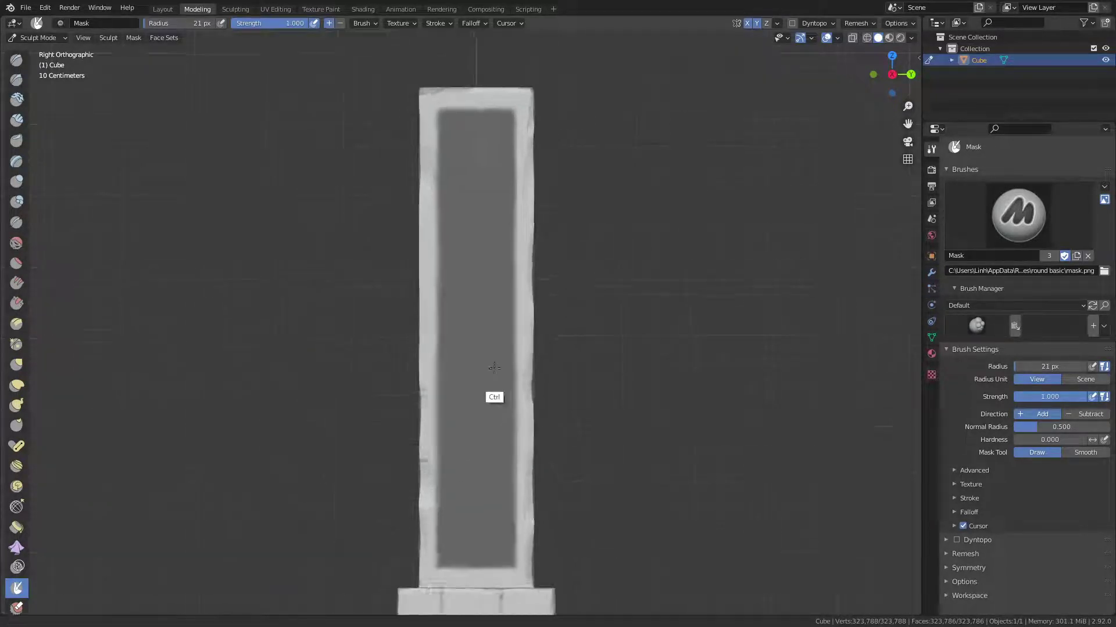
pyautogui.scroll(-2, 496, 406)
pyautogui.scroll(4, 485, 410)
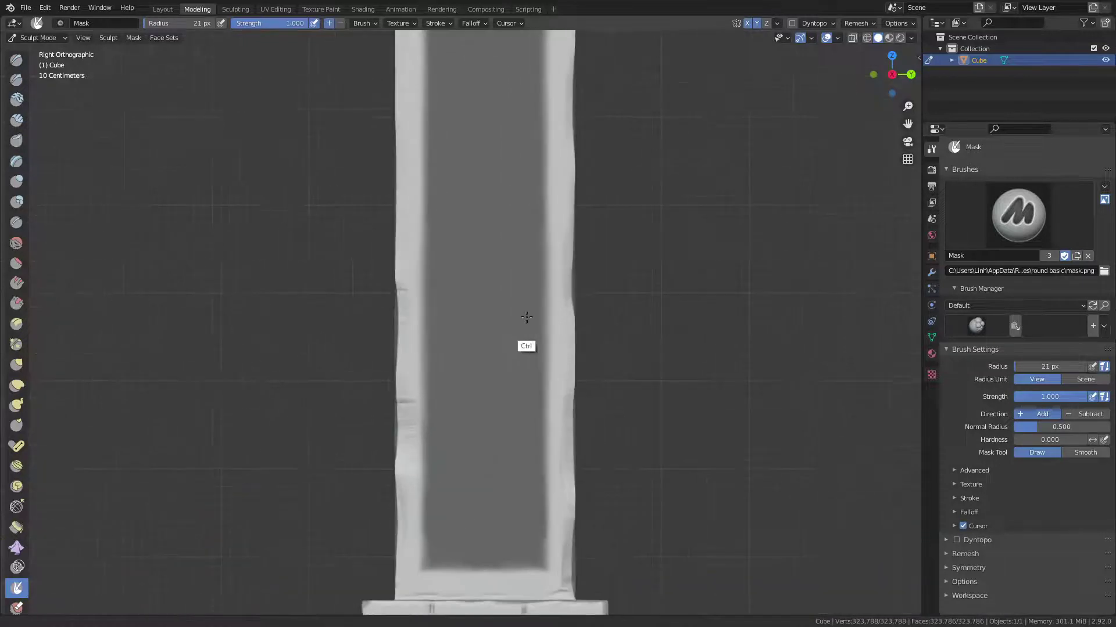
pyautogui.scroll(-1, 511, 302)
pyautogui.moveTo(446, 470); pyautogui.dragTo(427, 449)
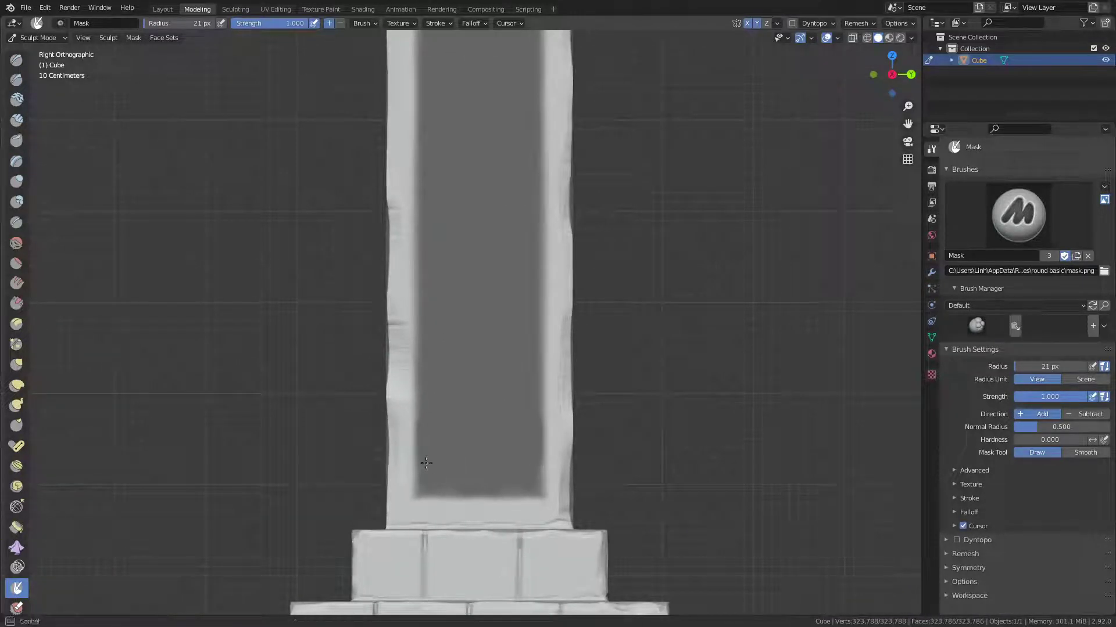
pyautogui.moveTo(473, 483); pyautogui.dragTo(508, 484)
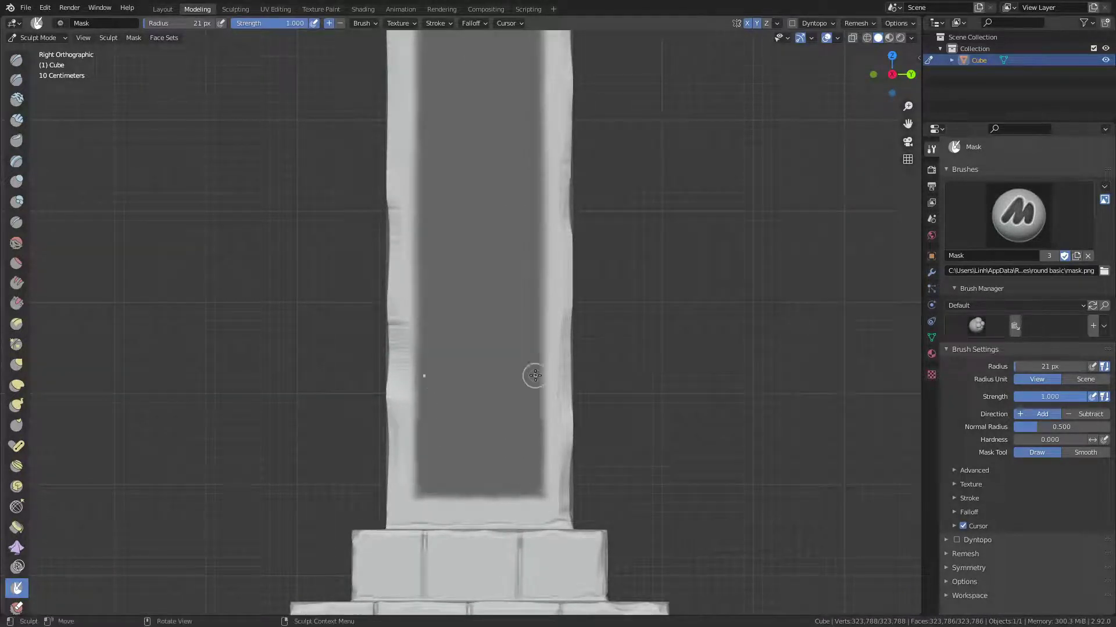
pyautogui.moveTo(530, 378)
pyautogui.keyDown('ctrl'); pyautogui.mouseDown(button='middle')
pyautogui.moveTo(497, 356)
pyautogui.moveTo(518, 318)
pyautogui.mouseUp(button='middle'); pyautogui.keyUp('ctrl')
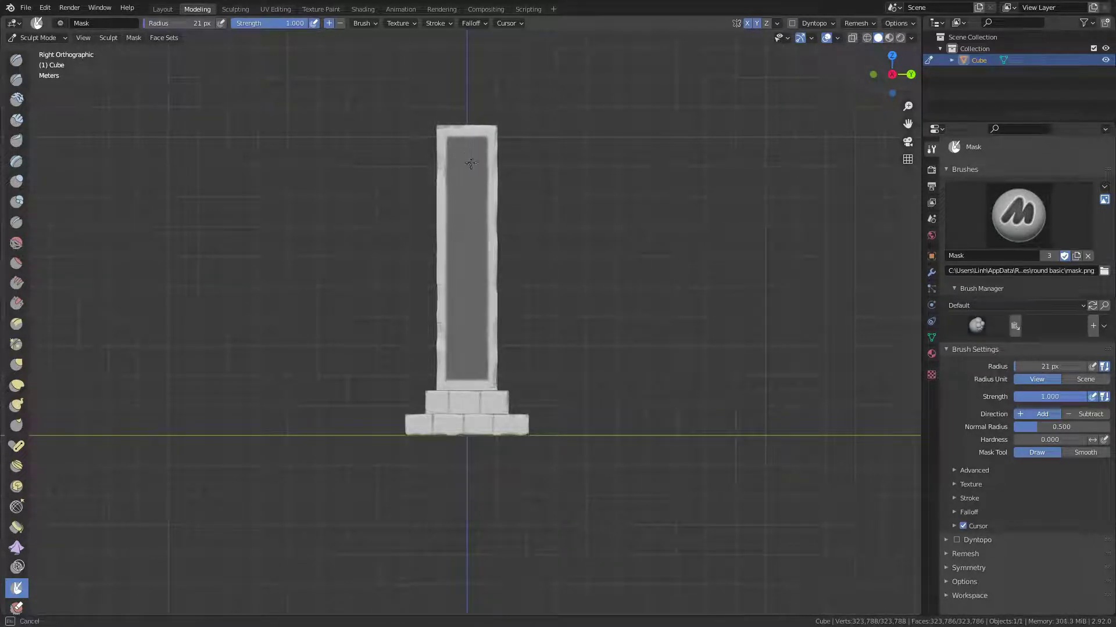
pyautogui.moveTo(605, 288); pyautogui.dragTo(558, 205, button='middle')
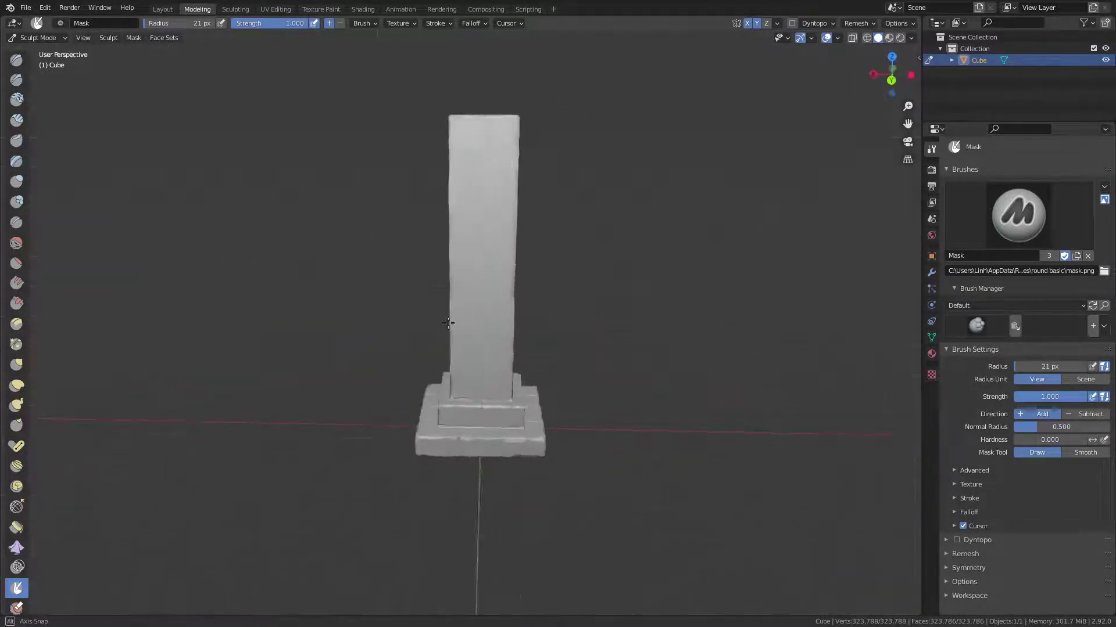
# View the pillar straight on from the back and set the Mask stroke method to Line.
pyautogui.click(889, 79)
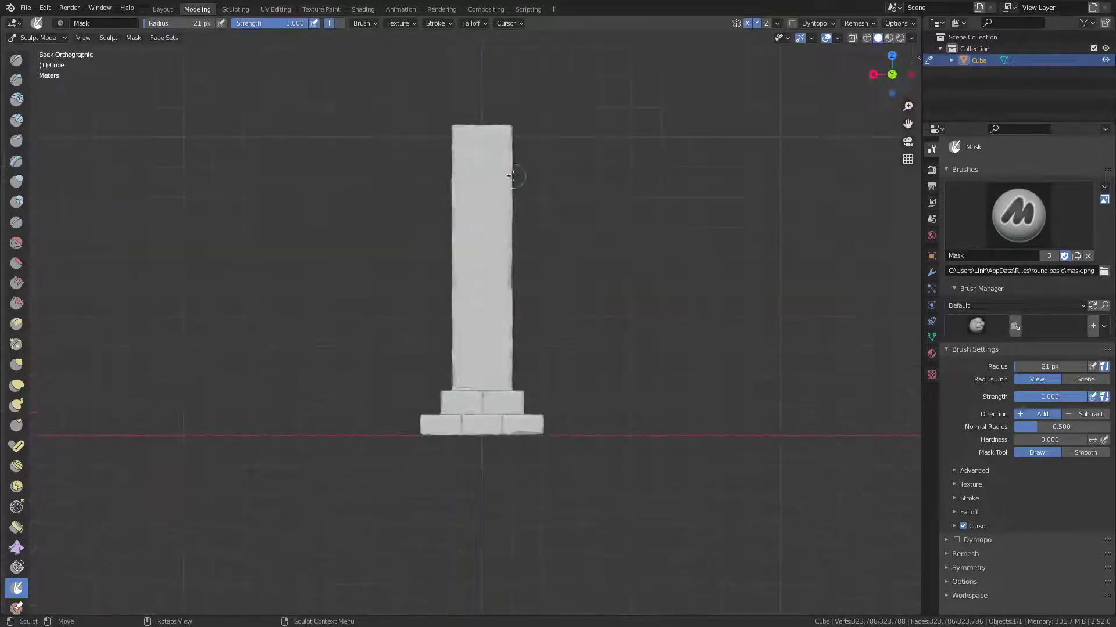
pyautogui.scroll(1, 475, 152)
pyautogui.scroll(1, 483, 132)
pyautogui.scroll(1, 485, 141)
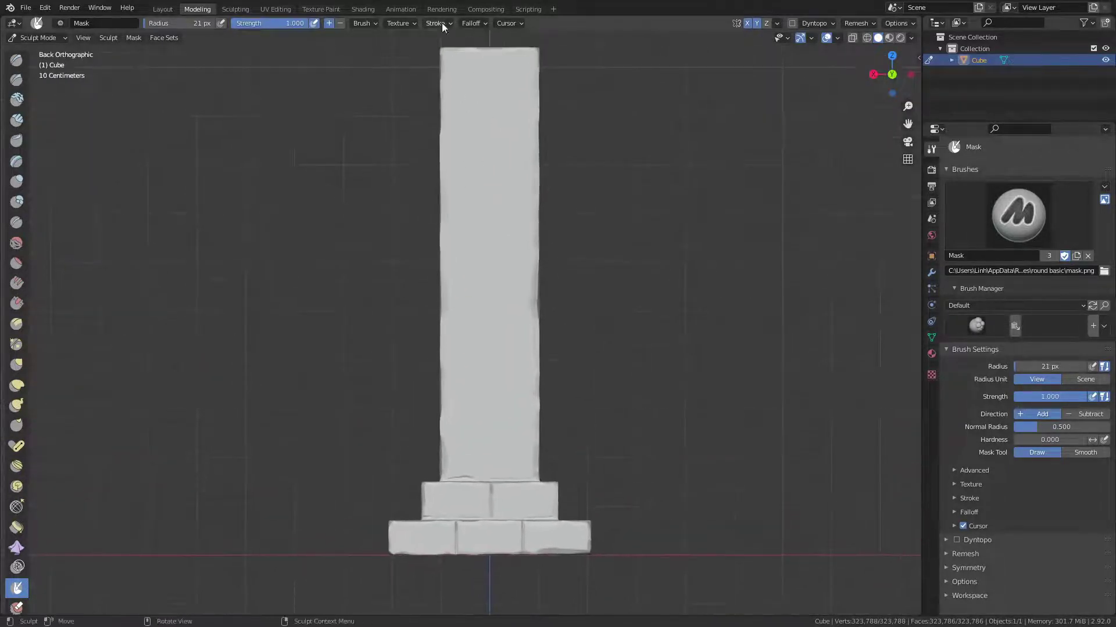
pyautogui.click(437, 22)
pyautogui.click(457, 46)
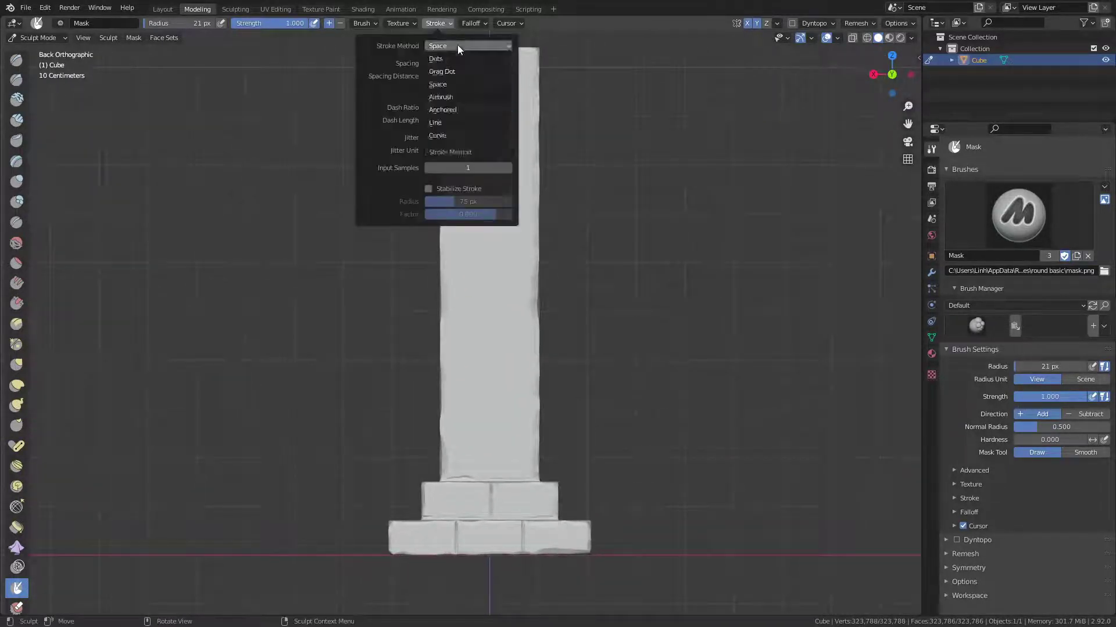
pyautogui.click(447, 122)
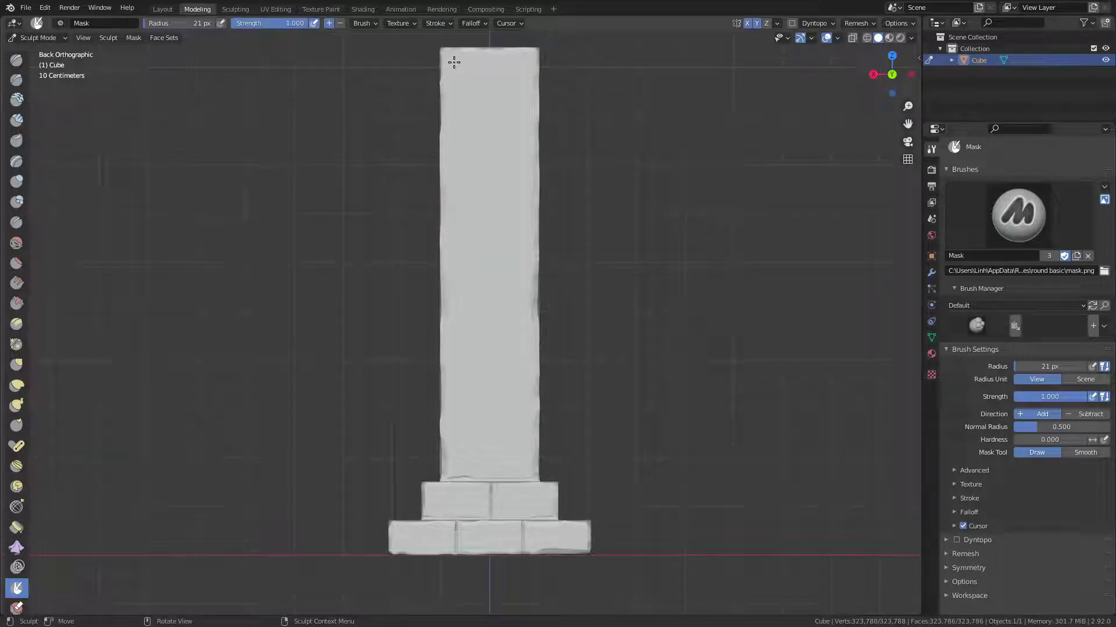
# Draw straight mask lines down the pillar side and across the panel top and bottom.
pyautogui.moveTo(454, 62); pyautogui.dragTo(454, 185)
pyautogui.hotkey('ctrl', 'z')
pyautogui.moveTo(461, 73); pyautogui.dragTo(462, 463)
pyautogui.hotkey('ctrl', 'z')
pyautogui.moveTo(458, 70); pyautogui.dragTo(456, 464)
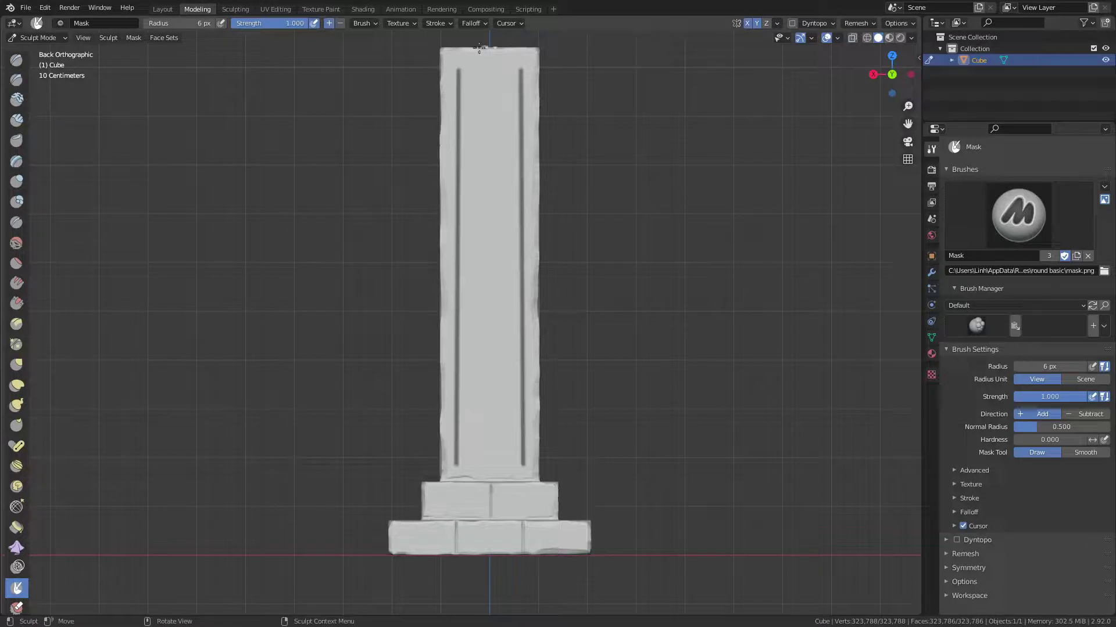
pyautogui.moveTo(458, 70); pyautogui.dragTo(520, 70)
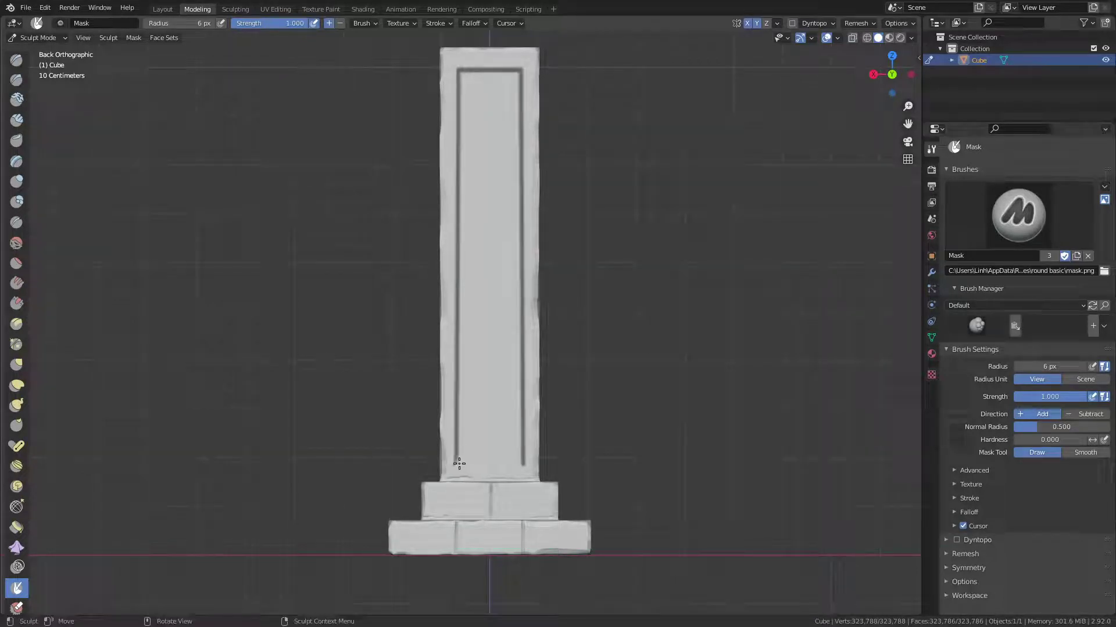
pyautogui.moveTo(456, 463); pyautogui.dragTo(522, 463)
# Return to Space strokes, enlarge the brush, and mask a broad band down the panel centre.
pyautogui.click(436, 23)
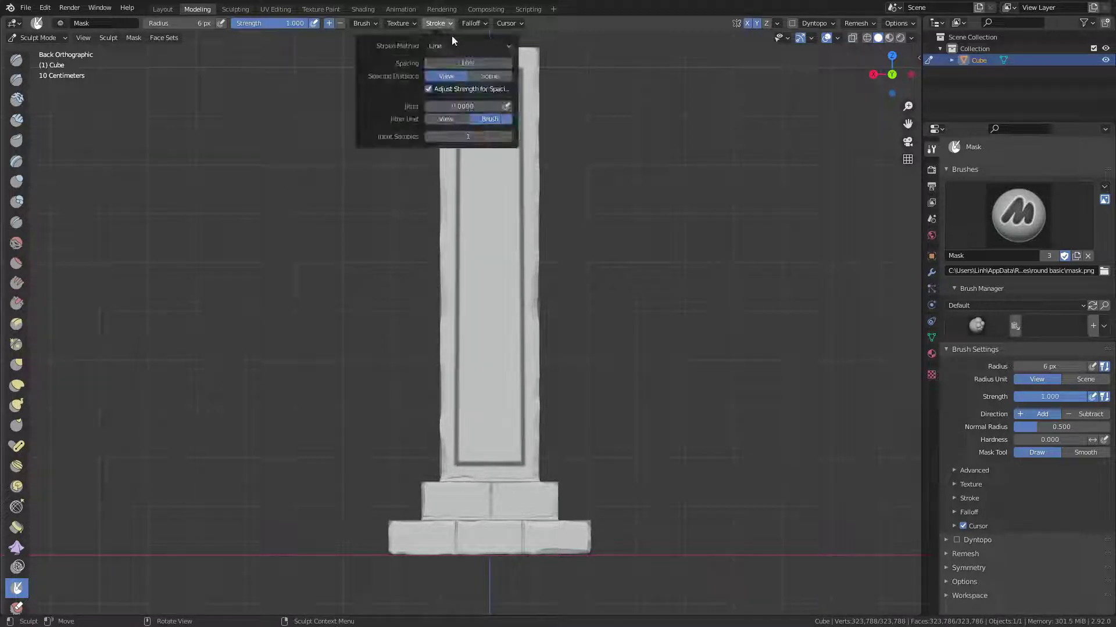
pyautogui.click(452, 45)
pyautogui.click(454, 85)
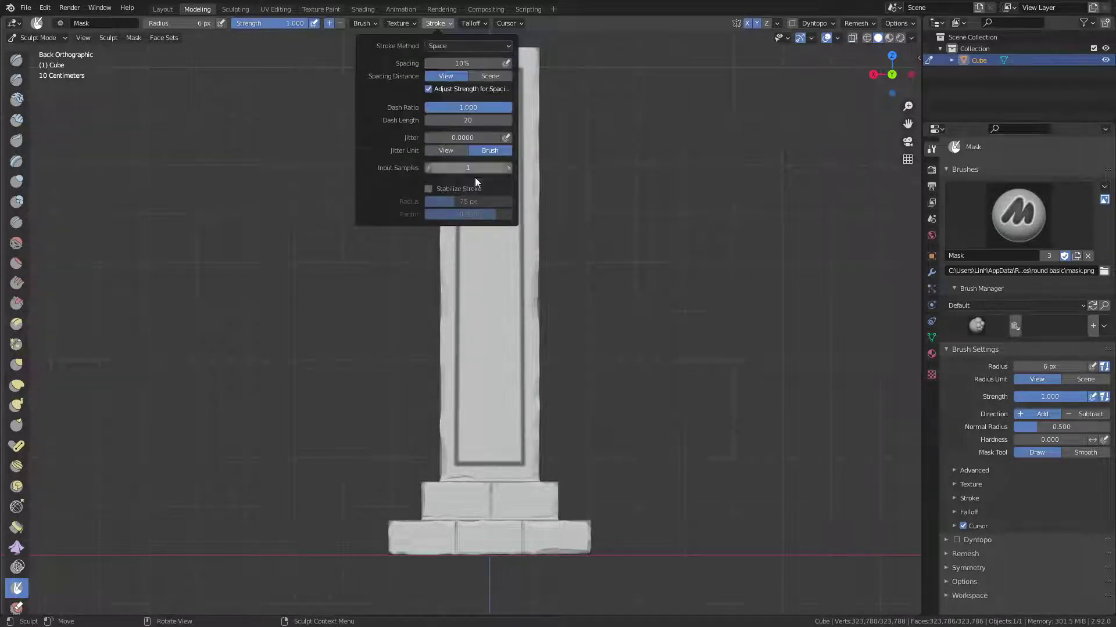
pyautogui.press('f')
pyautogui.click(500, 229)
pyautogui.moveTo(491, 214); pyautogui.dragTo(478, 308)
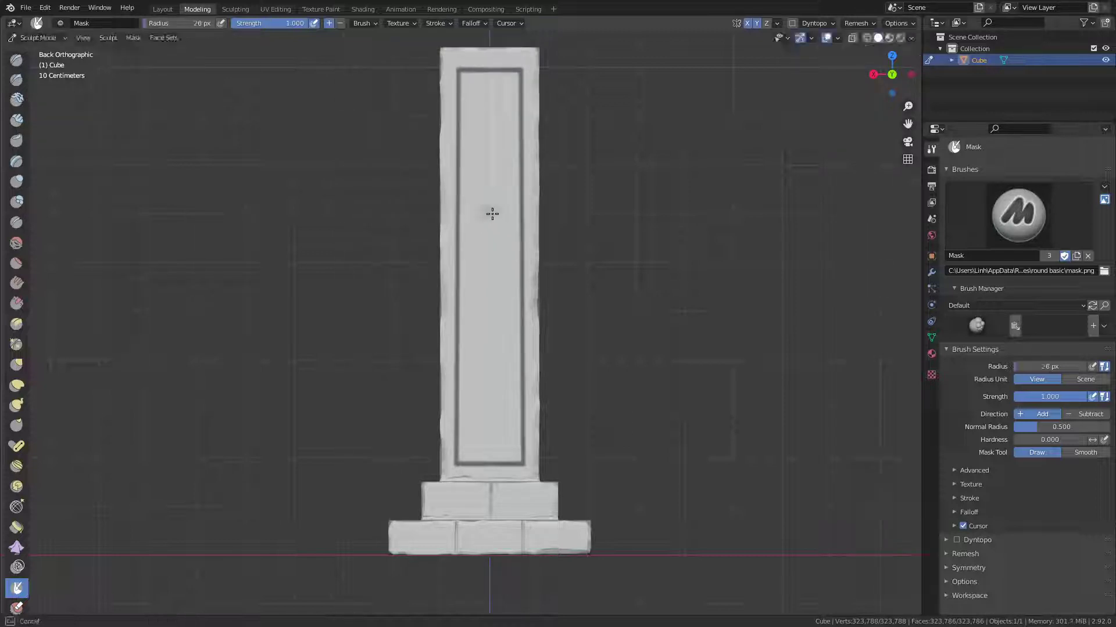
# At 15 px, widen the masked patch and mask vertical strips down the panel.
pyautogui.press('f')
pyautogui.click(471, 307)
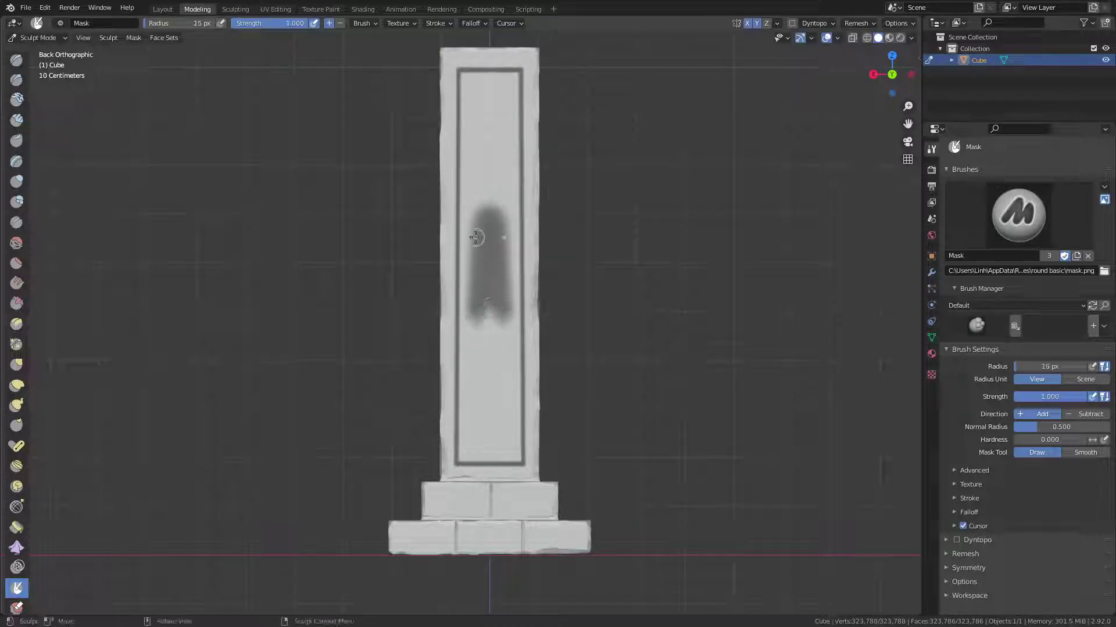
pyautogui.moveTo(511, 209)
pyautogui.mouseDown()
pyautogui.moveTo(468, 215)
pyautogui.moveTo(466, 293)
pyautogui.moveTo(477, 202)
pyautogui.mouseUp()
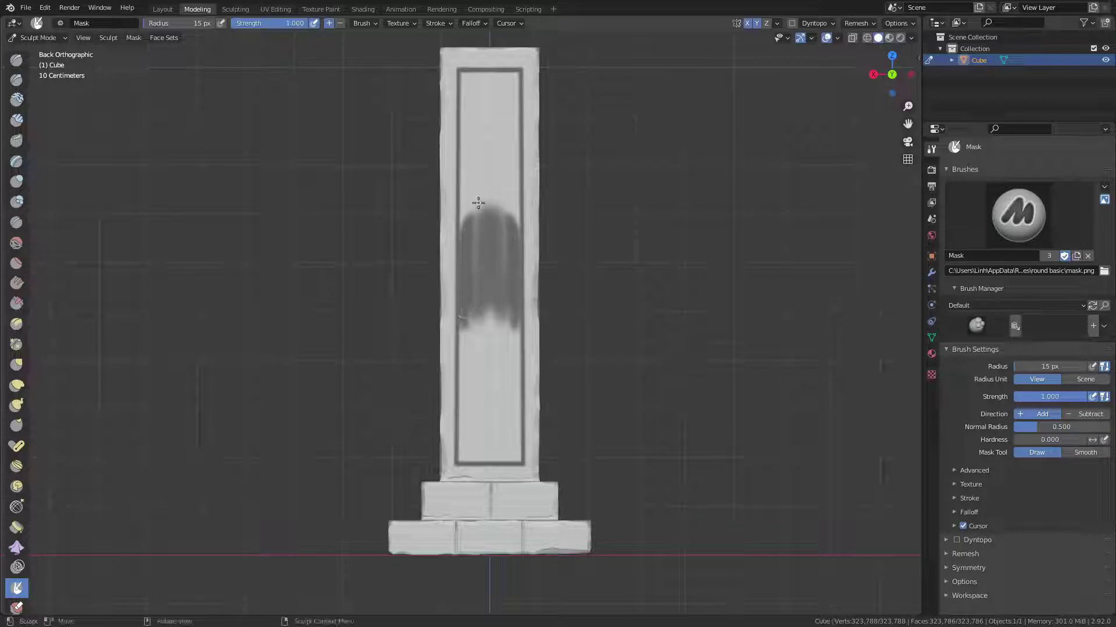
pyautogui.moveTo(466, 77); pyautogui.dragTo(477, 270)
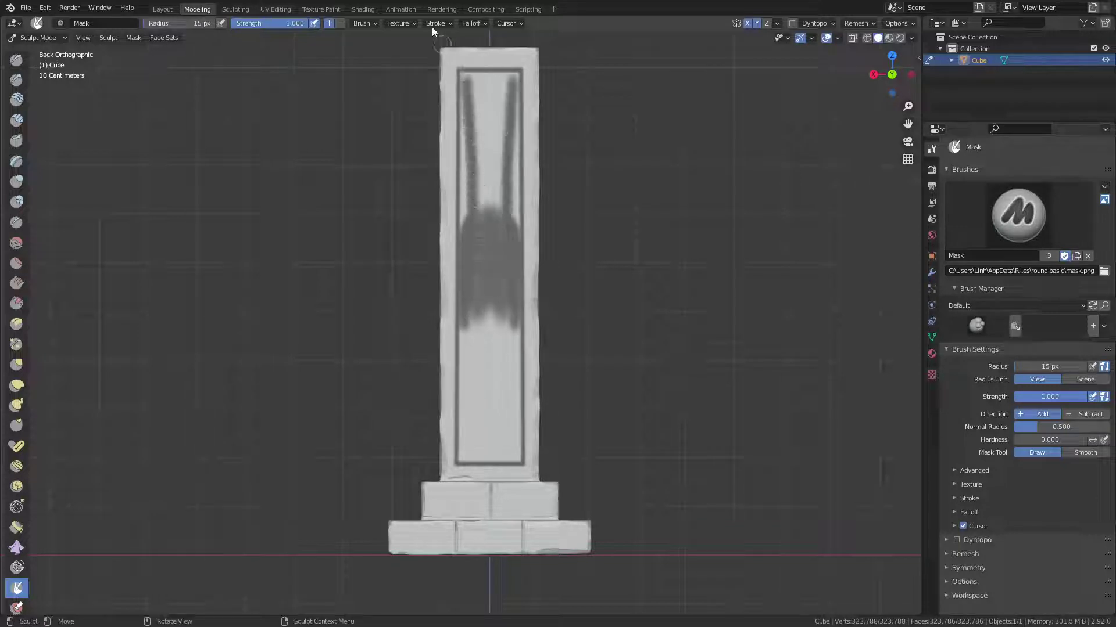
# Switch to Line strokes and mask three straight lines down the panel.
pyautogui.click(407, 24)
pyautogui.moveTo(436, 23)
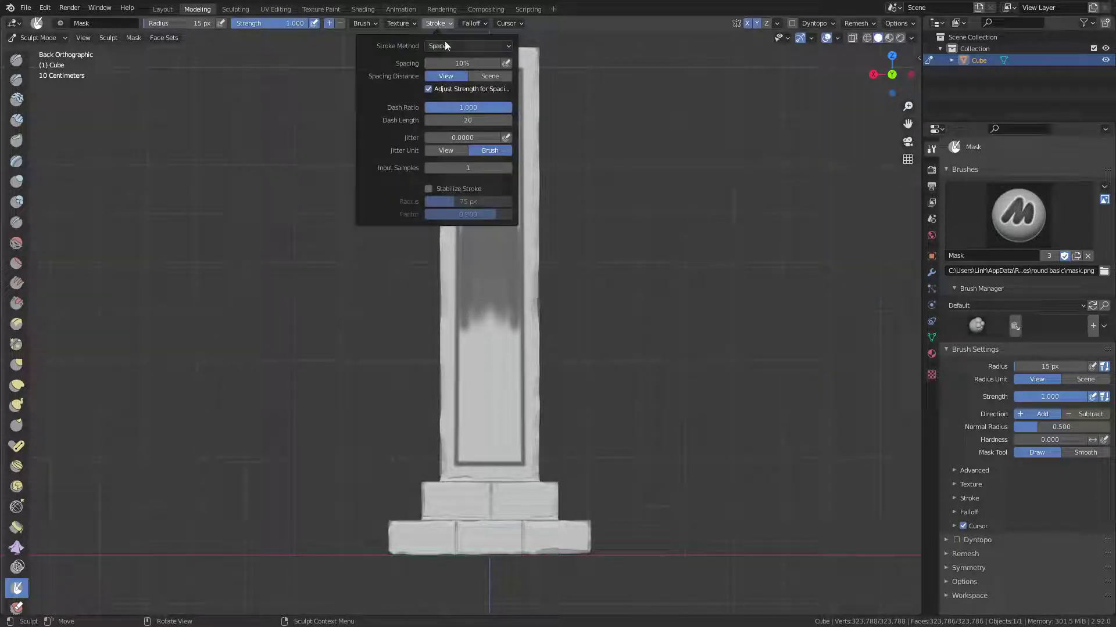
pyautogui.click(445, 46)
pyautogui.click(444, 121)
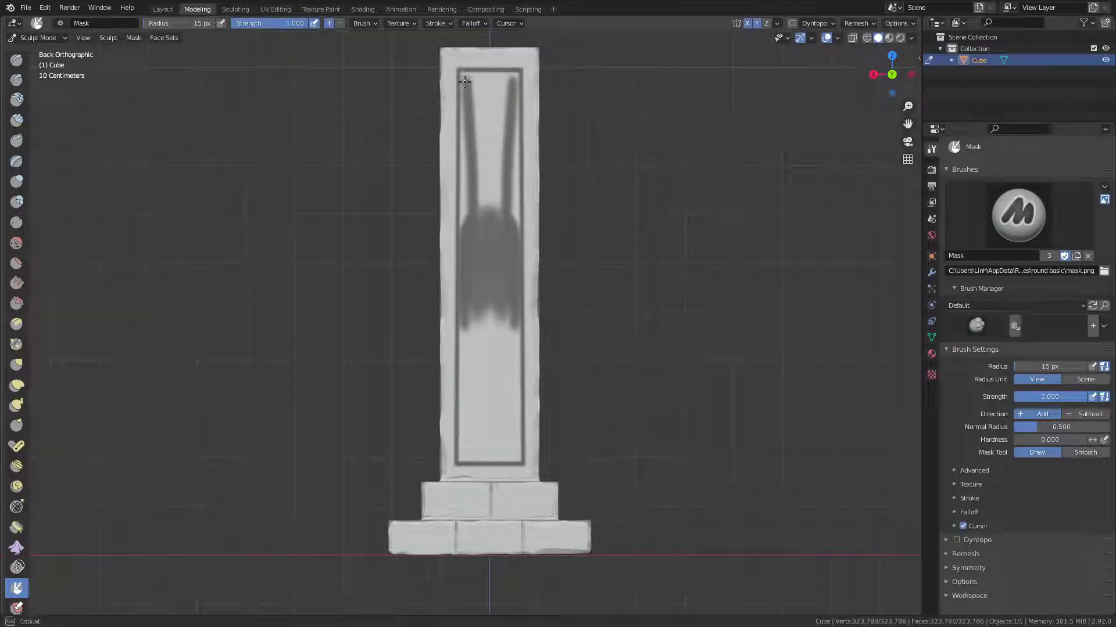
pyautogui.moveTo(465, 75); pyautogui.dragTo(465, 460)
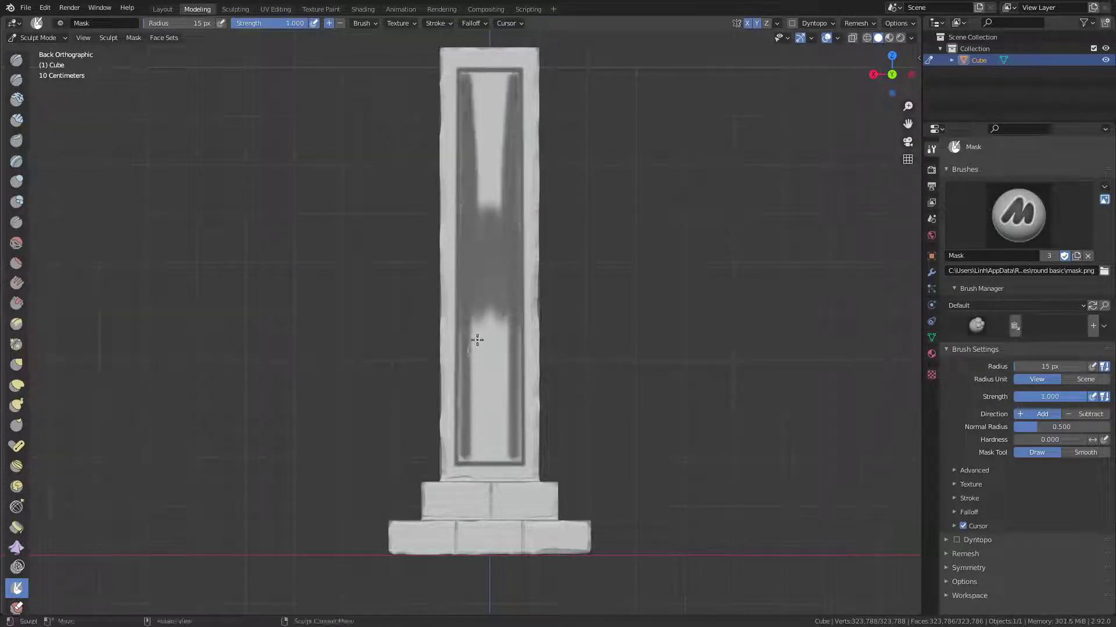
pyautogui.moveTo(475, 76); pyautogui.dragTo(474, 463)
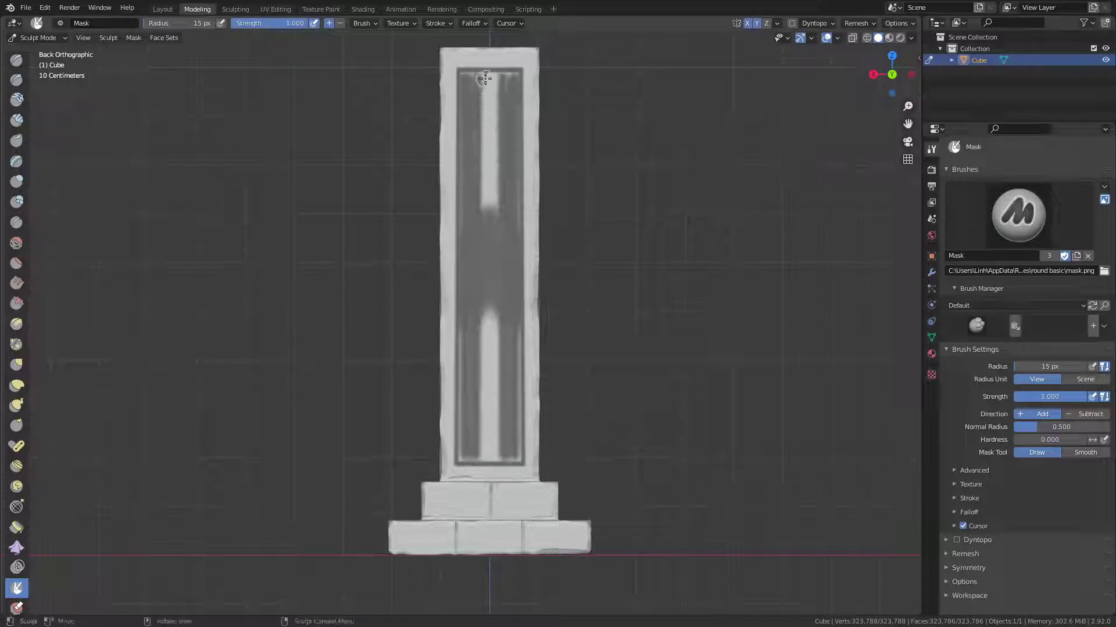
pyautogui.moveTo(486, 78); pyautogui.dragTo(485, 465)
# Mask wider straight lines down the panel at 46 px and 26 px radius.
pyautogui.press('f')
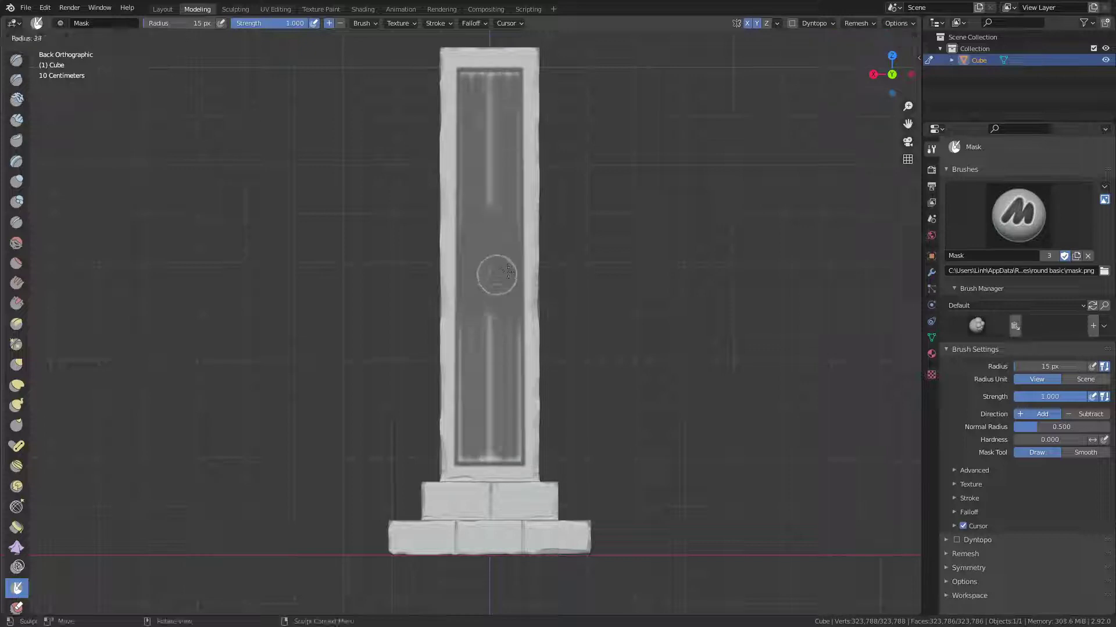
pyautogui.click(511, 270)
pyautogui.moveTo(490, 84); pyautogui.dragTo(493, 453)
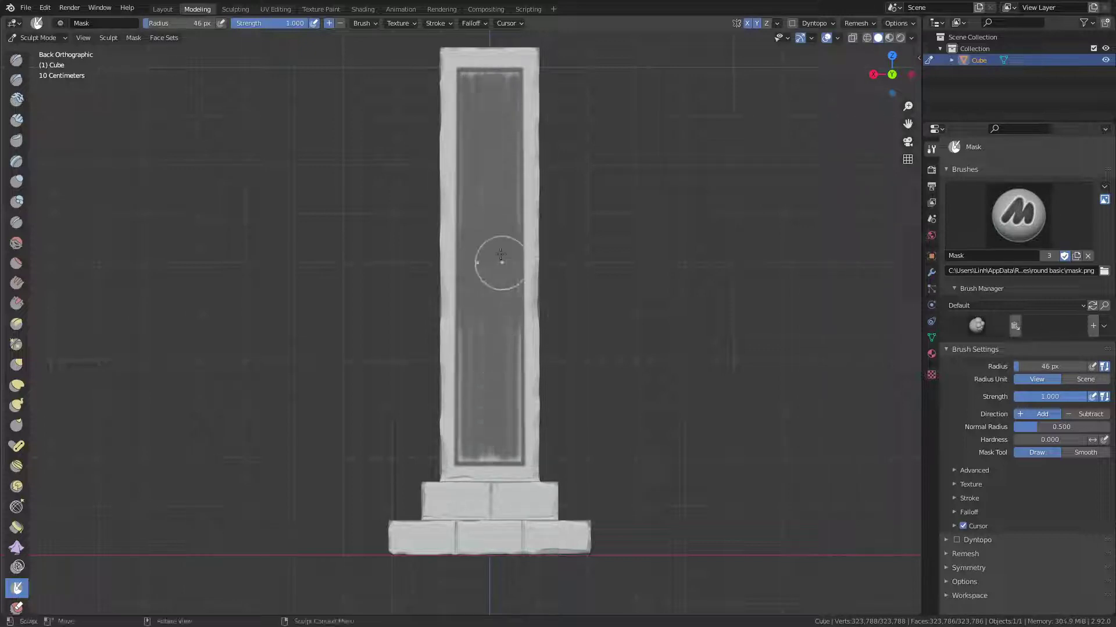
pyautogui.press('f')
pyautogui.click(491, 100)
pyautogui.moveTo(490, 89); pyautogui.dragTo(493, 459)
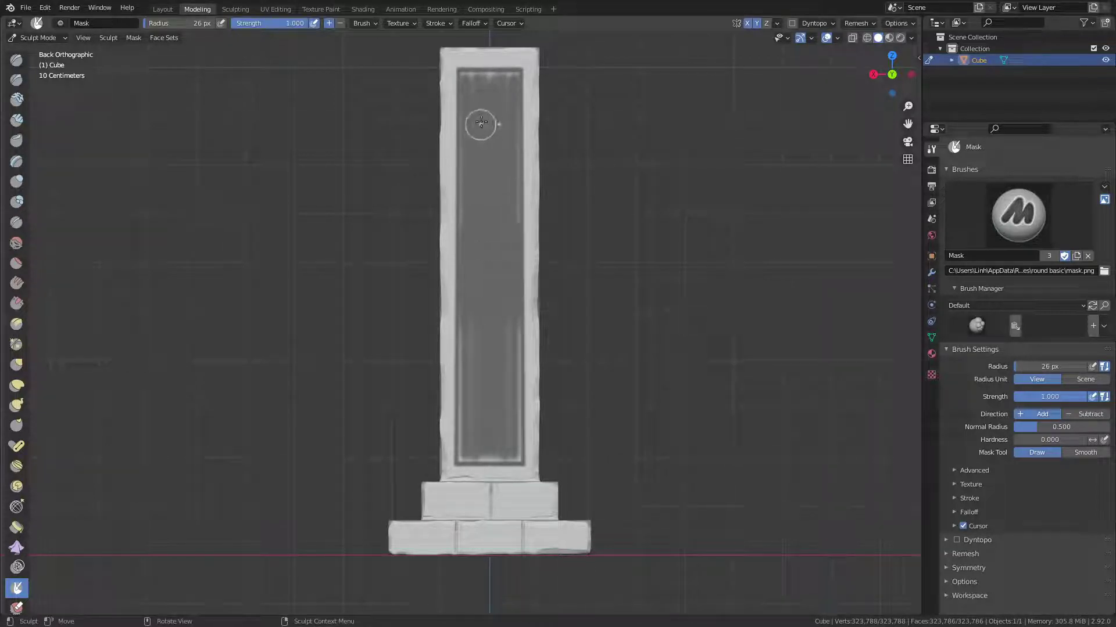
# Go back to Space strokes at 16 px and fill mask along the panel's top edge.
pyautogui.click(403, 24)
pyautogui.moveTo(437, 23)
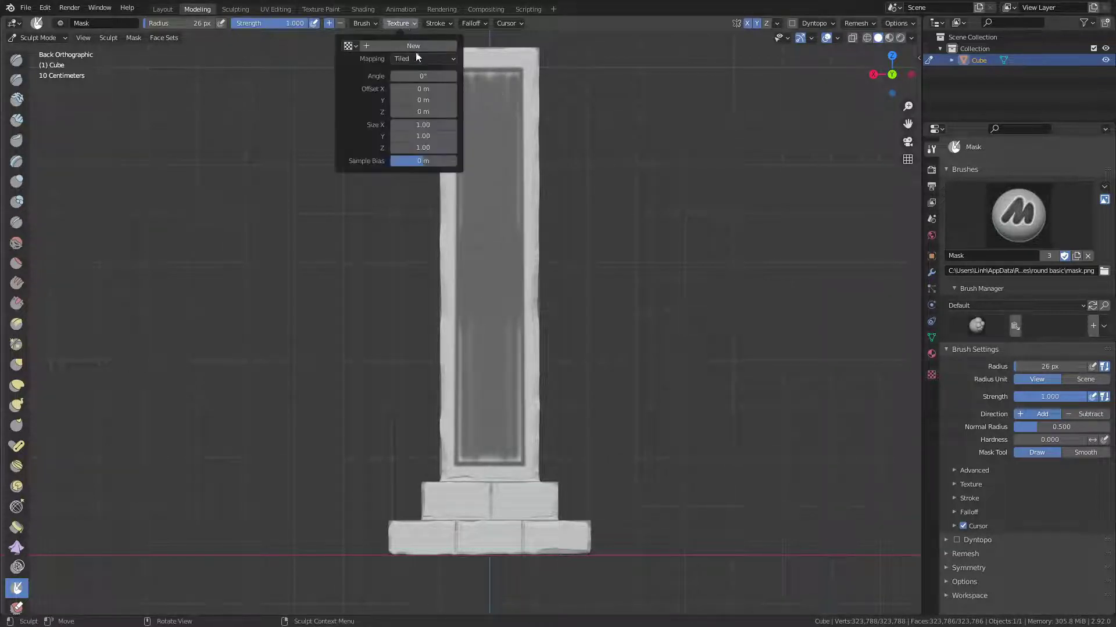
pyautogui.click(468, 46)
pyautogui.click(451, 84)
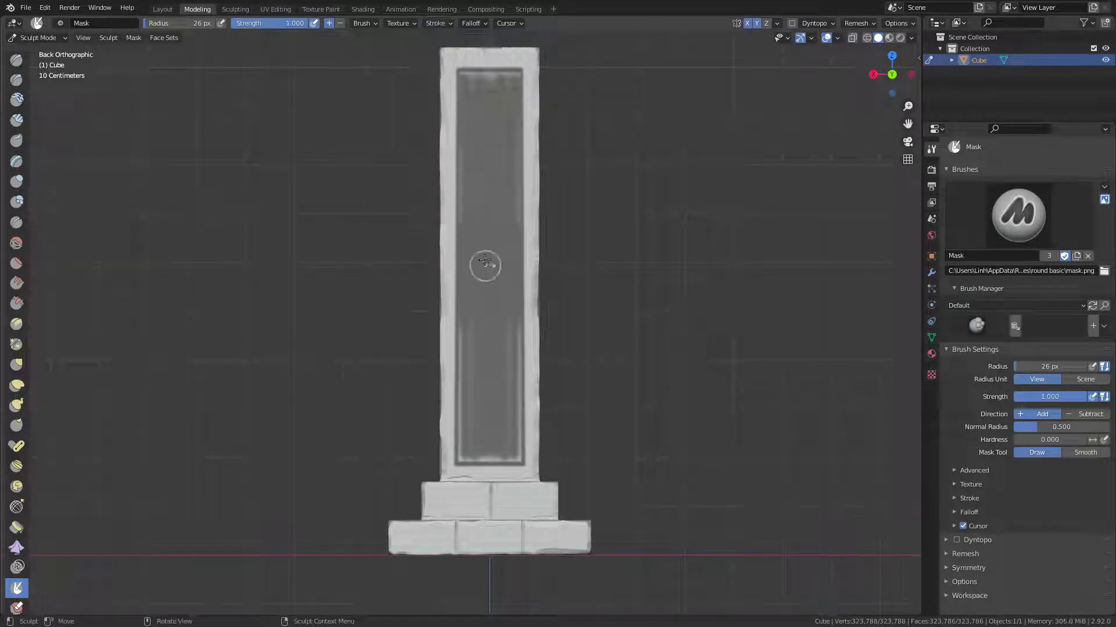
pyautogui.press('f')
pyautogui.click(476, 209)
pyautogui.scroll(2, 495, 149)
pyautogui.scroll(4, 493, 114)
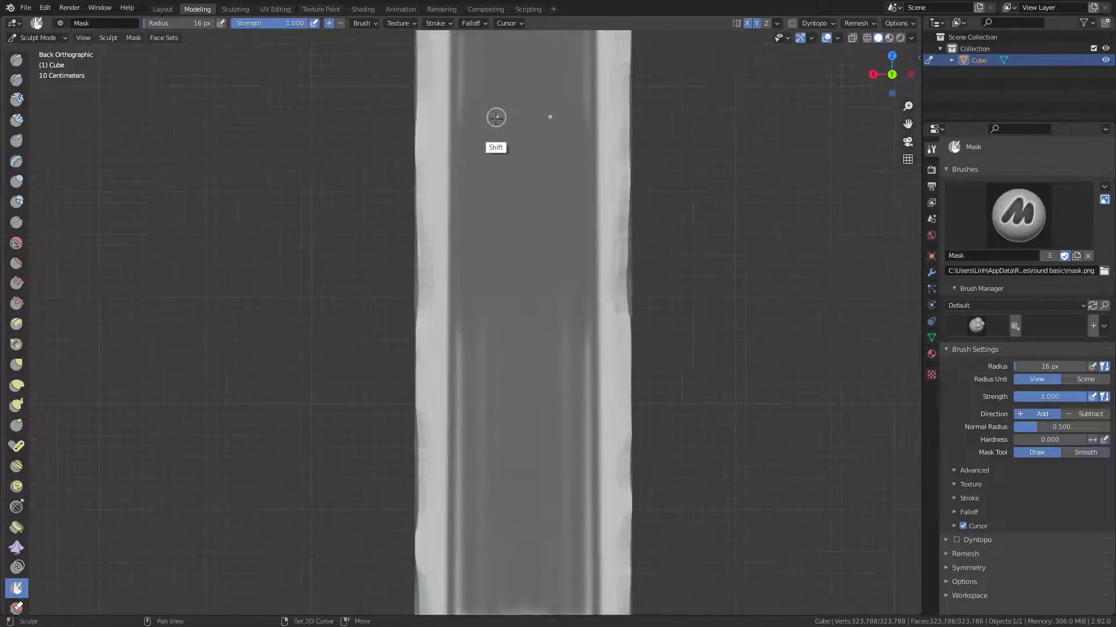
pyautogui.scroll(1, 446, 335)
pyautogui.keyDown('shift'); pyautogui.moveTo(446, 336); pyautogui.dragTo(418, 226); pyautogui.keyUp('shift')
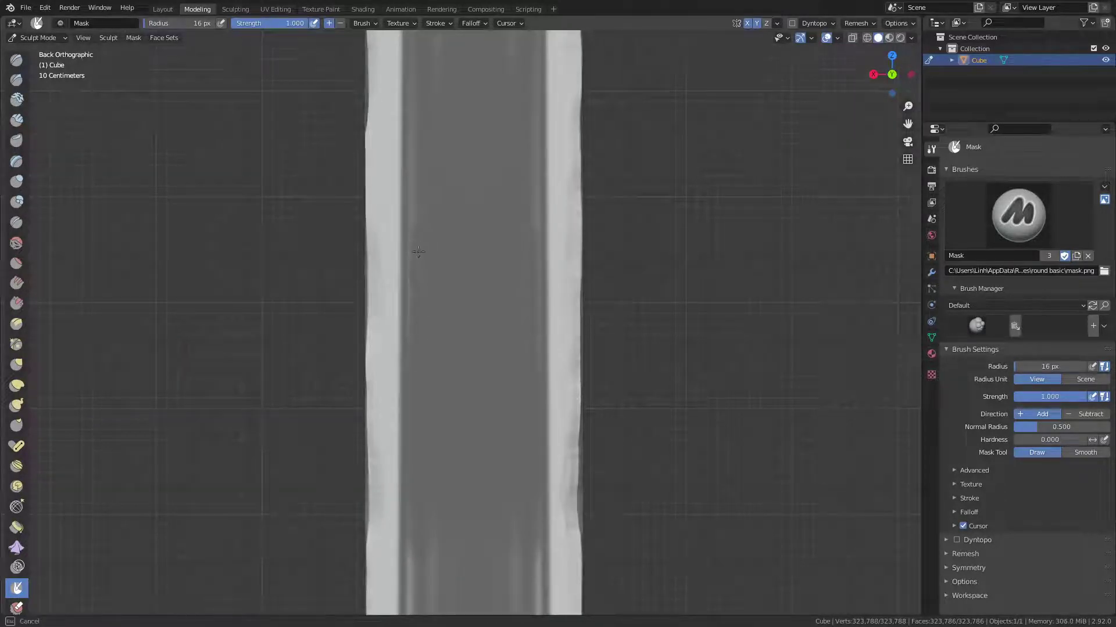
pyautogui.keyDown('shift'); pyautogui.moveTo(431, 174); pyautogui.dragTo(438, 331, button='middle'); pyautogui.keyUp('shift')
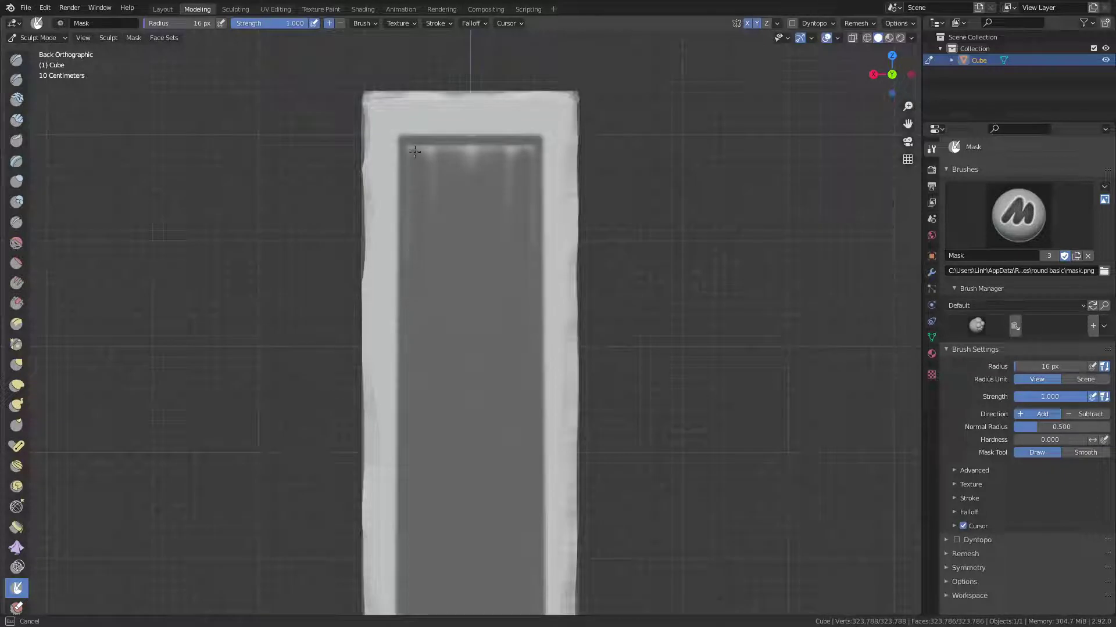
pyautogui.moveTo(412, 147); pyautogui.dragTo(487, 151)
# At 36 px, cover unmasked streaks near the panel top and even out the mask.
pyautogui.press('f')
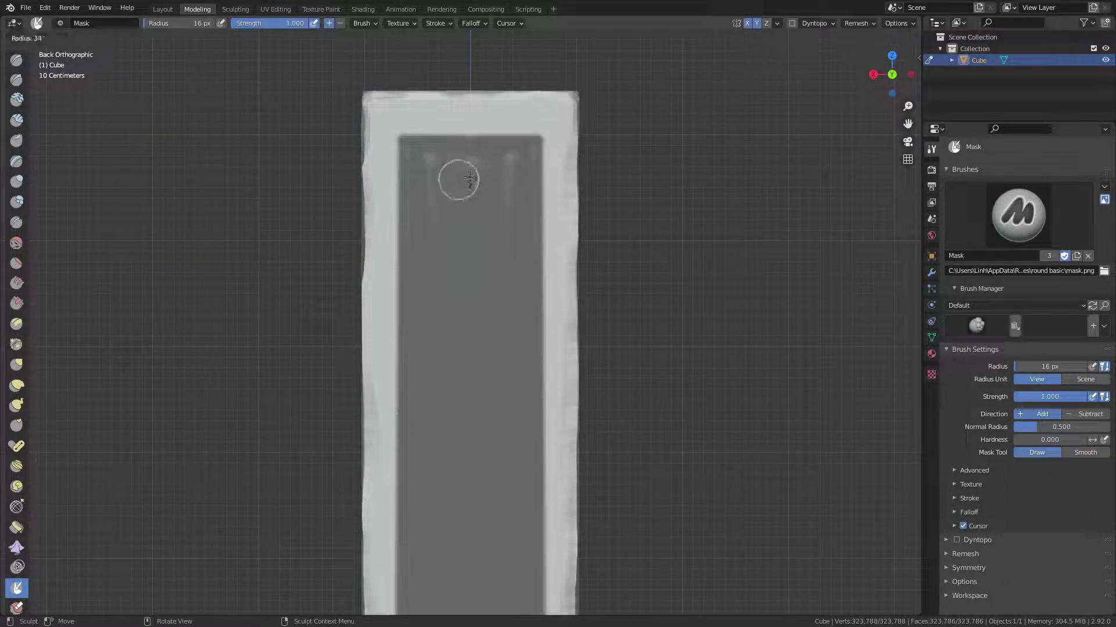
pyautogui.click(447, 161)
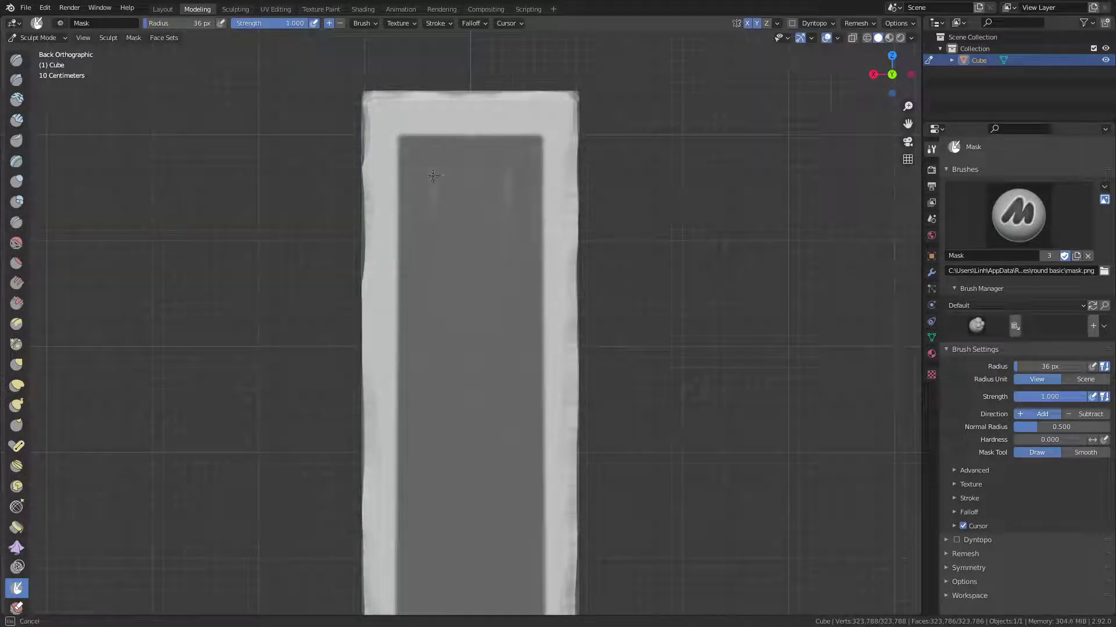
pyautogui.moveTo(433, 175); pyautogui.dragTo(435, 211)
pyautogui.moveTo(486, 178); pyautogui.dragTo(503, 260)
pyautogui.scroll(-3, 493, 374)
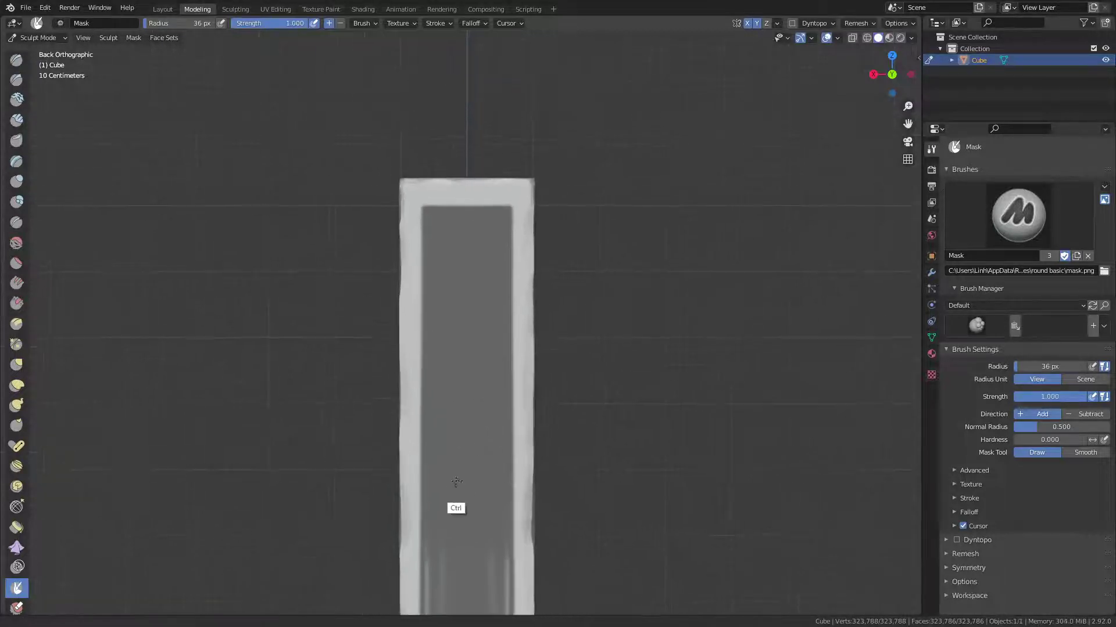
pyautogui.keyDown('shift'); pyautogui.moveTo(450, 385); pyautogui.dragTo(441, 155, button='middle'); pyautogui.keyUp('shift')
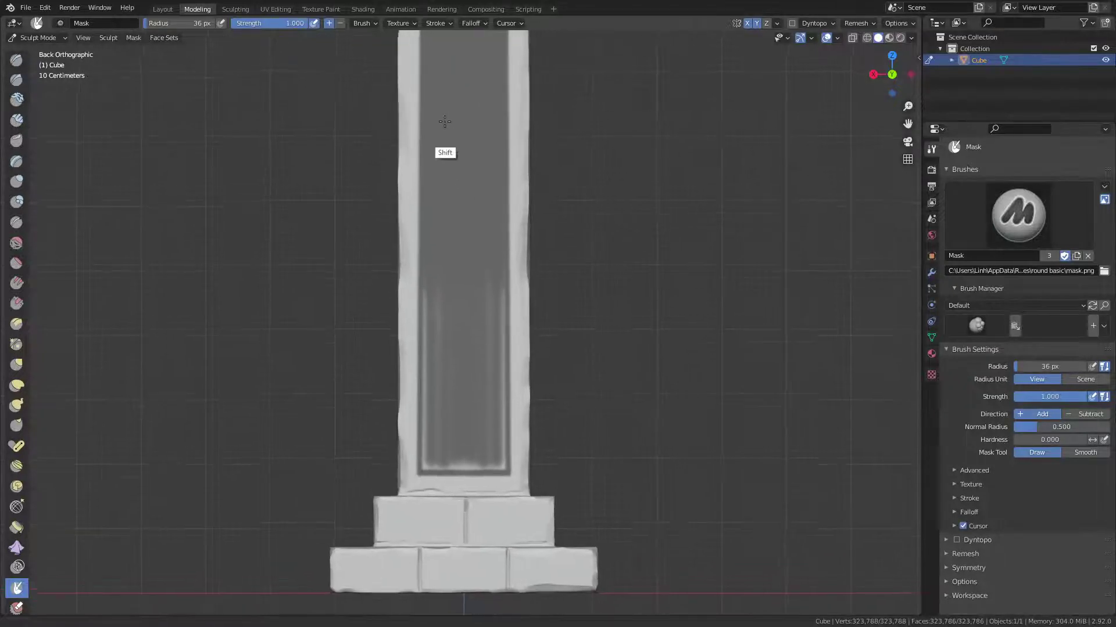
pyautogui.moveTo(471, 265); pyautogui.dragTo(450, 405)
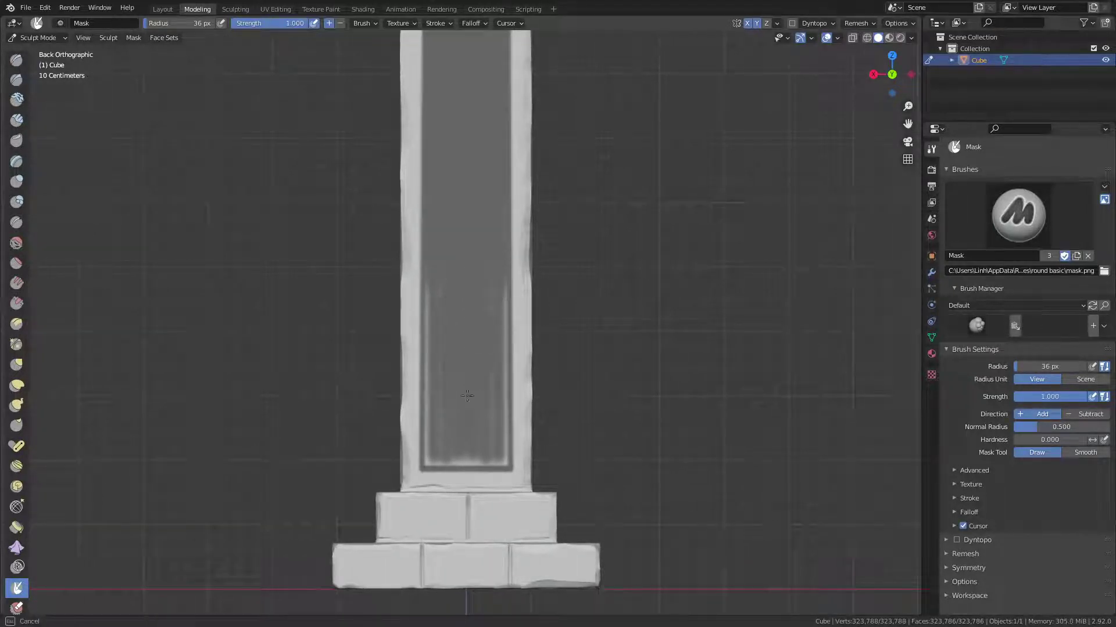
# Touch up the panel's left inner edge using 16, 28 and 12 px brush sizes.
pyautogui.press('f')
pyautogui.click(441, 362)
pyautogui.moveTo(433, 294)
pyautogui.mouseDown()
pyautogui.moveTo(430, 455)
pyautogui.moveTo(467, 461)
pyautogui.moveTo(504, 388)
pyautogui.mouseUp()
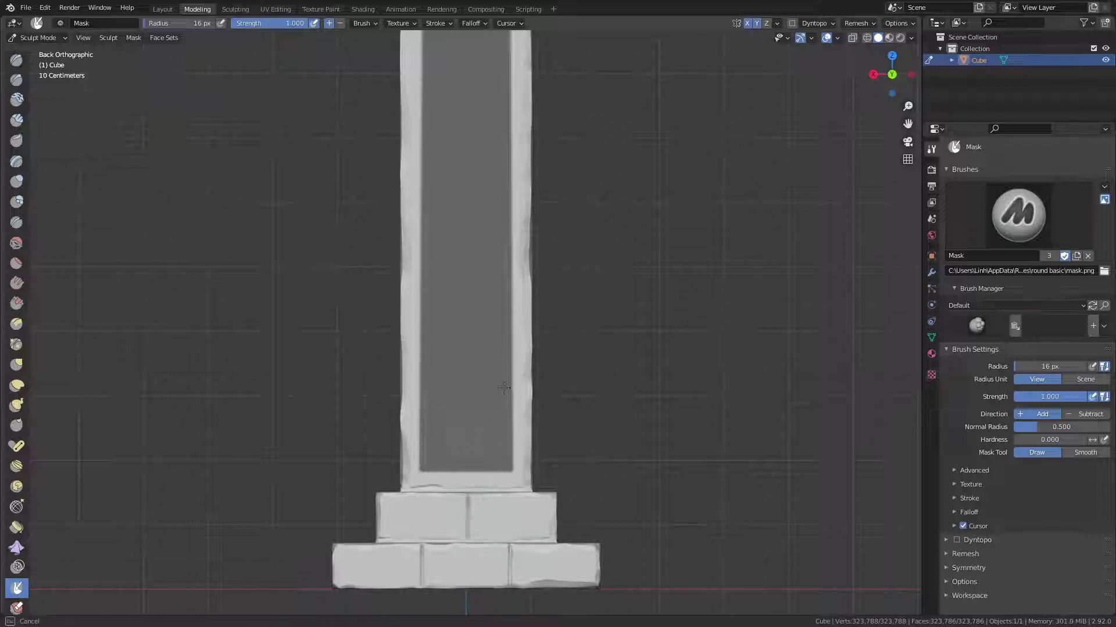
pyautogui.press('f')
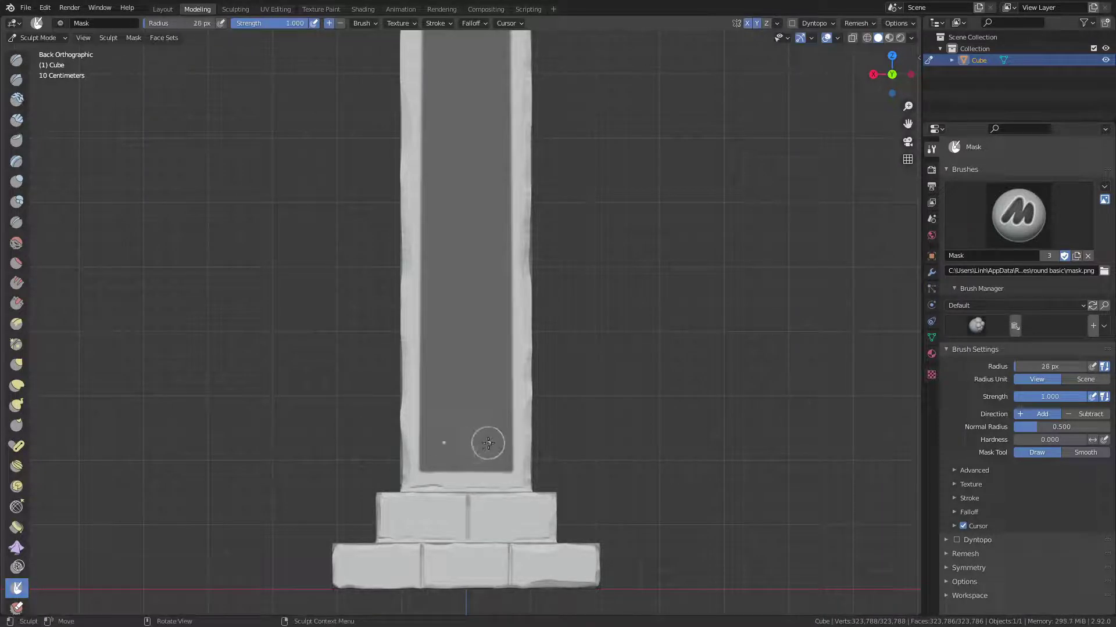
pyautogui.click(479, 448)
pyautogui.moveTo(431, 432); pyautogui.dragTo(482, 368)
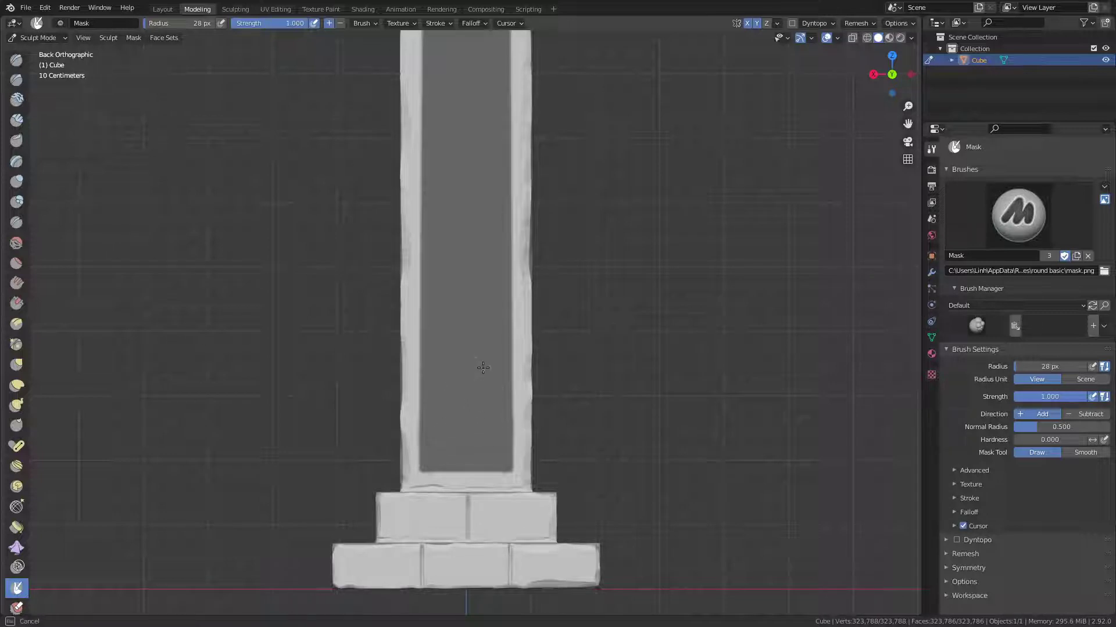
pyautogui.press('f')
pyautogui.click(501, 383)
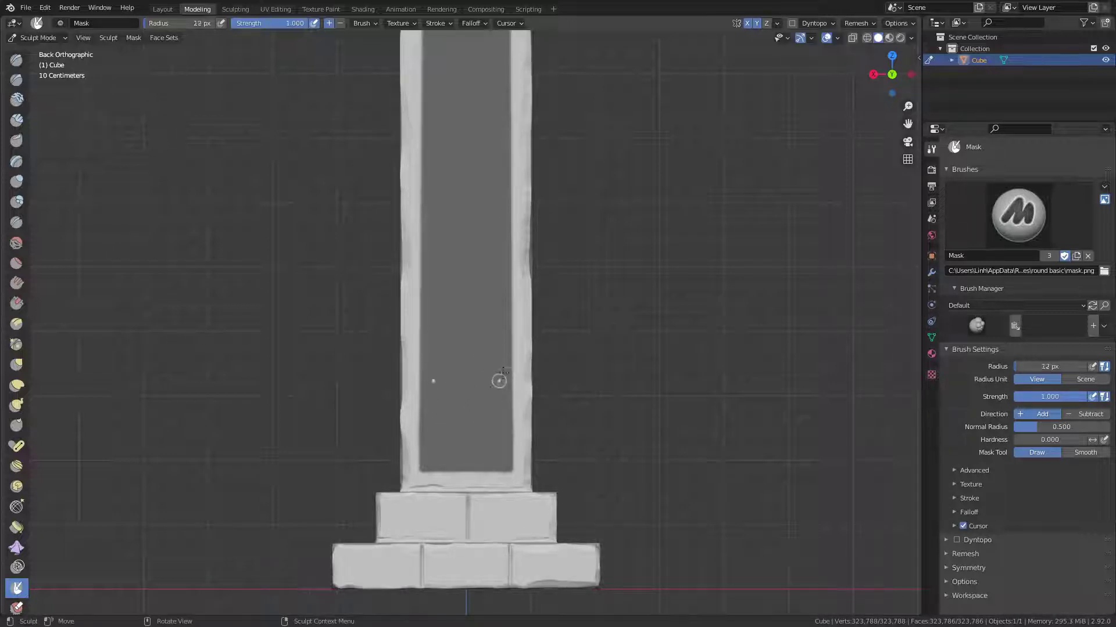
# Zoom out and orbit around the pillar to inspect the masked panel.
pyautogui.scroll(-1, 513, 390)
pyautogui.scroll(-1, 513, 389)
pyautogui.scroll(-1, 481, 356)
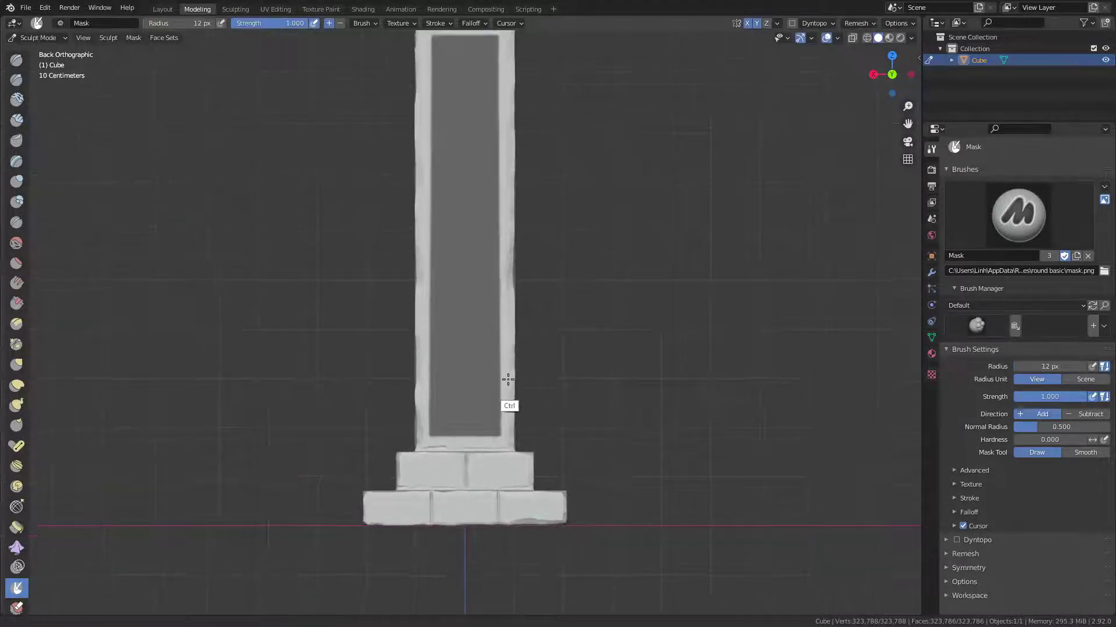
pyautogui.scroll(-2, 475, 420)
pyautogui.moveTo(475, 420)
pyautogui.mouseDown(button='middle')
pyautogui.moveTo(424, 373)
pyautogui.moveTo(509, 322)
pyautogui.mouseUp(button='middle')
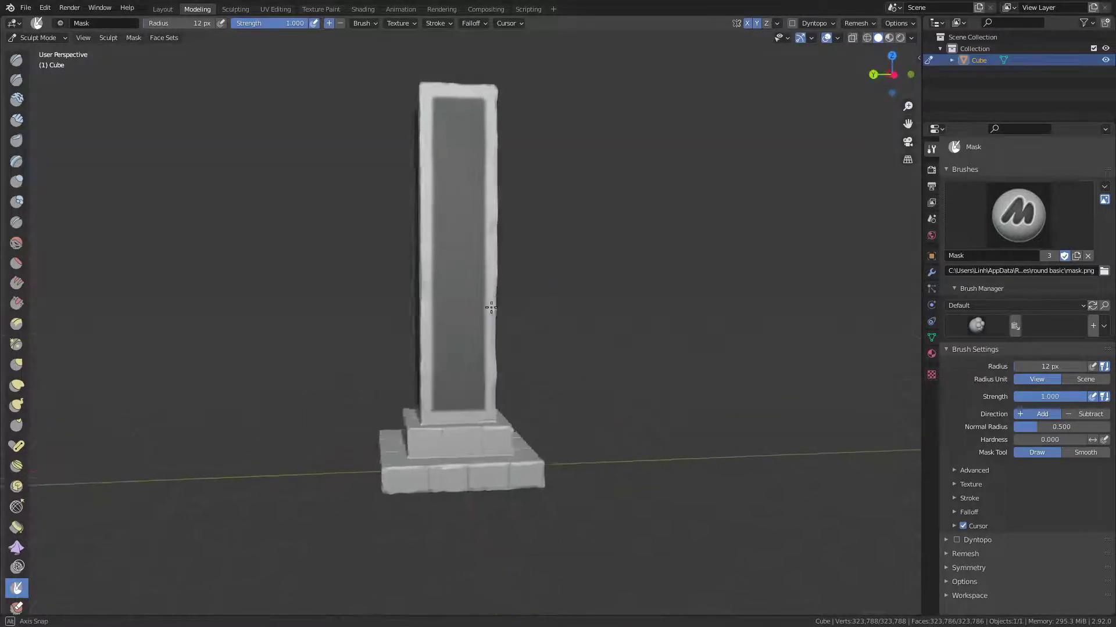
pyautogui.moveTo(361, 337)
pyautogui.mouseDown(button='middle')
pyautogui.moveTo(479, 319)
pyautogui.moveTo(213, 454)
pyautogui.mouseUp(button='middle')
# Invert the mask and inflate the exposed panels with the Mesh Filter's Inflate type.
pyautogui.hotkey('ctrl', 'i')
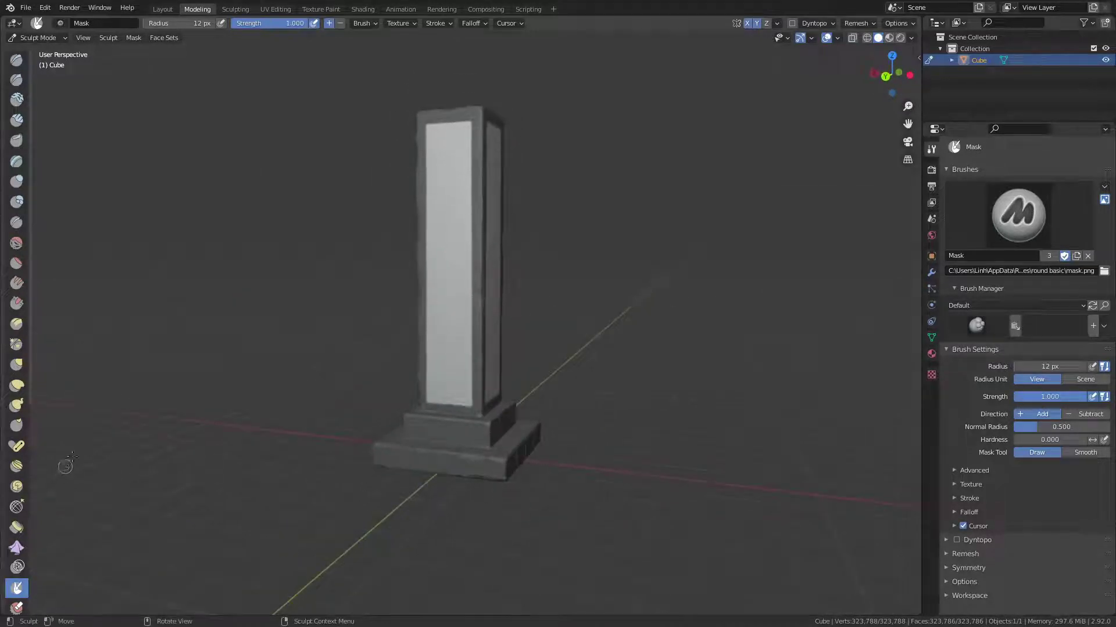
pyautogui.scroll(-3, 3, 291)
pyautogui.scroll(-7, 2, 145)
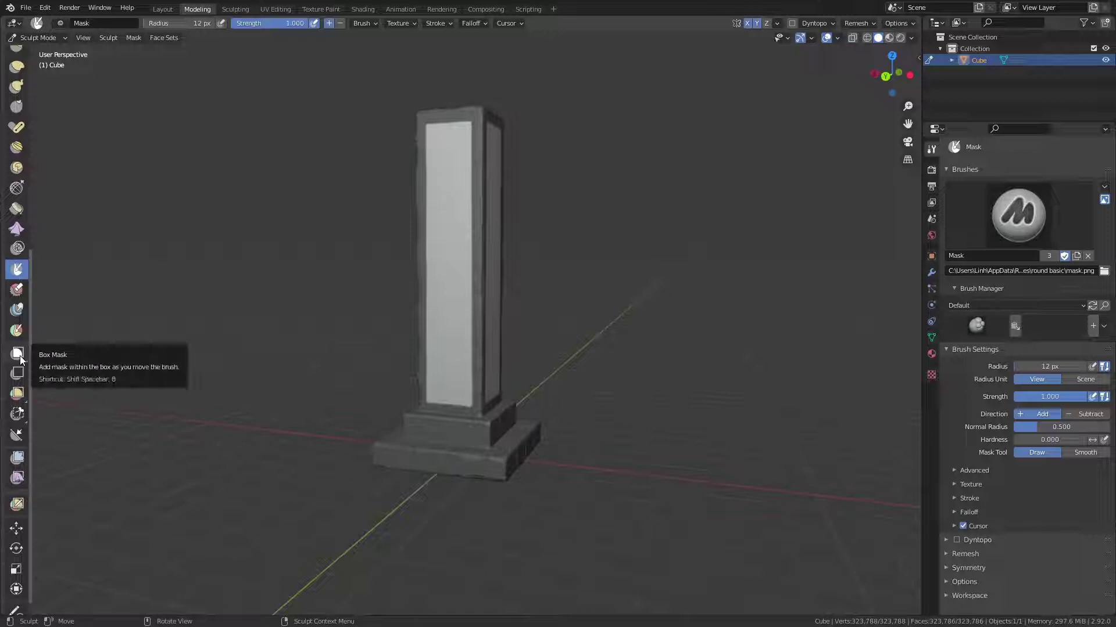
pyautogui.click(17, 457)
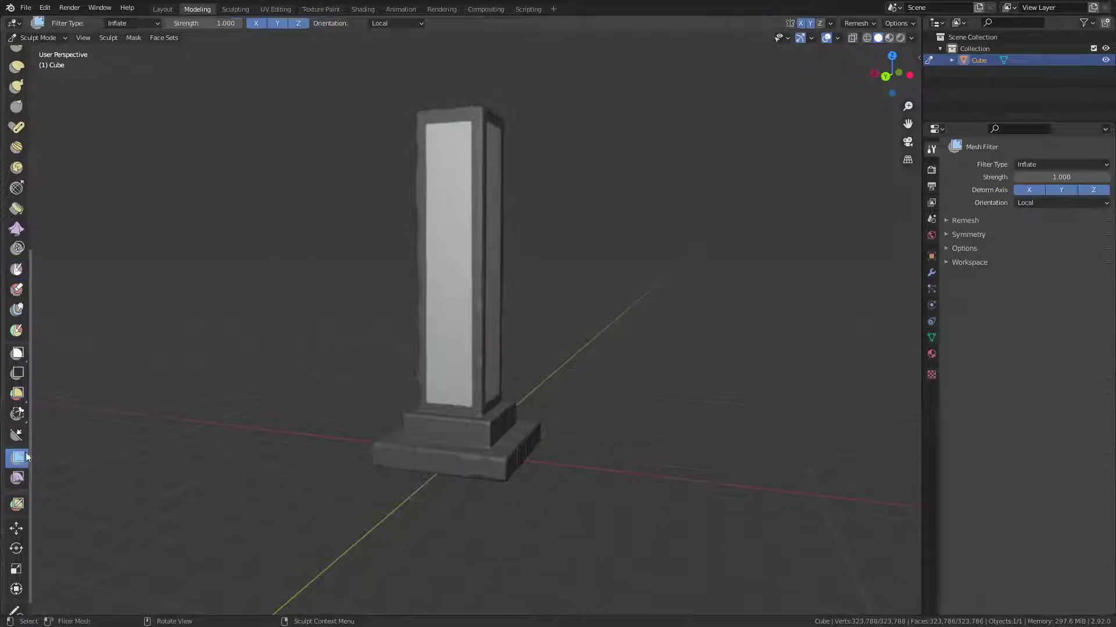
pyautogui.click(134, 23)
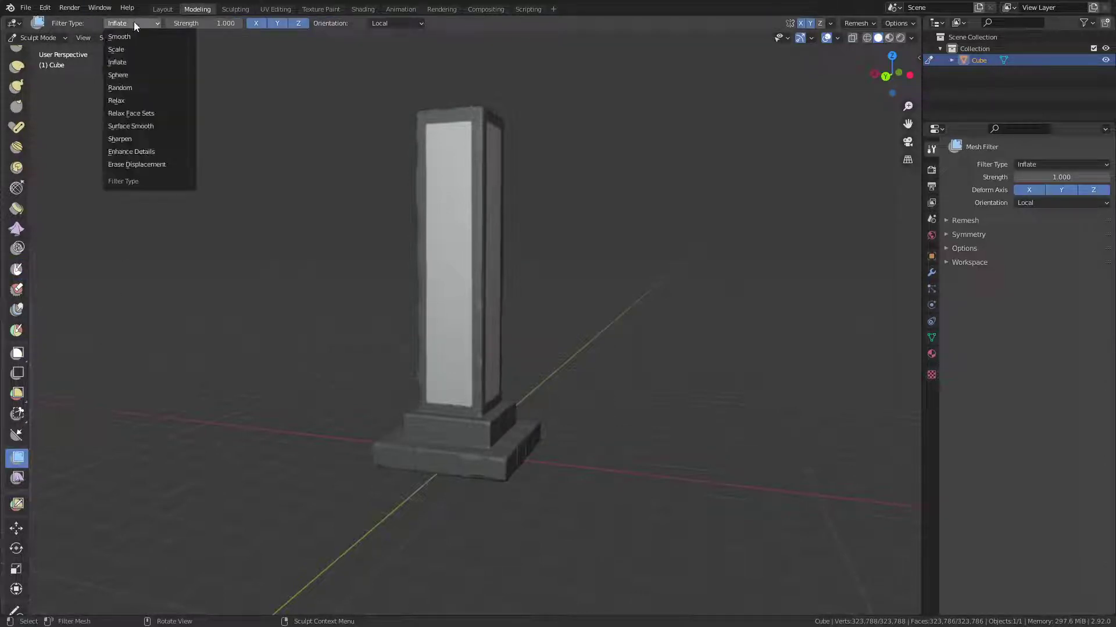
pyautogui.click(134, 63)
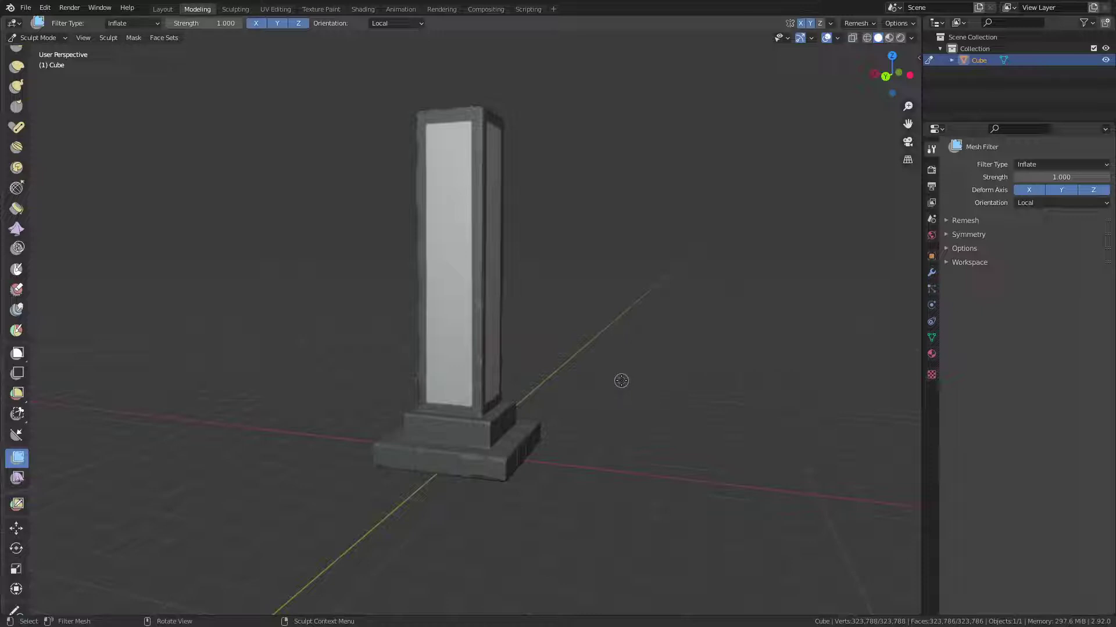
pyautogui.moveTo(630, 375)
pyautogui.mouseDown()
pyautogui.moveTo(742, 364)
pyautogui.moveTo(552, 389)
pyautogui.moveTo(677, 391)
pyautogui.moveTo(552, 391)
pyautogui.moveTo(487, 406)
pyautogui.moveTo(553, 399)
pyautogui.moveTo(532, 404)
pyautogui.mouseUp()
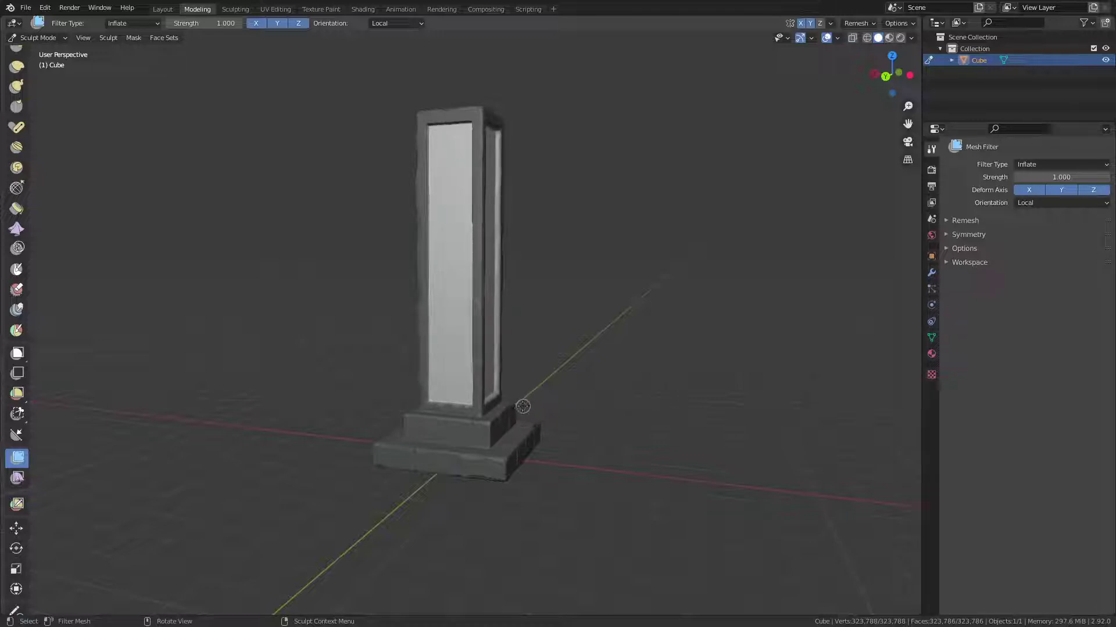
# Orbit and zoom around the pillar to inspect the inset panel edges.
pyautogui.moveTo(528, 416)
pyautogui.mouseDown(button='middle')
pyautogui.moveTo(277, 286)
pyautogui.moveTo(354, 311)
pyautogui.moveTo(442, 318)
pyautogui.moveTo(468, 266)
pyautogui.mouseUp(button='middle')
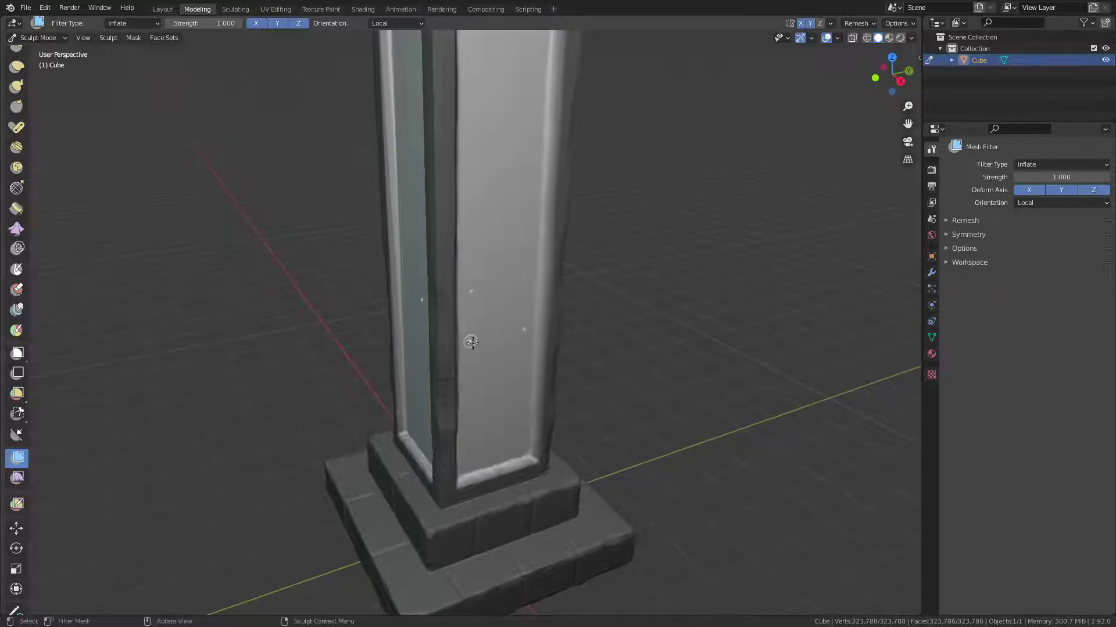
pyautogui.moveTo(468, 337)
pyautogui.mouseDown(button='middle')
pyautogui.moveTo(543, 344)
pyautogui.moveTo(469, 414)
pyautogui.moveTo(483, 391)
pyautogui.mouseUp(button='middle')
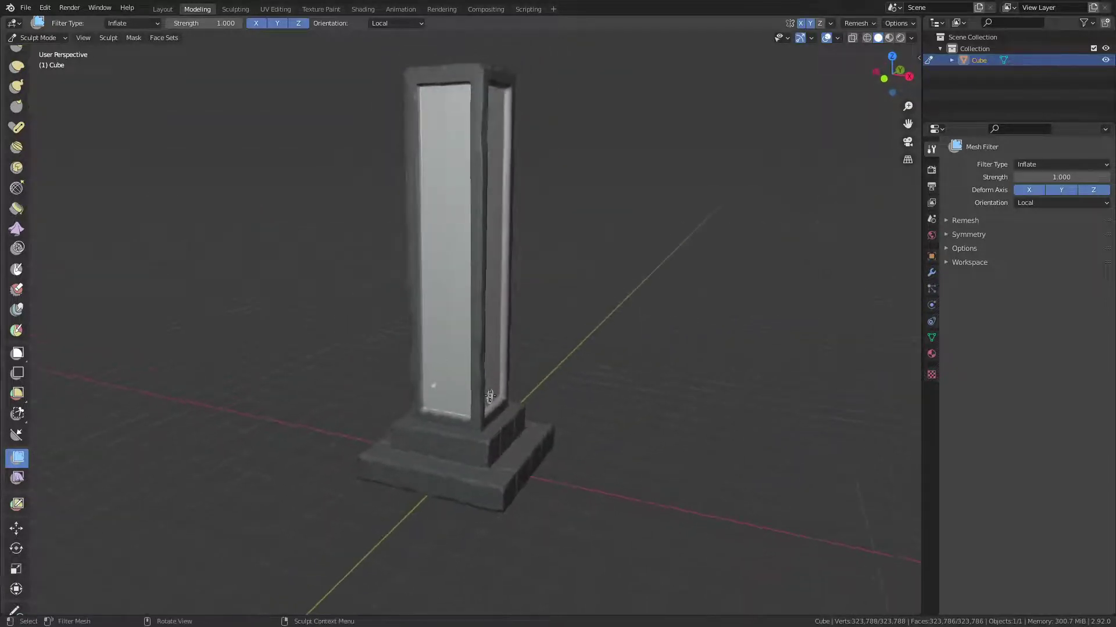
pyautogui.press('alt')
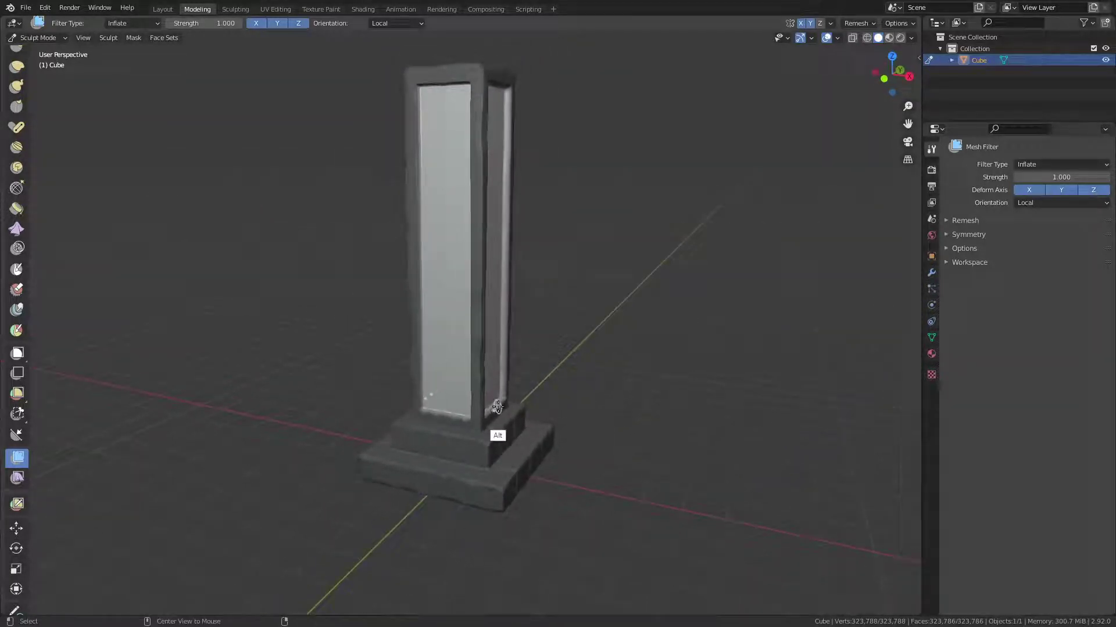
pyautogui.moveTo(498, 407)
pyautogui.mouseDown(button='middle')
pyautogui.moveTo(552, 326)
pyautogui.moveTo(558, 294)
pyautogui.moveTo(589, 434)
pyautogui.moveTo(510, 398)
pyautogui.moveTo(458, 405)
pyautogui.moveTo(361, 386)
pyautogui.moveTo(435, 329)
pyautogui.moveTo(503, 310)
pyautogui.moveTo(451, 384)
pyautogui.moveTo(539, 406)
pyautogui.moveTo(442, 404)
pyautogui.moveTo(538, 405)
pyautogui.moveTo(530, 386)
pyautogui.mouseUp(button='middle')
pyautogui.press('ctrl')
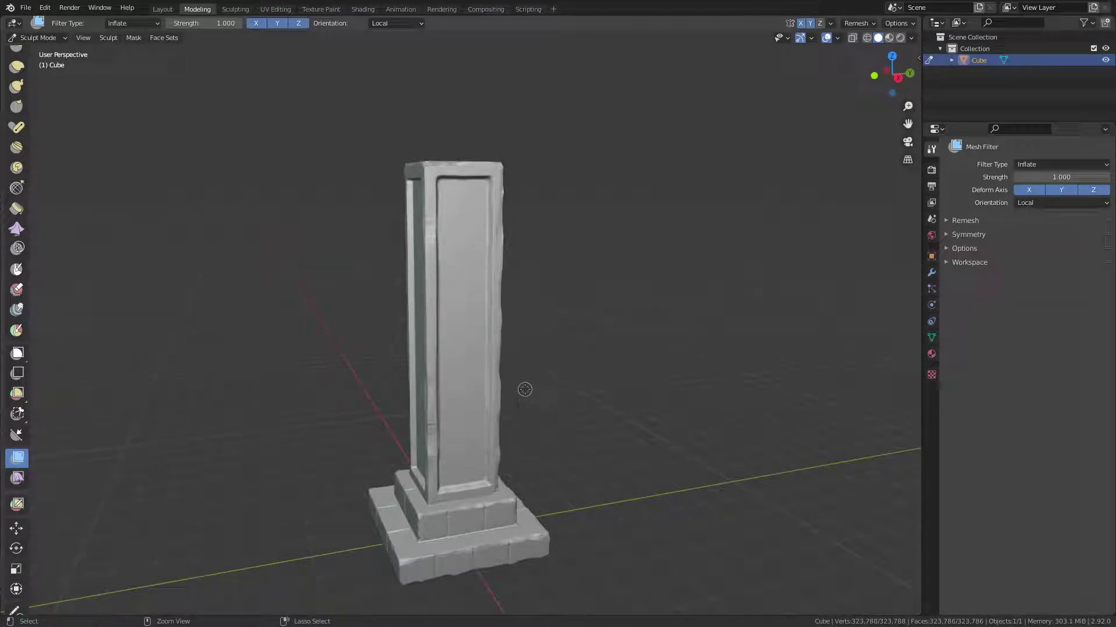
pyautogui.moveTo(472, 381)
pyautogui.mouseDown(button='middle')
pyautogui.moveTo(460, 349)
pyautogui.moveTo(406, 378)
pyautogui.moveTo(461, 368)
pyautogui.moveTo(523, 323)
pyautogui.moveTo(543, 344)
pyautogui.moveTo(544, 309)
pyautogui.moveTo(528, 418)
pyautogui.moveTo(563, 373)
pyautogui.moveTo(604, 273)
pyautogui.moveTo(562, 333)
pyautogui.moveTo(552, 240)
pyautogui.mouseUp(button='middle')
# Switch to Clay Strips from Quick Favorites and review its stroke method options.
pyautogui.press('q')
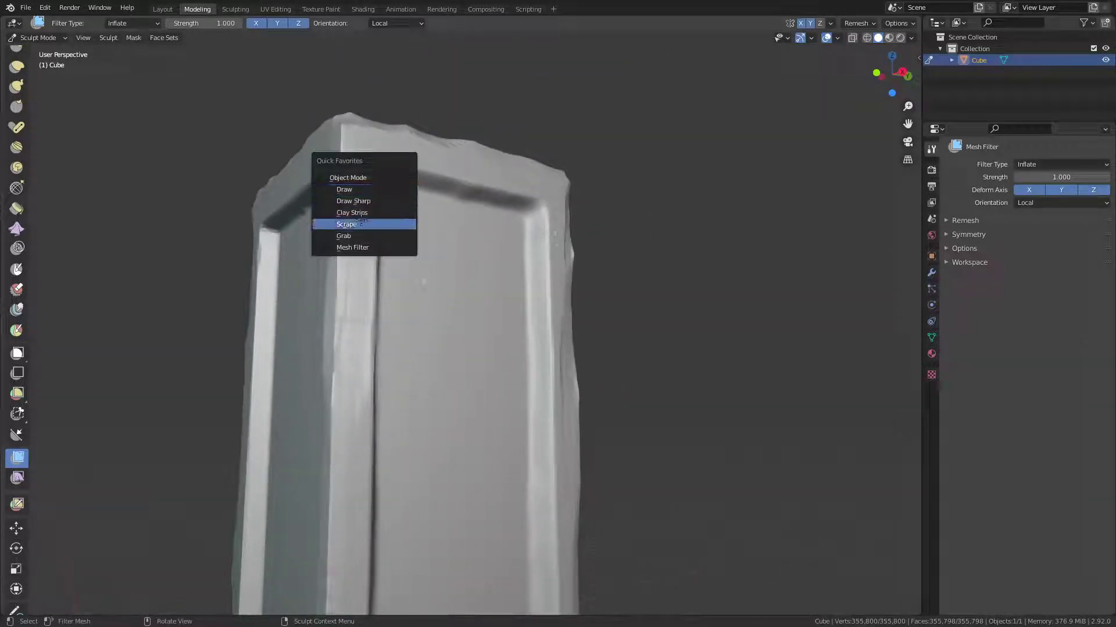
pyautogui.press('q')
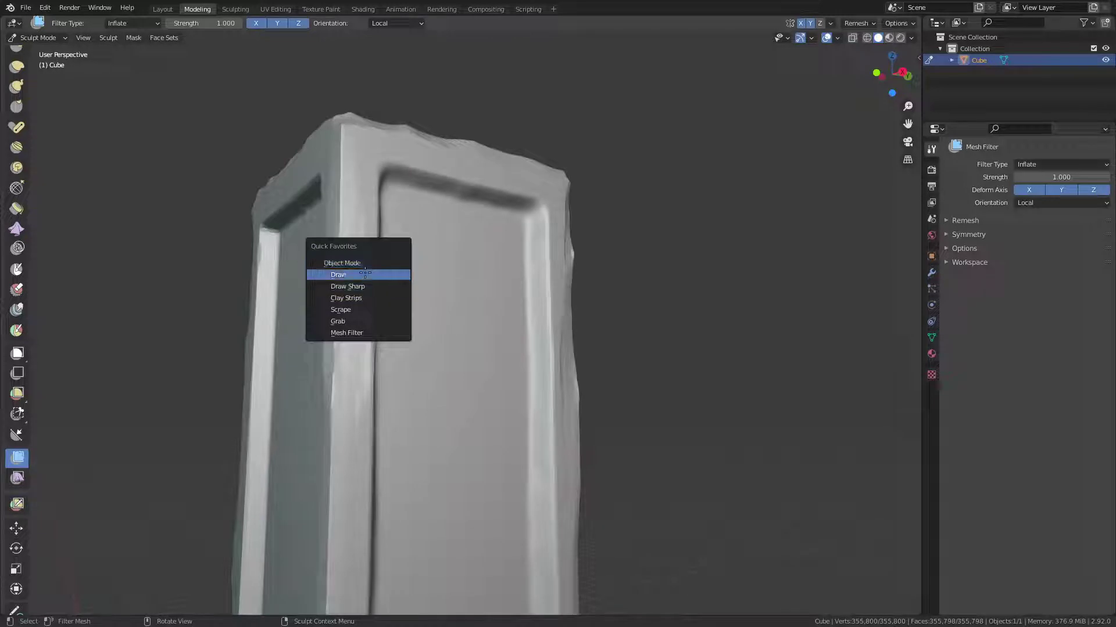
pyautogui.press('q')
pyautogui.click(105, 181)
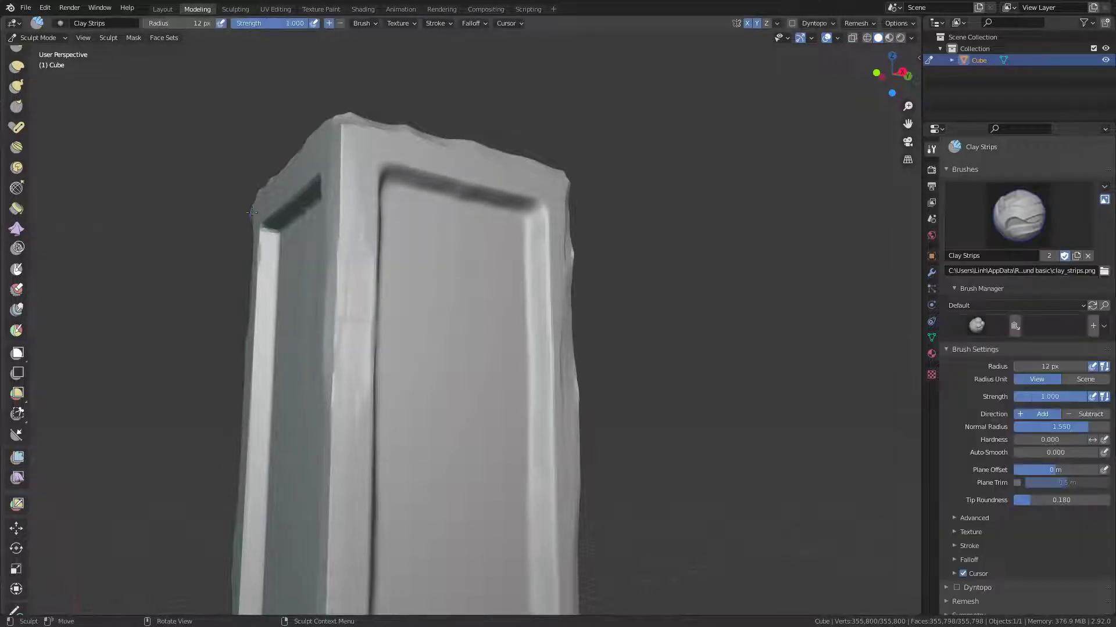
pyautogui.moveTo(244, 302); pyautogui.dragTo(298, 251, button='middle')
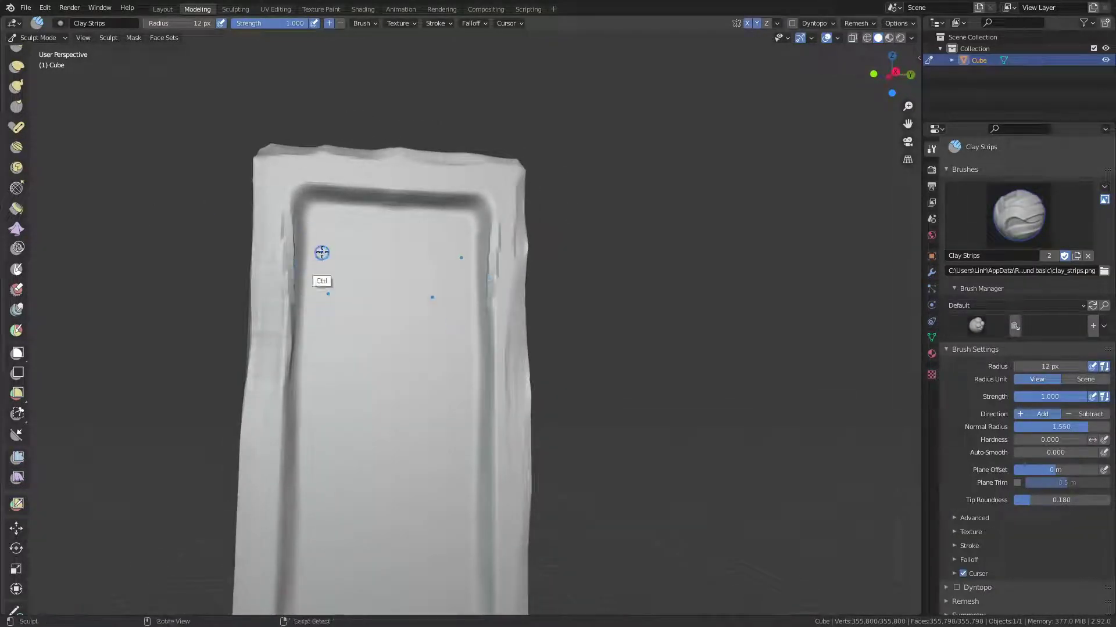
pyautogui.hotkey('ctrl', 'z')
pyautogui.click(435, 23)
pyautogui.click(442, 45)
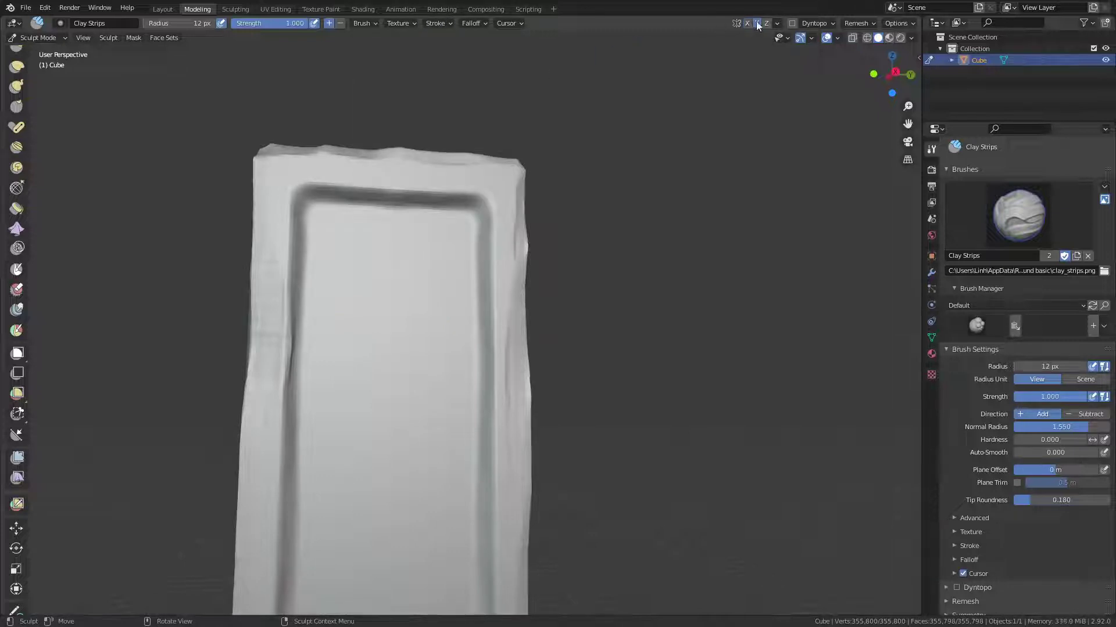
# Set Clay Strips to 29 px radius and 0.430 strength, carving the groove's left inner edge.
pyautogui.press('f')
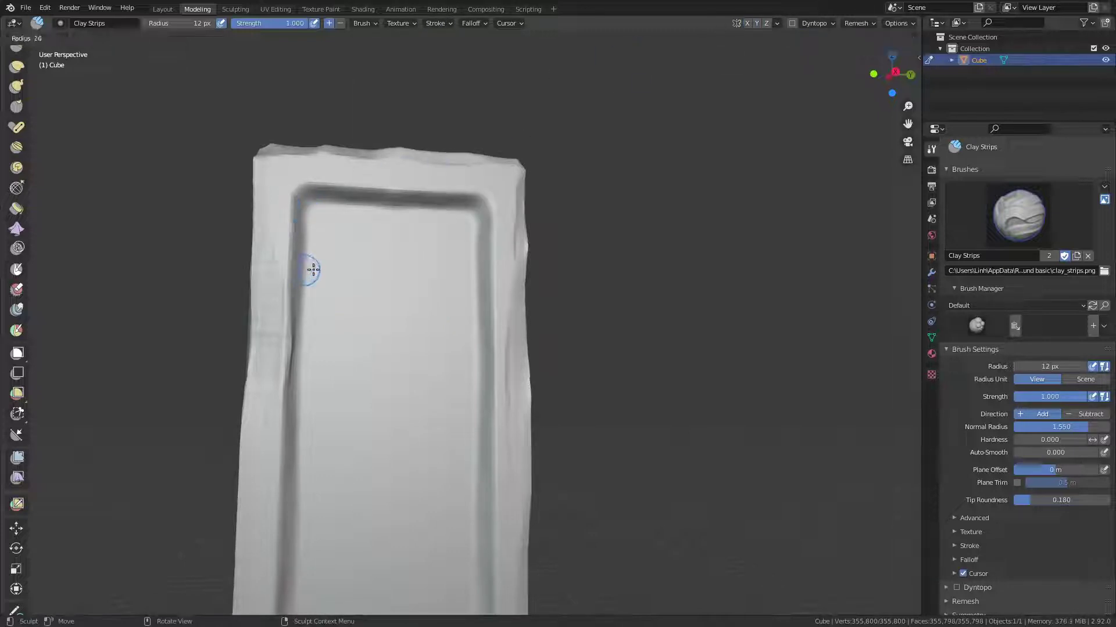
pyautogui.click(293, 246)
pyautogui.keyDown('ctrl'); pyautogui.moveTo(294, 246); pyautogui.dragTo(289, 382); pyautogui.keyUp('ctrl')
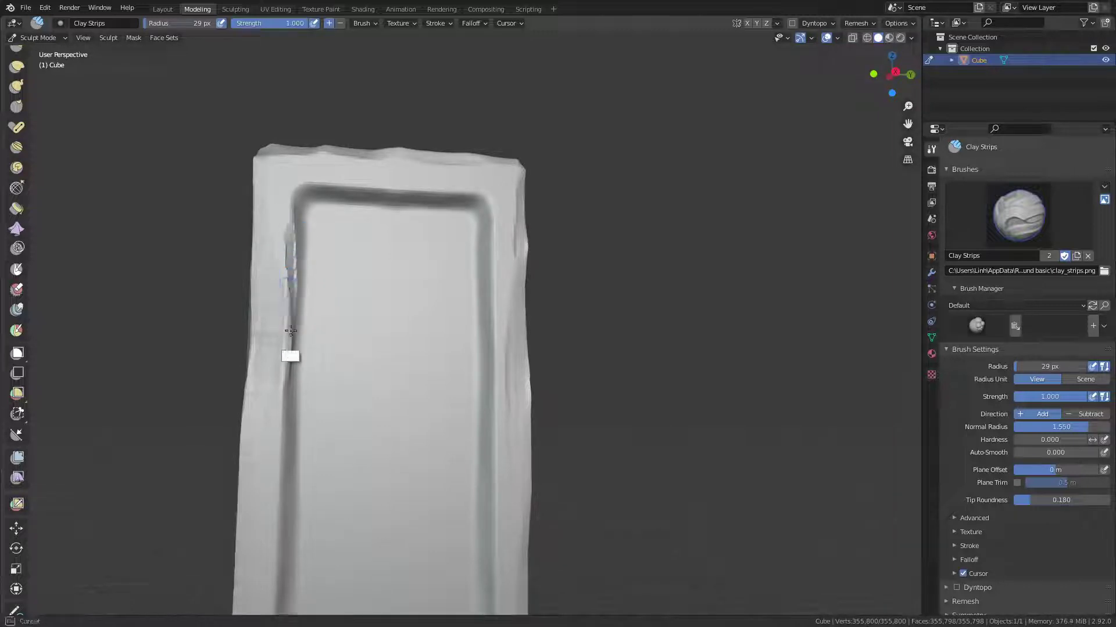
pyautogui.moveTo(288, 381)
pyautogui.mouseDown(button='middle')
pyautogui.moveTo(267, 355)
pyautogui.moveTo(267, 224)
pyautogui.mouseUp(button='middle')
pyautogui.hotkey('shift', 'f')
pyautogui.click(245, 372)
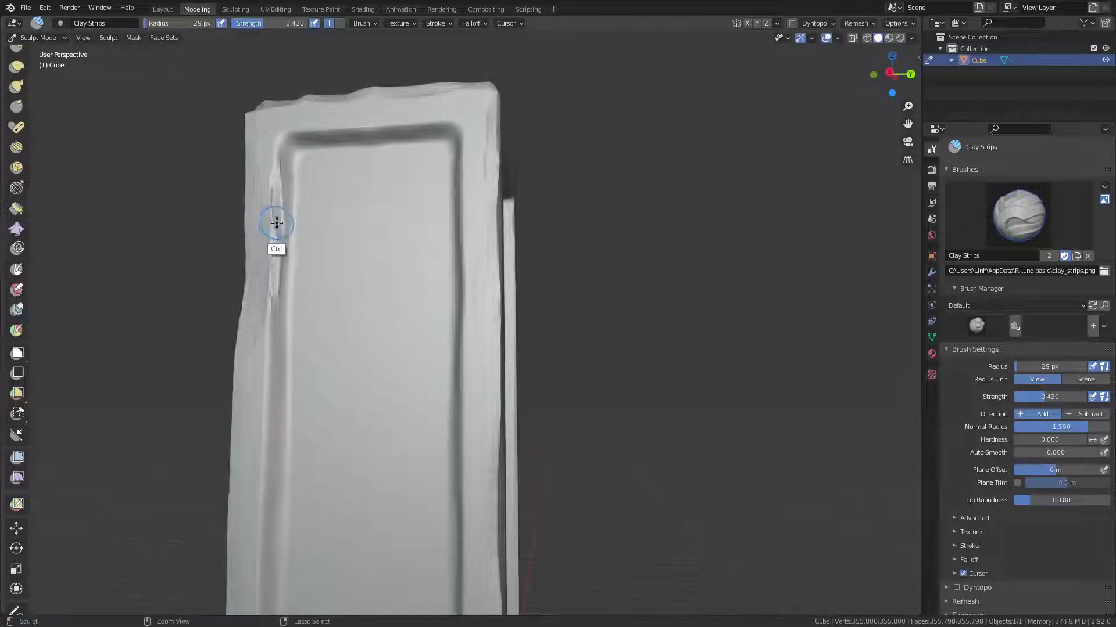
# Shrink the brush to 7 px and move in close to the pillar base.
pyautogui.moveTo(266, 438)
pyautogui.mouseDown(button='middle')
pyautogui.moveTo(334, 313)
pyautogui.moveTo(295, 492)
pyautogui.moveTo(372, 342)
pyautogui.mouseUp(button='middle')
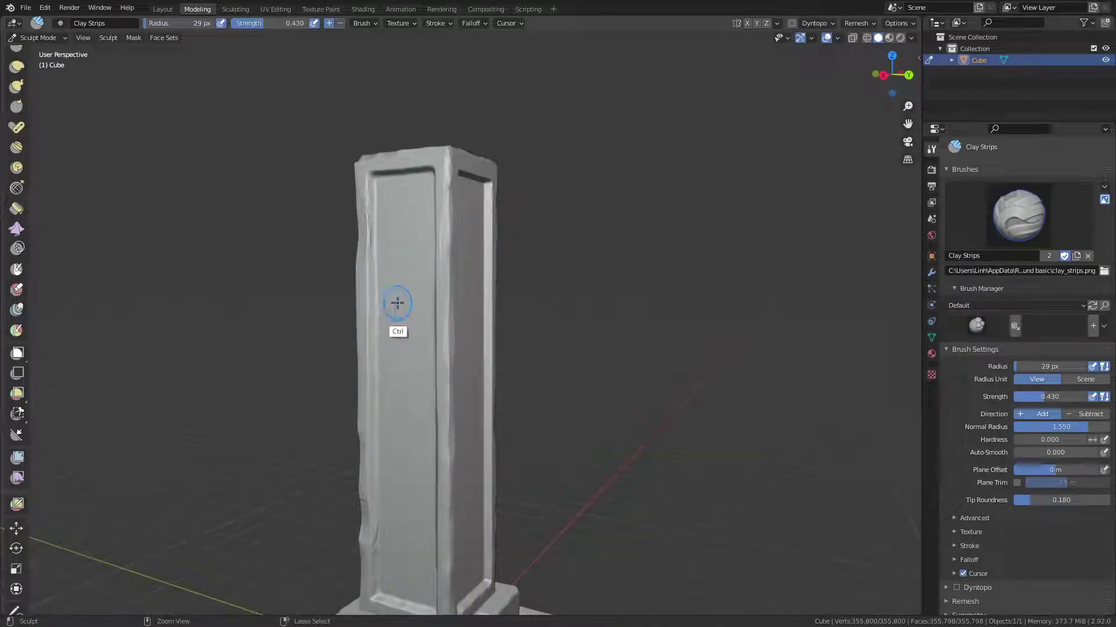
pyautogui.moveTo(401, 303)
pyautogui.mouseDown(button='middle')
pyautogui.moveTo(521, 219)
pyautogui.moveTo(485, 333)
pyautogui.moveTo(493, 434)
pyautogui.moveTo(488, 356)
pyautogui.moveTo(593, 281)
pyautogui.moveTo(530, 269)
pyautogui.moveTo(551, 305)
pyautogui.moveTo(543, 385)
pyautogui.moveTo(516, 366)
pyautogui.moveTo(501, 281)
pyautogui.moveTo(456, 330)
pyautogui.mouseUp(button='middle')
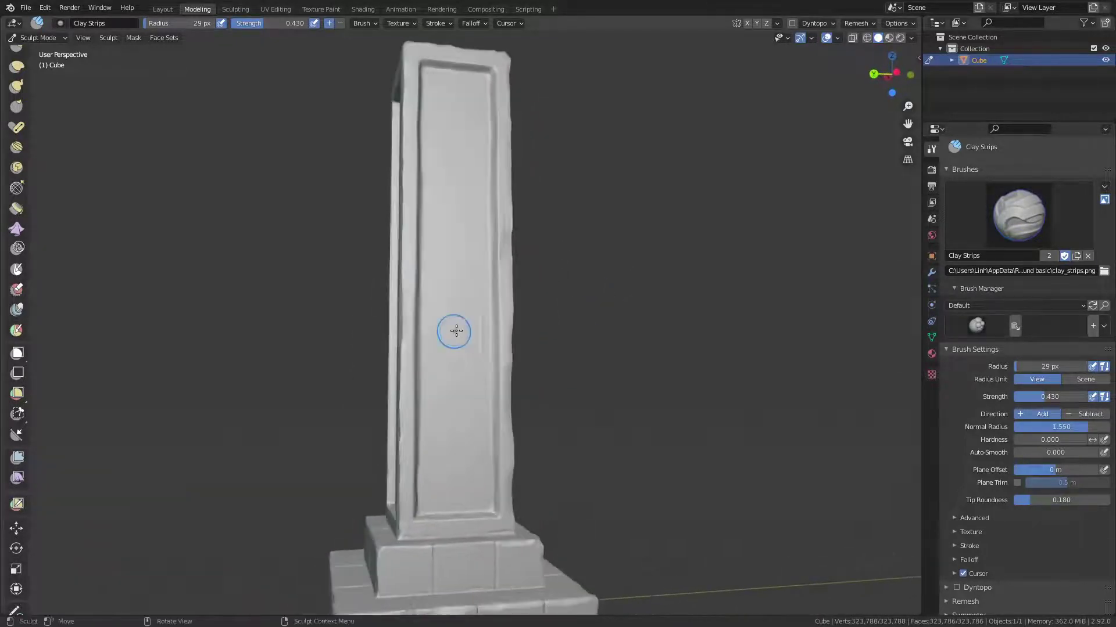
pyautogui.press('f')
pyautogui.click(454, 382)
pyautogui.moveTo(451, 378); pyautogui.dragTo(488, 407, button='middle')
pyautogui.click(977, 326)
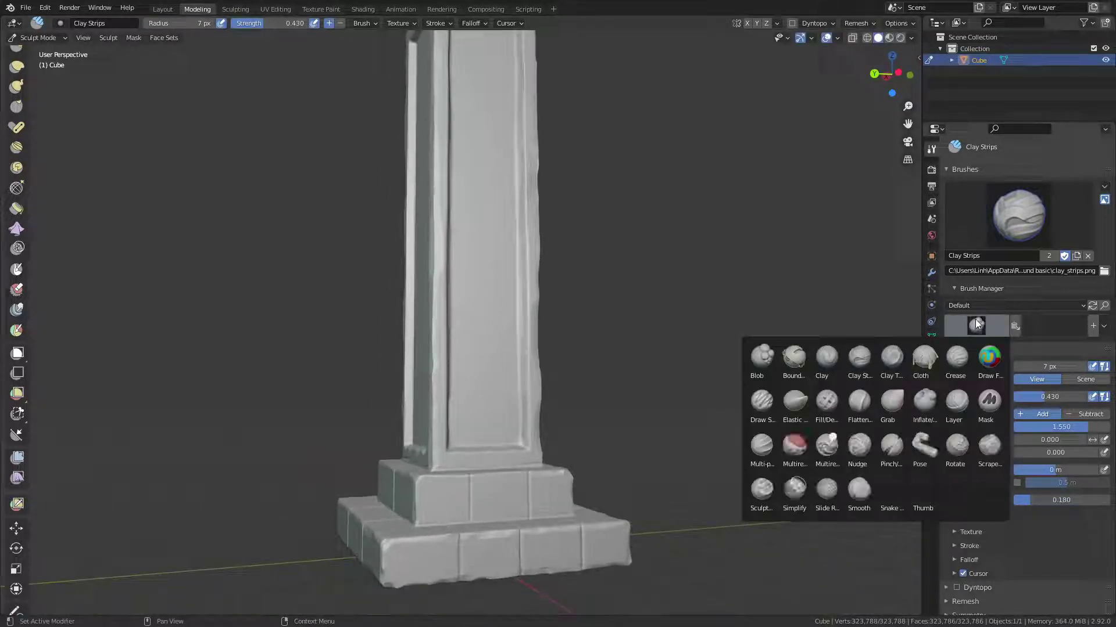
pyautogui.click(978, 323)
pyautogui.moveTo(523, 407)
pyautogui.mouseDown(button='middle')
pyautogui.moveTo(553, 424)
pyautogui.moveTo(540, 379)
pyautogui.moveTo(557, 288)
pyautogui.moveTo(627, 342)
pyautogui.moveTo(577, 326)
pyautogui.moveTo(653, 349)
pyautogui.moveTo(538, 331)
pyautogui.moveTo(510, 358)
pyautogui.moveTo(613, 324)
pyautogui.moveTo(531, 364)
pyautogui.moveTo(519, 351)
pyautogui.moveTo(522, 384)
pyautogui.moveTo(523, 361)
pyautogui.mouseUp(button='middle')
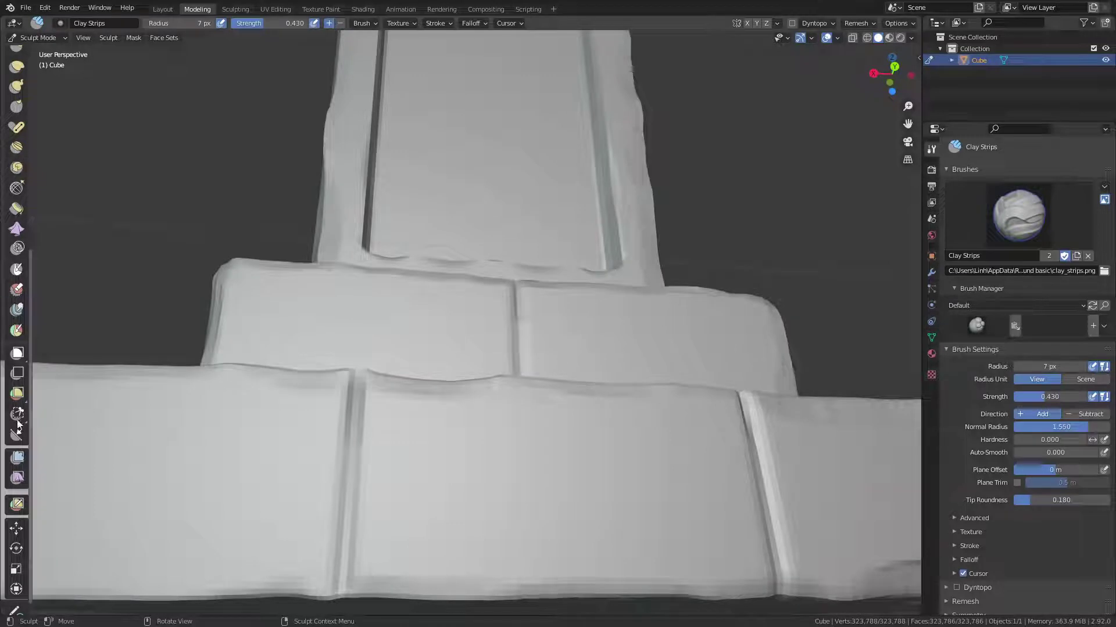
pyautogui.scroll(-1, 19, 425)
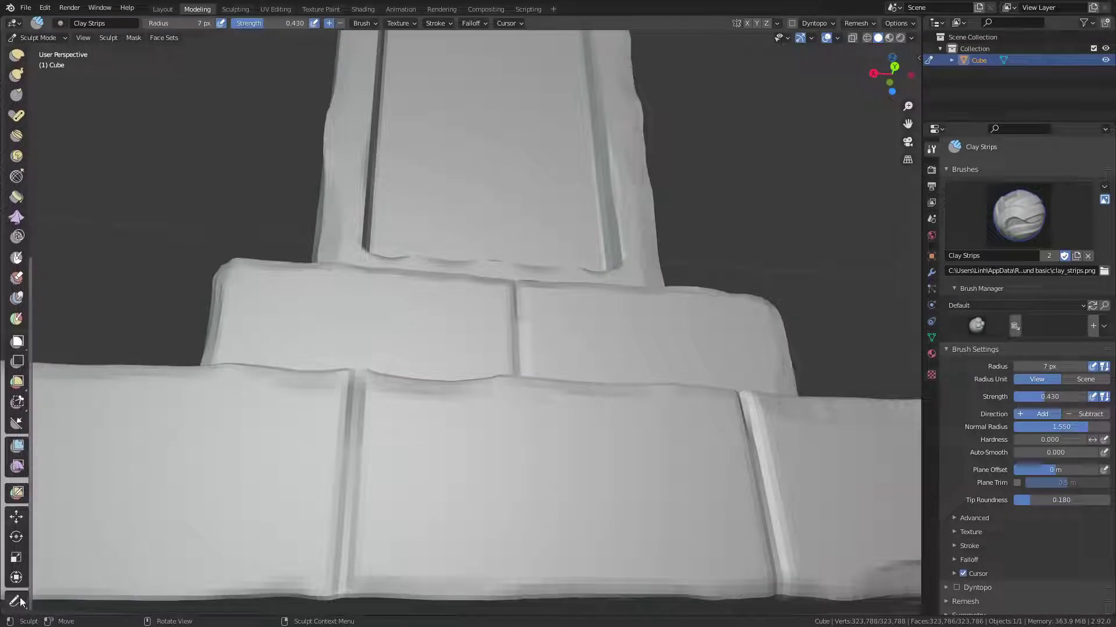
# Annotate beside the pillar: draw a note stroke, erase the lower stroke, and sketch a box outline.
pyautogui.click(17, 601)
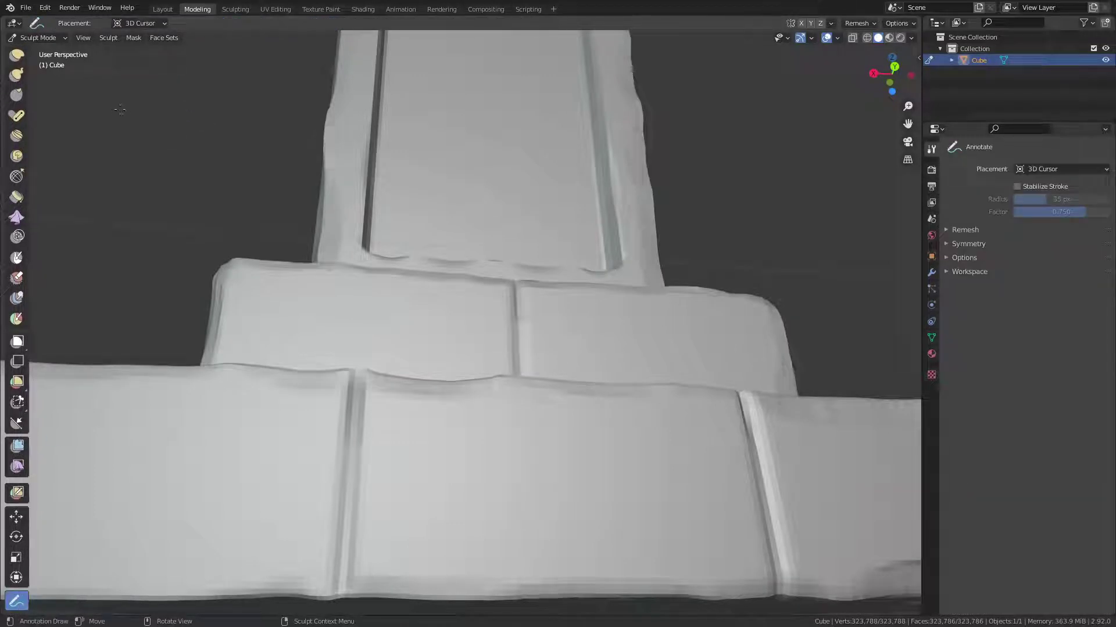
pyautogui.moveTo(114, 111); pyautogui.dragTo(155, 105)
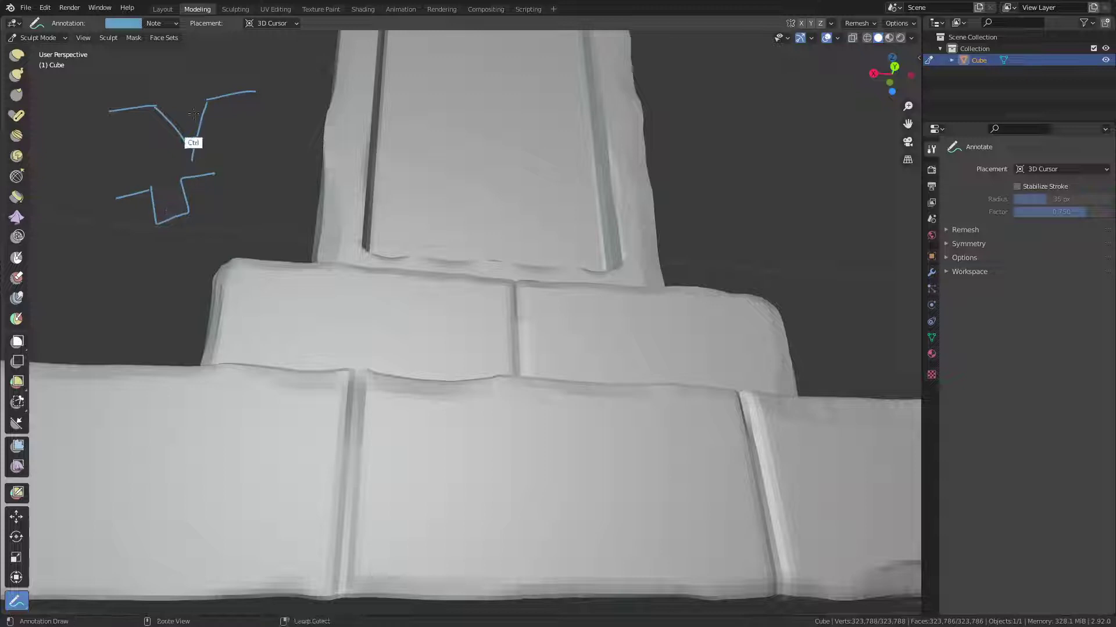
pyautogui.keyDown('ctrl'); pyautogui.moveTo(119, 197); pyautogui.dragTo(212, 175); pyautogui.keyUp('ctrl')
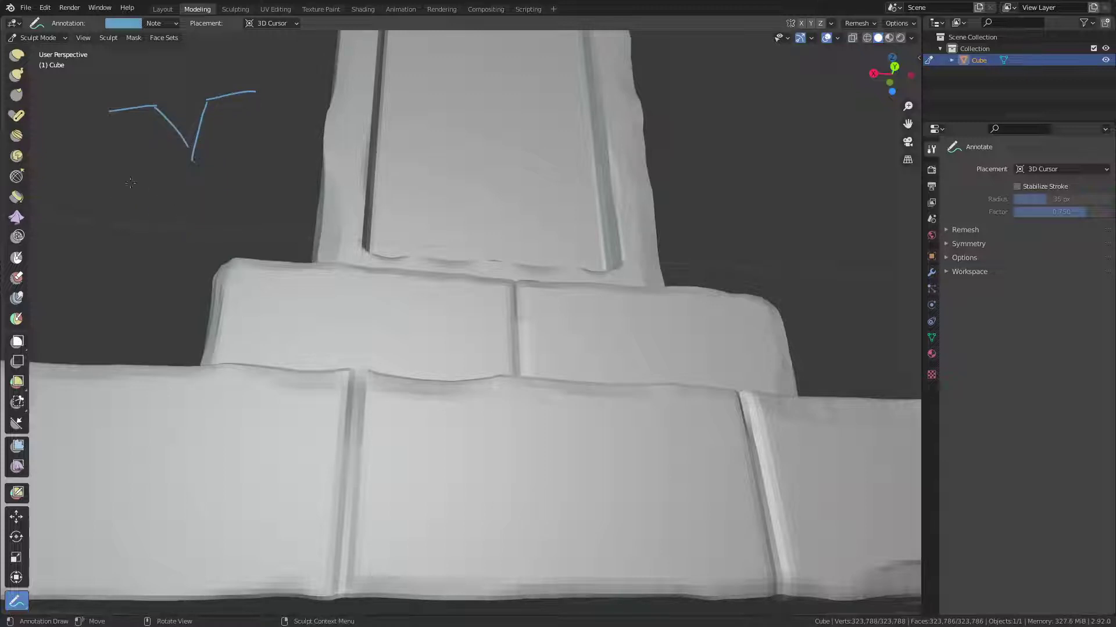
pyautogui.moveTo(73, 187); pyautogui.dragTo(85, 251)
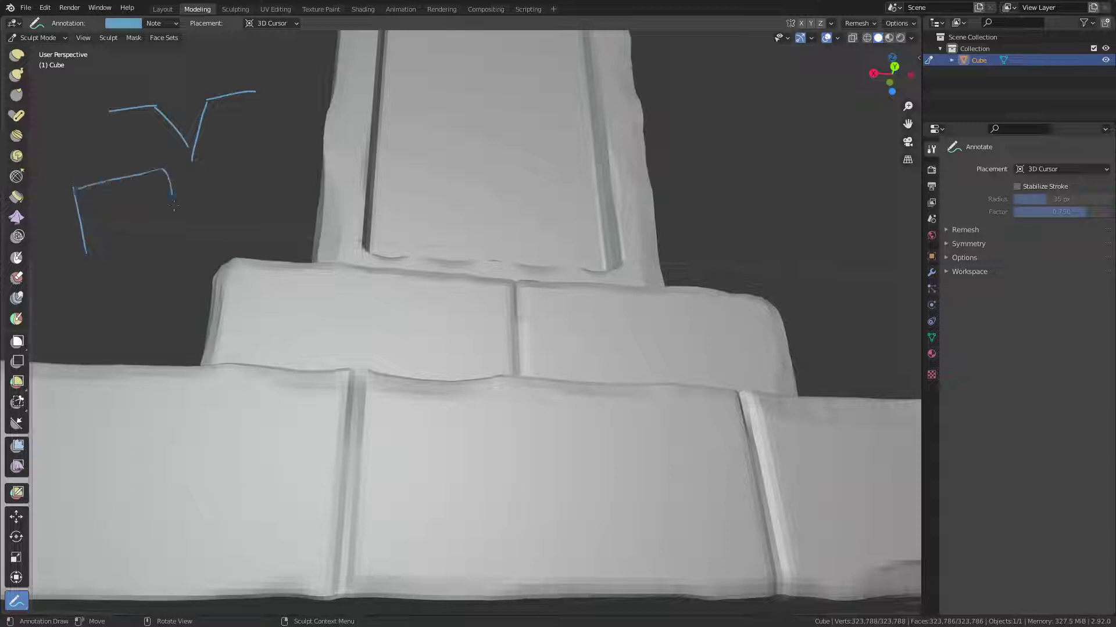
pyautogui.moveTo(173, 205); pyautogui.dragTo(174, 220)
pyautogui.moveTo(97, 255); pyautogui.dragTo(134, 244)
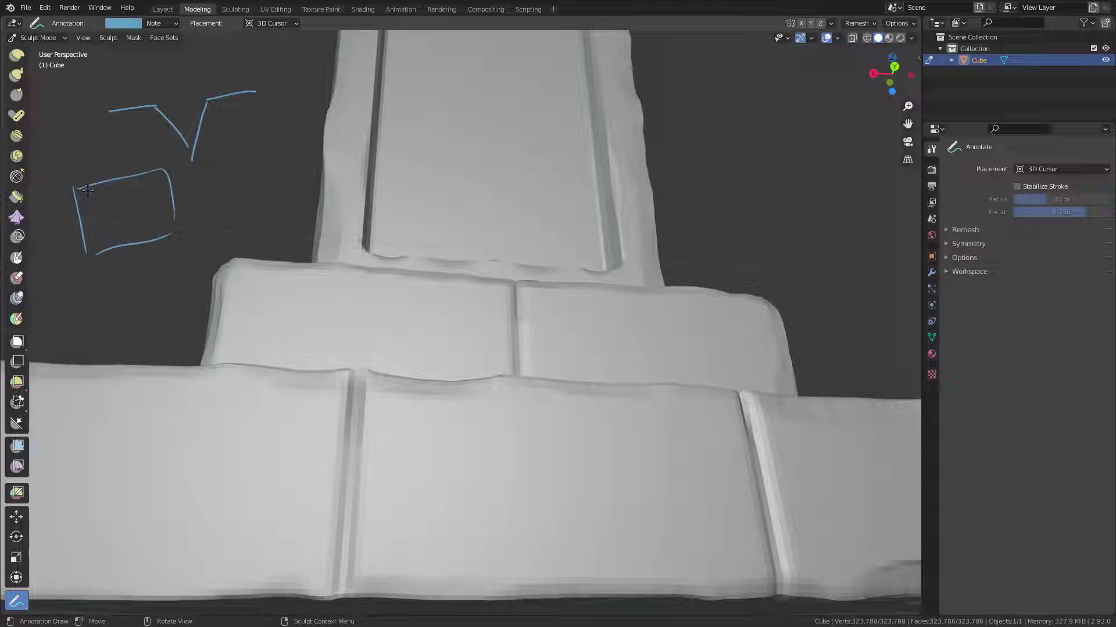
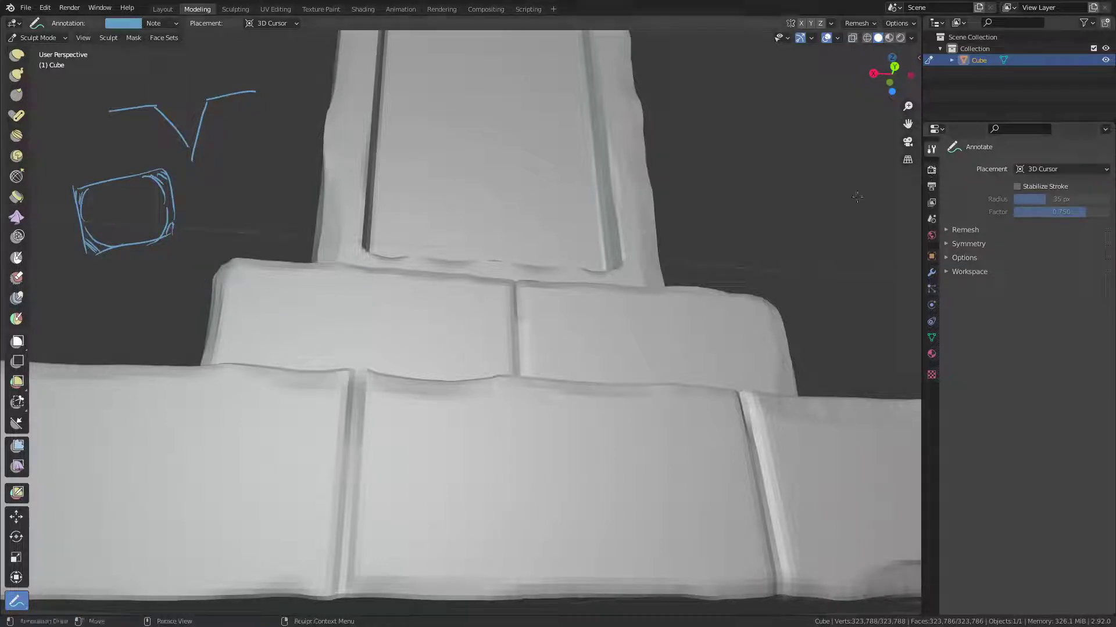
# Hide the Note annotation layer so the blue sketch strokes disappear.
pyautogui.press('n')
pyautogui.click(915, 108)
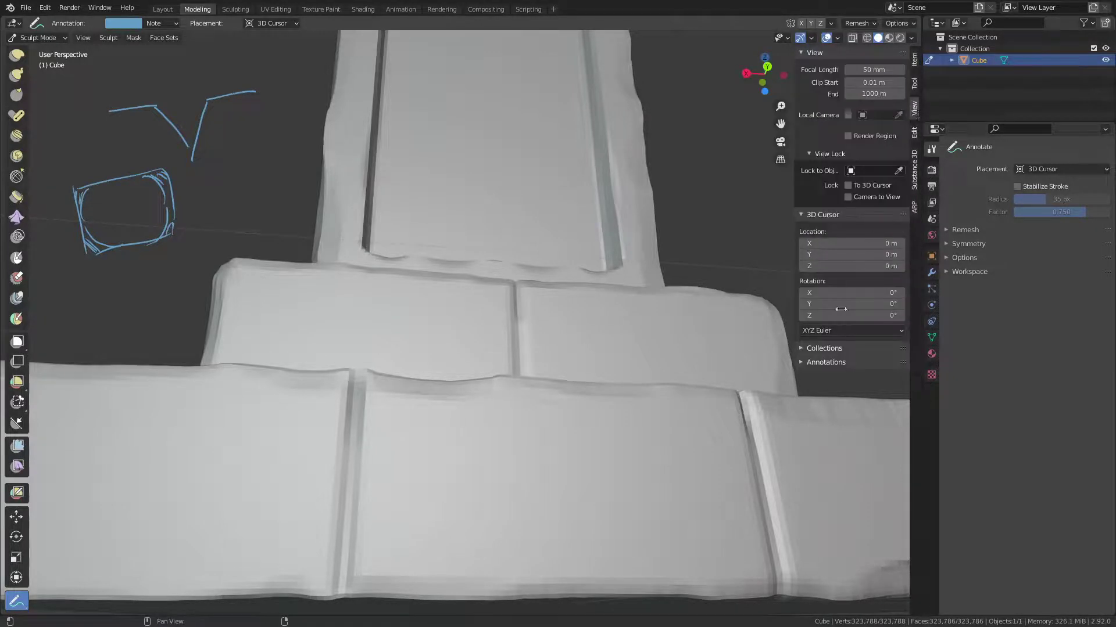
pyautogui.click(821, 361)
pyautogui.click(880, 396)
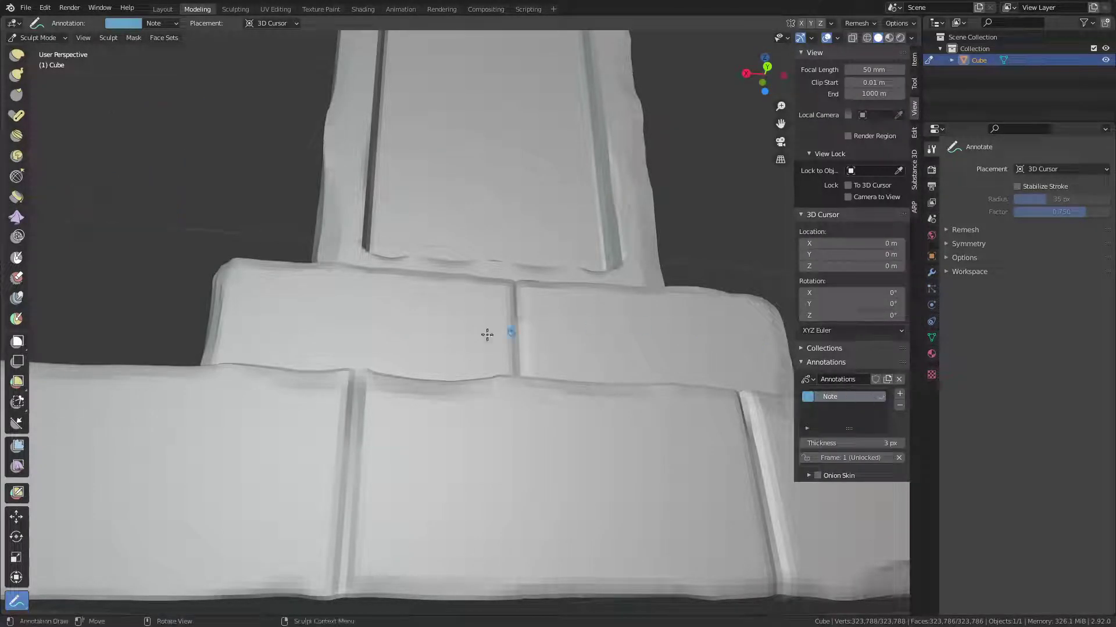
# Close the sidebar and zoom out to frame the whole pillar and stepped base.
pyautogui.scroll(-5, 473, 279)
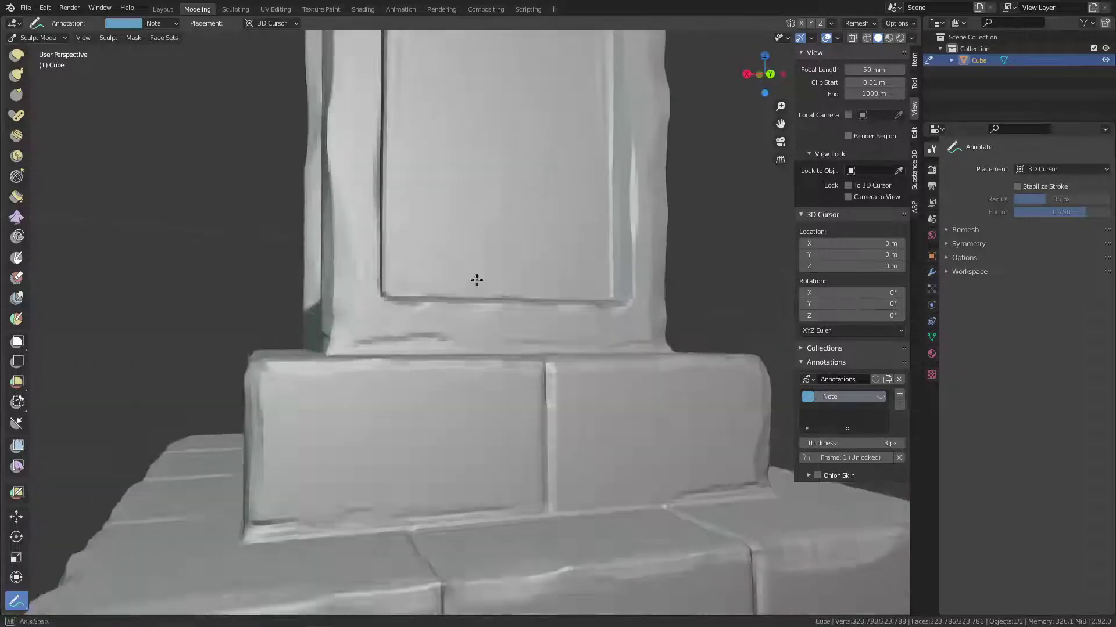
pyautogui.moveTo(474, 279); pyautogui.dragTo(461, 307, button='middle')
pyautogui.press('n')
pyautogui.moveTo(502, 217)
pyautogui.keyDown('ctrl'); pyautogui.mouseDown(button='middle')
pyautogui.moveTo(423, 366)
pyautogui.moveTo(457, 382)
pyautogui.moveTo(530, 279)
pyautogui.moveTo(545, 307)
pyautogui.moveTo(524, 289)
pyautogui.mouseUp(button='middle'); pyautogui.keyUp('ctrl')
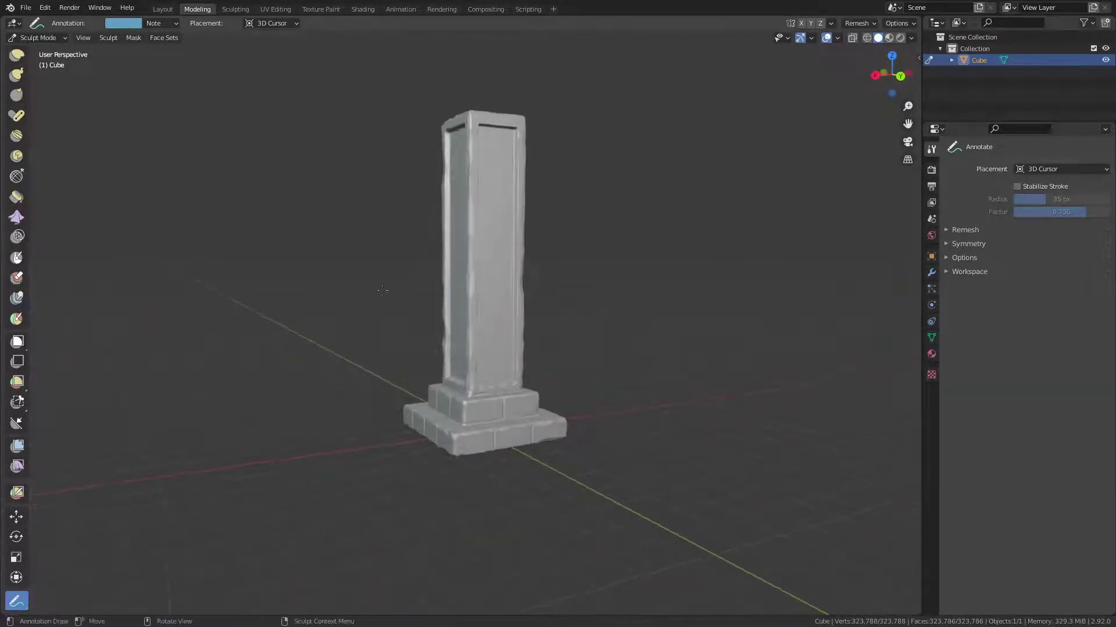
pyautogui.hotkey('shift', 'space')
# Switch to the Draw Sharp brush with strength 1.000 and radius 3 px.
pyautogui.click(349, 285)
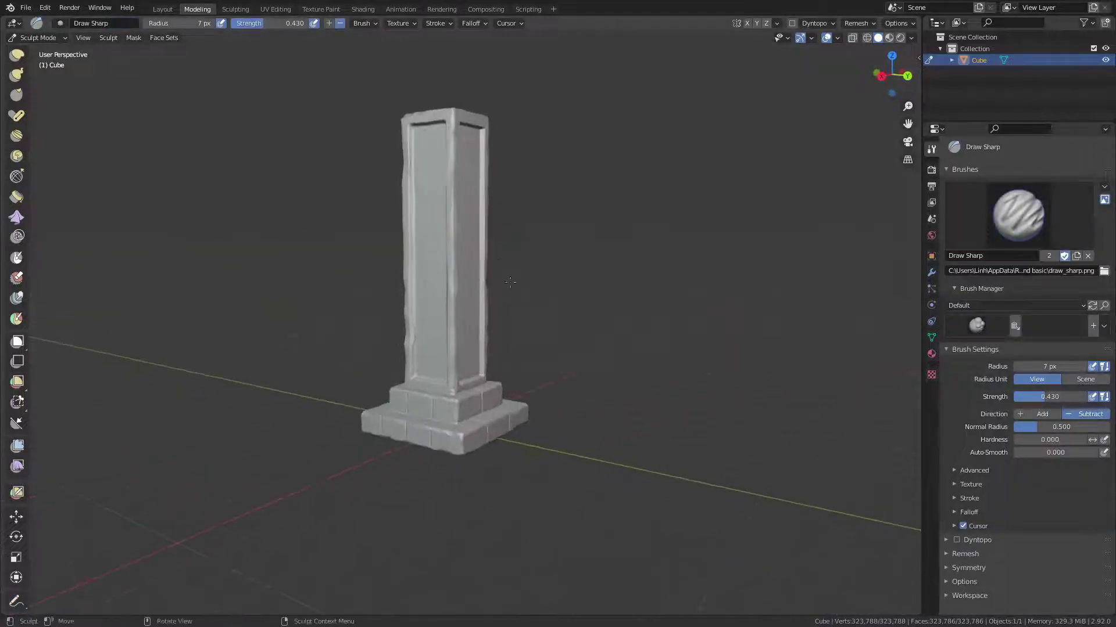
pyautogui.moveTo(510, 282)
pyautogui.mouseDown(button='middle')
pyautogui.moveTo(528, 308)
pyautogui.moveTo(528, 179)
pyautogui.mouseUp(button='middle')
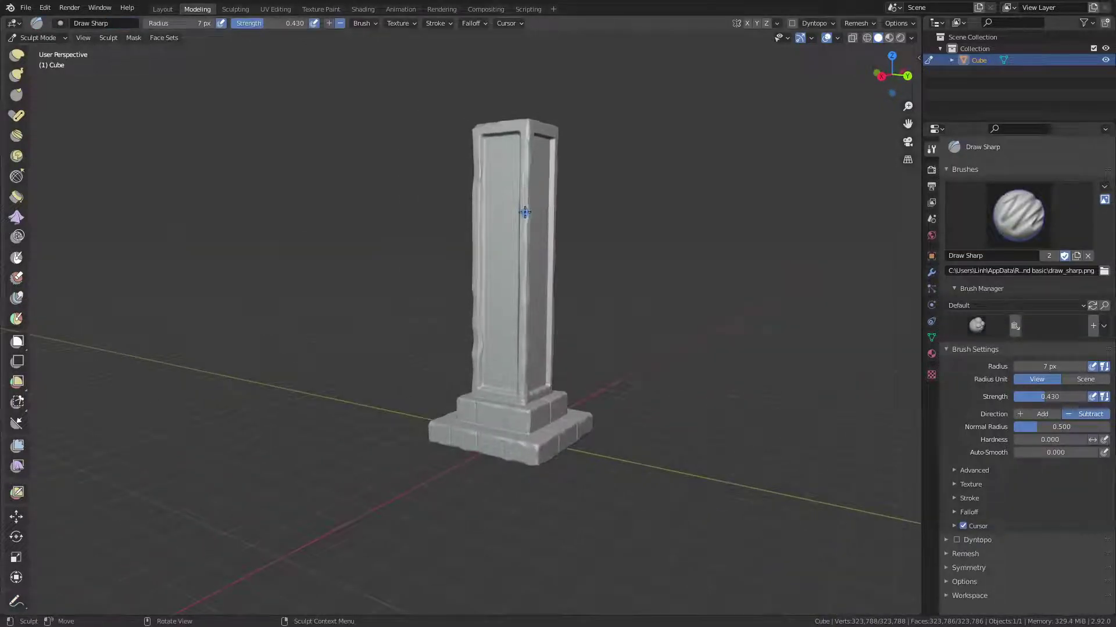
pyautogui.hotkey('shift', 'f')
pyautogui.click(598, 219)
pyautogui.press('f')
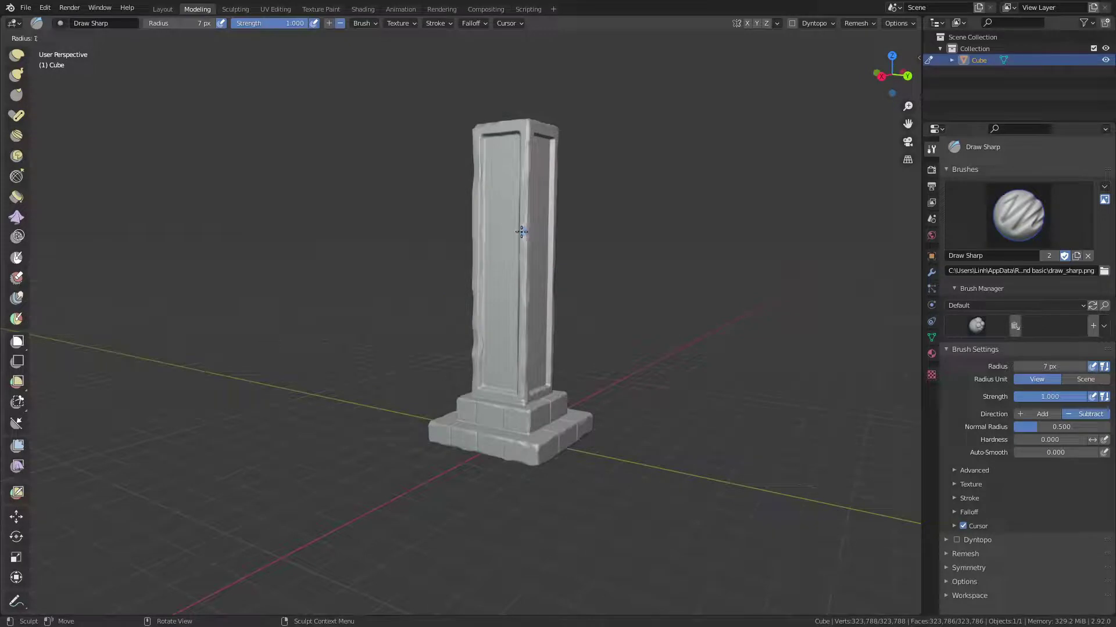
pyautogui.click(522, 234)
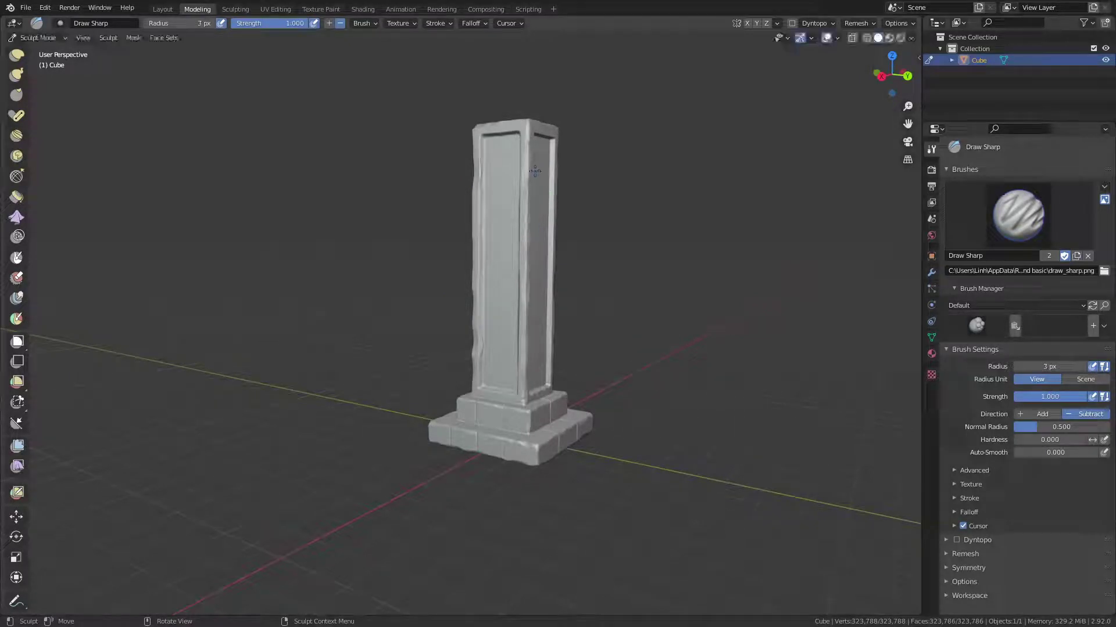
# Undo the earlier strokes and carve a diagonal crack on the pillar's front face.
pyautogui.moveTo(517, 328); pyautogui.dragTo(487, 261, button='middle')
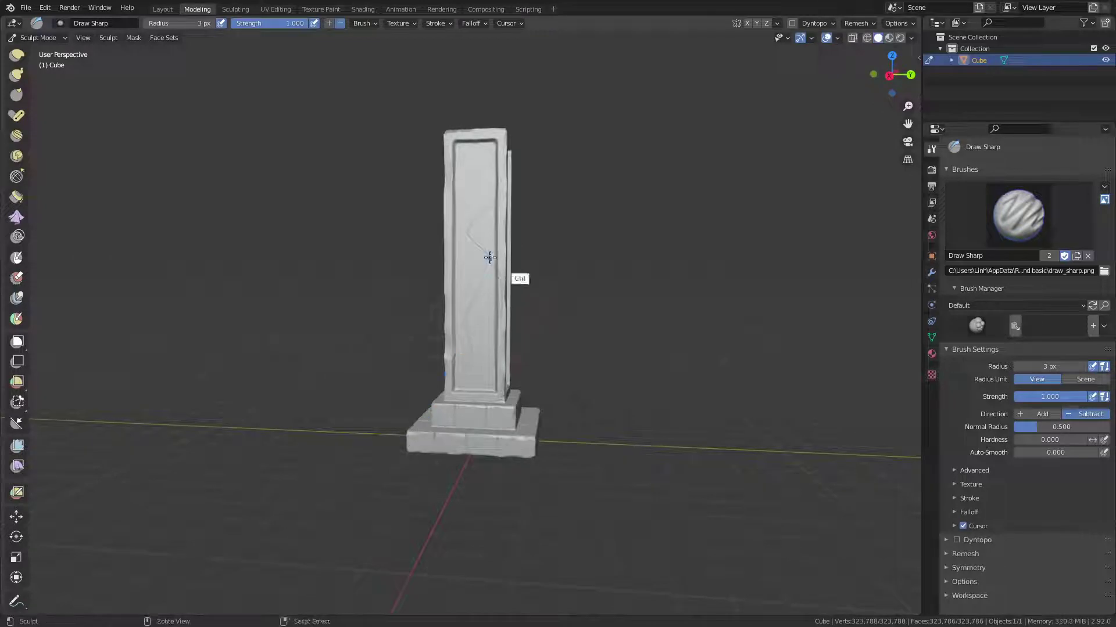
pyautogui.hotkey('ctrl', 'z')
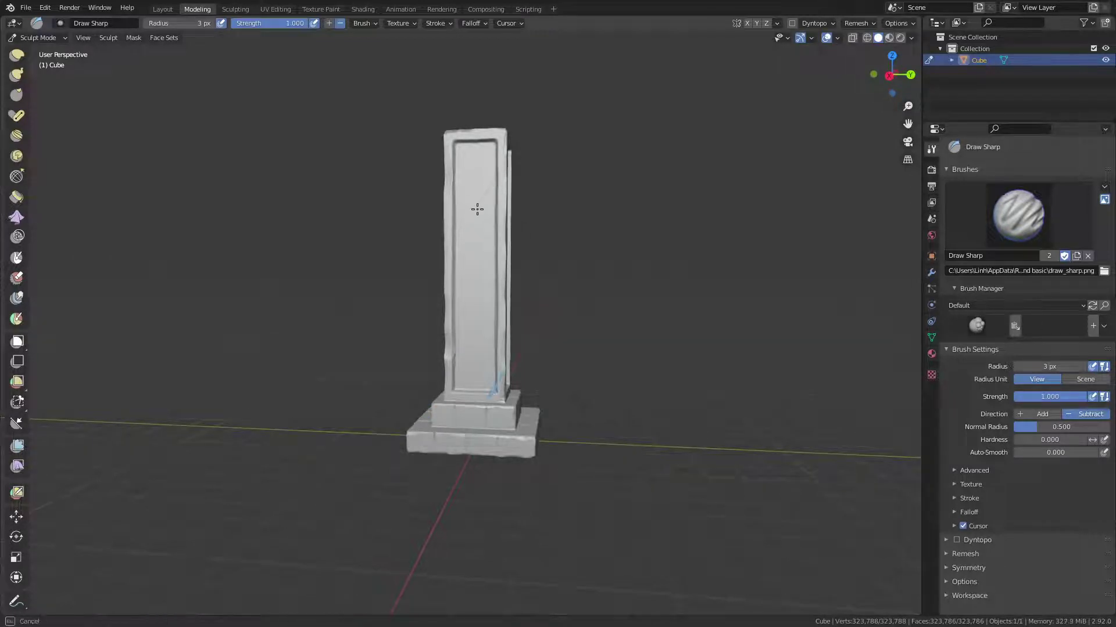
pyautogui.moveTo(487, 236); pyautogui.dragTo(503, 260)
pyautogui.moveTo(475, 293); pyautogui.dragTo(443, 296, button='middle')
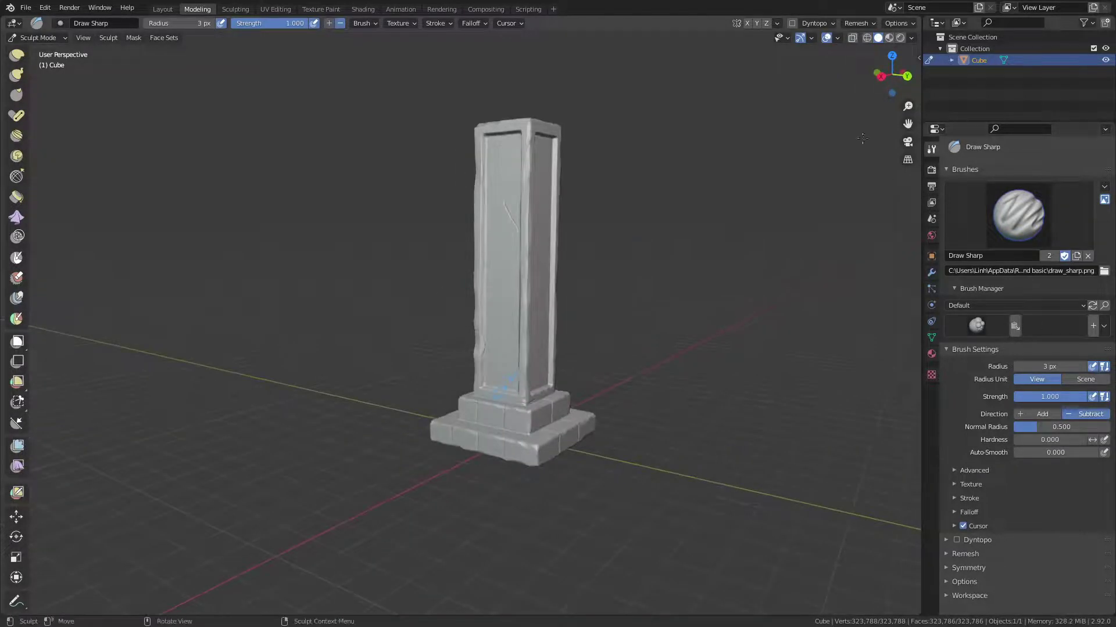
pyautogui.press('n')
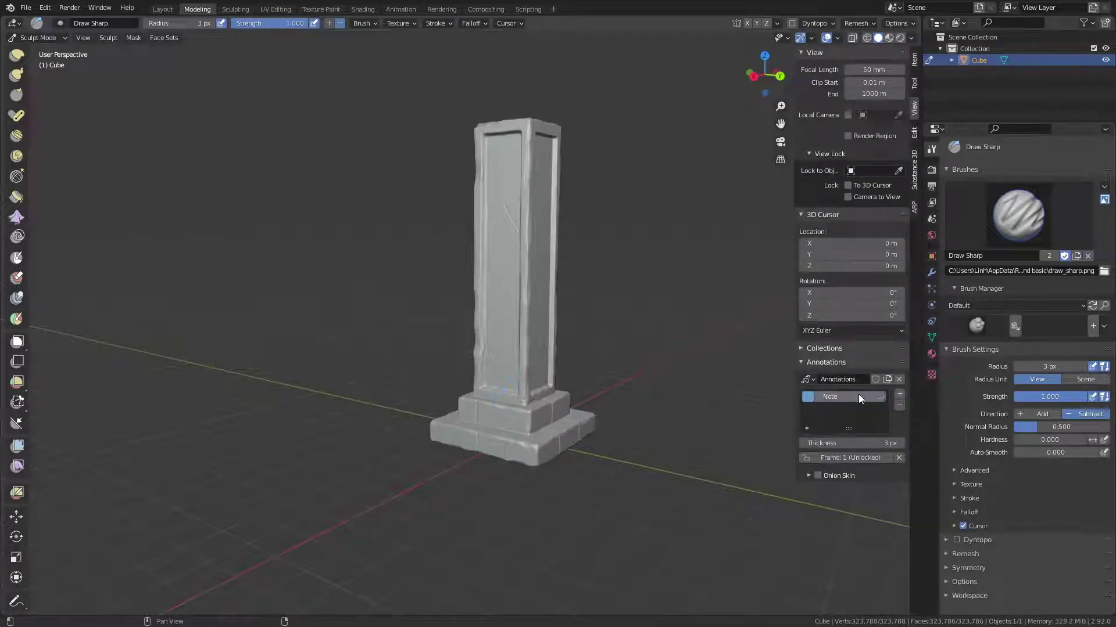
pyautogui.press('n')
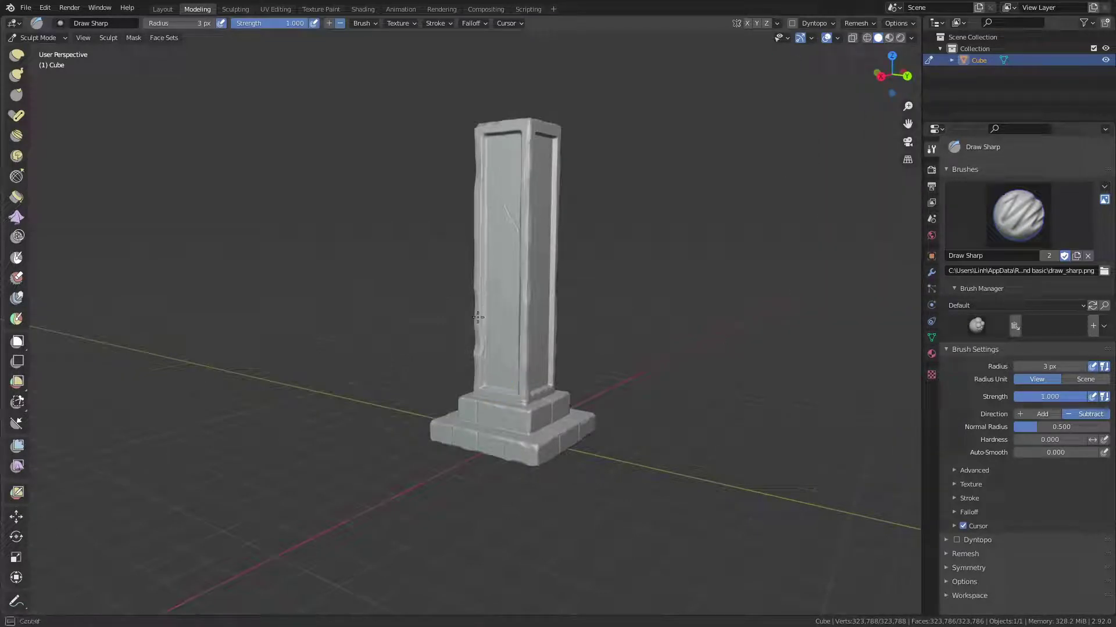
pyautogui.keyDown('alt'); pyautogui.moveTo(498, 349); pyautogui.dragTo(558, 328, button='middle'); pyautogui.keyUp('alt')
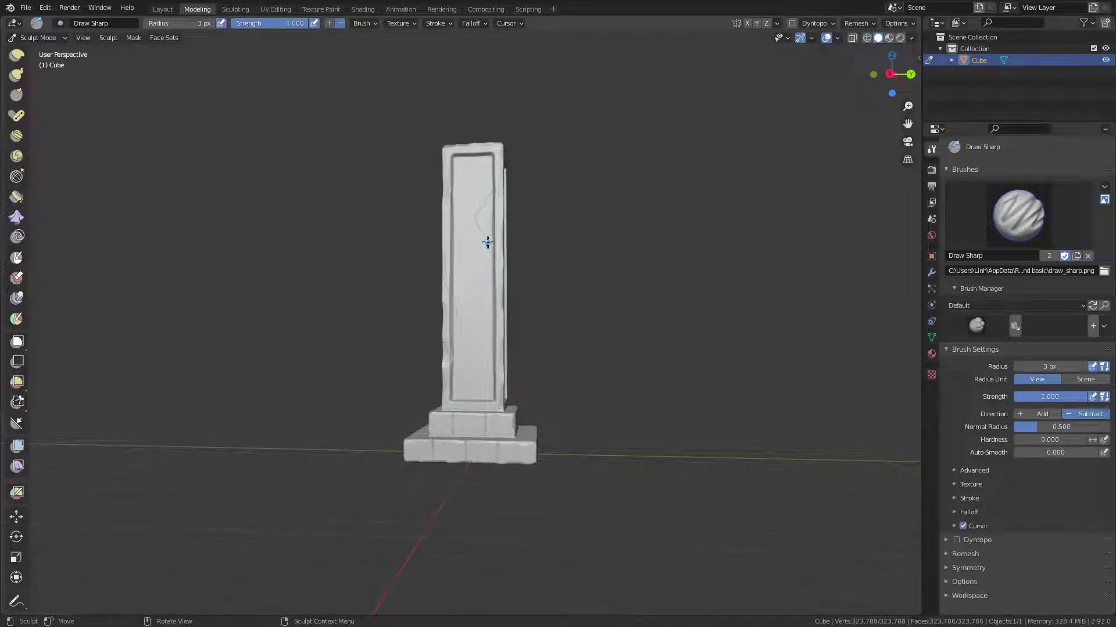
pyautogui.moveTo(486, 324); pyautogui.dragTo(461, 276, button='middle')
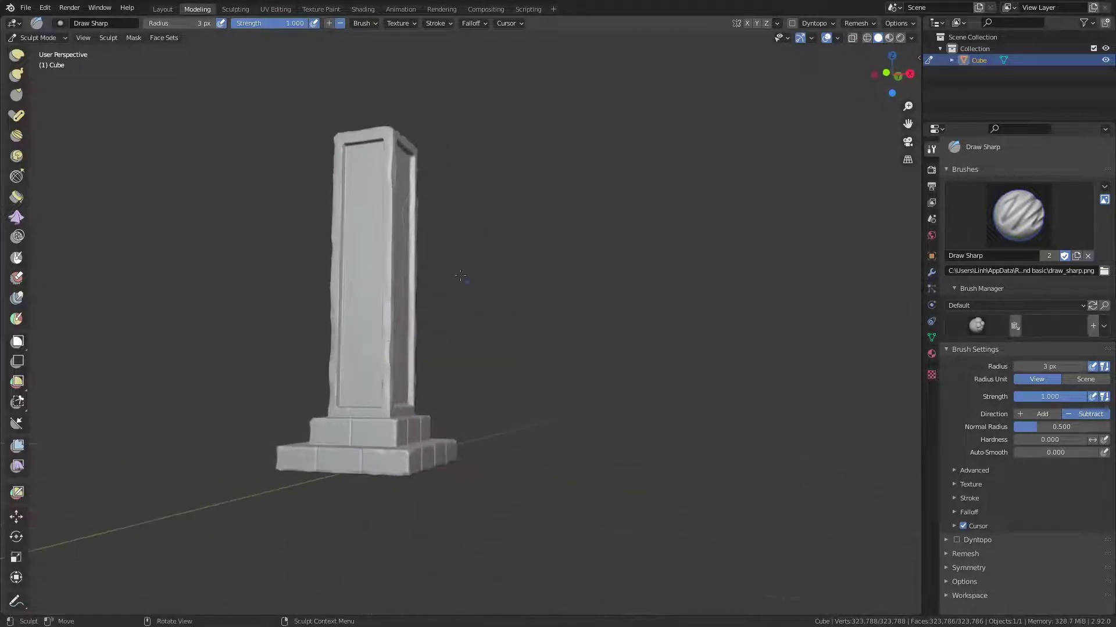
# Carve thin crack lines down the pillar face and its left edge from several angles.
pyautogui.moveTo(366, 132); pyautogui.dragTo(355, 201)
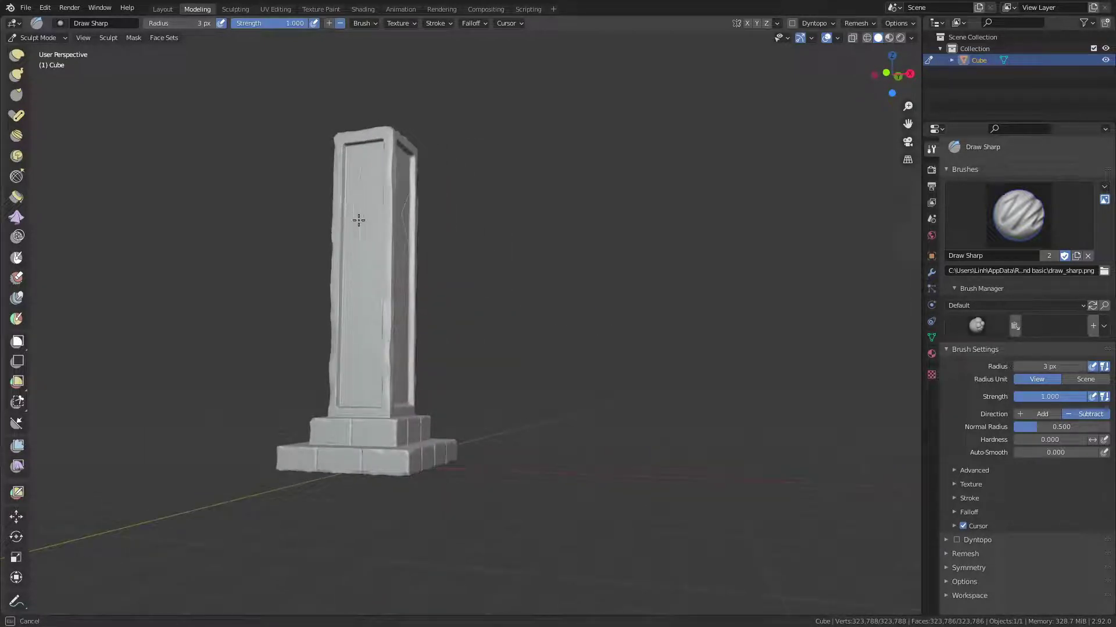
pyautogui.moveTo(359, 220); pyautogui.dragTo(353, 245, button='middle')
pyautogui.moveTo(354, 278); pyautogui.dragTo(360, 359)
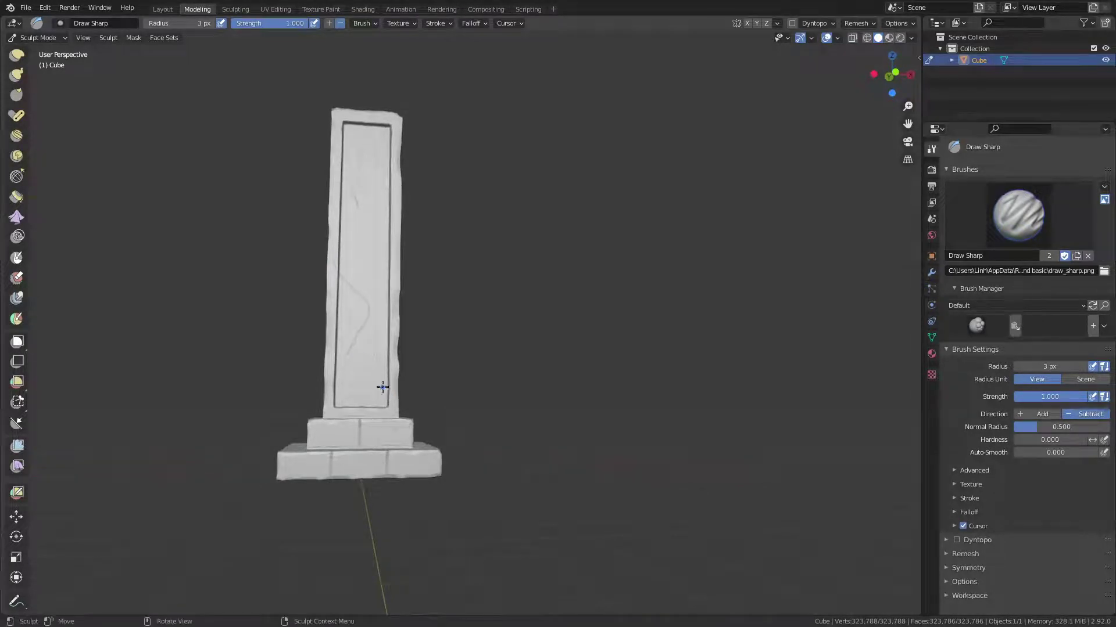
pyautogui.moveTo(366, 406); pyautogui.dragTo(404, 377, button='middle')
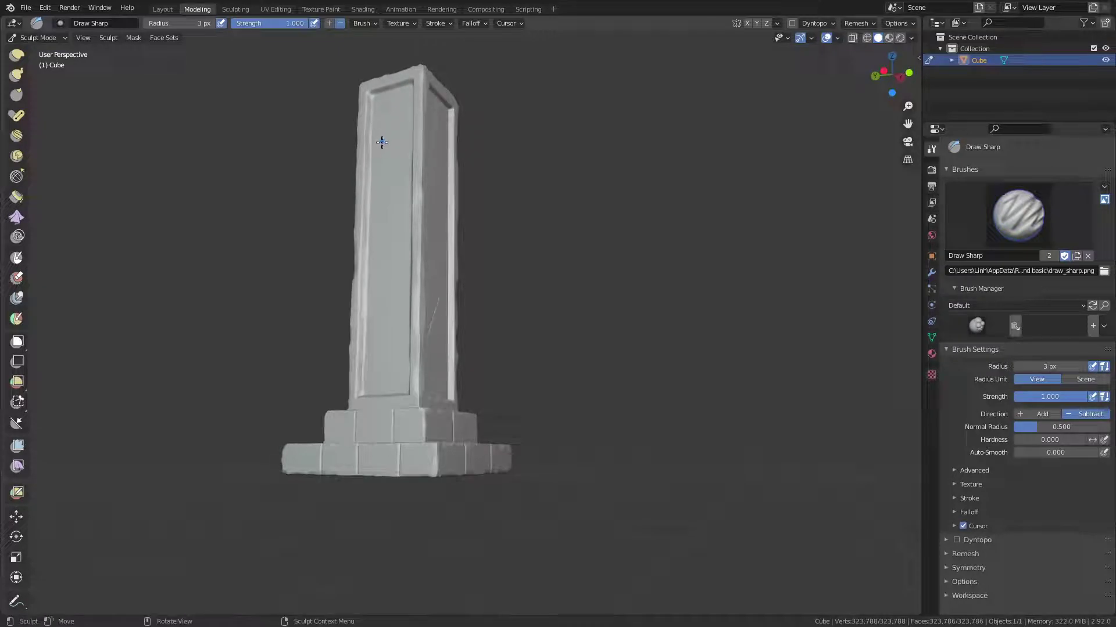
pyautogui.moveTo(362, 199); pyautogui.dragTo(354, 231)
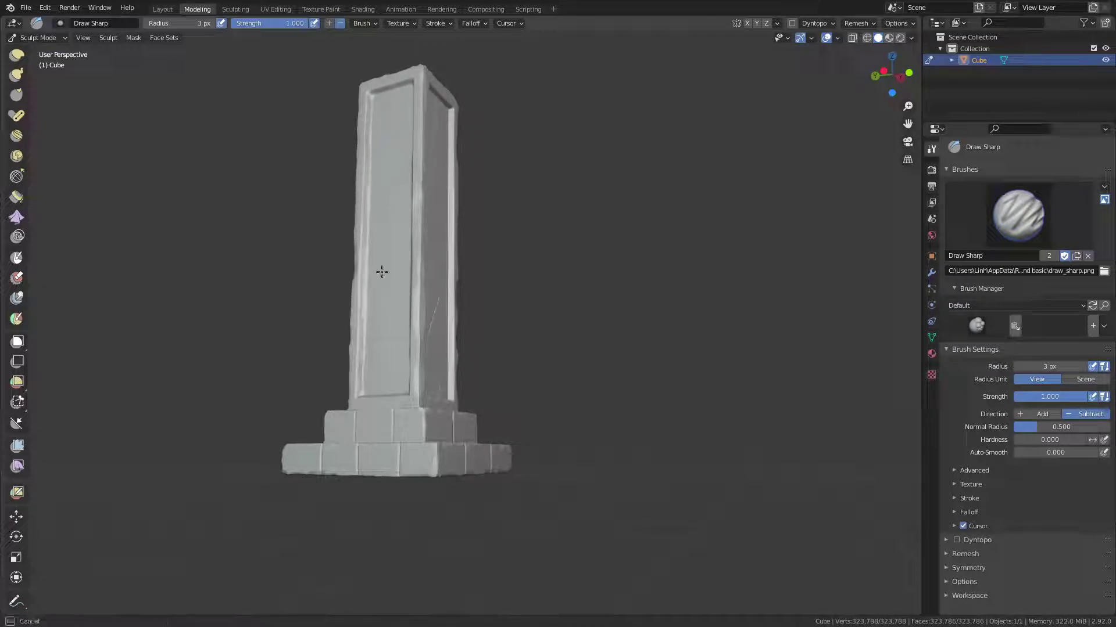
pyautogui.moveTo(372, 299); pyautogui.dragTo(374, 325)
pyautogui.moveTo(374, 326); pyautogui.dragTo(476, 308, button='middle')
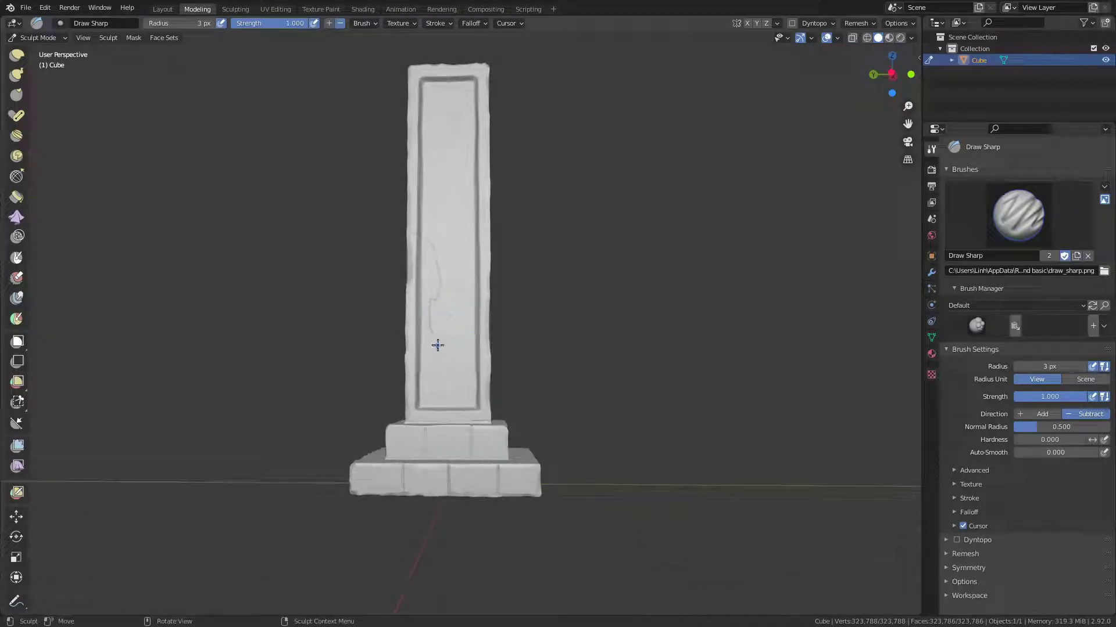
pyautogui.moveTo(436, 416)
pyautogui.mouseDown(button='middle')
pyautogui.moveTo(523, 402)
pyautogui.moveTo(568, 312)
pyautogui.mouseUp(button='middle')
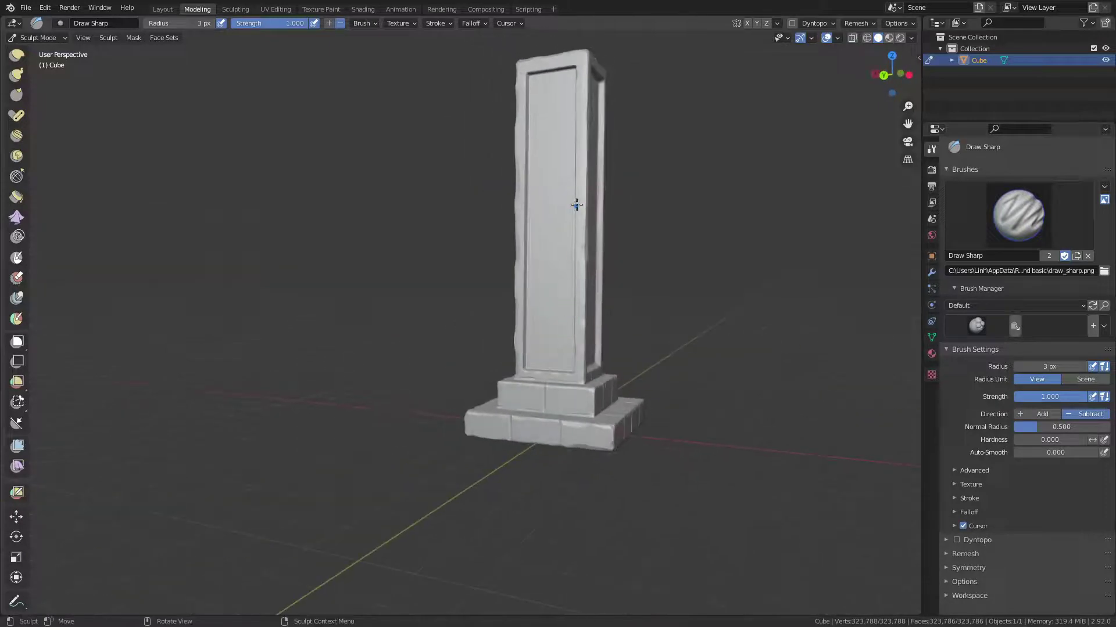
pyautogui.moveTo(542, 185); pyautogui.dragTo(538, 228)
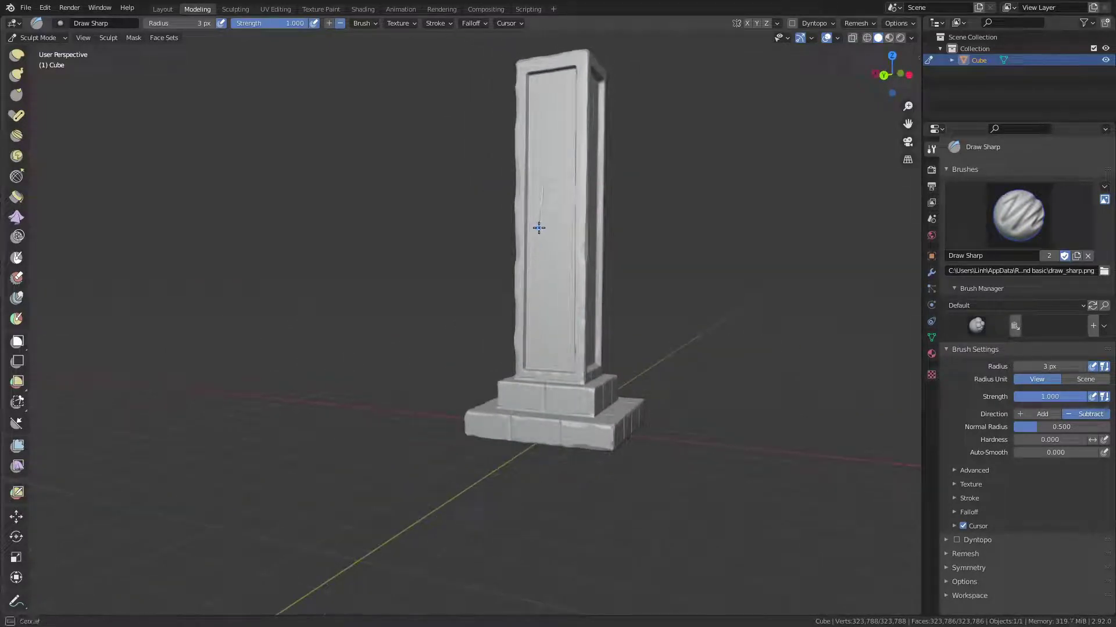
pyautogui.moveTo(536, 304)
pyautogui.mouseDown(button='middle')
pyautogui.moveTo(550, 248)
pyautogui.moveTo(524, 271)
pyautogui.mouseUp(button='middle')
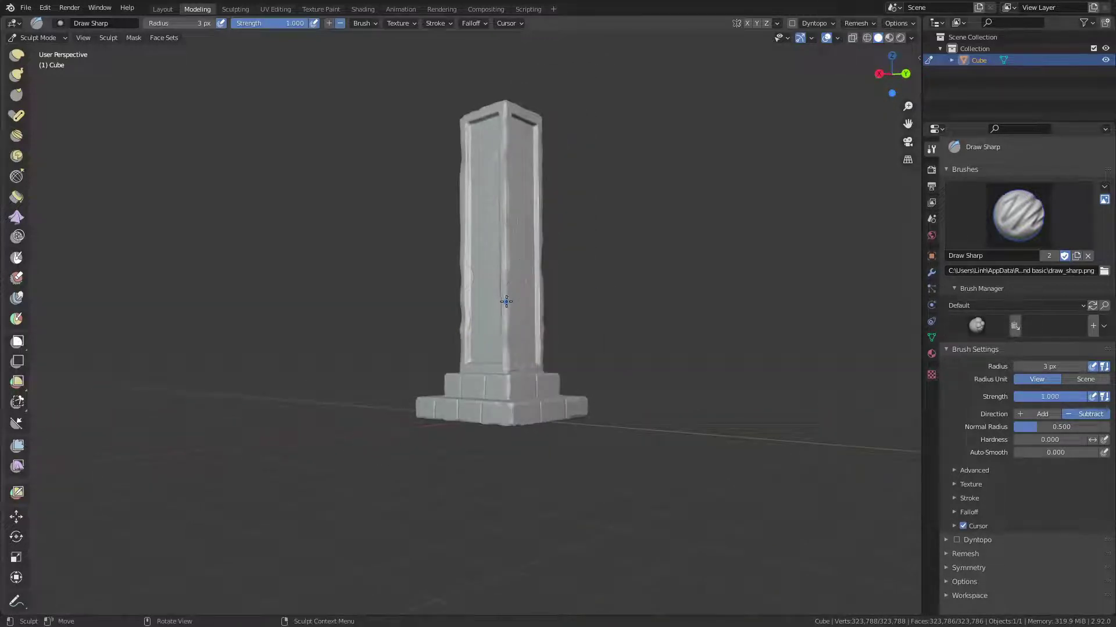
# Carve thin cracks up the pillar face and along its edge.
pyautogui.moveTo(501, 312); pyautogui.dragTo(429, 358, button='middle')
pyautogui.scroll(3, 461, 343)
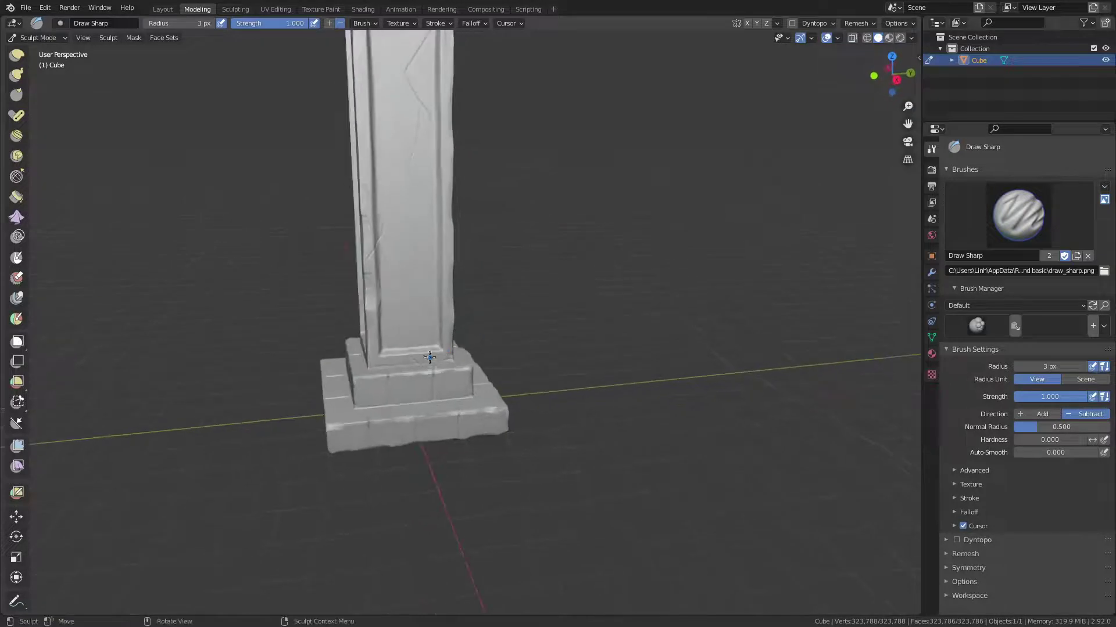
pyautogui.moveTo(414, 347); pyautogui.dragTo(413, 341)
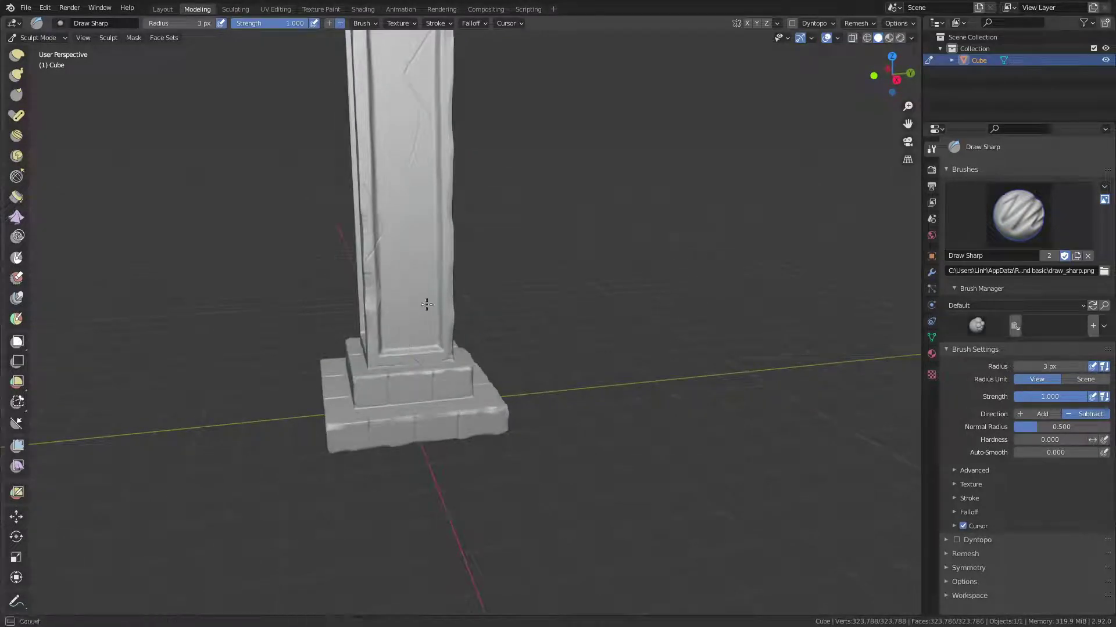
pyautogui.moveTo(426, 304); pyautogui.dragTo(504, 299, button='middle')
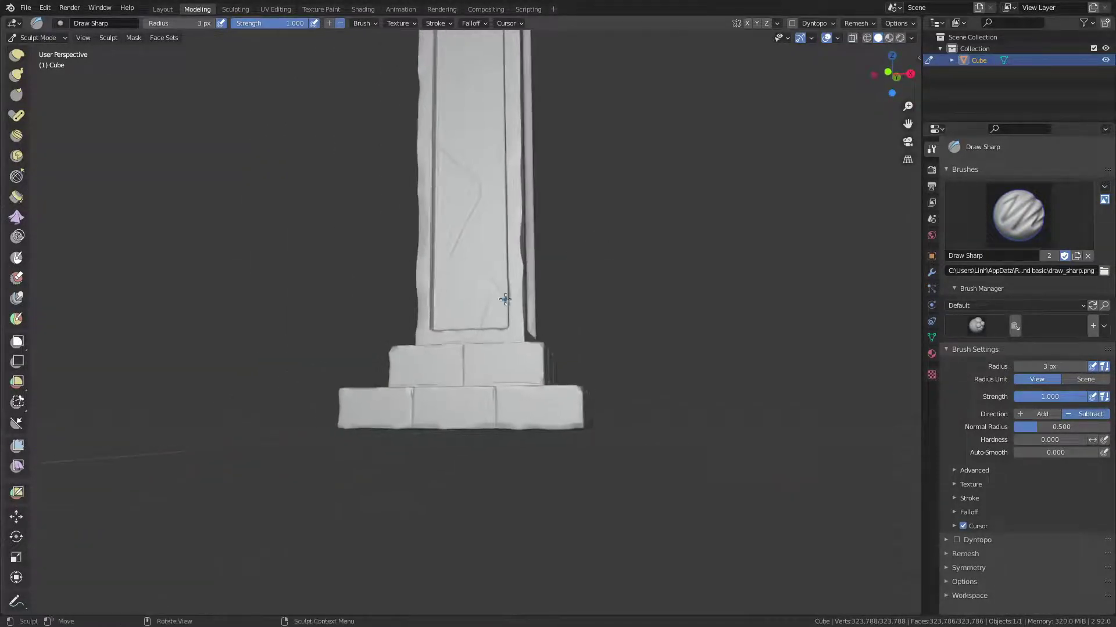
pyautogui.moveTo(455, 234); pyautogui.dragTo(463, 256)
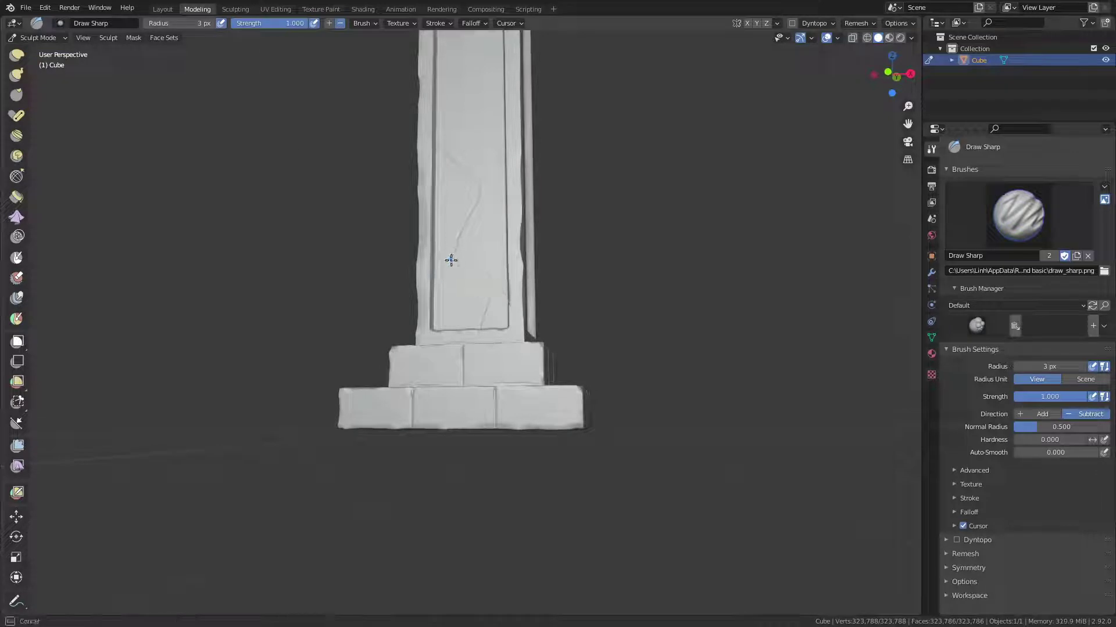
pyautogui.moveTo(458, 218); pyautogui.dragTo(449, 169)
pyautogui.moveTo(417, 196)
pyautogui.mouseDown(button='middle')
pyautogui.moveTo(503, 215)
pyautogui.moveTo(483, 202)
pyautogui.moveTo(505, 175)
pyautogui.moveTo(511, 249)
pyautogui.mouseUp(button='middle')
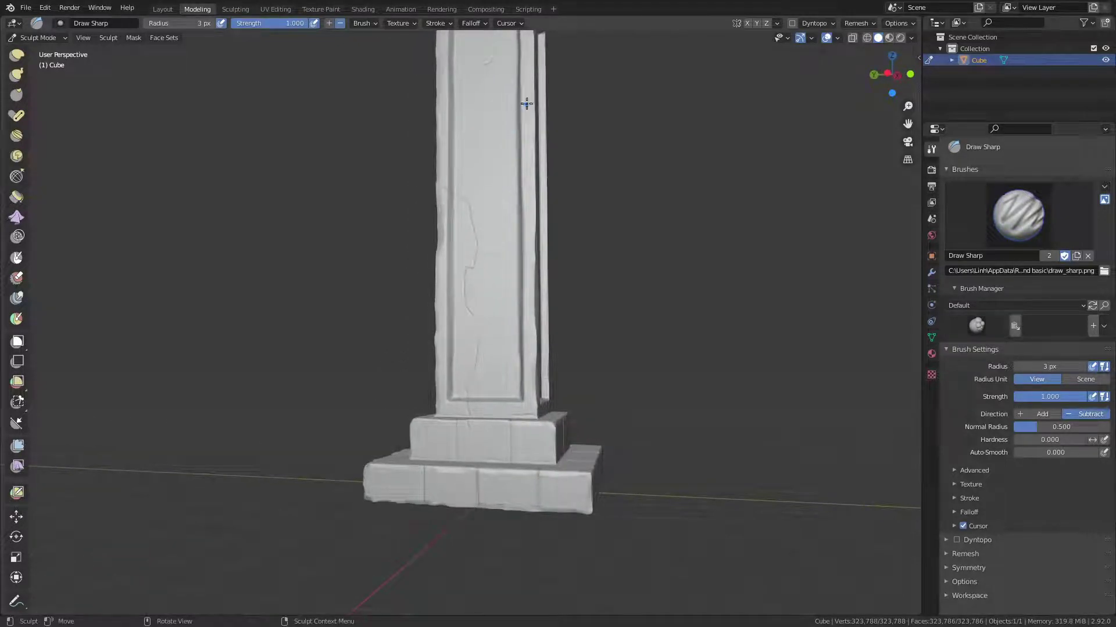
pyautogui.moveTo(527, 103); pyautogui.dragTo(519, 95)
# Carve cracks along the inset panel's right inner edge.
pyautogui.moveTo(498, 259)
pyautogui.mouseDown(button='middle')
pyautogui.moveTo(508, 299)
pyautogui.moveTo(501, 356)
pyautogui.moveTo(468, 412)
pyautogui.mouseUp(button='middle')
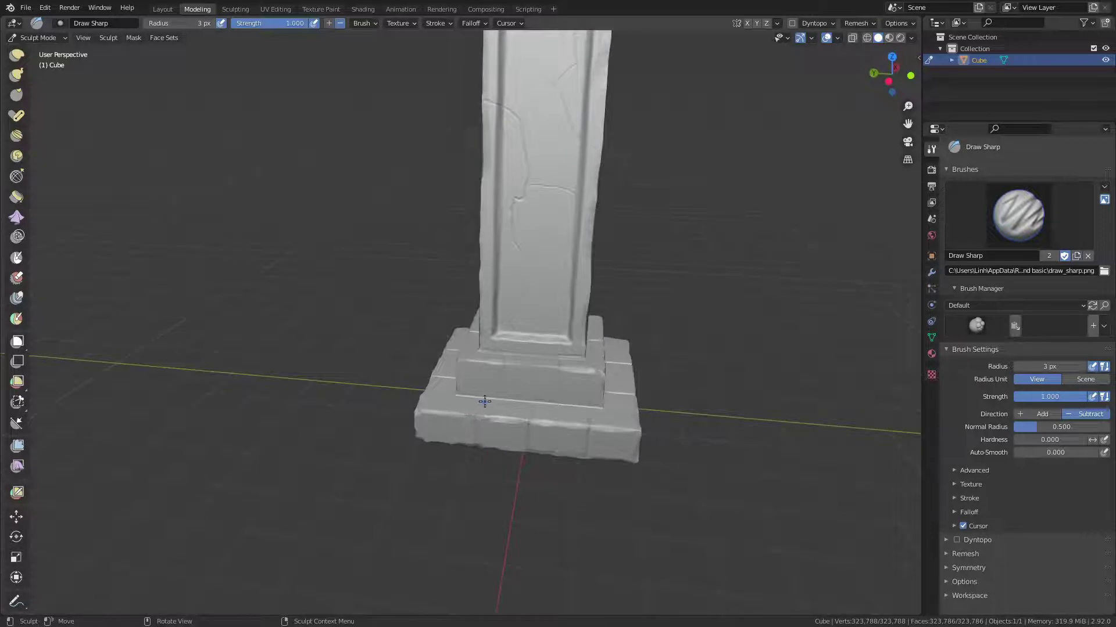
pyautogui.scroll(-2, 493, 349)
pyautogui.scroll(-3, 523, 241)
pyautogui.scroll(-2, 511, 256)
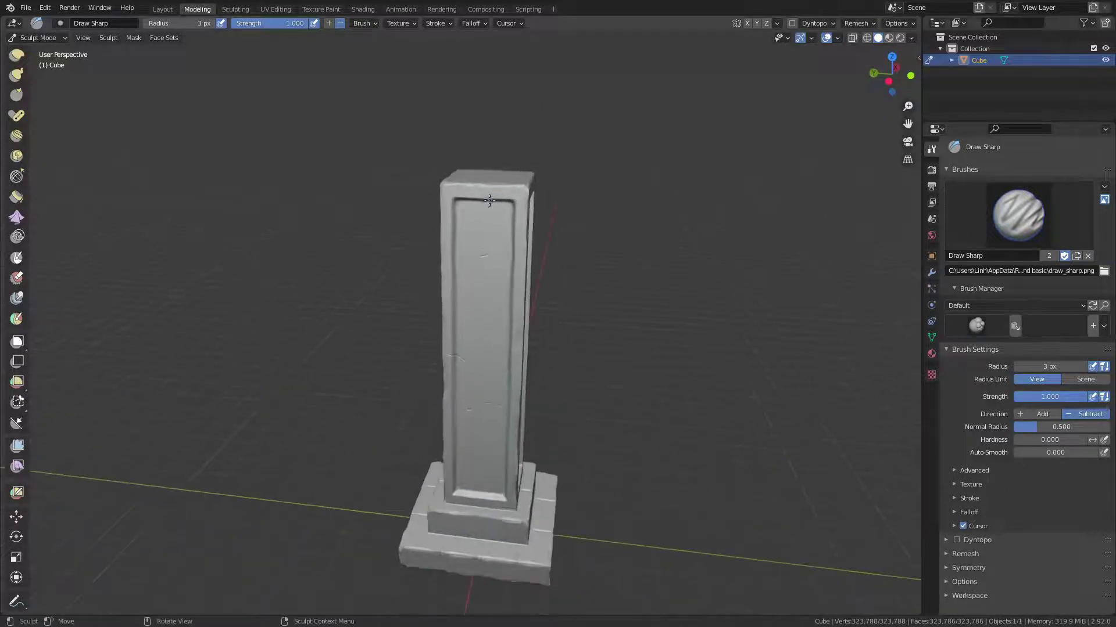
pyautogui.moveTo(511, 186)
pyautogui.mouseDown(button='middle')
pyautogui.moveTo(469, 249)
pyautogui.moveTo(474, 264)
pyautogui.moveTo(432, 254)
pyautogui.moveTo(411, 204)
pyautogui.mouseUp(button='middle')
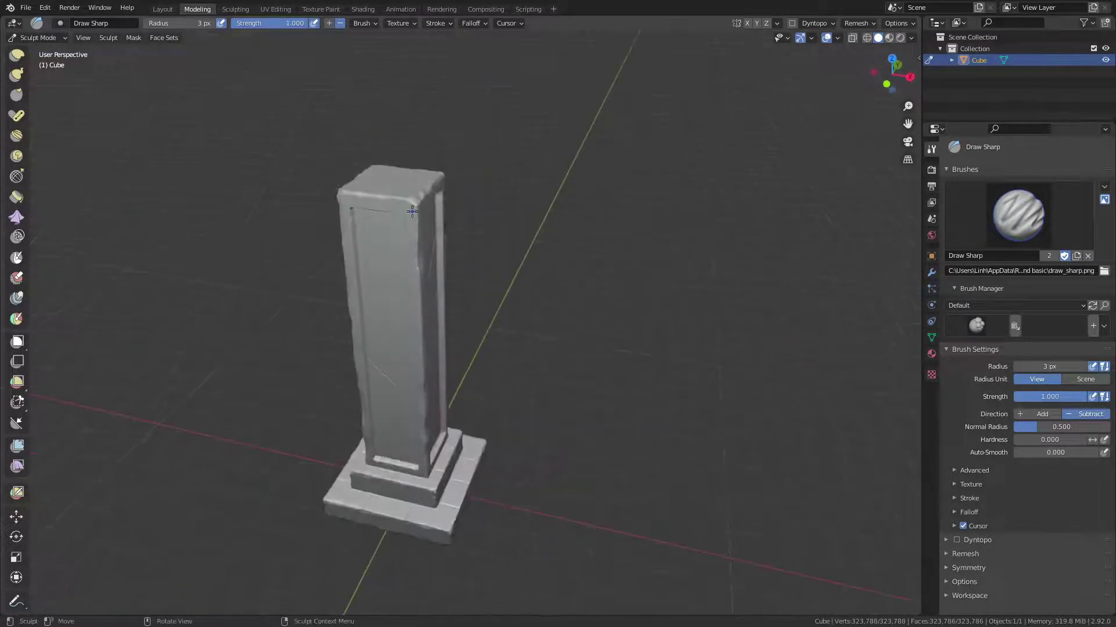
pyautogui.moveTo(407, 301); pyautogui.dragTo(427, 205, button='middle')
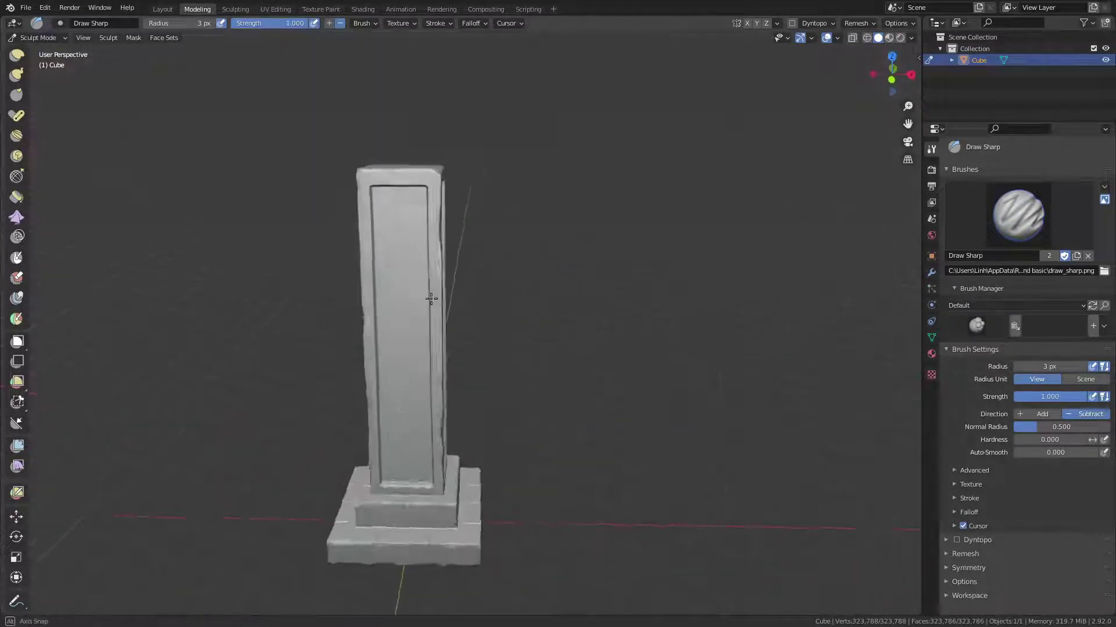
pyautogui.moveTo(465, 180)
pyautogui.mouseDown()
pyautogui.moveTo(471, 265)
pyautogui.moveTo(447, 275)
pyautogui.mouseUp()
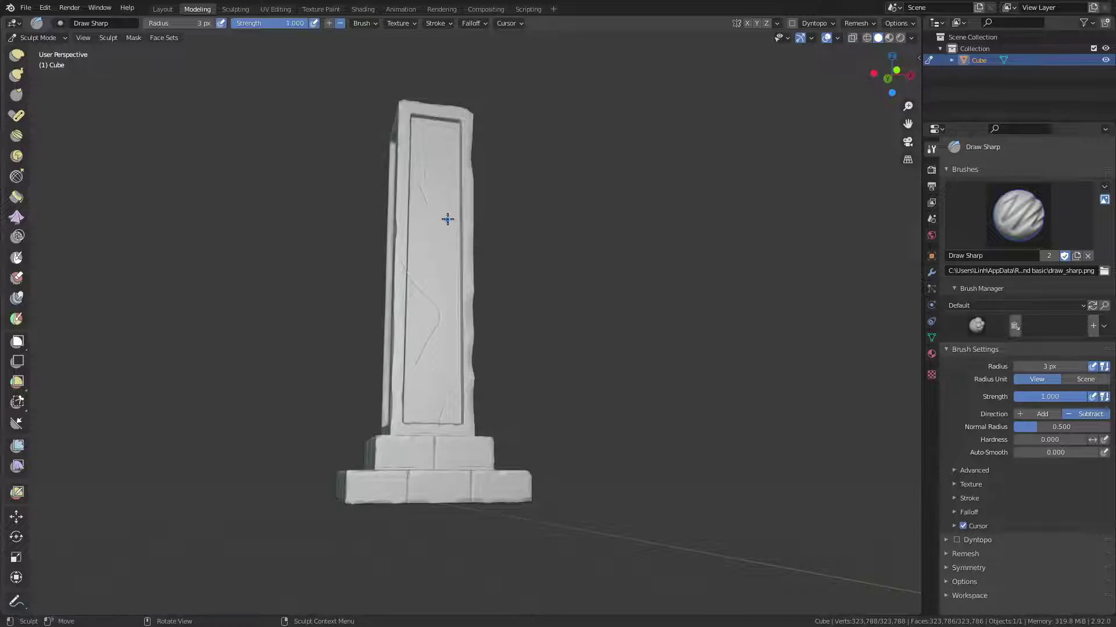
# Orbit around the pillar to inspect its left side and the base corners.
pyautogui.moveTo(445, 299); pyautogui.dragTo(438, 329, button='middle')
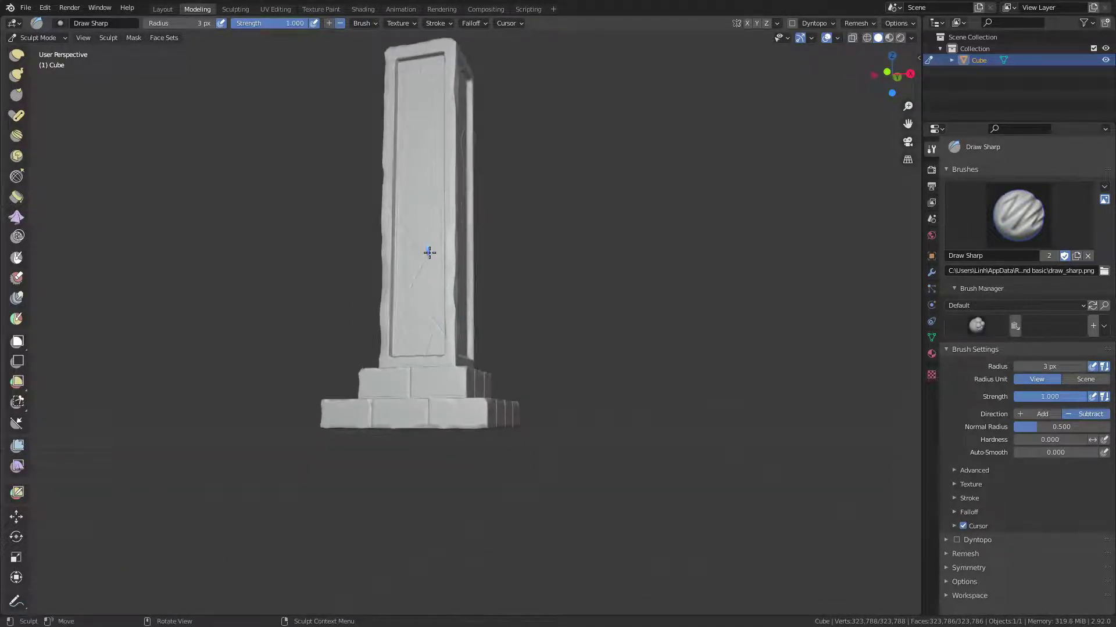
pyautogui.moveTo(429, 252); pyautogui.dragTo(492, 249, button='middle')
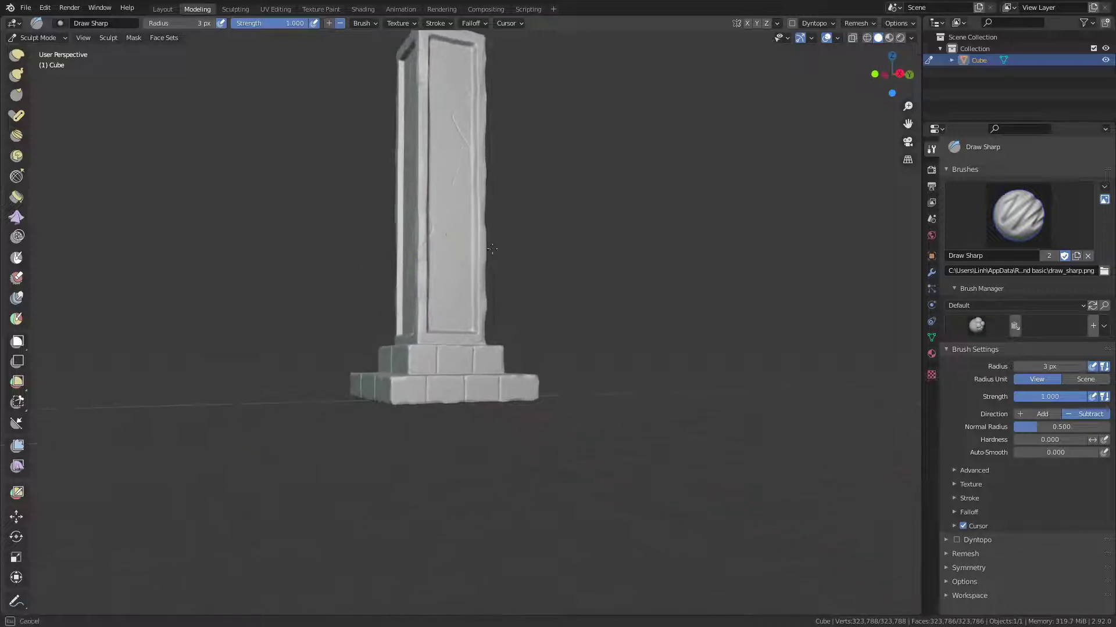
pyautogui.moveTo(443, 236)
pyautogui.mouseDown(button='middle')
pyautogui.moveTo(404, 259)
pyautogui.moveTo(454, 242)
pyautogui.mouseUp(button='middle')
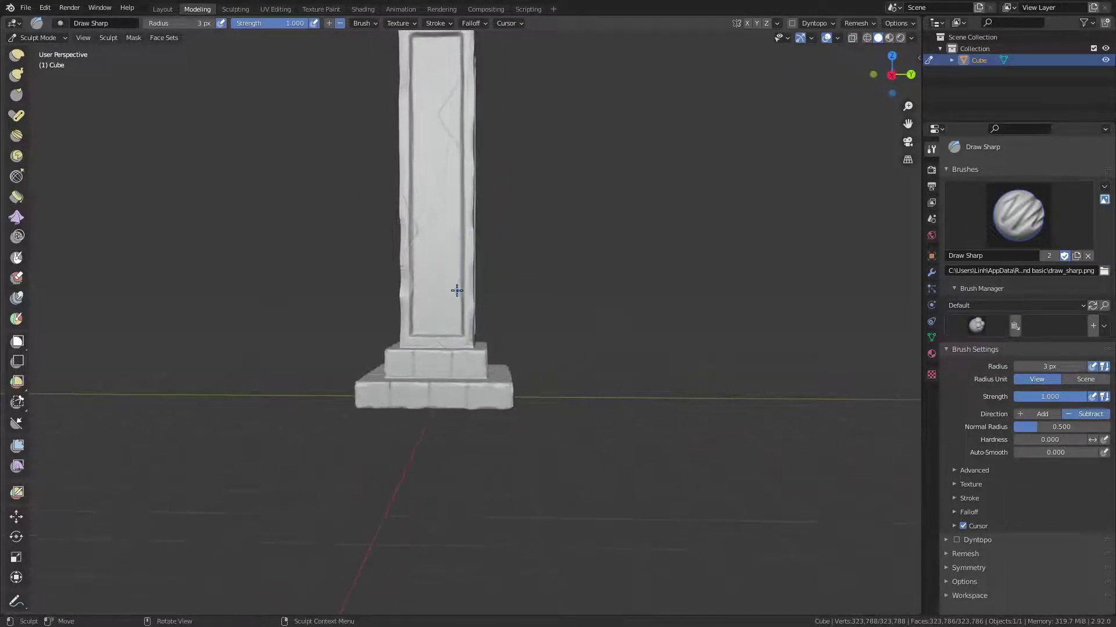
pyautogui.moveTo(457, 290)
pyautogui.mouseDown(button='middle')
pyautogui.moveTo(470, 278)
pyautogui.moveTo(483, 304)
pyautogui.moveTo(462, 286)
pyautogui.mouseUp(button='middle')
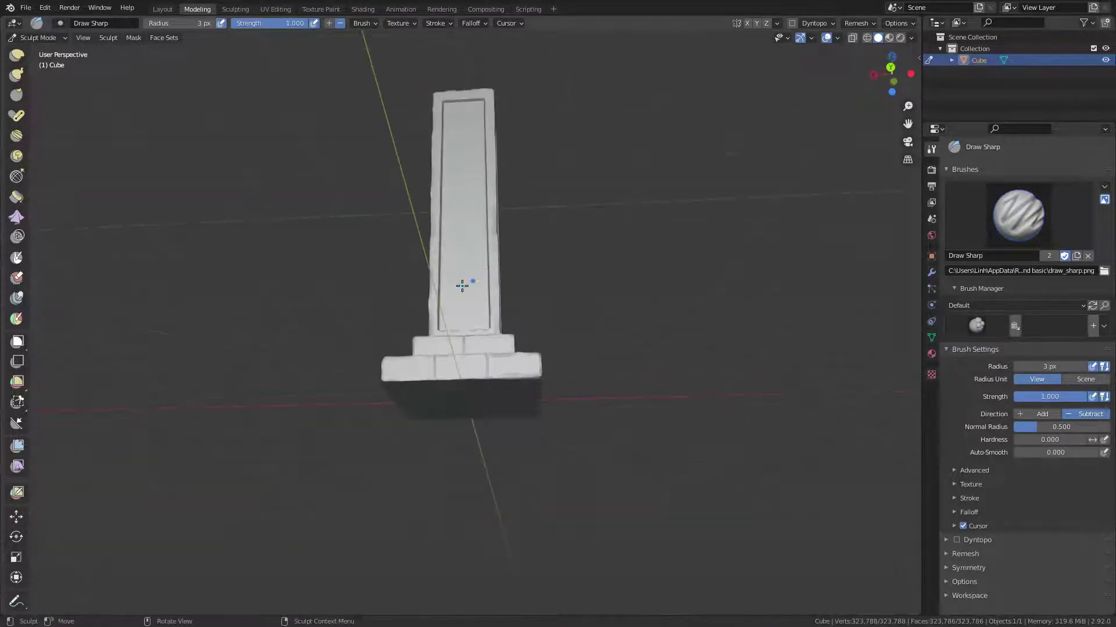
pyautogui.moveTo(468, 336); pyautogui.dragTo(480, 381, button='middle')
pyautogui.scroll(3, 465, 373)
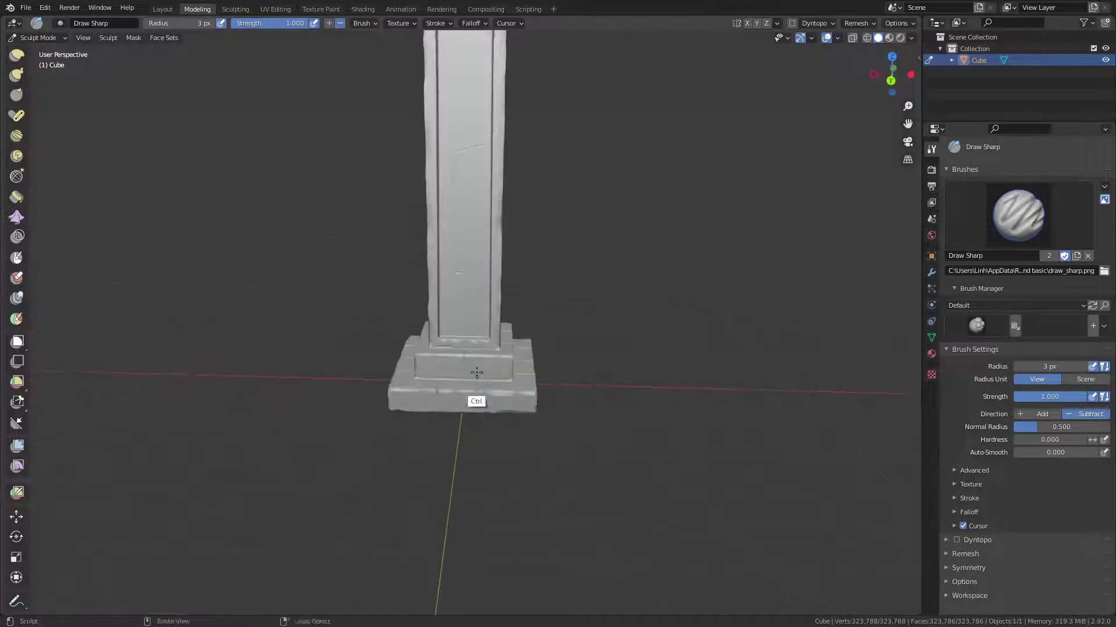
pyautogui.scroll(3, 513, 268)
pyautogui.moveTo(513, 268)
pyautogui.mouseDown(button='middle')
pyautogui.moveTo(463, 308)
pyautogui.moveTo(478, 365)
pyautogui.mouseUp(button='middle')
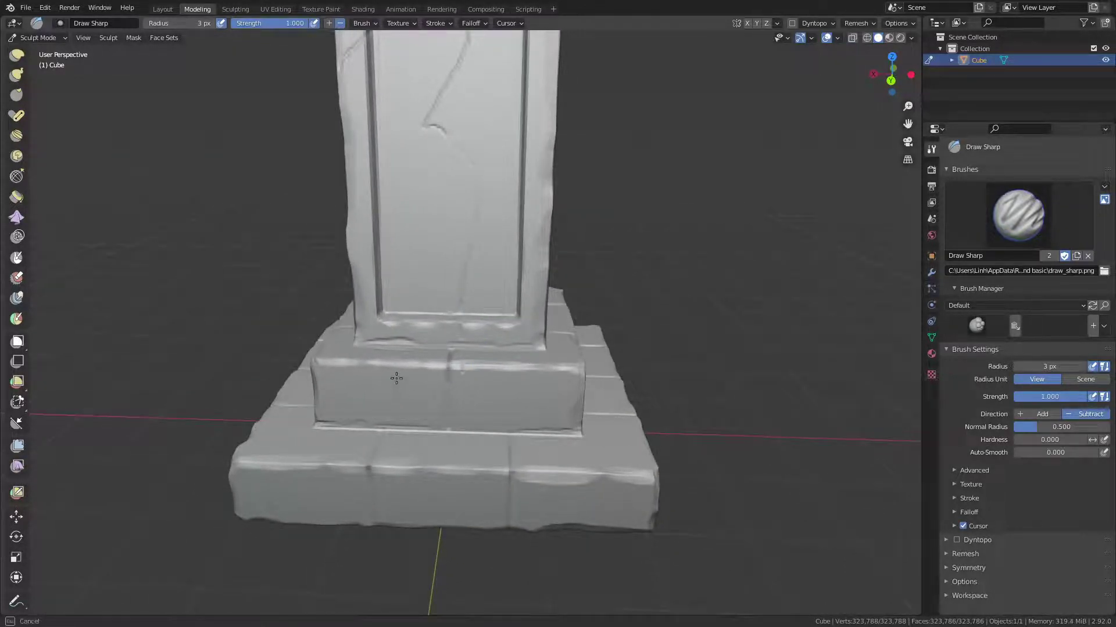
pyautogui.moveTo(353, 387); pyautogui.dragTo(458, 366, button='middle')
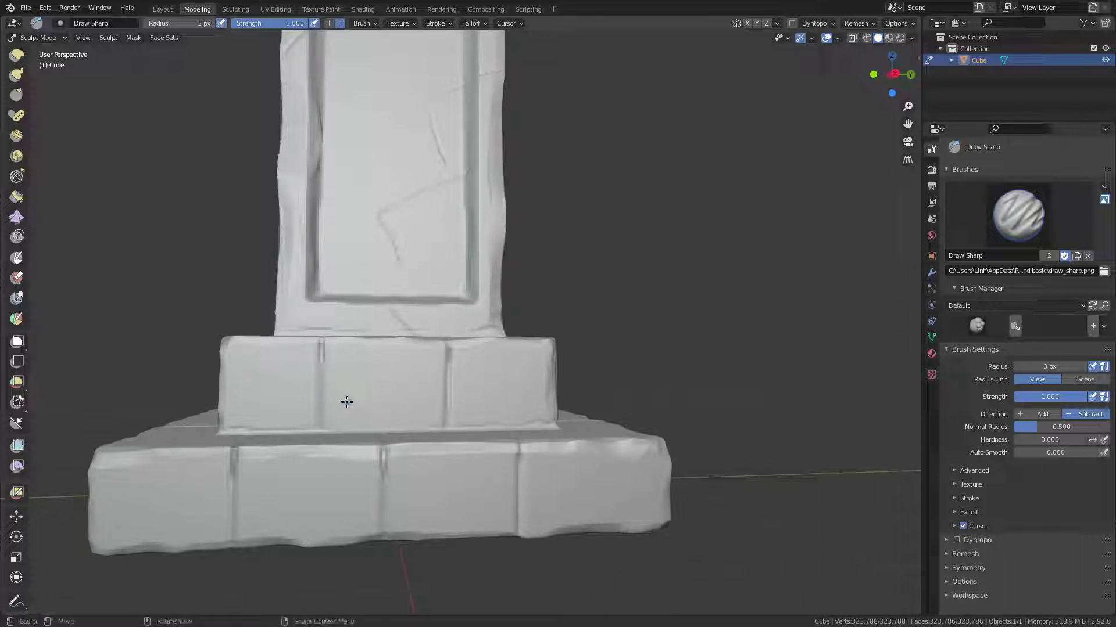
pyautogui.moveTo(385, 354)
pyautogui.mouseDown(button='middle')
pyautogui.moveTo(413, 364)
pyautogui.moveTo(393, 416)
pyautogui.mouseUp(button='middle')
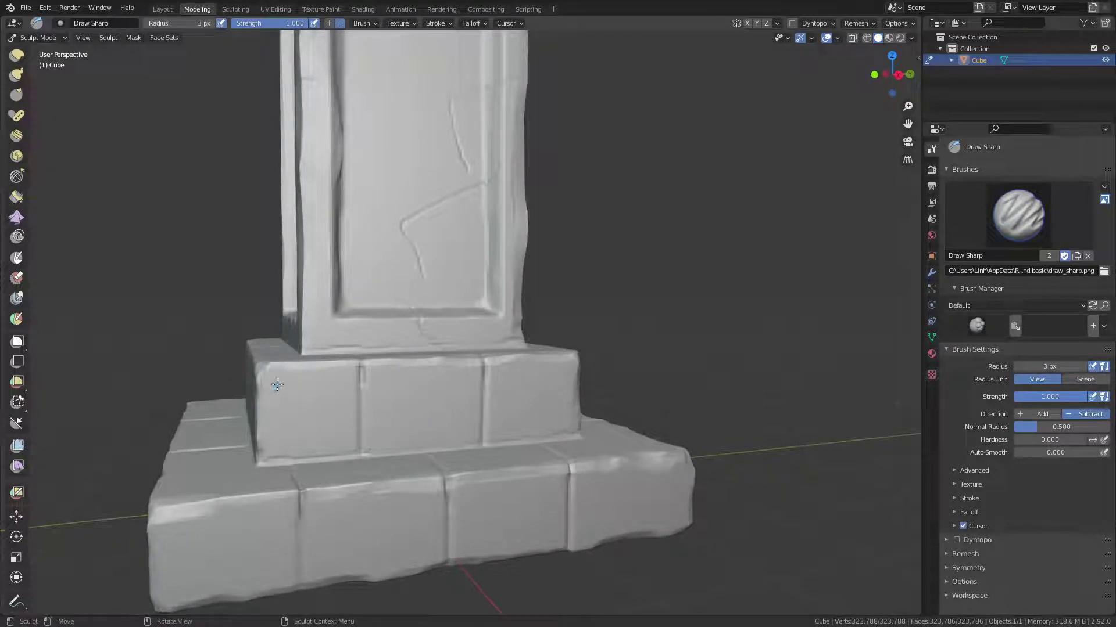
pyautogui.moveTo(301, 373); pyautogui.dragTo(367, 410, button='middle')
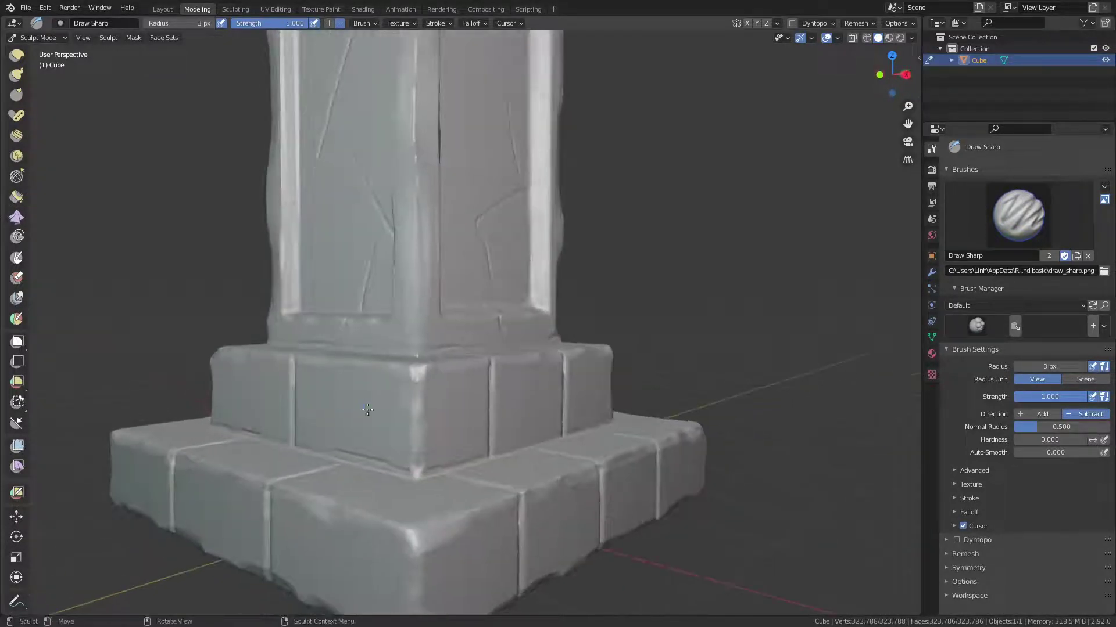
pyautogui.moveTo(362, 355)
pyautogui.mouseDown(button='middle')
pyautogui.moveTo(351, 386)
pyautogui.moveTo(444, 381)
pyautogui.moveTo(473, 406)
pyautogui.moveTo(508, 364)
pyautogui.moveTo(406, 363)
pyautogui.mouseUp(button='middle')
# Check the stepped base from each corner, then close in on the pillar's top.
pyautogui.scroll(-3, 491, 438)
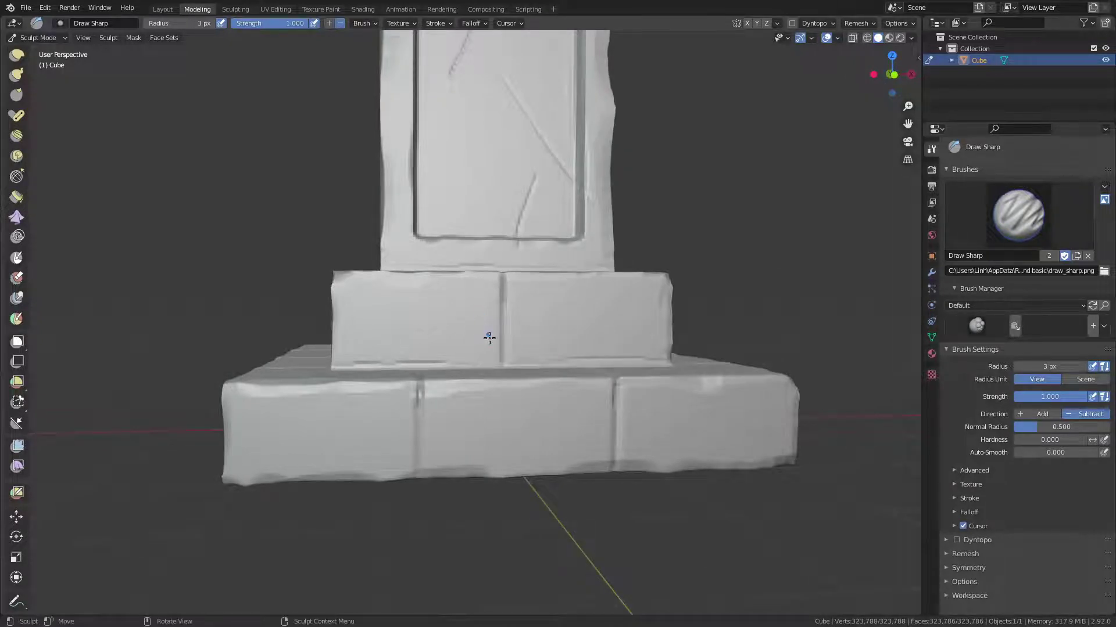
pyautogui.moveTo(490, 339)
pyautogui.mouseDown(button='middle')
pyautogui.moveTo(499, 325)
pyautogui.moveTo(411, 361)
pyautogui.moveTo(443, 421)
pyautogui.mouseUp(button='middle')
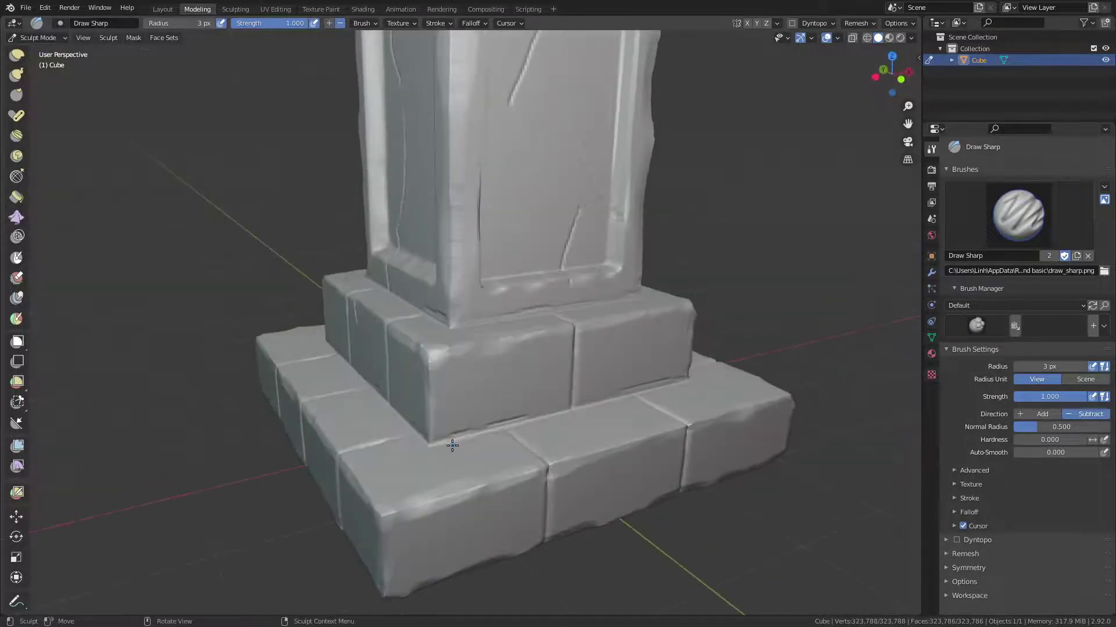
pyautogui.moveTo(452, 495); pyautogui.dragTo(387, 458, button='middle')
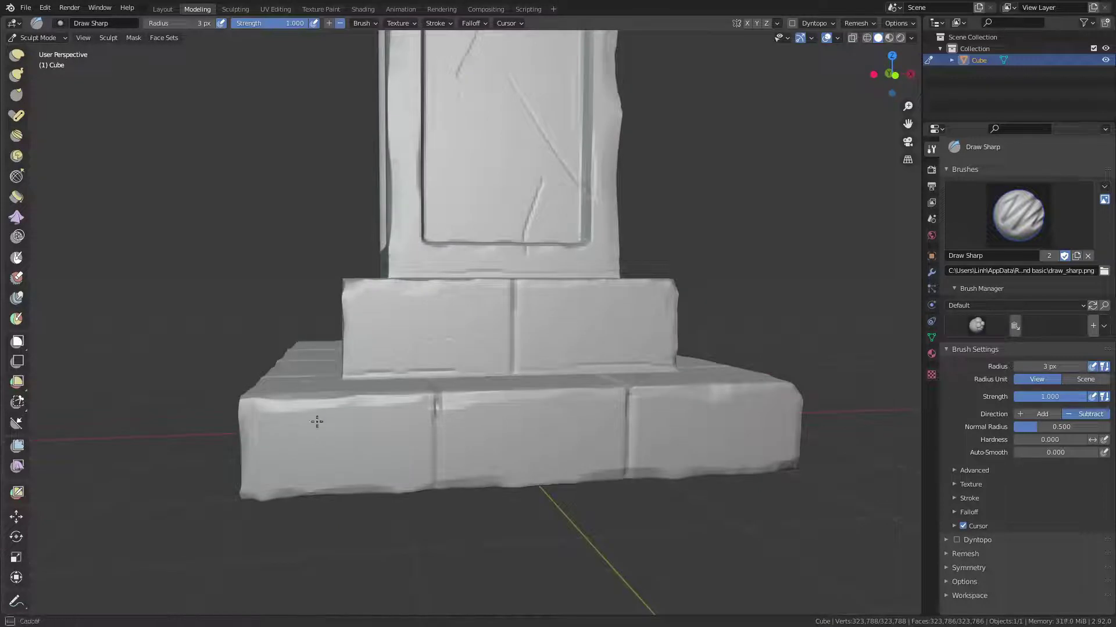
pyautogui.moveTo(317, 422); pyautogui.dragTo(429, 468, button='middle')
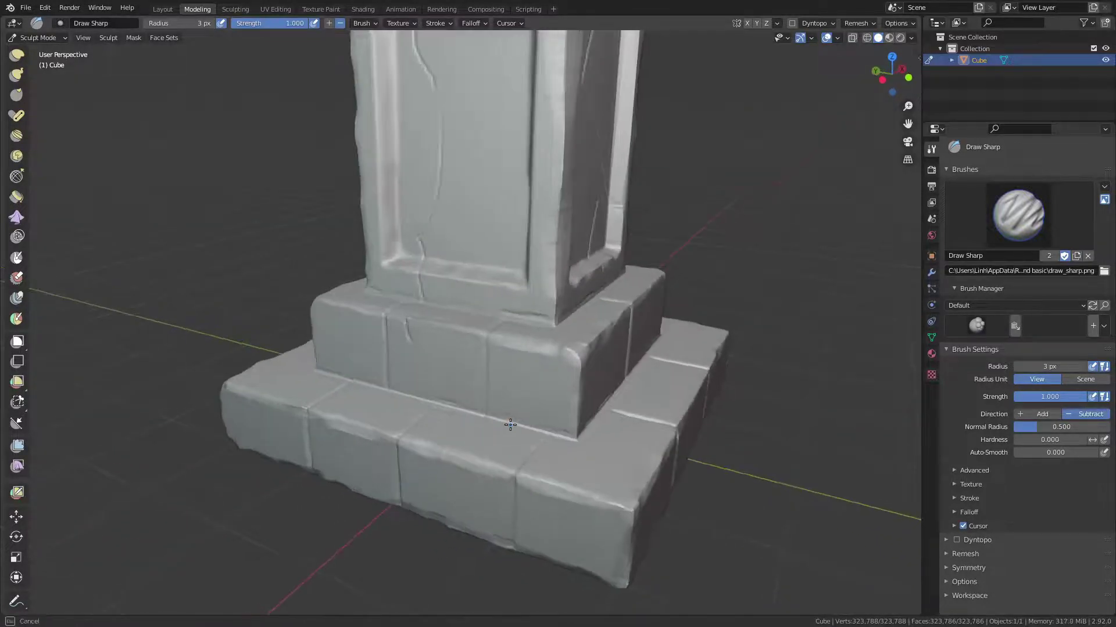
pyautogui.moveTo(495, 401)
pyautogui.mouseDown(button='middle')
pyautogui.moveTo(388, 516)
pyautogui.moveTo(471, 405)
pyautogui.mouseUp(button='middle')
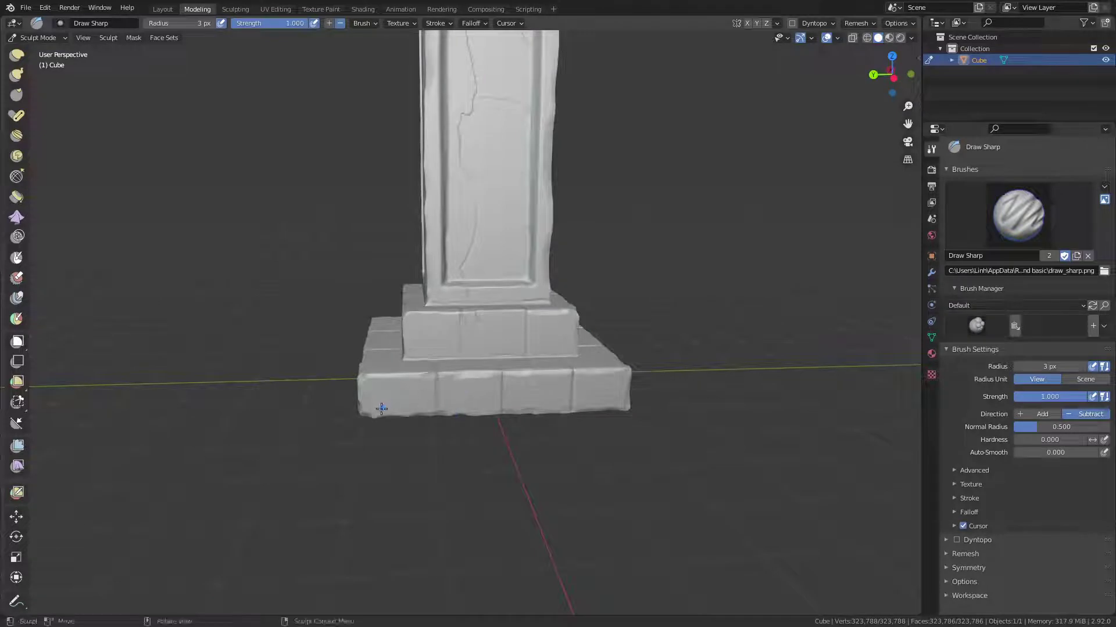
pyautogui.moveTo(417, 326)
pyautogui.mouseDown(button='middle')
pyautogui.moveTo(473, 331)
pyautogui.moveTo(441, 320)
pyautogui.mouseUp(button='middle')
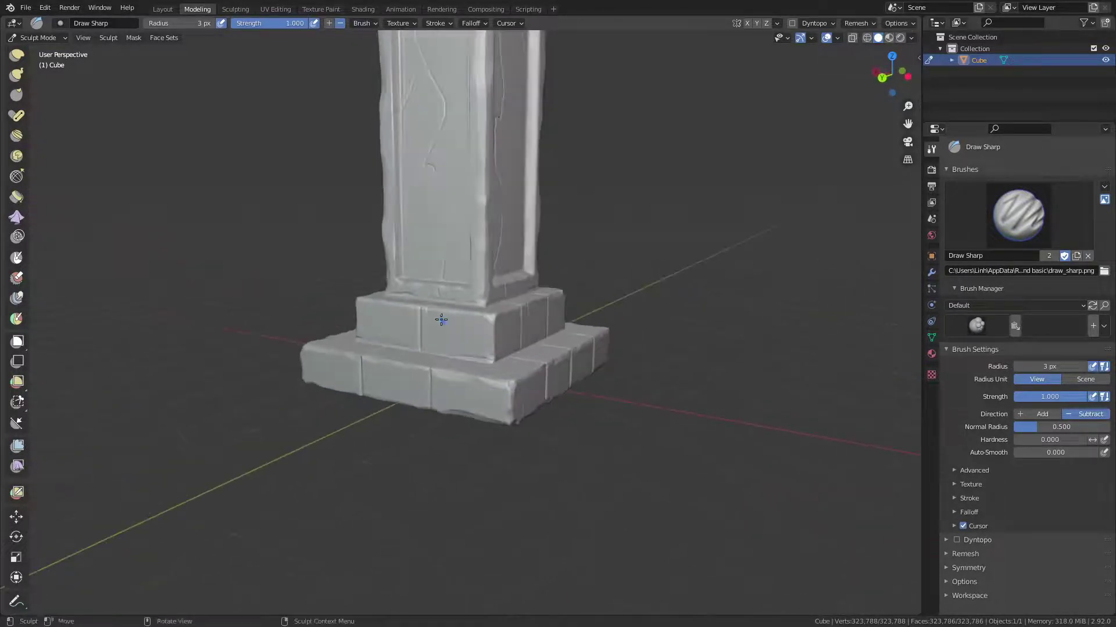
pyautogui.moveTo(363, 394)
pyautogui.mouseDown(button='middle')
pyautogui.moveTo(395, 394)
pyautogui.moveTo(406, 364)
pyautogui.mouseUp(button='middle')
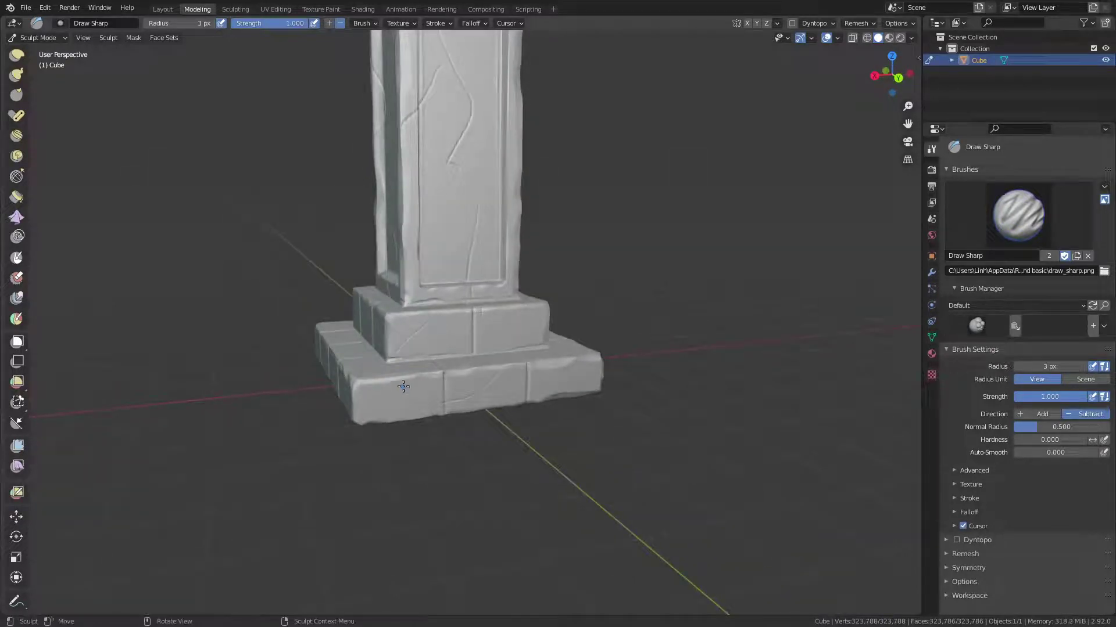
pyautogui.moveTo(333, 407); pyautogui.dragTo(449, 416, button='middle')
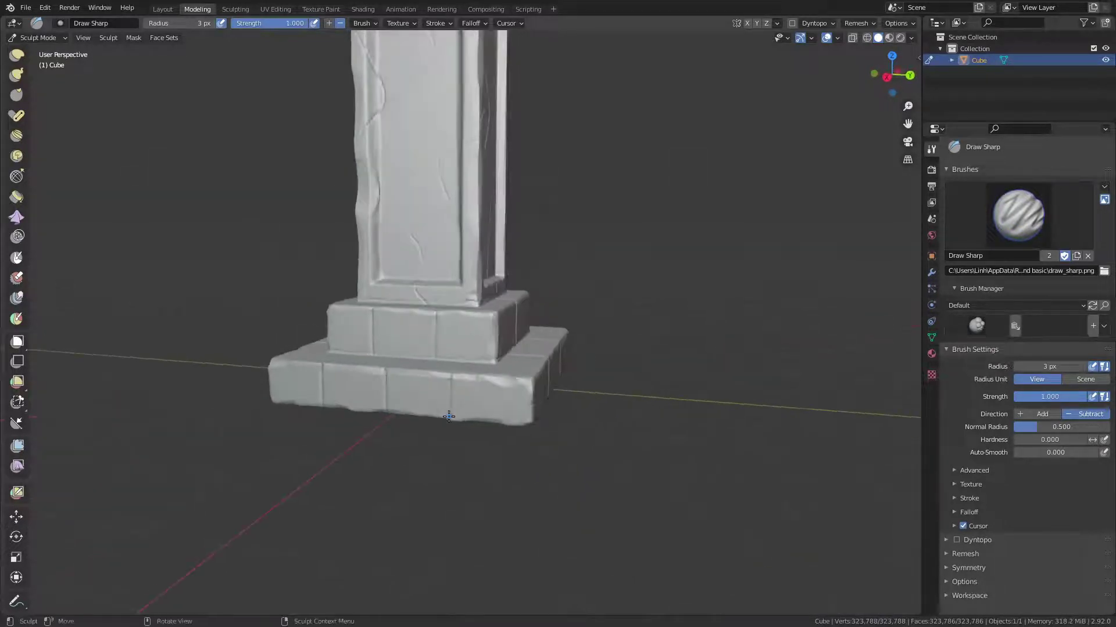
pyautogui.moveTo(409, 371); pyautogui.dragTo(388, 360, button='middle')
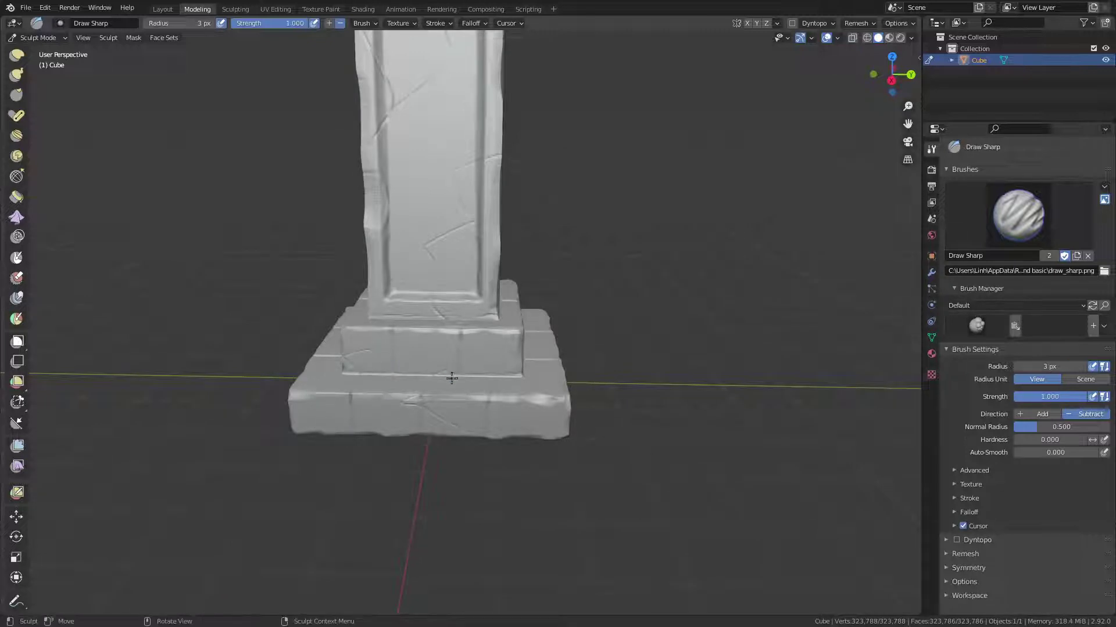
pyautogui.moveTo(488, 332)
pyautogui.mouseDown(button='middle')
pyautogui.moveTo(498, 324)
pyautogui.moveTo(432, 229)
pyautogui.mouseUp(button='middle')
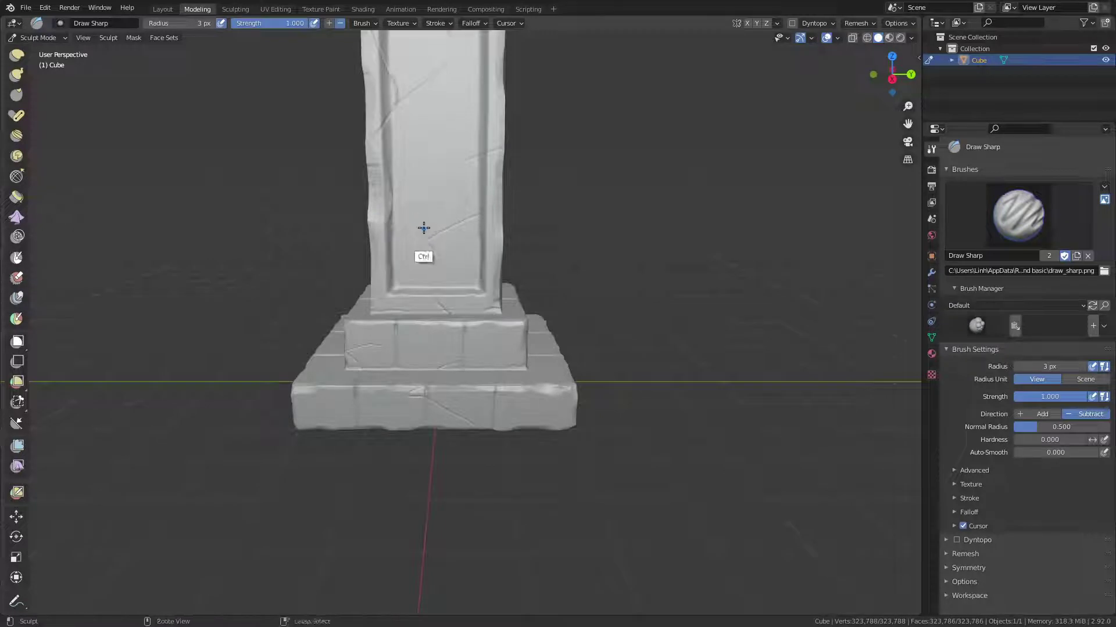
pyautogui.moveTo(374, 250)
pyautogui.mouseDown(button='middle')
pyautogui.moveTo(439, 250)
pyautogui.moveTo(369, 379)
pyautogui.moveTo(406, 372)
pyautogui.moveTo(528, 199)
pyautogui.moveTo(468, 418)
pyautogui.moveTo(449, 304)
pyautogui.moveTo(491, 251)
pyautogui.moveTo(499, 308)
pyautogui.moveTo(473, 309)
pyautogui.moveTo(491, 331)
pyautogui.mouseUp(button='middle')
# Keep the Draw Sharp brush active and set its radius to 14 px.
pyautogui.press('q')
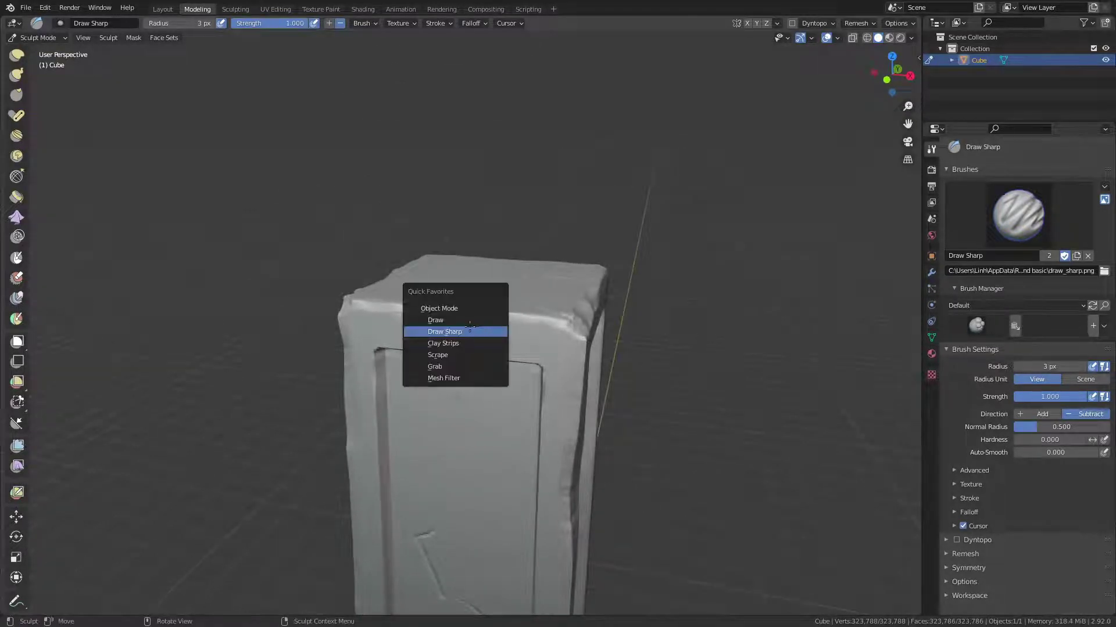
pyautogui.click(462, 333)
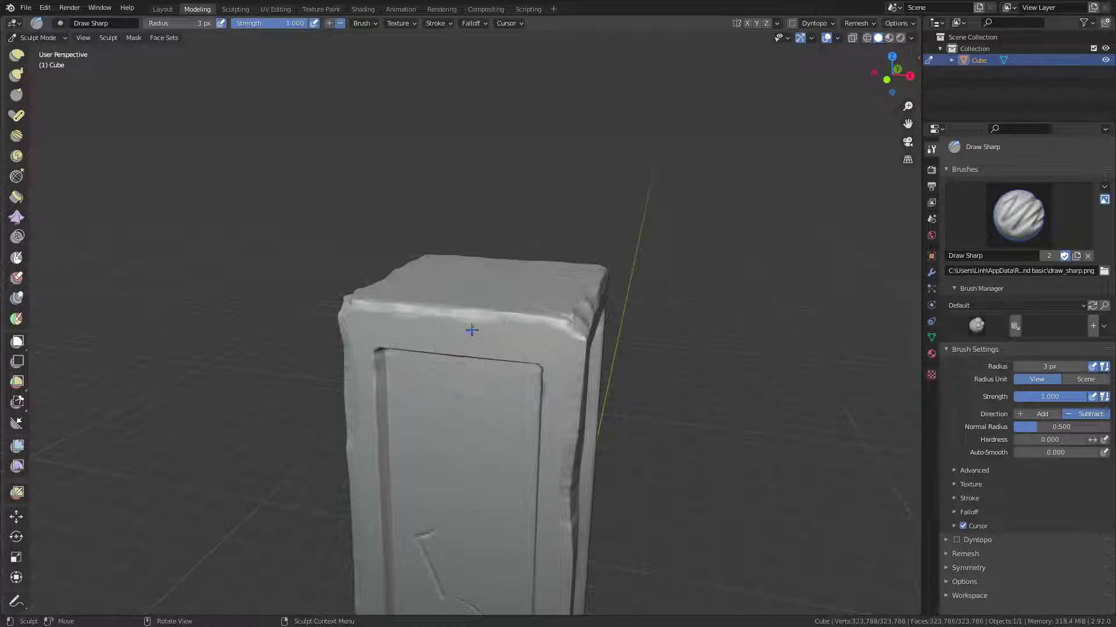
pyautogui.press('f')
pyautogui.click(486, 334)
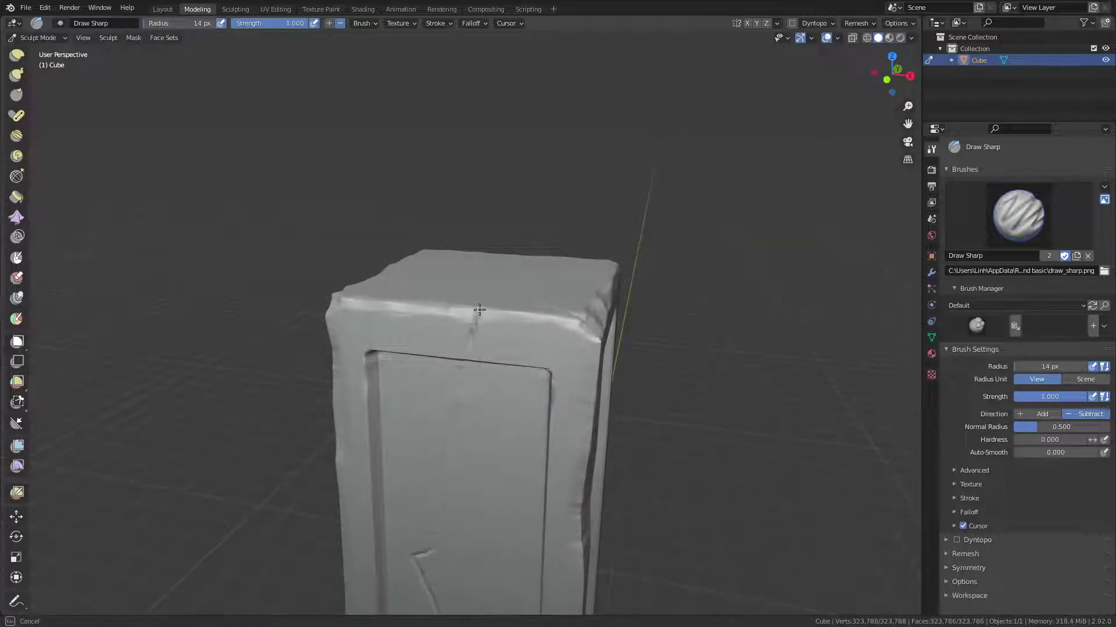
# Carve a jagged crack from the front panel's top edge down to the lower crack.
pyautogui.moveTo(463, 365); pyautogui.dragTo(473, 324, button='middle')
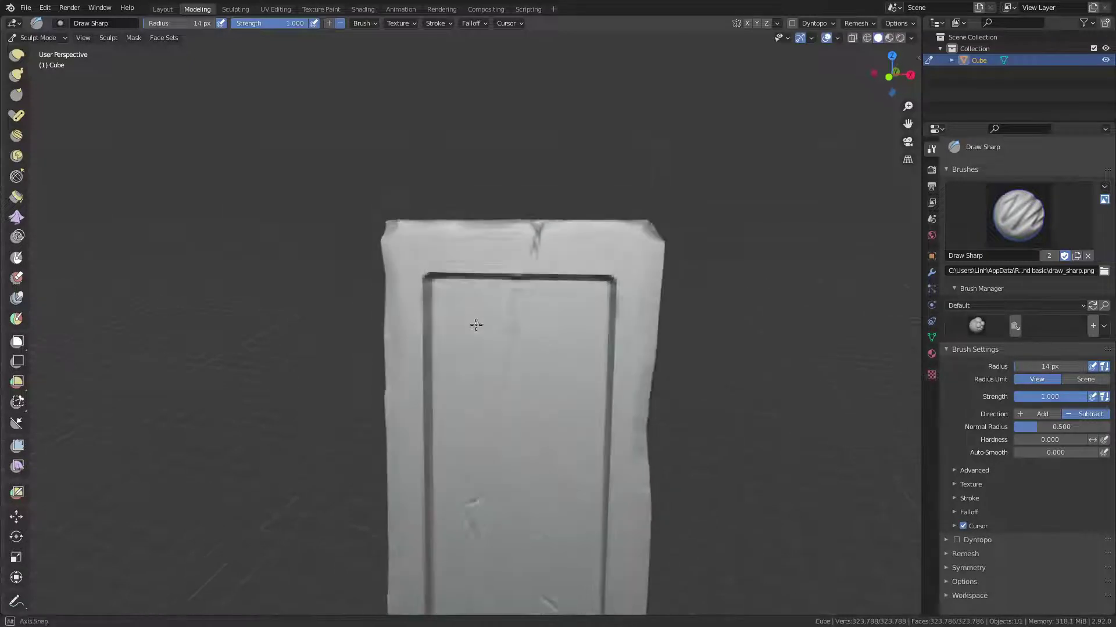
pyautogui.keyDown('ctrl'); pyautogui.moveTo(510, 266); pyautogui.dragTo(556, 120, button='middle'); pyautogui.keyUp('ctrl')
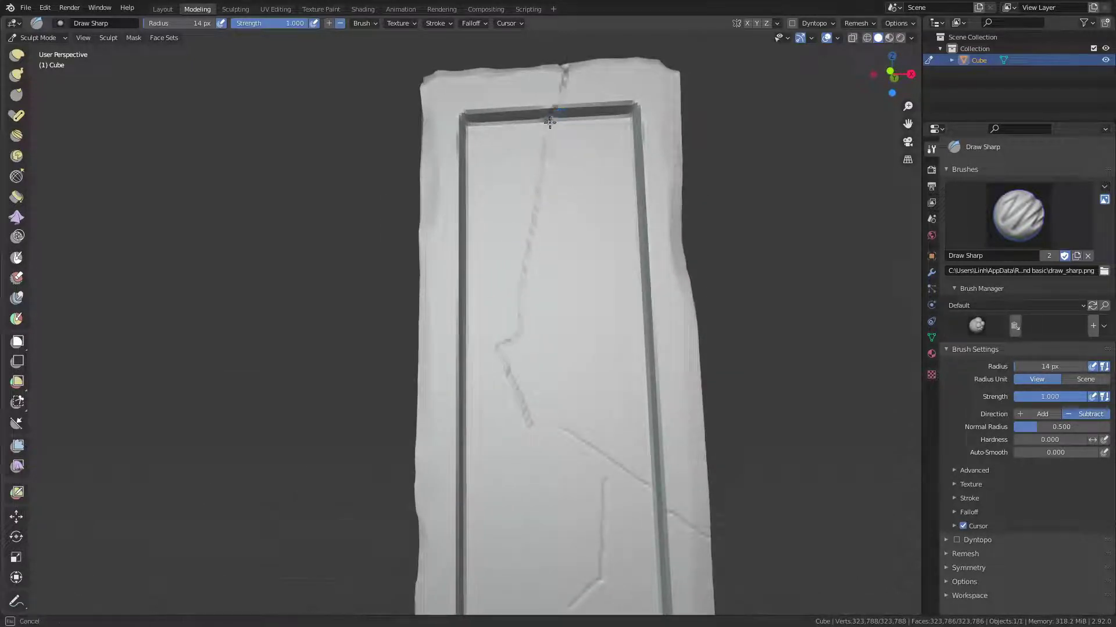
pyautogui.moveTo(551, 121)
pyautogui.mouseDown()
pyautogui.moveTo(562, 84)
pyautogui.moveTo(540, 124)
pyautogui.moveTo(534, 221)
pyautogui.moveTo(505, 341)
pyautogui.mouseUp()
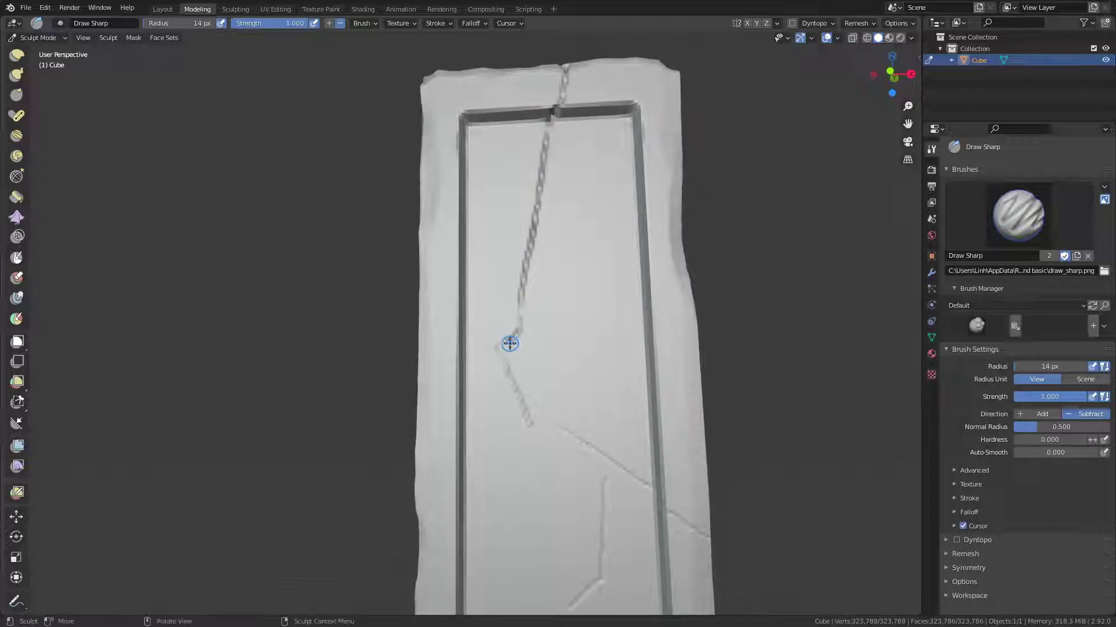
pyautogui.moveTo(516, 344)
pyautogui.keyDown('shift'); pyautogui.mouseDown(button='middle')
pyautogui.moveTo(490, 319)
pyautogui.moveTo(459, 313)
pyautogui.mouseUp(button='middle'); pyautogui.keyUp('shift')
pyautogui.moveTo(459, 313); pyautogui.dragTo(468, 339)
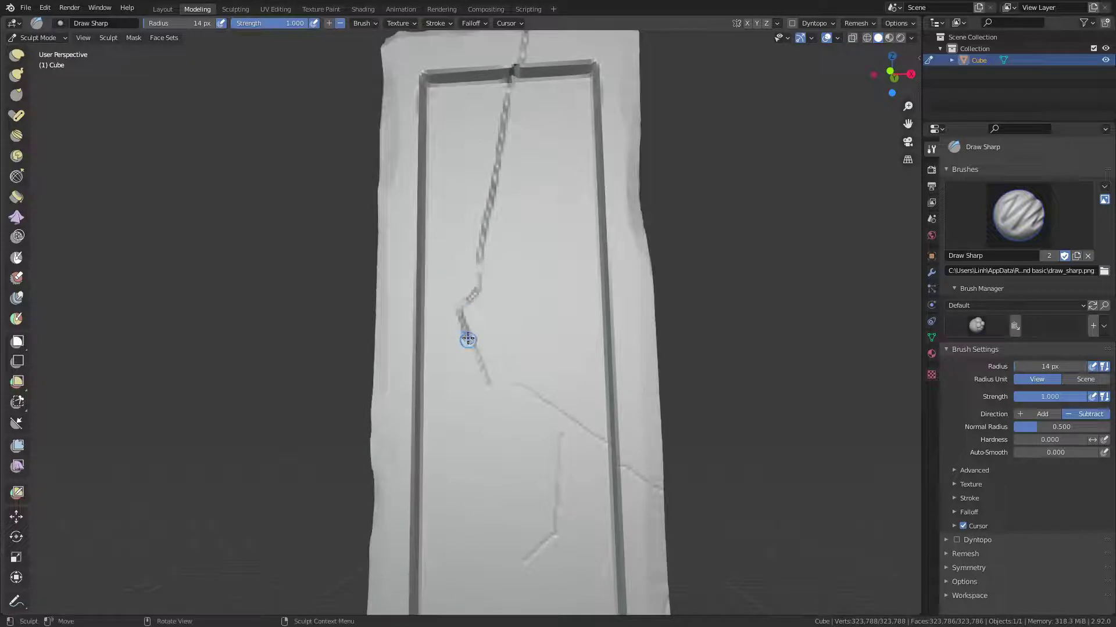
pyautogui.moveTo(488, 381); pyautogui.dragTo(493, 386)
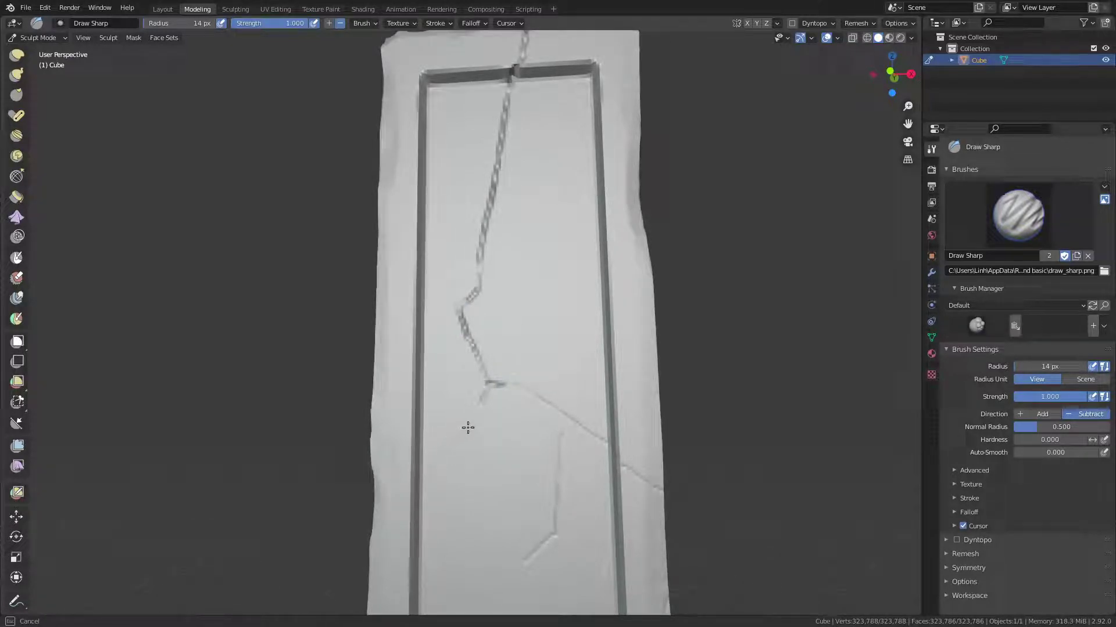
# Add branch cracks running down-left, right of the junction, and down-right across the panel.
pyautogui.moveTo(483, 395)
pyautogui.mouseDown()
pyautogui.moveTo(471, 420)
pyautogui.moveTo(484, 392)
pyautogui.mouseUp()
pyautogui.keyDown('shift'); pyautogui.moveTo(503, 393); pyautogui.dragTo(473, 294, button='middle'); pyautogui.keyUp('shift')
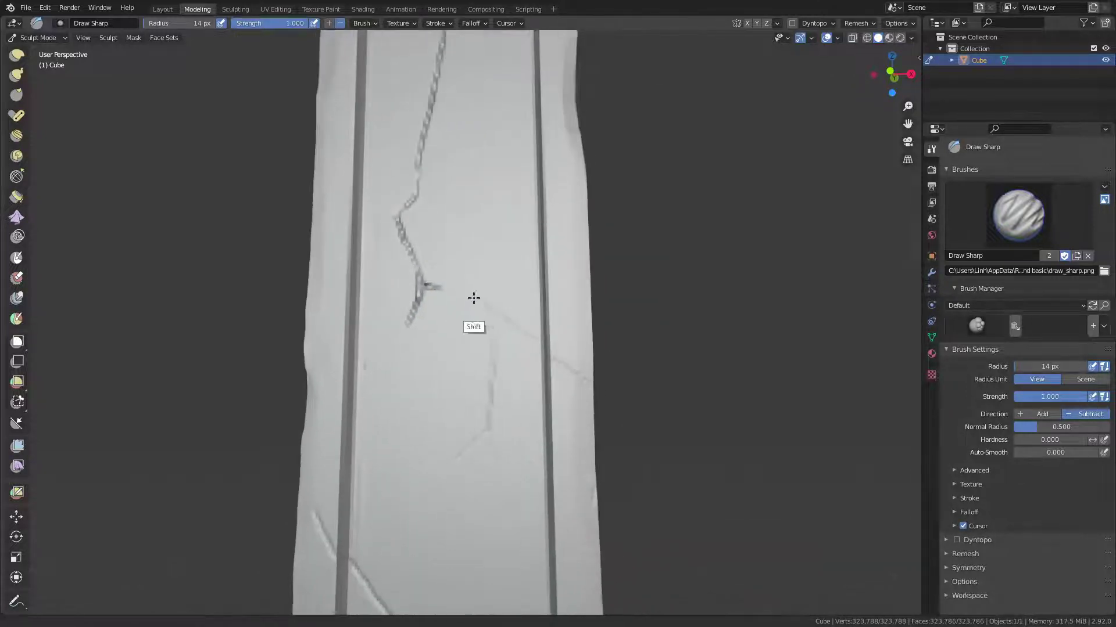
pyautogui.moveTo(443, 282); pyautogui.dragTo(459, 287)
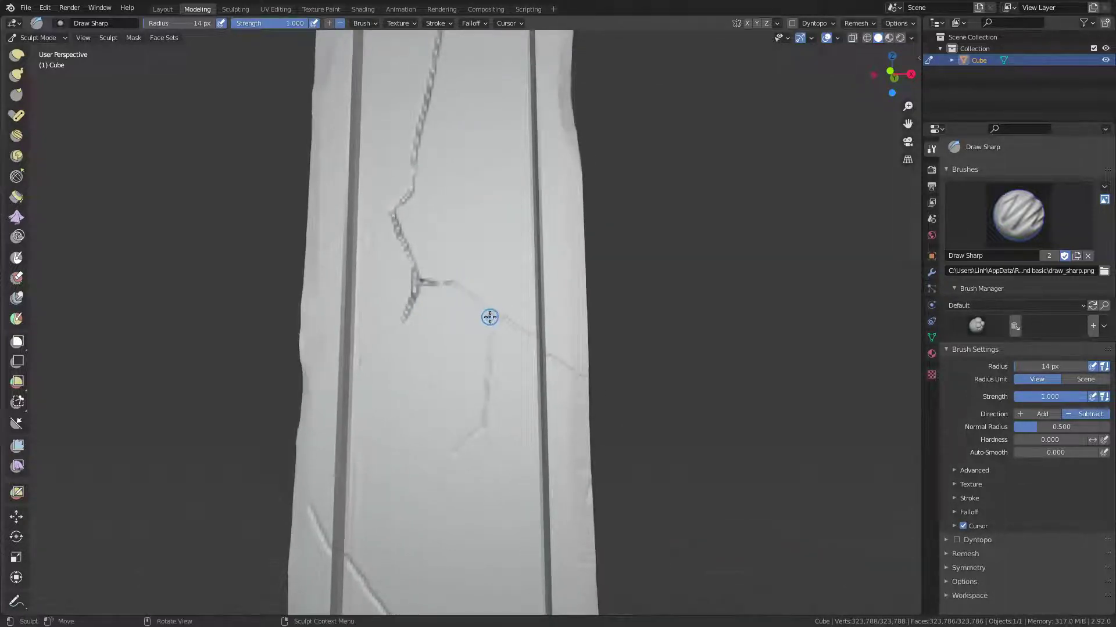
pyautogui.moveTo(488, 382); pyautogui.dragTo(492, 314)
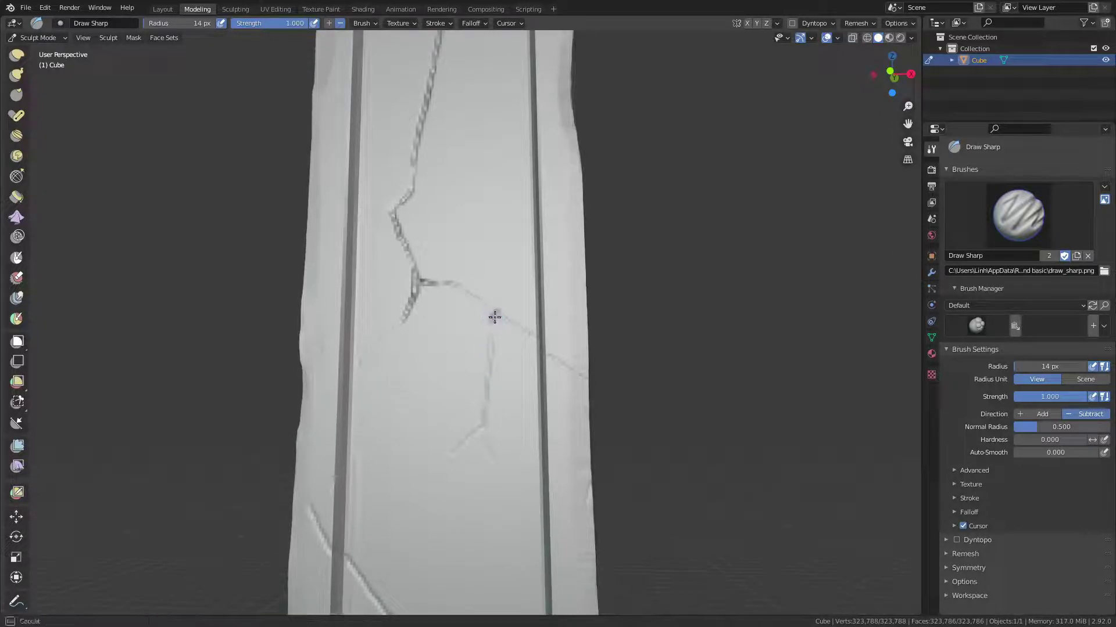
pyautogui.moveTo(498, 319)
pyautogui.mouseDown(button='middle')
pyautogui.moveTo(455, 306)
pyautogui.moveTo(232, 316)
pyautogui.moveTo(413, 334)
pyautogui.moveTo(580, 324)
pyautogui.moveTo(584, 289)
pyautogui.mouseUp(button='middle')
pyautogui.moveTo(585, 321)
pyautogui.mouseDown()
pyautogui.moveTo(630, 348)
pyautogui.moveTo(615, 326)
pyautogui.moveTo(652, 311)
pyautogui.mouseUp()
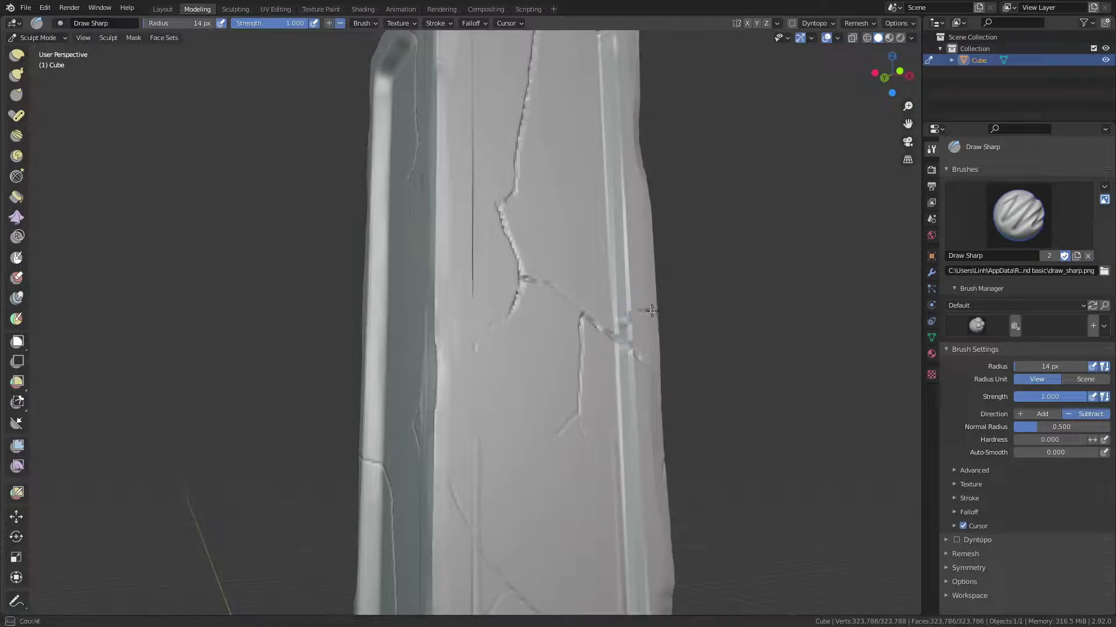
# Extend a crack to the pillar's right edge and add a horizontal crack across the panel.
pyautogui.moveTo(622, 319); pyautogui.dragTo(582, 302, button='middle')
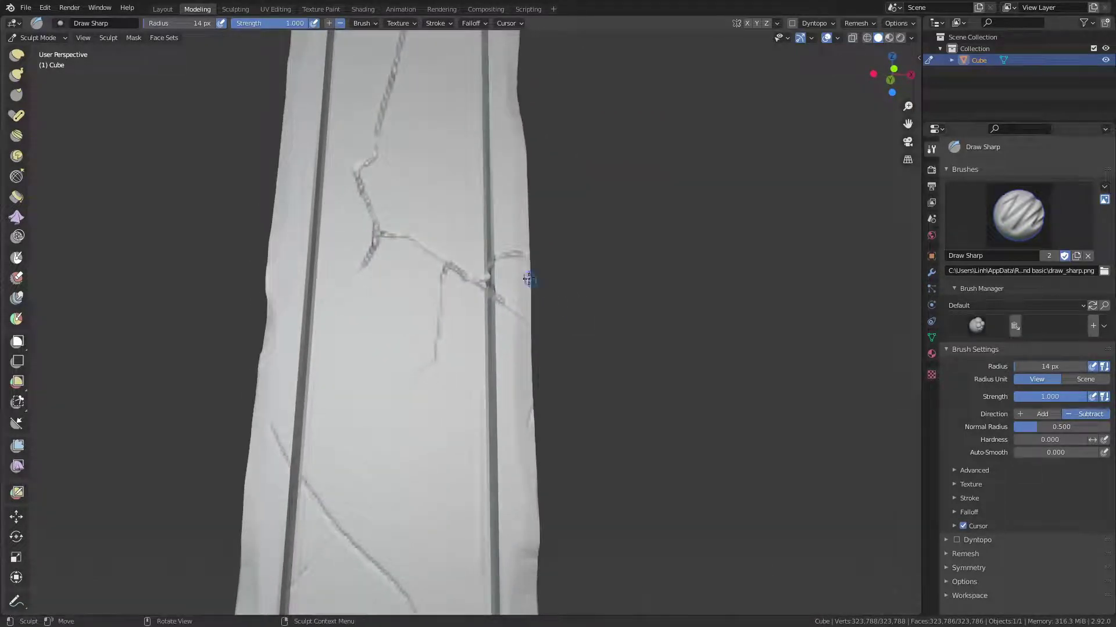
pyautogui.moveTo(524, 257); pyautogui.dragTo(533, 258)
pyautogui.moveTo(539, 332)
pyautogui.mouseDown()
pyautogui.moveTo(515, 321)
pyautogui.moveTo(473, 384)
pyautogui.moveTo(400, 388)
pyautogui.mouseUp()
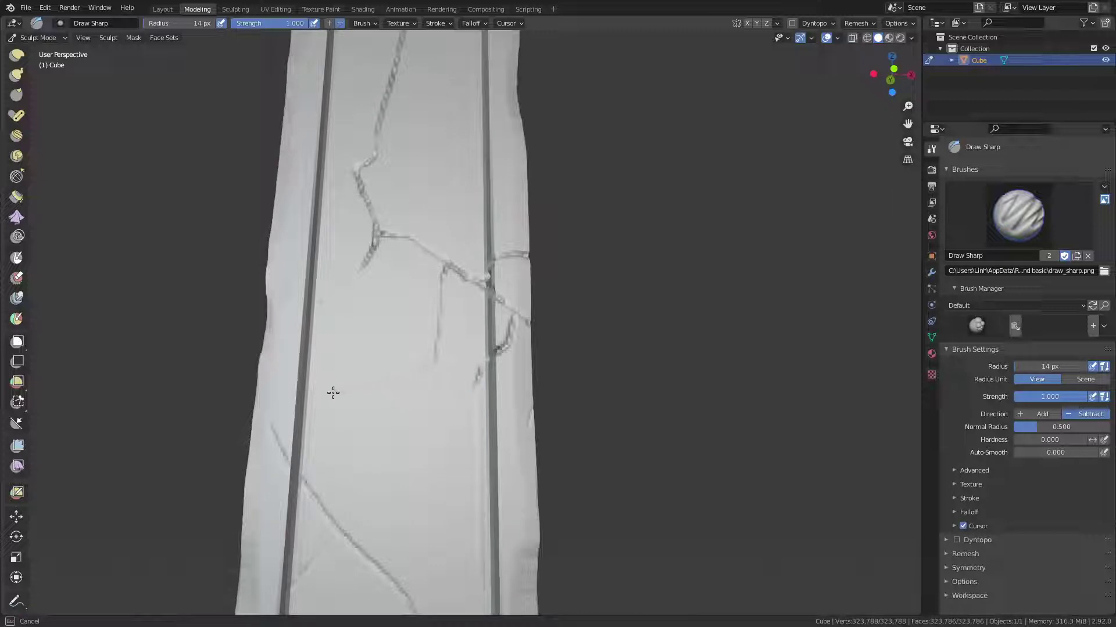
pyautogui.moveTo(333, 393); pyautogui.dragTo(308, 395)
pyautogui.moveTo(430, 361); pyautogui.dragTo(444, 271)
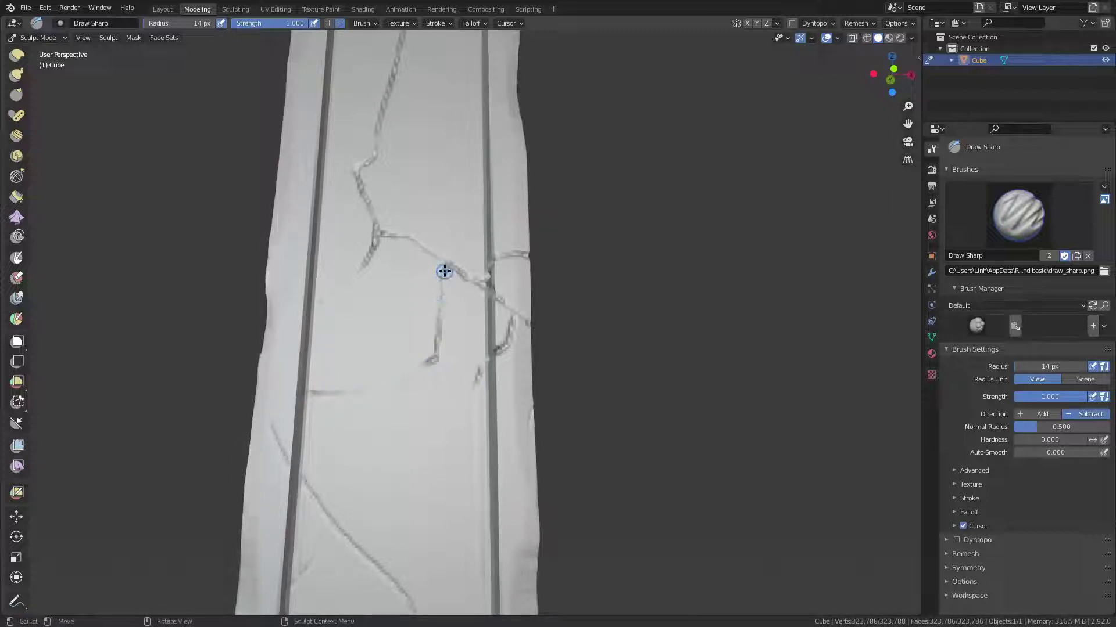
pyautogui.moveTo(431, 364)
pyautogui.mouseDown()
pyautogui.moveTo(455, 450)
pyautogui.moveTo(445, 422)
pyautogui.mouseUp()
# Add chips and a crack near the pillar's left edge running down past the groove.
pyautogui.keyDown('shift'); pyautogui.moveTo(480, 411); pyautogui.dragTo(475, 344, button='middle'); pyautogui.keyUp('shift')
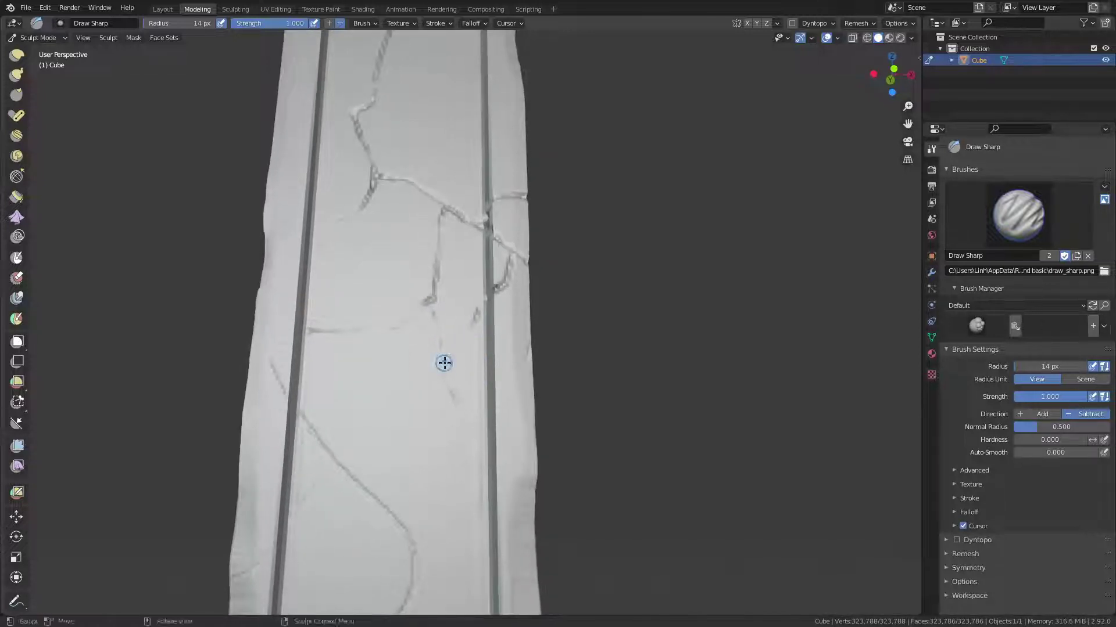
pyautogui.keyDown('shift'); pyautogui.moveTo(497, 308); pyautogui.dragTo(505, 274, button='middle'); pyautogui.keyUp('shift')
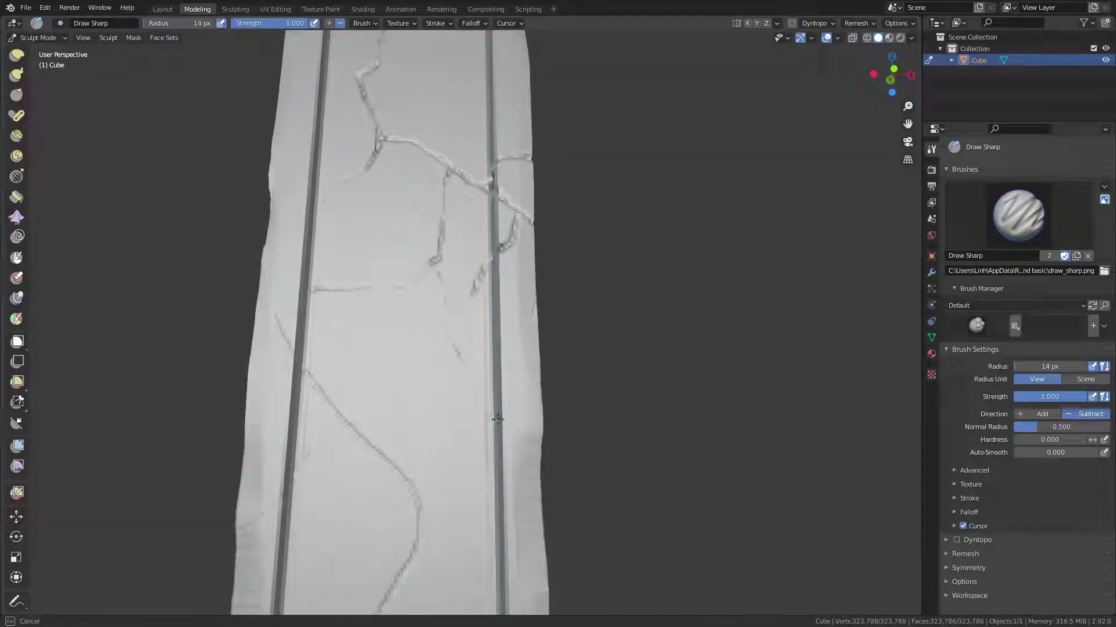
pyautogui.moveTo(506, 431)
pyautogui.mouseDown()
pyautogui.moveTo(448, 339)
pyautogui.moveTo(439, 289)
pyautogui.mouseUp()
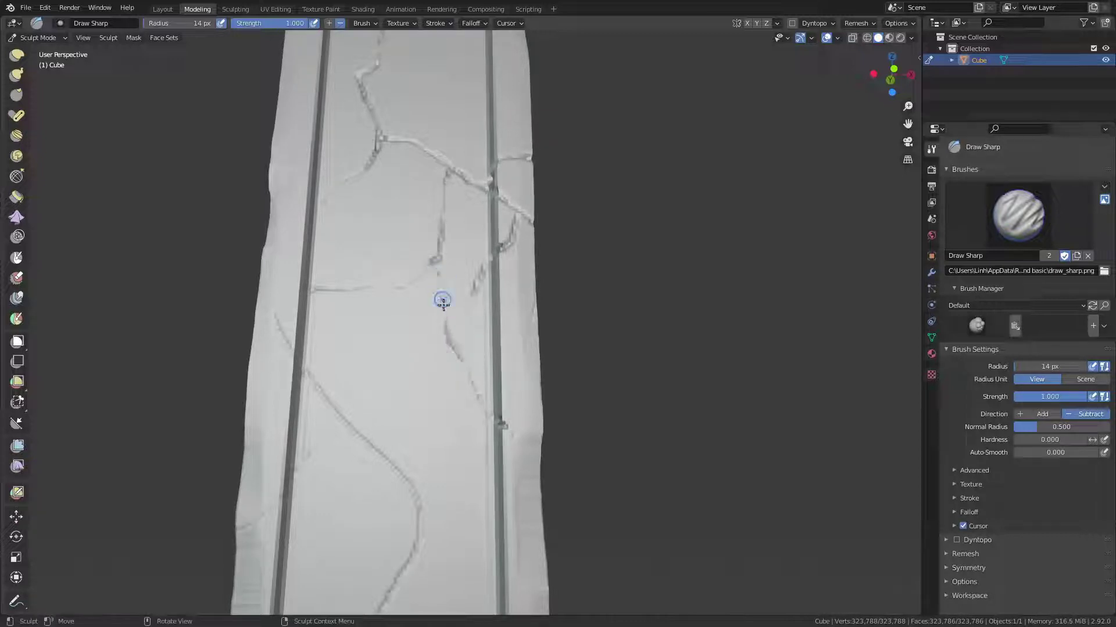
pyautogui.keyDown('shift'); pyautogui.moveTo(443, 299); pyautogui.dragTo(483, 281, button='middle'); pyautogui.keyUp('shift')
pyautogui.moveTo(326, 216); pyautogui.dragTo(336, 218)
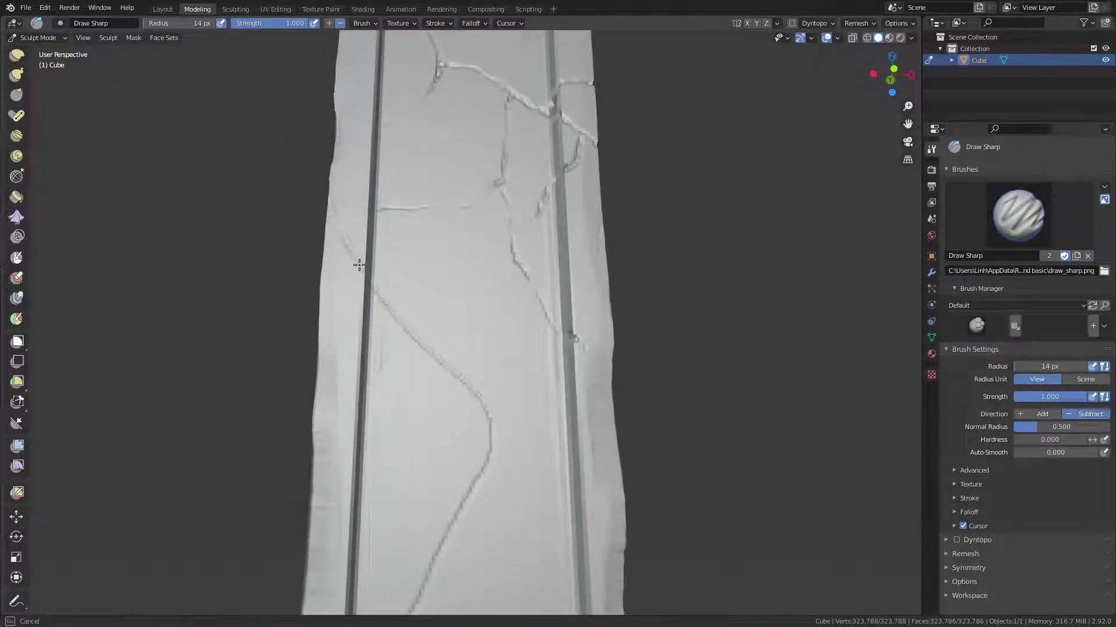
pyautogui.moveTo(359, 265)
pyautogui.mouseDown()
pyautogui.moveTo(368, 291)
pyautogui.moveTo(348, 315)
pyautogui.mouseUp()
pyautogui.keyDown('shift'); pyautogui.moveTo(361, 296); pyautogui.dragTo(273, 307, button='middle'); pyautogui.keyUp('shift')
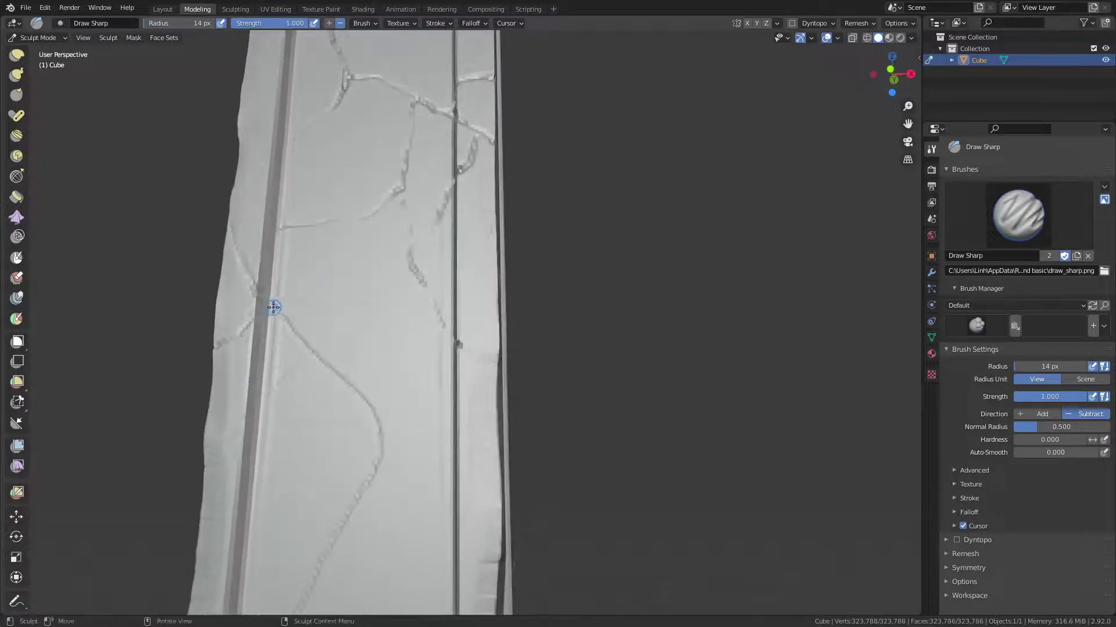
pyautogui.moveTo(273, 308)
pyautogui.mouseDown()
pyautogui.moveTo(313, 356)
pyautogui.moveTo(304, 336)
pyautogui.moveTo(256, 413)
pyautogui.moveTo(199, 446)
pyautogui.mouseUp()
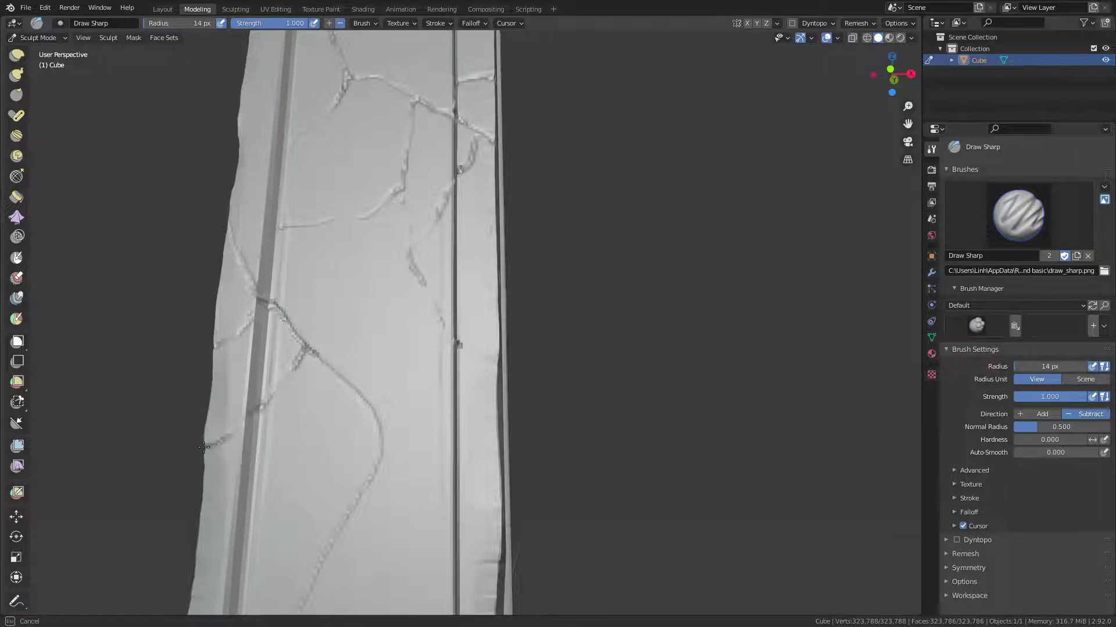
# Finish the crack by the right groove and carve a new deepened crack in the panel.
pyautogui.moveTo(203, 447)
pyautogui.mouseDown(button='middle')
pyautogui.moveTo(529, 288)
pyautogui.moveTo(519, 301)
pyautogui.moveTo(602, 316)
pyautogui.moveTo(548, 256)
pyautogui.mouseUp(button='middle')
pyautogui.moveTo(667, 411)
pyautogui.mouseDown()
pyautogui.moveTo(687, 417)
pyautogui.moveTo(665, 406)
pyautogui.mouseUp()
pyautogui.moveTo(665, 406); pyautogui.dragTo(530, 381, button='middle')
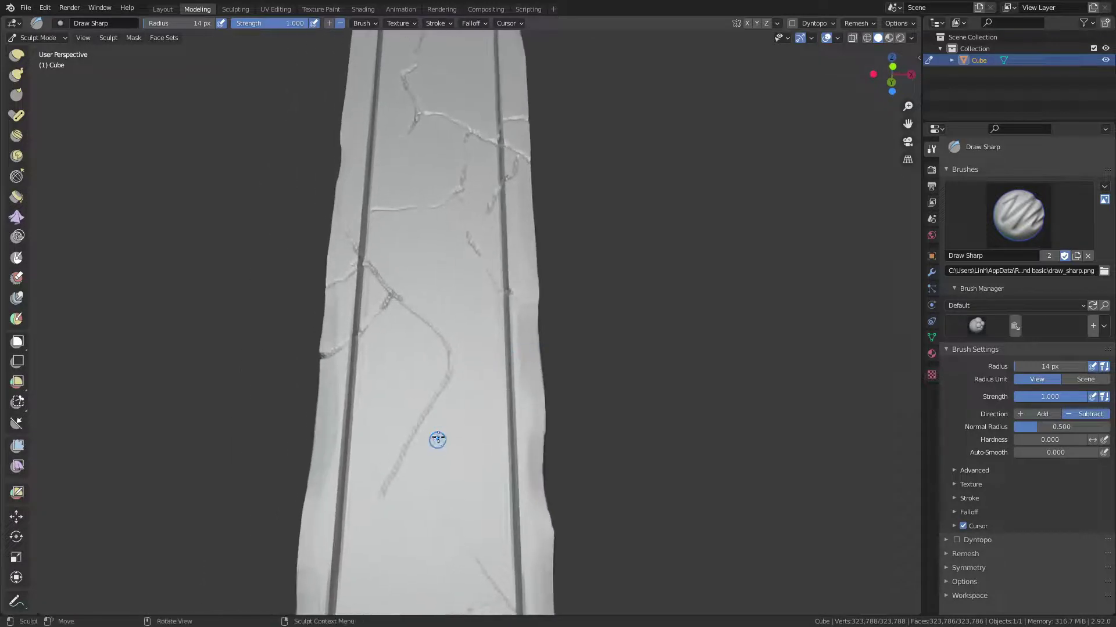
pyautogui.moveTo(383, 331); pyautogui.dragTo(370, 333)
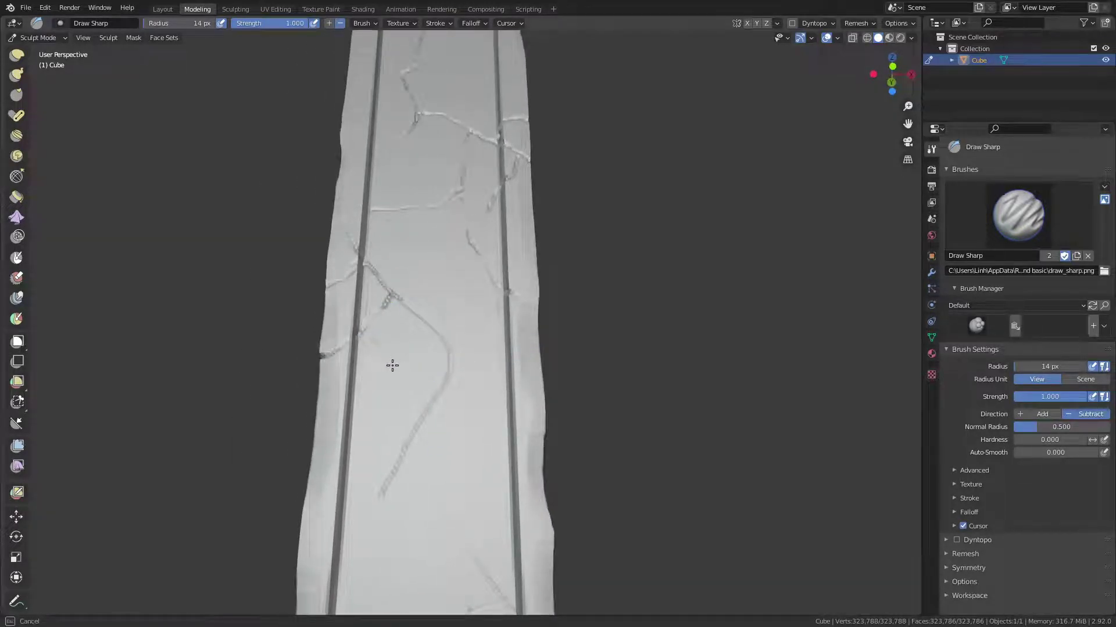
pyautogui.moveTo(449, 349); pyautogui.dragTo(447, 351)
pyautogui.moveTo(403, 304)
pyautogui.mouseDown()
pyautogui.moveTo(366, 336)
pyautogui.moveTo(384, 387)
pyautogui.mouseUp()
pyautogui.press('Escape')
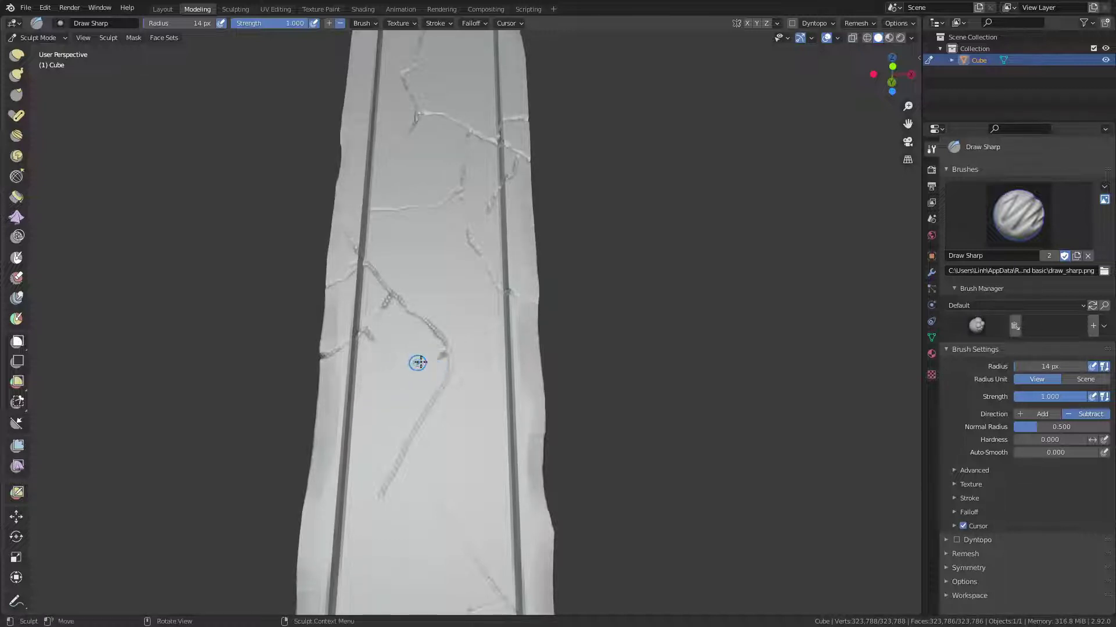
pyautogui.moveTo(448, 356); pyautogui.dragTo(400, 464)
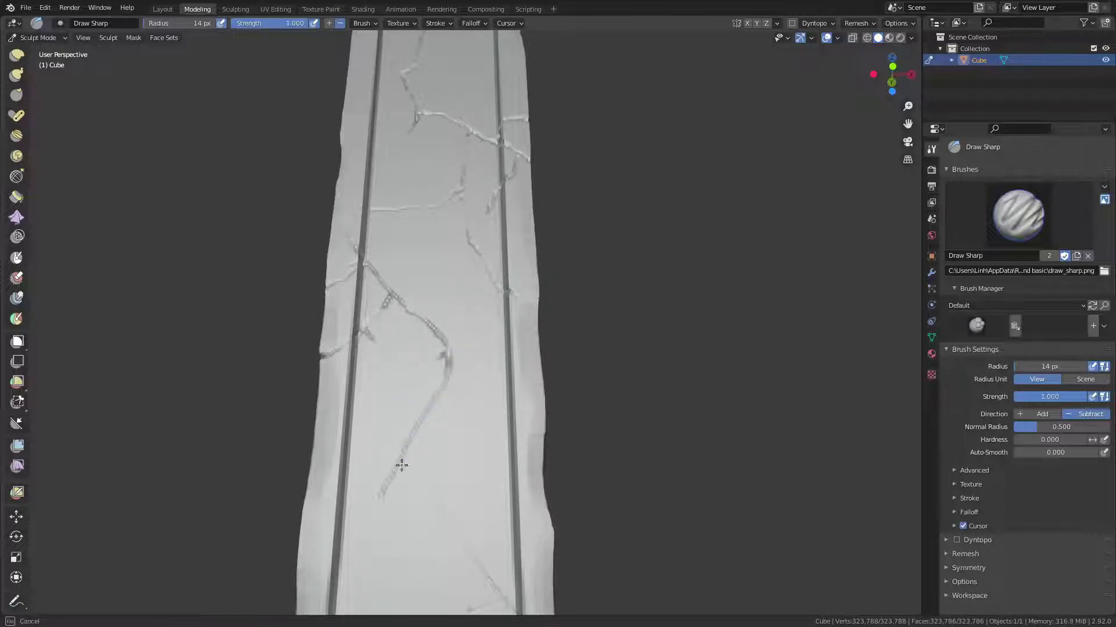
# Carve chipped creases from the left edge inward and down to the frame bottom.
pyautogui.scroll(-1, 419, 381)
pyautogui.scroll(-2, 399, 356)
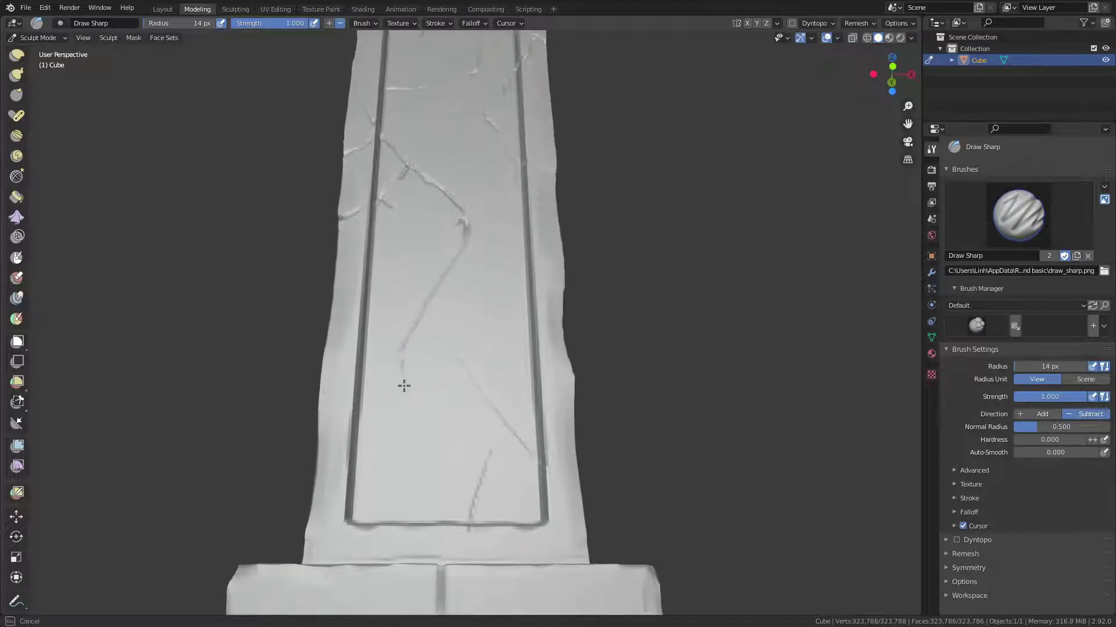
pyautogui.moveTo(399, 425); pyautogui.dragTo(397, 406)
pyautogui.moveTo(395, 354)
pyautogui.mouseDown()
pyautogui.moveTo(320, 393)
pyautogui.moveTo(349, 373)
pyautogui.mouseUp()
pyautogui.moveTo(348, 374); pyautogui.dragTo(294, 411, button='middle')
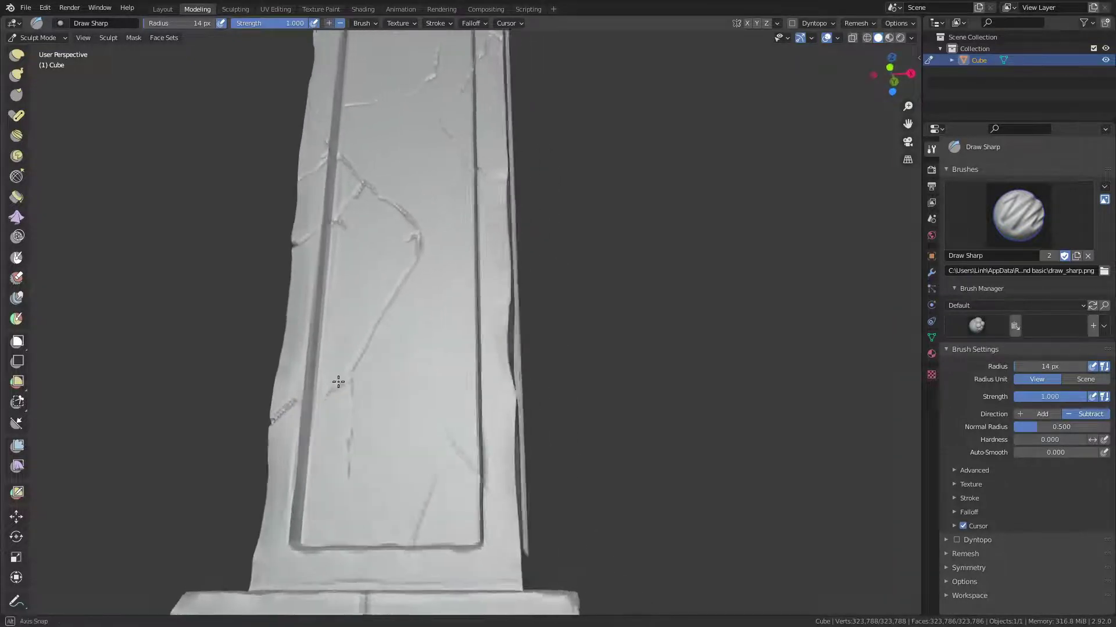
pyautogui.moveTo(271, 418)
pyautogui.mouseDown()
pyautogui.moveTo(323, 397)
pyautogui.moveTo(405, 433)
pyautogui.mouseUp()
pyautogui.moveTo(433, 475)
pyautogui.mouseDown()
pyautogui.moveTo(443, 468)
pyautogui.moveTo(411, 436)
pyautogui.moveTo(453, 498)
pyautogui.mouseUp()
pyautogui.moveTo(323, 490); pyautogui.dragTo(340, 520)
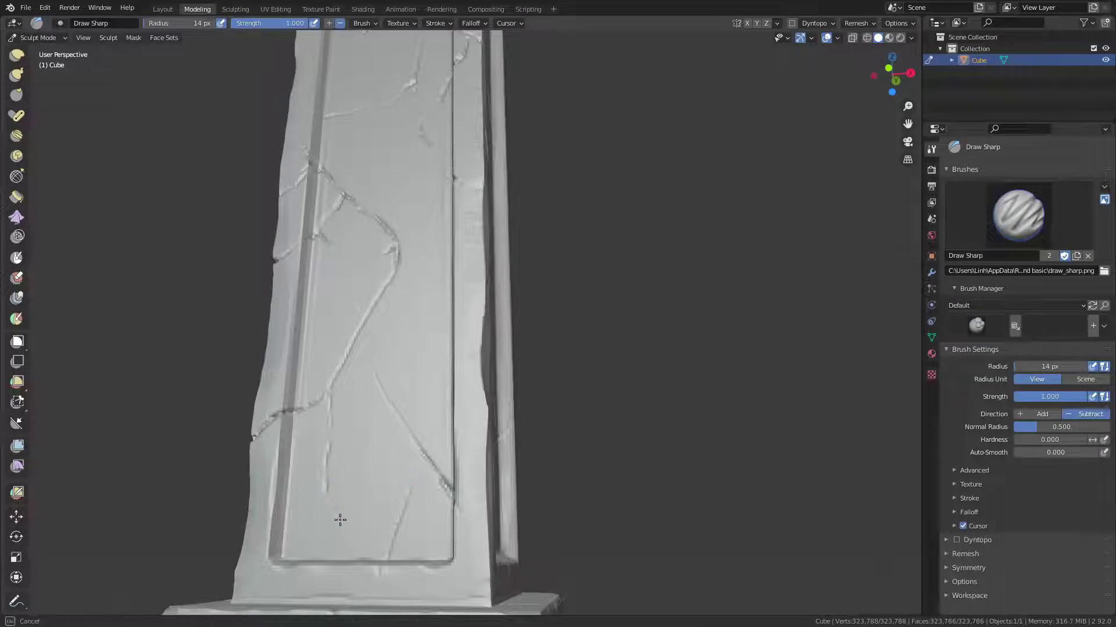
pyautogui.moveTo(350, 572); pyautogui.dragTo(342, 526)
pyautogui.moveTo(328, 413); pyautogui.dragTo(328, 388)
pyautogui.moveTo(322, 401); pyautogui.dragTo(353, 378)
# Extend the right-edge crack and carve a crack running down-right across the front panel.
pyautogui.moveTo(451, 351)
pyautogui.mouseDown(button='middle')
pyautogui.moveTo(509, 379)
pyautogui.moveTo(497, 335)
pyautogui.mouseUp(button='middle')
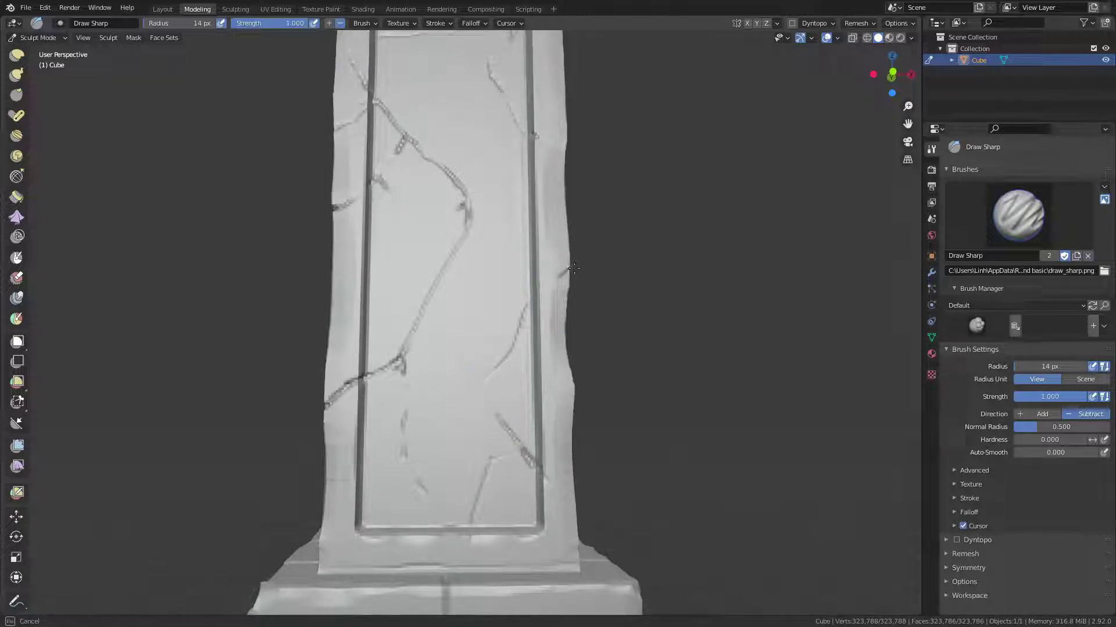
pyautogui.moveTo(561, 276)
pyautogui.mouseDown(button='middle')
pyautogui.moveTo(603, 285)
pyautogui.moveTo(611, 298)
pyautogui.mouseUp(button='middle')
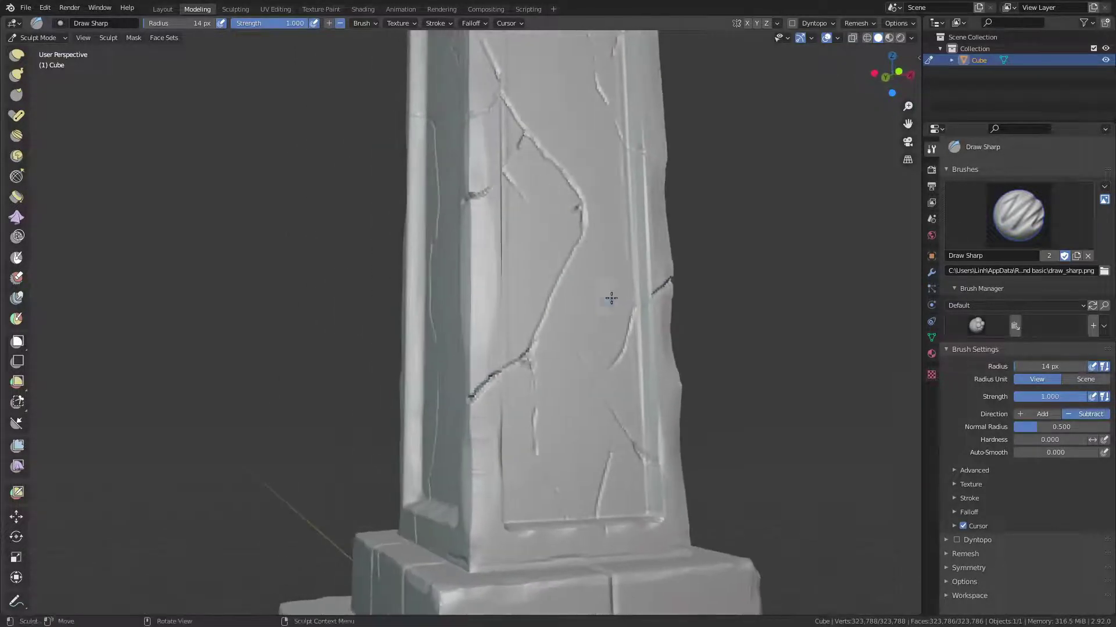
pyautogui.moveTo(652, 298); pyautogui.dragTo(638, 307)
pyautogui.moveTo(650, 300); pyautogui.dragTo(557, 344, button='middle')
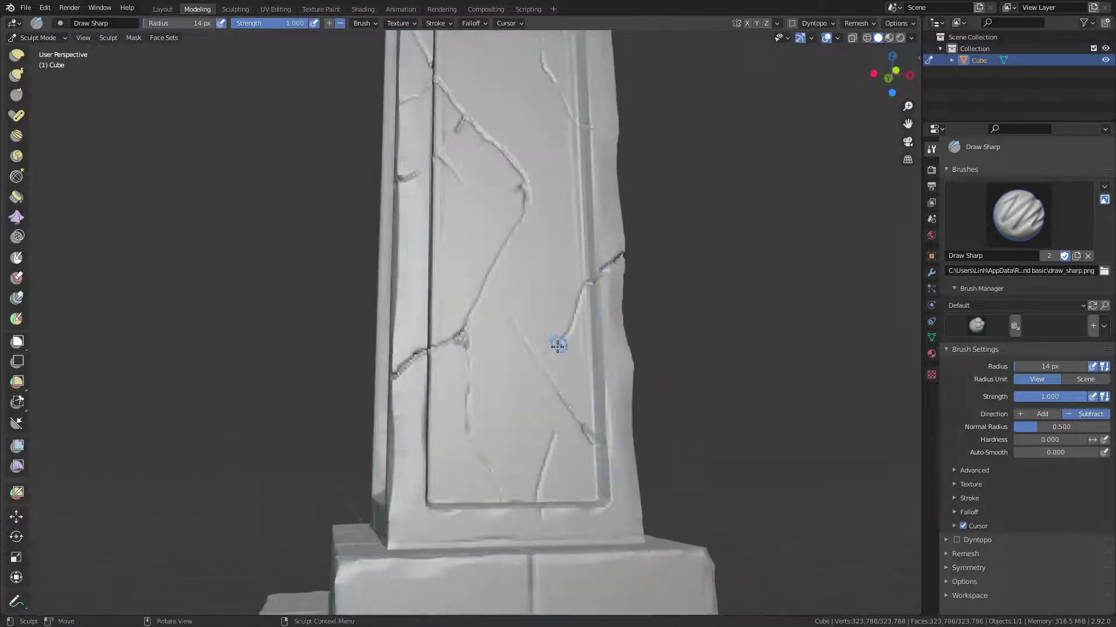
pyautogui.moveTo(531, 350)
pyautogui.mouseDown()
pyautogui.moveTo(540, 359)
pyautogui.moveTo(489, 330)
pyautogui.mouseUp()
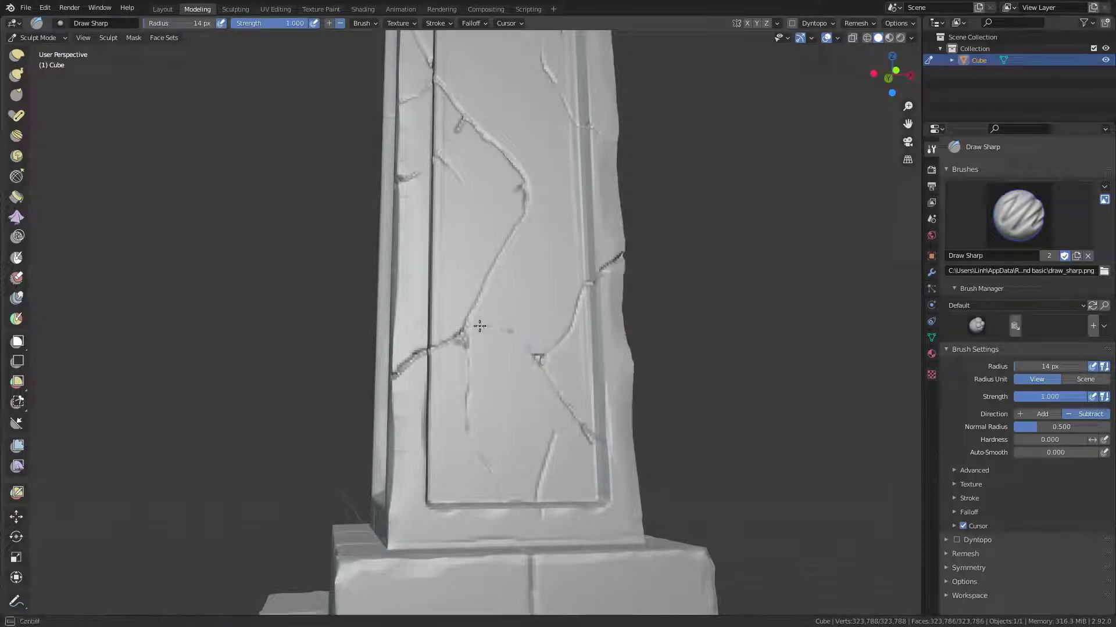
pyautogui.moveTo(533, 324); pyautogui.dragTo(480, 321, button='middle')
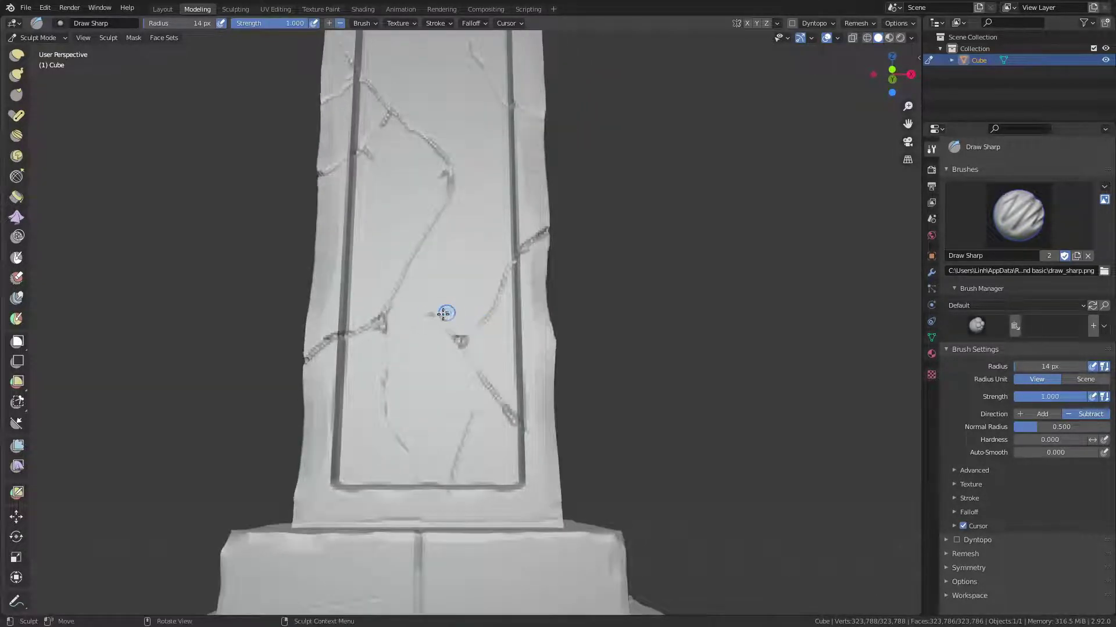
pyautogui.moveTo(438, 319); pyautogui.dragTo(440, 312)
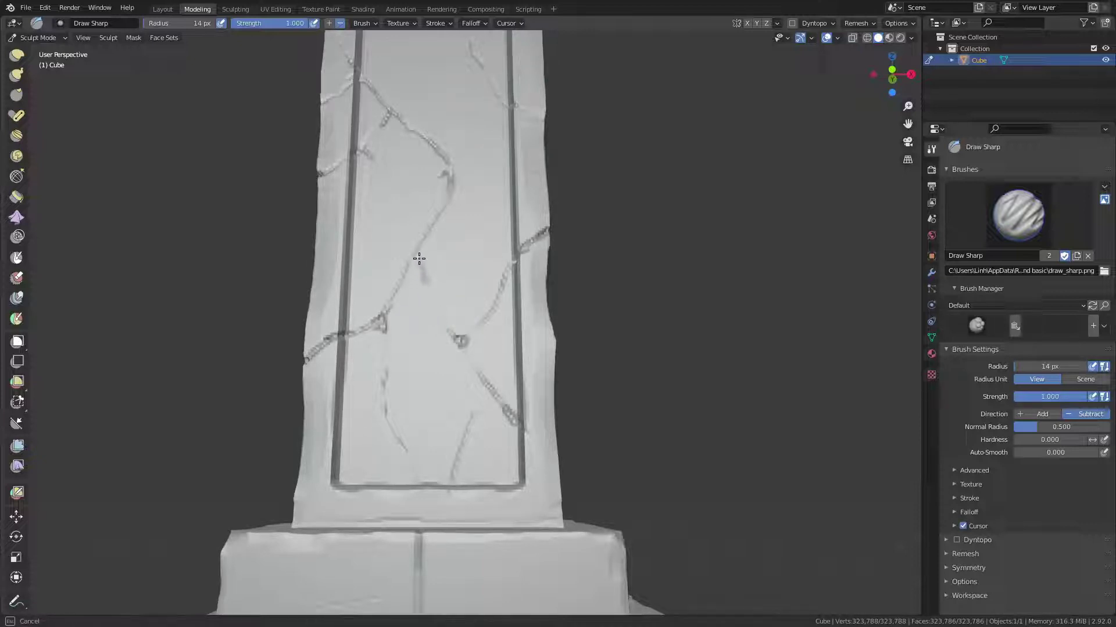
pyautogui.moveTo(415, 250)
pyautogui.mouseDown()
pyautogui.moveTo(435, 302)
pyautogui.moveTo(426, 284)
pyautogui.mouseUp()
pyautogui.moveTo(446, 332)
pyautogui.mouseDown()
pyautogui.moveTo(440, 324)
pyautogui.moveTo(459, 342)
pyautogui.mouseUp()
# Run a crack down to the panel's bottom edge and another out to the right edge.
pyautogui.moveTo(544, 352)
pyautogui.keyDown('shift'); pyautogui.mouseDown(button='middle')
pyautogui.moveTo(556, 317)
pyautogui.moveTo(598, 331)
pyautogui.mouseUp(button='middle'); pyautogui.keyUp('shift')
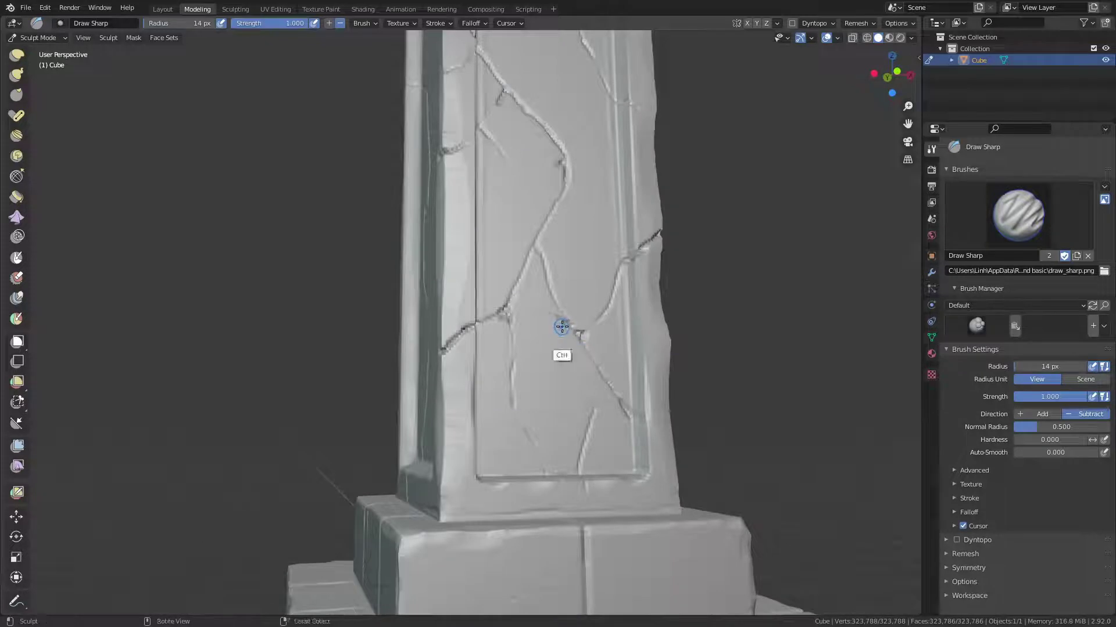
pyautogui.moveTo(562, 327); pyautogui.dragTo(536, 322)
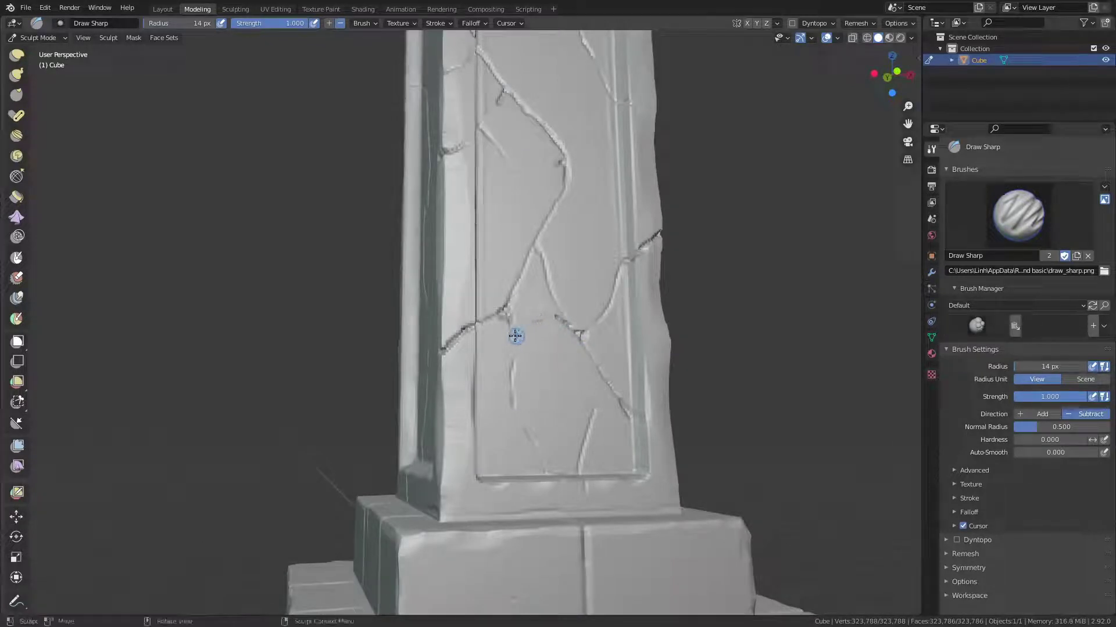
pyautogui.keyDown('shift'); pyautogui.moveTo(573, 323); pyautogui.dragTo(542, 294, button='middle'); pyautogui.keyUp('shift')
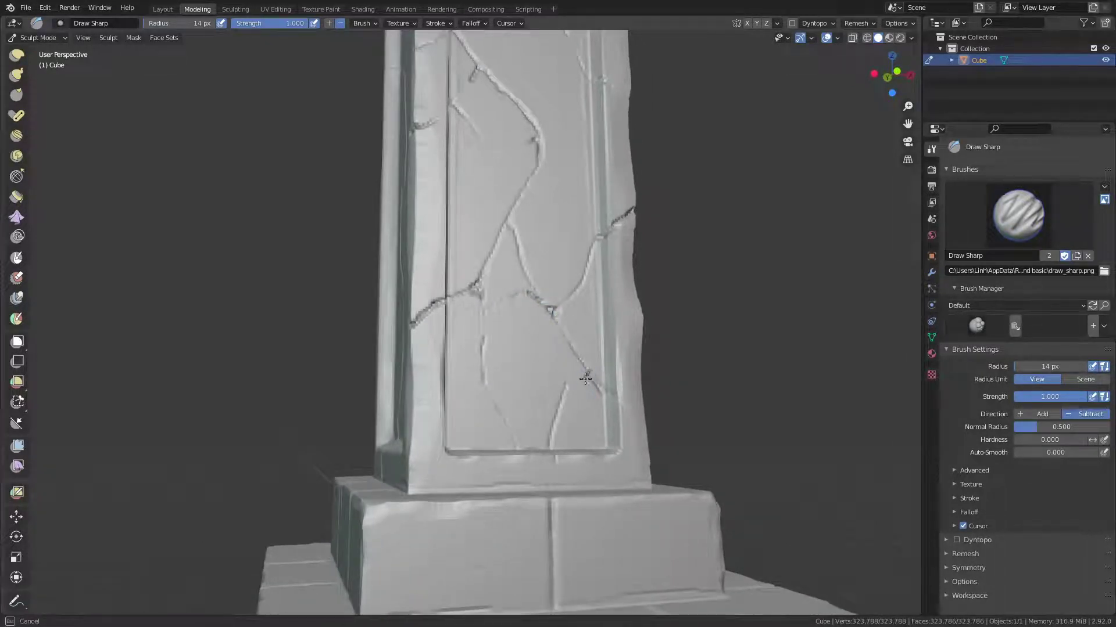
pyautogui.moveTo(586, 380); pyautogui.dragTo(572, 384)
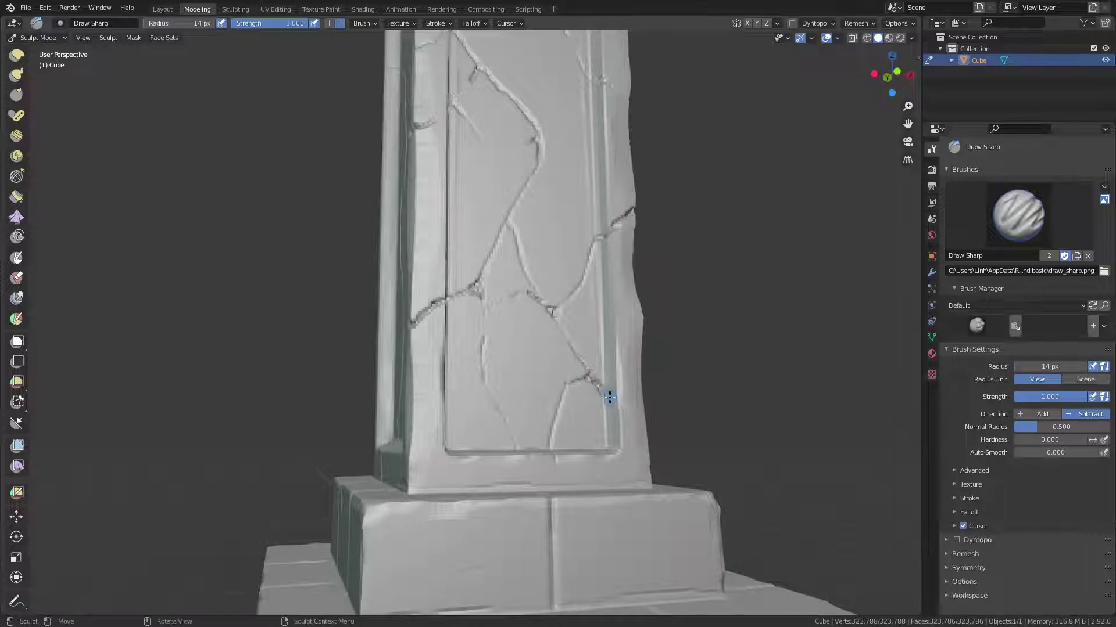
pyautogui.moveTo(556, 433); pyautogui.dragTo(542, 452)
pyautogui.moveTo(491, 387); pyautogui.dragTo(483, 375)
pyautogui.moveTo(483, 325); pyautogui.dragTo(487, 396)
pyautogui.moveTo(504, 410)
pyautogui.mouseDown(button='middle')
pyautogui.moveTo(473, 393)
pyautogui.moveTo(530, 386)
pyautogui.mouseUp(button='middle')
pyautogui.moveTo(530, 386); pyautogui.dragTo(579, 412)
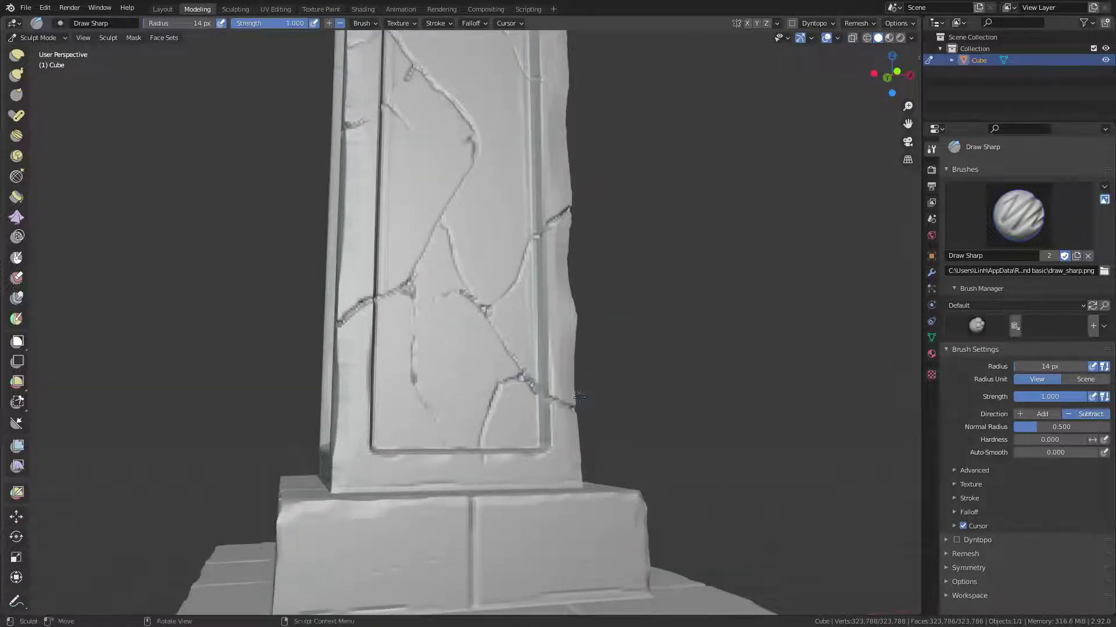
pyautogui.moveTo(577, 410); pyautogui.dragTo(507, 373, button='middle')
# Zoom out to the whole front and carve new Draw Sharp cracks from the upper-left edge.
pyautogui.scroll(-4, 507, 373)
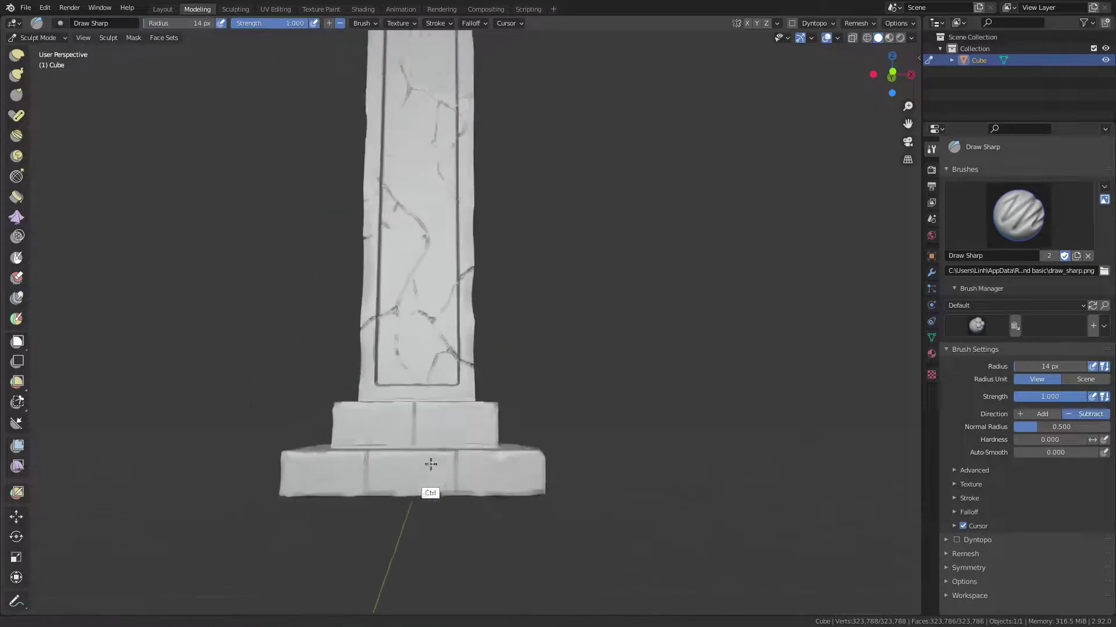
pyautogui.moveTo(430, 461)
pyautogui.mouseDown(button='middle')
pyautogui.moveTo(473, 436)
pyautogui.moveTo(488, 528)
pyautogui.mouseUp(button='middle')
pyautogui.moveTo(440, 241); pyautogui.dragTo(419, 212)
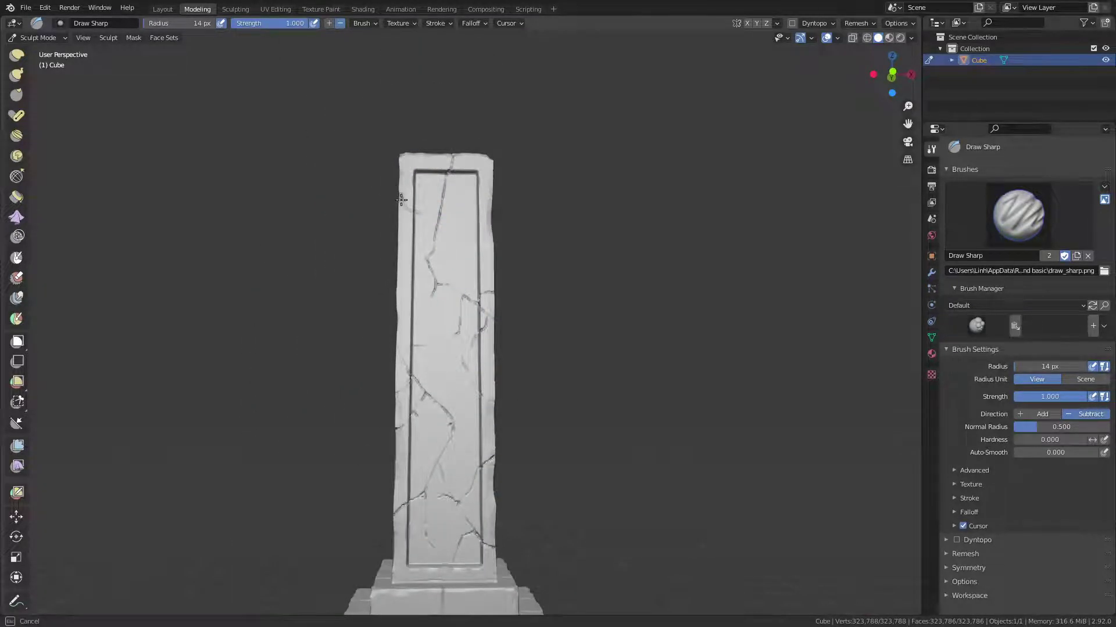
pyautogui.moveTo(401, 200); pyautogui.dragTo(416, 211)
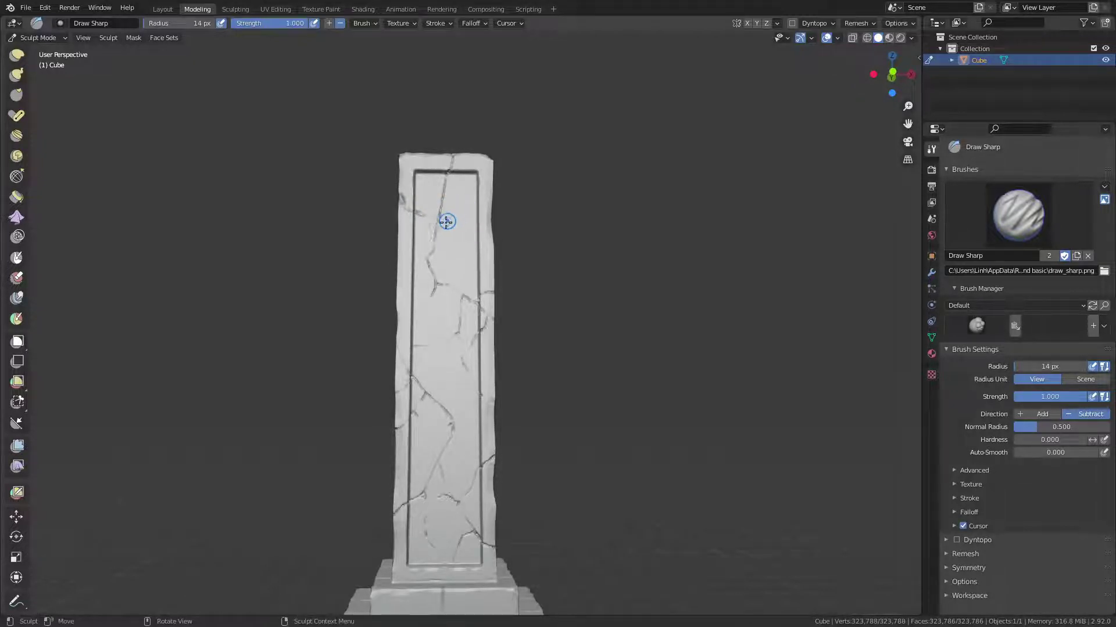
pyautogui.moveTo(430, 216); pyautogui.dragTo(443, 222)
# Zoom into the upper pillar, deepen the triangular crack, and add a short right-edge crack.
pyautogui.keyDown('ctrl'); pyautogui.moveTo(453, 221); pyautogui.dragTo(462, 253, button='middle'); pyautogui.keyUp('ctrl')
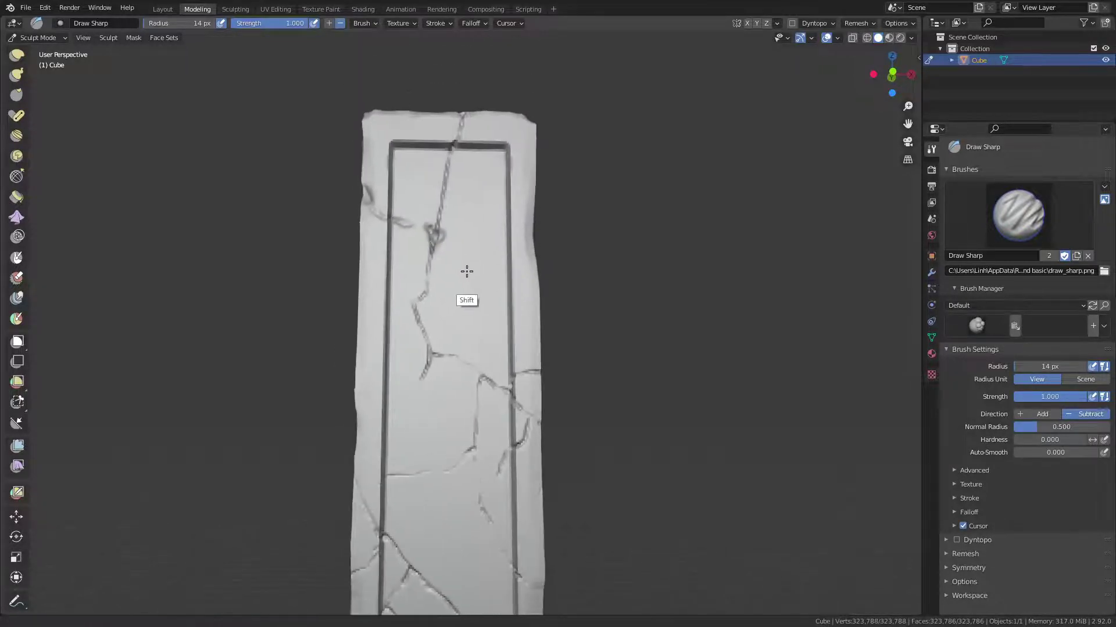
pyautogui.moveTo(418, 232)
pyautogui.mouseDown()
pyautogui.moveTo(410, 225)
pyautogui.moveTo(418, 269)
pyautogui.mouseUp()
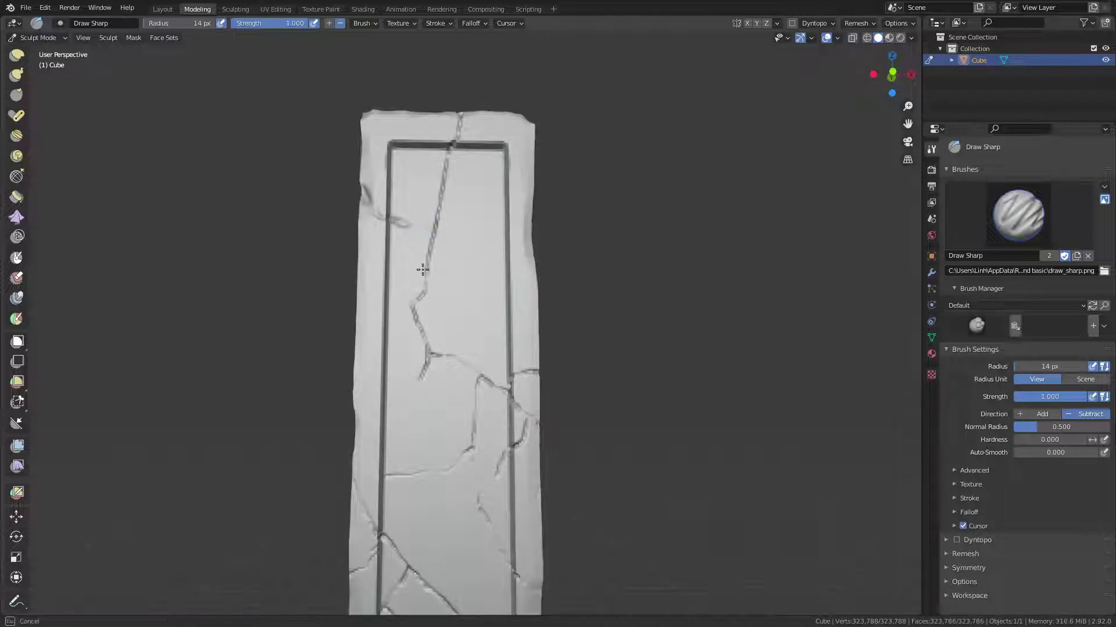
pyautogui.moveTo(406, 224)
pyautogui.mouseDown()
pyautogui.moveTo(419, 269)
pyautogui.moveTo(424, 226)
pyautogui.moveTo(412, 243)
pyautogui.moveTo(425, 279)
pyautogui.mouseUp()
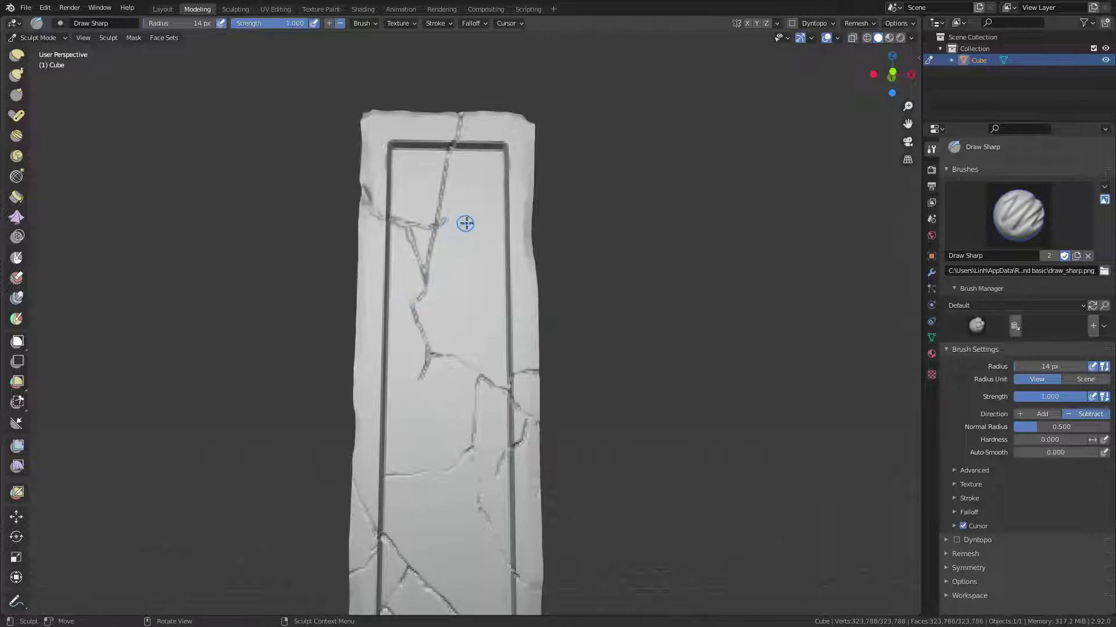
pyautogui.moveTo(420, 233); pyautogui.dragTo(423, 279)
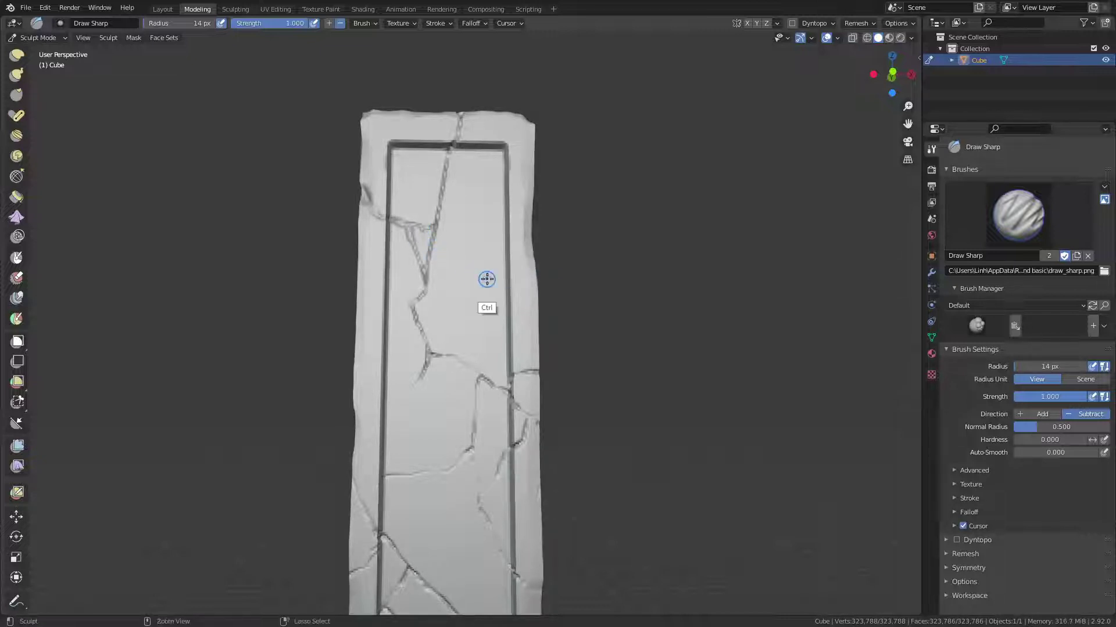
pyautogui.scroll(-3, 486, 281)
pyautogui.moveTo(466, 277); pyautogui.dragTo(462, 282)
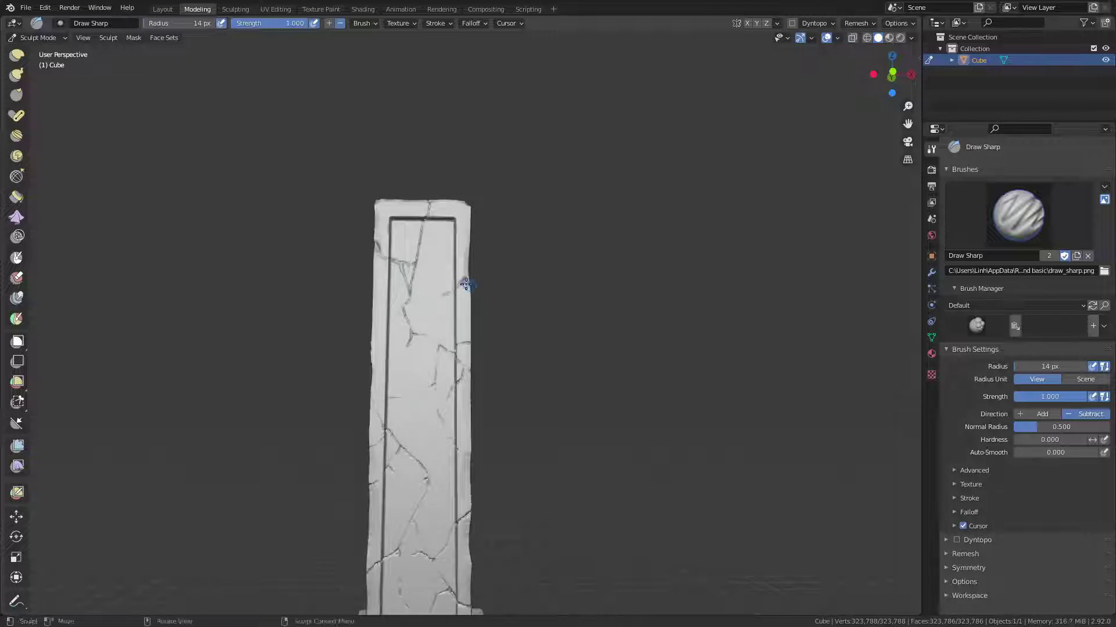
# Orbit the view around to show the pillar's corner and side face.
pyautogui.moveTo(497, 284)
pyautogui.mouseDown(button='middle')
pyautogui.moveTo(399, 298)
pyautogui.moveTo(378, 290)
pyautogui.mouseUp(button='middle')
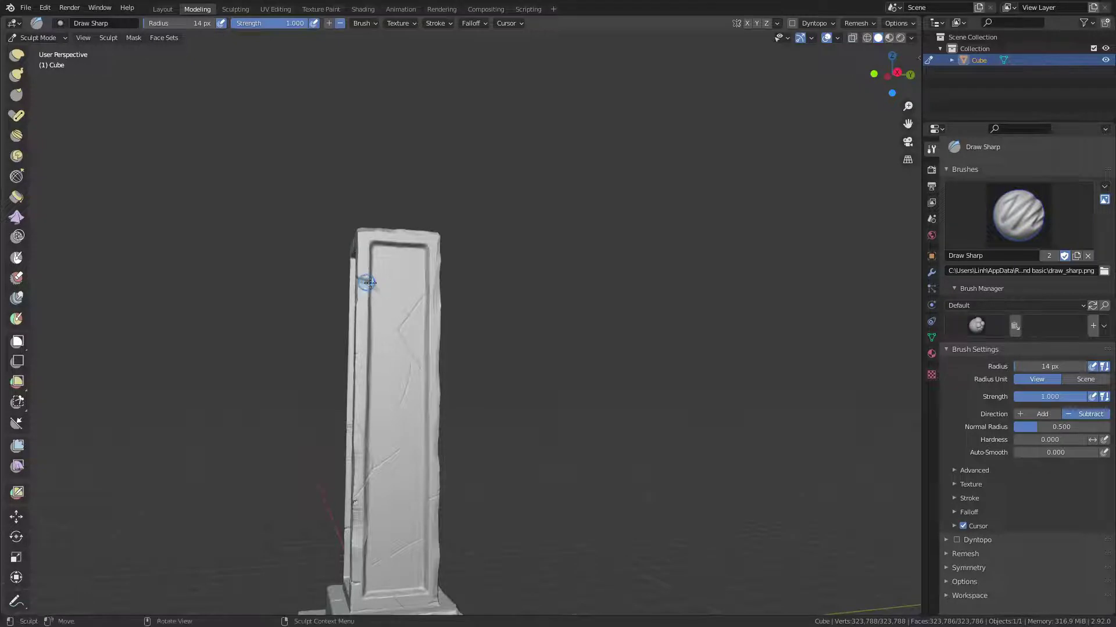
pyautogui.moveTo(361, 280); pyautogui.dragTo(399, 289, button='middle')
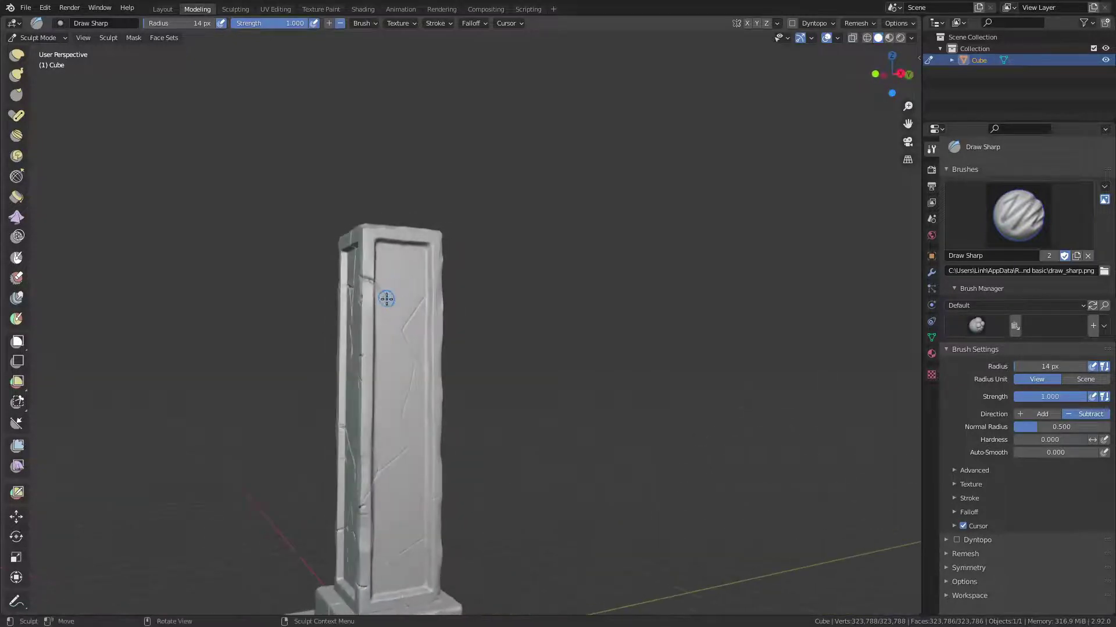
pyautogui.moveTo(378, 312); pyautogui.dragTo(411, 281, button='middle')
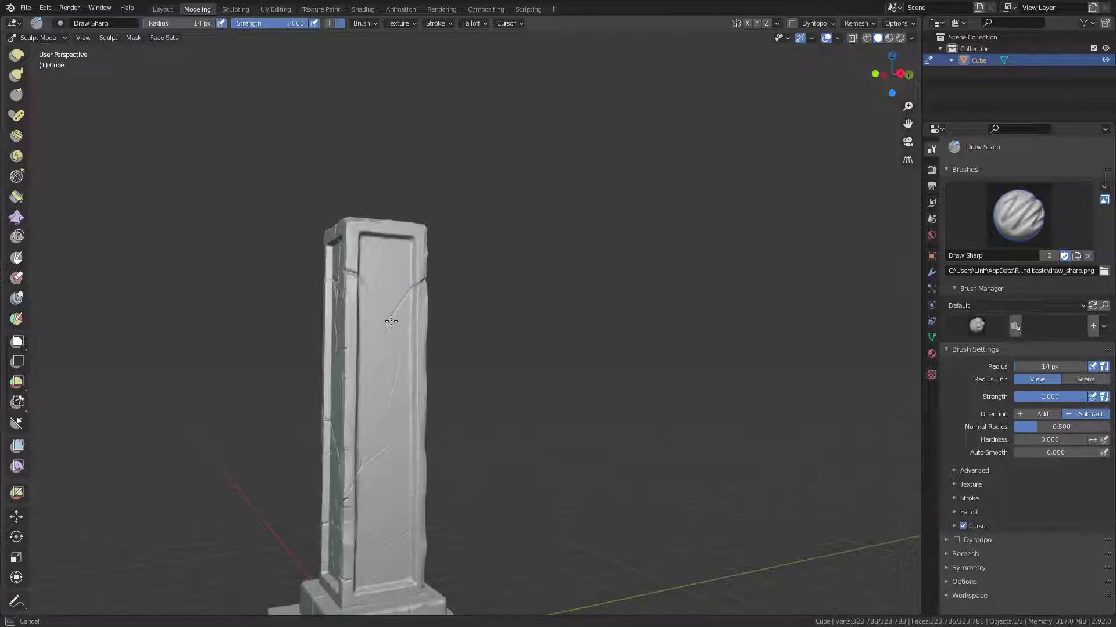
pyautogui.moveTo(390, 324); pyautogui.dragTo(365, 426, button='middle')
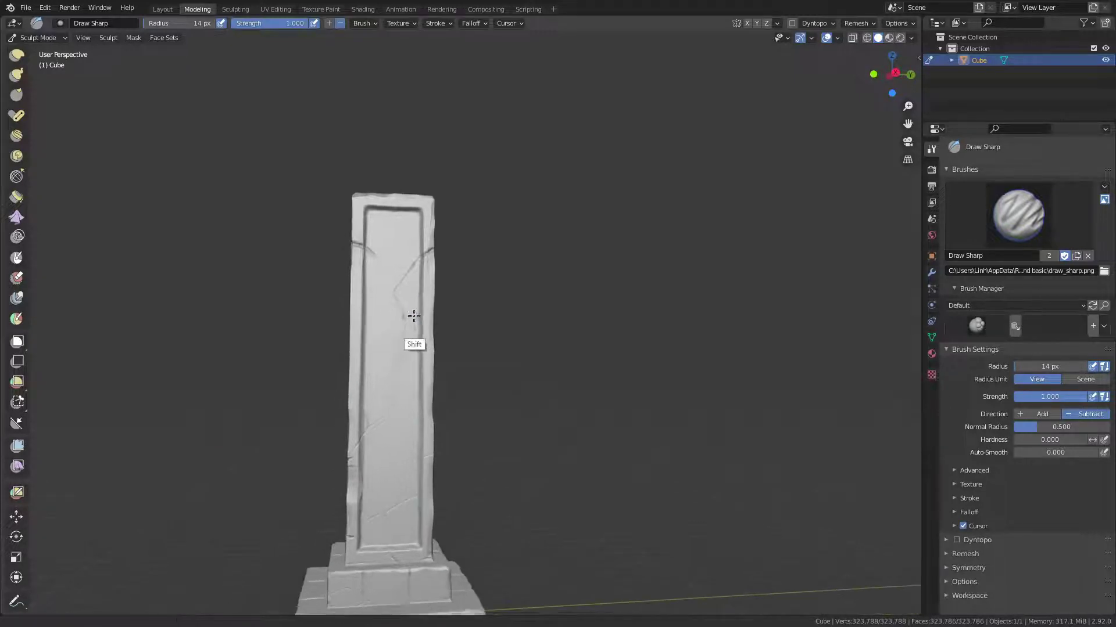
pyautogui.moveTo(348, 390)
pyautogui.mouseDown(button='middle')
pyautogui.moveTo(358, 407)
pyautogui.moveTo(414, 322)
pyautogui.moveTo(383, 343)
pyautogui.mouseUp(button='middle')
# Carve thin Draw Sharp cracks down along the pillar's vertical edge.
pyautogui.moveTo(339, 378)
pyautogui.mouseDown()
pyautogui.moveTo(269, 473)
pyautogui.moveTo(279, 455)
pyautogui.mouseUp()
pyautogui.moveTo(279, 455)
pyautogui.mouseDown(button='middle')
pyautogui.moveTo(299, 443)
pyautogui.moveTo(291, 438)
pyautogui.mouseUp(button='middle')
pyautogui.moveTo(291, 438); pyautogui.dragTo(302, 416)
# Deepen the cracks running up along the pillar edge, undoing the junction stroke.
pyautogui.moveTo(288, 437); pyautogui.dragTo(269, 436, button='middle')
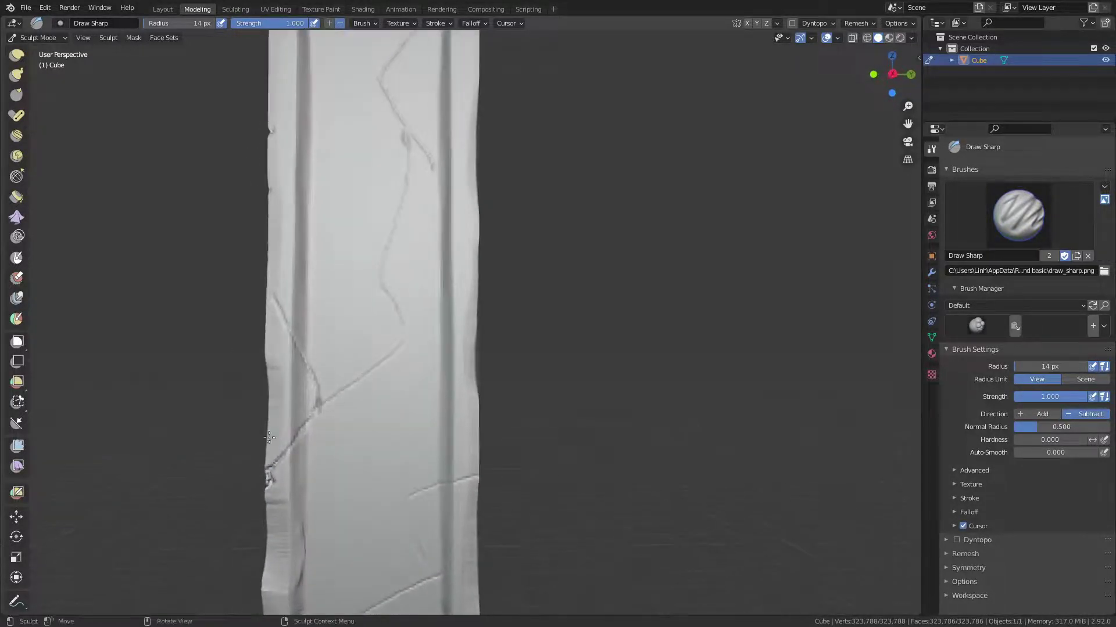
pyautogui.moveTo(277, 461)
pyautogui.mouseDown()
pyautogui.moveTo(320, 410)
pyautogui.moveTo(311, 374)
pyautogui.mouseUp()
pyautogui.moveTo(299, 353); pyautogui.dragTo(271, 299)
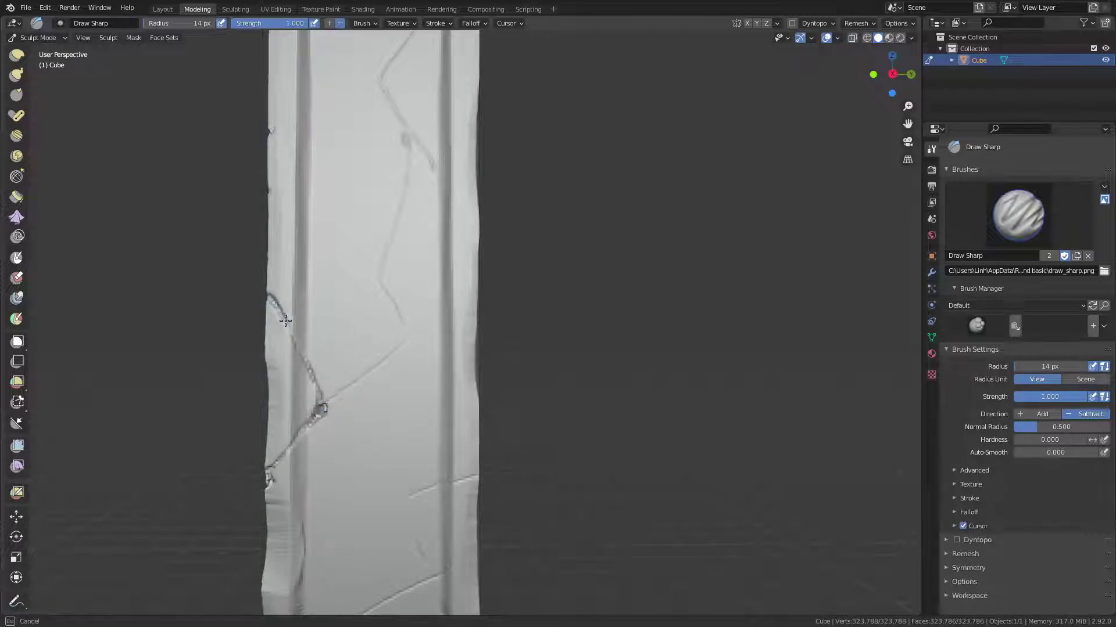
pyautogui.moveTo(291, 337); pyautogui.dragTo(304, 360)
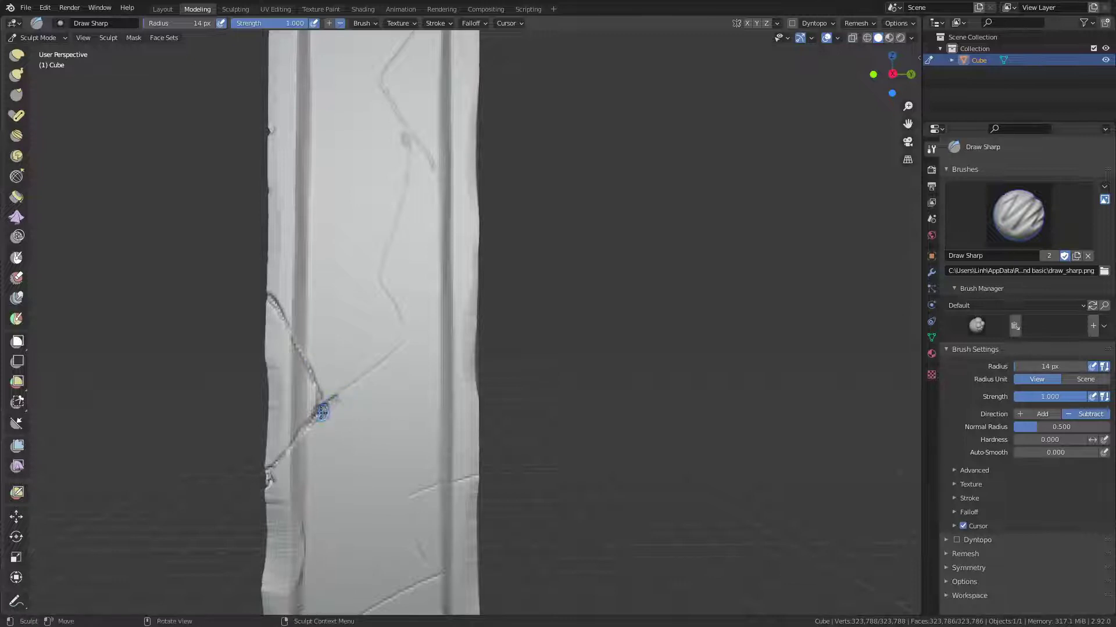
pyautogui.moveTo(320, 406)
pyautogui.mouseDown()
pyautogui.moveTo(349, 391)
pyautogui.moveTo(361, 410)
pyautogui.mouseUp()
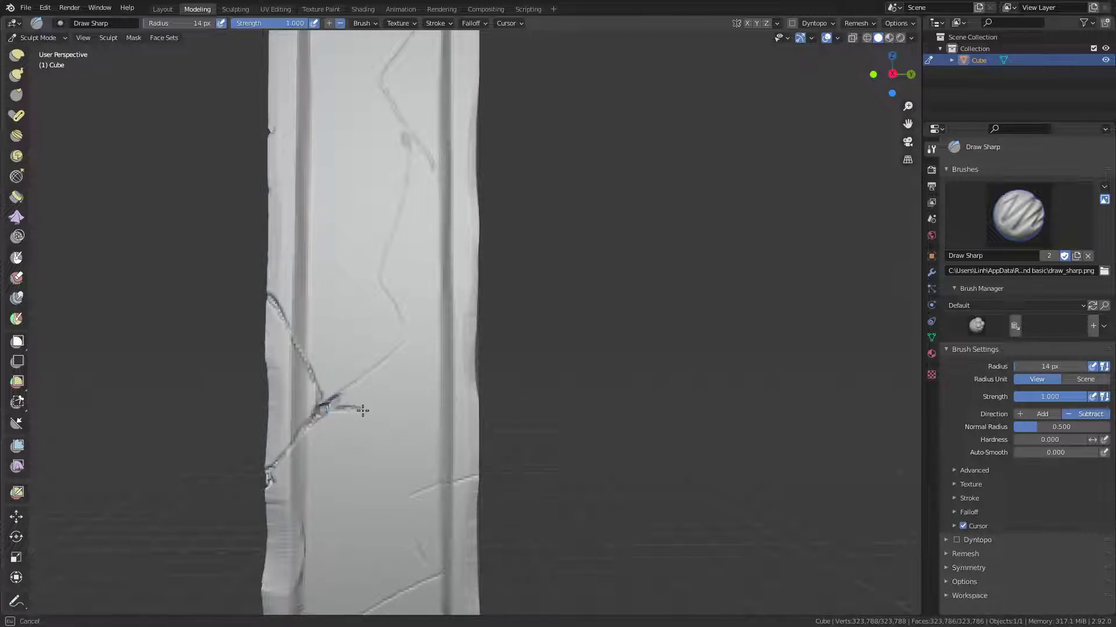
pyautogui.hotkey('ctrl', 'z')
# Carve a rightward branch and a crack from the junction joining the upper-right crack.
pyautogui.moveTo(318, 439); pyautogui.dragTo(379, 430)
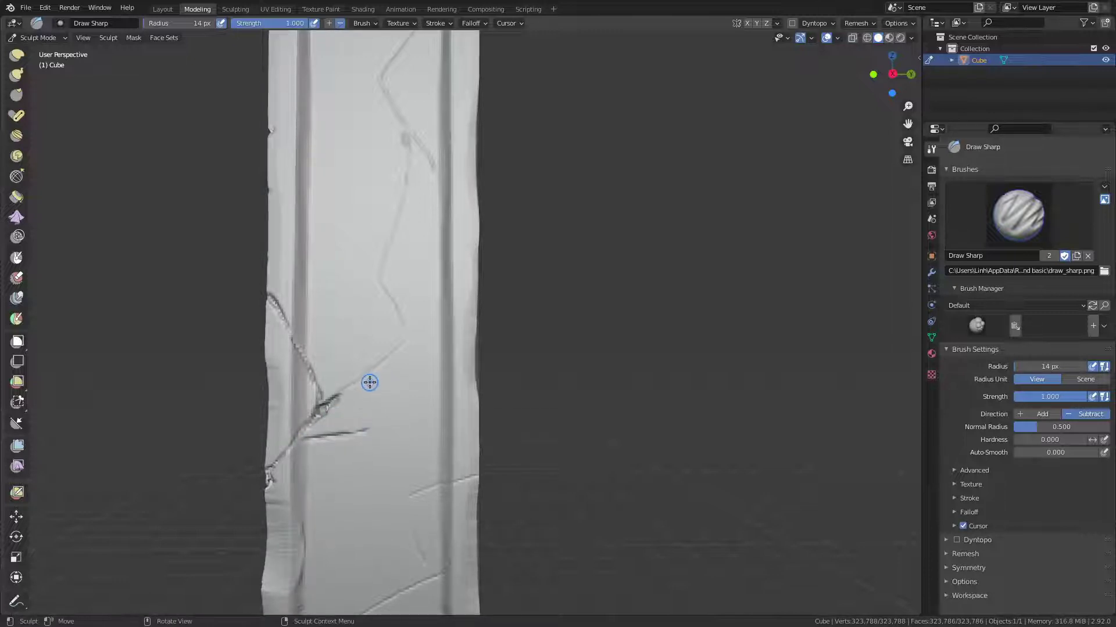
pyautogui.moveTo(347, 396)
pyautogui.mouseDown()
pyautogui.moveTo(365, 432)
pyautogui.moveTo(350, 396)
pyautogui.moveTo(331, 394)
pyautogui.moveTo(363, 373)
pyautogui.moveTo(351, 402)
pyautogui.moveTo(394, 490)
pyautogui.moveTo(361, 429)
pyautogui.moveTo(337, 448)
pyautogui.moveTo(359, 427)
pyautogui.moveTo(357, 379)
pyautogui.moveTo(398, 346)
pyautogui.moveTo(403, 323)
pyautogui.mouseUp()
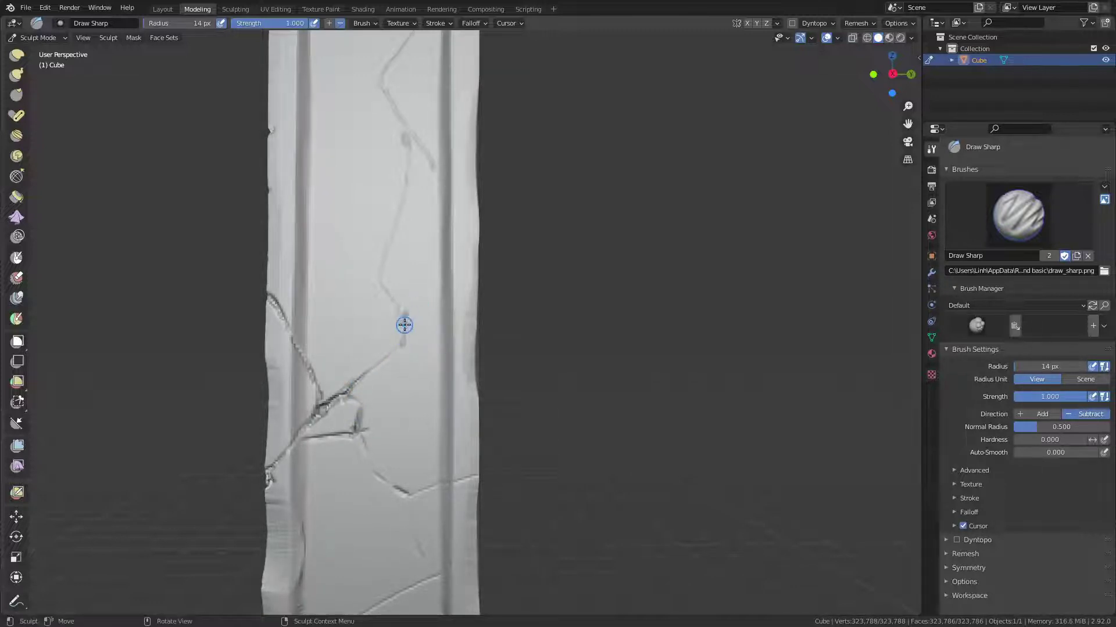
pyautogui.moveTo(404, 325); pyautogui.dragTo(430, 293)
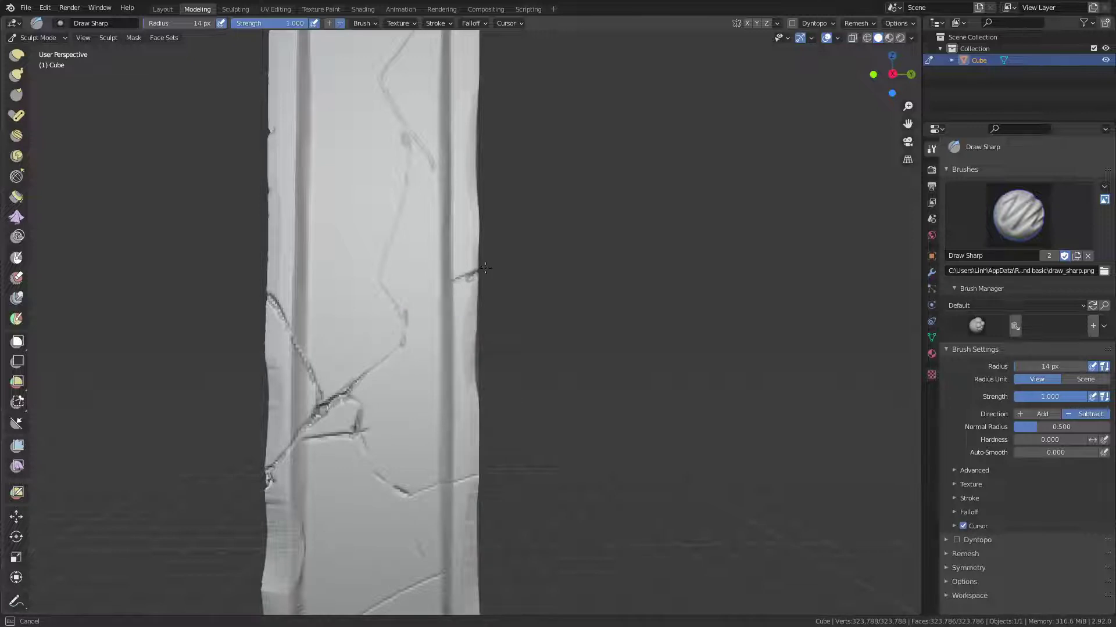
pyautogui.moveTo(407, 316)
pyautogui.mouseDown()
pyautogui.moveTo(406, 342)
pyautogui.moveTo(418, 304)
pyautogui.mouseUp()
# Carve new cracks running down and across the lower pillar face.
pyautogui.moveTo(364, 428)
pyautogui.mouseDown()
pyautogui.moveTo(376, 473)
pyautogui.moveTo(366, 456)
pyautogui.moveTo(410, 500)
pyautogui.moveTo(467, 478)
pyautogui.moveTo(471, 501)
pyautogui.mouseUp()
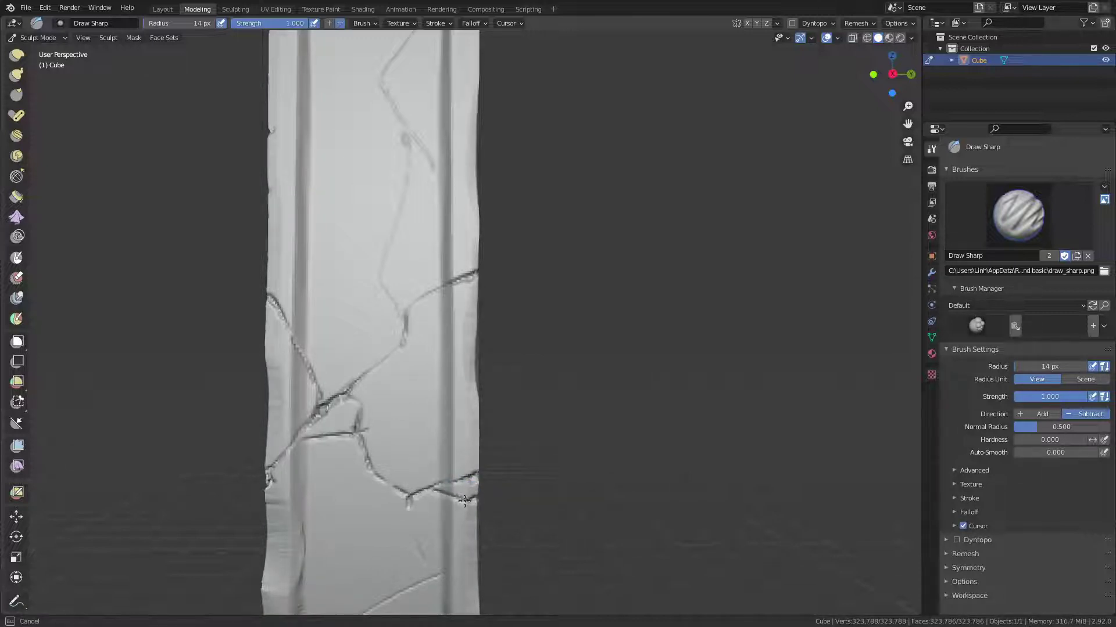
pyautogui.moveTo(471, 503)
pyautogui.mouseDown()
pyautogui.moveTo(441, 493)
pyautogui.moveTo(413, 501)
pyautogui.mouseUp()
pyautogui.moveTo(419, 541); pyautogui.dragTo(423, 553)
pyautogui.moveTo(423, 553)
pyautogui.keyDown('shift'); pyautogui.mouseDown(button='middle')
pyautogui.moveTo(424, 362)
pyautogui.moveTo(414, 433)
pyautogui.mouseUp(button='middle'); pyautogui.keyUp('shift')
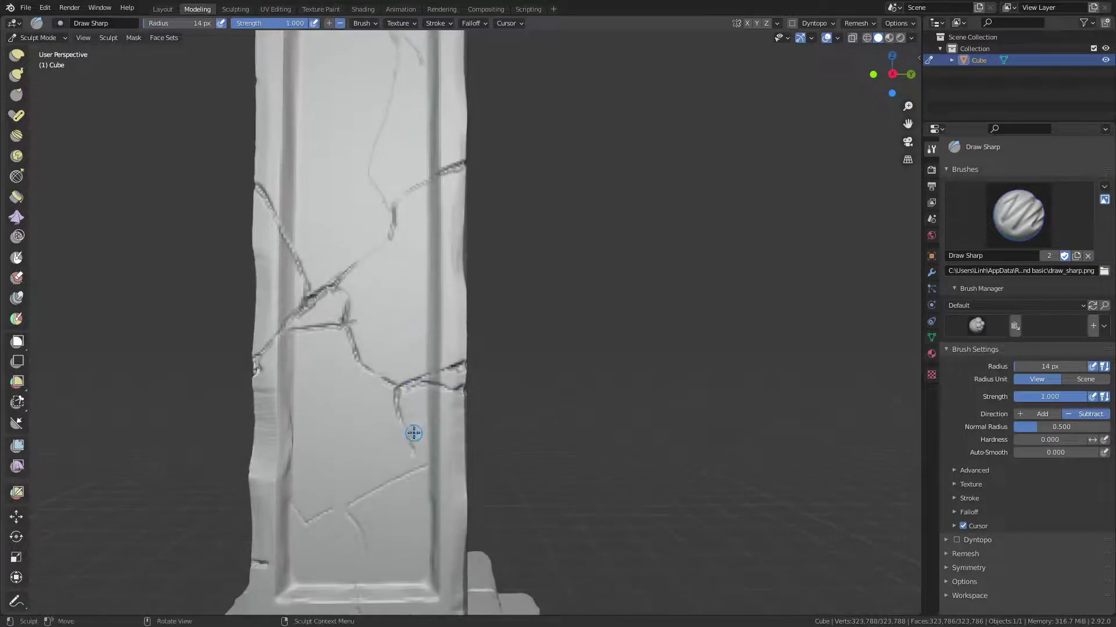
pyautogui.moveTo(413, 451); pyautogui.dragTo(416, 465)
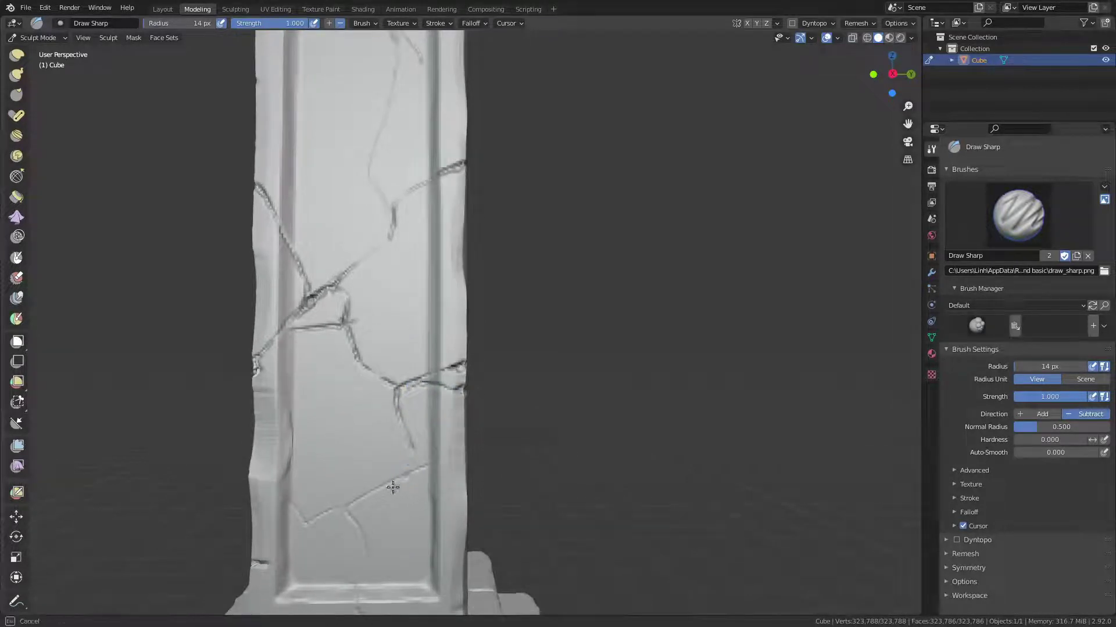
# Link the lower cracks to the diagonal crack and add a down-right branch.
pyautogui.moveTo(302, 507)
pyautogui.mouseDown()
pyautogui.moveTo(287, 500)
pyautogui.moveTo(341, 507)
pyautogui.moveTo(375, 491)
pyautogui.mouseUp()
pyautogui.moveTo(413, 457)
pyautogui.mouseDown()
pyautogui.moveTo(412, 473)
pyautogui.moveTo(350, 505)
pyautogui.mouseUp()
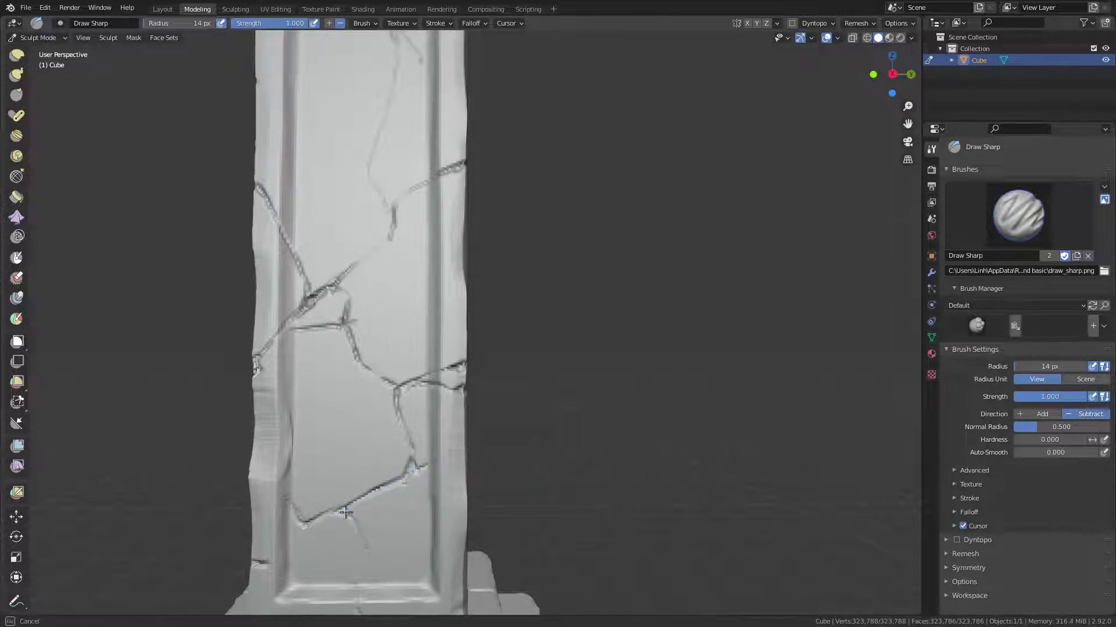
pyautogui.moveTo(403, 568); pyautogui.dragTo(399, 577)
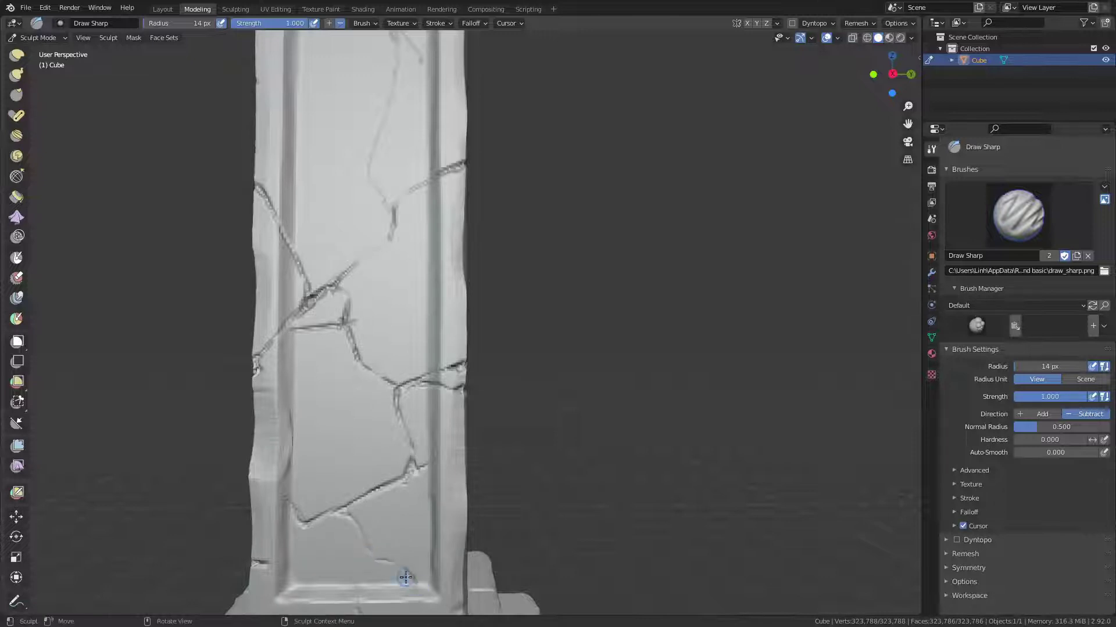
pyautogui.keyDown('shift'); pyautogui.moveTo(396, 507); pyautogui.dragTo(369, 443, button='middle'); pyautogui.keyUp('shift')
pyautogui.moveTo(382, 499); pyautogui.dragTo(344, 476)
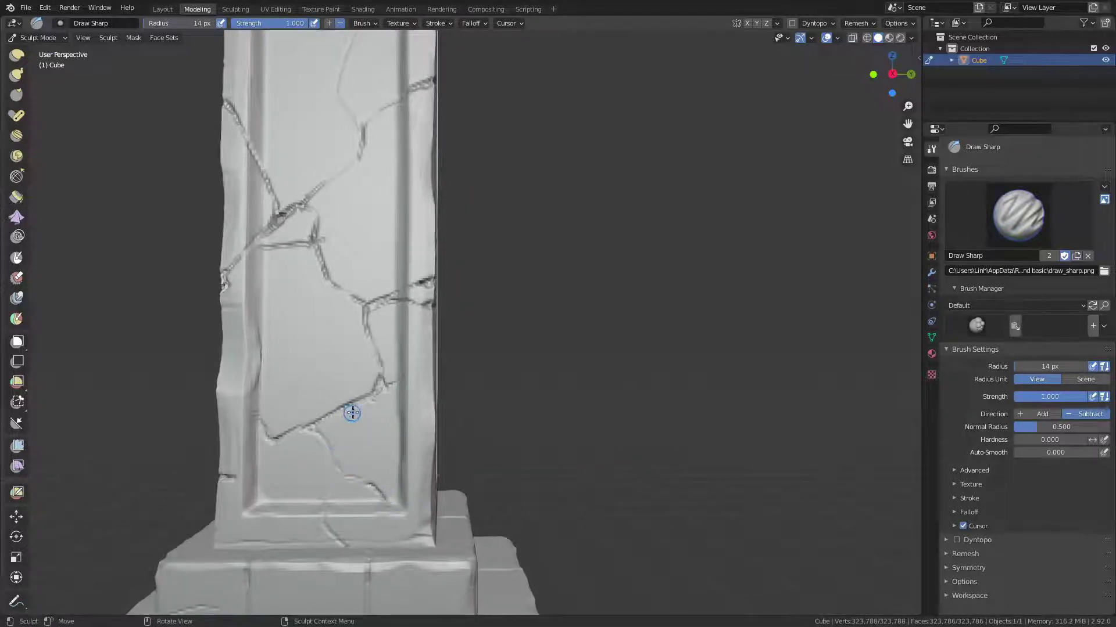
pyautogui.moveTo(394, 386); pyautogui.dragTo(415, 415)
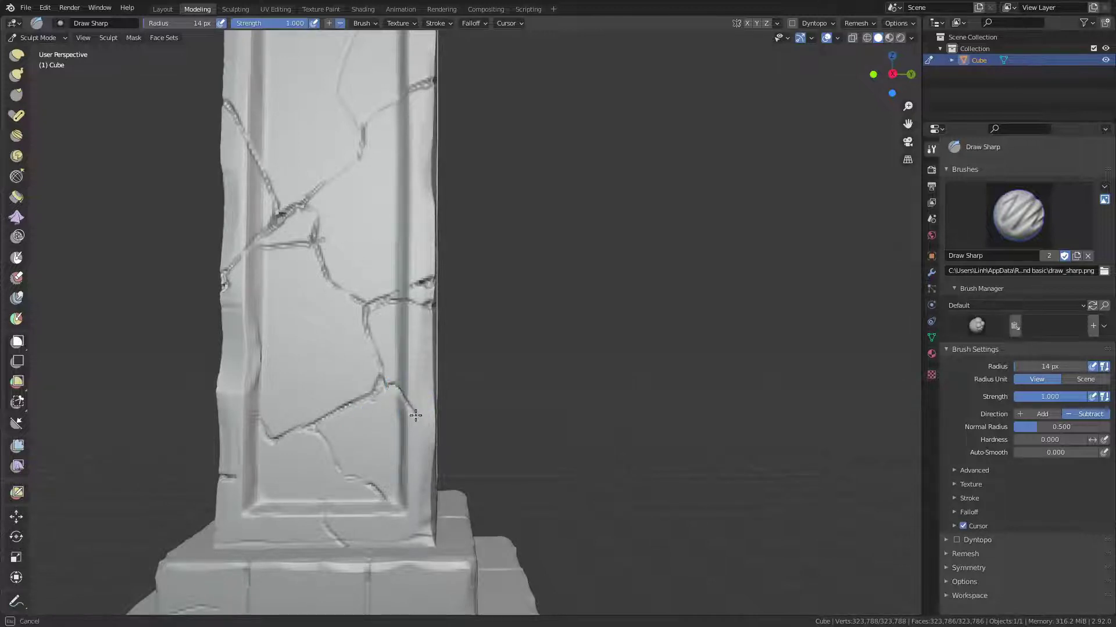
pyautogui.moveTo(438, 432)
pyautogui.mouseDown(button='middle')
pyautogui.moveTo(450, 341)
pyautogui.moveTo(290, 479)
pyautogui.moveTo(410, 358)
pyautogui.moveTo(395, 380)
pyautogui.moveTo(463, 266)
pyautogui.moveTo(411, 236)
pyautogui.mouseUp(button='middle')
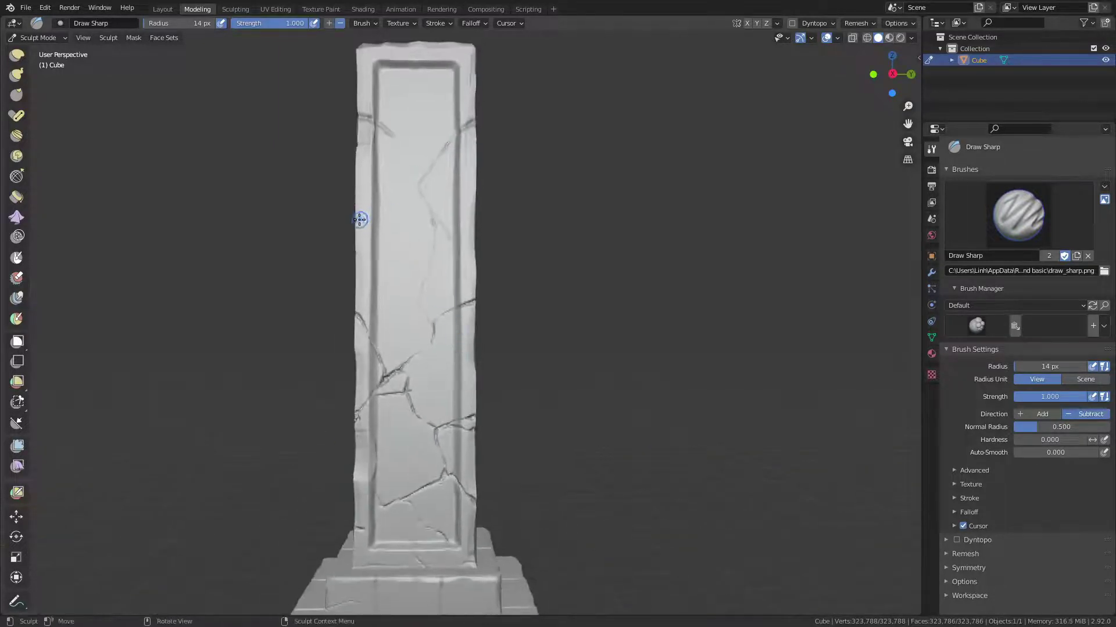
# Zoom in on the pillar and undo the stray creases across the face.
pyautogui.moveTo(355, 219); pyautogui.dragTo(378, 216)
pyautogui.moveTo(379, 216)
pyautogui.mouseDown(button='middle')
pyautogui.moveTo(416, 219)
pyautogui.moveTo(389, 215)
pyautogui.mouseUp(button='middle')
pyautogui.hotkey('ctrl', 'z')
pyautogui.moveTo(362, 215); pyautogui.dragTo(407, 224)
pyautogui.hotkey('ctrl', 'z')
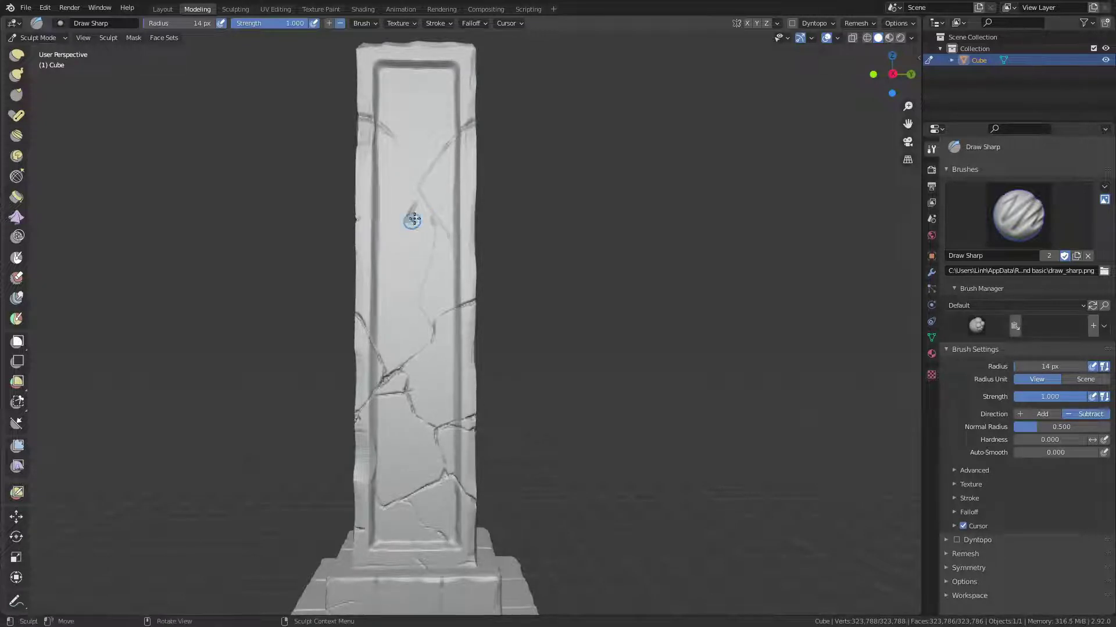
pyautogui.hotkey('ctrl', 'z')
# Carve and deepen a crack on the upper face, undoing the left-edge and down-left strokes.
pyautogui.moveTo(419, 202); pyautogui.dragTo(409, 223)
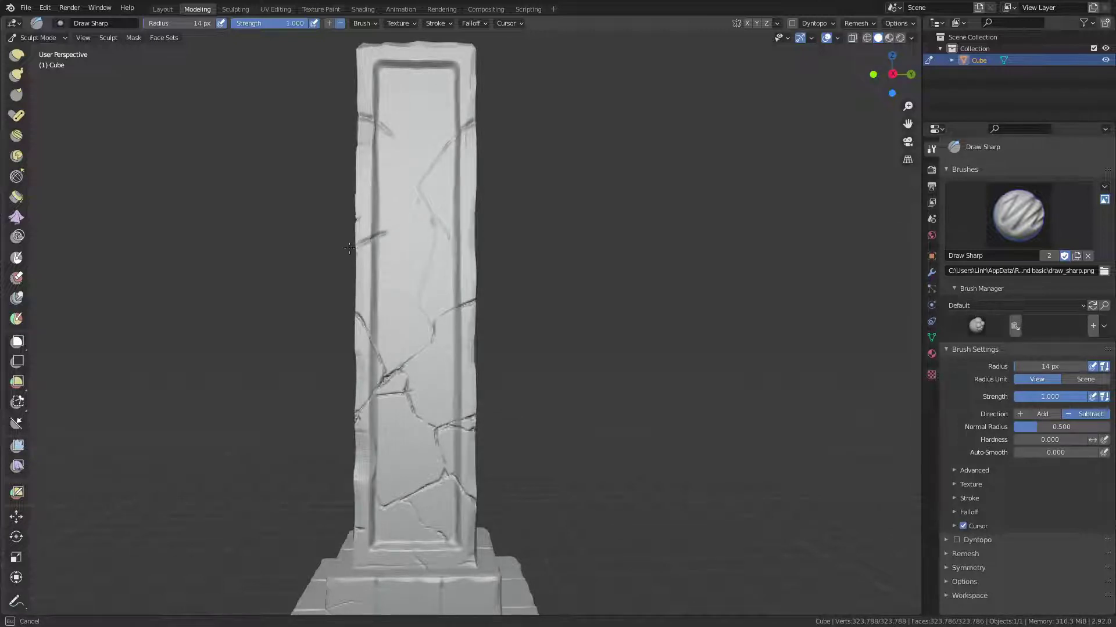
pyautogui.moveTo(349, 248); pyautogui.dragTo(365, 244)
pyautogui.hotkey('ctrl', 'z')
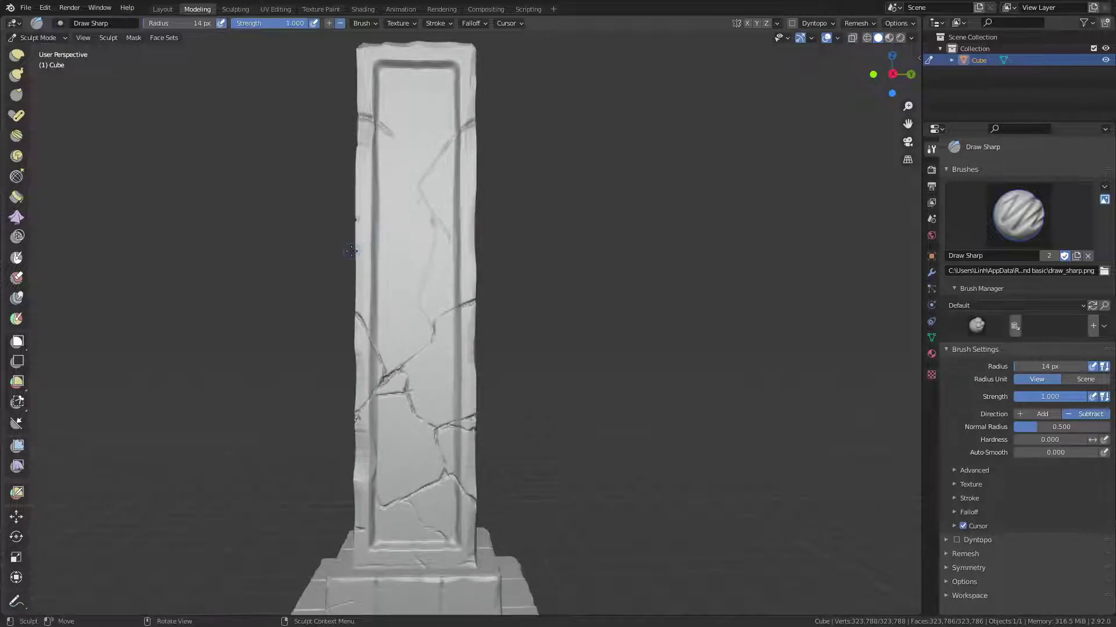
pyautogui.moveTo(416, 193)
pyautogui.mouseDown()
pyautogui.moveTo(388, 232)
pyautogui.moveTo(432, 220)
pyautogui.moveTo(450, 239)
pyautogui.moveTo(422, 294)
pyautogui.mouseUp()
pyautogui.hotkey('ctrl', 'z')
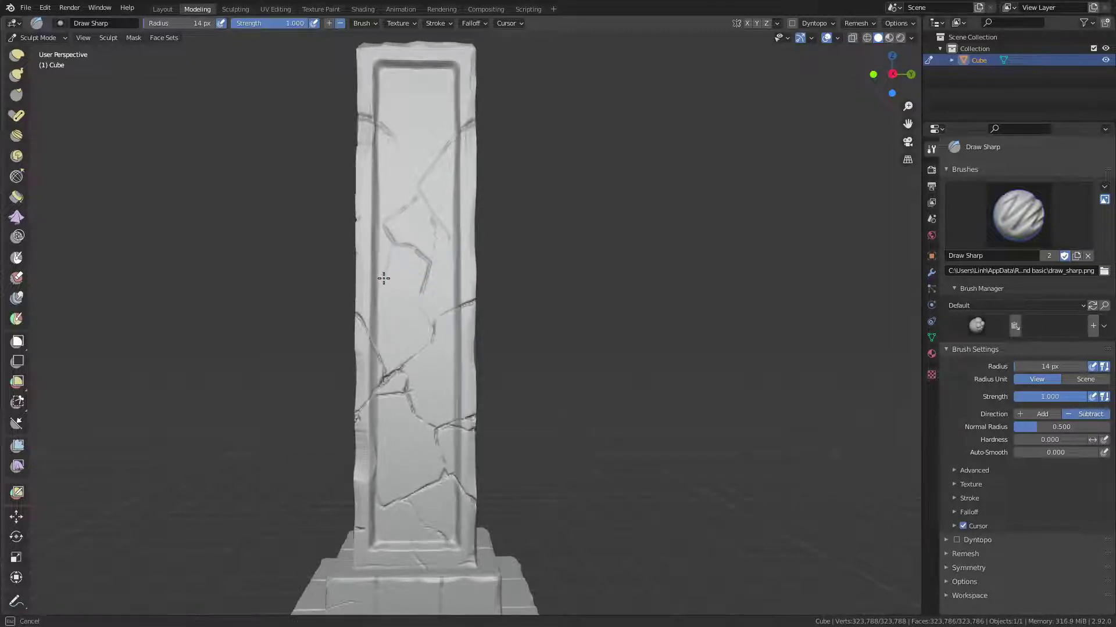
pyautogui.moveTo(391, 248)
pyautogui.mouseDown()
pyautogui.moveTo(378, 222)
pyautogui.moveTo(359, 223)
pyautogui.moveTo(377, 221)
pyautogui.moveTo(357, 216)
pyautogui.mouseUp()
# Carve a sharp crack at the right edge and connect the upper cracks to it.
pyautogui.moveTo(456, 239)
pyautogui.mouseDown()
pyautogui.moveTo(479, 237)
pyautogui.moveTo(462, 237)
pyautogui.mouseUp()
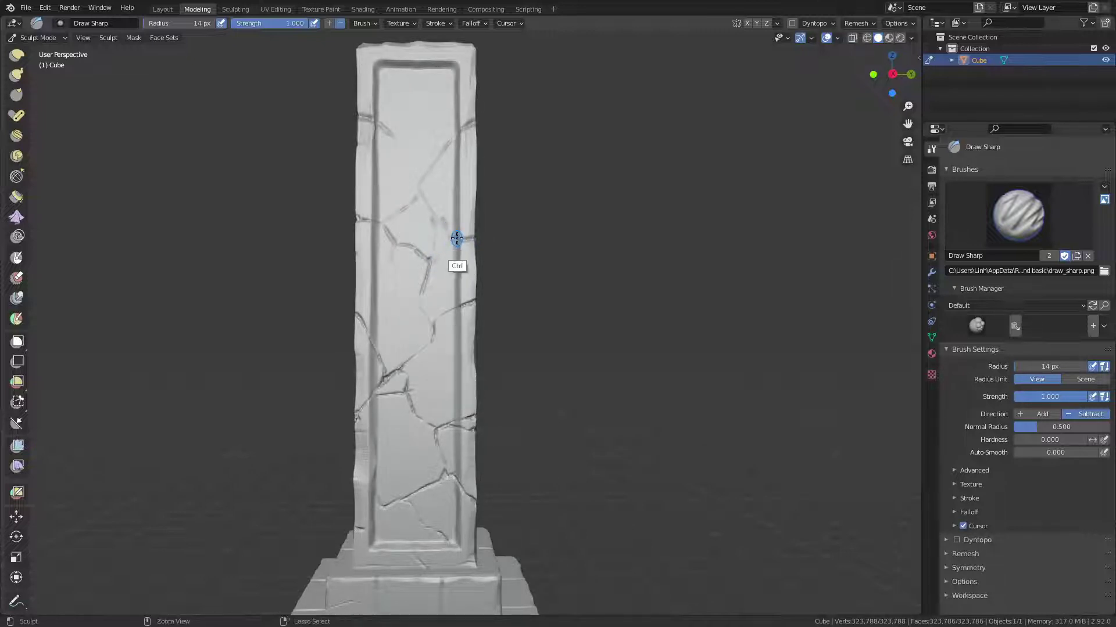
pyautogui.moveTo(439, 224); pyautogui.dragTo(431, 219)
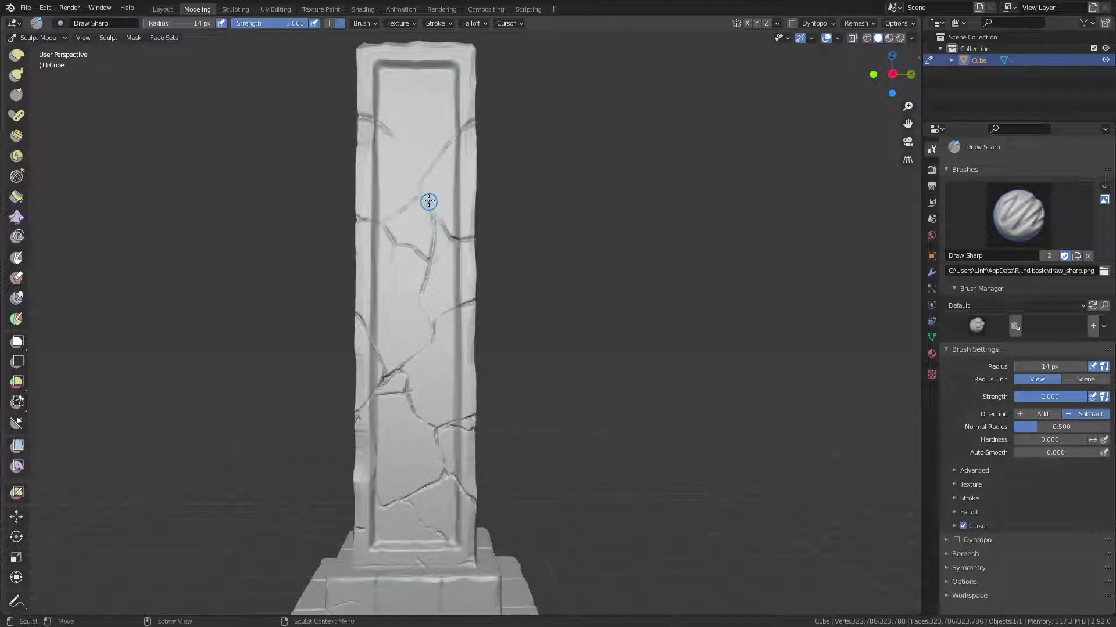
pyautogui.moveTo(433, 229); pyautogui.dragTo(418, 209)
pyautogui.moveTo(427, 250)
pyautogui.mouseDown()
pyautogui.moveTo(433, 261)
pyautogui.moveTo(418, 209)
pyautogui.moveTo(440, 251)
pyautogui.moveTo(427, 260)
pyautogui.mouseUp()
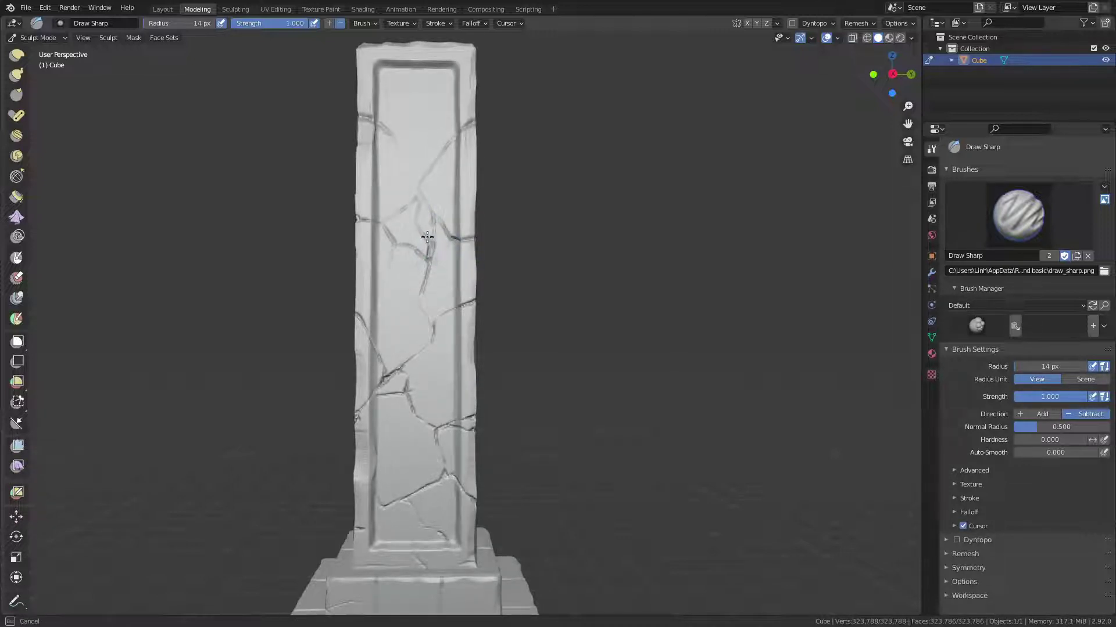
pyautogui.moveTo(423, 187); pyautogui.dragTo(470, 184)
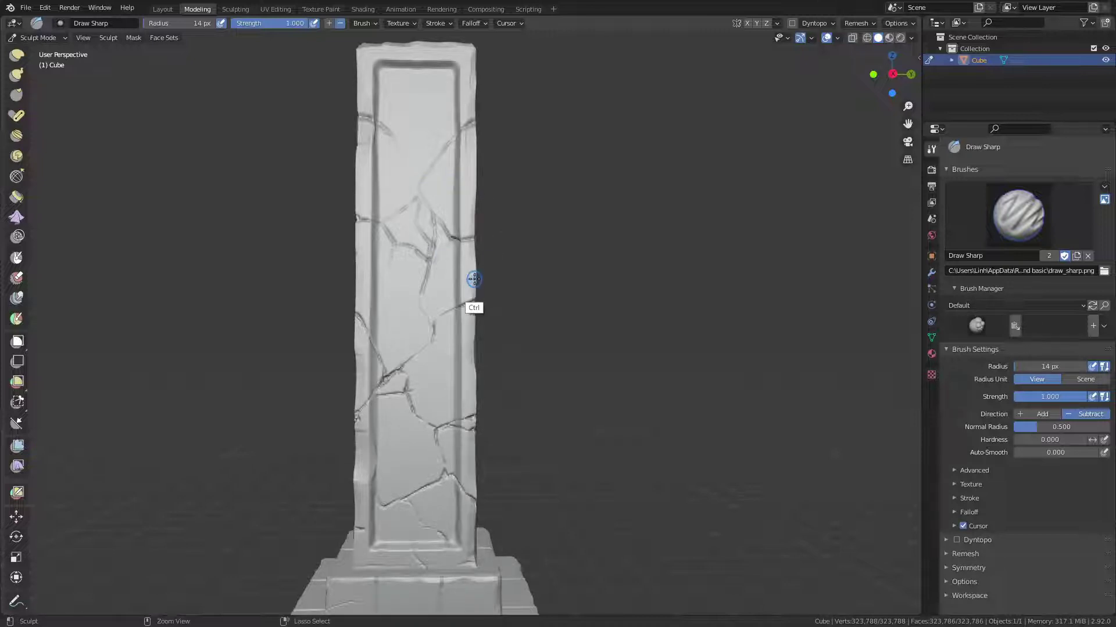
# Undo the latest several cracks on the upper face.
pyautogui.hotkey('ctrl', 'z')
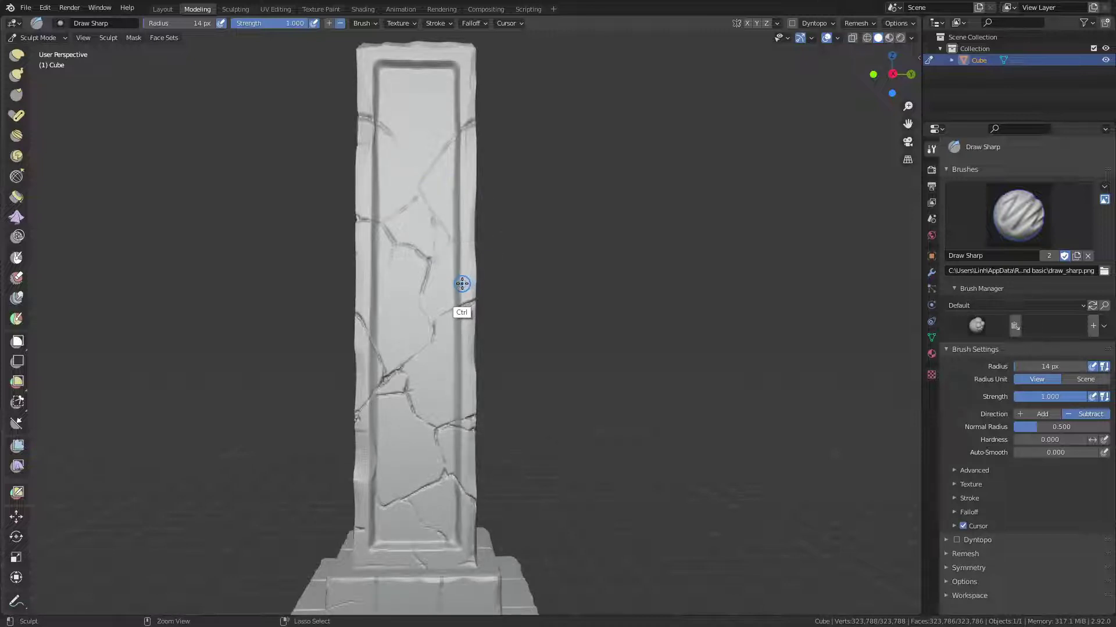
pyautogui.hotkey('ctrl', 'z')
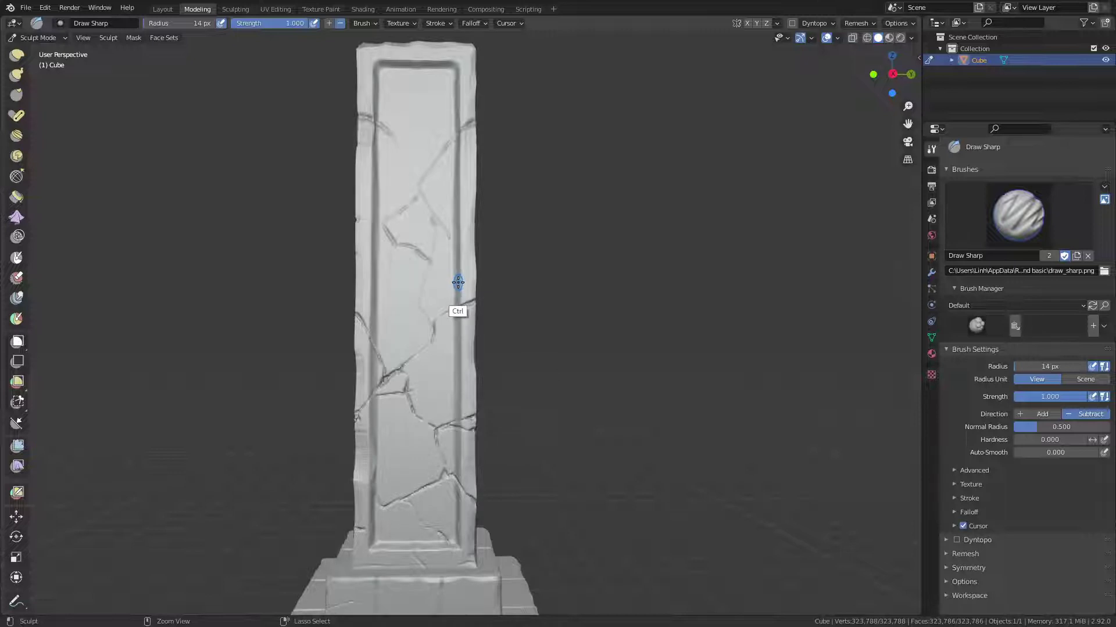
pyautogui.hotkey('ctrl', 'z')
pyautogui.hotkey('ctrl', 'z')
pyautogui.hotkey('ctrl', 'z')
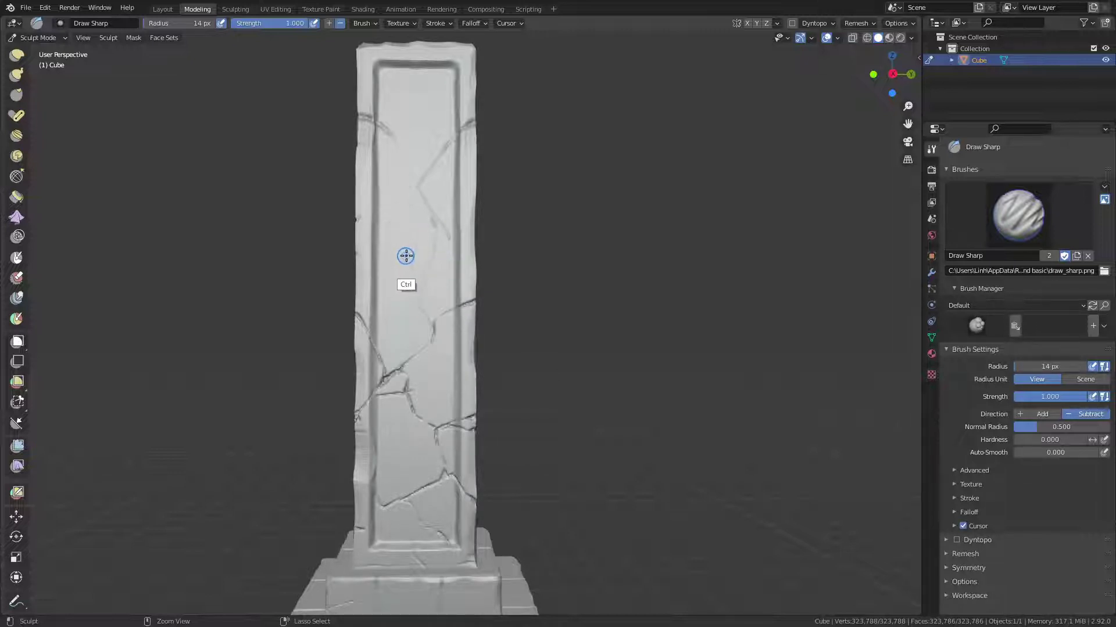
pyautogui.press('b')
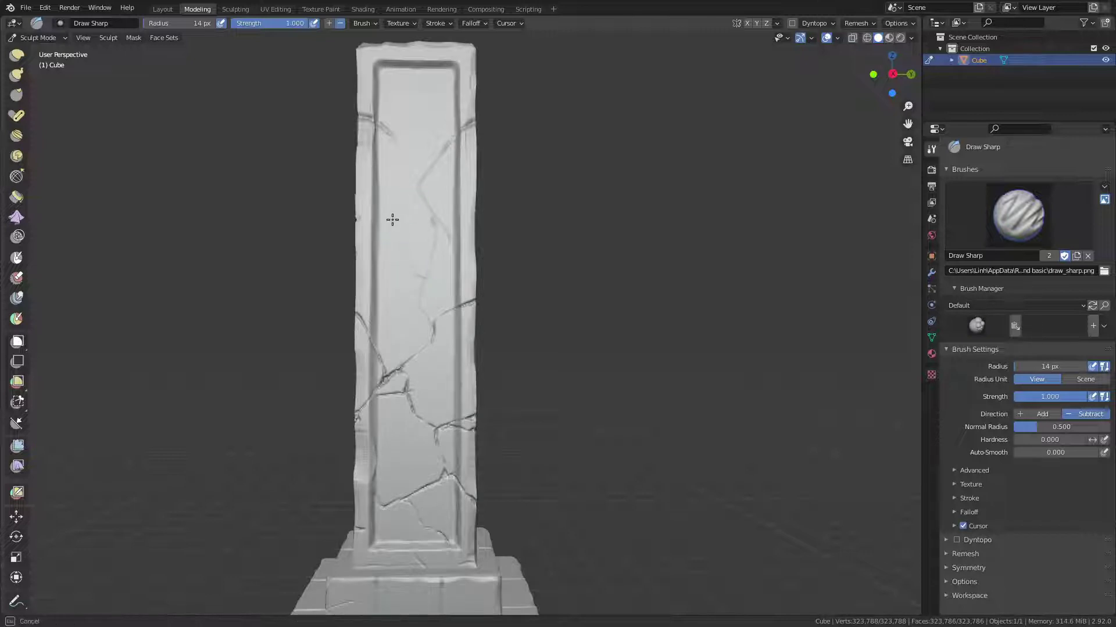
# Try cracks from the left edge and near the top, undoing the unwanted marks.
pyautogui.hotkey('ctrl', 'z')
pyautogui.press('Escape')
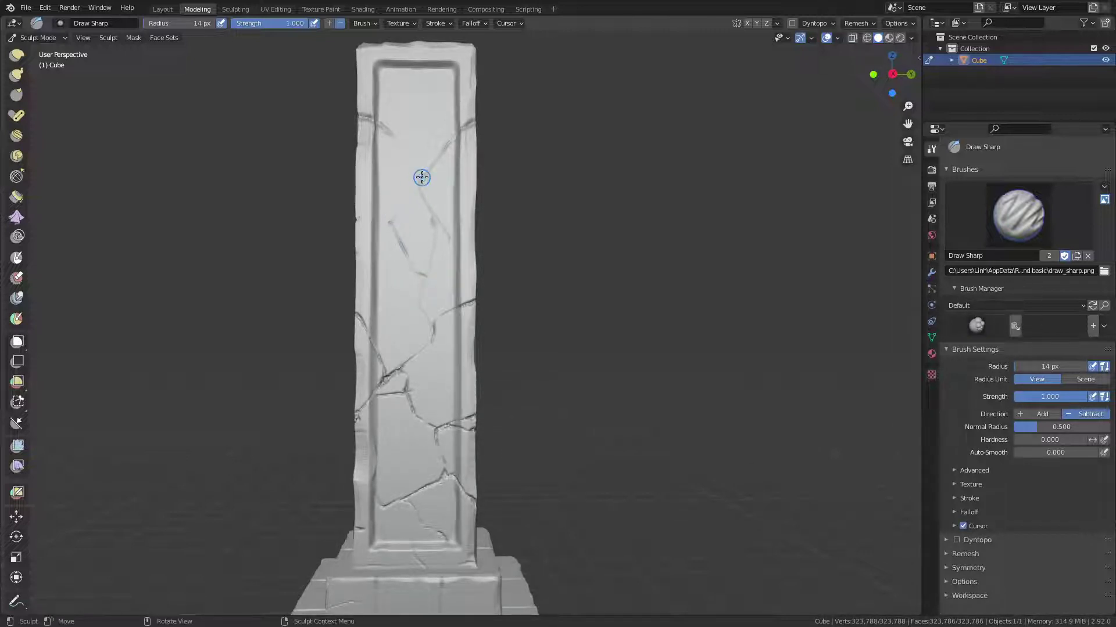
pyautogui.moveTo(409, 212)
pyautogui.mouseDown()
pyautogui.moveTo(363, 218)
pyautogui.moveTo(384, 221)
pyautogui.mouseUp()
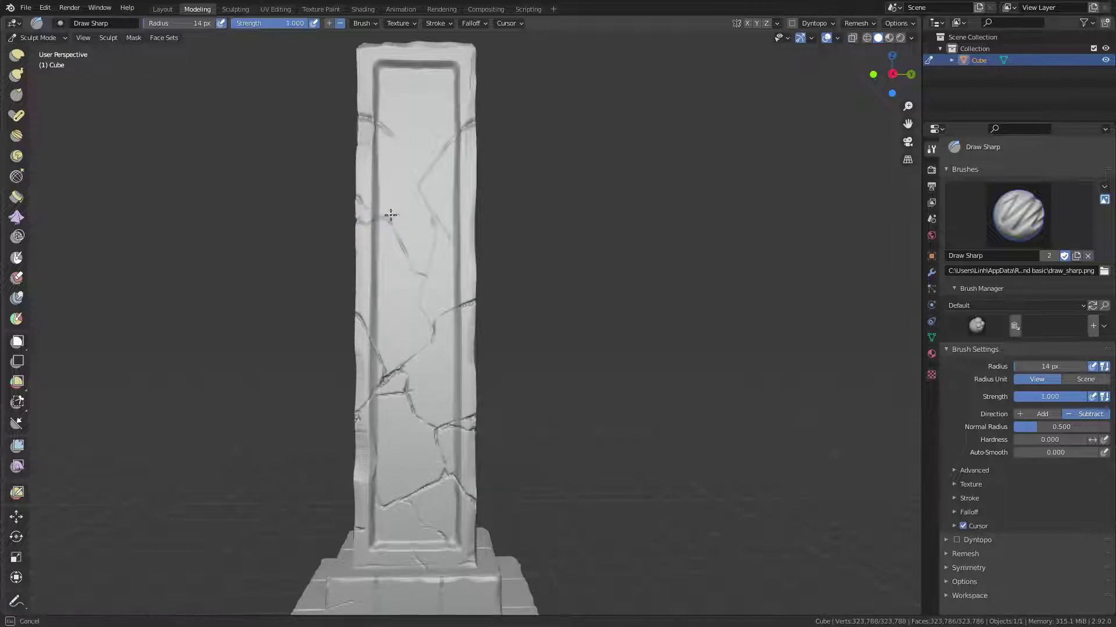
pyautogui.moveTo(356, 220)
pyautogui.mouseDown()
pyautogui.moveTo(384, 218)
pyautogui.moveTo(361, 236)
pyautogui.mouseUp()
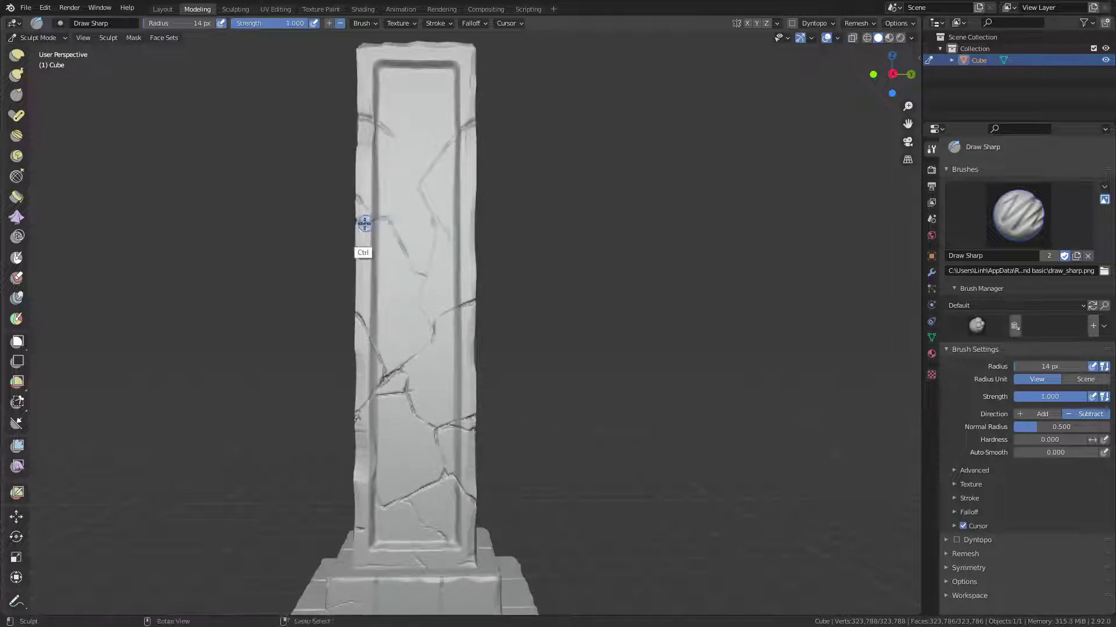
pyautogui.moveTo(417, 189)
pyautogui.mouseDown()
pyautogui.moveTo(433, 219)
pyautogui.moveTo(408, 183)
pyautogui.mouseUp()
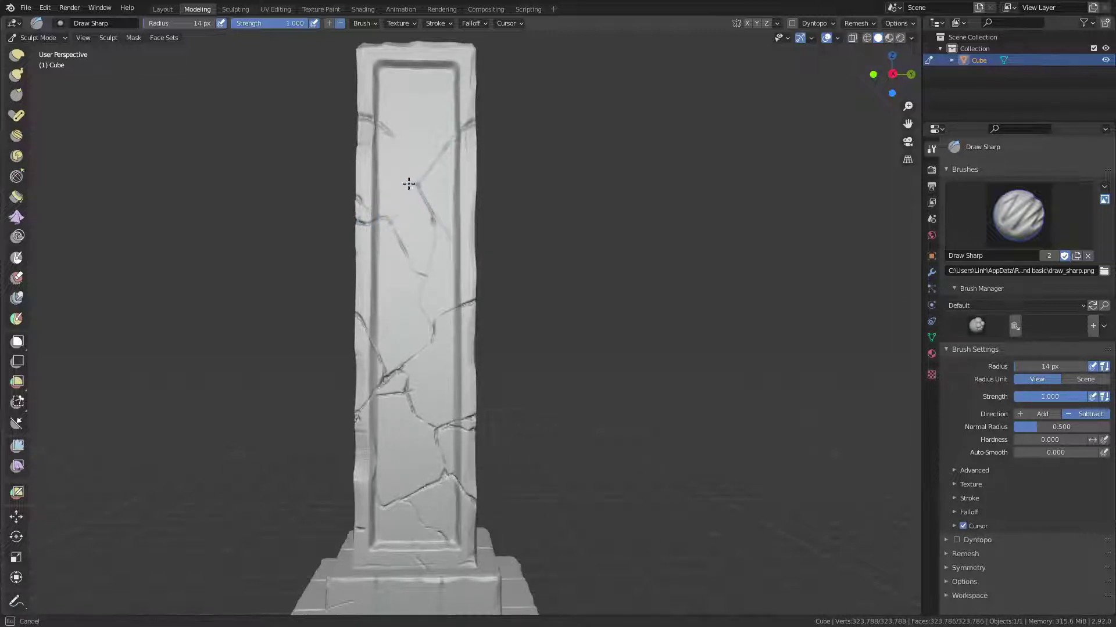
pyautogui.press('Escape')
pyautogui.moveTo(403, 190)
pyautogui.mouseDown()
pyautogui.moveTo(395, 223)
pyautogui.moveTo(420, 186)
pyautogui.moveTo(386, 142)
pyautogui.moveTo(416, 177)
pyautogui.mouseUp()
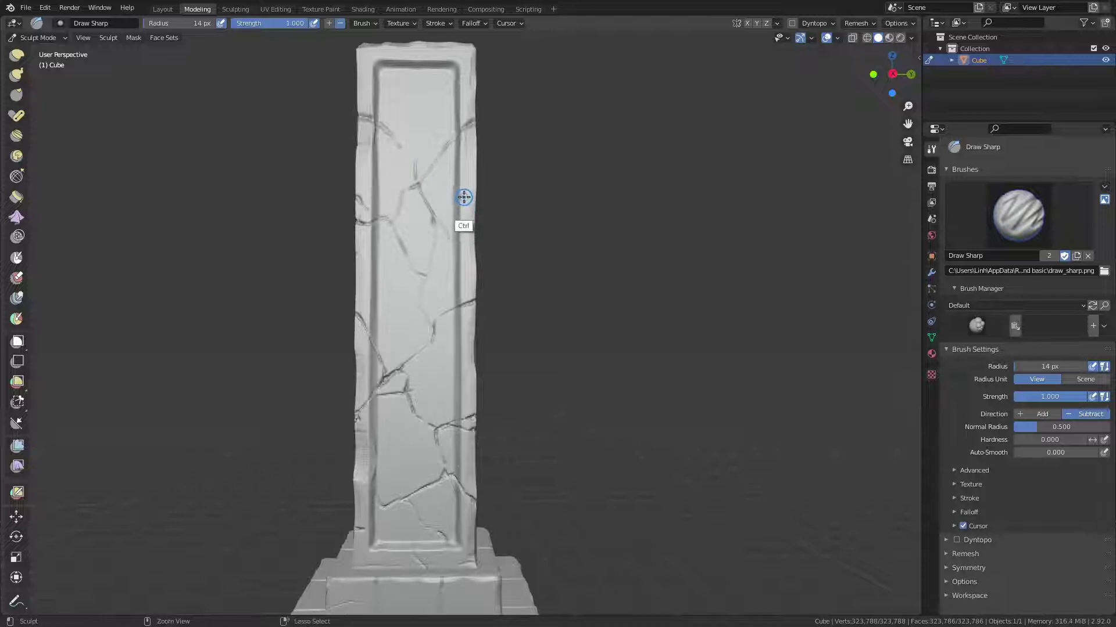
pyautogui.hotkey('ctrl', 'z')
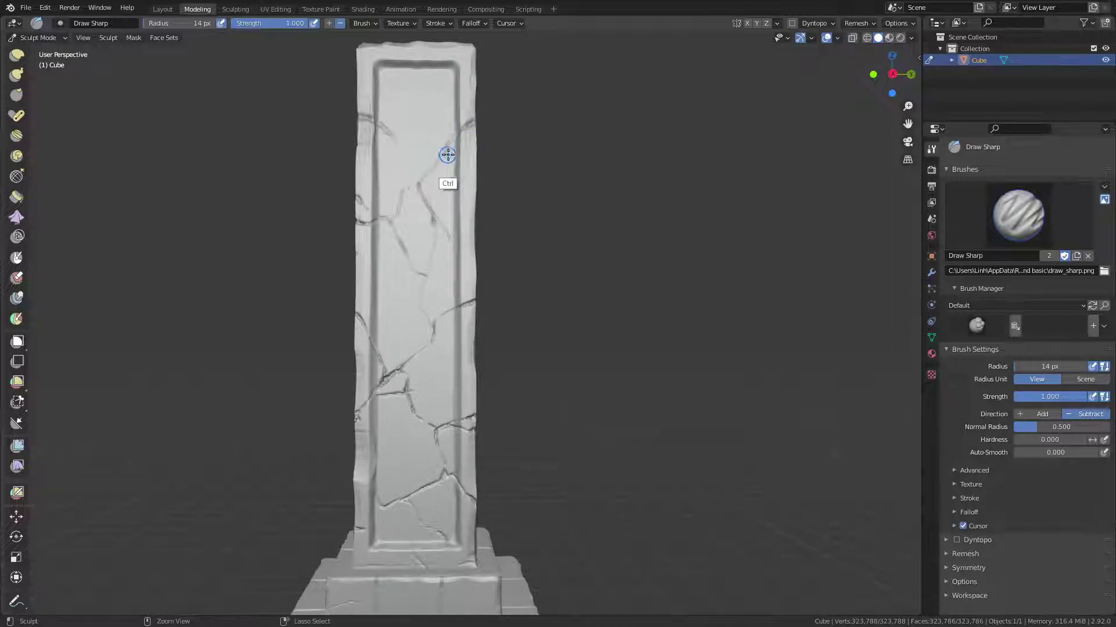
# Carve branching cracks across the upper face to the divot and the right edge.
pyautogui.moveTo(417, 198)
pyautogui.mouseDown()
pyautogui.moveTo(398, 211)
pyautogui.moveTo(396, 256)
pyautogui.mouseUp()
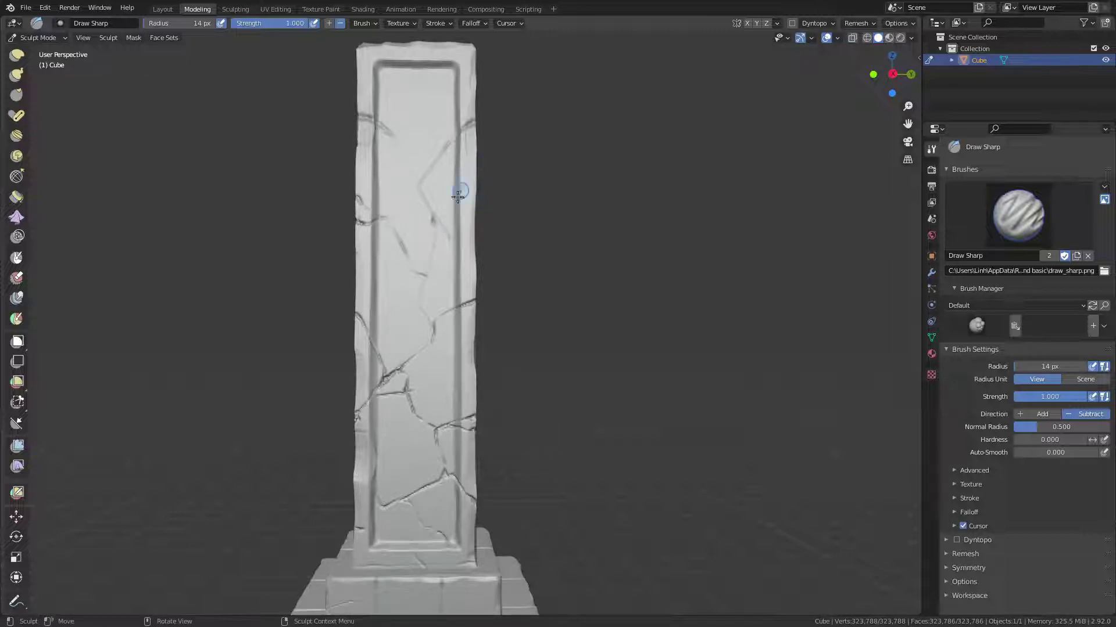
pyautogui.moveTo(419, 184); pyautogui.dragTo(415, 182)
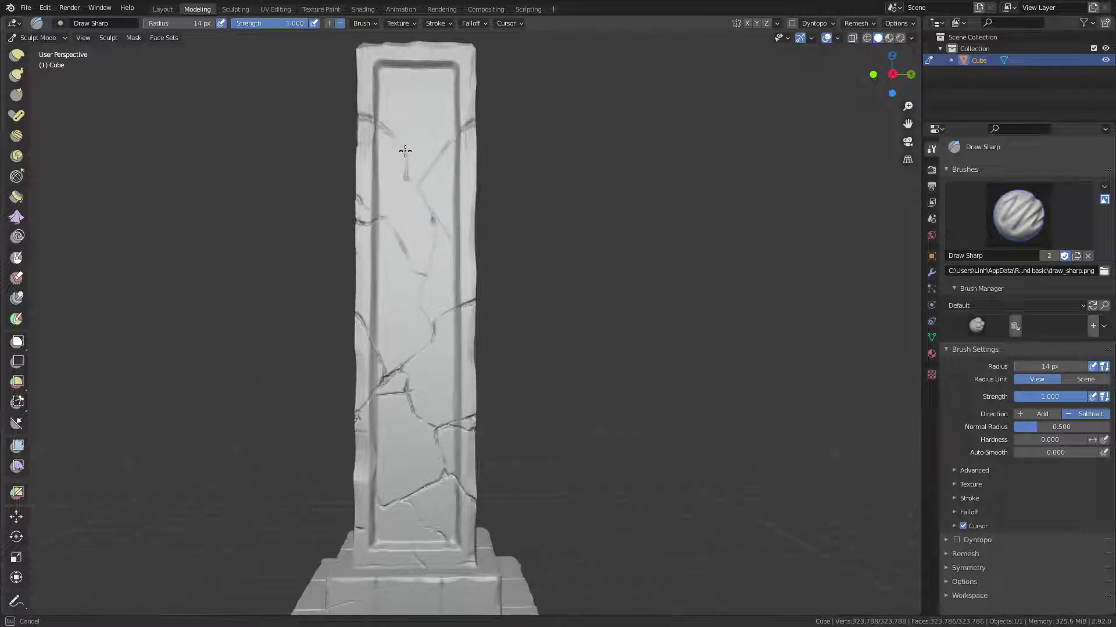
pyautogui.moveTo(366, 144)
pyautogui.mouseDown()
pyautogui.moveTo(384, 137)
pyautogui.moveTo(370, 147)
pyautogui.mouseUp()
pyautogui.moveTo(419, 180)
pyautogui.mouseDown()
pyautogui.moveTo(404, 173)
pyautogui.moveTo(429, 184)
pyautogui.moveTo(414, 181)
pyautogui.mouseUp()
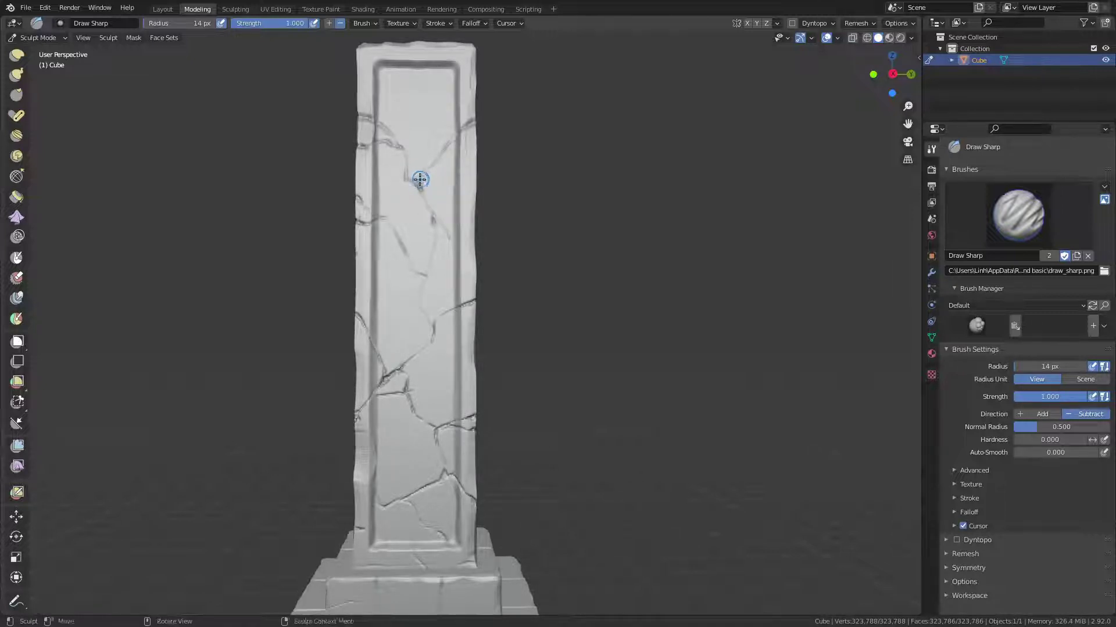
pyautogui.moveTo(419, 179)
pyautogui.mouseDown()
pyautogui.moveTo(427, 173)
pyautogui.moveTo(433, 194)
pyautogui.moveTo(396, 200)
pyautogui.moveTo(363, 261)
pyautogui.mouseUp()
pyautogui.moveTo(397, 205); pyautogui.dragTo(417, 180)
pyautogui.moveTo(446, 234)
pyautogui.mouseDown()
pyautogui.moveTo(474, 253)
pyautogui.moveTo(422, 311)
pyautogui.mouseUp()
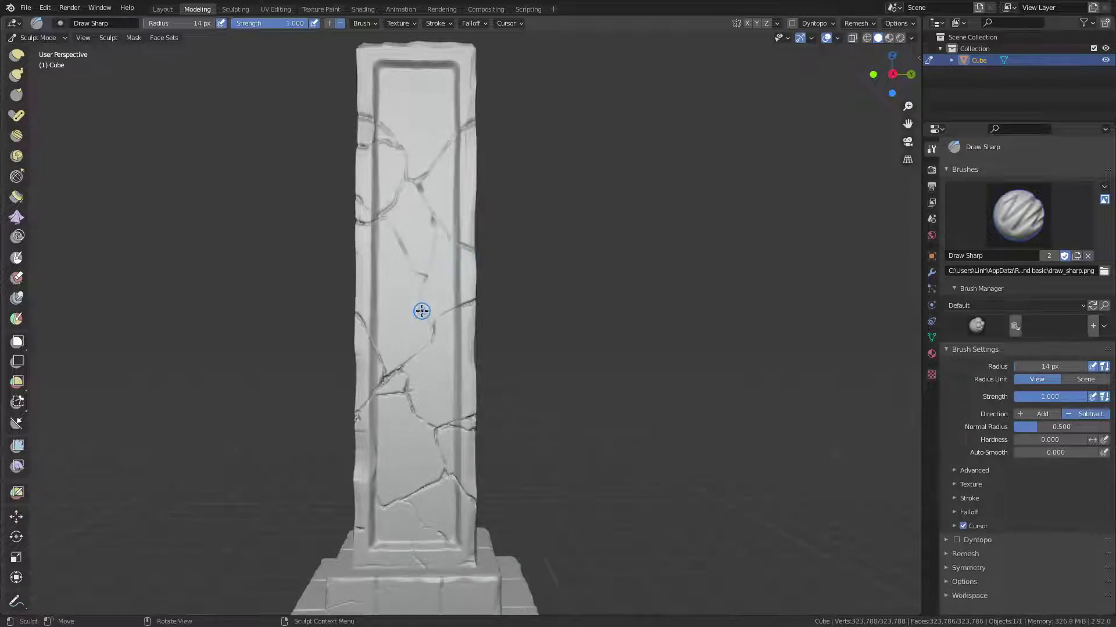
# Orbit the view to face the pillar straight on.
pyautogui.scroll(-4, 498, 261)
pyautogui.moveTo(428, 391)
pyautogui.mouseDown(button='middle')
pyautogui.moveTo(425, 357)
pyautogui.moveTo(460, 253)
pyautogui.mouseUp(button='middle')
pyautogui.scroll(3, 486, 332)
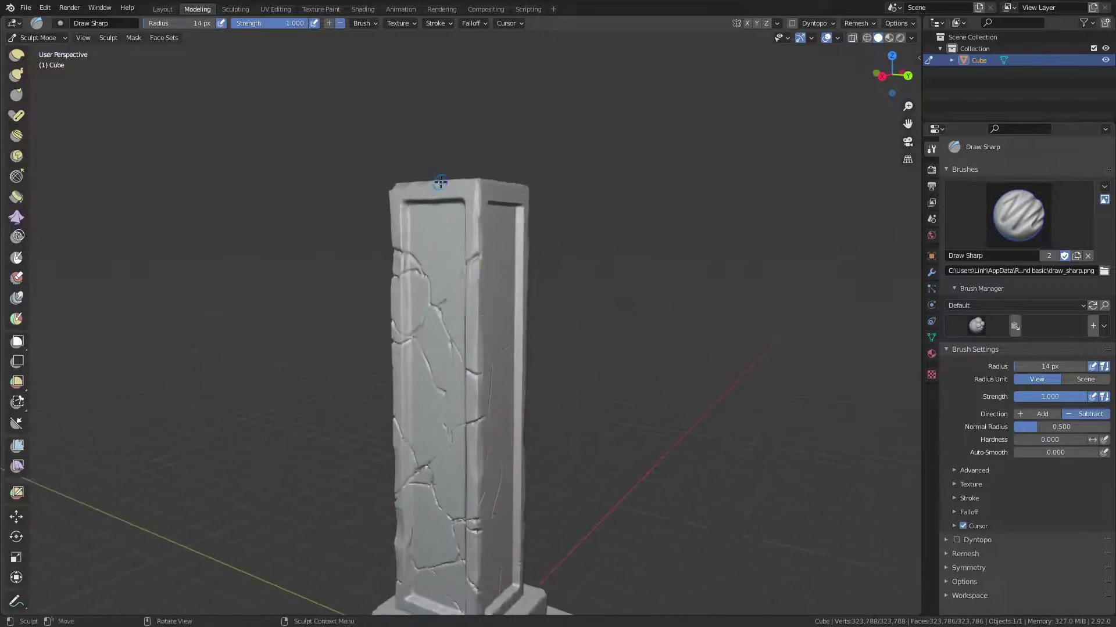
pyautogui.moveTo(463, 229); pyautogui.dragTo(453, 182, button='middle')
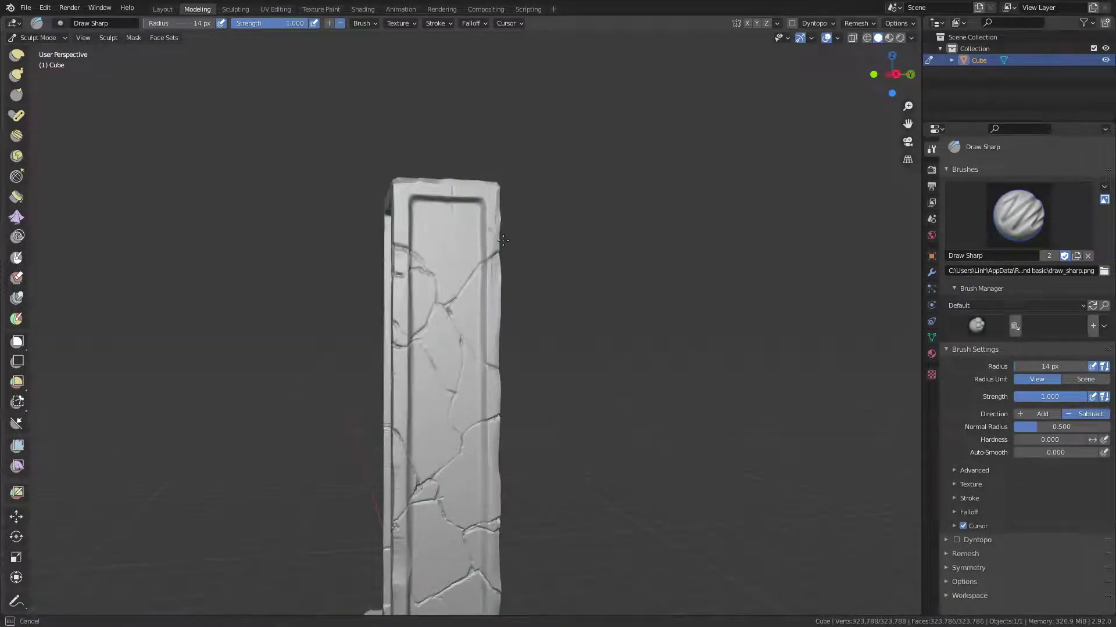
# Carve short cracks along the front panel's top edge.
pyautogui.moveTo(443, 179); pyautogui.dragTo(427, 178)
pyautogui.moveTo(461, 210); pyautogui.dragTo(451, 182)
pyautogui.moveTo(466, 221); pyautogui.dragTo(492, 230)
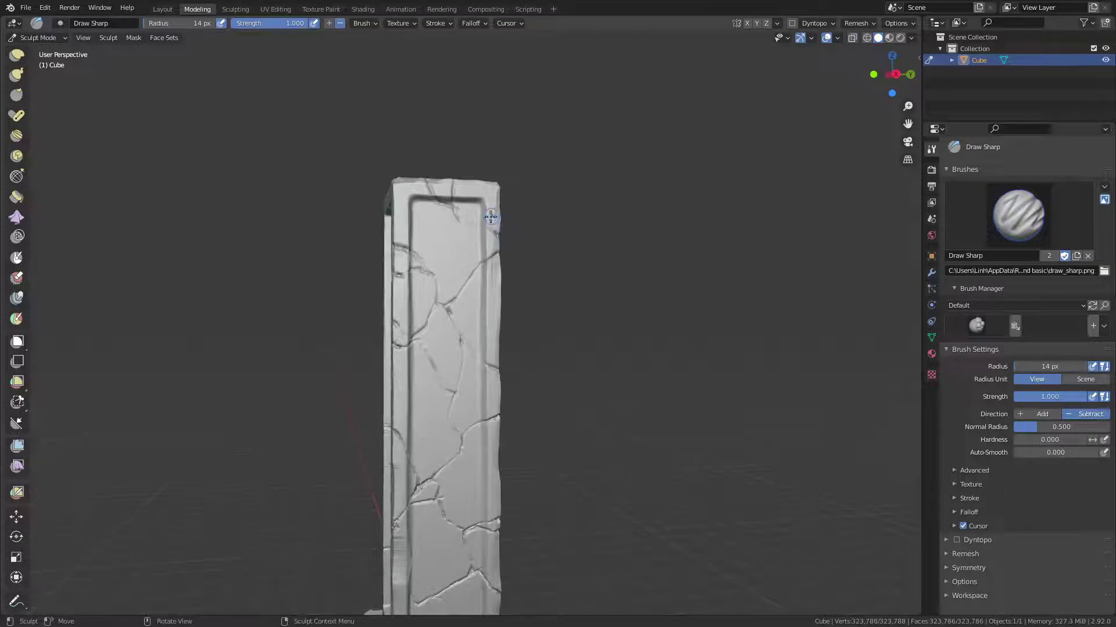
pyautogui.moveTo(503, 237); pyautogui.dragTo(460, 224, button='middle')
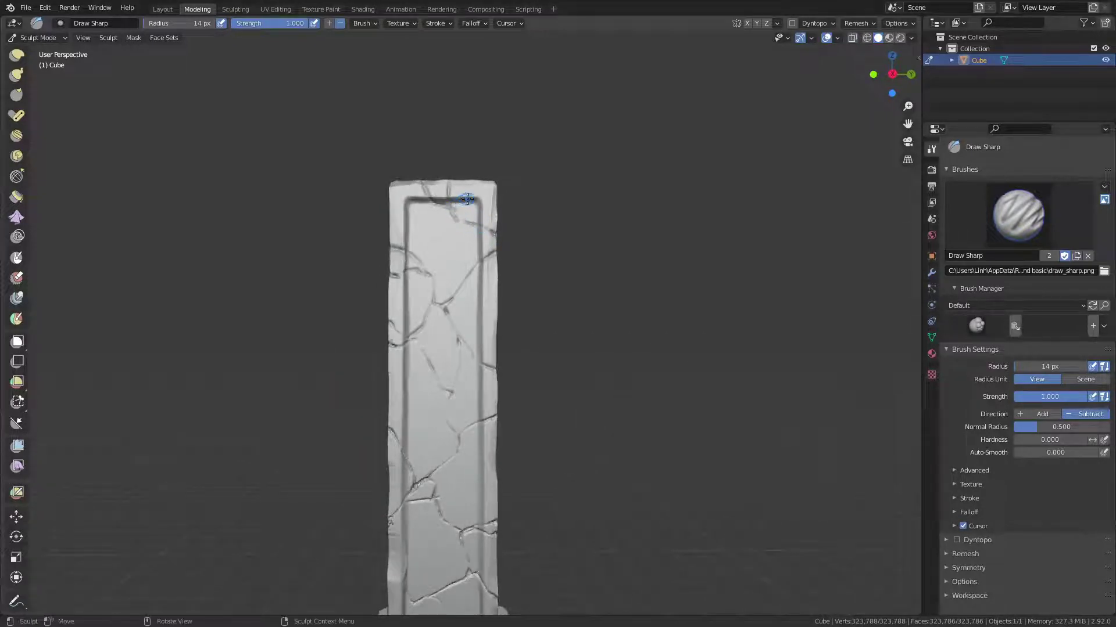
pyautogui.moveTo(454, 216); pyautogui.dragTo(480, 223)
pyautogui.moveTo(482, 223); pyautogui.dragTo(496, 183, button='middle')
# Cut a vertical groove from the top edge and add short cracks on the side face.
pyautogui.moveTo(496, 183); pyautogui.dragTo(495, 233)
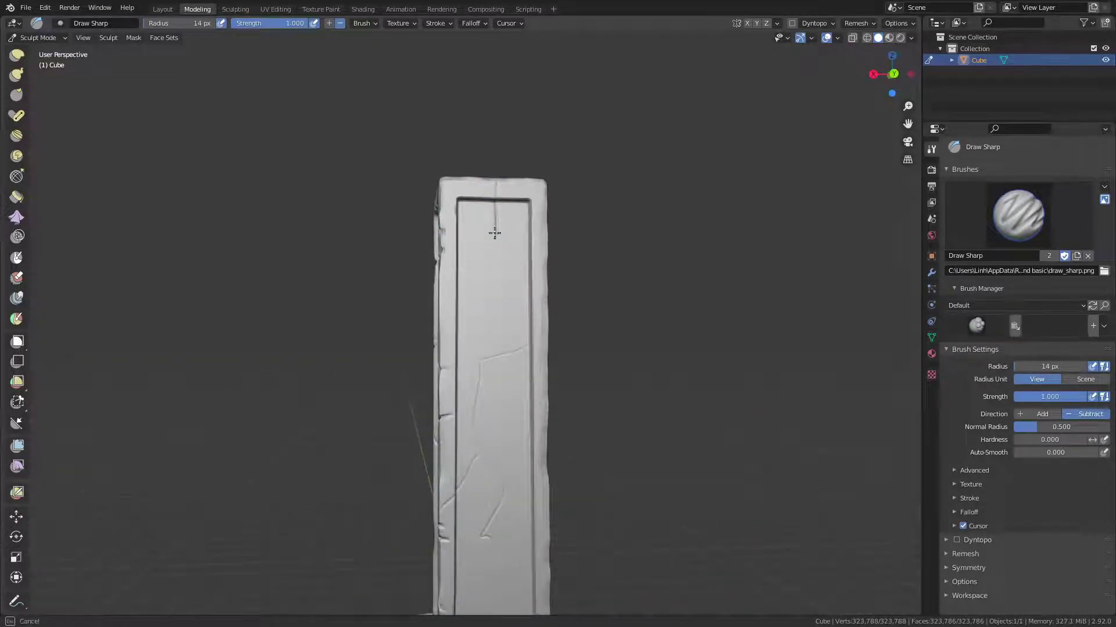
pyautogui.moveTo(436, 289)
pyautogui.mouseDown(button='middle')
pyautogui.moveTo(507, 283)
pyautogui.moveTo(401, 303)
pyautogui.mouseUp(button='middle')
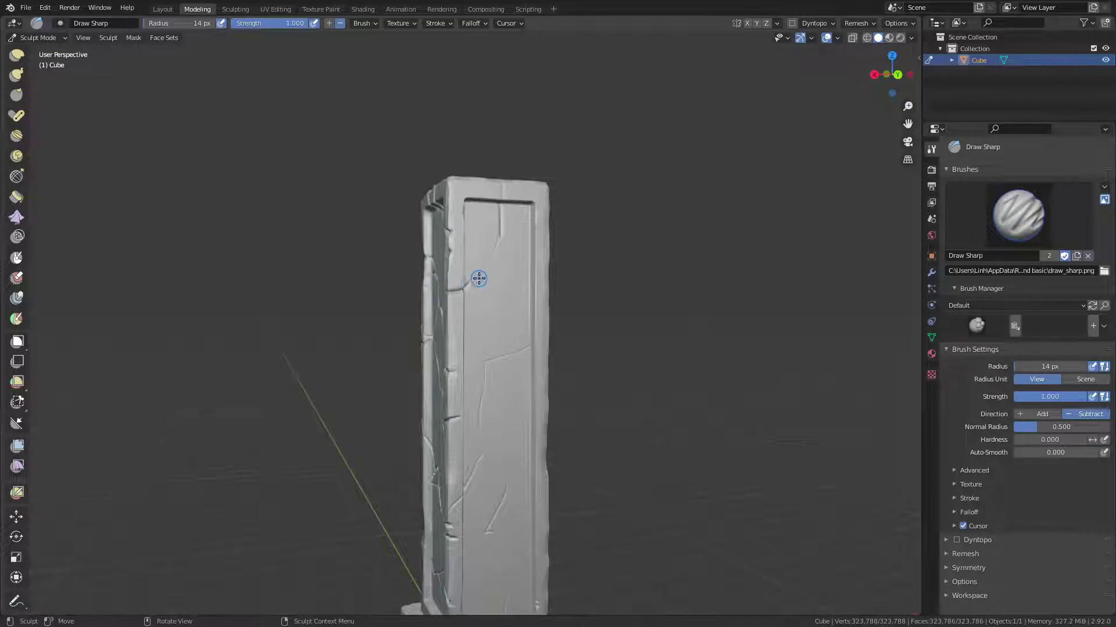
pyautogui.moveTo(479, 278)
pyautogui.mouseDown()
pyautogui.moveTo(492, 269)
pyautogui.moveTo(510, 319)
pyautogui.mouseUp()
pyautogui.moveTo(527, 363); pyautogui.dragTo(473, 314, button='middle')
pyautogui.moveTo(488, 301); pyautogui.dragTo(513, 350)
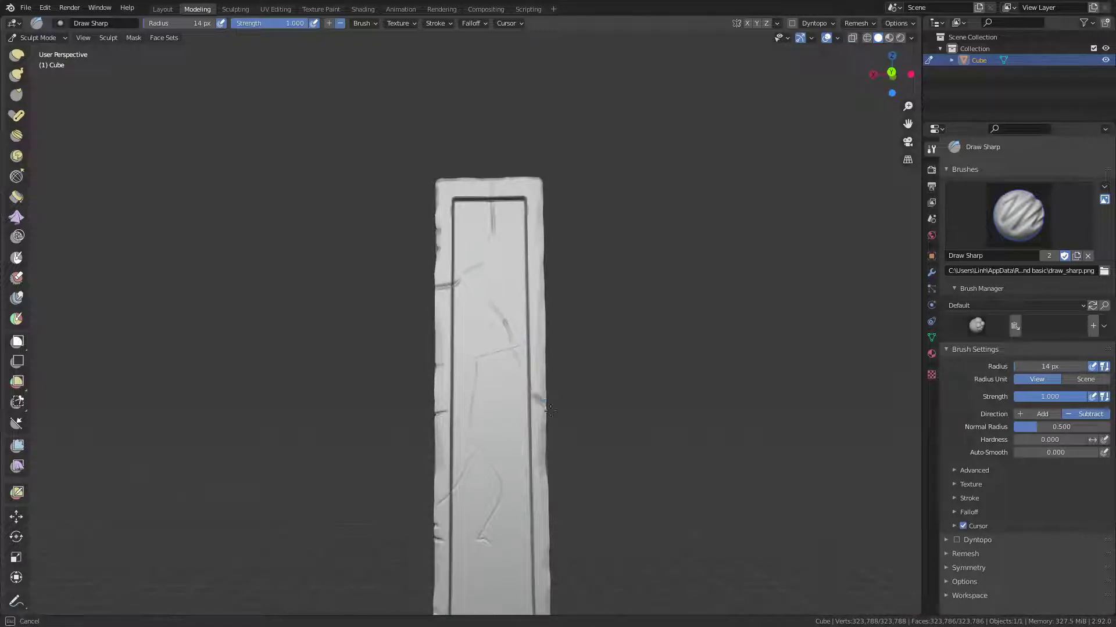
# Chip notches into the face's right and left edges and extend the diagonal crack.
pyautogui.moveTo(550, 410); pyautogui.dragTo(536, 397)
pyautogui.moveTo(526, 344)
pyautogui.mouseDown()
pyautogui.moveTo(550, 344)
pyautogui.moveTo(511, 349)
pyautogui.mouseUp()
pyautogui.moveTo(434, 366); pyautogui.dragTo(448, 372)
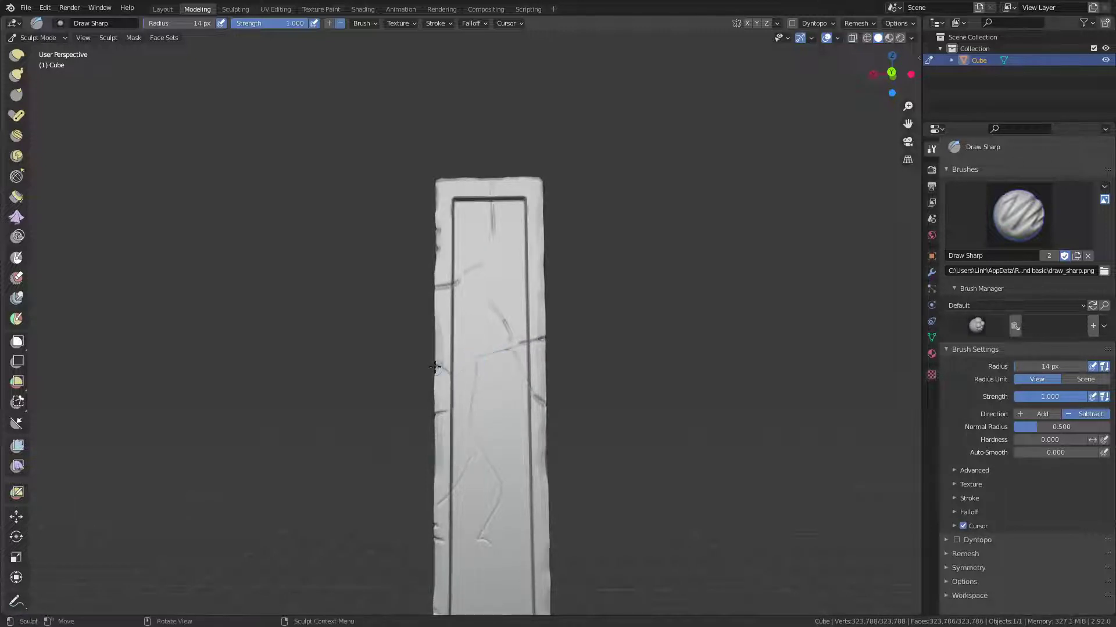
pyautogui.moveTo(442, 413); pyautogui.dragTo(449, 416)
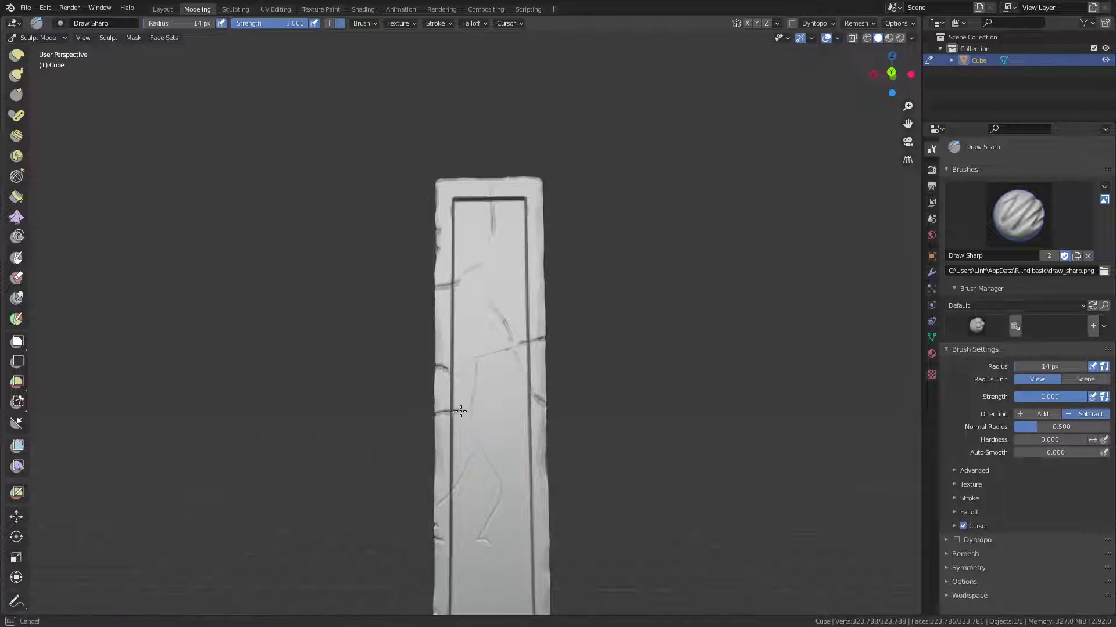
pyautogui.click(439, 414)
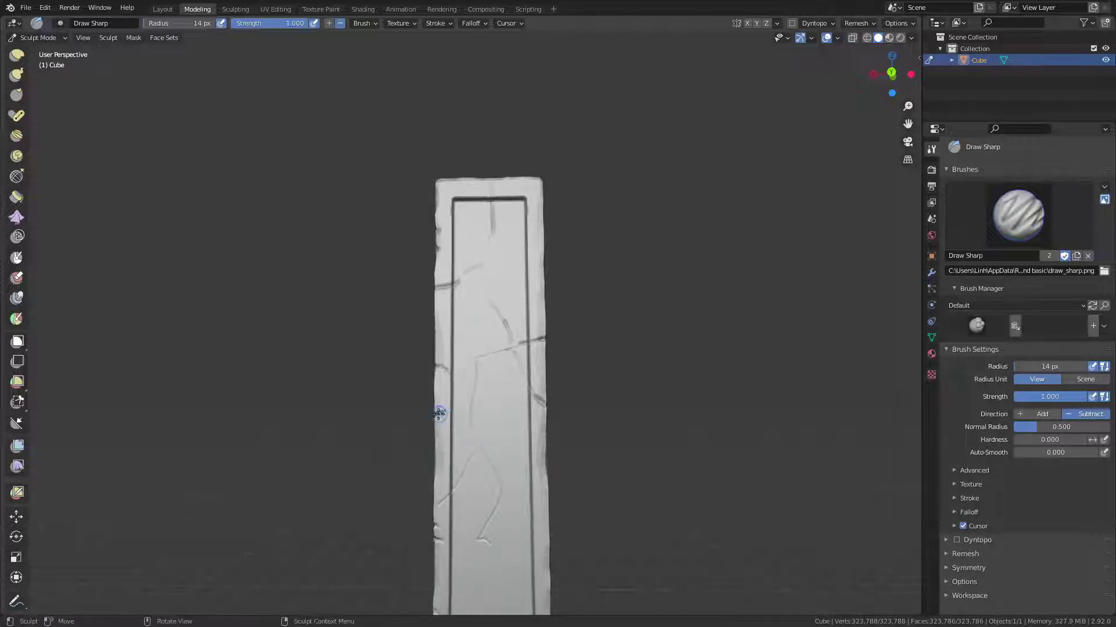
pyautogui.moveTo(443, 413); pyautogui.dragTo(464, 402)
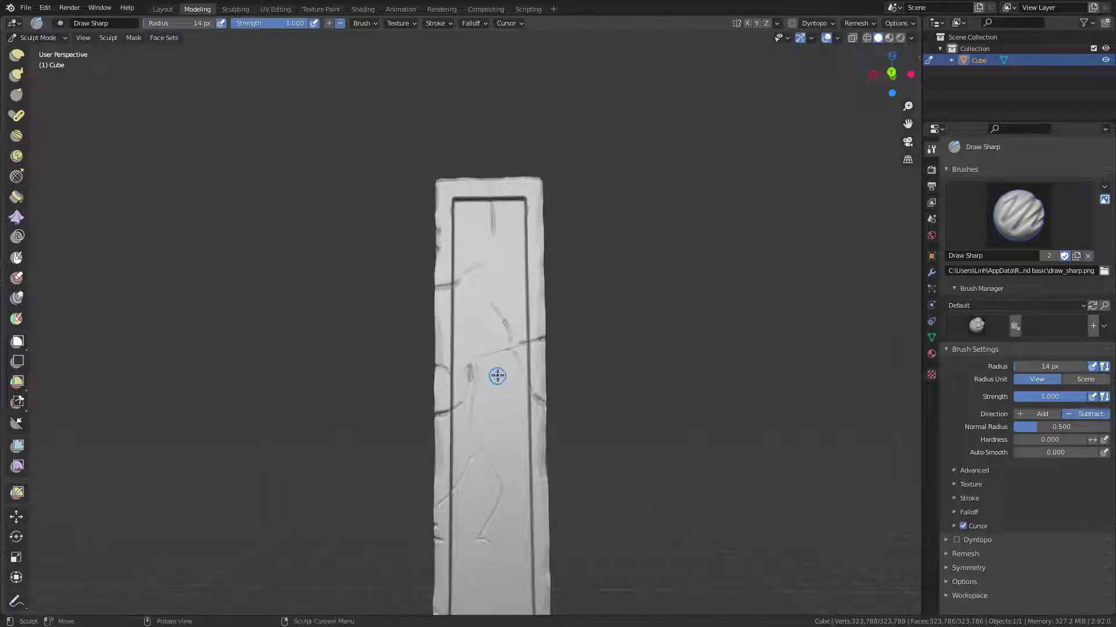
pyautogui.moveTo(477, 366); pyautogui.dragTo(517, 353)
# Zoom in, lower brush strength to 0.315, and carve a thin groove beside the crack.
pyautogui.press('ctrl')
pyautogui.moveTo(473, 448)
pyautogui.mouseDown()
pyautogui.moveTo(451, 414)
pyautogui.moveTo(491, 457)
pyautogui.mouseUp()
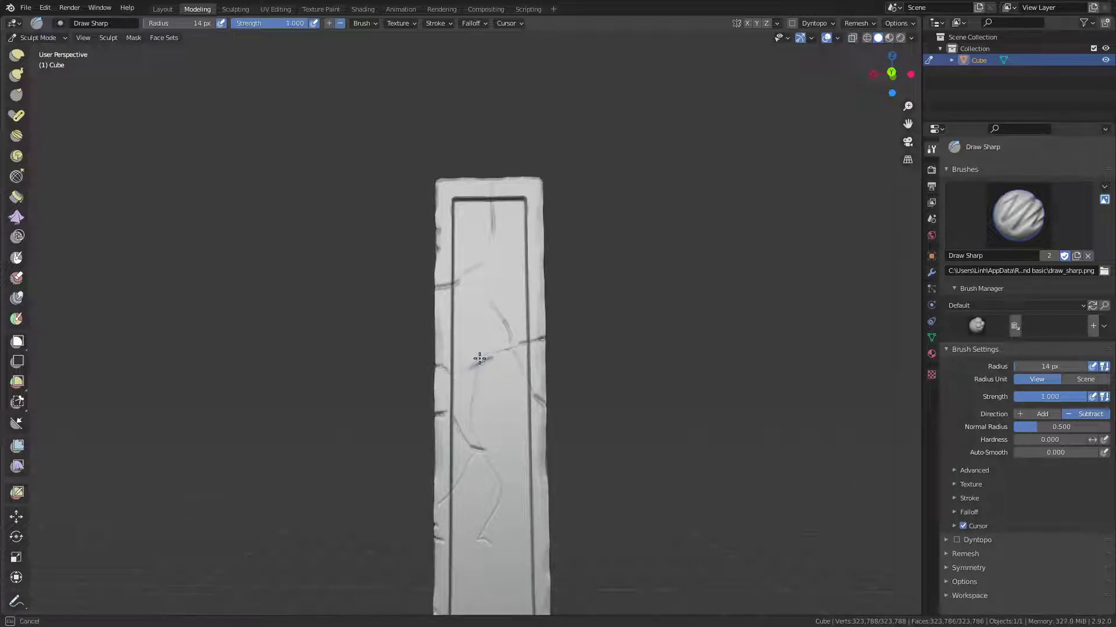
pyautogui.moveTo(491, 366)
pyautogui.keyDown('ctrl'); pyautogui.mouseDown(button='middle')
pyautogui.moveTo(545, 284)
pyautogui.moveTo(505, 319)
pyautogui.moveTo(511, 356)
pyautogui.mouseUp(button='middle'); pyautogui.keyUp('ctrl')
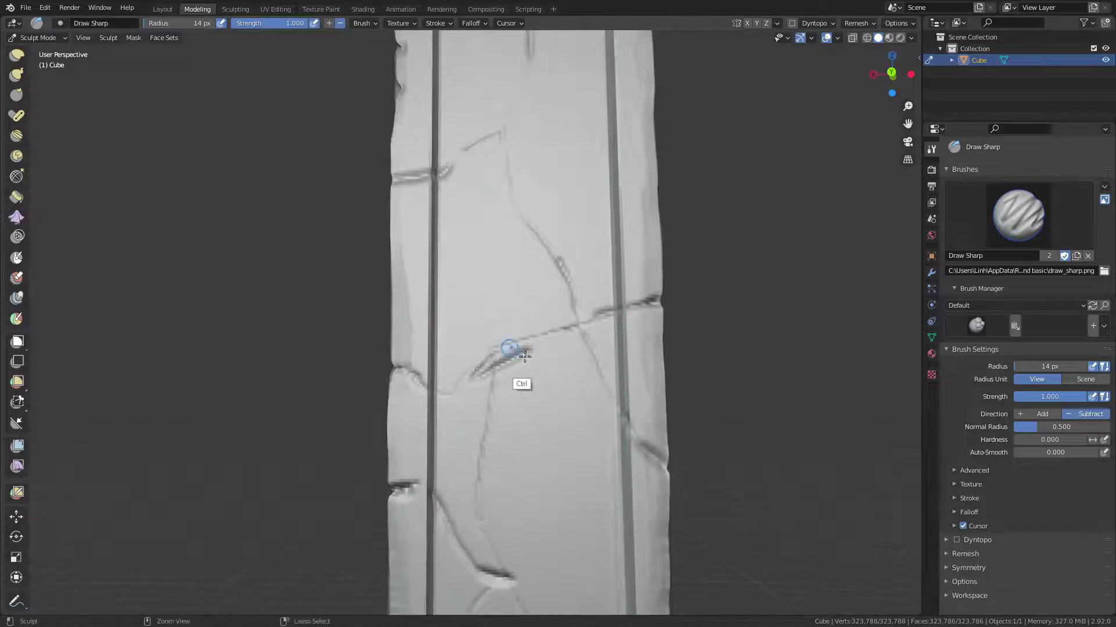
pyautogui.hotkey('shift', 'f')
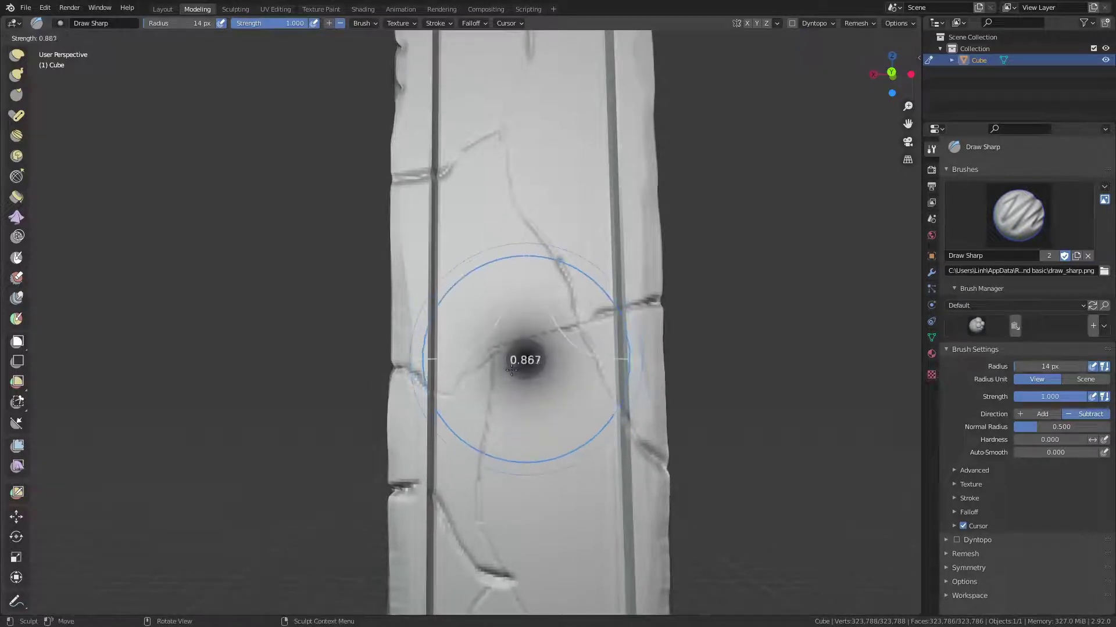
pyautogui.click(458, 376)
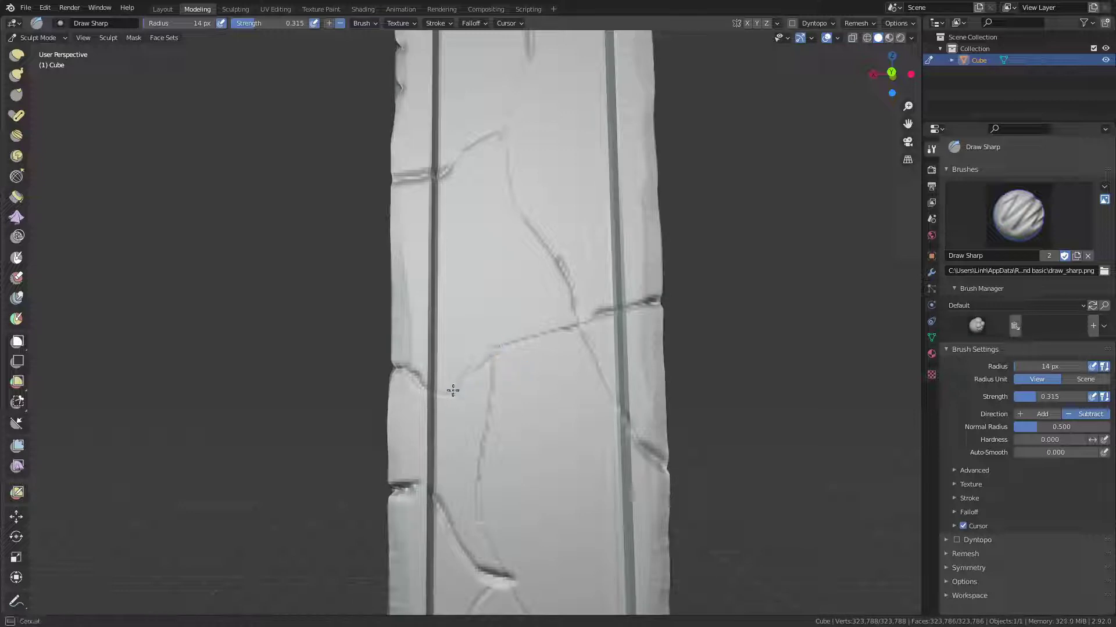
pyautogui.moveTo(456, 388); pyautogui.dragTo(526, 376)
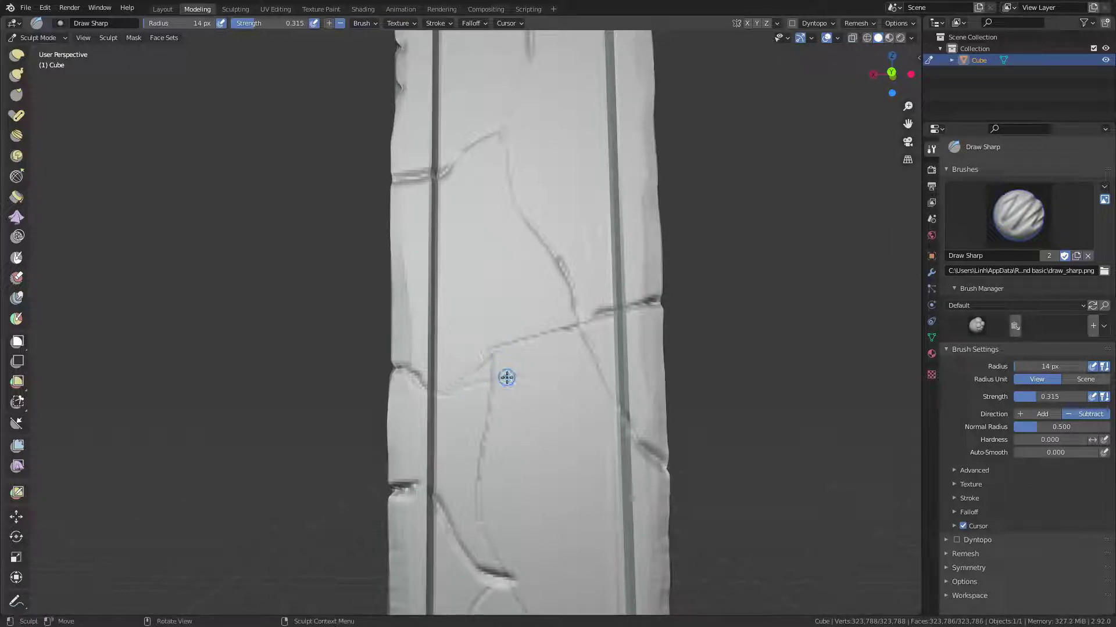
# Raise brush strength to 0.855 and carve darker grooves beside the crack, undoing one.
pyautogui.hotkey('shift', 'f')
pyautogui.click(483, 389)
pyautogui.hotkey('shift', 'f')
pyautogui.click(565, 380)
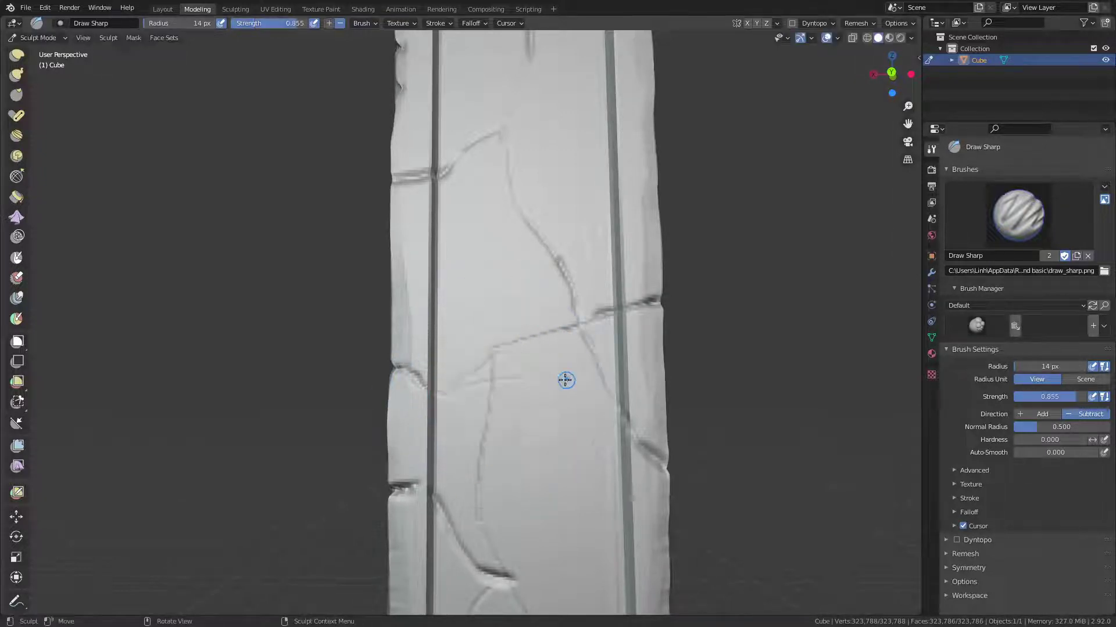
pyautogui.moveTo(456, 385)
pyautogui.mouseDown()
pyautogui.moveTo(491, 356)
pyautogui.moveTo(485, 365)
pyautogui.mouseUp()
pyautogui.moveTo(456, 385); pyautogui.dragTo(497, 348)
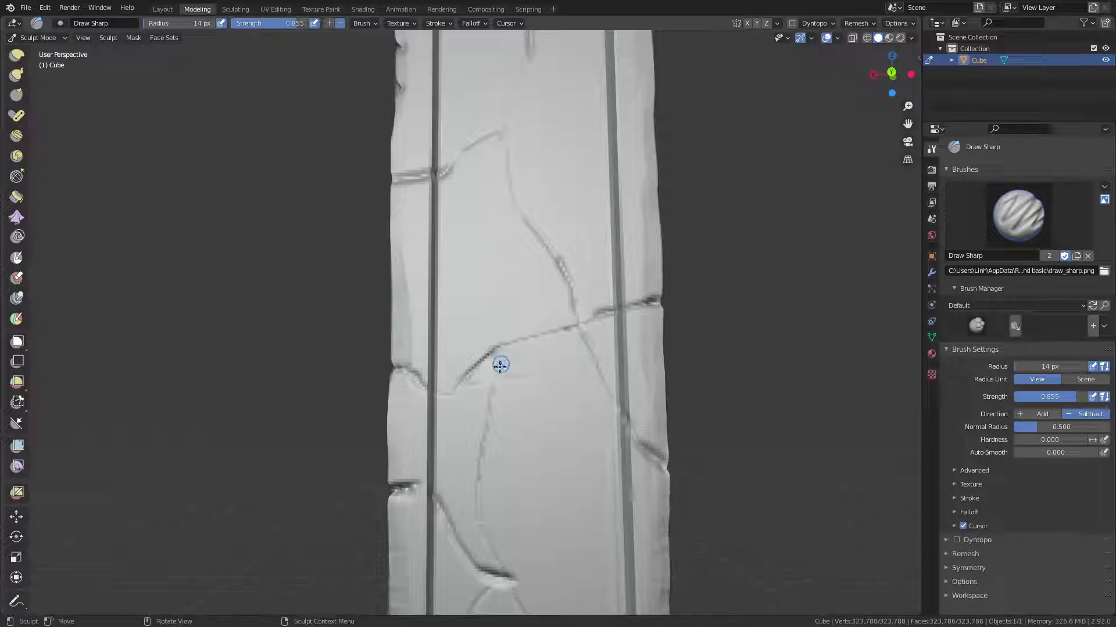
pyautogui.moveTo(459, 386); pyautogui.dragTo(536, 378)
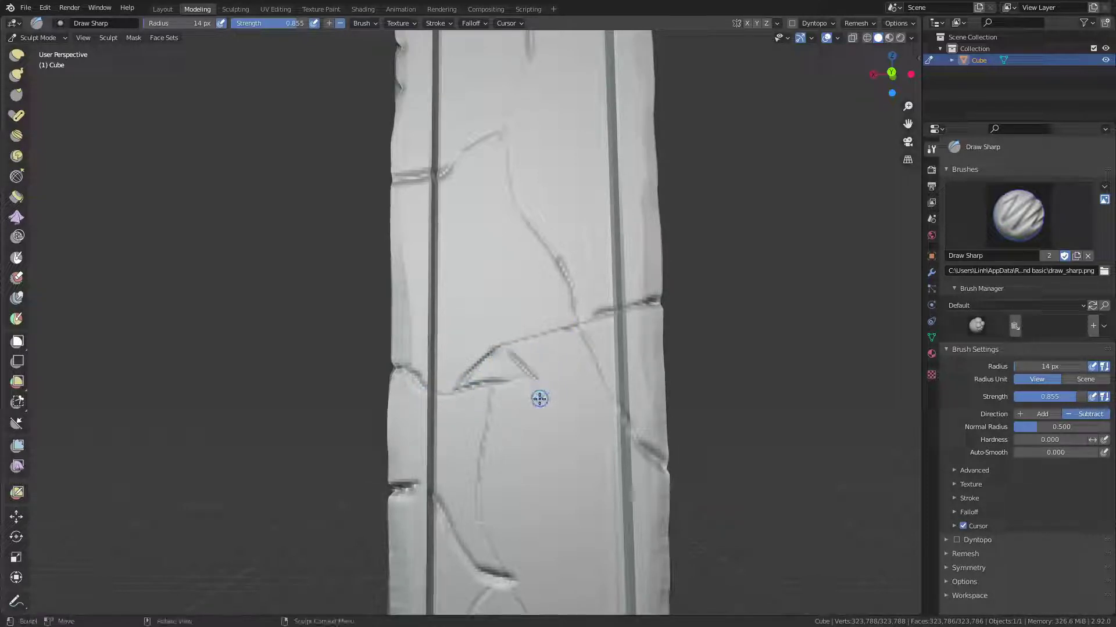
pyautogui.hotkey('ctrl', 'z')
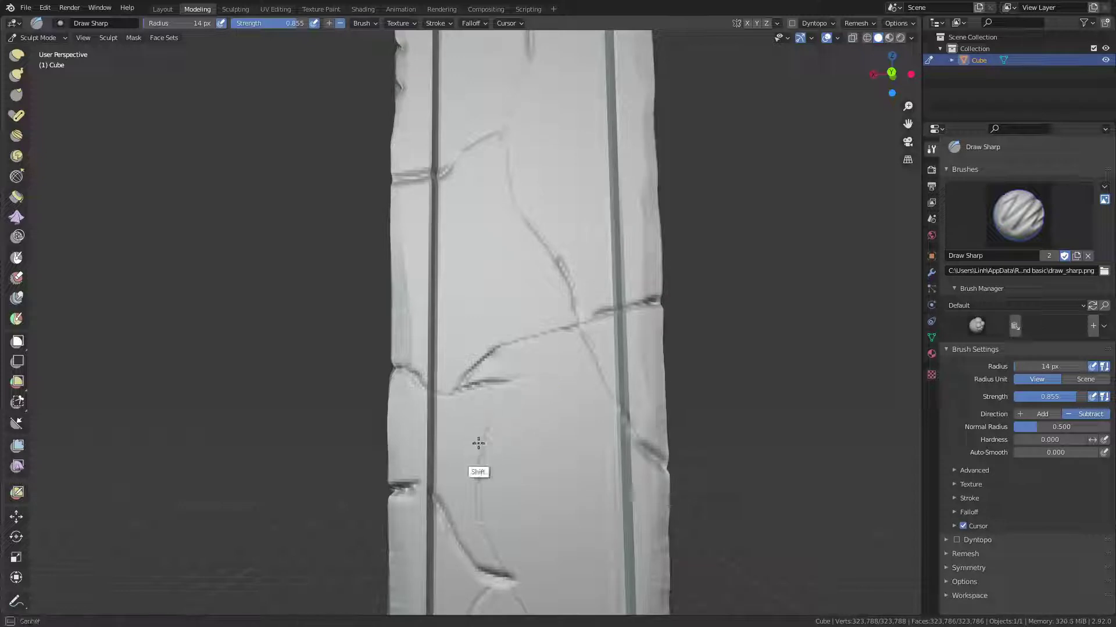
# Replace an undone curved crack with one running up-right toward the right groove.
pyautogui.moveTo(477, 504)
pyautogui.mouseDown()
pyautogui.moveTo(506, 436)
pyautogui.moveTo(529, 427)
pyautogui.mouseUp()
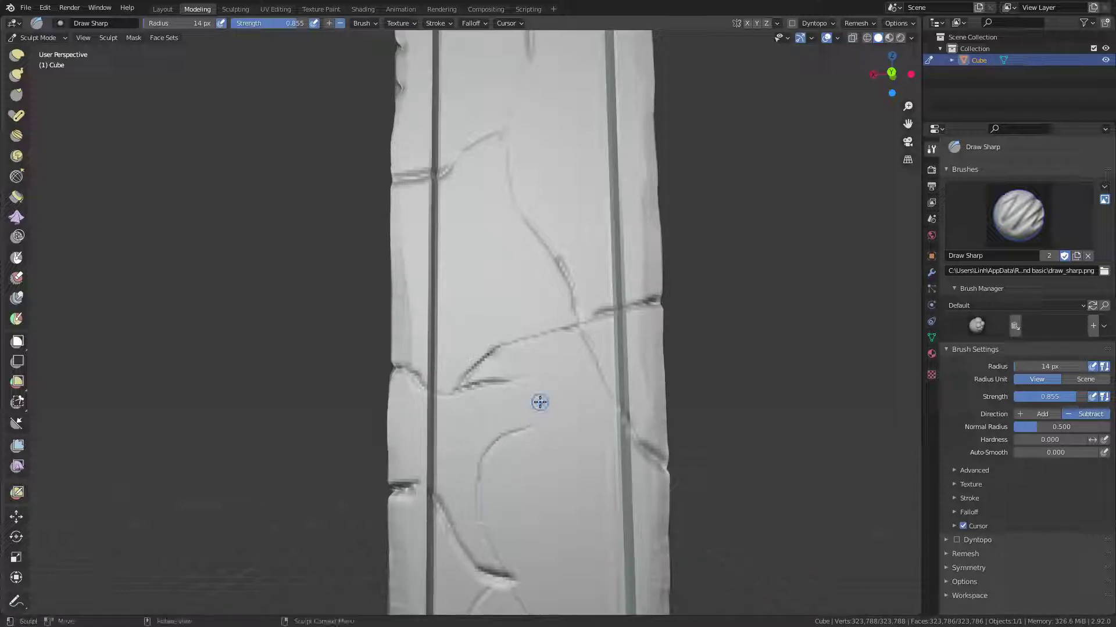
pyautogui.hotkey('ctrl', 'z')
pyautogui.hotkey('ctrl', 'z')
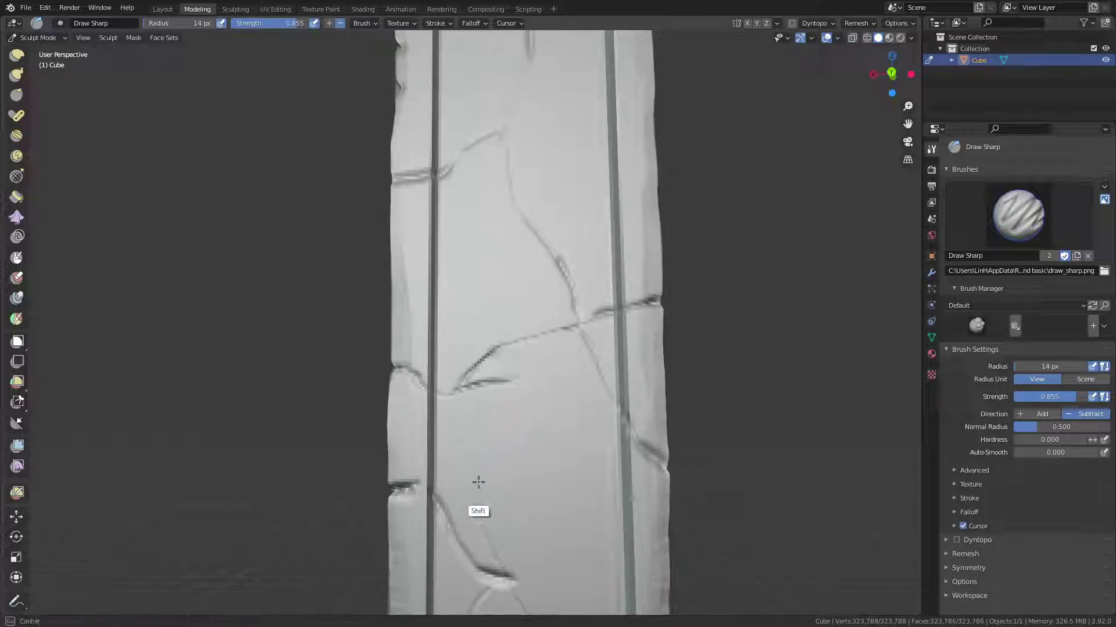
pyautogui.moveTo(506, 449)
pyautogui.mouseDown()
pyautogui.moveTo(531, 418)
pyautogui.moveTo(528, 388)
pyautogui.moveTo(531, 416)
pyautogui.moveTo(584, 395)
pyautogui.mouseUp()
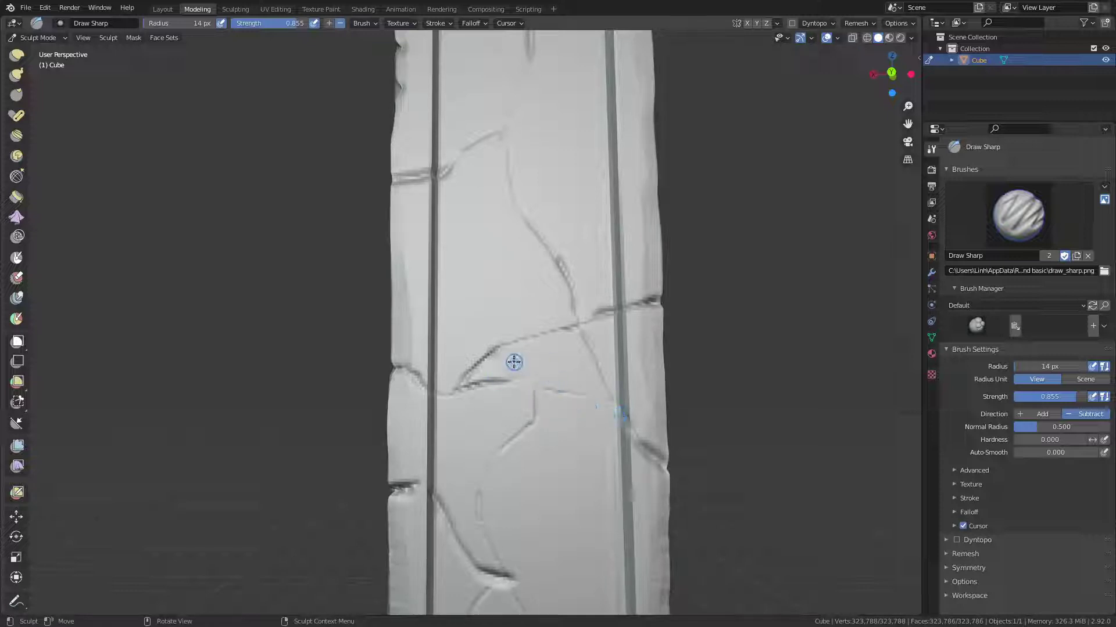
pyautogui.moveTo(514, 362); pyautogui.dragTo(526, 384)
pyautogui.moveTo(557, 420)
pyautogui.keyDown('shift'); pyautogui.mouseDown()
pyautogui.moveTo(611, 409)
pyautogui.moveTo(570, 356)
pyautogui.moveTo(525, 349)
pyautogui.moveTo(523, 336)
pyautogui.moveTo(584, 319)
pyautogui.moveTo(561, 308)
pyautogui.moveTo(569, 289)
pyautogui.mouseUp(); pyautogui.keyUp('shift')
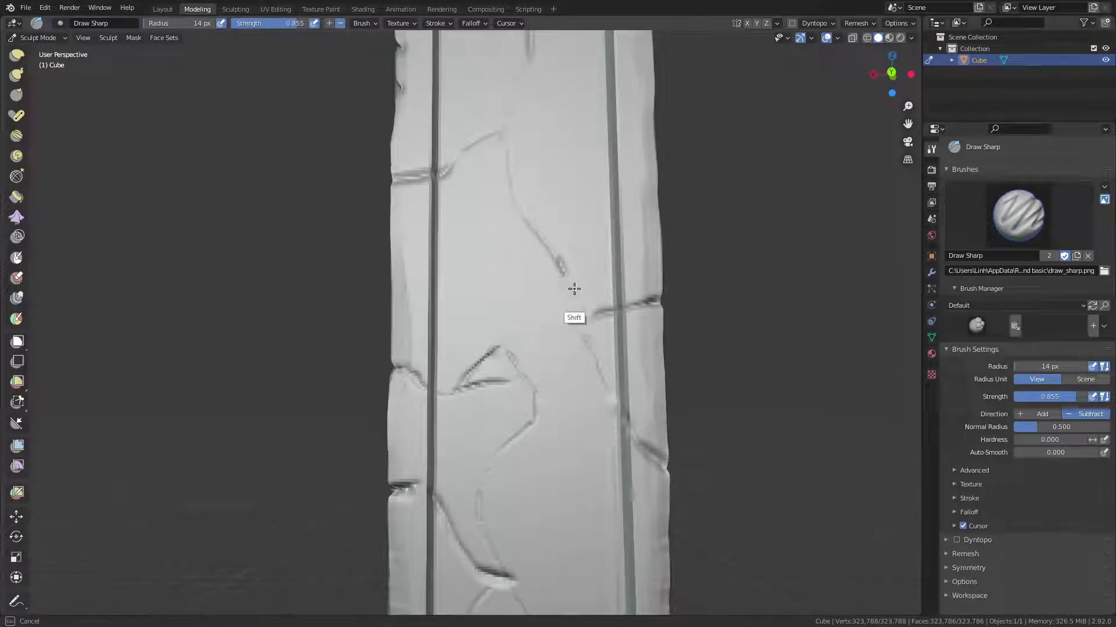
pyautogui.moveTo(509, 347); pyautogui.dragTo(502, 347)
pyautogui.moveTo(533, 290)
pyautogui.mouseDown()
pyautogui.moveTo(578, 286)
pyautogui.moveTo(599, 326)
pyautogui.mouseUp()
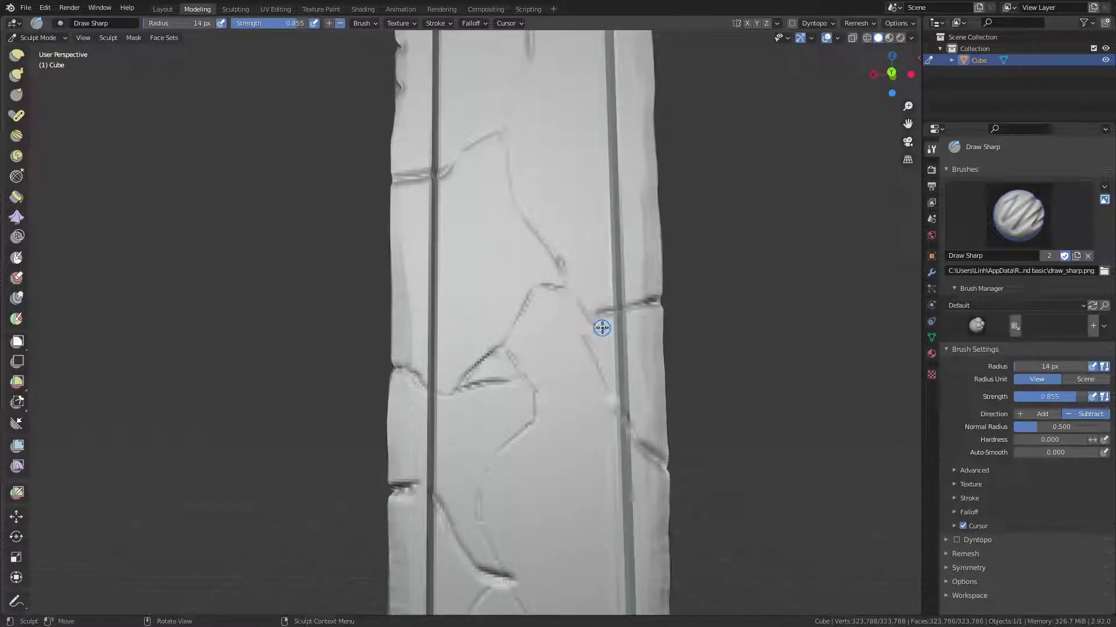
# Smooth away a small mark and carve a crack running down the pillar face.
pyautogui.keyDown('shift'); pyautogui.moveTo(553, 375); pyautogui.dragTo(526, 324, button='middle'); pyautogui.keyUp('shift')
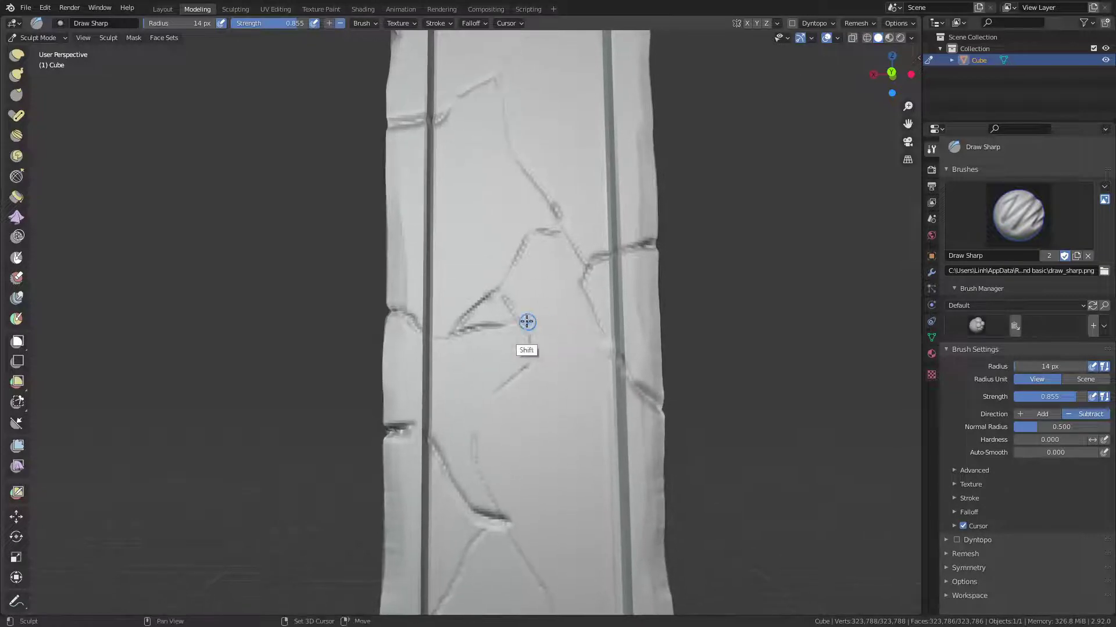
pyautogui.moveTo(522, 303)
pyautogui.keyDown('shift'); pyautogui.mouseDown()
pyautogui.moveTo(513, 325)
pyautogui.moveTo(466, 319)
pyautogui.moveTo(498, 323)
pyautogui.moveTo(501, 299)
pyautogui.moveTo(530, 355)
pyautogui.mouseUp(); pyautogui.keyUp('shift')
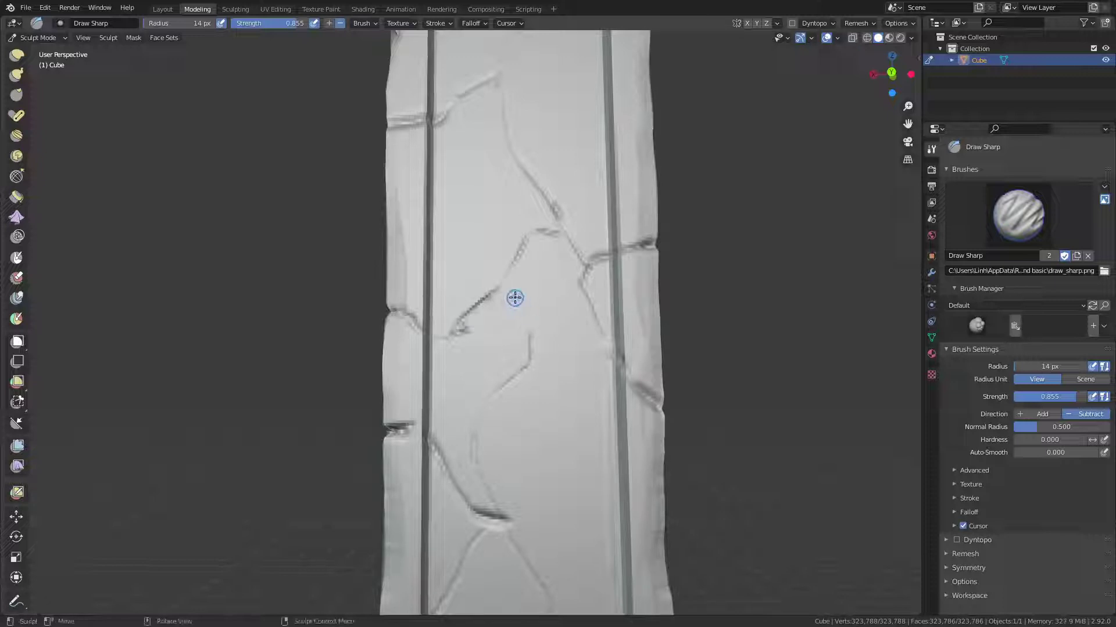
pyautogui.moveTo(501, 293)
pyautogui.mouseDown()
pyautogui.moveTo(531, 316)
pyautogui.moveTo(533, 357)
pyautogui.mouseUp()
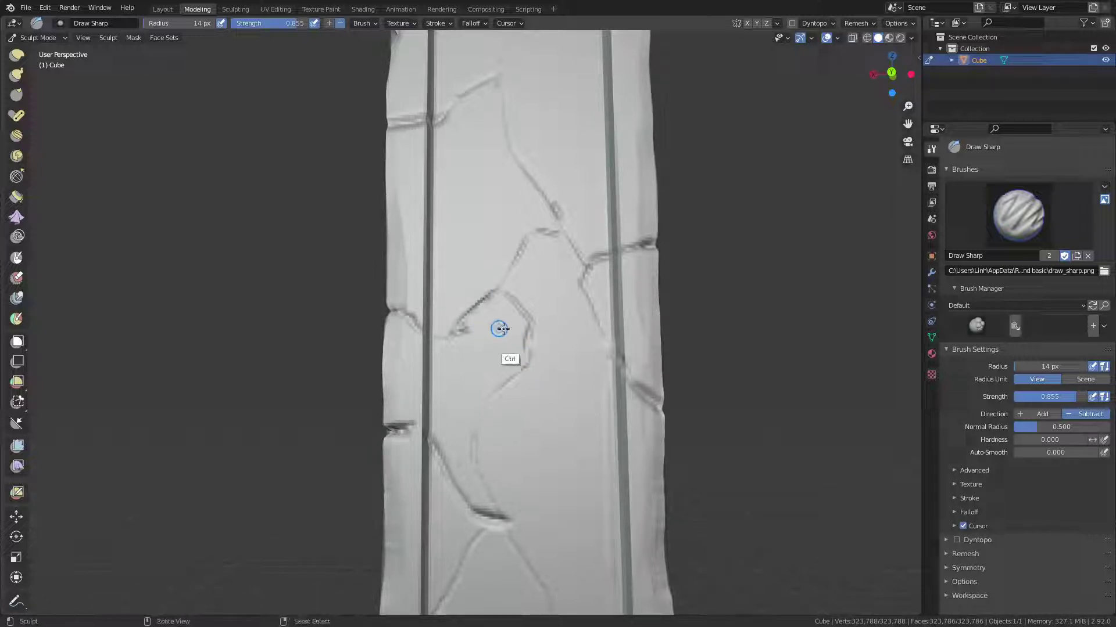
pyautogui.hotkey('ctrl', 'z')
pyautogui.moveTo(459, 333); pyautogui.dragTo(457, 333)
pyautogui.moveTo(545, 339)
pyautogui.mouseDown()
pyautogui.moveTo(511, 342)
pyautogui.moveTo(526, 346)
pyautogui.moveTo(523, 331)
pyautogui.mouseUp()
pyautogui.hotkey('ctrl', 'z')
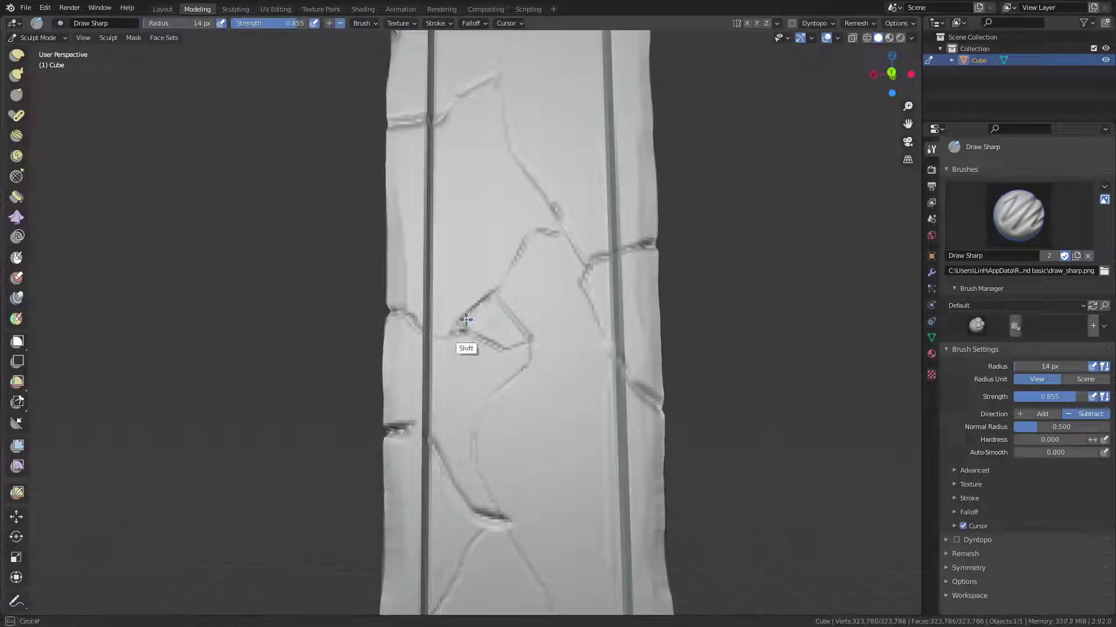
# Deepen the crack around the chipped triangle and add a horizontal crack near the right edge.
pyautogui.moveTo(475, 304); pyautogui.dragTo(499, 288)
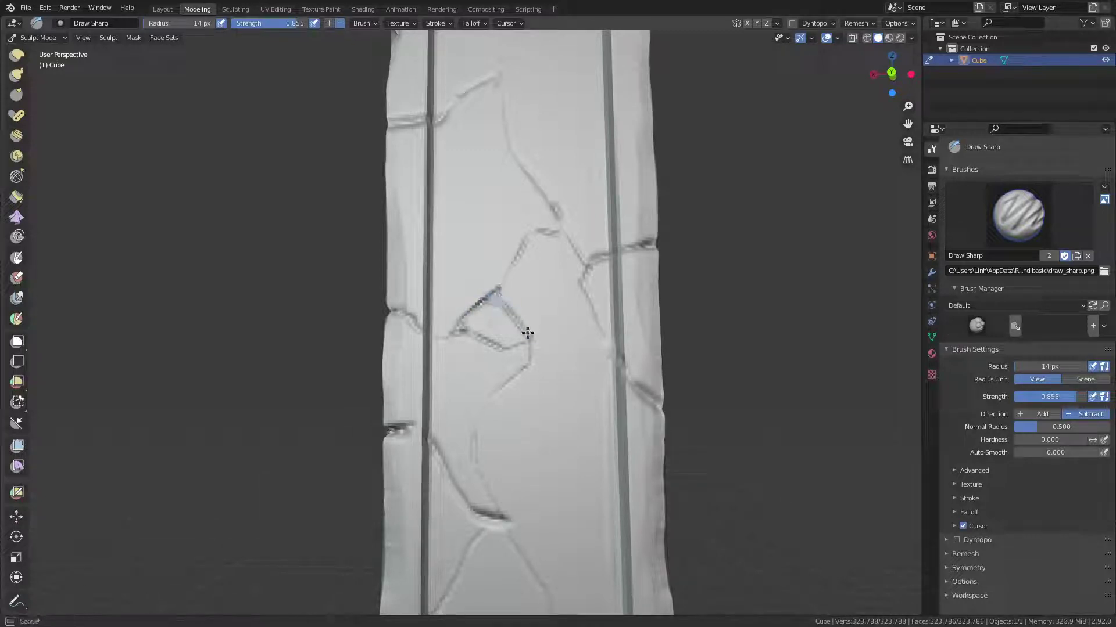
pyautogui.moveTo(531, 341)
pyautogui.mouseDown()
pyautogui.moveTo(584, 348)
pyautogui.moveTo(505, 388)
pyautogui.mouseUp()
pyautogui.hotkey('ctrl', 'z')
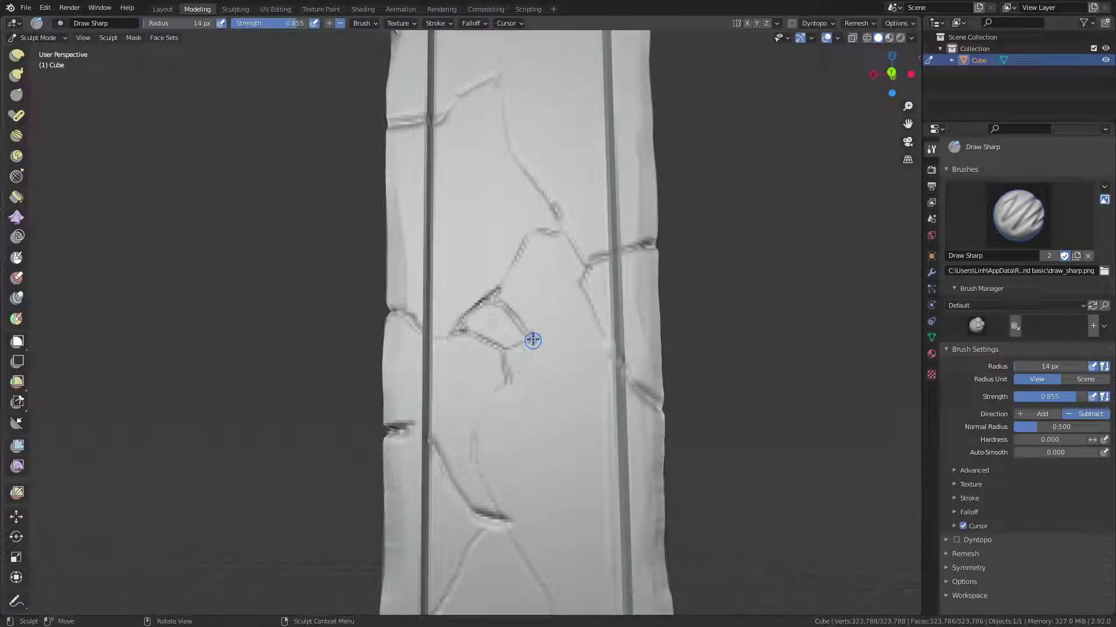
pyautogui.moveTo(531, 342)
pyautogui.mouseDown()
pyautogui.moveTo(615, 365)
pyautogui.moveTo(658, 424)
pyautogui.mouseUp()
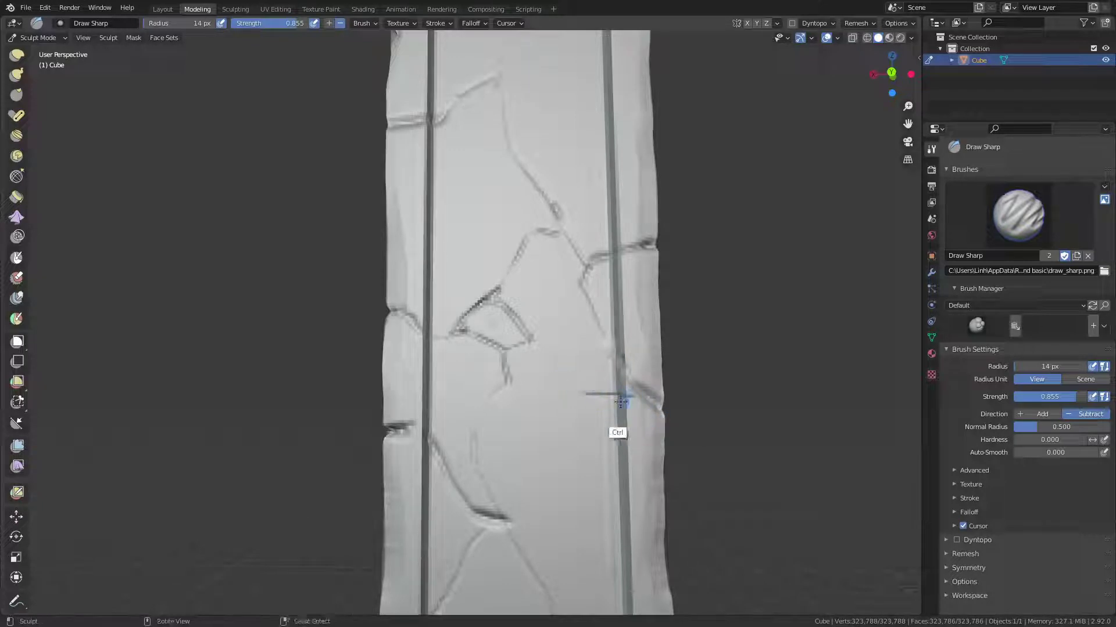
pyautogui.hotkey('ctrl', 'z')
pyautogui.moveTo(586, 405)
pyautogui.mouseDown()
pyautogui.moveTo(642, 402)
pyautogui.moveTo(577, 404)
pyautogui.mouseUp()
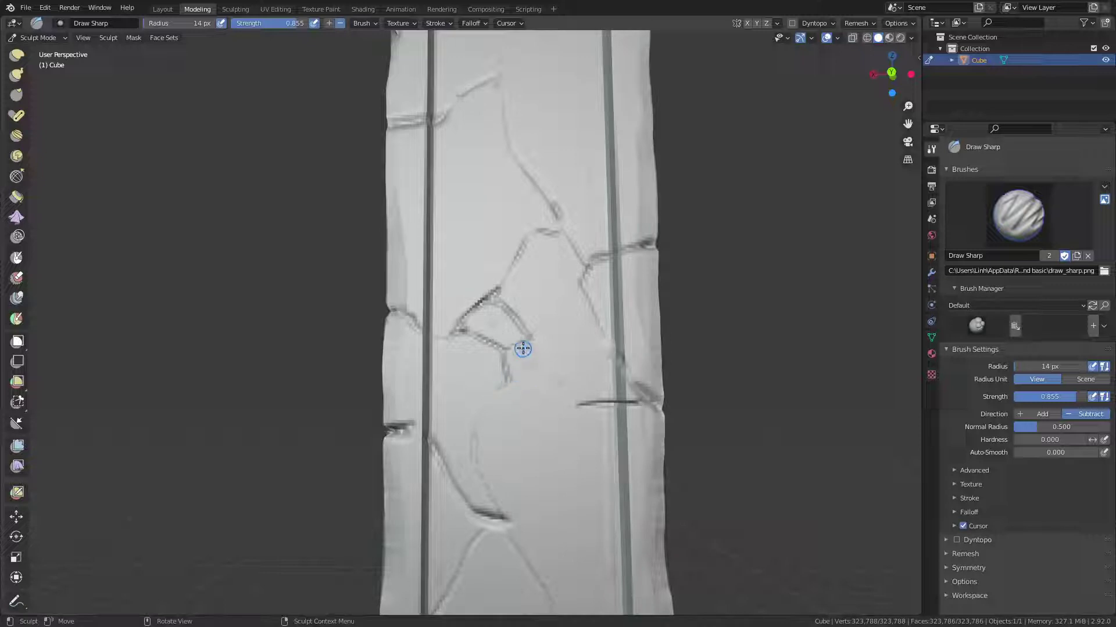
# Smooth the rough area and carve a crack down to the lower crease.
pyautogui.press('shift')
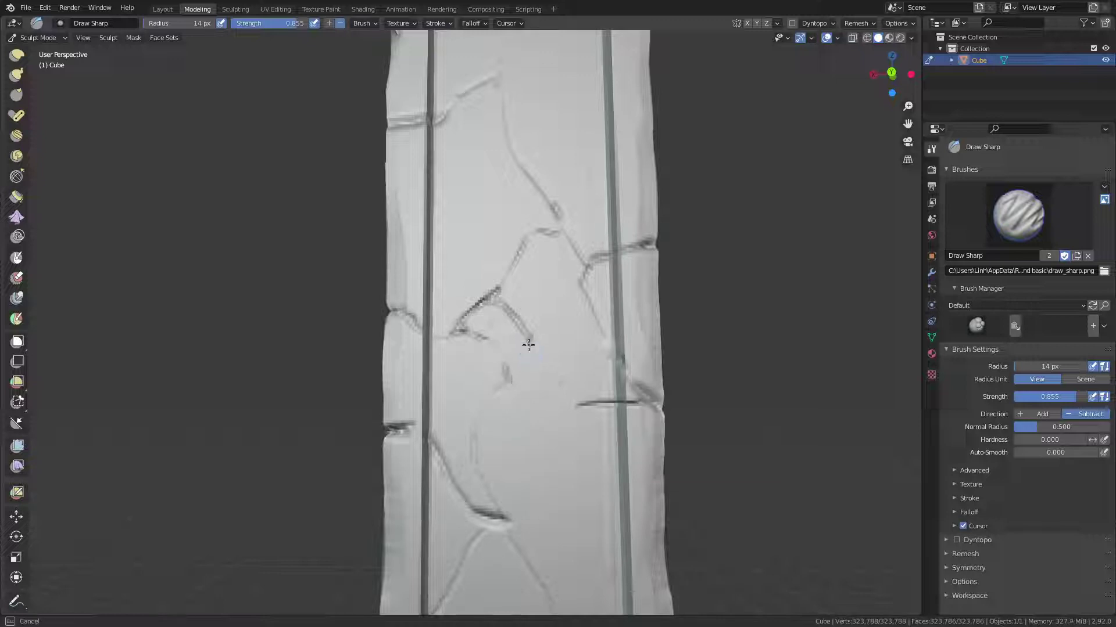
pyautogui.moveTo(528, 341)
pyautogui.keyDown('shift'); pyautogui.mouseDown()
pyautogui.moveTo(504, 375)
pyautogui.moveTo(535, 343)
pyautogui.moveTo(488, 341)
pyautogui.moveTo(527, 340)
pyautogui.mouseUp(); pyautogui.keyUp('shift')
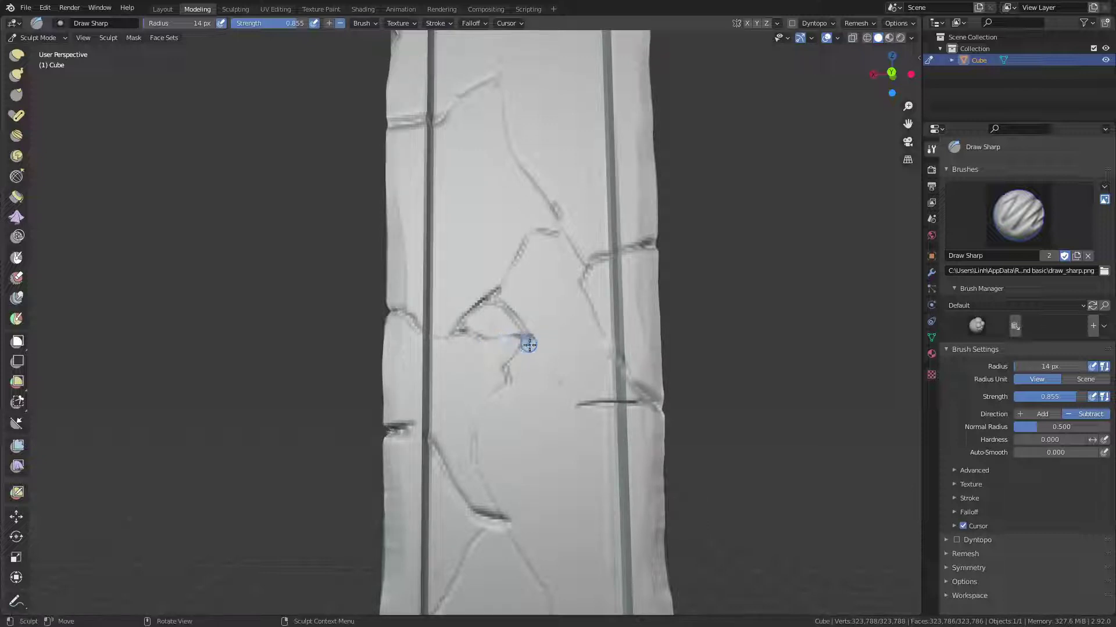
pyautogui.moveTo(506, 386)
pyautogui.mouseDown()
pyautogui.moveTo(470, 453)
pyautogui.moveTo(499, 510)
pyautogui.mouseUp()
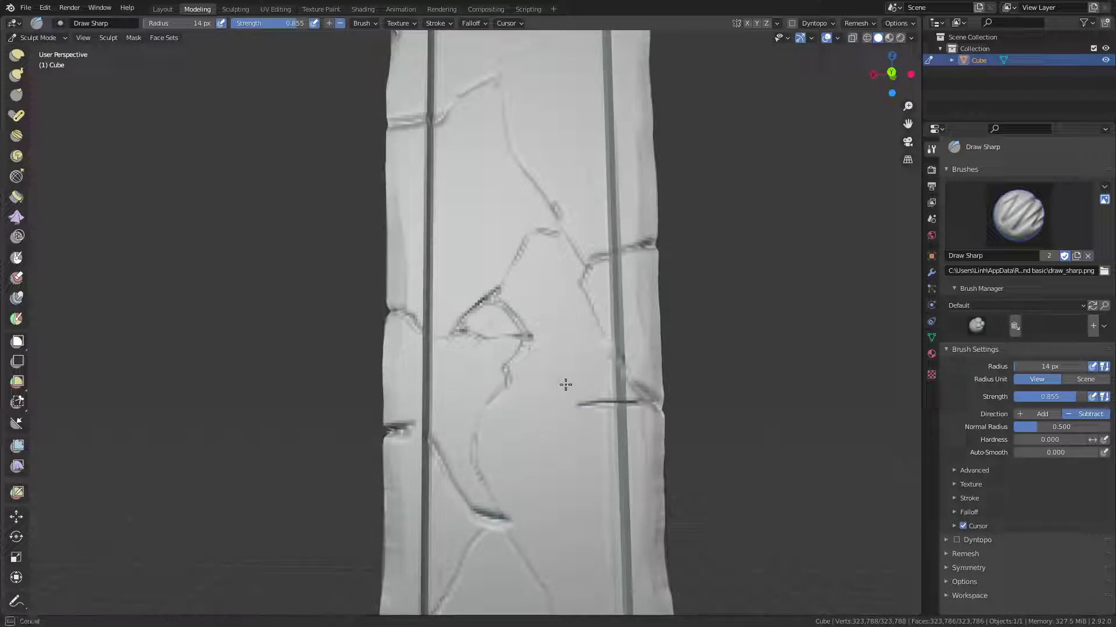
pyautogui.moveTo(565, 388)
pyautogui.mouseDown()
pyautogui.moveTo(544, 369)
pyautogui.moveTo(569, 385)
pyautogui.moveTo(543, 343)
pyautogui.moveTo(527, 352)
pyautogui.moveTo(575, 379)
pyautogui.moveTo(535, 341)
pyautogui.mouseUp()
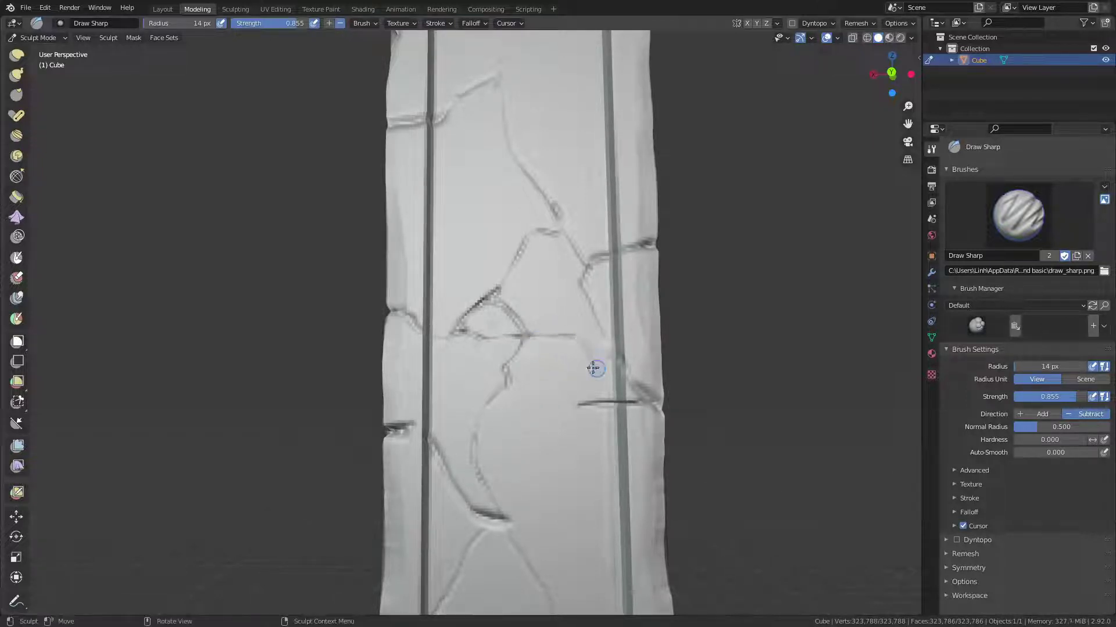
pyautogui.hotkey('ctrl', 'z')
pyautogui.hotkey('ctrl', 'z')
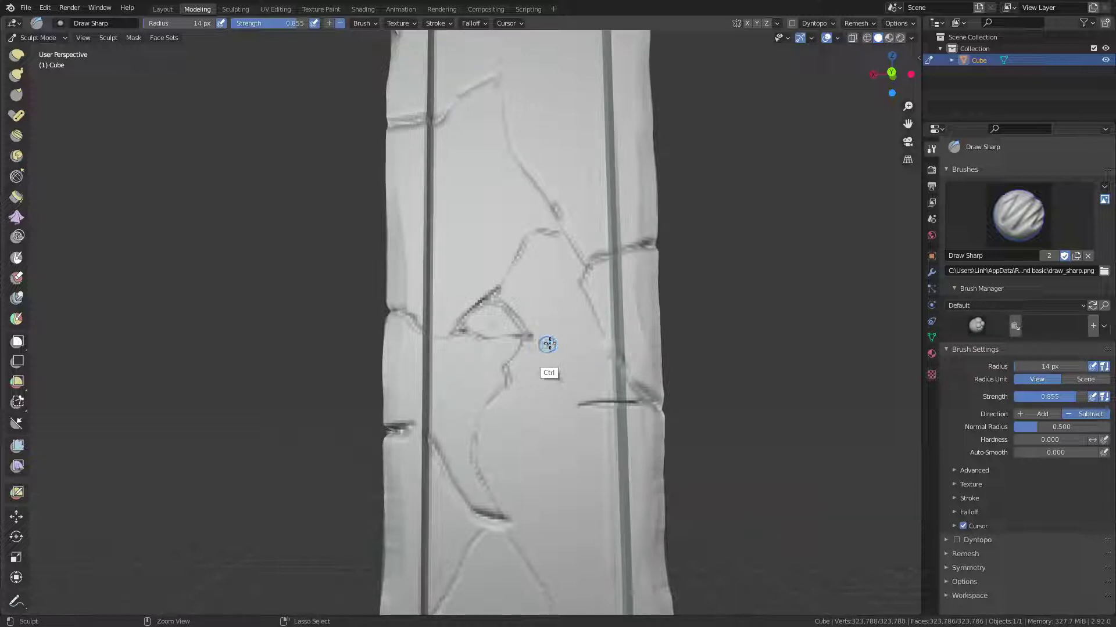
pyautogui.keyDown('shift'); pyautogui.moveTo(536, 371); pyautogui.dragTo(543, 344); pyautogui.keyUp('shift')
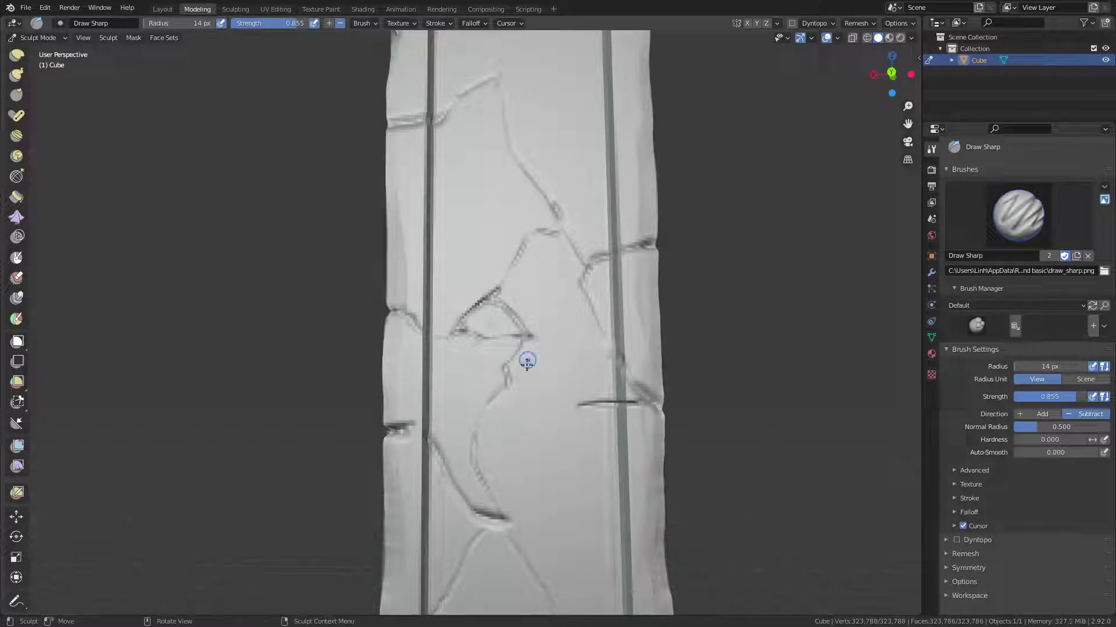
# Link the crack network to the horizontal crack and extend a branch toward the right edge.
pyautogui.moveTo(511, 396); pyautogui.dragTo(604, 403)
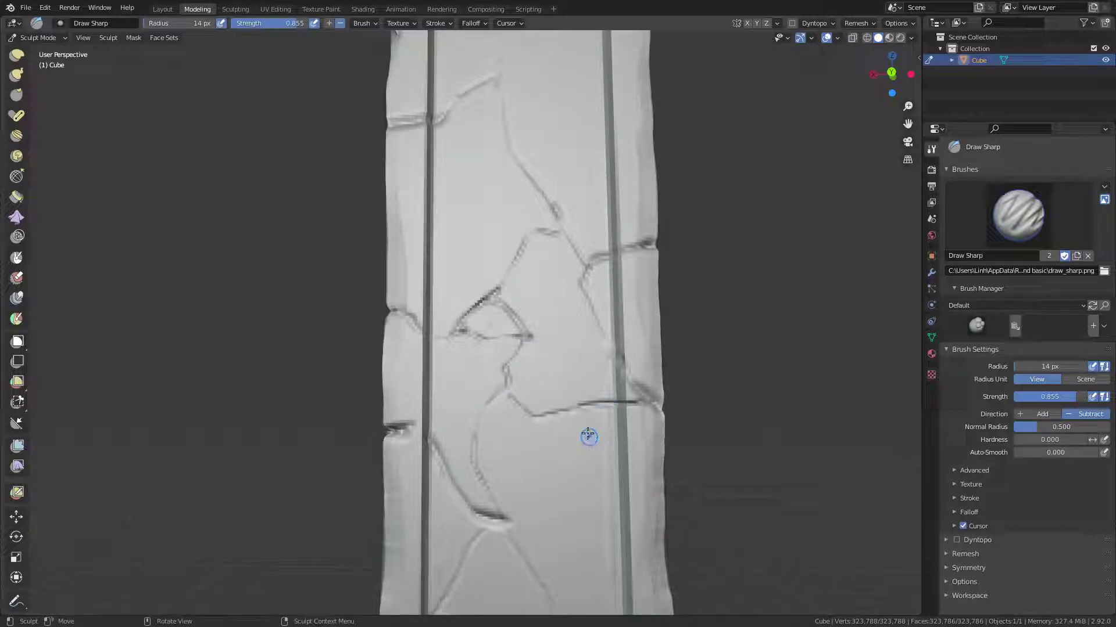
pyautogui.hotkey('ctrl', 'z')
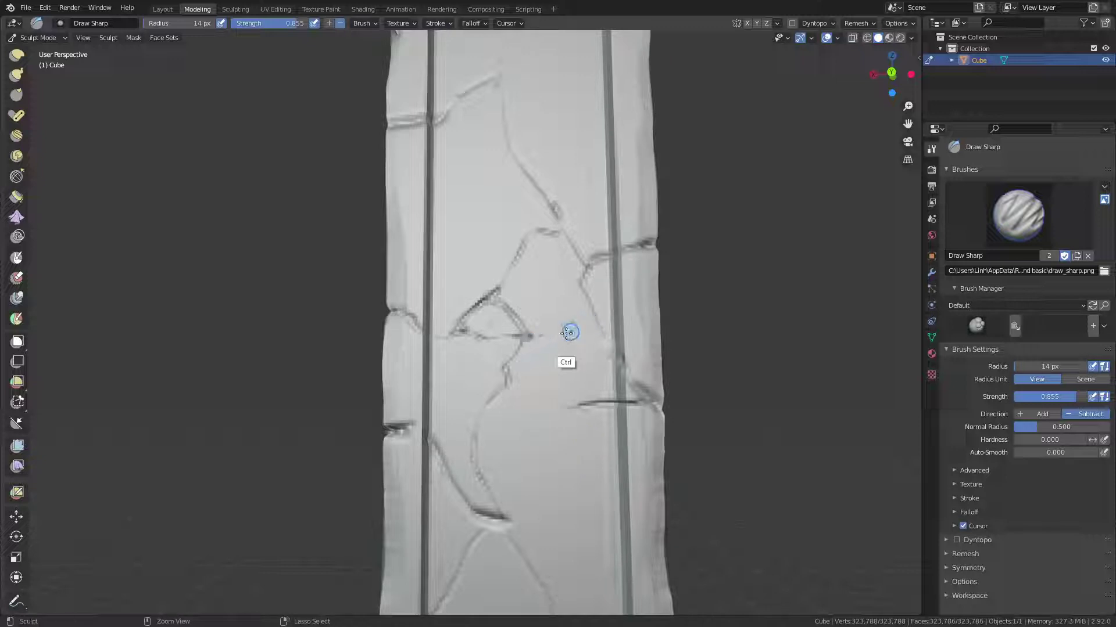
pyautogui.moveTo(530, 338); pyautogui.dragTo(583, 385)
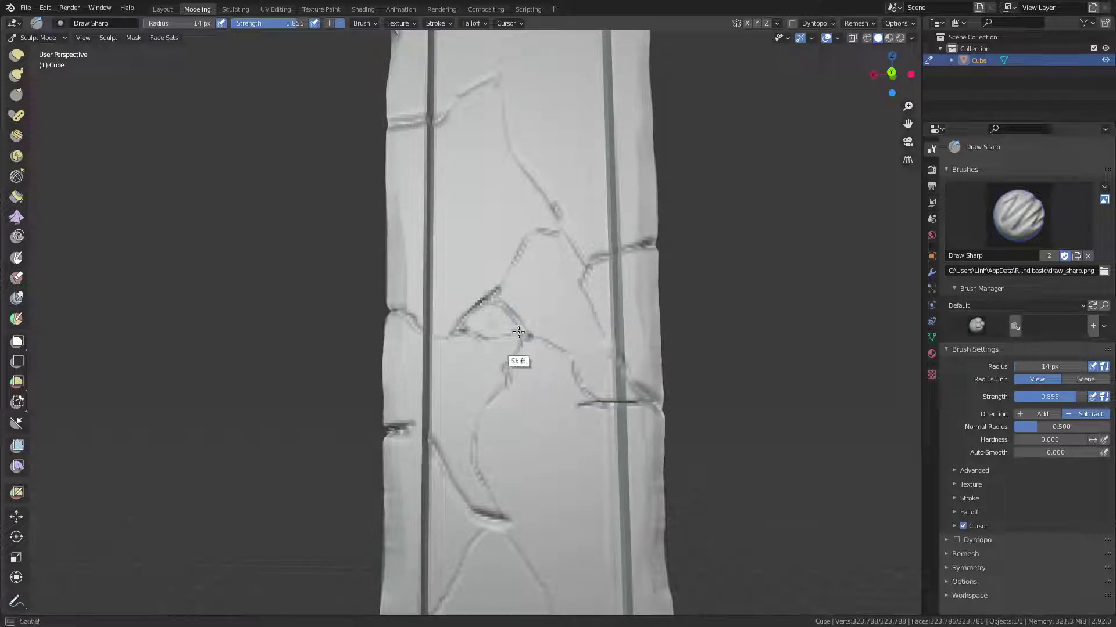
pyautogui.moveTo(530, 331); pyautogui.dragTo(517, 332)
pyautogui.moveTo(479, 336); pyautogui.dragTo(475, 335)
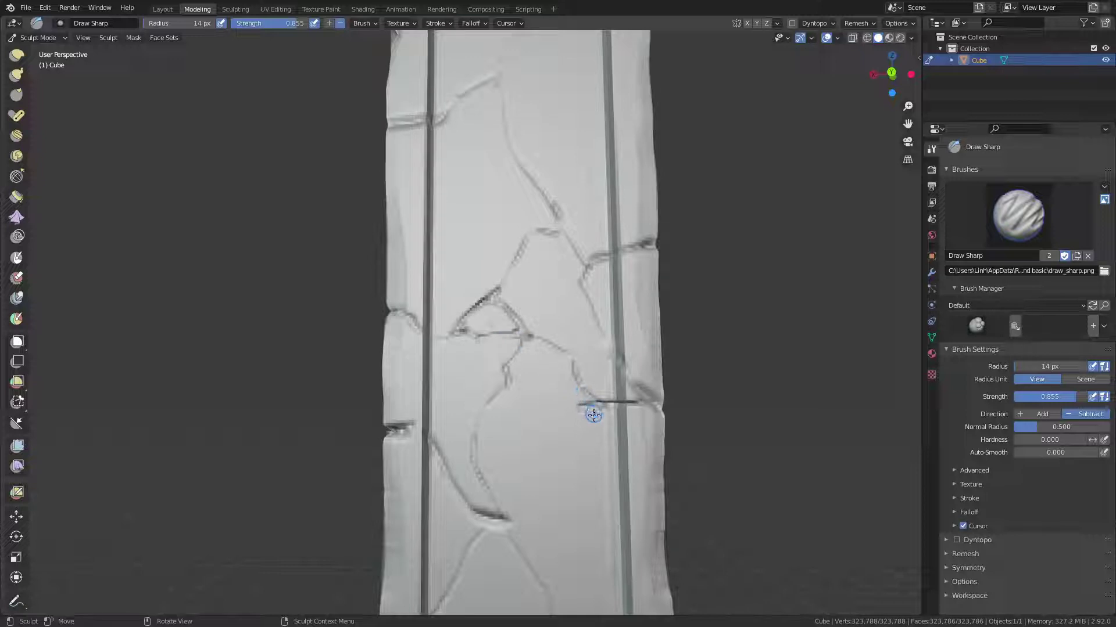
pyautogui.moveTo(593, 414)
pyautogui.keyDown('shift'); pyautogui.mouseDown()
pyautogui.moveTo(577, 403)
pyautogui.moveTo(605, 442)
pyautogui.moveTo(609, 354)
pyautogui.mouseUp(); pyautogui.keyUp('shift')
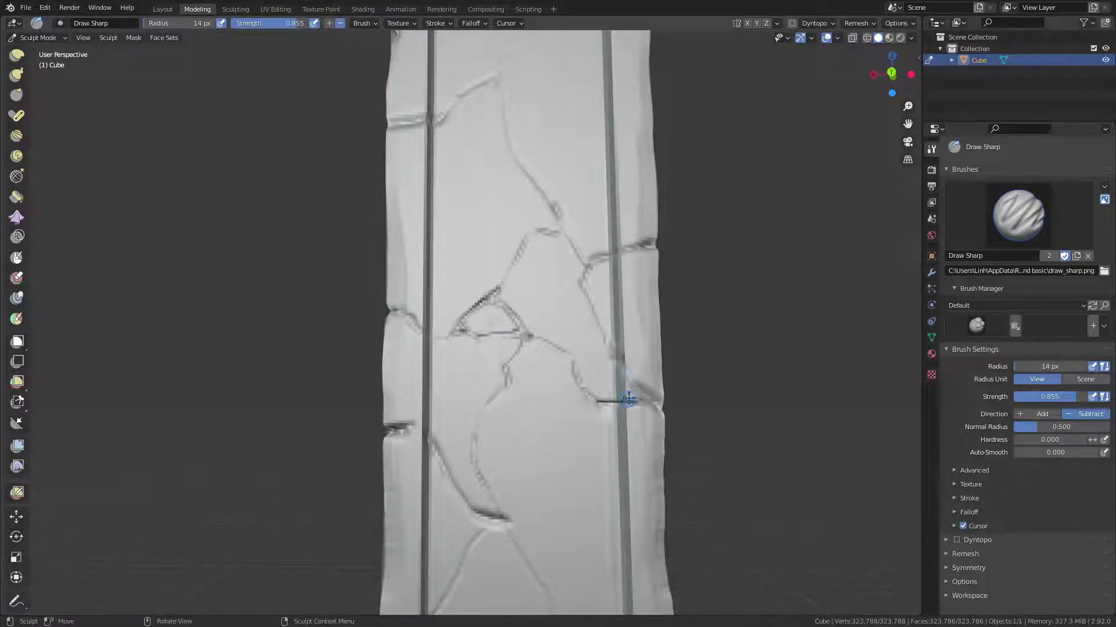
pyautogui.keyDown('shift'); pyautogui.moveTo(628, 399); pyautogui.dragTo(566, 244, button='middle'); pyautogui.keyUp('shift')
pyautogui.moveTo(468, 367)
pyautogui.mouseDown()
pyautogui.moveTo(508, 374)
pyautogui.moveTo(494, 378)
pyautogui.mouseUp()
pyautogui.hotkey('ctrl', 'z')
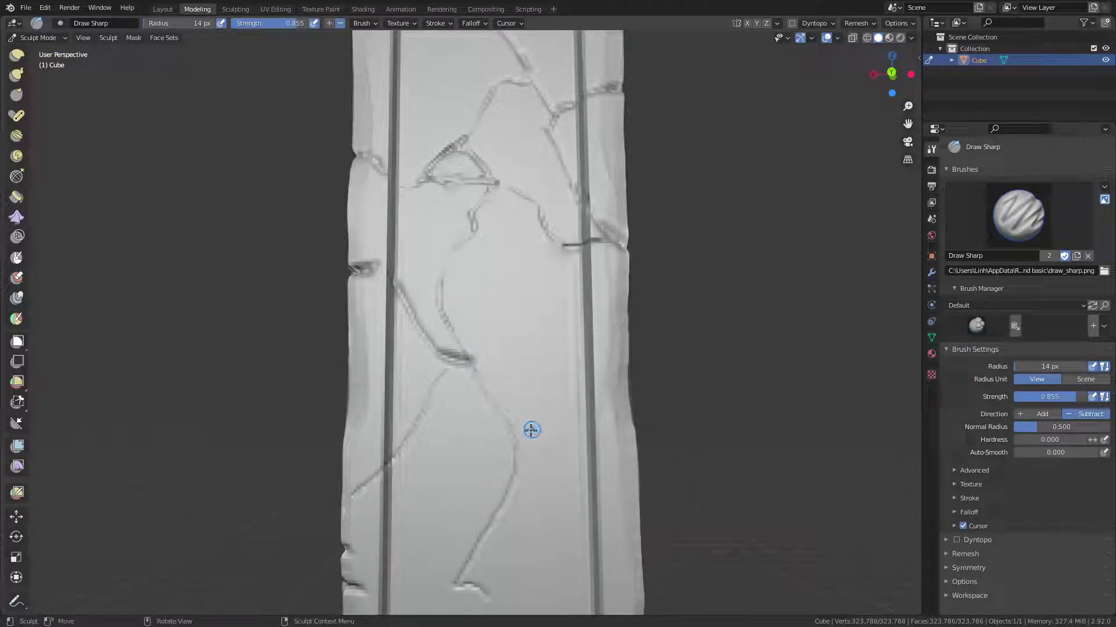
# Carve short cracks on the lower face and chip cracks into the pillar's left edge.
pyautogui.moveTo(504, 421); pyautogui.dragTo(520, 397)
pyautogui.moveTo(632, 373); pyautogui.dragTo(592, 371)
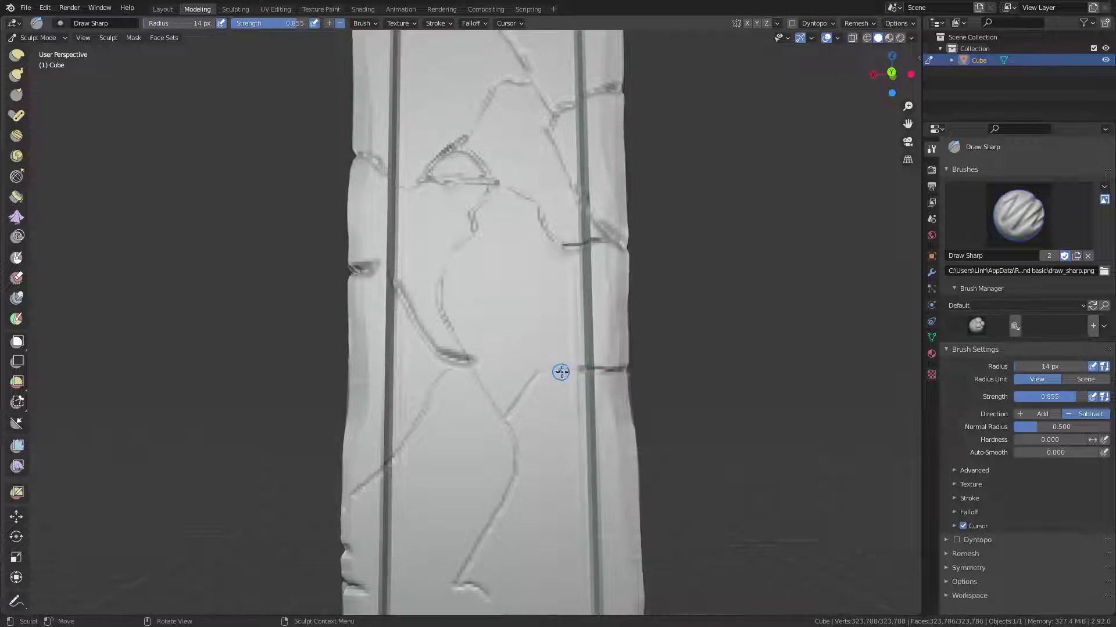
pyautogui.keyDown('shift'); pyautogui.moveTo(528, 427); pyautogui.dragTo(496, 359, button='middle'); pyautogui.keyUp('shift')
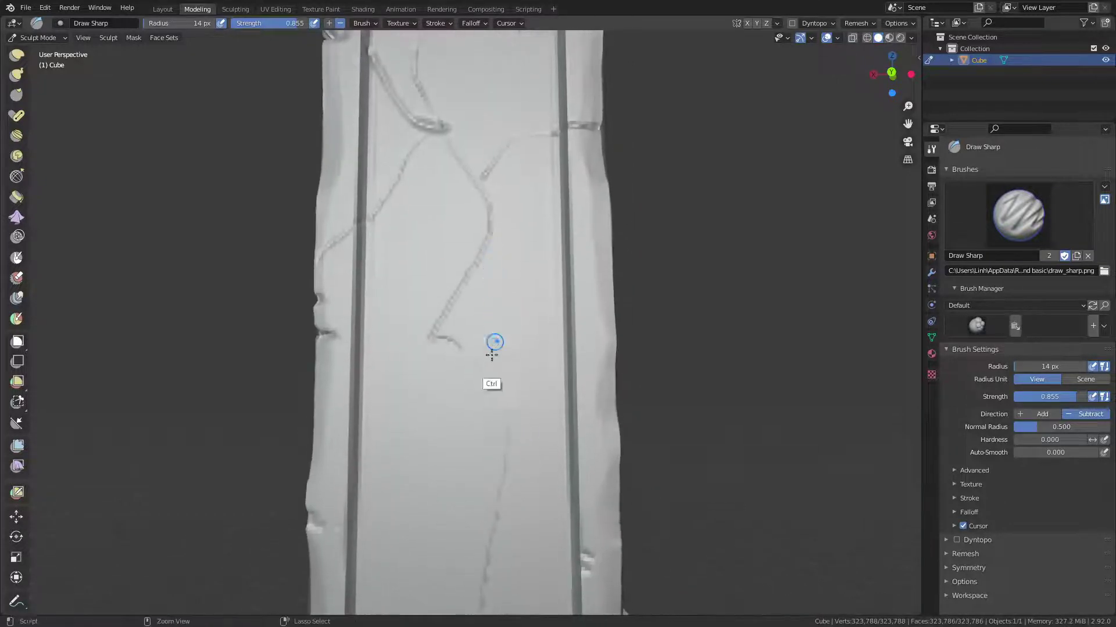
pyautogui.scroll(-3, 464, 351)
pyautogui.moveTo(444, 332); pyautogui.dragTo(388, 367)
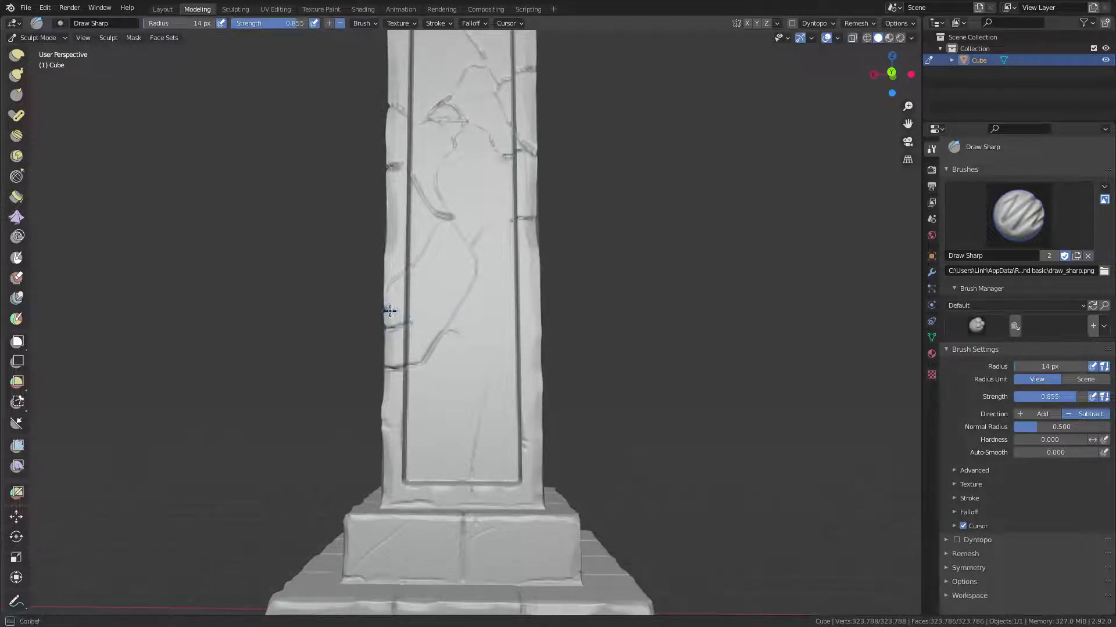
pyautogui.moveTo(390, 285); pyautogui.dragTo(411, 264)
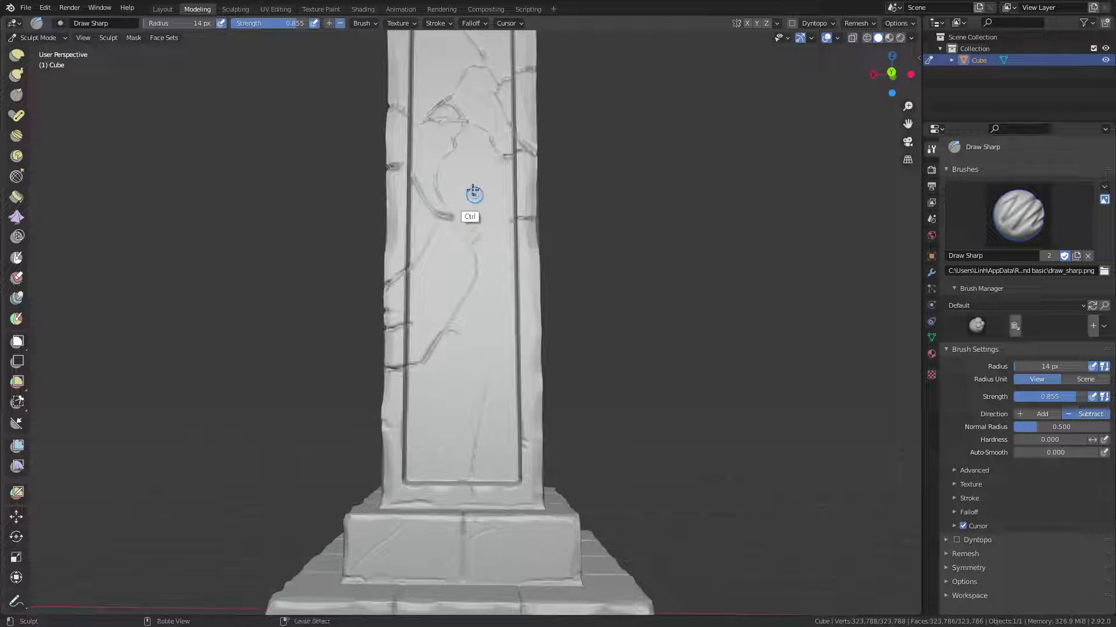
# Carve and extend new crack strokes across the pillar's upper face.
pyautogui.moveTo(444, 204)
pyautogui.mouseDown()
pyautogui.moveTo(478, 207)
pyautogui.moveTo(506, 226)
pyautogui.mouseUp()
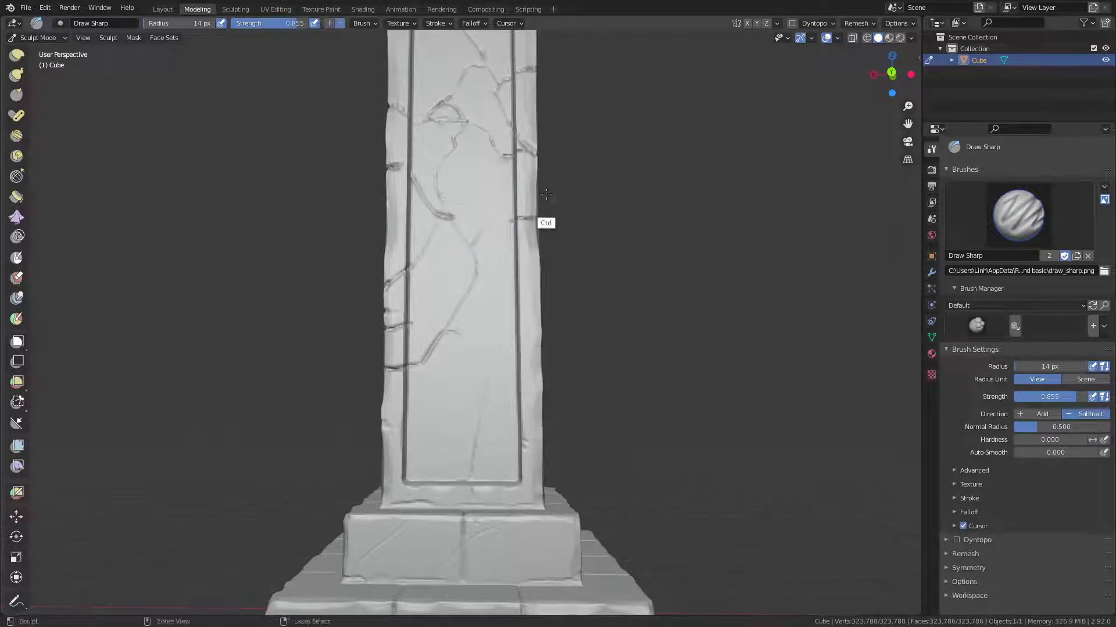
pyautogui.moveTo(543, 225)
pyautogui.keyDown('ctrl'); pyautogui.mouseDown(button='middle')
pyautogui.moveTo(430, 349)
pyautogui.moveTo(489, 254)
pyautogui.moveTo(518, 299)
pyautogui.mouseUp(button='middle'); pyautogui.keyUp('ctrl')
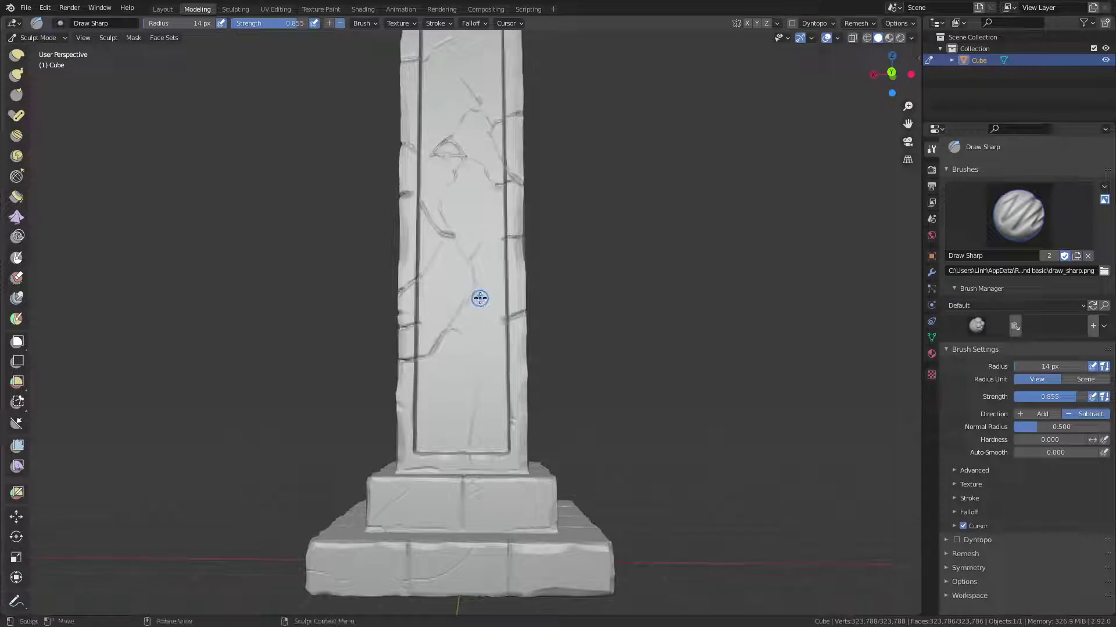
pyautogui.moveTo(486, 307)
pyautogui.mouseDown()
pyautogui.moveTo(470, 319)
pyautogui.moveTo(481, 304)
pyautogui.mouseUp()
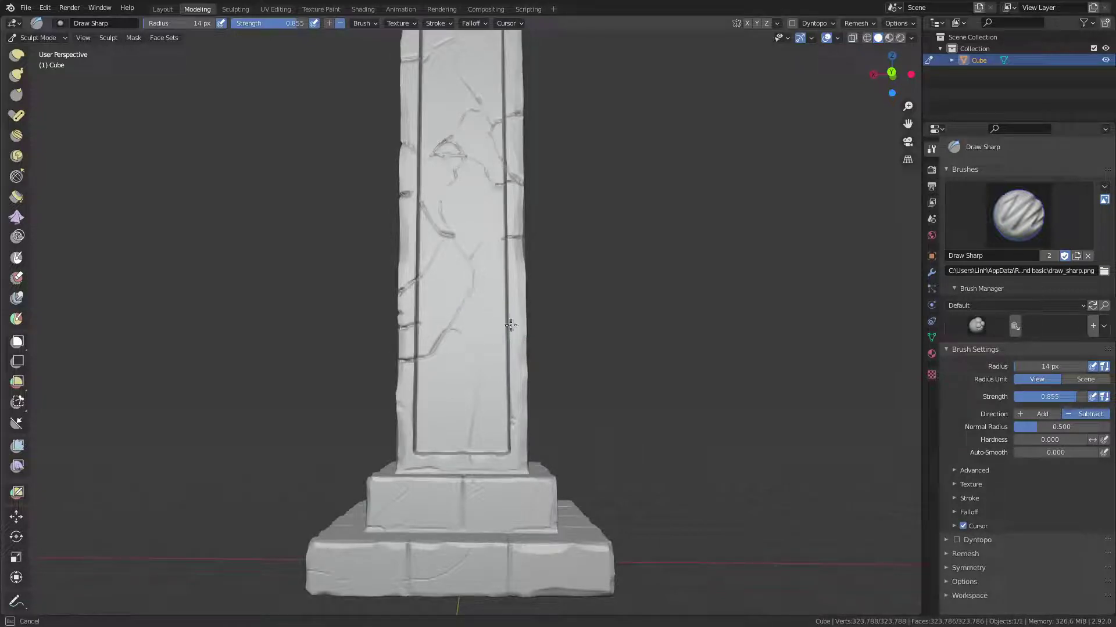
pyautogui.moveTo(468, 297)
pyautogui.mouseDown()
pyautogui.moveTo(516, 327)
pyautogui.moveTo(494, 316)
pyautogui.mouseUp()
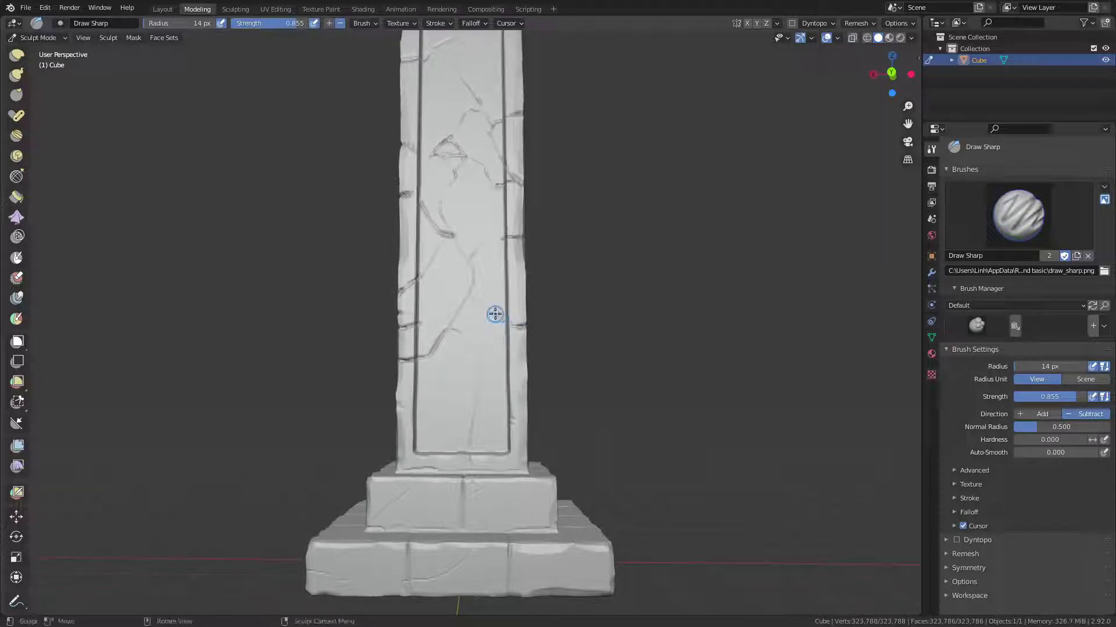
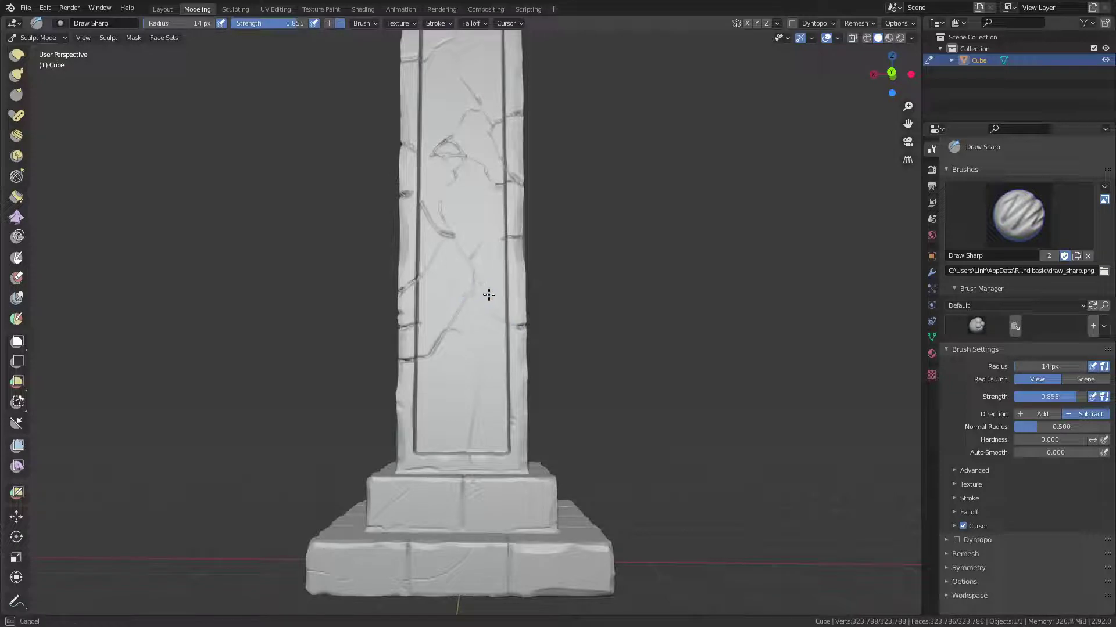
# Carve a crack across the pillar's front face, smooth it, then redraw a sharper groove.
pyautogui.moveTo(483, 281)
pyautogui.mouseDown()
pyautogui.moveTo(487, 310)
pyautogui.moveTo(510, 279)
pyautogui.mouseUp()
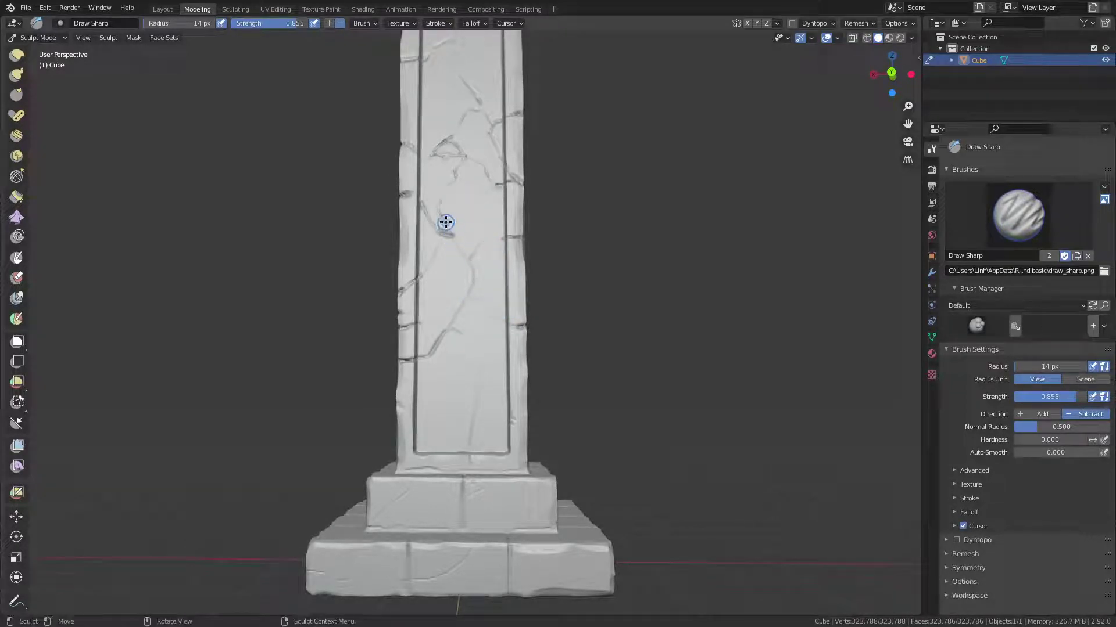
pyautogui.scroll(1, 459, 247)
pyautogui.scroll(4, 456, 209)
pyautogui.keyDown('shift'); pyautogui.moveTo(453, 179); pyautogui.dragTo(457, 251, button='middle'); pyautogui.keyUp('shift')
pyautogui.moveTo(457, 251)
pyautogui.keyDown('shift'); pyautogui.mouseDown()
pyautogui.moveTo(424, 219)
pyautogui.moveTo(461, 248)
pyautogui.moveTo(473, 239)
pyautogui.moveTo(462, 226)
pyautogui.moveTo(438, 230)
pyautogui.moveTo(453, 235)
pyautogui.mouseUp(); pyautogui.keyUp('shift')
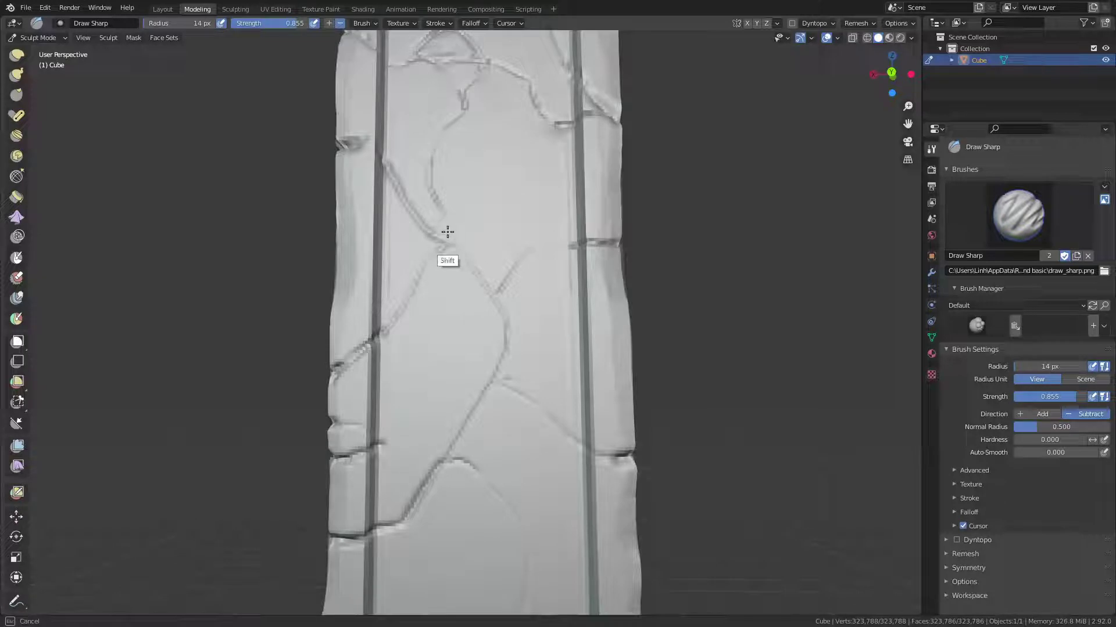
pyautogui.moveTo(429, 231); pyautogui.dragTo(463, 249)
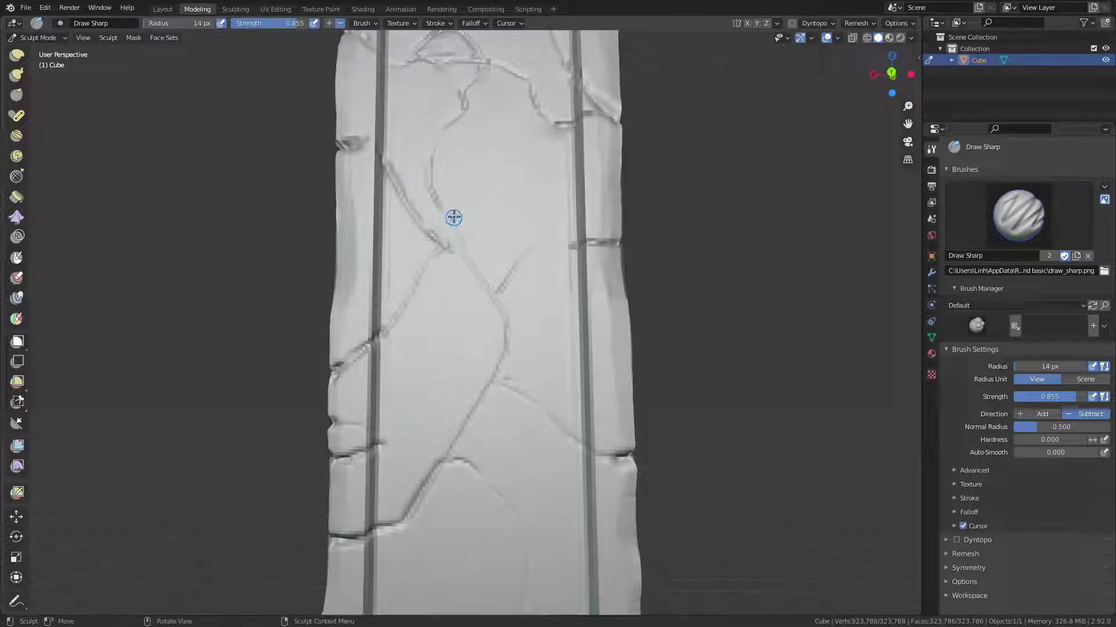
# Smooth away the crack grooves on the pillar's upper face.
pyautogui.moveTo(546, 224)
pyautogui.keyDown('shift'); pyautogui.mouseDown()
pyautogui.moveTo(513, 219)
pyautogui.moveTo(442, 140)
pyautogui.moveTo(439, 201)
pyautogui.moveTo(461, 129)
pyautogui.moveTo(446, 129)
pyautogui.mouseUp(); pyautogui.keyUp('shift')
pyautogui.moveTo(445, 130)
pyautogui.keyDown('shift'); pyautogui.mouseDown(button='middle')
pyautogui.moveTo(469, 187)
pyautogui.moveTo(459, 298)
pyautogui.mouseUp(button='middle'); pyautogui.keyUp('shift')
pyautogui.moveTo(459, 299)
pyautogui.keyDown('shift'); pyautogui.mouseDown()
pyautogui.moveTo(450, 269)
pyautogui.moveTo(453, 279)
pyautogui.mouseUp(); pyautogui.keyUp('shift')
pyautogui.scroll(-4, 407, 428)
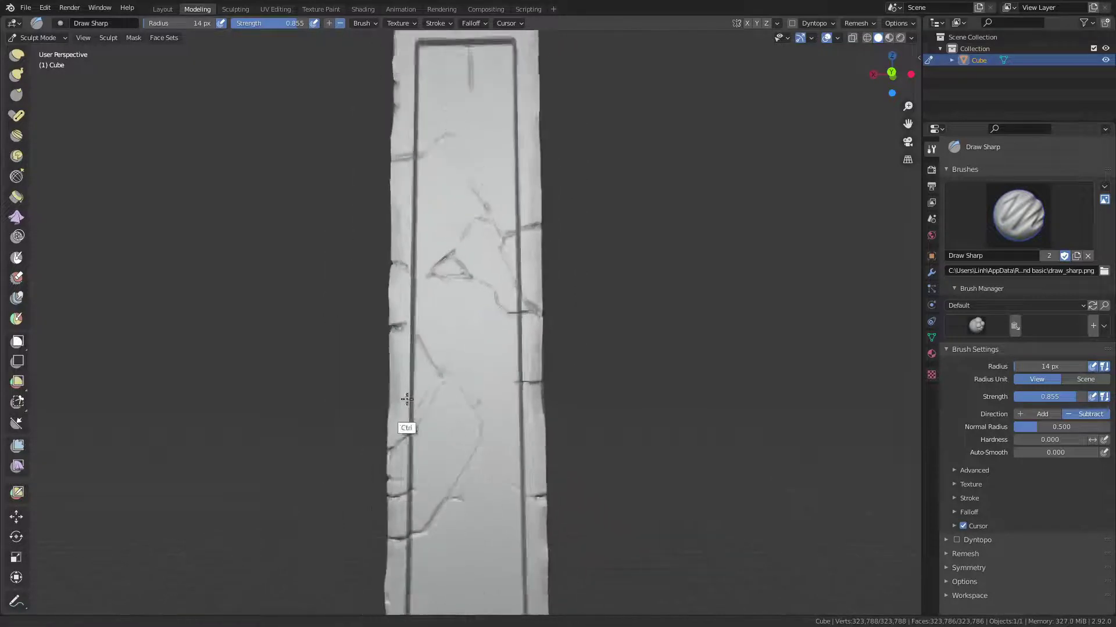
pyautogui.scroll(-2, 407, 428)
# Carve a notch and a horizontal groove on the left edge, plus a crack near the right edge.
pyautogui.moveTo(433, 419)
pyautogui.keyDown('shift'); pyautogui.mouseDown(button='middle')
pyautogui.moveTo(434, 331)
pyautogui.moveTo(493, 354)
pyautogui.moveTo(534, 334)
pyautogui.moveTo(442, 317)
pyautogui.moveTo(468, 293)
pyautogui.mouseUp(button='middle'); pyautogui.keyUp('shift')
pyautogui.moveTo(379, 385); pyautogui.dragTo(398, 381)
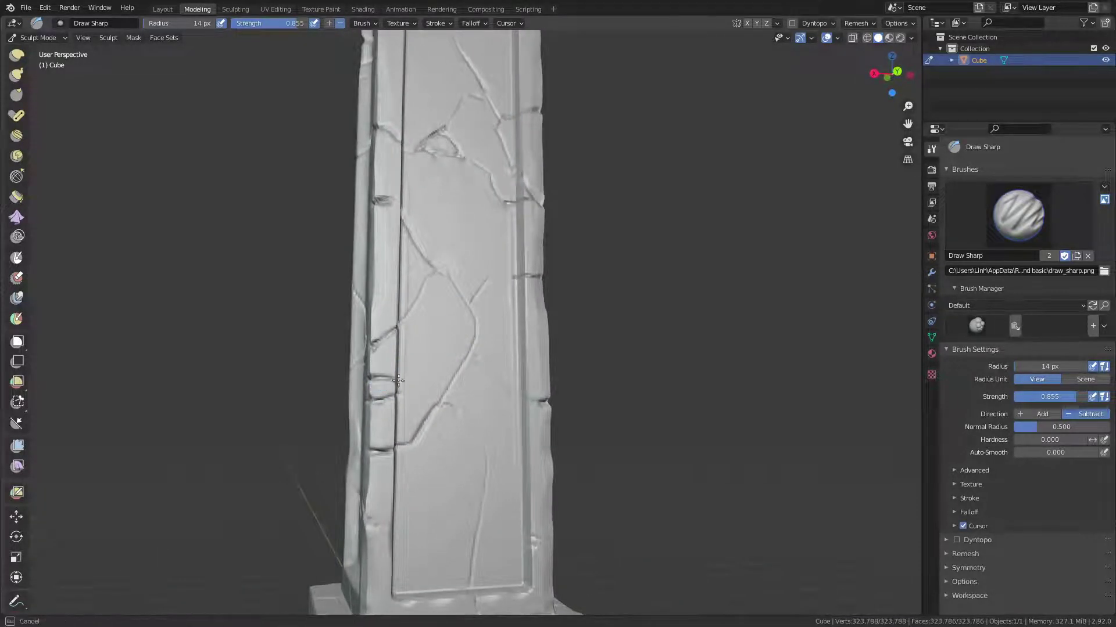
pyautogui.moveTo(402, 395); pyautogui.dragTo(368, 377, button='middle')
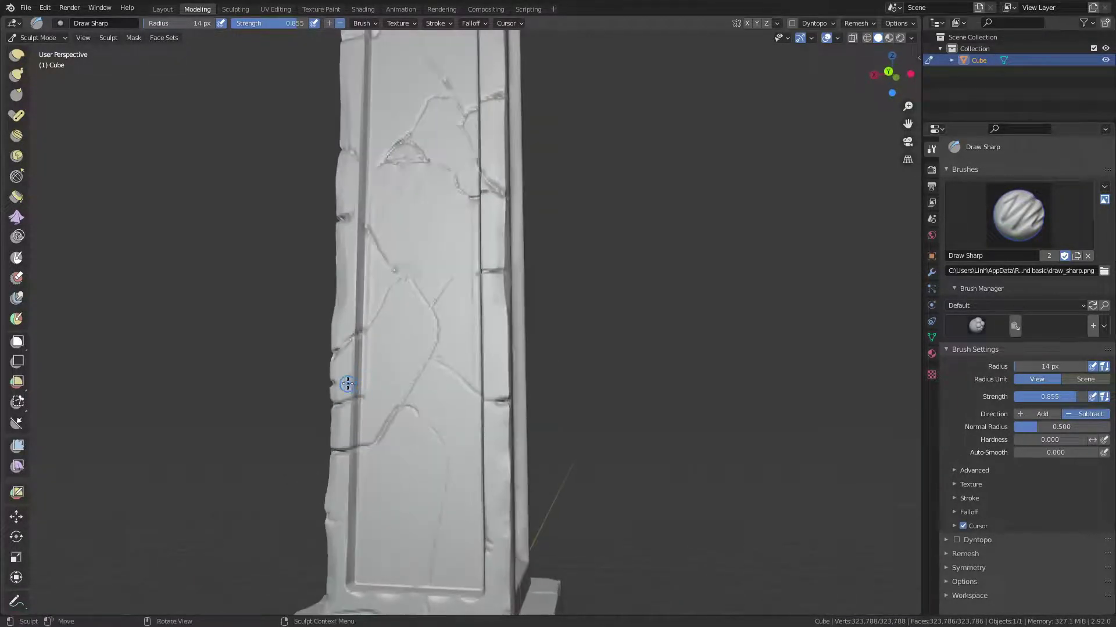
pyautogui.moveTo(347, 383)
pyautogui.mouseDown()
pyautogui.moveTo(373, 395)
pyautogui.moveTo(360, 399)
pyautogui.mouseUp()
pyautogui.moveTo(370, 379)
pyautogui.mouseDown(button='middle')
pyautogui.moveTo(455, 368)
pyautogui.moveTo(411, 394)
pyautogui.moveTo(418, 368)
pyautogui.mouseUp(button='middle')
pyautogui.moveTo(439, 440); pyautogui.dragTo(386, 384)
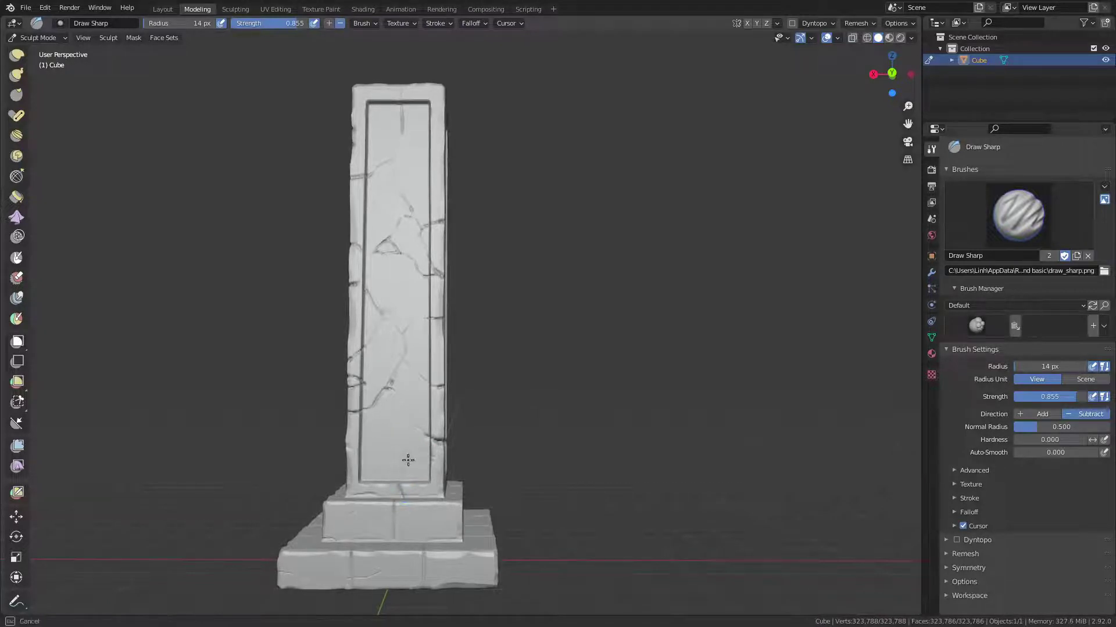
# Carve a vertical groove on the pillar's upper panel.
pyautogui.scroll(-2, 406, 263)
pyautogui.moveTo(416, 318); pyautogui.dragTo(405, 208, button='middle')
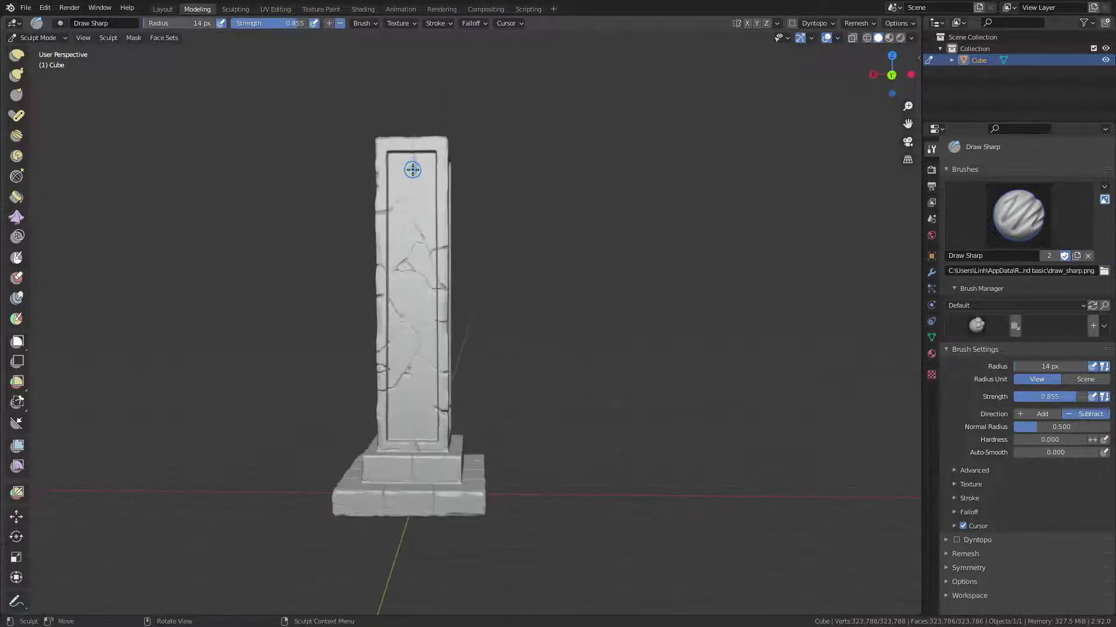
pyautogui.moveTo(413, 170); pyautogui.dragTo(412, 137)
pyautogui.moveTo(415, 151)
pyautogui.mouseDown(button='middle')
pyautogui.moveTo(435, 237)
pyautogui.moveTo(451, 179)
pyautogui.moveTo(506, 192)
pyautogui.moveTo(491, 180)
pyautogui.moveTo(505, 167)
pyautogui.mouseUp(button='middle')
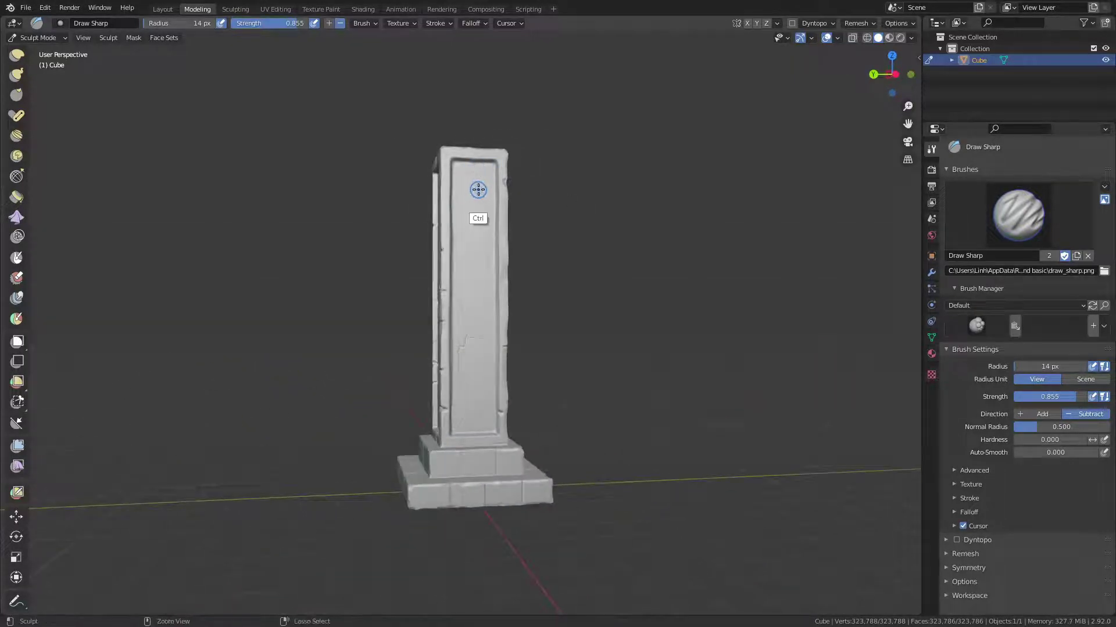
pyautogui.scroll(2, 473, 259)
pyautogui.moveTo(490, 250)
pyautogui.keyDown('shift'); pyautogui.mouseDown(button='middle')
pyautogui.moveTo(495, 299)
pyautogui.moveTo(490, 169)
pyautogui.moveTo(491, 246)
pyautogui.mouseUp(button='middle'); pyautogui.keyUp('shift')
pyautogui.scroll(-2, 495, 299)
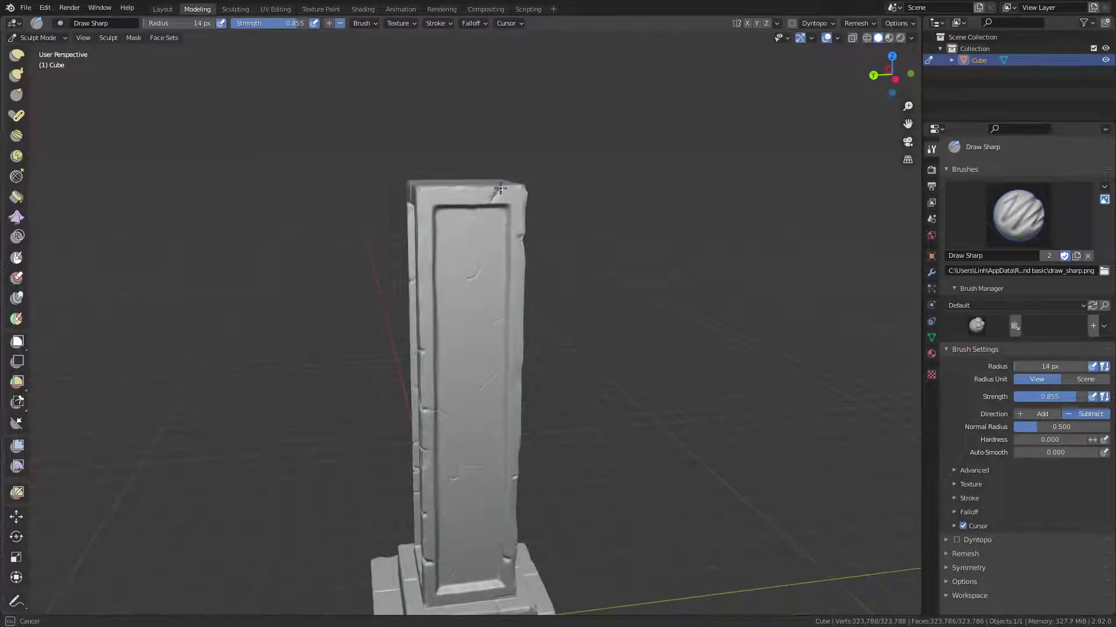
pyautogui.moveTo(504, 192); pyautogui.dragTo(491, 195, button='middle')
# Carve a long diagonal crack running up-right across the front panel.
pyautogui.moveTo(417, 301); pyautogui.dragTo(417, 301, button='middle')
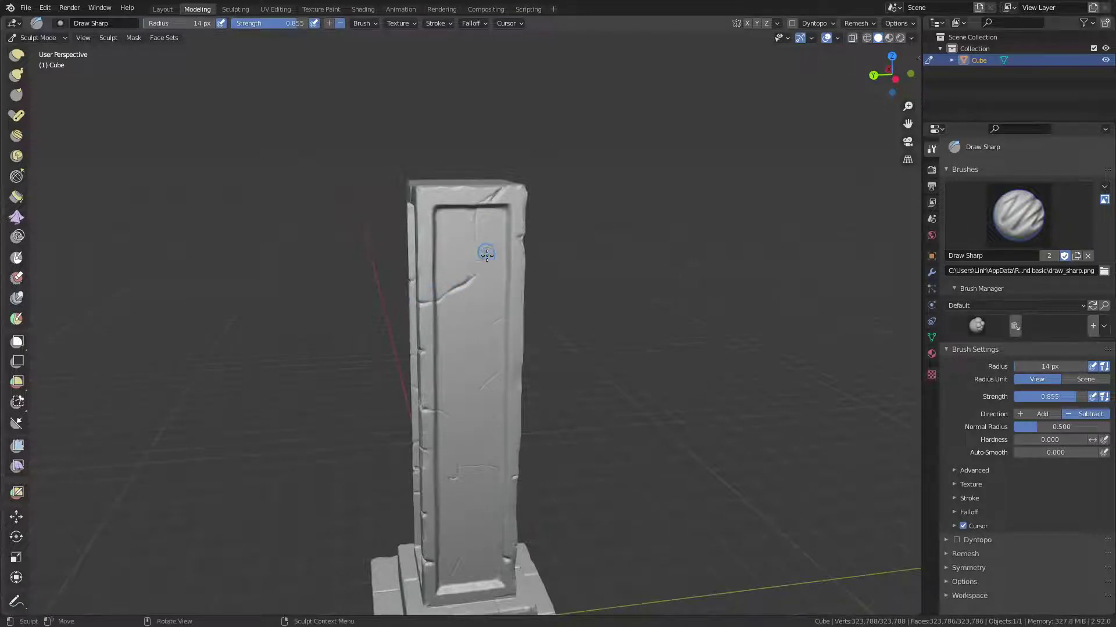
pyautogui.moveTo(474, 285); pyautogui.dragTo(478, 273)
pyautogui.moveTo(495, 326); pyautogui.dragTo(505, 317)
pyautogui.moveTo(510, 293); pyautogui.dragTo(506, 316, button='middle')
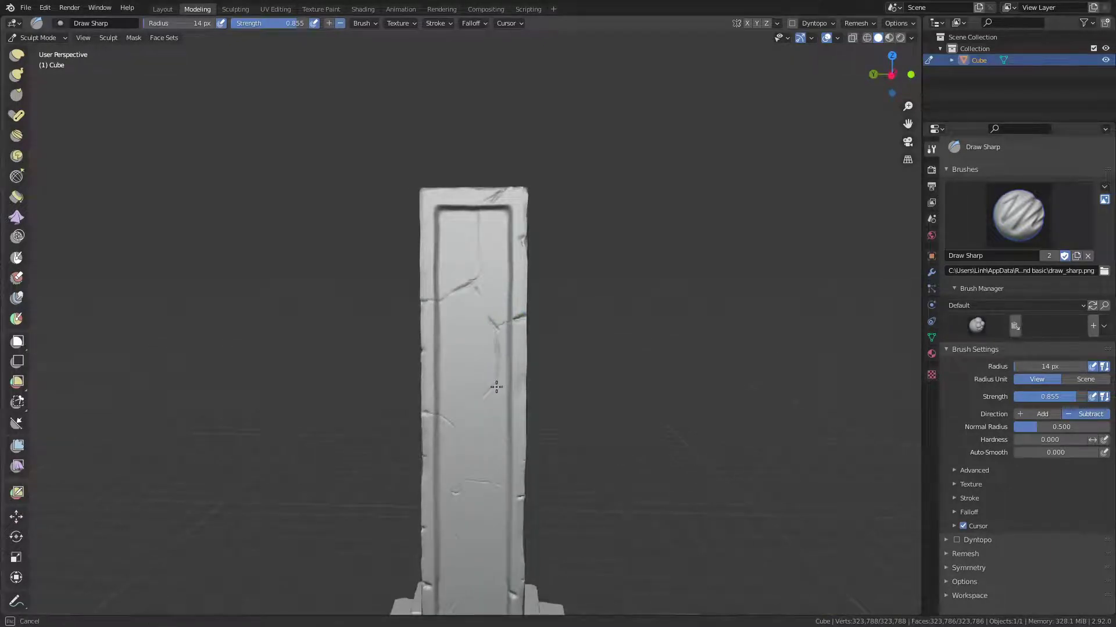
pyautogui.keyDown('shift'); pyautogui.moveTo(494, 346); pyautogui.dragTo(480, 294, button='middle'); pyautogui.keyUp('shift')
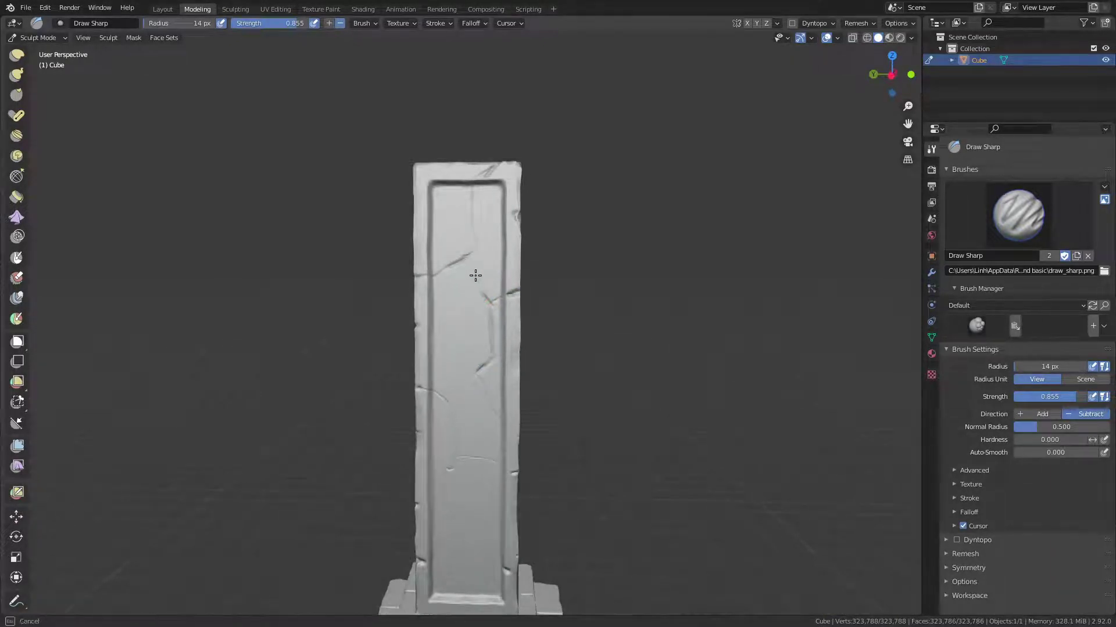
pyautogui.scroll(-2, 482, 349)
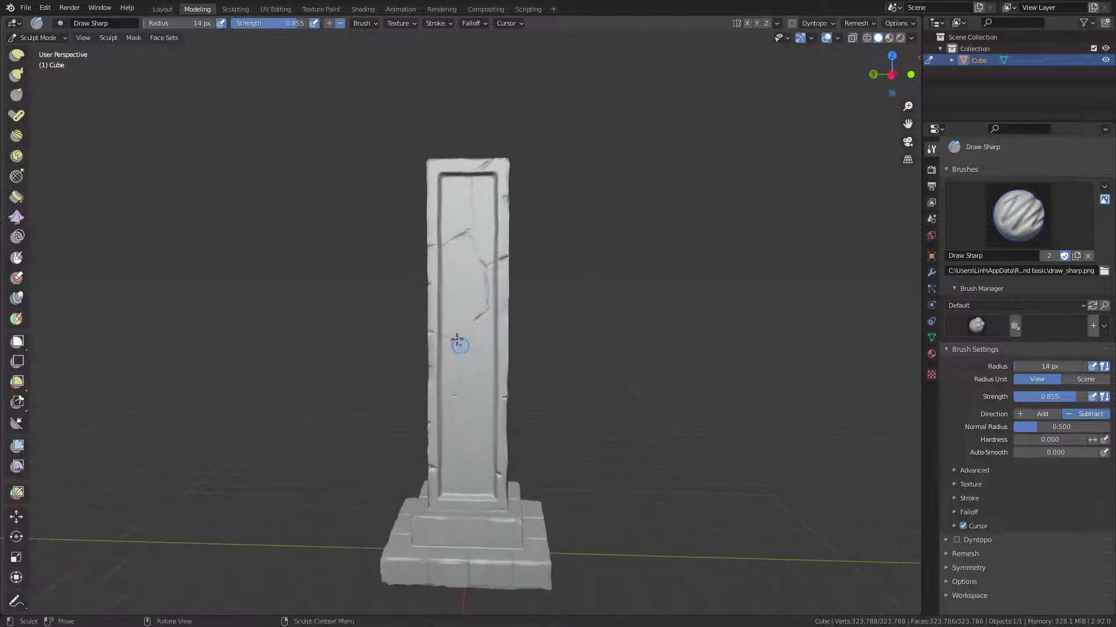
# Carve two grooves into the pillar's left edge and a crack along the pillar.
pyautogui.moveTo(427, 334)
pyautogui.mouseDown()
pyautogui.moveTo(447, 338)
pyautogui.moveTo(443, 368)
pyautogui.moveTo(459, 372)
pyautogui.mouseUp()
pyautogui.keyDown('shift'); pyautogui.moveTo(457, 399); pyautogui.dragTo(483, 323, button='middle'); pyautogui.keyUp('shift')
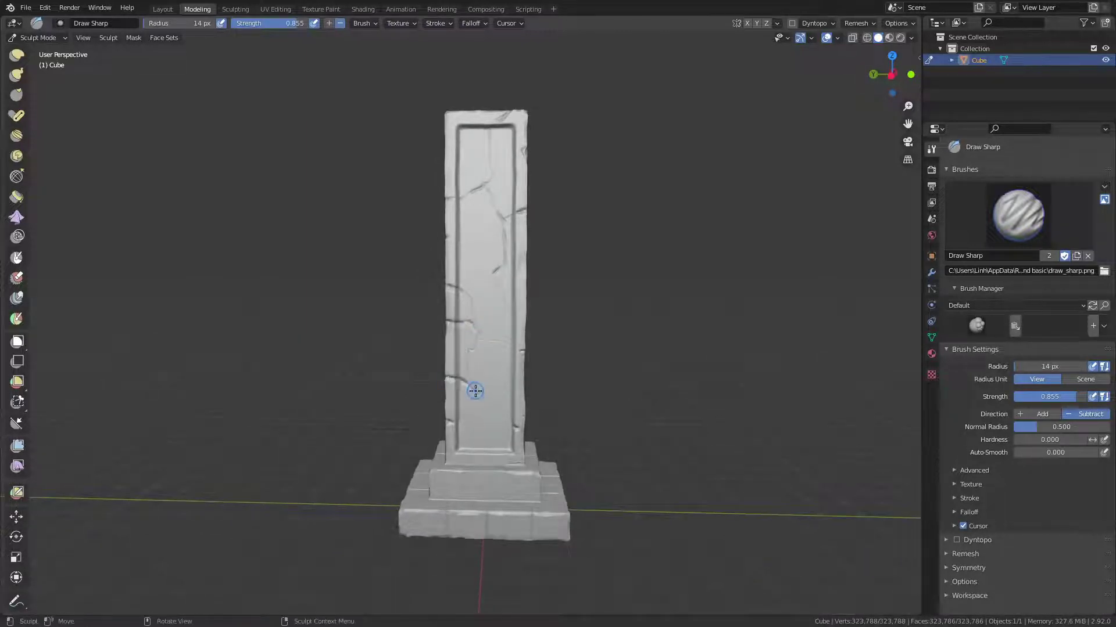
pyautogui.moveTo(473, 391)
pyautogui.mouseDown(button='middle')
pyautogui.moveTo(509, 343)
pyautogui.moveTo(474, 360)
pyautogui.mouseUp(button='middle')
pyautogui.moveTo(467, 390)
pyautogui.mouseDown()
pyautogui.moveTo(468, 348)
pyautogui.moveTo(507, 355)
pyautogui.moveTo(485, 348)
pyautogui.mouseUp()
pyautogui.moveTo(485, 349); pyautogui.dragTo(497, 360, button='middle')
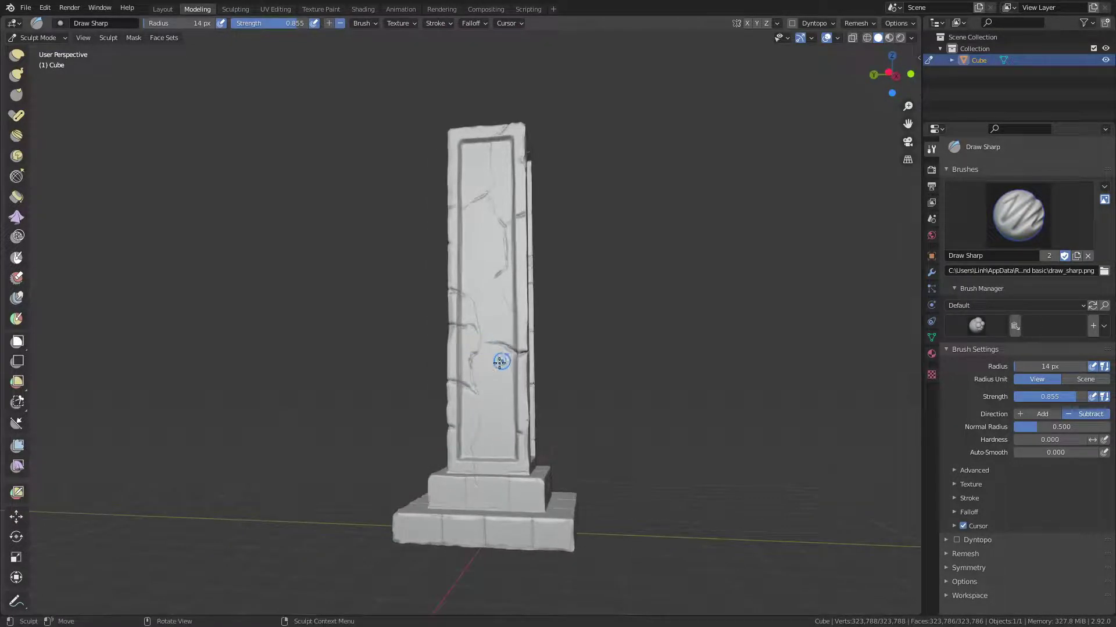
pyautogui.moveTo(497, 360); pyautogui.dragTo(498, 346)
# Carve curved cracks across the pillar face, with a small crack mark near the bottom.
pyautogui.moveTo(487, 397)
pyautogui.mouseDown()
pyautogui.moveTo(478, 393)
pyautogui.moveTo(501, 351)
pyautogui.mouseUp()
pyautogui.moveTo(498, 395); pyautogui.dragTo(495, 400)
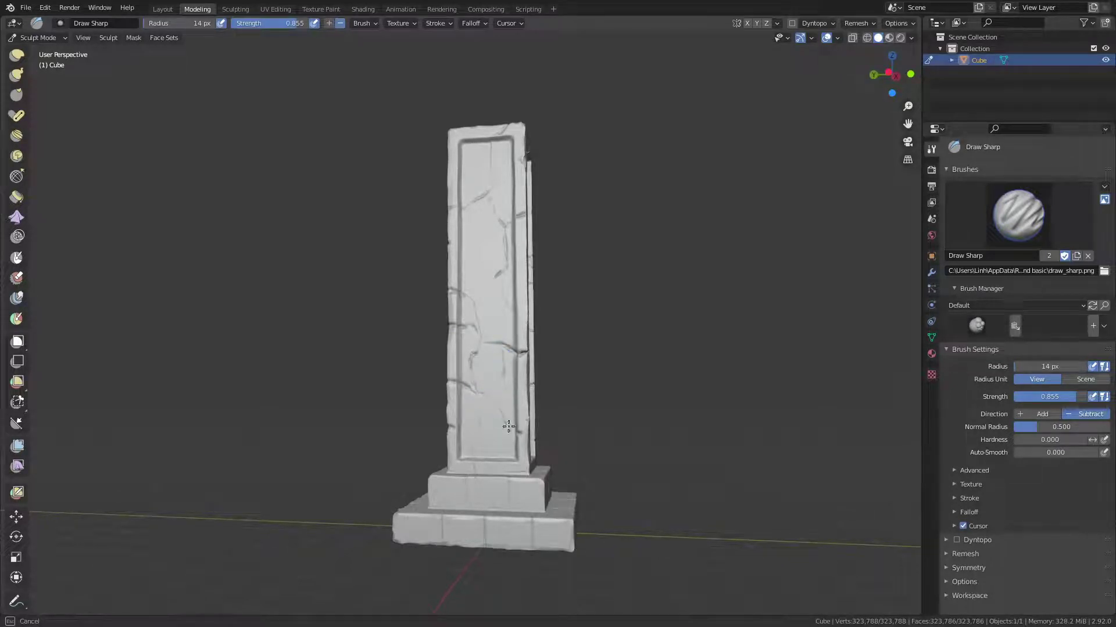
pyautogui.moveTo(528, 436)
pyautogui.mouseDown()
pyautogui.moveTo(505, 374)
pyautogui.moveTo(478, 399)
pyautogui.mouseUp()
pyautogui.moveTo(477, 479); pyautogui.dragTo(482, 427)
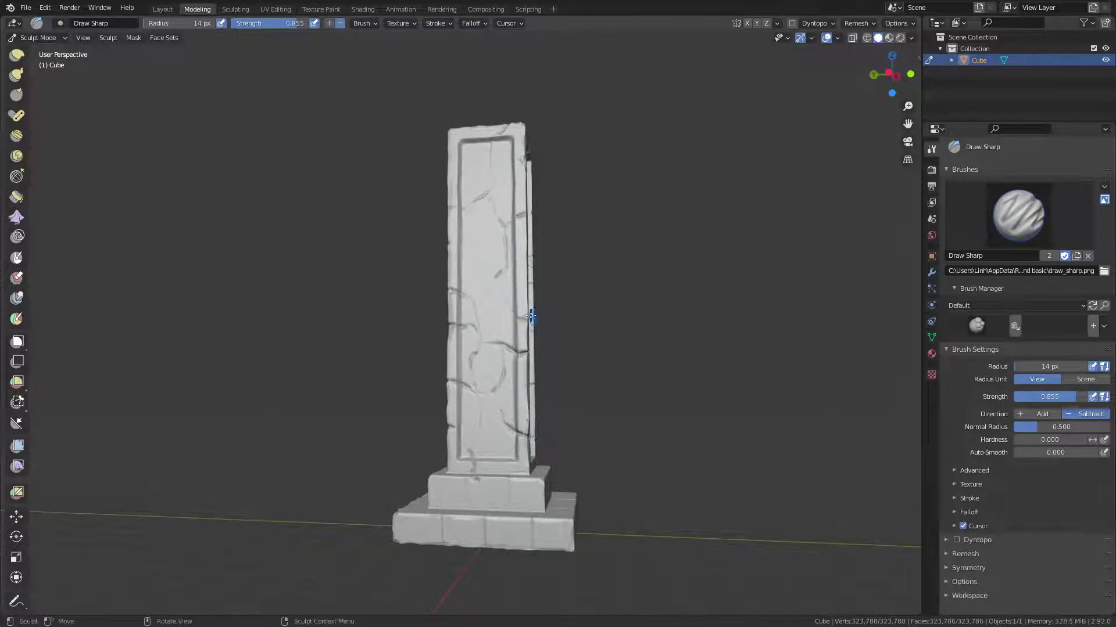
pyautogui.moveTo(526, 320)
pyautogui.mouseDown(button='middle')
pyautogui.moveTo(468, 314)
pyautogui.moveTo(430, 348)
pyautogui.moveTo(414, 429)
pyautogui.moveTo(469, 339)
pyautogui.moveTo(431, 374)
pyautogui.moveTo(436, 317)
pyautogui.mouseUp(button='middle')
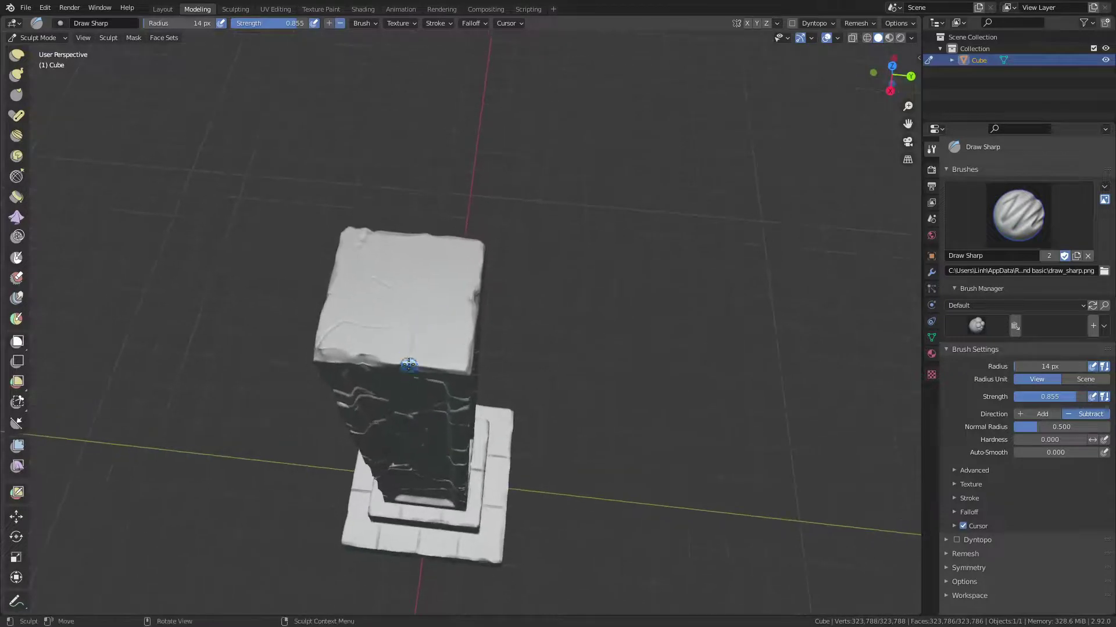
# Carve a groove near the pillar's top corner and undo a stray diagonal crack.
pyautogui.moveTo(409, 364); pyautogui.dragTo(404, 367)
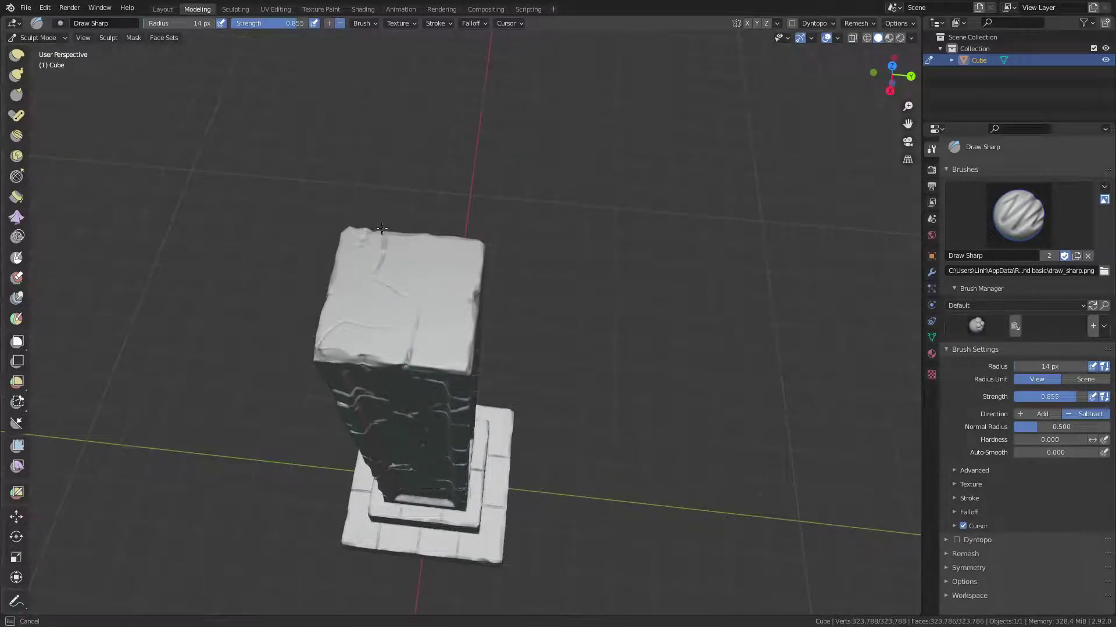
pyautogui.moveTo(382, 228); pyautogui.dragTo(360, 249)
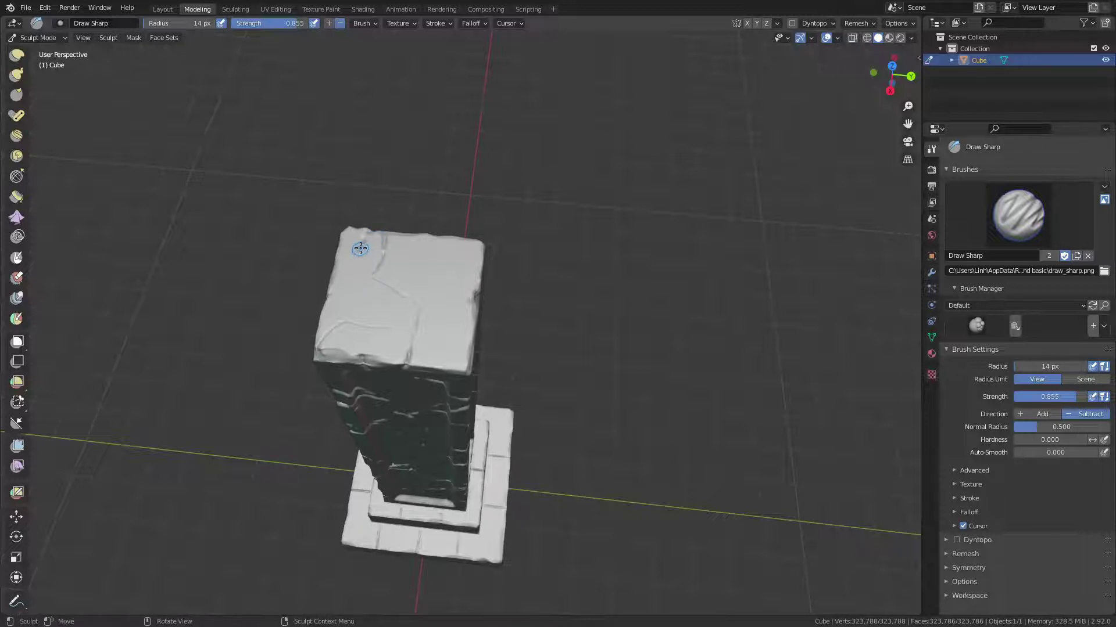
pyautogui.moveTo(341, 257)
pyautogui.mouseDown(button='middle')
pyautogui.moveTo(426, 240)
pyautogui.moveTo(490, 143)
pyautogui.mouseUp(button='middle')
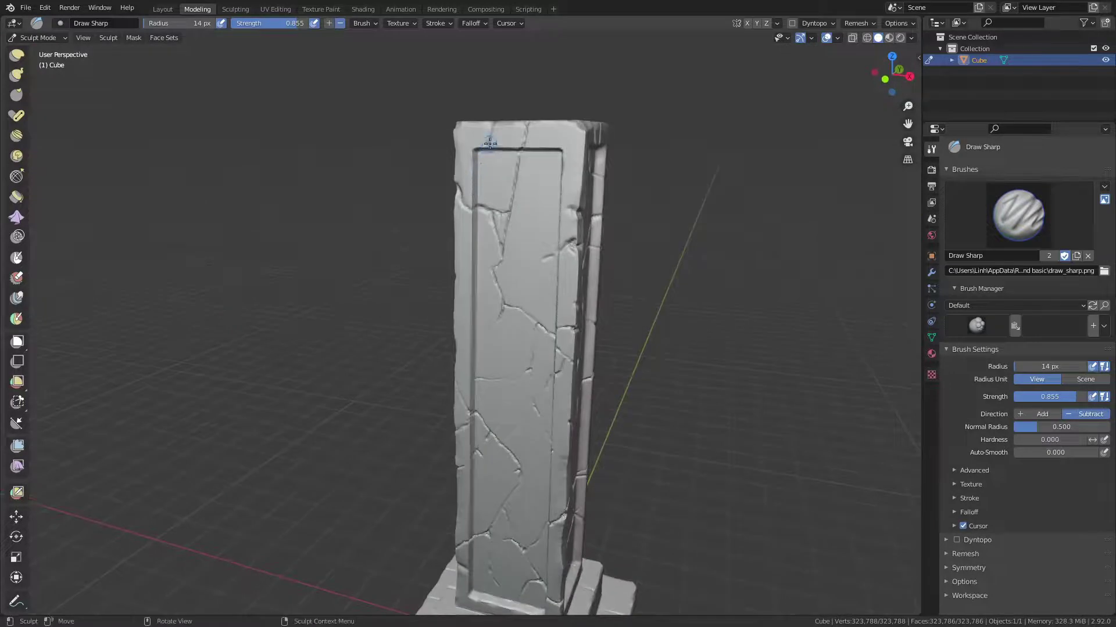
pyautogui.moveTo(485, 152); pyautogui.dragTo(519, 183)
pyautogui.hotkey('ctrl', 'z')
# Orbit to look down on the pillar and lightly touch up its top surface.
pyautogui.moveTo(487, 197); pyautogui.dragTo(507, 215)
pyautogui.moveTo(508, 215)
pyautogui.mouseDown(button='middle')
pyautogui.moveTo(570, 194)
pyautogui.moveTo(525, 169)
pyautogui.moveTo(531, 226)
pyautogui.mouseUp(button='middle')
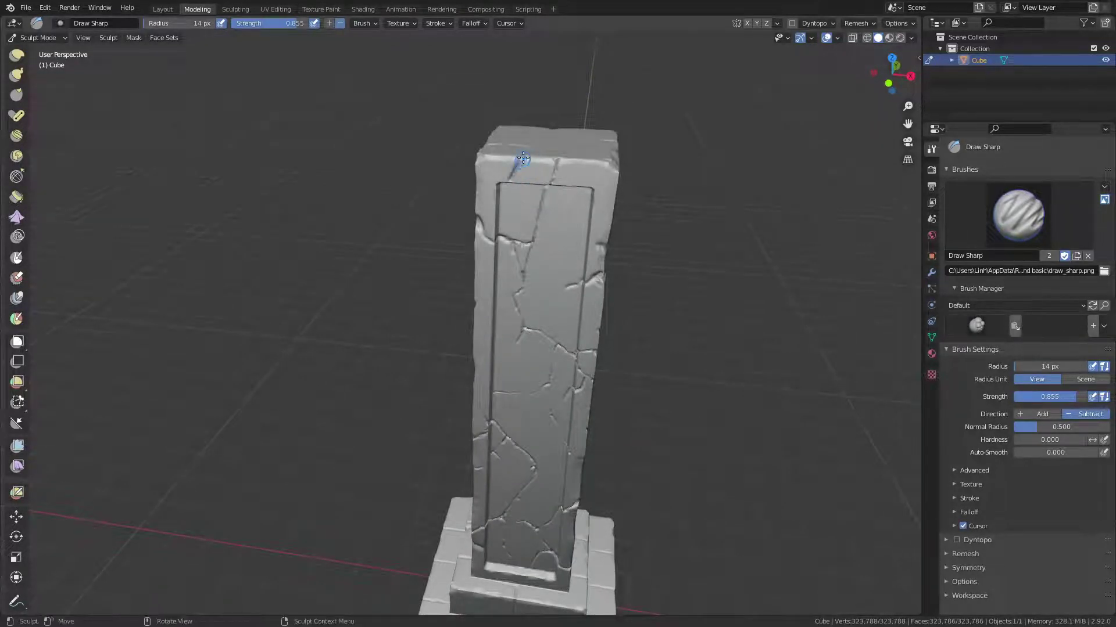
pyautogui.moveTo(533, 176)
pyautogui.mouseDown(button='middle')
pyautogui.moveTo(436, 242)
pyautogui.moveTo(442, 297)
pyautogui.moveTo(450, 271)
pyautogui.mouseUp(button='middle')
pyautogui.moveTo(490, 282); pyautogui.dragTo(493, 277)
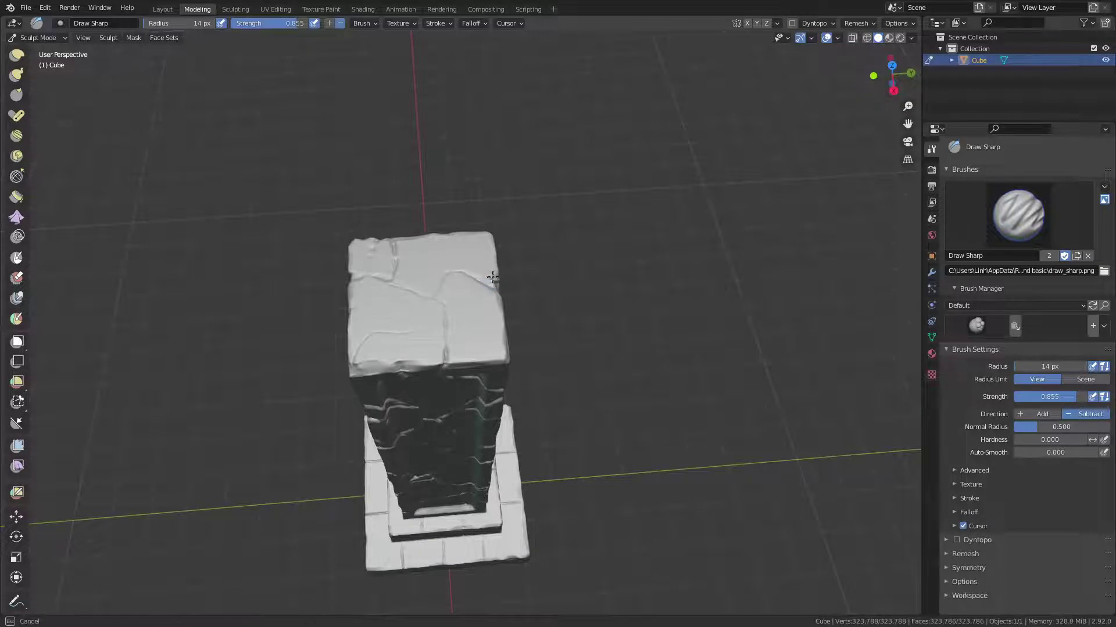
pyautogui.moveTo(500, 277)
pyautogui.mouseDown(button='middle')
pyautogui.moveTo(425, 274)
pyautogui.moveTo(406, 254)
pyautogui.moveTo(427, 323)
pyautogui.mouseUp(button='middle')
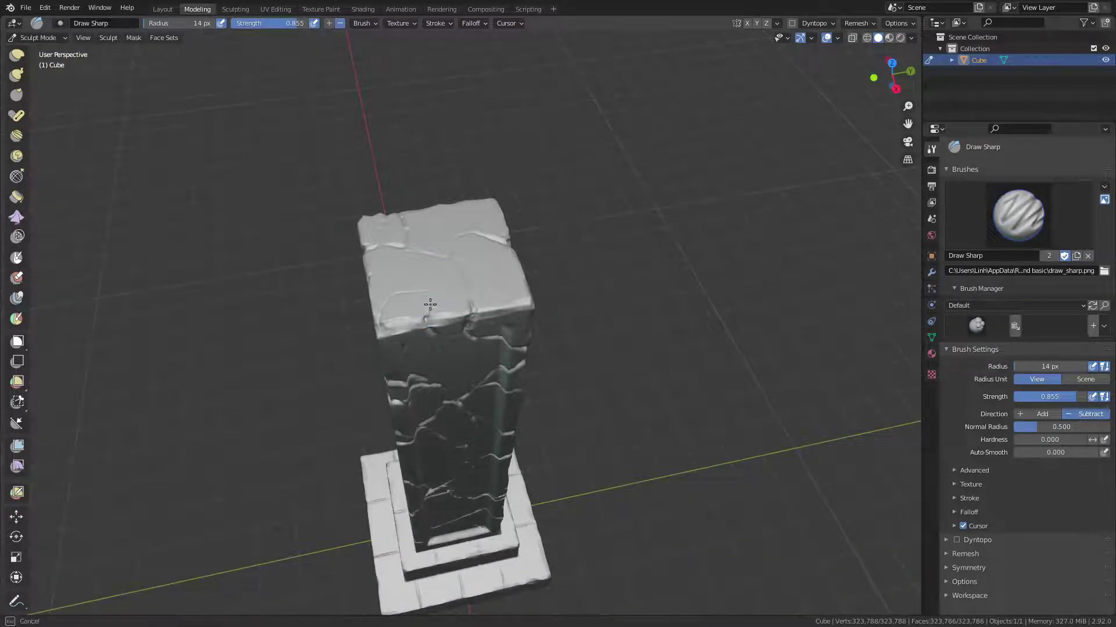
pyautogui.moveTo(449, 287)
pyautogui.mouseDown(button='middle')
pyautogui.moveTo(386, 294)
pyautogui.moveTo(407, 293)
pyautogui.moveTo(419, 167)
pyautogui.moveTo(398, 175)
pyautogui.moveTo(486, 217)
pyautogui.moveTo(463, 329)
pyautogui.moveTo(476, 326)
pyautogui.moveTo(499, 403)
pyautogui.moveTo(469, 356)
pyautogui.moveTo(480, 319)
pyautogui.moveTo(339, 247)
pyautogui.moveTo(424, 341)
pyautogui.moveTo(495, 332)
pyautogui.moveTo(498, 313)
pyautogui.moveTo(530, 370)
pyautogui.moveTo(533, 260)
pyautogui.moveTo(552, 303)
pyautogui.moveTo(478, 281)
pyautogui.mouseUp(button='middle')
# Carve long cracks across the upper base block's front face.
pyautogui.scroll(3, 486, 216)
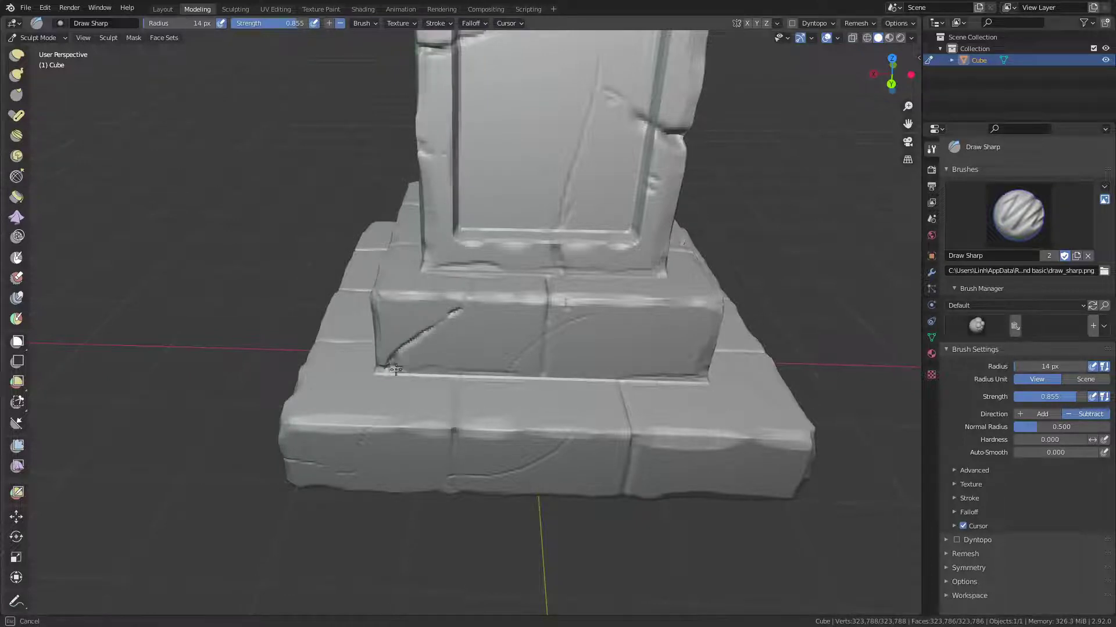
pyautogui.moveTo(397, 356)
pyautogui.mouseDown()
pyautogui.moveTo(394, 365)
pyautogui.moveTo(480, 375)
pyautogui.moveTo(617, 299)
pyautogui.mouseUp()
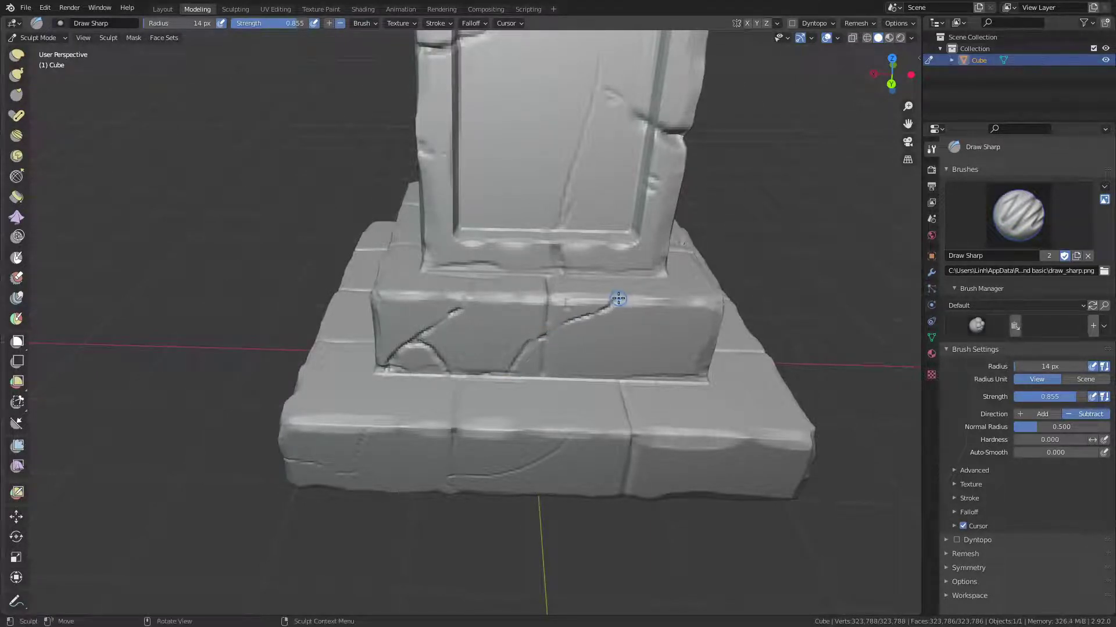
pyautogui.moveTo(617, 299); pyautogui.dragTo(635, 305, button='middle')
pyautogui.moveTo(635, 305)
pyautogui.mouseDown()
pyautogui.moveTo(641, 316)
pyautogui.moveTo(604, 284)
pyautogui.mouseUp()
pyautogui.moveTo(483, 297)
pyautogui.mouseDown()
pyautogui.moveTo(516, 268)
pyautogui.moveTo(572, 284)
pyautogui.mouseUp()
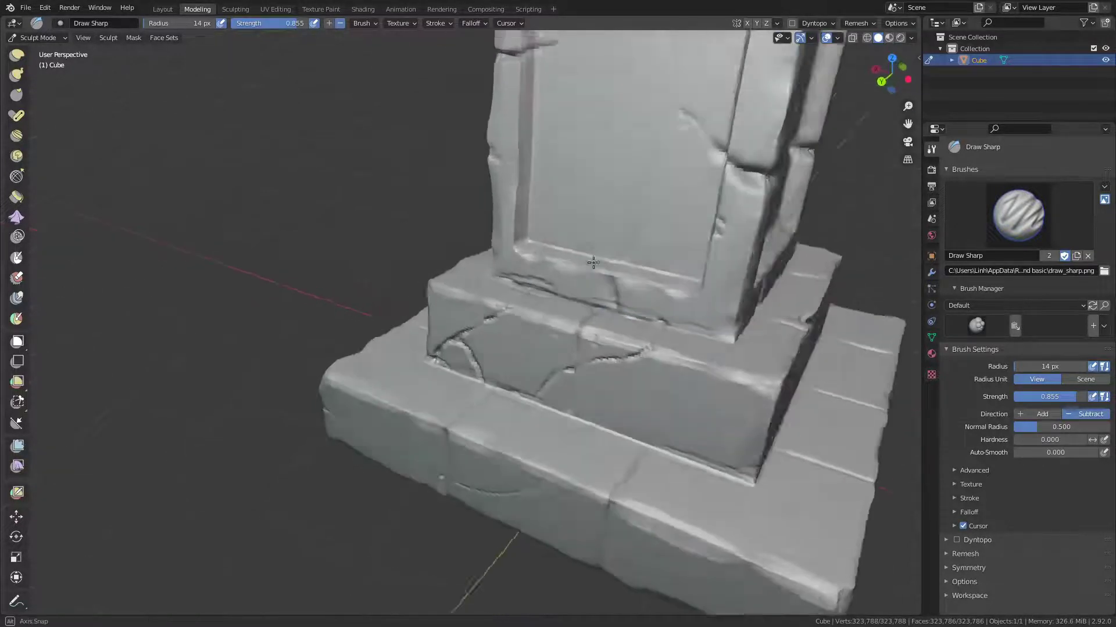
pyautogui.moveTo(573, 284)
pyautogui.mouseDown(button='middle')
pyautogui.moveTo(575, 272)
pyautogui.moveTo(510, 266)
pyautogui.mouseUp(button='middle')
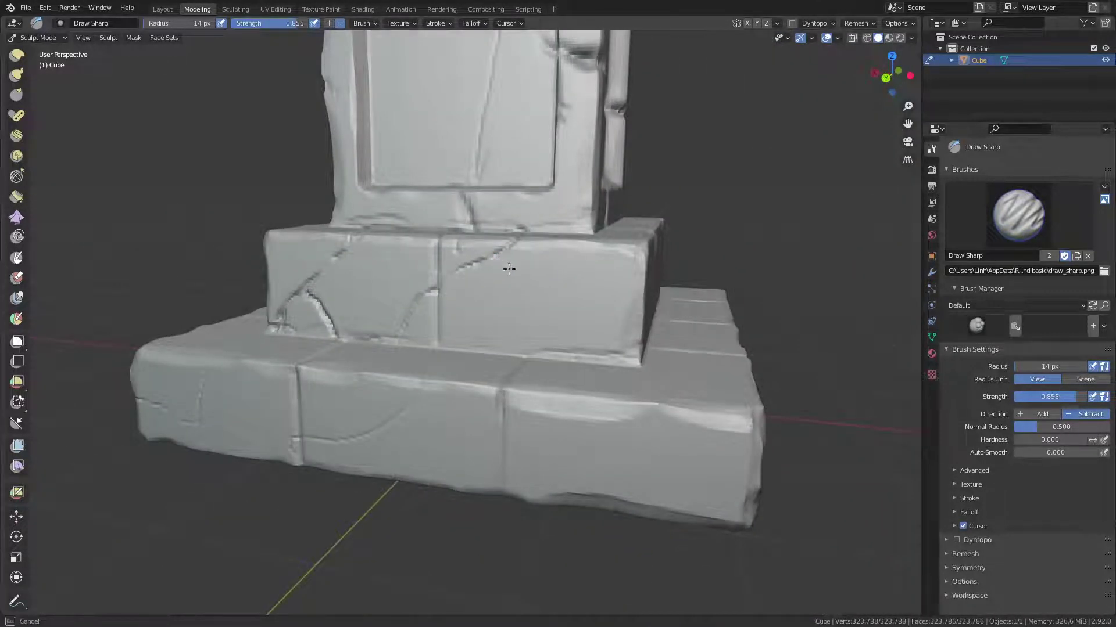
# Add a curved groove along the block edge, deeper face cracks, and a lower-left edge crack.
pyautogui.moveTo(527, 294)
pyautogui.mouseDown()
pyautogui.moveTo(568, 308)
pyautogui.moveTo(579, 344)
pyautogui.moveTo(604, 356)
pyautogui.moveTo(570, 350)
pyautogui.moveTo(636, 367)
pyautogui.mouseUp()
pyautogui.hotkey('ctrl', 'z')
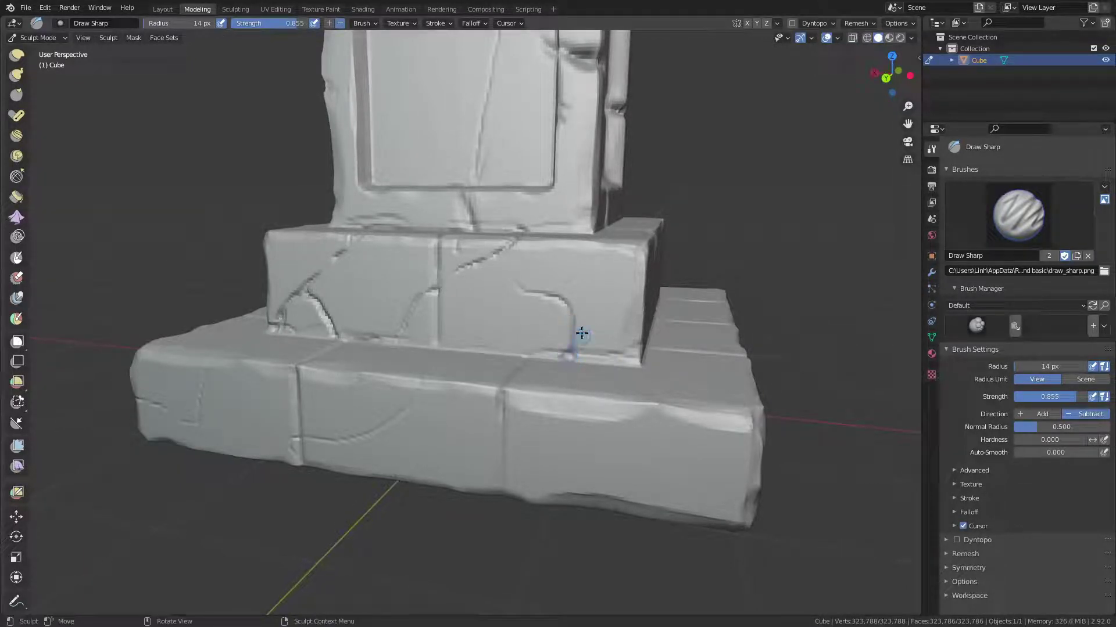
pyautogui.moveTo(635, 366)
pyautogui.mouseDown(button='middle')
pyautogui.moveTo(641, 328)
pyautogui.moveTo(589, 316)
pyautogui.mouseUp(button='middle')
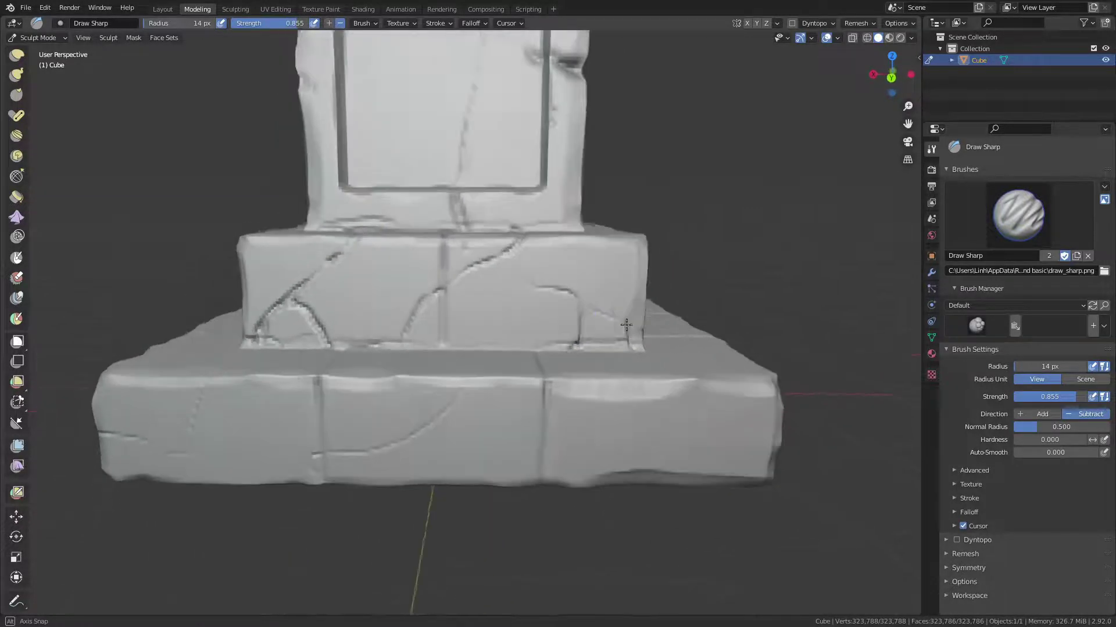
pyautogui.moveTo(589, 316)
pyautogui.mouseDown()
pyautogui.moveTo(604, 315)
pyautogui.moveTo(577, 332)
pyautogui.moveTo(578, 312)
pyautogui.moveTo(533, 284)
pyautogui.mouseUp()
pyautogui.moveTo(505, 249); pyautogui.dragTo(563, 294)
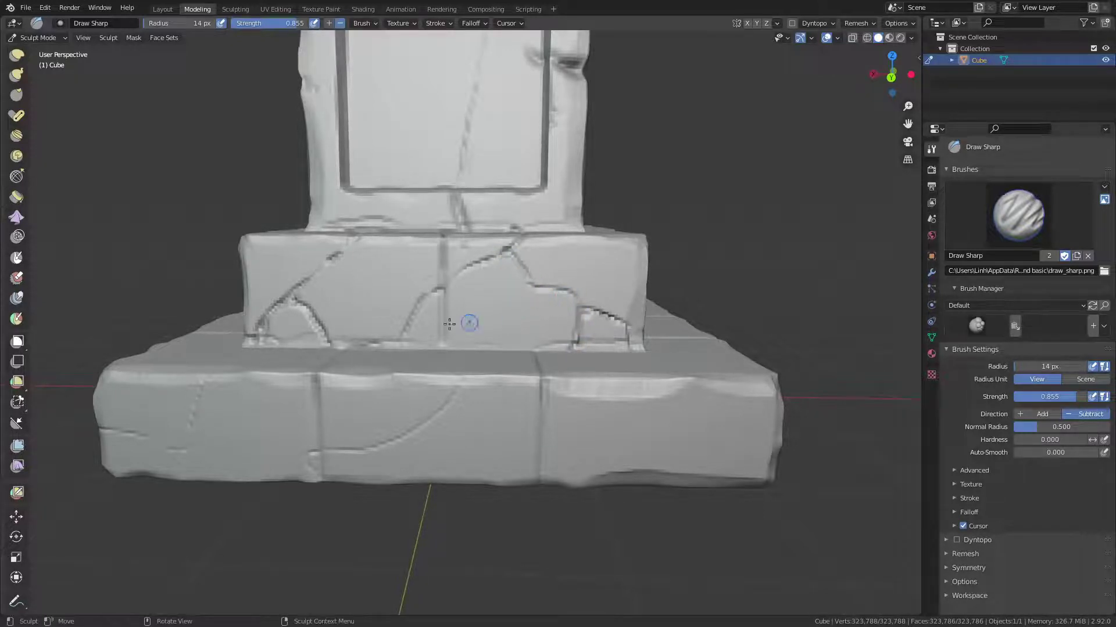
pyautogui.moveTo(463, 313)
pyautogui.mouseDown(button='middle')
pyautogui.moveTo(398, 319)
pyautogui.moveTo(429, 294)
pyautogui.moveTo(441, 305)
pyautogui.mouseUp(button='middle')
pyautogui.moveTo(387, 300)
pyautogui.mouseDown()
pyautogui.moveTo(370, 345)
pyautogui.moveTo(386, 293)
pyautogui.mouseUp()
# Finish the V crease on the block's lower-left edge, extending it toward the ledge.
pyautogui.moveTo(394, 266); pyautogui.dragTo(445, 295, button='middle')
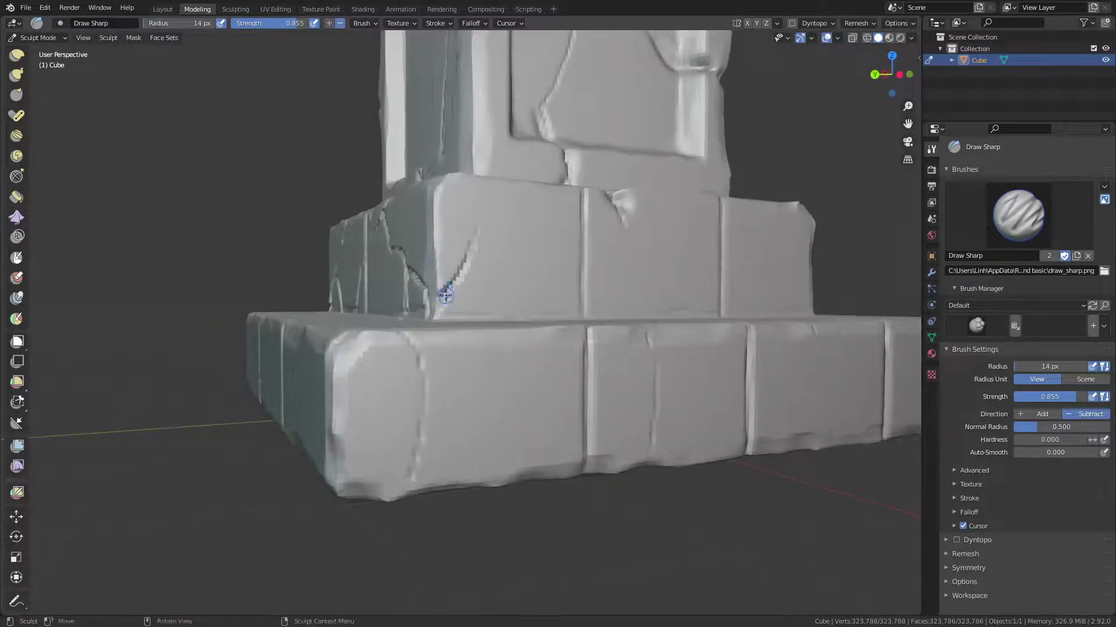
pyautogui.moveTo(445, 295); pyautogui.dragTo(440, 314)
pyautogui.moveTo(440, 313); pyautogui.dragTo(448, 296, button='middle')
pyautogui.moveTo(454, 248); pyautogui.dragTo(444, 281)
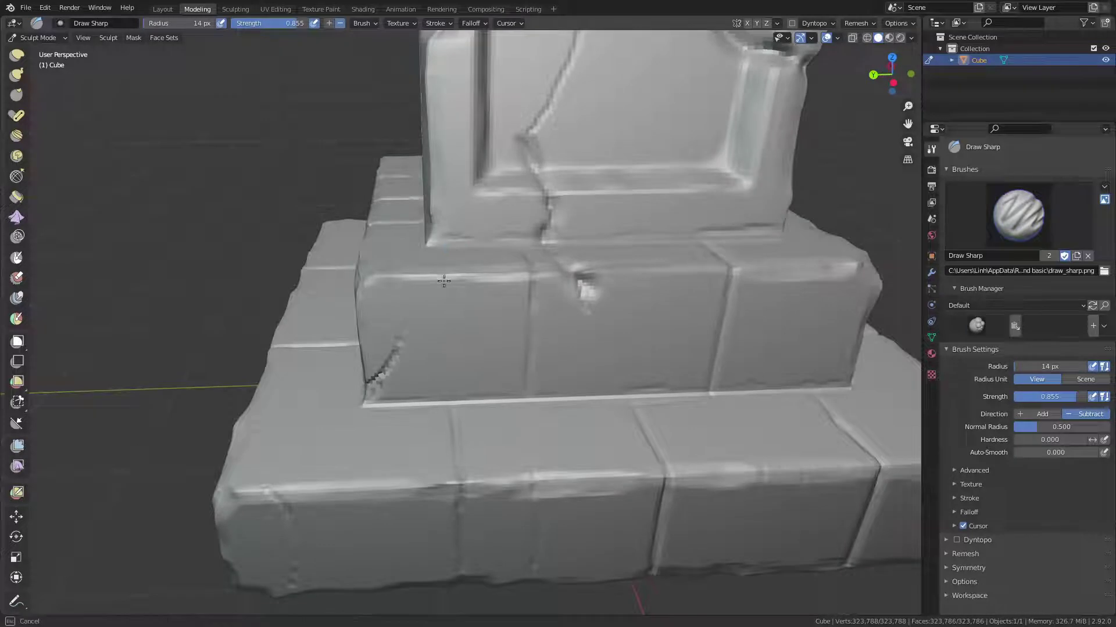
pyautogui.moveTo(409, 314); pyautogui.dragTo(418, 324)
pyautogui.moveTo(419, 323); pyautogui.dragTo(428, 324, button='middle')
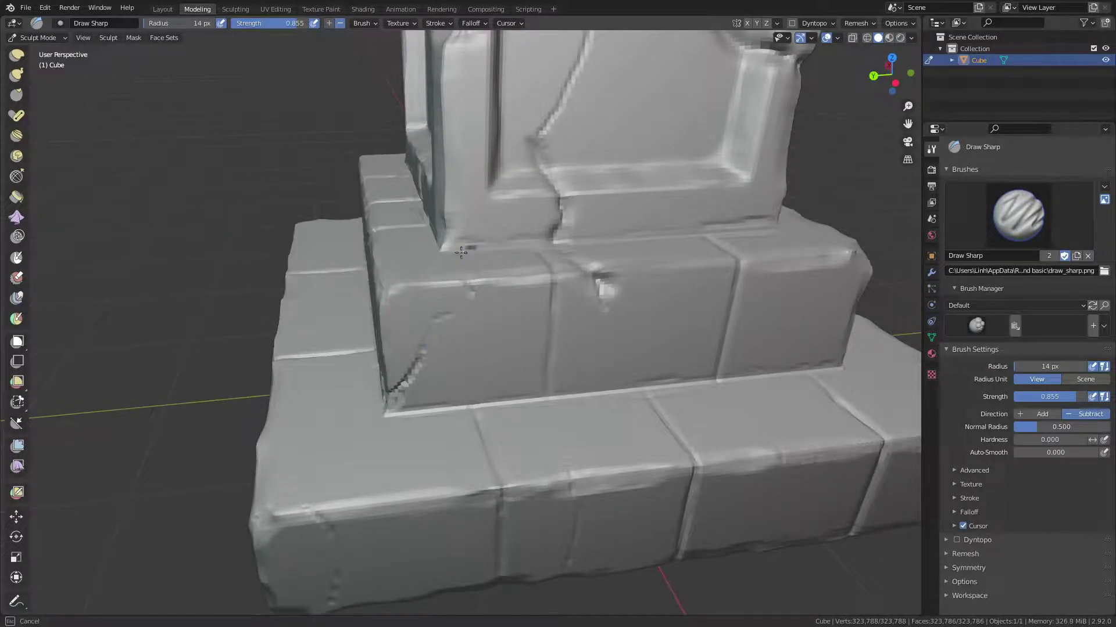
# Carve a sharp crease along the full lower edge of the upper base block.
pyautogui.moveTo(471, 249)
pyautogui.mouseDown(button='middle')
pyautogui.moveTo(523, 258)
pyautogui.moveTo(535, 273)
pyautogui.moveTo(526, 319)
pyautogui.mouseUp(button='middle')
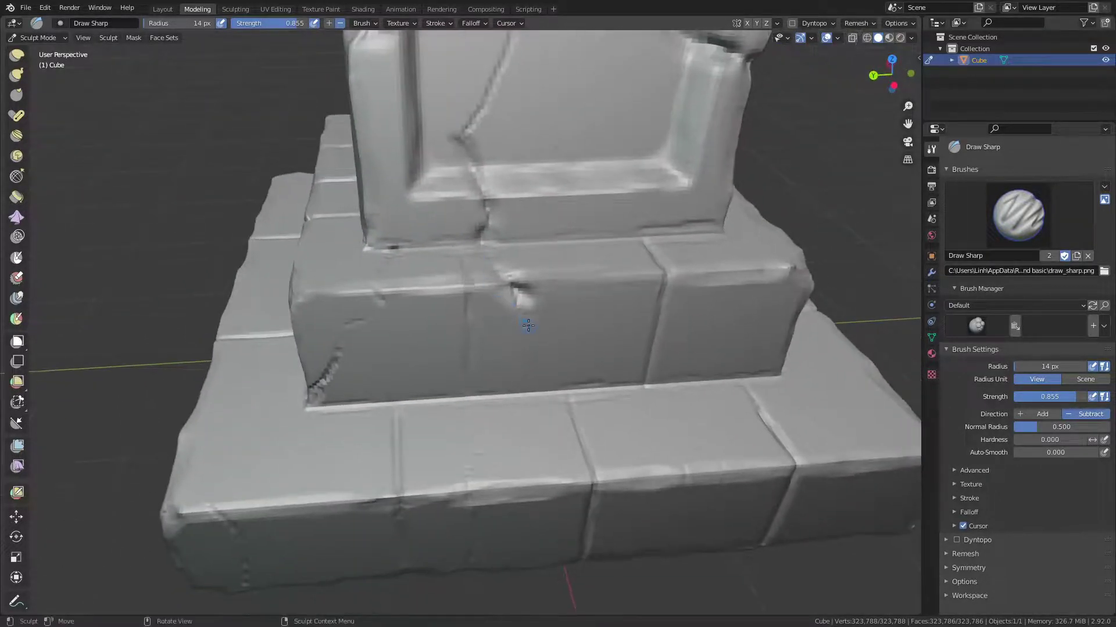
pyautogui.moveTo(535, 385)
pyautogui.keyDown('alt'); pyautogui.mouseDown(button='middle')
pyautogui.moveTo(514, 306)
pyautogui.moveTo(409, 399)
pyautogui.mouseUp(button='middle'); pyautogui.keyUp('alt')
pyautogui.scroll(-3, 513, 307)
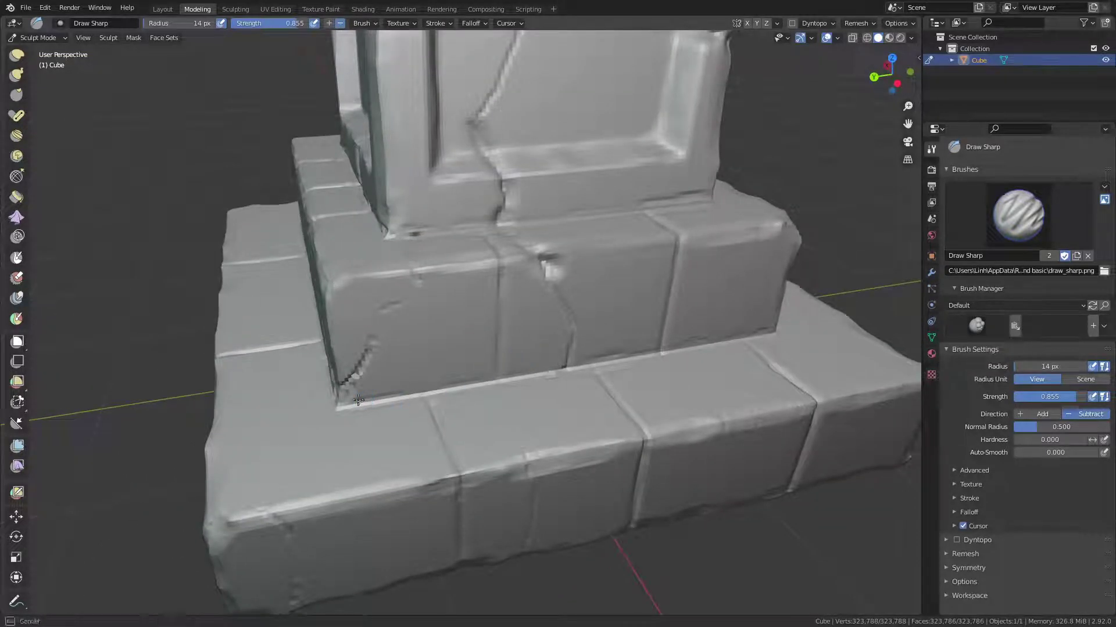
pyautogui.moveTo(372, 398); pyautogui.dragTo(465, 384)
pyautogui.moveTo(484, 381); pyautogui.dragTo(480, 287, button='middle')
pyautogui.moveTo(438, 378)
pyautogui.mouseDown()
pyautogui.moveTo(627, 385)
pyautogui.moveTo(625, 374)
pyautogui.mouseUp()
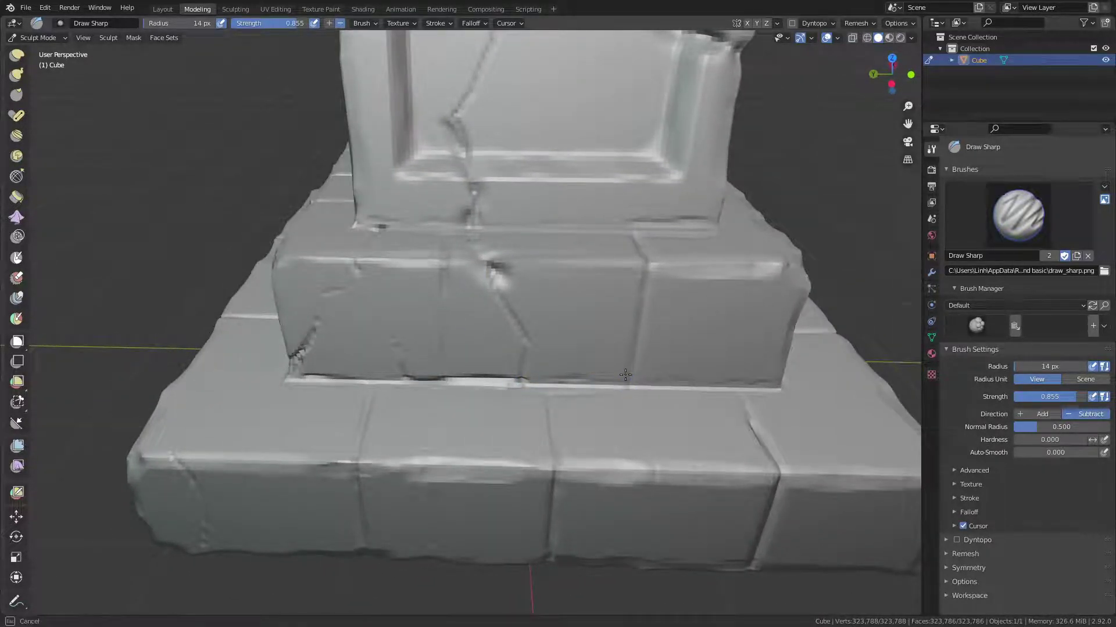
# Deepen the diagonal crease on the block and extend it up toward the pillar.
pyautogui.moveTo(643, 348)
pyautogui.mouseDown(button='middle')
pyautogui.moveTo(531, 281)
pyautogui.moveTo(522, 259)
pyautogui.mouseUp(button='middle')
pyautogui.moveTo(376, 285); pyautogui.dragTo(358, 278)
pyautogui.moveTo(357, 277); pyautogui.dragTo(324, 247, button='middle')
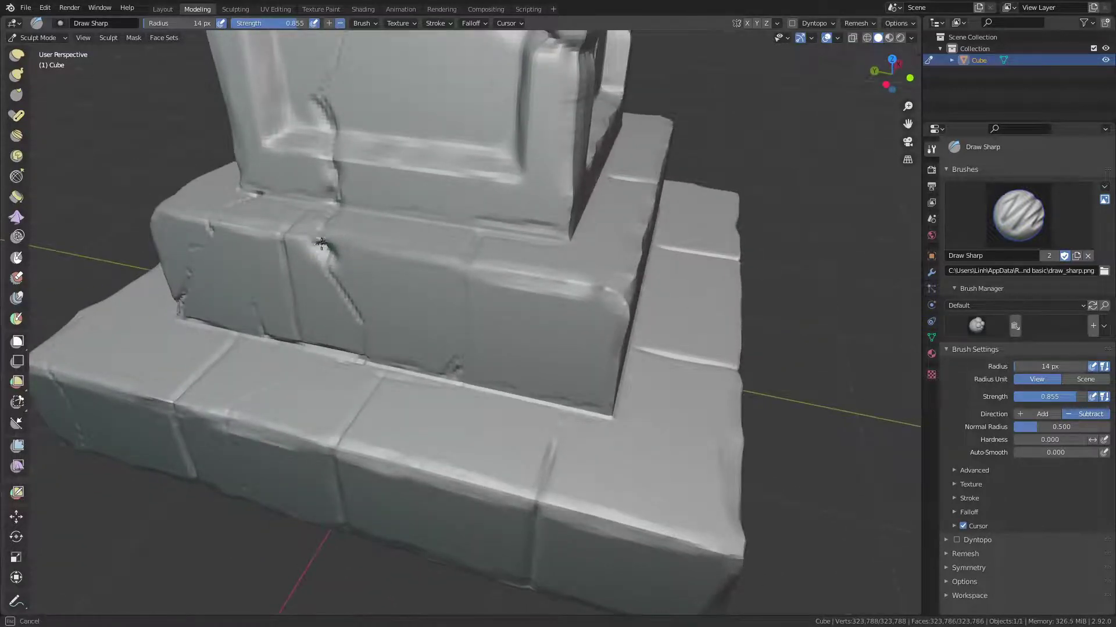
pyautogui.moveTo(331, 264); pyautogui.dragTo(316, 232)
pyautogui.moveTo(333, 207); pyautogui.dragTo(349, 219, button='middle')
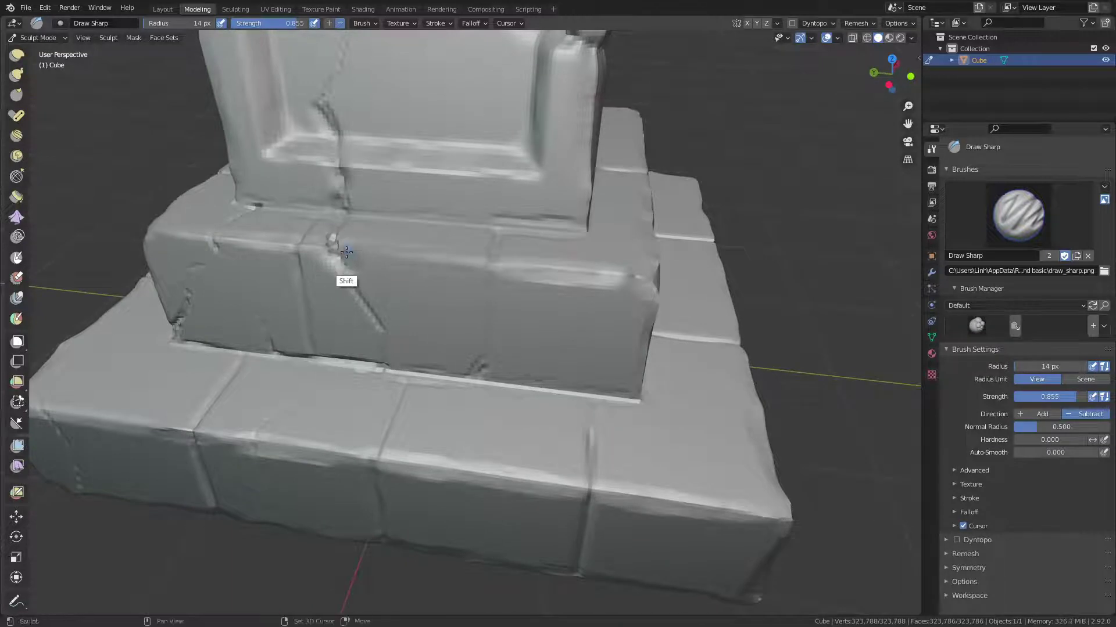
pyautogui.keyDown('ctrl'); pyautogui.moveTo(473, 258); pyautogui.dragTo(421, 346, button='middle'); pyautogui.keyUp('ctrl')
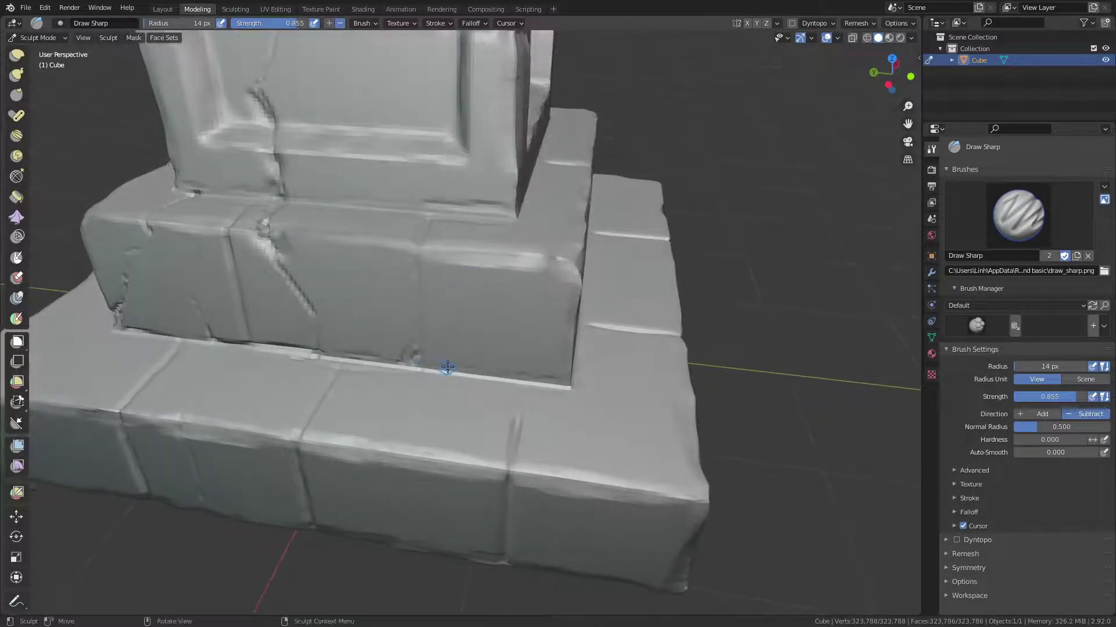
pyautogui.moveTo(448, 366); pyautogui.dragTo(470, 378)
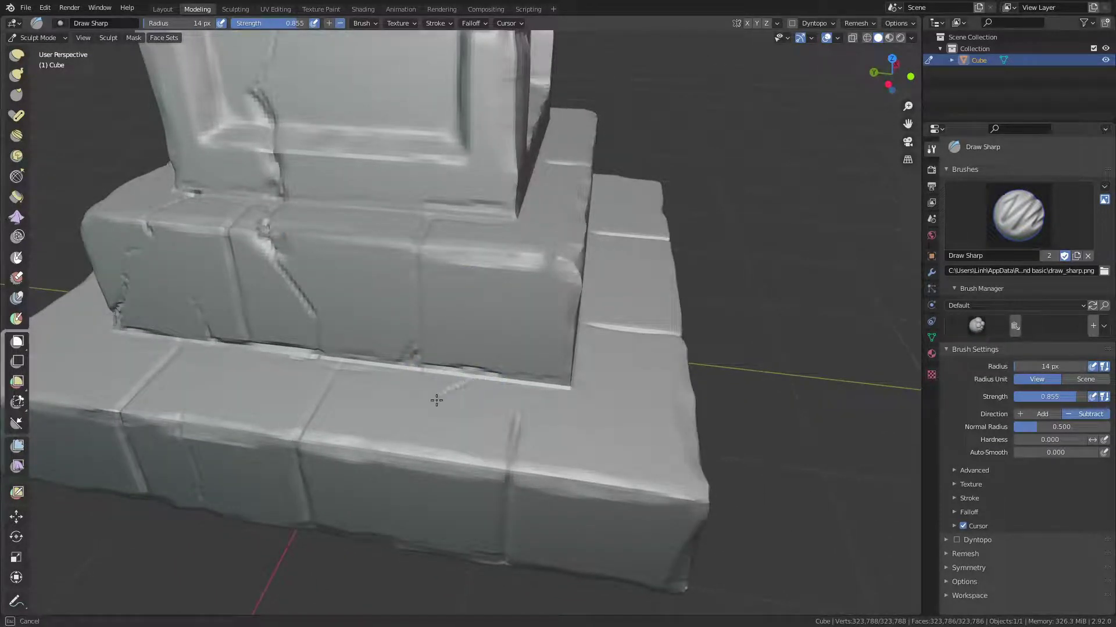
# Carve diagonal cracks and a small vertical crack across the lower step.
pyautogui.moveTo(429, 451); pyautogui.dragTo(448, 406, button='middle')
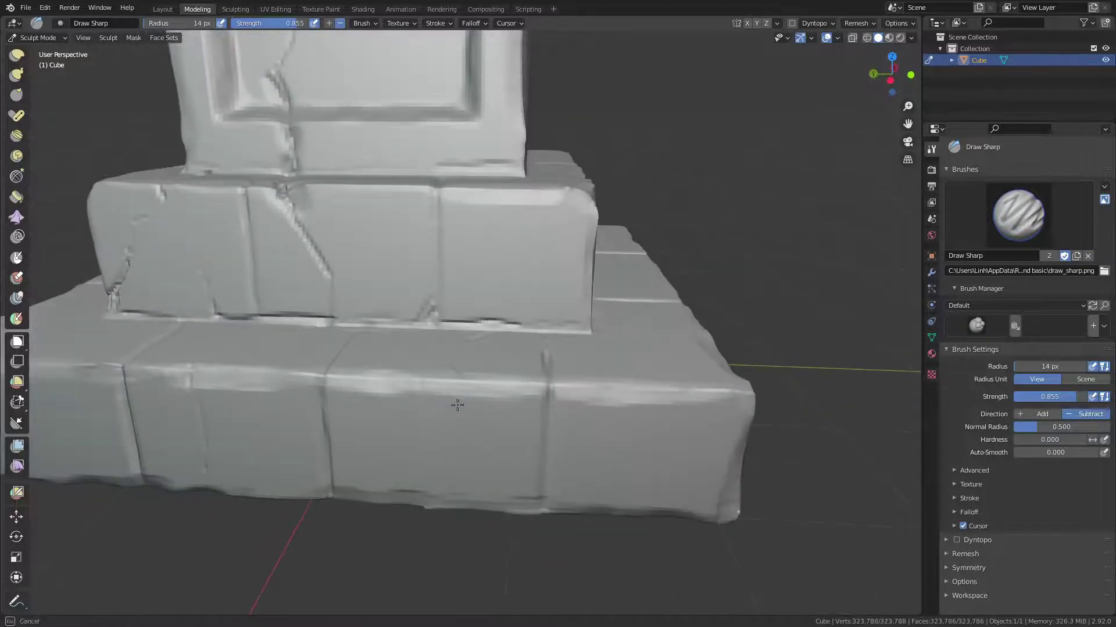
pyautogui.moveTo(438, 440); pyautogui.dragTo(407, 487)
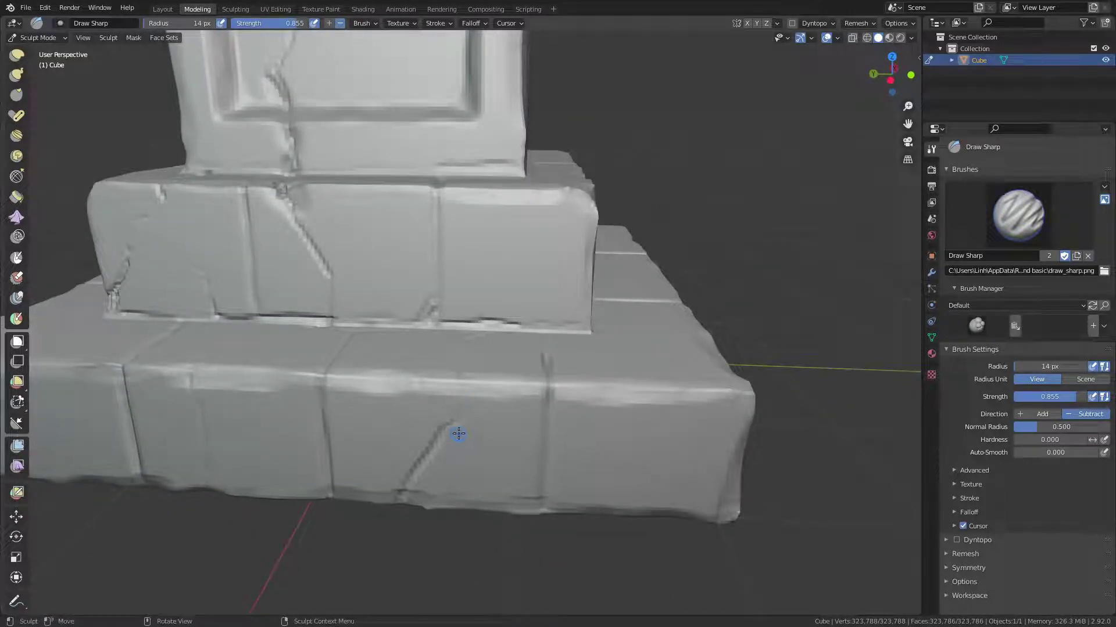
pyautogui.moveTo(458, 433); pyautogui.dragTo(475, 479)
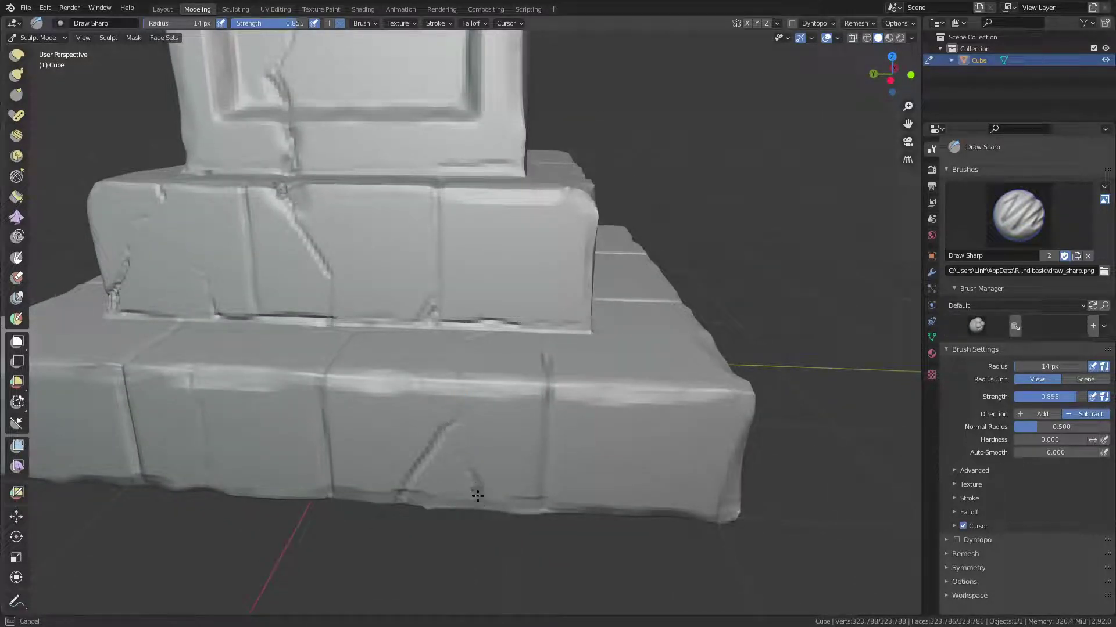
pyautogui.moveTo(459, 413); pyautogui.dragTo(466, 394)
pyautogui.moveTo(471, 356); pyautogui.dragTo(431, 463, button='middle')
pyautogui.moveTo(415, 474); pyautogui.dragTo(413, 515)
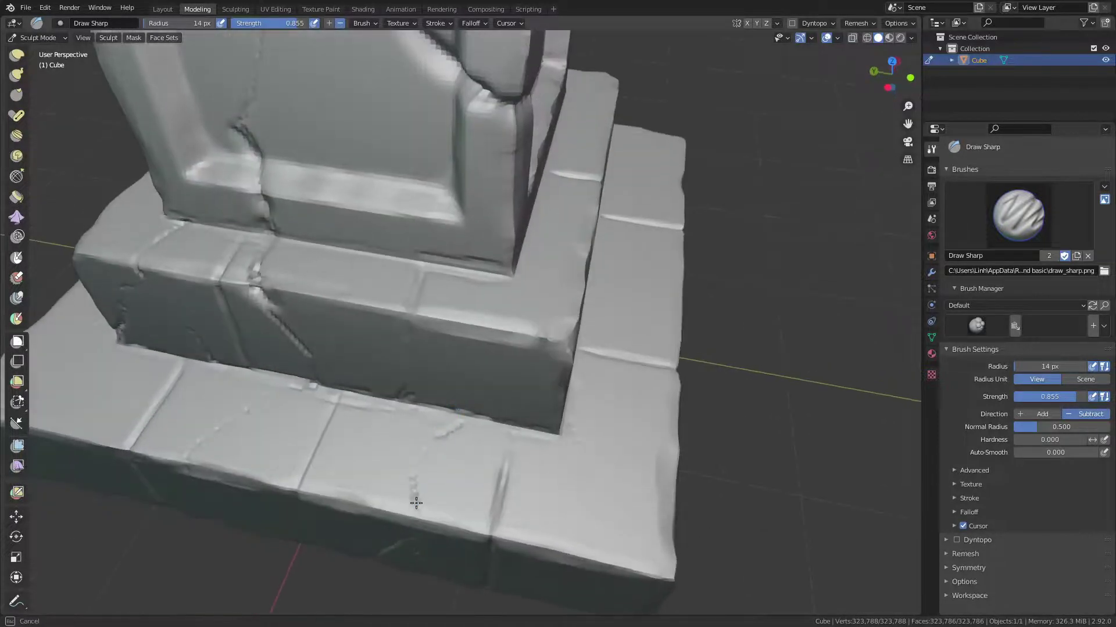
pyautogui.moveTo(439, 435); pyautogui.dragTo(480, 411)
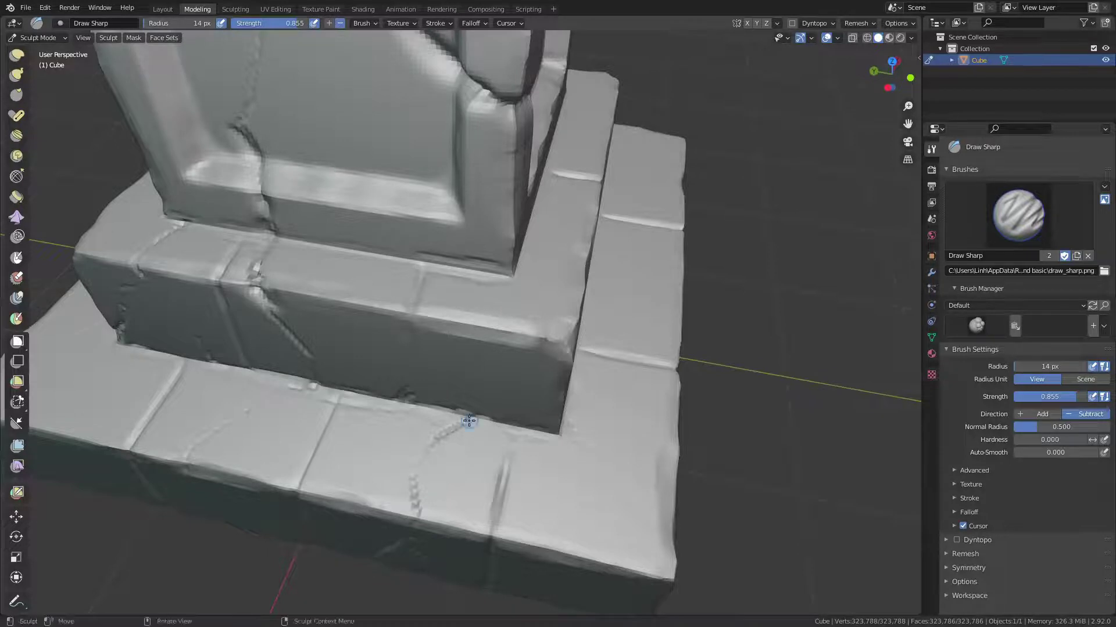
# Trace a crease along the upper block edge and a vertical crack down the base block.
pyautogui.moveTo(480, 411); pyautogui.dragTo(511, 369, button='middle')
pyautogui.moveTo(511, 369); pyautogui.dragTo(568, 368)
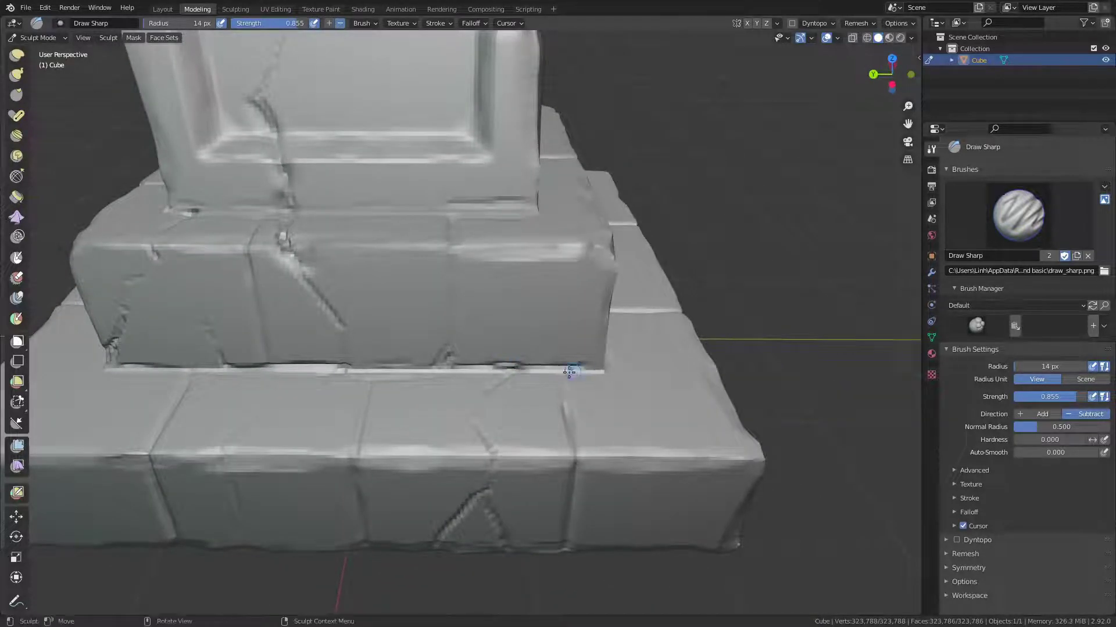
pyautogui.moveTo(568, 368); pyautogui.dragTo(413, 378, button='middle')
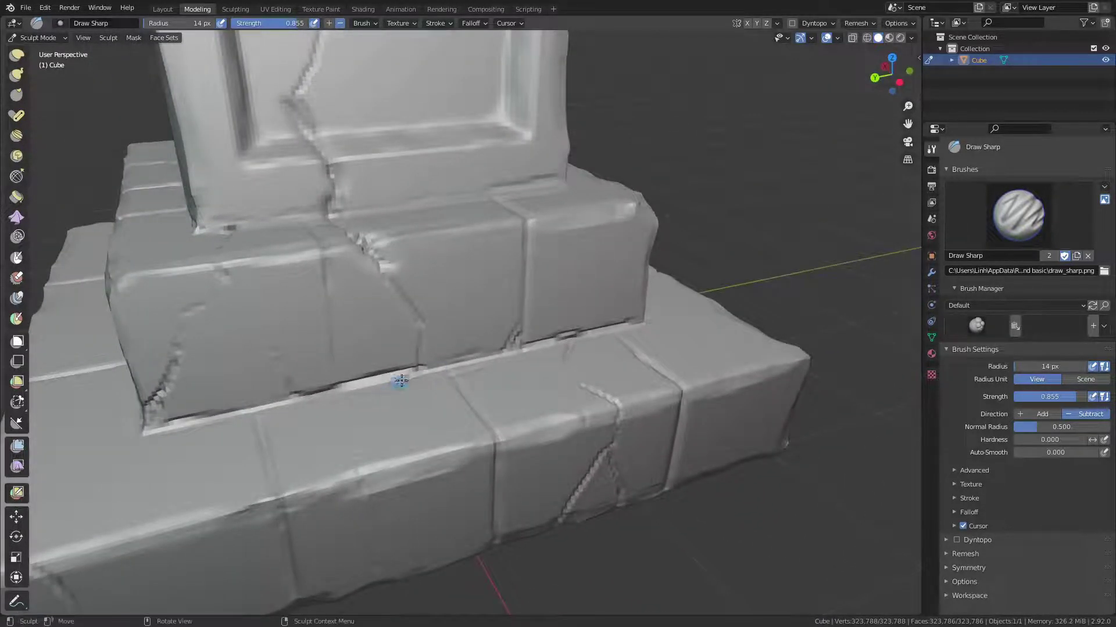
pyautogui.moveTo(359, 479)
pyautogui.mouseDown(button='middle')
pyautogui.moveTo(396, 342)
pyautogui.moveTo(343, 258)
pyautogui.mouseUp(button='middle')
pyautogui.moveTo(340, 244); pyautogui.dragTo(337, 372)
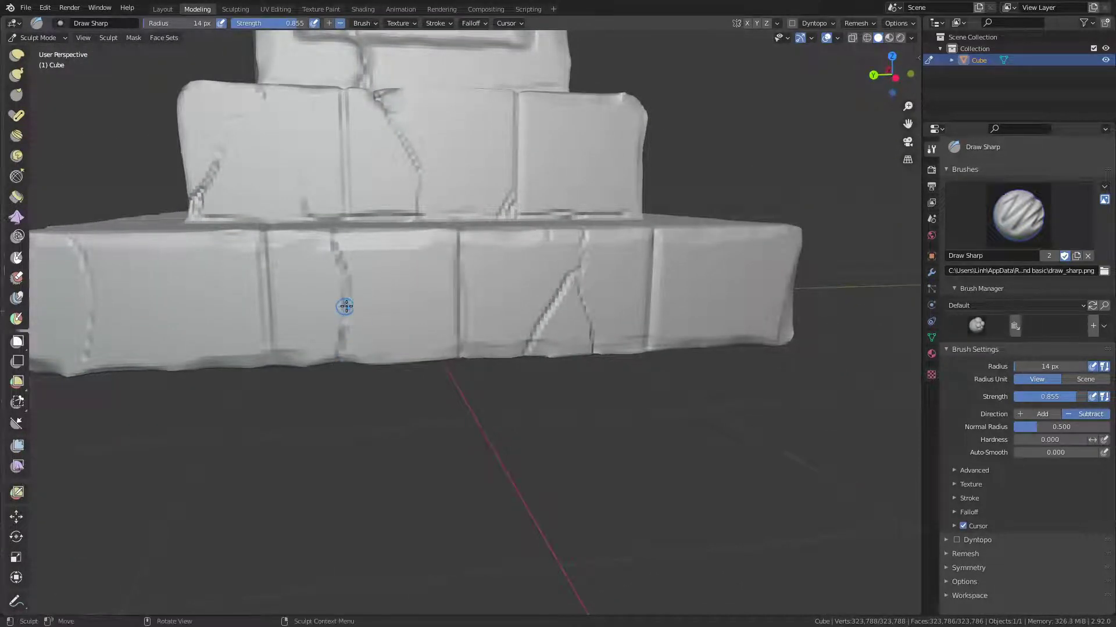
# Branch a small crack off the vertical split and carve cracks along the lower step.
pyautogui.moveTo(346, 306)
pyautogui.mouseDown()
pyautogui.moveTo(343, 283)
pyautogui.moveTo(274, 304)
pyautogui.mouseUp()
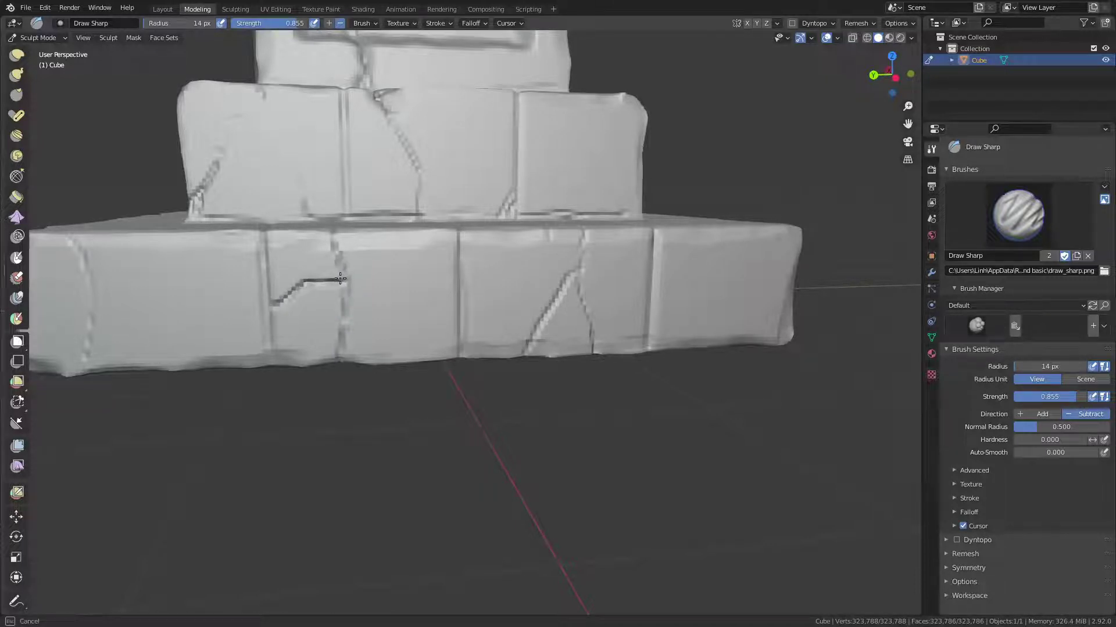
pyautogui.moveTo(341, 279); pyautogui.dragTo(342, 267)
pyautogui.moveTo(373, 269); pyautogui.dragTo(368, 388, button='middle')
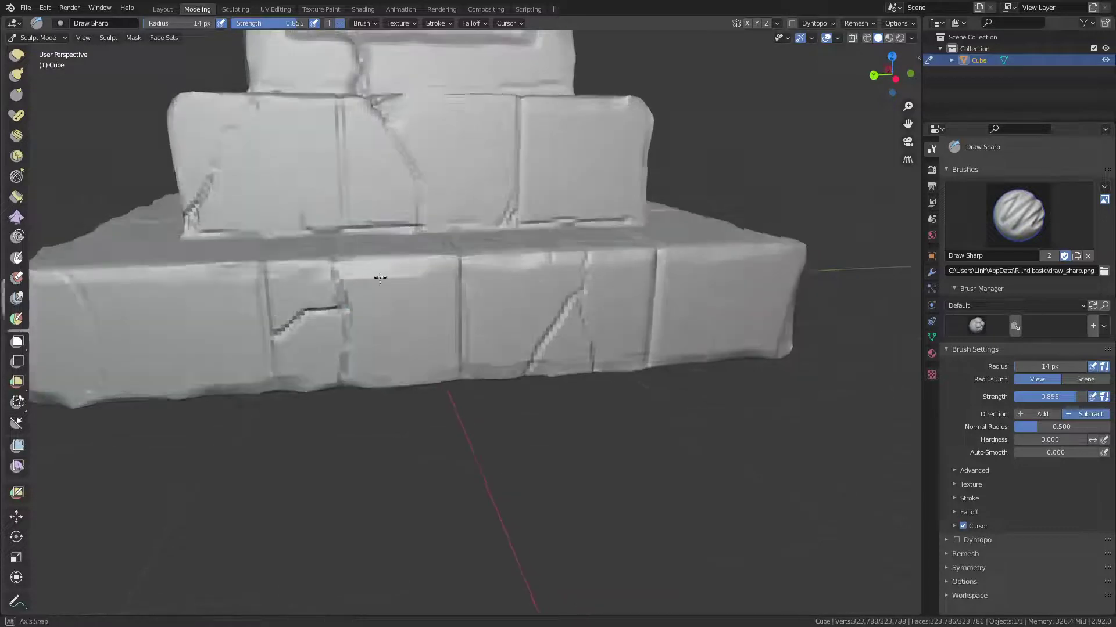
pyautogui.moveTo(368, 387)
pyautogui.mouseDown()
pyautogui.moveTo(373, 332)
pyautogui.moveTo(416, 284)
pyautogui.moveTo(444, 294)
pyautogui.mouseUp()
pyautogui.moveTo(443, 294)
pyautogui.mouseDown(button='middle')
pyautogui.moveTo(440, 395)
pyautogui.moveTo(456, 331)
pyautogui.moveTo(379, 419)
pyautogui.mouseUp(button='middle')
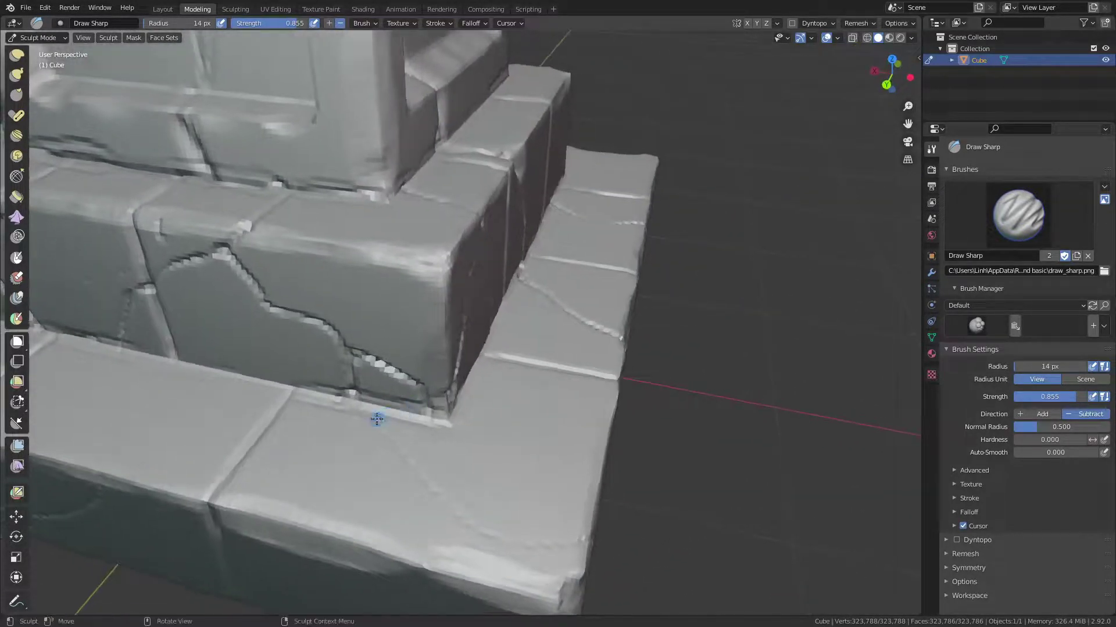
pyautogui.moveTo(379, 418); pyautogui.dragTo(370, 405)
pyautogui.moveTo(414, 480); pyautogui.dragTo(486, 528)
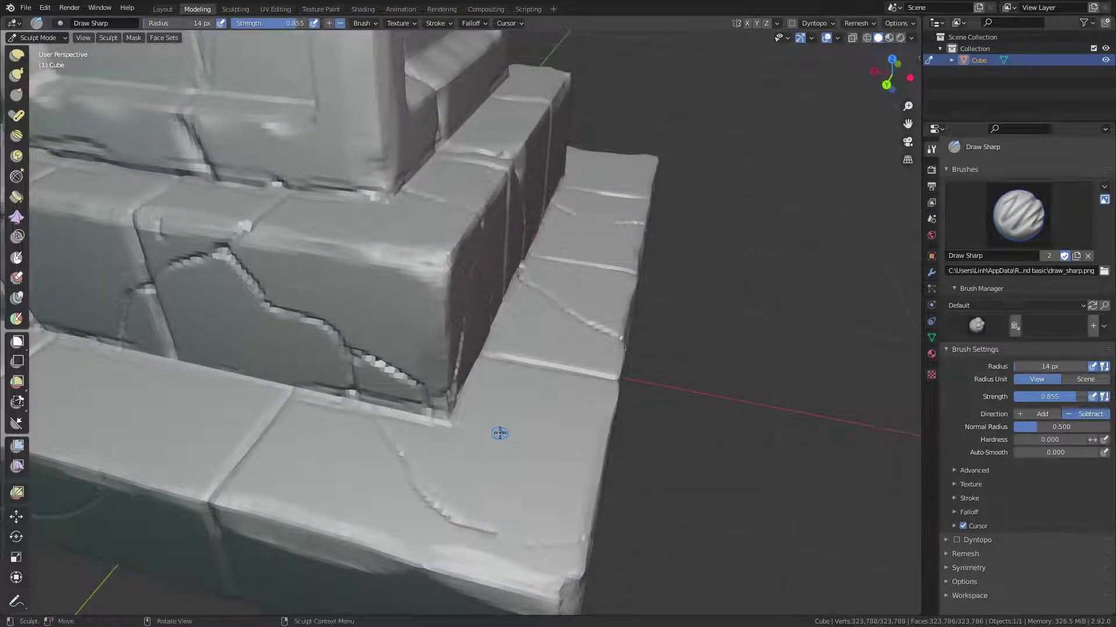
# Carve cracks across the step surface and groove the vertical seam at the base's bottom.
pyautogui.scroll(-4, 457, 436)
pyautogui.moveTo(457, 436); pyautogui.dragTo(444, 379, button='middle')
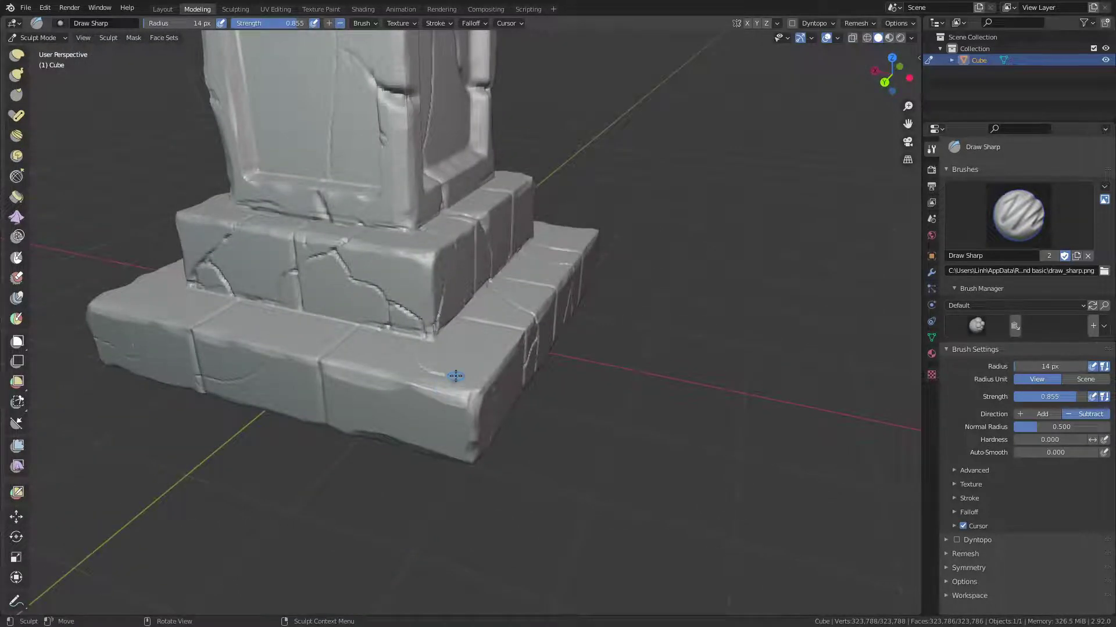
pyautogui.moveTo(457, 376); pyautogui.dragTo(443, 375)
pyautogui.moveTo(493, 399); pyautogui.dragTo(374, 331, button='middle')
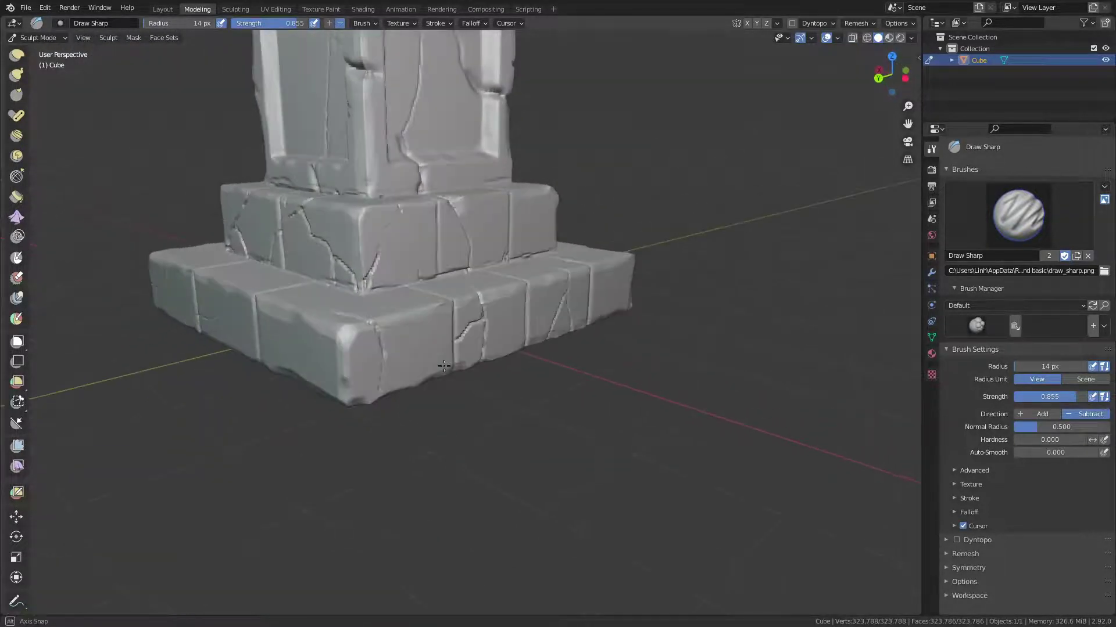
pyautogui.moveTo(379, 376); pyautogui.dragTo(408, 371, button='middle')
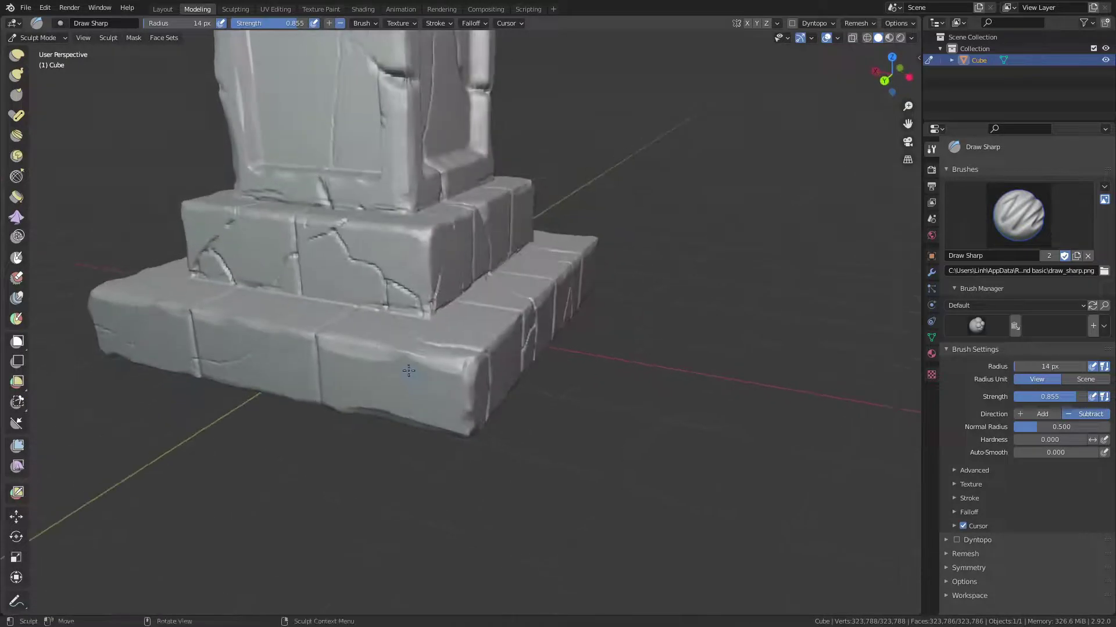
pyautogui.moveTo(432, 348); pyautogui.dragTo(412, 355)
pyautogui.moveTo(400, 416); pyautogui.dragTo(399, 378)
pyautogui.moveTo(398, 378); pyautogui.dragTo(337, 387, button='middle')
pyautogui.moveTo(337, 386)
pyautogui.mouseDown()
pyautogui.moveTo(329, 401)
pyautogui.moveTo(325, 385)
pyautogui.moveTo(381, 368)
pyautogui.moveTo(391, 397)
pyautogui.mouseUp()
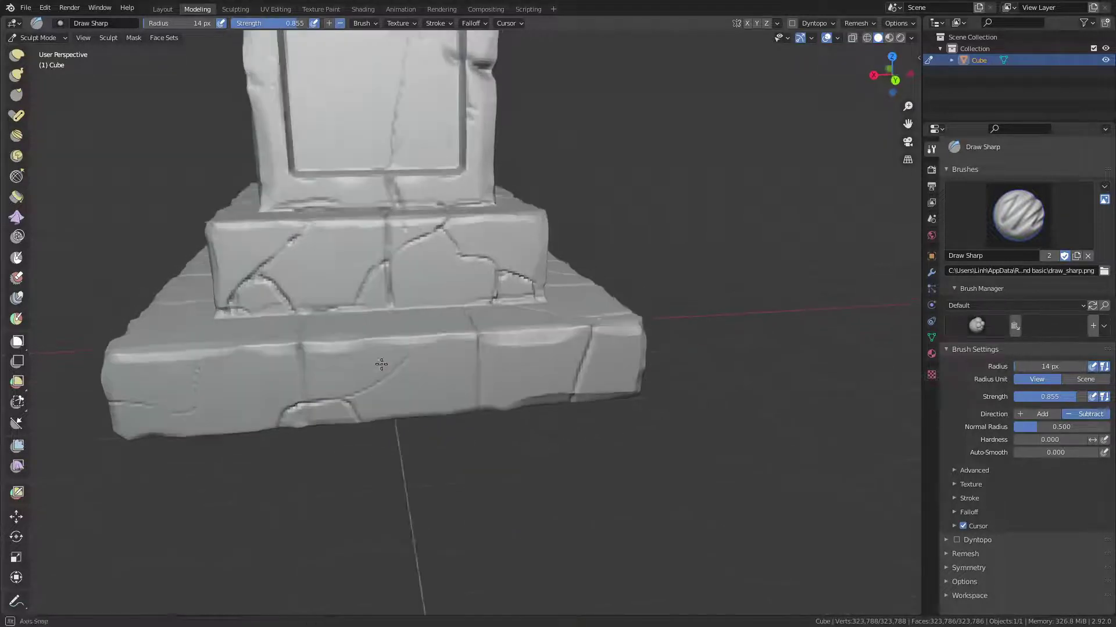
# Carve cracks along the step edge and down-left across the lower step.
pyautogui.moveTo(378, 364); pyautogui.dragTo(399, 344, button='middle')
pyautogui.moveTo(393, 312); pyautogui.dragTo(380, 306)
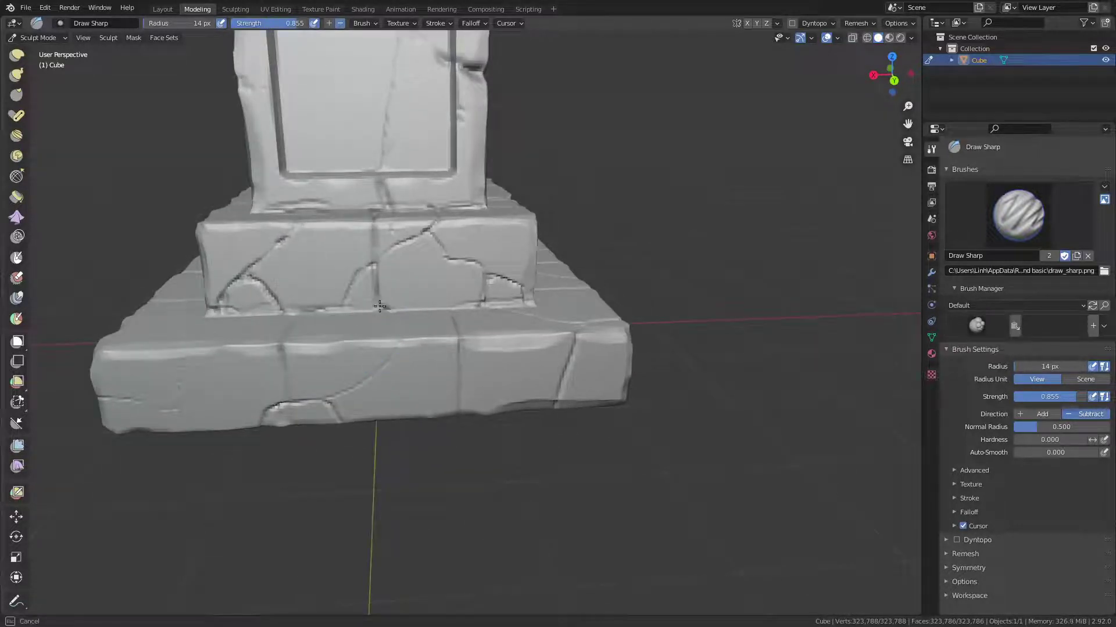
pyautogui.moveTo(398, 349); pyautogui.dragTo(363, 389)
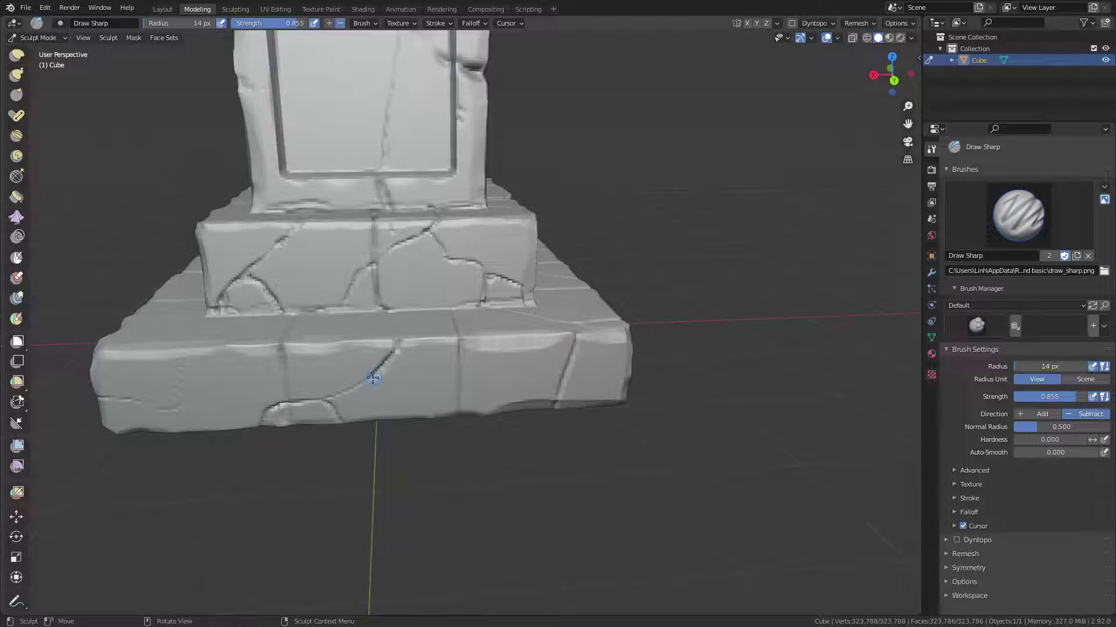
pyautogui.moveTo(324, 398); pyautogui.dragTo(422, 346, button='middle')
pyautogui.moveTo(423, 346)
pyautogui.mouseDown()
pyautogui.moveTo(463, 329)
pyautogui.moveTo(417, 347)
pyautogui.mouseUp()
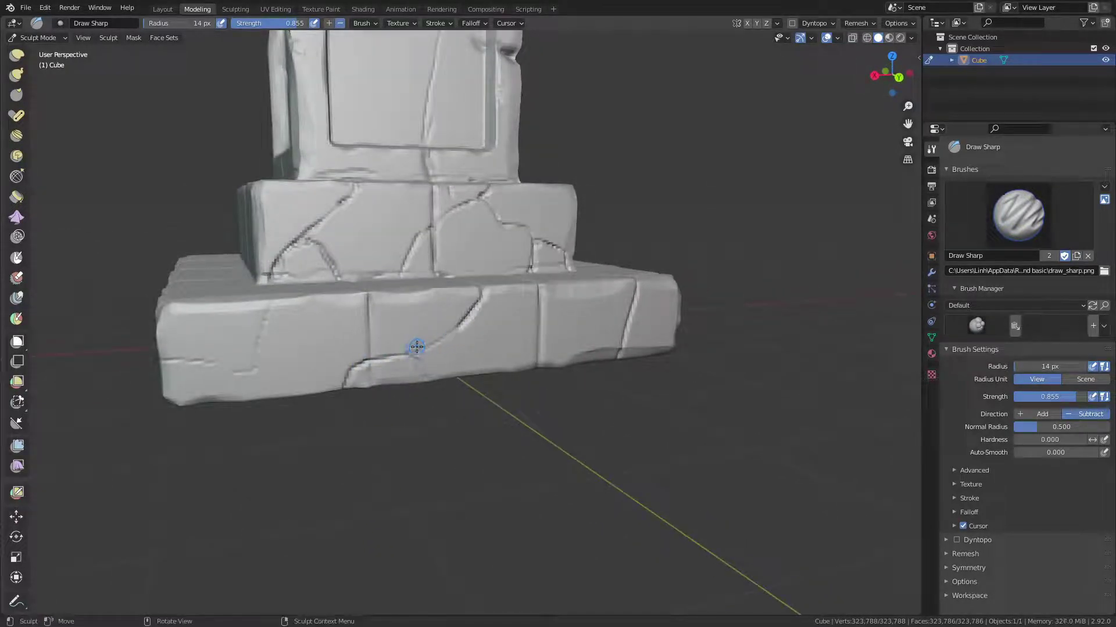
pyautogui.moveTo(375, 357)
pyautogui.mouseDown(button='middle')
pyautogui.moveTo(387, 354)
pyautogui.moveTo(361, 342)
pyautogui.moveTo(380, 359)
pyautogui.moveTo(415, 349)
pyautogui.mouseUp(button='middle')
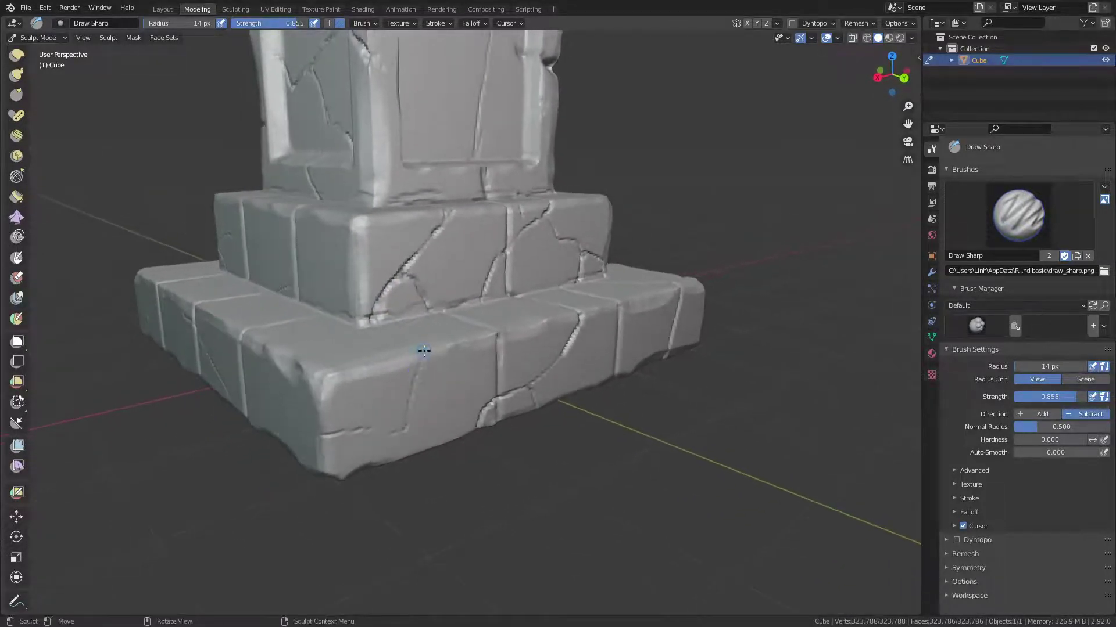
# Carve a crack into the bottom step's edge and lengthen it along the lower edge.
pyautogui.moveTo(419, 348); pyautogui.dragTo(413, 395)
pyautogui.moveTo(388, 434); pyautogui.dragTo(373, 428)
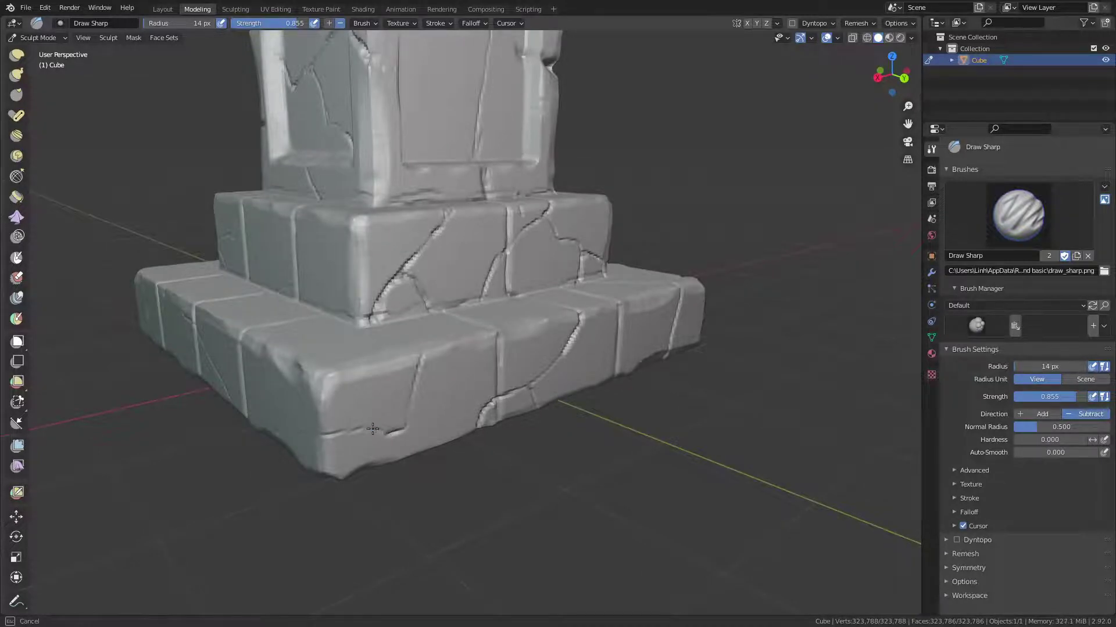
pyautogui.moveTo(344, 434); pyautogui.dragTo(390, 407, button='middle')
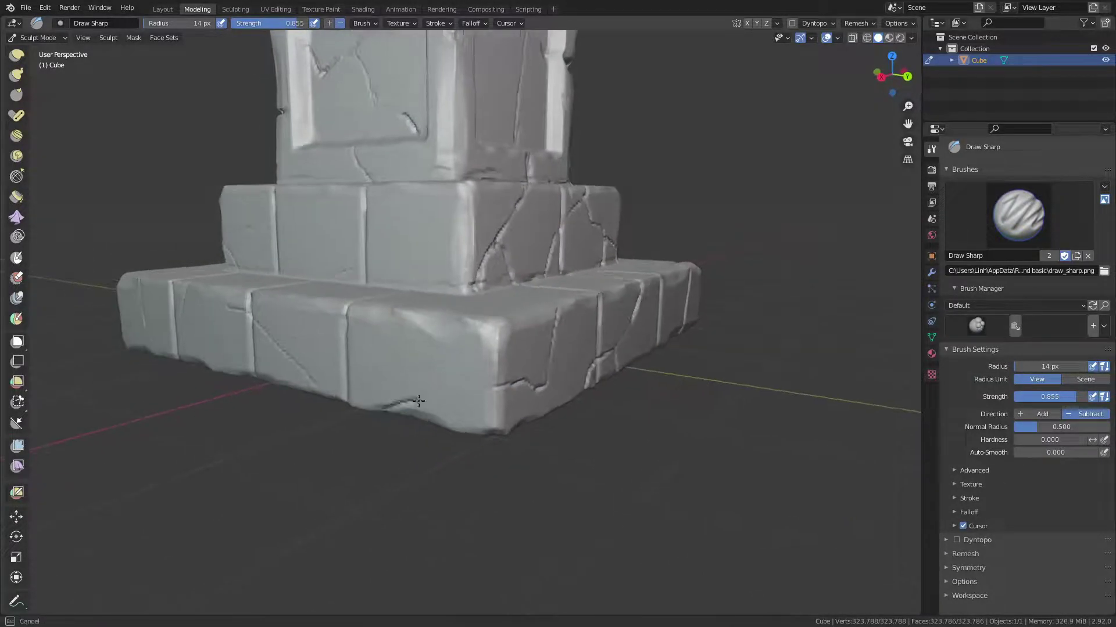
pyautogui.moveTo(418, 401); pyautogui.dragTo(435, 399)
pyautogui.moveTo(494, 381); pyautogui.dragTo(537, 389, button='middle')
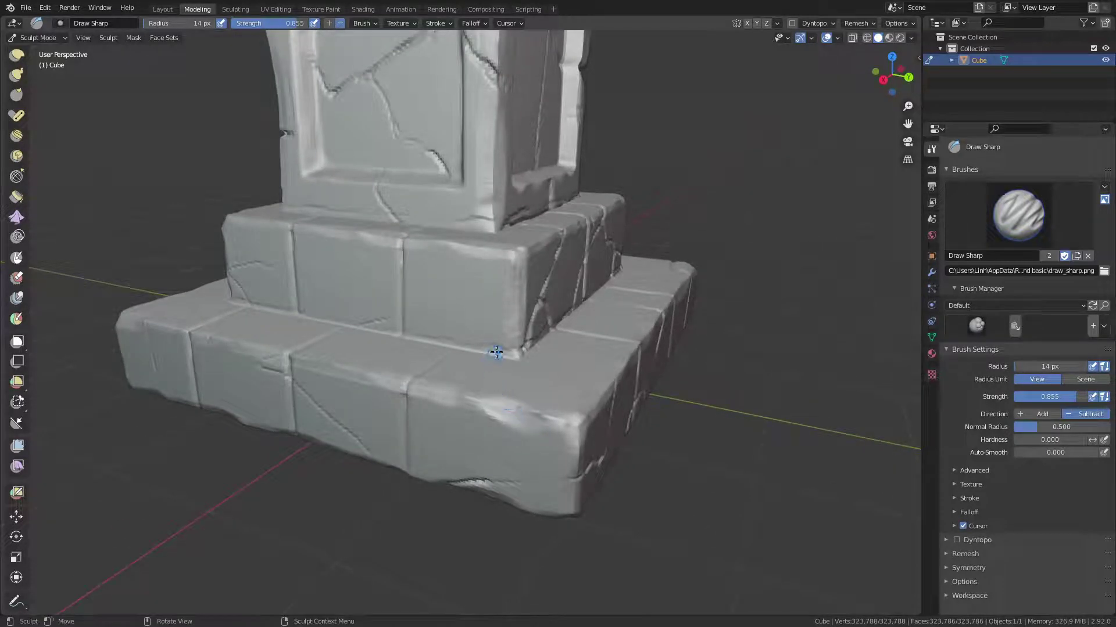
# Sculpt creases and a diagonal crack into the lower block, deepening the groove down its seam.
pyautogui.moveTo(484, 401); pyautogui.dragTo(493, 422)
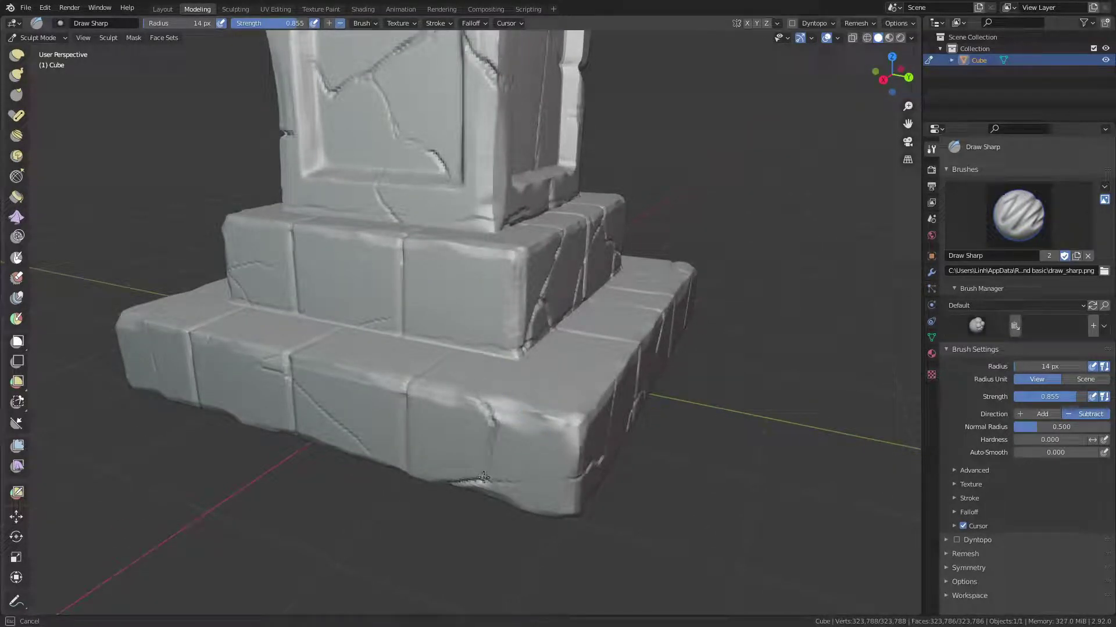
pyautogui.moveTo(484, 478)
pyautogui.mouseDown(button='middle')
pyautogui.moveTo(469, 331)
pyautogui.moveTo(471, 382)
pyautogui.mouseUp(button='middle')
pyautogui.moveTo(455, 418); pyautogui.dragTo(441, 388)
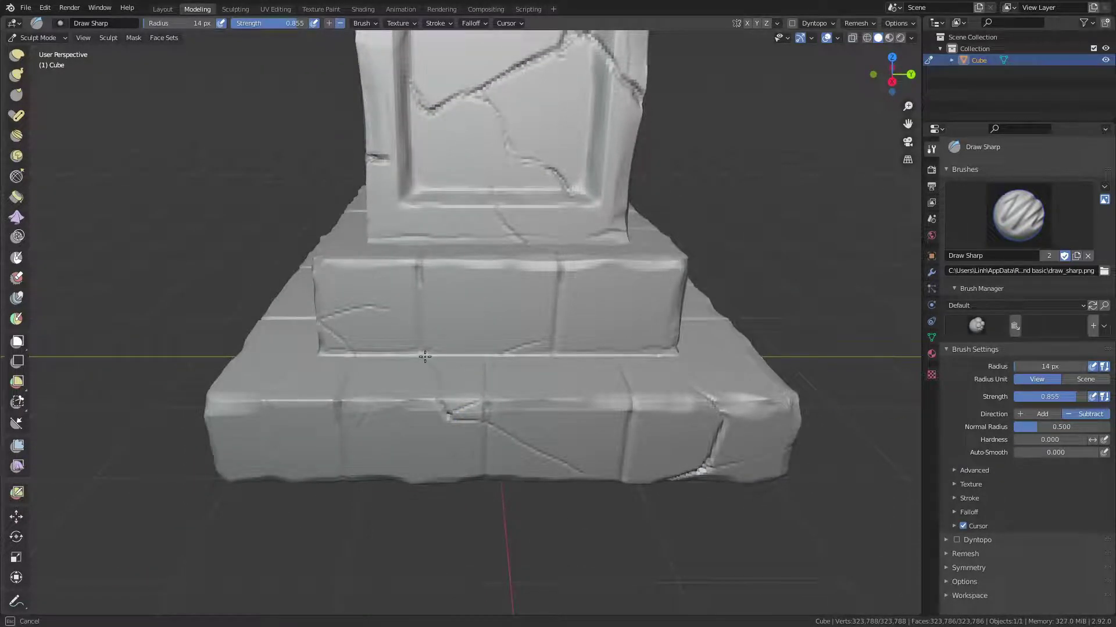
pyautogui.moveTo(476, 401); pyautogui.dragTo(487, 372, button='middle')
pyautogui.moveTo(447, 348); pyautogui.dragTo(581, 420)
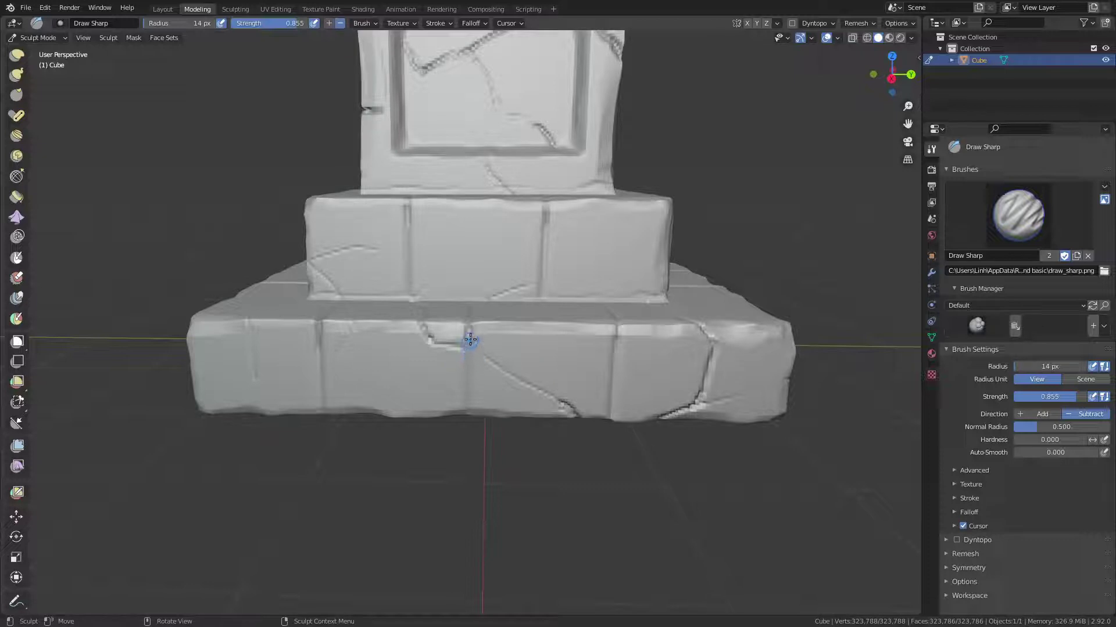
pyautogui.moveTo(471, 340)
pyautogui.mouseDown()
pyautogui.moveTo(468, 414)
pyautogui.moveTo(448, 348)
pyautogui.moveTo(441, 382)
pyautogui.mouseUp()
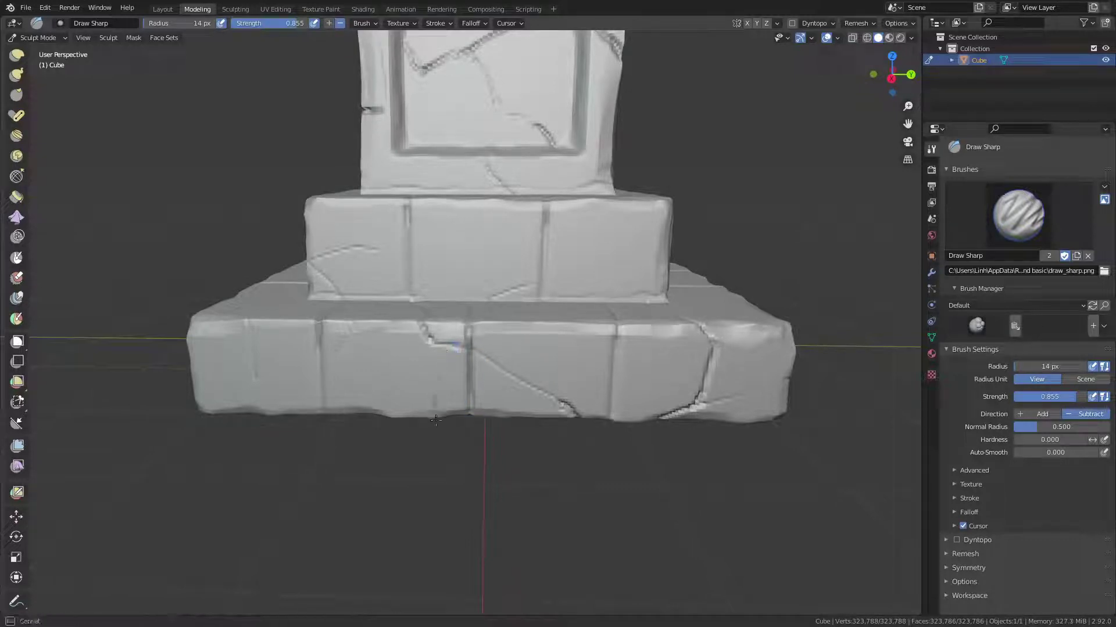
pyautogui.moveTo(436, 419); pyautogui.dragTo(444, 355)
pyautogui.moveTo(439, 423)
pyautogui.mouseDown()
pyautogui.moveTo(447, 361)
pyautogui.moveTo(435, 348)
pyautogui.mouseUp()
pyautogui.moveTo(436, 347); pyautogui.dragTo(455, 392, button='middle')
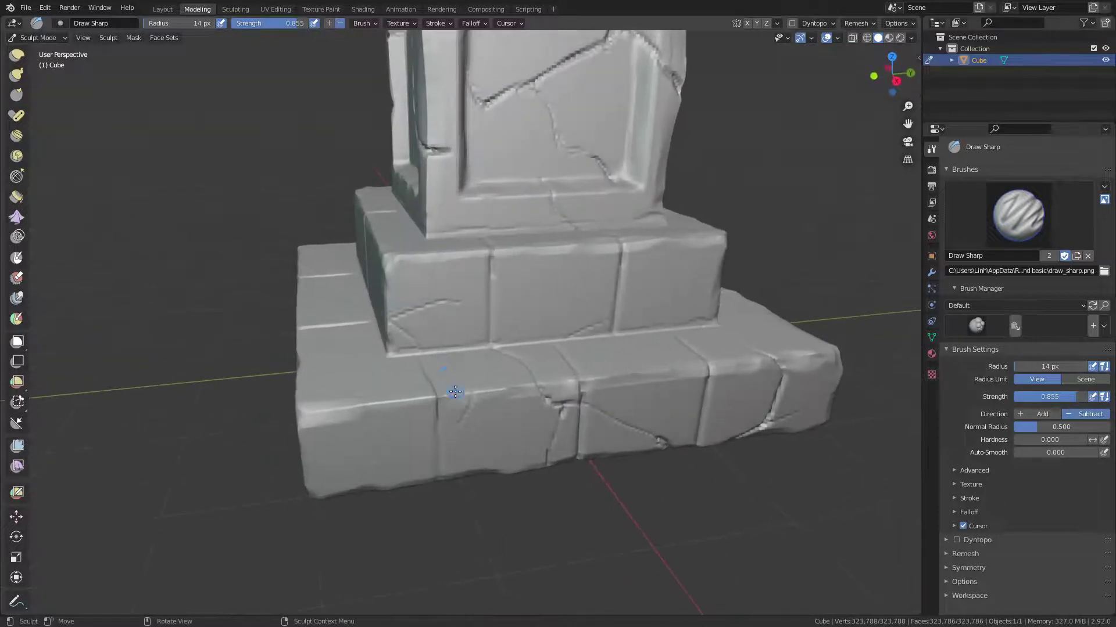
# Carve new Draw Sharp crack lines across the bottom and upper base steps.
pyautogui.moveTo(459, 424); pyautogui.dragTo(440, 437)
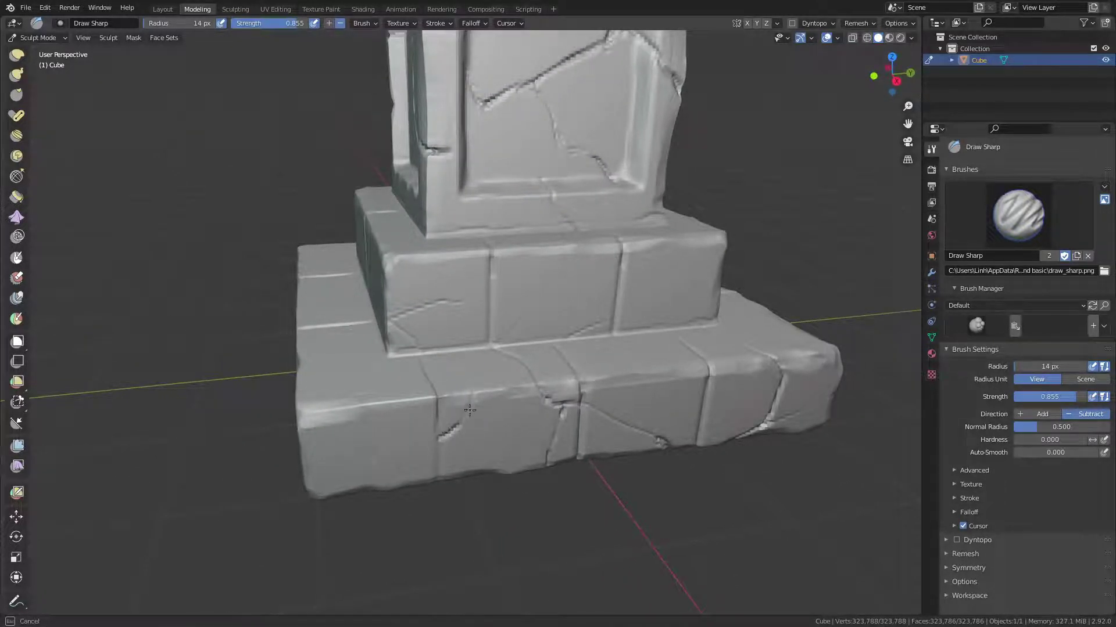
pyautogui.moveTo(425, 346)
pyautogui.mouseDown()
pyautogui.moveTo(387, 317)
pyautogui.moveTo(430, 293)
pyautogui.mouseUp()
pyautogui.moveTo(443, 238); pyautogui.dragTo(448, 248)
pyautogui.moveTo(448, 248); pyautogui.dragTo(435, 306, button='middle')
pyautogui.moveTo(396, 319)
pyautogui.mouseDown()
pyautogui.moveTo(458, 339)
pyautogui.moveTo(439, 363)
pyautogui.moveTo(498, 362)
pyautogui.moveTo(560, 327)
pyautogui.moveTo(547, 297)
pyautogui.moveTo(565, 278)
pyautogui.mouseUp()
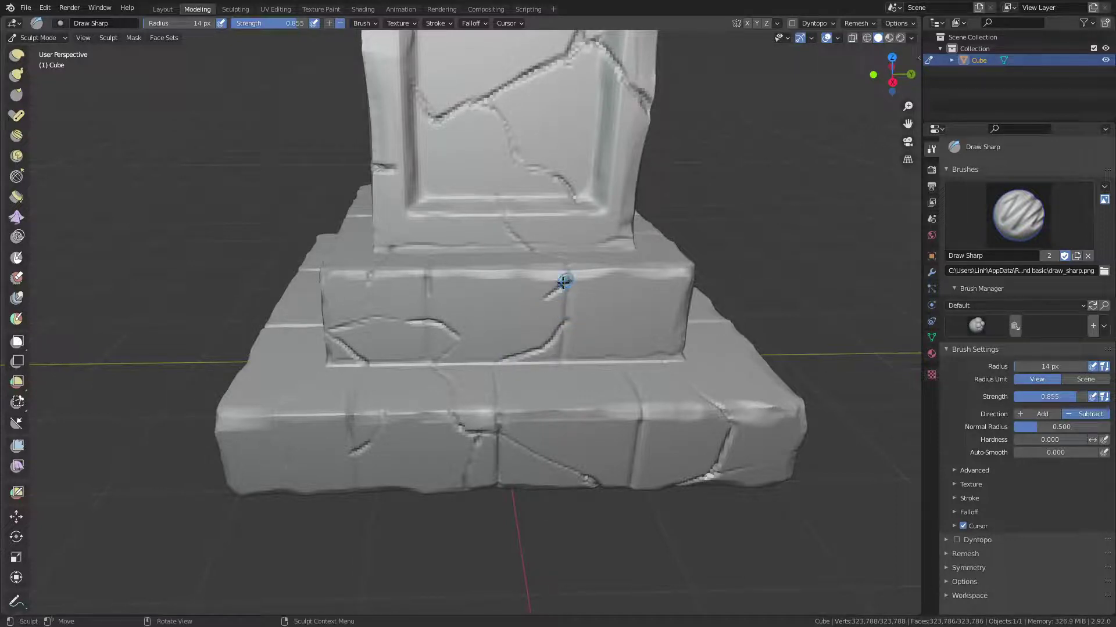
pyautogui.moveTo(565, 279); pyautogui.dragTo(520, 349, button='middle')
pyautogui.moveTo(520, 349); pyautogui.dragTo(463, 399)
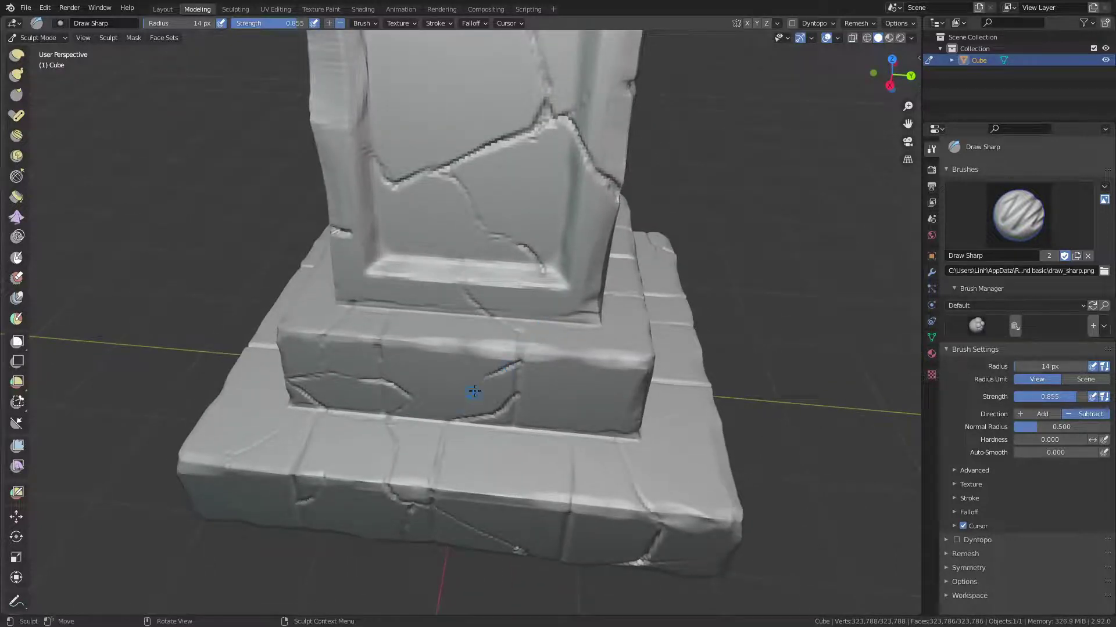
# Join the plinth cracks and add a short crack at the pillar's bottom edge.
pyautogui.moveTo(465, 407); pyautogui.dragTo(489, 316, button='middle')
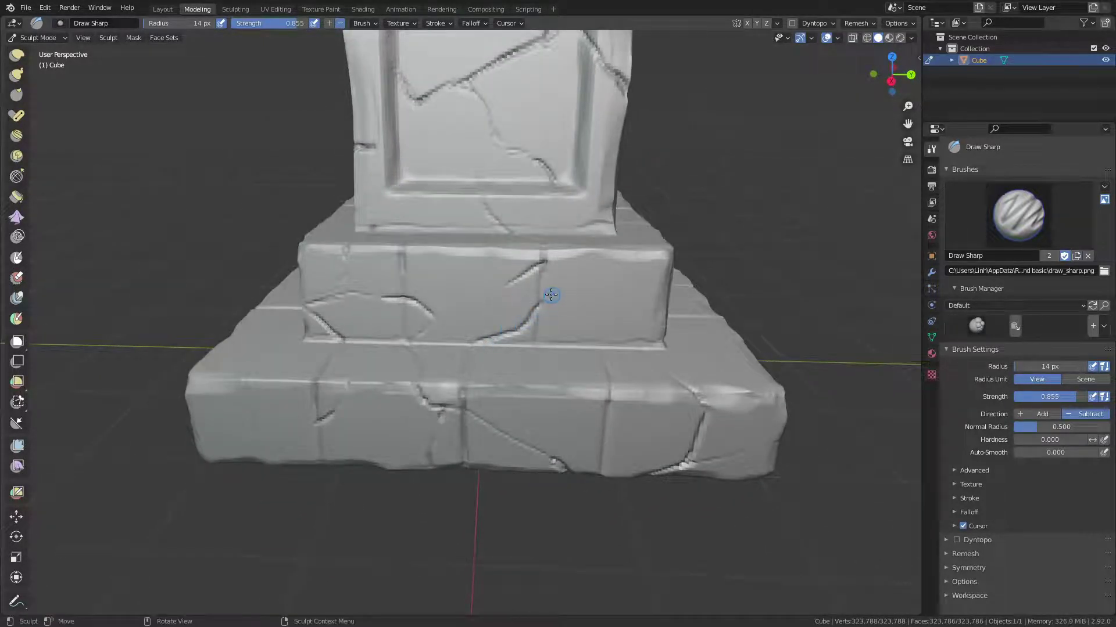
pyautogui.moveTo(543, 269); pyautogui.dragTo(535, 324)
pyautogui.moveTo(535, 323)
pyautogui.mouseDown(button='middle')
pyautogui.moveTo(525, 289)
pyautogui.moveTo(528, 349)
pyautogui.mouseUp(button='middle')
pyautogui.moveTo(536, 330); pyautogui.dragTo(531, 329)
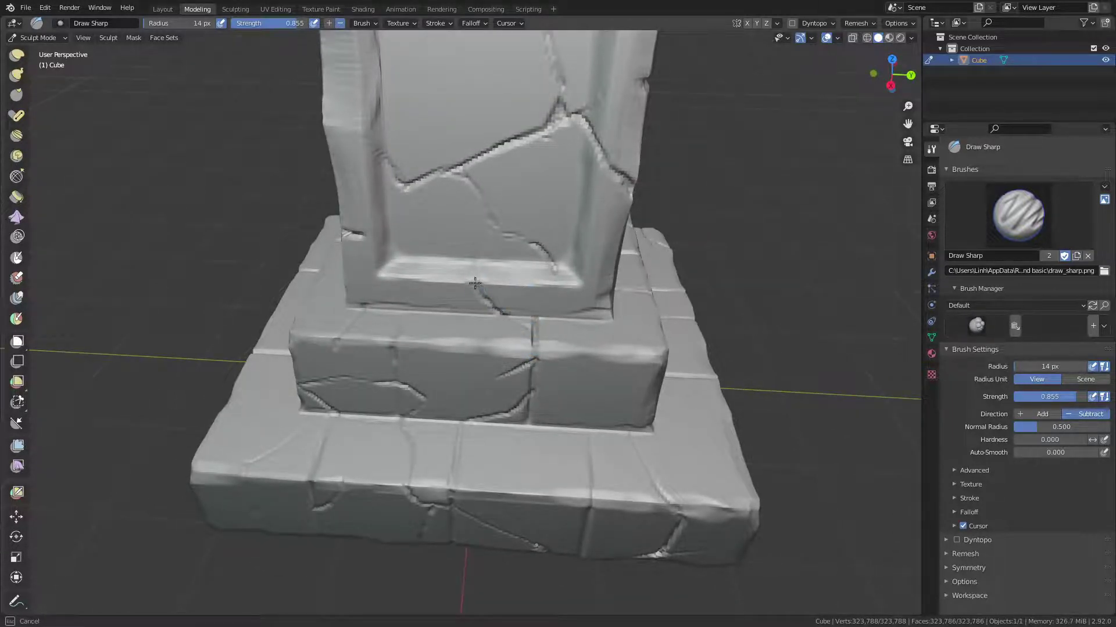
pyautogui.moveTo(474, 260); pyautogui.dragTo(485, 286)
pyautogui.moveTo(485, 286); pyautogui.dragTo(551, 229, button='middle')
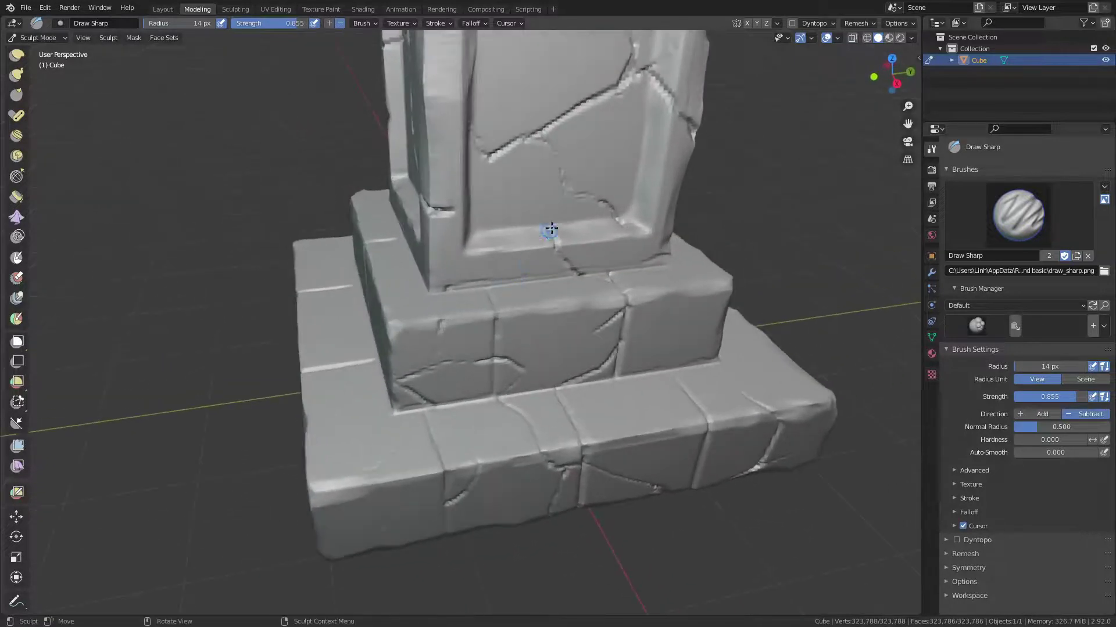
pyautogui.moveTo(549, 222); pyautogui.dragTo(563, 205)
pyautogui.moveTo(565, 209)
pyautogui.mouseDown(button='middle')
pyautogui.moveTo(623, 217)
pyautogui.moveTo(533, 282)
pyautogui.mouseUp(button='middle')
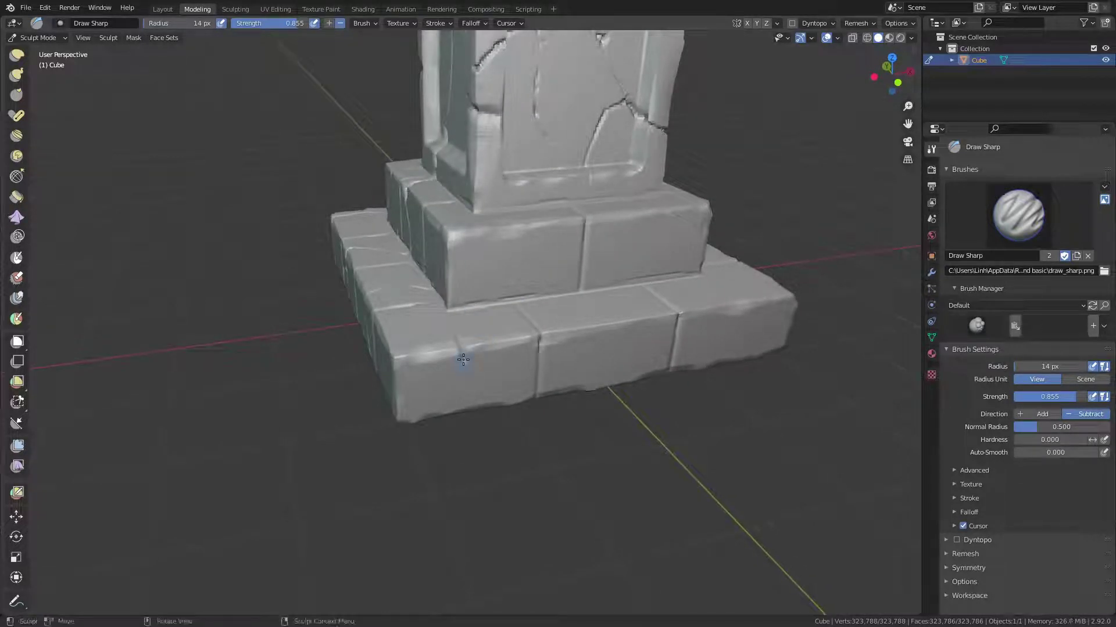
# Carve cracks into the lower front brick and along the upper brick edge.
pyautogui.moveTo(462, 359); pyautogui.dragTo(449, 382)
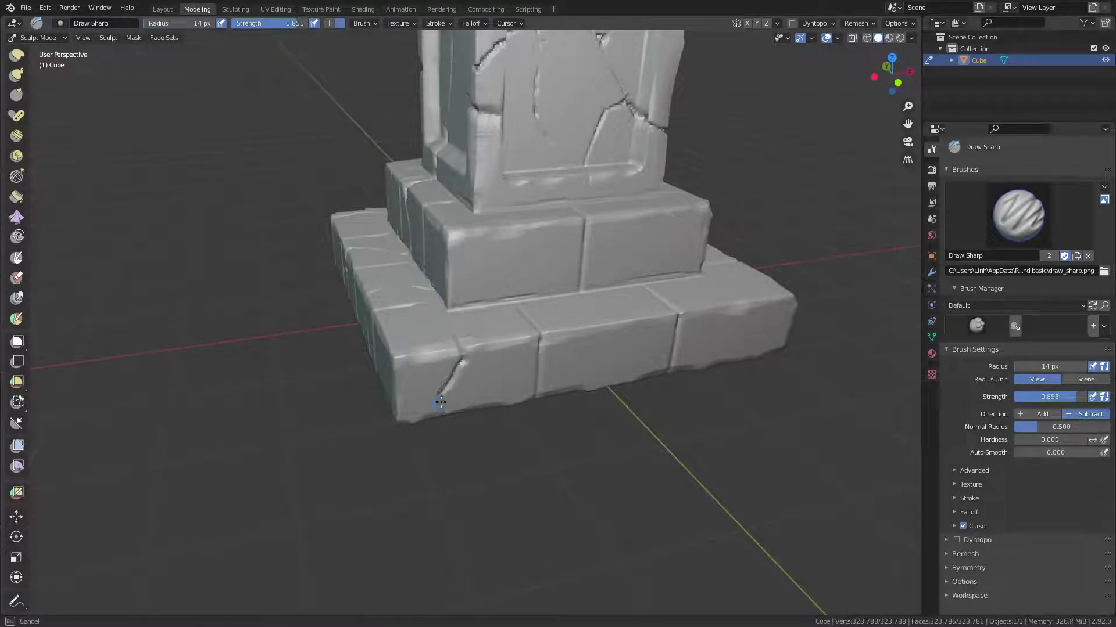
pyautogui.moveTo(439, 422); pyautogui.dragTo(443, 385)
pyautogui.moveTo(442, 385); pyautogui.dragTo(445, 378, button='middle')
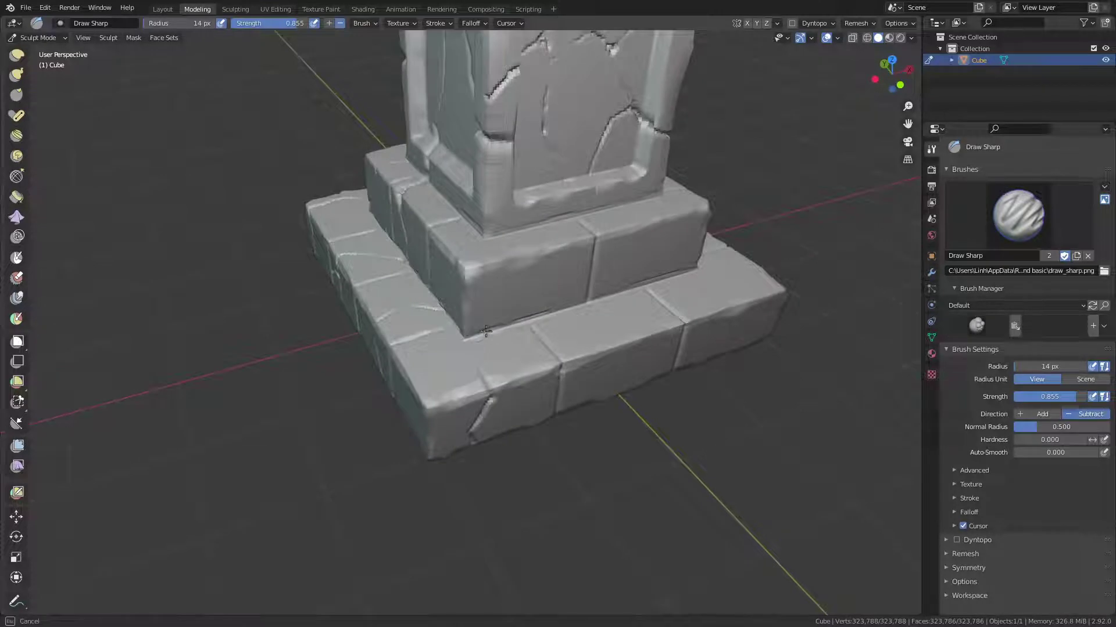
pyautogui.moveTo(481, 338); pyautogui.dragTo(490, 331)
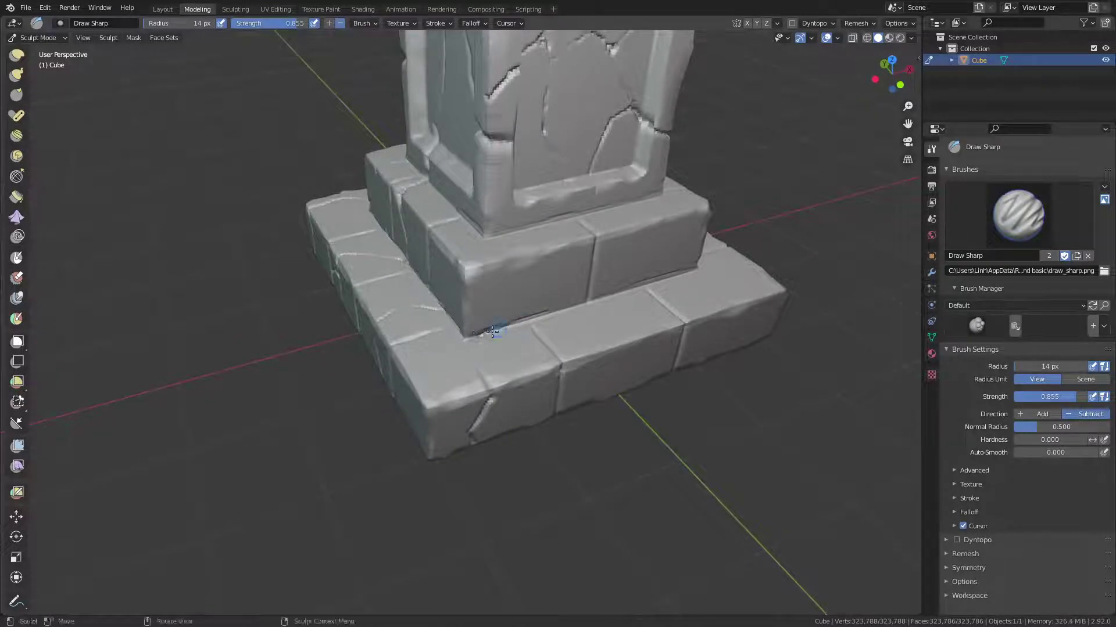
pyautogui.moveTo(491, 331); pyautogui.dragTo(459, 370, button='middle')
pyautogui.moveTo(459, 369); pyautogui.dragTo(473, 319)
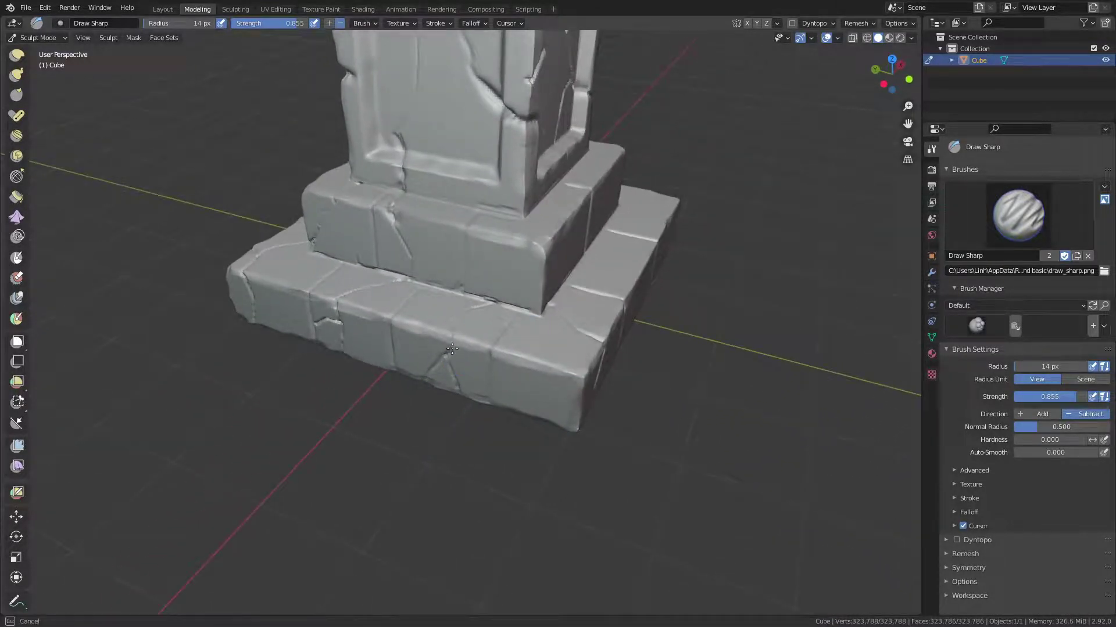
pyautogui.moveTo(473, 319)
pyautogui.mouseDown(button='middle')
pyautogui.moveTo(495, 340)
pyautogui.moveTo(492, 324)
pyautogui.mouseUp(button='middle')
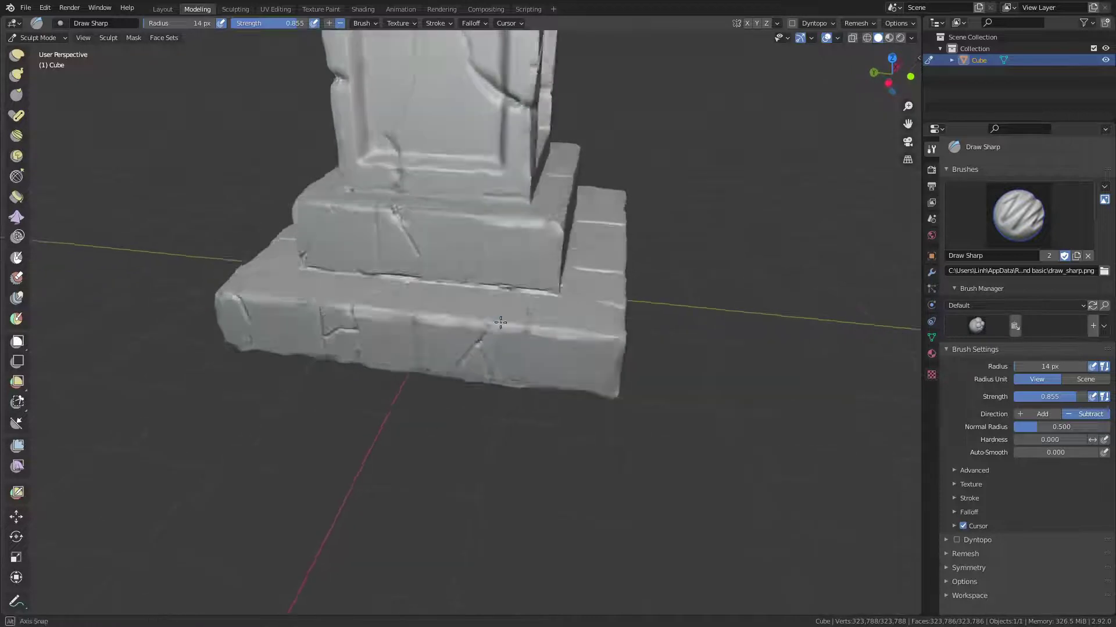
pyautogui.moveTo(496, 318); pyautogui.dragTo(528, 326)
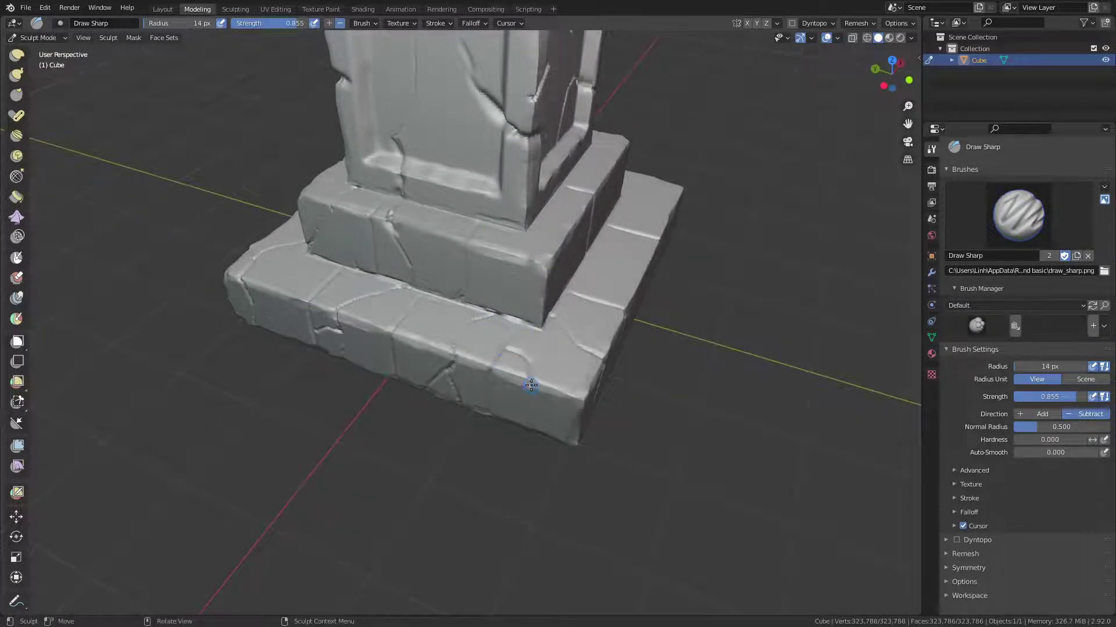
# Add sharp creases on the brick face and across the base's front face.
pyautogui.moveTo(515, 365); pyautogui.dragTo(531, 391)
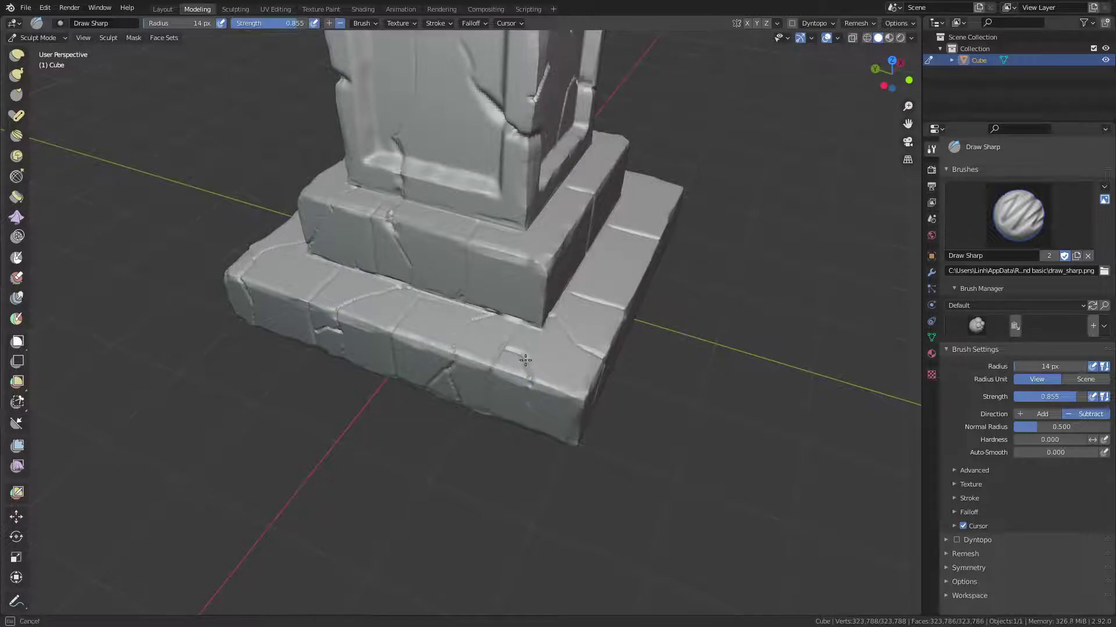
pyautogui.moveTo(509, 338); pyautogui.dragTo(481, 299, button='middle')
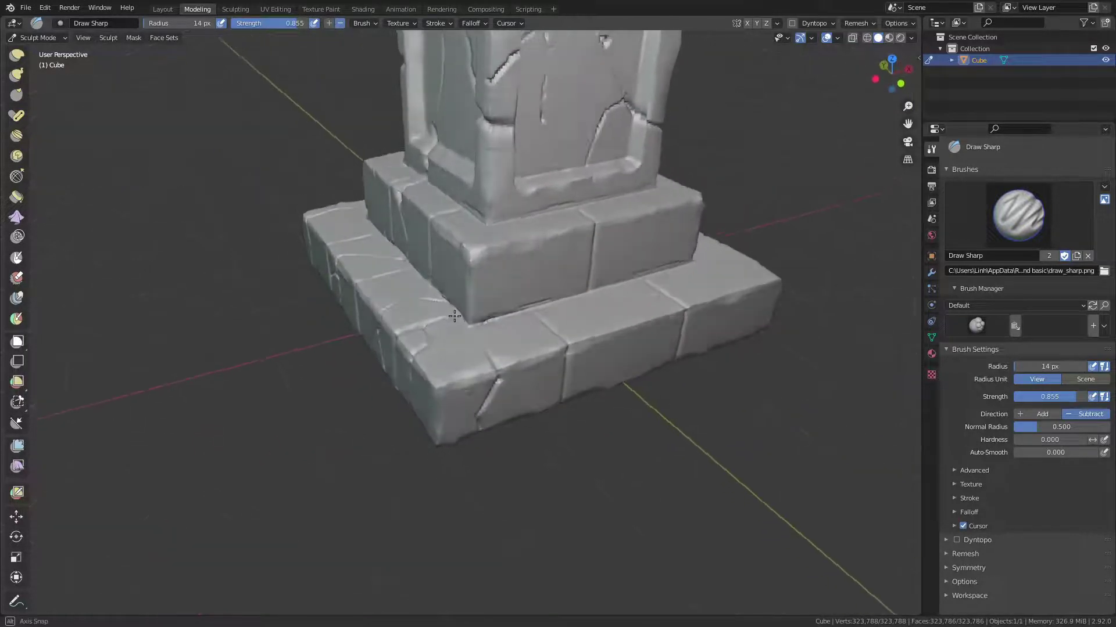
pyautogui.moveTo(481, 298)
pyautogui.mouseDown()
pyautogui.moveTo(470, 321)
pyautogui.moveTo(519, 354)
pyautogui.mouseUp()
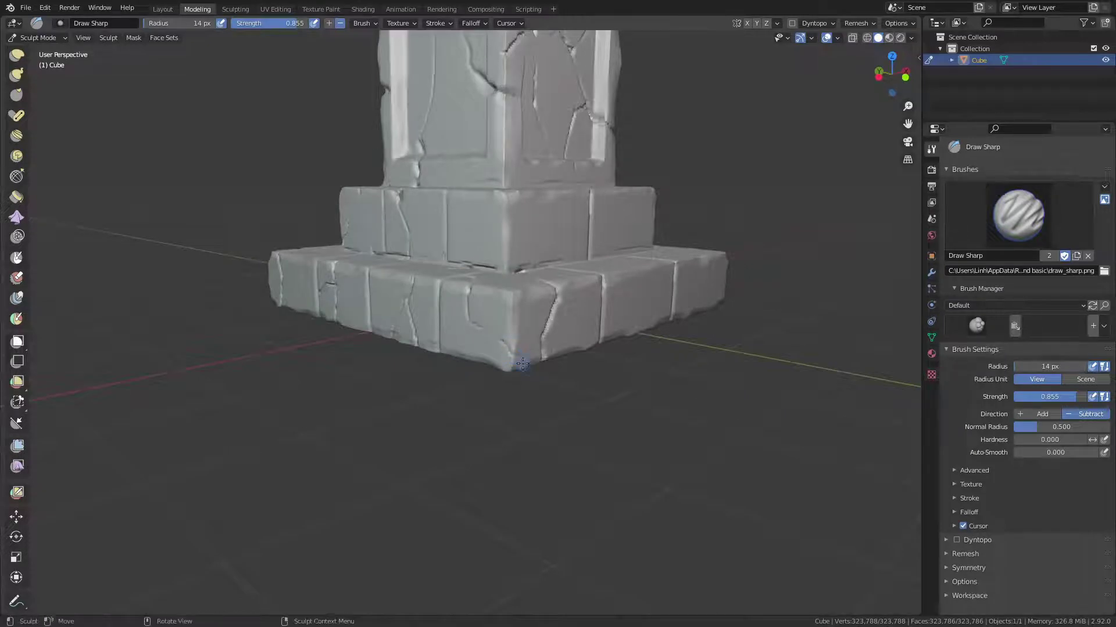
pyautogui.moveTo(523, 366)
pyautogui.mouseDown(button='middle')
pyautogui.moveTo(478, 327)
pyautogui.moveTo(573, 326)
pyautogui.moveTo(434, 327)
pyautogui.moveTo(530, 319)
pyautogui.moveTo(515, 311)
pyautogui.mouseUp(button='middle')
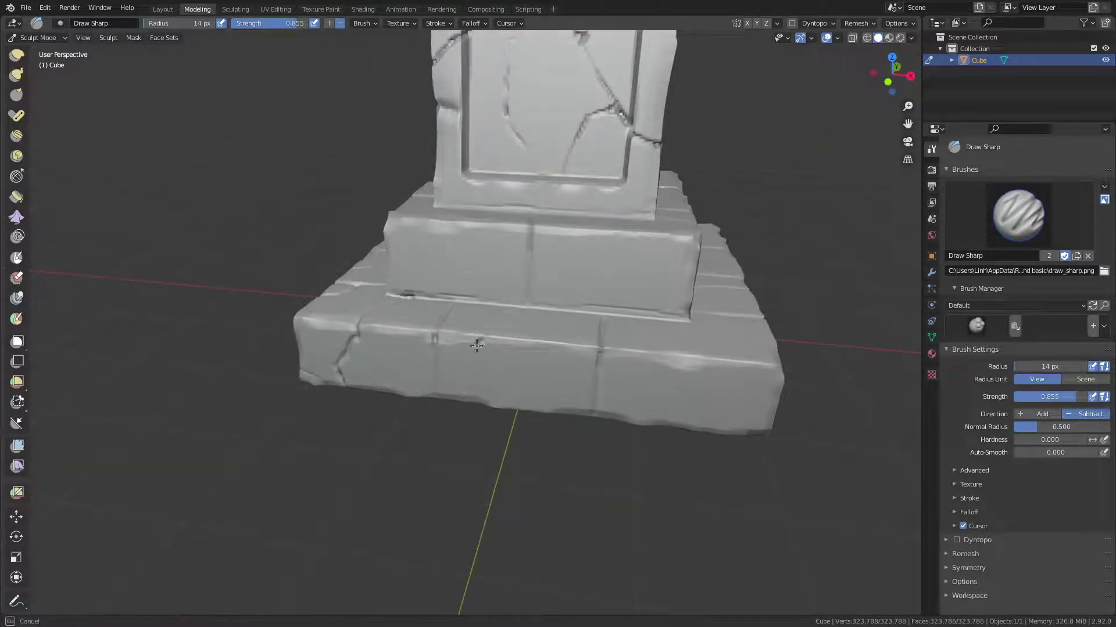
pyautogui.moveTo(472, 362); pyautogui.dragTo(441, 369)
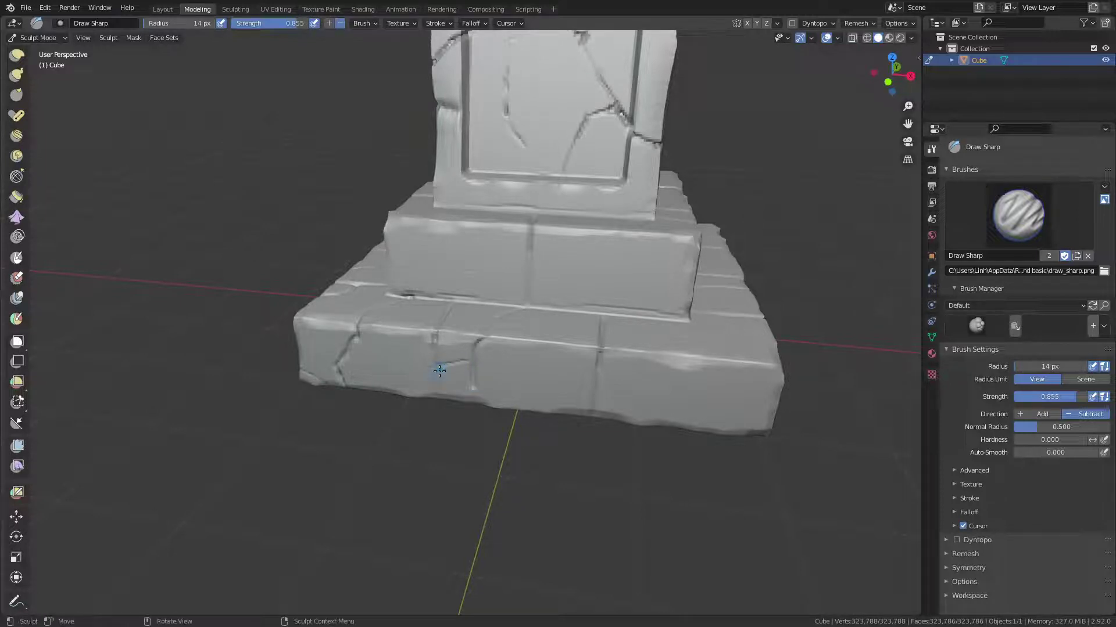
pyautogui.moveTo(475, 366)
pyautogui.mouseDown(button='middle')
pyautogui.moveTo(490, 302)
pyautogui.moveTo(473, 331)
pyautogui.moveTo(489, 333)
pyautogui.mouseUp(button='middle')
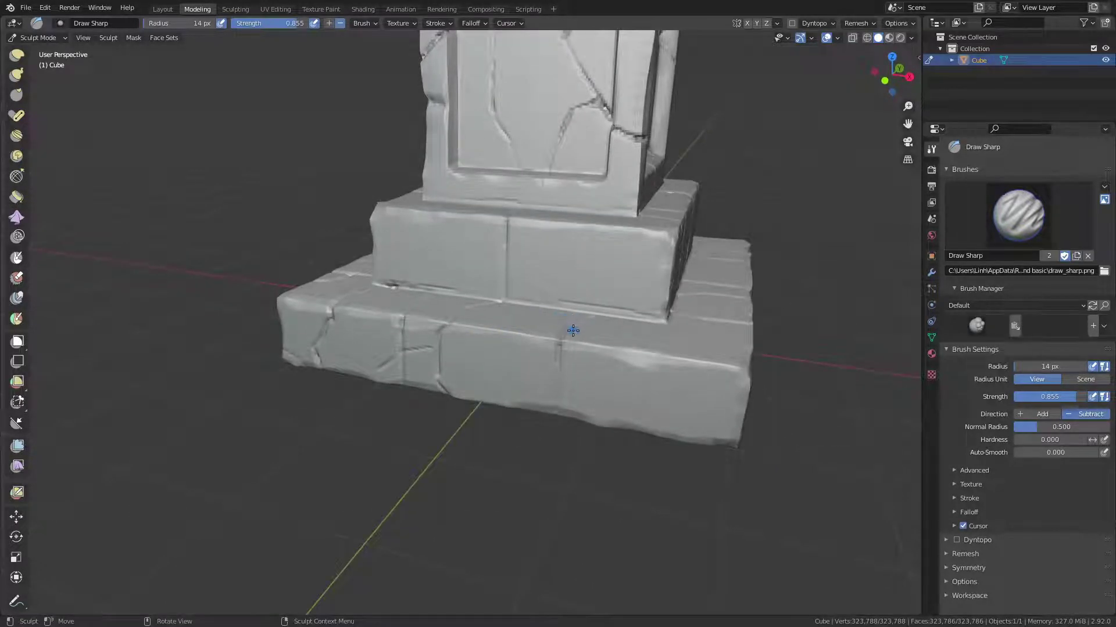
pyautogui.moveTo(573, 331); pyautogui.dragTo(606, 344)
pyautogui.moveTo(557, 379); pyautogui.dragTo(584, 384)
# Lengthen the front-face crease to the lower-right edge and groove the base block.
pyautogui.moveTo(592, 376); pyautogui.dragTo(598, 372, button='middle')
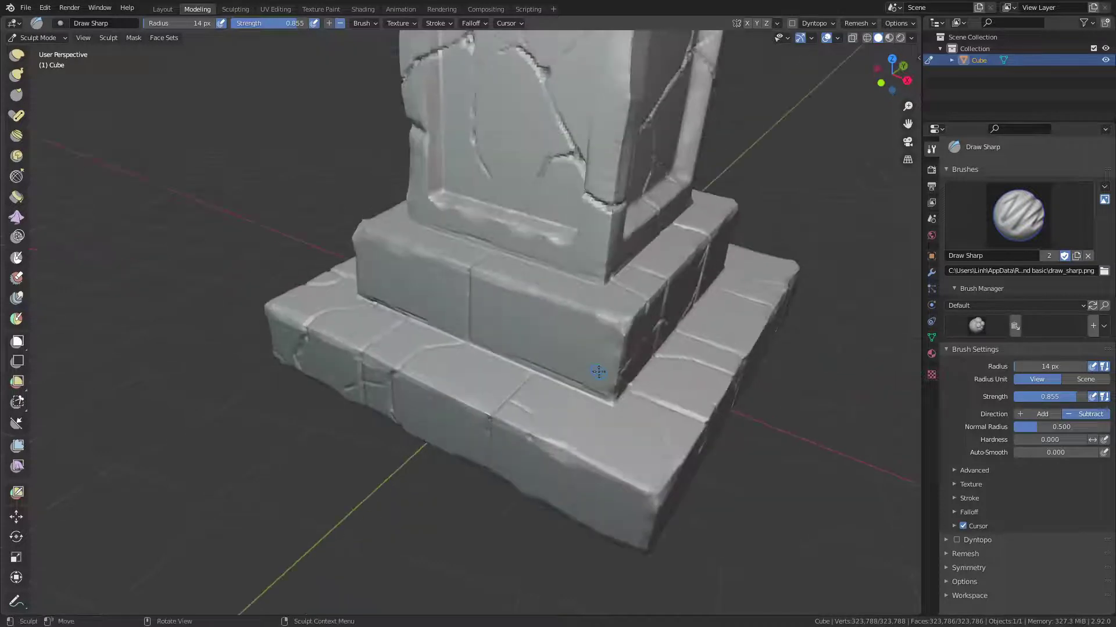
pyautogui.moveTo(538, 452); pyautogui.dragTo(578, 428, button='middle')
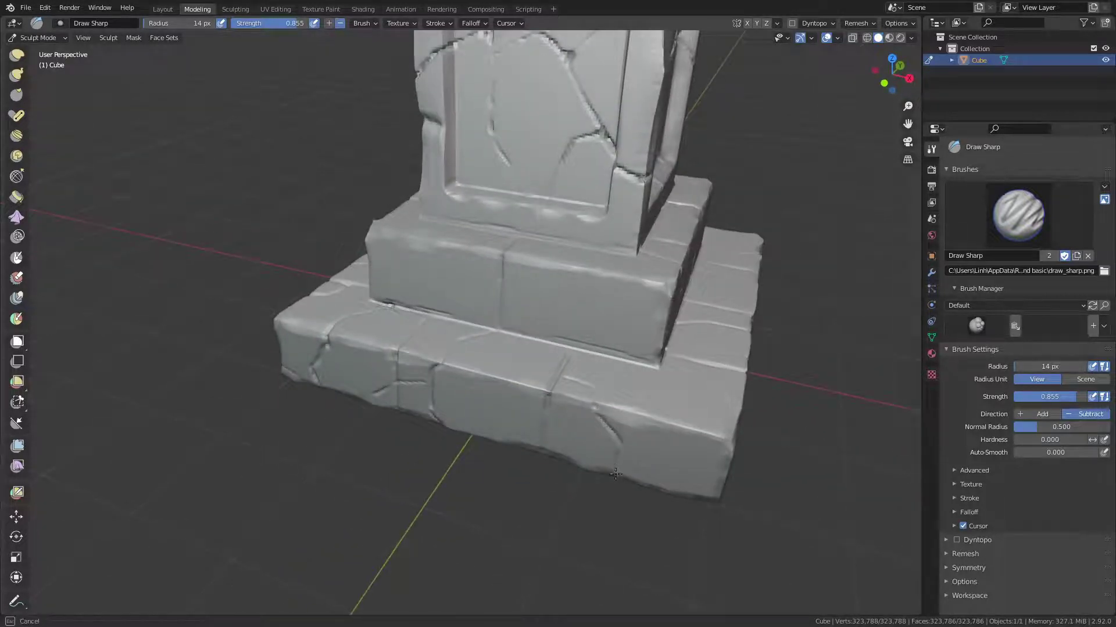
pyautogui.moveTo(630, 460); pyautogui.dragTo(636, 451)
pyautogui.moveTo(681, 492)
pyautogui.mouseDown()
pyautogui.moveTo(703, 485)
pyautogui.moveTo(694, 495)
pyautogui.mouseUp()
pyautogui.moveTo(722, 456)
pyautogui.mouseDown(button='middle')
pyautogui.moveTo(569, 305)
pyautogui.moveTo(535, 319)
pyautogui.mouseUp(button='middle')
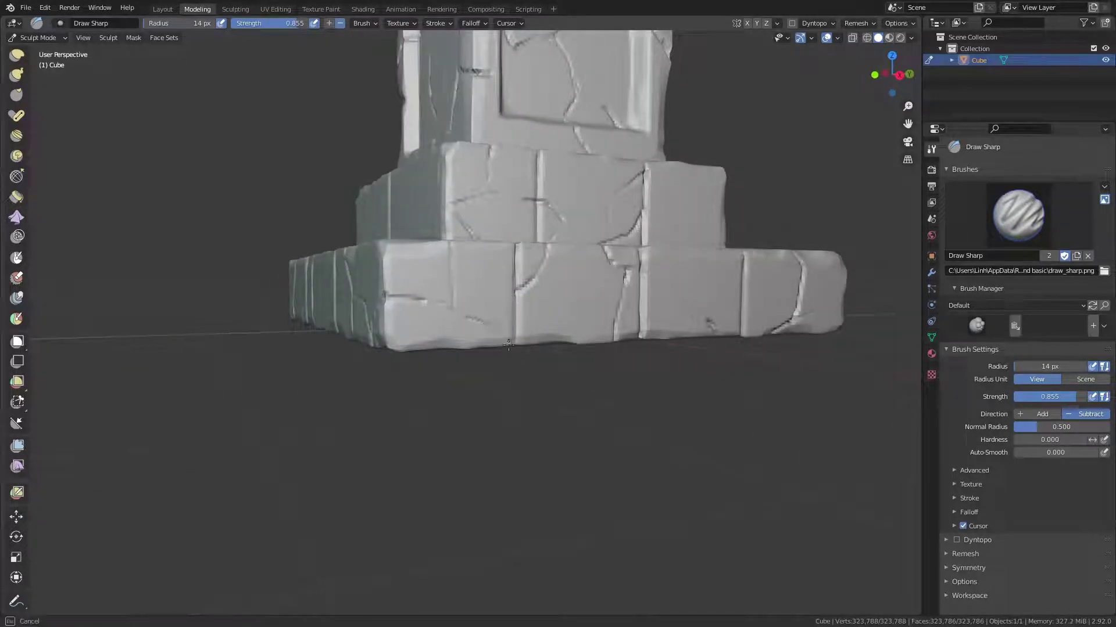
pyautogui.moveTo(490, 323)
pyautogui.mouseDown(button='middle')
pyautogui.moveTo(532, 439)
pyautogui.moveTo(546, 448)
pyautogui.mouseUp(button='middle')
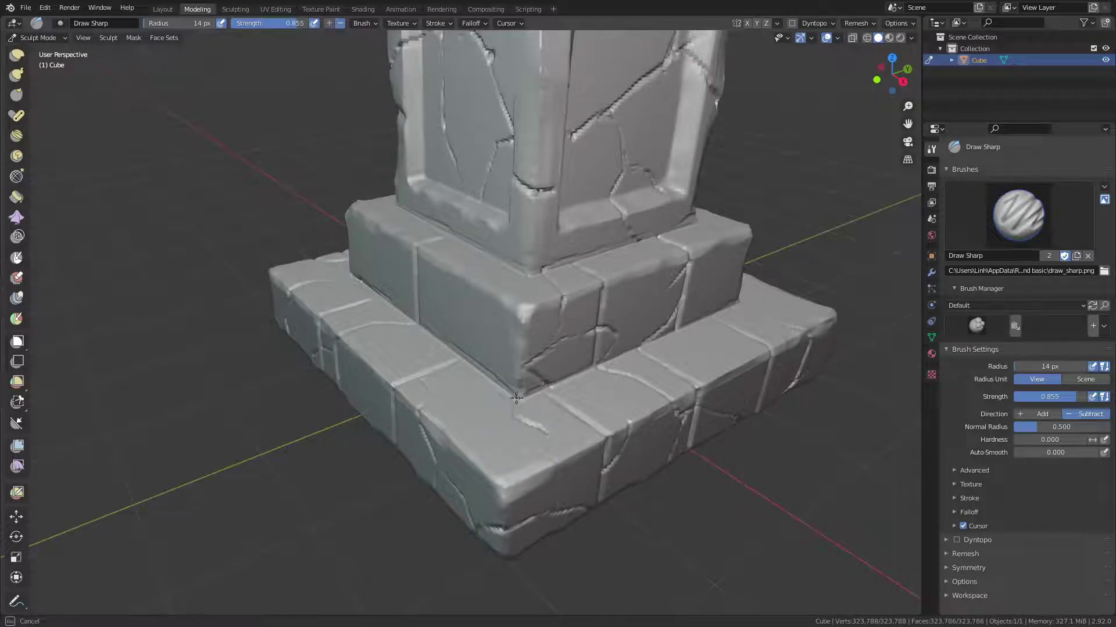
pyautogui.moveTo(547, 390); pyautogui.dragTo(575, 403, button='middle')
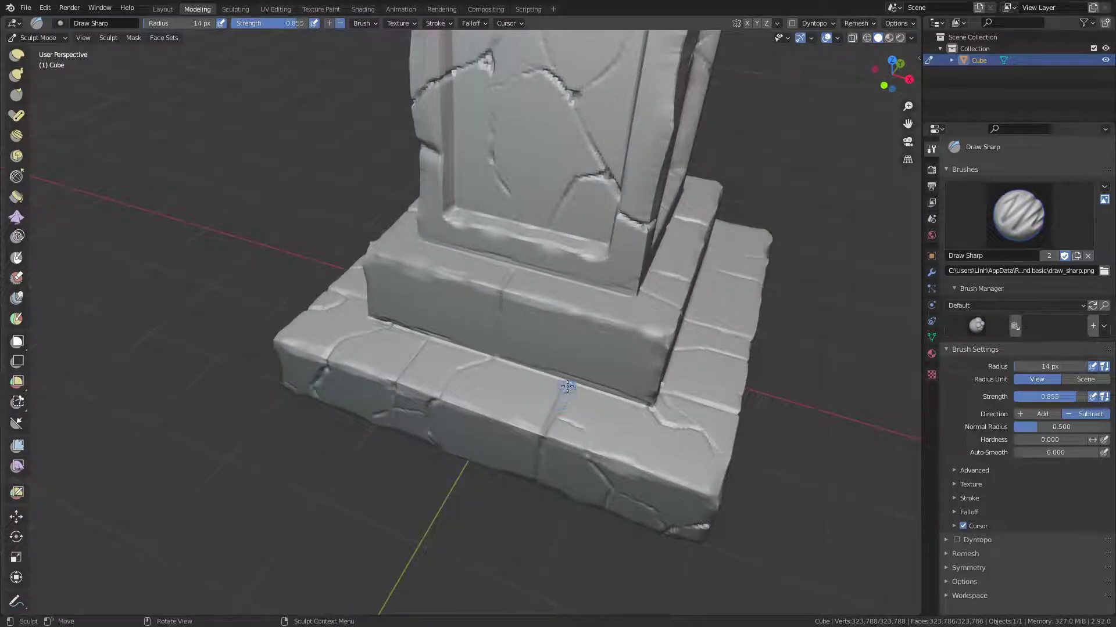
pyautogui.moveTo(567, 386)
pyautogui.mouseDown()
pyautogui.moveTo(564, 398)
pyautogui.moveTo(506, 357)
pyautogui.mouseUp()
# Smooth the carved surface on the base's front.
pyautogui.moveTo(523, 369)
pyautogui.mouseDown(button='middle')
pyautogui.moveTo(686, 341)
pyautogui.moveTo(546, 311)
pyautogui.mouseUp(button='middle')
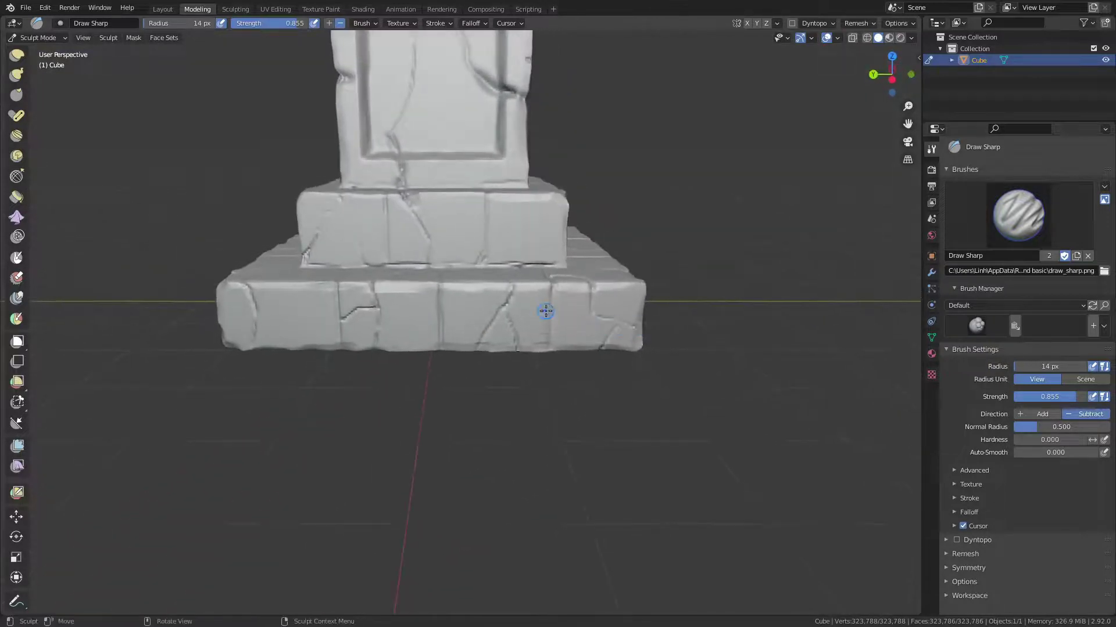
pyautogui.keyDown('shift'); pyautogui.moveTo(546, 311); pyautogui.dragTo(517, 312); pyautogui.keyUp('shift')
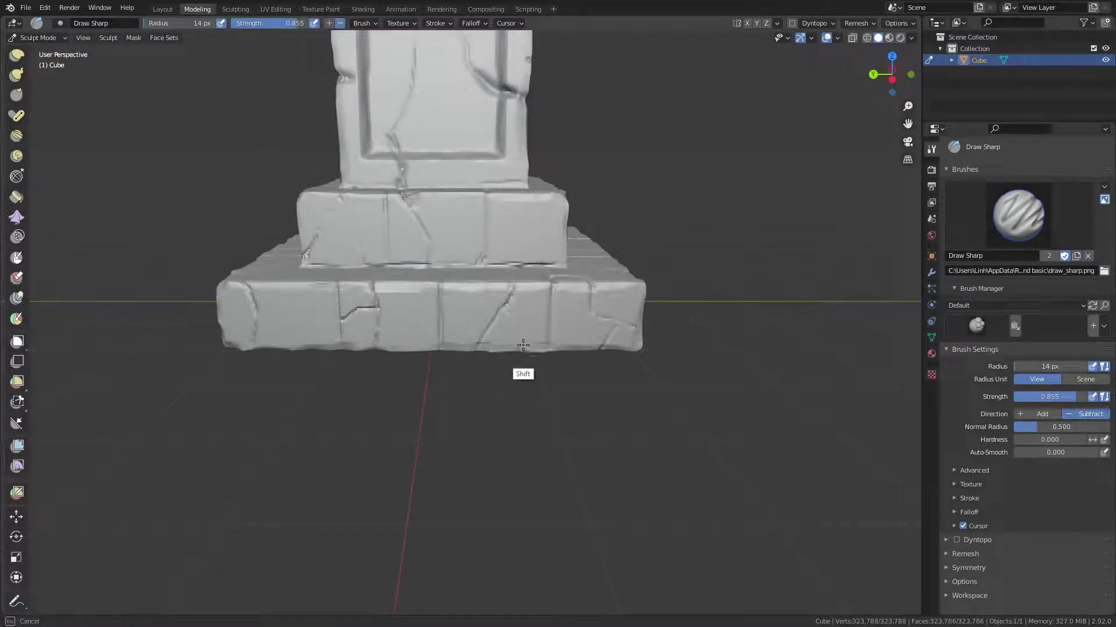
pyautogui.moveTo(524, 336)
pyautogui.mouseDown(button='middle')
pyautogui.moveTo(468, 366)
pyautogui.moveTo(524, 362)
pyautogui.moveTo(491, 399)
pyautogui.moveTo(507, 347)
pyautogui.moveTo(483, 349)
pyautogui.moveTo(499, 311)
pyautogui.mouseUp(button='middle')
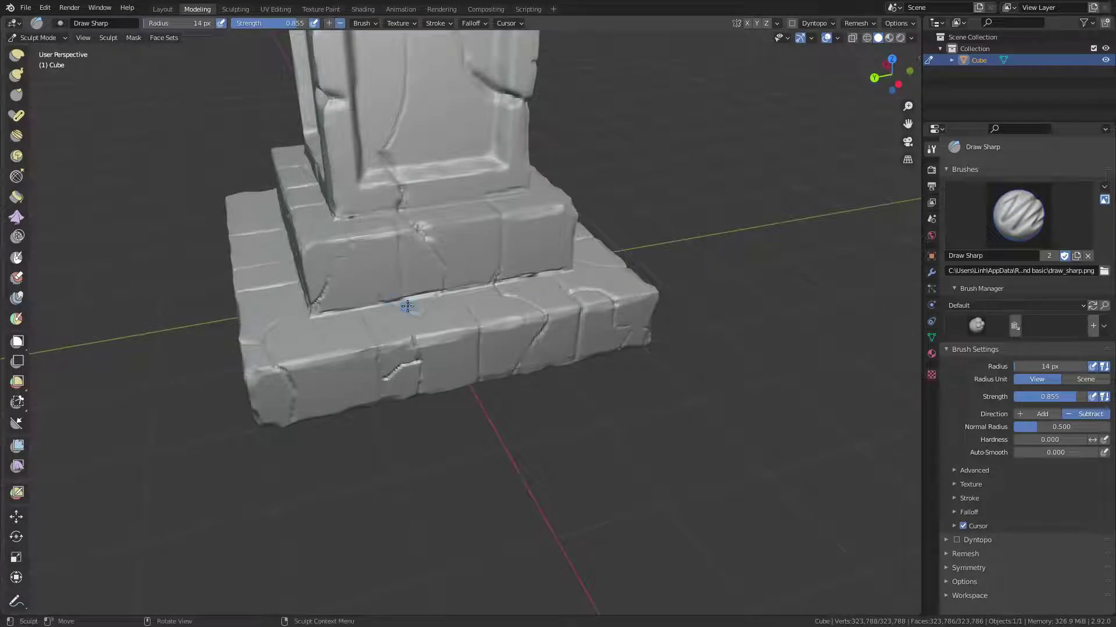
# Deepen and sharpen the diagonal crack on the pillar's left side with Draw Sharp.
pyautogui.moveTo(419, 316); pyautogui.dragTo(428, 304, button='middle')
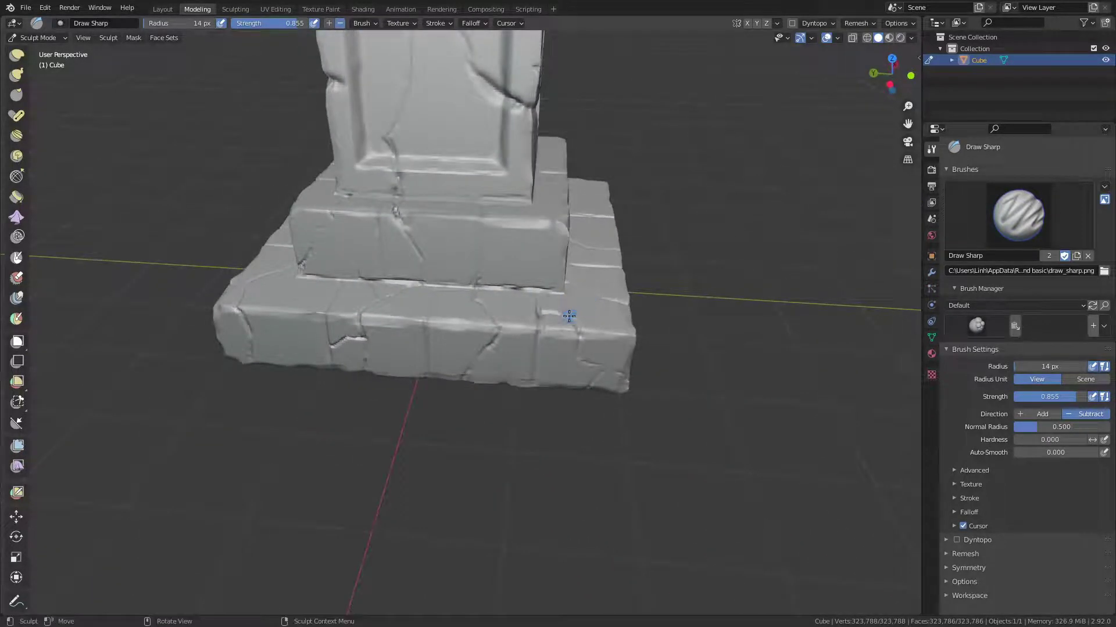
pyautogui.moveTo(504, 259)
pyautogui.keyDown('ctrl'); pyautogui.mouseDown(button='middle')
pyautogui.moveTo(359, 420)
pyautogui.moveTo(456, 304)
pyautogui.moveTo(483, 344)
pyautogui.moveTo(594, 312)
pyautogui.moveTo(573, 200)
pyautogui.moveTo(510, 391)
pyautogui.moveTo(535, 311)
pyautogui.mouseUp(button='middle'); pyautogui.keyUp('ctrl')
pyautogui.moveTo(478, 239); pyautogui.dragTo(451, 254, button='middle')
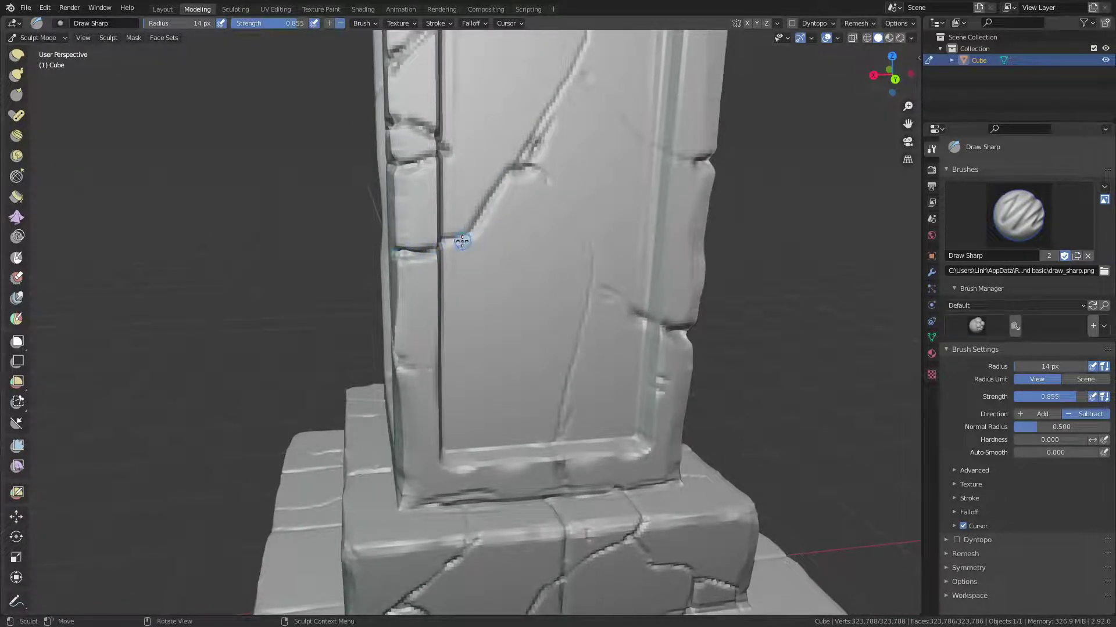
pyautogui.moveTo(462, 240)
pyautogui.mouseDown()
pyautogui.moveTo(504, 179)
pyautogui.moveTo(460, 237)
pyautogui.mouseUp()
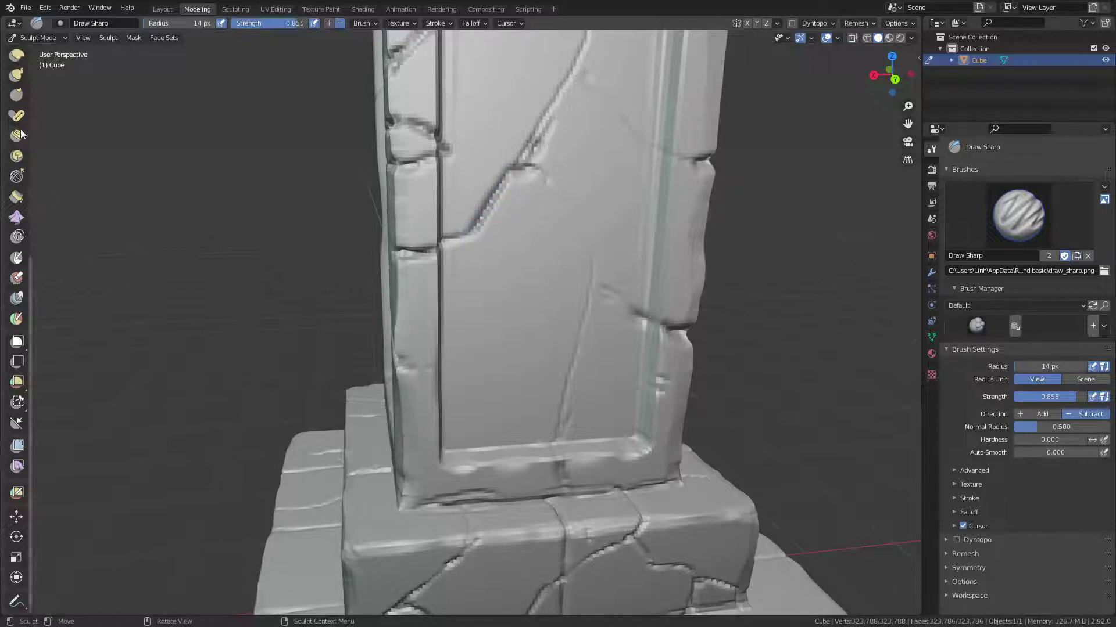
pyautogui.scroll(10, 21, 134)
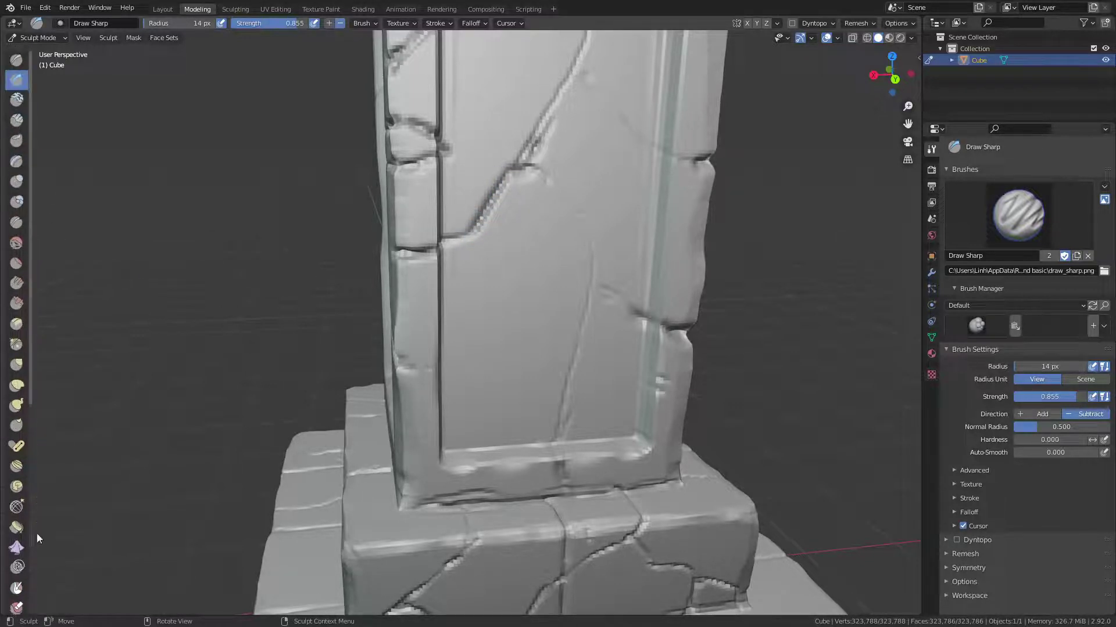
# Switch to the Crease brush at 8 px radius and pinch the pillar's diagonal crack.
pyautogui.click(16, 222)
pyautogui.moveTo(507, 183); pyautogui.dragTo(500, 193)
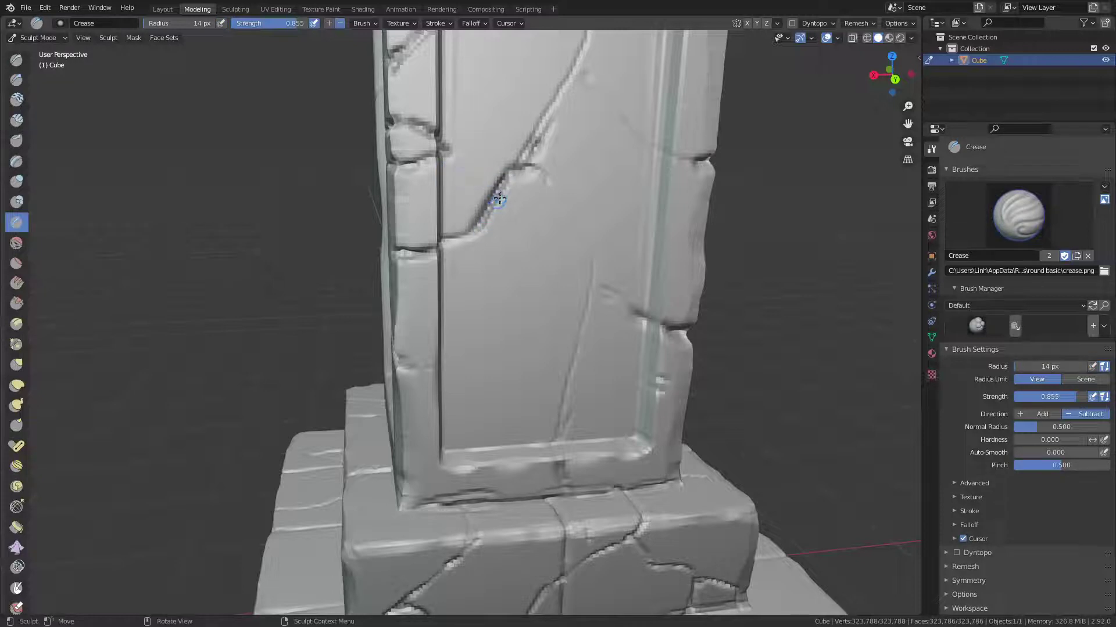
pyautogui.press('c')
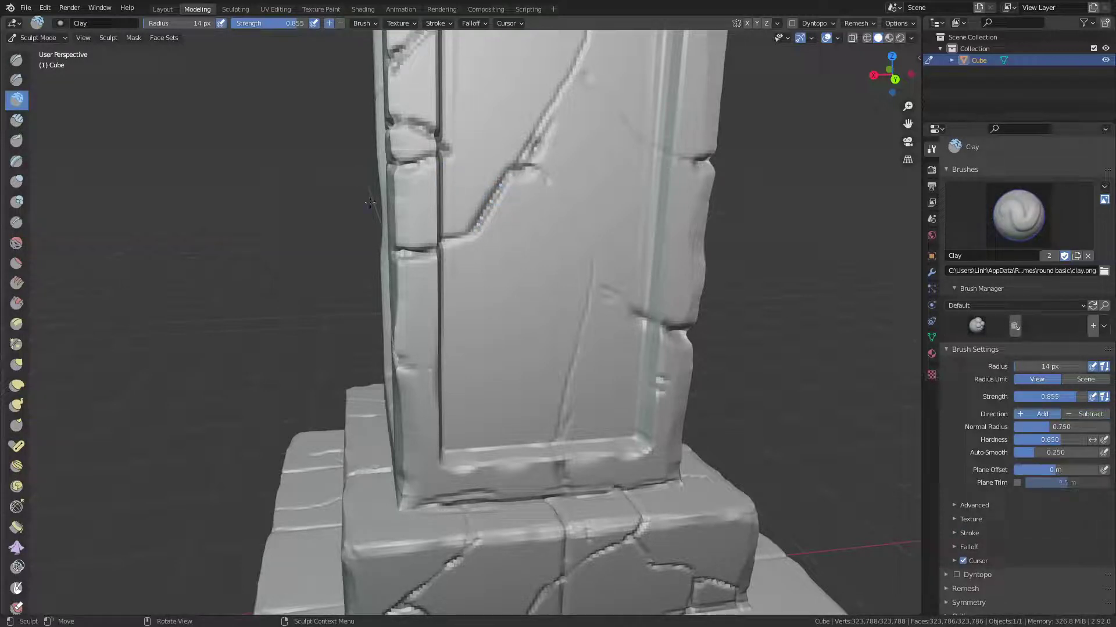
pyautogui.click(17, 223)
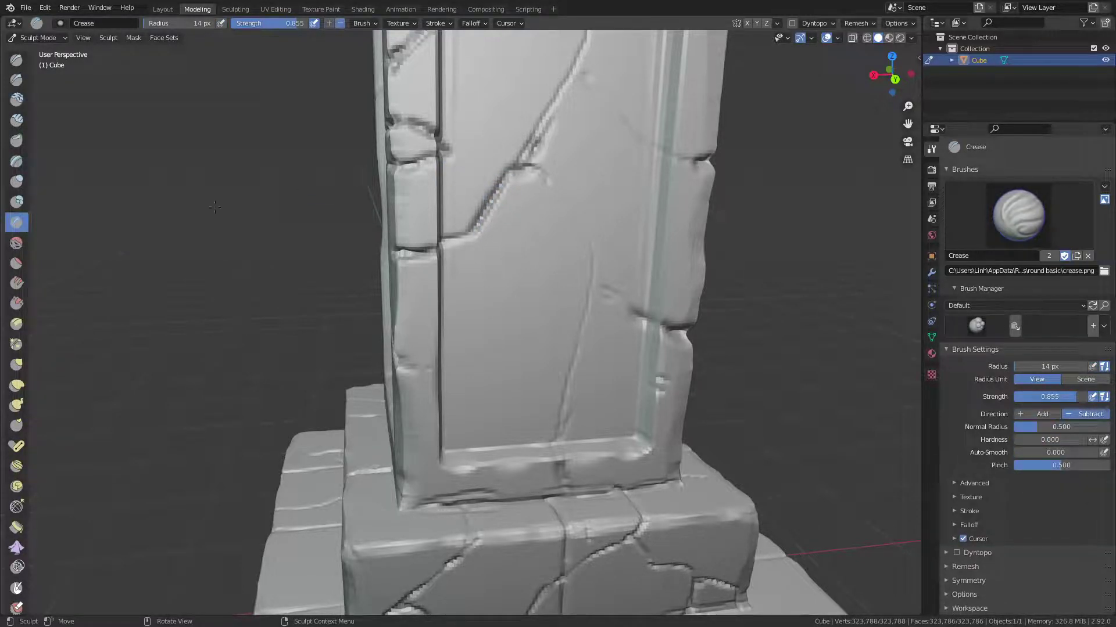
pyautogui.click(505, 202)
pyautogui.moveTo(493, 199)
pyautogui.mouseDown()
pyautogui.moveTo(513, 175)
pyautogui.moveTo(548, 180)
pyautogui.mouseUp()
pyautogui.keyDown('ctrl'); pyautogui.moveTo(548, 179); pyautogui.dragTo(482, 375, button='middle'); pyautogui.keyUp('ctrl')
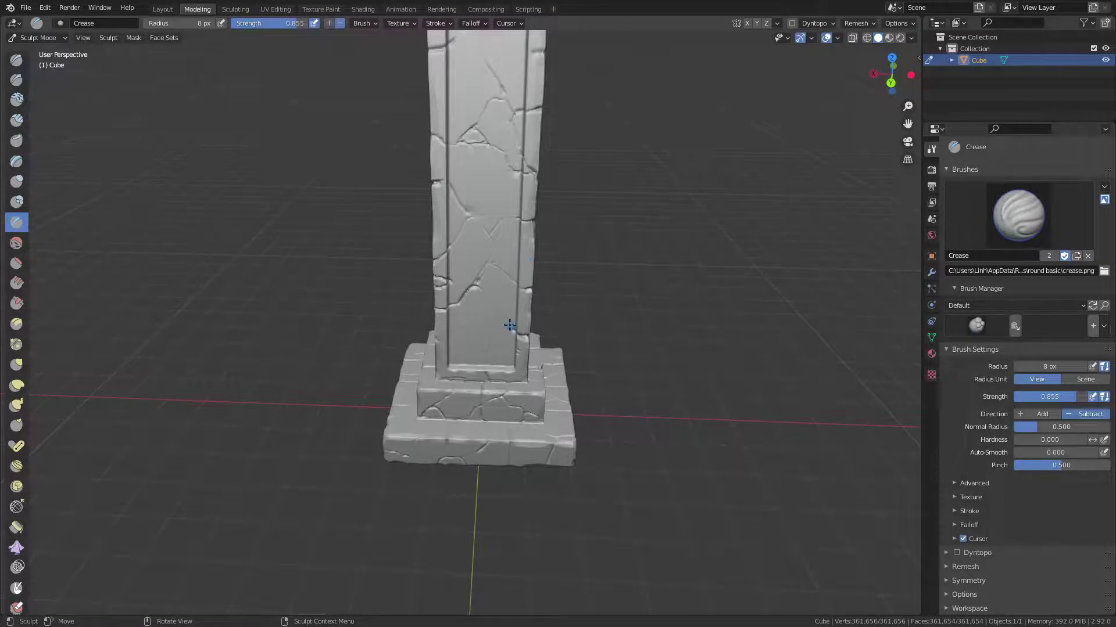
# Carve a new crease crack on the pillar face and bring up the brush Falloff settings.
pyautogui.moveTo(509, 325); pyautogui.dragTo(469, 319, button='middle')
pyautogui.scroll(4, 468, 319)
pyautogui.moveTo(480, 249)
pyautogui.mouseDown(button='middle')
pyautogui.moveTo(442, 320)
pyautogui.moveTo(416, 321)
pyautogui.moveTo(423, 302)
pyautogui.mouseUp(button='middle')
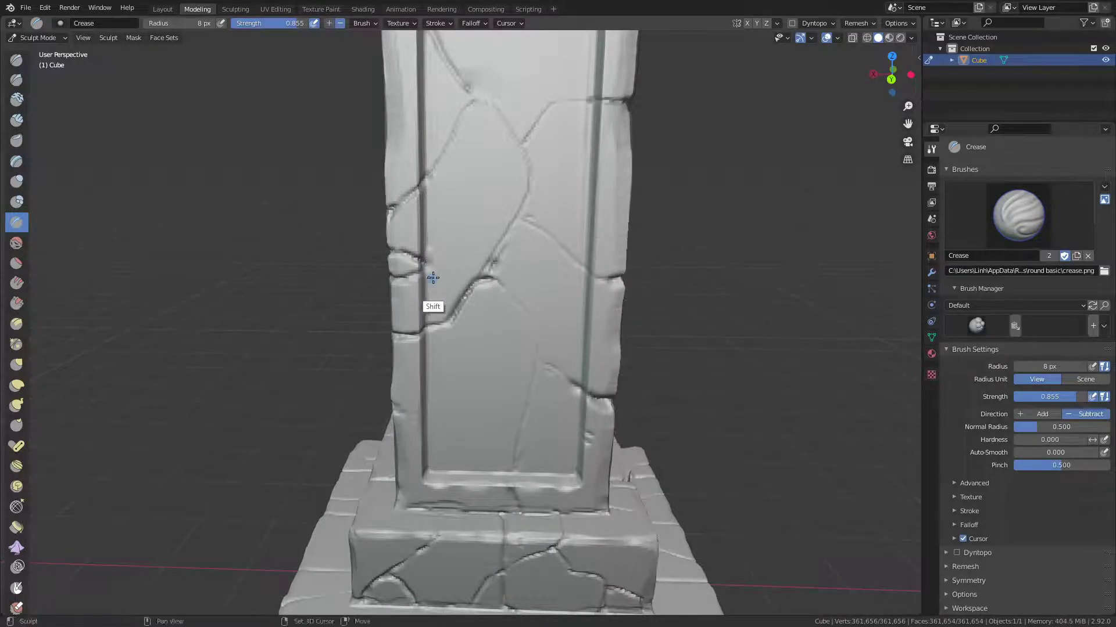
pyautogui.moveTo(431, 273)
pyautogui.mouseDown(button='middle')
pyautogui.moveTo(454, 252)
pyautogui.moveTo(395, 329)
pyautogui.moveTo(521, 312)
pyautogui.moveTo(398, 324)
pyautogui.mouseUp(button='middle')
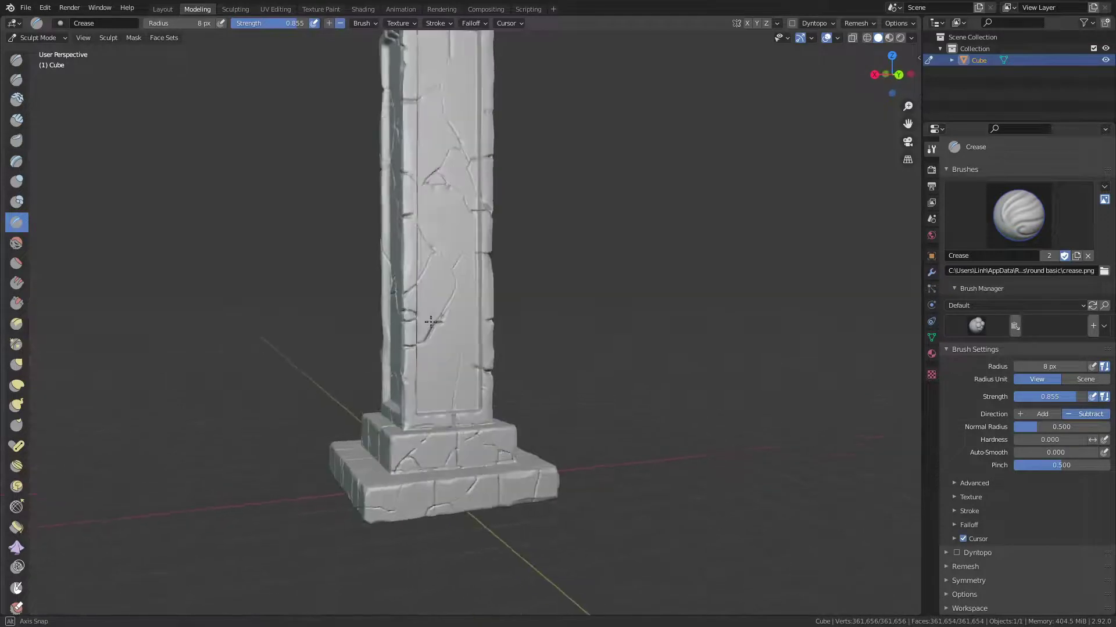
pyautogui.scroll(3, 399, 323)
pyautogui.moveTo(374, 310)
pyautogui.mouseDown()
pyautogui.moveTo(412, 318)
pyautogui.moveTo(453, 366)
pyautogui.mouseUp()
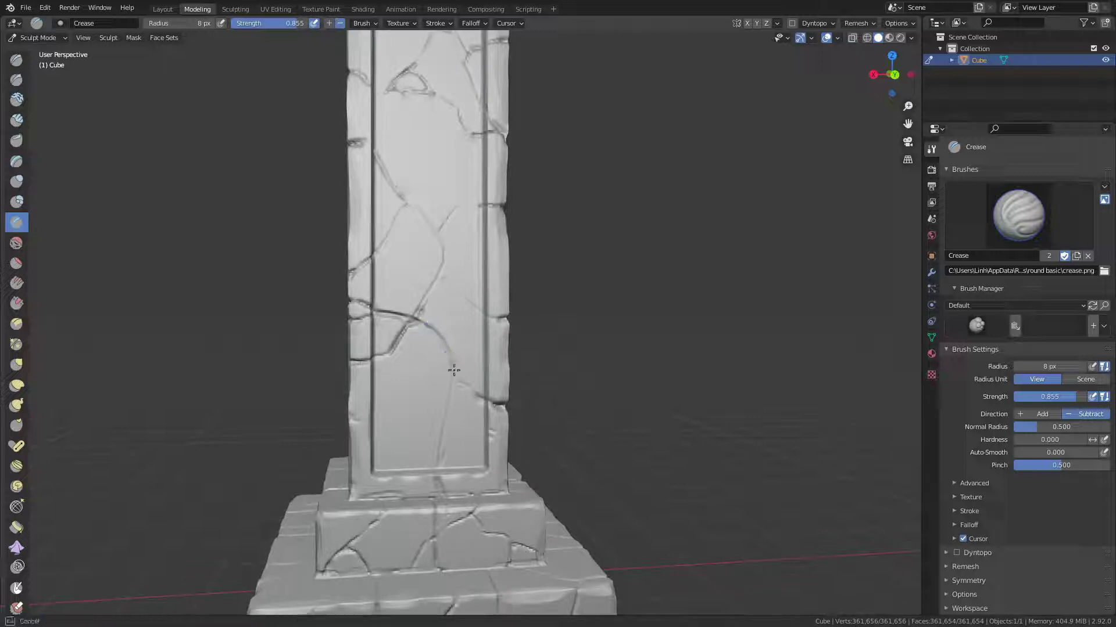
pyautogui.click(470, 23)
# Set the Crease brush falloff to Linear and carve a groove on the pillar face.
pyautogui.click(475, 45)
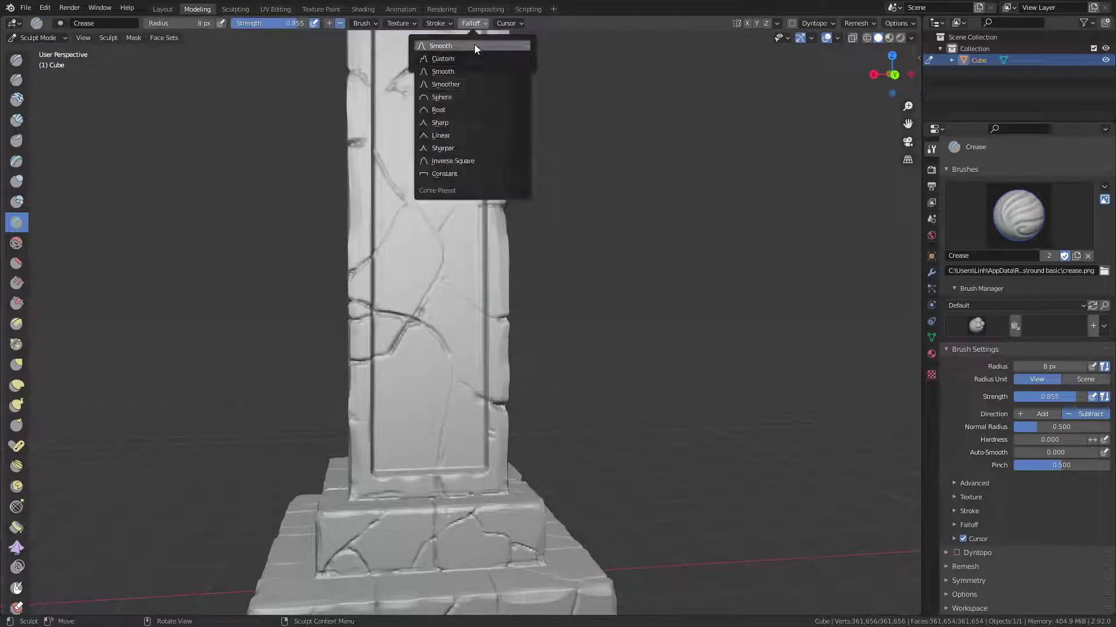
pyautogui.click(452, 137)
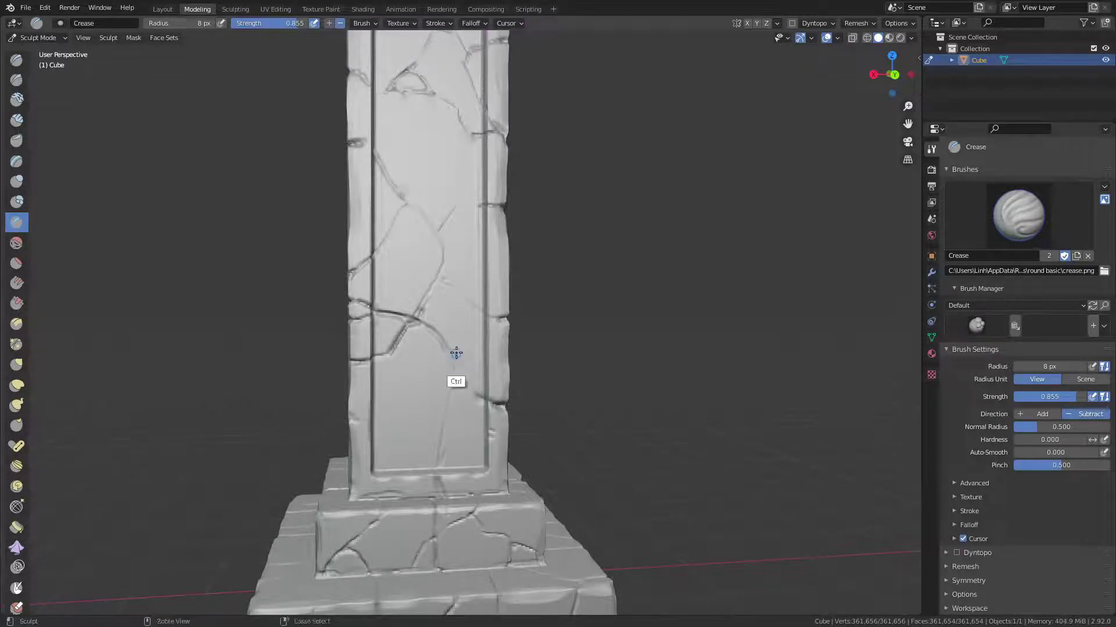
pyautogui.moveTo(456, 352)
pyautogui.keyDown('ctrl'); pyautogui.mouseDown(button='middle')
pyautogui.moveTo(485, 294)
pyautogui.moveTo(473, 316)
pyautogui.mouseUp(button='middle'); pyautogui.keyUp('ctrl')
pyautogui.moveTo(485, 363)
pyautogui.mouseDown()
pyautogui.moveTo(521, 382)
pyautogui.moveTo(454, 343)
pyautogui.moveTo(448, 304)
pyautogui.moveTo(443, 414)
pyautogui.mouseUp()
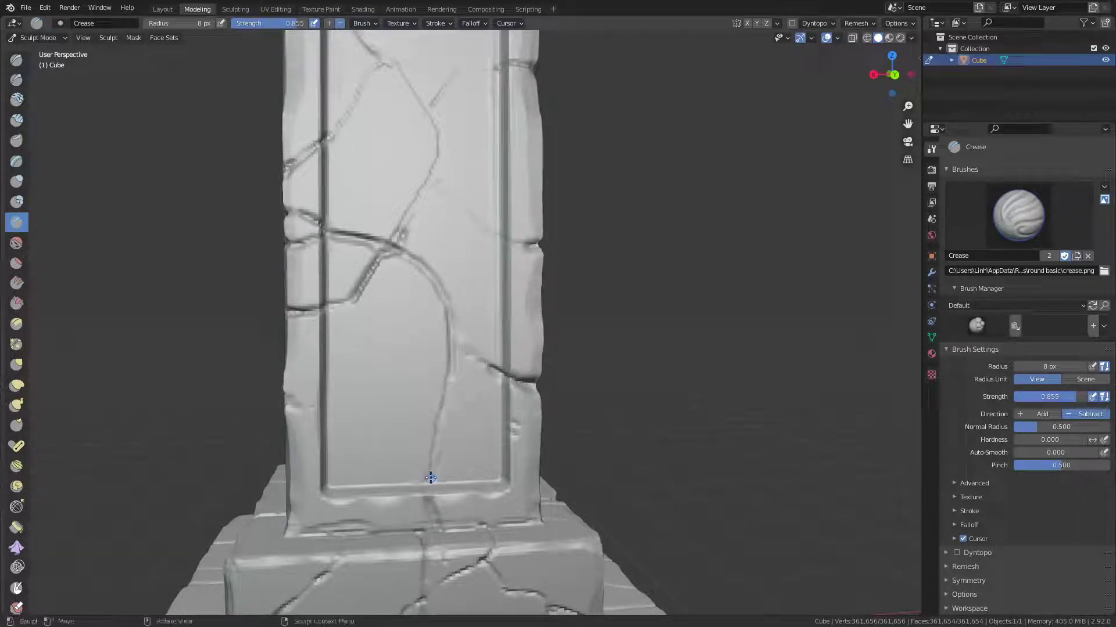
# Carve and deepen more crease grooves down the pillar's front face.
pyautogui.moveTo(427, 485); pyautogui.dragTo(420, 449, button='middle')
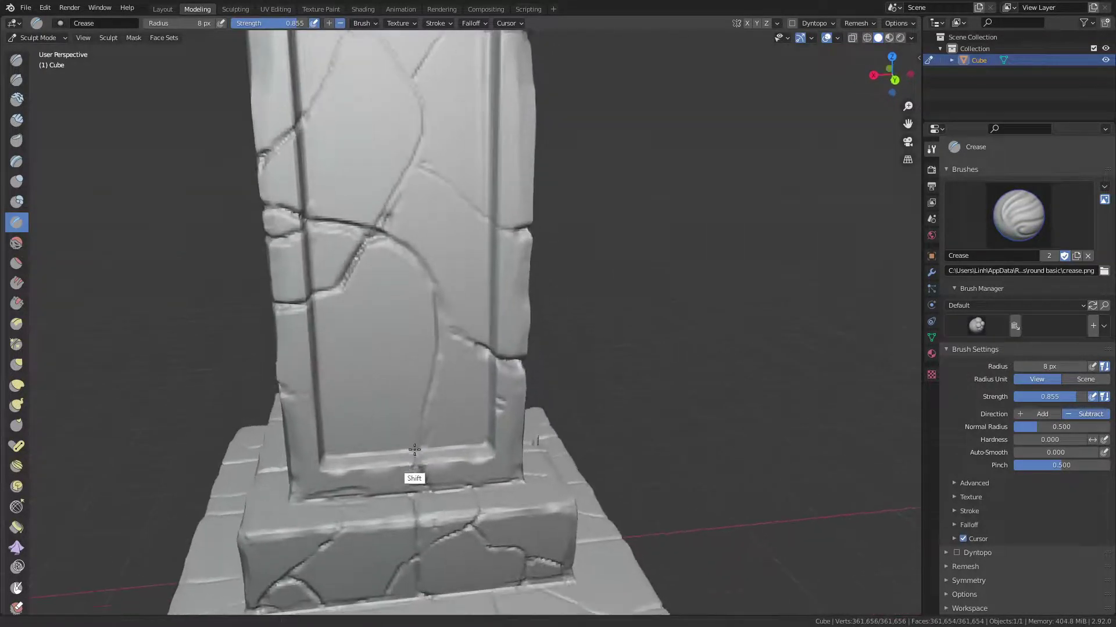
pyautogui.moveTo(421, 468); pyautogui.dragTo(433, 489)
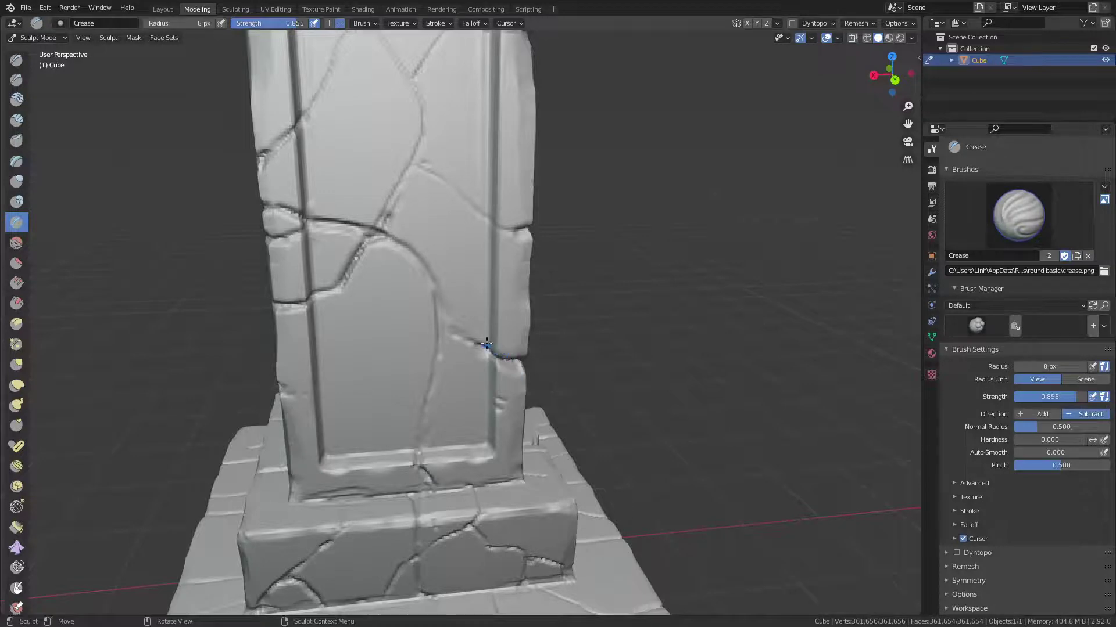
pyautogui.moveTo(486, 343); pyautogui.dragTo(470, 328, button='middle')
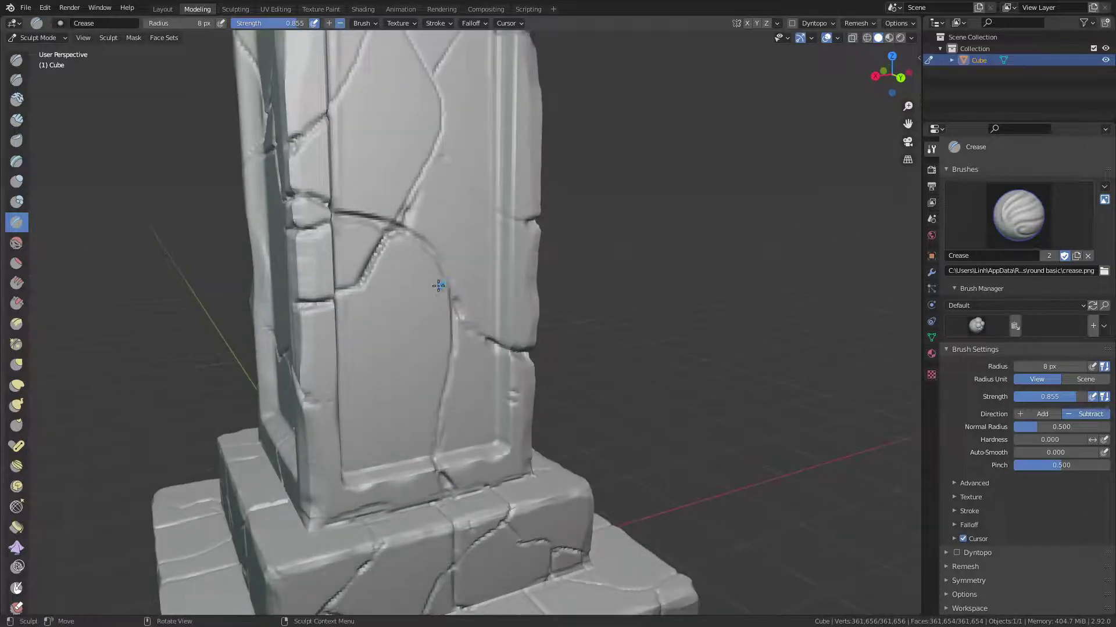
pyautogui.moveTo(438, 286); pyautogui.dragTo(438, 289, button='middle')
pyautogui.moveTo(428, 282); pyautogui.dragTo(432, 310)
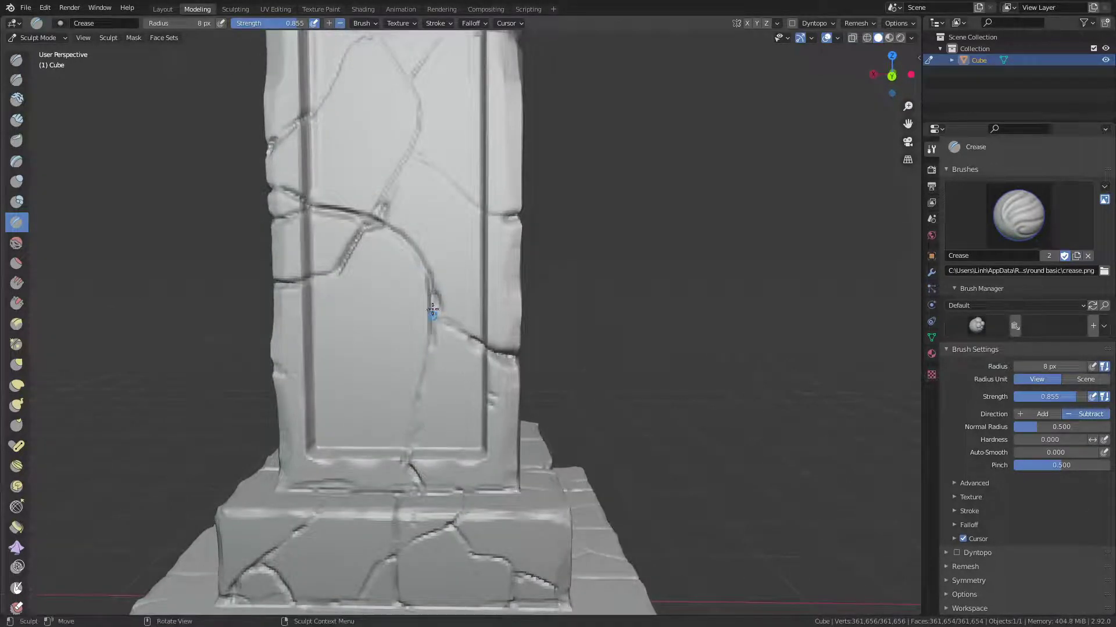
pyautogui.moveTo(376, 252)
pyautogui.mouseDown(button='middle')
pyautogui.moveTo(447, 273)
pyautogui.moveTo(391, 339)
pyautogui.moveTo(401, 456)
pyautogui.moveTo(399, 351)
pyautogui.moveTo(419, 360)
pyautogui.moveTo(428, 181)
pyautogui.mouseUp(button='middle')
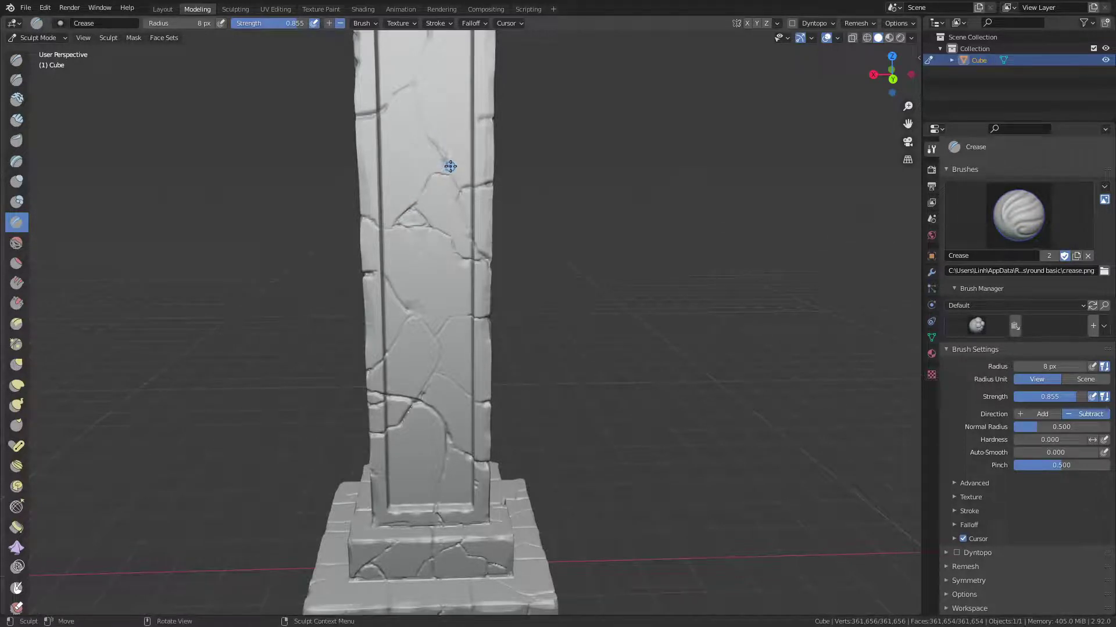
# Raise the Crease brush strength to 1.000 and carve a fine crease on the pillar.
pyautogui.hotkey('shift', 'f')
pyautogui.press('Escape')
pyautogui.press('f')
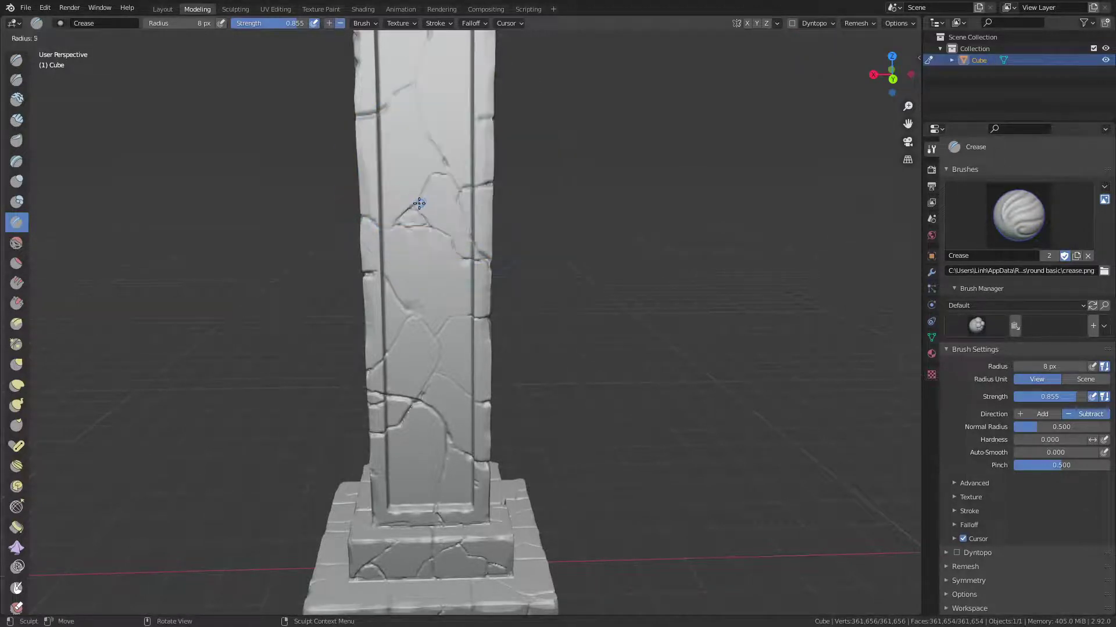
pyautogui.click(395, 209)
pyautogui.hotkey('shift', 'f')
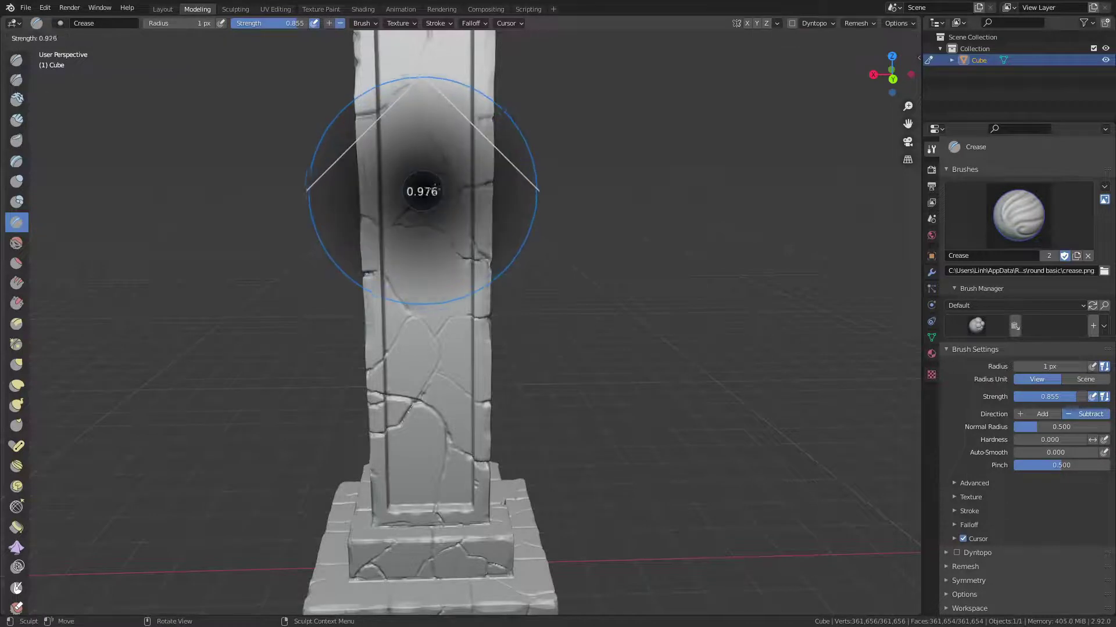
pyautogui.click(417, 89)
pyautogui.moveTo(417, 88); pyautogui.dragTo(397, 92)
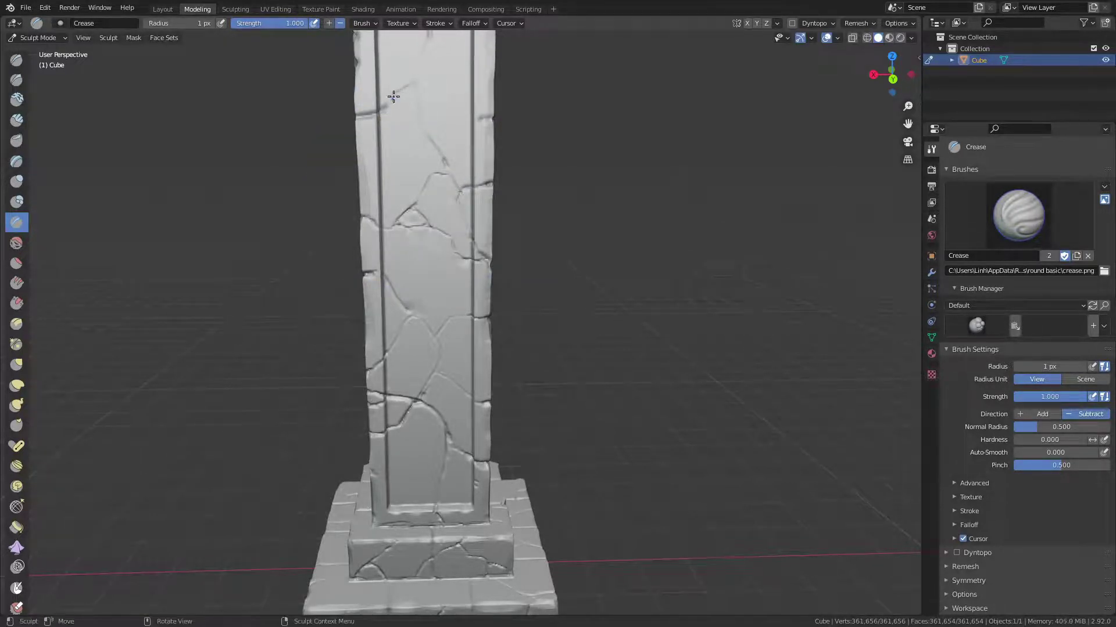
# At a 5 px radius, crease a crack down from the top of the front panel.
pyautogui.keyDown('shift'); pyautogui.moveTo(429, 100); pyautogui.dragTo(424, 229, button='middle'); pyautogui.keyUp('shift')
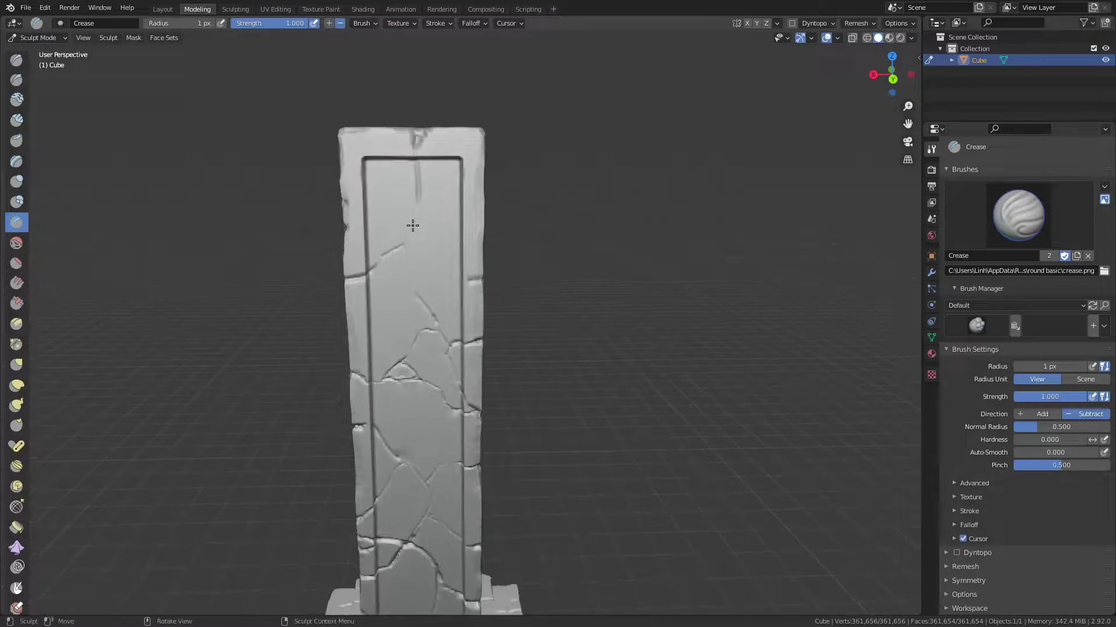
pyautogui.press('f')
pyautogui.click(411, 219)
pyautogui.moveTo(420, 195); pyautogui.dragTo(407, 238)
pyautogui.moveTo(419, 198); pyautogui.dragTo(407, 236)
pyautogui.moveTo(417, 167); pyautogui.dragTo(409, 231)
pyautogui.scroll(-2, 442, 319)
# Carve a vertical crack near the pillar top and deepen it along the top edge.
pyautogui.scroll(-3, 464, 349)
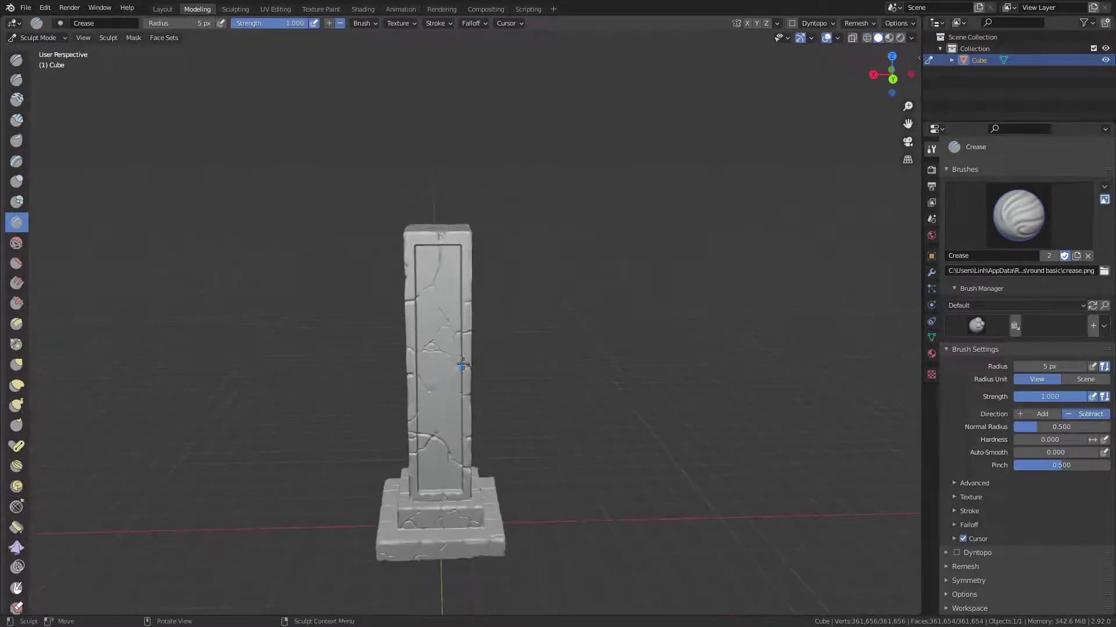
pyautogui.moveTo(463, 364); pyautogui.dragTo(459, 348, button='middle')
pyautogui.scroll(3, 454, 325)
pyautogui.scroll(4, 442, 232)
pyautogui.moveTo(438, 186)
pyautogui.keyDown('shift'); pyautogui.mouseDown(button='middle')
pyautogui.moveTo(508, 286)
pyautogui.moveTo(473, 200)
pyautogui.moveTo(473, 169)
pyautogui.moveTo(483, 176)
pyautogui.mouseUp(button='middle'); pyautogui.keyUp('shift')
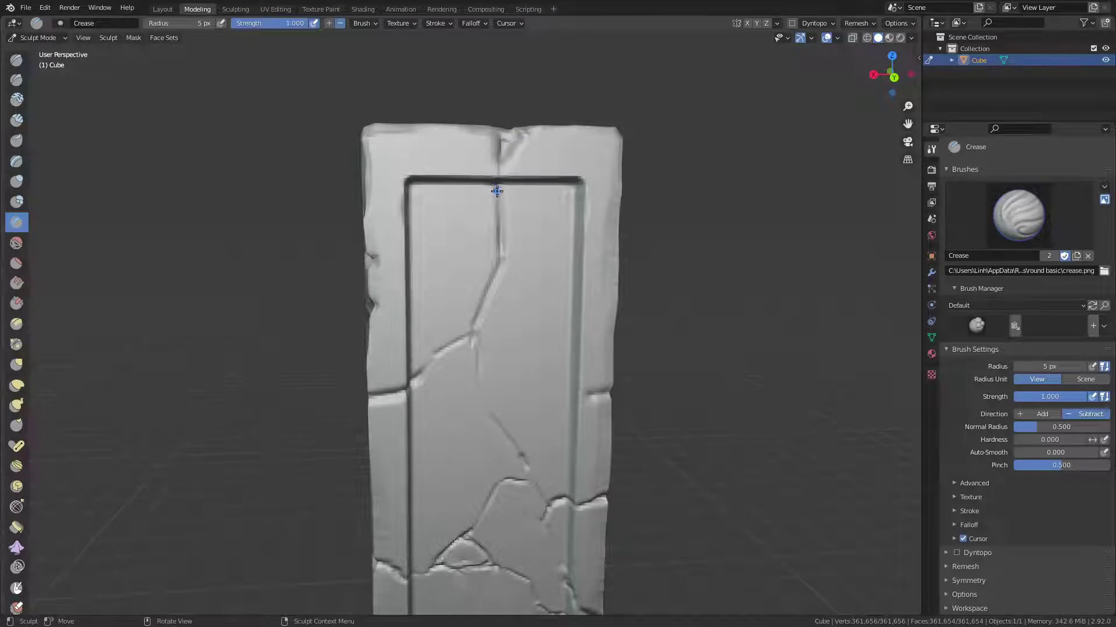
pyautogui.moveTo(525, 249)
pyautogui.keyDown('ctrl'); pyautogui.mouseDown(button='middle')
pyautogui.moveTo(453, 403)
pyautogui.moveTo(499, 277)
pyautogui.mouseUp(button='middle'); pyautogui.keyUp('ctrl')
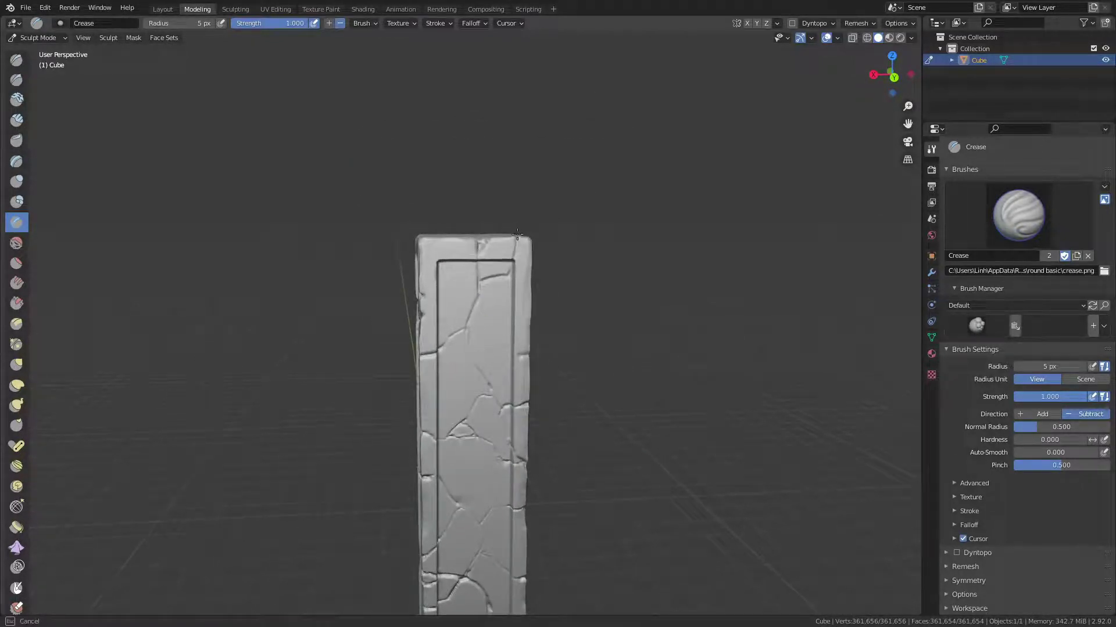
pyautogui.moveTo(517, 234)
pyautogui.mouseDown(button='middle')
pyautogui.moveTo(472, 272)
pyautogui.moveTo(479, 251)
pyautogui.mouseUp(button='middle')
pyautogui.moveTo(466, 270); pyautogui.dragTo(463, 244)
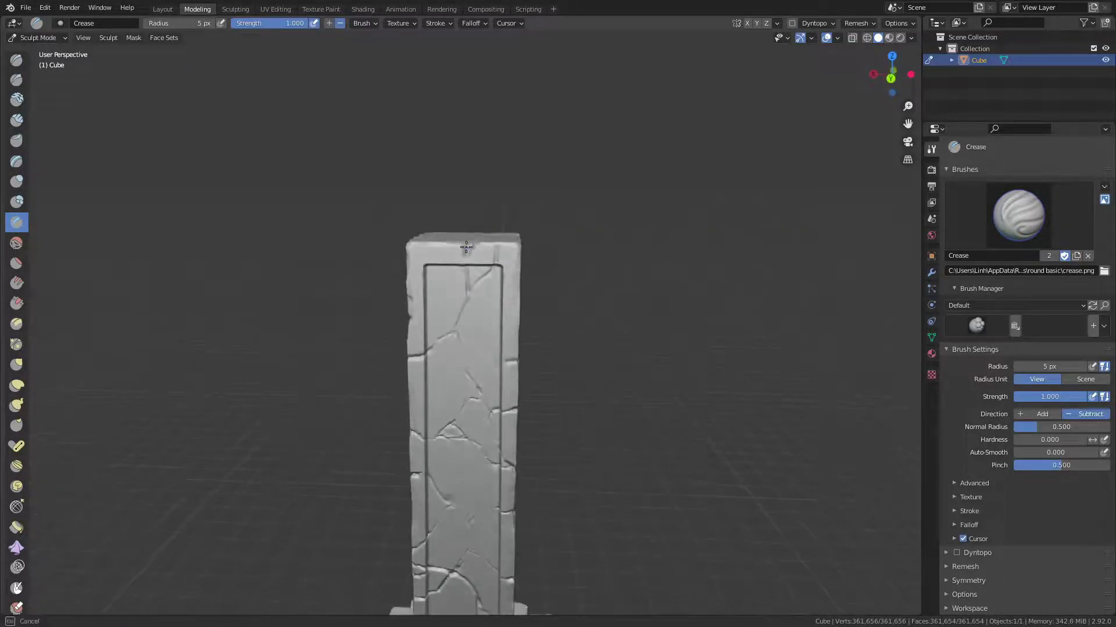
pyautogui.moveTo(463, 244); pyautogui.dragTo(498, 266, button='middle')
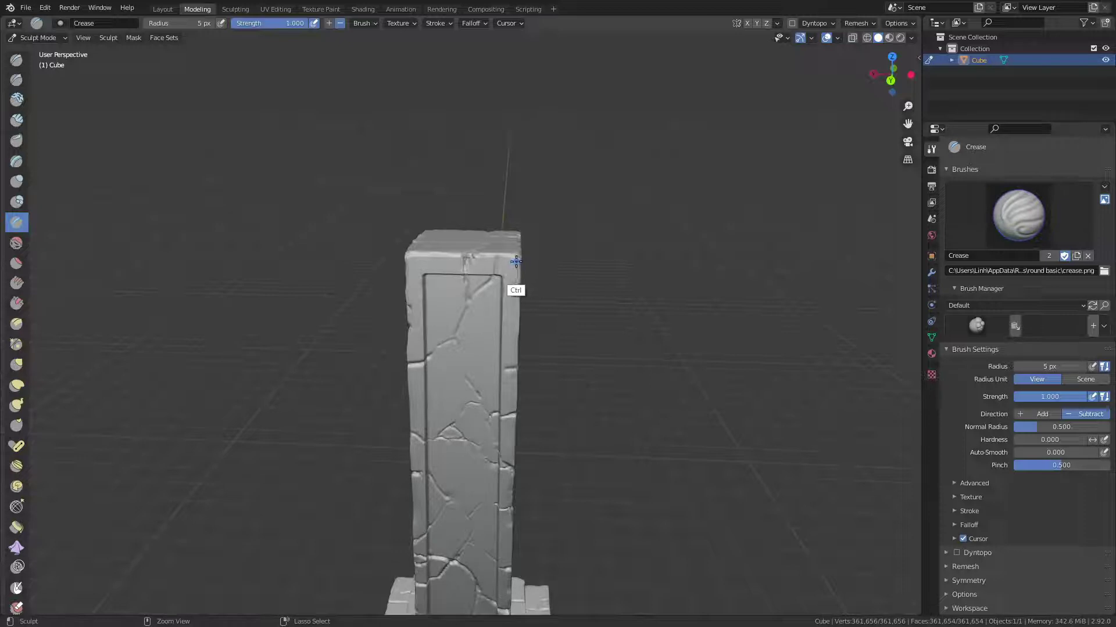
pyautogui.moveTo(465, 264); pyautogui.dragTo(476, 251)
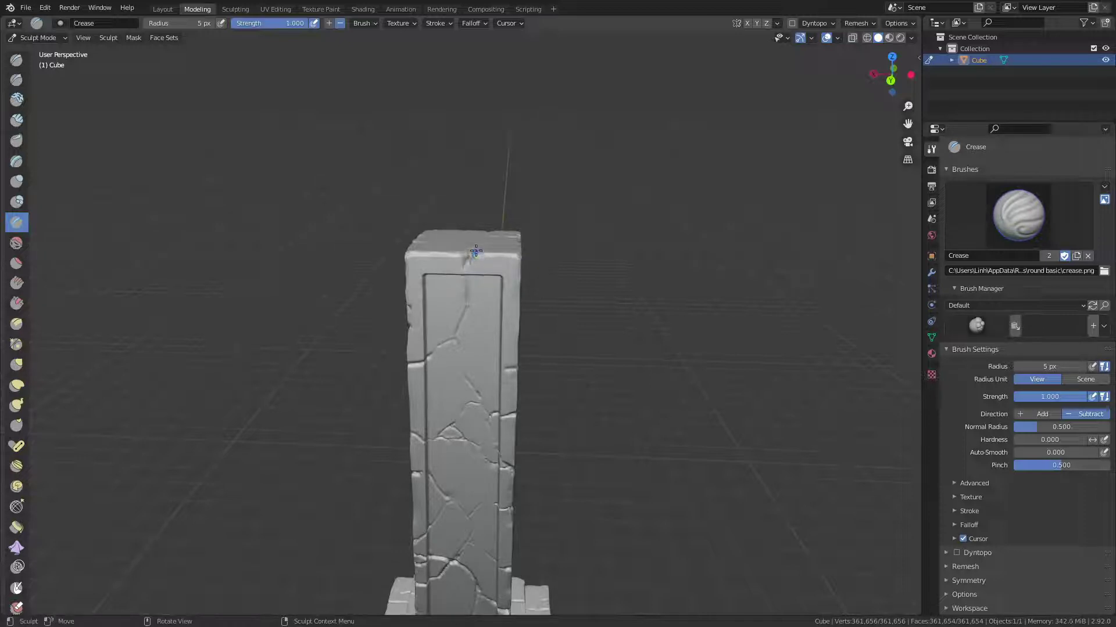
pyautogui.moveTo(469, 261); pyautogui.dragTo(474, 340, button='middle')
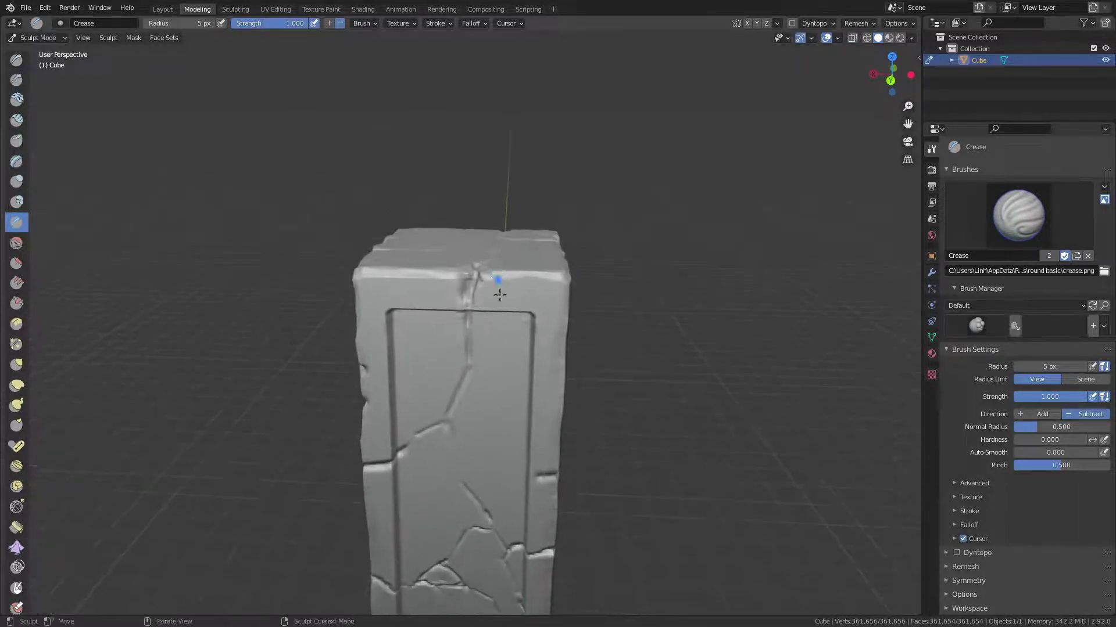
pyautogui.keyDown('ctrl'); pyautogui.moveTo(452, 372); pyautogui.dragTo(450, 370); pyautogui.keyUp('ctrl')
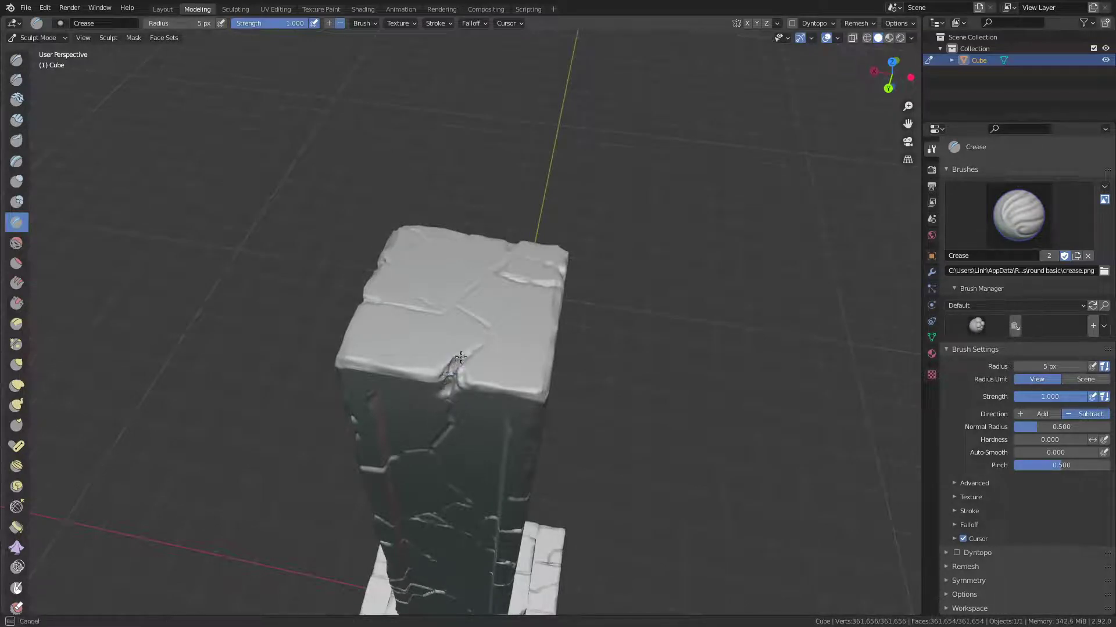
# From a front view, crack the pillar's upper right edge and left edge.
pyautogui.press('ctrl+KP_1')
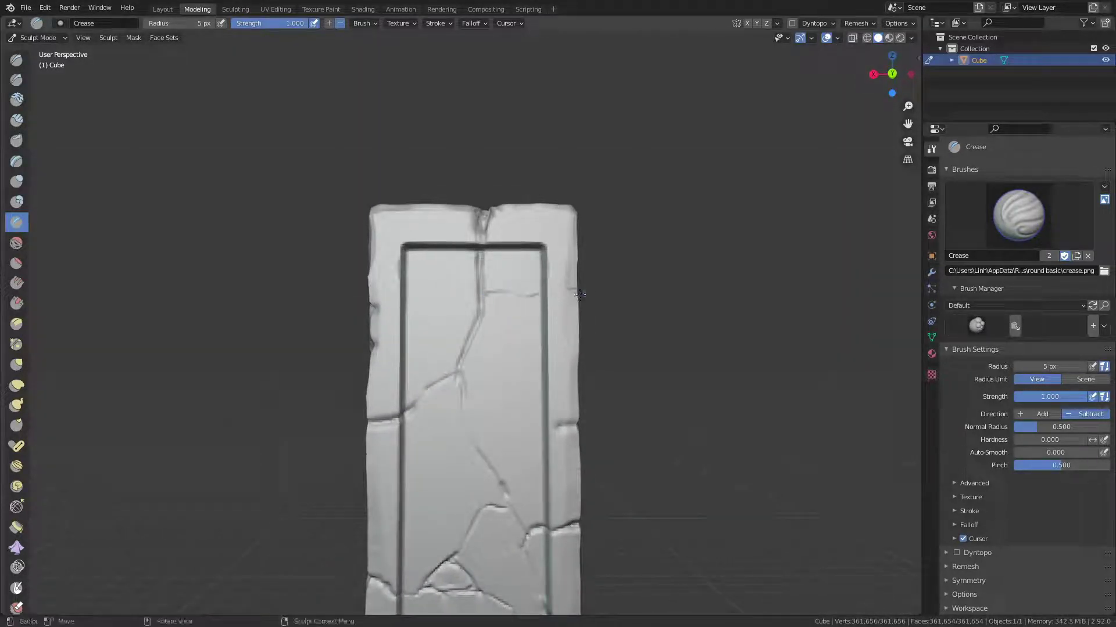
pyautogui.moveTo(573, 294)
pyautogui.mouseDown()
pyautogui.moveTo(520, 294)
pyautogui.moveTo(485, 339)
pyautogui.moveTo(514, 300)
pyautogui.mouseUp()
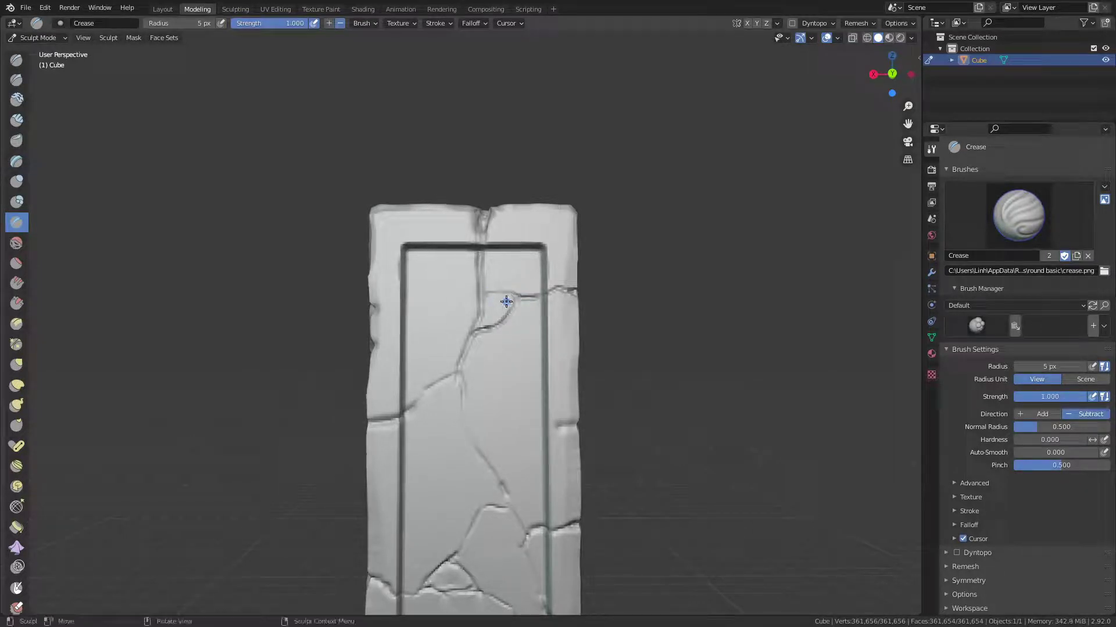
pyautogui.moveTo(505, 299)
pyautogui.keyDown('ctrl'); pyautogui.mouseDown(button='middle')
pyautogui.moveTo(521, 342)
pyautogui.moveTo(430, 325)
pyautogui.mouseUp(button='middle'); pyautogui.keyUp('ctrl')
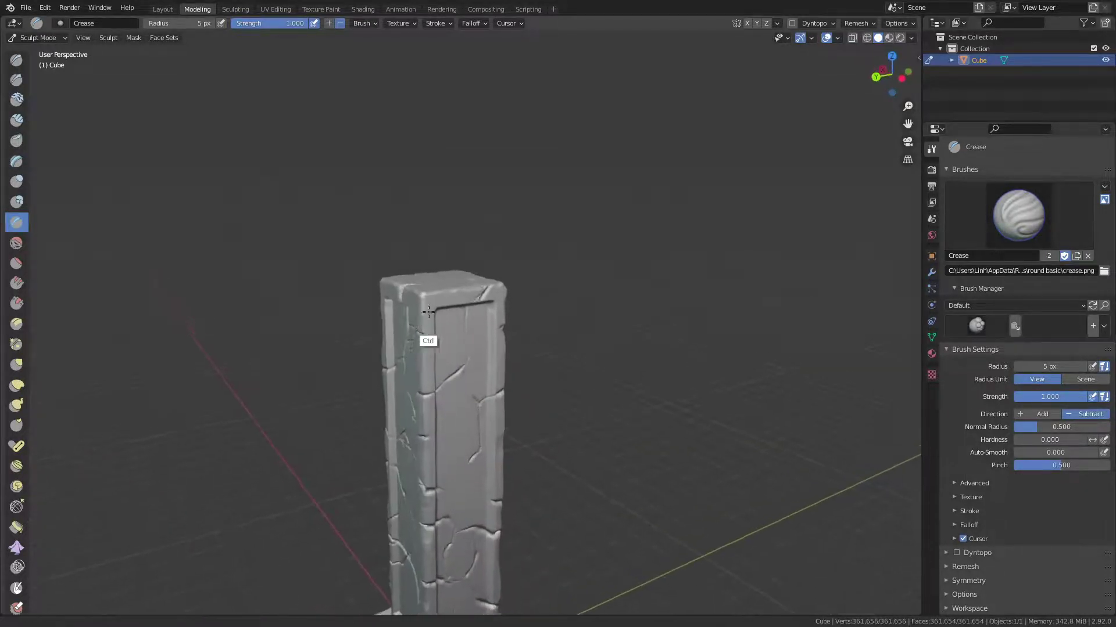
pyautogui.scroll(2, 462, 276)
pyautogui.moveTo(463, 276); pyautogui.dragTo(444, 283, button='middle')
pyautogui.moveTo(403, 333); pyautogui.dragTo(431, 323)
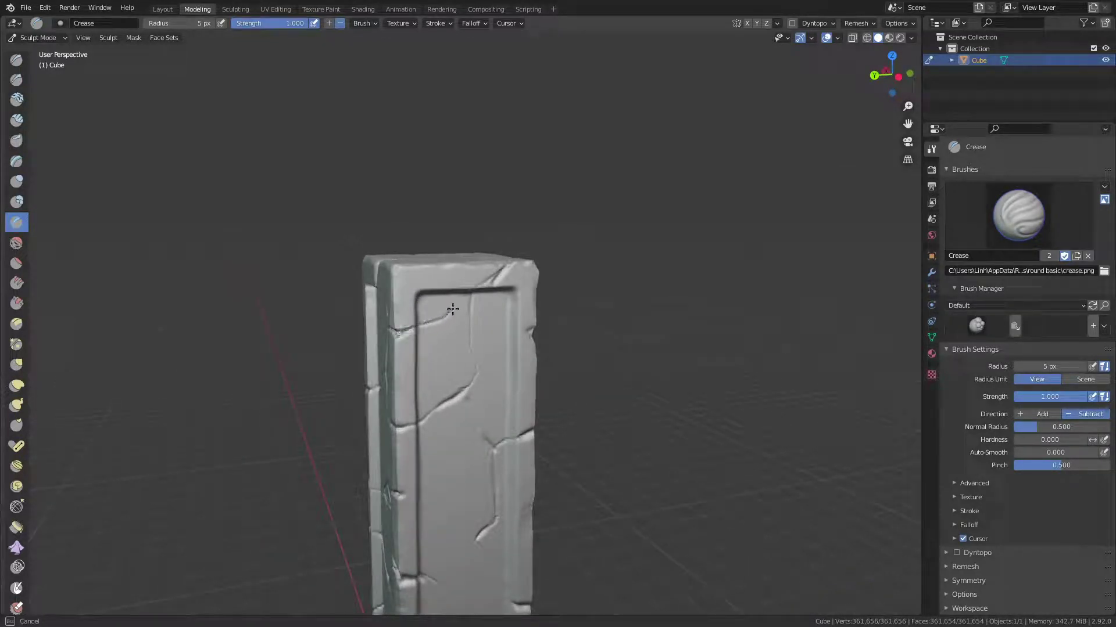
pyautogui.moveTo(452, 309); pyautogui.dragTo(482, 282)
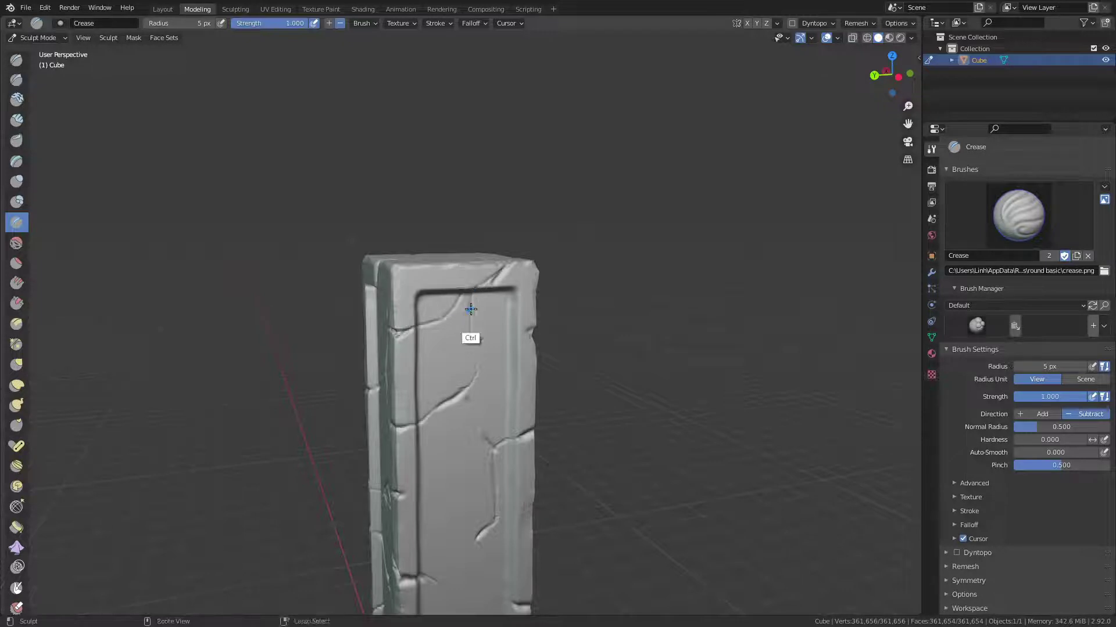
pyautogui.moveTo(471, 309)
pyautogui.keyDown('ctrl'); pyautogui.mouseDown(button='middle')
pyautogui.moveTo(382, 424)
pyautogui.moveTo(424, 363)
pyautogui.mouseUp(button='middle'); pyautogui.keyUp('ctrl')
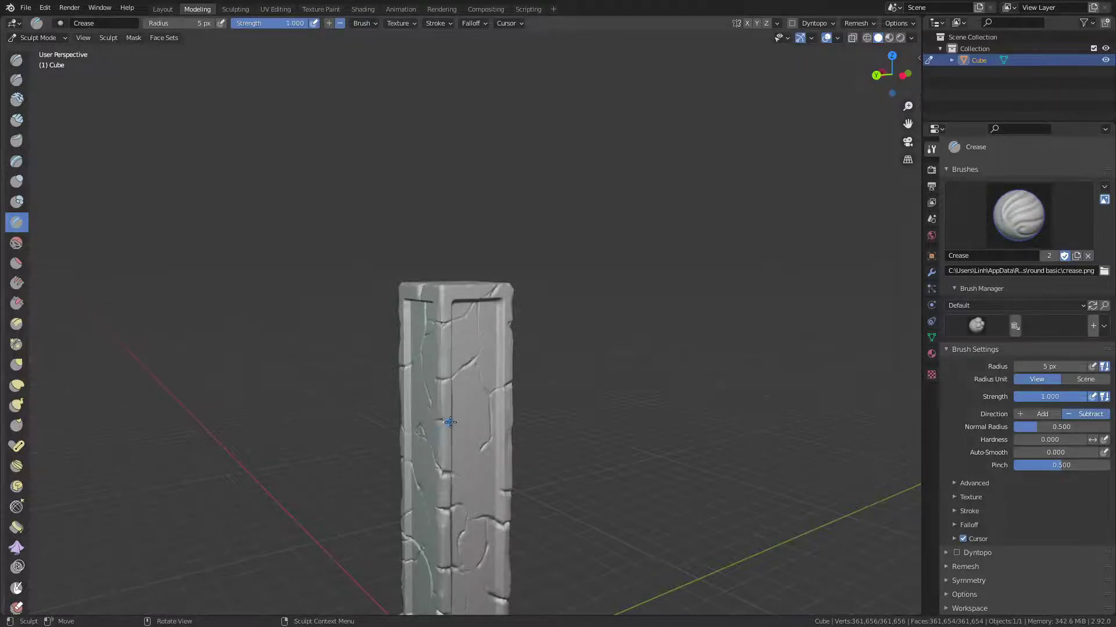
# Re-crease the cracks running down the pillar's front face.
pyautogui.moveTo(448, 422)
pyautogui.mouseDown(button='middle')
pyautogui.moveTo(454, 370)
pyautogui.moveTo(468, 394)
pyautogui.mouseUp(button='middle')
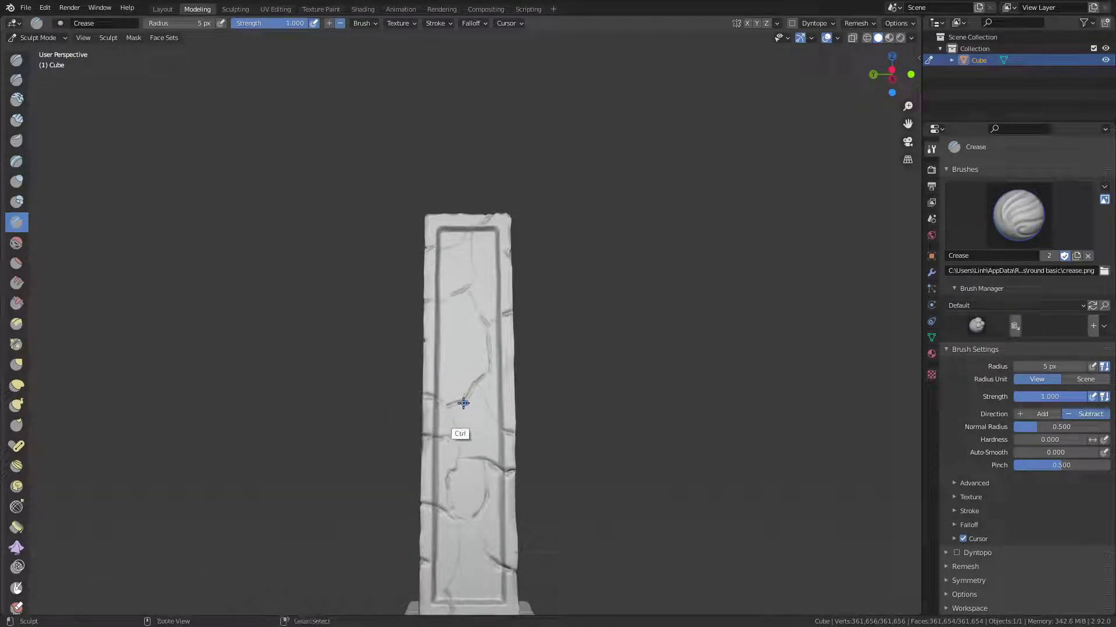
pyautogui.moveTo(455, 415); pyautogui.dragTo(481, 376)
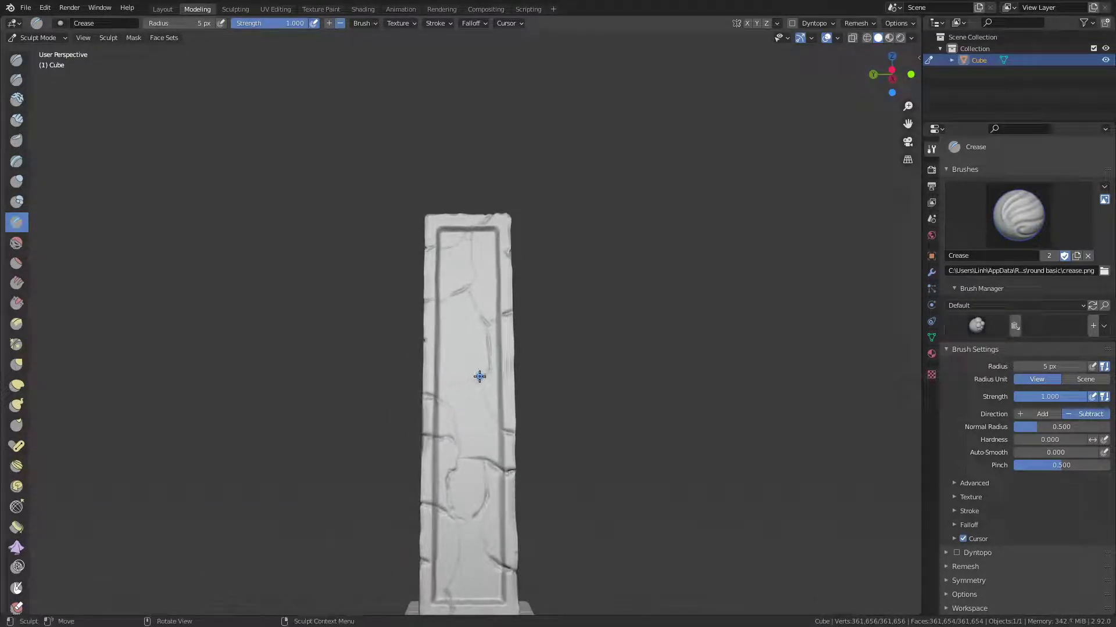
pyautogui.moveTo(453, 419); pyautogui.dragTo(479, 376)
pyautogui.moveTo(473, 379)
pyautogui.mouseDown(button='middle')
pyautogui.moveTo(473, 391)
pyautogui.moveTo(527, 331)
pyautogui.moveTo(508, 306)
pyautogui.mouseUp(button='middle')
# Sharpen another front-face crack, smooth part of one, and view the whole pillar.
pyautogui.moveTo(500, 375); pyautogui.dragTo(486, 403)
pyautogui.moveTo(474, 389); pyautogui.dragTo(441, 369, button='middle')
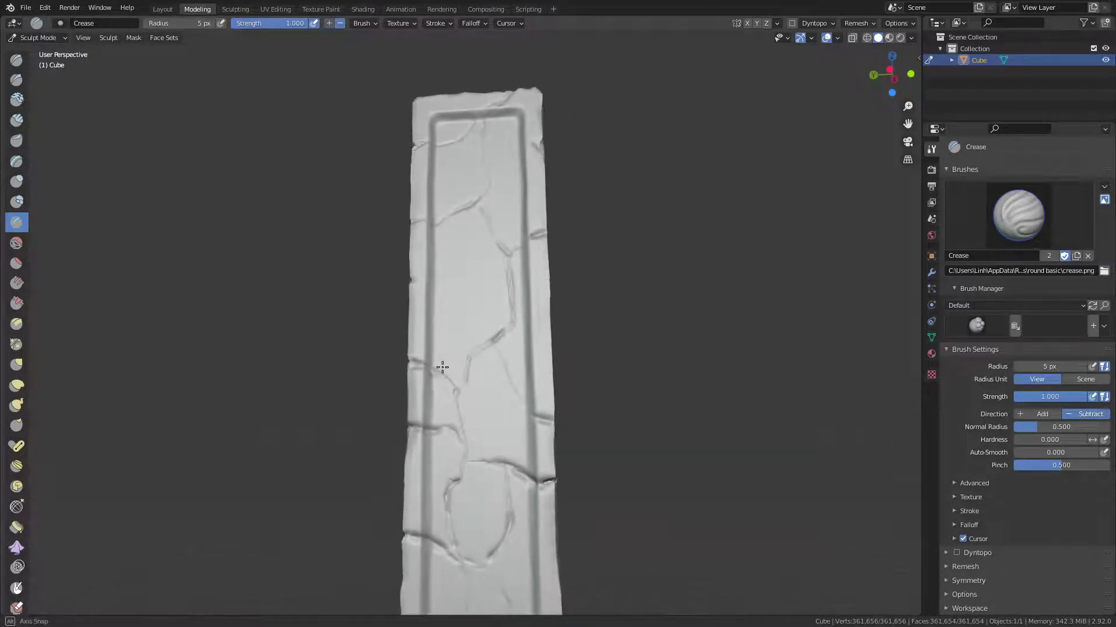
pyautogui.moveTo(461, 414)
pyautogui.mouseDown(button='middle')
pyautogui.moveTo(495, 387)
pyautogui.moveTo(466, 405)
pyautogui.mouseUp(button='middle')
pyautogui.moveTo(466, 405)
pyautogui.mouseDown()
pyautogui.moveTo(456, 393)
pyautogui.moveTo(473, 406)
pyautogui.moveTo(488, 398)
pyautogui.mouseUp()
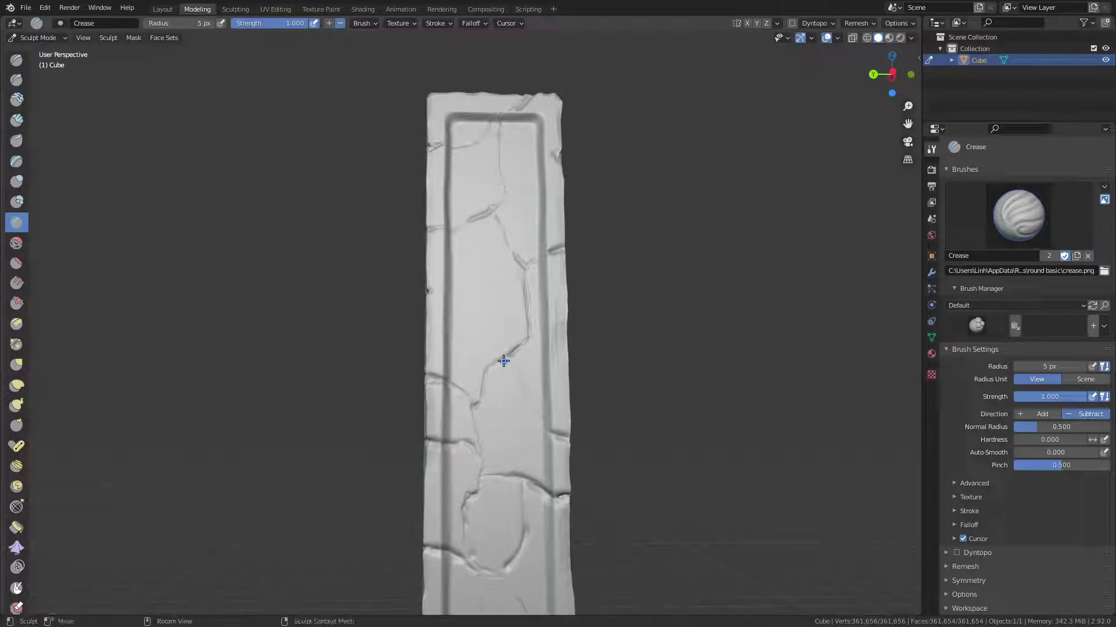
pyautogui.keyDown('shift'); pyautogui.moveTo(498, 352); pyautogui.dragTo(503, 355); pyautogui.keyUp('shift')
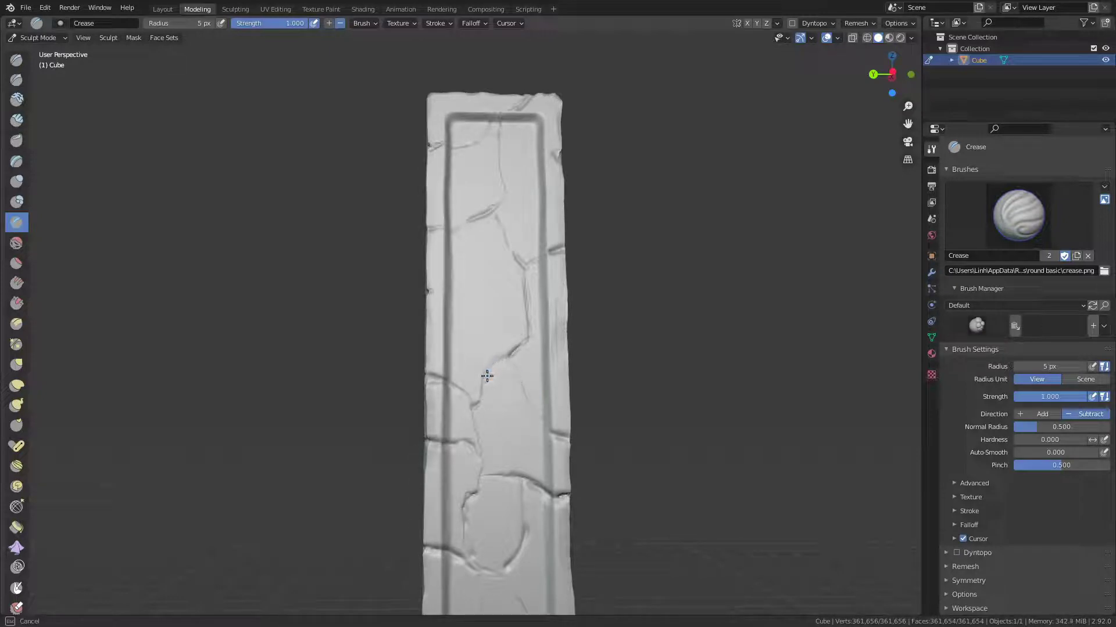
pyautogui.moveTo(526, 348); pyautogui.dragTo(501, 353, button='middle')
pyautogui.moveTo(520, 362)
pyautogui.mouseDown(button='middle')
pyautogui.moveTo(529, 423)
pyautogui.moveTo(573, 441)
pyautogui.moveTo(549, 392)
pyautogui.mouseUp(button='middle')
pyautogui.scroll(-2, 565, 382)
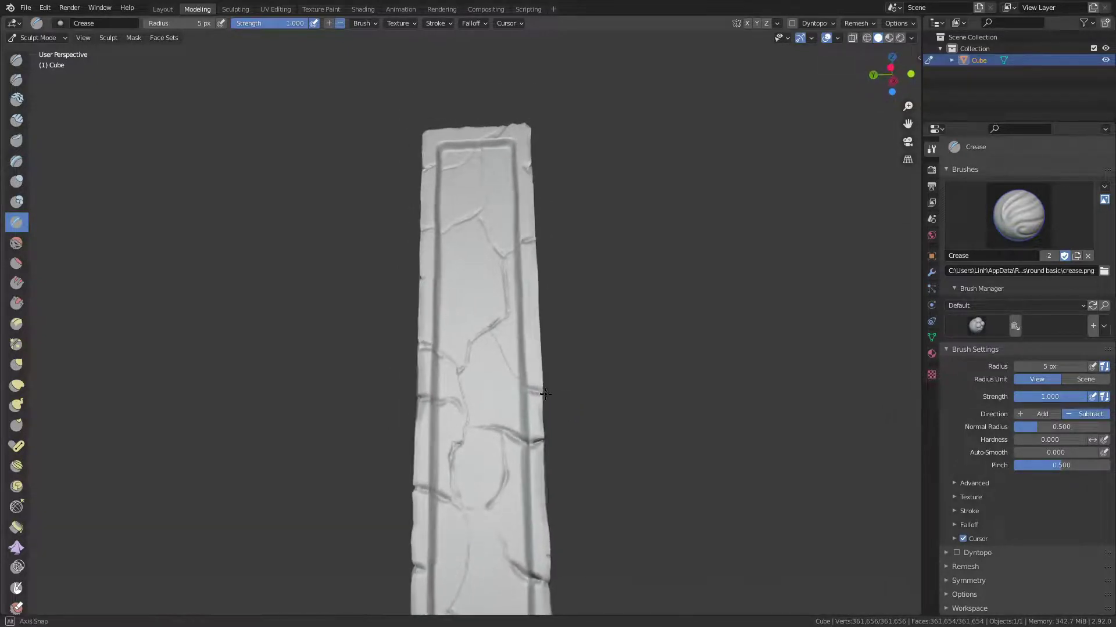
pyautogui.scroll(-4, 565, 382)
pyautogui.moveTo(511, 517); pyautogui.dragTo(581, 442, button='middle')
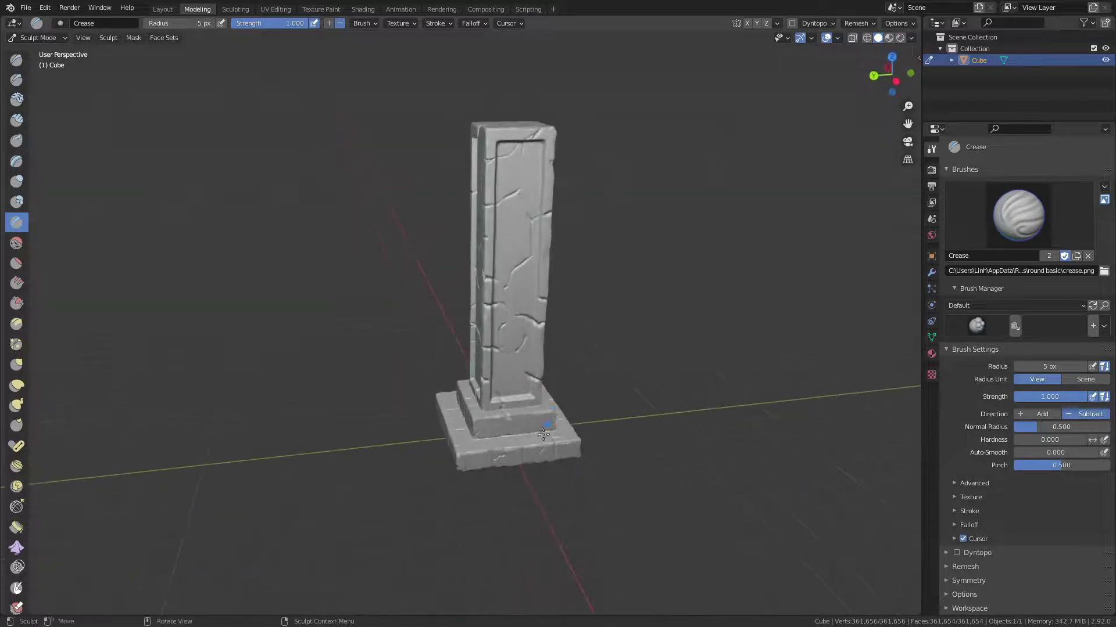
# Crease a crack and a diagonal crack across the pillar's top face.
pyautogui.scroll(2, 598, 424)
pyautogui.scroll(4, 689, 319)
pyautogui.keyDown('shift'); pyautogui.moveTo(690, 319); pyautogui.dragTo(591, 340, button='middle'); pyautogui.keyUp('shift')
pyautogui.scroll(-4, 590, 340)
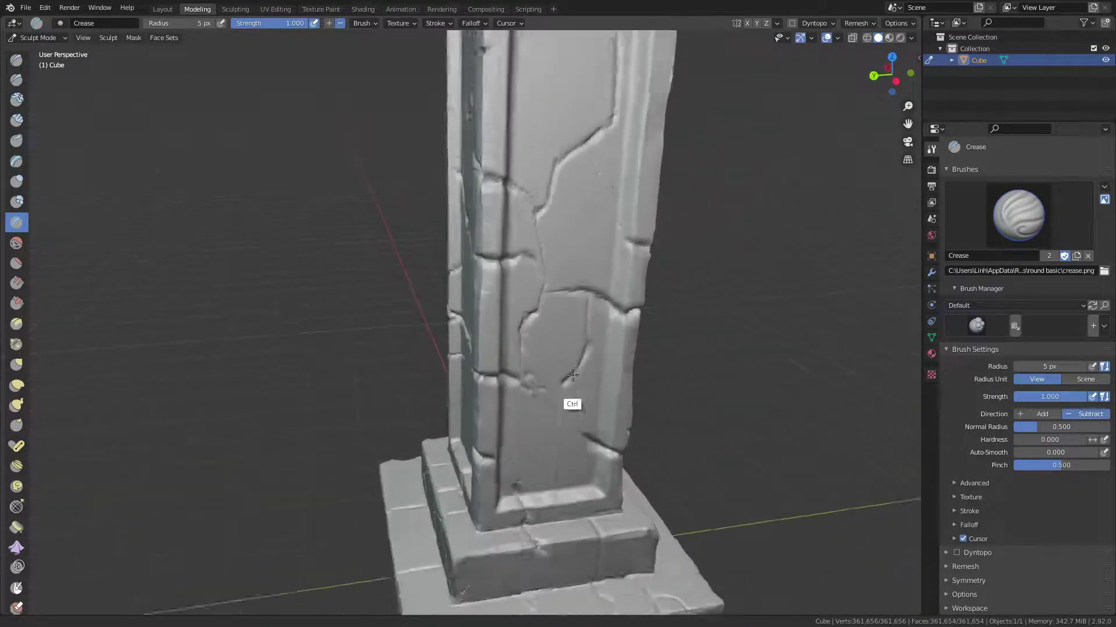
pyautogui.scroll(-3, 573, 399)
pyautogui.scroll(-3, 528, 354)
pyautogui.moveTo(460, 402); pyautogui.dragTo(505, 391, button='middle')
pyautogui.scroll(4, 506, 391)
pyautogui.keyDown('shift'); pyautogui.moveTo(535, 263); pyautogui.dragTo(473, 329, button='middle'); pyautogui.keyUp('shift')
pyautogui.moveTo(465, 352); pyautogui.dragTo(427, 308)
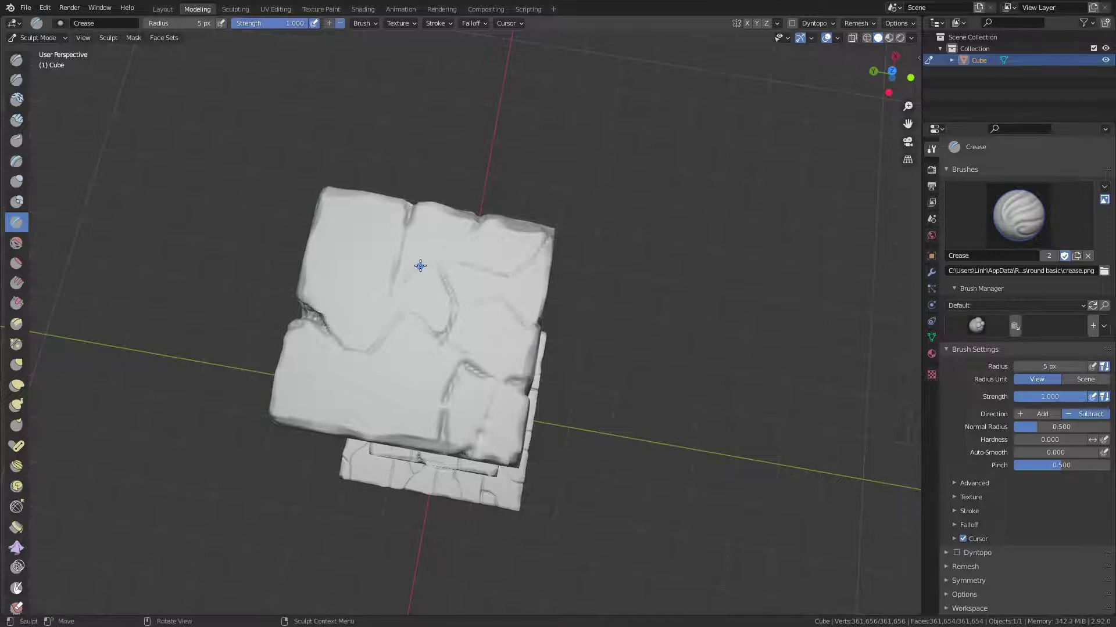
pyautogui.moveTo(421, 265); pyautogui.dragTo(391, 297)
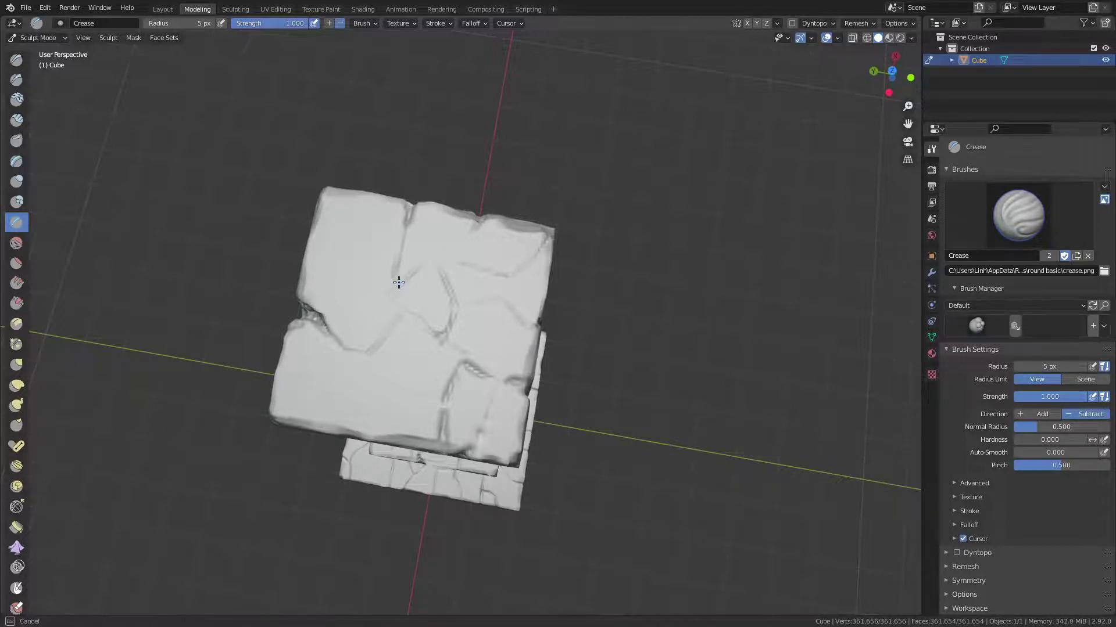
# Return to the pillar's front face and call up the brush list for Clay Strips.
pyautogui.moveTo(398, 283); pyautogui.dragTo(534, 317, button='middle')
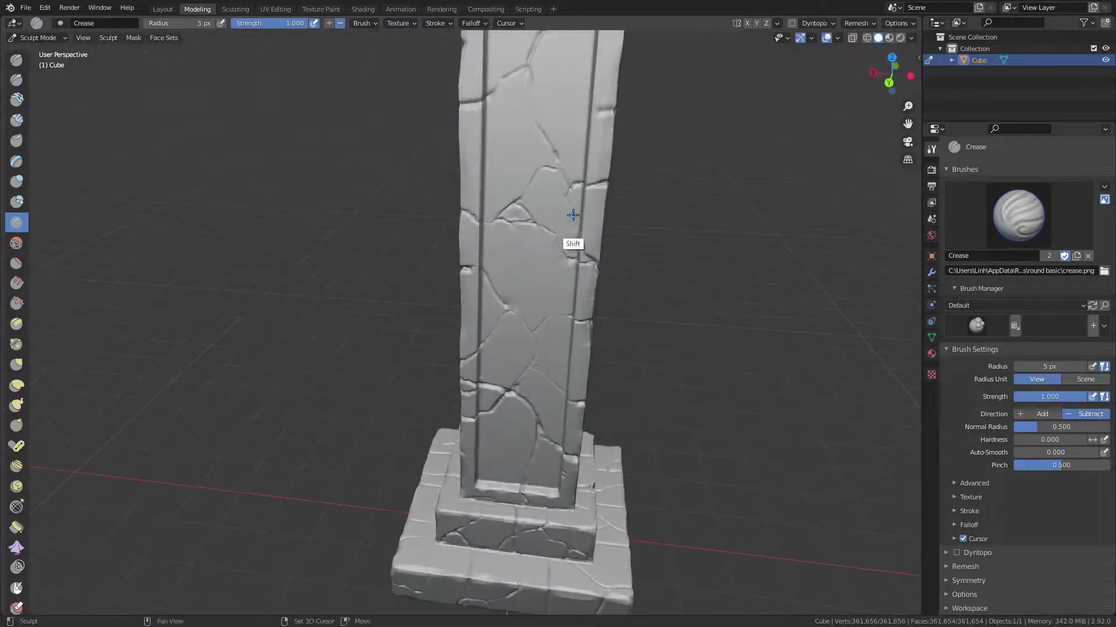
pyautogui.scroll(3, 534, 317)
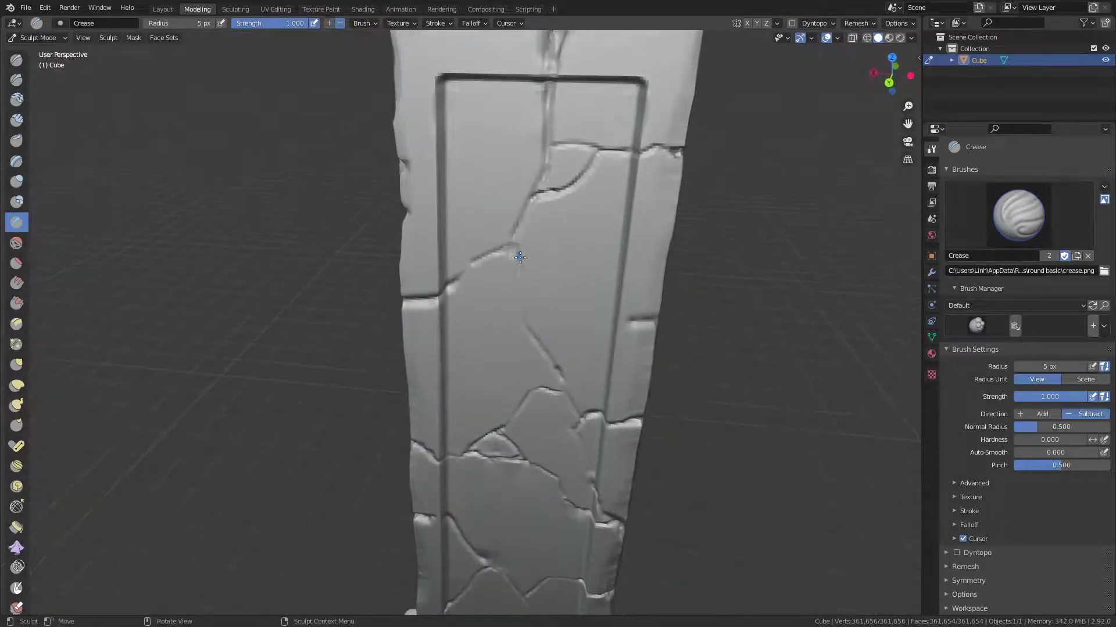
pyautogui.moveTo(520, 257); pyautogui.dragTo(540, 198, button='middle')
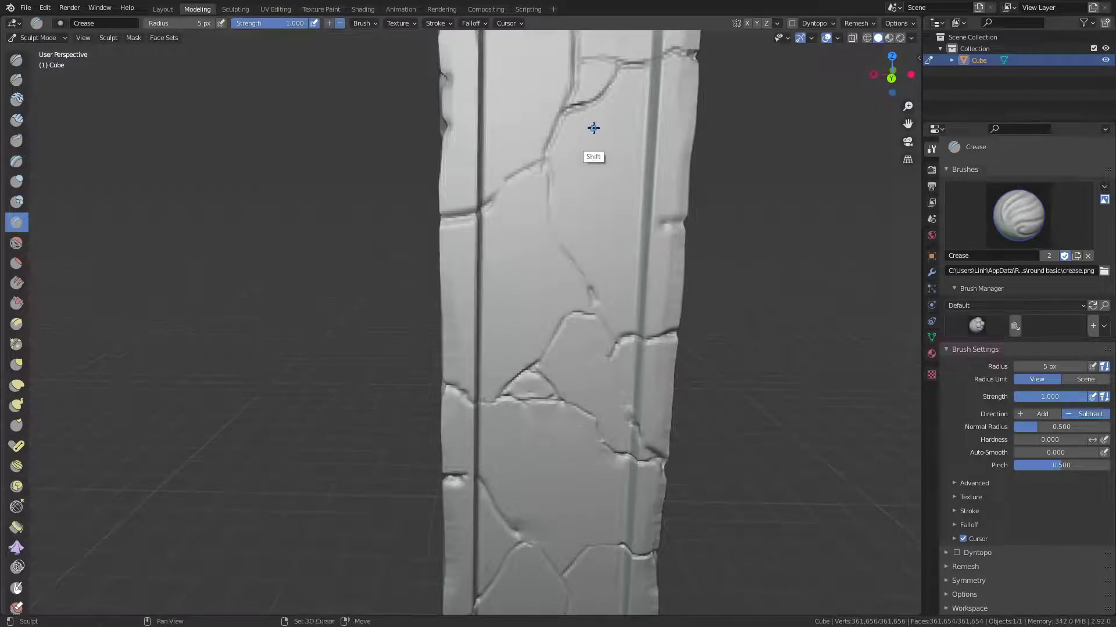
pyautogui.keyDown('shift'); pyautogui.moveTo(593, 128); pyautogui.dragTo(544, 163, button='middle'); pyautogui.keyUp('shift')
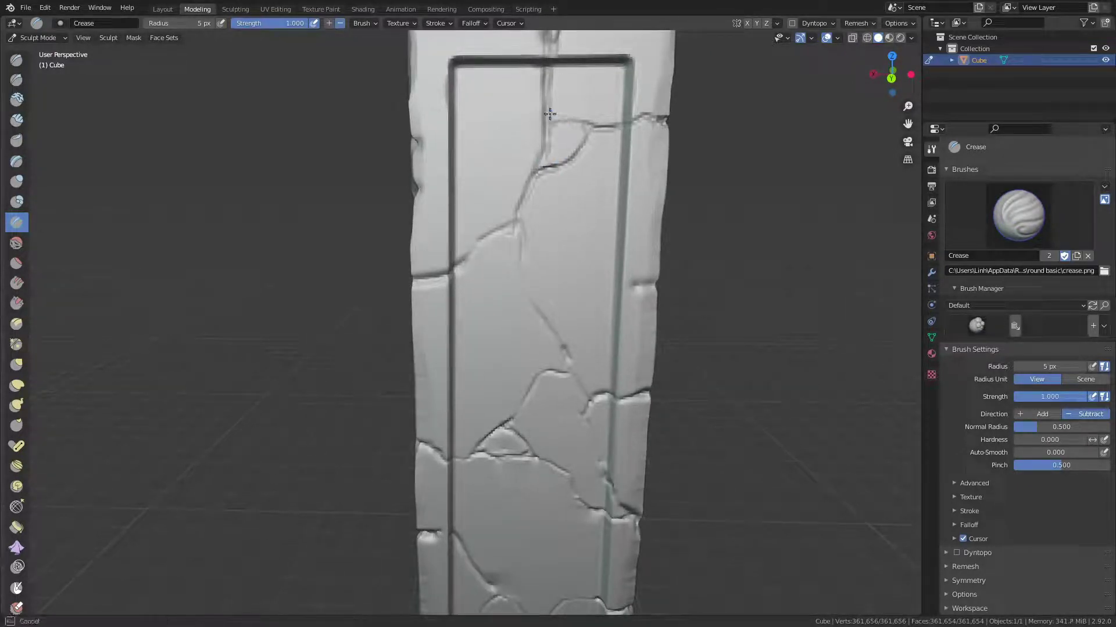
pyautogui.moveTo(565, 289)
pyautogui.keyDown('shift'); pyautogui.mouseDown(button='middle')
pyautogui.moveTo(527, 328)
pyautogui.moveTo(516, 317)
pyautogui.mouseUp(button='middle'); pyautogui.keyUp('shift')
pyautogui.hotkey('shift', 'space')
# Switch to Clay Strips at 23 px and deepen the right-hand and triangular cracks.
pyautogui.click(494, 355)
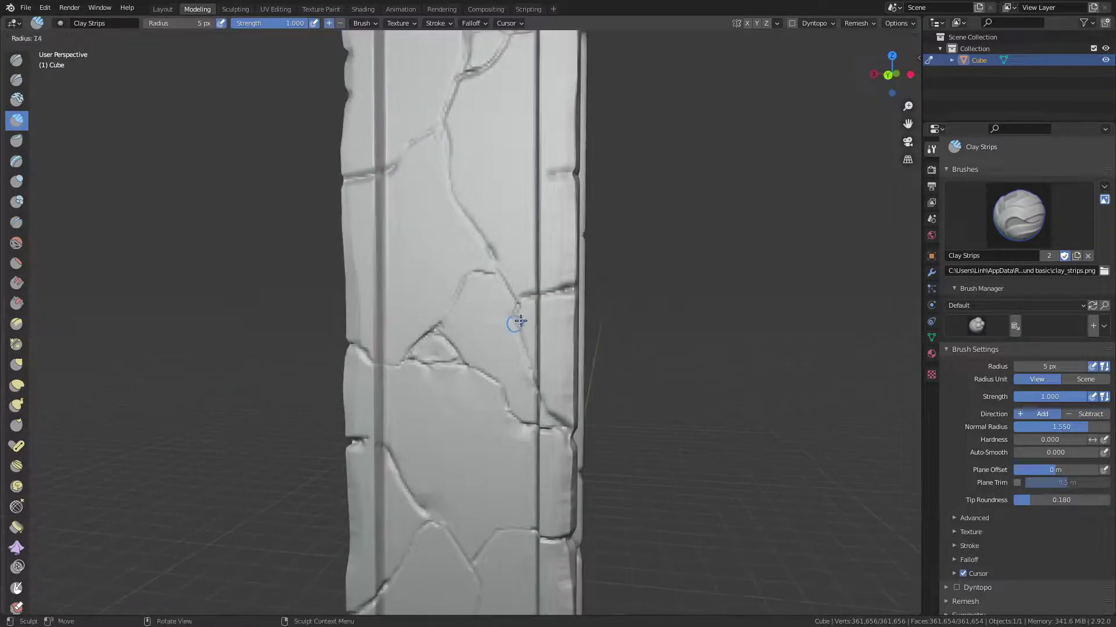
pyautogui.press('f')
pyautogui.click(527, 318)
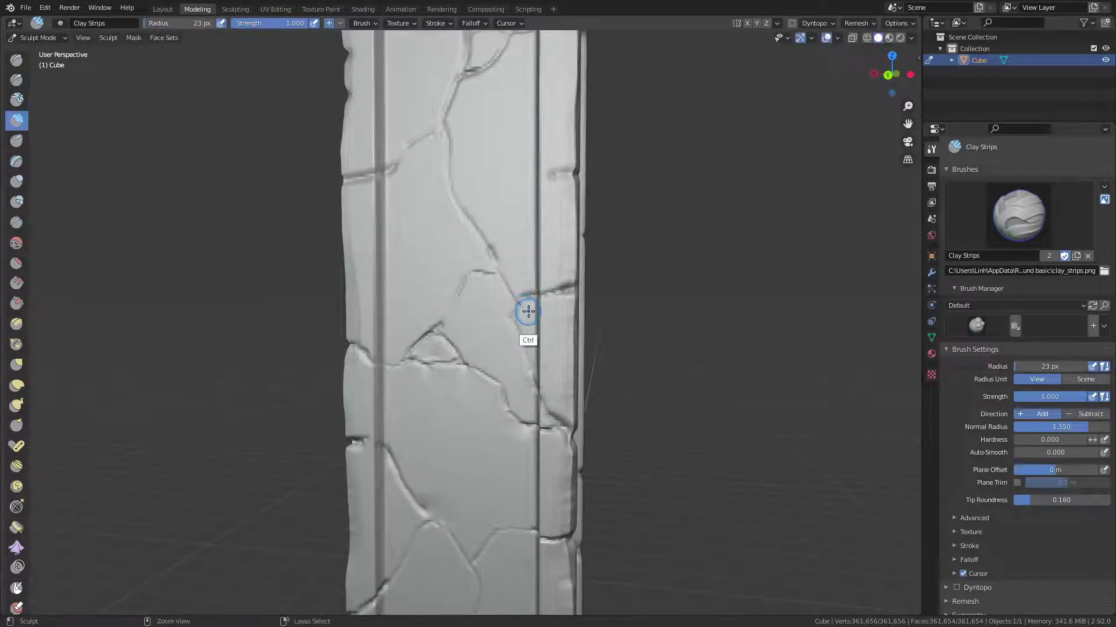
pyautogui.keyDown('ctrl'); pyautogui.moveTo(528, 301); pyautogui.dragTo(516, 319); pyautogui.keyUp('ctrl')
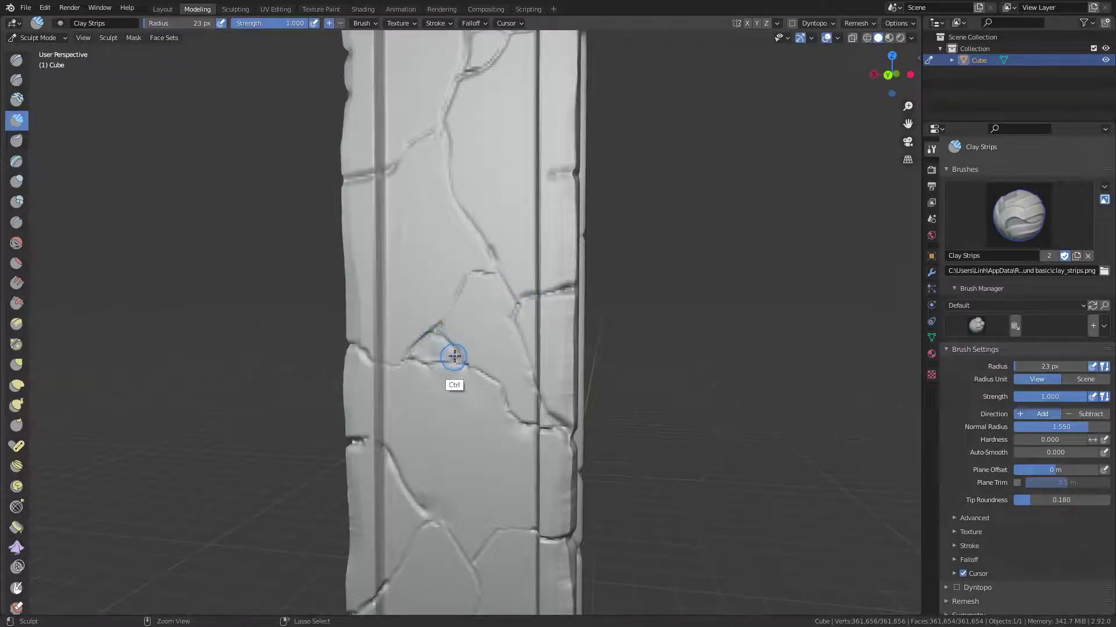
pyautogui.moveTo(451, 361)
pyautogui.keyDown('ctrl'); pyautogui.mouseDown()
pyautogui.moveTo(413, 355)
pyautogui.moveTo(464, 361)
pyautogui.mouseUp(); pyautogui.keyUp('ctrl')
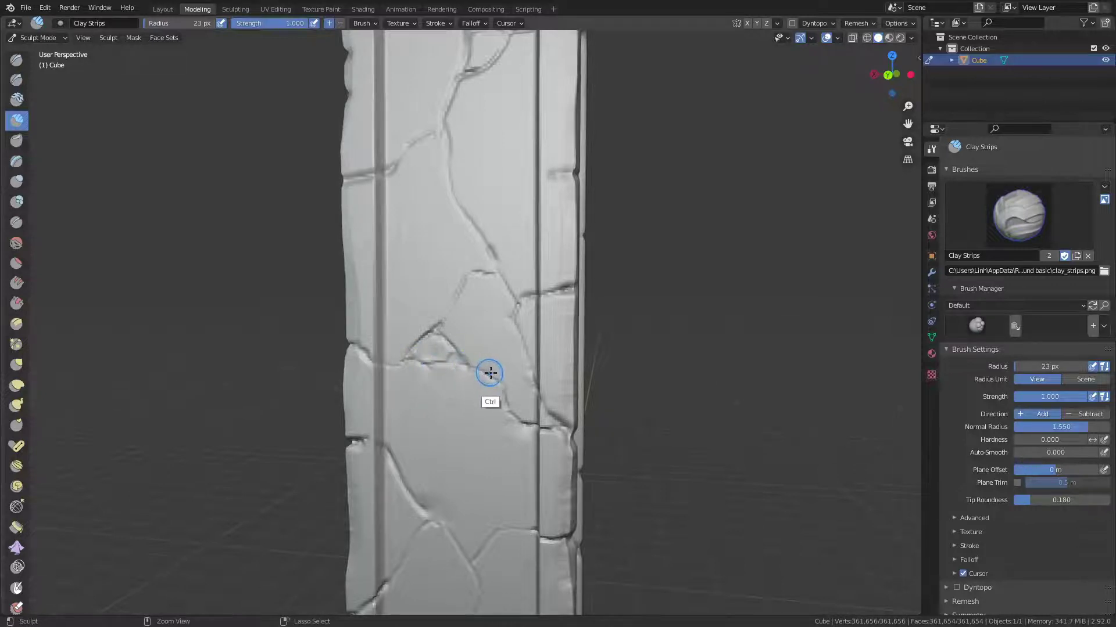
# Carve crack grooves down the lower pillar face.
pyautogui.keyDown('shift'); pyautogui.moveTo(491, 374); pyautogui.dragTo(551, 246, button='middle'); pyautogui.keyUp('shift')
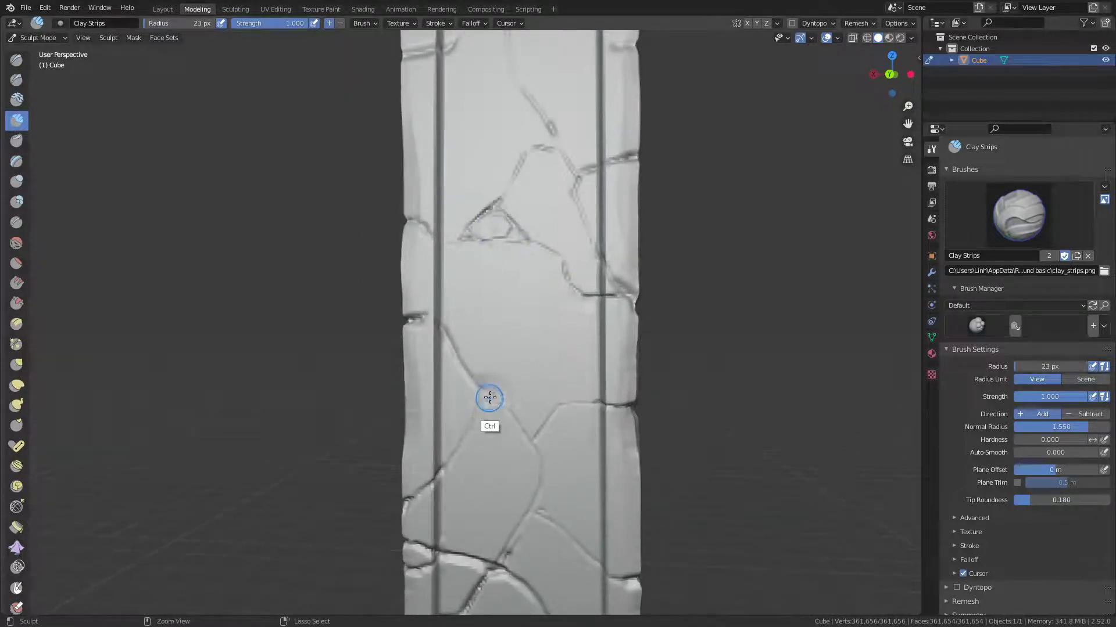
pyautogui.keyDown('ctrl'); pyautogui.moveTo(490, 398); pyautogui.dragTo(416, 318); pyautogui.keyUp('ctrl')
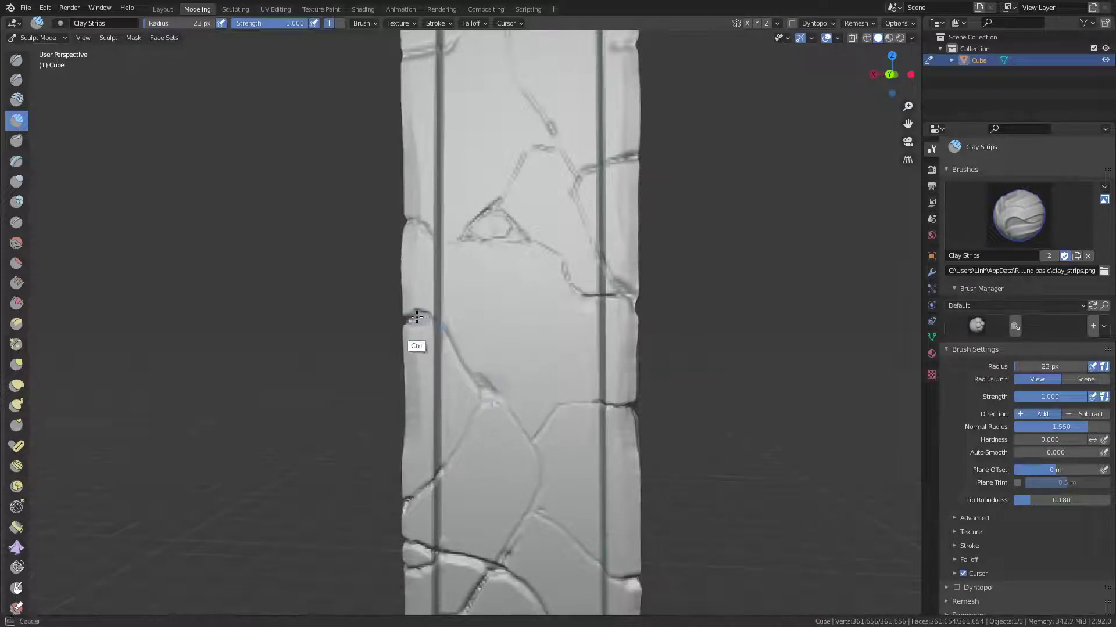
pyautogui.moveTo(406, 308); pyautogui.dragTo(501, 340, button='middle')
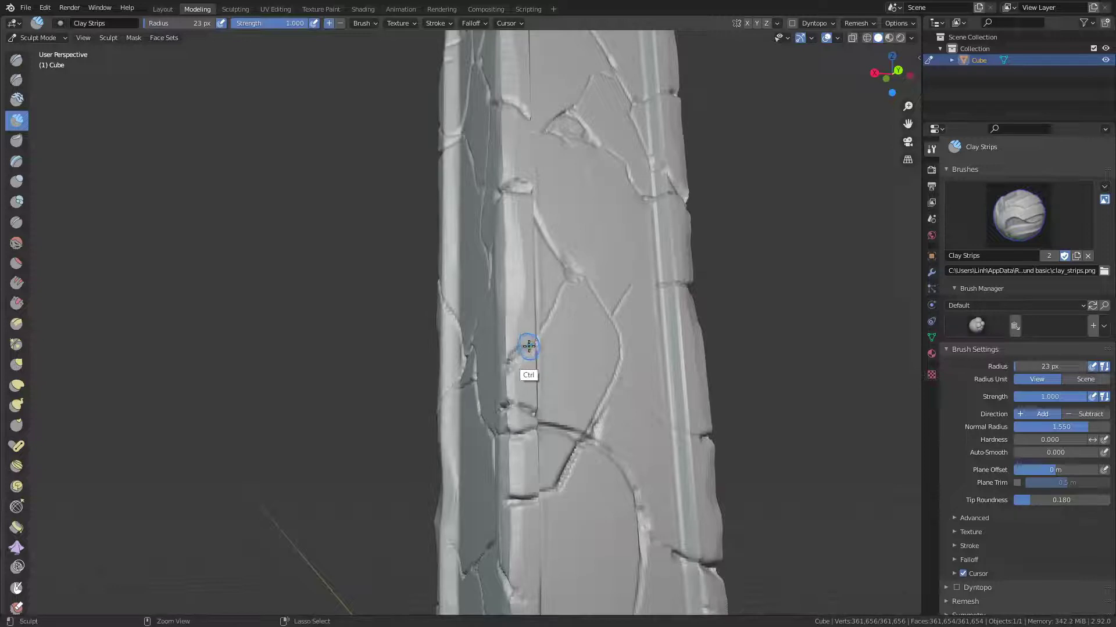
pyautogui.moveTo(528, 407)
pyautogui.keyDown('ctrl'); pyautogui.mouseDown()
pyautogui.moveTo(526, 427)
pyautogui.moveTo(578, 431)
pyautogui.mouseUp(); pyautogui.keyUp('ctrl')
pyautogui.keyDown('shift'); pyautogui.moveTo(521, 379); pyautogui.dragTo(525, 283, button='middle'); pyautogui.keyUp('shift')
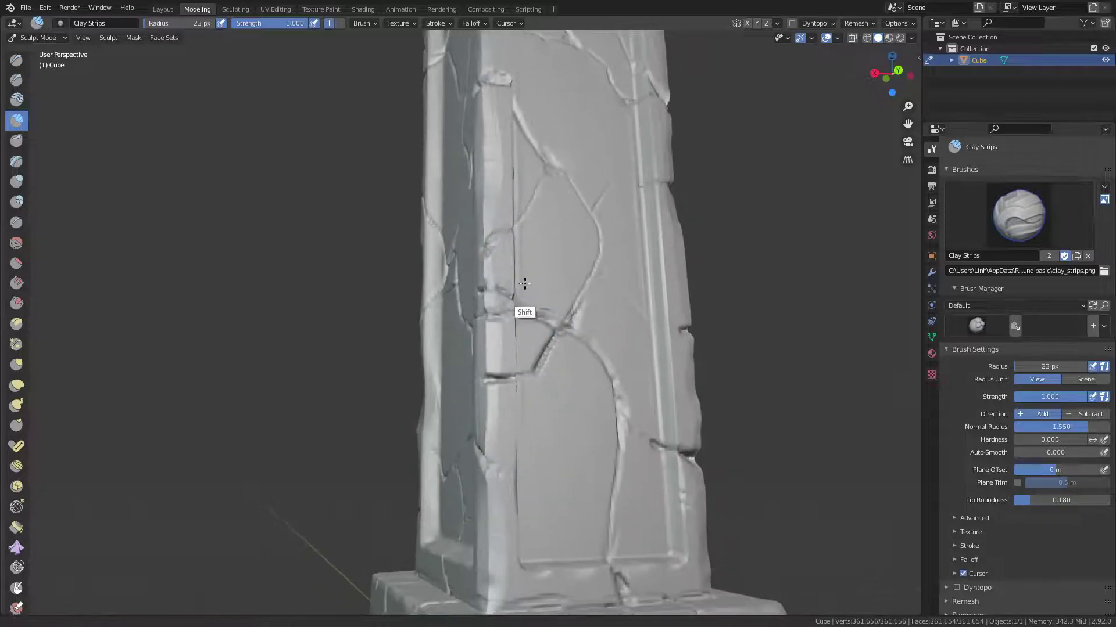
# Carve the crack along the pillar's left ledge, then smooth the carved crack lines.
pyautogui.keyDown('ctrl'); pyautogui.moveTo(488, 378); pyautogui.dragTo(534, 359); pyautogui.keyUp('ctrl')
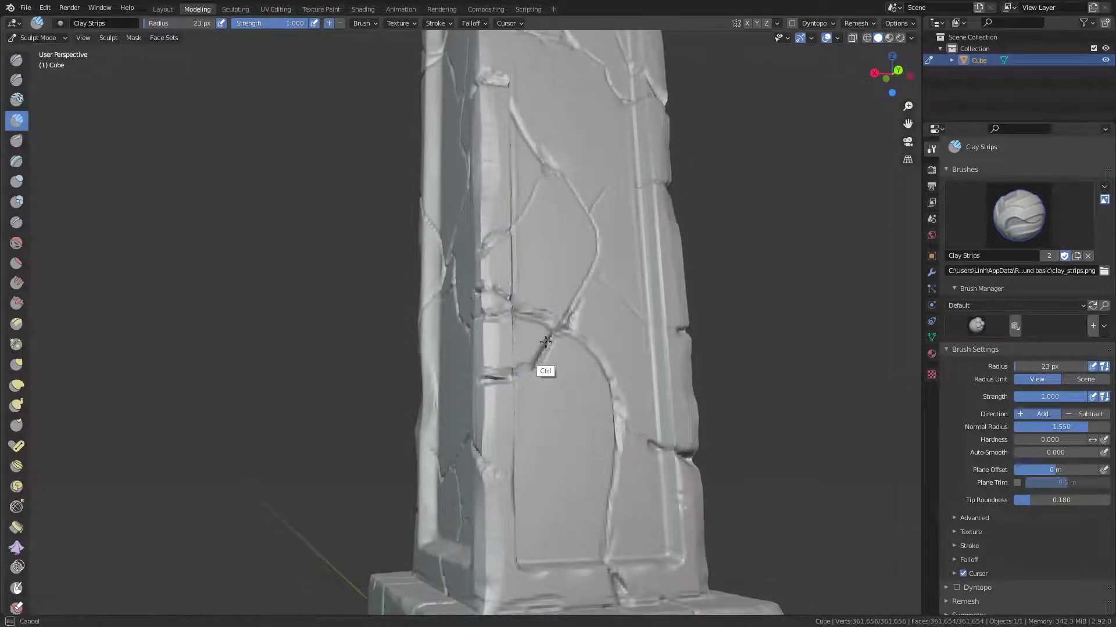
pyautogui.keyDown('ctrl'); pyautogui.moveTo(532, 369); pyautogui.dragTo(523, 349); pyautogui.keyUp('ctrl')
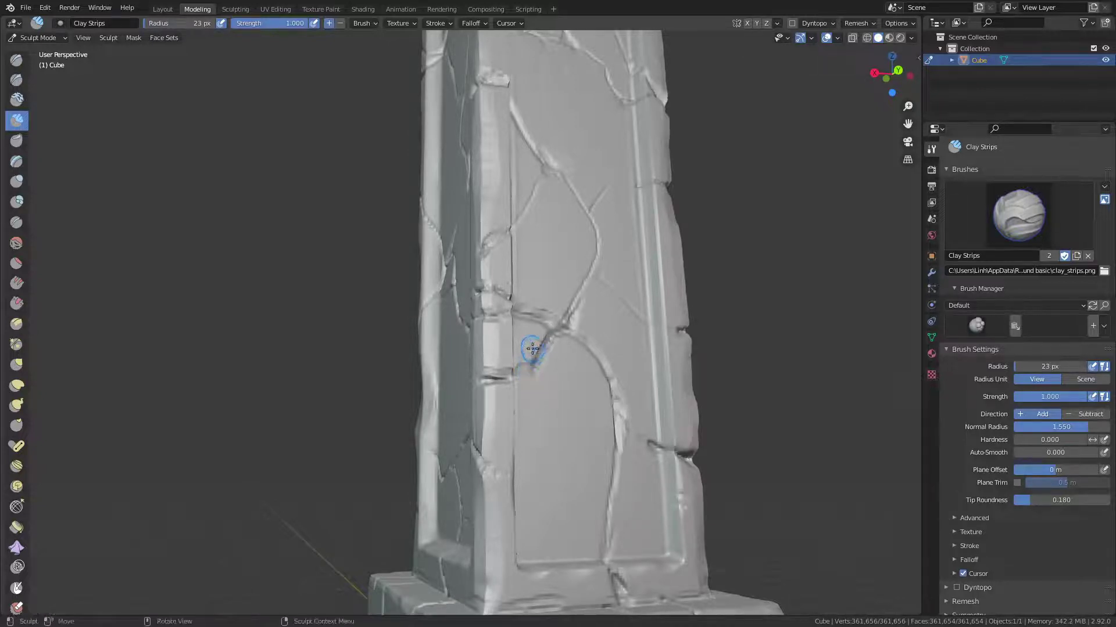
pyautogui.moveTo(523, 349); pyautogui.dragTo(500, 345, button='middle')
pyautogui.moveTo(500, 346)
pyautogui.keyDown('shift'); pyautogui.mouseDown()
pyautogui.moveTo(436, 324)
pyautogui.moveTo(418, 349)
pyautogui.moveTo(433, 346)
pyautogui.moveTo(428, 316)
pyautogui.moveTo(428, 354)
pyautogui.moveTo(531, 406)
pyautogui.moveTo(515, 406)
pyautogui.moveTo(492, 530)
pyautogui.moveTo(500, 568)
pyautogui.mouseUp(); pyautogui.keyUp('shift')
# Lower strength to 0.515 and carve cracks and a notch at the pillar's right edge.
pyautogui.hotkey('shift', 'f')
pyautogui.click(372, 351)
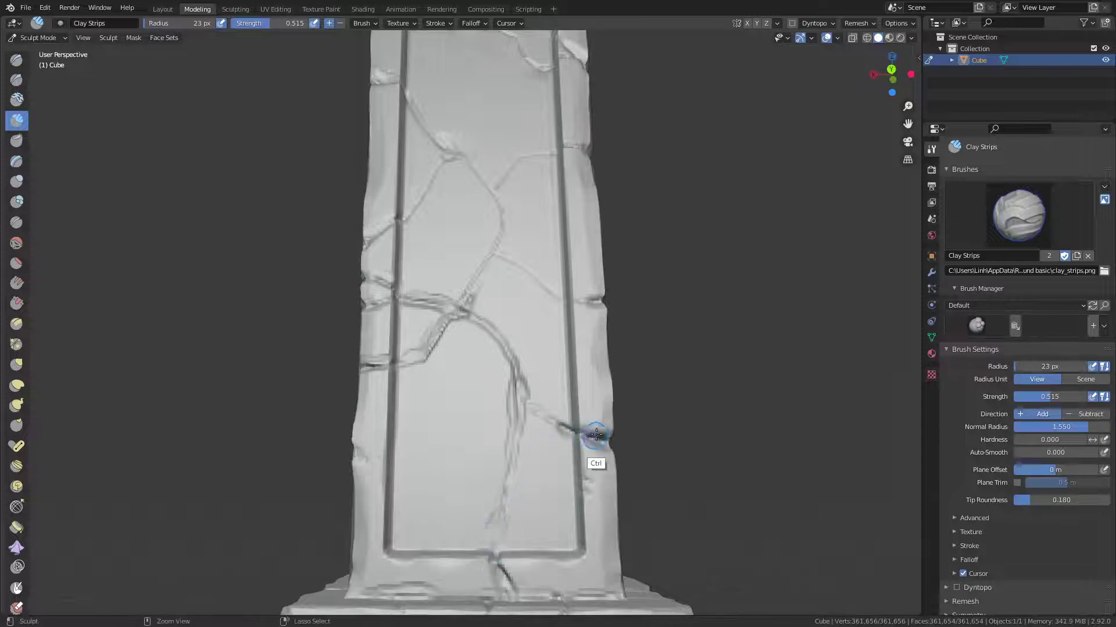
pyautogui.moveTo(596, 434)
pyautogui.keyDown('ctrl'); pyautogui.mouseDown()
pyautogui.moveTo(567, 430)
pyautogui.moveTo(610, 460)
pyautogui.mouseUp(); pyautogui.keyUp('ctrl')
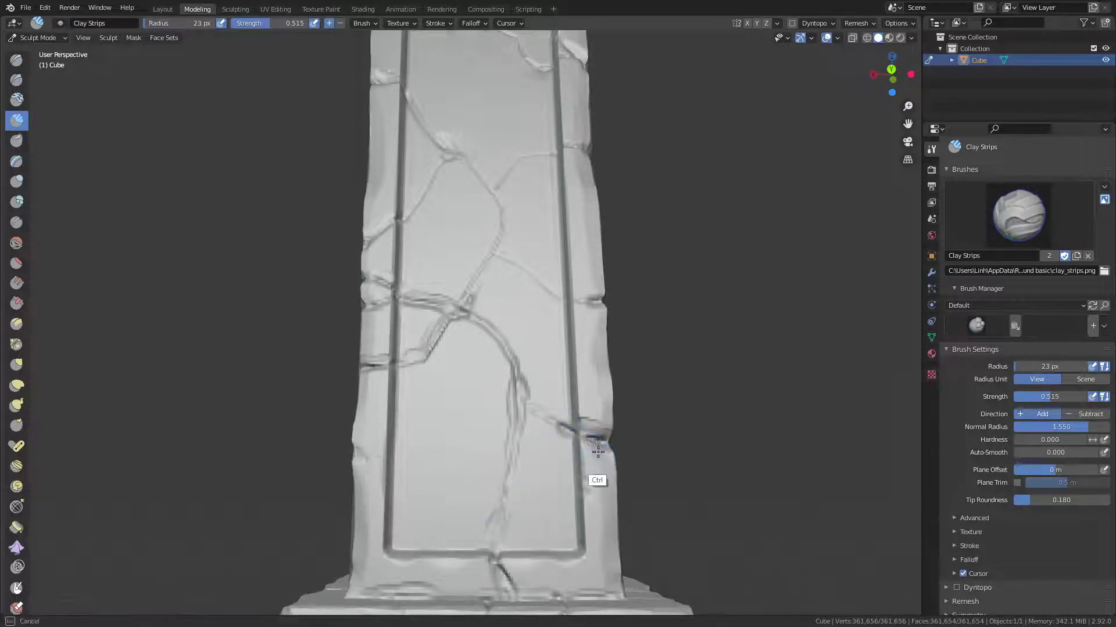
pyautogui.moveTo(590, 299)
pyautogui.keyDown('ctrl'); pyautogui.mouseDown()
pyautogui.moveTo(606, 314)
pyautogui.moveTo(558, 294)
pyautogui.moveTo(607, 291)
pyautogui.moveTo(545, 287)
pyautogui.mouseUp(); pyautogui.keyUp('ctrl')
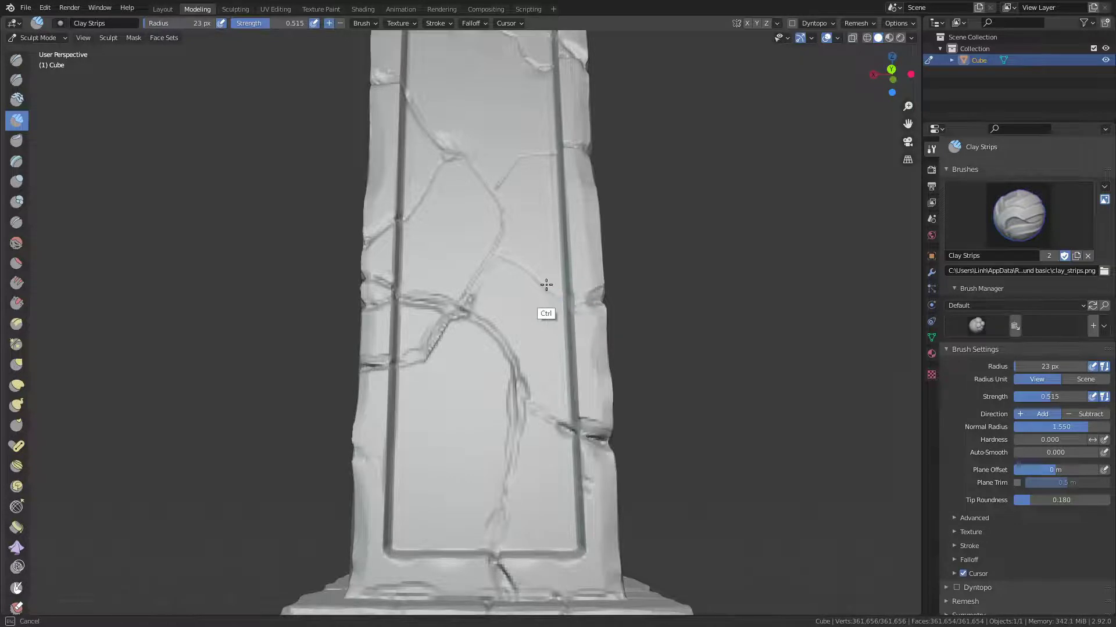
pyautogui.moveTo(568, 294); pyautogui.dragTo(663, 341, button='middle')
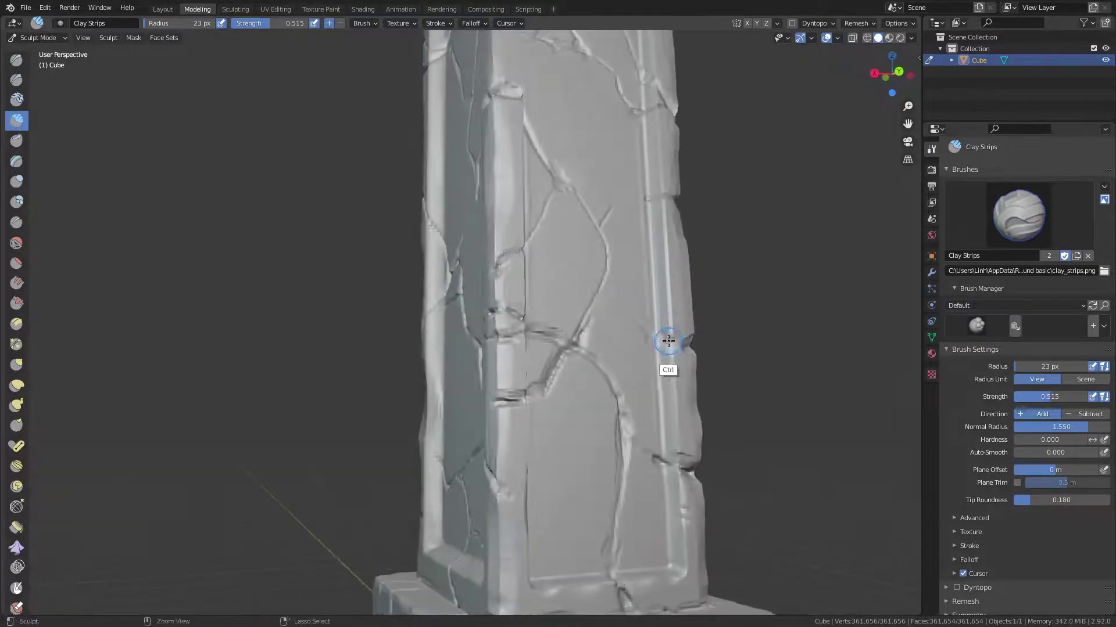
pyautogui.keyDown('ctrl'); pyautogui.moveTo(663, 343); pyautogui.dragTo(643, 328); pyautogui.keyUp('ctrl')
# Carve cracks near the right edge, across the front and at the pillar's corner.
pyautogui.moveTo(650, 264); pyautogui.dragTo(616, 249, button='middle')
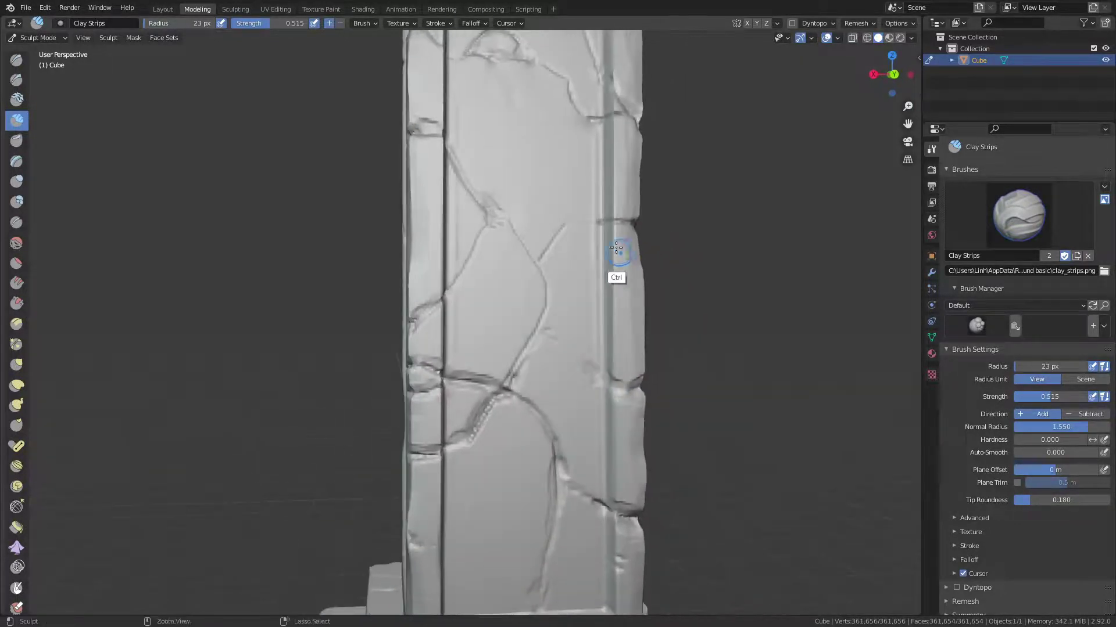
pyautogui.keyDown('ctrl'); pyautogui.moveTo(615, 250); pyautogui.dragTo(603, 218); pyautogui.keyUp('ctrl')
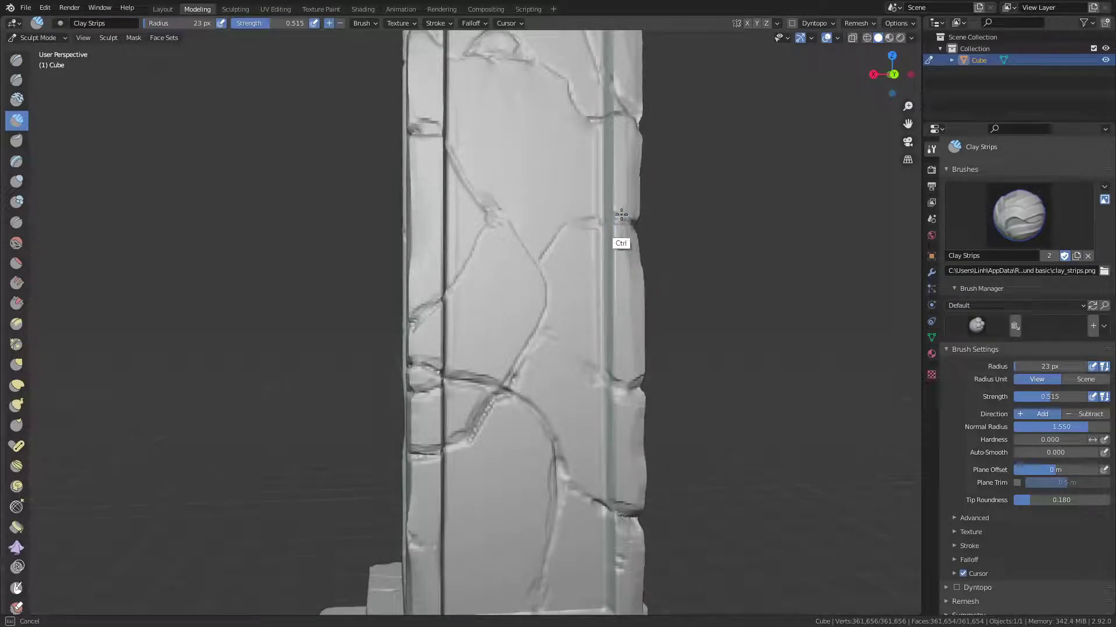
pyautogui.moveTo(641, 237)
pyautogui.mouseDown(button='middle')
pyautogui.moveTo(542, 238)
pyautogui.moveTo(550, 217)
pyautogui.mouseUp(button='middle')
pyautogui.moveTo(549, 218)
pyautogui.keyDown('ctrl'); pyautogui.mouseDown()
pyautogui.moveTo(531, 222)
pyautogui.moveTo(553, 241)
pyautogui.moveTo(537, 195)
pyautogui.moveTo(559, 215)
pyautogui.mouseUp(); pyautogui.keyUp('ctrl')
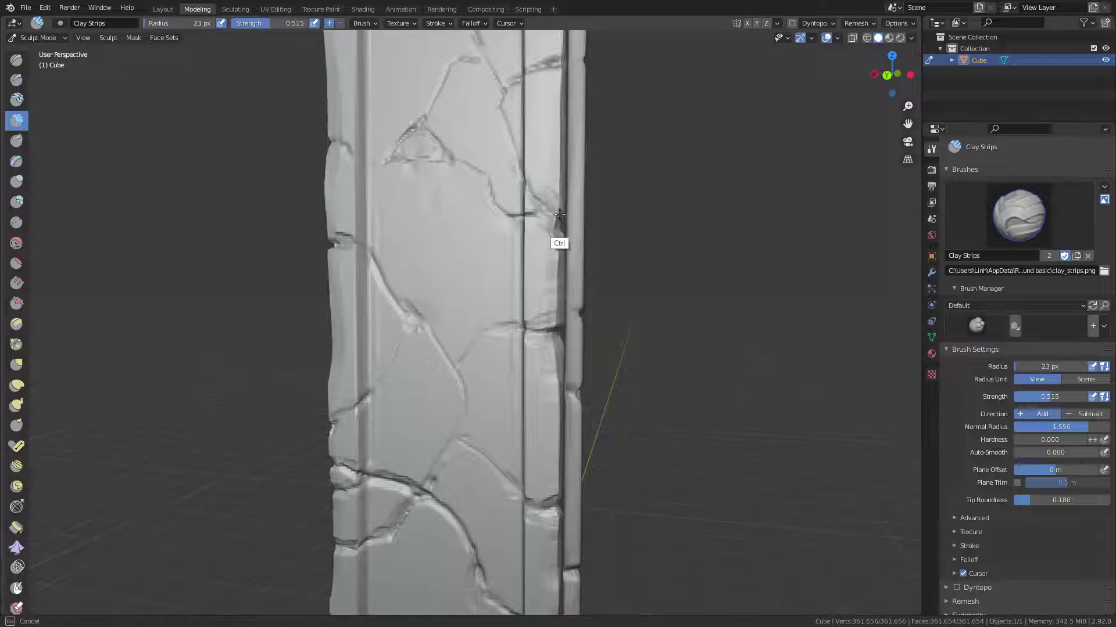
pyautogui.moveTo(555, 201); pyautogui.dragTo(511, 229, button='middle')
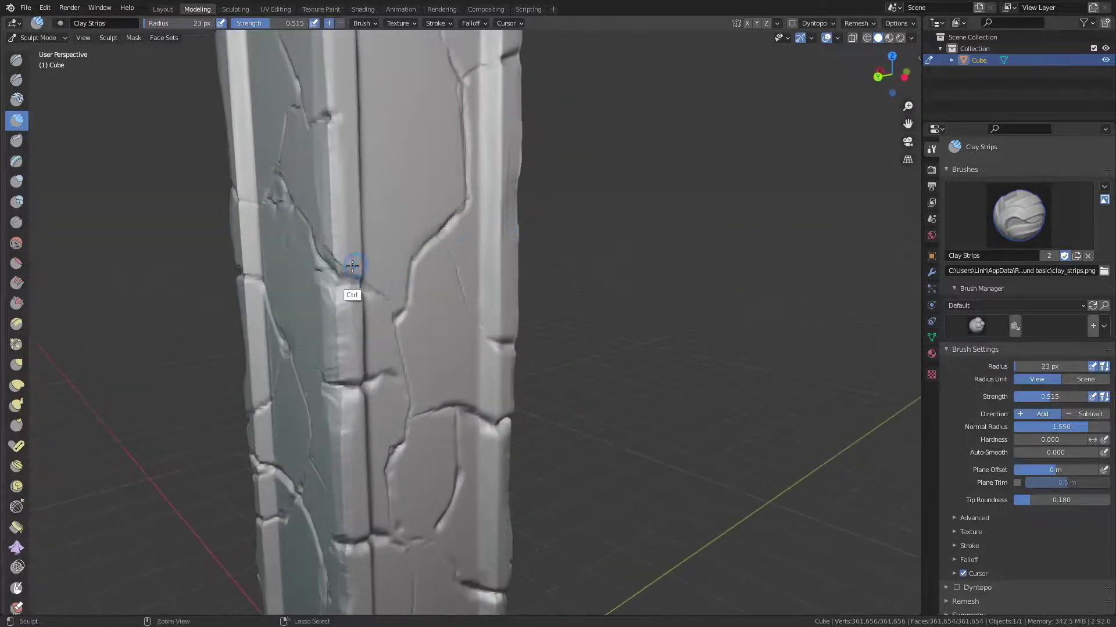
pyautogui.moveTo(353, 266)
pyautogui.keyDown('ctrl'); pyautogui.mouseDown()
pyautogui.moveTo(363, 273)
pyautogui.moveTo(341, 259)
pyautogui.mouseUp(); pyautogui.keyUp('ctrl')
pyautogui.moveTo(382, 279)
pyautogui.mouseDown(button='middle')
pyautogui.moveTo(341, 282)
pyautogui.moveTo(429, 282)
pyautogui.mouseUp(button='middle')
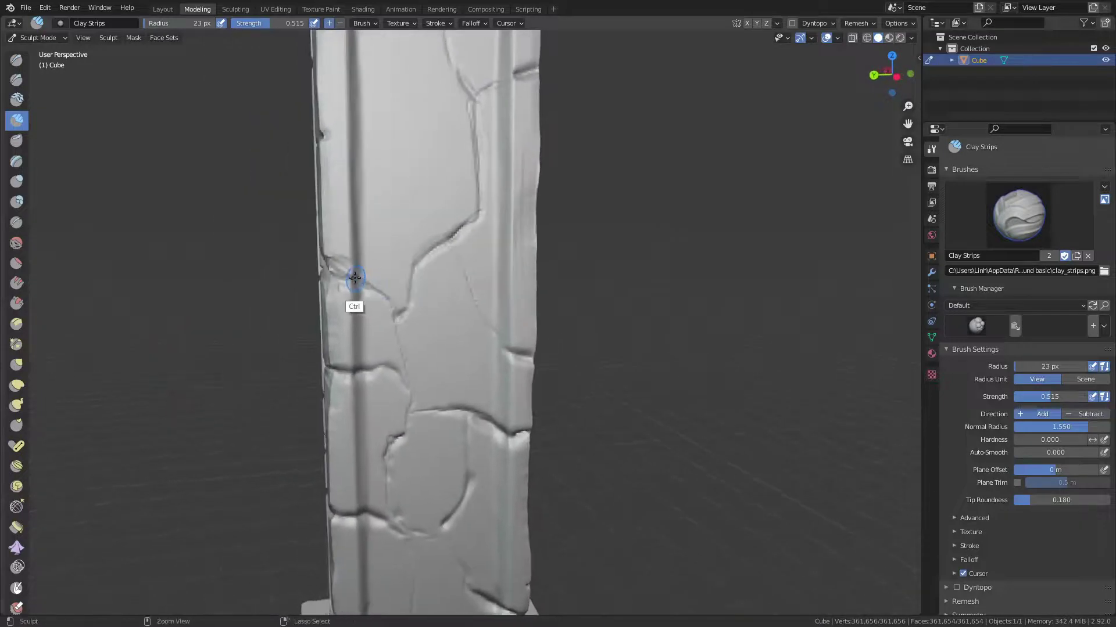
pyautogui.keyDown('ctrl'); pyautogui.moveTo(376, 289); pyautogui.dragTo(356, 262); pyautogui.keyUp('ctrl')
# Carve a crack line across the surface, a small chip, and a groove down from the top.
pyautogui.moveTo(356, 261)
pyautogui.mouseDown(button='middle')
pyautogui.moveTo(319, 269)
pyautogui.moveTo(357, 269)
pyautogui.mouseUp(button='middle')
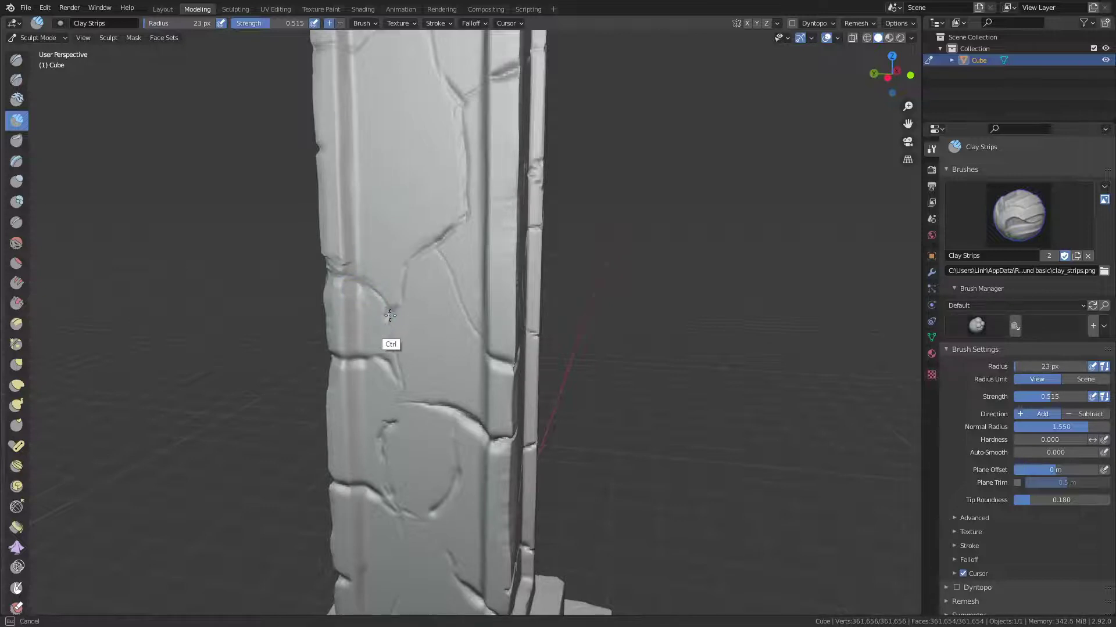
pyautogui.moveTo(402, 372)
pyautogui.mouseDown(button='middle')
pyautogui.moveTo(448, 307)
pyautogui.moveTo(466, 356)
pyautogui.mouseUp(button='middle')
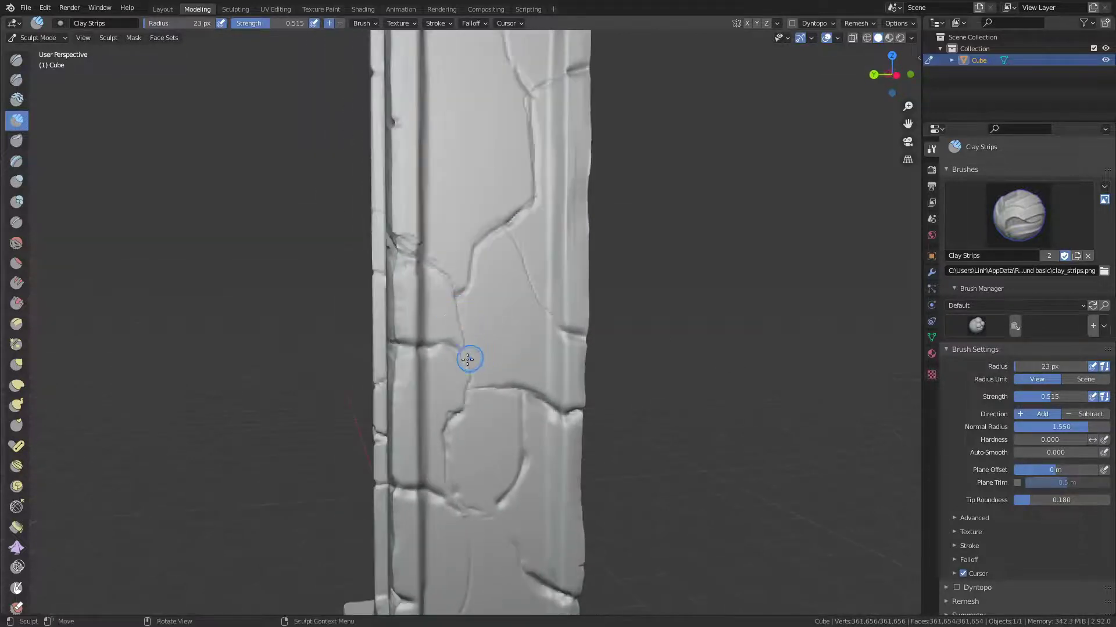
pyautogui.moveTo(440, 357)
pyautogui.keyDown('ctrl'); pyautogui.mouseDown()
pyautogui.moveTo(490, 391)
pyautogui.moveTo(573, 414)
pyautogui.mouseUp(); pyautogui.keyUp('ctrl')
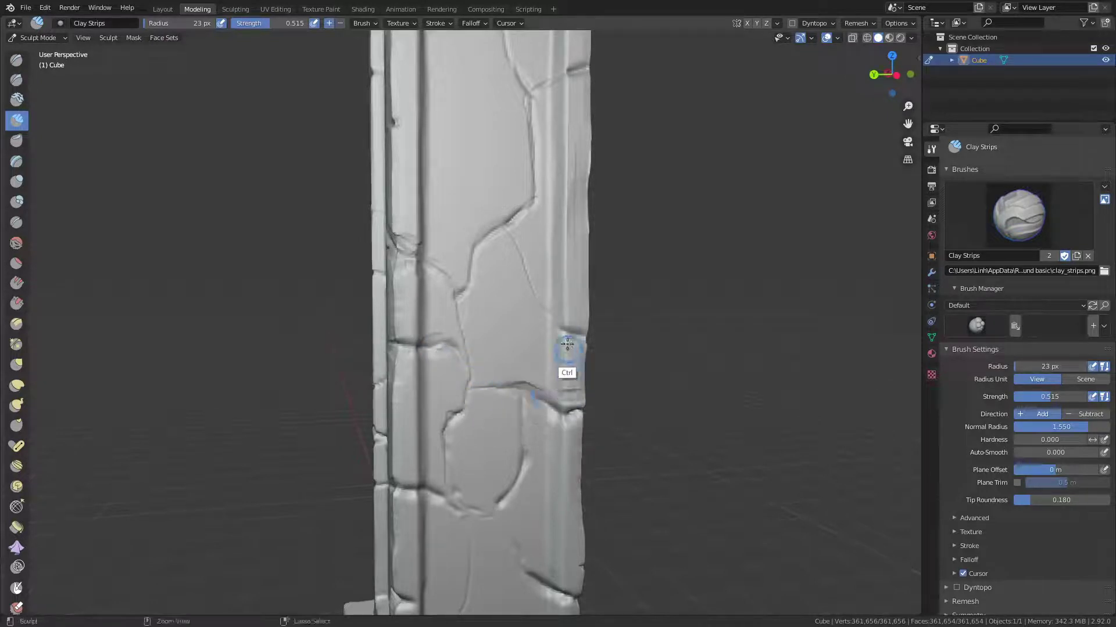
pyautogui.keyDown('ctrl'); pyautogui.moveTo(554, 318); pyautogui.dragTo(546, 304); pyautogui.keyUp('ctrl')
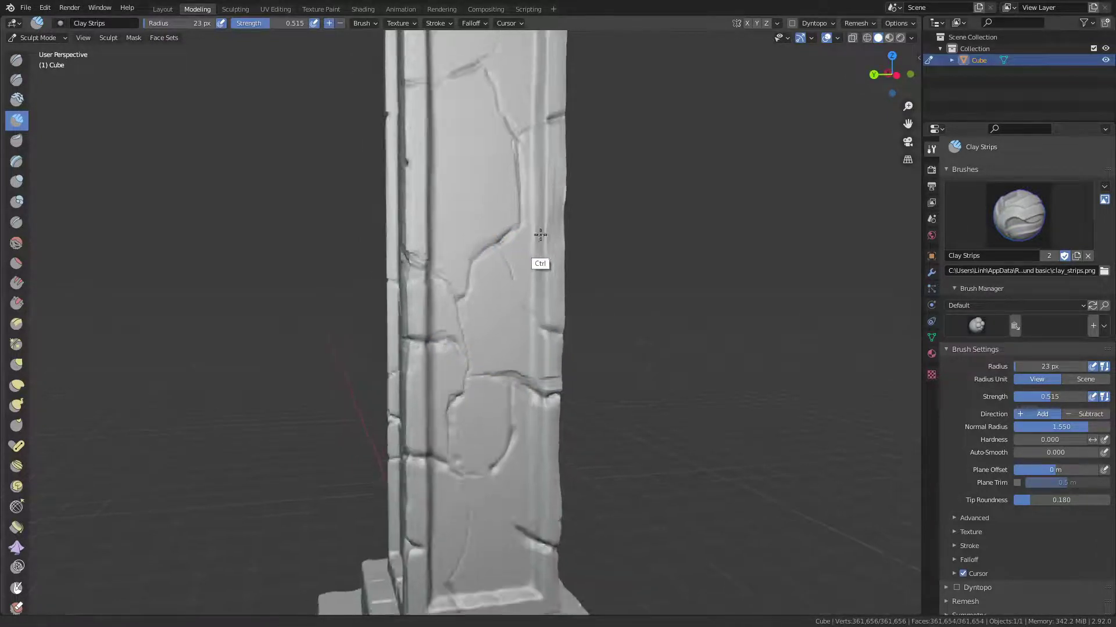
pyautogui.keyDown('ctrl'); pyautogui.moveTo(501, 228); pyautogui.dragTo(528, 331, button='middle'); pyautogui.keyUp('ctrl')
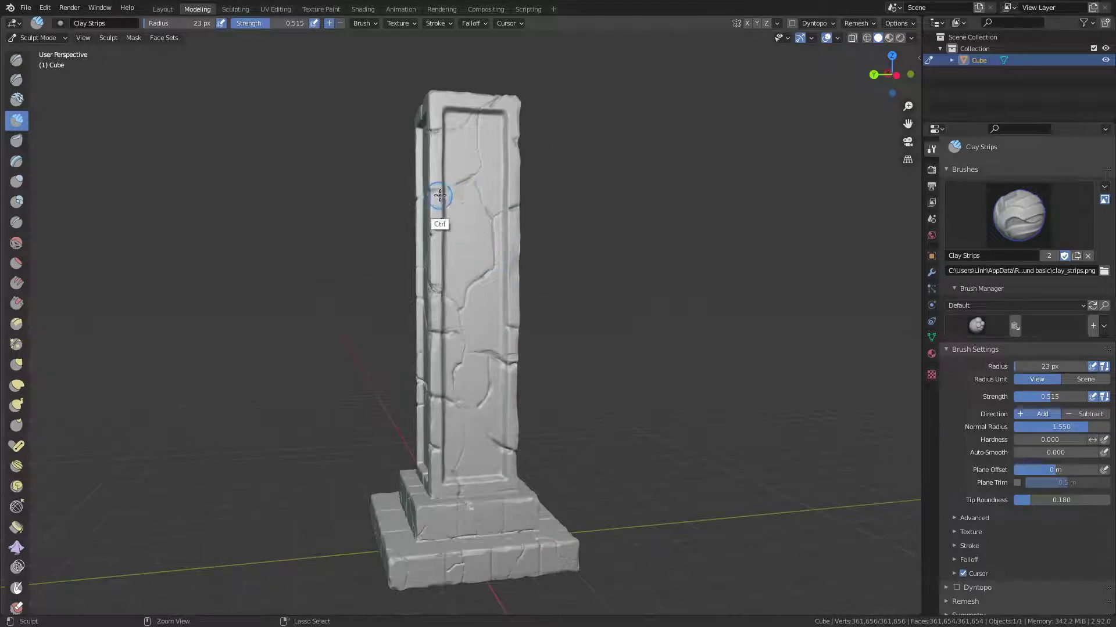
pyautogui.moveTo(480, 154)
pyautogui.keyDown('ctrl'); pyautogui.mouseDown()
pyautogui.moveTo(479, 107)
pyautogui.moveTo(439, 155)
pyautogui.moveTo(511, 199)
pyautogui.mouseUp(); pyautogui.keyUp('ctrl')
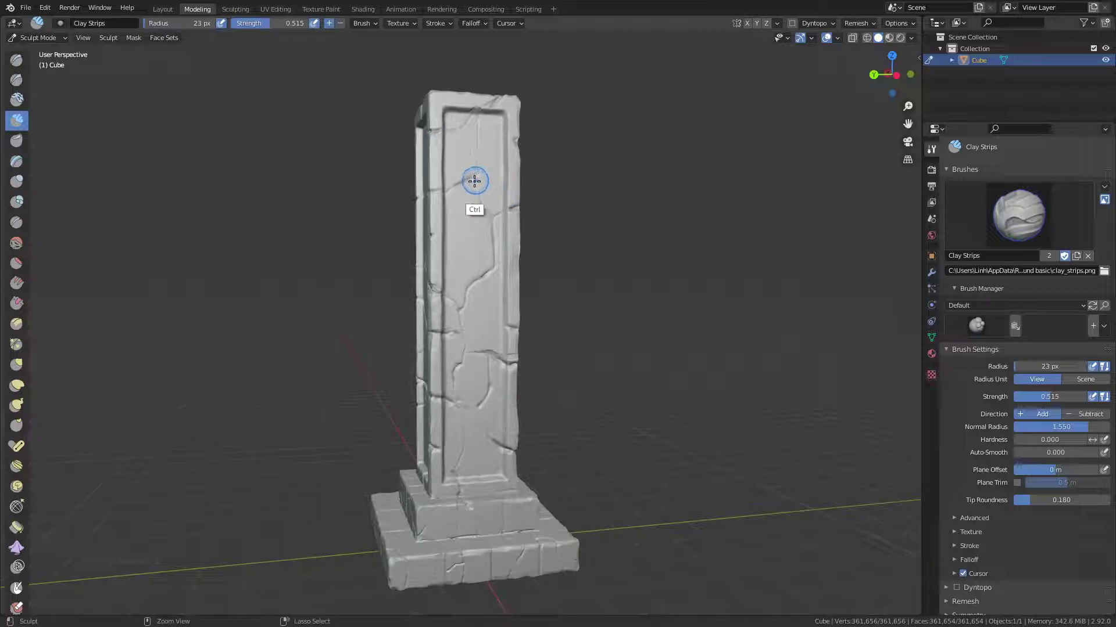
pyautogui.keyDown('ctrl'); pyautogui.moveTo(477, 119); pyautogui.dragTo(519, 219); pyautogui.keyUp('ctrl')
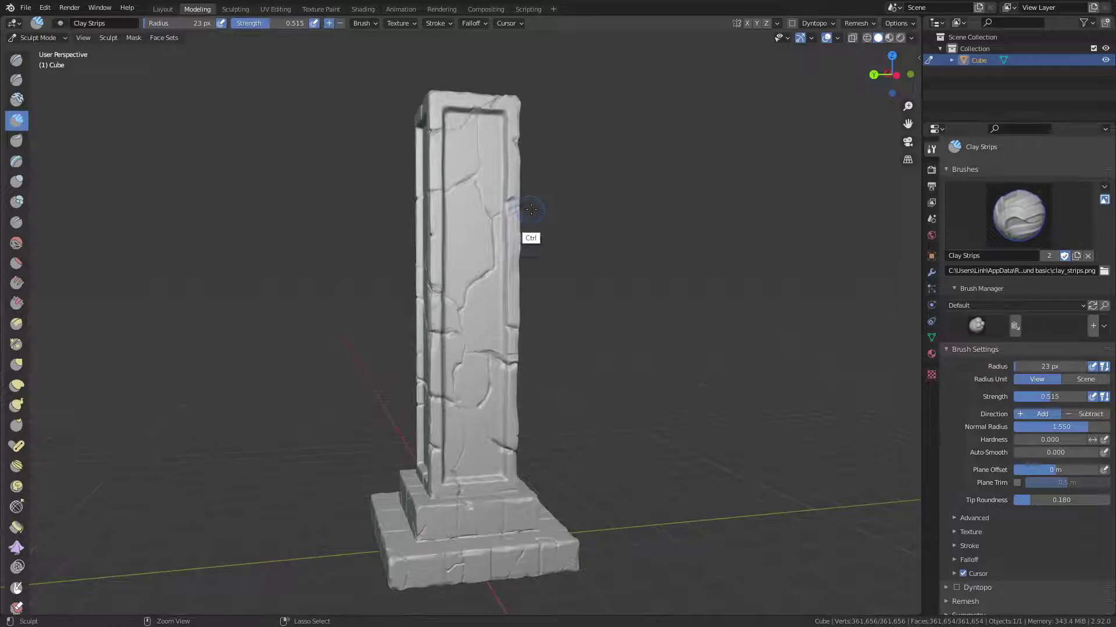
# Shrink the brush radius to 12 px, then 37 px, and carve a groove near the pillar bottom.
pyautogui.press('f')
pyautogui.click(518, 212)
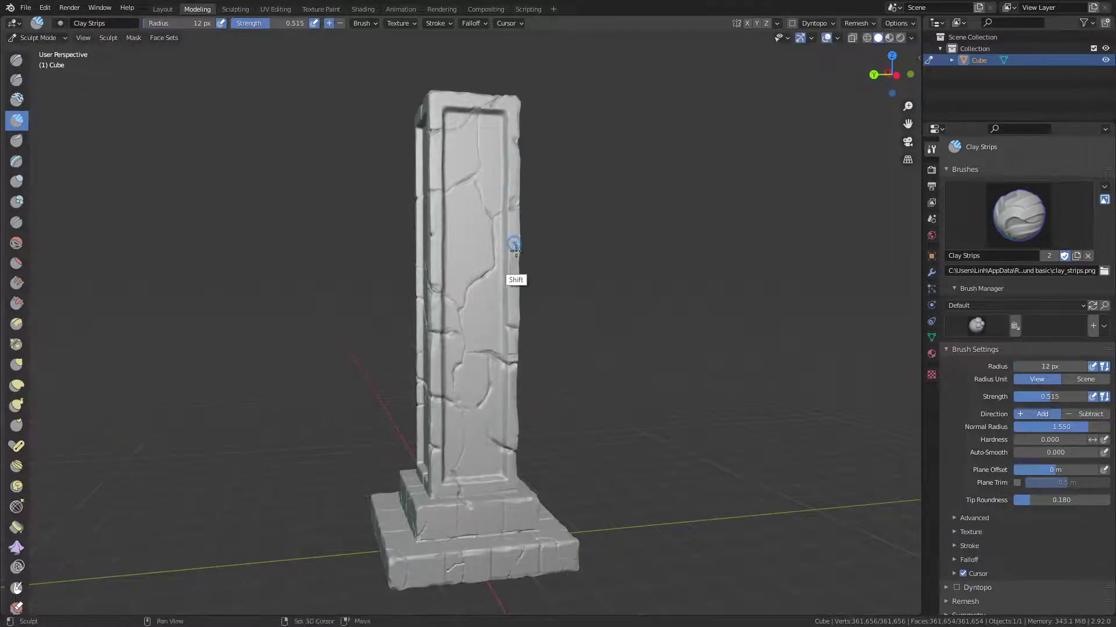
pyautogui.moveTo(514, 244)
pyautogui.keyDown('ctrl'); pyautogui.mouseDown(button='middle')
pyautogui.moveTo(495, 422)
pyautogui.moveTo(501, 361)
pyautogui.moveTo(485, 369)
pyautogui.moveTo(497, 374)
pyautogui.mouseUp(button='middle'); pyautogui.keyUp('ctrl')
pyautogui.press('f')
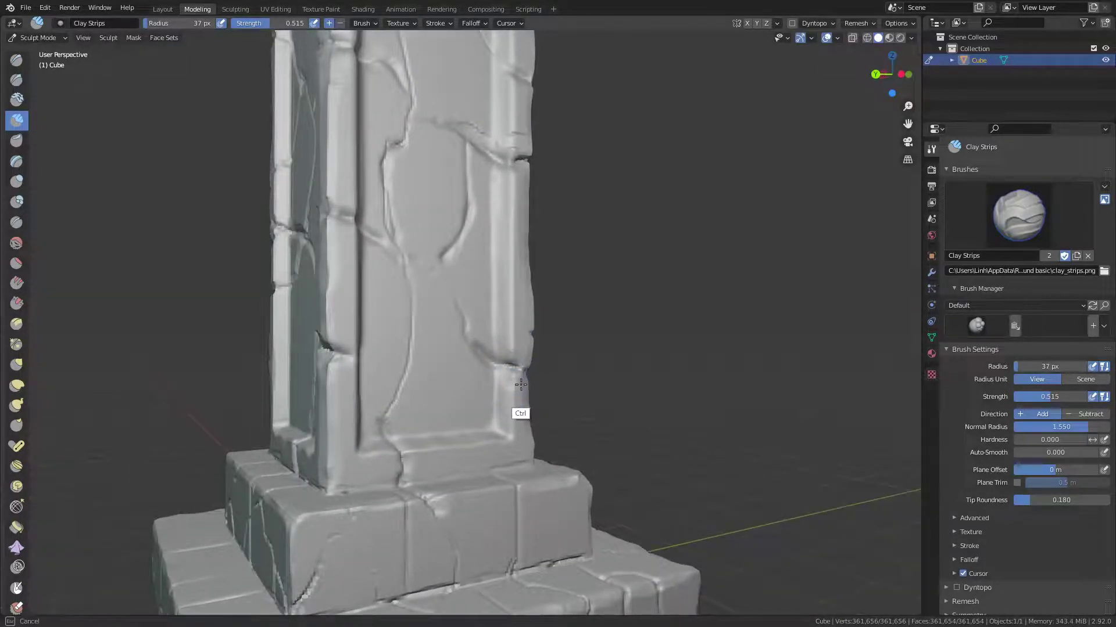
pyautogui.moveTo(516, 370)
pyautogui.keyDown('ctrl'); pyautogui.mouseDown()
pyautogui.moveTo(486, 365)
pyautogui.moveTo(468, 344)
pyautogui.mouseUp(); pyautogui.keyUp('ctrl')
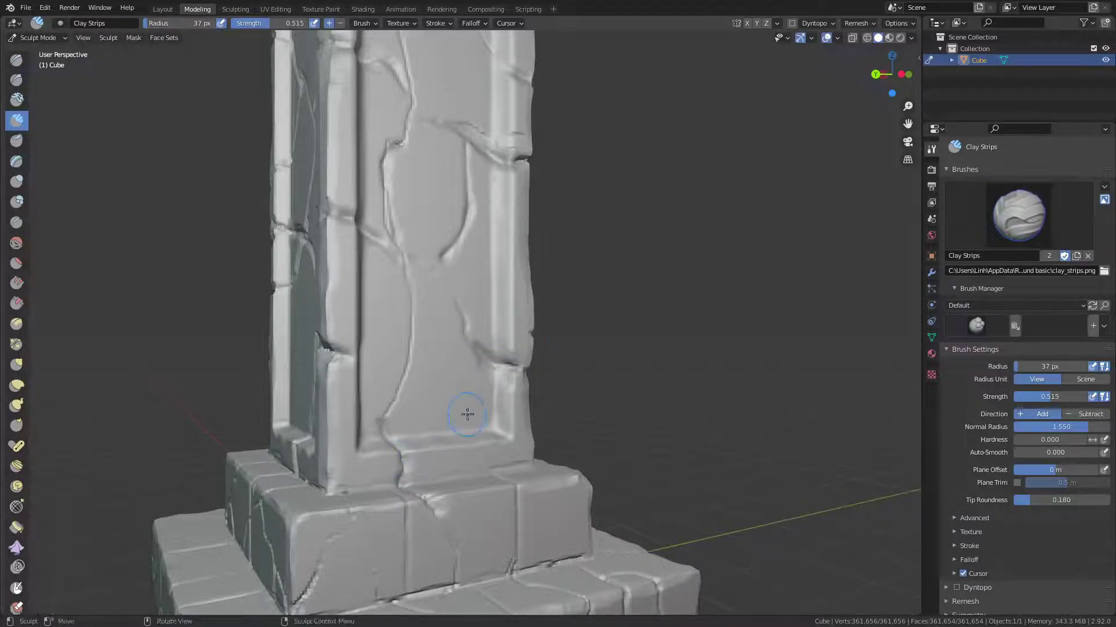
pyautogui.scroll(-3, 467, 414)
# Carve short grooves on the pillar front and along its right edge.
pyautogui.moveTo(490, 399); pyautogui.dragTo(415, 308, button='middle')
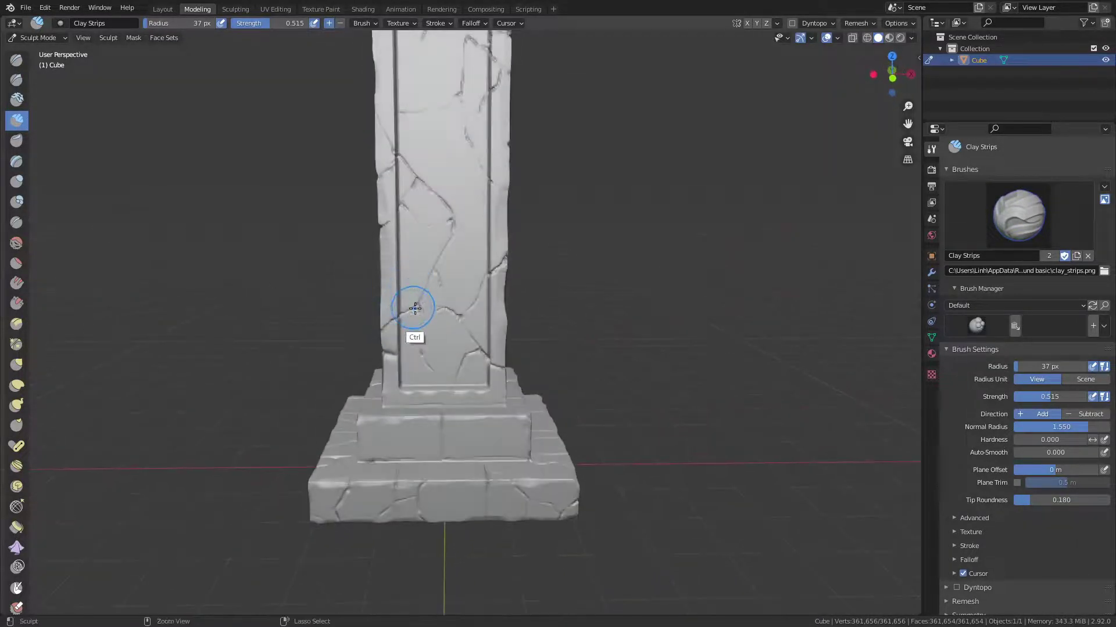
pyautogui.keyDown('ctrl'); pyautogui.moveTo(415, 309); pyautogui.dragTo(421, 314); pyautogui.keyUp('ctrl')
pyautogui.keyDown('ctrl'); pyautogui.moveTo(497, 265); pyautogui.dragTo(502, 262); pyautogui.keyUp('ctrl')
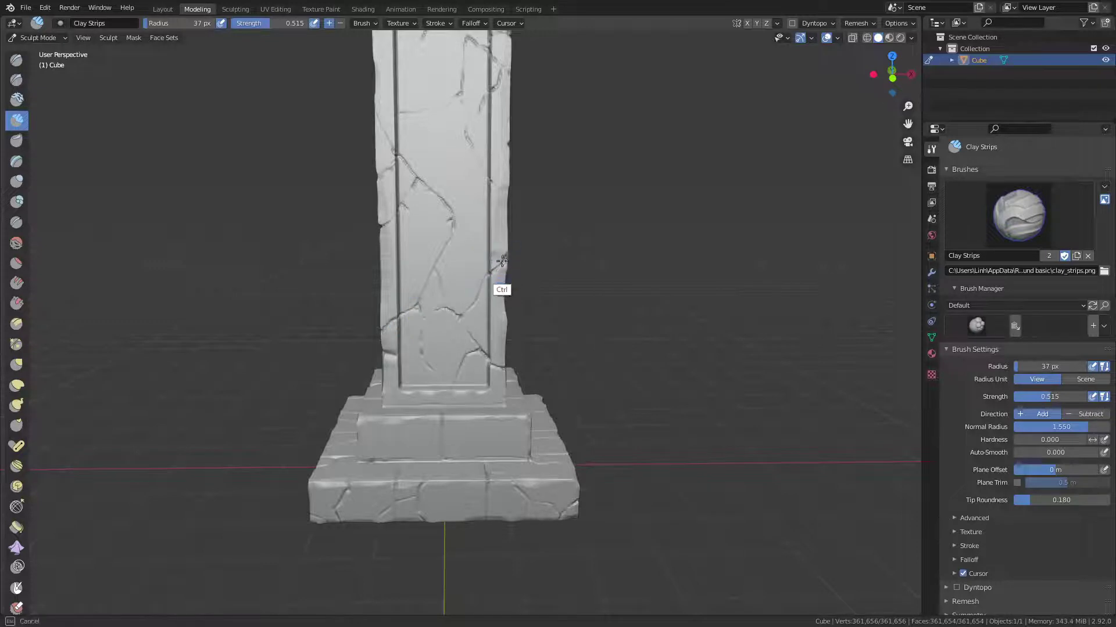
pyautogui.keyDown('ctrl'); pyautogui.moveTo(504, 179); pyautogui.dragTo(523, 157); pyautogui.keyUp('ctrl')
pyautogui.keyDown('shift'); pyautogui.moveTo(523, 157); pyautogui.dragTo(523, 279, button='middle'); pyautogui.keyUp('shift')
pyautogui.keyDown('ctrl'); pyautogui.moveTo(520, 279); pyautogui.dragTo(510, 325); pyautogui.keyUp('ctrl')
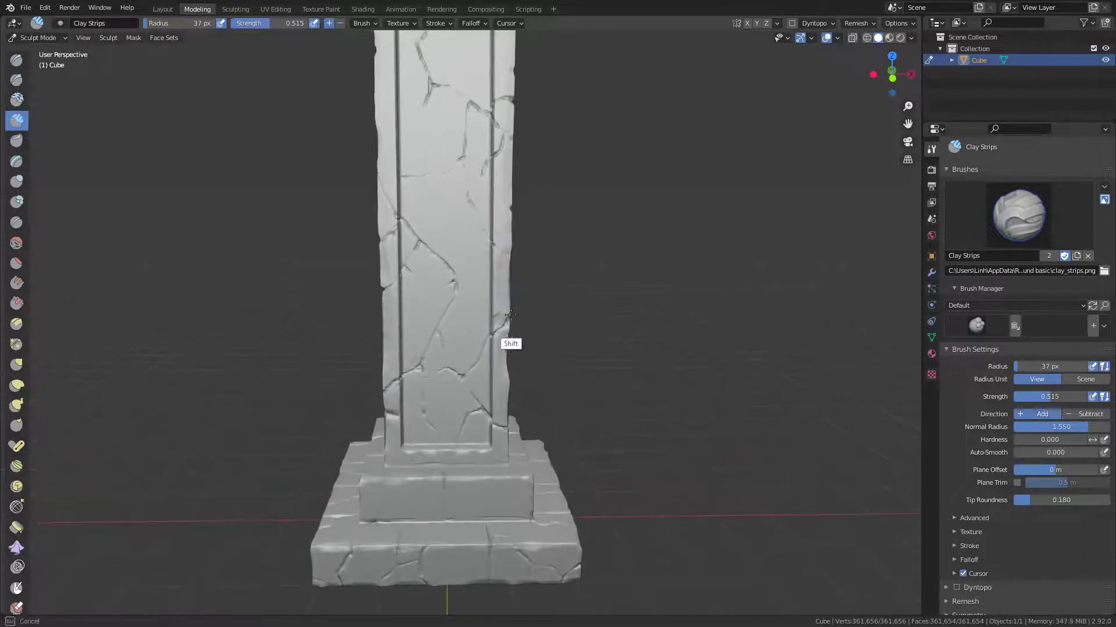
pyautogui.moveTo(506, 256)
pyautogui.mouseDown(button='middle')
pyautogui.moveTo(506, 336)
pyautogui.moveTo(447, 259)
pyautogui.mouseUp(button='middle')
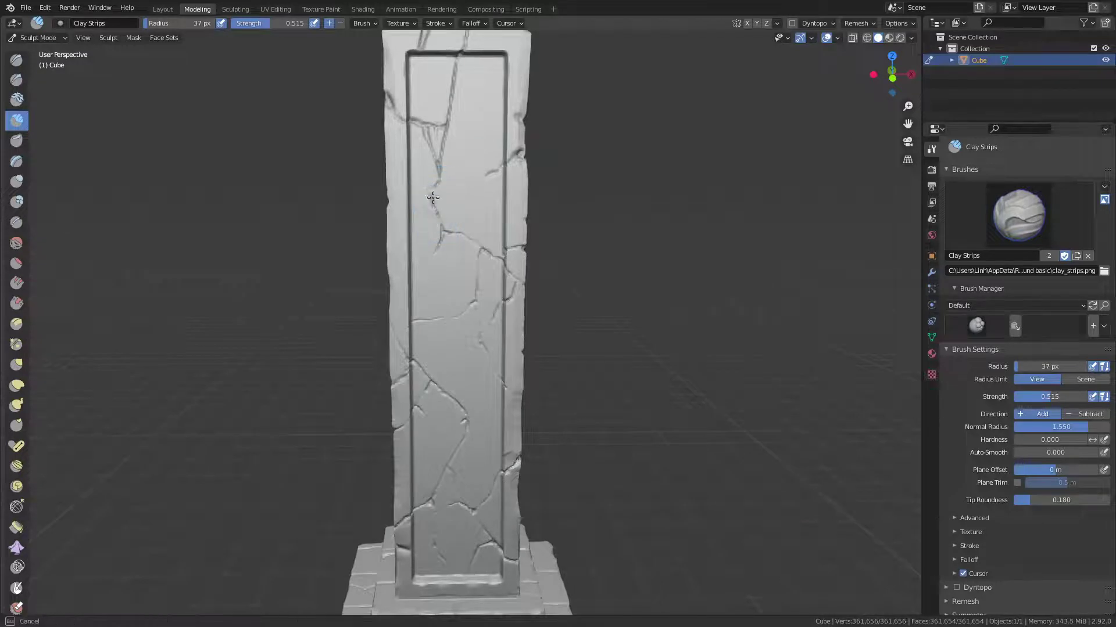
# Reshape, smooth and deepen the cracks inside the pillar's front panel.
pyautogui.moveTo(453, 215)
pyautogui.keyDown('ctrl'); pyautogui.mouseDown(button='middle')
pyautogui.moveTo(513, 349)
pyautogui.moveTo(540, 264)
pyautogui.mouseUp(button='middle'); pyautogui.keyUp('ctrl')
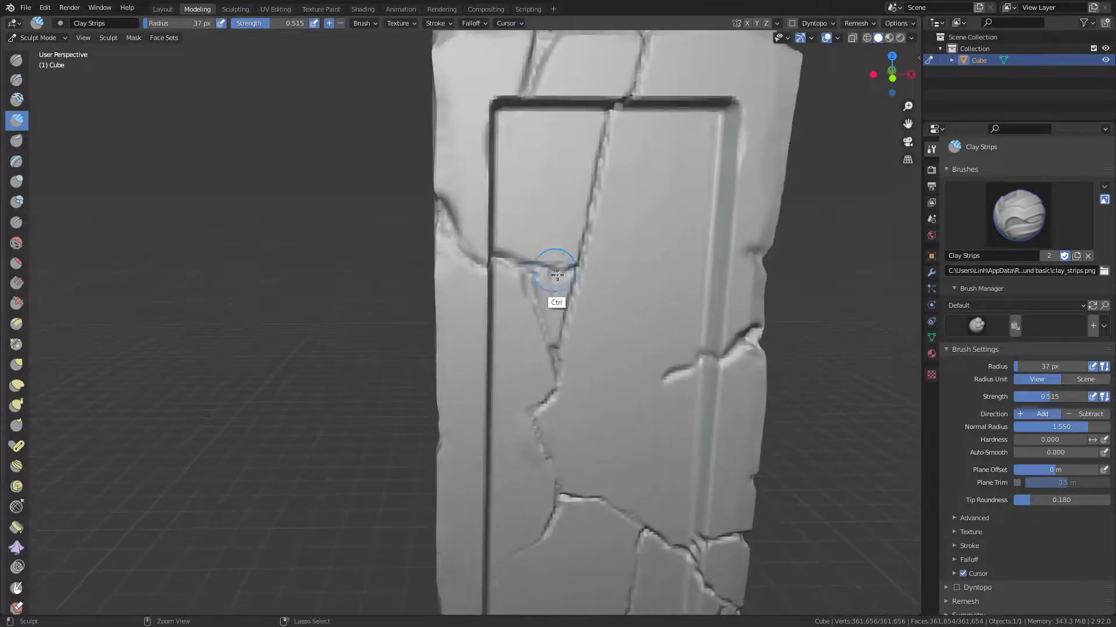
pyautogui.moveTo(572, 322)
pyautogui.keyDown('ctrl'); pyautogui.mouseDown()
pyautogui.moveTo(474, 269)
pyautogui.moveTo(530, 258)
pyautogui.moveTo(591, 167)
pyautogui.moveTo(609, 112)
pyautogui.mouseUp(); pyautogui.keyUp('ctrl')
pyautogui.keyDown('ctrl'); pyautogui.moveTo(598, 150); pyautogui.dragTo(534, 274); pyautogui.keyUp('ctrl')
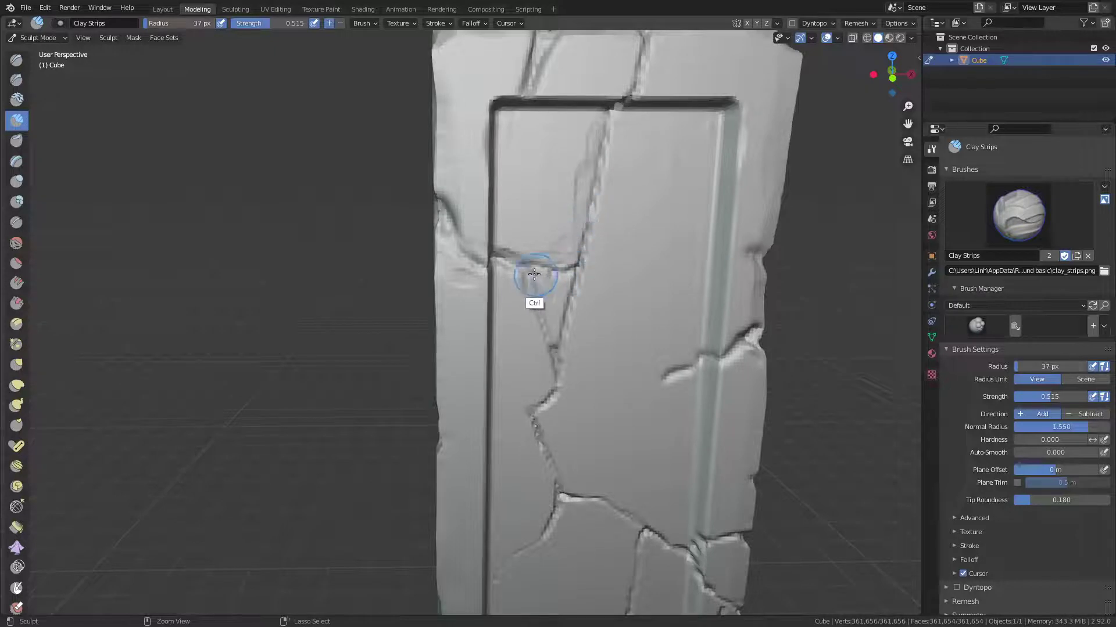
pyautogui.keyDown('ctrl'); pyautogui.moveTo(531, 313); pyautogui.dragTo(552, 349); pyautogui.keyUp('ctrl')
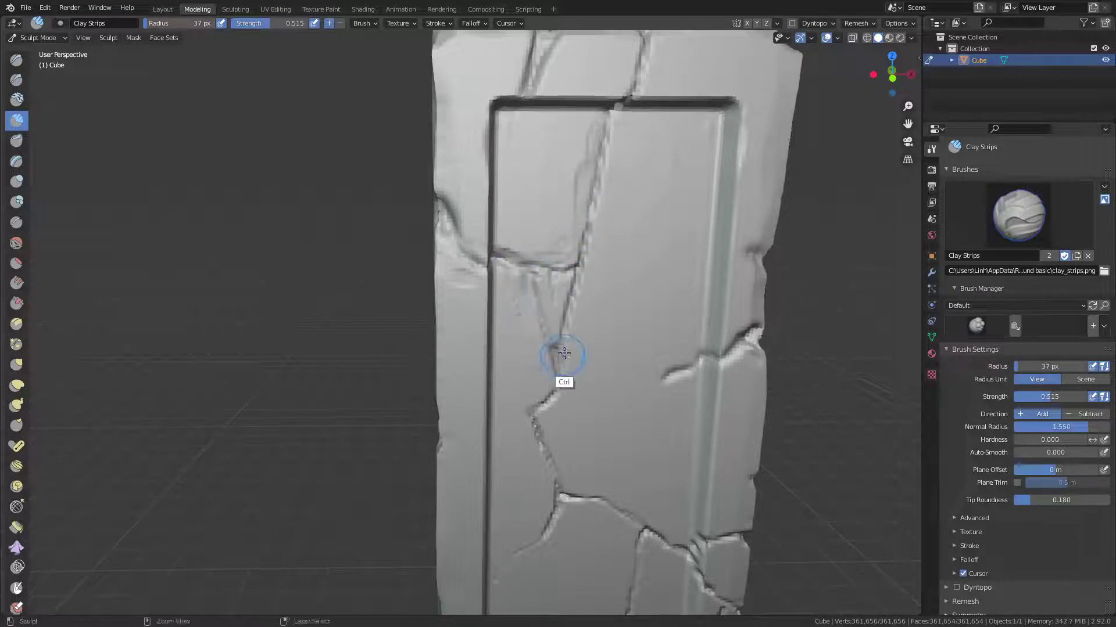
pyautogui.keyDown('shift'); pyautogui.moveTo(615, 303); pyautogui.dragTo(580, 262, button='middle'); pyautogui.keyUp('shift')
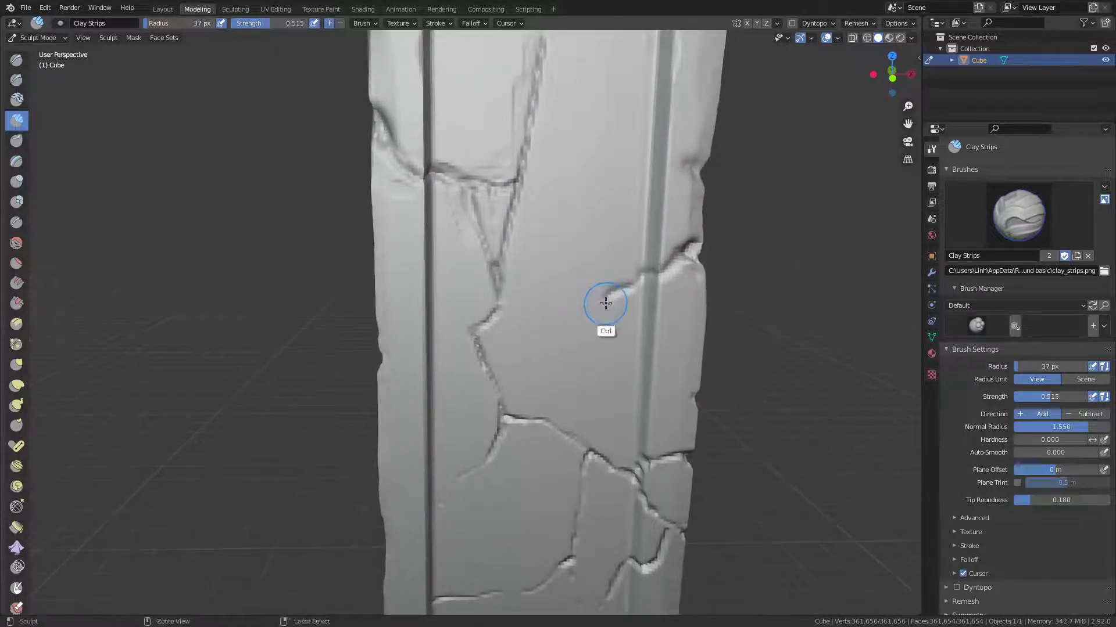
pyautogui.keyDown('ctrl'); pyautogui.moveTo(537, 343); pyautogui.dragTo(676, 244); pyautogui.keyUp('ctrl')
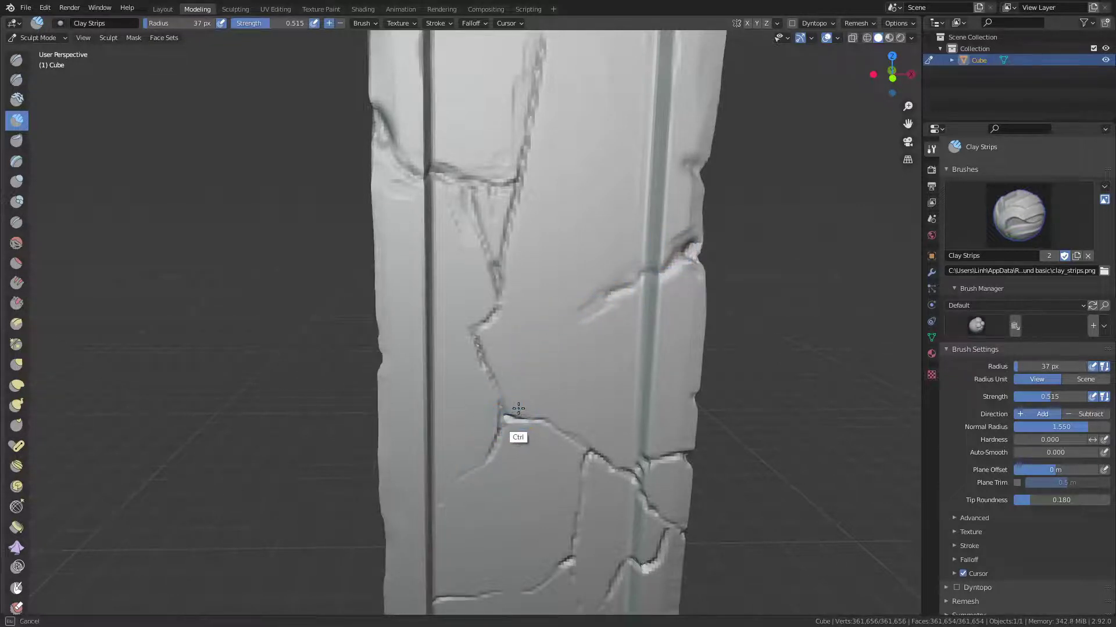
pyautogui.moveTo(519, 408)
pyautogui.mouseDown(button='middle')
pyautogui.moveTo(563, 372)
pyautogui.moveTo(606, 286)
pyautogui.mouseUp(button='middle')
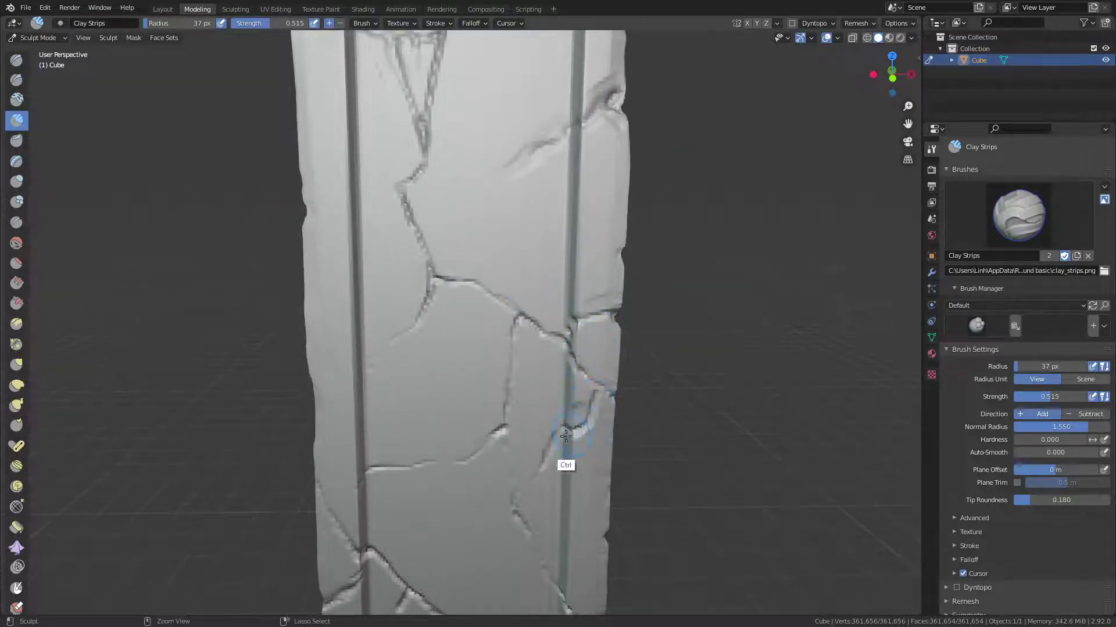
# Chip away the pillar's left and right edges, then pull back to see the base.
pyautogui.moveTo(523, 469); pyautogui.dragTo(440, 286, button='middle')
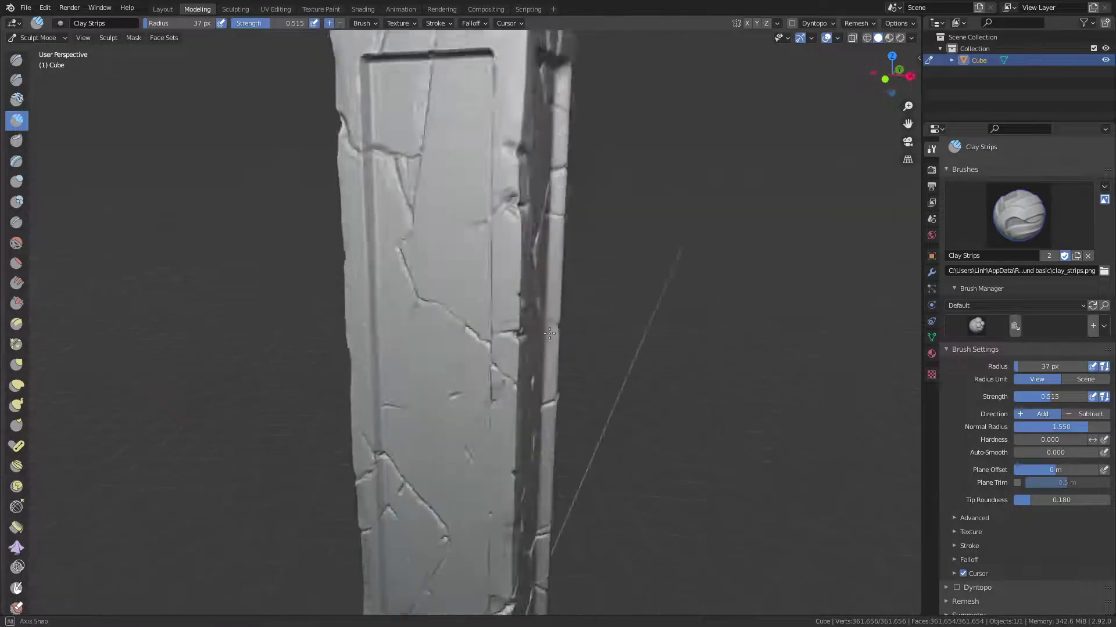
pyautogui.moveTo(386, 175)
pyautogui.keyDown('ctrl'); pyautogui.mouseDown()
pyautogui.moveTo(404, 143)
pyautogui.moveTo(387, 150)
pyautogui.mouseUp(); pyautogui.keyUp('ctrl')
pyautogui.moveTo(387, 149); pyautogui.dragTo(456, 180, button='middle')
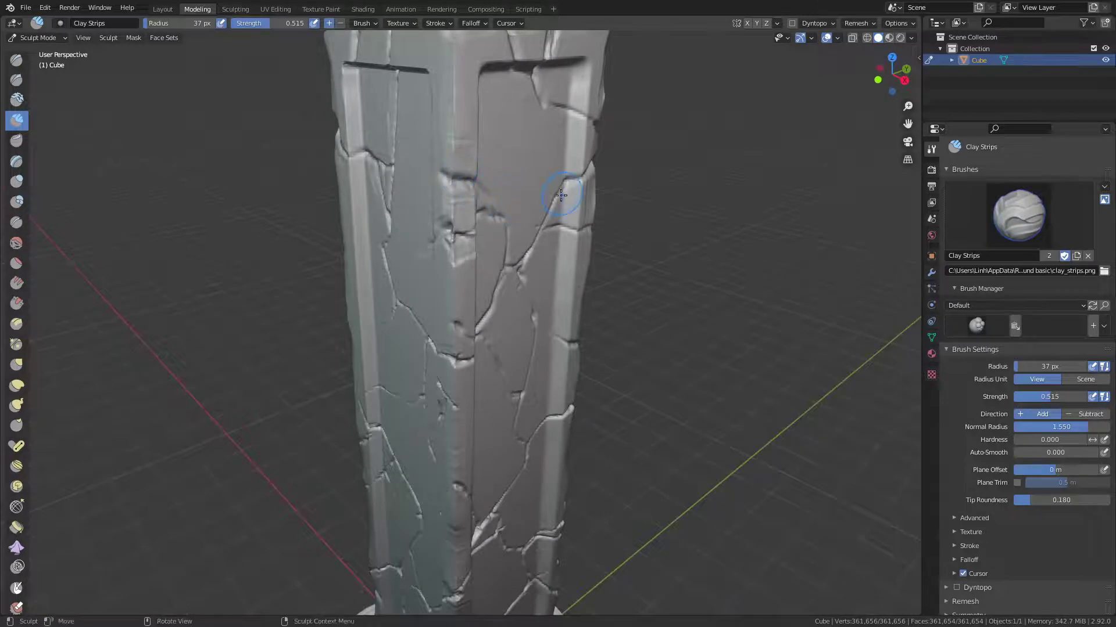
pyautogui.moveTo(561, 196); pyautogui.dragTo(568, 129, button='middle')
pyautogui.keyDown('ctrl'); pyautogui.moveTo(596, 126); pyautogui.dragTo(585, 190); pyautogui.keyUp('ctrl')
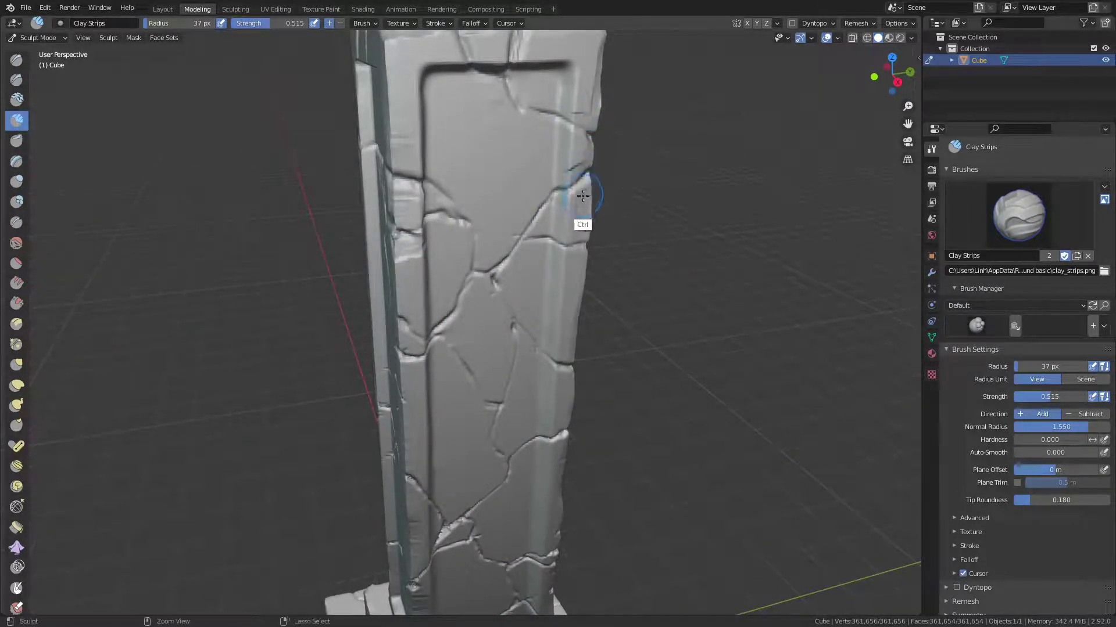
pyautogui.moveTo(537, 135)
pyautogui.keyDown('shift'); pyautogui.mouseDown(button='middle')
pyautogui.moveTo(554, 190)
pyautogui.moveTo(500, 325)
pyautogui.moveTo(482, 251)
pyautogui.mouseUp(button='middle'); pyautogui.keyUp('shift')
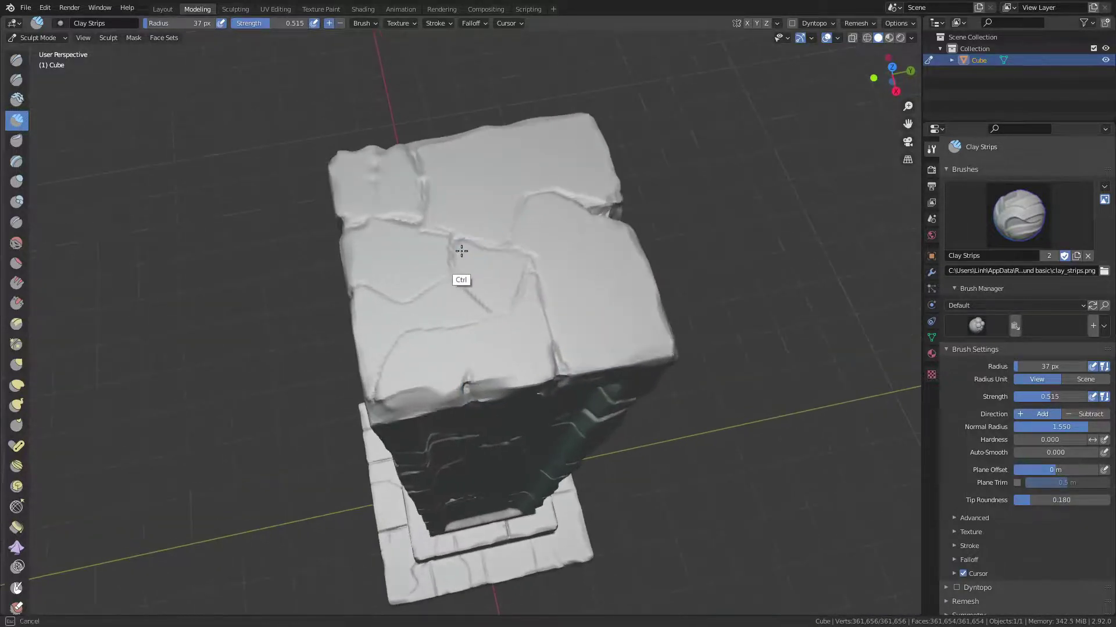
pyautogui.scroll(-3, 529, 245)
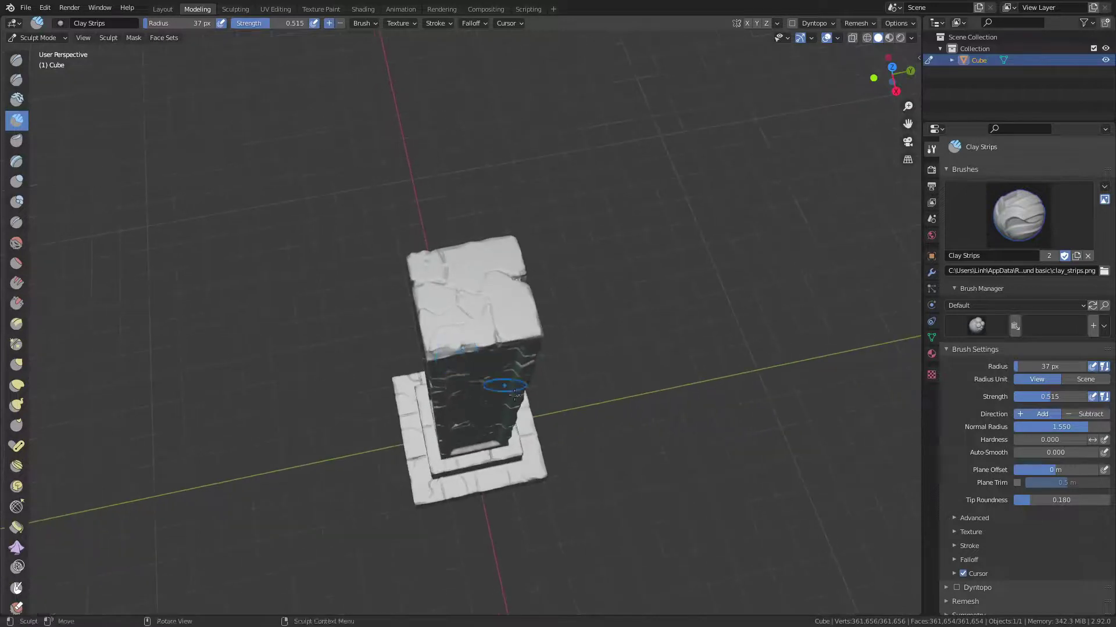
pyautogui.moveTo(498, 386)
pyautogui.mouseDown(button='middle')
pyautogui.moveTo(456, 244)
pyautogui.moveTo(462, 226)
pyautogui.moveTo(491, 377)
pyautogui.moveTo(485, 356)
pyautogui.moveTo(650, 341)
pyautogui.moveTo(608, 264)
pyautogui.moveTo(480, 367)
pyautogui.moveTo(581, 372)
pyautogui.moveTo(491, 371)
pyautogui.mouseUp(button='middle')
# Switch to Draw Sharp with a 17 px radius and 0.897 strength.
pyautogui.press('q')
pyautogui.click(455, 338)
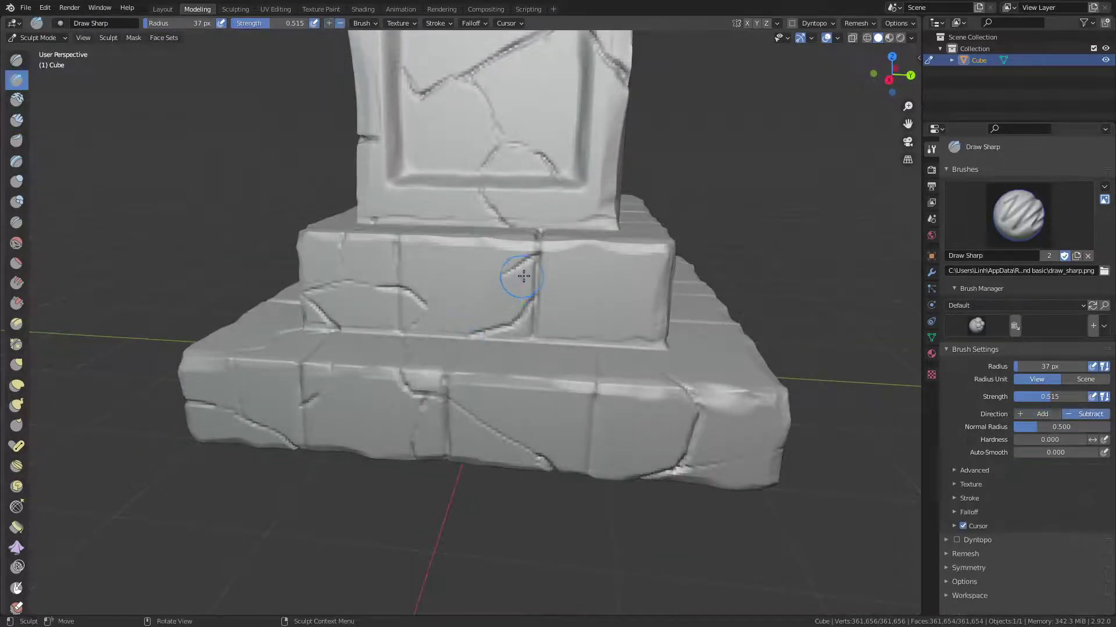
pyautogui.press('f')
pyautogui.click(513, 268)
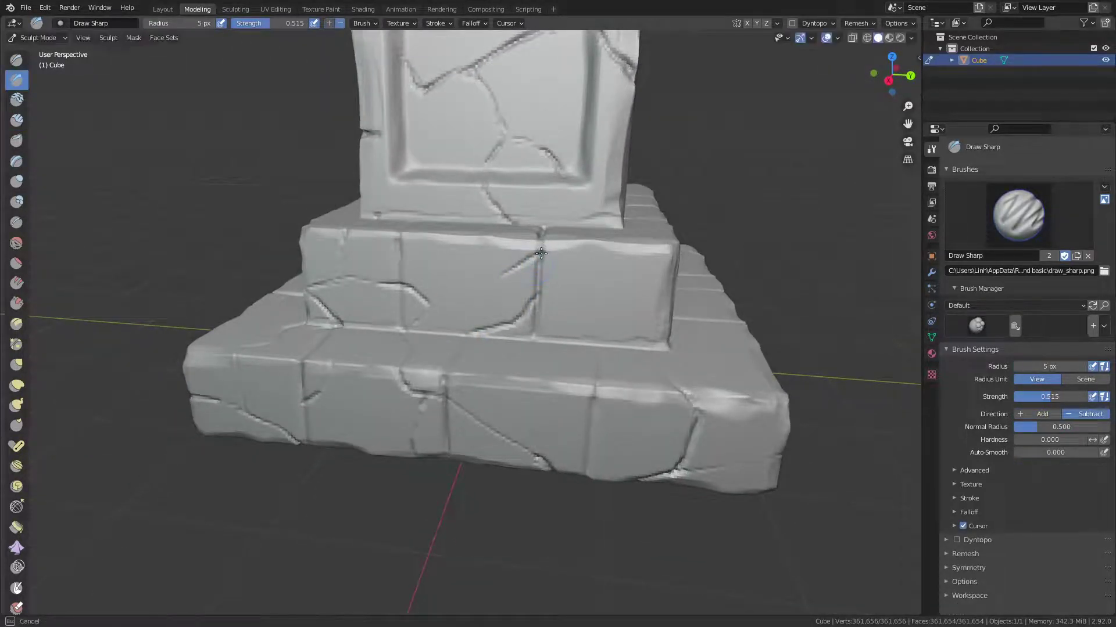
pyautogui.scroll(2, 539, 241)
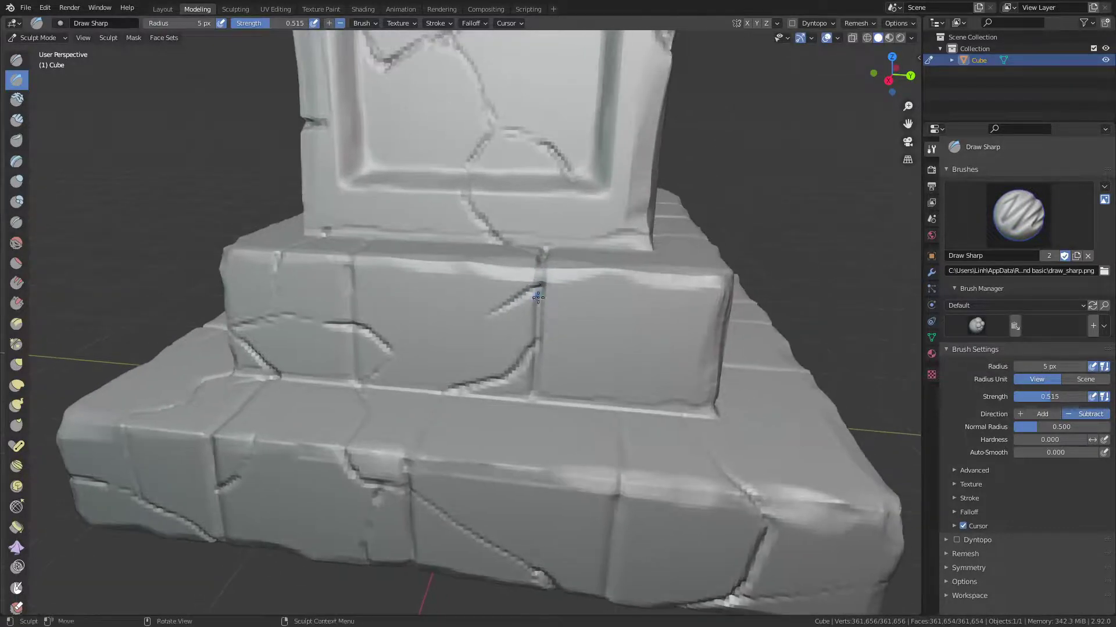
pyautogui.press('f')
pyautogui.click(550, 299)
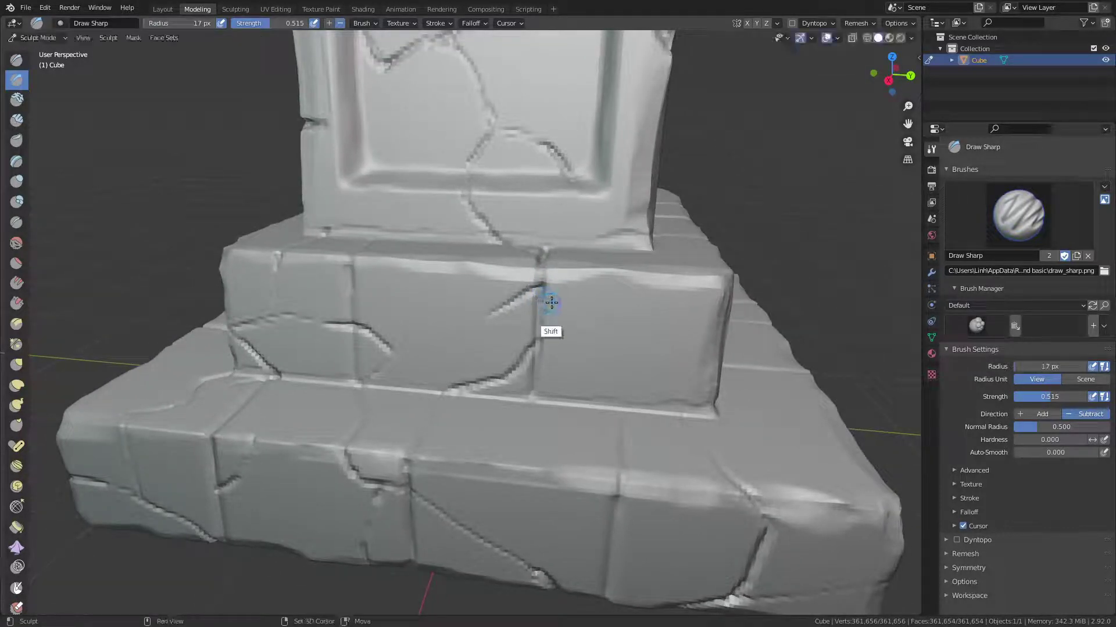
pyautogui.hotkey('shift', 'f')
pyautogui.click(549, 274)
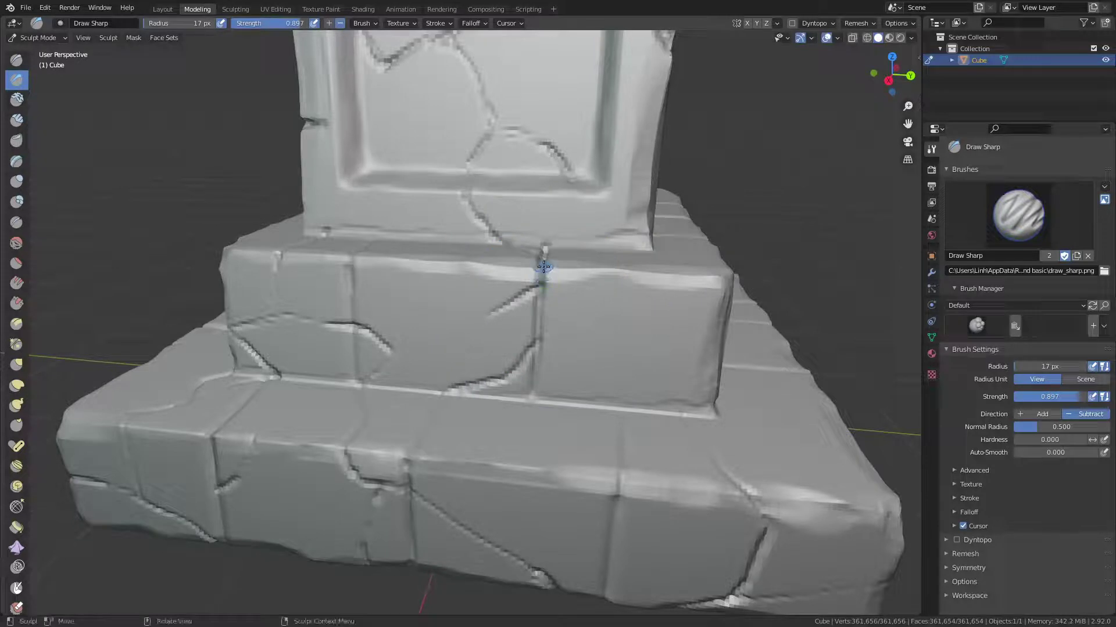
# Deepen the vertical cracks down the middle step.
pyautogui.moveTo(542, 279); pyautogui.dragTo(530, 386)
pyautogui.moveTo(401, 269)
pyautogui.mouseDown(button='middle')
pyautogui.moveTo(438, 299)
pyautogui.moveTo(553, 319)
pyautogui.moveTo(464, 273)
pyautogui.mouseUp(button='middle')
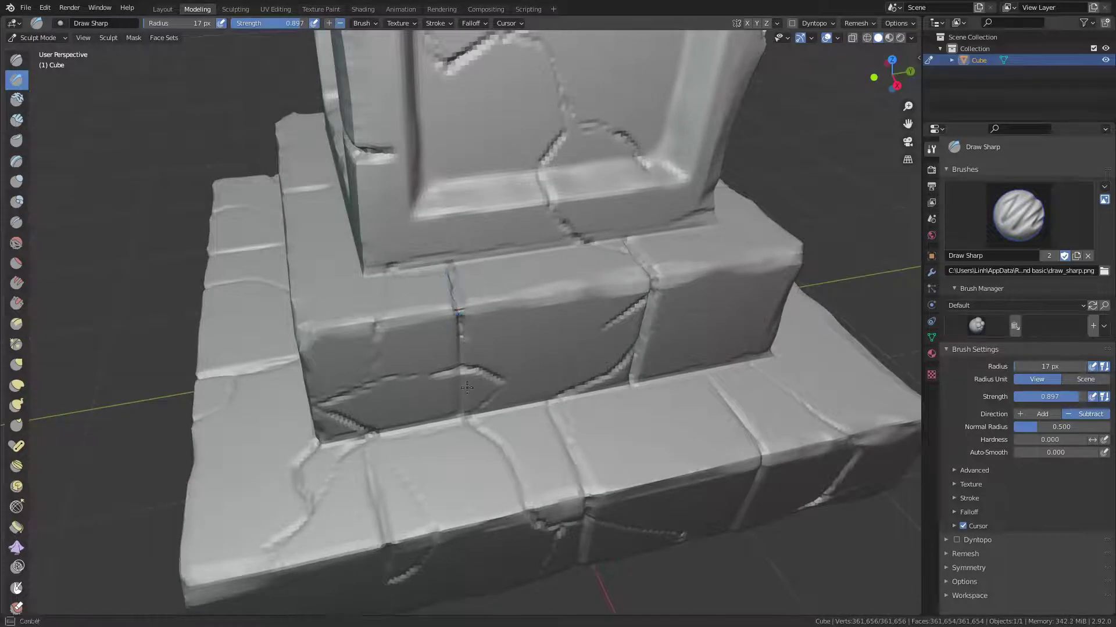
pyautogui.moveTo(466, 412); pyautogui.dragTo(463, 379, button='middle')
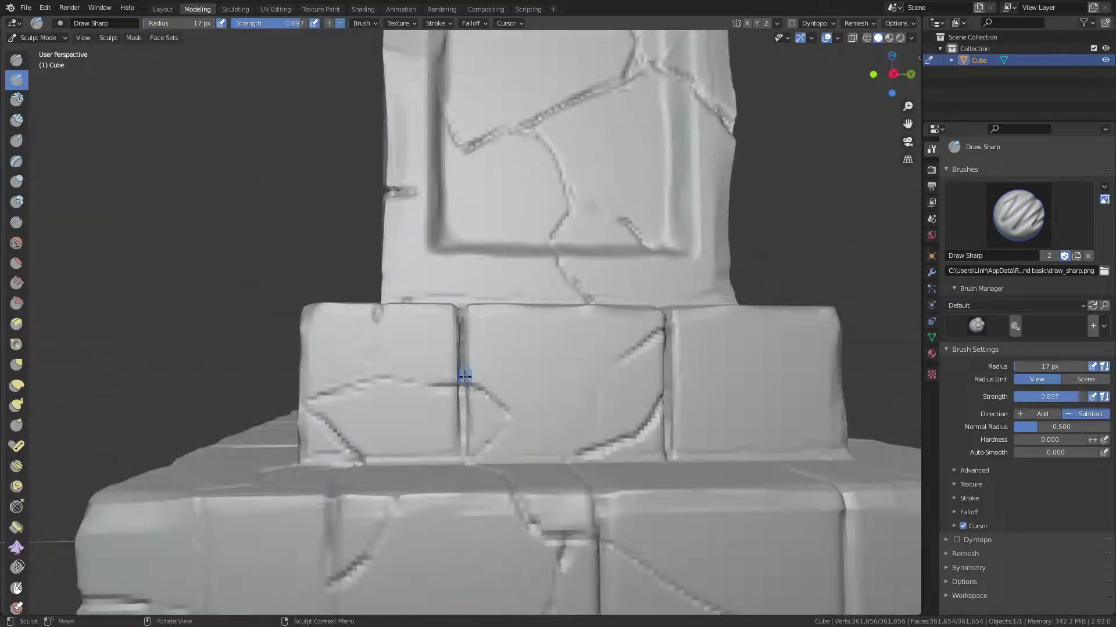
pyautogui.moveTo(463, 379); pyautogui.dragTo(461, 460)
pyautogui.moveTo(462, 459); pyautogui.dragTo(411, 461, button='middle')
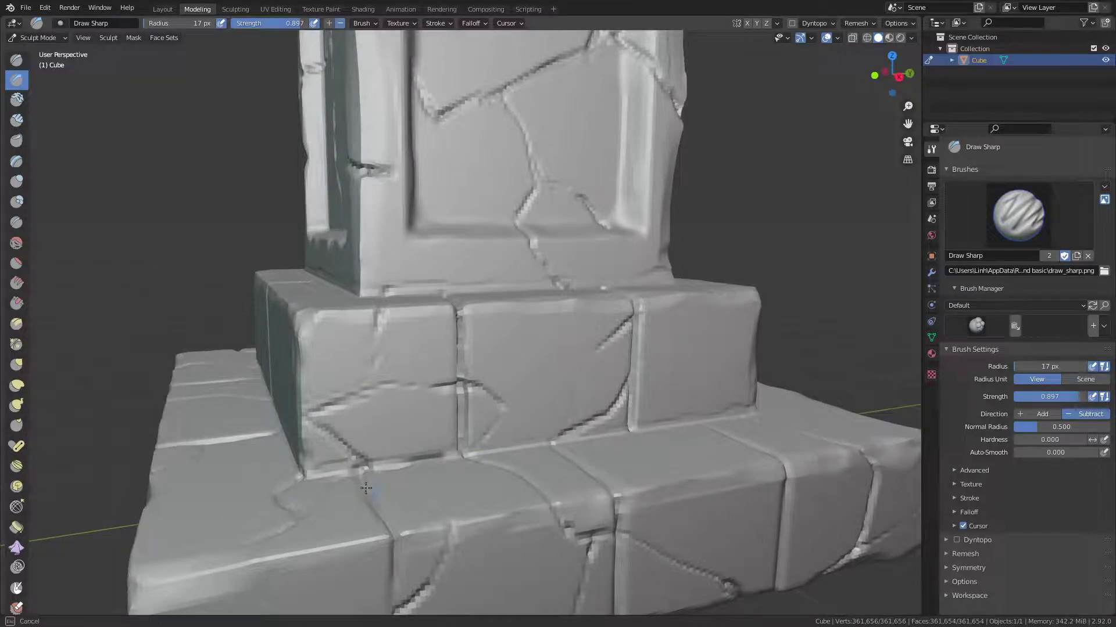
# Carve sharp grooves along the vertical crack and lower brick seam on the base's left side.
pyautogui.moveTo(365, 488); pyautogui.dragTo(388, 543)
pyautogui.moveTo(386, 492); pyautogui.dragTo(369, 381, button='middle')
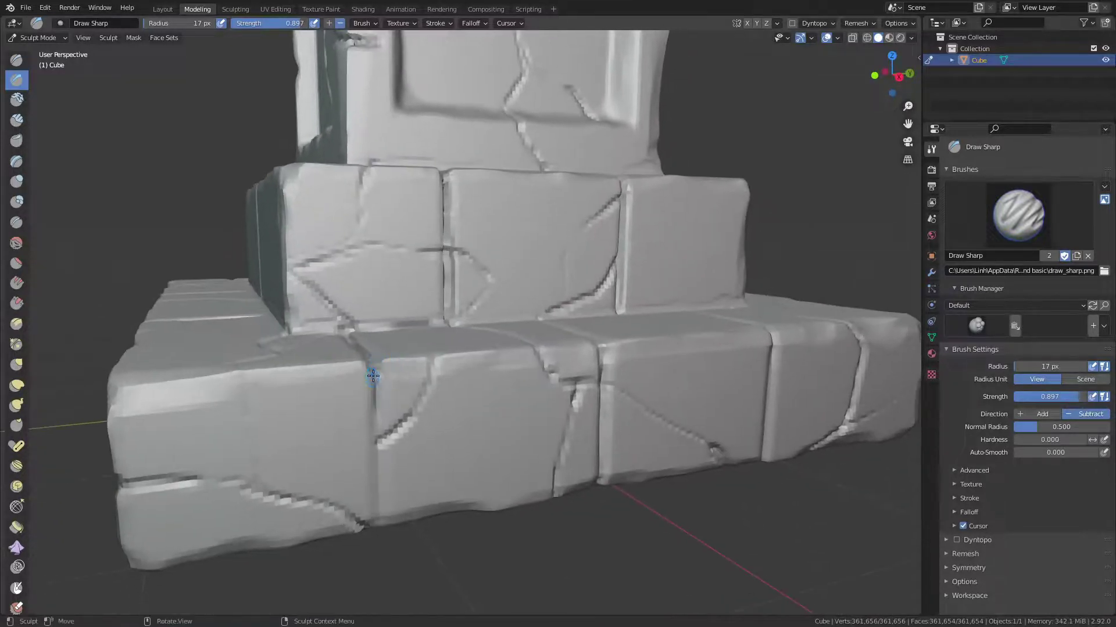
pyautogui.moveTo(373, 376); pyautogui.dragTo(383, 487)
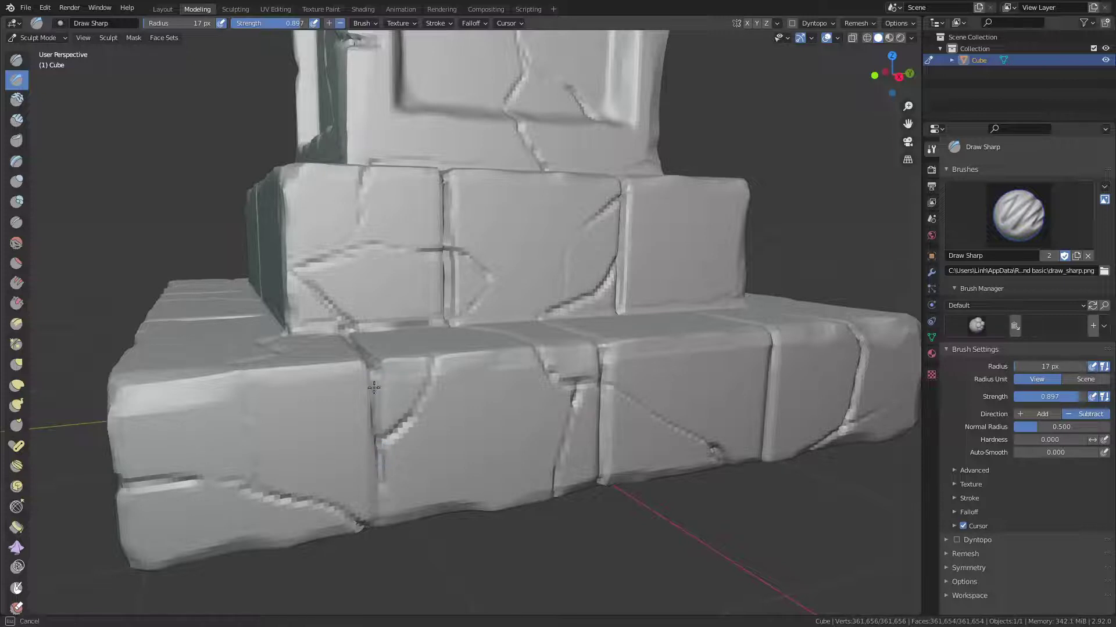
pyautogui.moveTo(373, 387); pyautogui.dragTo(376, 511)
pyautogui.moveTo(375, 459); pyautogui.dragTo(328, 430, button='middle')
pyautogui.moveTo(332, 405); pyautogui.dragTo(331, 382)
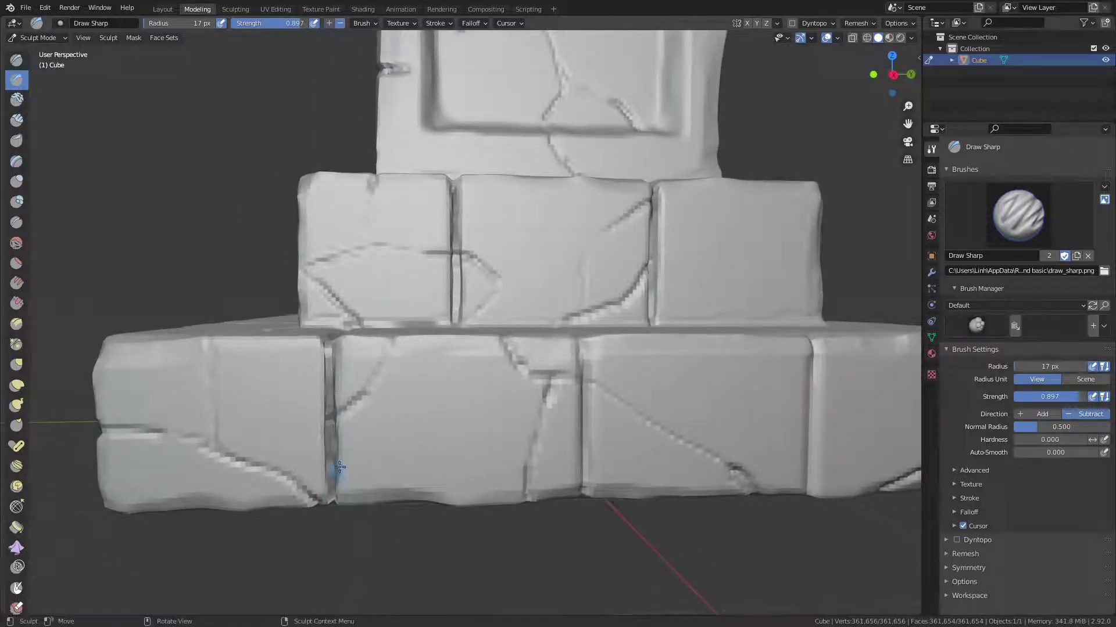
# Deepen a horizontal crack and the vertical seams between the lower front bricks.
pyautogui.moveTo(548, 371)
pyautogui.mouseDown()
pyautogui.moveTo(588, 356)
pyautogui.moveTo(581, 454)
pyautogui.moveTo(578, 416)
pyautogui.mouseUp()
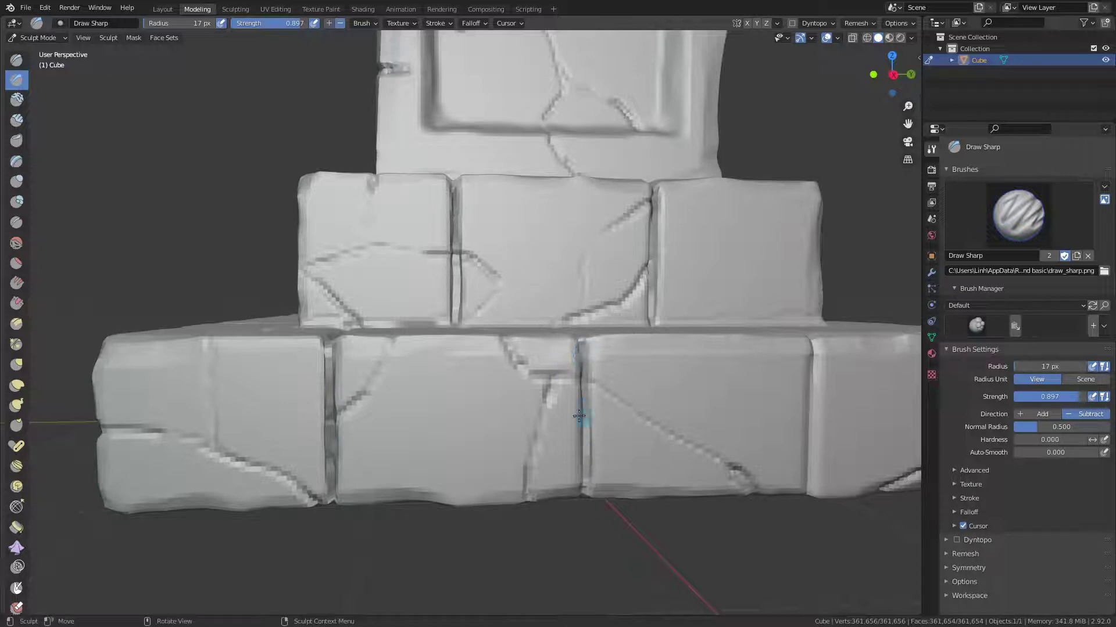
pyautogui.moveTo(582, 363); pyautogui.dragTo(590, 419)
pyautogui.moveTo(590, 419); pyautogui.dragTo(580, 496, button='middle')
pyautogui.moveTo(562, 331); pyautogui.dragTo(558, 433)
pyautogui.moveTo(559, 311); pyautogui.dragTo(555, 420)
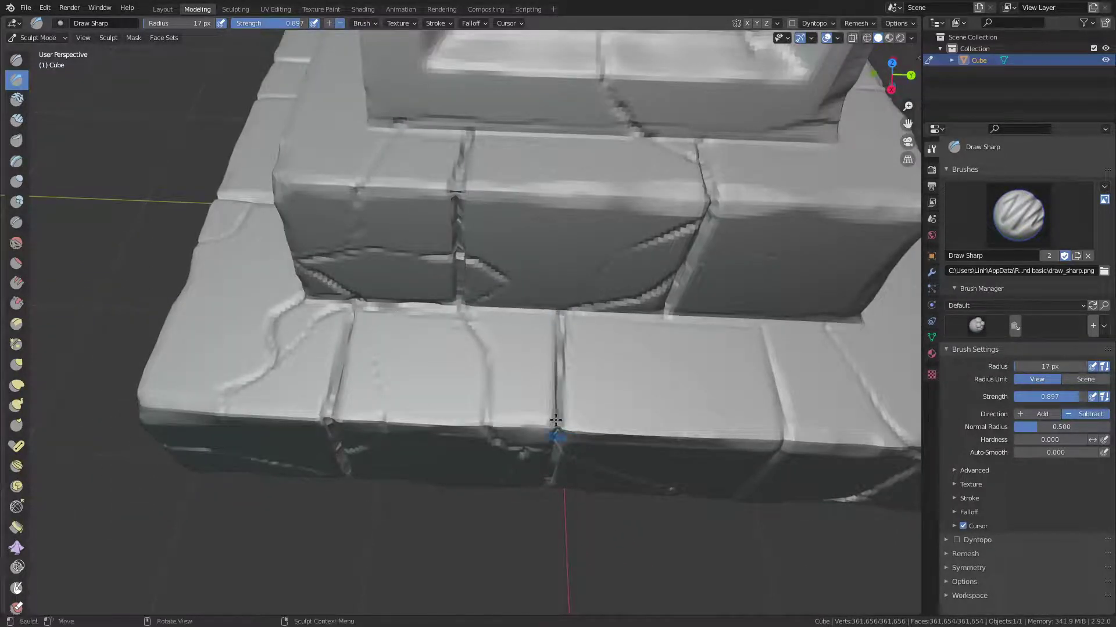
# Deepen the vertical cracks and seams between the bottom step's bricks.
pyautogui.moveTo(558, 420)
pyautogui.mouseDown(button='middle')
pyautogui.moveTo(531, 379)
pyautogui.moveTo(602, 341)
pyautogui.mouseUp(button='middle')
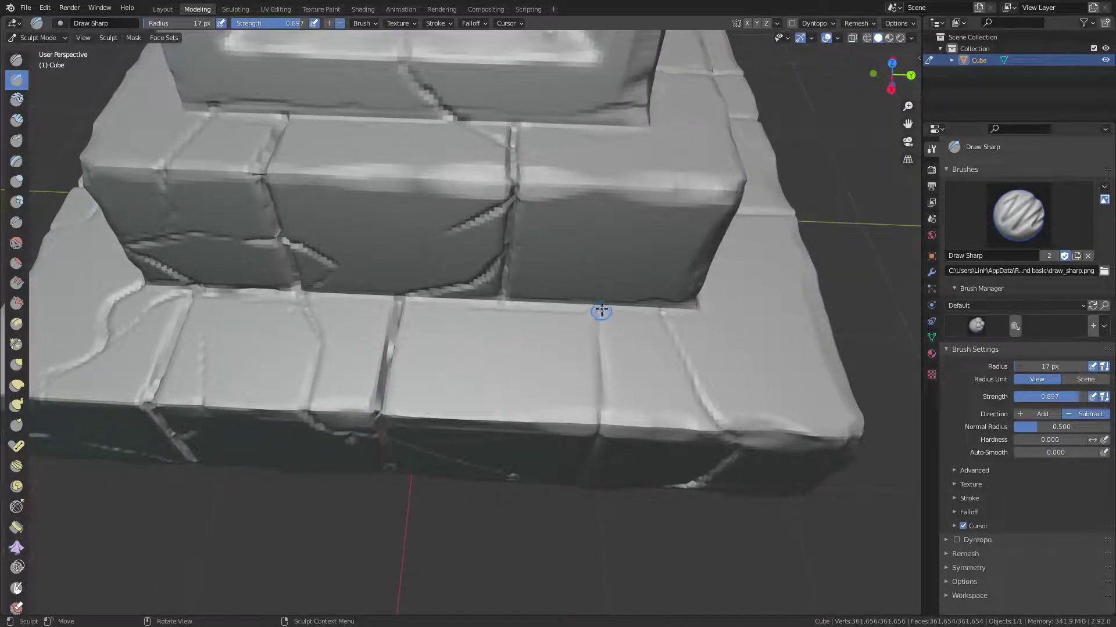
pyautogui.moveTo(602, 311); pyautogui.dragTo(600, 435)
pyautogui.moveTo(598, 378); pyautogui.dragTo(565, 312, button='middle')
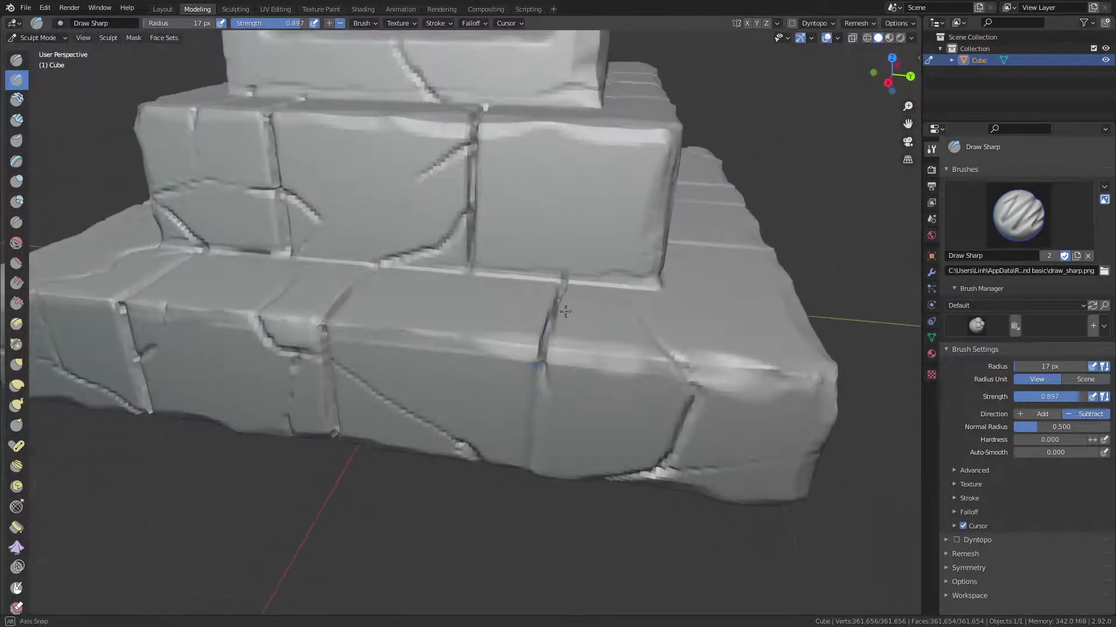
pyautogui.moveTo(542, 366); pyautogui.dragTo(540, 436)
pyautogui.moveTo(540, 436); pyautogui.dragTo(552, 385, button='middle')
pyautogui.moveTo(553, 386); pyautogui.dragTo(557, 453)
pyautogui.moveTo(667, 311)
pyautogui.mouseDown(button='middle')
pyautogui.moveTo(560, 379)
pyautogui.moveTo(525, 387)
pyautogui.moveTo(627, 361)
pyautogui.moveTo(598, 343)
pyautogui.mouseUp(button='middle')
pyautogui.moveTo(571, 320); pyautogui.dragTo(569, 528)
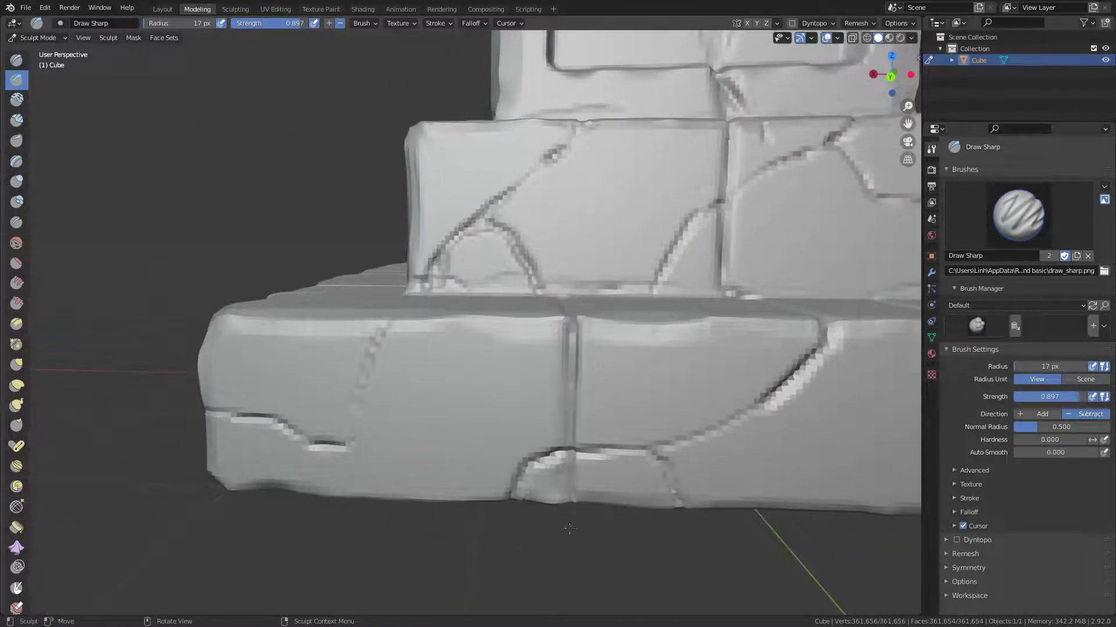
pyautogui.moveTo(572, 320); pyautogui.dragTo(569, 502)
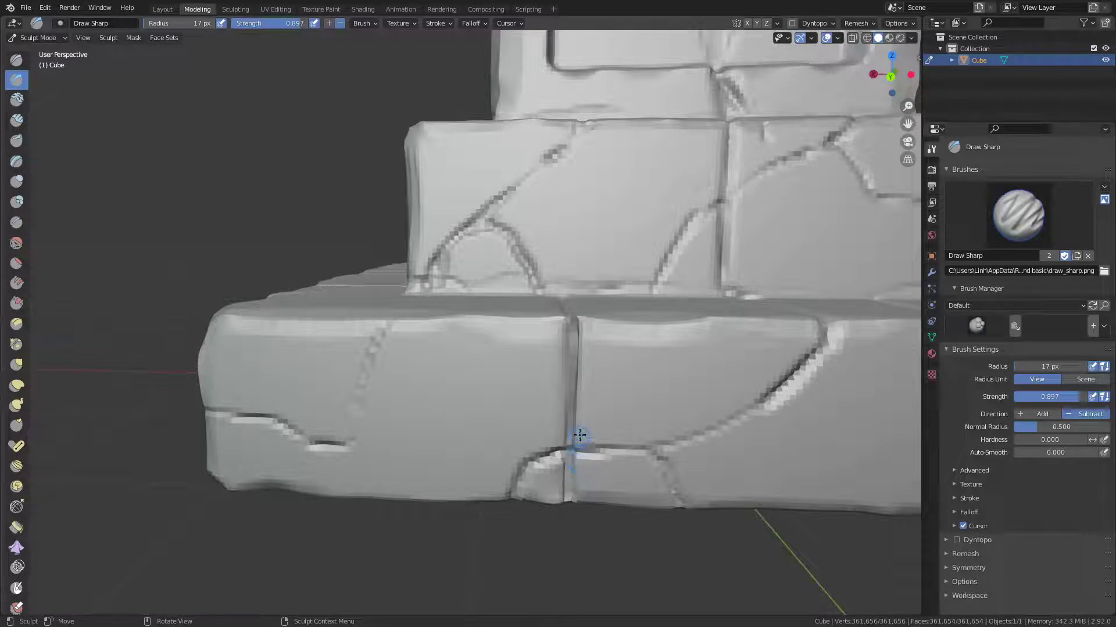
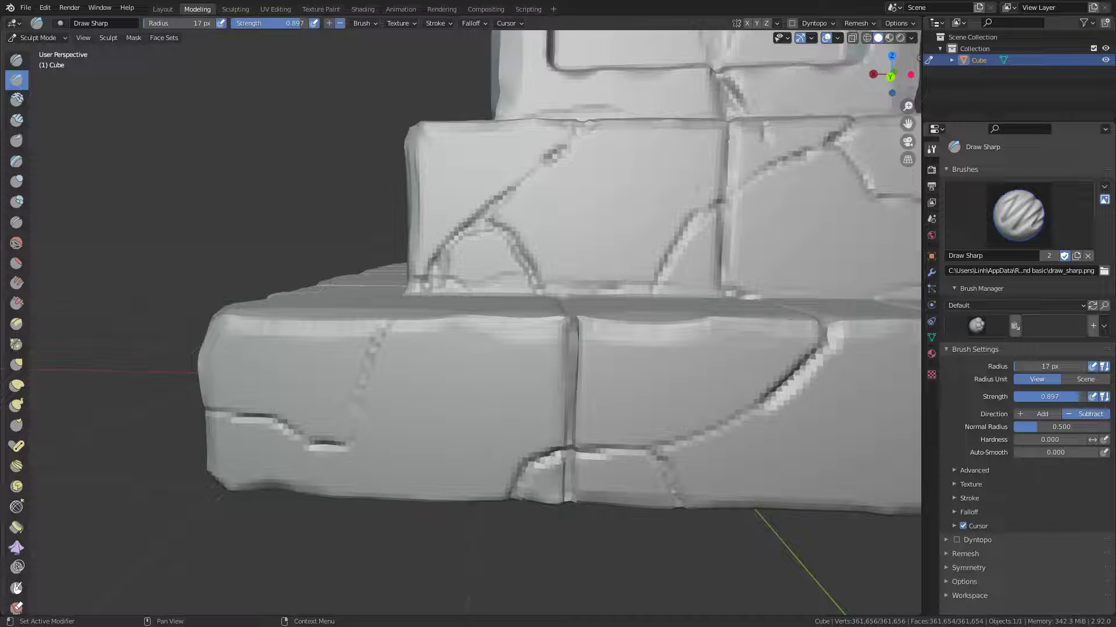
# Deepen the vertical seams and grooves in the front lower bricks with Draw Sharp strokes.
pyautogui.moveTo(568, 325); pyautogui.dragTo(568, 533)
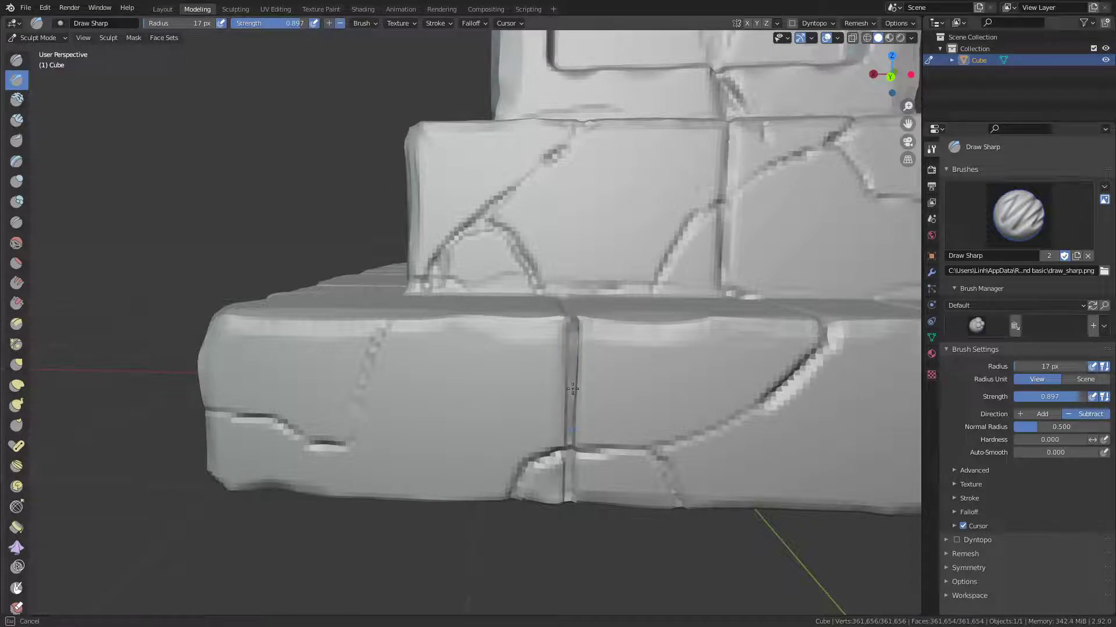
pyautogui.moveTo(654, 364); pyautogui.dragTo(651, 438, button='middle')
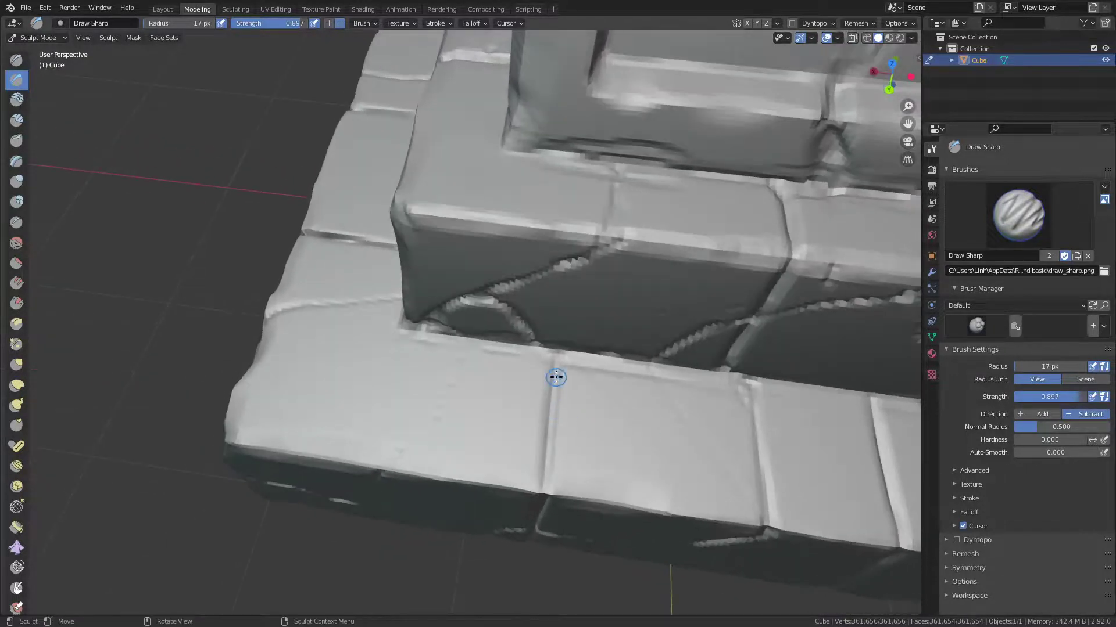
pyautogui.moveTo(555, 376)
pyautogui.mouseDown()
pyautogui.moveTo(546, 478)
pyautogui.moveTo(575, 443)
pyautogui.mouseUp()
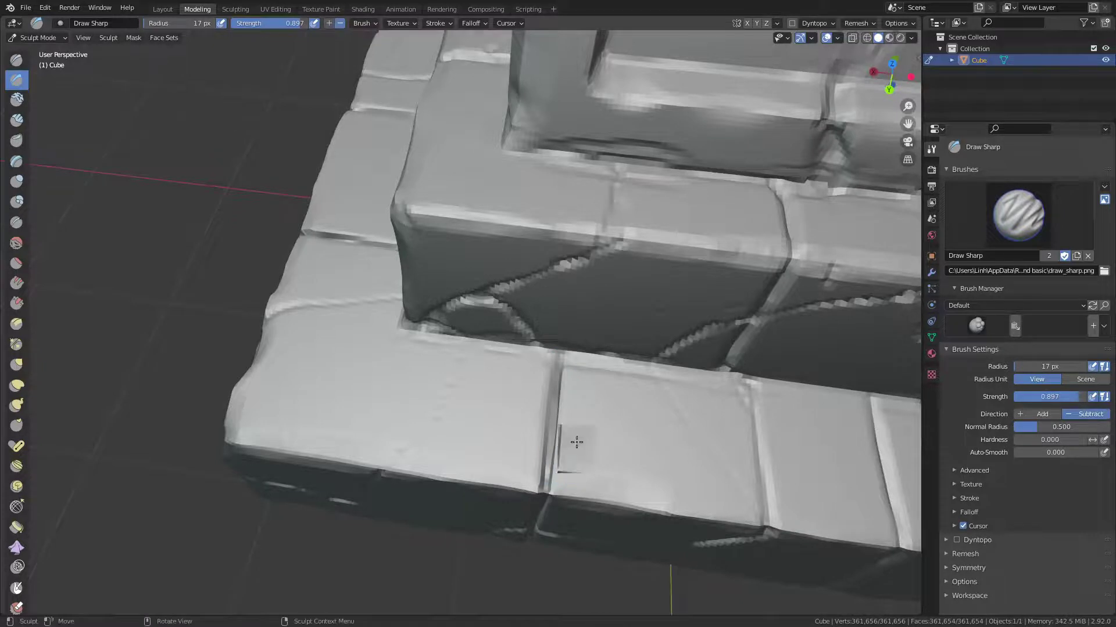
pyautogui.moveTo(575, 444)
pyautogui.mouseDown(button='middle')
pyautogui.moveTo(568, 435)
pyautogui.moveTo(585, 424)
pyautogui.moveTo(476, 371)
pyautogui.mouseUp(button='middle')
pyautogui.moveTo(463, 336); pyautogui.dragTo(457, 398)
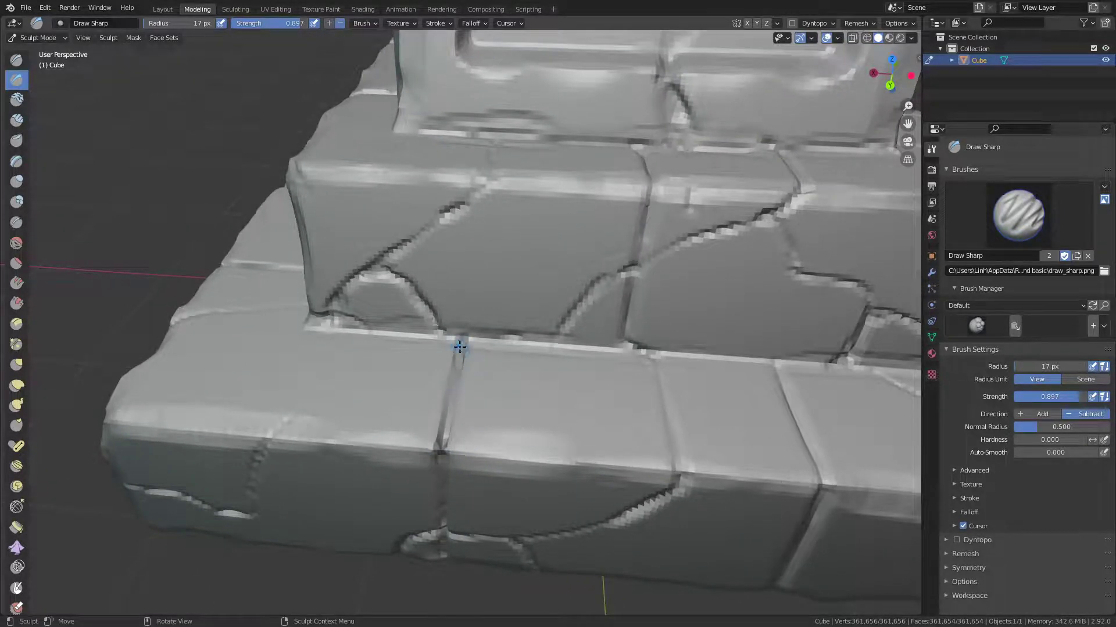
pyautogui.keyDown('shift'); pyautogui.moveTo(639, 391); pyautogui.dragTo(488, 393, button='middle'); pyautogui.keyUp('shift')
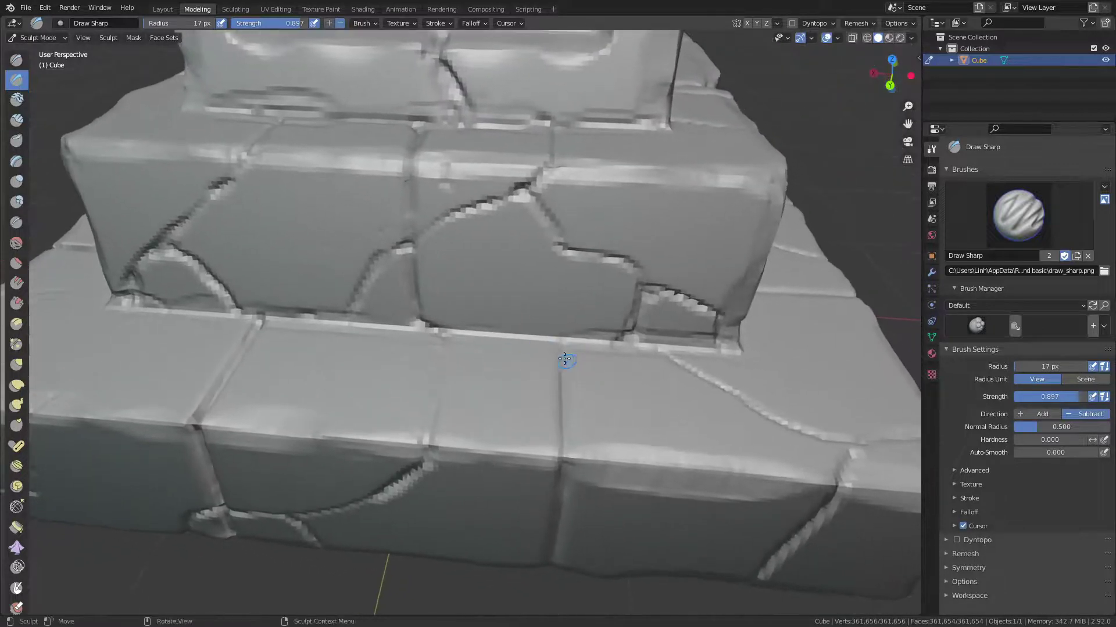
pyautogui.moveTo(560, 358)
pyautogui.mouseDown()
pyautogui.moveTo(560, 344)
pyautogui.moveTo(563, 441)
pyautogui.moveTo(573, 381)
pyautogui.moveTo(551, 454)
pyautogui.mouseUp()
pyautogui.moveTo(551, 453)
pyautogui.mouseDown(button='middle')
pyautogui.moveTo(552, 374)
pyautogui.moveTo(570, 324)
pyautogui.mouseUp(button='middle')
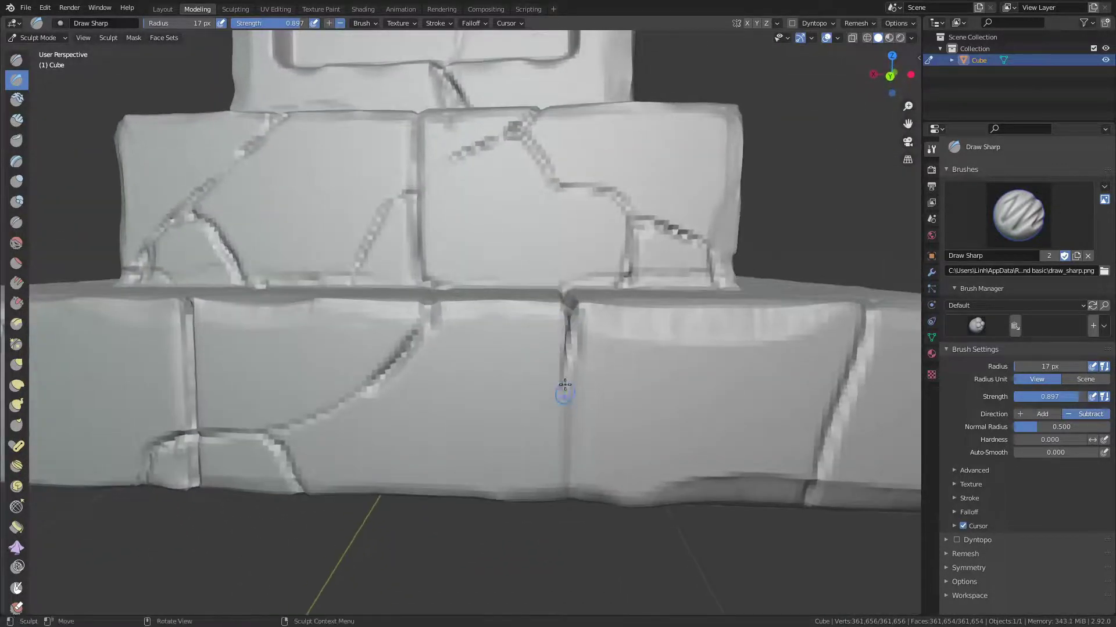
pyautogui.moveTo(568, 393); pyautogui.dragTo(569, 479)
pyautogui.moveTo(575, 391); pyautogui.dragTo(568, 521)
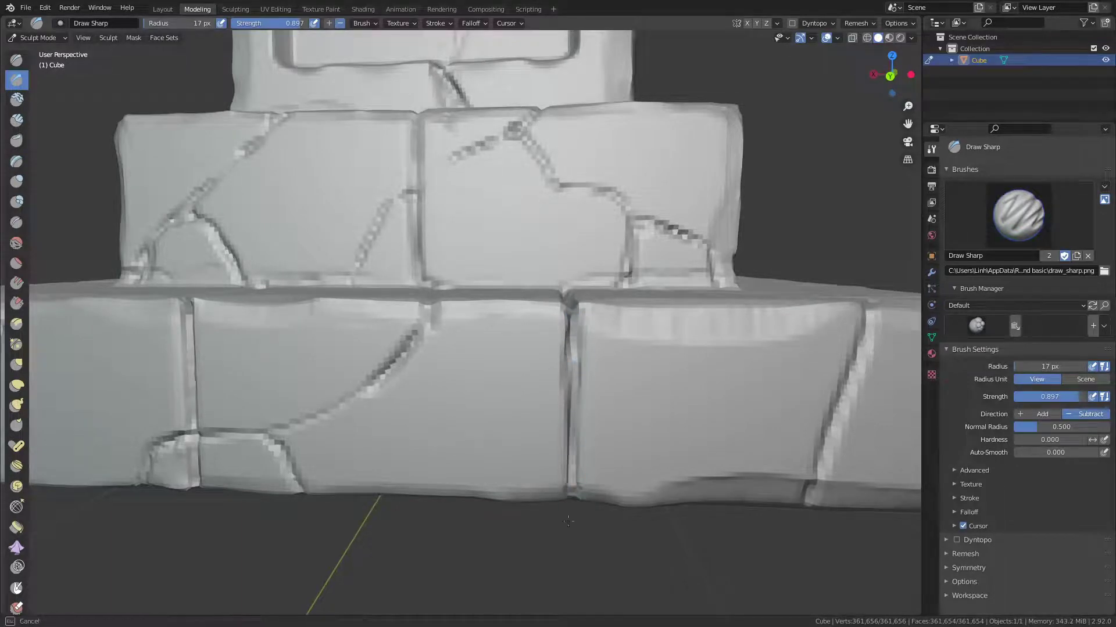
# Carve a new vertical groove at the step corner and crease the neighbouring seam downward.
pyautogui.moveTo(591, 430)
pyautogui.mouseDown(button='middle')
pyautogui.moveTo(530, 429)
pyautogui.moveTo(489, 460)
pyautogui.moveTo(400, 463)
pyautogui.mouseUp(button='middle')
pyautogui.moveTo(467, 361); pyautogui.dragTo(453, 480)
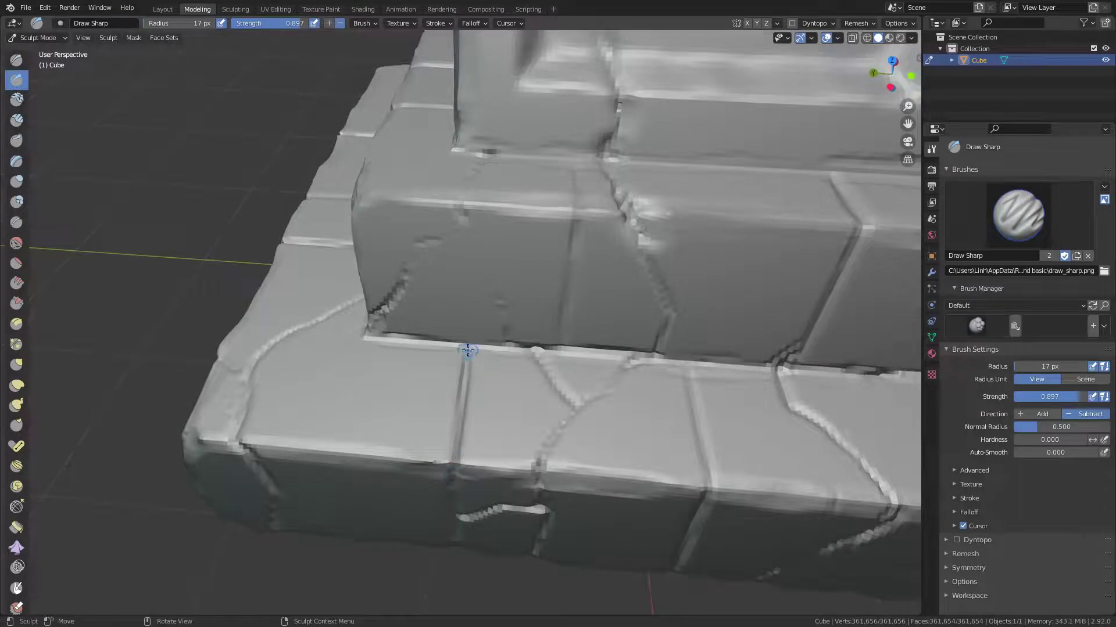
pyautogui.moveTo(468, 350); pyautogui.dragTo(464, 422)
pyautogui.moveTo(463, 428); pyautogui.dragTo(471, 391, button='middle')
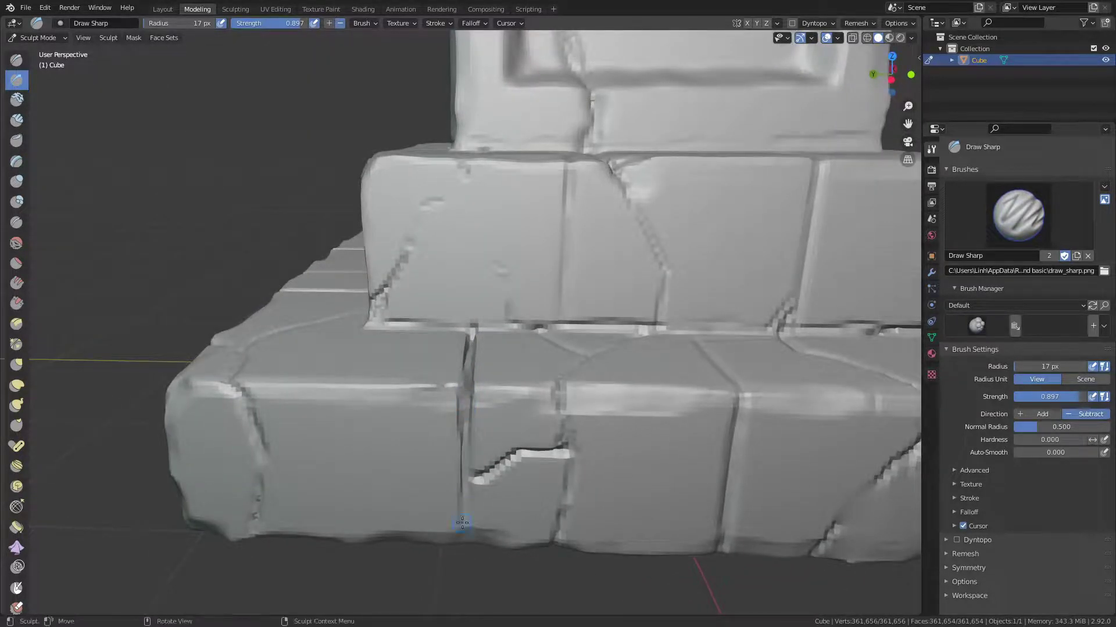
pyautogui.moveTo(460, 523); pyautogui.dragTo(481, 394, button='middle')
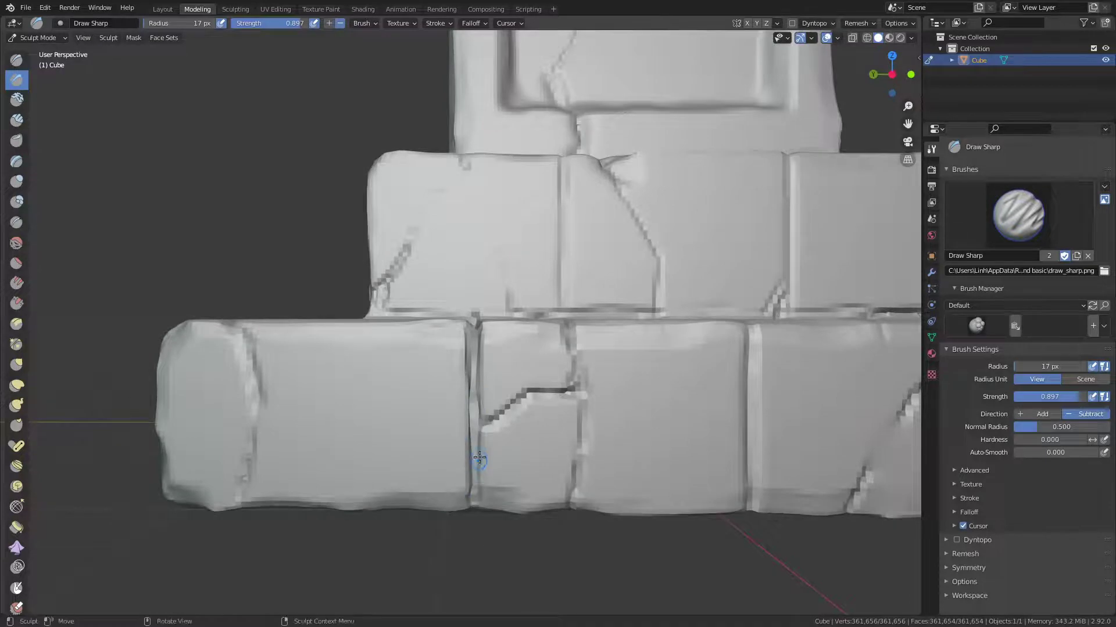
pyautogui.moveTo(479, 459)
pyautogui.mouseDown(button='middle')
pyautogui.moveTo(492, 385)
pyautogui.moveTo(579, 424)
pyautogui.moveTo(538, 331)
pyautogui.moveTo(561, 343)
pyautogui.mouseUp(button='middle')
pyautogui.moveTo(510, 436)
pyautogui.mouseDown()
pyautogui.moveTo(525, 316)
pyautogui.moveTo(511, 418)
pyautogui.mouseUp()
pyautogui.moveTo(511, 419); pyautogui.dragTo(523, 297, button='middle')
pyautogui.moveTo(519, 414); pyautogui.dragTo(515, 465)
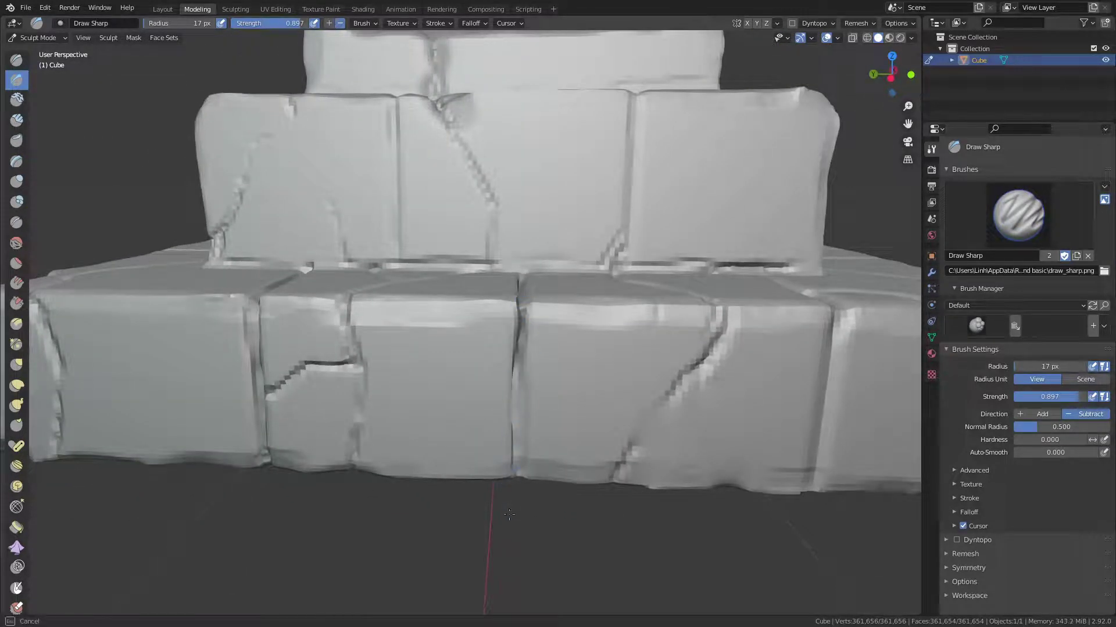
# Sharpen creases along several brick seams of the wall from higher and frontal angles.
pyautogui.moveTo(509, 515); pyautogui.dragTo(527, 331, button='middle')
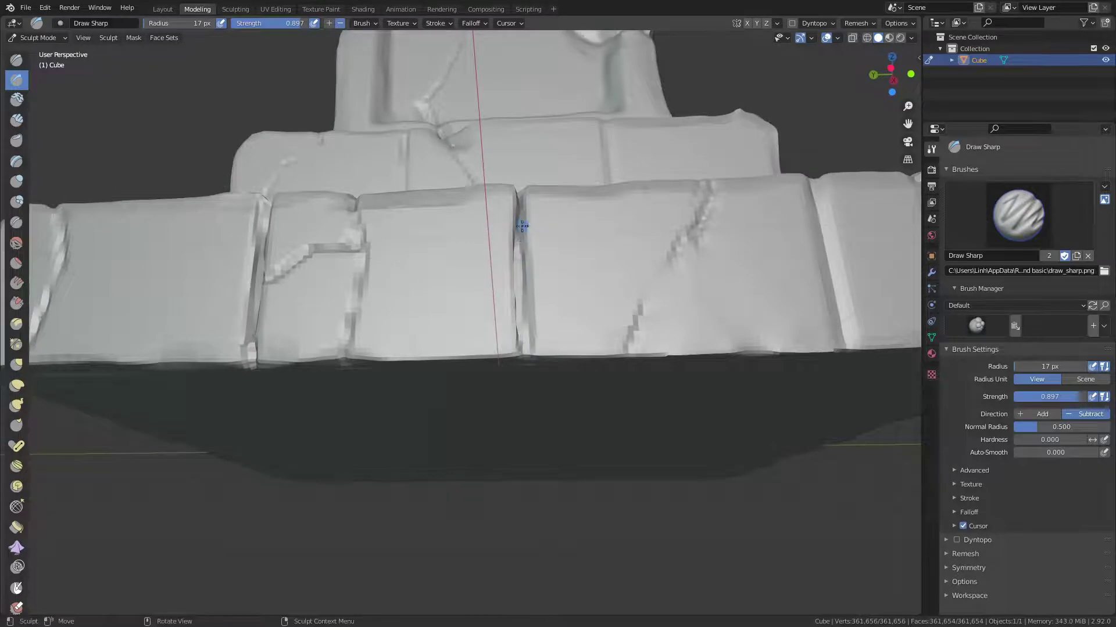
pyautogui.moveTo(522, 227); pyautogui.dragTo(522, 336)
pyautogui.moveTo(524, 365)
pyautogui.mouseDown(button='middle')
pyautogui.moveTo(541, 271)
pyautogui.moveTo(531, 344)
pyautogui.moveTo(543, 399)
pyautogui.moveTo(512, 409)
pyautogui.moveTo(558, 318)
pyautogui.mouseUp(button='middle')
pyautogui.moveTo(557, 323); pyautogui.dragTo(553, 444)
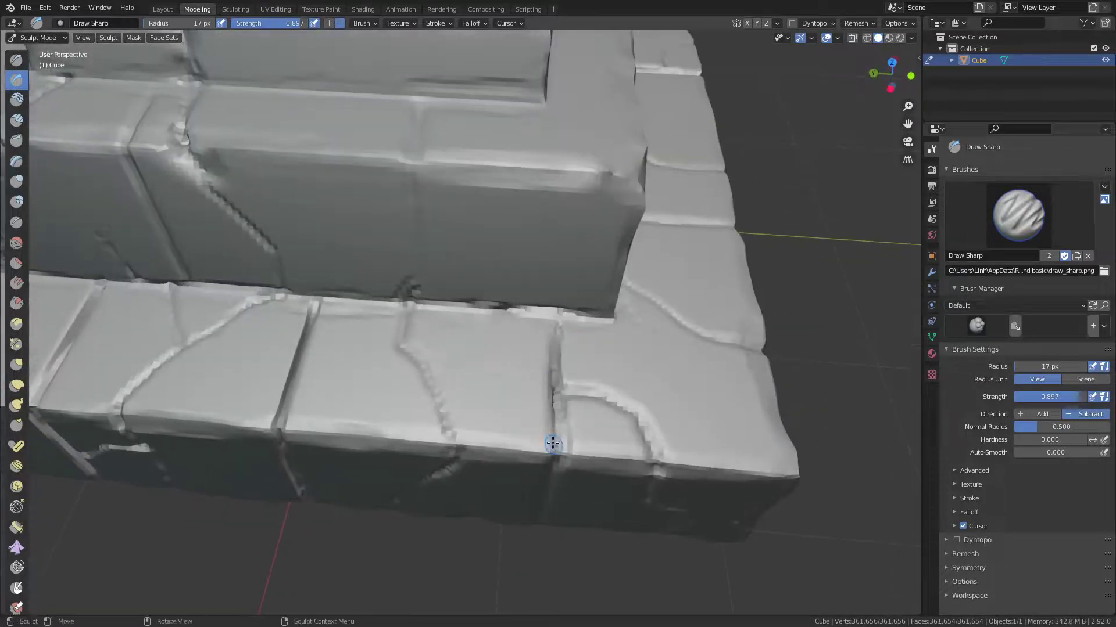
pyautogui.moveTo(555, 459)
pyautogui.mouseDown(button='middle')
pyautogui.moveTo(558, 372)
pyautogui.moveTo(520, 304)
pyautogui.mouseUp(button='middle')
pyautogui.moveTo(511, 296); pyautogui.dragTo(501, 422)
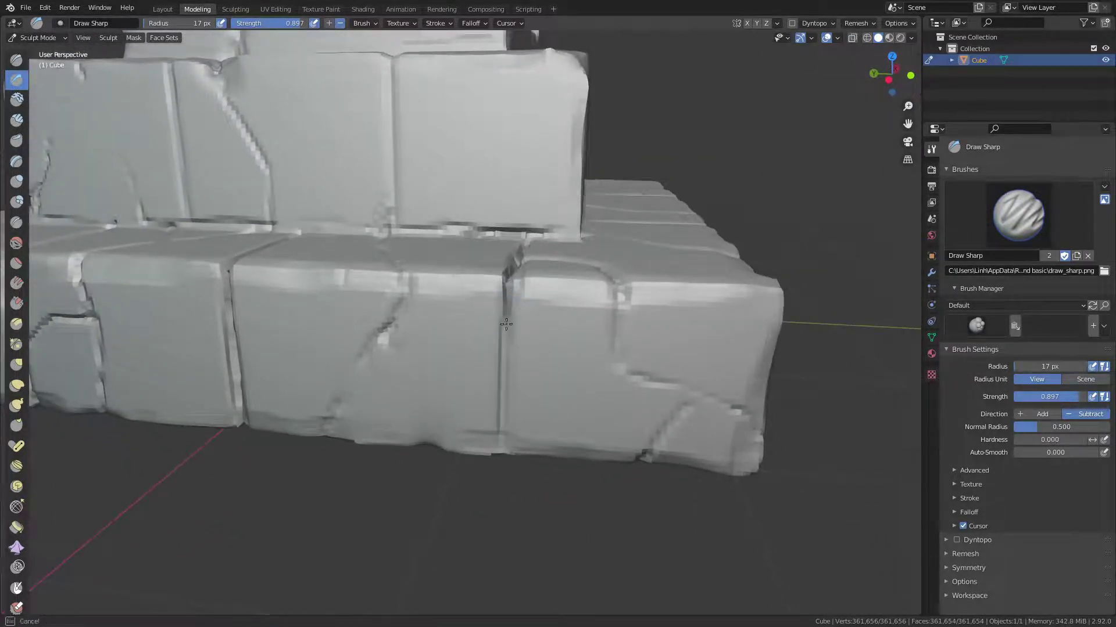
pyautogui.moveTo(506, 324); pyautogui.dragTo(501, 441)
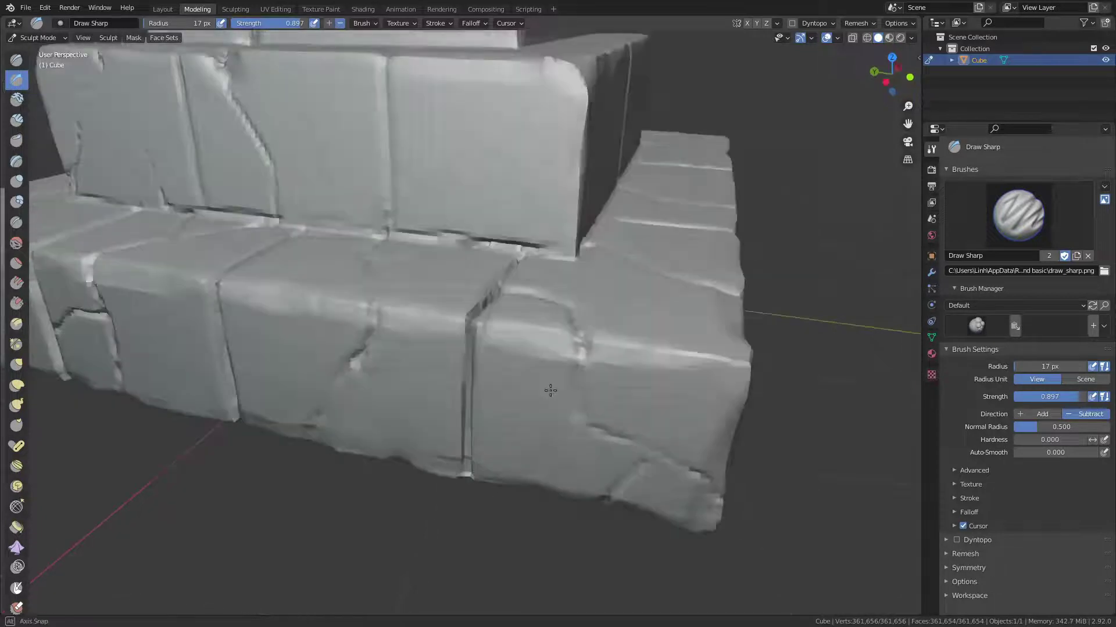
pyautogui.moveTo(501, 430); pyautogui.dragTo(447, 389, button='middle')
pyautogui.scroll(4, 448, 389)
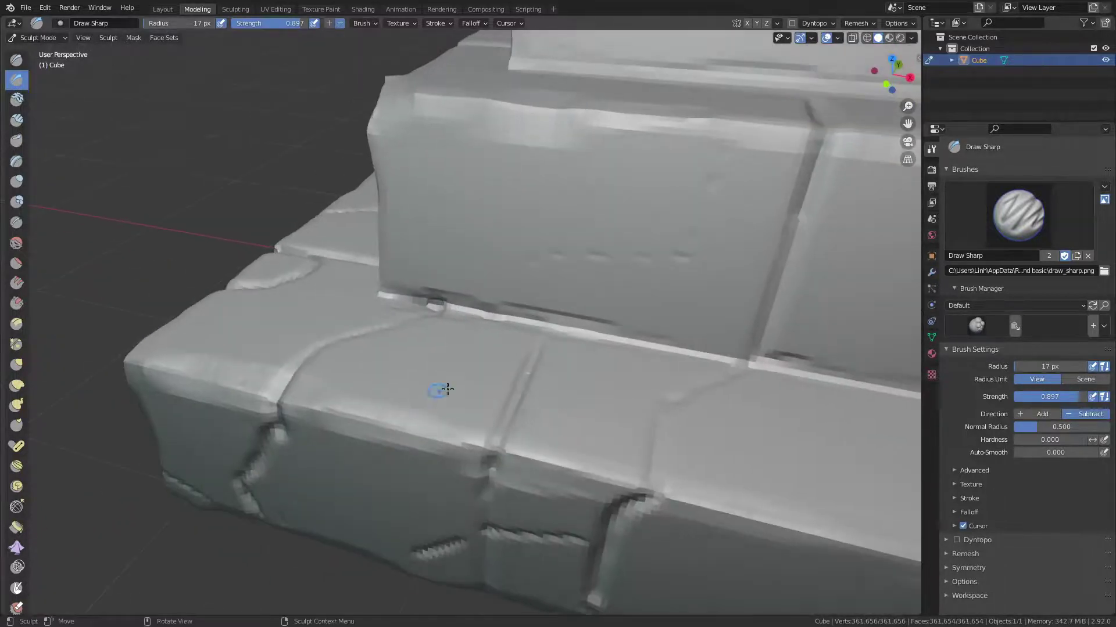
# Extend and darken the vertical seam crease in a close-up of the wall.
pyautogui.moveTo(549, 325); pyautogui.dragTo(523, 410)
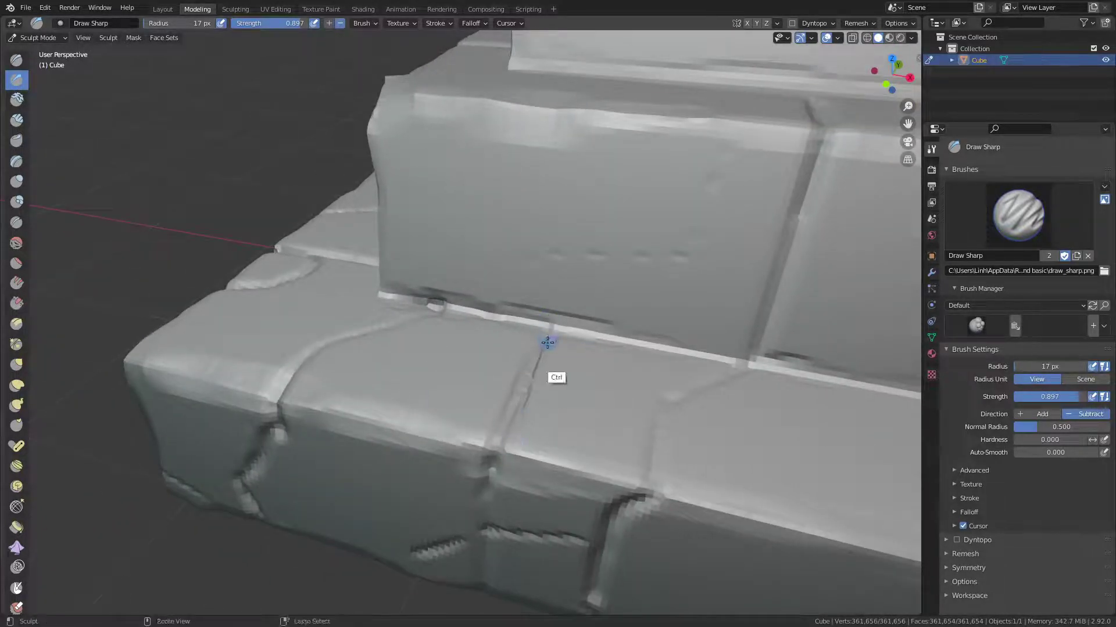
pyautogui.moveTo(552, 325); pyautogui.dragTo(505, 442)
pyautogui.moveTo(553, 327); pyautogui.dragTo(499, 453)
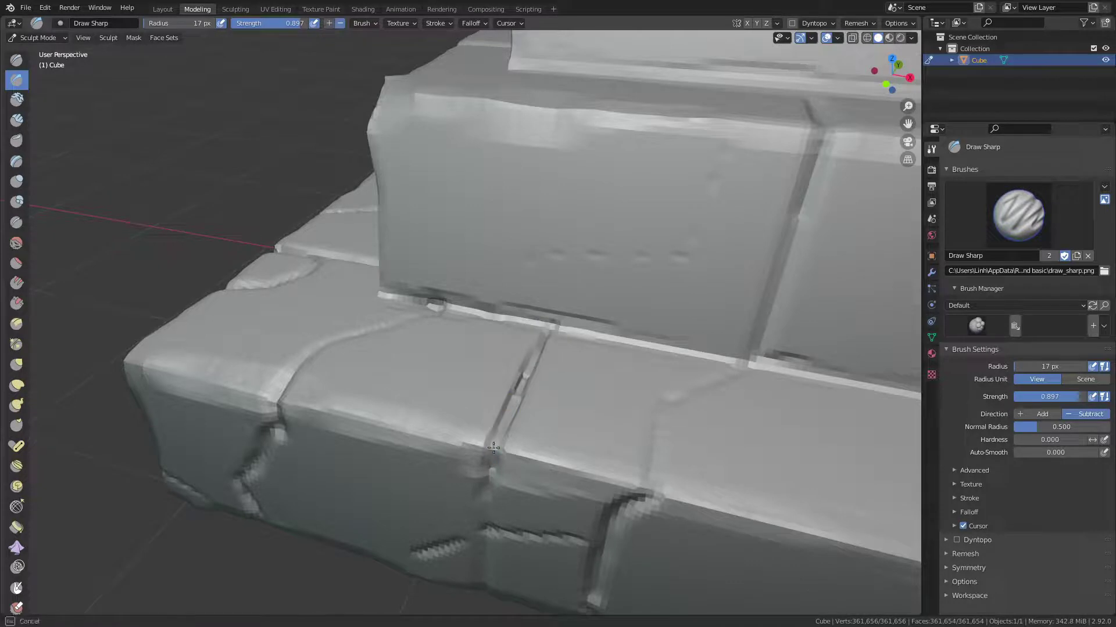
pyautogui.moveTo(499, 447)
pyautogui.mouseDown(button='middle')
pyautogui.moveTo(639, 308)
pyautogui.moveTo(552, 368)
pyautogui.moveTo(511, 244)
pyautogui.moveTo(508, 259)
pyautogui.mouseUp(button='middle')
pyautogui.moveTo(460, 186); pyautogui.dragTo(457, 287)
pyautogui.moveTo(472, 335); pyautogui.dragTo(498, 249, button='middle')
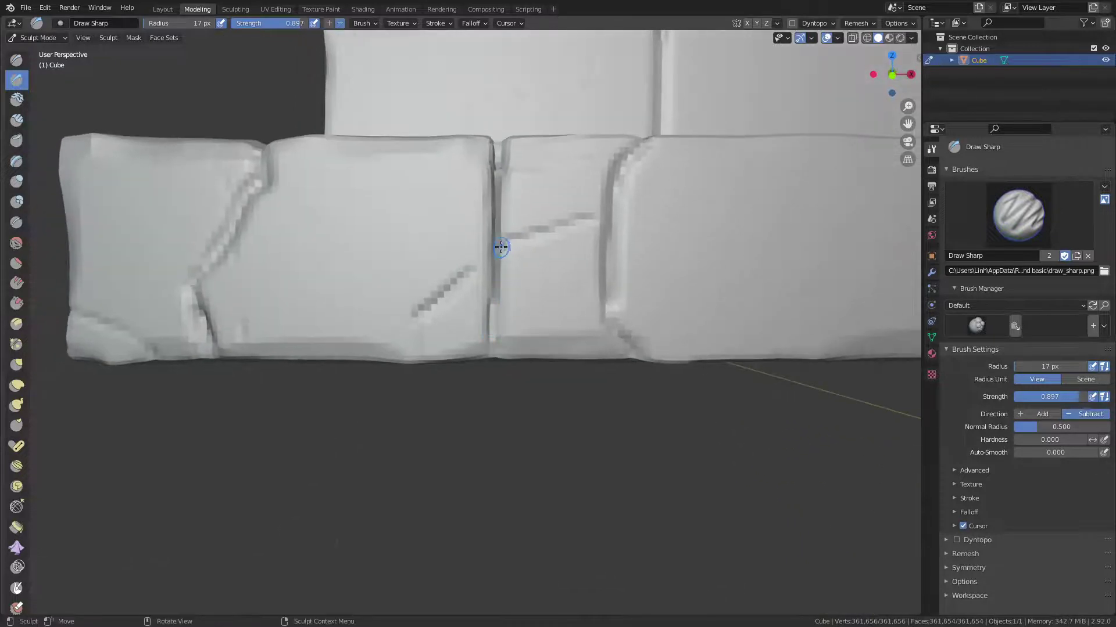
# Darken and deepen the vertical grooves in the bottom-step wall.
pyautogui.moveTo(498, 249); pyautogui.dragTo(495, 388)
pyautogui.moveTo(493, 340); pyautogui.dragTo(499, 292, button='middle')
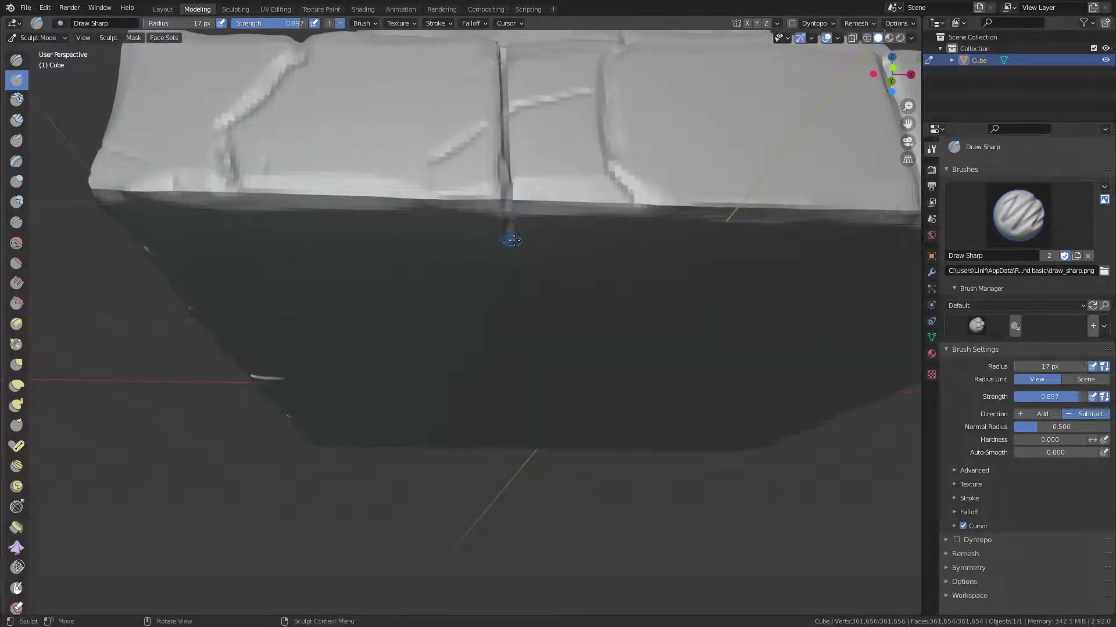
pyautogui.moveTo(511, 240)
pyautogui.mouseDown(button='middle')
pyautogui.moveTo(543, 366)
pyautogui.moveTo(428, 326)
pyautogui.moveTo(523, 331)
pyautogui.moveTo(499, 324)
pyautogui.moveTo(563, 317)
pyautogui.moveTo(596, 395)
pyautogui.mouseUp(button='middle')
pyautogui.moveTo(512, 205); pyautogui.dragTo(503, 305)
pyautogui.moveTo(499, 401); pyautogui.dragTo(510, 229, button='middle')
pyautogui.moveTo(510, 229); pyautogui.dragTo(503, 339)
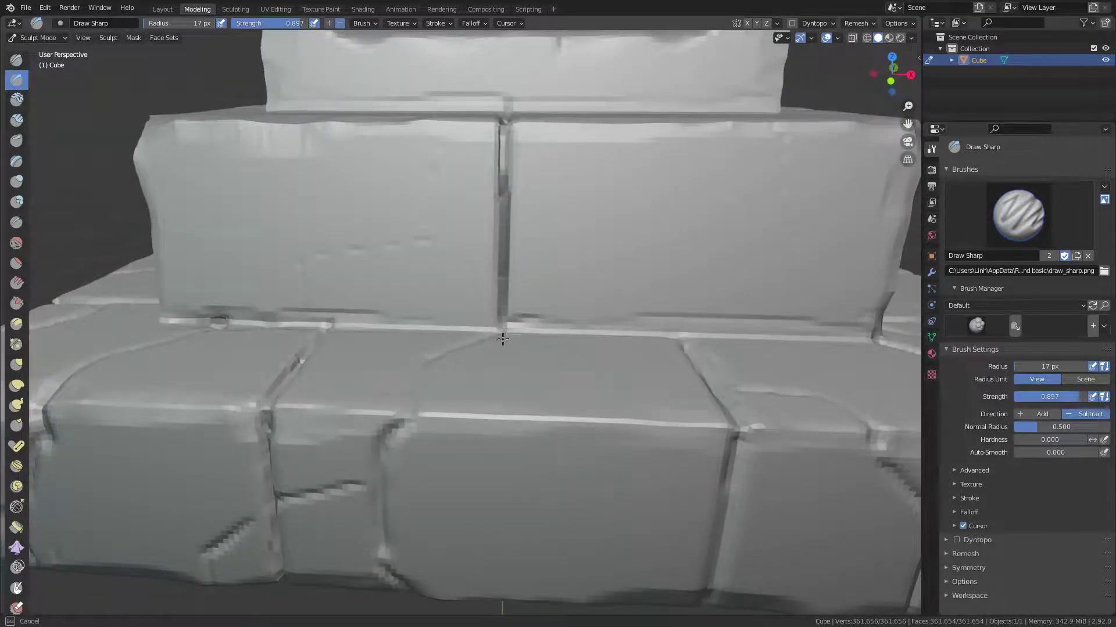
pyautogui.moveTo(504, 269)
pyautogui.mouseDown(button='middle')
pyautogui.moveTo(508, 294)
pyautogui.moveTo(496, 289)
pyautogui.moveTo(595, 292)
pyautogui.moveTo(527, 276)
pyautogui.moveTo(587, 339)
pyautogui.moveTo(381, 252)
pyautogui.moveTo(436, 316)
pyautogui.moveTo(555, 262)
pyautogui.moveTo(541, 260)
pyautogui.mouseUp(button='middle')
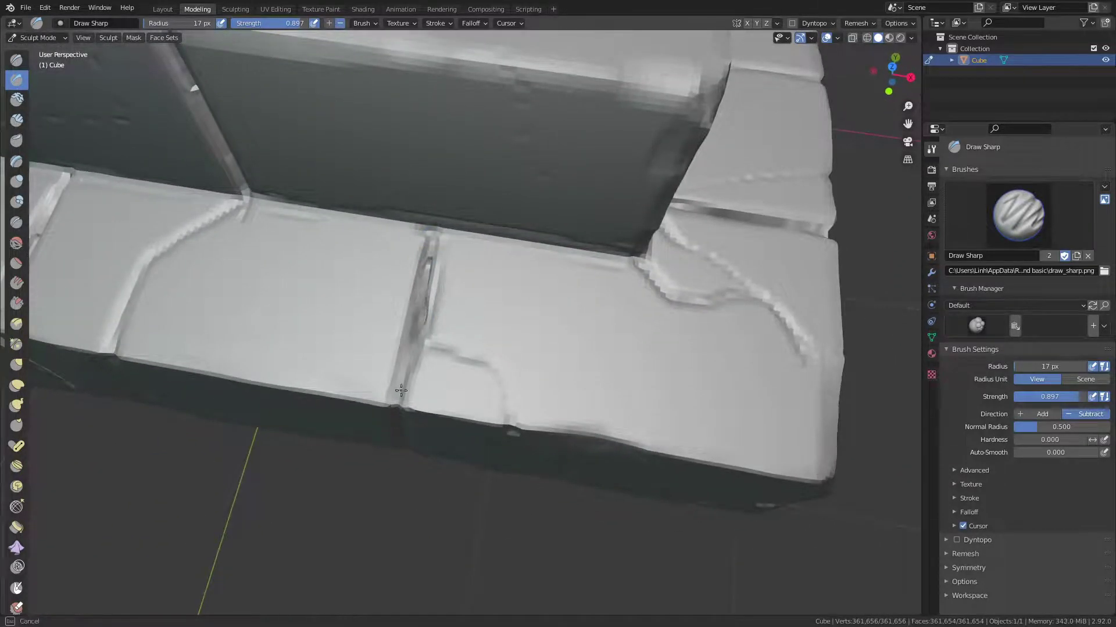
# Carve the bottom-step horizontal seam and a vertical brick joint darker, then view the whole pedestal.
pyautogui.moveTo(401, 390); pyautogui.dragTo(401, 423)
pyautogui.moveTo(431, 234); pyautogui.dragTo(477, 176, button='middle')
pyautogui.moveTo(262, 170)
pyautogui.mouseDown()
pyautogui.moveTo(391, 165)
pyautogui.moveTo(566, 133)
pyautogui.mouseUp()
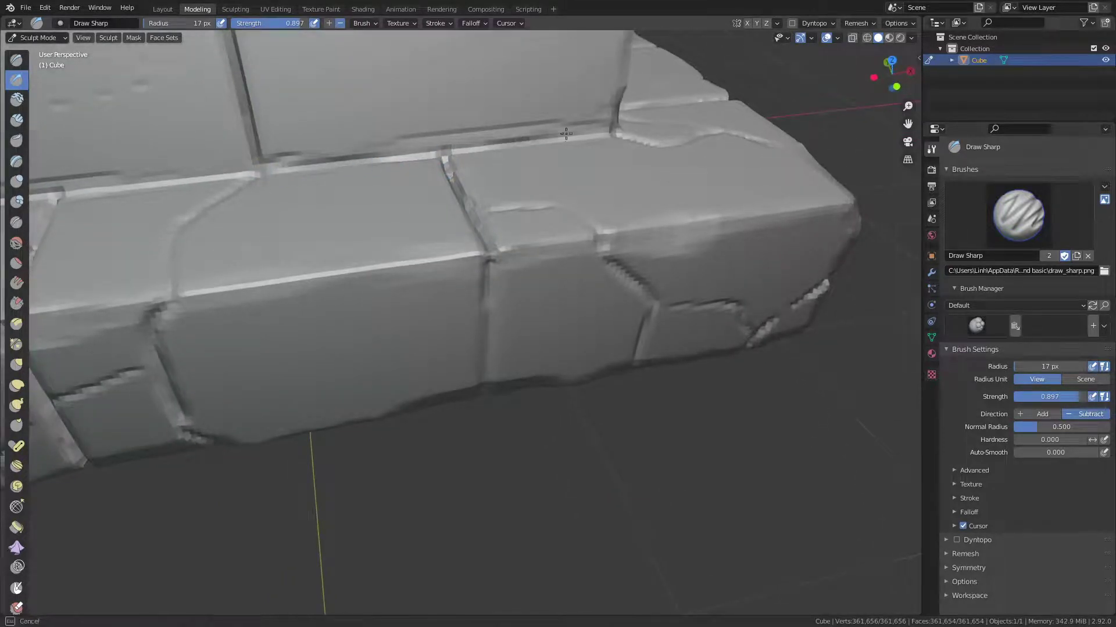
pyautogui.moveTo(635, 123)
pyautogui.mouseDown(button='middle')
pyautogui.moveTo(412, 249)
pyautogui.moveTo(443, 204)
pyautogui.moveTo(429, 137)
pyautogui.mouseUp(button='middle')
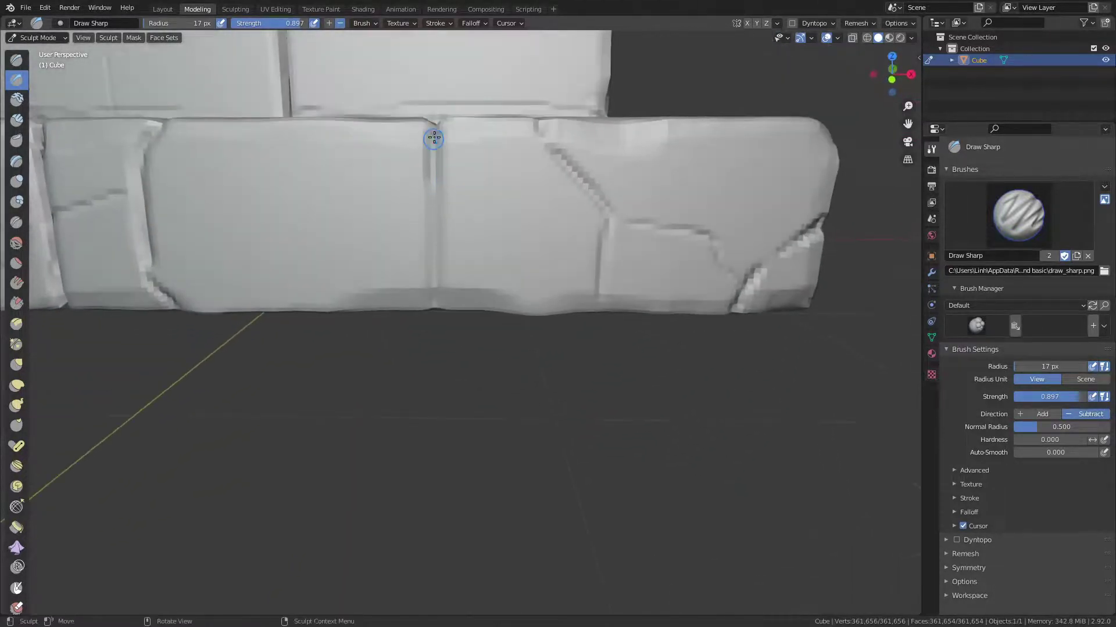
pyautogui.moveTo(437, 120); pyautogui.dragTo(432, 255)
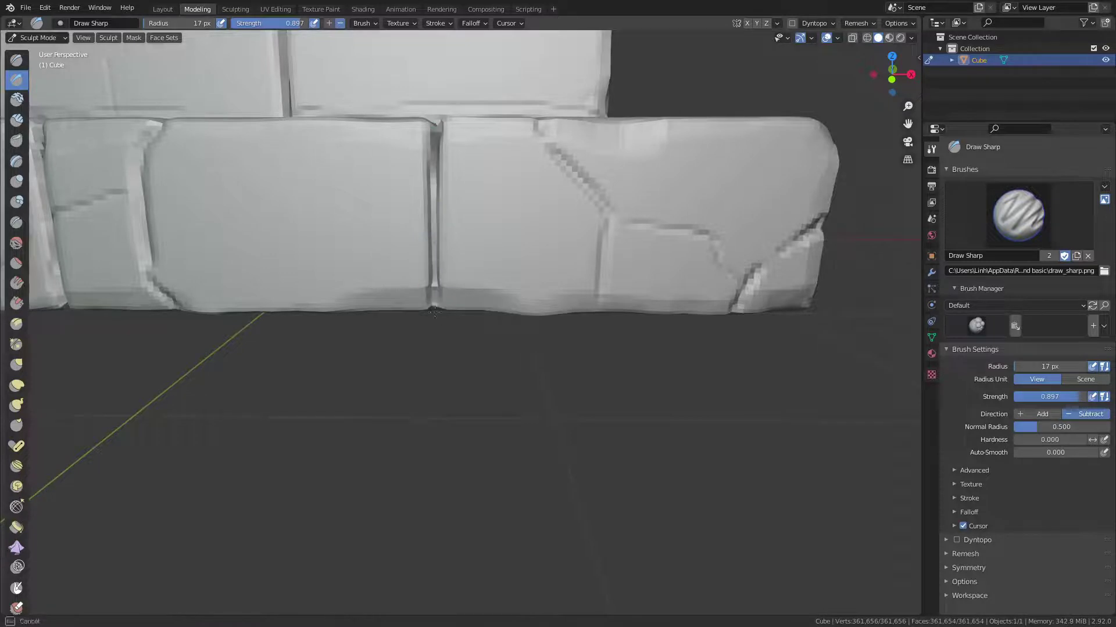
pyautogui.moveTo(435, 312)
pyautogui.mouseDown(button='middle')
pyautogui.moveTo(476, 392)
pyautogui.moveTo(480, 356)
pyautogui.moveTo(341, 379)
pyautogui.mouseUp(button='middle')
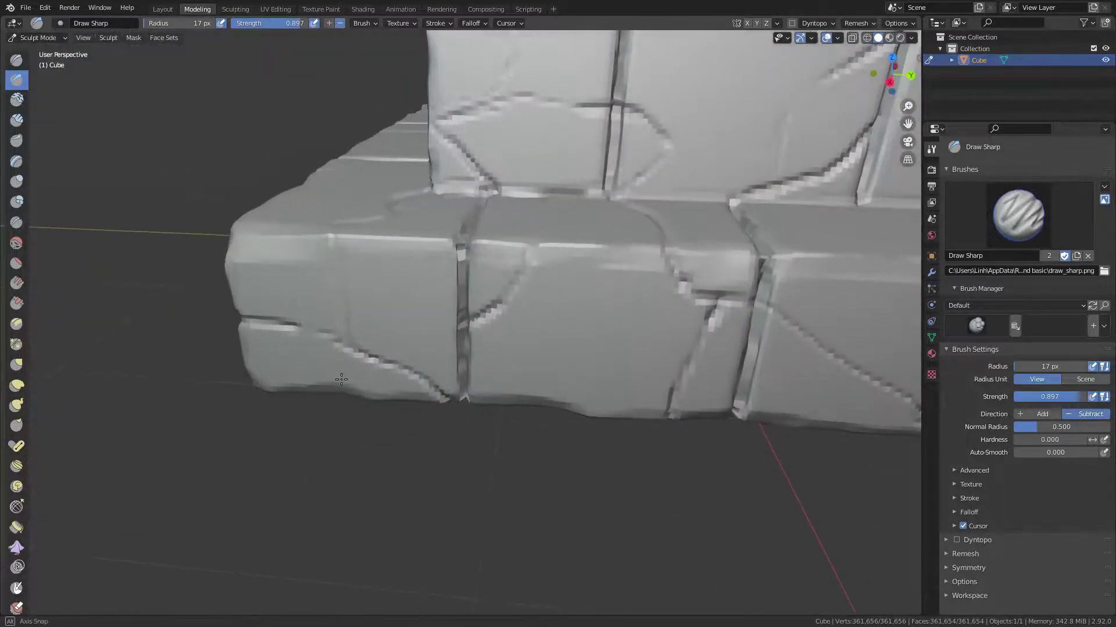
pyautogui.scroll(-5, 658, 304)
pyautogui.moveTo(498, 486)
pyautogui.mouseDown(button='middle')
pyautogui.moveTo(658, 369)
pyautogui.moveTo(435, 289)
pyautogui.moveTo(560, 307)
pyautogui.moveTo(649, 297)
pyautogui.moveTo(542, 331)
pyautogui.moveTo(473, 291)
pyautogui.moveTo(425, 306)
pyautogui.mouseUp(button='middle')
pyautogui.scroll(3, 538, 297)
pyautogui.scroll(2, 473, 291)
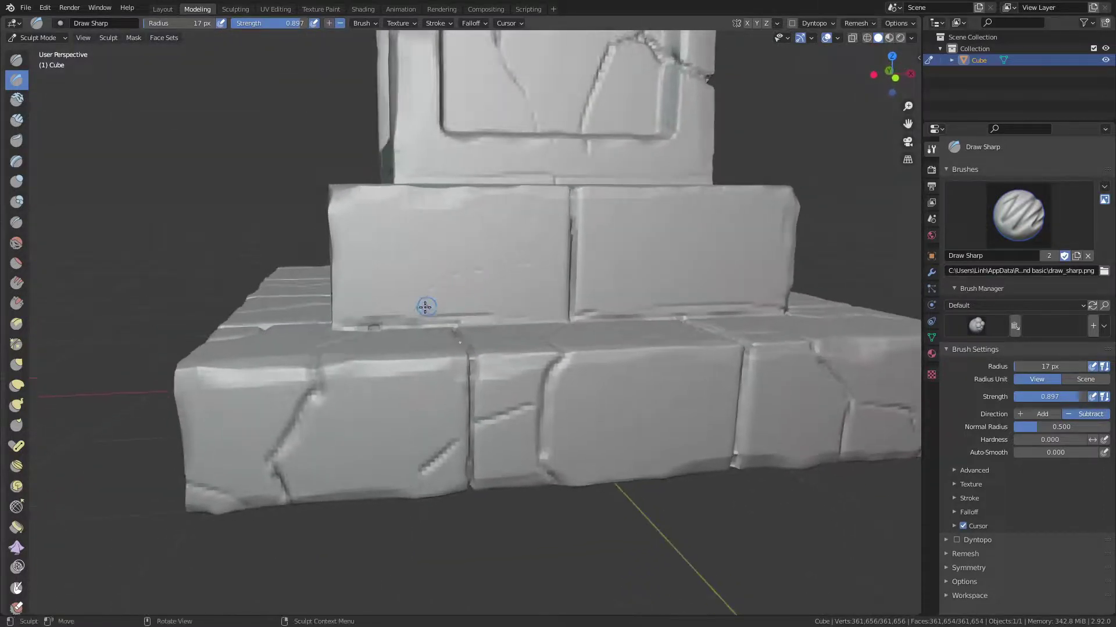
# Carve a thin crack into a brick face, extending it up and to the right.
pyautogui.moveTo(435, 317)
pyautogui.mouseDown()
pyautogui.moveTo(439, 283)
pyautogui.moveTo(375, 324)
pyautogui.mouseUp()
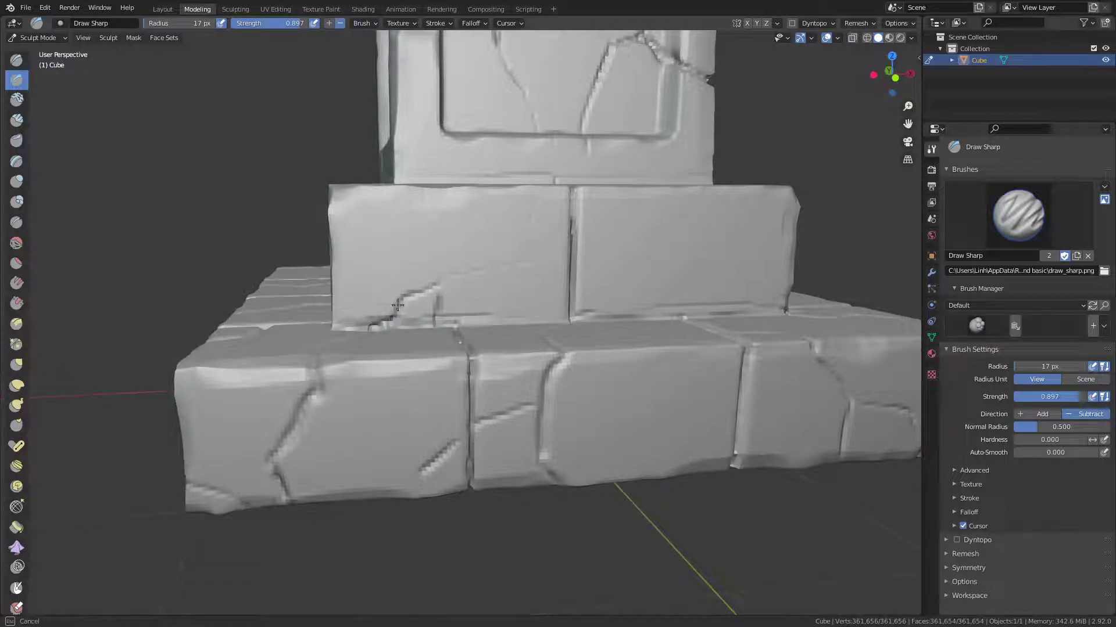
pyautogui.moveTo(436, 284); pyautogui.dragTo(489, 267)
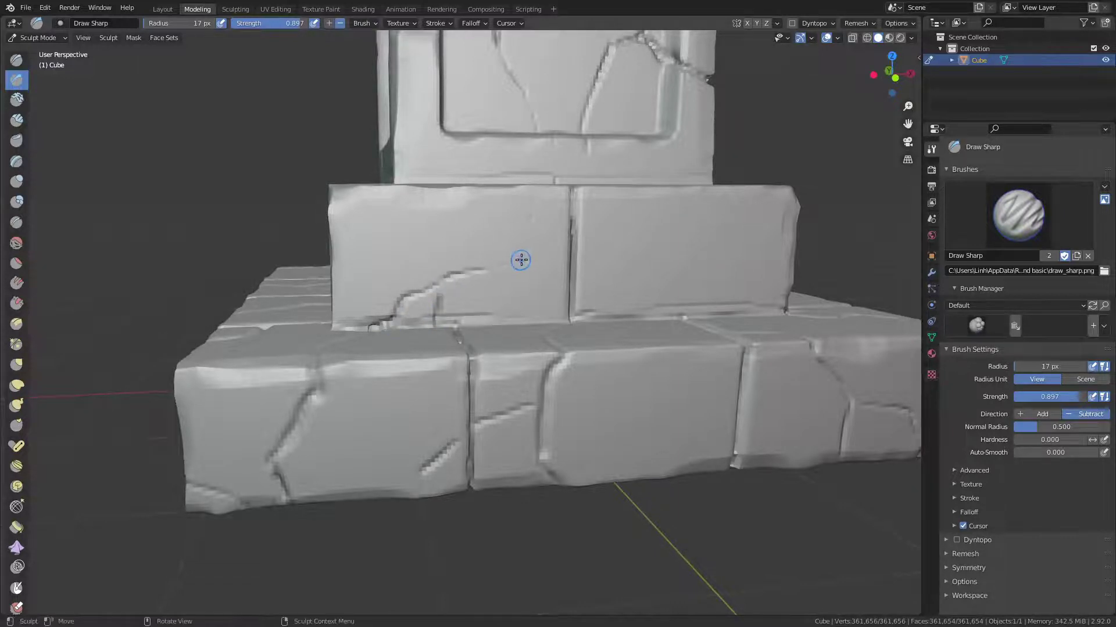
pyautogui.moveTo(538, 199)
pyautogui.mouseDown(button='middle')
pyautogui.moveTo(512, 249)
pyautogui.moveTo(513, 294)
pyautogui.mouseUp(button='middle')
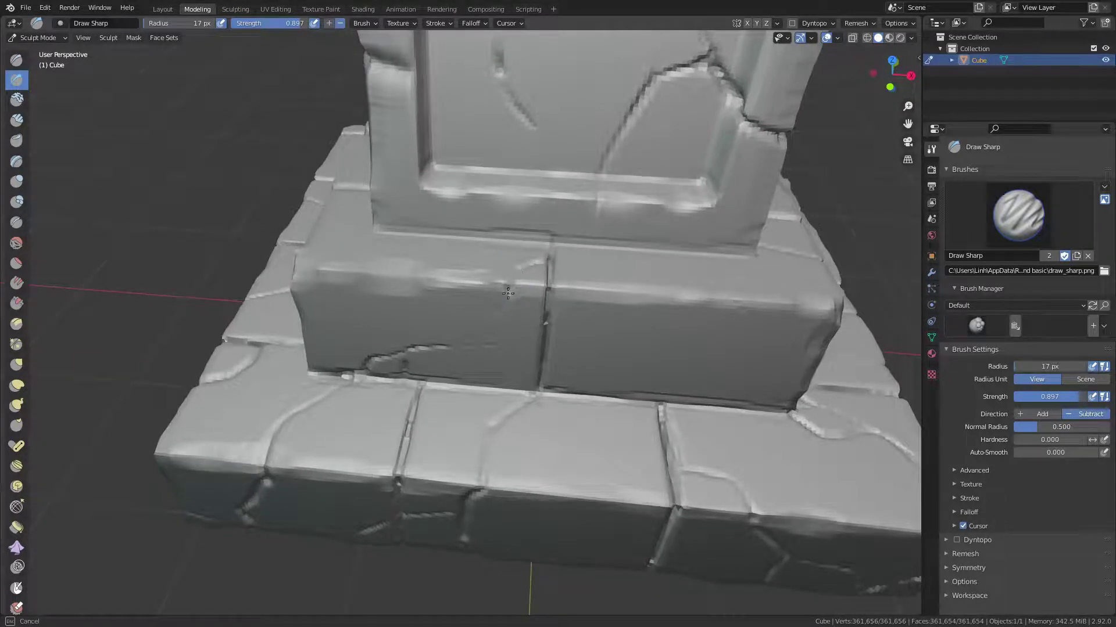
pyautogui.moveTo(423, 351)
pyautogui.mouseDown(button='middle')
pyautogui.moveTo(453, 274)
pyautogui.moveTo(490, 256)
pyautogui.mouseUp(button='middle')
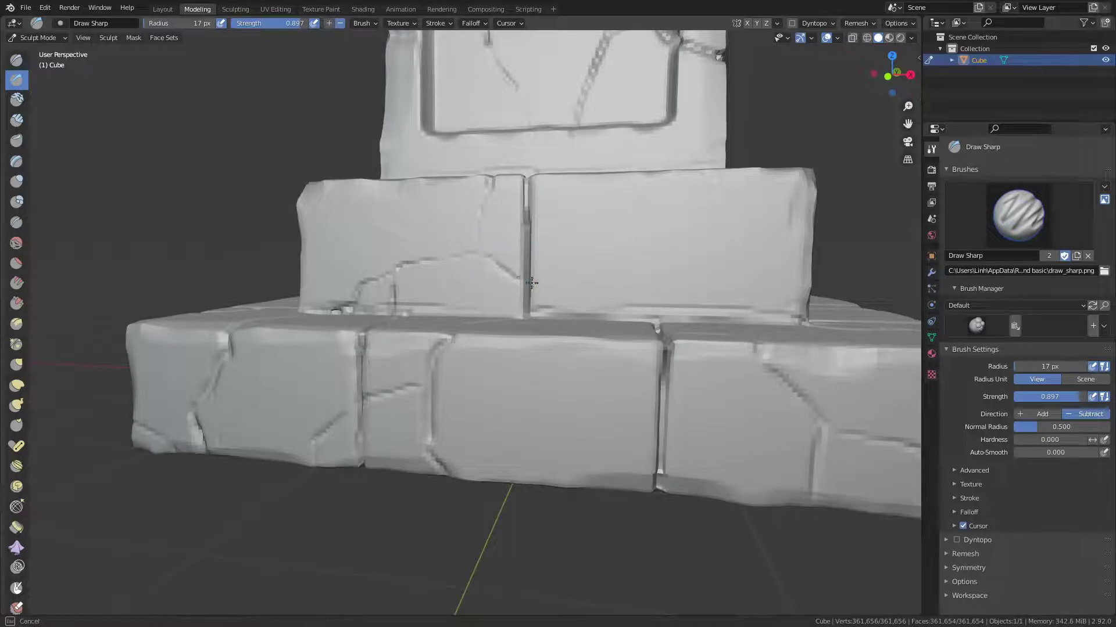
pyautogui.moveTo(722, 249)
pyautogui.keyDown('shift'); pyautogui.mouseDown(button='middle')
pyautogui.moveTo(608, 316)
pyautogui.moveTo(565, 309)
pyautogui.mouseUp(button='middle'); pyautogui.keyUp('shift')
pyautogui.moveTo(556, 306); pyautogui.dragTo(558, 306)
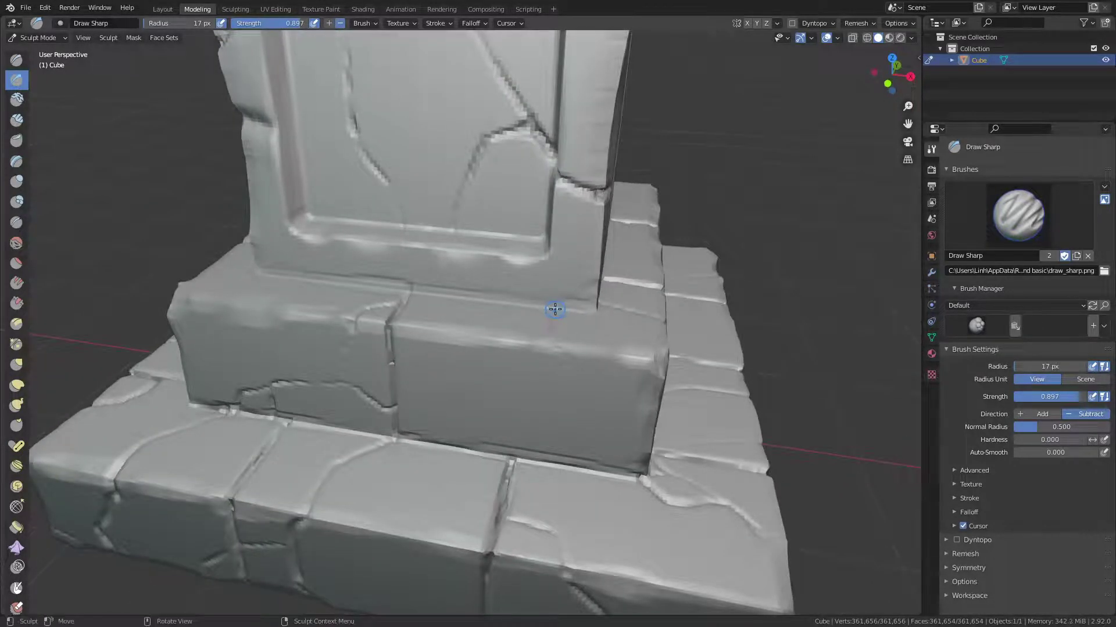
pyautogui.scroll(-3, 602, 281)
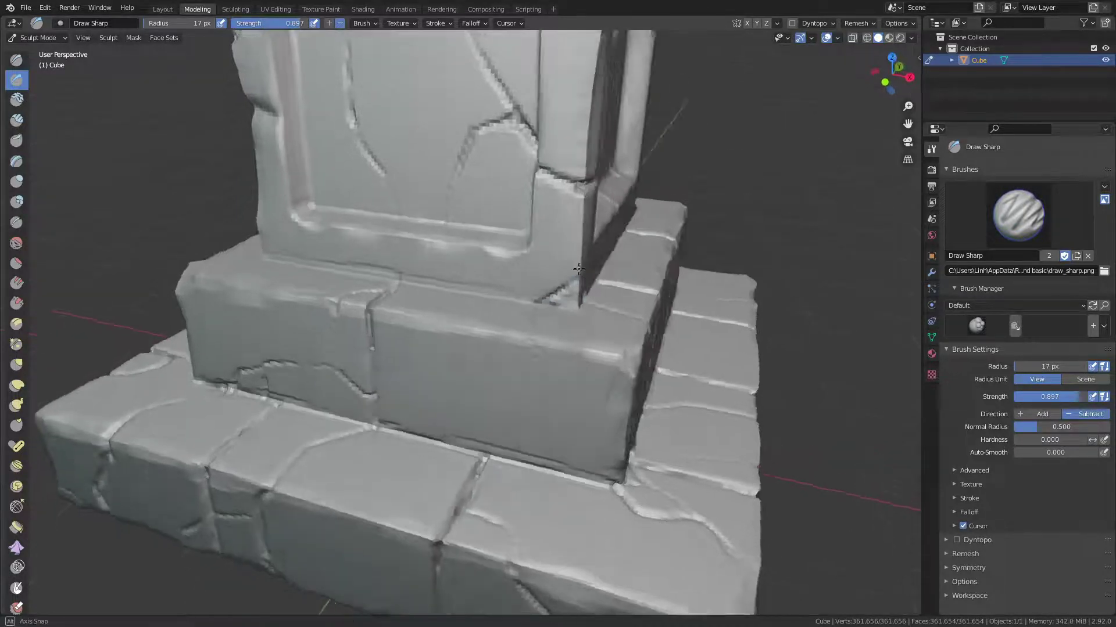
pyautogui.moveTo(602, 282); pyautogui.dragTo(571, 263, button='middle')
pyautogui.scroll(3, 584, 273)
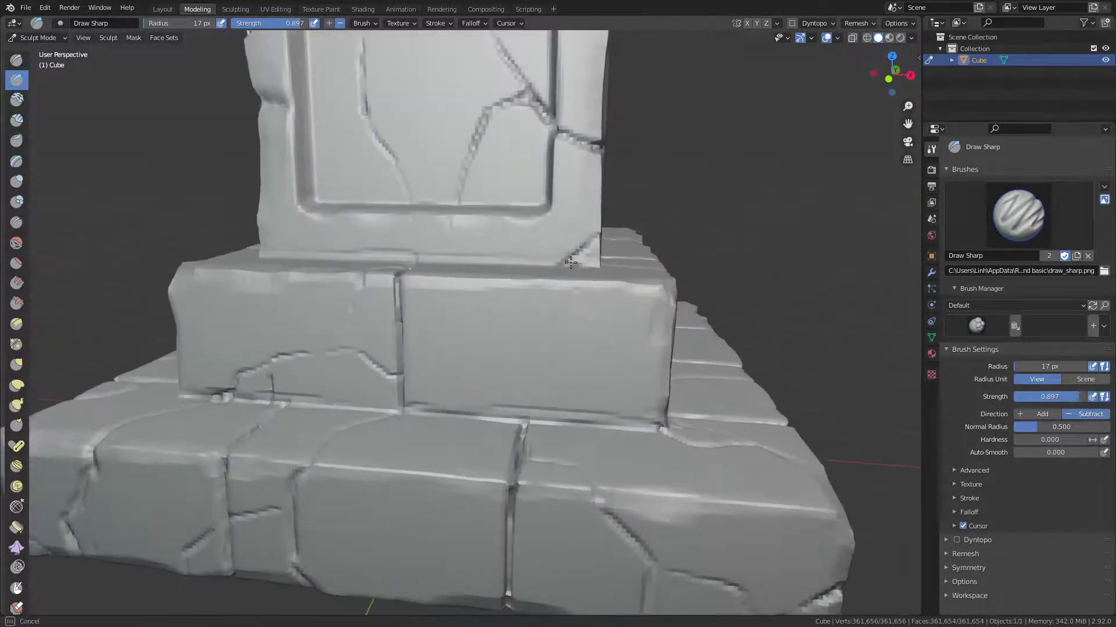
# Add a short crack on the base block, undo the curved one, and crease the upper brick diagonally.
pyautogui.moveTo(599, 393); pyautogui.dragTo(545, 375)
pyautogui.moveTo(519, 427)
pyautogui.mouseDown()
pyautogui.moveTo(530, 401)
pyautogui.moveTo(598, 351)
pyautogui.mouseUp()
pyautogui.moveTo(598, 351)
pyautogui.mouseDown(button='middle')
pyautogui.moveTo(616, 325)
pyautogui.moveTo(611, 312)
pyautogui.mouseUp(button='middle')
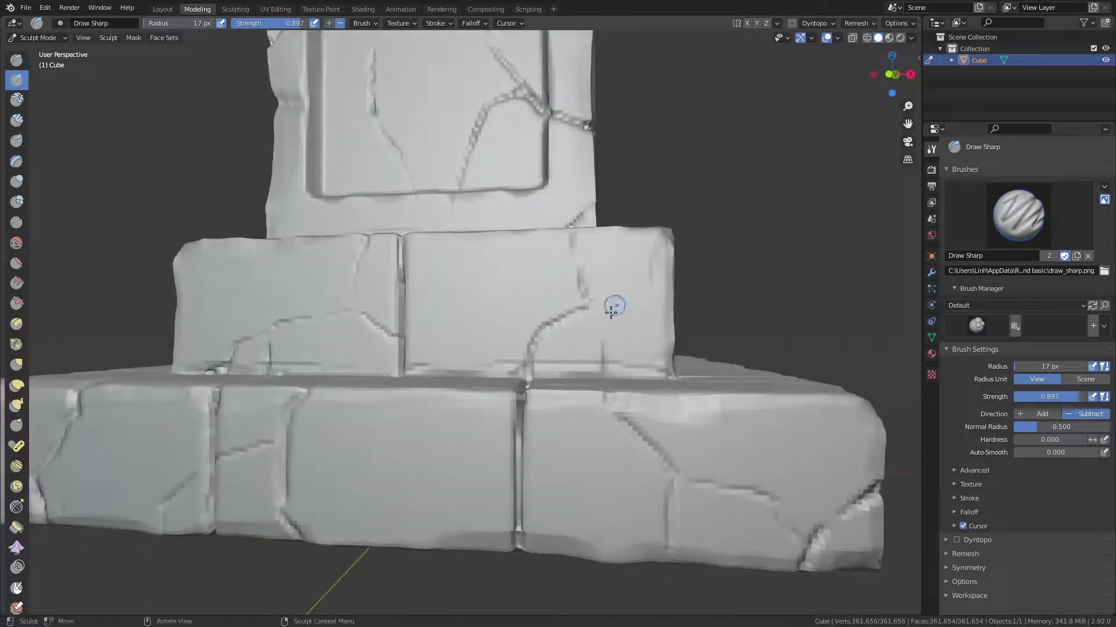
pyautogui.hotkey('ctrl', 'z')
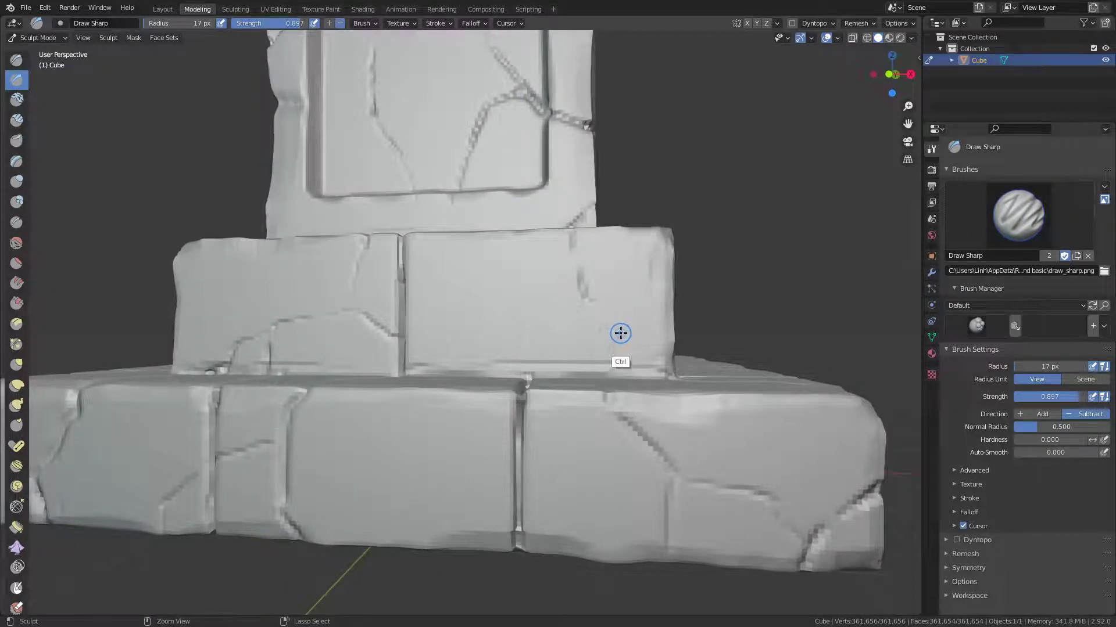
pyautogui.moveTo(587, 303); pyautogui.dragTo(583, 296)
pyautogui.moveTo(486, 341); pyautogui.dragTo(471, 369)
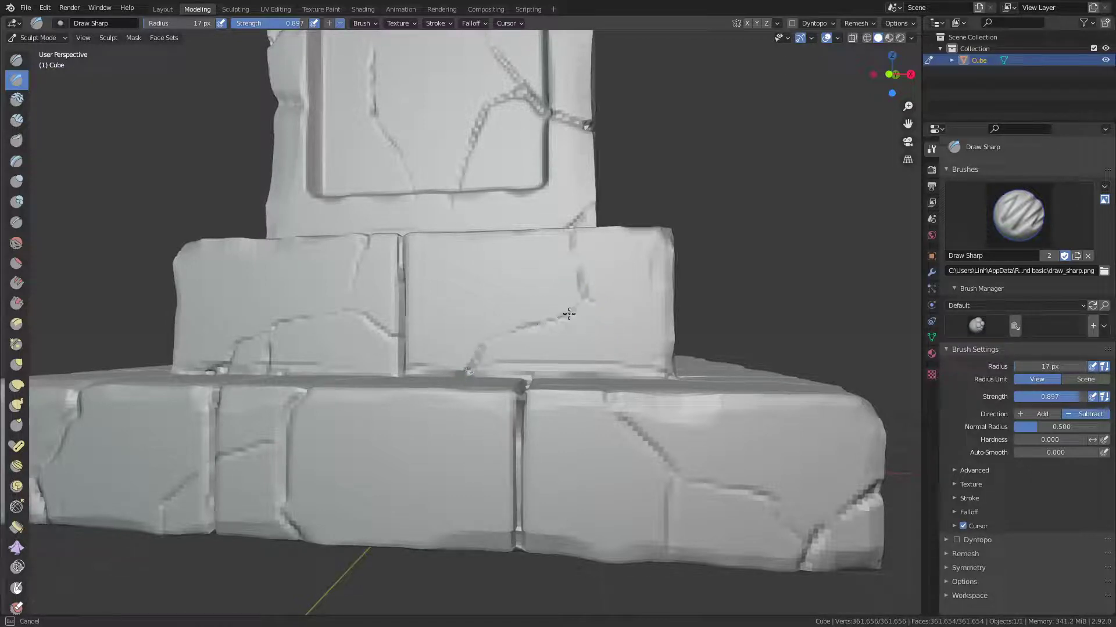
# Carve a crack at the pillar corner running along the ledge and up the brick.
pyautogui.moveTo(681, 329); pyautogui.dragTo(538, 337, button='middle')
pyautogui.moveTo(516, 322); pyautogui.dragTo(532, 331)
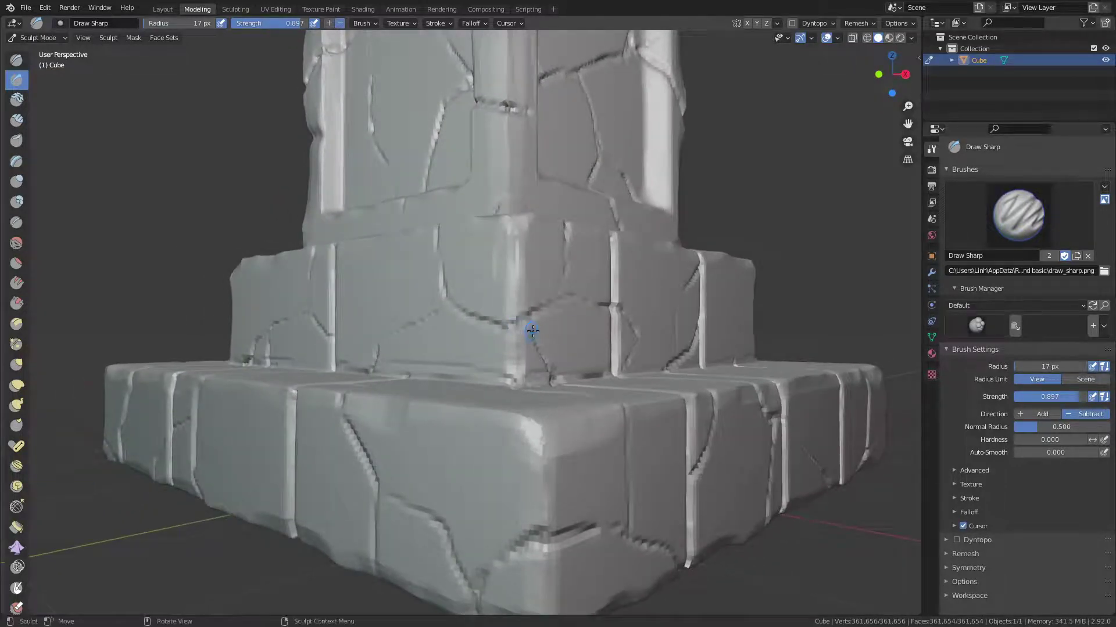
pyautogui.moveTo(549, 364); pyautogui.dragTo(516, 357, button='middle')
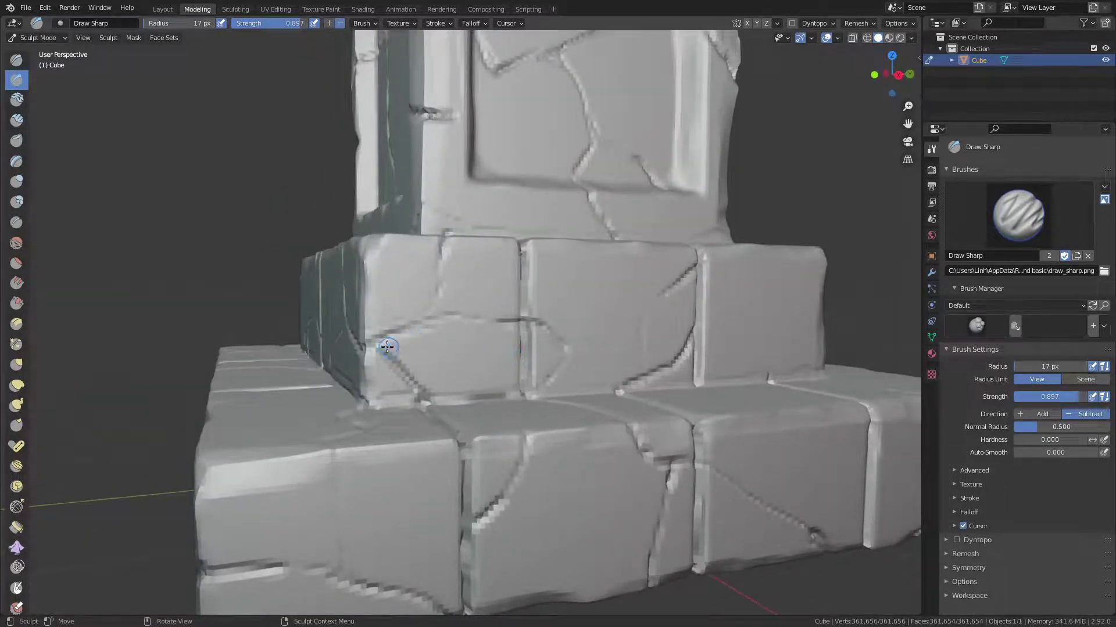
pyautogui.moveTo(387, 347); pyautogui.dragTo(361, 346)
pyautogui.moveTo(362, 346); pyautogui.dragTo(515, 335, button='middle')
pyautogui.moveTo(514, 335)
pyautogui.mouseDown()
pyautogui.moveTo(490, 334)
pyautogui.moveTo(517, 334)
pyautogui.mouseUp()
pyautogui.moveTo(517, 334); pyautogui.dragTo(476, 378, button='middle')
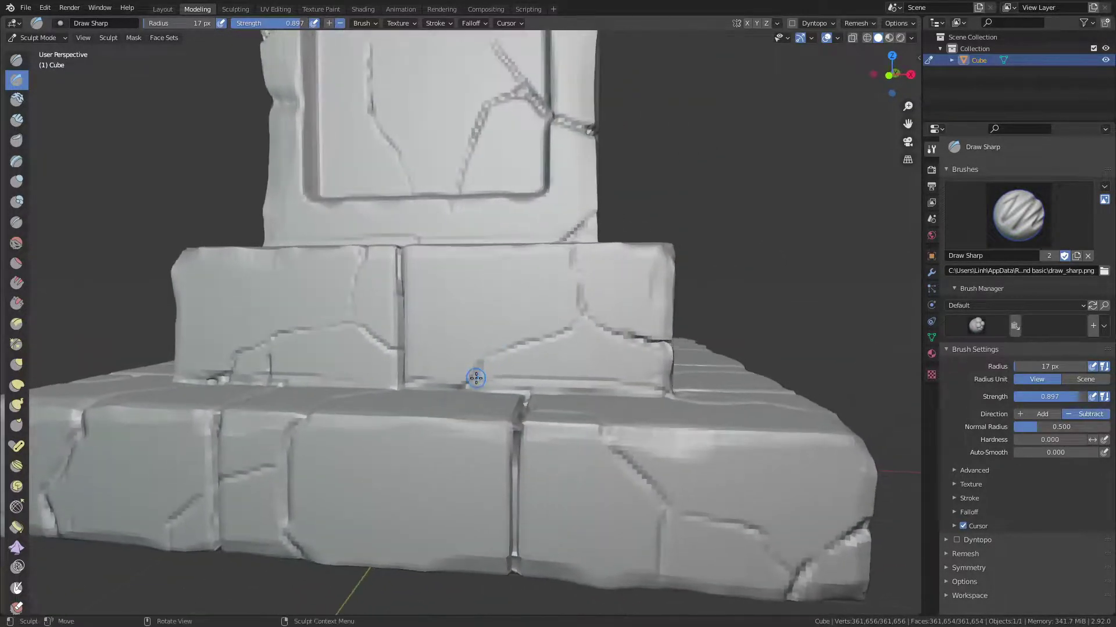
pyautogui.moveTo(476, 378); pyautogui.dragTo(470, 388)
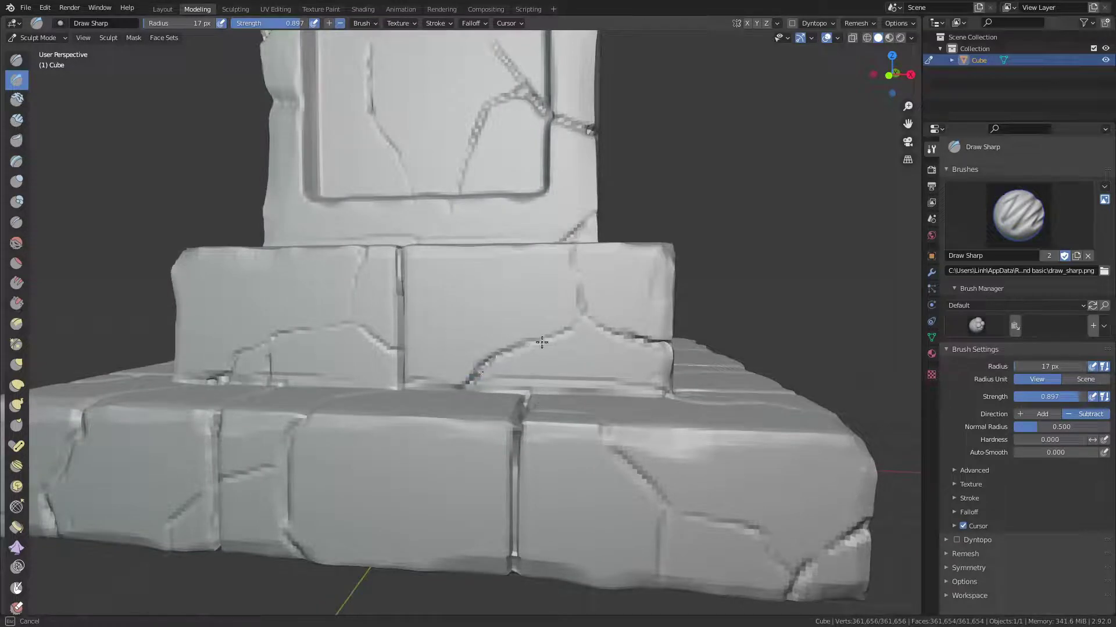
pyautogui.moveTo(580, 318); pyautogui.dragTo(582, 299)
# Add a crack up the brick face and deepen the vertical and bottom-edge step seams.
pyautogui.moveTo(577, 268); pyautogui.dragTo(544, 354, button='middle')
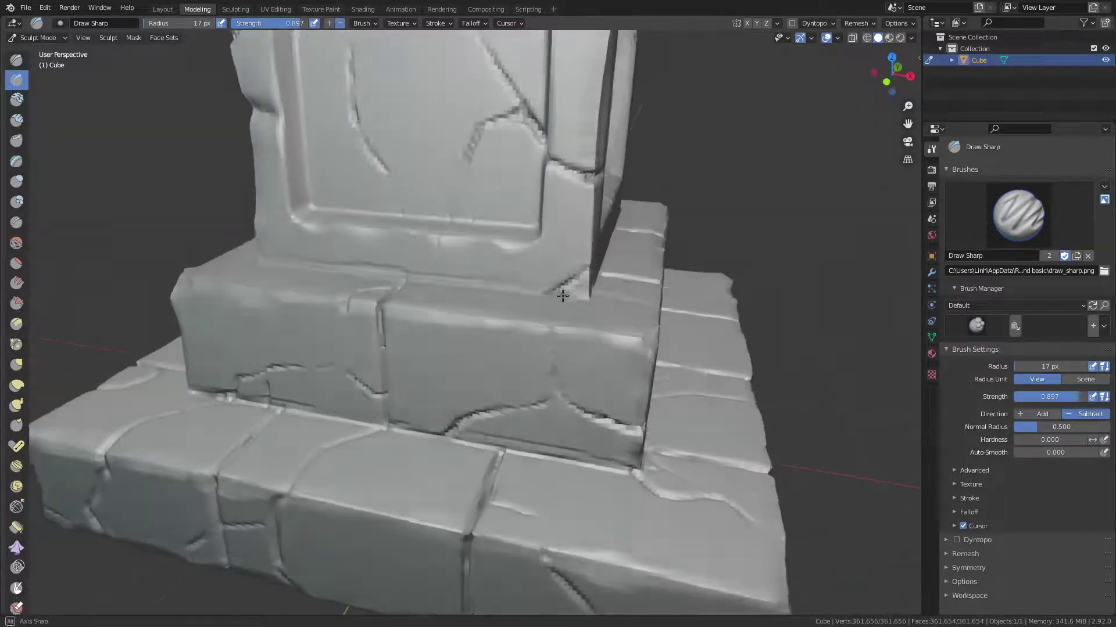
pyautogui.moveTo(541, 343); pyautogui.dragTo(541, 308)
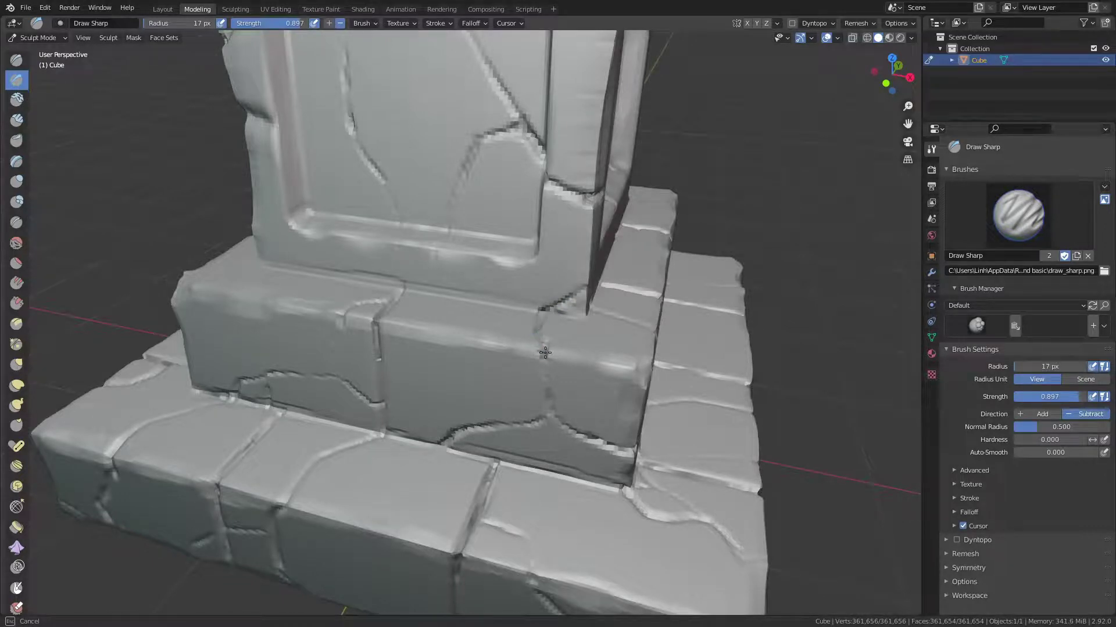
pyautogui.moveTo(544, 366); pyautogui.dragTo(505, 347, button='middle')
pyautogui.moveTo(427, 361); pyautogui.dragTo(436, 371)
pyautogui.moveTo(506, 384)
pyautogui.mouseDown(button='middle')
pyautogui.moveTo(473, 378)
pyautogui.moveTo(505, 400)
pyautogui.mouseUp(button='middle')
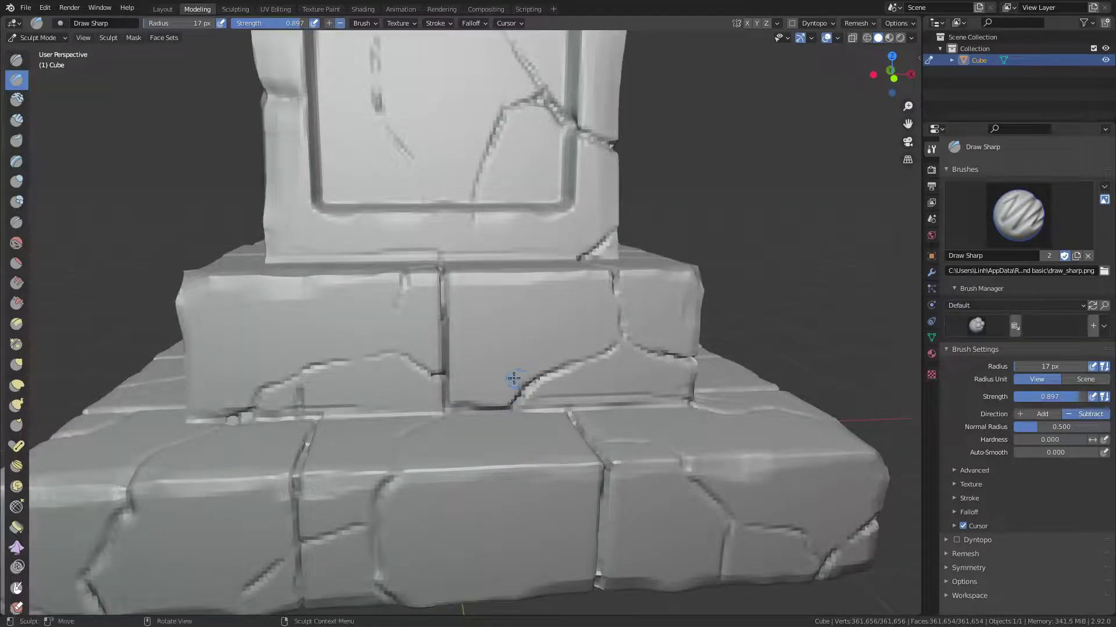
pyautogui.moveTo(548, 414); pyautogui.dragTo(512, 416, button='middle')
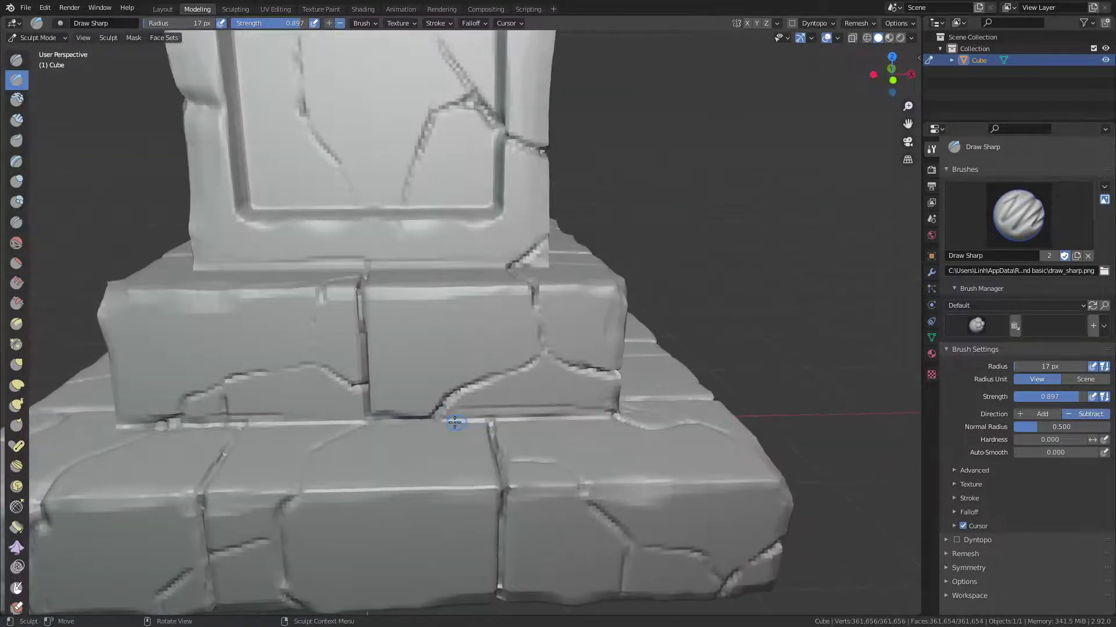
pyautogui.moveTo(430, 417); pyautogui.dragTo(493, 425)
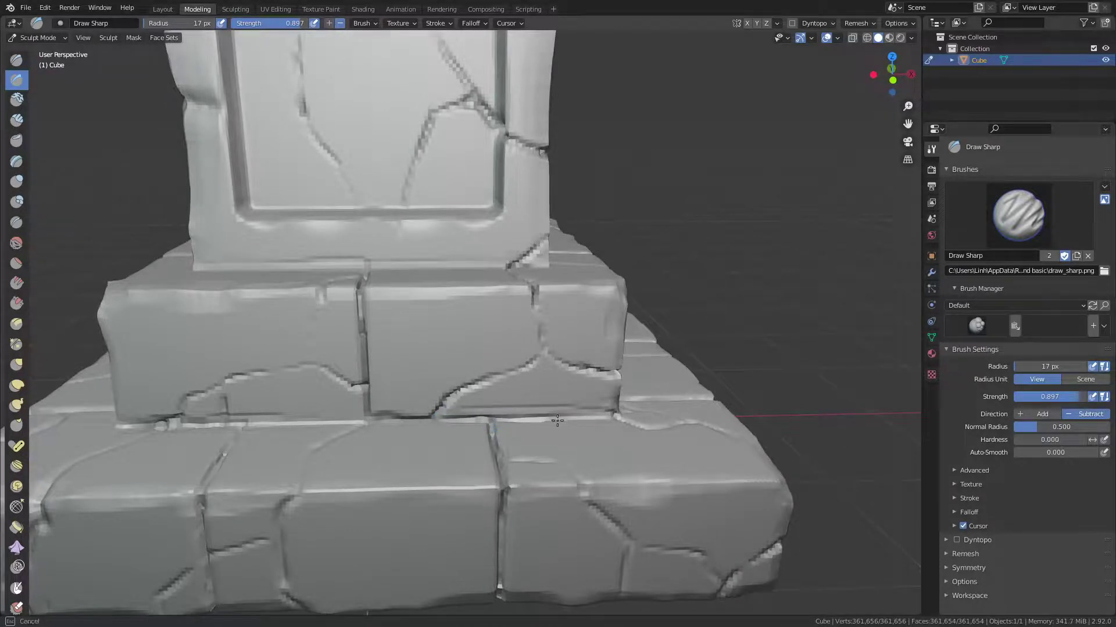
pyautogui.moveTo(492, 424); pyautogui.dragTo(490, 443, button='middle')
pyautogui.moveTo(464, 468); pyautogui.dragTo(486, 449)
# Carve along the brick seams and the crack on the upper step from several angles.
pyautogui.moveTo(485, 448); pyautogui.dragTo(448, 441, button='middle')
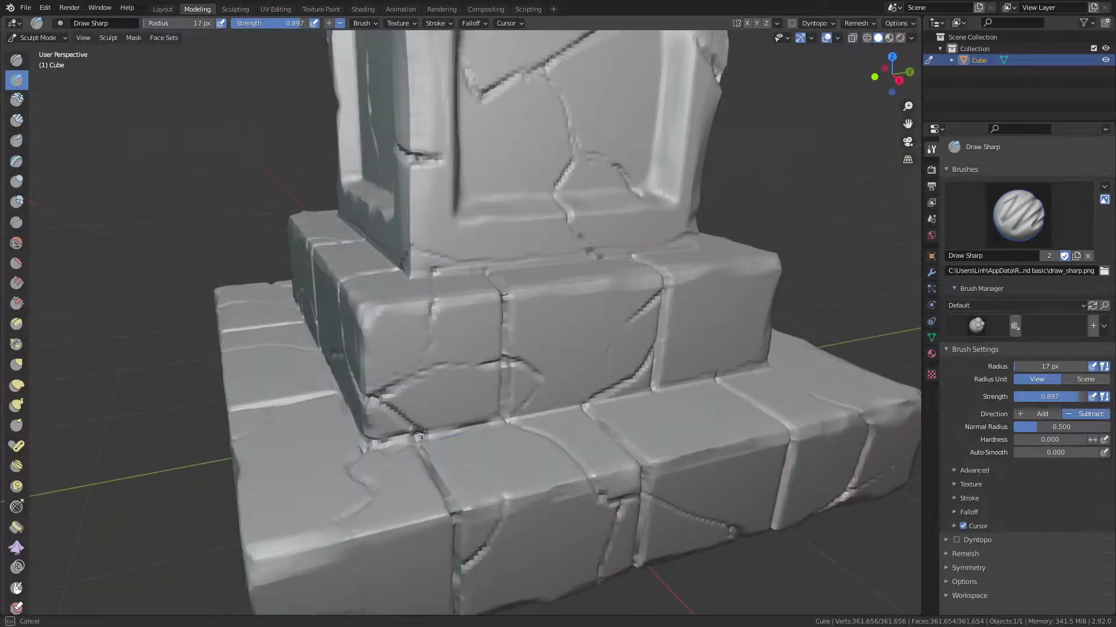
pyautogui.moveTo(408, 434)
pyautogui.mouseDown()
pyautogui.moveTo(406, 425)
pyautogui.moveTo(483, 421)
pyautogui.moveTo(491, 406)
pyautogui.mouseUp()
pyautogui.moveTo(491, 407); pyautogui.dragTo(456, 398, button='middle')
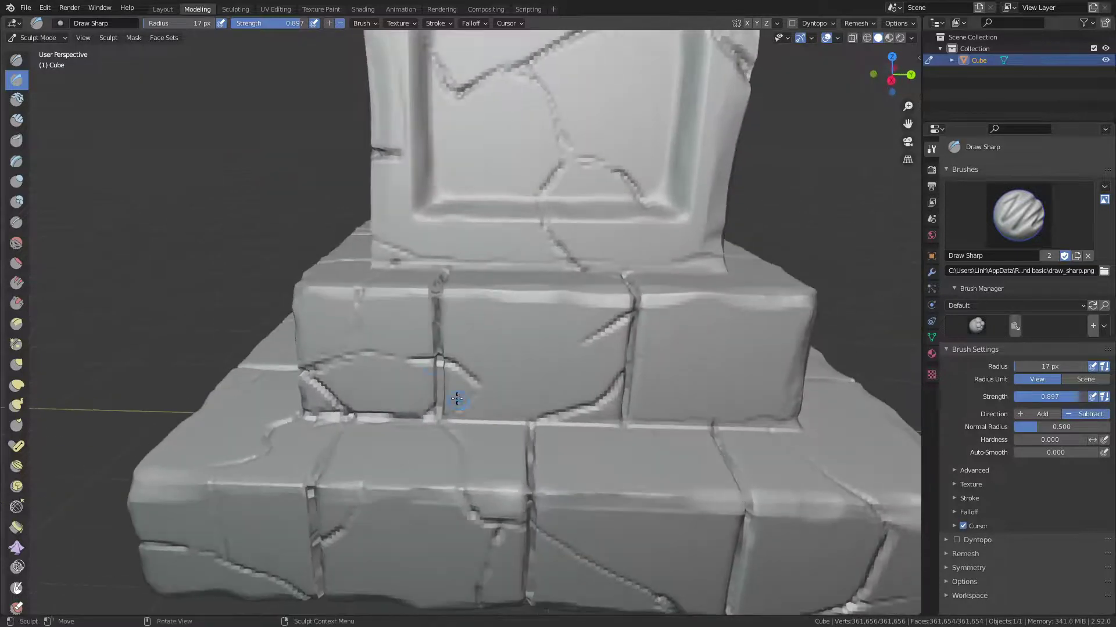
pyautogui.moveTo(492, 401); pyautogui.dragTo(483, 388)
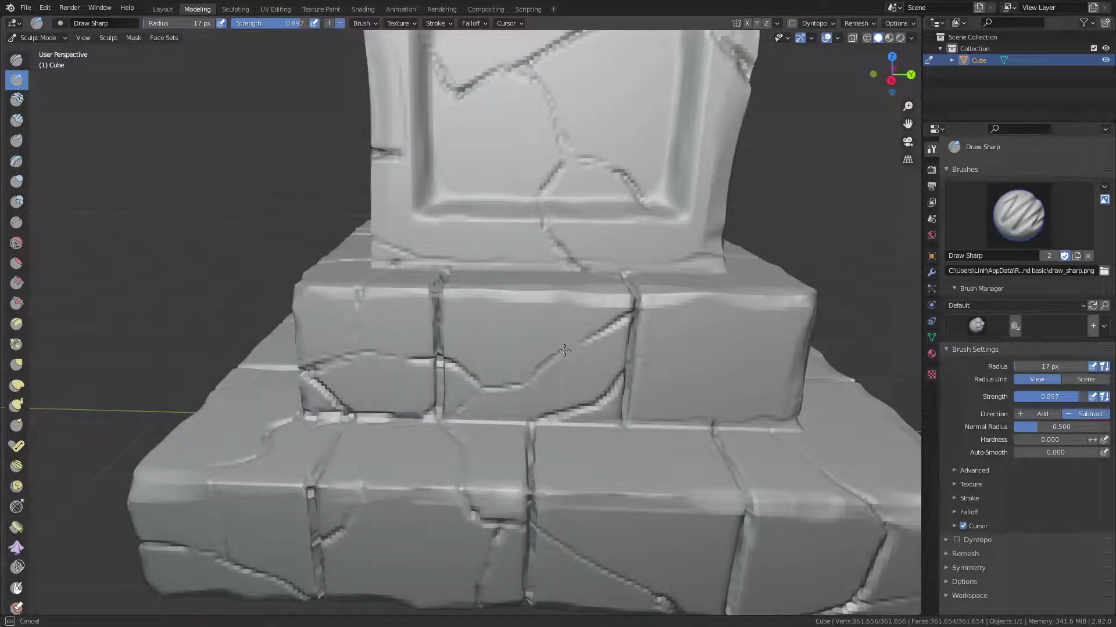
pyautogui.moveTo(563, 350); pyautogui.dragTo(628, 317)
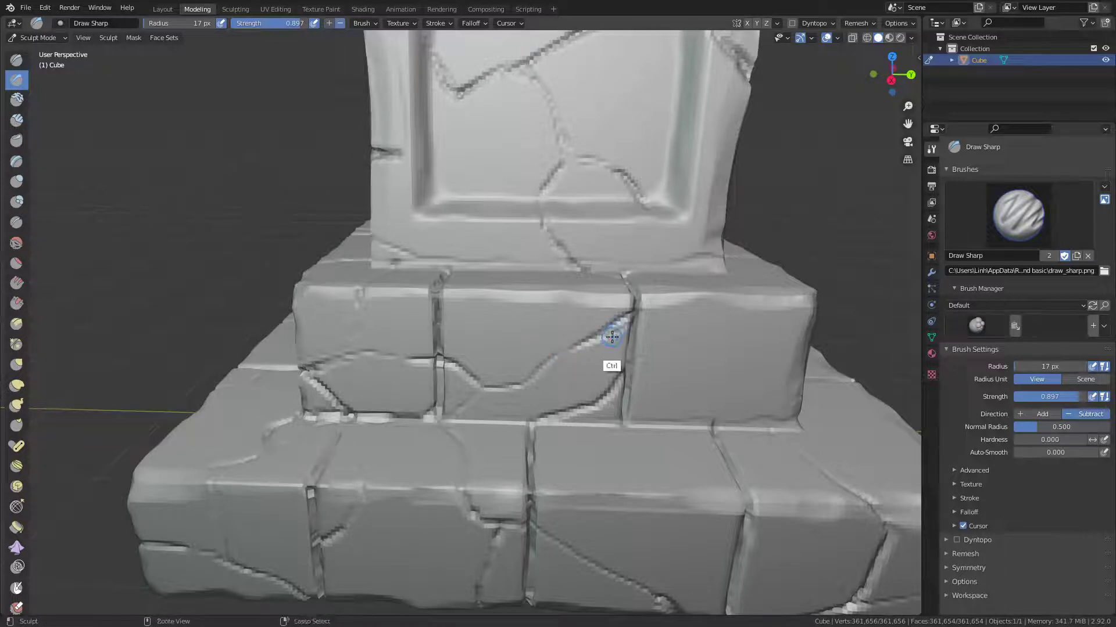
pyautogui.moveTo(573, 351); pyautogui.dragTo(622, 349)
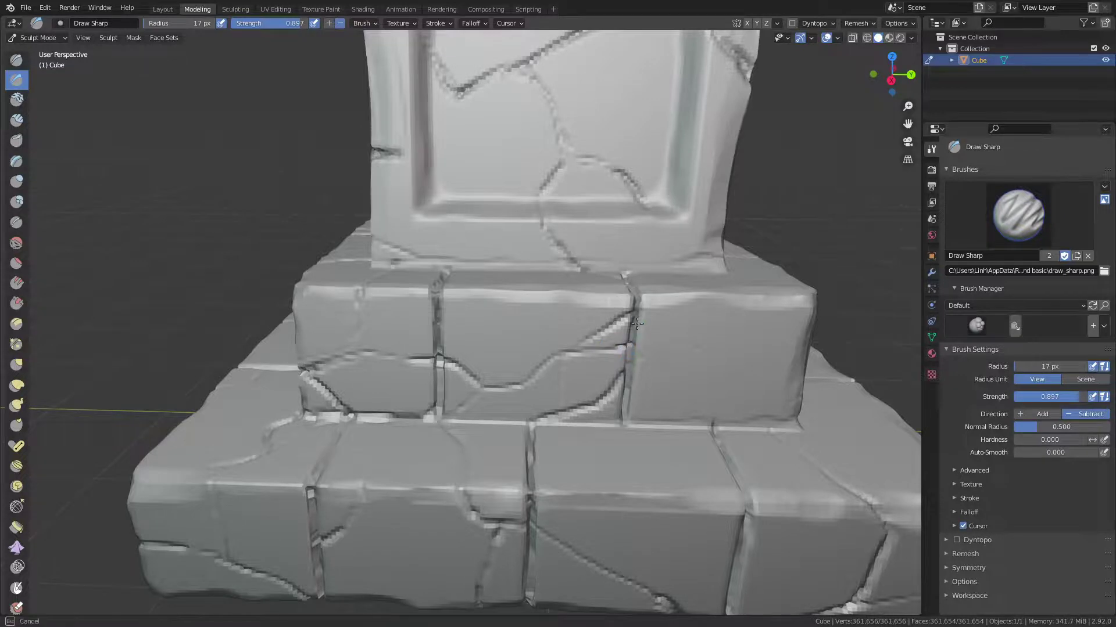
pyautogui.moveTo(639, 311); pyautogui.dragTo(552, 350, button='middle')
pyautogui.moveTo(552, 351); pyautogui.dragTo(562, 365)
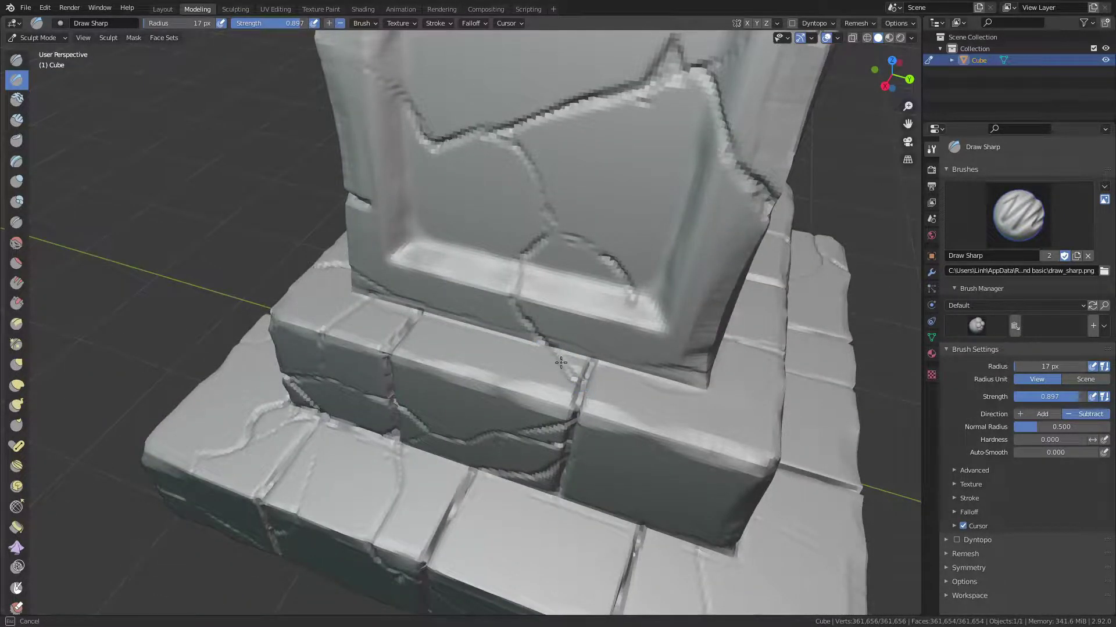
pyautogui.moveTo(584, 387); pyautogui.dragTo(561, 363)
pyautogui.moveTo(535, 323); pyautogui.dragTo(402, 257, button='middle')
# Add small marks along the brick's top edge, smooth the chipped edge, and carve a short crack.
pyautogui.moveTo(402, 258); pyautogui.dragTo(371, 245)
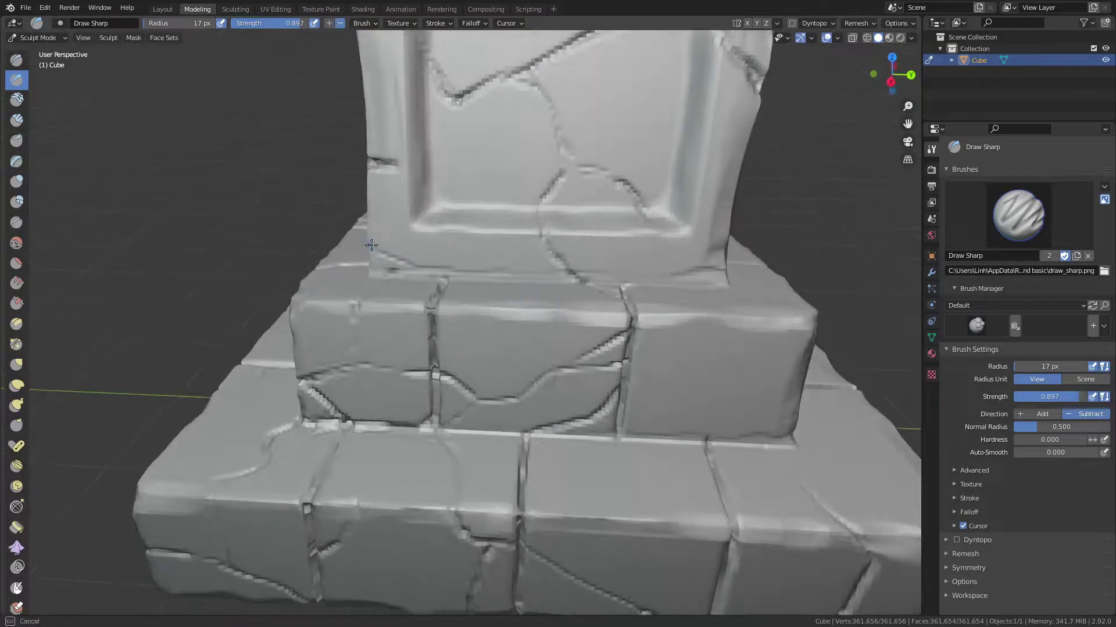
pyautogui.moveTo(444, 275); pyautogui.dragTo(391, 266)
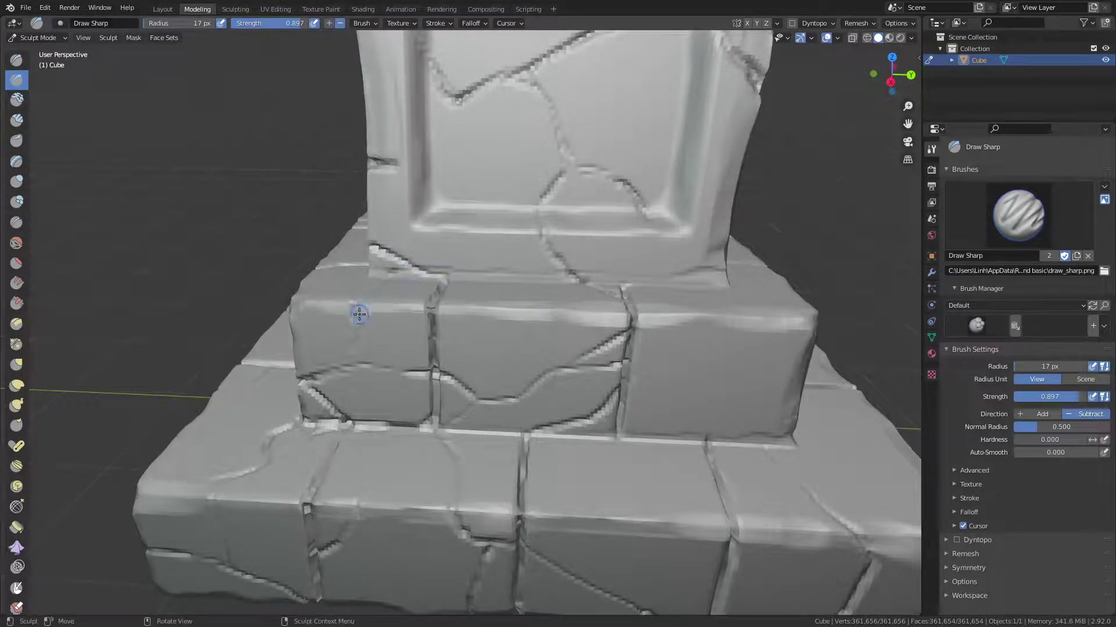
pyautogui.moveTo(359, 315)
pyautogui.mouseDown()
pyautogui.moveTo(371, 295)
pyautogui.moveTo(424, 269)
pyautogui.mouseUp()
pyautogui.moveTo(424, 269); pyautogui.dragTo(403, 263, button='middle')
pyautogui.moveTo(403, 262)
pyautogui.keyDown('shift'); pyautogui.mouseDown()
pyautogui.moveTo(418, 284)
pyautogui.moveTo(371, 339)
pyautogui.mouseUp(); pyautogui.keyUp('shift')
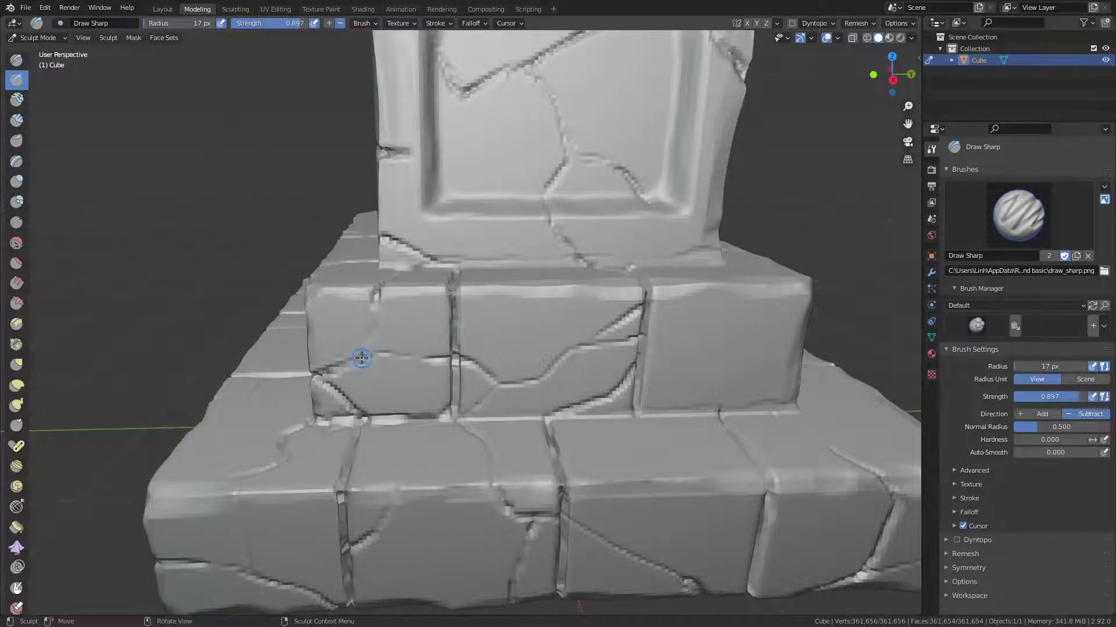
pyautogui.moveTo(361, 358); pyautogui.dragTo(365, 345)
# Extend a crack across the right-hand brick and add short new cracks on the base.
pyautogui.moveTo(377, 290); pyautogui.dragTo(418, 279)
pyautogui.moveTo(419, 279)
pyautogui.mouseDown(button='middle')
pyautogui.moveTo(592, 391)
pyautogui.moveTo(487, 305)
pyautogui.mouseUp(button='middle')
pyautogui.moveTo(540, 273); pyautogui.dragTo(538, 273, button='middle')
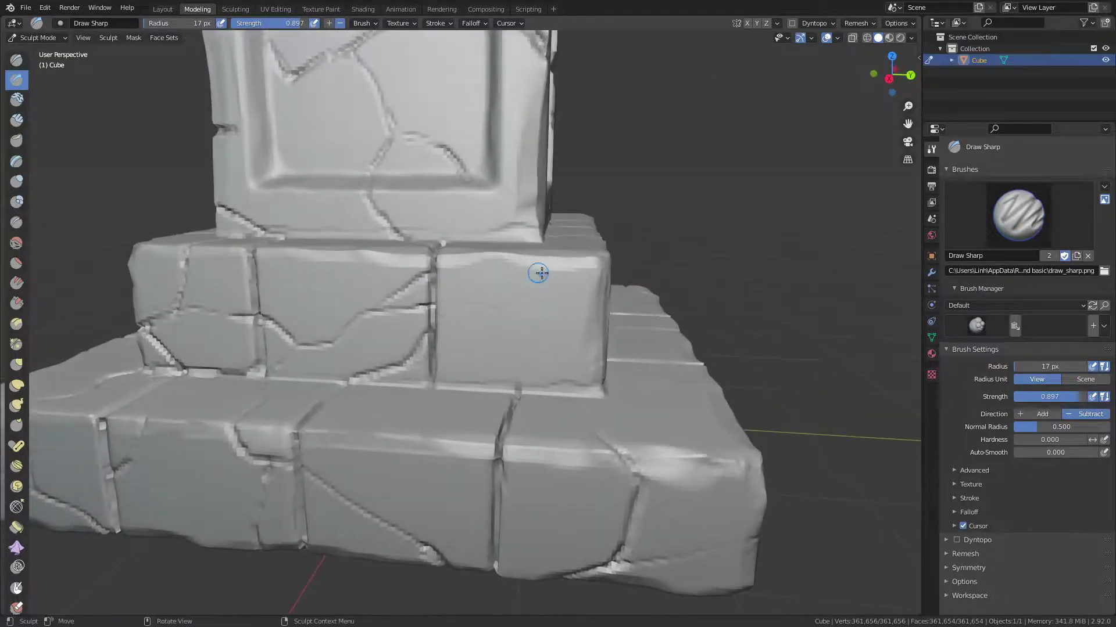
pyautogui.scroll(-3, 616, 281)
pyautogui.moveTo(616, 281)
pyautogui.mouseDown(button='middle')
pyautogui.moveTo(609, 295)
pyautogui.moveTo(478, 321)
pyautogui.mouseUp(button='middle')
pyautogui.scroll(3, 610, 290)
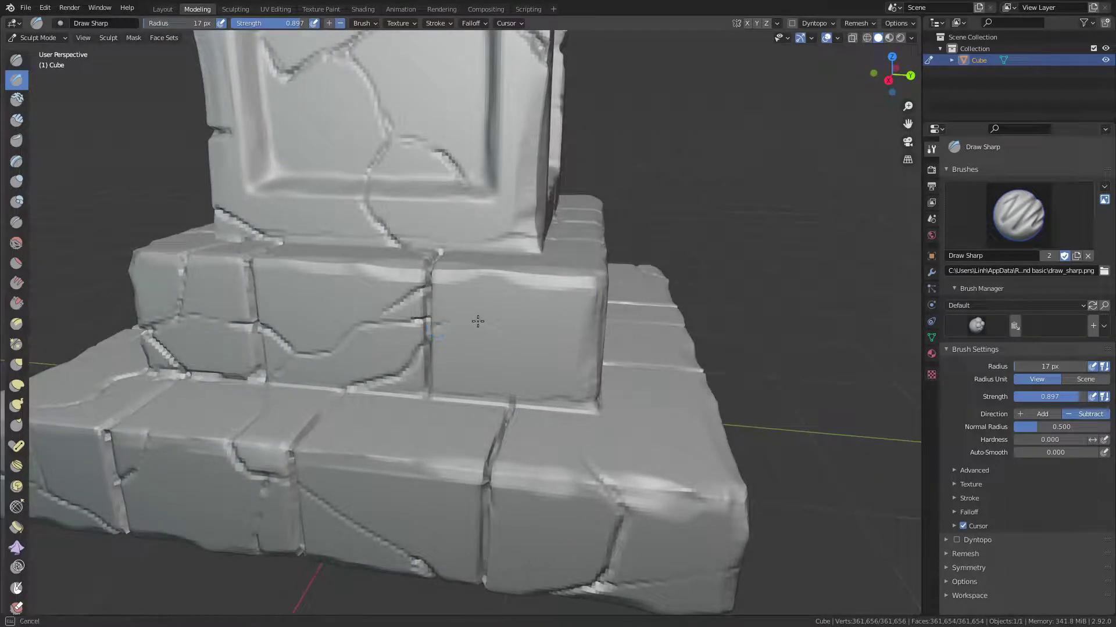
pyautogui.moveTo(538, 344)
pyautogui.mouseDown()
pyautogui.moveTo(599, 338)
pyautogui.moveTo(552, 332)
pyautogui.mouseUp()
pyautogui.moveTo(552, 331)
pyautogui.mouseDown(button='middle')
pyautogui.moveTo(568, 288)
pyautogui.moveTo(528, 286)
pyautogui.mouseUp(button='middle')
pyautogui.moveTo(526, 314); pyautogui.dragTo(603, 378)
pyautogui.moveTo(603, 378); pyautogui.dragTo(462, 331, button='middle')
pyautogui.moveTo(459, 328); pyautogui.dragTo(442, 323)
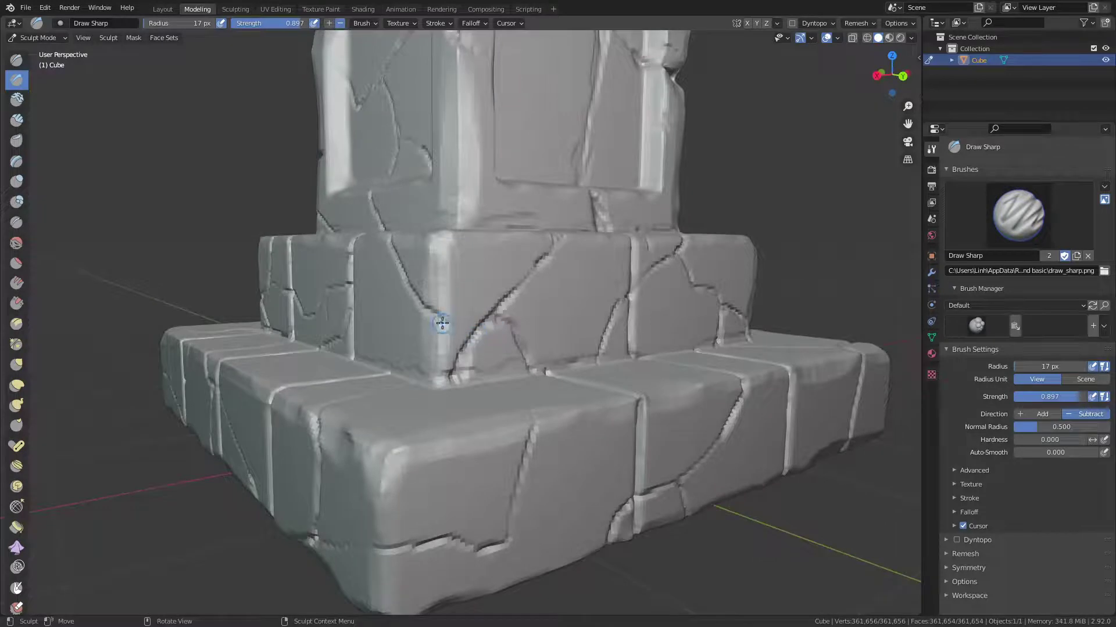
# Undo the last diagonal stroke, then carve fresh diagonal cracks across the brick block.
pyautogui.hotkey('ctrl', 'z')
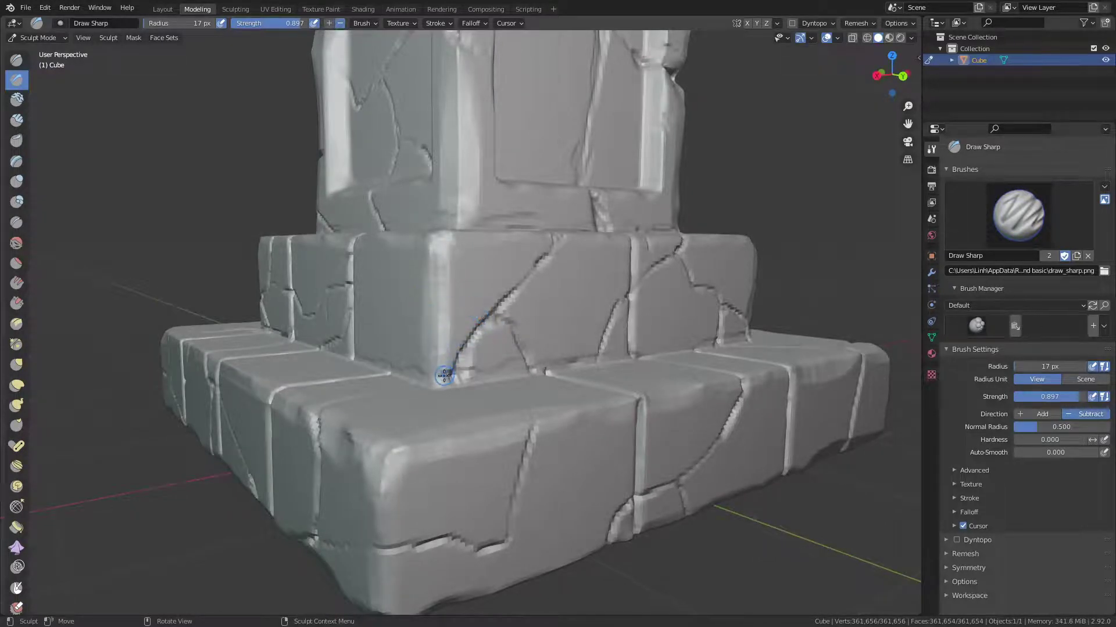
pyautogui.moveTo(430, 354); pyautogui.dragTo(484, 327, button='middle')
pyautogui.moveTo(417, 333); pyautogui.dragTo(450, 335)
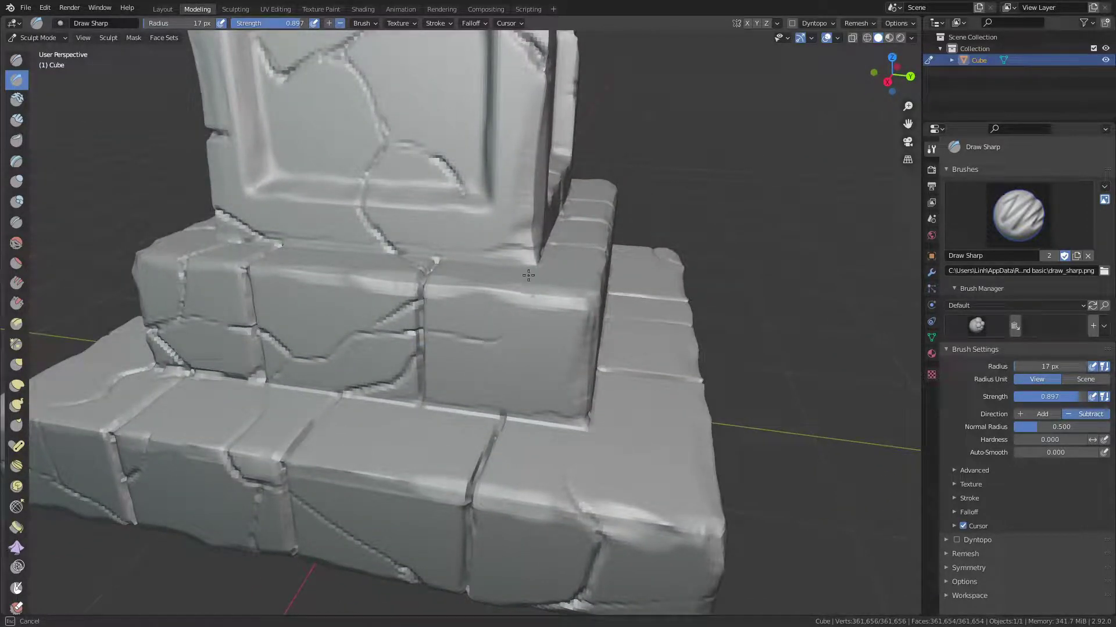
pyautogui.moveTo(527, 302); pyautogui.dragTo(508, 331)
pyautogui.moveTo(508, 331)
pyautogui.mouseDown(button='middle')
pyautogui.moveTo(510, 299)
pyautogui.moveTo(544, 249)
pyautogui.mouseUp(button='middle')
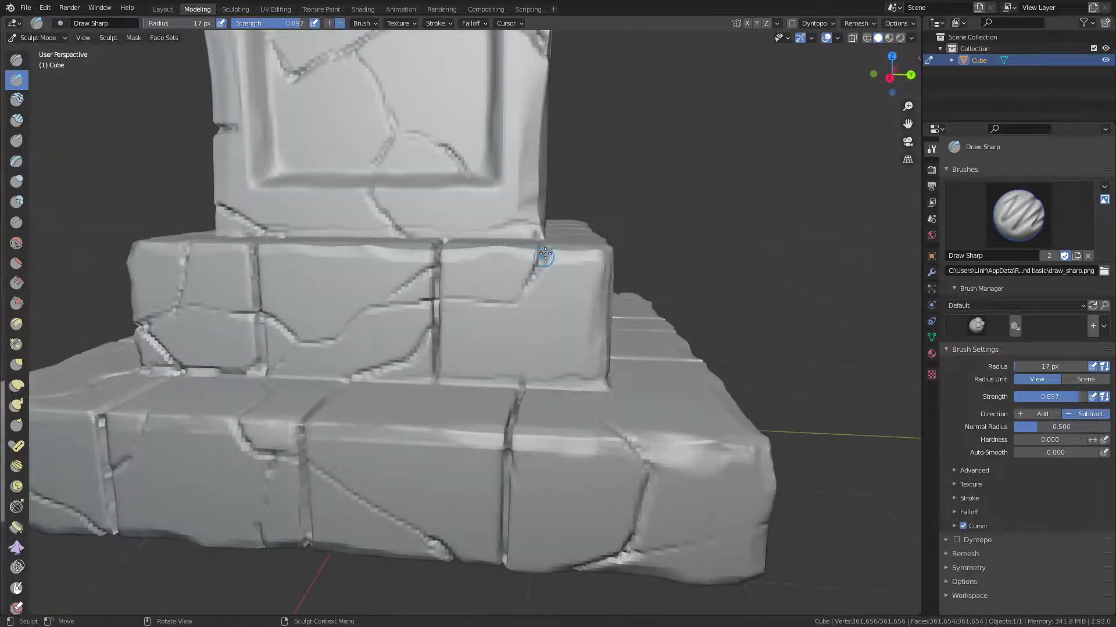
pyautogui.moveTo(543, 250); pyautogui.dragTo(513, 310)
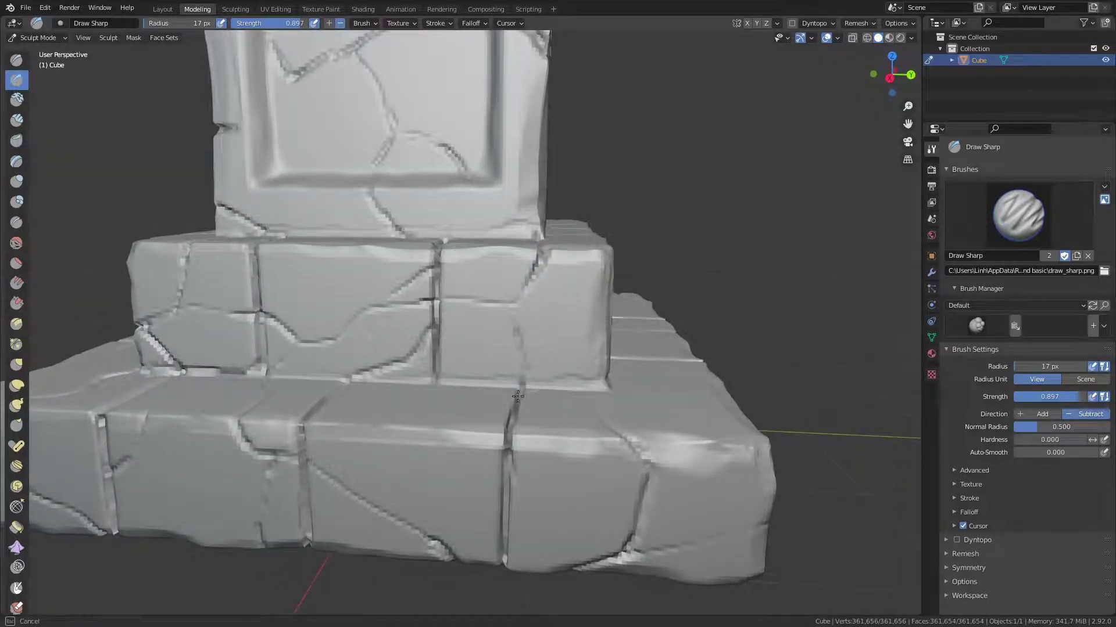
pyautogui.moveTo(518, 396); pyautogui.dragTo(516, 386)
pyautogui.moveTo(432, 328)
pyautogui.mouseDown()
pyautogui.moveTo(522, 302)
pyautogui.moveTo(522, 386)
pyautogui.moveTo(604, 388)
pyautogui.mouseUp()
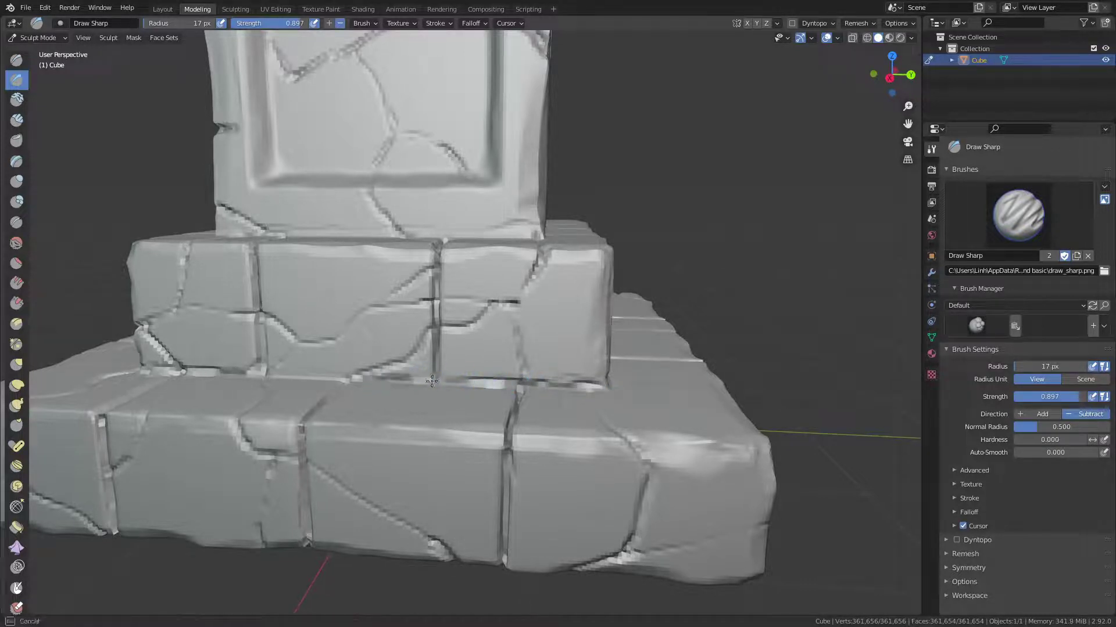
# Groove the brick's bottom edge, add a diagonal groove, and soften the lower-brick crack.
pyautogui.moveTo(371, 380); pyautogui.dragTo(507, 386)
pyautogui.moveTo(507, 386)
pyautogui.mouseDown(button='middle')
pyautogui.moveTo(469, 372)
pyautogui.moveTo(455, 329)
pyautogui.mouseUp(button='middle')
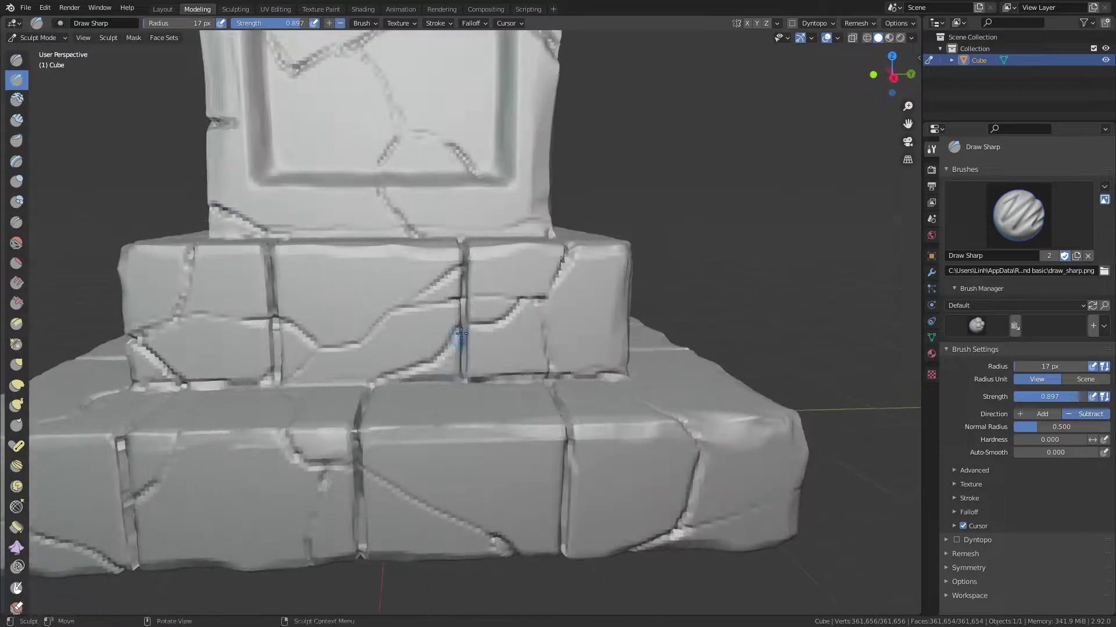
pyautogui.moveTo(286, 378); pyautogui.dragTo(281, 380)
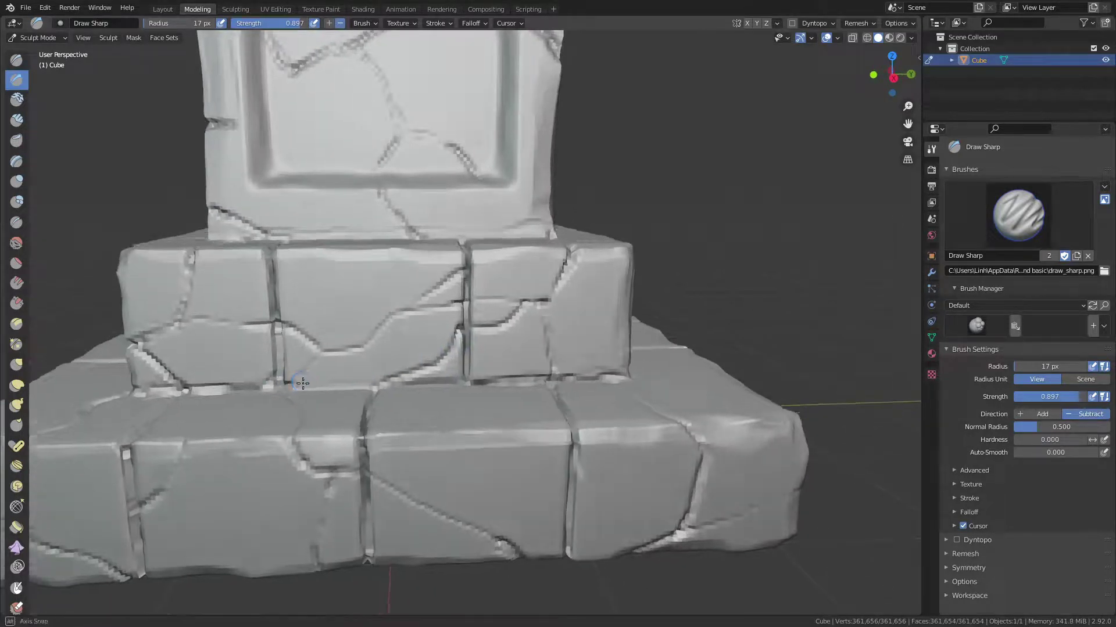
pyautogui.moveTo(282, 380); pyautogui.dragTo(354, 405, button='middle')
pyautogui.moveTo(354, 405); pyautogui.dragTo(383, 429)
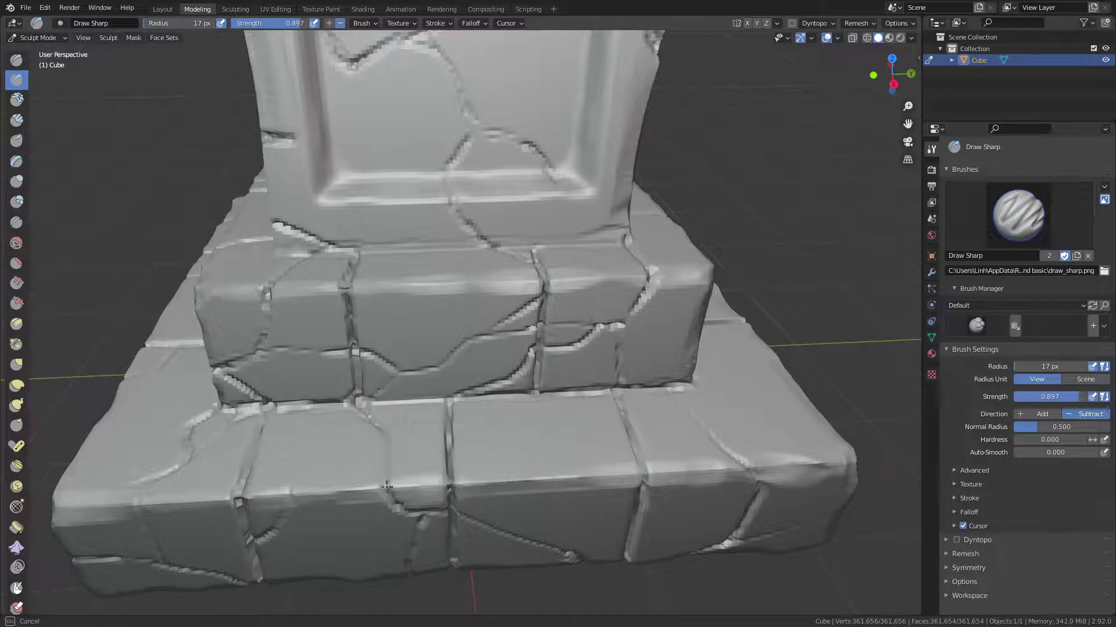
pyautogui.moveTo(385, 461); pyautogui.dragTo(386, 423, button='middle')
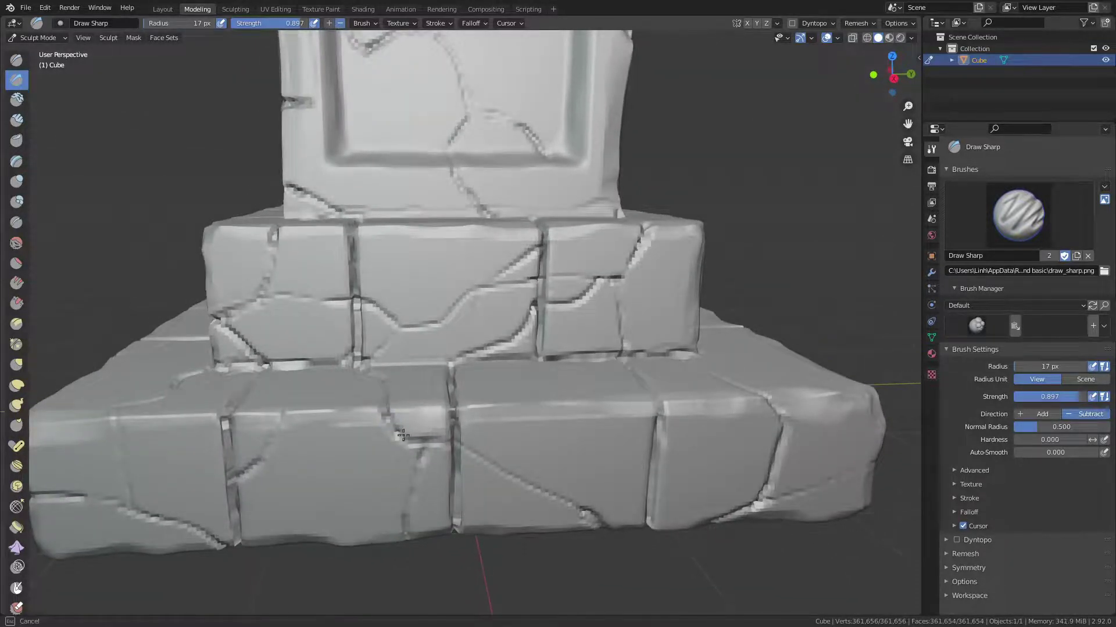
pyautogui.moveTo(404, 435)
pyautogui.mouseDown()
pyautogui.moveTo(448, 435)
pyautogui.moveTo(418, 459)
pyautogui.mouseUp()
pyautogui.moveTo(244, 469); pyautogui.dragTo(234, 470)
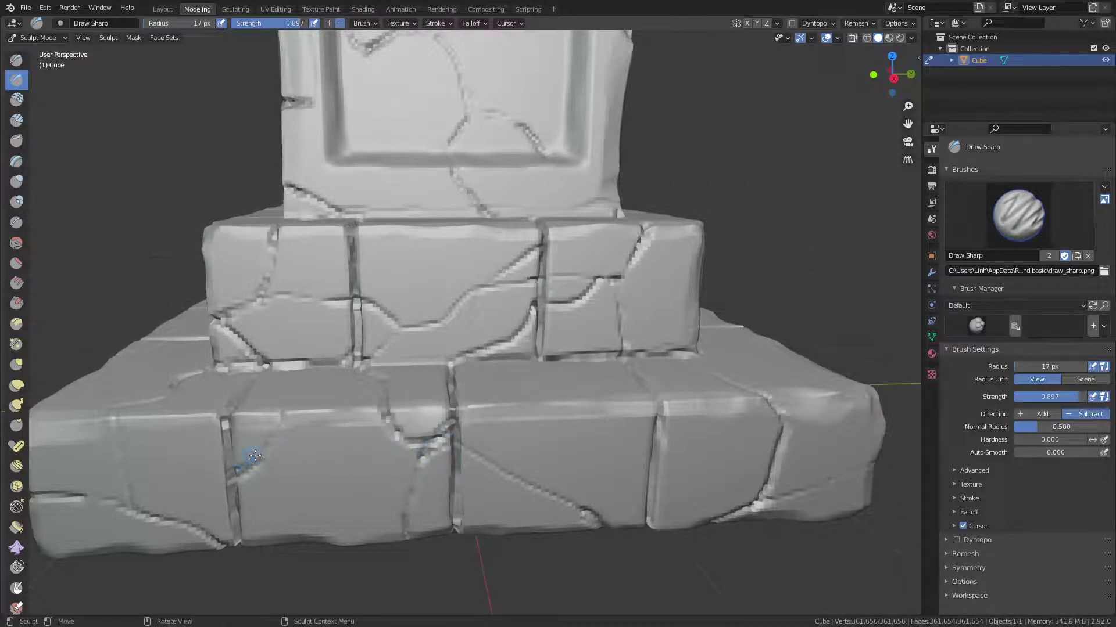
# Extend the crack rightward and carve a deeper groove down the seam between blocks.
pyautogui.moveTo(255, 455)
pyautogui.mouseDown(button='middle')
pyautogui.moveTo(287, 419)
pyautogui.moveTo(366, 410)
pyautogui.moveTo(361, 371)
pyautogui.moveTo(351, 378)
pyautogui.moveTo(361, 418)
pyautogui.mouseUp(button='middle')
pyautogui.moveTo(361, 416)
pyautogui.mouseDown()
pyautogui.moveTo(334, 410)
pyautogui.moveTo(377, 412)
pyautogui.mouseUp()
pyautogui.moveTo(424, 418)
pyautogui.mouseDown(button='middle')
pyautogui.moveTo(452, 405)
pyautogui.moveTo(522, 416)
pyautogui.mouseUp(button='middle')
pyautogui.moveTo(488, 352); pyautogui.dragTo(510, 414, button='middle')
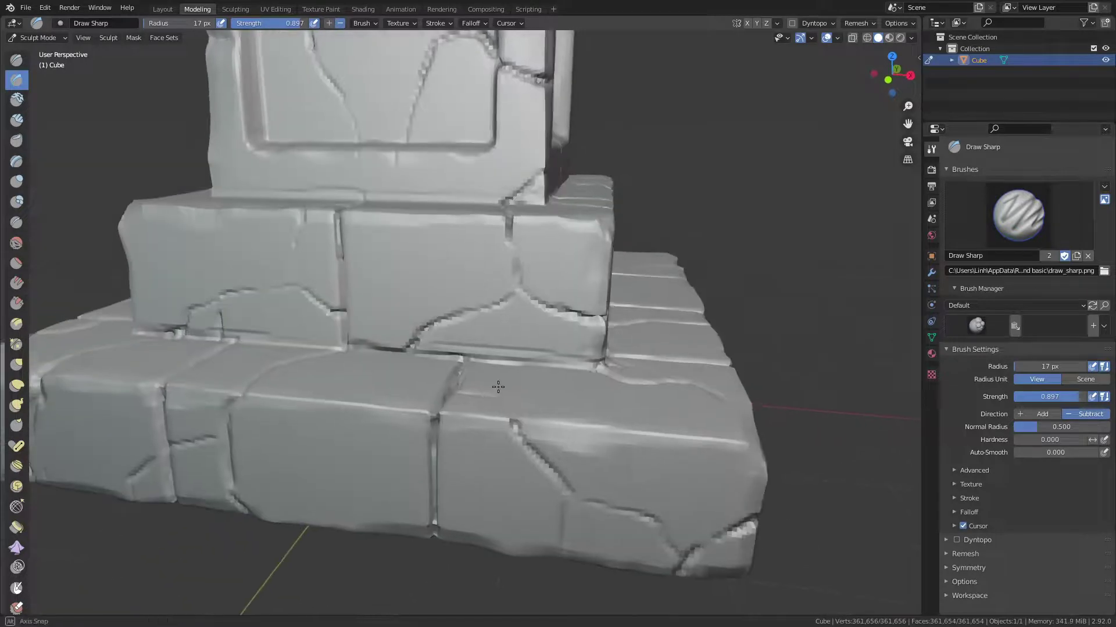
pyautogui.moveTo(464, 397)
pyautogui.mouseDown()
pyautogui.moveTo(440, 463)
pyautogui.moveTo(454, 474)
pyautogui.mouseUp()
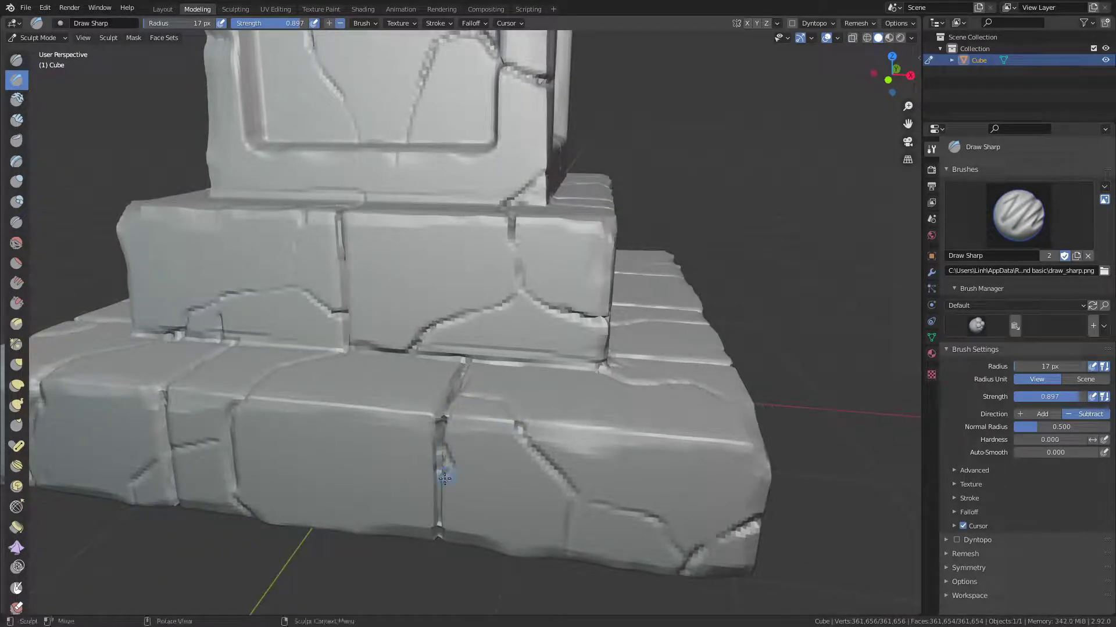
pyautogui.moveTo(445, 459)
pyautogui.mouseDown(button='middle')
pyautogui.moveTo(470, 447)
pyautogui.moveTo(493, 410)
pyautogui.mouseUp(button='middle')
pyautogui.moveTo(381, 411)
pyautogui.mouseDown()
pyautogui.moveTo(304, 415)
pyautogui.moveTo(378, 385)
pyautogui.moveTo(381, 427)
pyautogui.mouseUp()
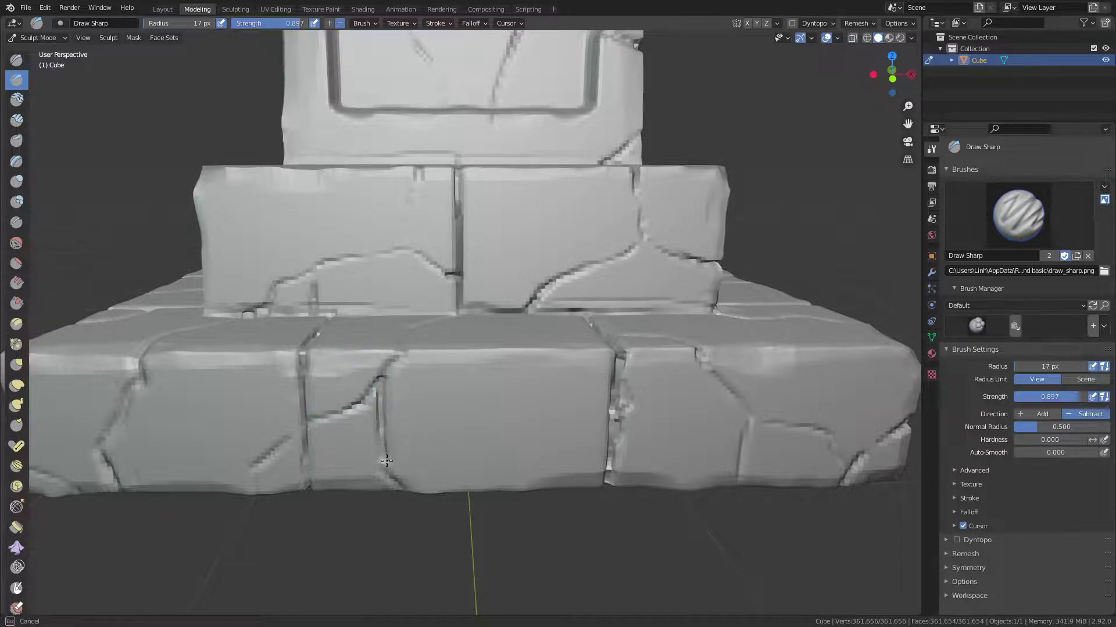
# Carve a seam groove, diagonal and vertical cracks into the bottom-tier bricks.
pyautogui.moveTo(385, 473); pyautogui.dragTo(398, 488)
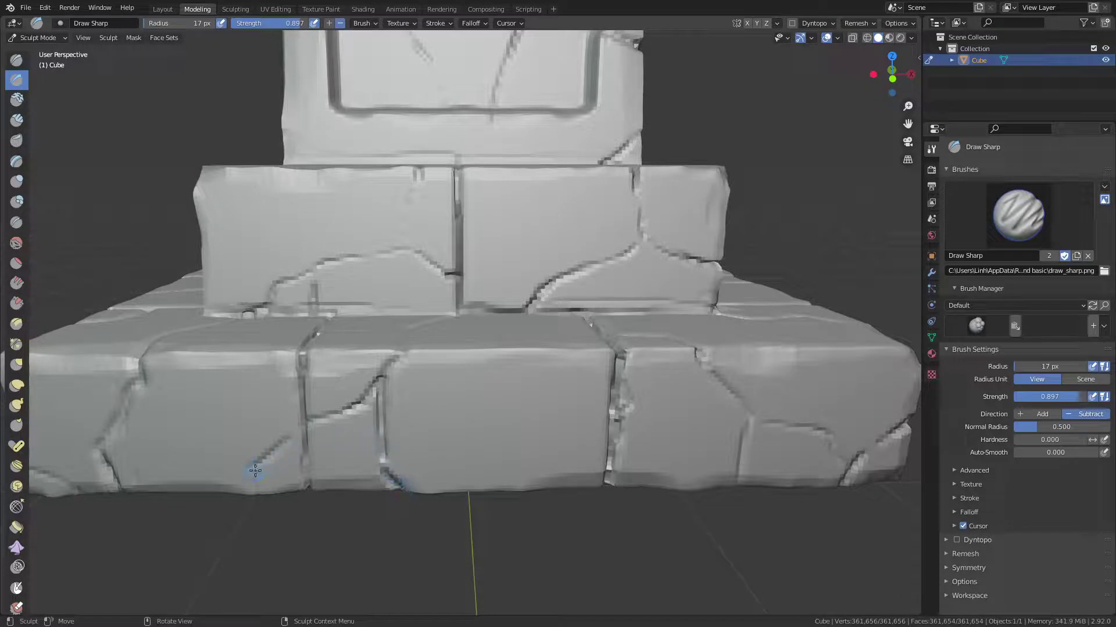
pyautogui.moveTo(255, 471); pyautogui.dragTo(297, 419)
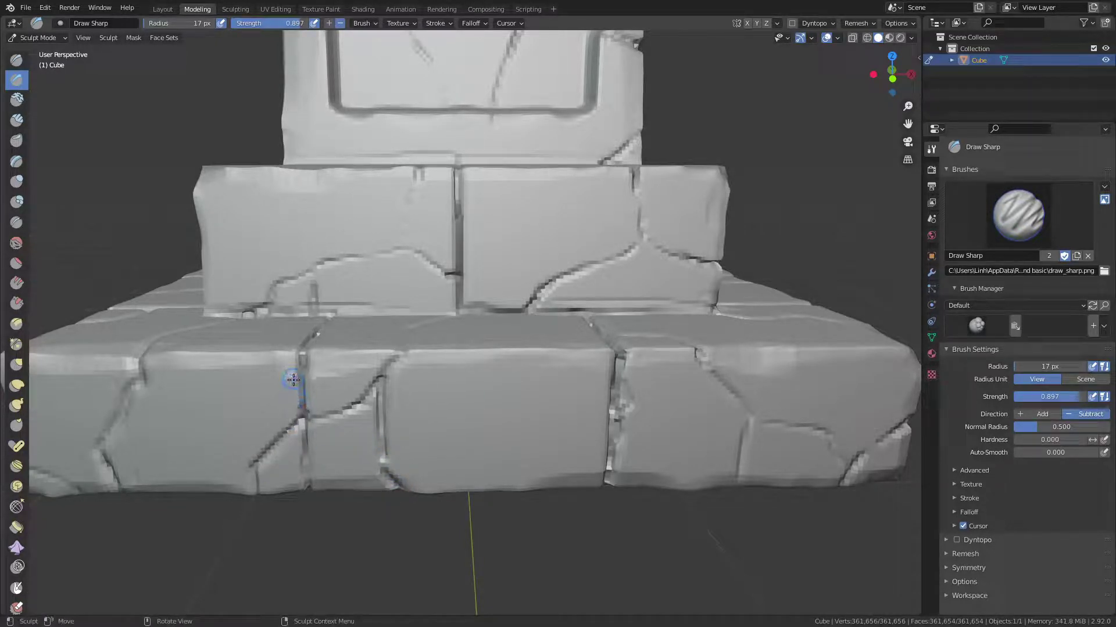
pyautogui.moveTo(287, 374)
pyautogui.mouseDown(button='middle')
pyautogui.moveTo(331, 374)
pyautogui.moveTo(316, 348)
pyautogui.mouseUp(button='middle')
pyautogui.moveTo(316, 348); pyautogui.dragTo(348, 443)
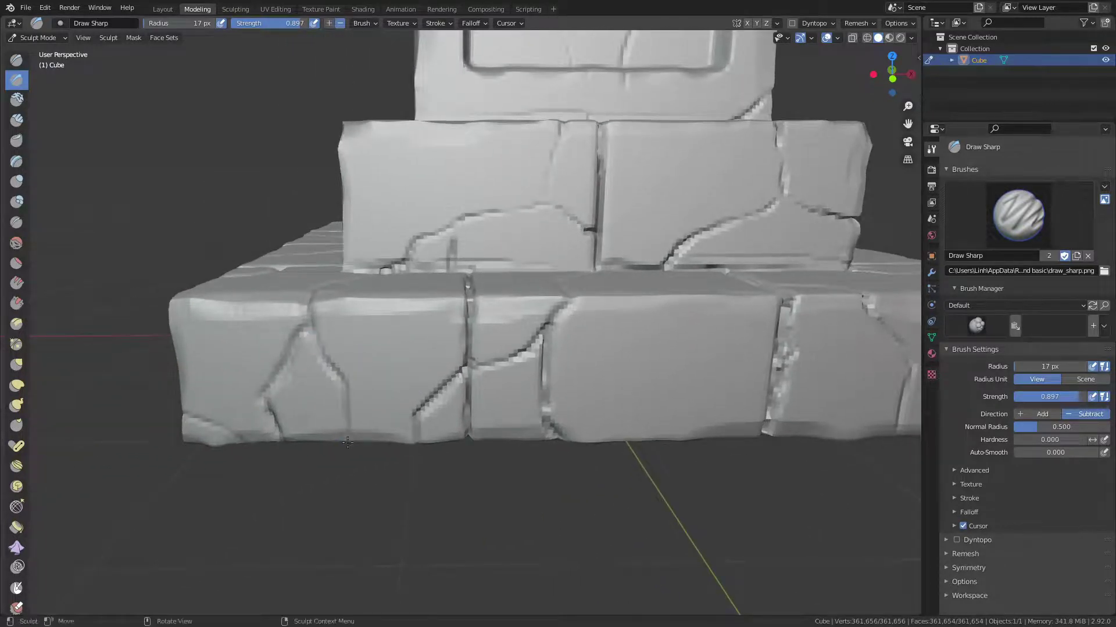
pyautogui.moveTo(342, 381); pyautogui.dragTo(343, 442)
pyautogui.moveTo(344, 383); pyautogui.dragTo(343, 439)
pyautogui.moveTo(273, 410); pyautogui.dragTo(224, 410)
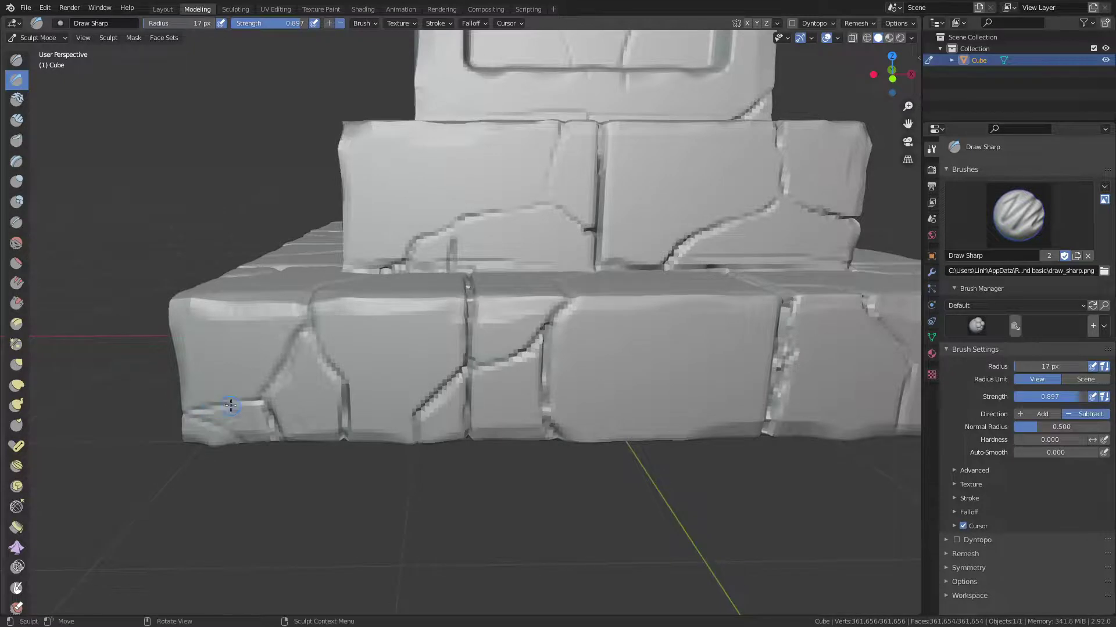
pyautogui.moveTo(224, 410); pyautogui.dragTo(290, 346, button='middle')
# Undo the stray groove, then carve a crease up the base's front corner and a vertical brick groove.
pyautogui.hotkey('ctrl', 'z')
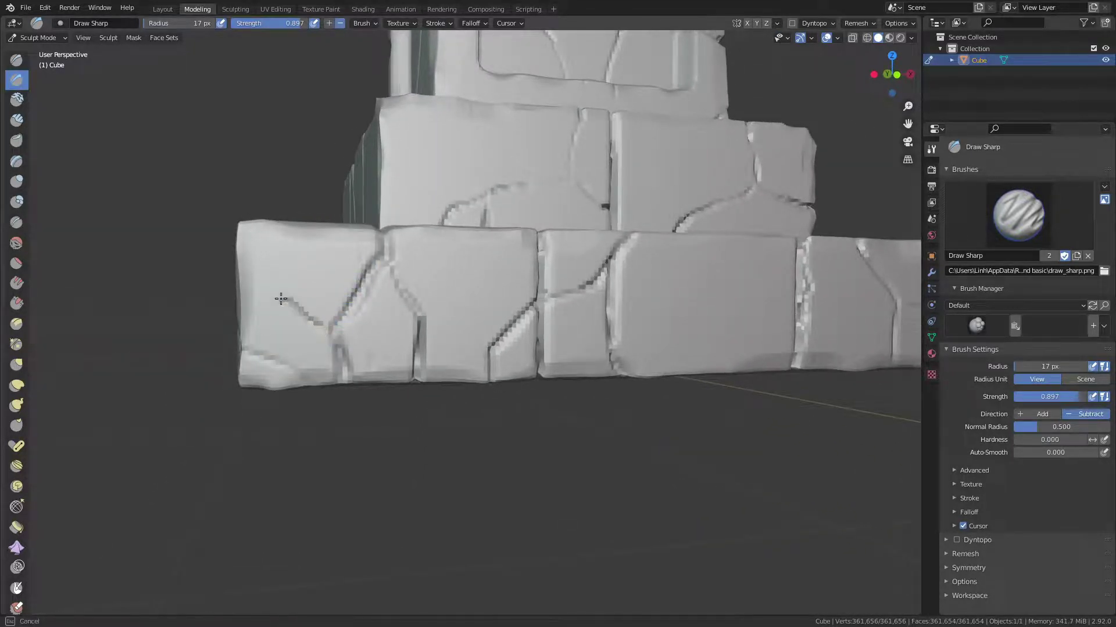
pyautogui.moveTo(256, 291); pyautogui.dragTo(326, 308, button='middle')
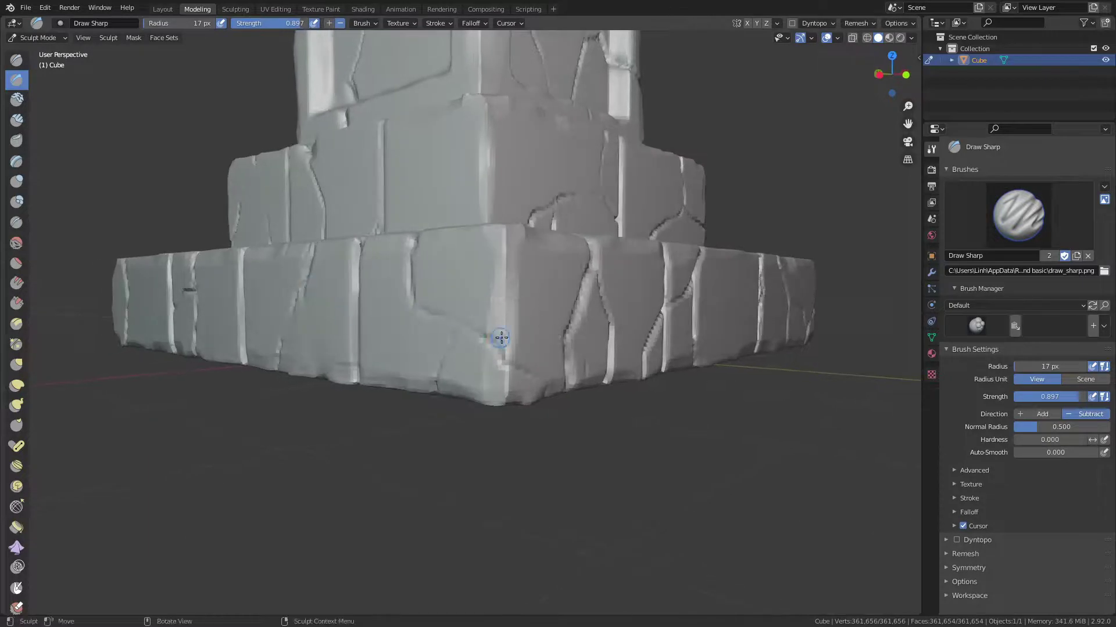
pyautogui.moveTo(500, 336)
pyautogui.mouseDown(button='middle')
pyautogui.moveTo(468, 368)
pyautogui.moveTo(488, 356)
pyautogui.mouseUp(button='middle')
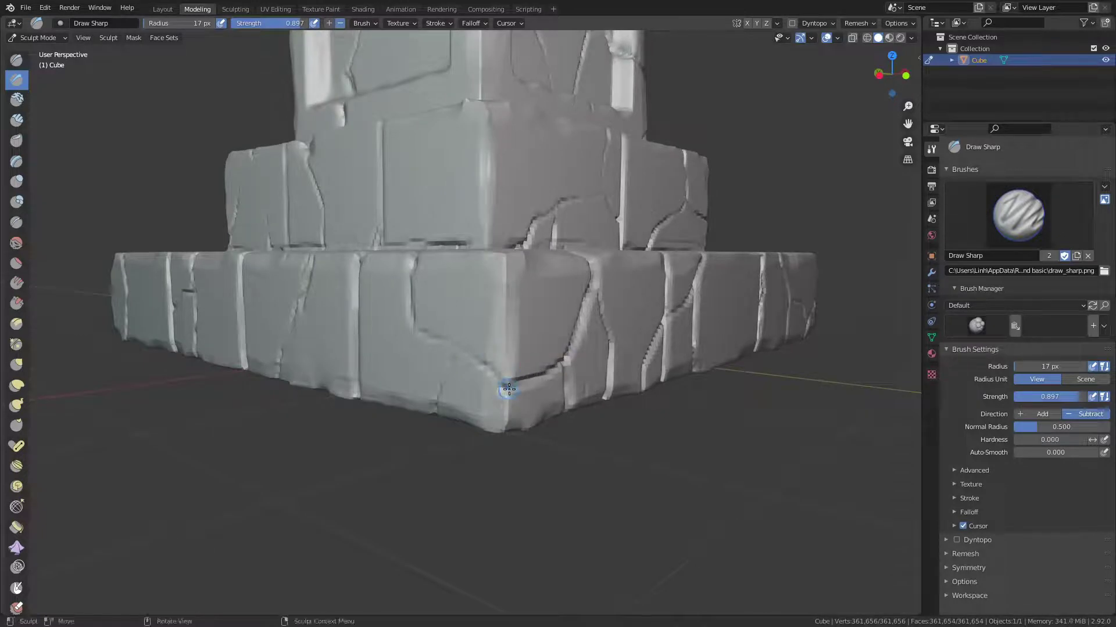
pyautogui.moveTo(502, 391)
pyautogui.mouseDown()
pyautogui.moveTo(501, 420)
pyautogui.moveTo(498, 385)
pyautogui.mouseUp()
pyautogui.moveTo(498, 385)
pyautogui.mouseDown(button='middle')
pyautogui.moveTo(436, 385)
pyautogui.moveTo(523, 381)
pyautogui.mouseUp(button='middle')
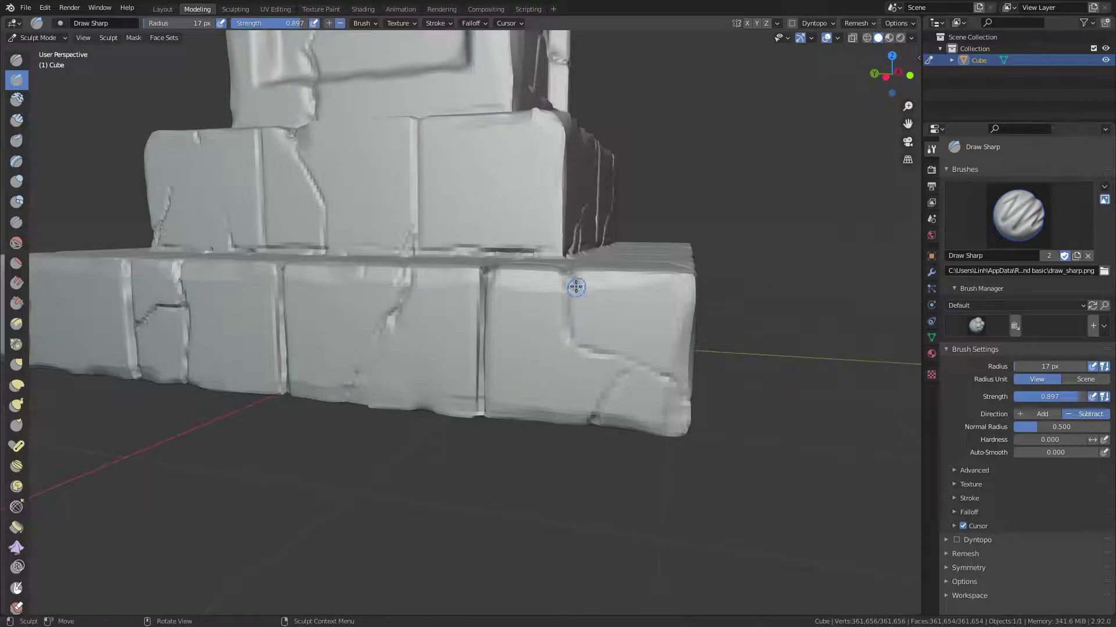
pyautogui.moveTo(564, 273)
pyautogui.mouseDown()
pyautogui.moveTo(564, 322)
pyautogui.moveTo(604, 358)
pyautogui.mouseUp()
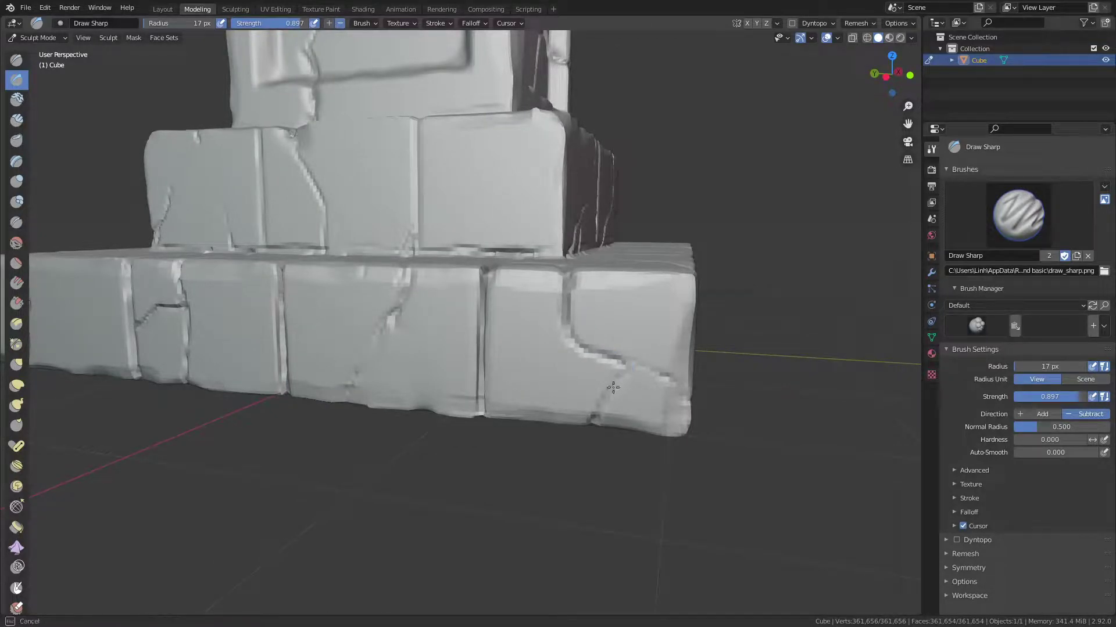
pyautogui.moveTo(613, 387)
pyautogui.mouseDown(button='middle')
pyautogui.moveTo(507, 387)
pyautogui.moveTo(499, 407)
pyautogui.moveTo(422, 400)
pyautogui.moveTo(548, 324)
pyautogui.moveTo(547, 298)
pyautogui.moveTo(522, 297)
pyautogui.moveTo(496, 314)
pyautogui.mouseUp(button='middle')
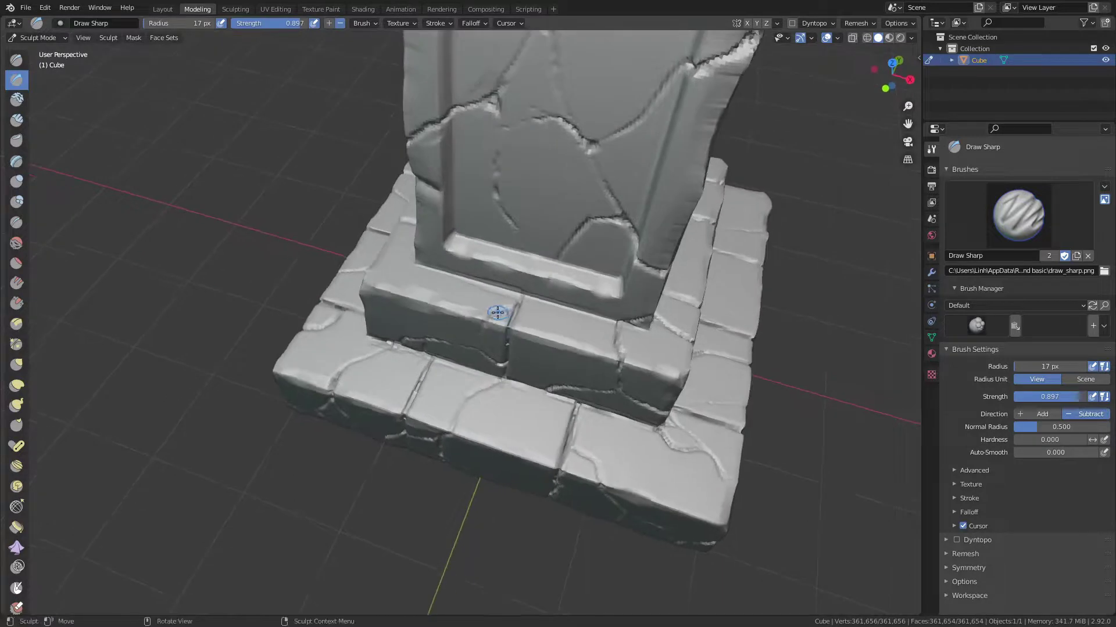
# Carve sharp crack strokes across the upper-tier stone blocks of the base.
pyautogui.moveTo(496, 314)
pyautogui.mouseDown()
pyautogui.moveTo(514, 307)
pyautogui.moveTo(632, 343)
pyautogui.mouseUp()
pyautogui.moveTo(632, 344)
pyautogui.mouseDown(button='middle')
pyautogui.moveTo(498, 306)
pyautogui.moveTo(467, 319)
pyautogui.mouseUp(button='middle')
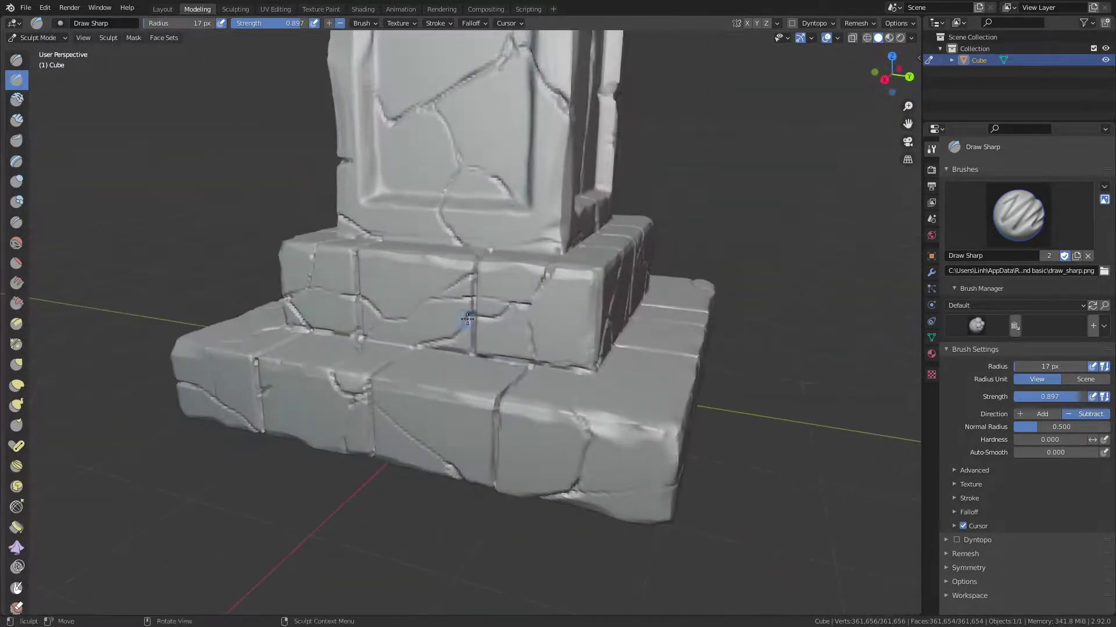
pyautogui.moveTo(423, 444); pyautogui.dragTo(447, 404)
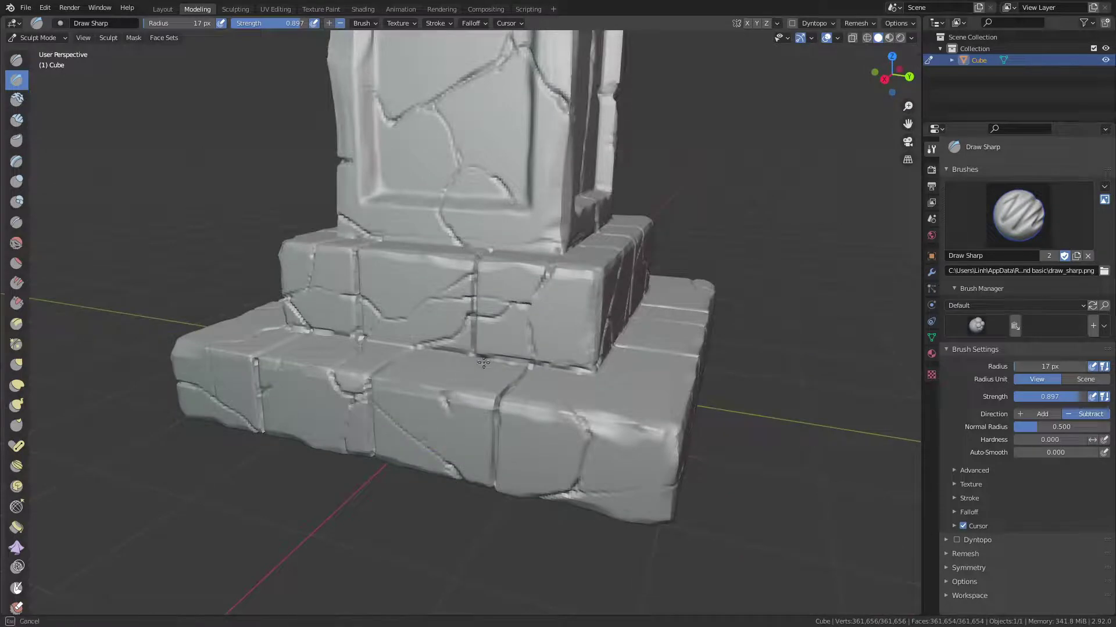
pyautogui.moveTo(486, 360); pyautogui.dragTo(506, 366)
pyautogui.moveTo(506, 366)
pyautogui.mouseDown(button='middle')
pyautogui.moveTo(534, 419)
pyautogui.moveTo(523, 443)
pyautogui.mouseUp(button='middle')
pyautogui.moveTo(522, 443); pyautogui.dragTo(549, 421)
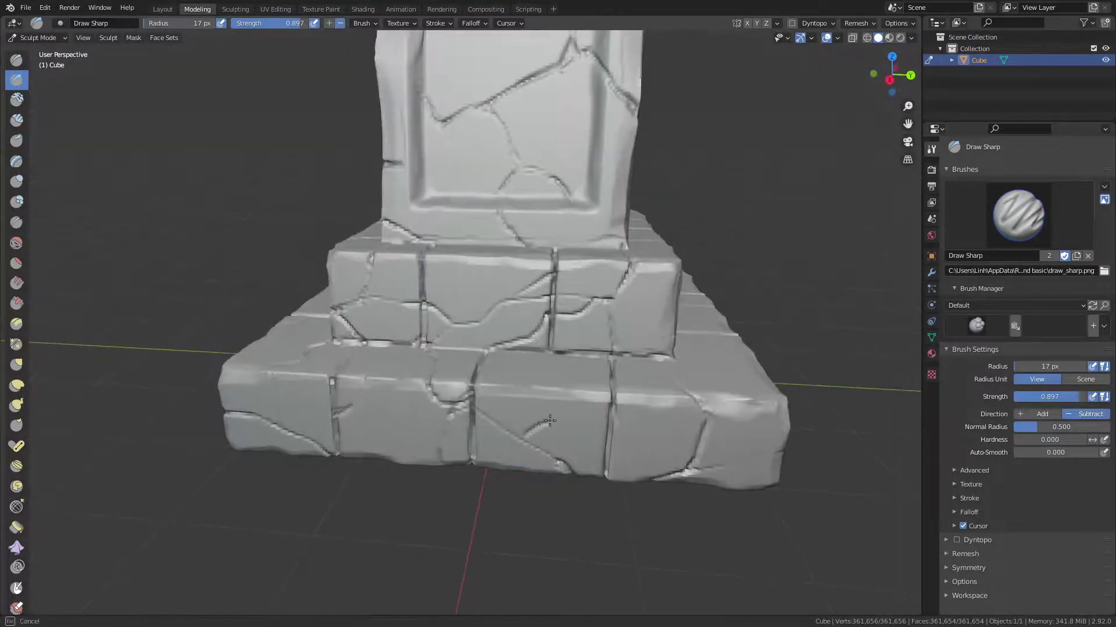
pyautogui.moveTo(550, 421); pyautogui.dragTo(539, 421, button='middle')
pyautogui.moveTo(463, 485); pyautogui.dragTo(504, 455)
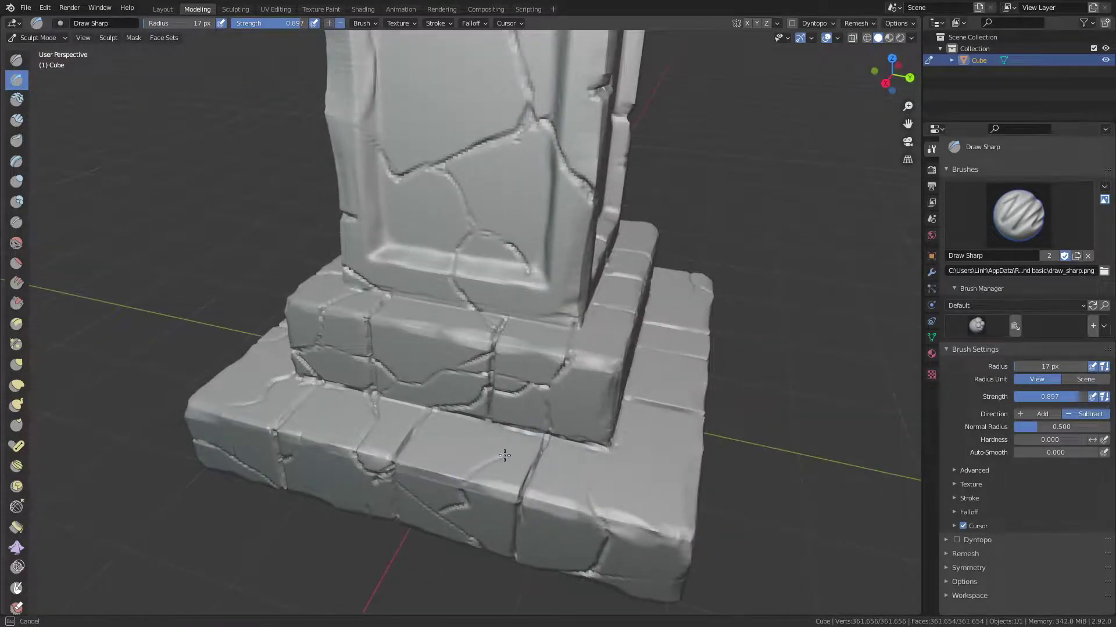
pyautogui.moveTo(474, 413)
pyautogui.mouseDown(button='middle')
pyautogui.moveTo(560, 410)
pyautogui.moveTo(560, 428)
pyautogui.mouseUp(button='middle')
# Add faint cracks near the block edges and base bottom, plus a crease along the ledge.
pyautogui.moveTo(521, 486)
pyautogui.mouseDown()
pyautogui.moveTo(556, 422)
pyautogui.moveTo(517, 412)
pyautogui.mouseUp()
pyautogui.moveTo(524, 468); pyautogui.dragTo(528, 463)
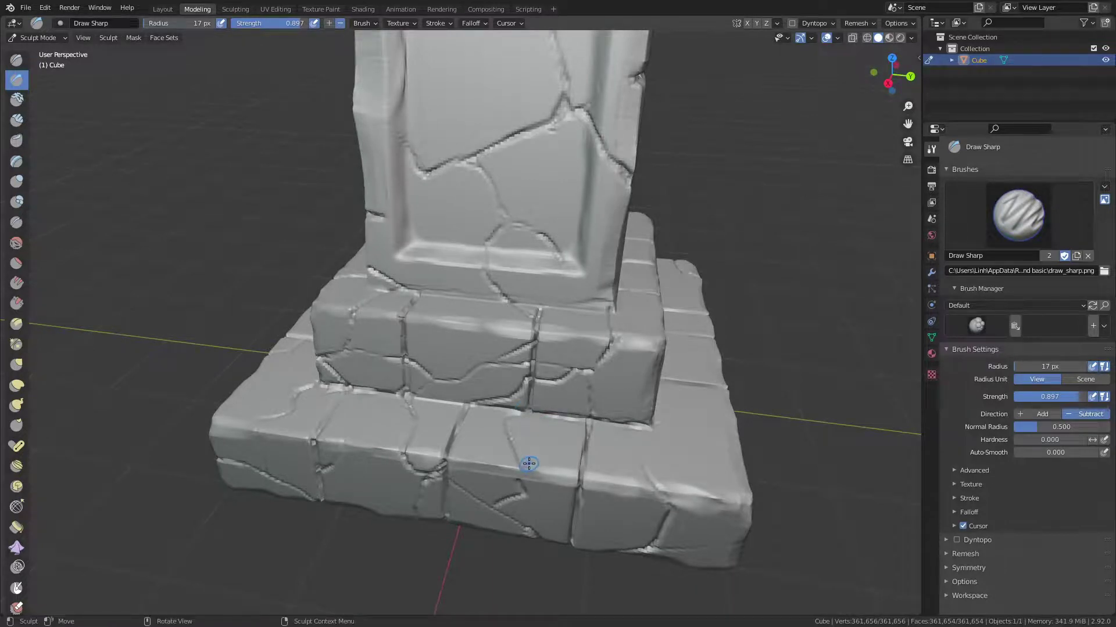
pyautogui.moveTo(521, 473)
pyautogui.mouseDown(button='middle')
pyautogui.moveTo(531, 416)
pyautogui.moveTo(513, 397)
pyautogui.moveTo(565, 384)
pyautogui.mouseUp(button='middle')
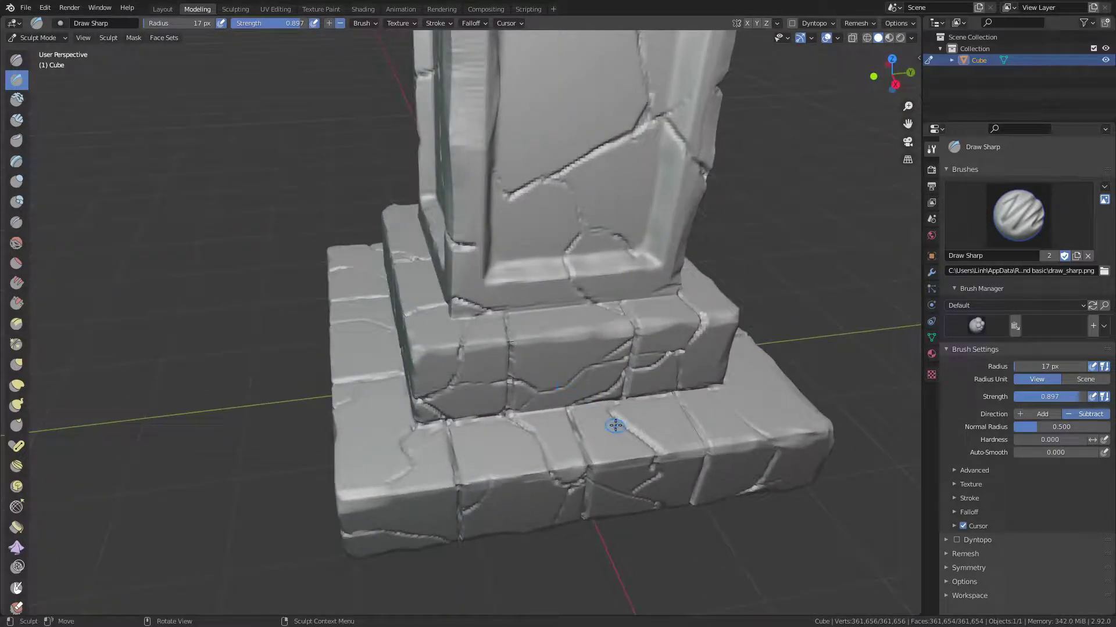
pyautogui.moveTo(615, 426)
pyautogui.mouseDown()
pyautogui.moveTo(610, 440)
pyautogui.moveTo(628, 428)
pyautogui.mouseUp()
pyautogui.moveTo(628, 428)
pyautogui.mouseDown(button='middle')
pyautogui.moveTo(584, 448)
pyautogui.moveTo(577, 312)
pyautogui.moveTo(466, 266)
pyautogui.mouseUp(button='middle')
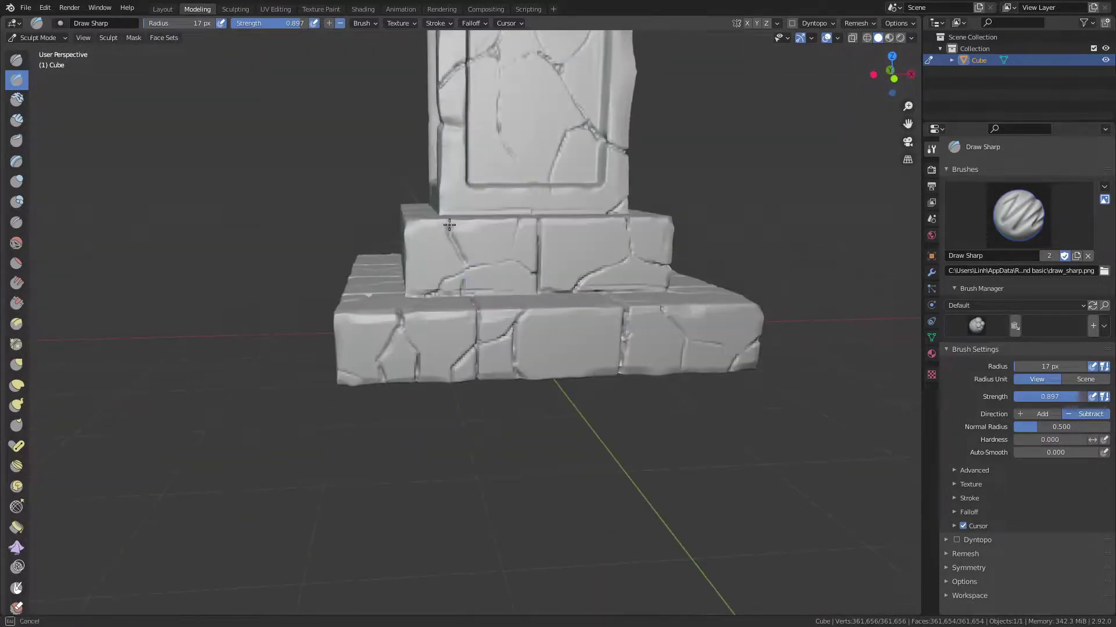
pyautogui.moveTo(448, 224); pyautogui.dragTo(452, 283, button='middle')
pyautogui.moveTo(452, 283); pyautogui.dragTo(437, 296)
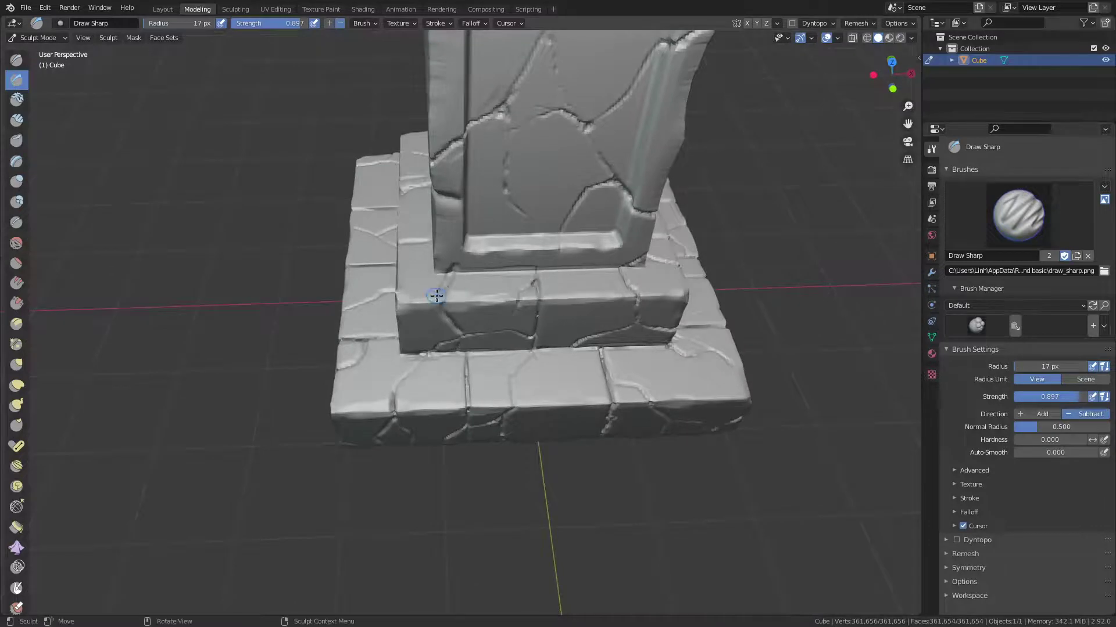
pyautogui.moveTo(474, 271)
pyautogui.mouseDown(button='middle')
pyautogui.moveTo(564, 306)
pyautogui.moveTo(543, 262)
pyautogui.moveTo(482, 279)
pyautogui.moveTo(459, 330)
pyautogui.moveTo(498, 394)
pyautogui.moveTo(475, 389)
pyautogui.moveTo(508, 381)
pyautogui.moveTo(391, 418)
pyautogui.moveTo(390, 362)
pyautogui.moveTo(372, 321)
pyautogui.moveTo(429, 356)
pyautogui.mouseUp(button='middle')
# Shrink the brush, lower strength to 0.285, and switch to Clay Strips.
pyautogui.press('f')
pyautogui.click(488, 281)
pyautogui.scroll(3, 564, 330)
pyautogui.hotkey('shift', 'f')
pyautogui.click(459, 395)
pyautogui.press('q')
pyautogui.click(462, 397)
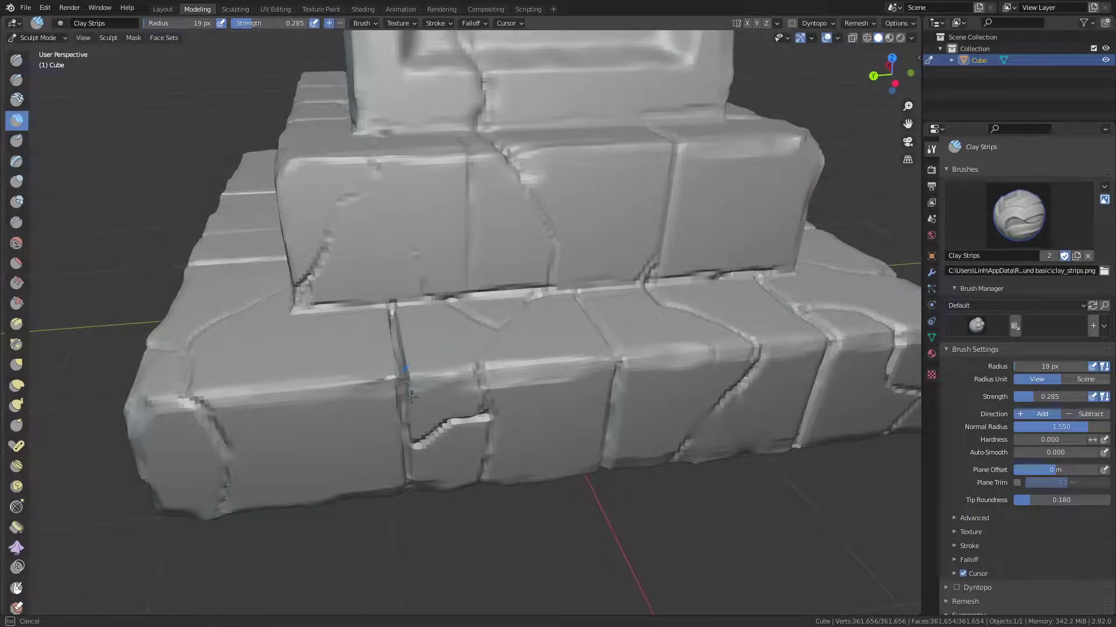
# Raise Clay Strips strength to 0.891 and build light clay along the lower brick crack.
pyautogui.hotkey('shift', 'f')
pyautogui.click(429, 377)
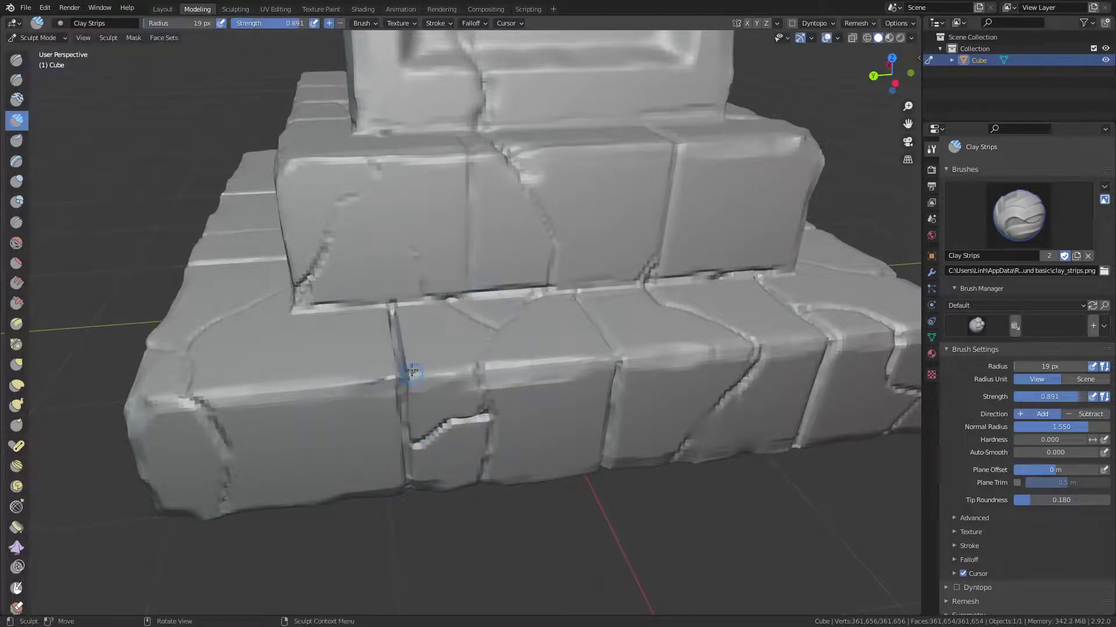
pyautogui.moveTo(412, 371); pyautogui.dragTo(409, 365)
pyautogui.moveTo(398, 324); pyautogui.dragTo(398, 324)
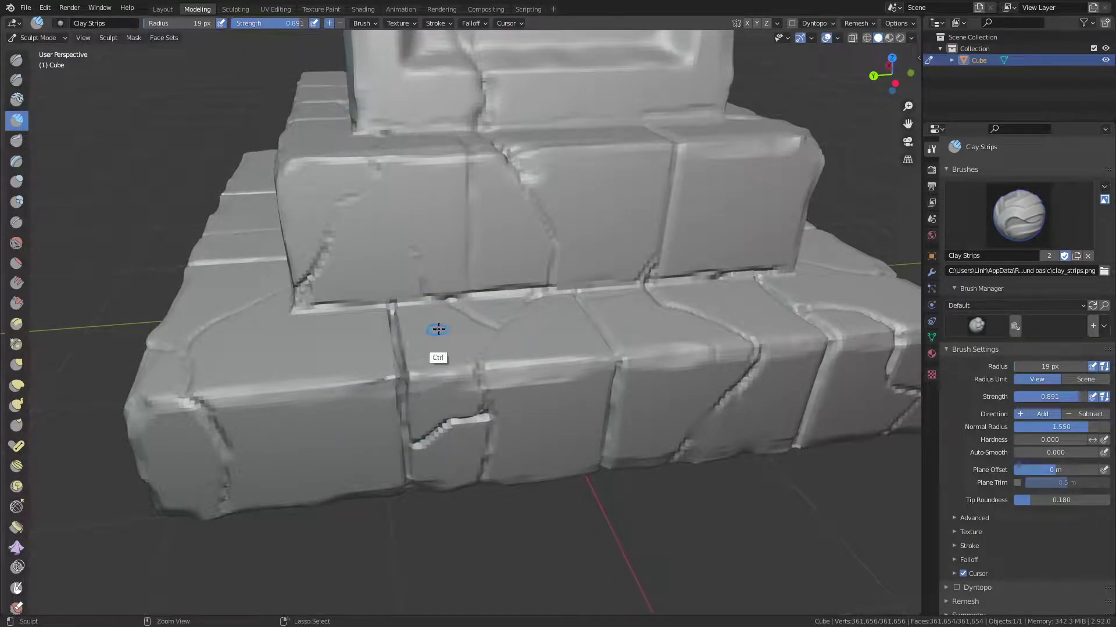
pyautogui.moveTo(459, 347); pyautogui.dragTo(436, 348, button='middle')
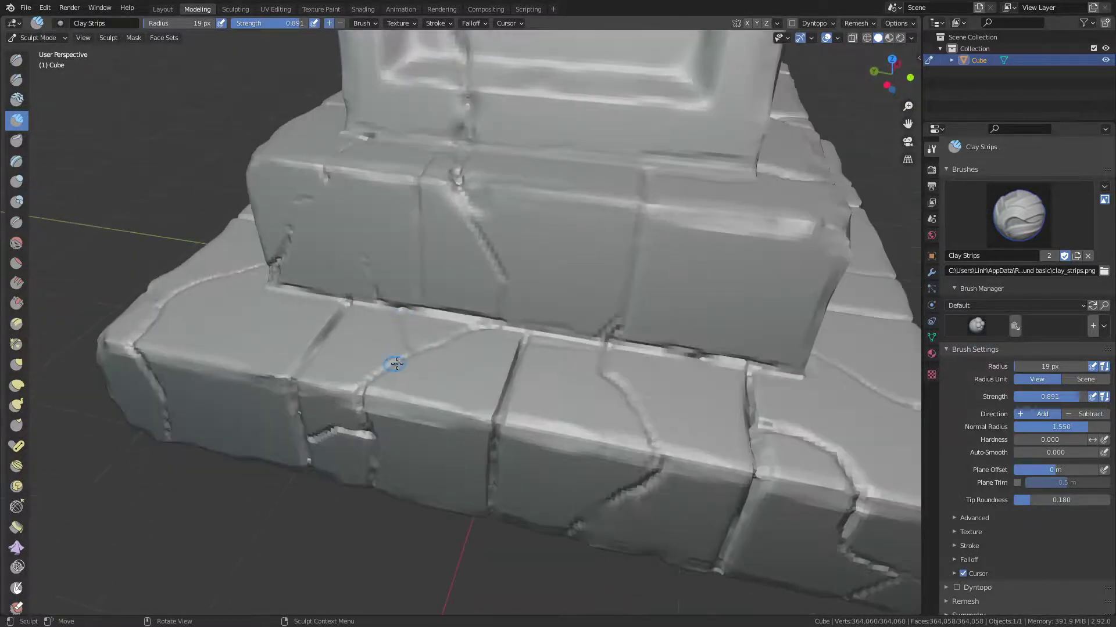
# Set the brush radius to 32 px and Subtract direction, then carve deeper into the crack.
pyautogui.press('f')
pyautogui.click(398, 349)
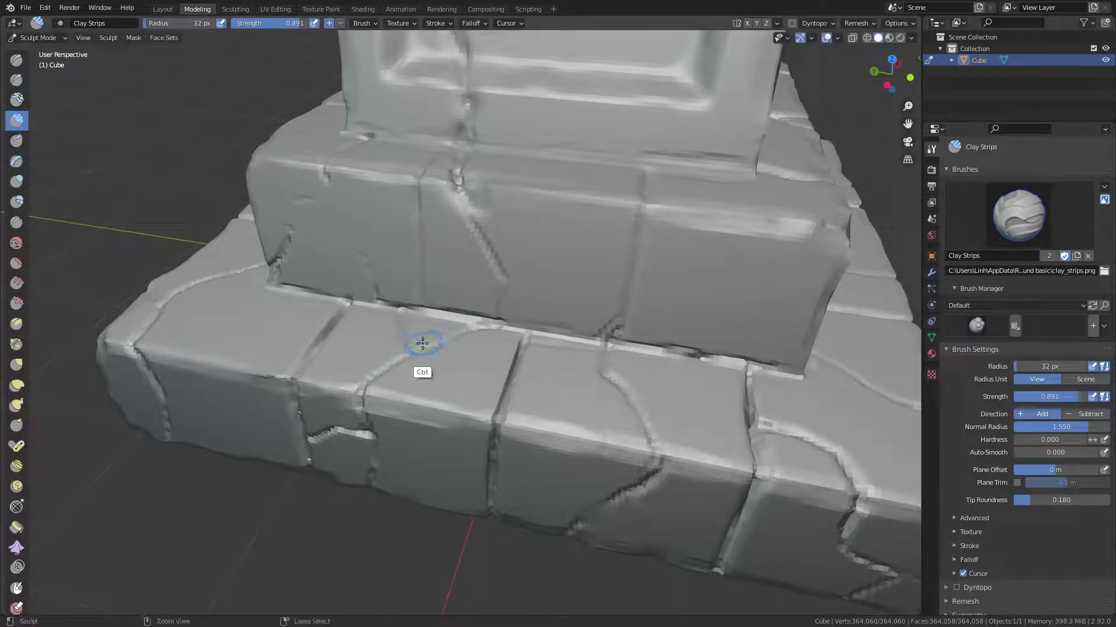
pyautogui.moveTo(374, 384)
pyautogui.keyDown('ctrl'); pyautogui.mouseDown()
pyautogui.moveTo(357, 389)
pyautogui.moveTo(394, 409)
pyautogui.mouseUp(); pyautogui.keyUp('ctrl')
pyautogui.click(340, 23)
pyautogui.moveTo(399, 389)
pyautogui.mouseDown(button='middle')
pyautogui.moveTo(379, 421)
pyautogui.moveTo(406, 374)
pyautogui.mouseUp(button='middle')
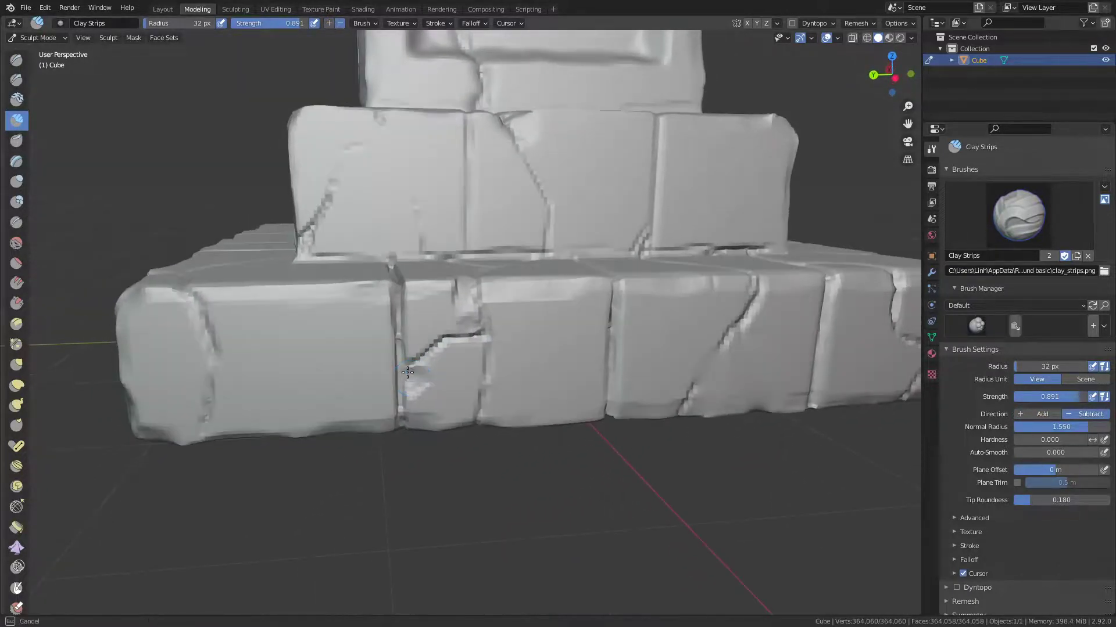
pyautogui.moveTo(409, 375)
pyautogui.mouseDown()
pyautogui.moveTo(425, 360)
pyautogui.moveTo(407, 302)
pyautogui.mouseUp()
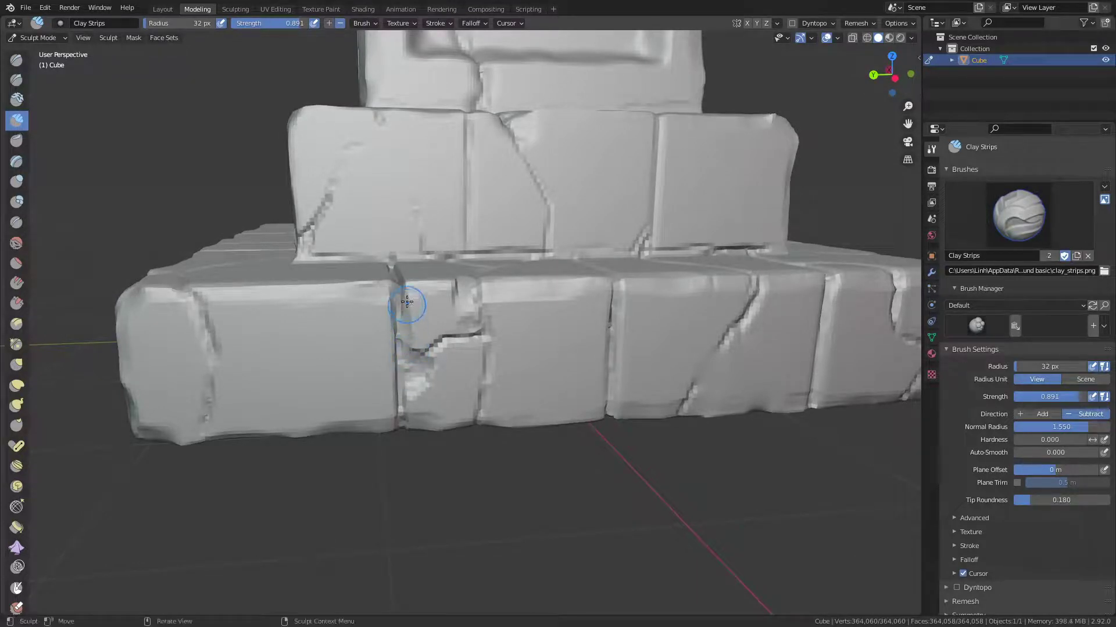
# Lower the brush strength to 0.588 and orbit around the brick steps.
pyautogui.moveTo(411, 291); pyautogui.dragTo(416, 319, button='middle')
pyautogui.hotkey('shift', 'f')
pyautogui.click(382, 333)
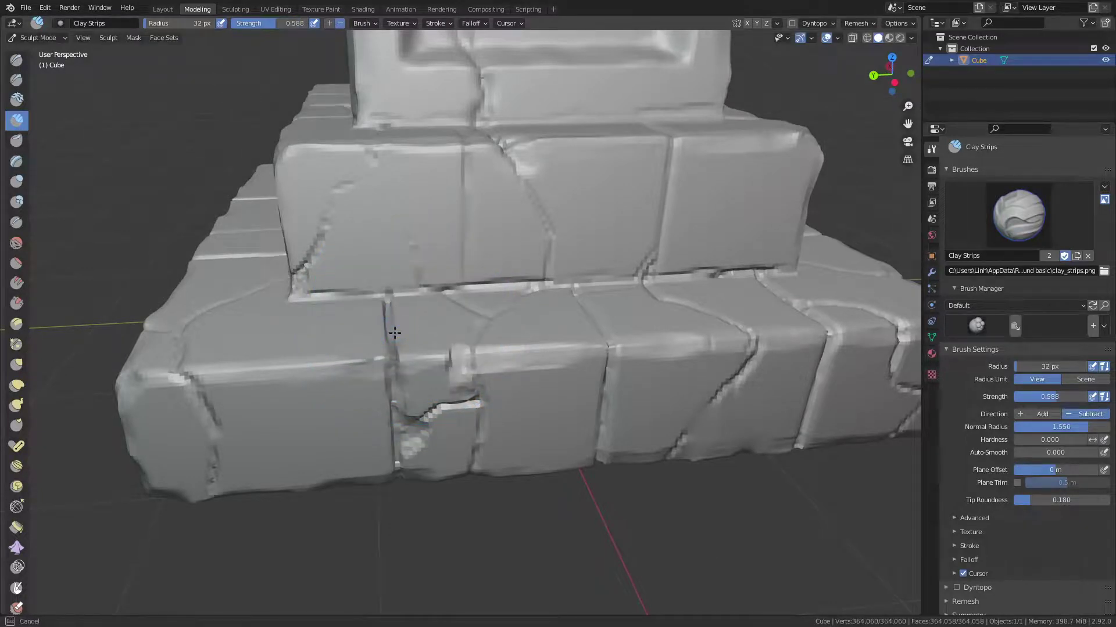
pyautogui.moveTo(395, 332); pyautogui.dragTo(466, 340, button='middle')
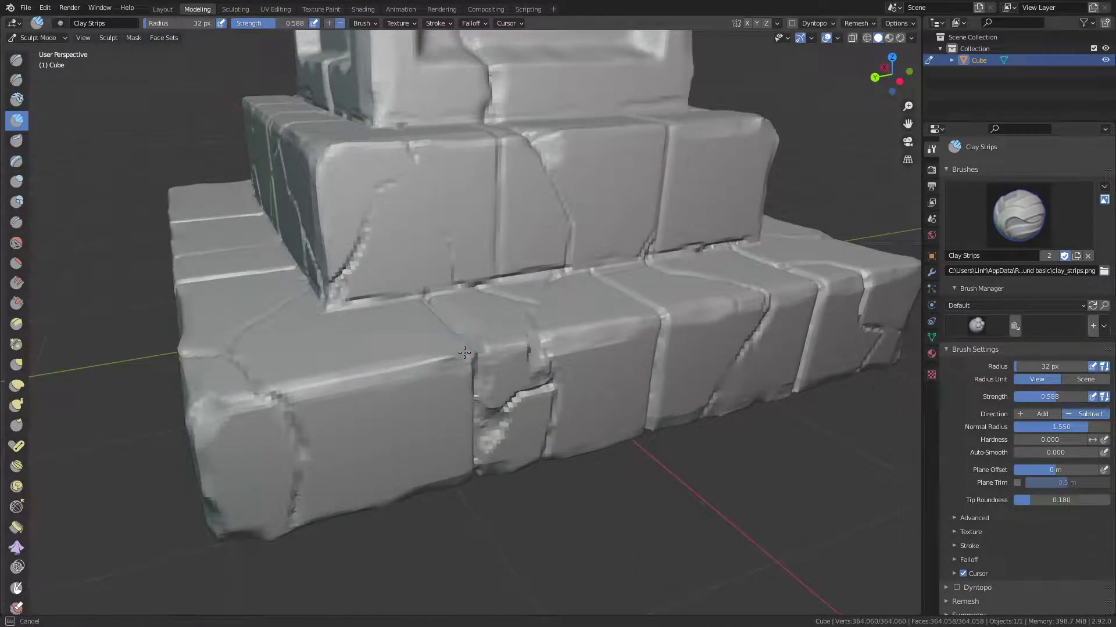
pyautogui.moveTo(466, 473); pyautogui.dragTo(438, 374, button='middle')
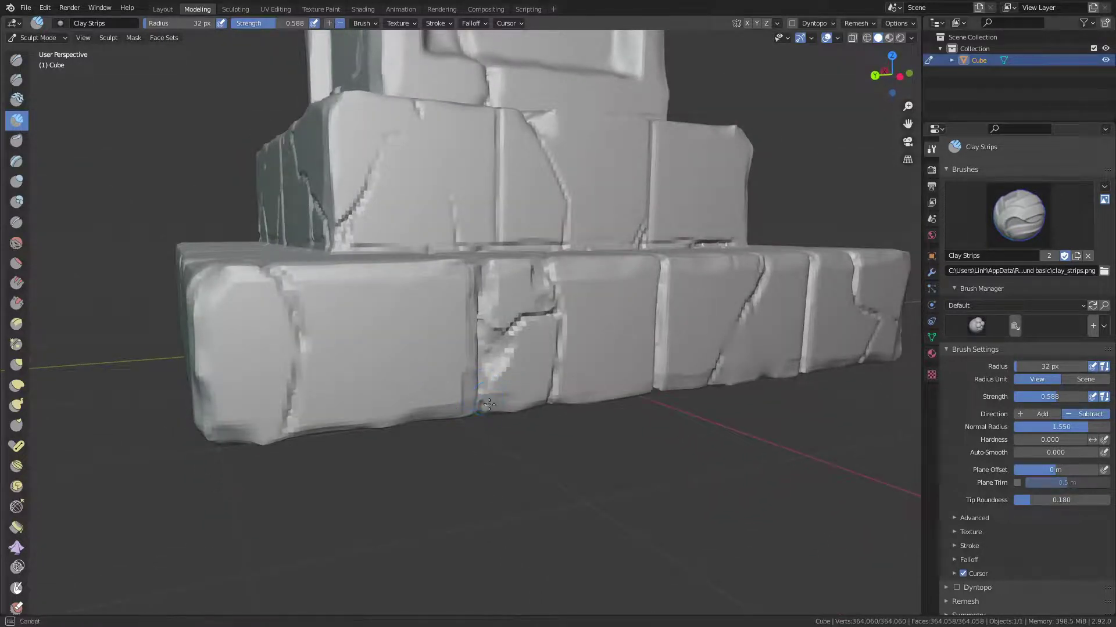
pyautogui.moveTo(489, 405)
pyautogui.mouseDown(button='middle')
pyautogui.moveTo(498, 376)
pyautogui.moveTo(480, 397)
pyautogui.moveTo(485, 386)
pyautogui.mouseUp(button='middle')
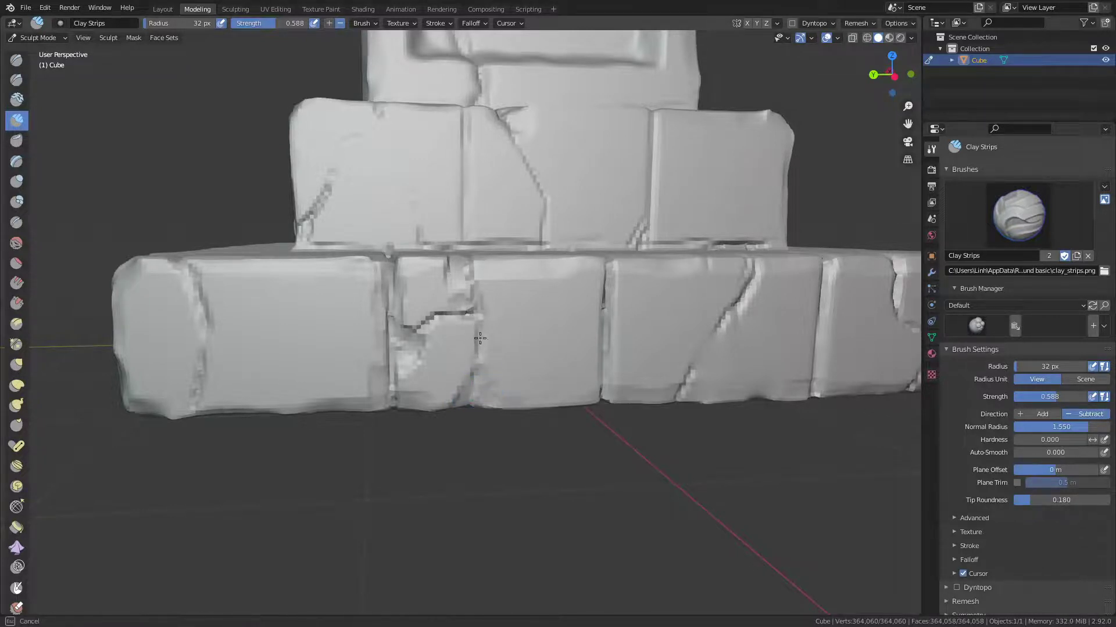
pyautogui.moveTo(486, 294)
pyautogui.mouseDown(button='middle')
pyautogui.moveTo(419, 438)
pyautogui.moveTo(433, 349)
pyautogui.moveTo(420, 342)
pyautogui.mouseUp(button='middle')
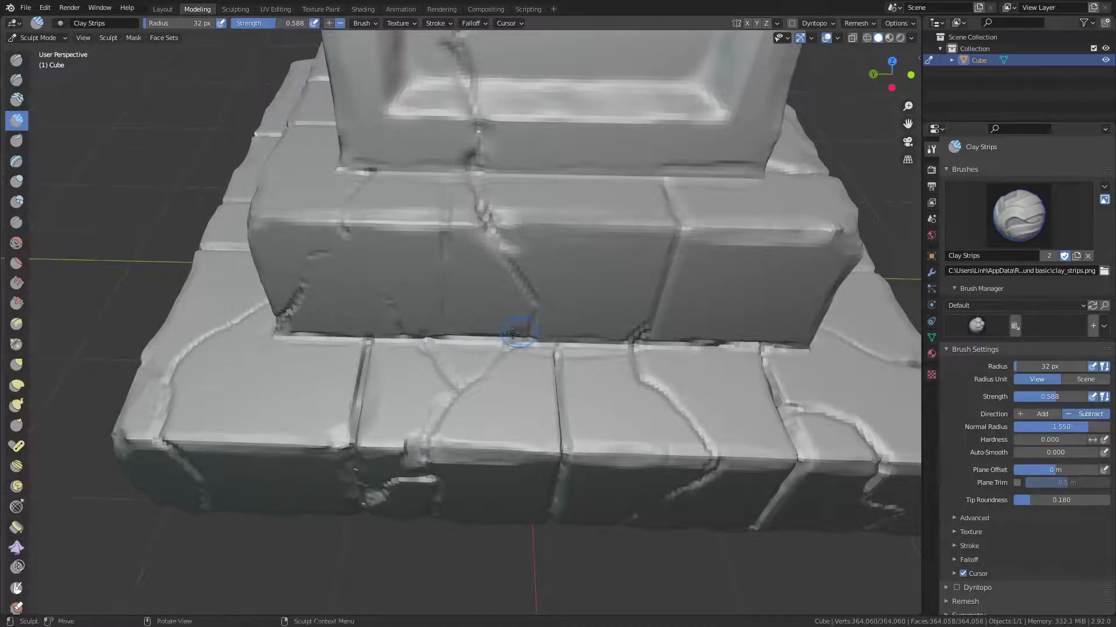
pyautogui.moveTo(450, 327); pyautogui.dragTo(456, 232, button='middle')
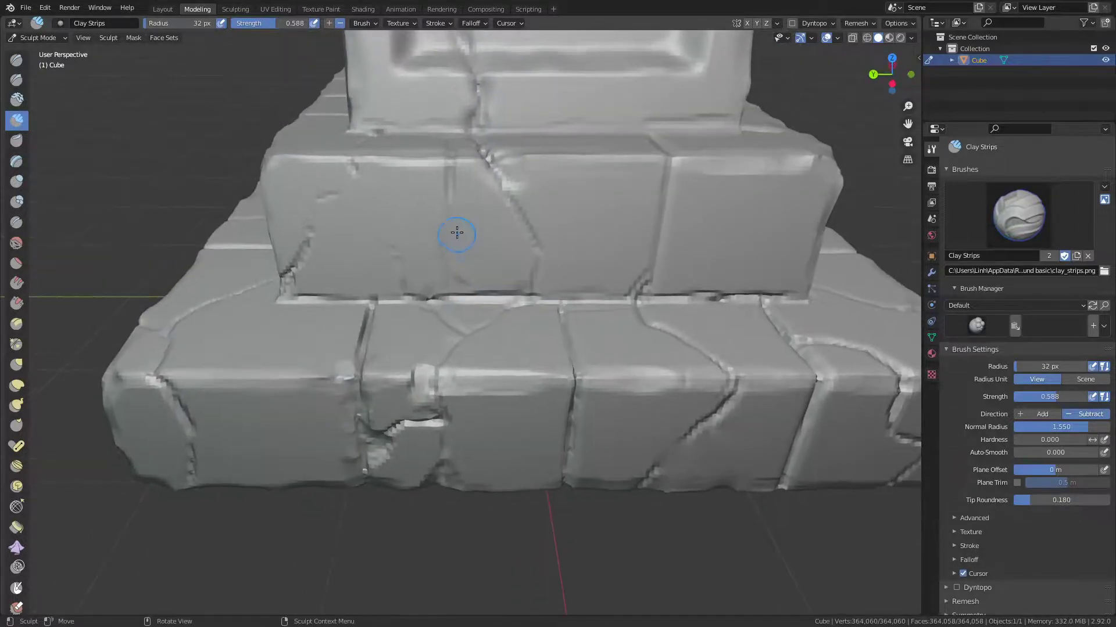
# Carve a vertical groove down the upper brick with Draw Sharp at 15 px.
pyautogui.press('q')
pyautogui.click(430, 216)
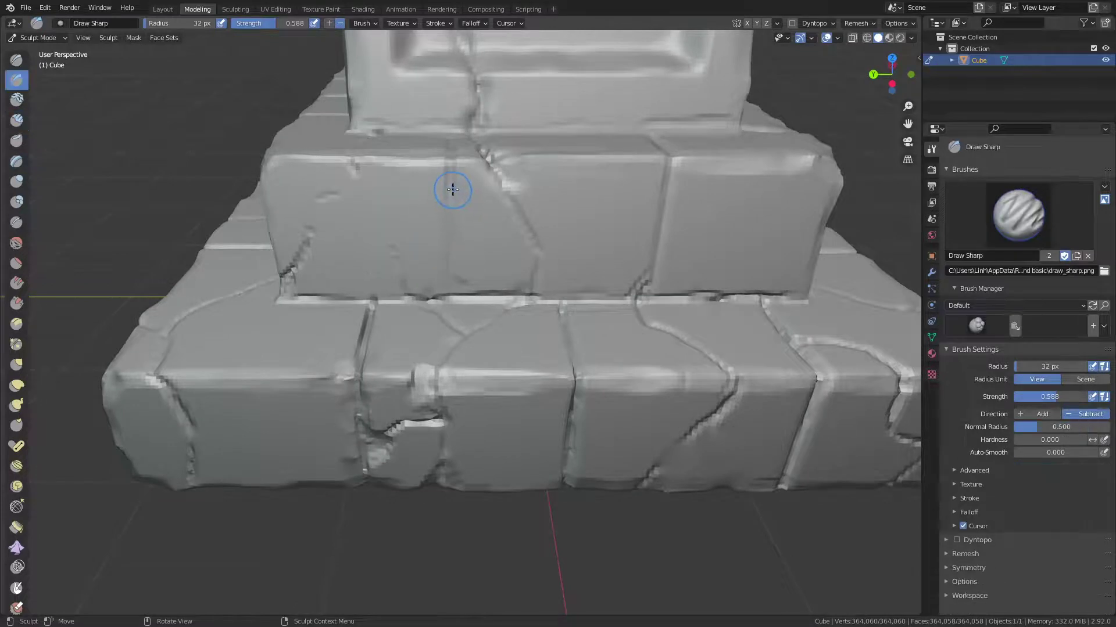
pyautogui.press('f')
pyautogui.click(441, 189)
pyautogui.moveTo(448, 172); pyautogui.dragTo(453, 303)
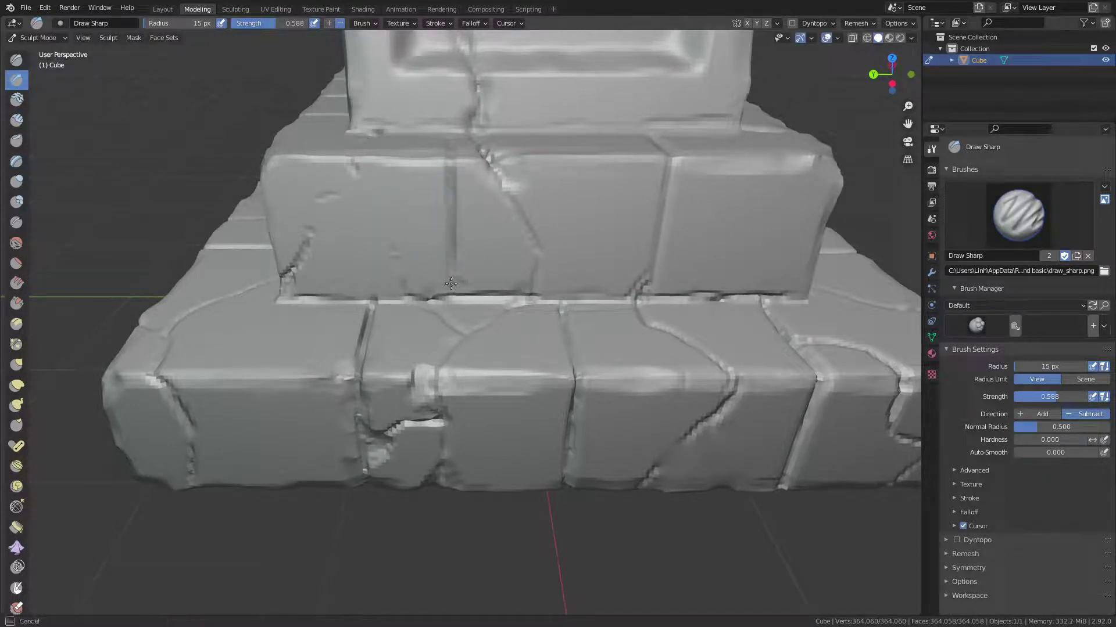
pyautogui.moveTo(452, 243); pyautogui.dragTo(448, 219, button='middle')
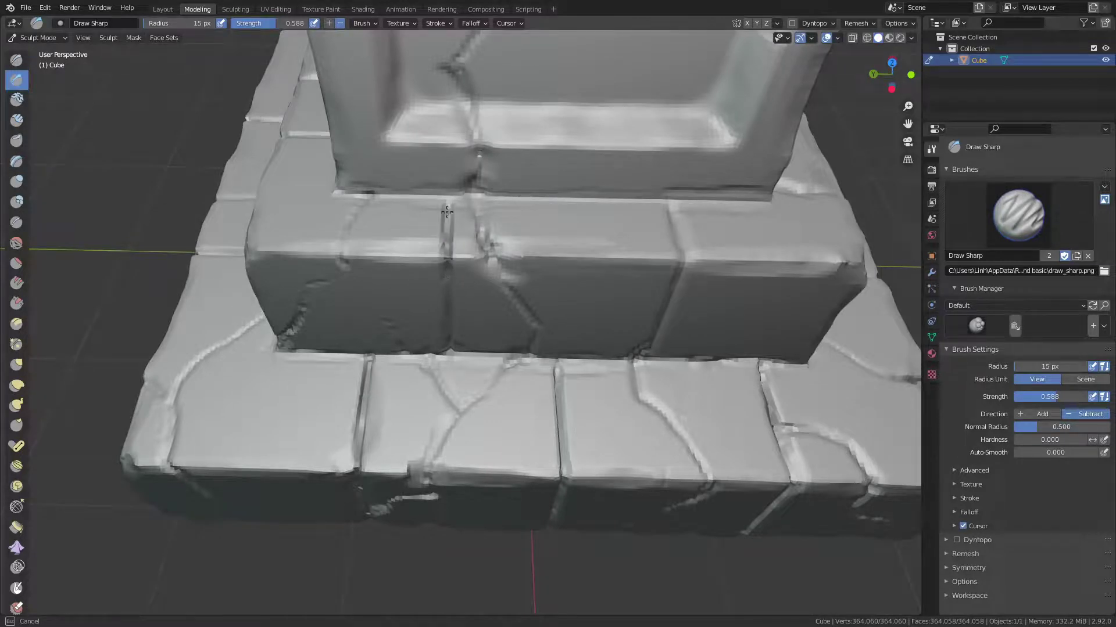
pyautogui.moveTo(445, 318)
pyautogui.mouseDown(button='middle')
pyautogui.moveTo(450, 221)
pyautogui.moveTo(452, 294)
pyautogui.moveTo(451, 254)
pyautogui.mouseUp(button='middle')
# Refine the surface along the vertical groove with Clay Strips at 31 px.
pyautogui.rightClick(452, 293)
pyautogui.press('c')
pyautogui.press('f')
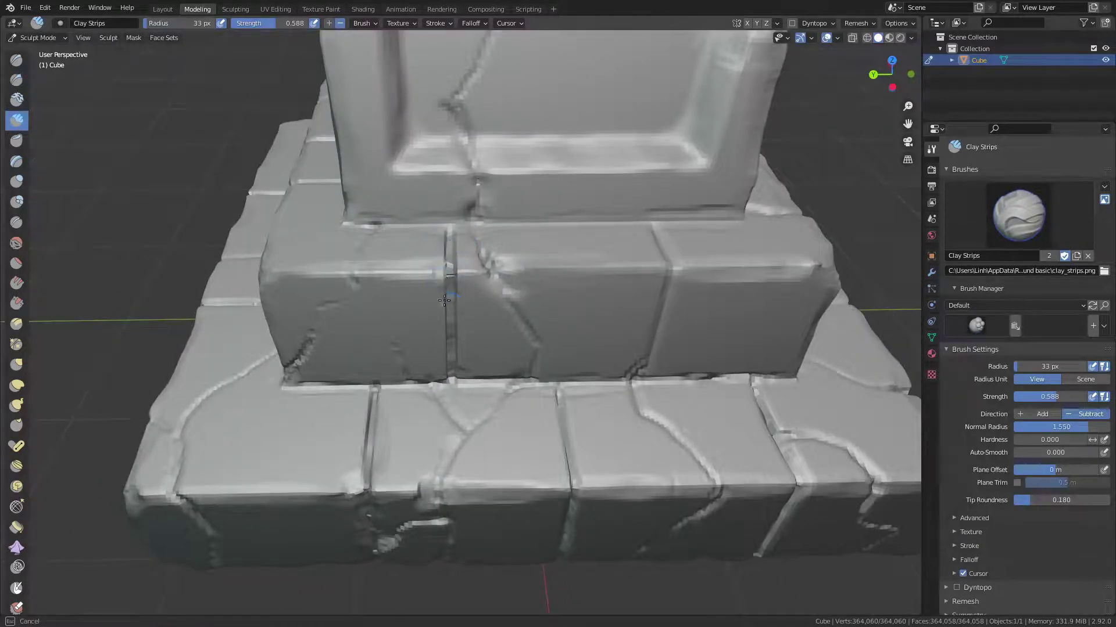
pyautogui.moveTo(444, 299); pyautogui.dragTo(455, 355)
pyautogui.moveTo(452, 371); pyautogui.dragTo(456, 294, button='middle')
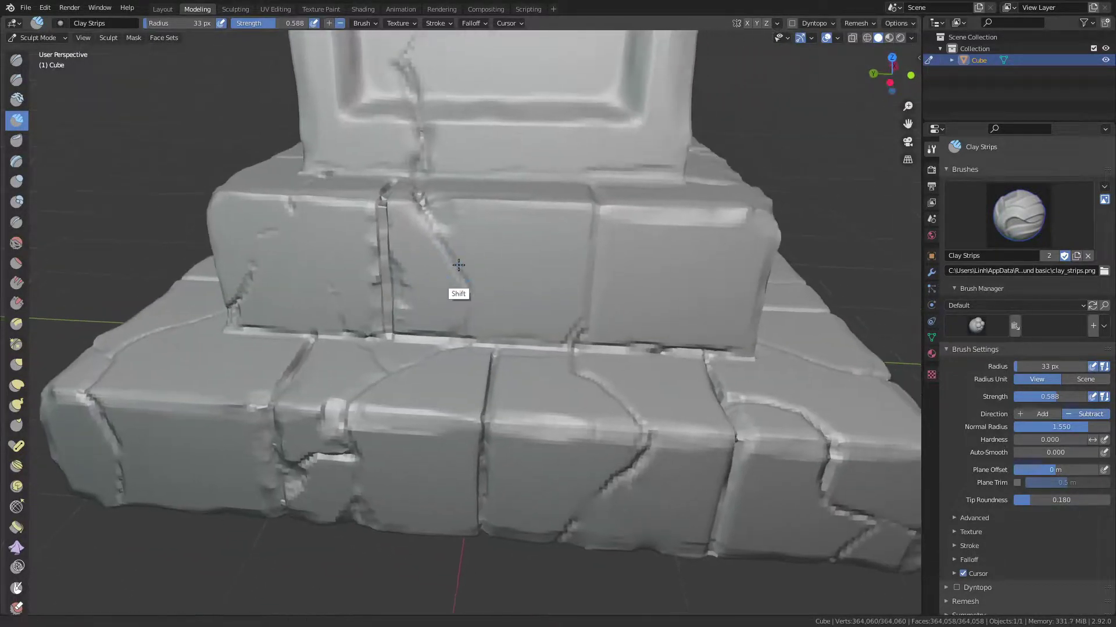
pyautogui.click(374, 272)
pyautogui.moveTo(373, 271)
pyautogui.mouseDown()
pyautogui.moveTo(377, 302)
pyautogui.moveTo(334, 299)
pyautogui.moveTo(261, 234)
pyautogui.mouseUp()
pyautogui.moveTo(412, 274)
pyautogui.mouseDown(button='middle')
pyautogui.moveTo(348, 302)
pyautogui.moveTo(279, 279)
pyautogui.mouseUp(button='middle')
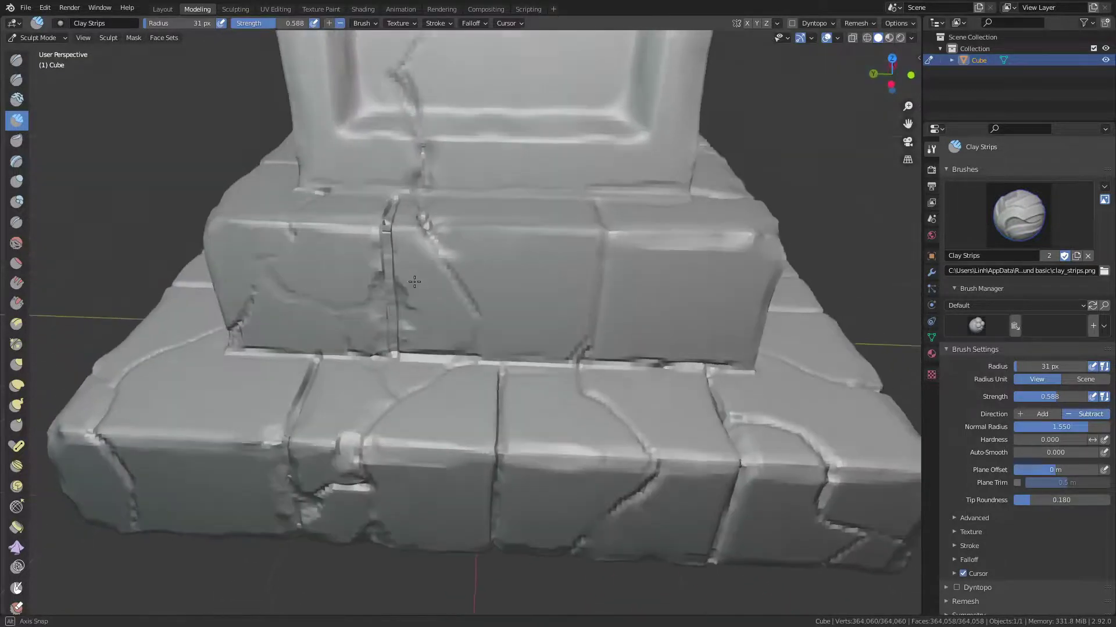
# Shrink Clay Strips to 8 px and carve a crack up-right across the stone.
pyautogui.press('f')
pyautogui.click(260, 278)
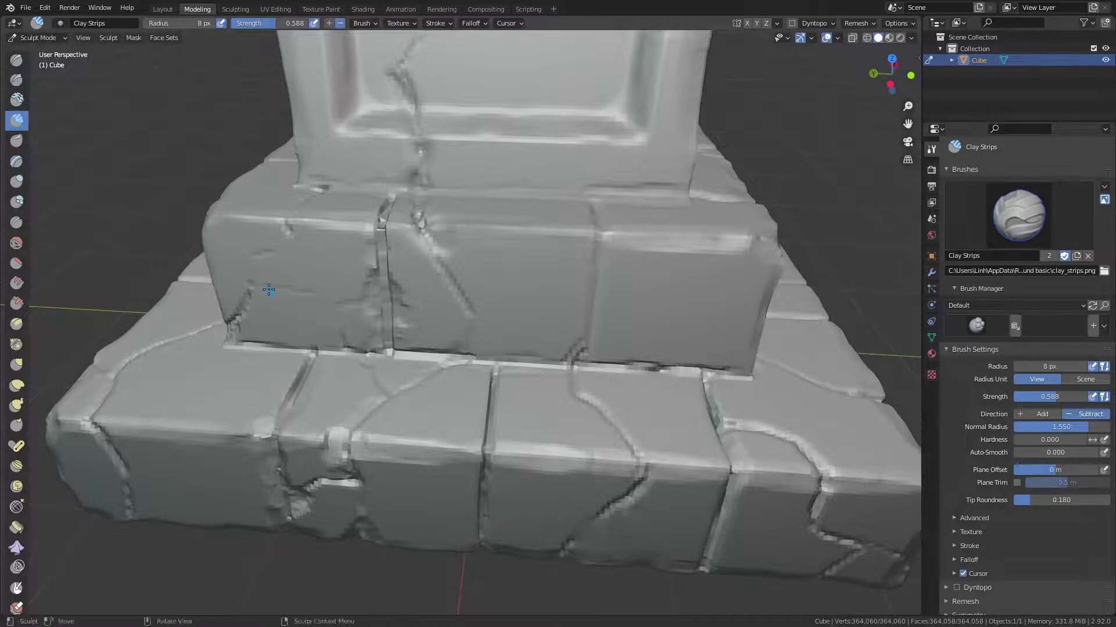
pyautogui.moveTo(298, 279)
pyautogui.mouseDown(button='middle')
pyautogui.moveTo(378, 254)
pyautogui.moveTo(388, 287)
pyautogui.moveTo(445, 296)
pyautogui.mouseUp(button='middle')
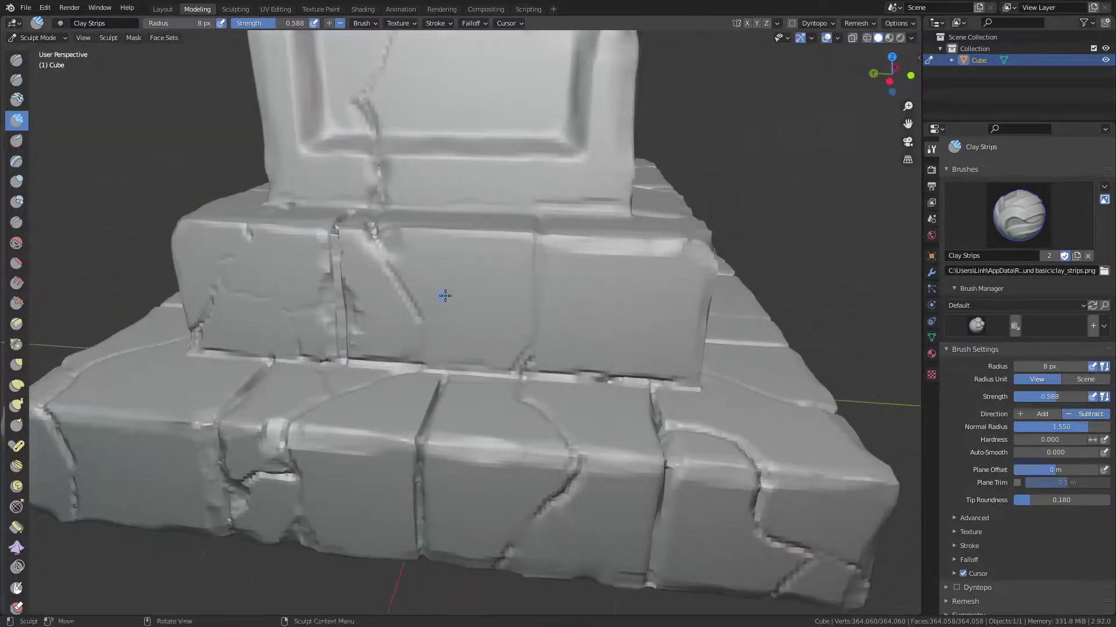
pyautogui.moveTo(533, 350); pyautogui.dragTo(604, 305)
pyautogui.moveTo(598, 219); pyautogui.dragTo(590, 241, button='middle')
pyautogui.moveTo(692, 333)
pyautogui.mouseDown(button='middle')
pyautogui.moveTo(625, 287)
pyautogui.moveTo(678, 308)
pyautogui.moveTo(590, 288)
pyautogui.moveTo(535, 295)
pyautogui.mouseUp(button='middle')
pyautogui.moveTo(456, 201); pyautogui.dragTo(469, 225, button='middle')
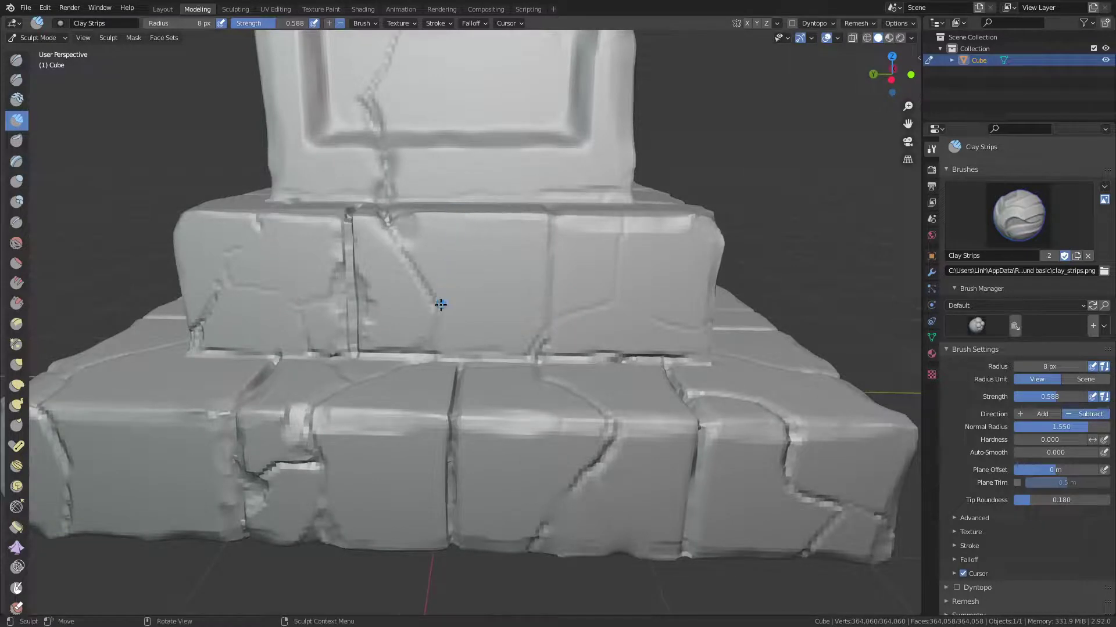
pyautogui.moveTo(517, 252)
pyautogui.mouseDown(button='middle')
pyautogui.moveTo(488, 279)
pyautogui.moveTo(446, 293)
pyautogui.mouseUp(button='middle')
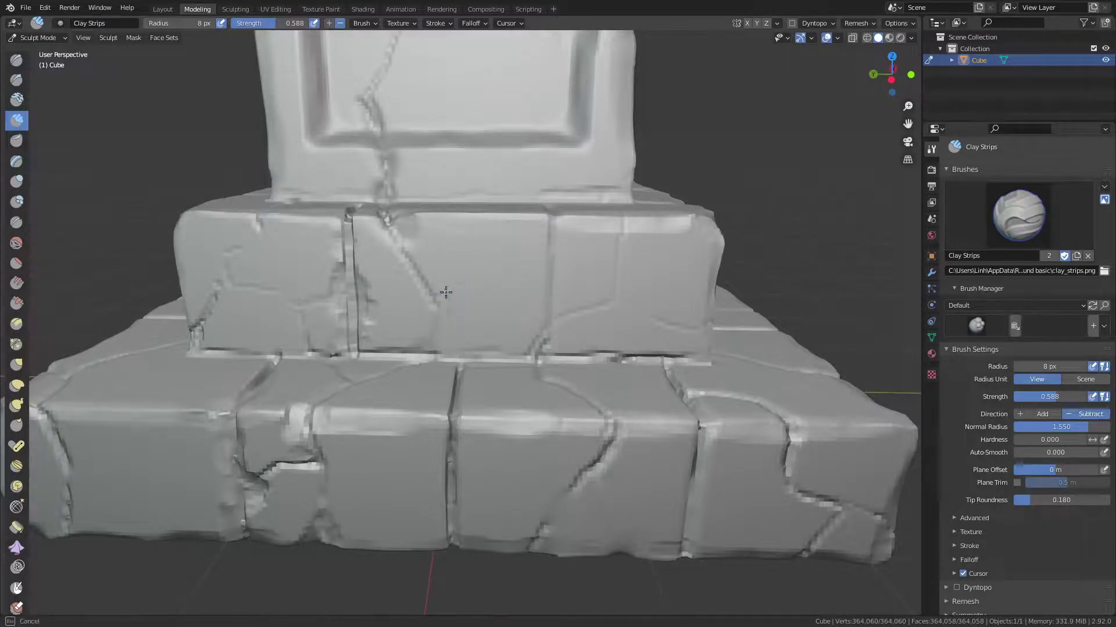
pyautogui.moveTo(524, 194)
pyautogui.mouseDown(button='middle')
pyautogui.moveTo(498, 324)
pyautogui.moveTo(534, 343)
pyautogui.moveTo(516, 349)
pyautogui.mouseUp(button='middle')
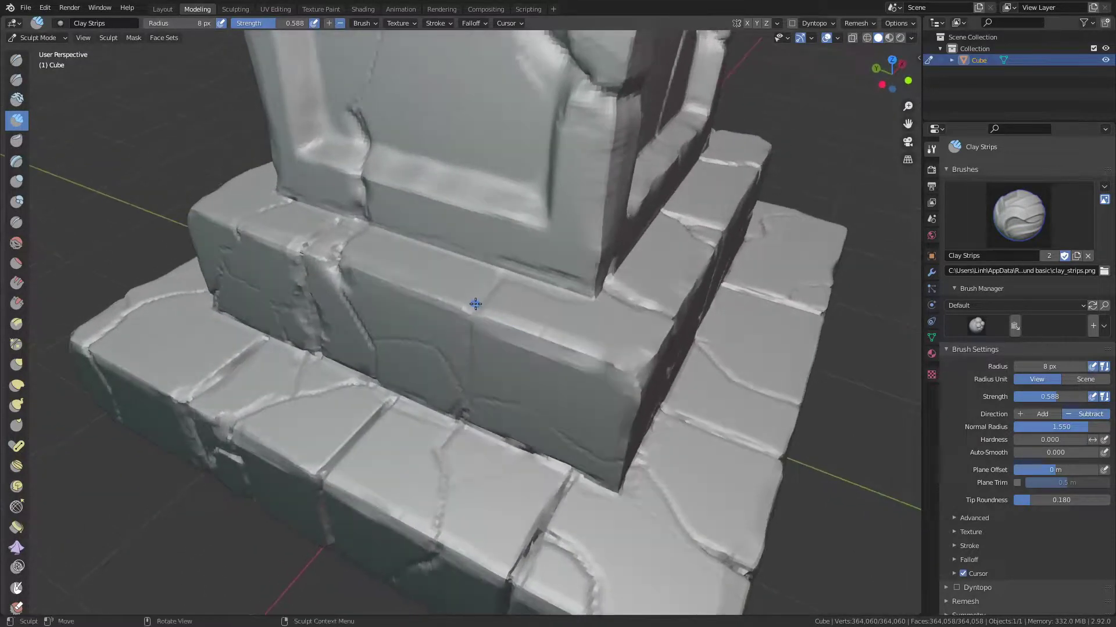
pyautogui.moveTo(473, 312); pyautogui.dragTo(529, 276, button='middle')
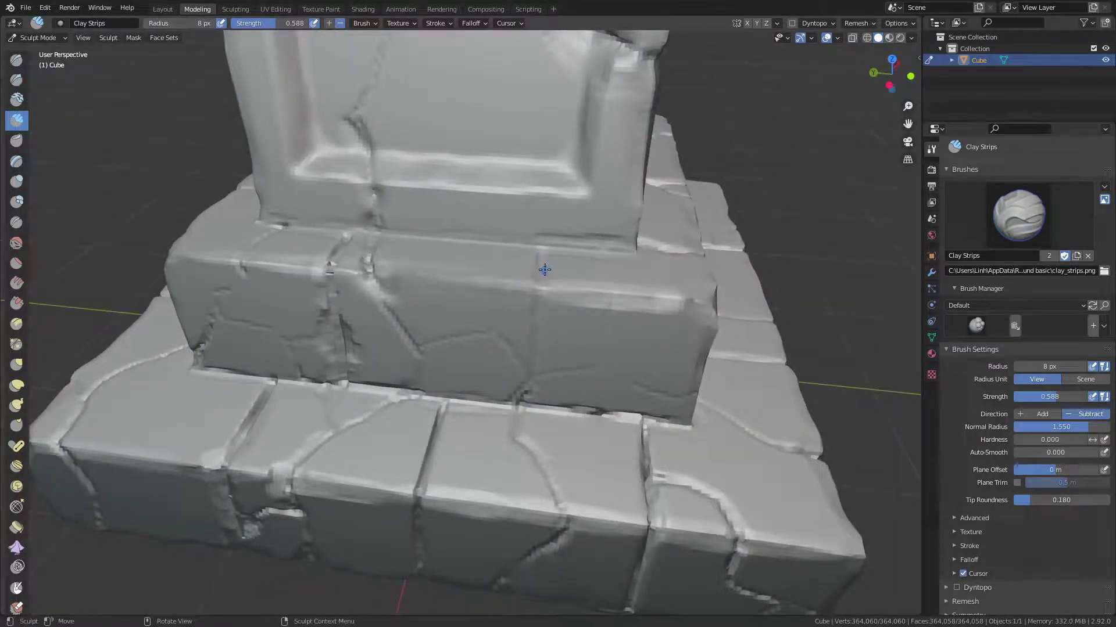
# Scratch a faint line across the stone with Draw Sharp at strength 1.000.
pyautogui.press('q')
pyautogui.click(530, 261)
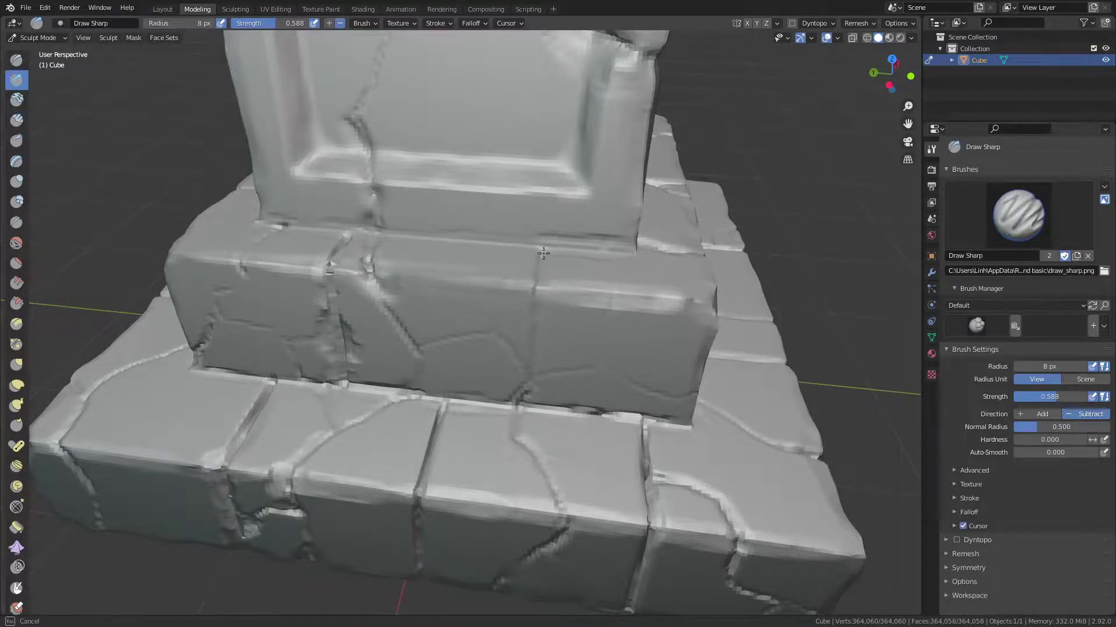
pyautogui.hotkey('shift', 'f')
pyautogui.click(592, 281)
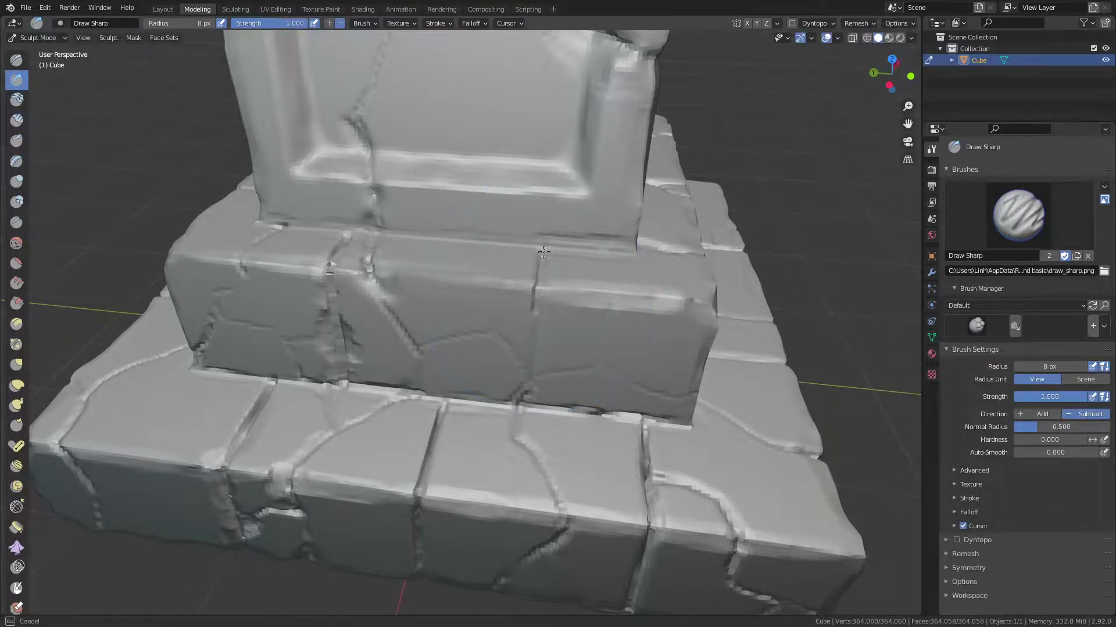
pyautogui.moveTo(532, 287); pyautogui.dragTo(542, 252, button='middle')
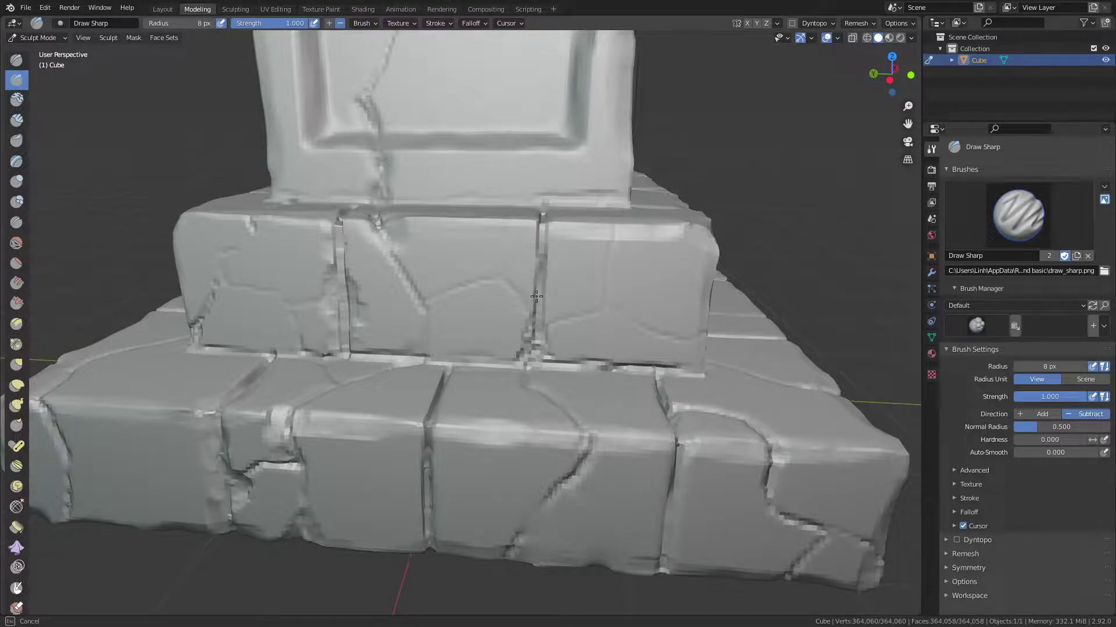
pyautogui.moveTo(536, 301)
pyautogui.mouseDown()
pyautogui.moveTo(458, 289)
pyautogui.moveTo(423, 311)
pyautogui.moveTo(427, 354)
pyautogui.mouseUp()
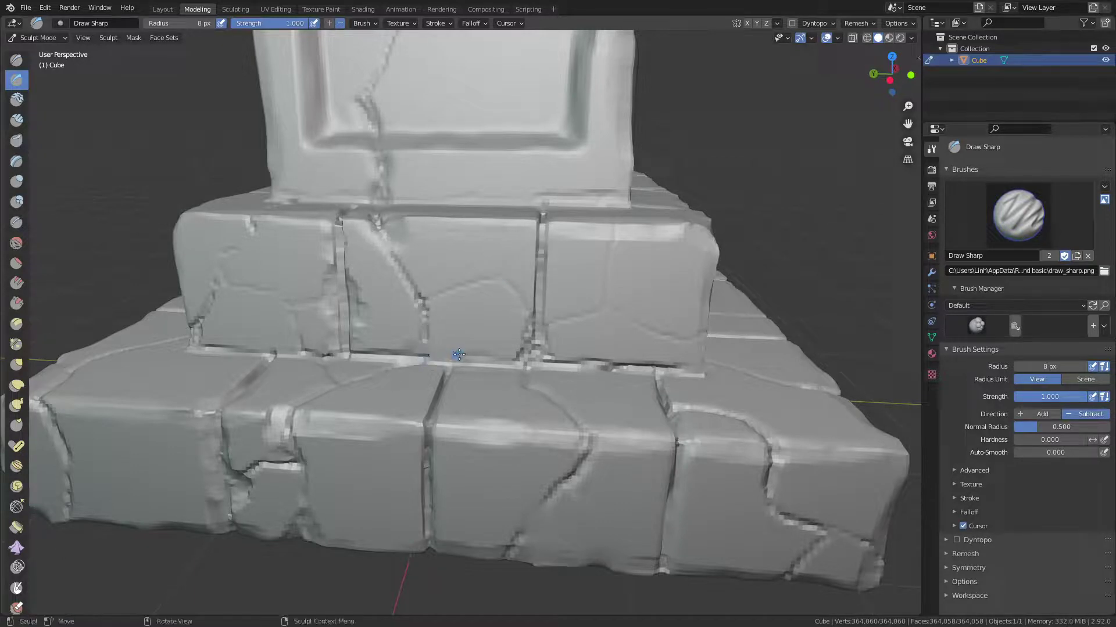
# Fill and smooth the upper-block cracks and ledge with Clay Strips, then lower strength to 0.473.
pyautogui.hotkey('shift', 'space')
pyautogui.click(440, 404)
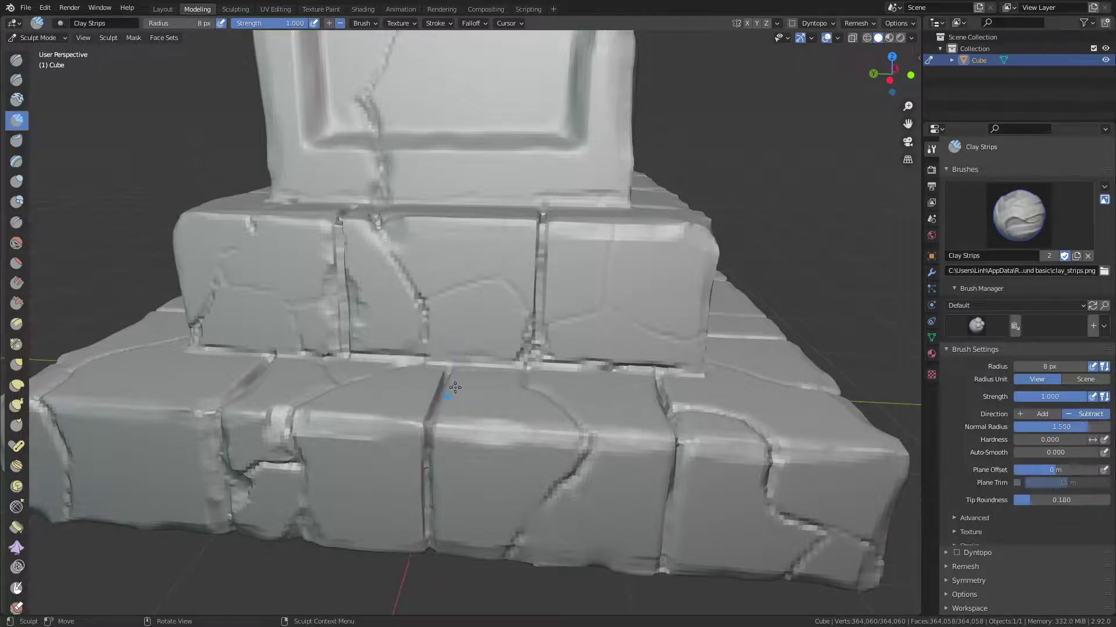
pyautogui.moveTo(539, 249); pyautogui.dragTo(533, 337)
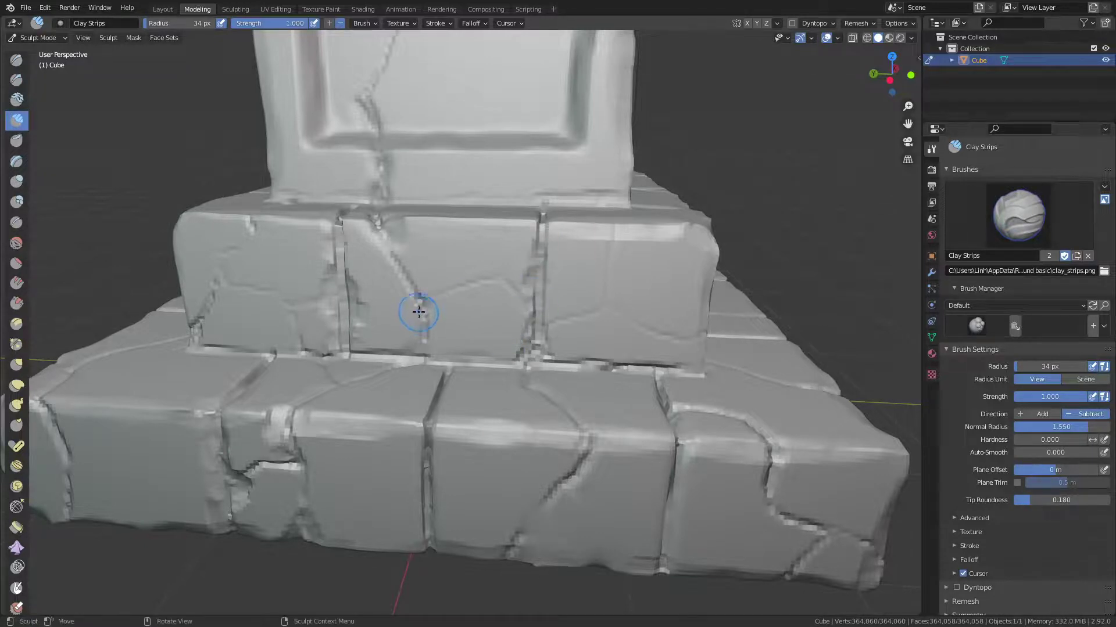
pyautogui.moveTo(419, 315); pyautogui.dragTo(423, 341)
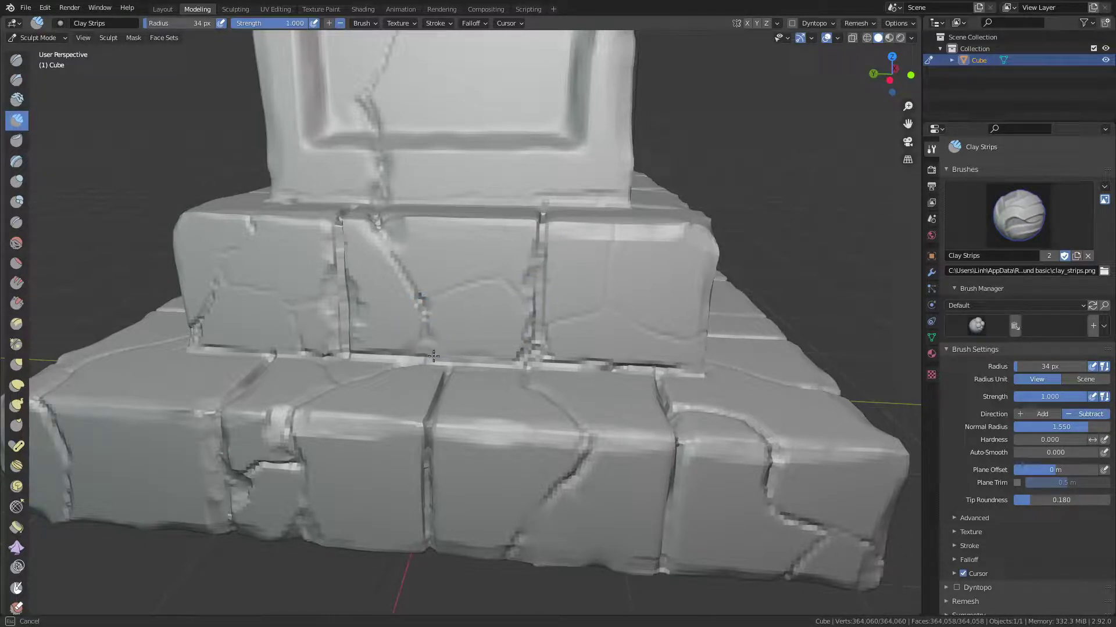
pyautogui.moveTo(464, 359)
pyautogui.mouseDown()
pyautogui.moveTo(357, 349)
pyautogui.moveTo(534, 234)
pyautogui.mouseUp()
pyautogui.hotkey('shift', 'f')
pyautogui.click(512, 246)
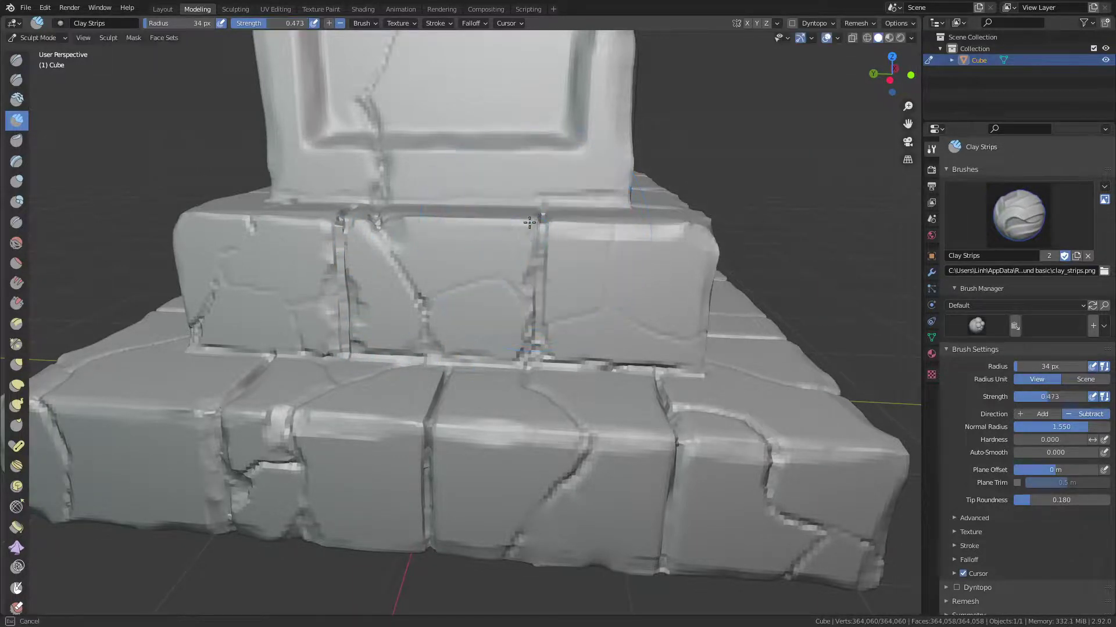
pyautogui.moveTo(522, 230)
pyautogui.mouseDown(button='middle')
pyautogui.moveTo(535, 223)
pyautogui.moveTo(527, 236)
pyautogui.mouseUp(button='middle')
pyautogui.moveTo(528, 235)
pyautogui.mouseDown()
pyautogui.moveTo(505, 268)
pyautogui.moveTo(509, 344)
pyautogui.mouseUp()
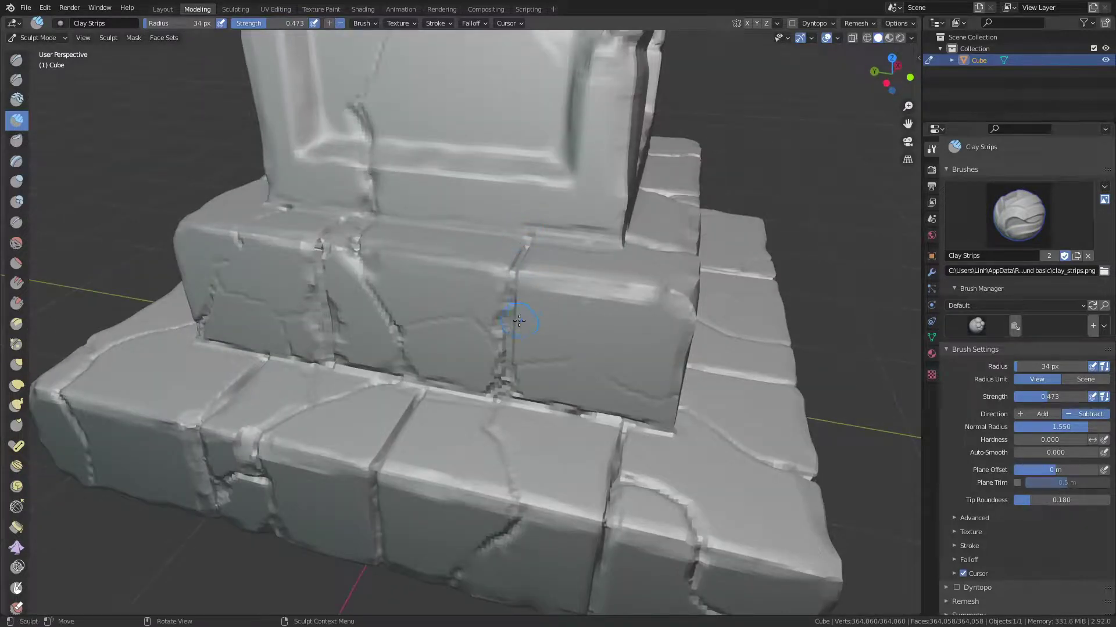
# Smooth the crevice at the upper step's corner and where the pillar meets the step.
pyautogui.moveTo(613, 367); pyautogui.dragTo(522, 374, button='middle')
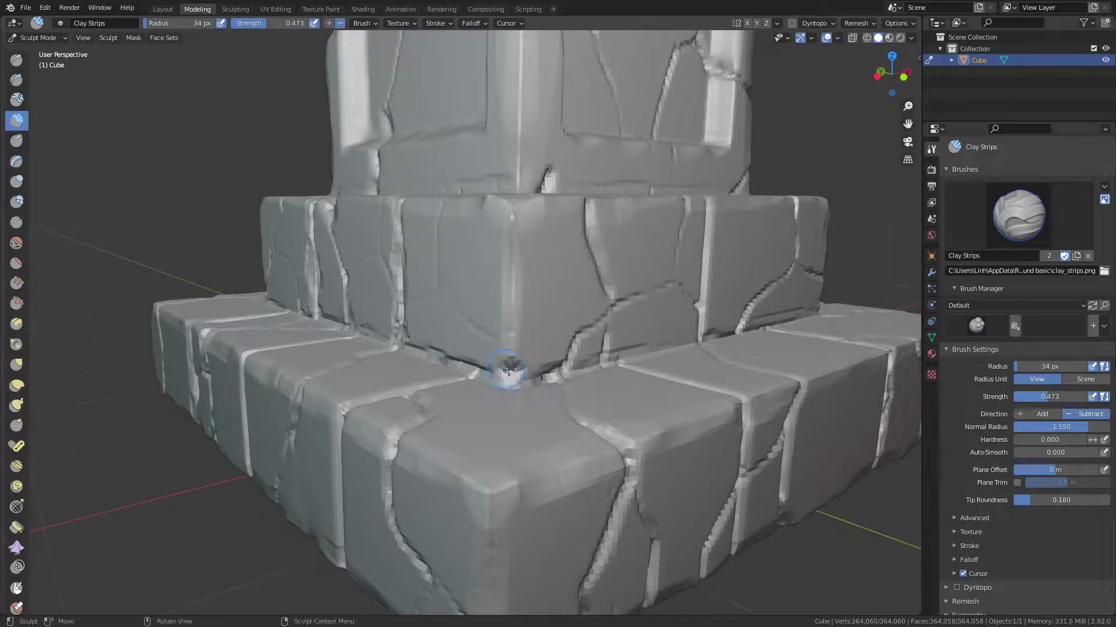
pyautogui.moveTo(506, 381); pyautogui.dragTo(625, 377, button='middle')
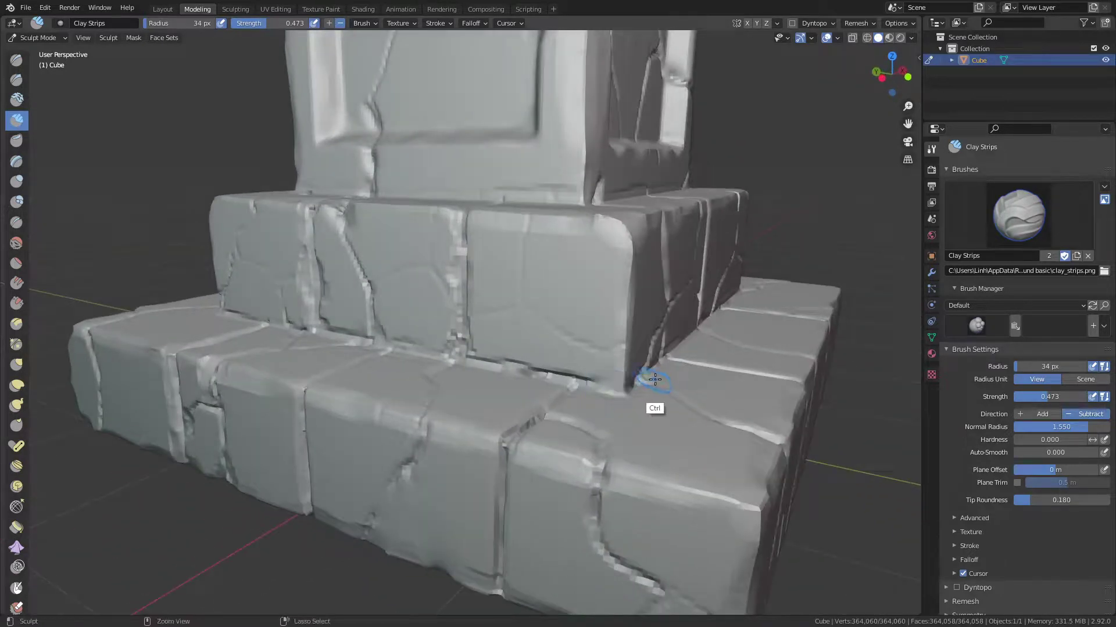
pyautogui.moveTo(618, 381); pyautogui.dragTo(617, 335)
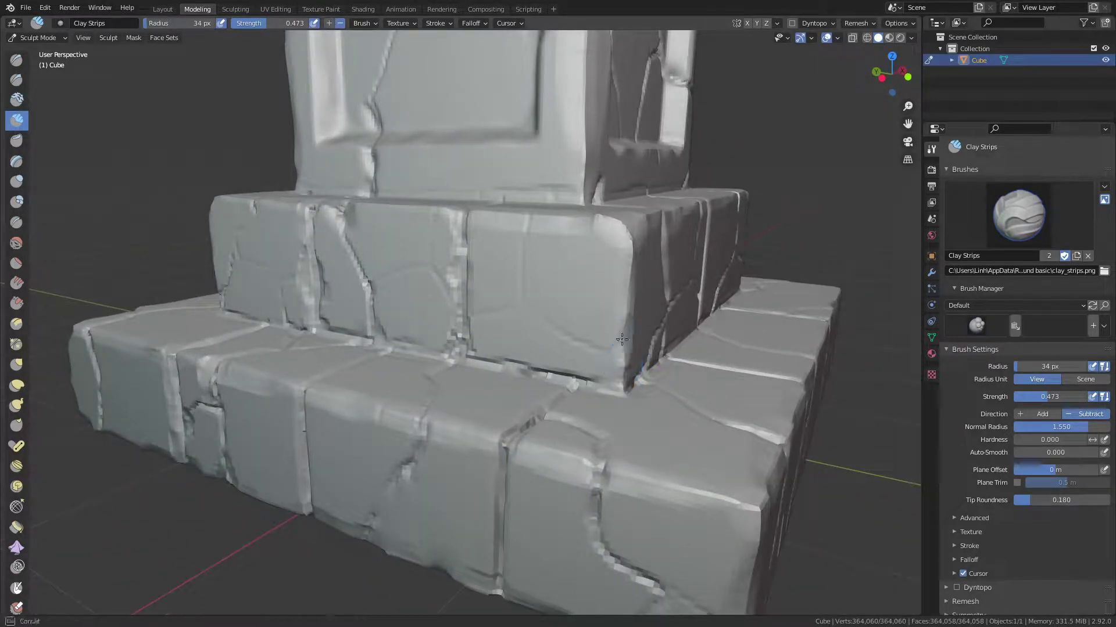
pyautogui.moveTo(619, 243); pyautogui.dragTo(616, 273, button='middle')
pyautogui.moveTo(616, 273)
pyautogui.mouseDown()
pyautogui.moveTo(617, 288)
pyautogui.moveTo(567, 284)
pyautogui.mouseUp()
pyautogui.moveTo(568, 284); pyautogui.dragTo(516, 311, button='middle')
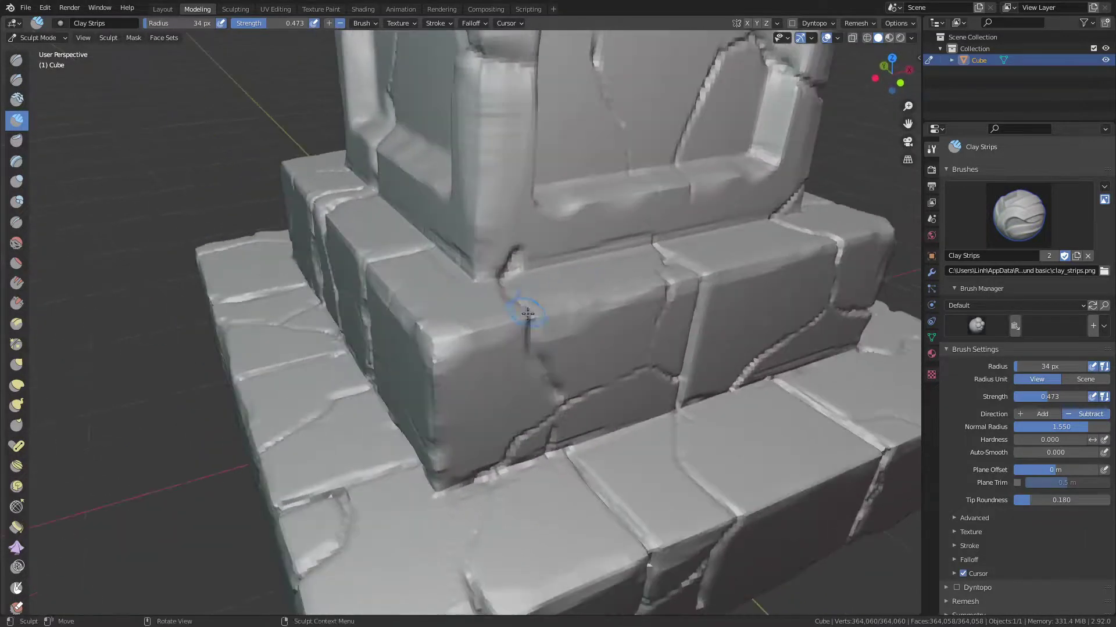
pyautogui.moveTo(516, 311); pyautogui.dragTo(517, 314)
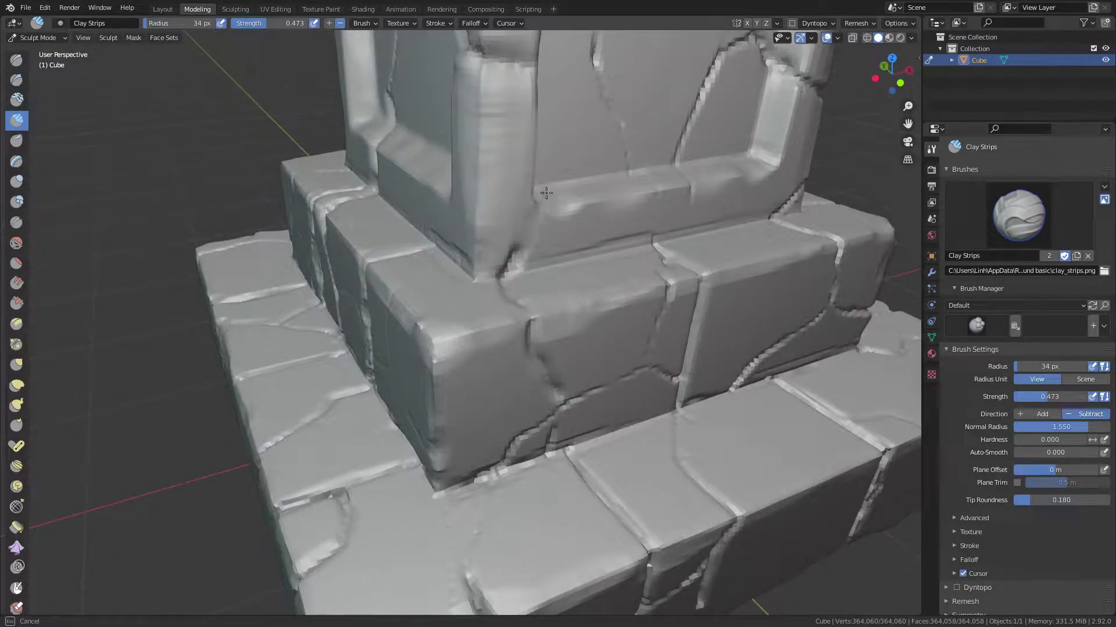
pyautogui.moveTo(529, 173); pyautogui.dragTo(516, 224)
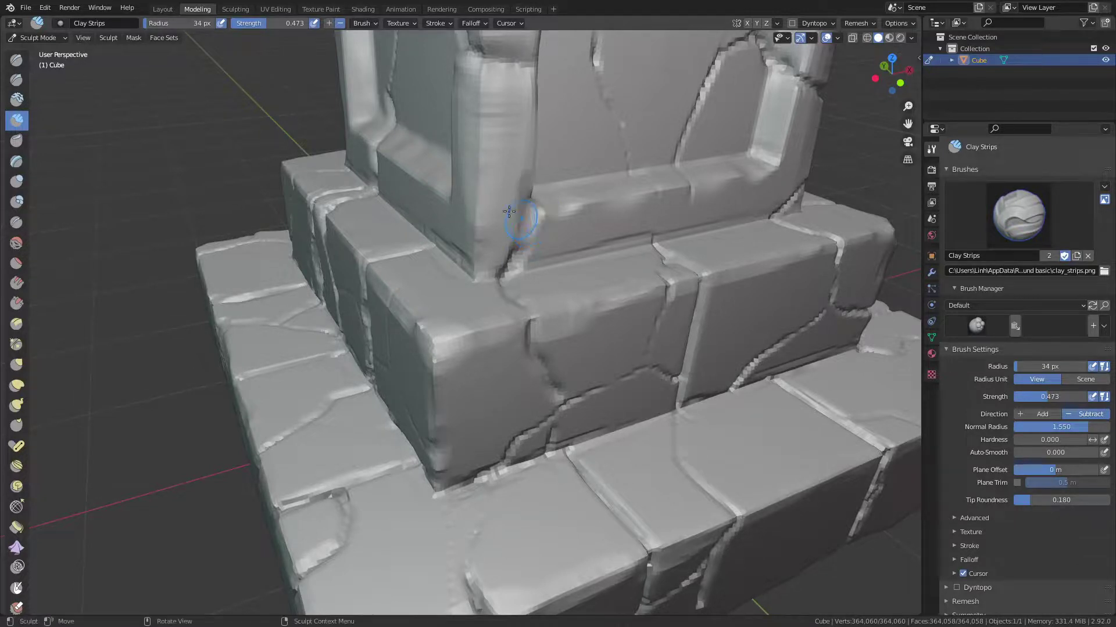
pyautogui.moveTo(516, 224)
pyautogui.mouseDown(button='middle')
pyautogui.moveTo(491, 199)
pyautogui.moveTo(451, 204)
pyautogui.mouseUp(button='middle')
# Shrink the brush radius to 14 px and sculpt along the pillar's lower corner.
pyautogui.press('f')
pyautogui.click(443, 174)
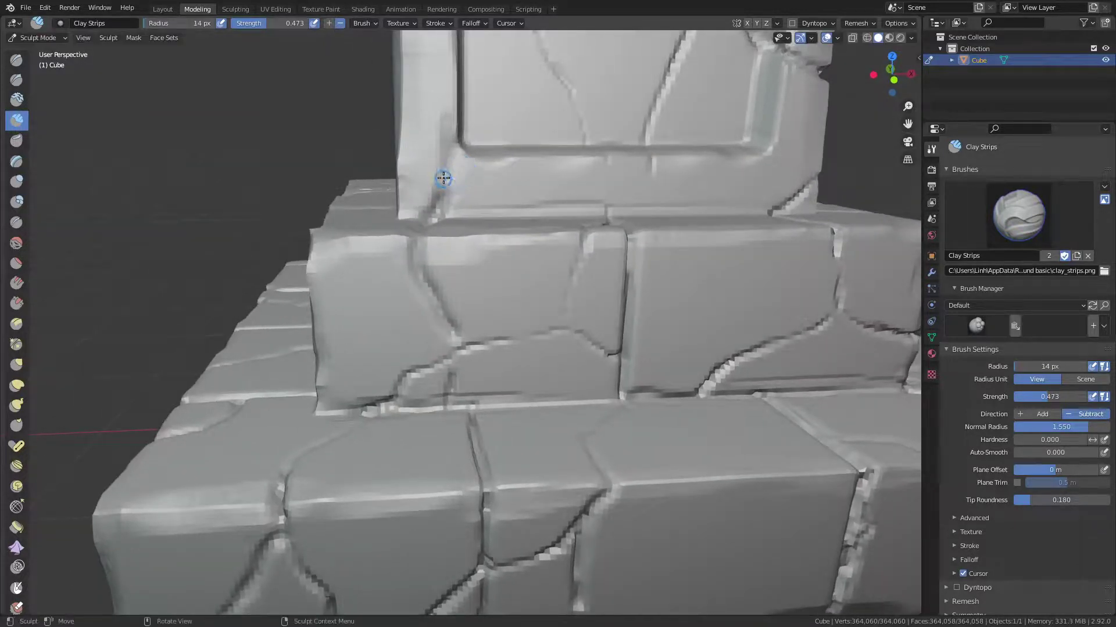
pyautogui.moveTo(444, 179); pyautogui.dragTo(444, 194)
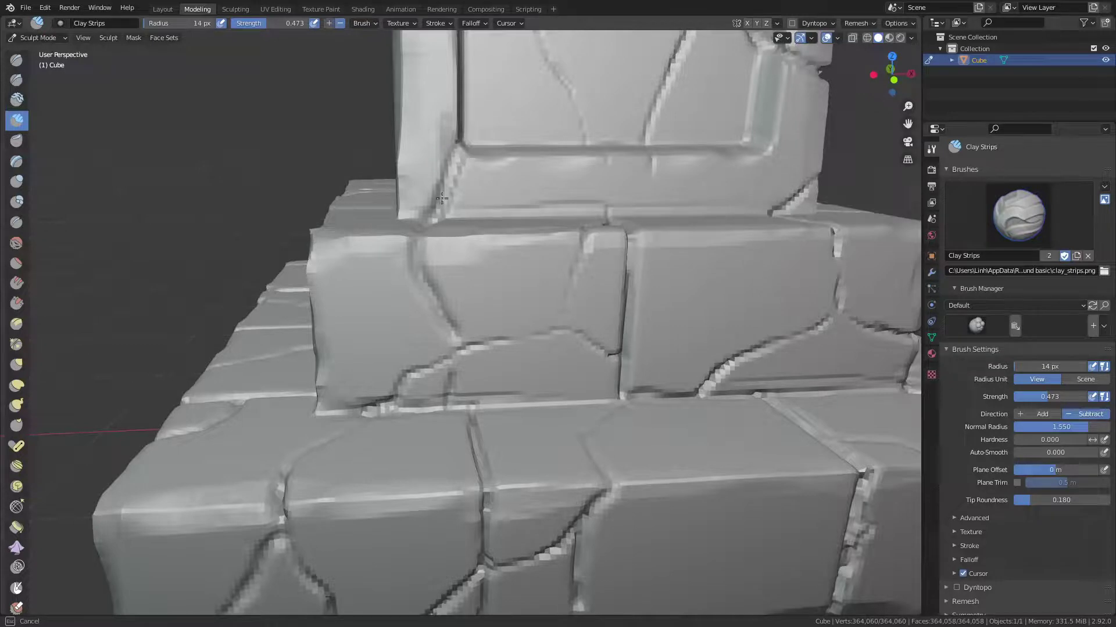
pyautogui.moveTo(456, 147); pyautogui.dragTo(439, 180, button='middle')
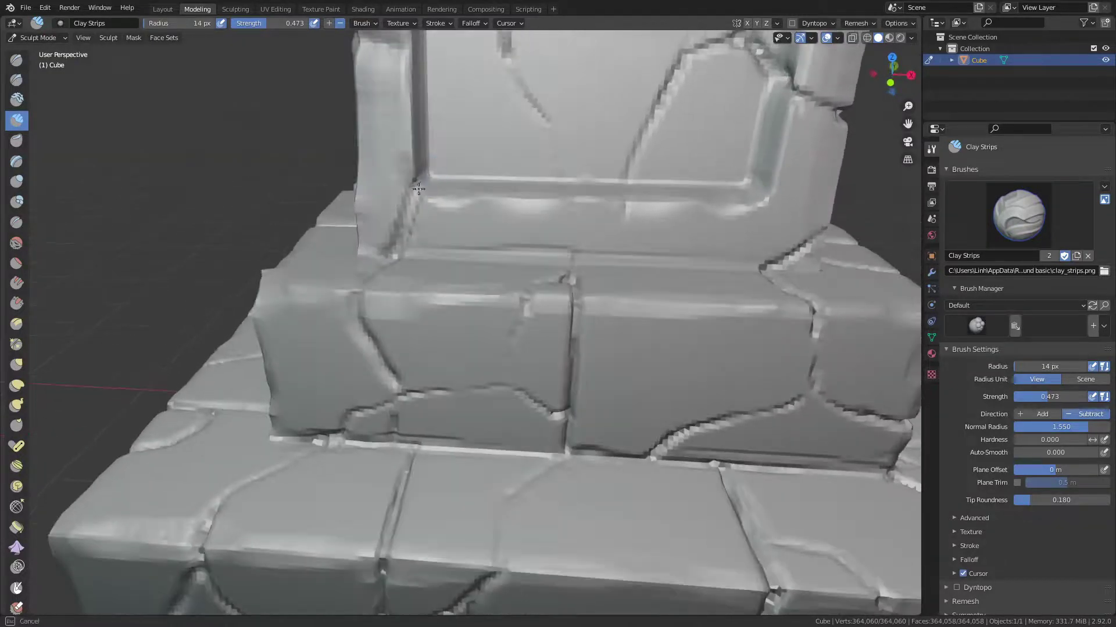
pyautogui.moveTo(418, 189); pyautogui.dragTo(429, 200)
# Carve a sharp groove down the pillar's corner crease with Draw Sharp, then return to Clay Strips.
pyautogui.hotkey('shift', 'space')
pyautogui.click(424, 195)
pyautogui.moveTo(424, 184); pyautogui.dragTo(452, 164, button='middle')
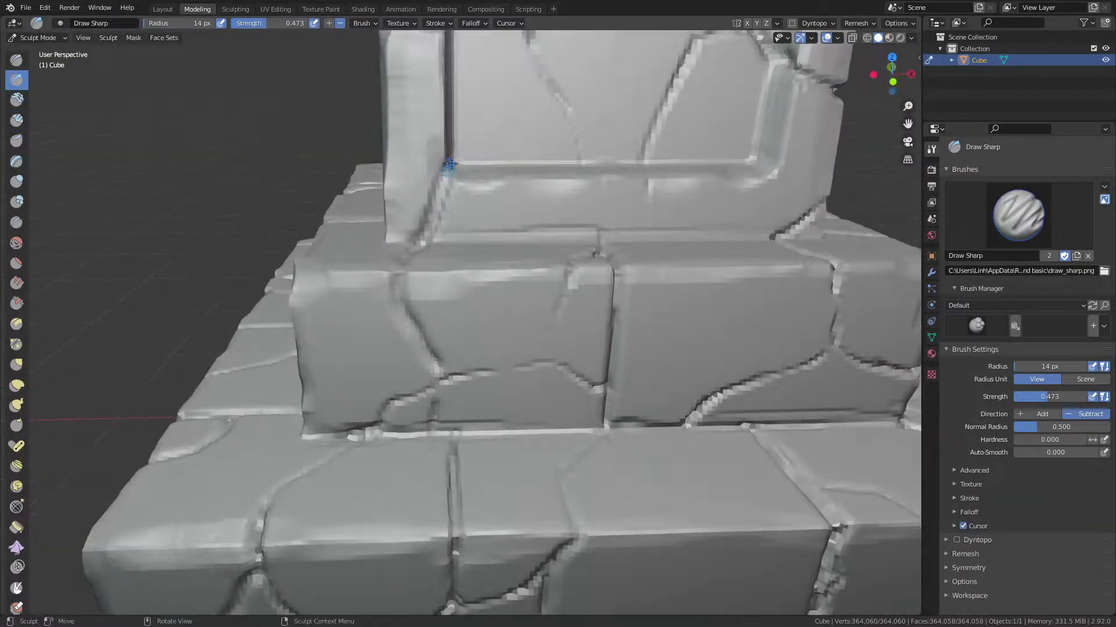
pyautogui.moveTo(452, 163); pyautogui.dragTo(444, 183)
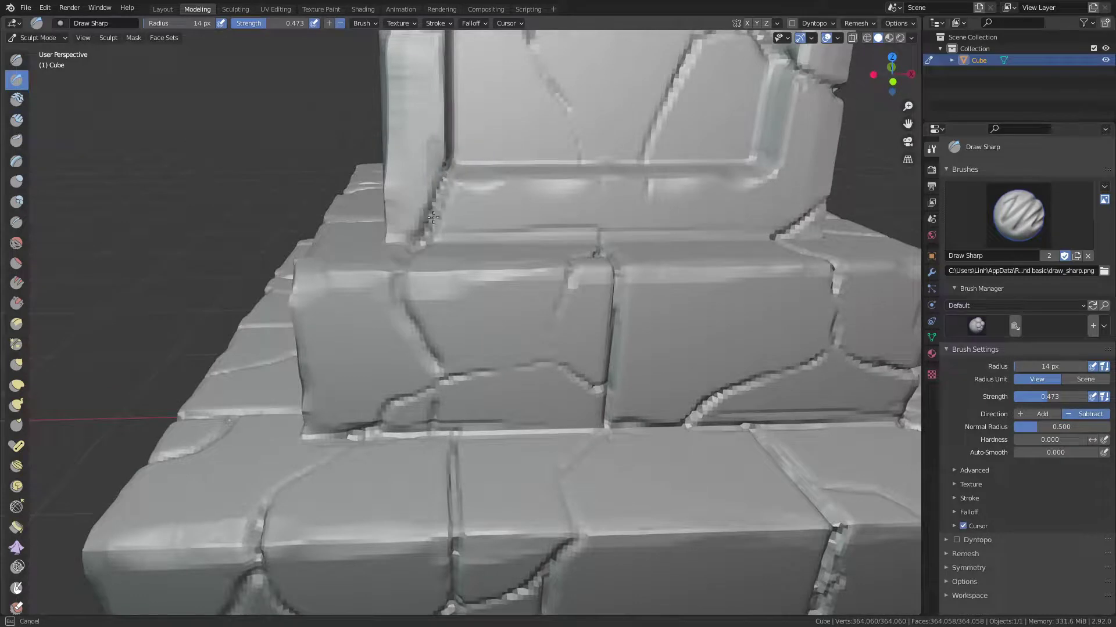
pyautogui.moveTo(464, 169)
pyautogui.mouseDown()
pyautogui.moveTo(419, 248)
pyautogui.moveTo(419, 229)
pyautogui.mouseUp()
pyautogui.hotkey('shift', 'space')
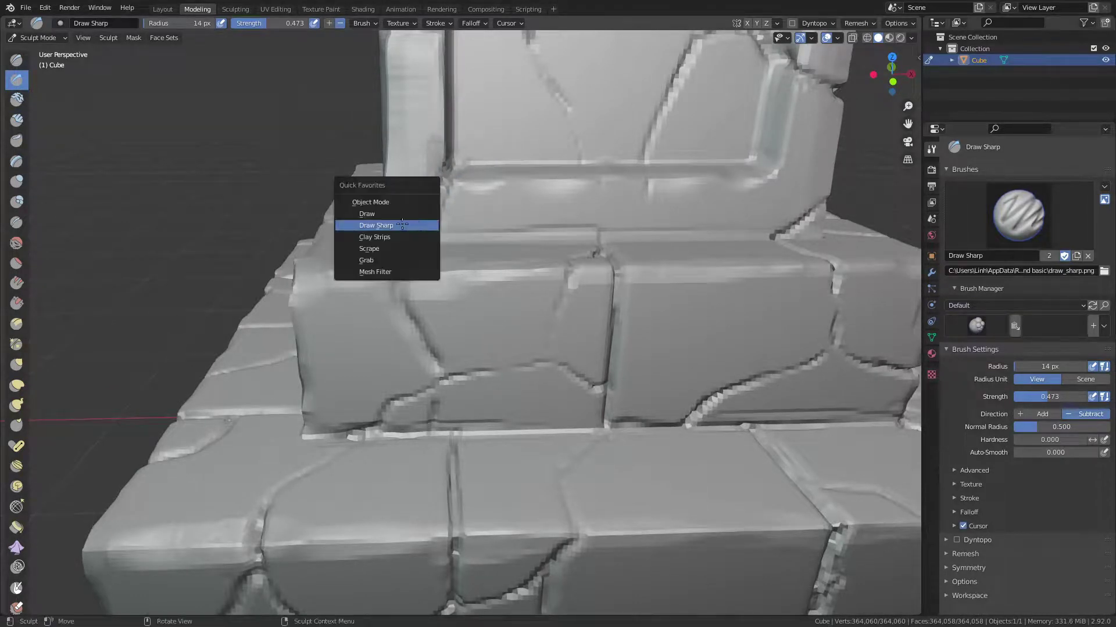
pyautogui.click(401, 236)
# Set the Clay Strips radius to 26 px and soften the freshly carved corner crease.
pyautogui.press('f')
pyautogui.click(424, 201)
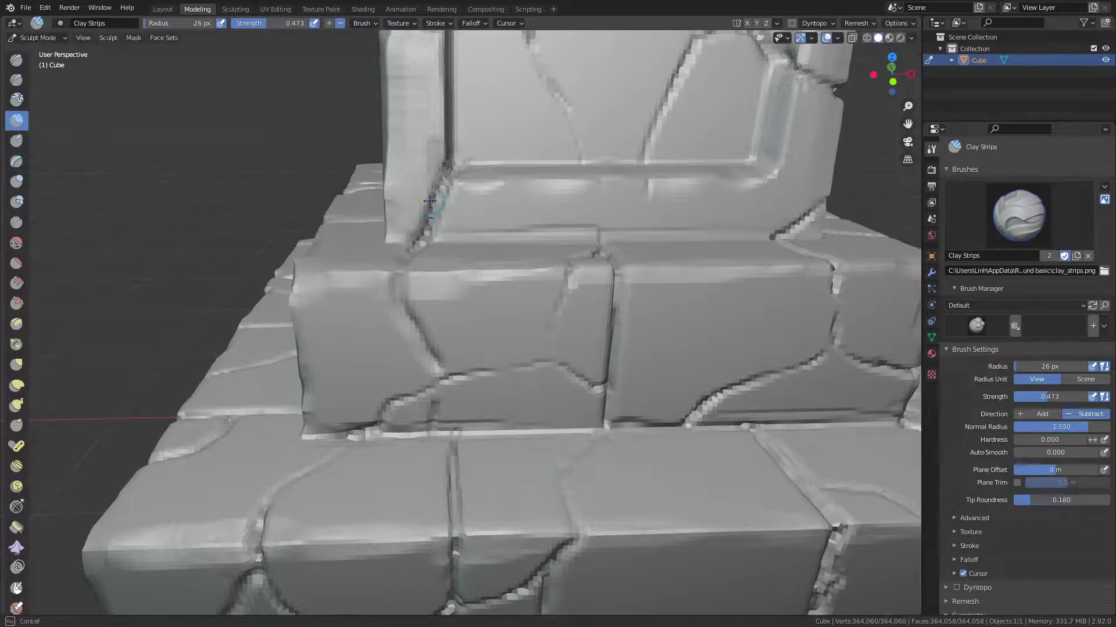
pyautogui.moveTo(427, 204)
pyautogui.mouseDown()
pyautogui.moveTo(401, 231)
pyautogui.moveTo(457, 212)
pyautogui.mouseUp()
pyautogui.moveTo(458, 212)
pyautogui.mouseDown(button='middle')
pyautogui.moveTo(469, 210)
pyautogui.moveTo(407, 381)
pyautogui.moveTo(398, 372)
pyautogui.moveTo(439, 326)
pyautogui.mouseUp(button='middle')
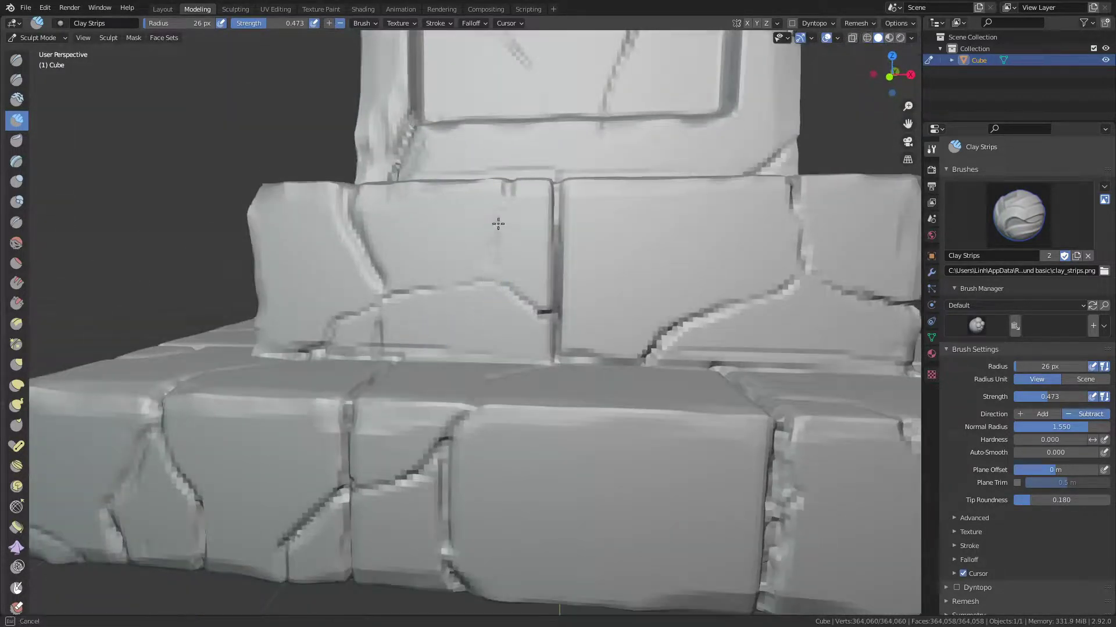
pyautogui.moveTo(500, 179); pyautogui.dragTo(518, 309, button='middle')
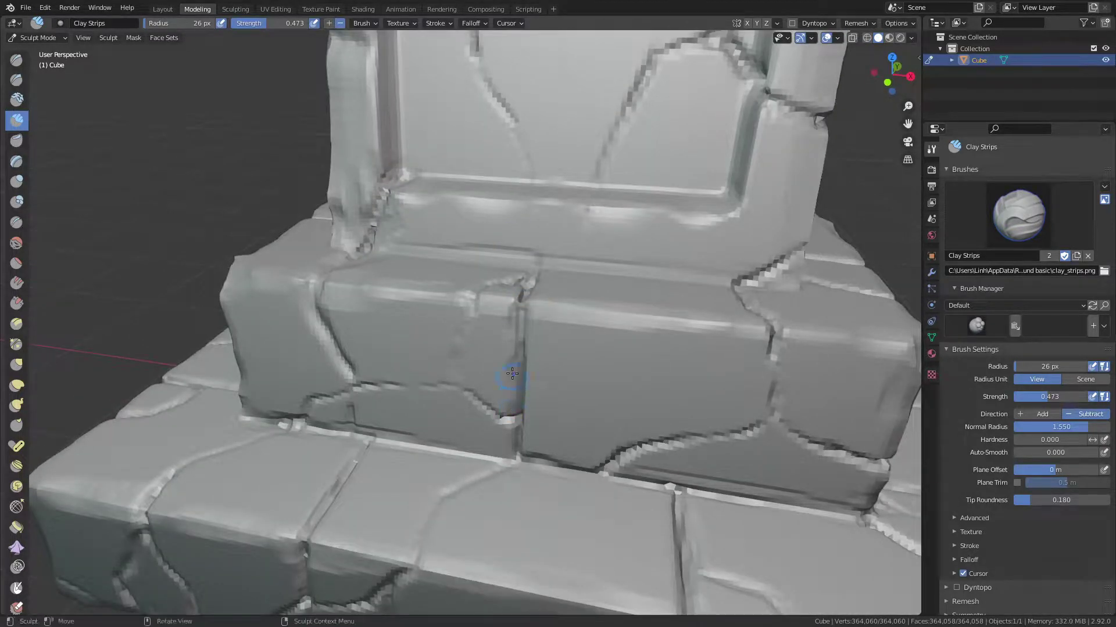
pyautogui.moveTo(513, 413)
pyautogui.mouseDown(button='middle')
pyautogui.moveTo(518, 348)
pyautogui.moveTo(529, 380)
pyautogui.mouseUp(button='middle')
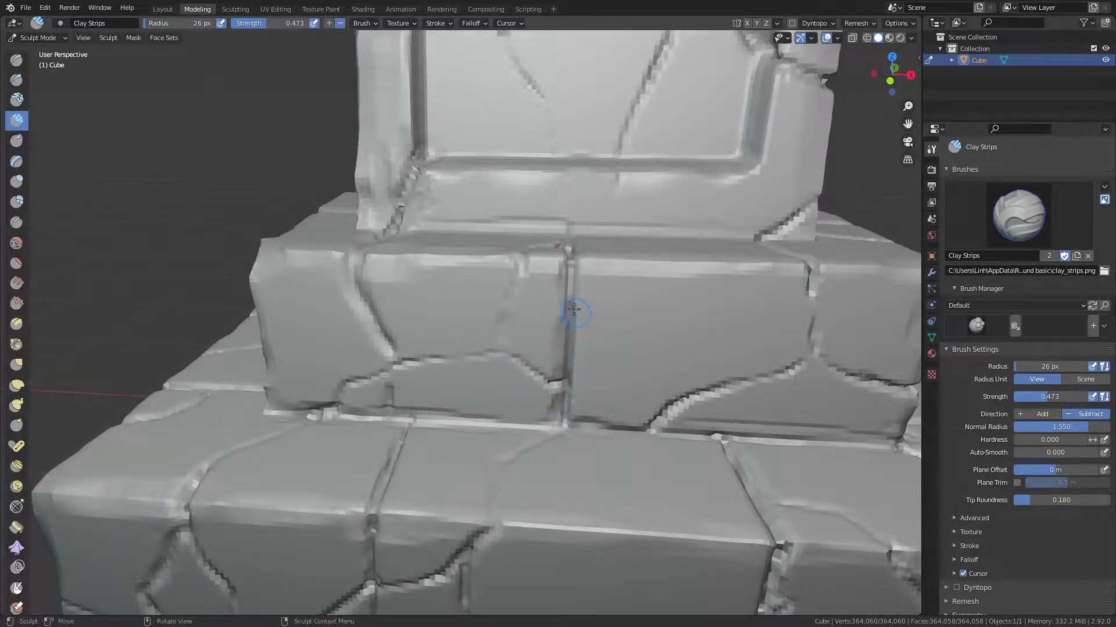
# Re-carve the vertical seam between upper blocks and the crack under the upper step.
pyautogui.moveTo(573, 311)
pyautogui.mouseDown()
pyautogui.moveTo(580, 261)
pyautogui.moveTo(570, 388)
pyautogui.mouseUp()
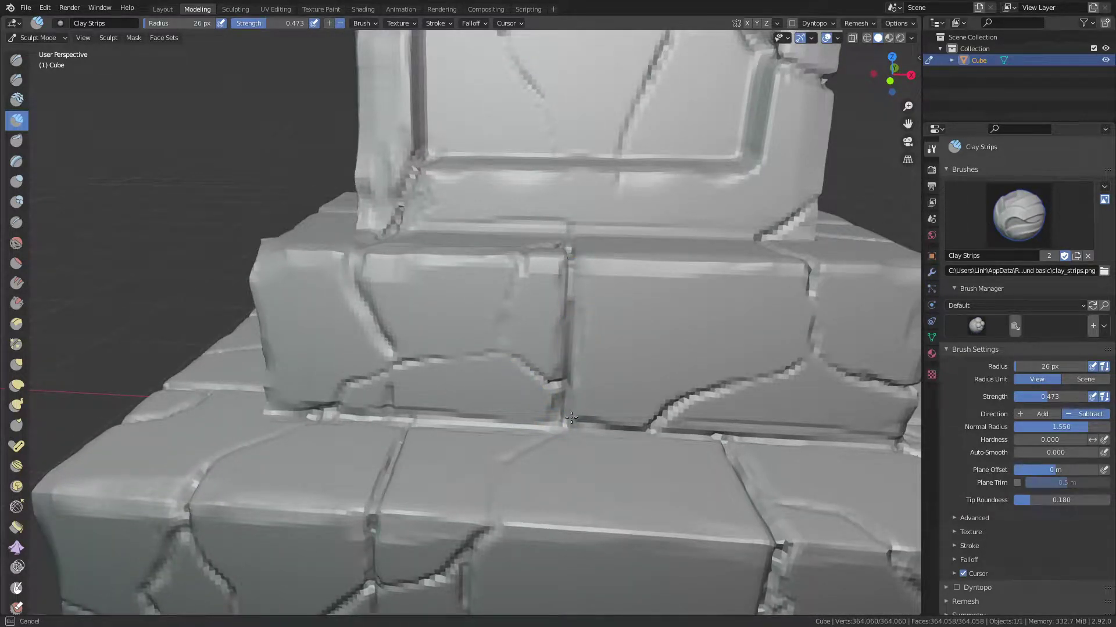
pyautogui.moveTo(584, 306)
pyautogui.mouseDown(button='middle')
pyautogui.moveTo(552, 388)
pyautogui.moveTo(570, 359)
pyautogui.moveTo(563, 306)
pyautogui.moveTo(613, 326)
pyautogui.moveTo(607, 315)
pyautogui.moveTo(578, 374)
pyautogui.mouseUp(button='middle')
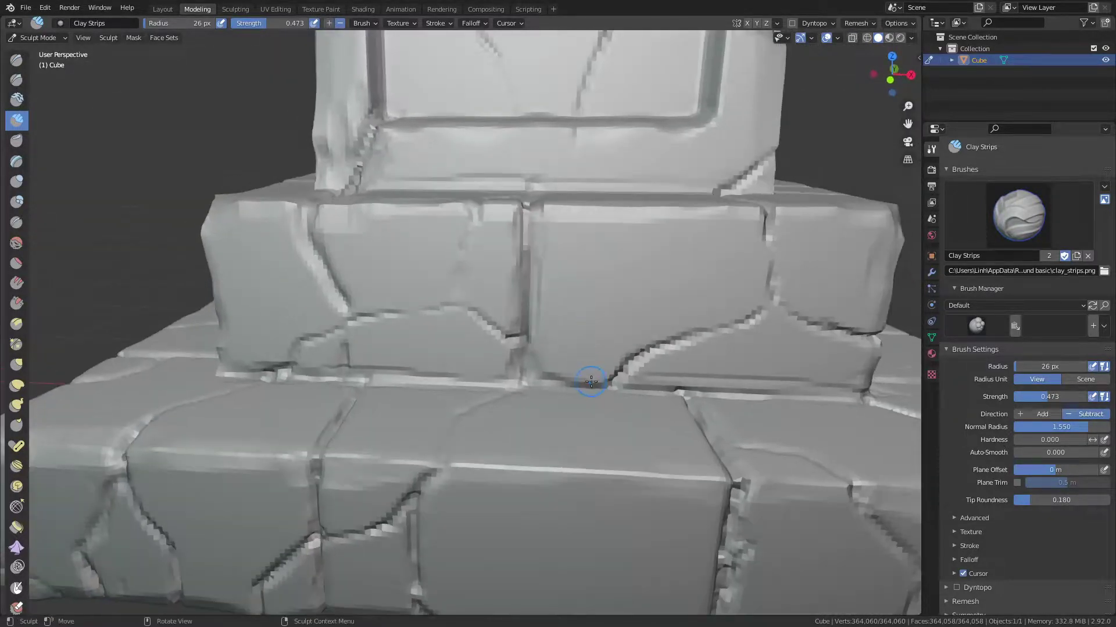
pyautogui.moveTo(578, 373)
pyautogui.mouseDown()
pyautogui.moveTo(616, 380)
pyautogui.moveTo(581, 388)
pyautogui.mouseUp()
pyautogui.moveTo(757, 306)
pyautogui.keyDown('ctrl'); pyautogui.mouseDown(button='middle')
pyautogui.moveTo(722, 316)
pyautogui.moveTo(753, 319)
pyautogui.mouseUp(button='middle'); pyautogui.keyUp('ctrl')
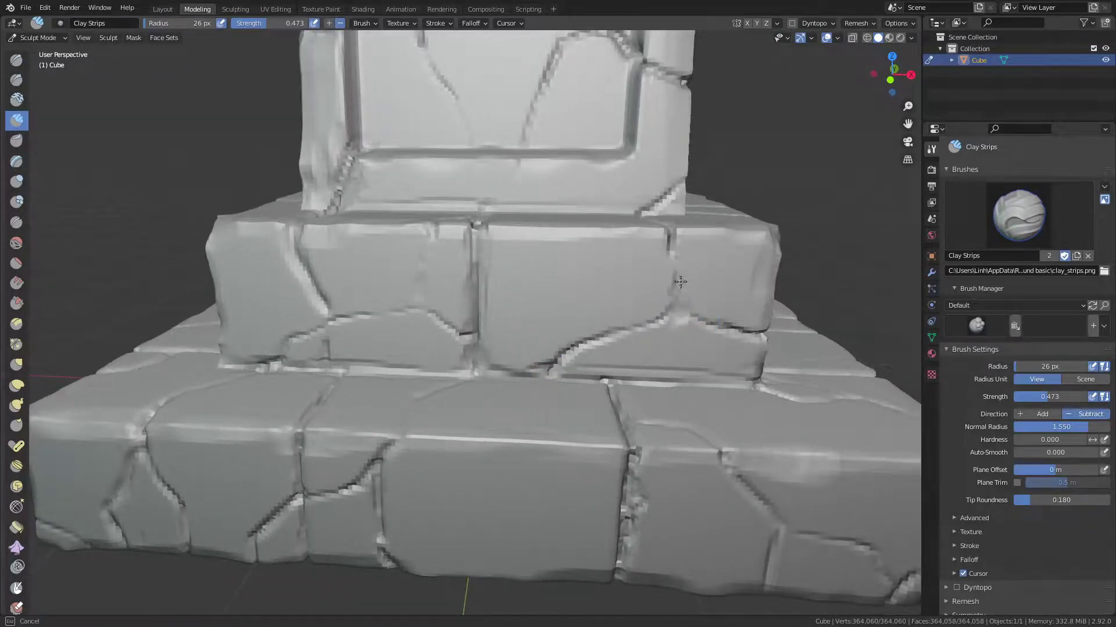
pyautogui.moveTo(675, 272); pyautogui.dragTo(618, 261, button='middle')
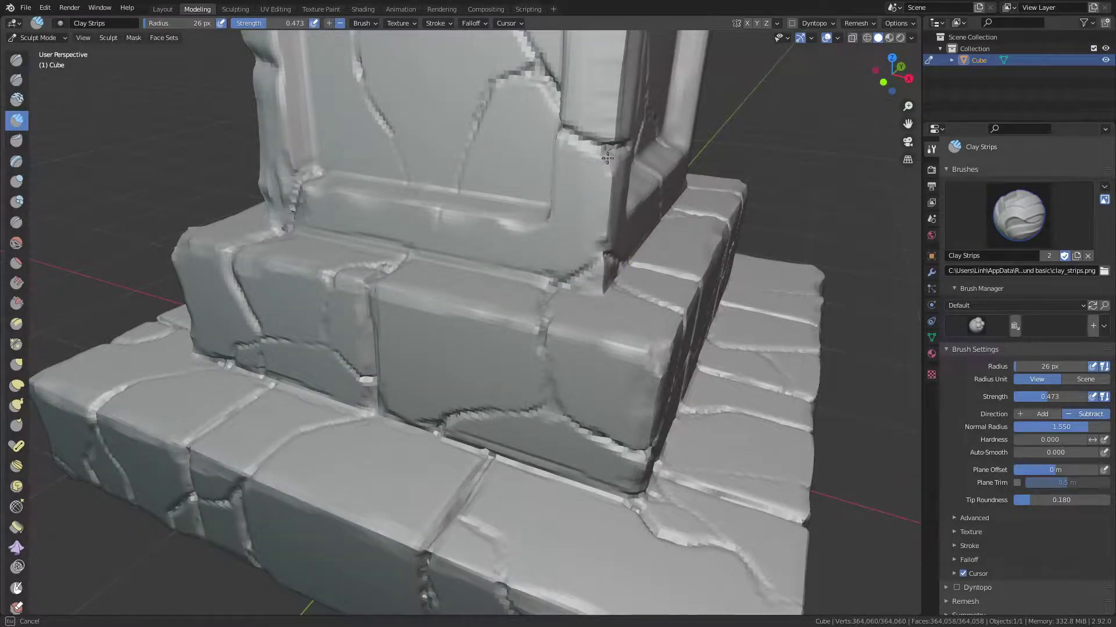
pyautogui.moveTo(607, 158)
pyautogui.mouseDown(button='middle')
pyautogui.moveTo(573, 184)
pyautogui.moveTo(355, 128)
pyautogui.mouseUp(button='middle')
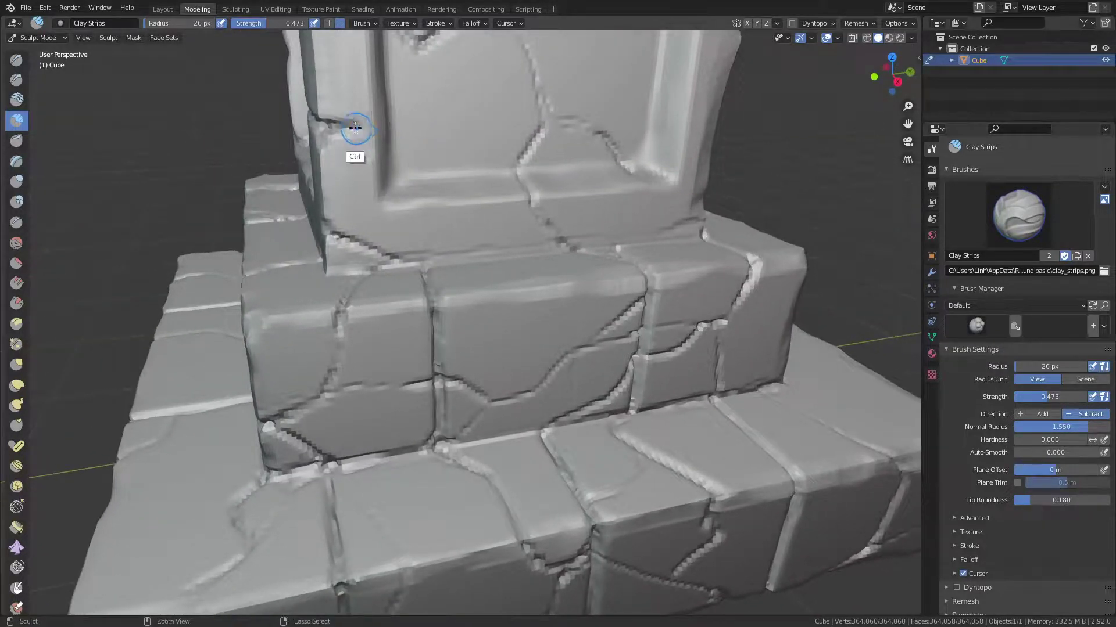
pyautogui.keyDown('ctrl'); pyautogui.moveTo(373, 139); pyautogui.dragTo(365, 125, button='right'); pyautogui.keyUp('ctrl')
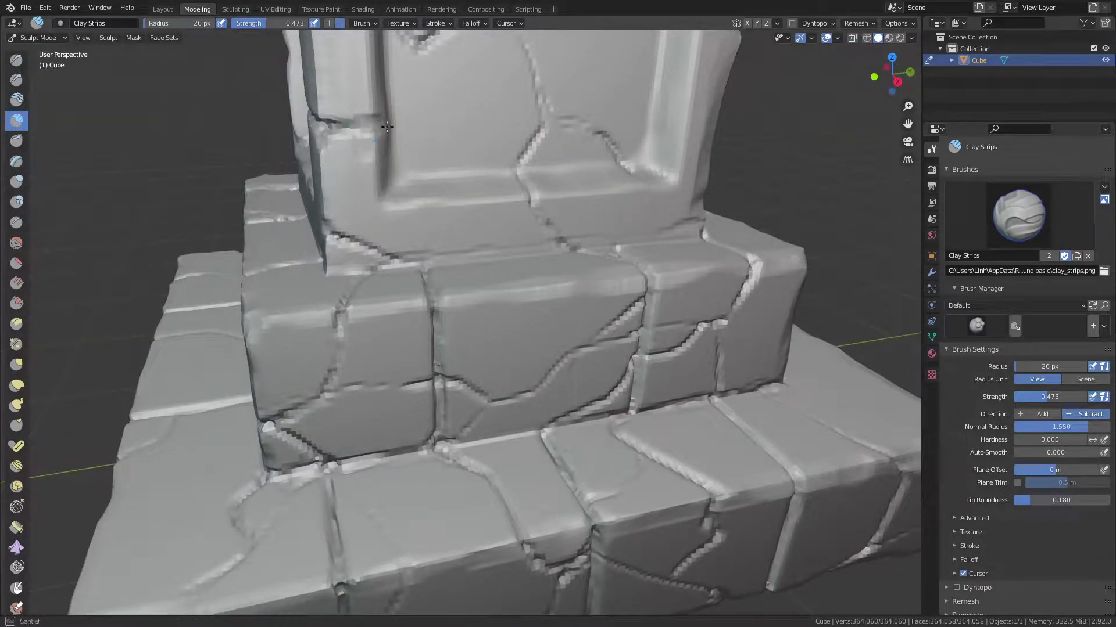
# Shrink the brush to 12 px and carve thin cracks across the lower pillar panel, redoing one.
pyautogui.press('f')
pyautogui.click(381, 126)
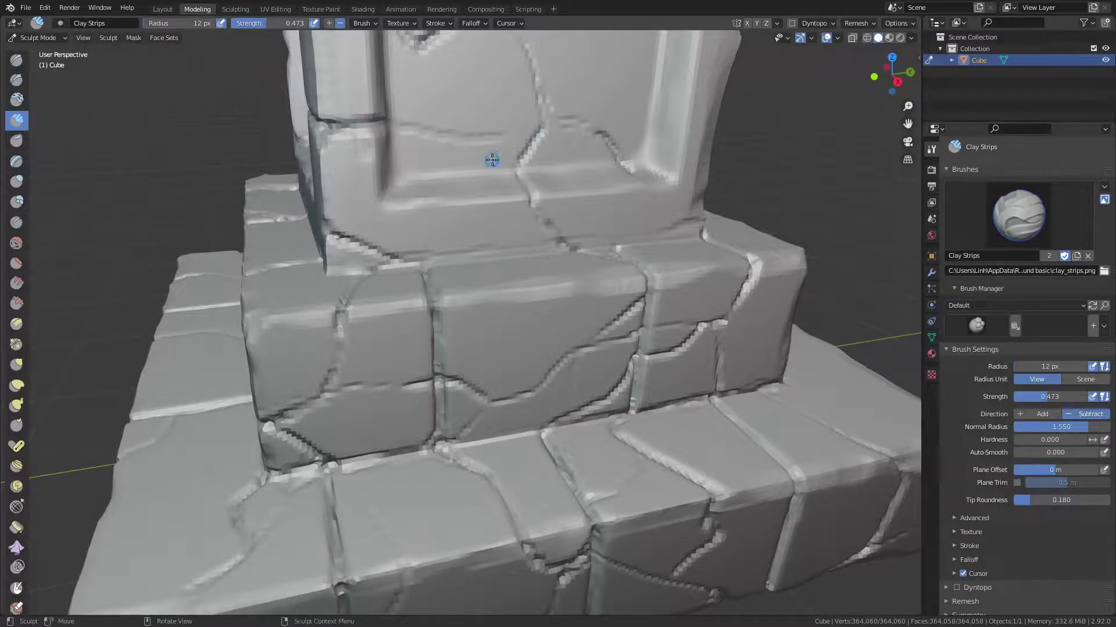
pyautogui.moveTo(406, 125); pyautogui.dragTo(512, 60)
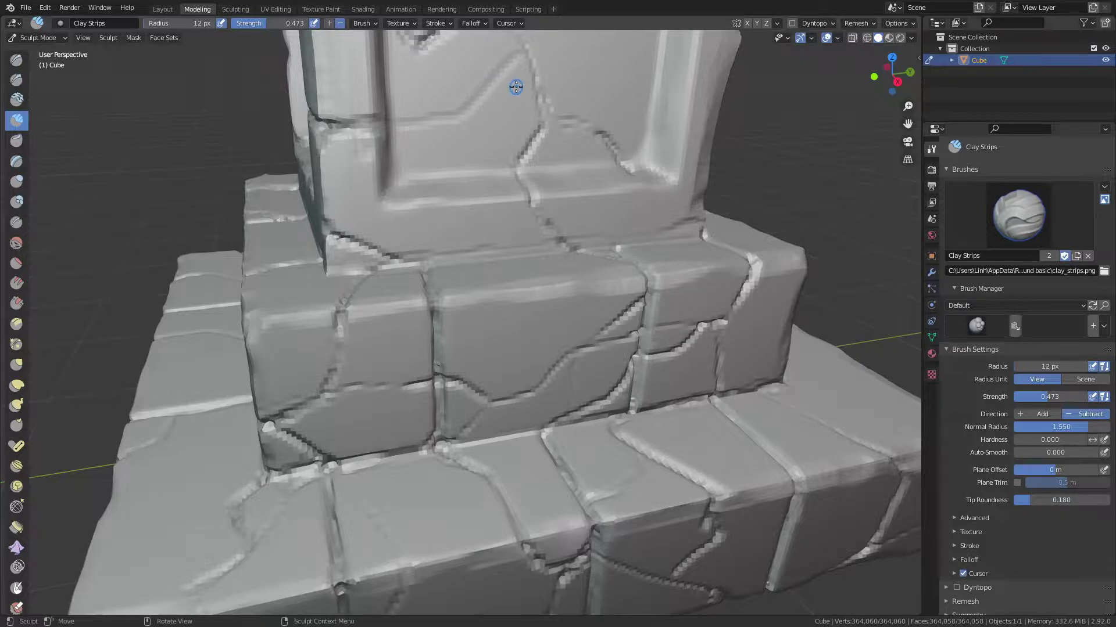
pyautogui.moveTo(516, 87); pyautogui.dragTo(455, 179, button='middle')
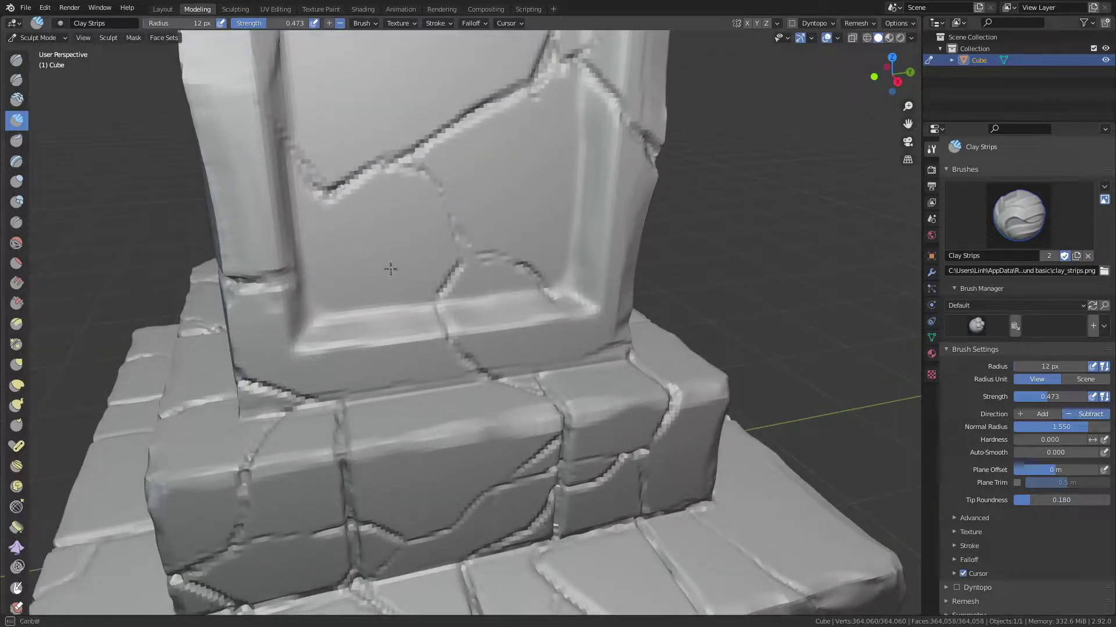
pyautogui.moveTo(386, 267); pyautogui.dragTo(463, 261)
pyautogui.hotkey('ctrl', 'z')
pyautogui.moveTo(299, 263)
pyautogui.mouseDown()
pyautogui.moveTo(366, 250)
pyautogui.moveTo(436, 206)
pyautogui.mouseUp()
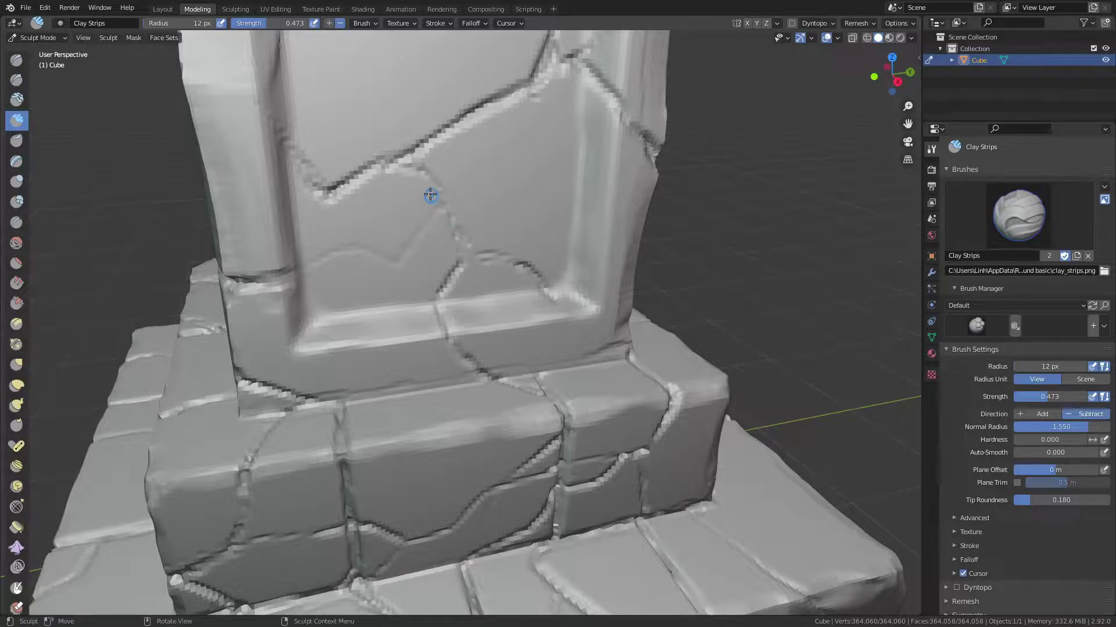
pyautogui.scroll(-3, 300, 244)
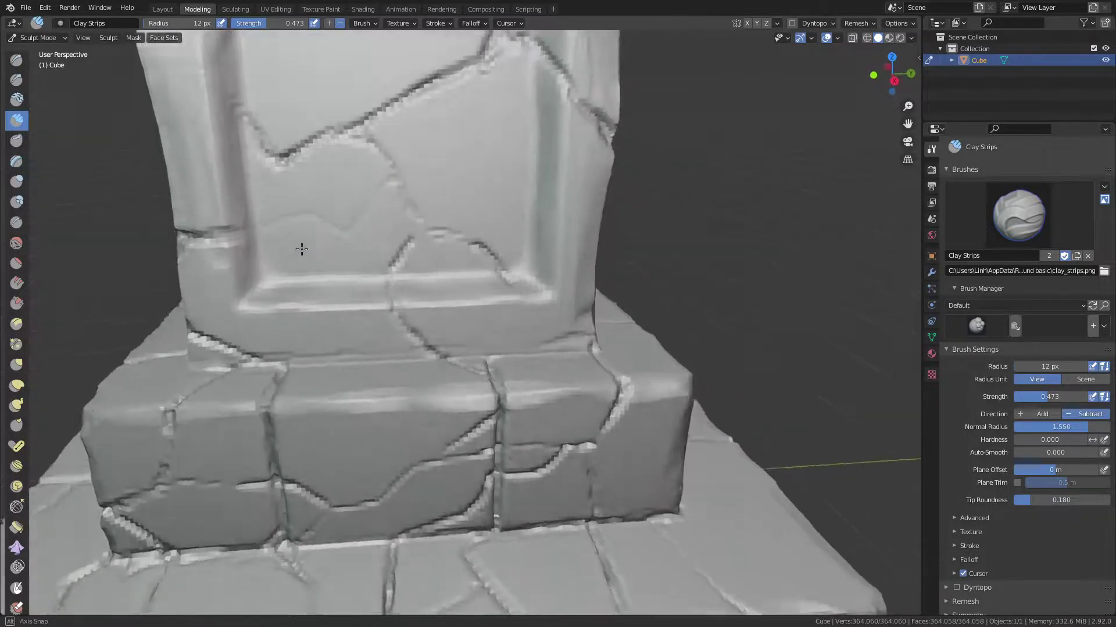
pyautogui.scroll(-4, 264, 356)
pyautogui.moveTo(264, 356)
pyautogui.mouseDown(button='middle')
pyautogui.moveTo(344, 305)
pyautogui.moveTo(408, 362)
pyautogui.mouseUp(button='middle')
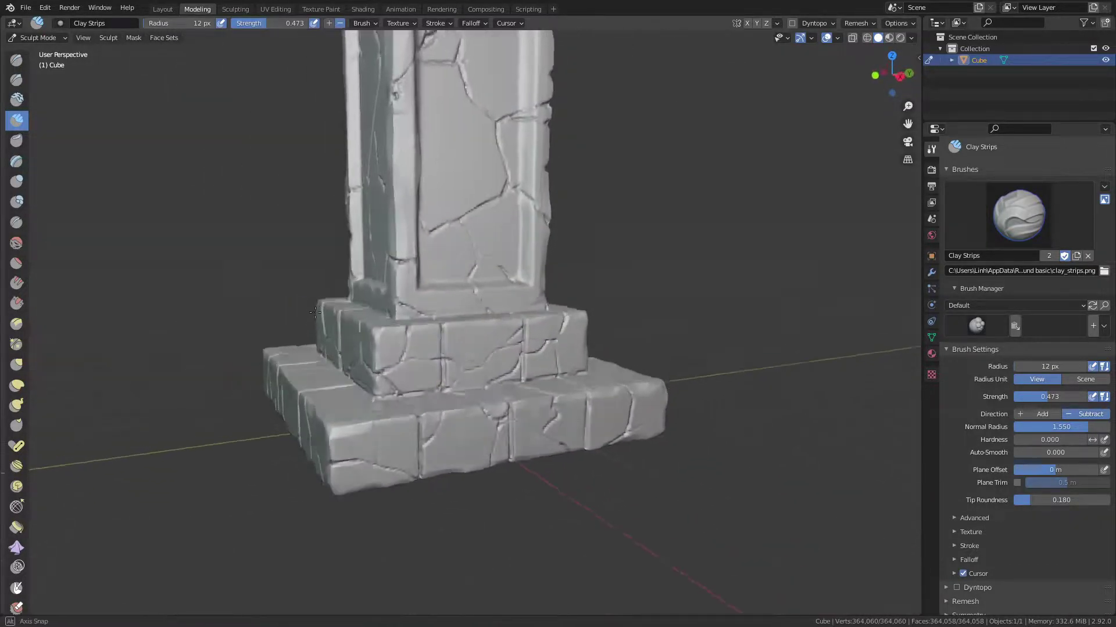
# At a 31 px radius, dent and smear wear into the front of the lower base block.
pyautogui.press('f')
pyautogui.click(415, 401)
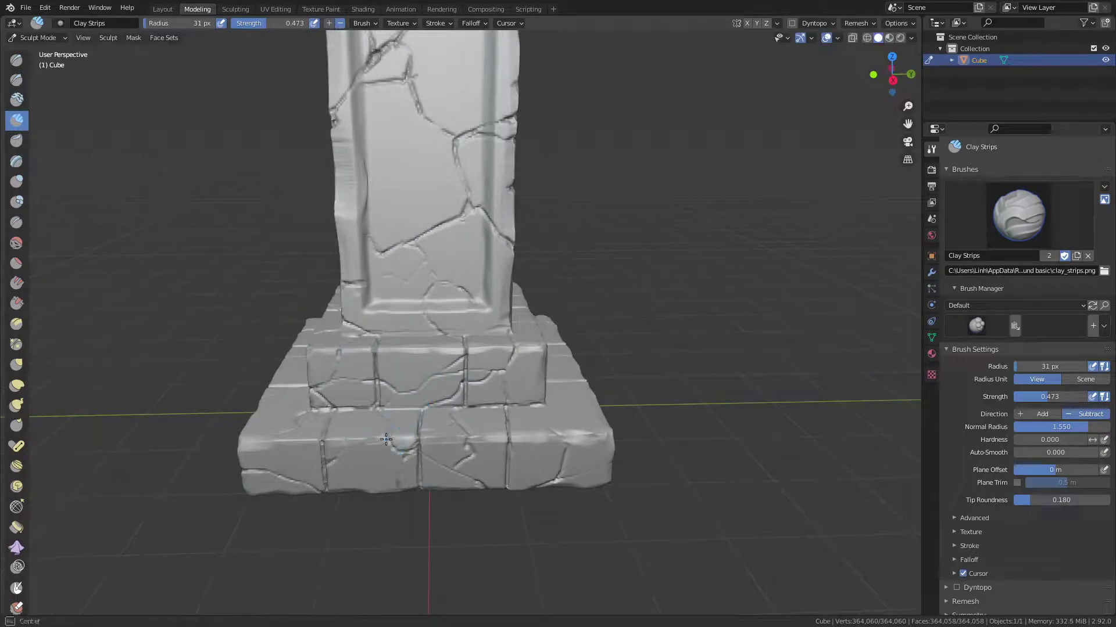
pyautogui.moveTo(385, 439); pyautogui.dragTo(416, 446)
pyautogui.moveTo(416, 491); pyautogui.dragTo(455, 498, button='middle')
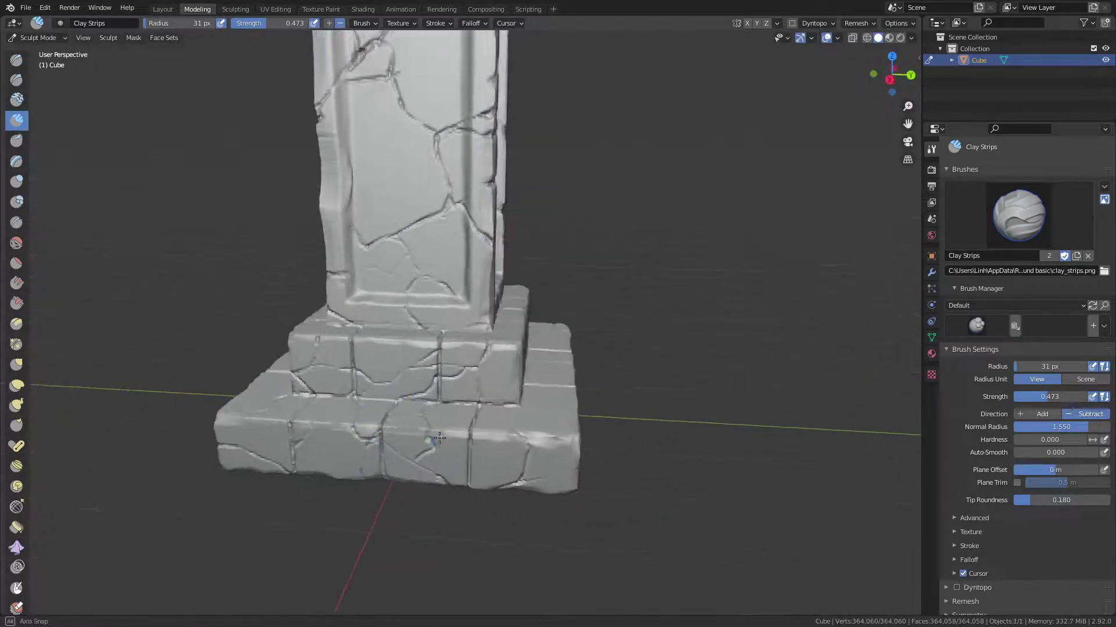
pyautogui.moveTo(495, 441); pyautogui.dragTo(470, 442)
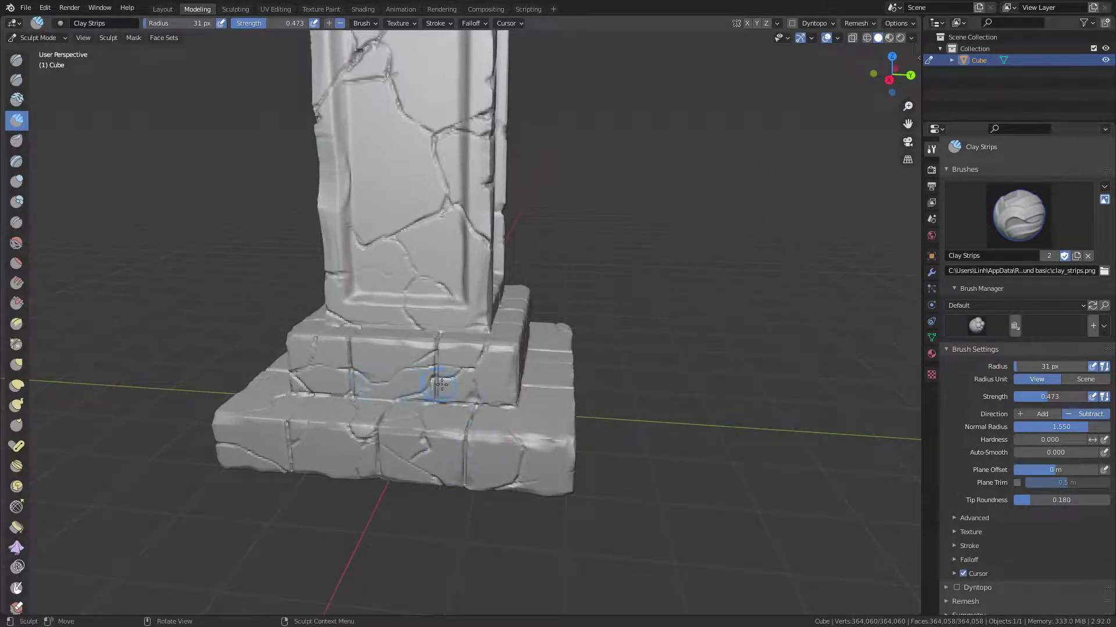
pyautogui.moveTo(443, 373); pyautogui.dragTo(436, 387, button='middle')
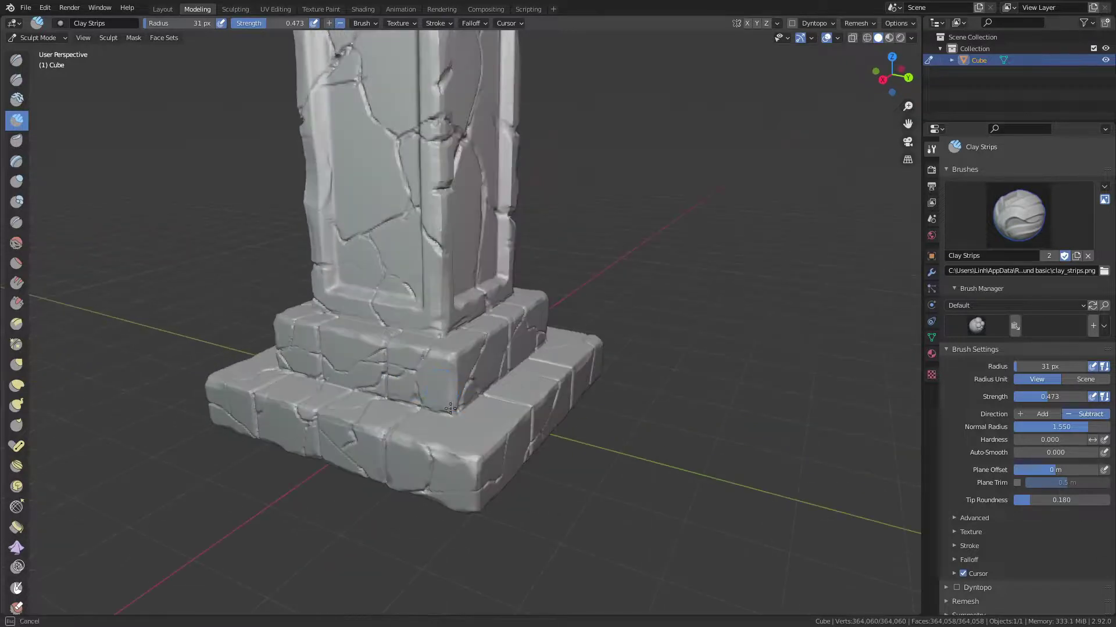
pyautogui.moveTo(472, 505)
pyautogui.mouseDown(button='middle')
pyautogui.moveTo(459, 469)
pyautogui.moveTo(417, 429)
pyautogui.moveTo(455, 420)
pyautogui.mouseUp(button='middle')
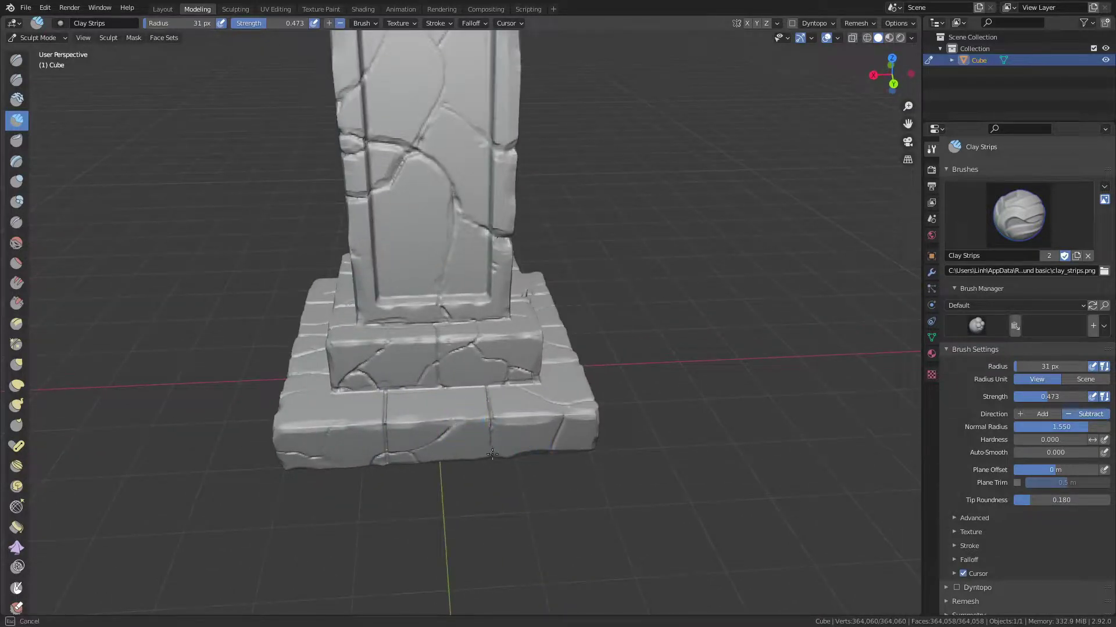
pyautogui.moveTo(523, 378)
pyautogui.mouseDown(button='middle')
pyautogui.moveTo(519, 351)
pyautogui.moveTo(470, 352)
pyautogui.moveTo(468, 456)
pyautogui.moveTo(494, 428)
pyautogui.mouseUp(button='middle')
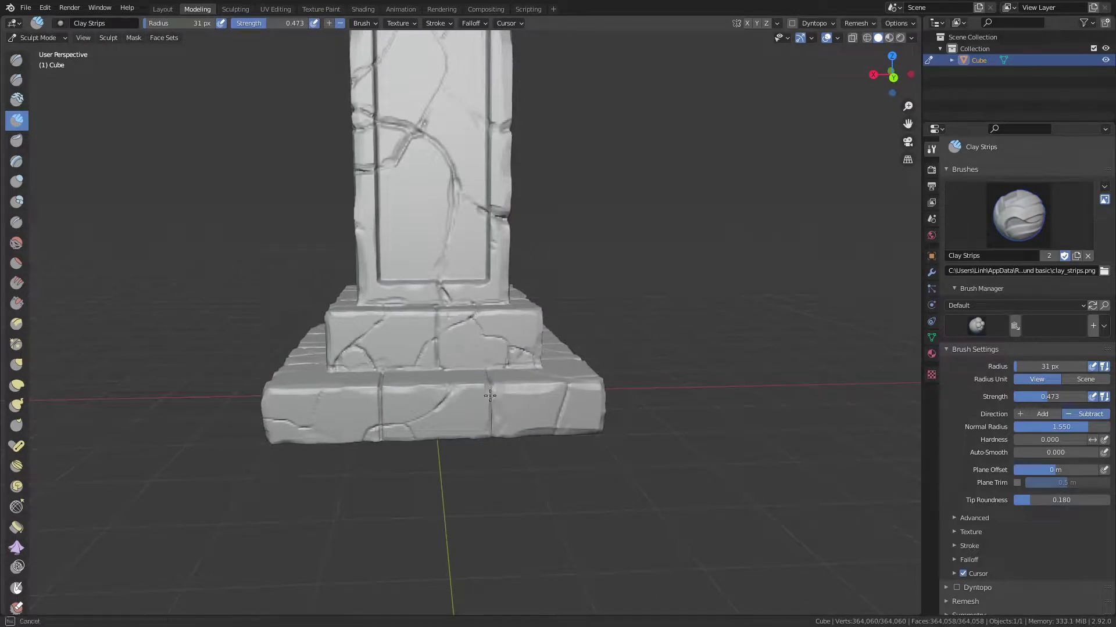
pyautogui.moveTo(490, 396); pyautogui.dragTo(413, 422, button='middle')
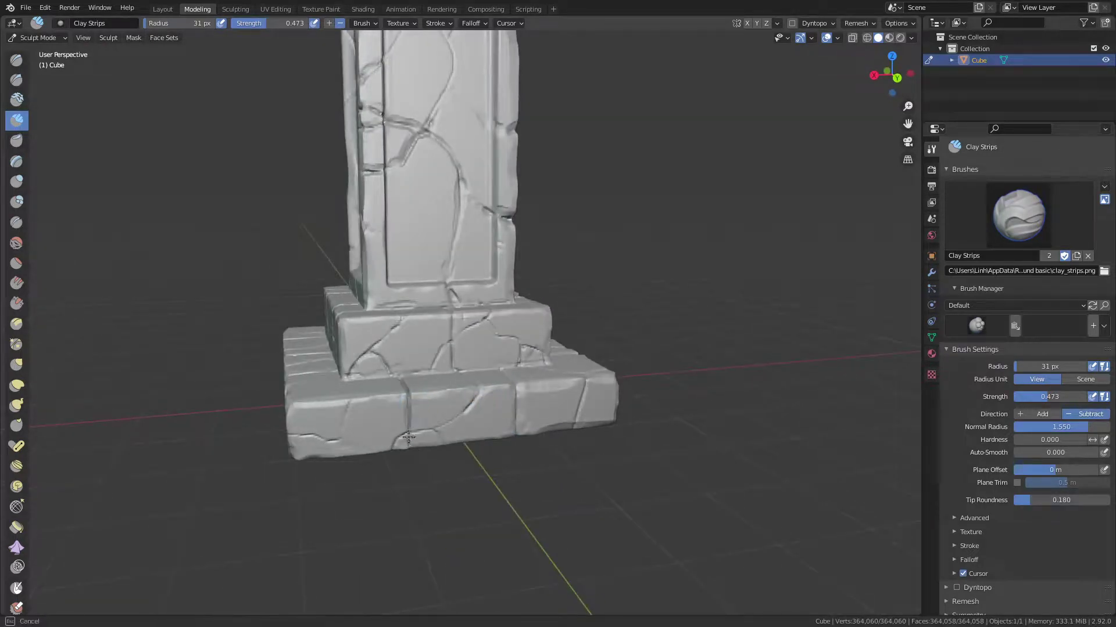
pyautogui.moveTo(404, 384); pyautogui.dragTo(389, 404, button='middle')
# Resize the Clay Strips brush to 20 px, then to 37 px.
pyautogui.press('f')
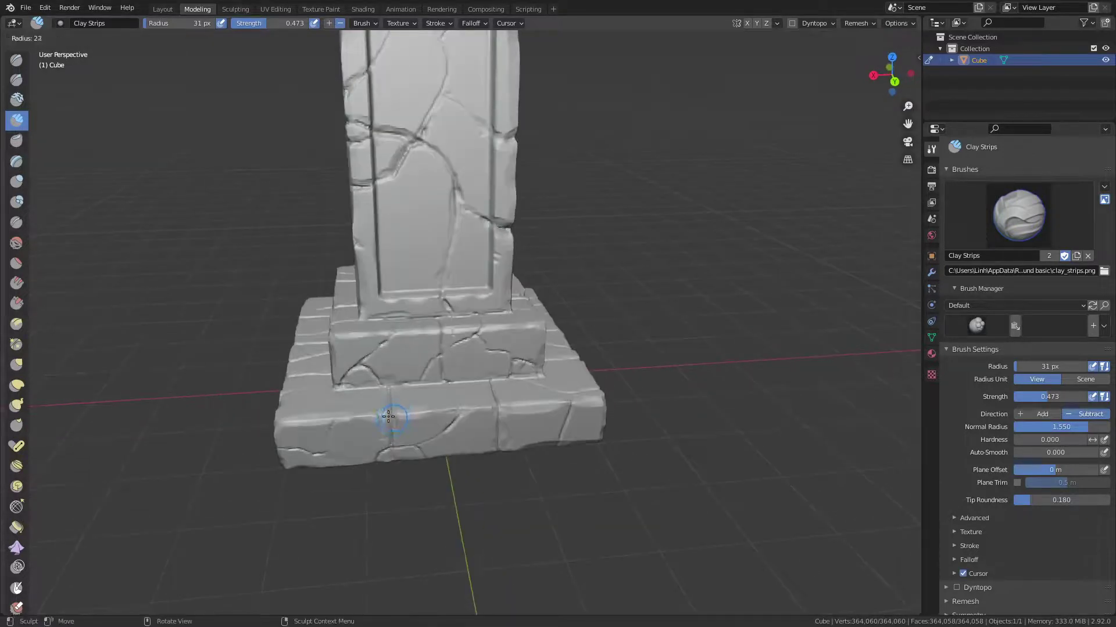
pyautogui.click(388, 403)
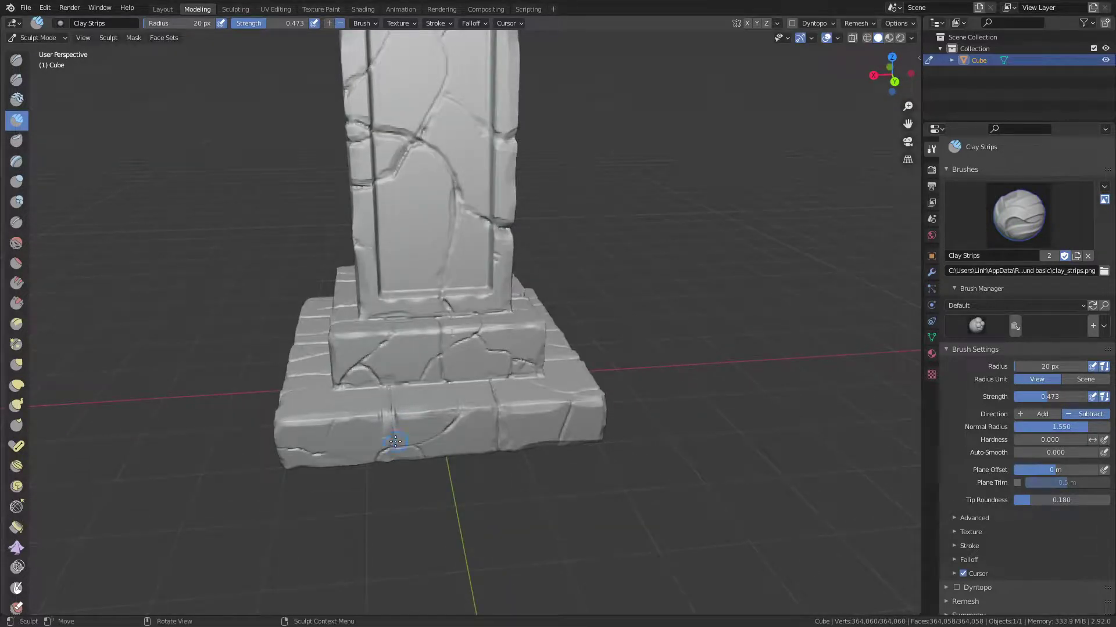
pyautogui.moveTo(388, 421)
pyautogui.mouseDown(button='middle')
pyautogui.moveTo(451, 400)
pyautogui.moveTo(391, 407)
pyautogui.moveTo(425, 445)
pyautogui.mouseUp(button='middle')
pyautogui.press('f')
pyautogui.click(435, 407)
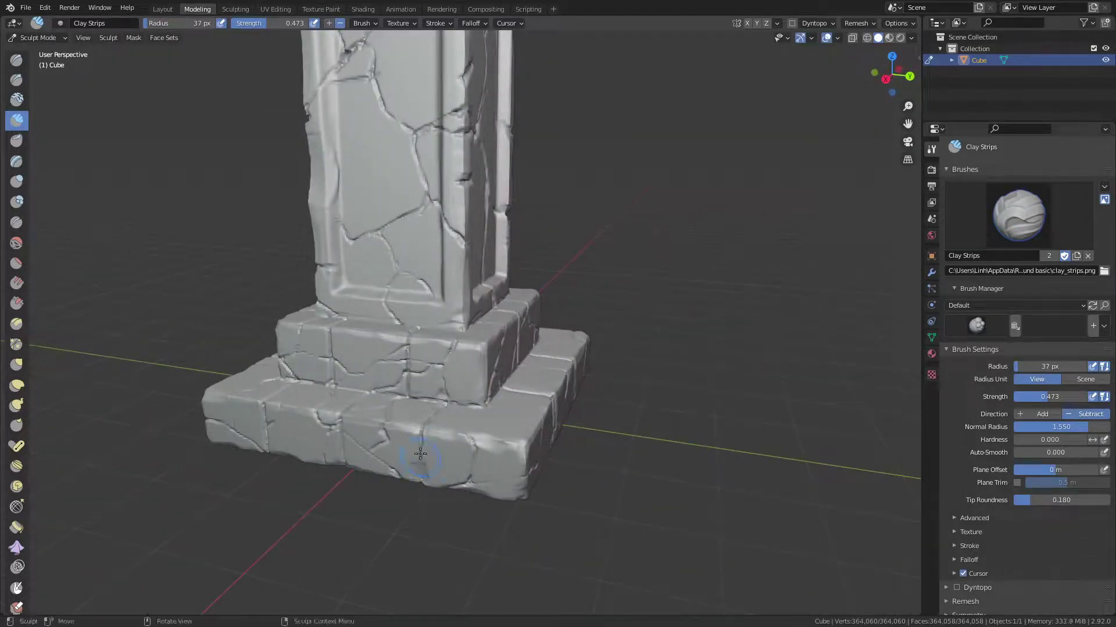
# Set brush strength to 0.782 and add wear strokes along the bottom base step.
pyautogui.hotkey('shift', 'f')
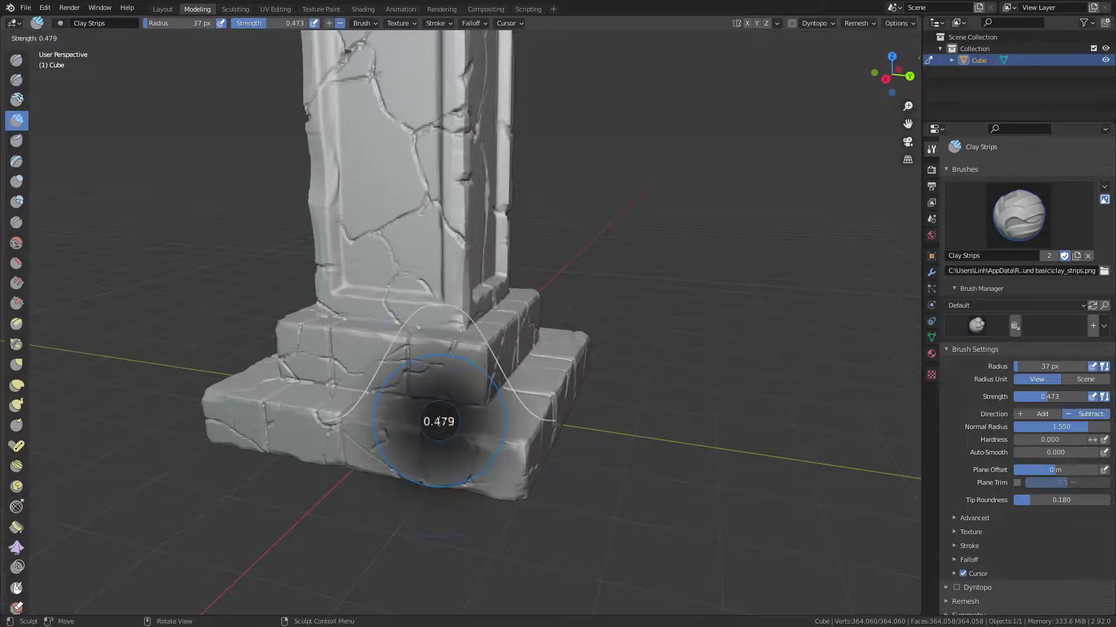
pyautogui.click(465, 420)
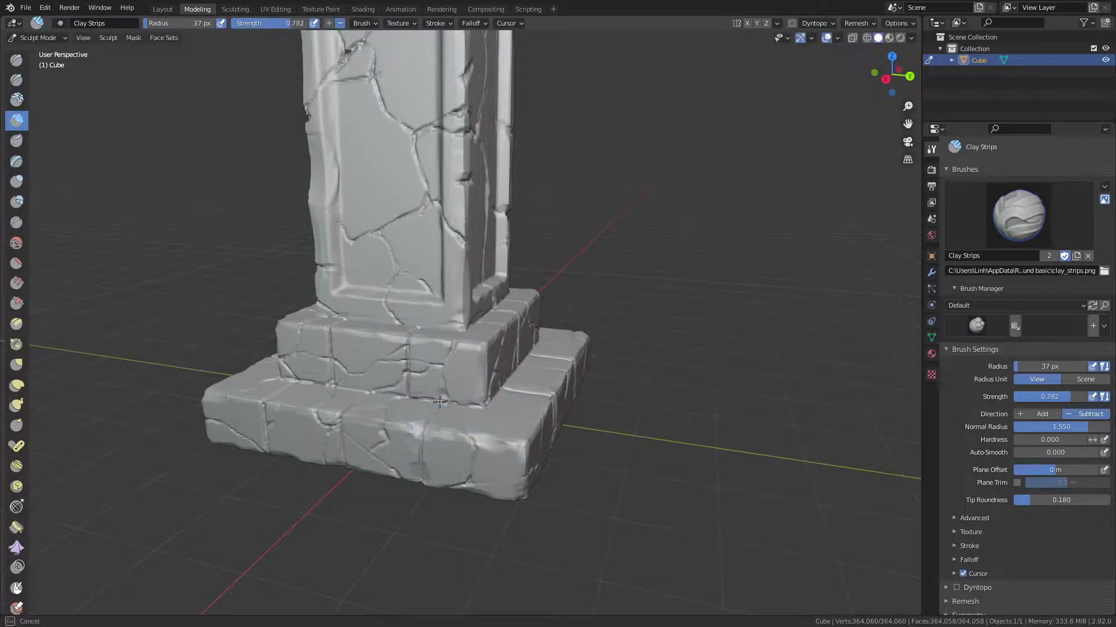
pyautogui.moveTo(439, 407)
pyautogui.mouseDown(button='middle')
pyautogui.moveTo(461, 416)
pyautogui.moveTo(374, 430)
pyautogui.mouseUp(button='middle')
pyautogui.moveTo(395, 454)
pyautogui.mouseDown()
pyautogui.moveTo(393, 411)
pyautogui.moveTo(389, 433)
pyautogui.mouseUp()
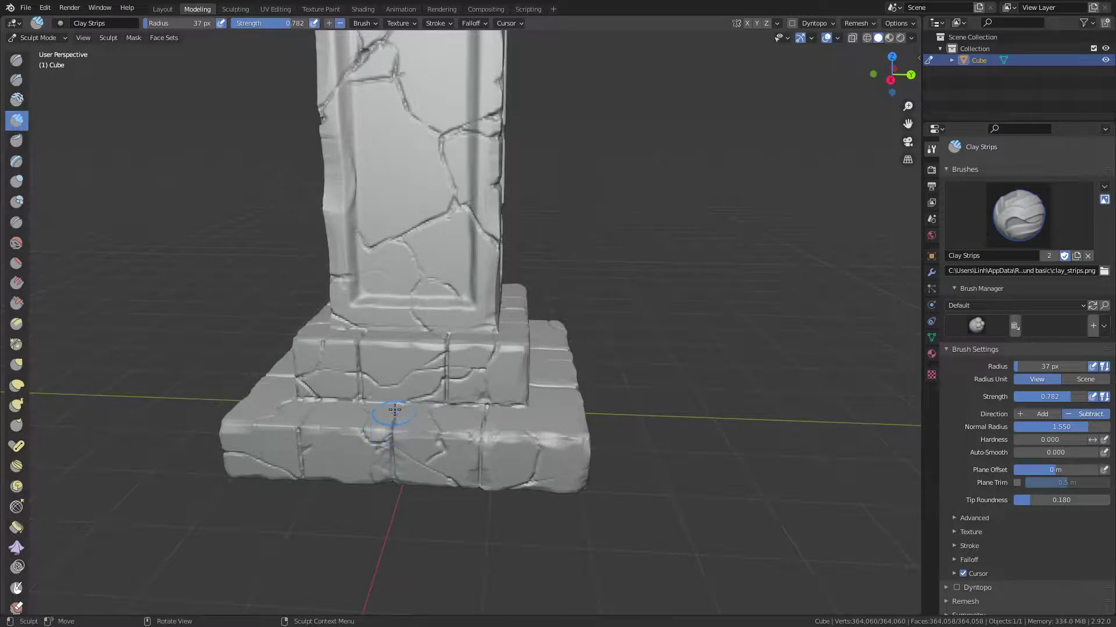
pyautogui.moveTo(392, 416); pyautogui.dragTo(402, 476, button='middle')
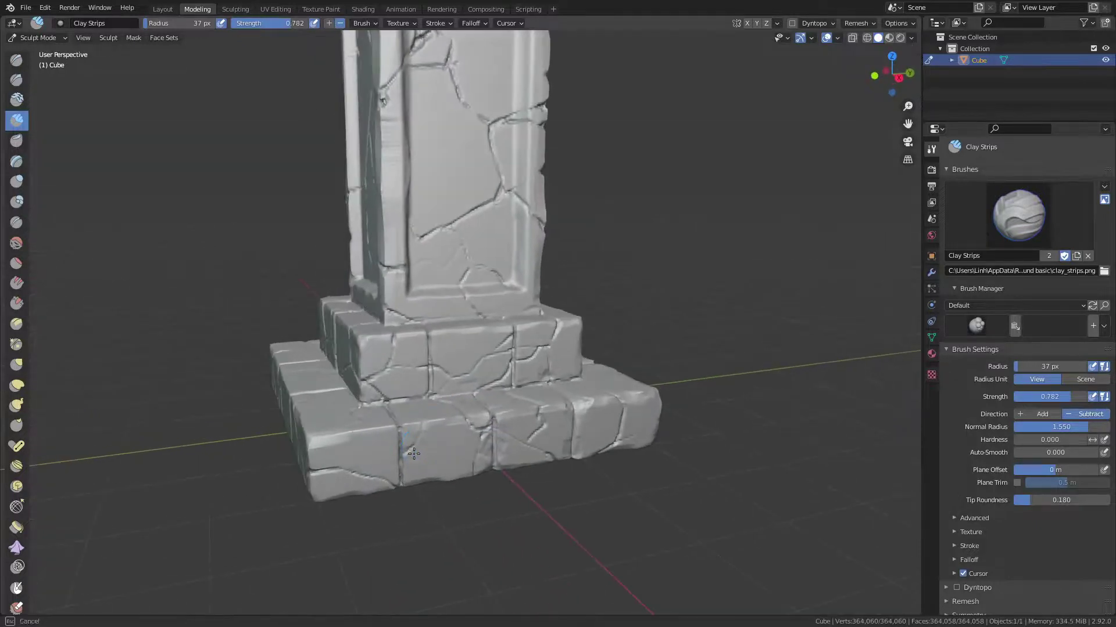
pyautogui.moveTo(402, 476); pyautogui.dragTo(399, 440)
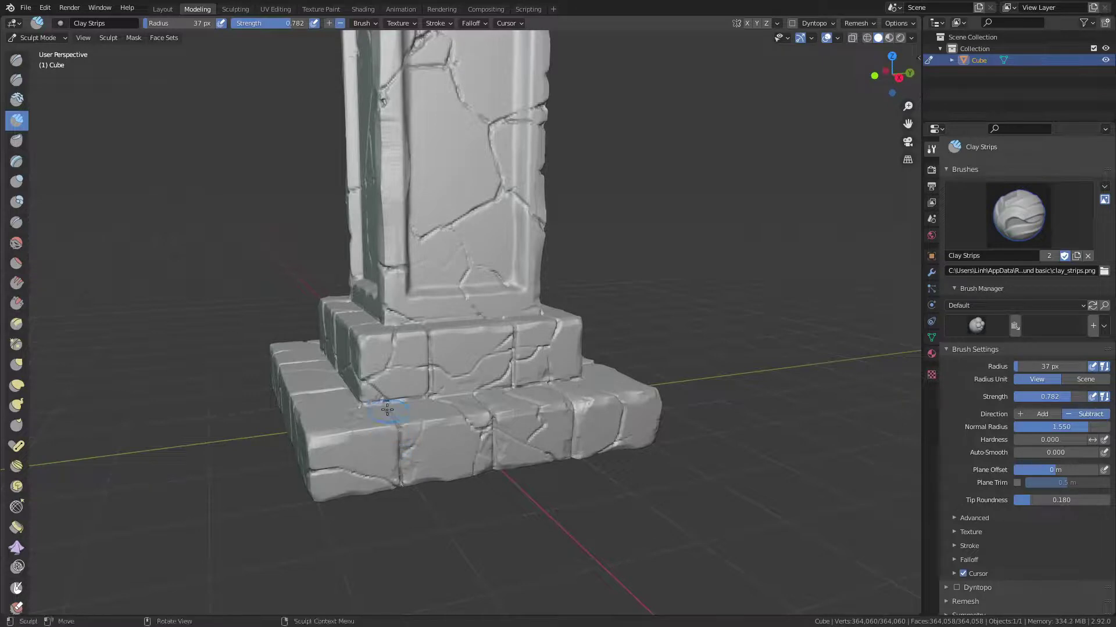
pyautogui.moveTo(398, 456); pyautogui.dragTo(387, 413)
# Shrink the brush to 22 px and carve a small stroke on the upper base step.
pyautogui.press('f')
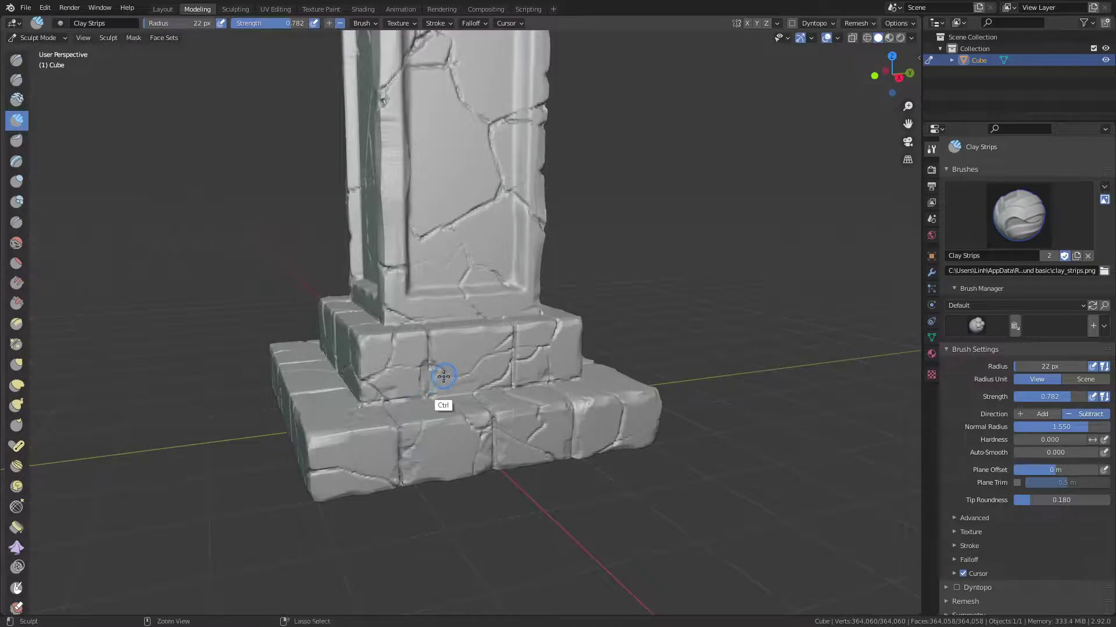
pyautogui.moveTo(426, 387); pyautogui.dragTo(426, 379)
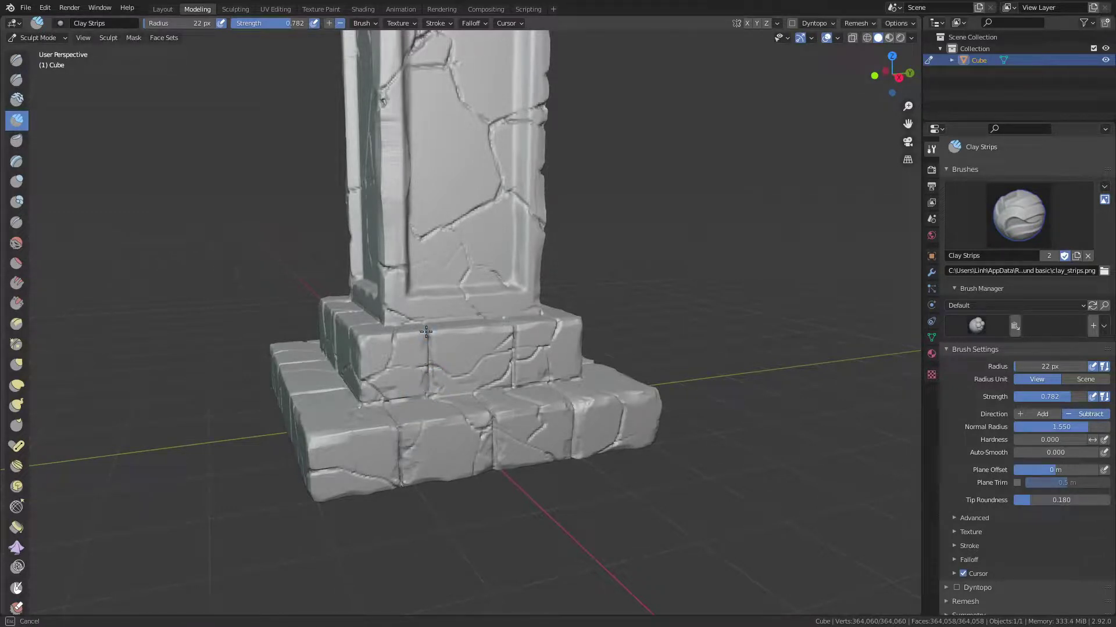
pyautogui.moveTo(426, 332); pyautogui.dragTo(428, 369)
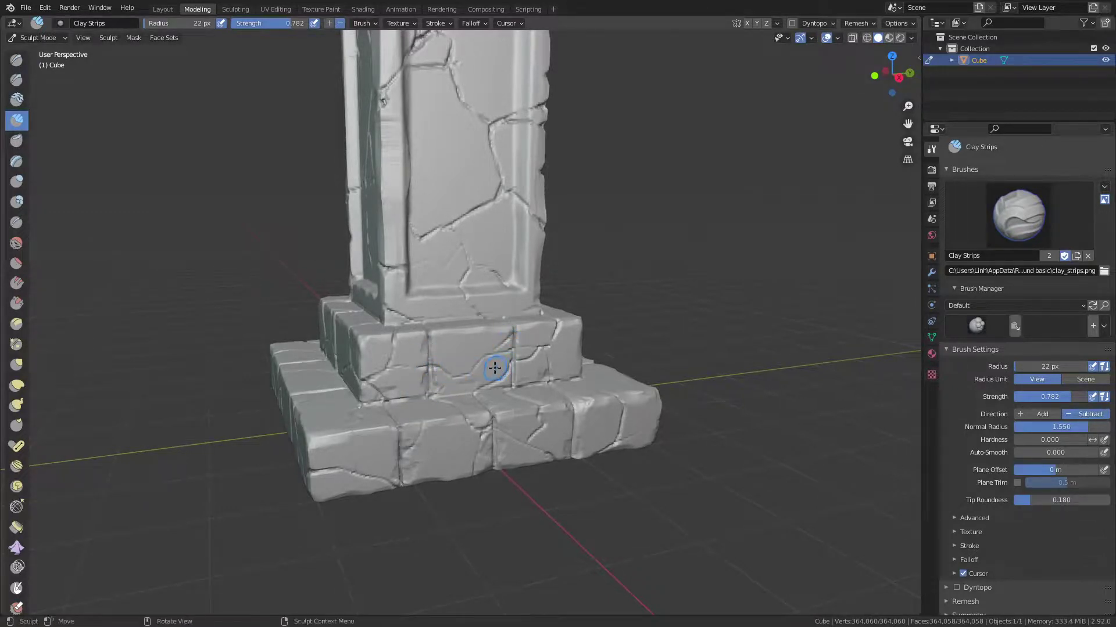
pyautogui.moveTo(495, 367); pyautogui.dragTo(488, 369, button='middle')
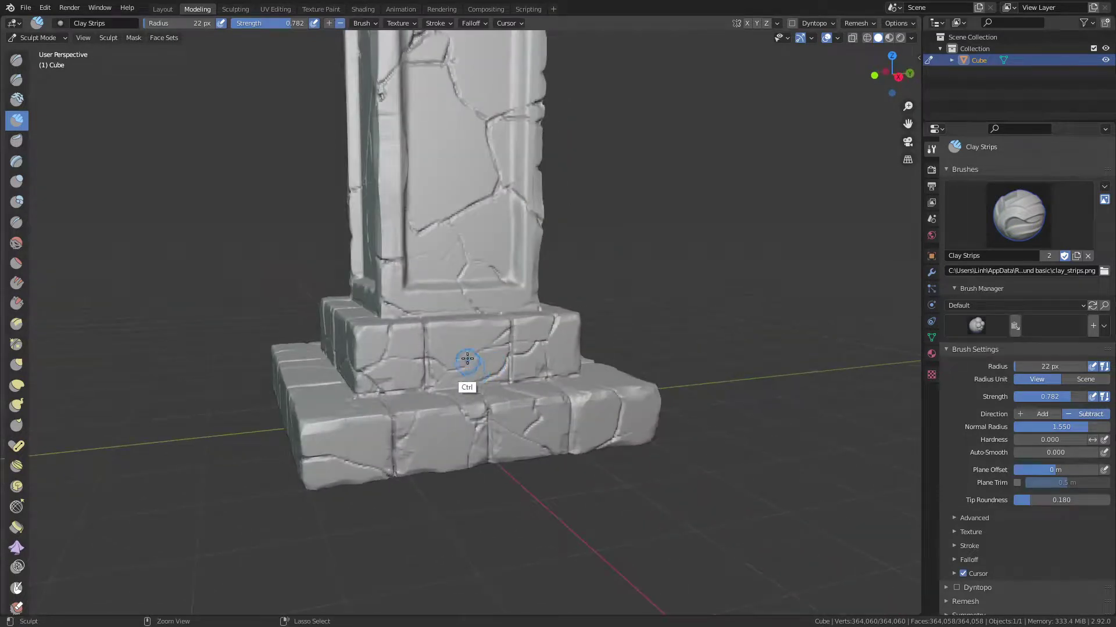
# Set the brush strength to 0.497 and the radius to 37 px.
pyautogui.press('f')
pyautogui.click(464, 358)
pyautogui.hotkey('shift', 'f')
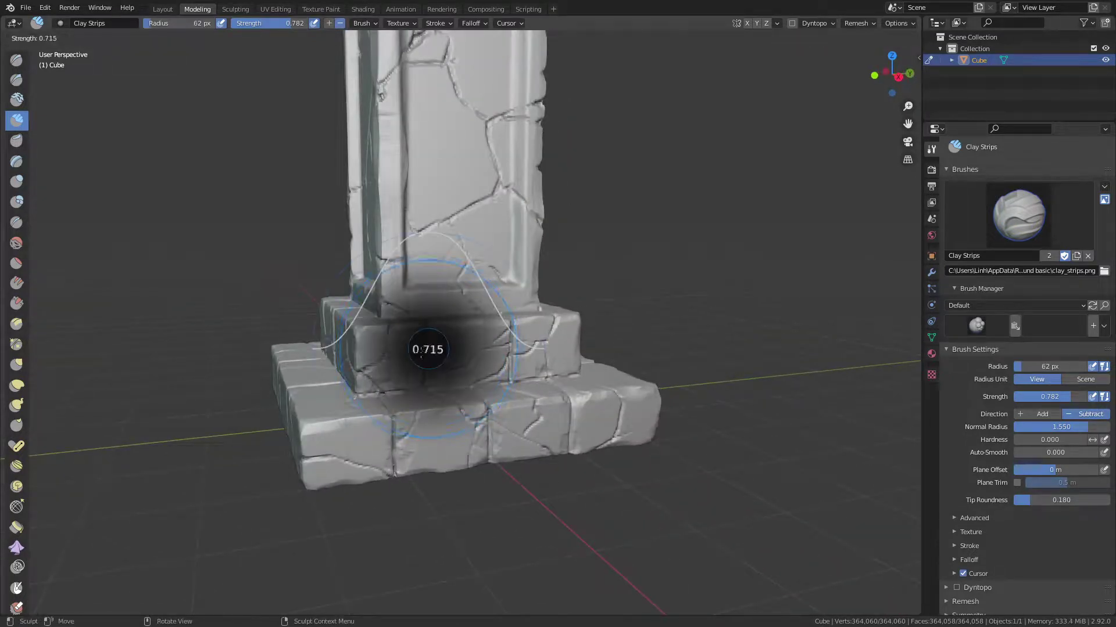
pyautogui.click(422, 372)
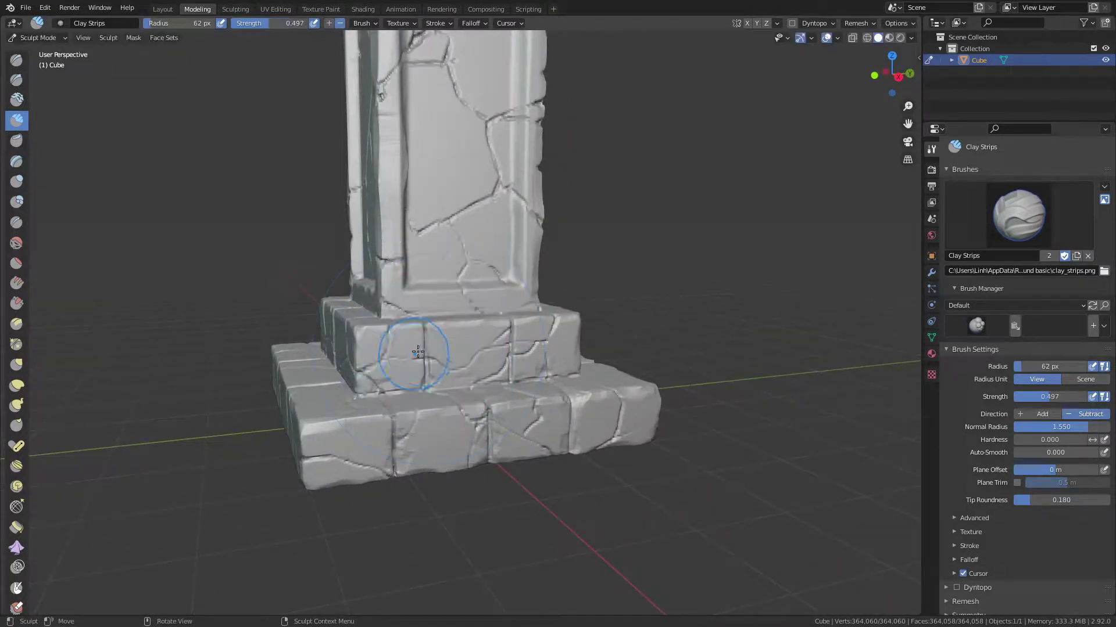
pyautogui.press('f')
pyautogui.click(410, 393)
# Carve a vertical groove into the upper base block, then a 45 px crack upward.
pyautogui.moveTo(425, 375); pyautogui.dragTo(424, 324)
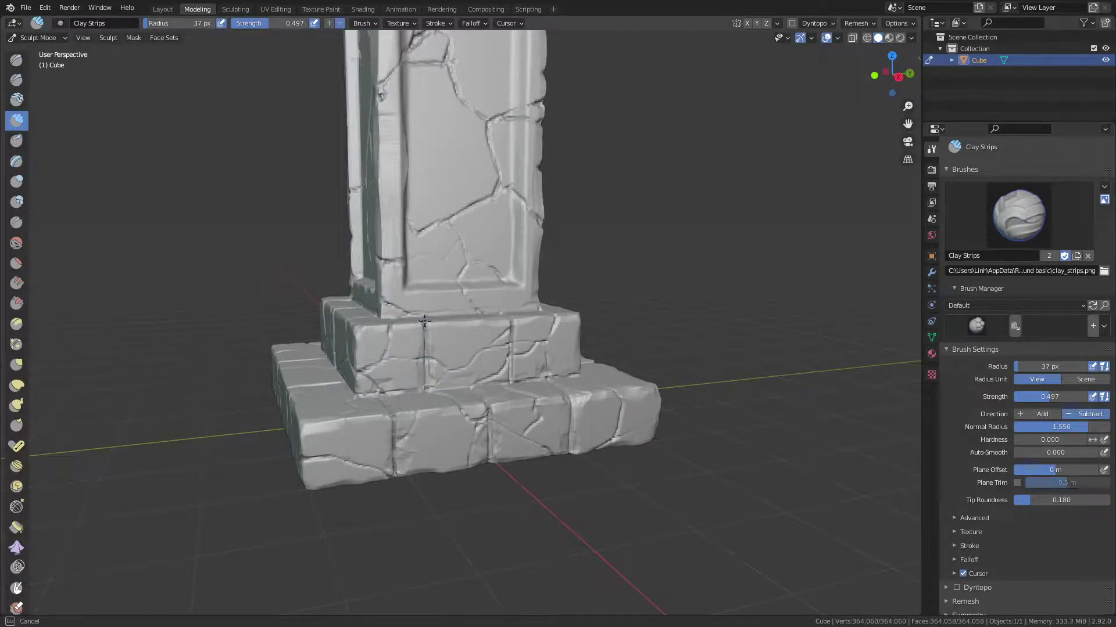
pyautogui.moveTo(424, 324)
pyautogui.mouseDown(button='middle')
pyautogui.moveTo(369, 348)
pyautogui.moveTo(428, 294)
pyautogui.moveTo(386, 373)
pyautogui.mouseUp(button='middle')
pyautogui.press('f')
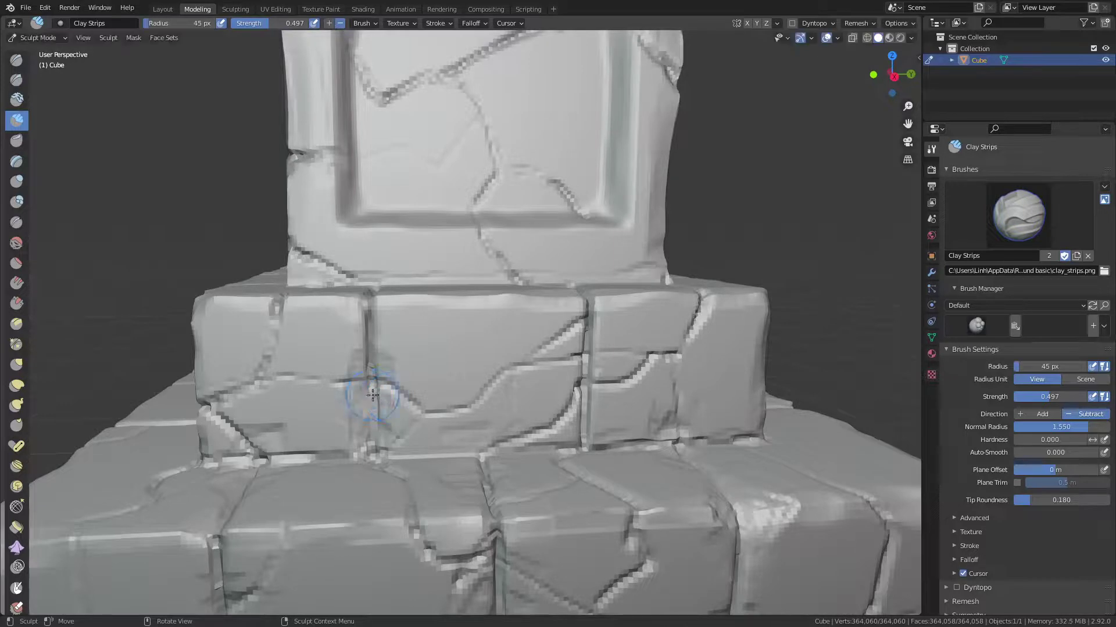
pyautogui.click(371, 403)
pyautogui.moveTo(369, 407); pyautogui.dragTo(367, 349)
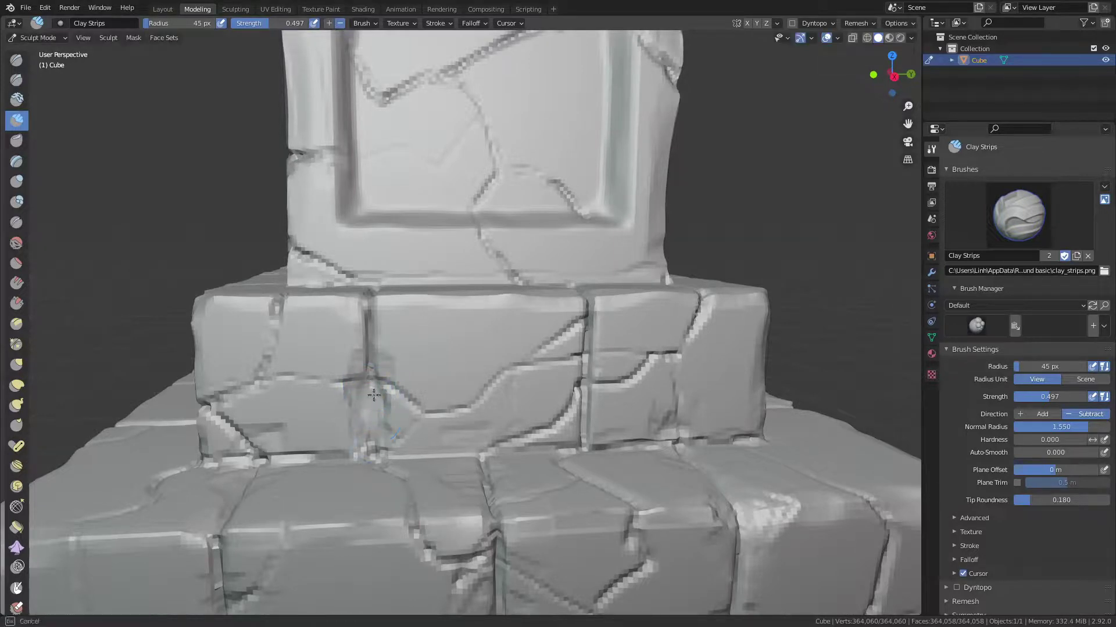
# At 24 px, carve a crack along the lower brick edge and extend it downward.
pyautogui.press('f')
pyautogui.moveTo(361, 440); pyautogui.dragTo(344, 461)
pyautogui.moveTo(381, 411); pyautogui.dragTo(386, 442)
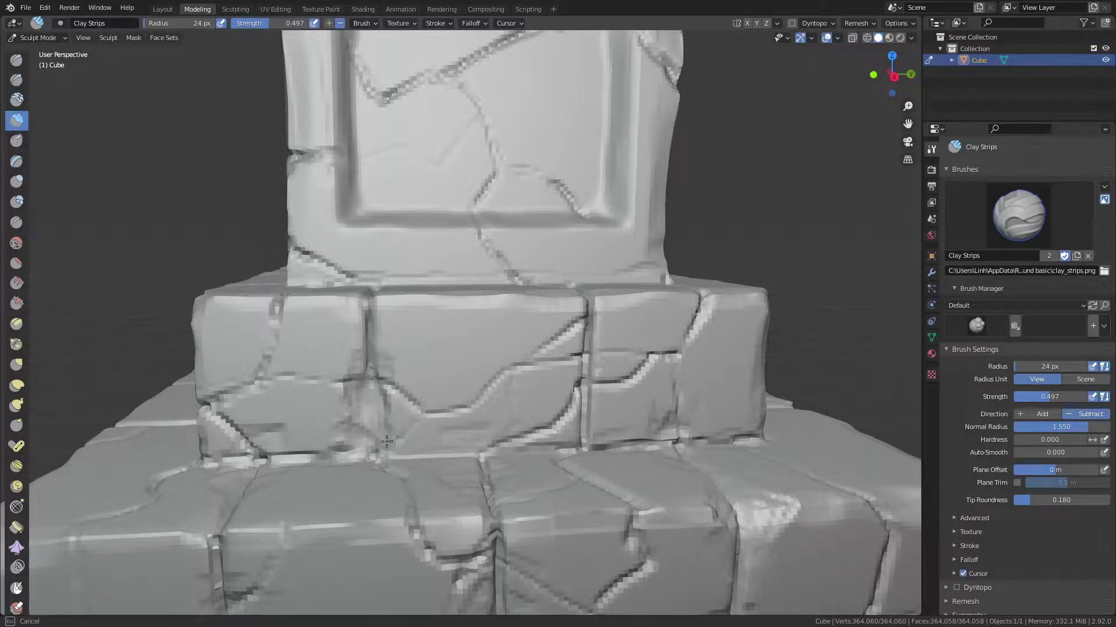
pyautogui.scroll(-4, 369, 433)
pyautogui.moveTo(348, 439); pyautogui.dragTo(526, 402, button='middle')
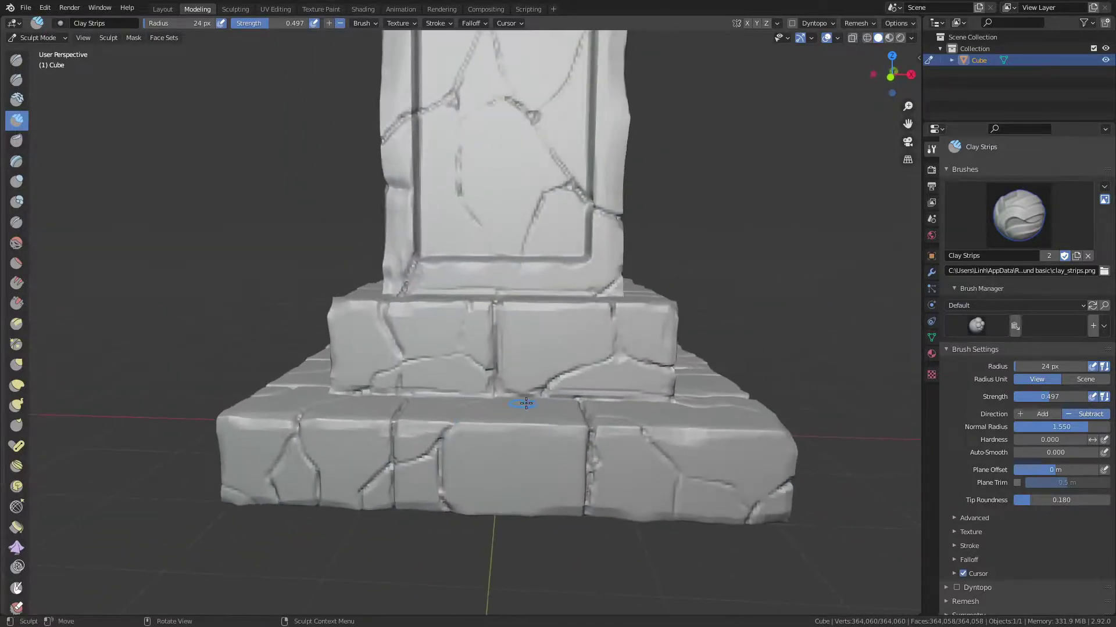
# Refine the brick seams, the upper ledge's top edge, and deepen cracks on the bottom step.
pyautogui.moveTo(506, 399); pyautogui.dragTo(536, 402)
pyautogui.moveTo(511, 332); pyautogui.dragTo(505, 305)
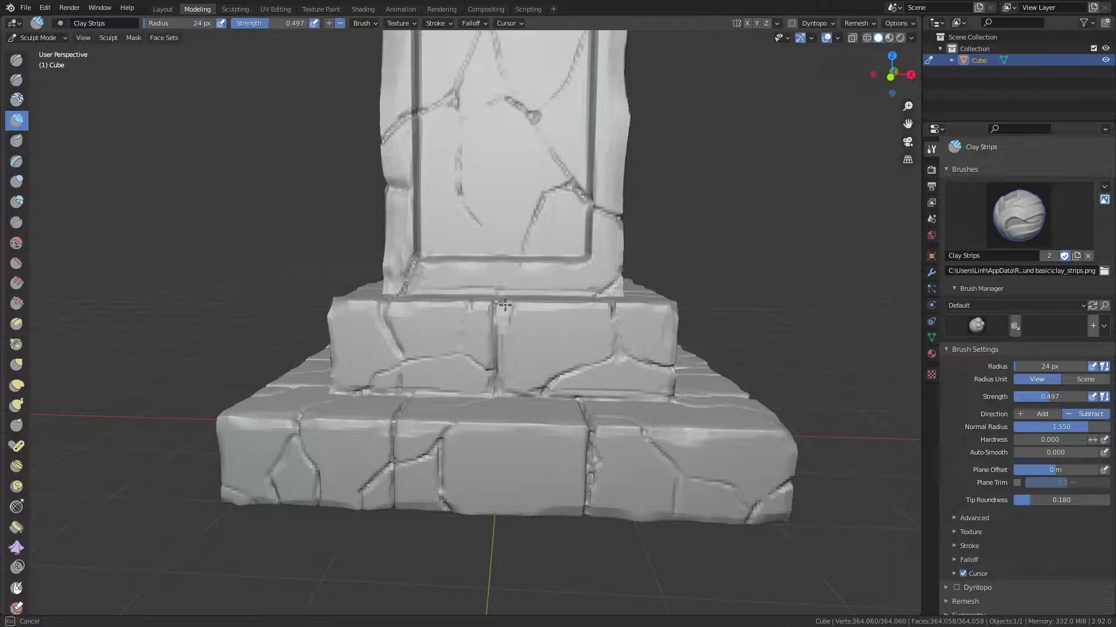
pyautogui.moveTo(502, 353)
pyautogui.mouseDown()
pyautogui.moveTo(429, 311)
pyautogui.moveTo(336, 309)
pyautogui.moveTo(386, 332)
pyautogui.moveTo(656, 316)
pyautogui.moveTo(578, 438)
pyautogui.moveTo(584, 448)
pyautogui.moveTo(500, 428)
pyautogui.moveTo(399, 427)
pyautogui.mouseUp()
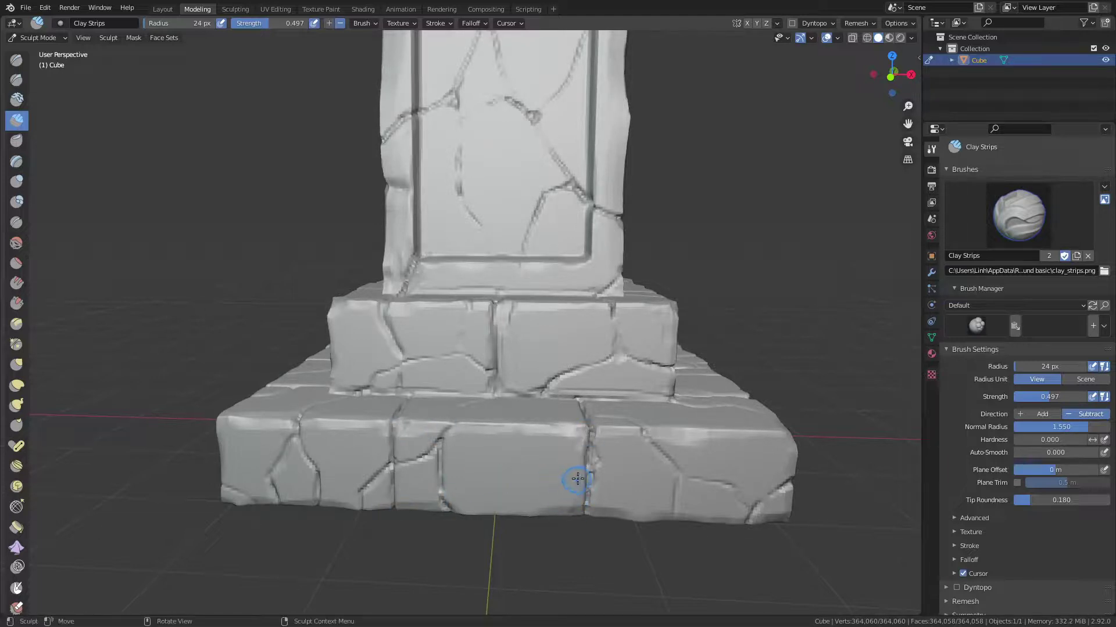
pyautogui.moveTo(581, 507); pyautogui.dragTo(566, 504)
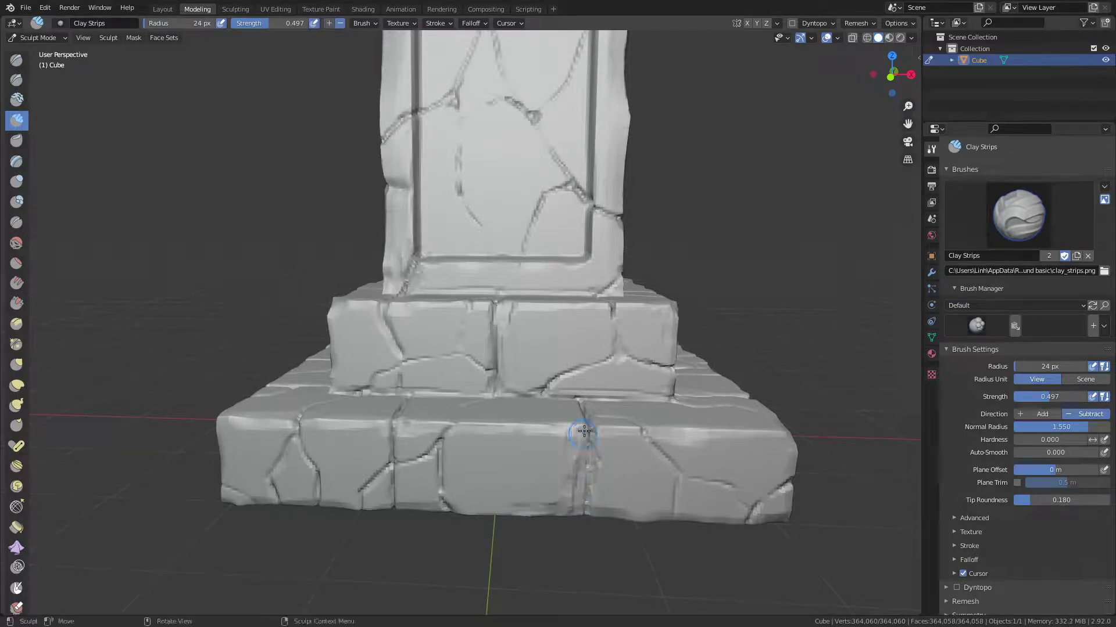
pyautogui.moveTo(583, 428); pyautogui.dragTo(511, 493, button='middle')
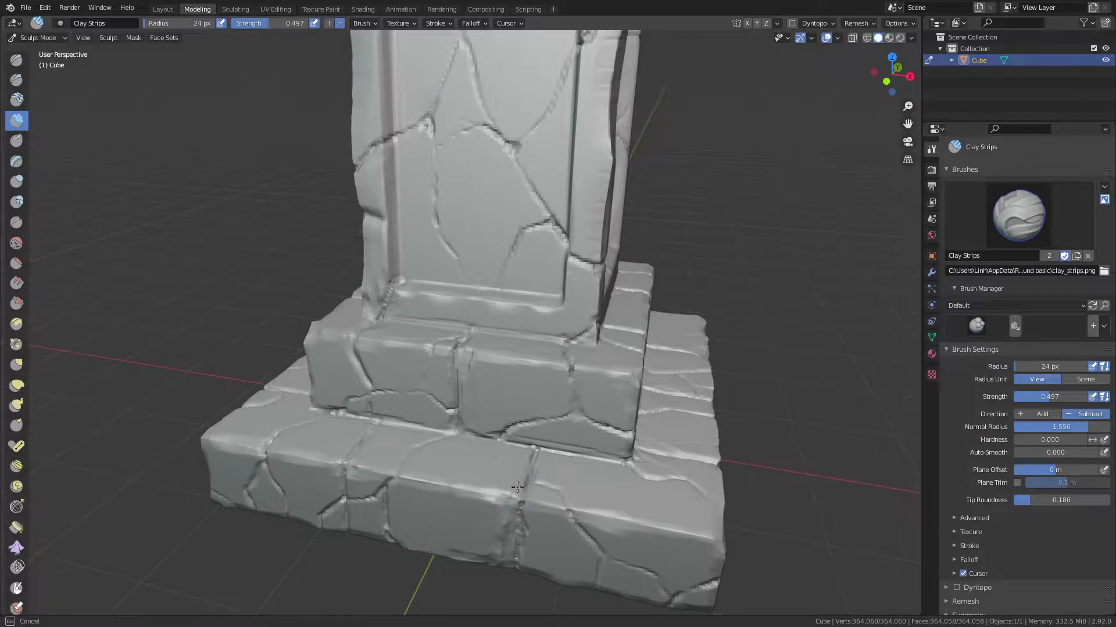
pyautogui.moveTo(533, 457)
pyautogui.mouseDown()
pyautogui.moveTo(512, 500)
pyautogui.moveTo(532, 432)
pyautogui.mouseUp()
# Give the brush an Inverse Square falloff, 43 px radius and 0.782 strength.
pyautogui.click(474, 26)
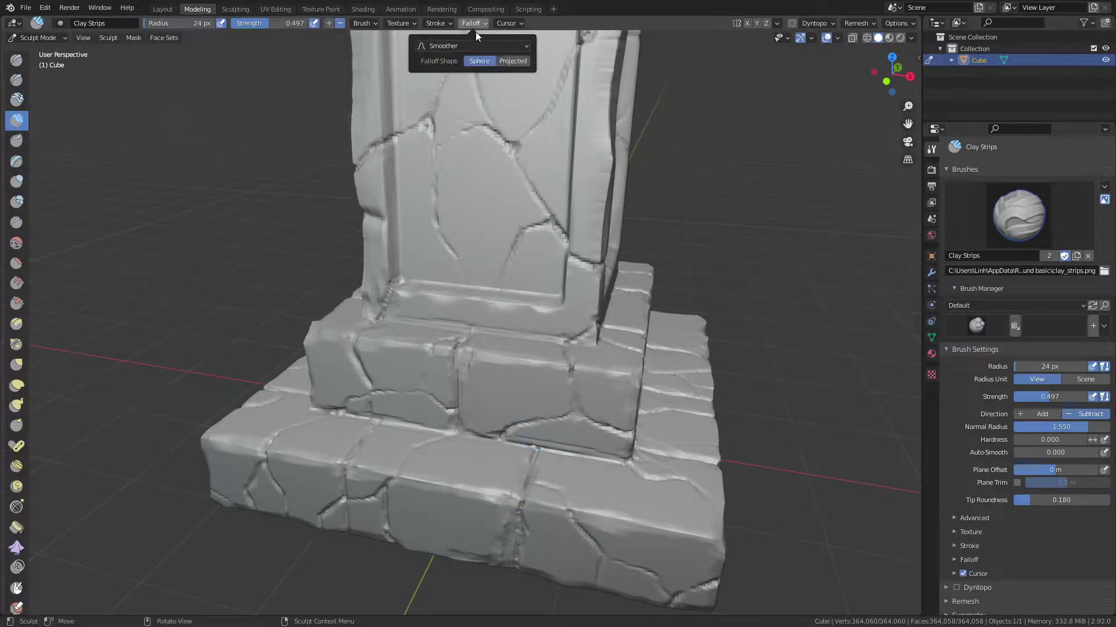
pyautogui.click(488, 46)
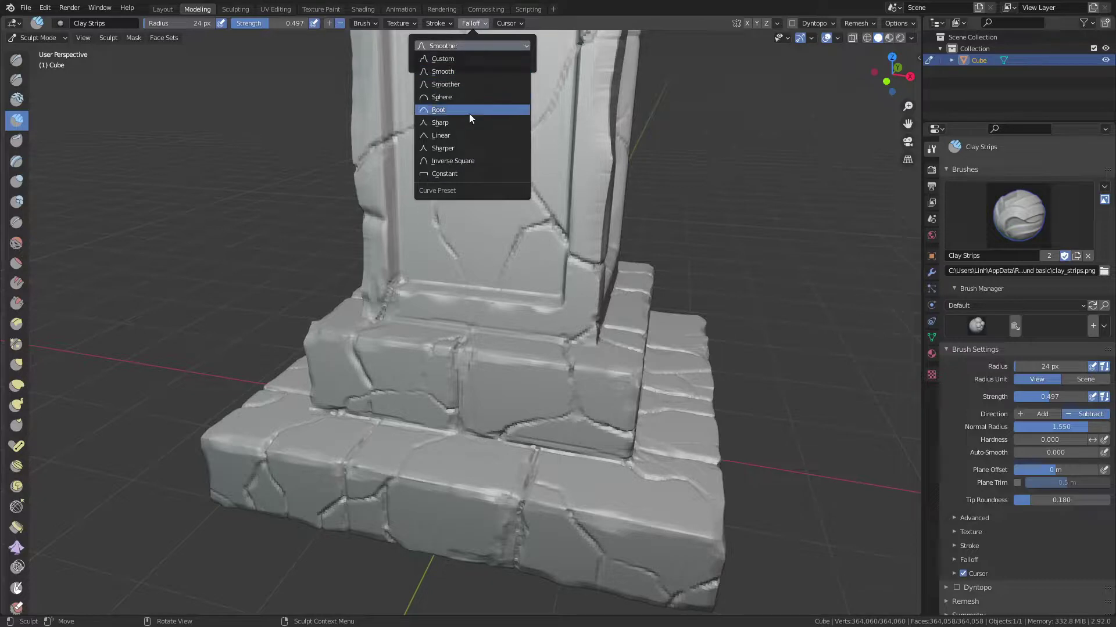
pyautogui.click(466, 162)
pyautogui.press('f')
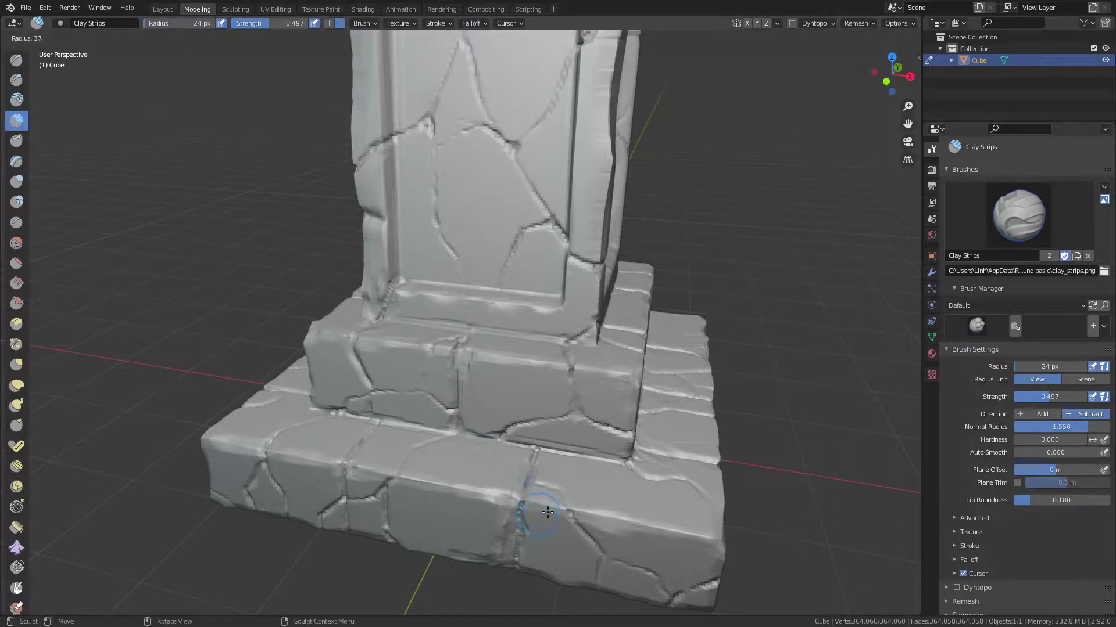
pyautogui.click(526, 525)
pyautogui.hotkey('shift', 'f')
pyautogui.click(517, 494)
# Fill and smooth the cracks on the lower base block and near the base corner.
pyautogui.moveTo(514, 499); pyautogui.dragTo(526, 465)
pyautogui.moveTo(516, 513); pyautogui.dragTo(527, 452, button='middle')
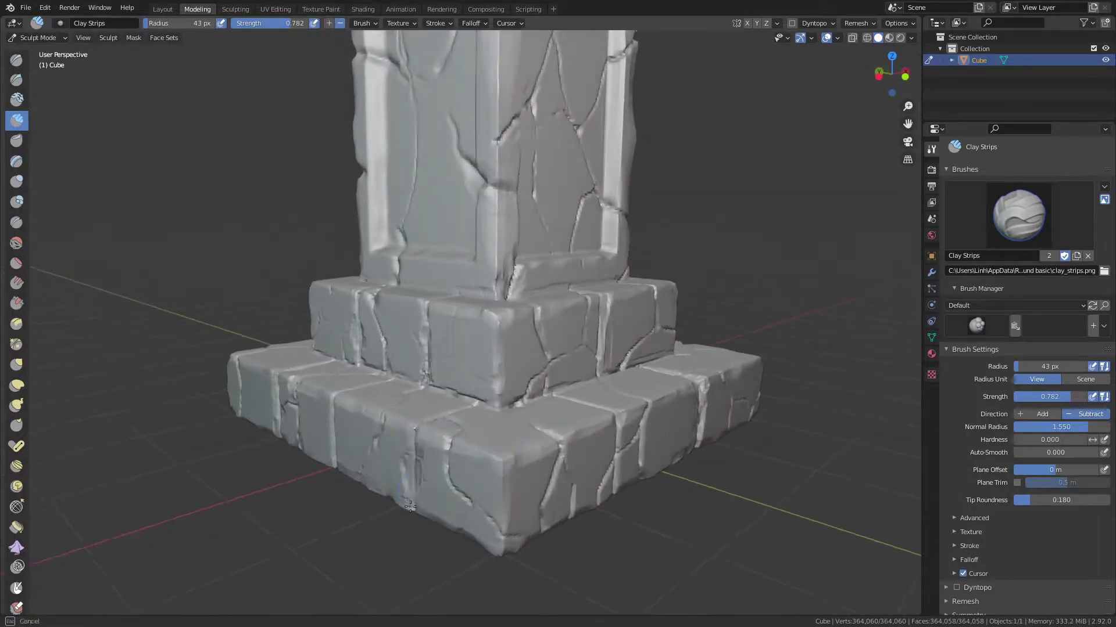
pyautogui.moveTo(527, 452); pyautogui.dragTo(417, 430, button='middle')
pyautogui.moveTo(416, 430); pyautogui.dragTo(417, 429)
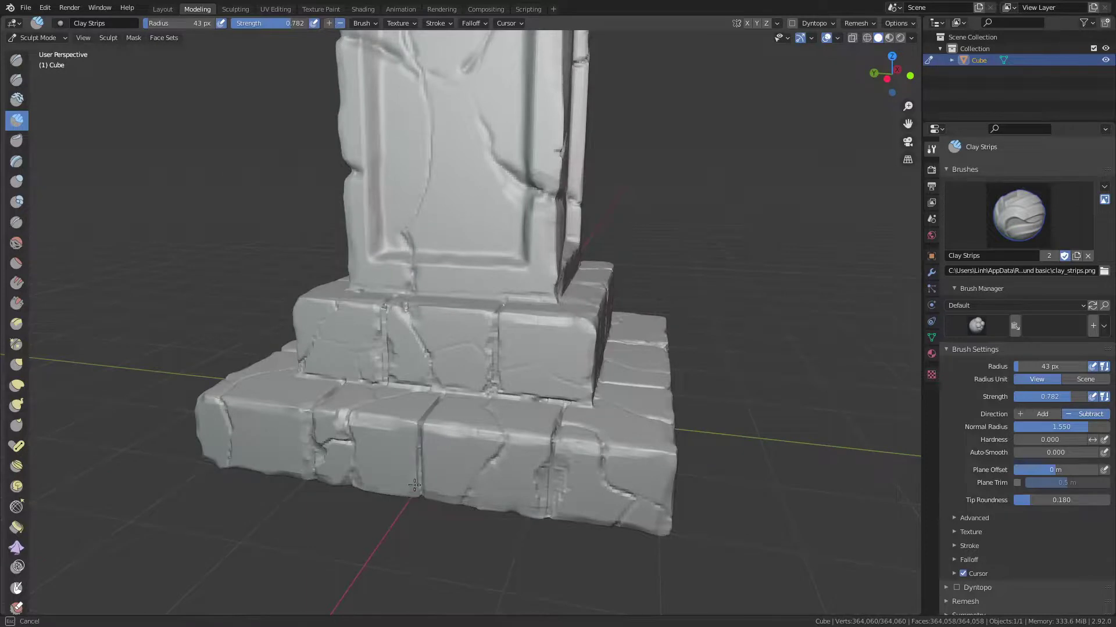
pyautogui.moveTo(414, 485); pyautogui.dragTo(421, 448)
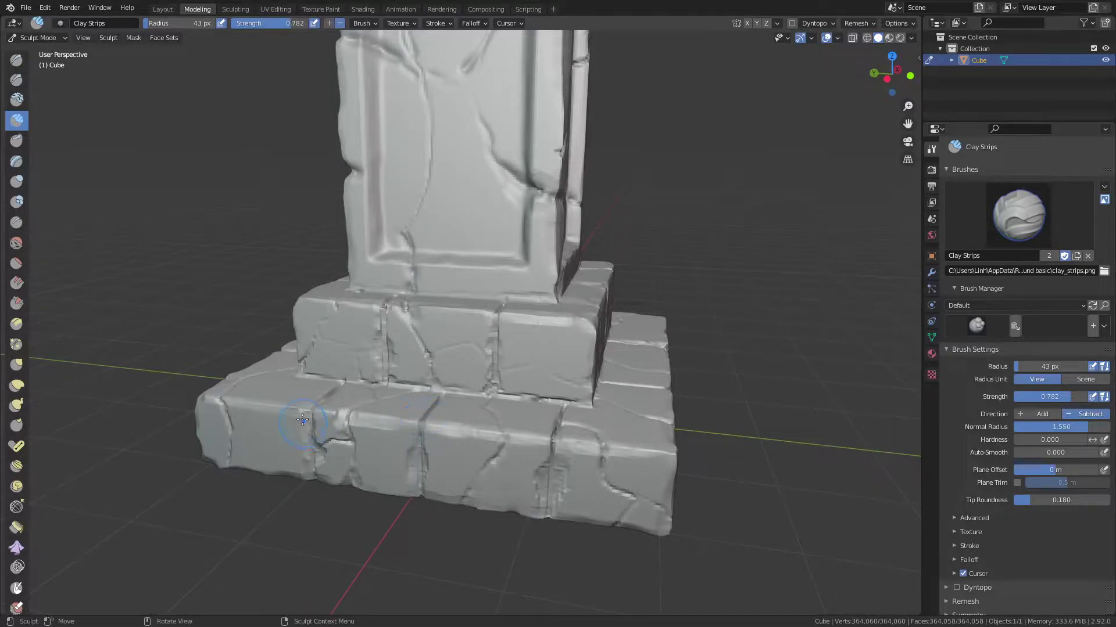
pyautogui.moveTo(490, 347); pyautogui.dragTo(498, 368)
pyautogui.scroll(-2, 498, 368)
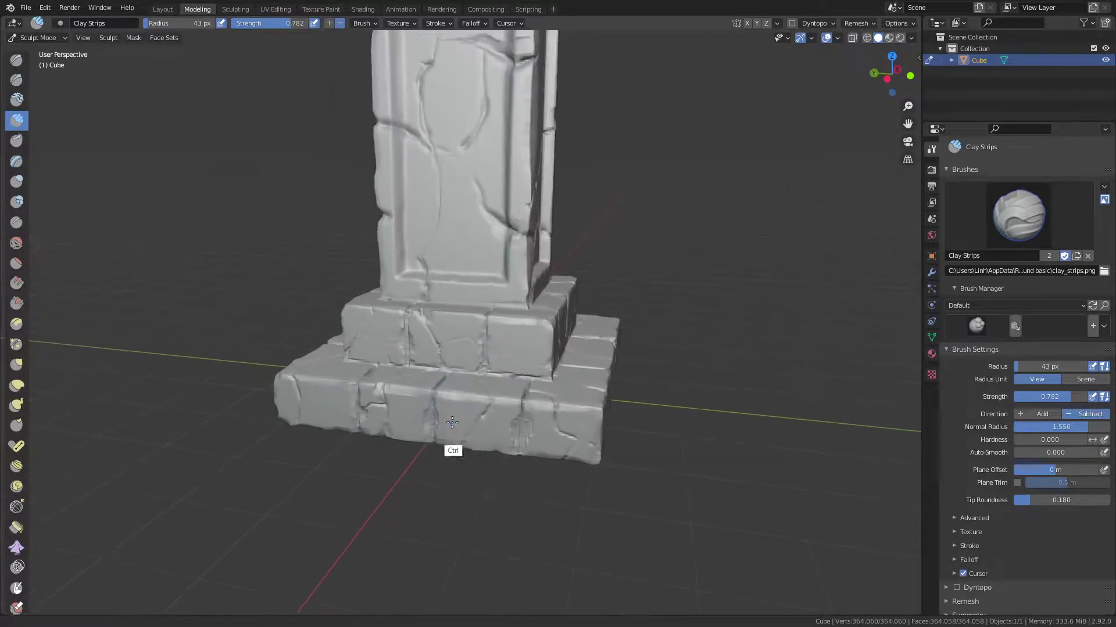
pyautogui.moveTo(448, 451); pyautogui.dragTo(481, 324, button='middle')
# Fill the dent on the pillar's left edge and roughen its right and upper-right edges.
pyautogui.moveTo(439, 287); pyautogui.dragTo(424, 275)
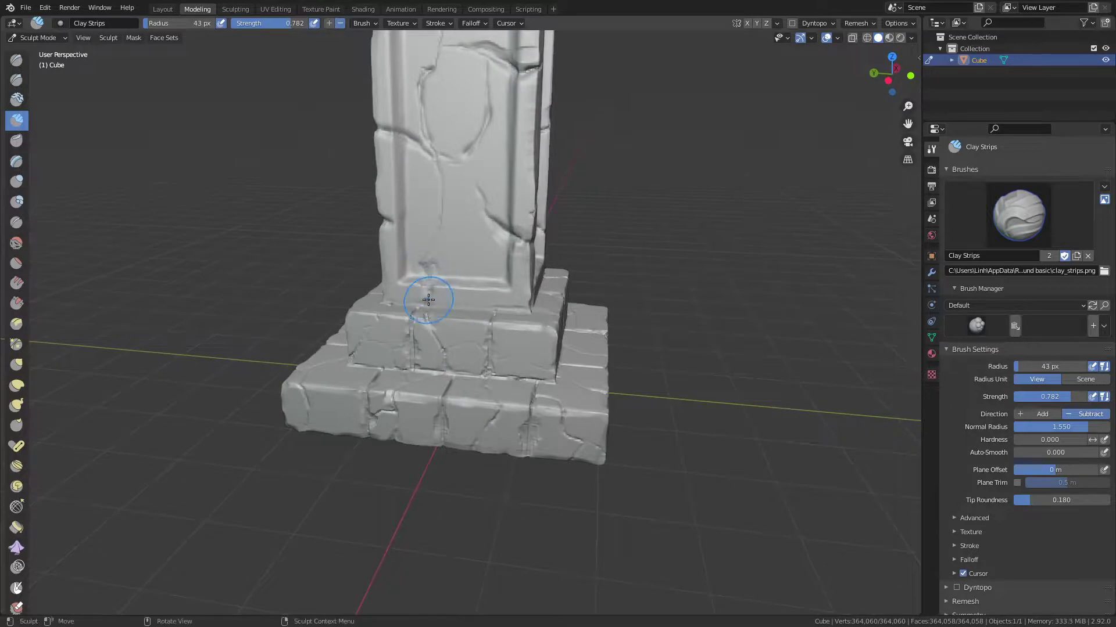
pyautogui.moveTo(392, 230); pyautogui.dragTo(407, 269)
pyautogui.moveTo(530, 251); pyautogui.dragTo(519, 232)
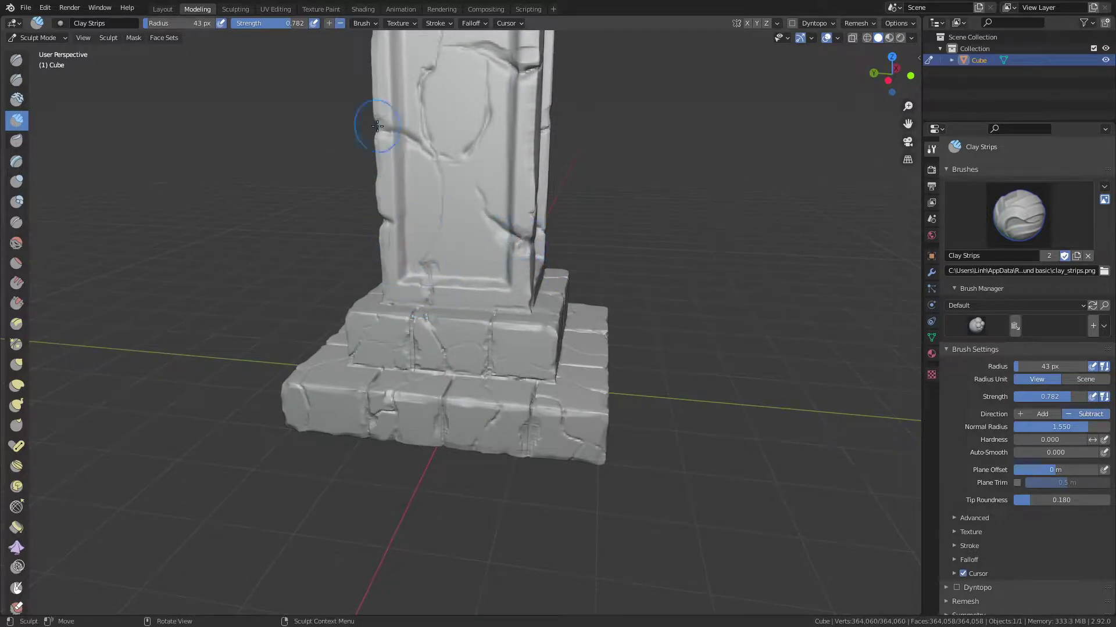
pyautogui.moveTo(552, 78); pyautogui.dragTo(511, 87)
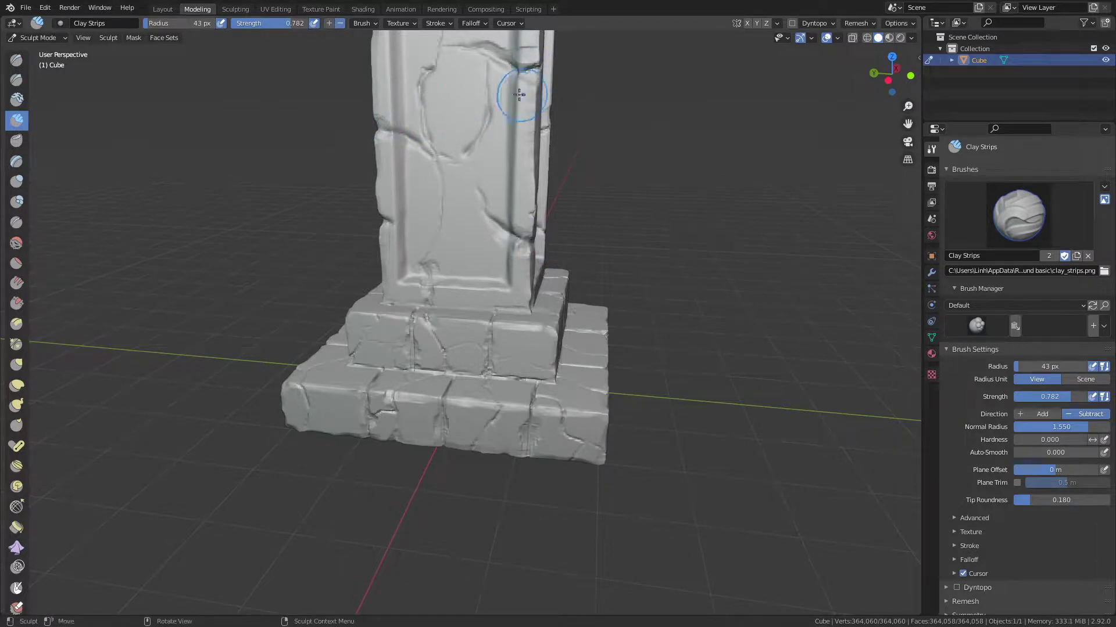
pyautogui.scroll(-5, 498, 187)
pyautogui.moveTo(498, 186); pyautogui.dragTo(448, 223, button='middle')
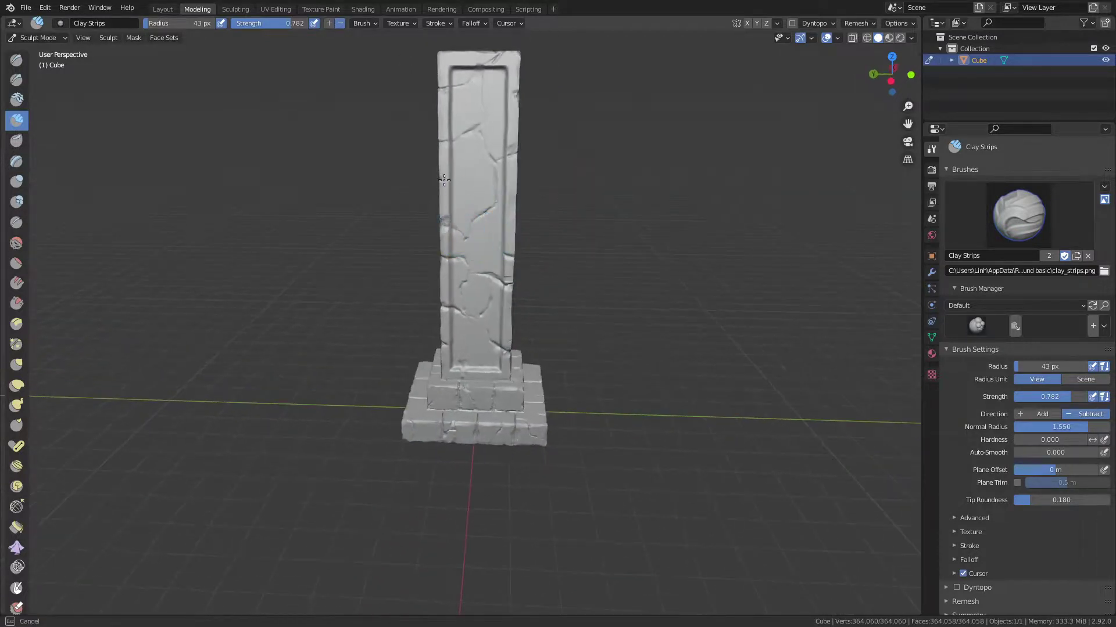
# Add chipped bumps along the pillar's left edge, right edge and top.
pyautogui.moveTo(444, 181)
pyautogui.mouseDown()
pyautogui.moveTo(439, 140)
pyautogui.moveTo(505, 147)
pyautogui.mouseUp()
pyautogui.moveTo(514, 106)
pyautogui.mouseDown()
pyautogui.moveTo(498, 50)
pyautogui.moveTo(445, 56)
pyautogui.mouseUp()
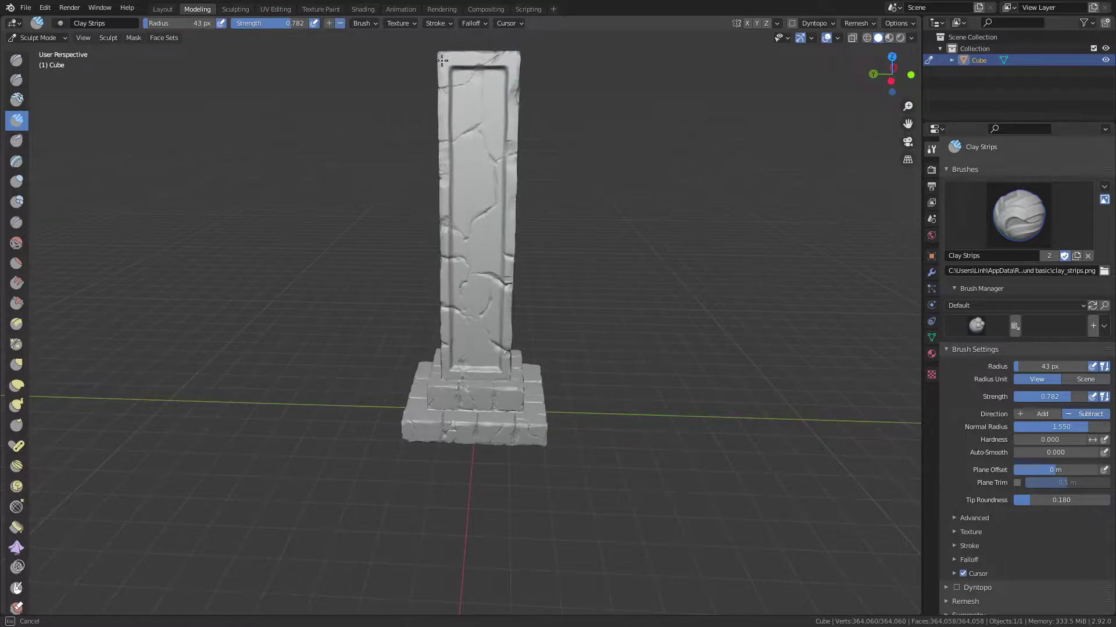
pyautogui.moveTo(438, 82); pyautogui.dragTo(460, 207, button='middle')
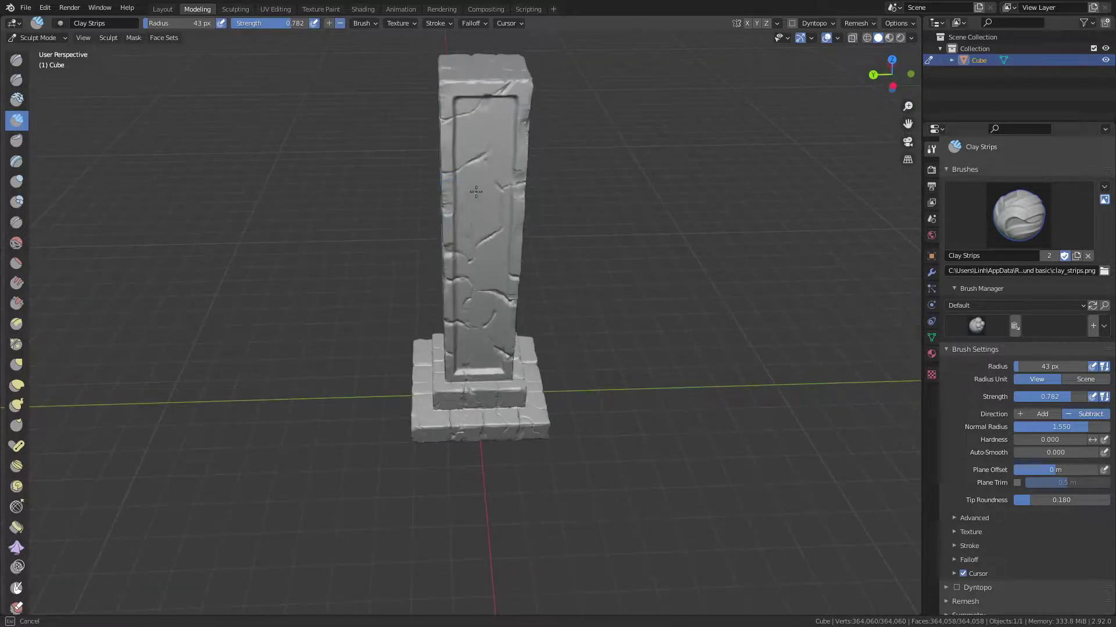
pyautogui.moveTo(439, 256)
pyautogui.mouseDown(button='middle')
pyautogui.moveTo(461, 248)
pyautogui.moveTo(450, 195)
pyautogui.mouseUp(button='middle')
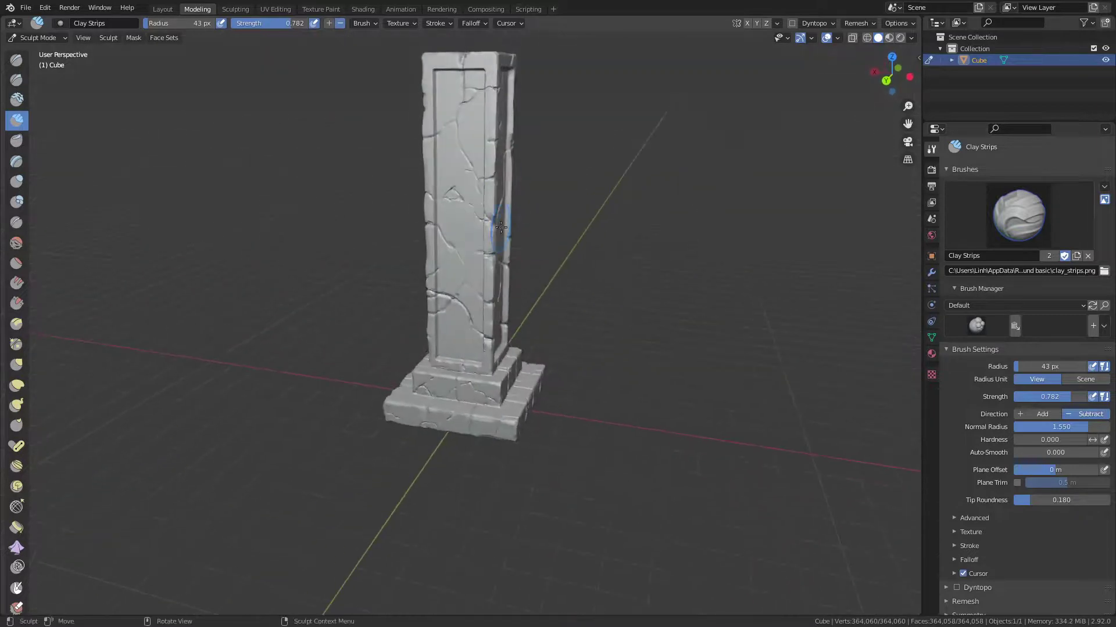
pyautogui.moveTo(450, 195)
pyautogui.mouseDown()
pyautogui.moveTo(488, 219)
pyautogui.moveTo(480, 193)
pyautogui.moveTo(428, 187)
pyautogui.mouseUp()
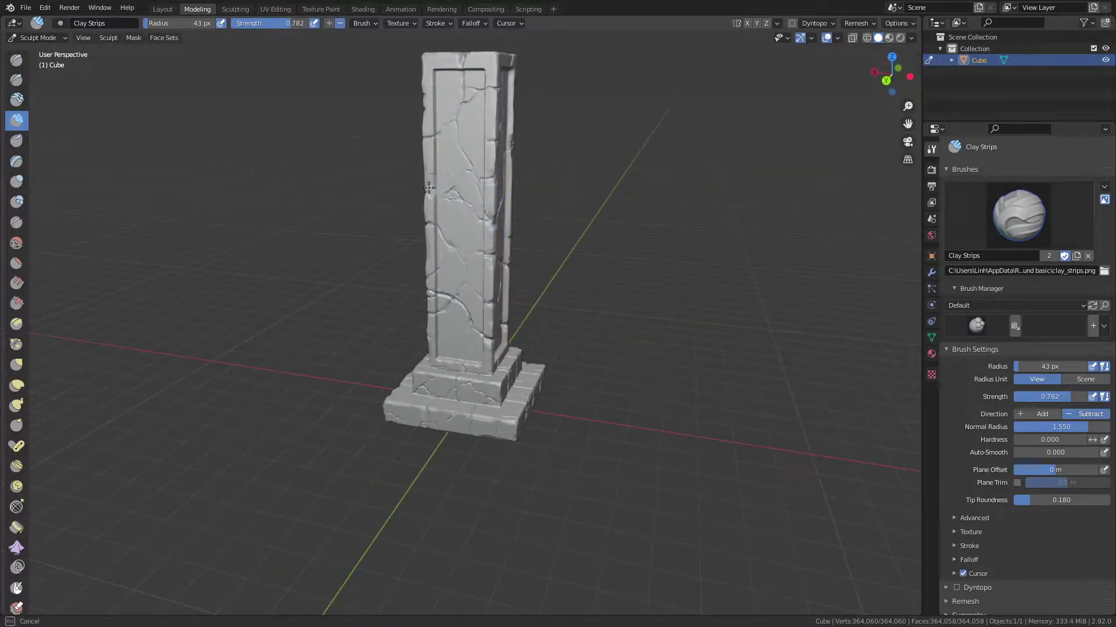
pyautogui.moveTo(435, 157); pyautogui.dragTo(461, 142, button='middle')
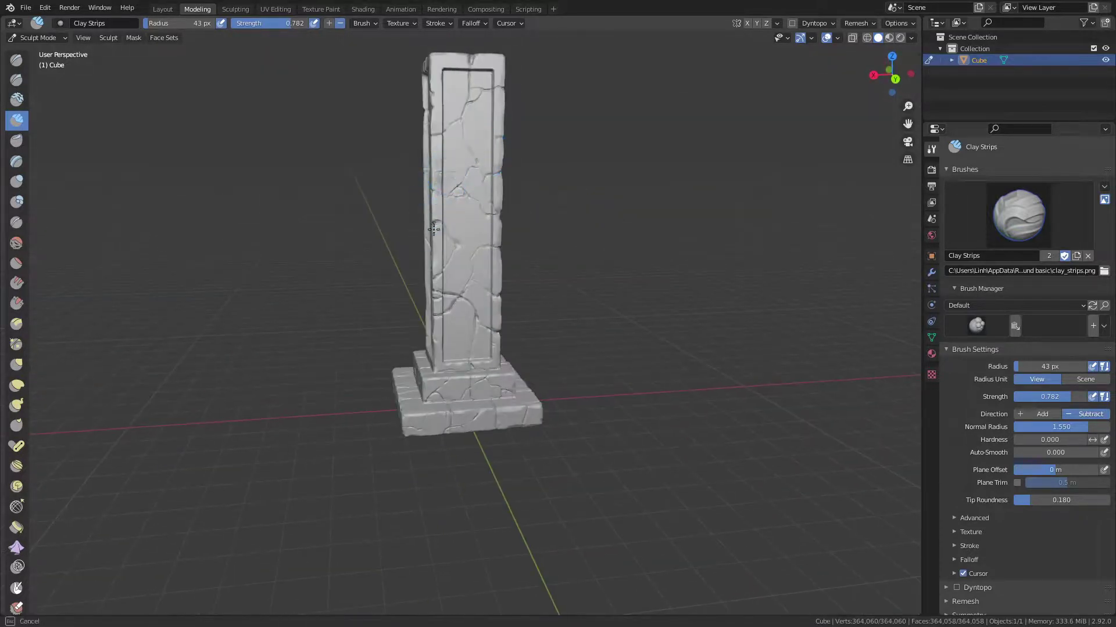
# Chip the pillar's left edge down to the base, then inspect the front face.
pyautogui.moveTo(434, 293); pyautogui.dragTo(432, 374)
pyautogui.moveTo(432, 386); pyautogui.dragTo(410, 273, button='middle')
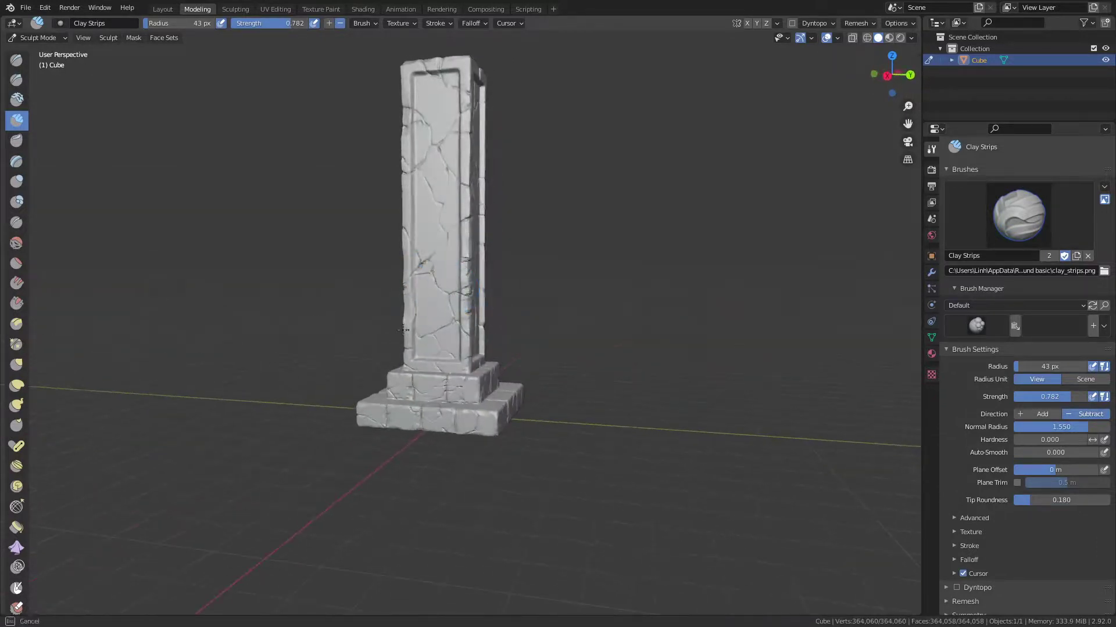
pyautogui.moveTo(405, 224)
pyautogui.mouseDown(button='middle')
pyautogui.moveTo(435, 191)
pyautogui.moveTo(426, 147)
pyautogui.mouseUp(button='middle')
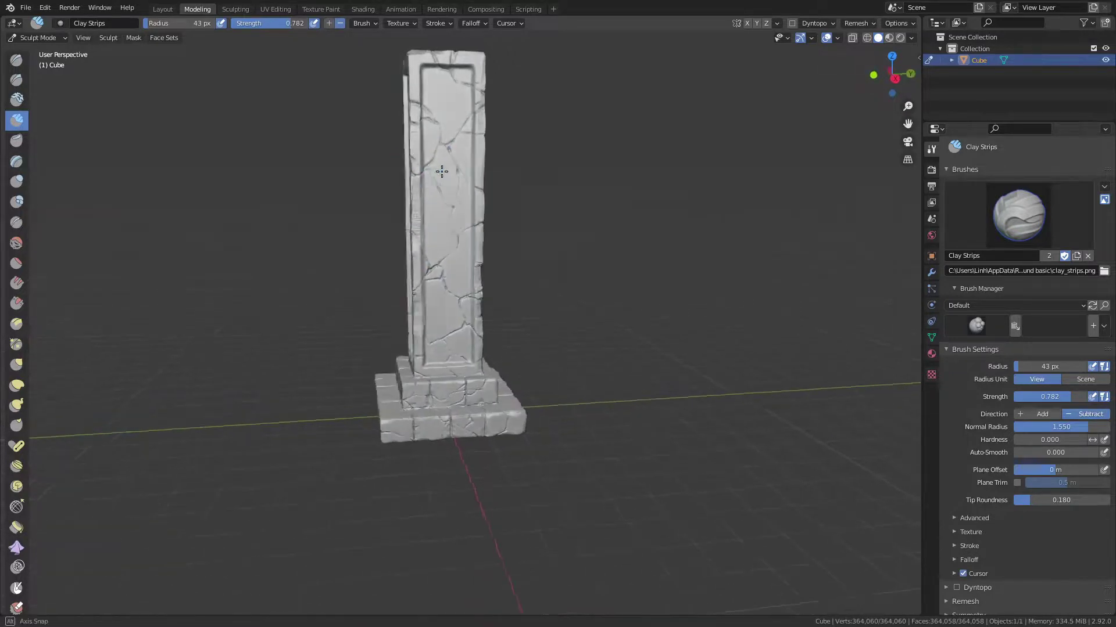
pyautogui.moveTo(425, 108); pyautogui.dragTo(422, 113, button='middle')
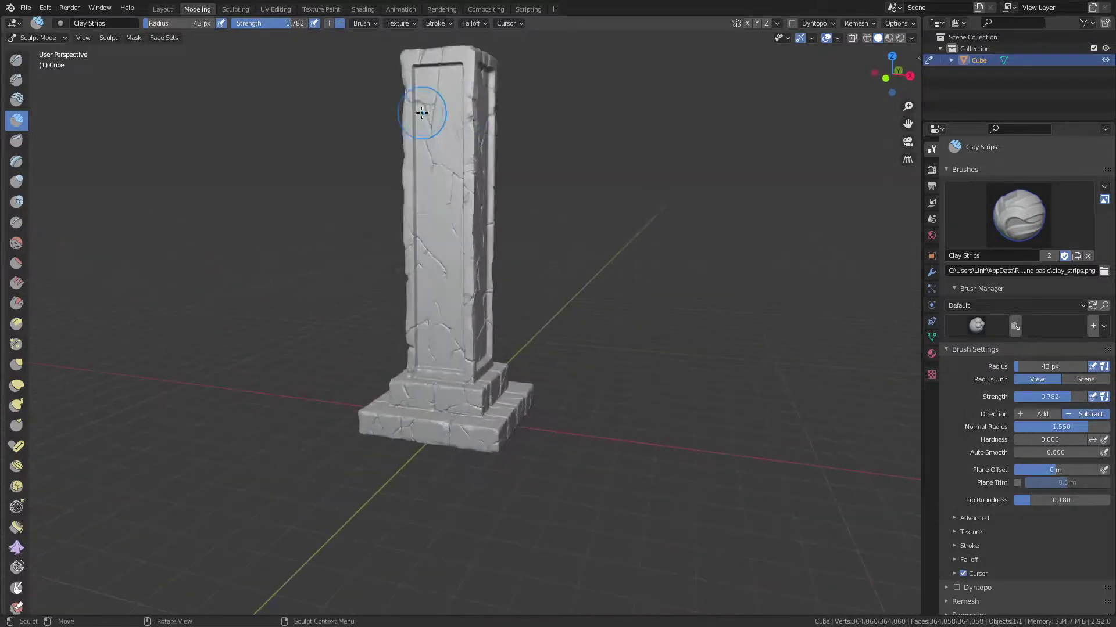
pyautogui.moveTo(412, 312); pyautogui.dragTo(444, 221, button='middle')
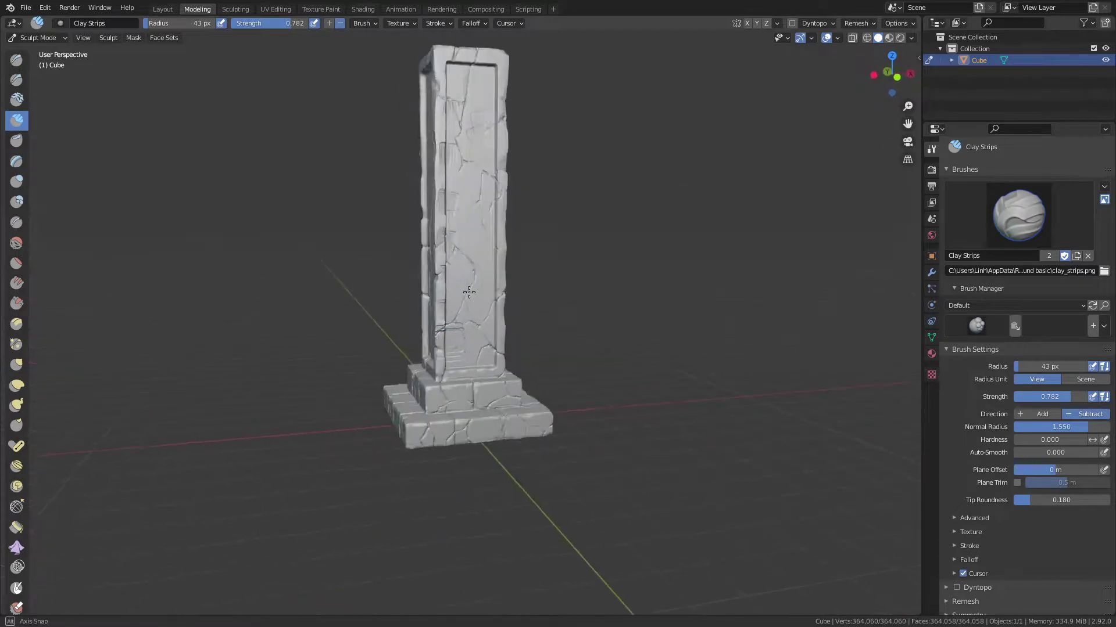
# Enlarge the brush radius to 180 px and lower its strength to 0.188.
pyautogui.press('f')
pyautogui.click(477, 227)
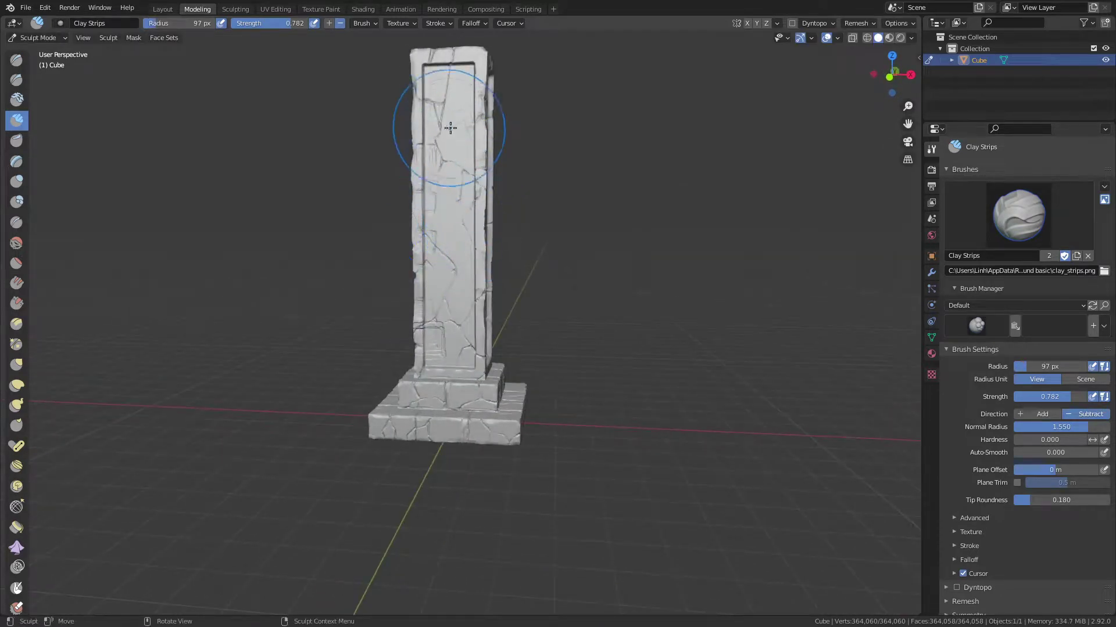
pyautogui.press('f')
pyautogui.click(513, 260)
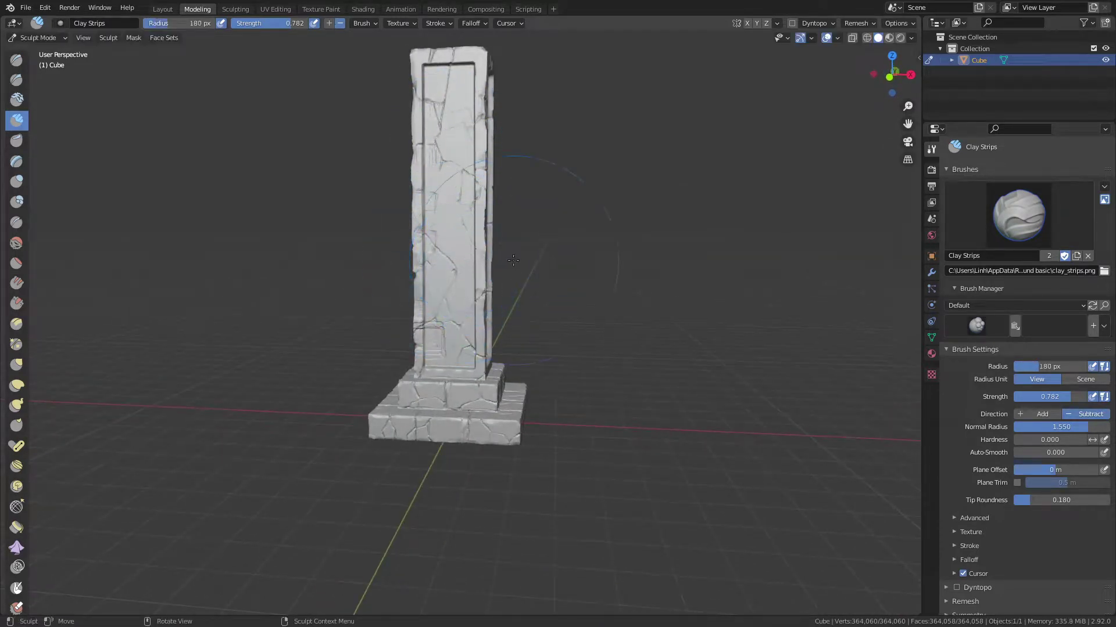
pyautogui.hotkey('shift', 'f')
pyautogui.click(509, 256)
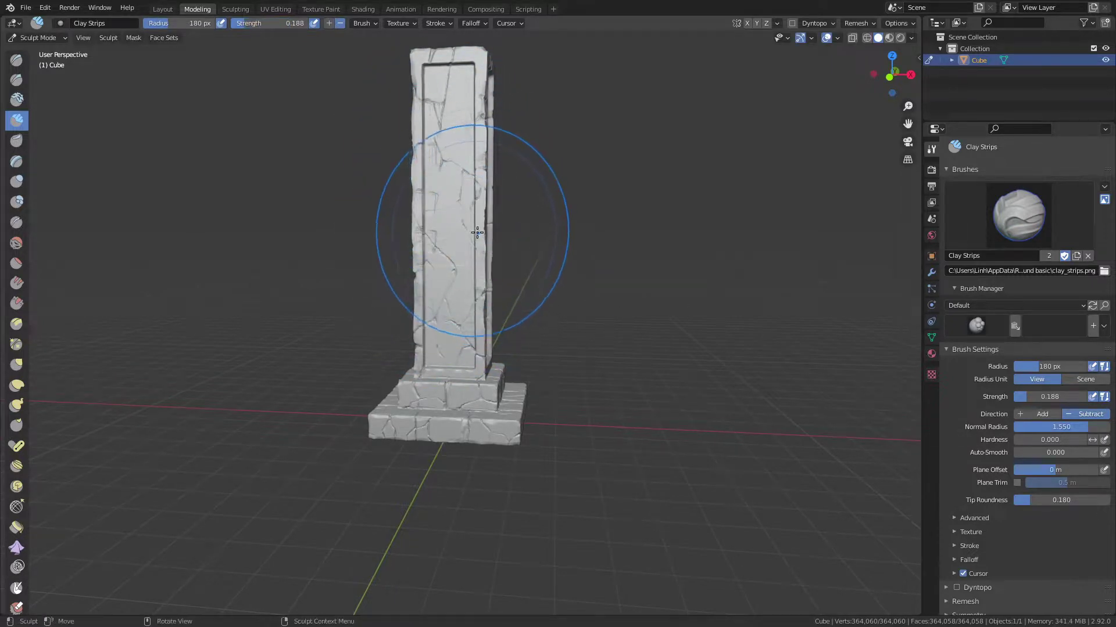
pyautogui.moveTo(476, 235)
pyautogui.mouseDown(button='middle')
pyautogui.moveTo(447, 145)
pyautogui.moveTo(479, 319)
pyautogui.mouseUp(button='middle')
# Step the brush radius down through 92 and 55 px to 36 px.
pyautogui.press('f')
pyautogui.click(423, 180)
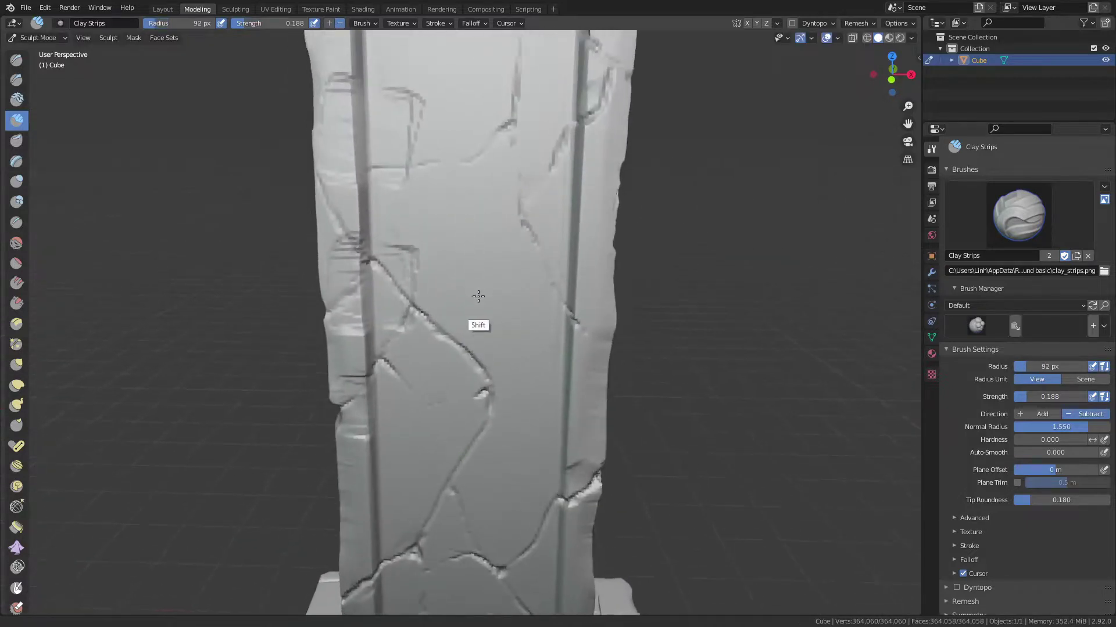
pyautogui.press('f')
pyautogui.click(427, 266)
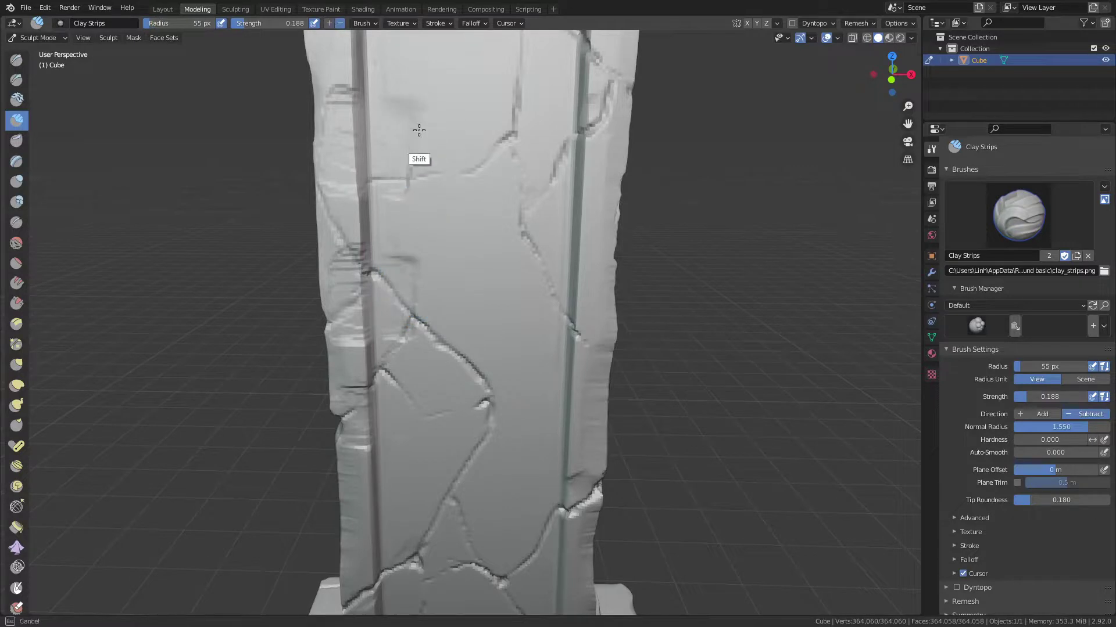
pyautogui.scroll(-5, 381, 252)
pyautogui.scroll(-3, 438, 281)
pyautogui.press('f')
pyautogui.click(468, 249)
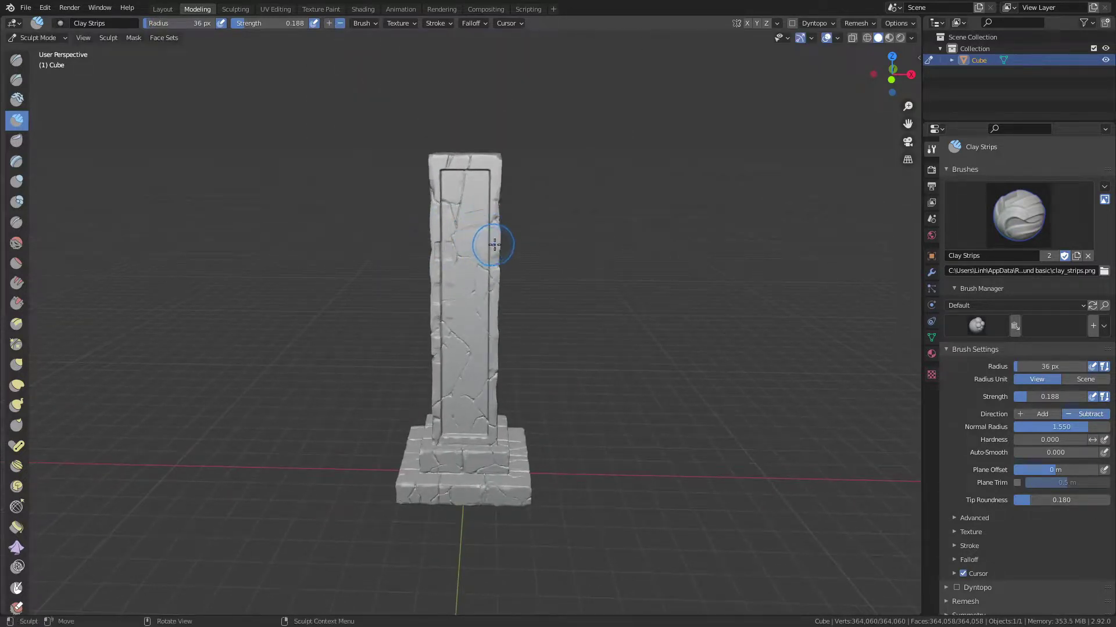
# Orbit around the pillar's side back toward its front.
pyautogui.moveTo(494, 244)
pyautogui.mouseDown(button='middle')
pyautogui.moveTo(448, 279)
pyautogui.moveTo(470, 243)
pyautogui.mouseUp(button='middle')
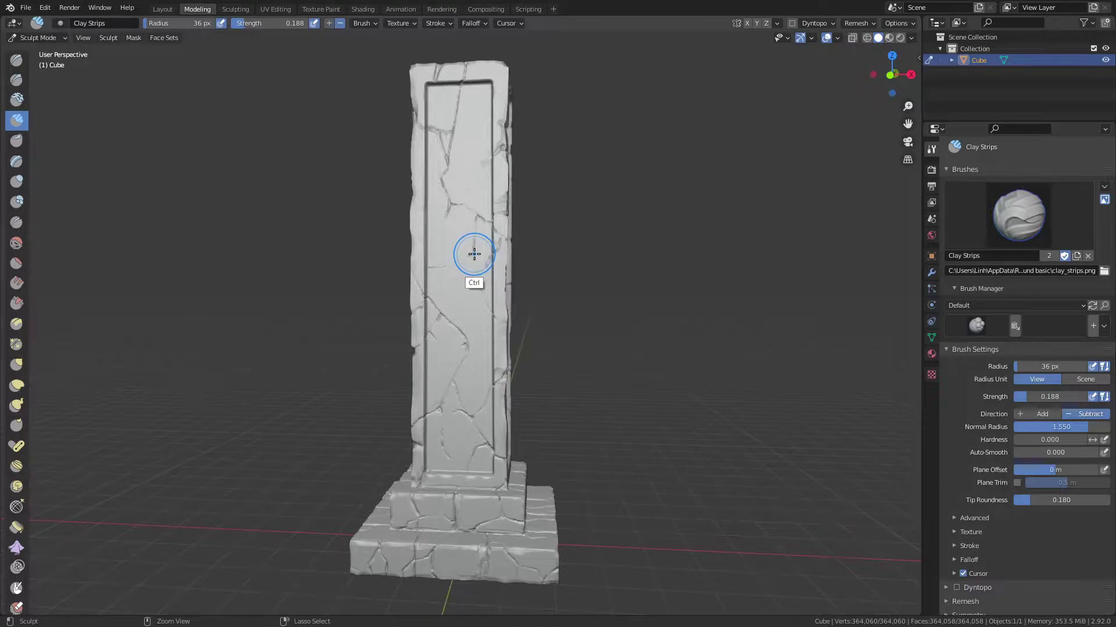
pyautogui.moveTo(464, 251)
pyautogui.mouseDown(button='middle')
pyautogui.moveTo(727, 270)
pyautogui.moveTo(690, 261)
pyautogui.mouseUp(button='middle')
pyautogui.moveTo(487, 306); pyautogui.dragTo(430, 323, button='middle')
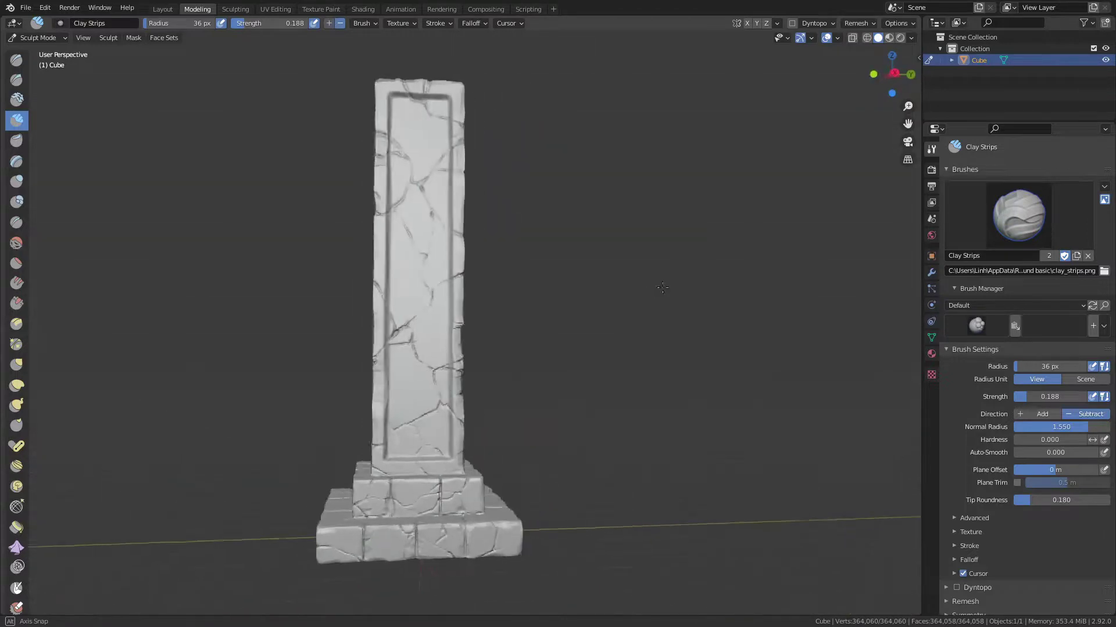
pyautogui.scroll(3, 433, 323)
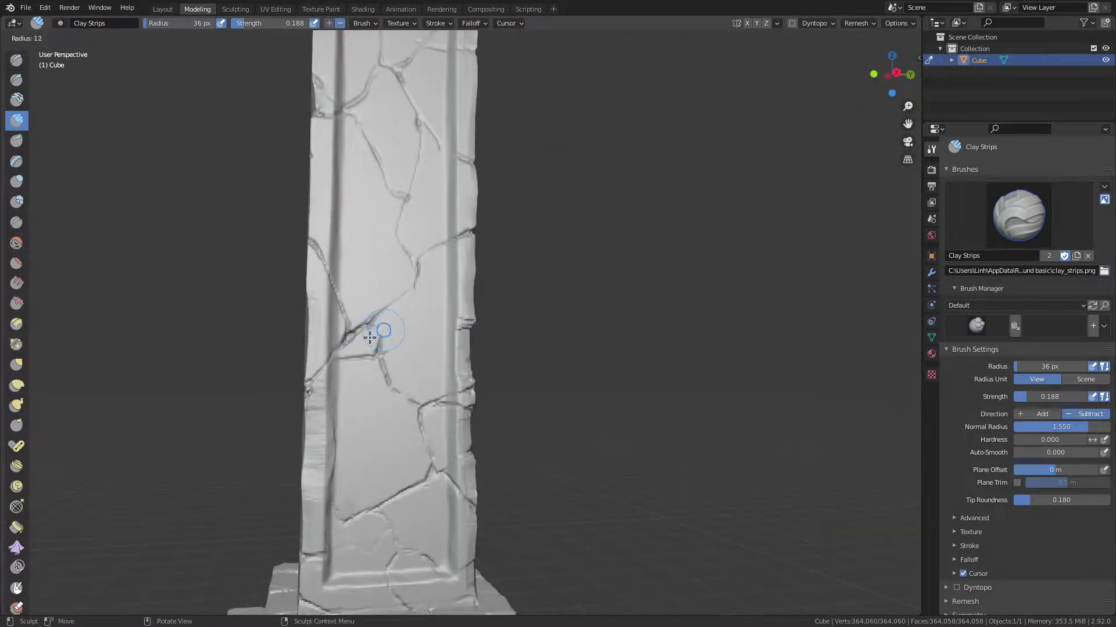
# Switch to the Draw Sharp brush from Quick Favorites and shrink its radius to 8 px.
pyautogui.rightClick(381, 333)
pyautogui.click(380, 334)
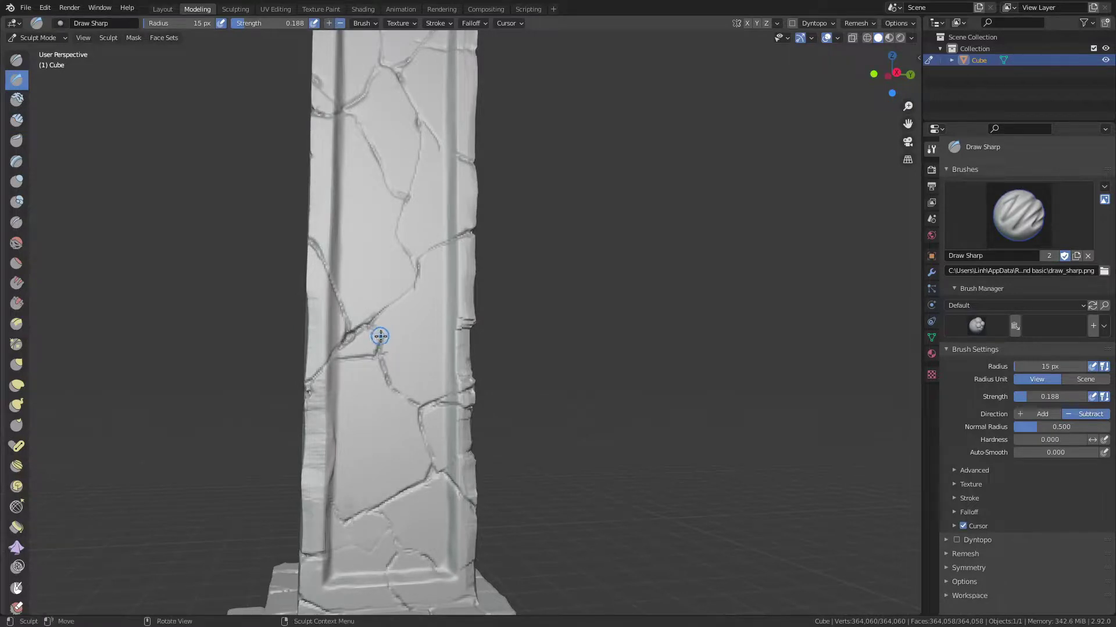
pyautogui.press('f')
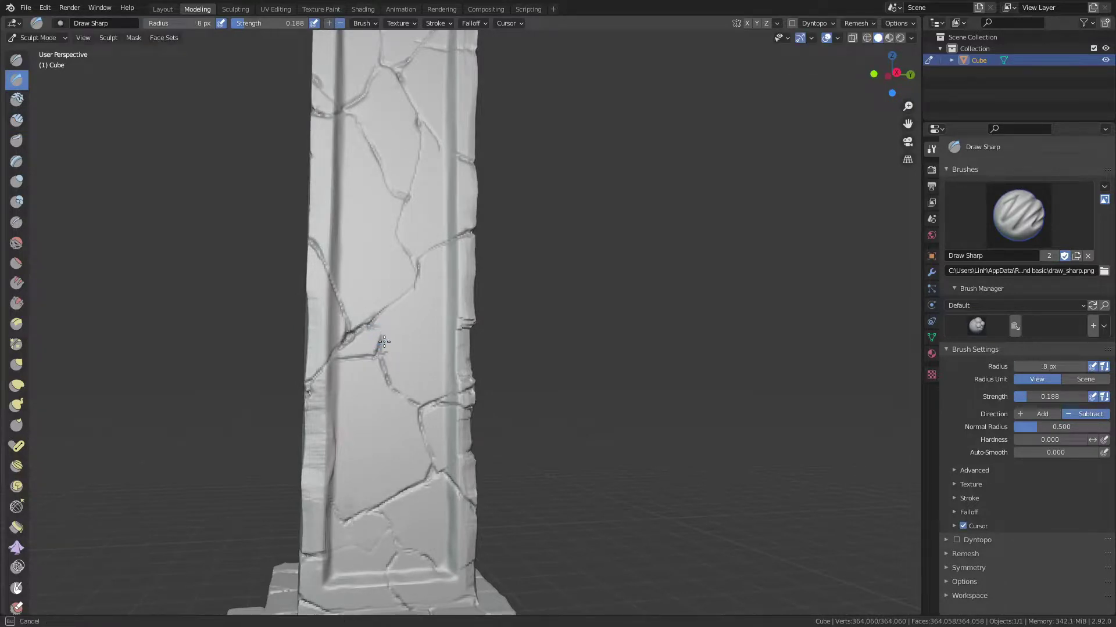
pyautogui.scroll(2, 391, 327)
pyautogui.scroll(2, 429, 290)
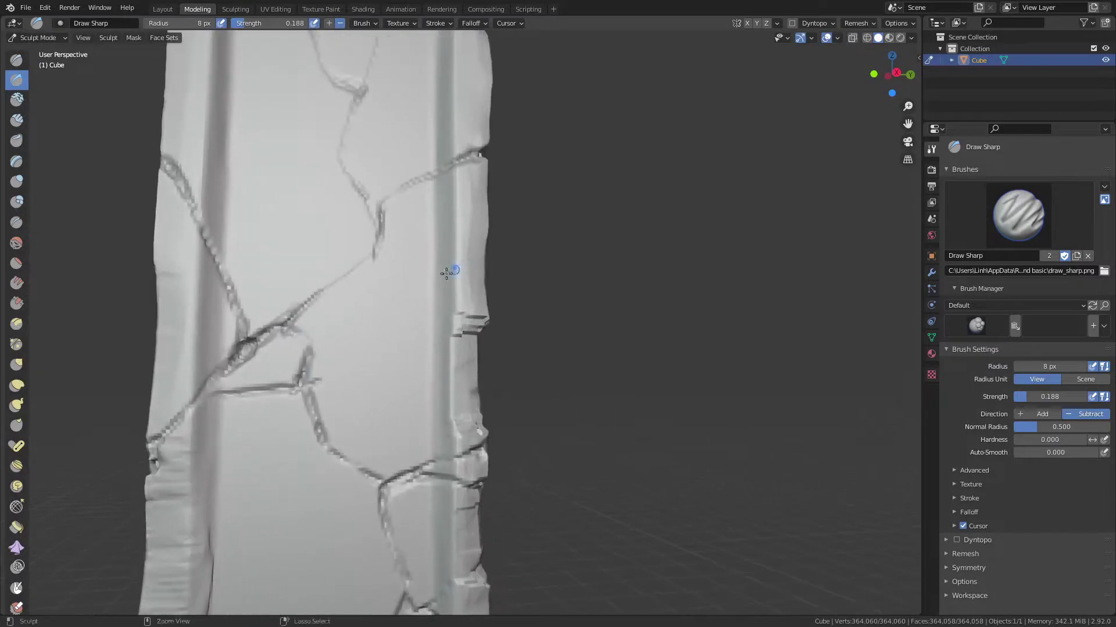
pyautogui.scroll(1, 391, 340)
pyautogui.scroll(1, 383, 334)
# Set the Draw Sharp brush to a 20 px radius and full 1.000 strength.
pyautogui.press('q')
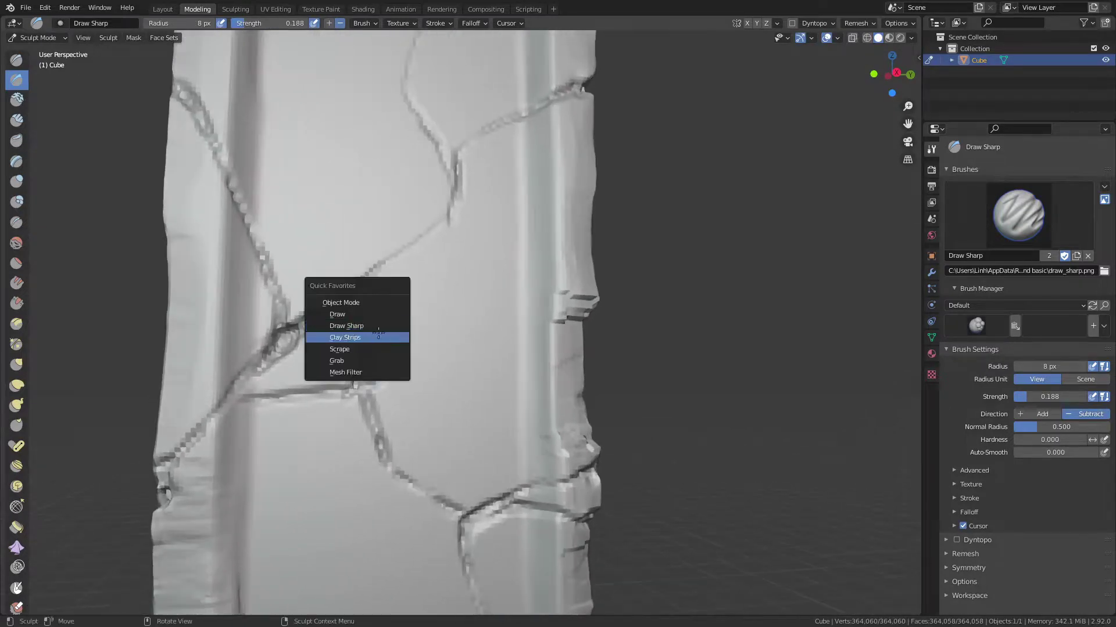
pyautogui.click(365, 325)
pyautogui.press('f')
pyautogui.click(367, 331)
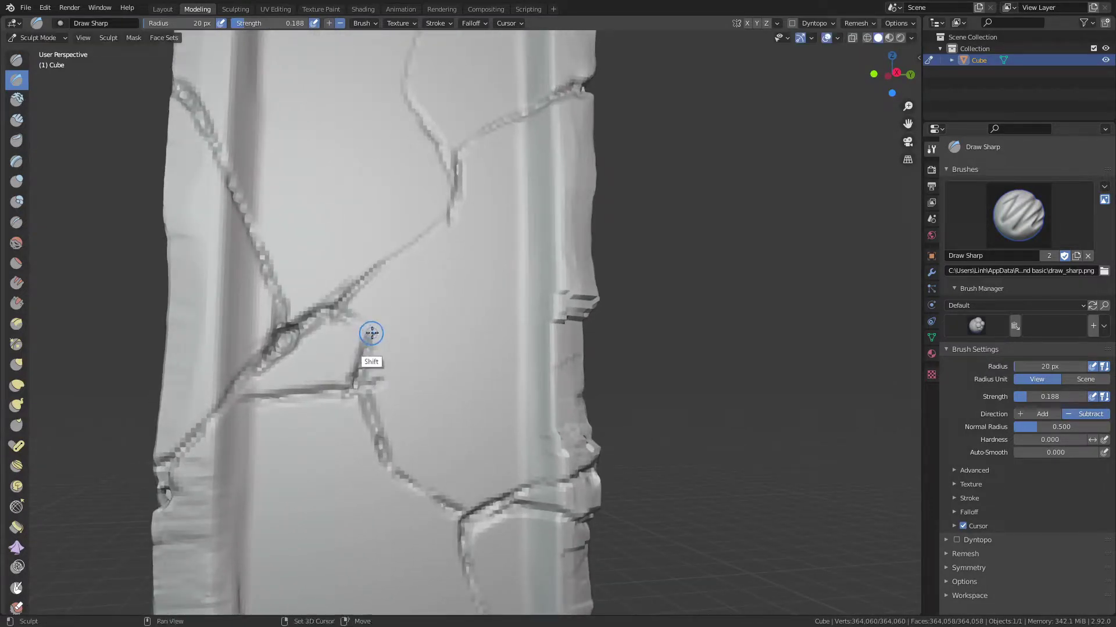
pyautogui.hotkey('shift', 'f')
pyautogui.write('1')
pyautogui.press('Return')
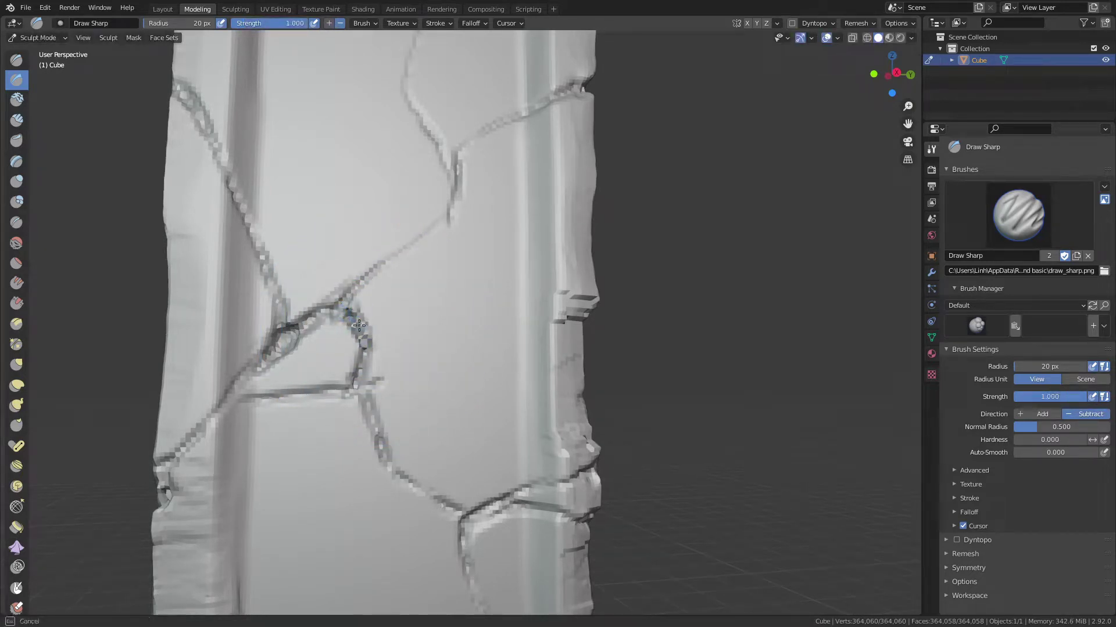
# Switch back to Clay Strips at 38 px and fill in the crack edge on the pillar face.
pyautogui.press('q')
pyautogui.click(359, 325)
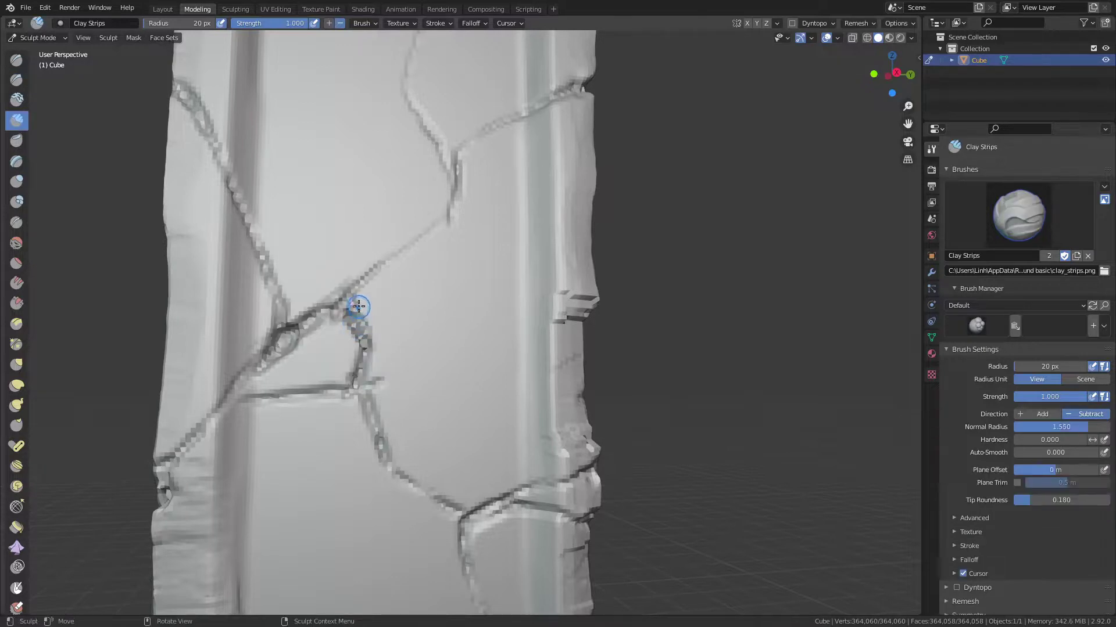
pyautogui.press('f')
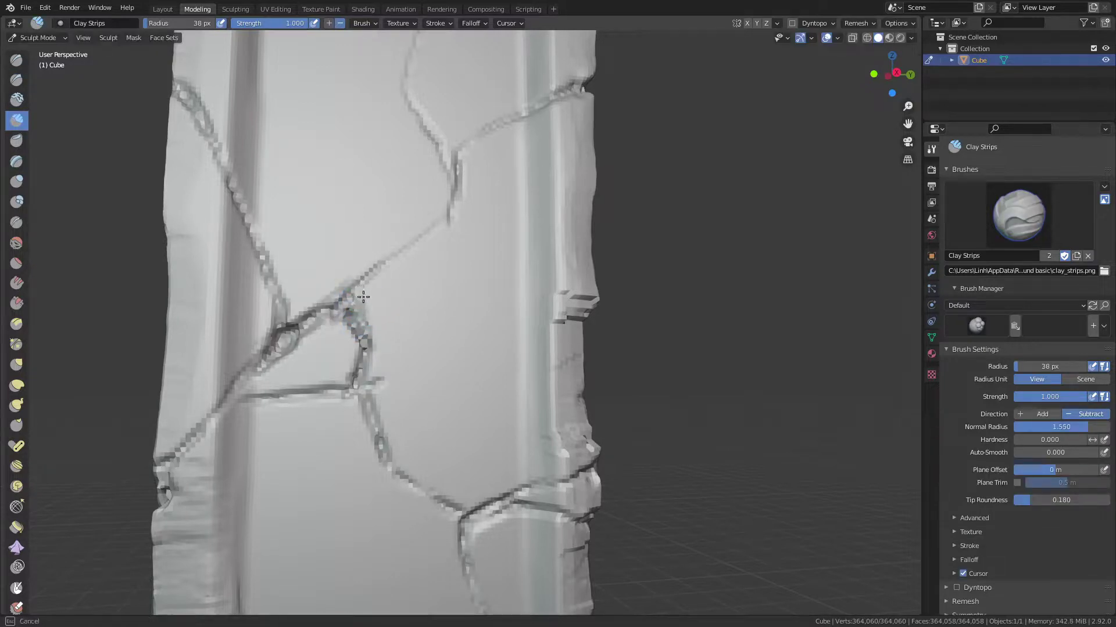
pyautogui.click(368, 300)
pyautogui.moveTo(348, 314); pyautogui.dragTo(334, 382)
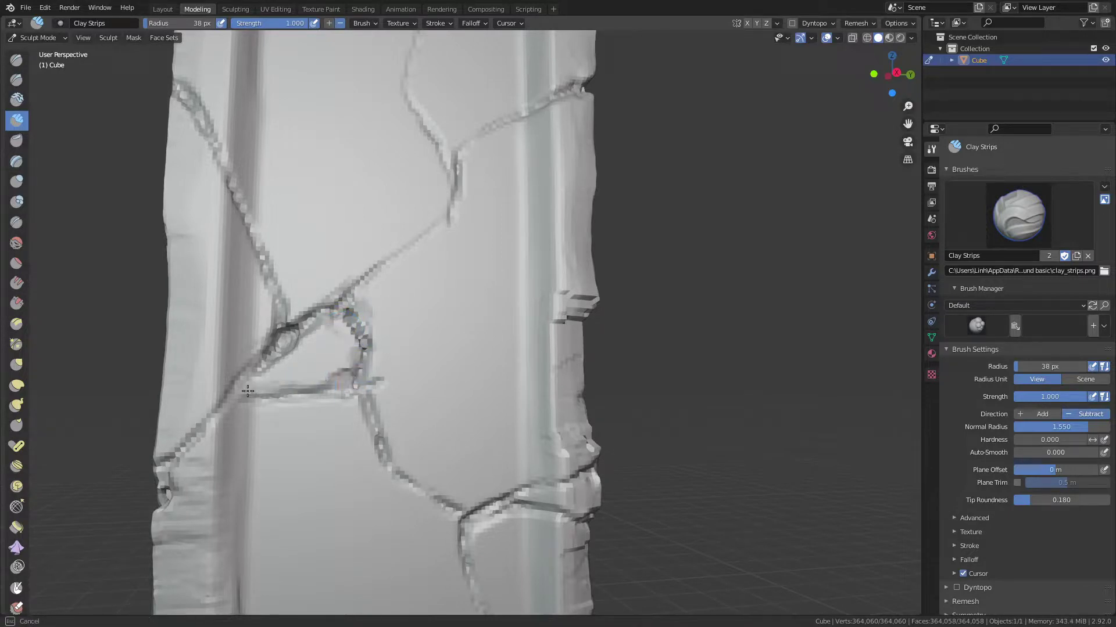
pyautogui.moveTo(258, 386); pyautogui.dragTo(269, 386)
pyautogui.moveTo(273, 383)
pyautogui.mouseDown(button='middle')
pyautogui.moveTo(331, 434)
pyautogui.moveTo(423, 336)
pyautogui.moveTo(385, 399)
pyautogui.moveTo(503, 317)
pyautogui.moveTo(538, 309)
pyautogui.moveTo(426, 319)
pyautogui.moveTo(528, 303)
pyautogui.mouseUp(button='middle')
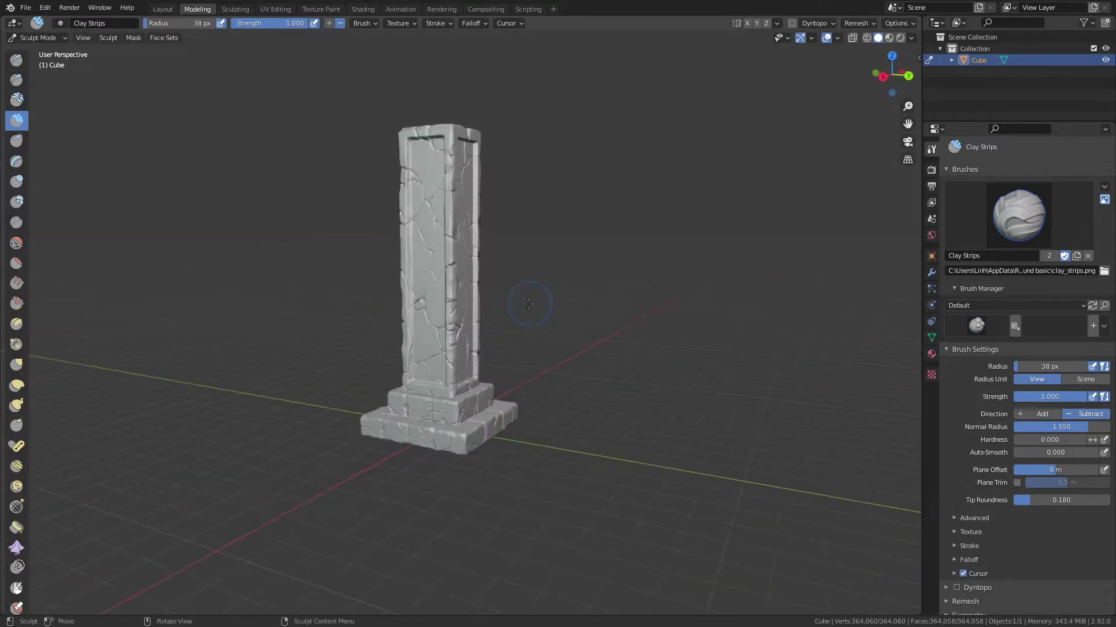
# Cancel two accidental quit prompts, keeping Blender open and staying in sculpting.
pyautogui.press('Tab')
pyautogui.hotkey('ctrl', 'q')
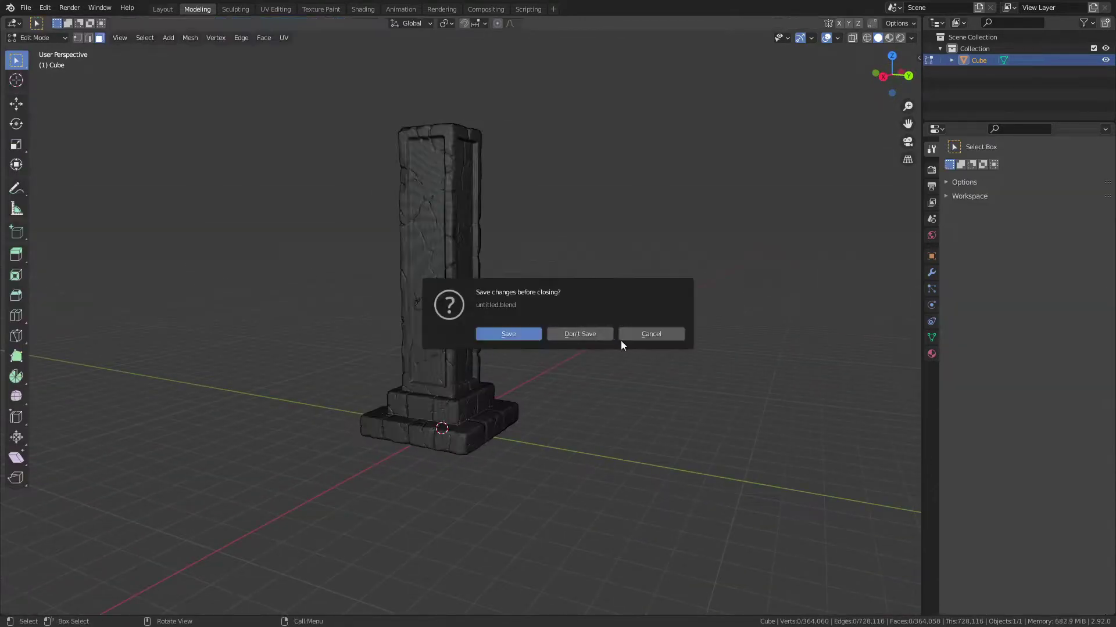
pyautogui.click(630, 341)
pyautogui.hotkey('ctrl', 'q')
pyautogui.click(617, 338)
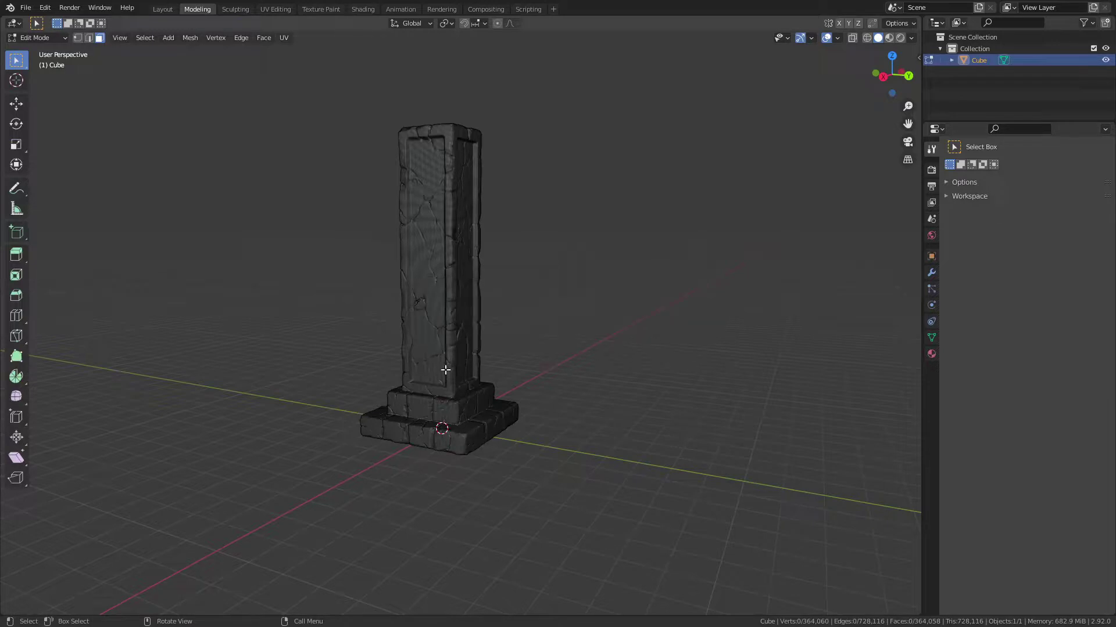
pyautogui.press('Tab')
# Switch the pillar from Sculpt Mode to Object Mode and orbit to a near-frontal view.
pyautogui.click(38, 37)
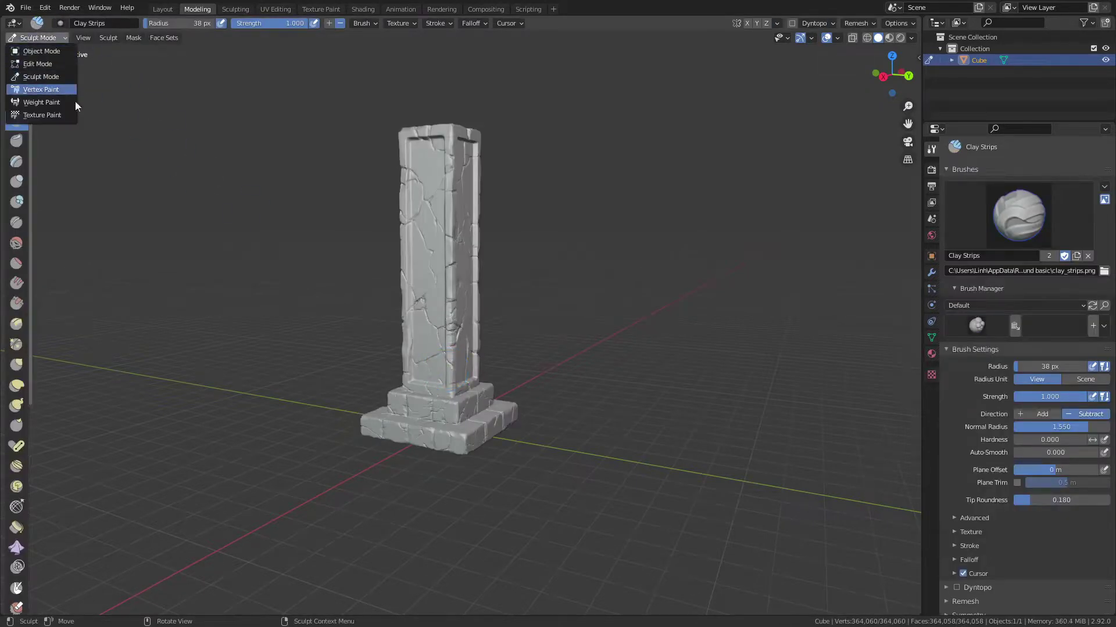
pyautogui.click(50, 54)
pyautogui.moveTo(305, 263); pyautogui.dragTo(434, 303, button='middle')
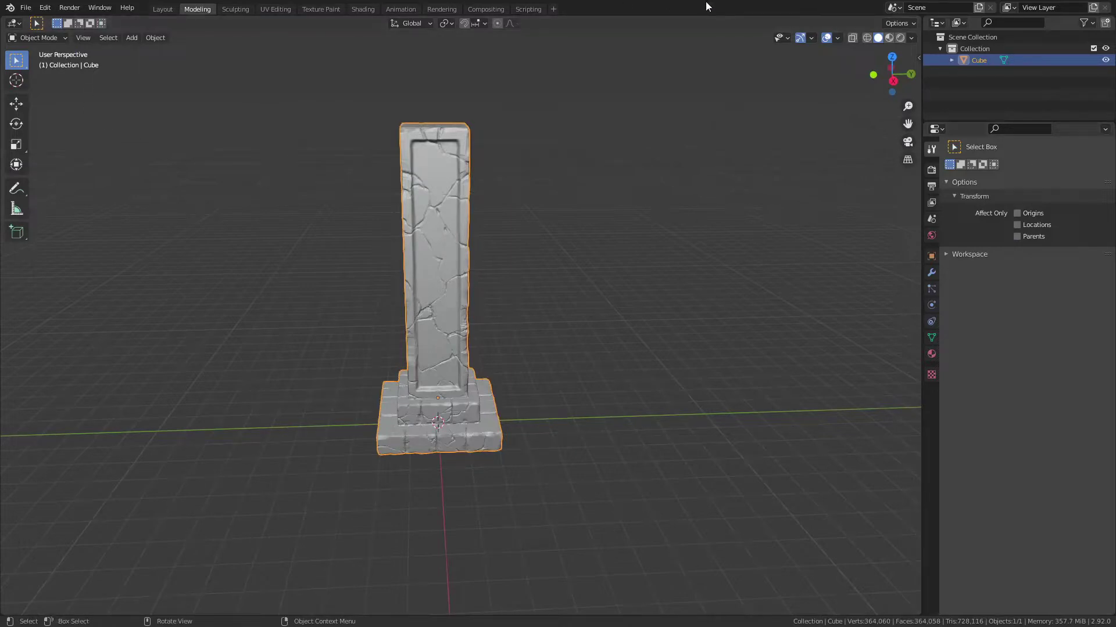
pyautogui.scroll(3, 465, 329)
pyautogui.scroll(-3, 420, 316)
pyautogui.rightClick(465, 308)
pyautogui.moveTo(493, 291); pyautogui.dragTo(460, 310, button='middle')
# Deselect the pillar and bring up the Add menu with Shift+A.
pyautogui.press('b')
pyautogui.click(566, 271)
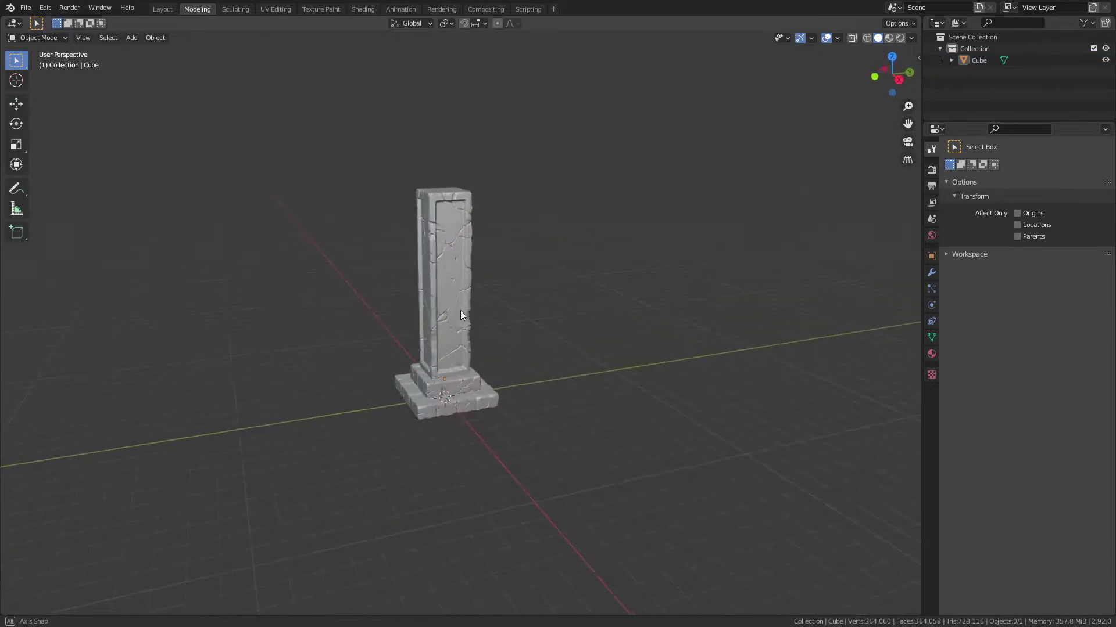
pyautogui.moveTo(500, 351)
pyautogui.mouseDown(button='middle')
pyautogui.moveTo(452, 401)
pyautogui.moveTo(438, 368)
pyautogui.mouseUp(button='middle')
pyautogui.hotkey('shift', 'a')
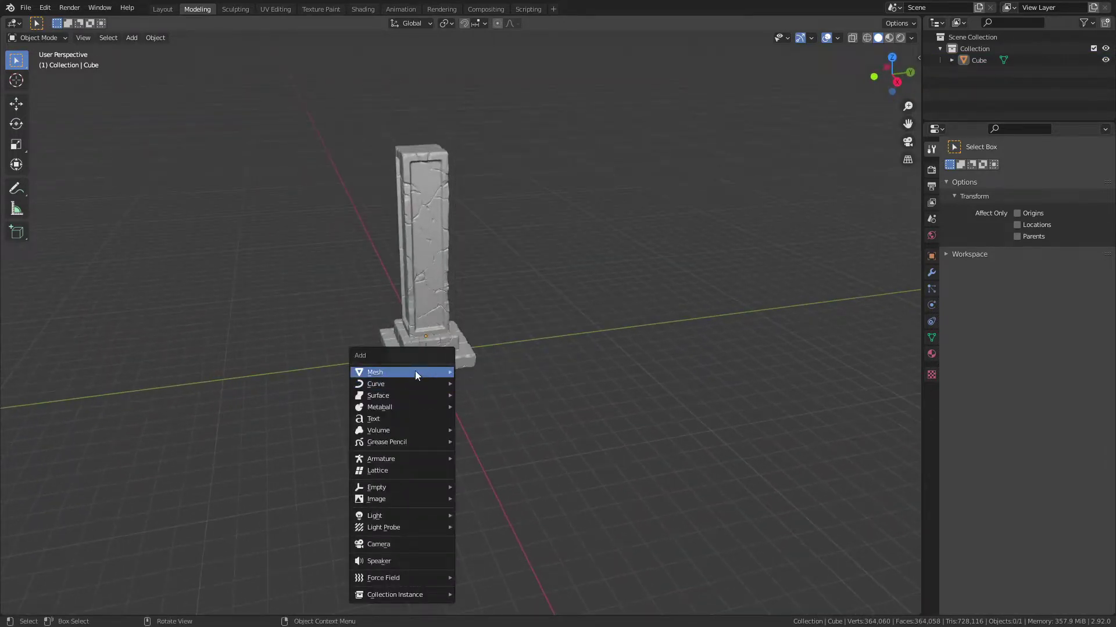
# Add a new cube, raise it 1 m on Z, and widen it into a base slab.
pyautogui.click(490, 130)
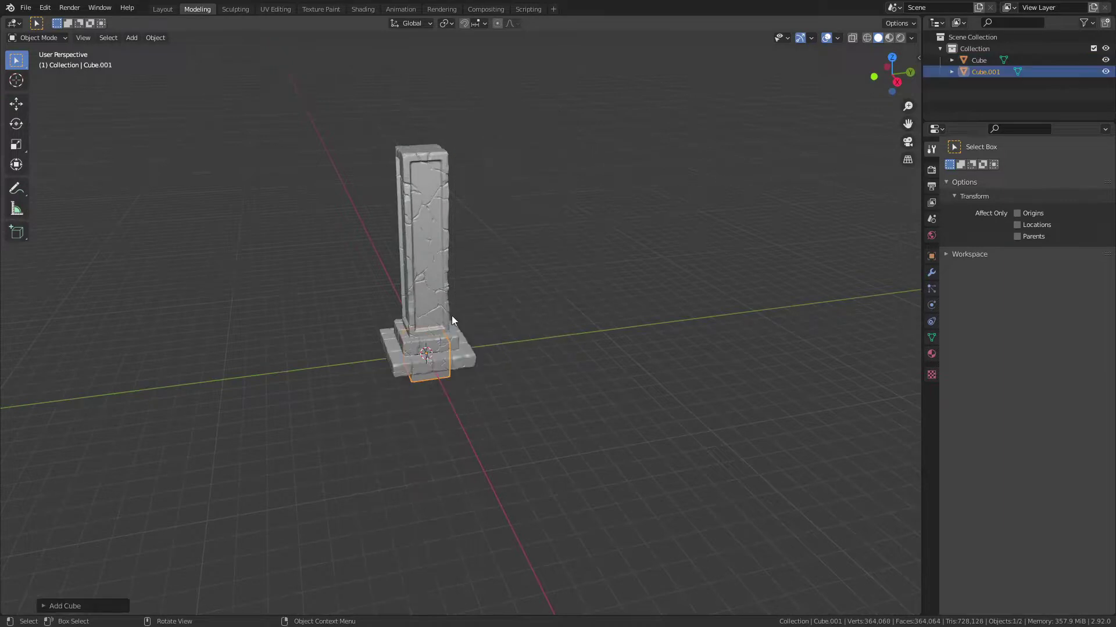
pyautogui.moveTo(451, 316); pyautogui.dragTo(484, 319, button='middle')
pyautogui.press('g')
pyautogui.press('z')
pyautogui.press('1')
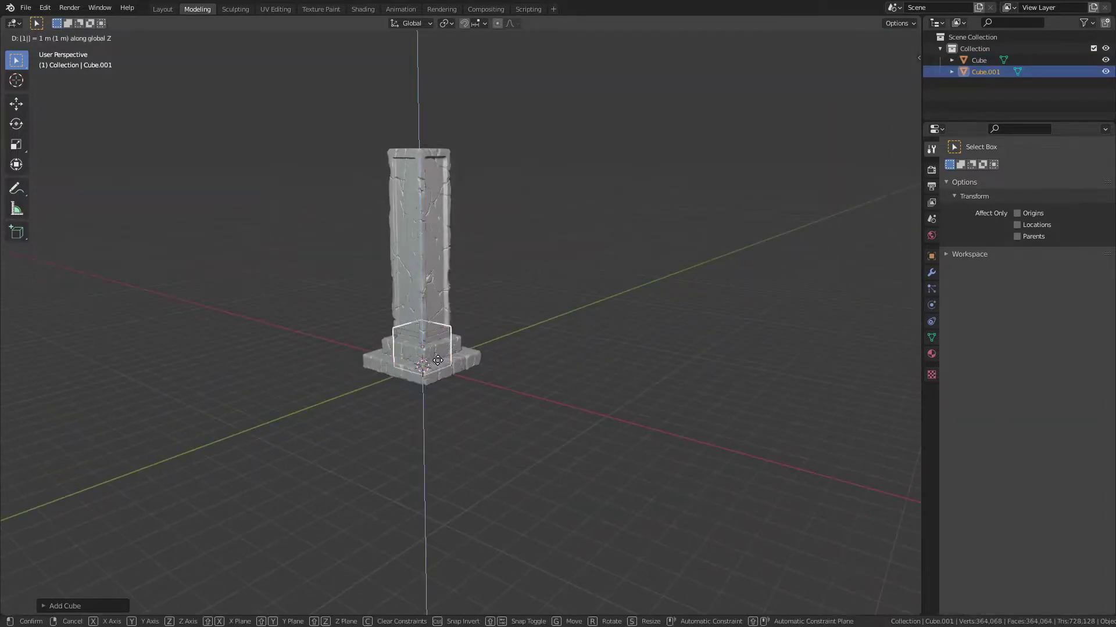
pyautogui.press('Return')
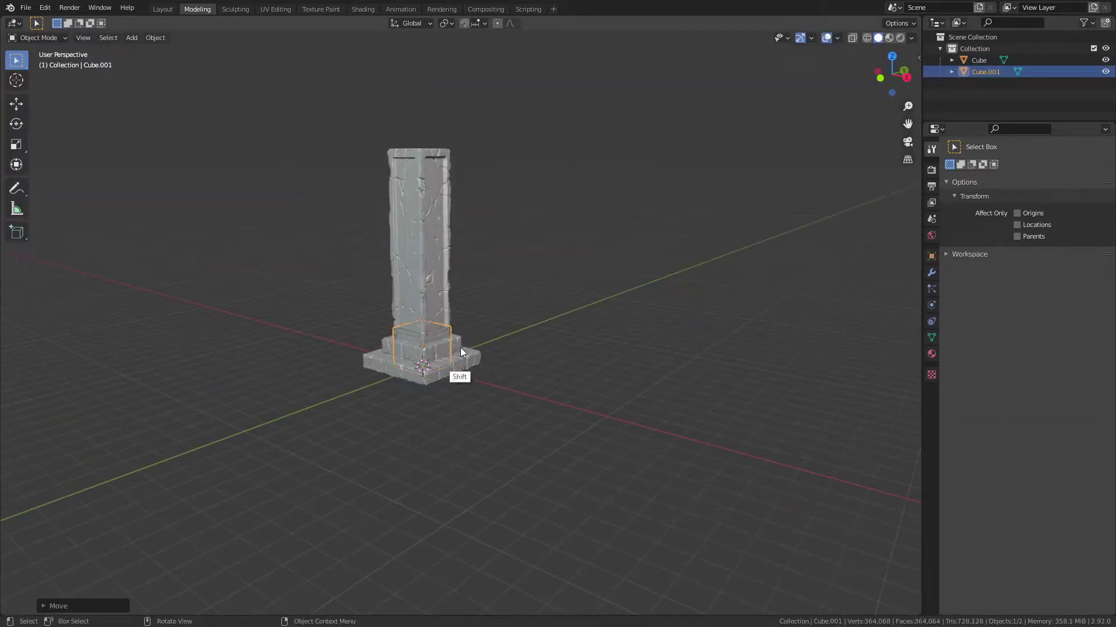
pyautogui.press('s')
pyautogui.hotkey('shift', 'z')
pyautogui.click(506, 352)
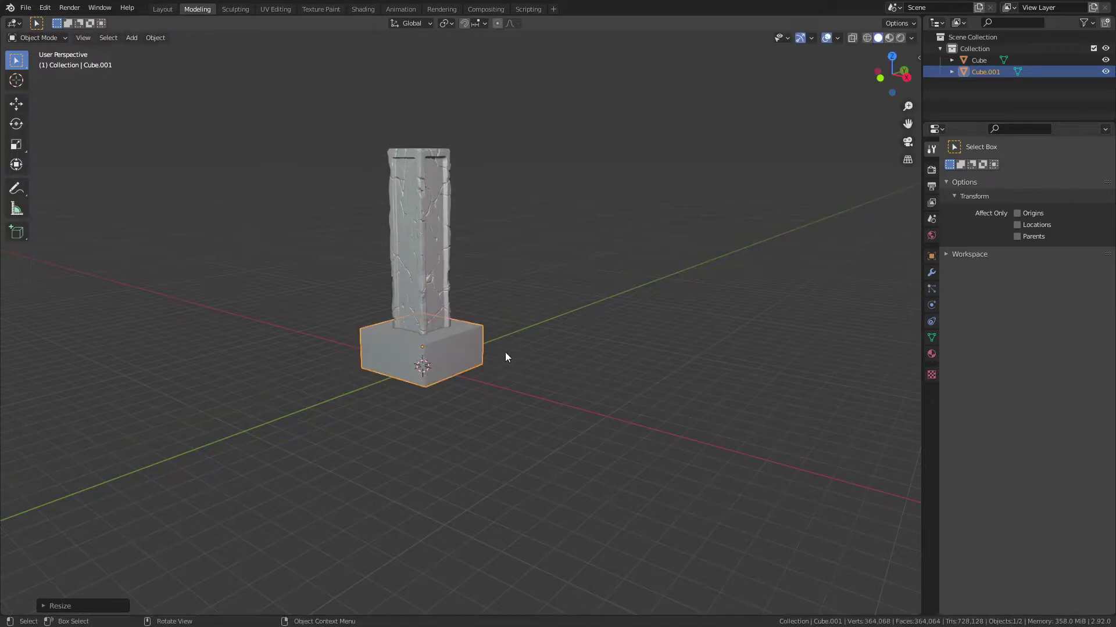
# From the top view, rescale the base slab's width and depth.
pyautogui.press('`')
pyautogui.click(497, 291)
pyautogui.scroll(4, 494, 314)
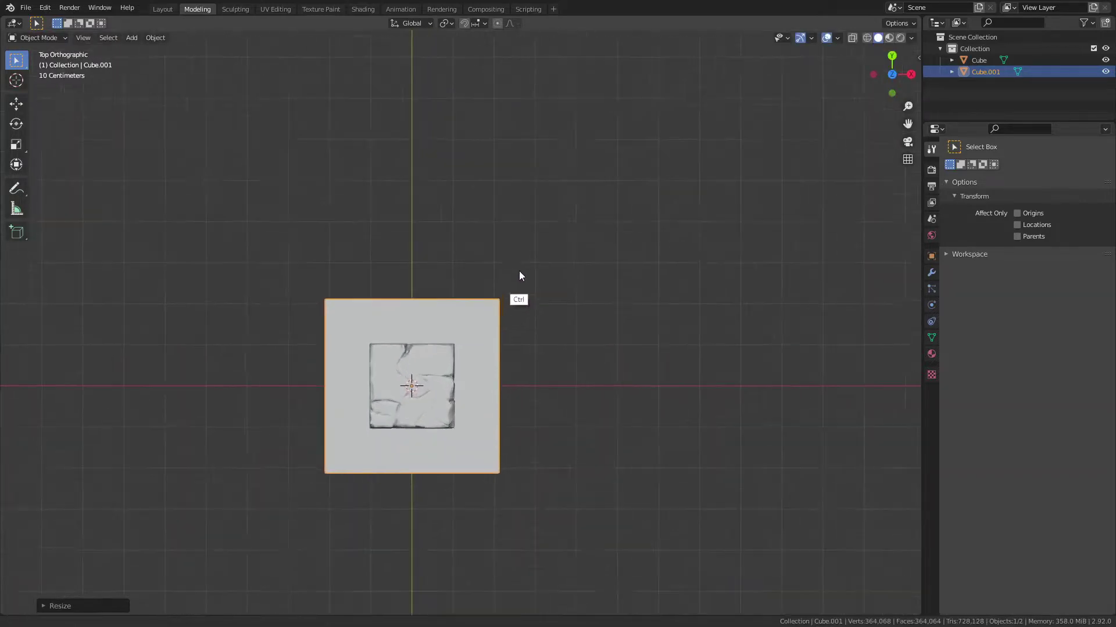
pyautogui.scroll(1, 506, 290)
pyautogui.press('s')
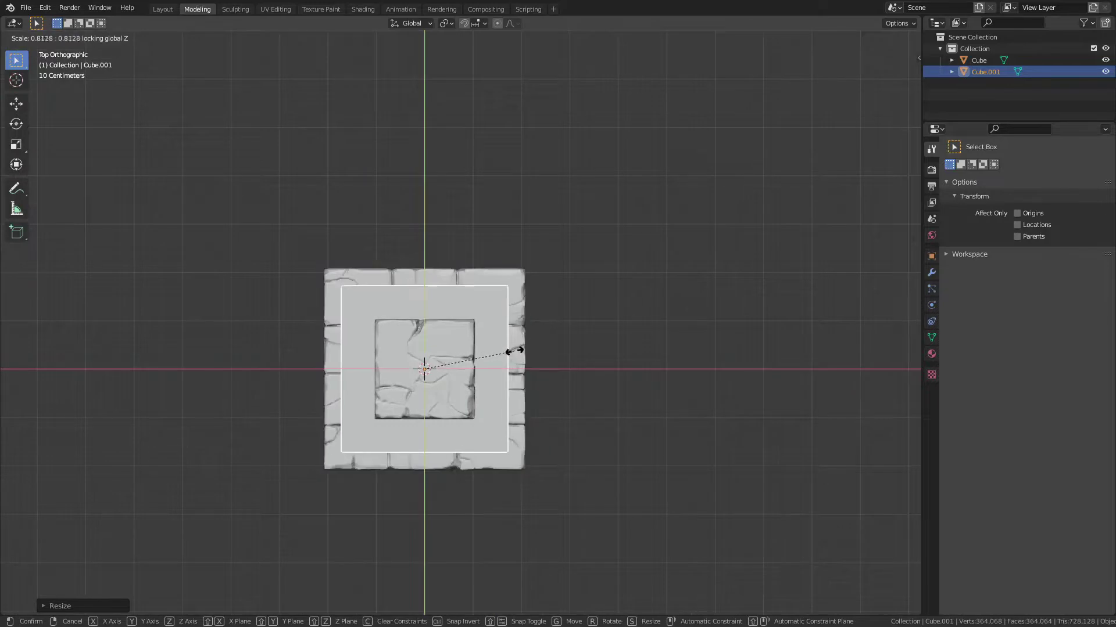
pyautogui.hotkey('shift', 'z')
pyautogui.click(535, 345)
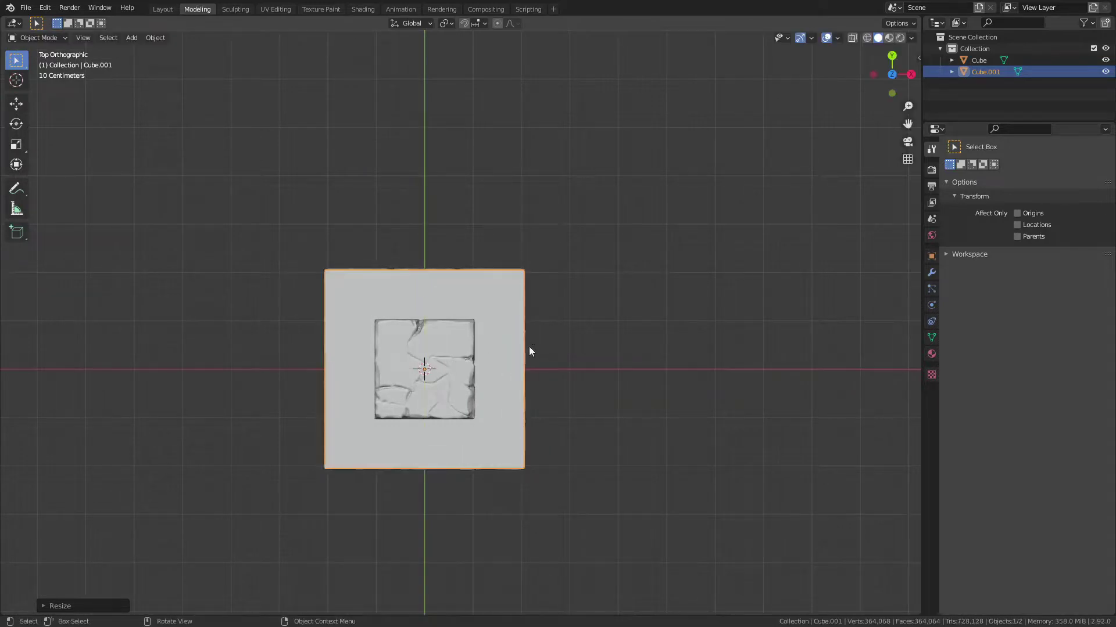
pyautogui.moveTo(529, 347); pyautogui.dragTo(539, 240, button='middle')
# In Edit Mode, select the base's top face and lower it along Z.
pyautogui.press('Tab')
pyautogui.click(480, 340)
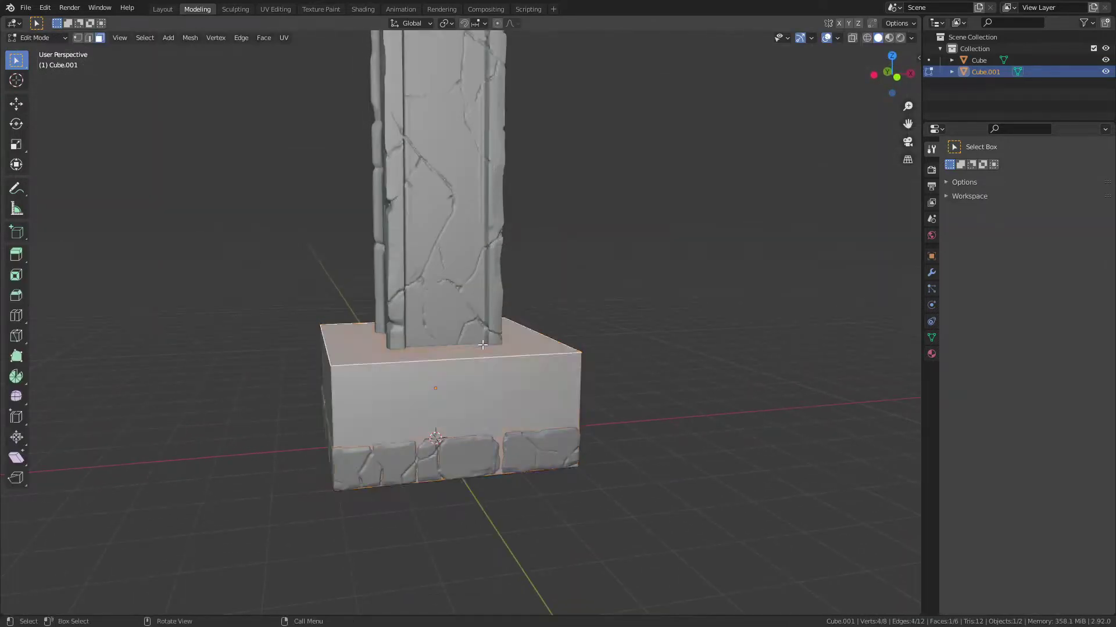
pyautogui.press('g')
pyautogui.press('z')
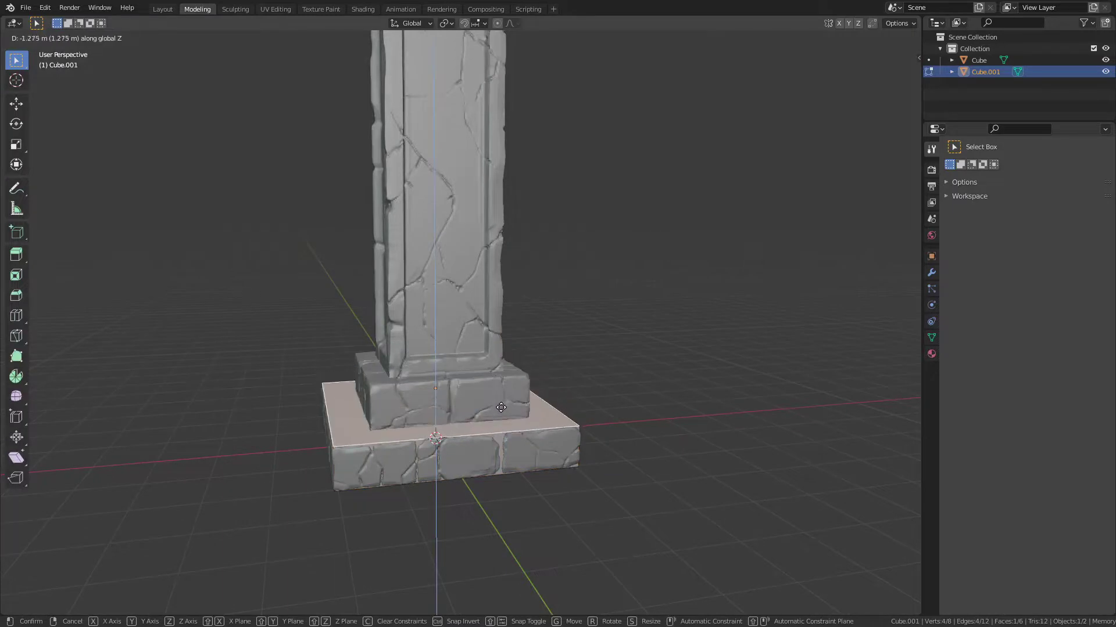
pyautogui.click(500, 408)
pyautogui.moveTo(503, 398)
pyautogui.mouseDown(button='middle')
pyautogui.moveTo(462, 471)
pyautogui.moveTo(514, 336)
pyautogui.moveTo(528, 345)
pyautogui.mouseUp(button='middle')
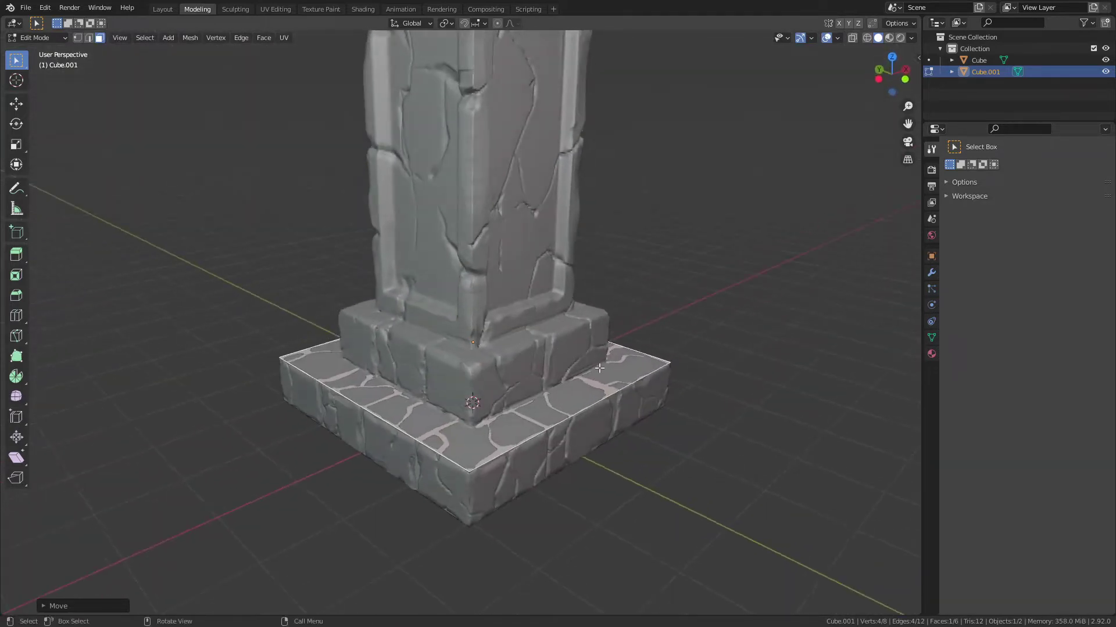
# Extrude and scale the top face to build a narrower step on the base.
pyautogui.press('e')
pyautogui.press('s')
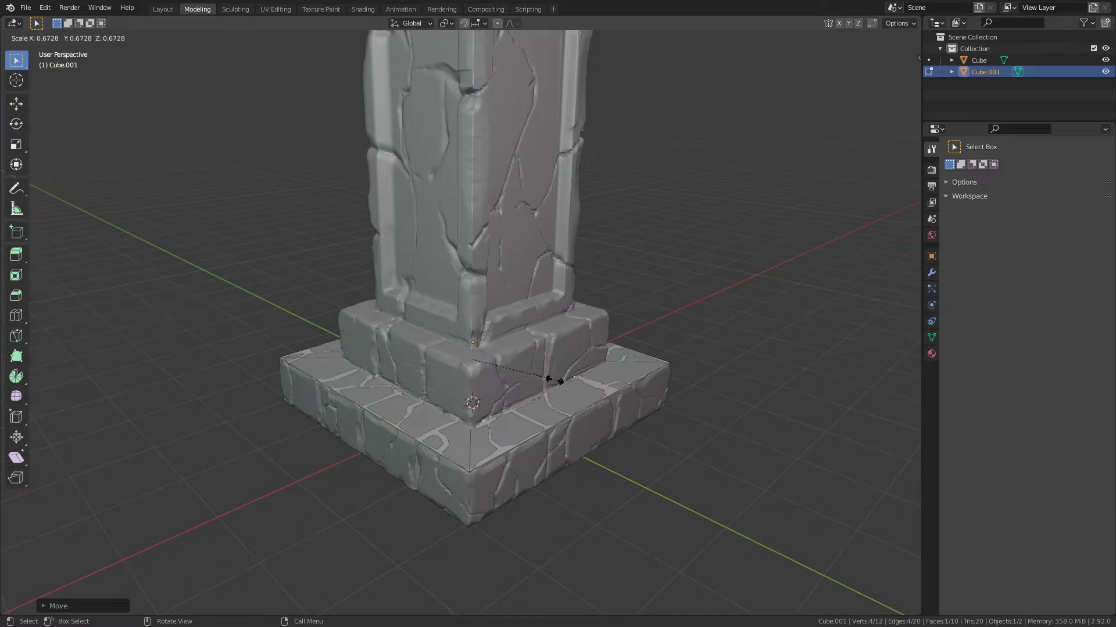
pyautogui.press('Escape')
pyautogui.press('e')
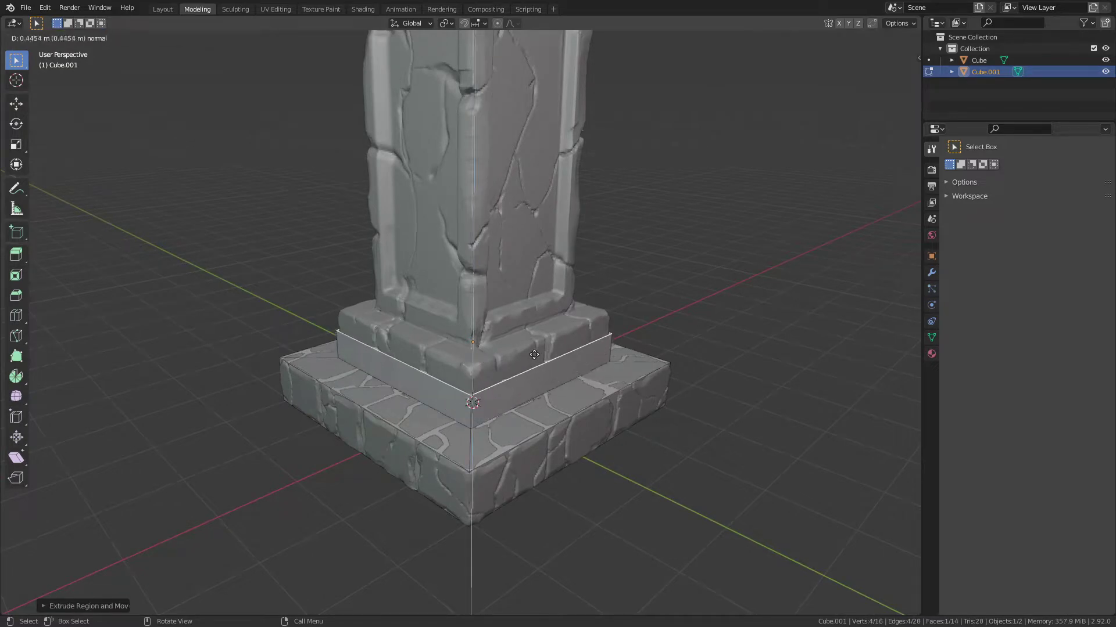
pyautogui.click(535, 333)
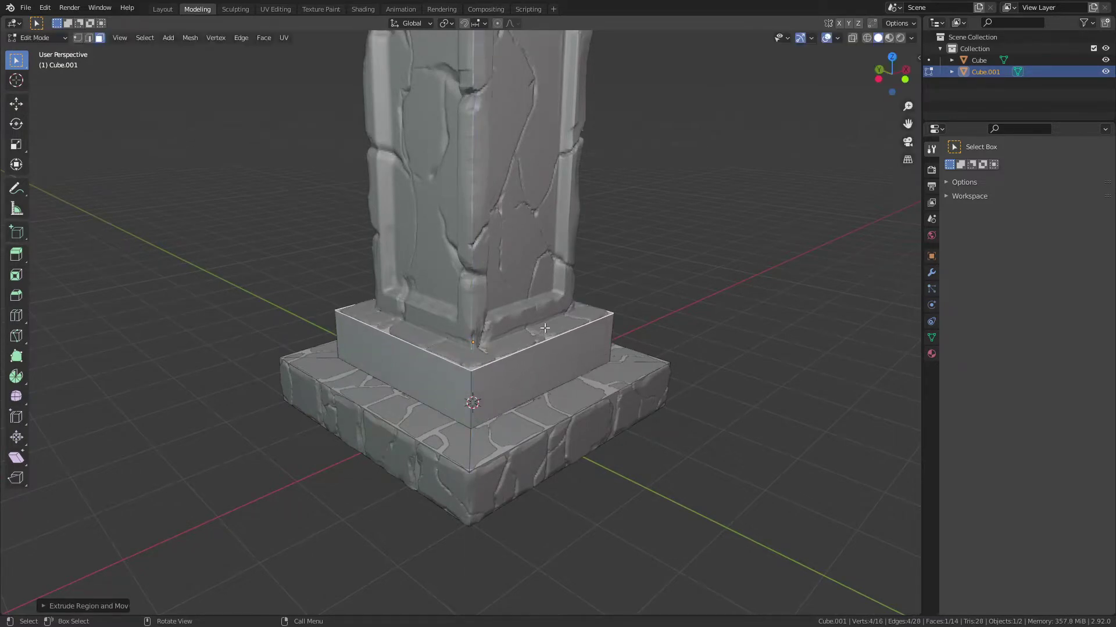
pyautogui.press('s')
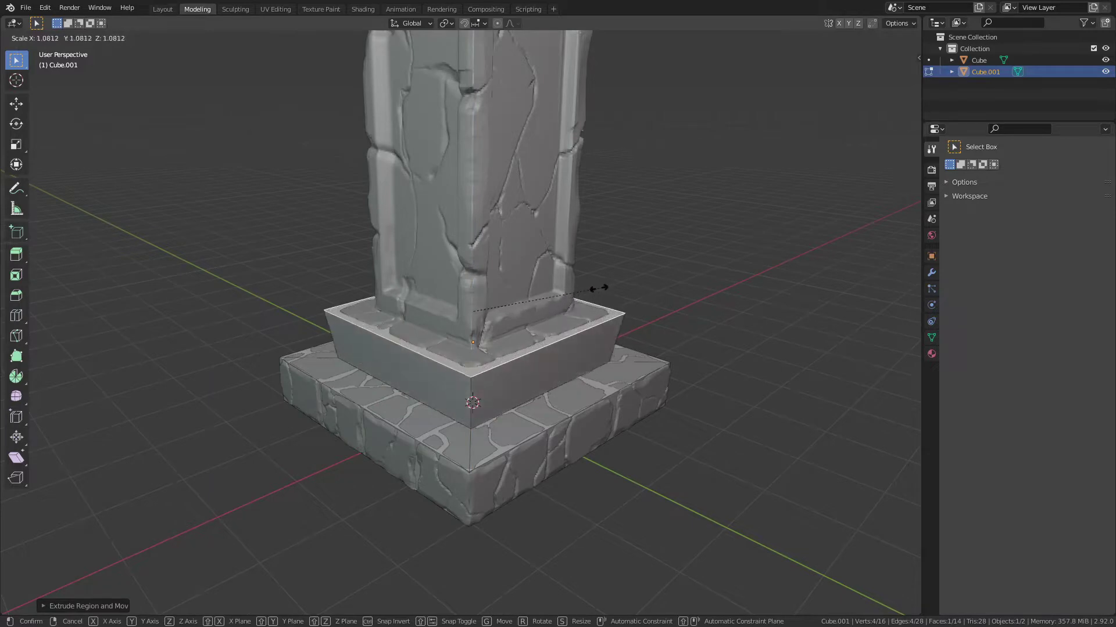
pyautogui.click(591, 304)
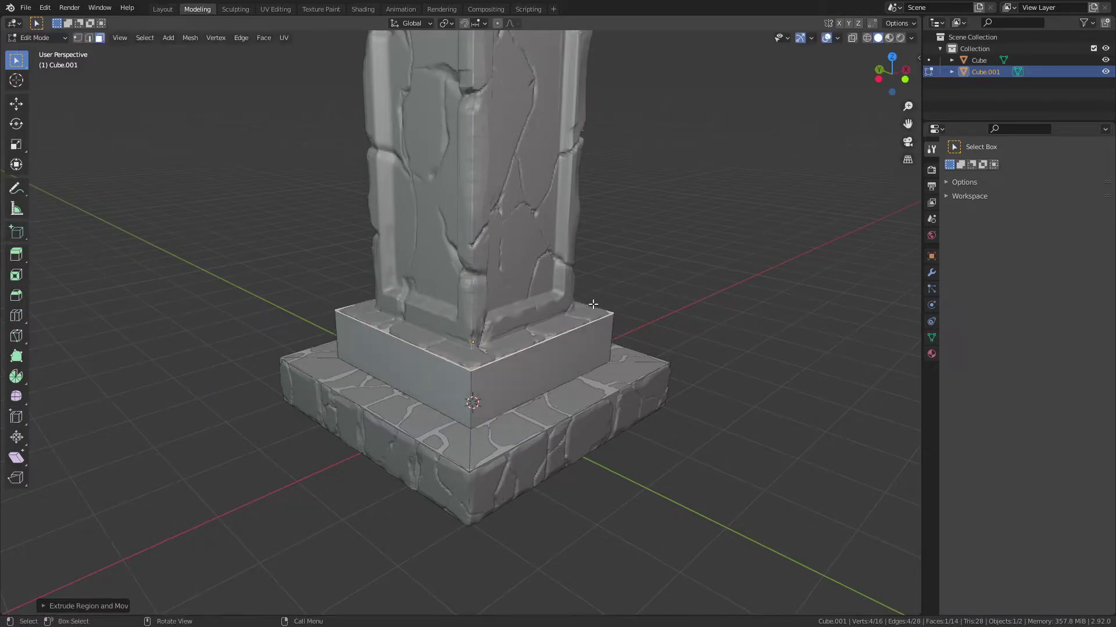
pyautogui.press('e')
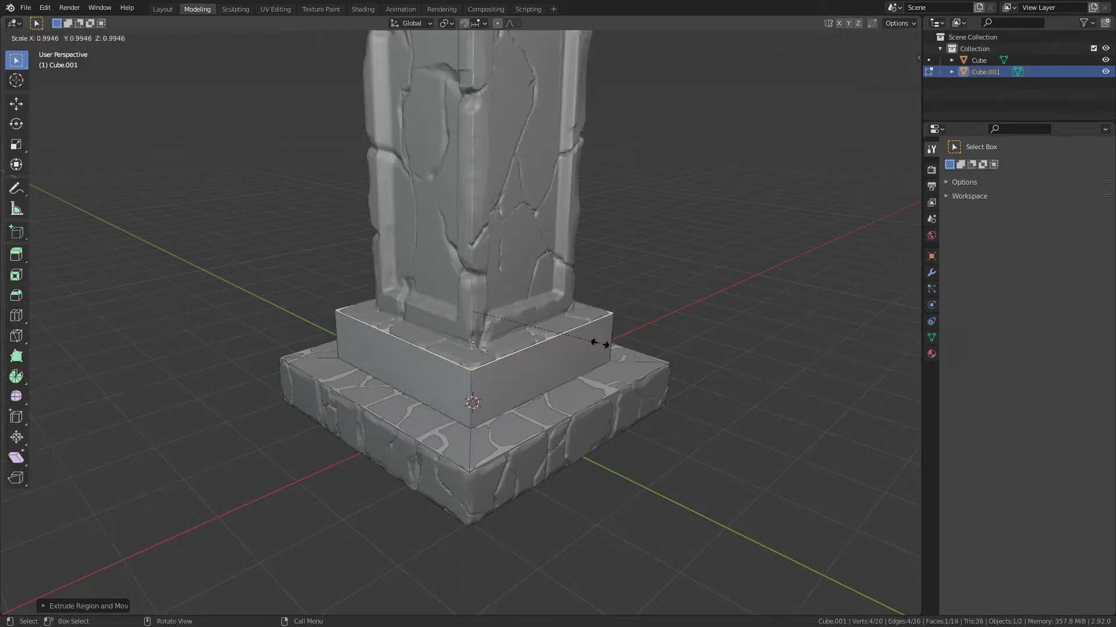
pyautogui.click(562, 346)
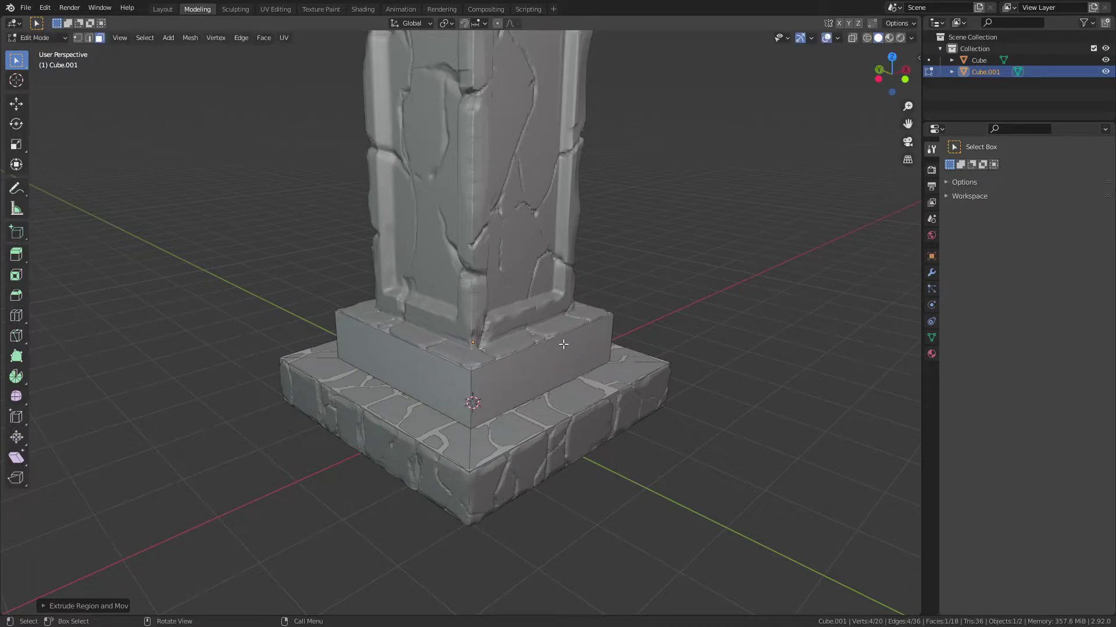
# Resize the top face from the top view, then extrude it upward into a tall pillar.
pyautogui.press('`')
pyautogui.click(572, 293)
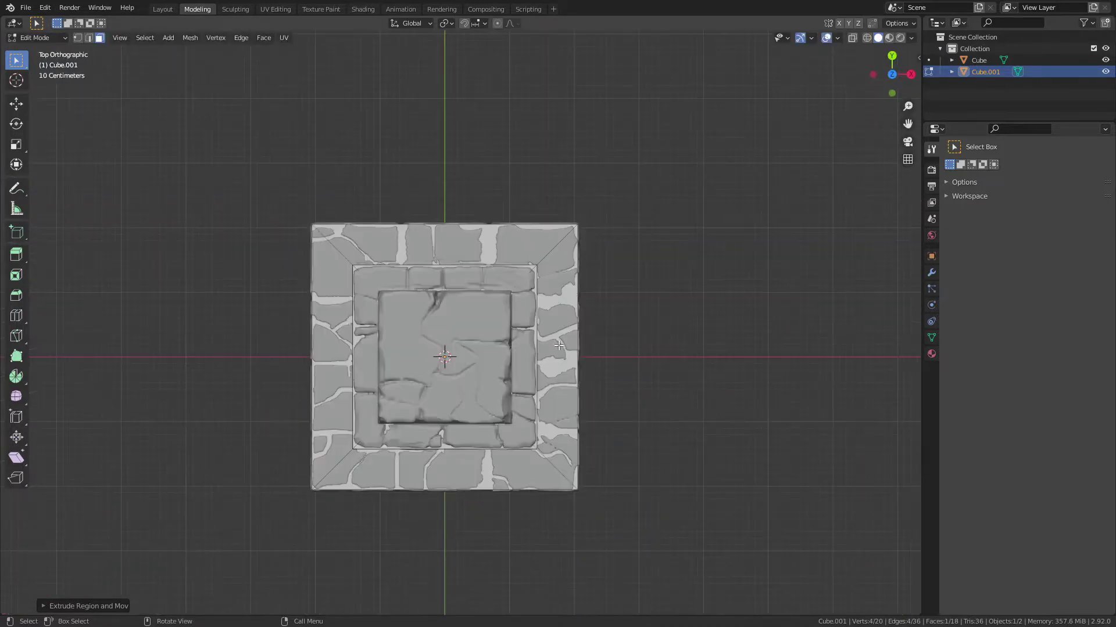
pyautogui.press('s')
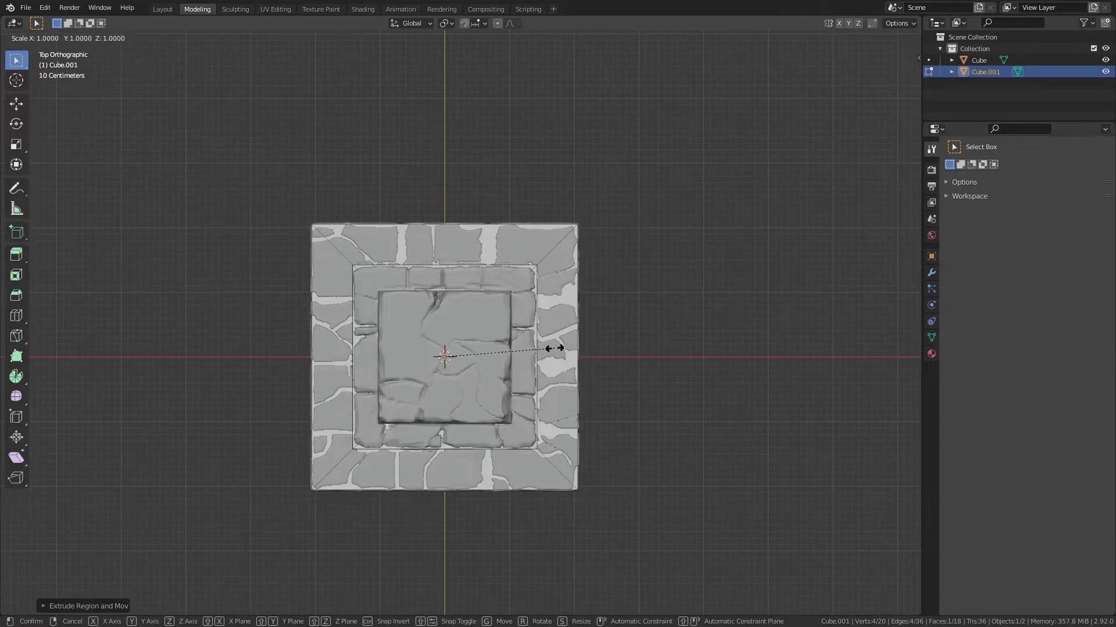
pyautogui.click(553, 349)
pyautogui.moveTo(552, 350); pyautogui.dragTo(508, 346, button='middle')
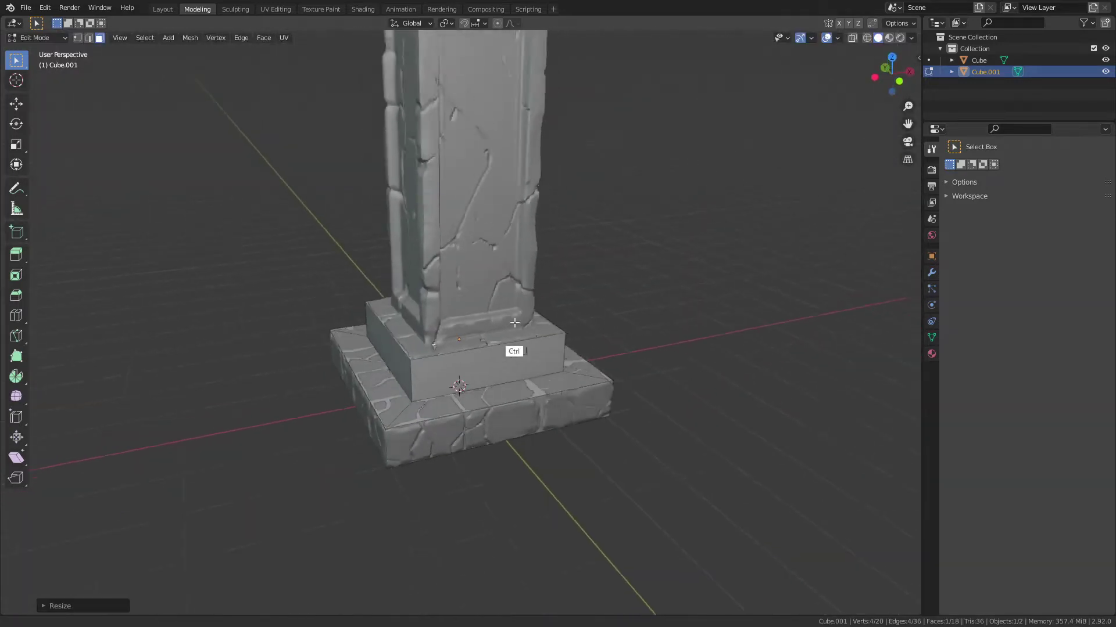
pyautogui.scroll(-3, 508, 346)
pyautogui.press('e')
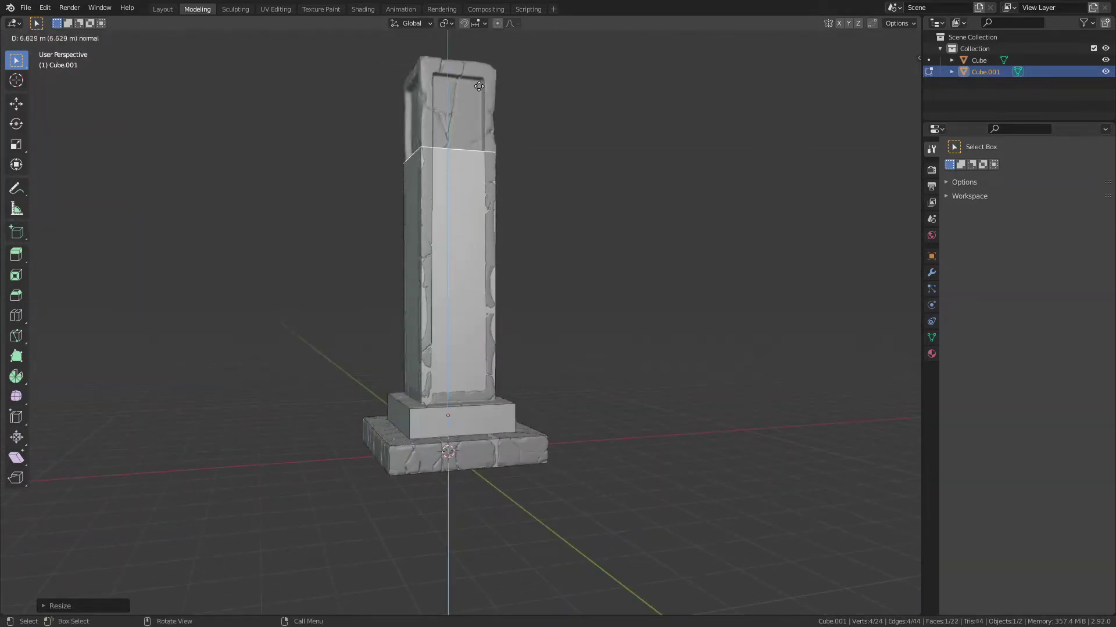
pyautogui.click(479, 4)
# Return to Object Mode and move the plain blockout pillar along X beside the sculpted one.
pyautogui.scroll(-3, 513, 250)
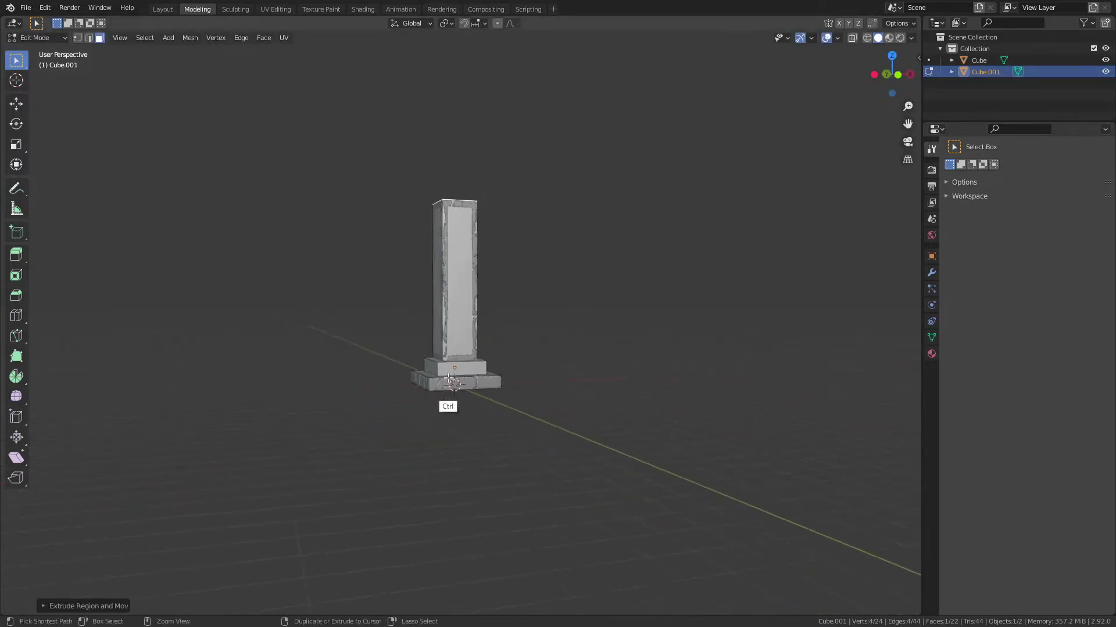
pyautogui.moveTo(513, 250)
pyautogui.mouseDown(button='middle')
pyautogui.moveTo(439, 392)
pyautogui.moveTo(482, 377)
pyautogui.mouseUp(button='middle')
pyautogui.press('Tab')
pyautogui.press('g')
pyautogui.press('x')
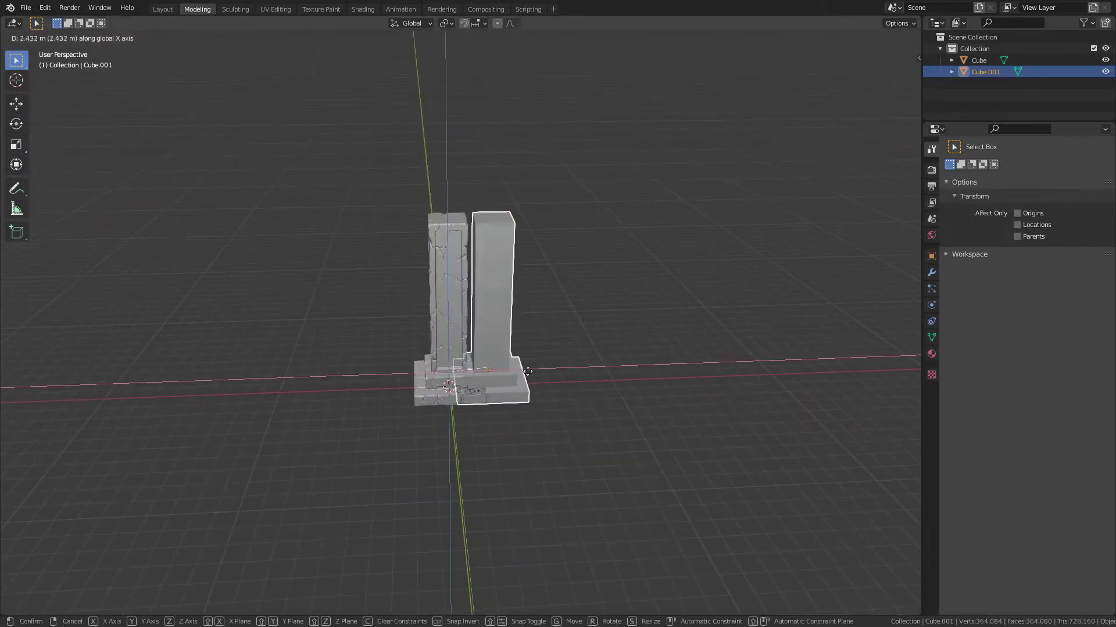
pyautogui.click(587, 378)
# Orbit around both pillars, selecting and deselecting each, ending on a frontal view.
pyautogui.moveTo(587, 377)
pyautogui.mouseDown(button='middle')
pyautogui.moveTo(622, 346)
pyautogui.moveTo(614, 260)
pyautogui.moveTo(543, 312)
pyautogui.moveTo(617, 309)
pyautogui.mouseUp(button='middle')
pyautogui.scroll(2, 543, 310)
pyautogui.click(605, 301)
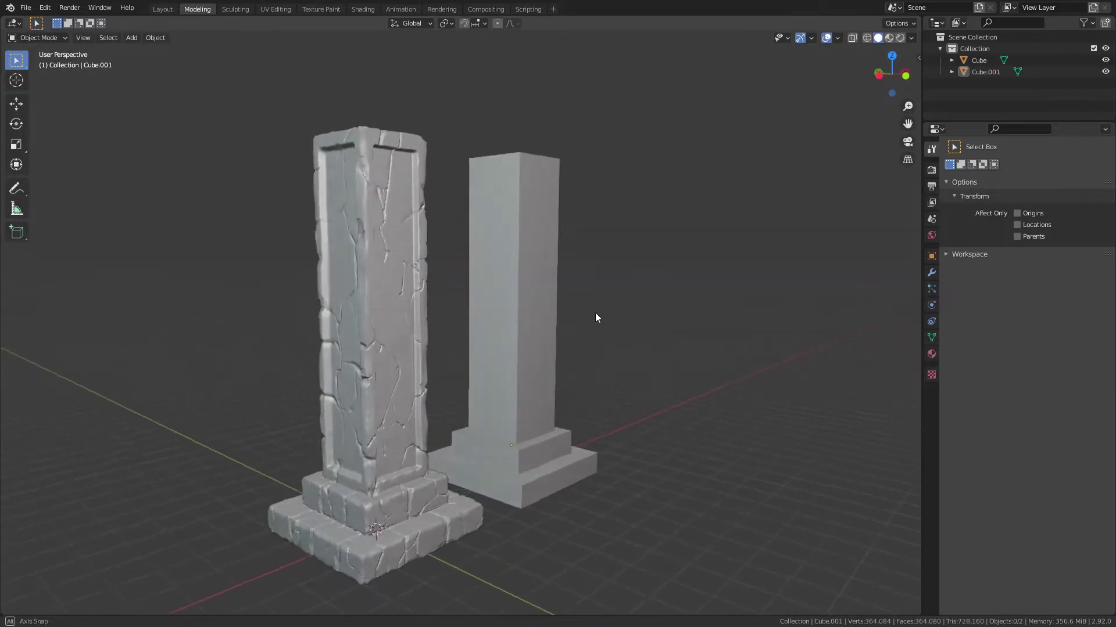
pyautogui.moveTo(594, 312)
pyautogui.mouseDown(button='middle')
pyautogui.moveTo(490, 326)
pyautogui.moveTo(598, 301)
pyautogui.moveTo(550, 327)
pyautogui.moveTo(638, 284)
pyautogui.moveTo(603, 302)
pyautogui.moveTo(636, 274)
pyautogui.mouseUp(button='middle')
pyautogui.click(563, 305)
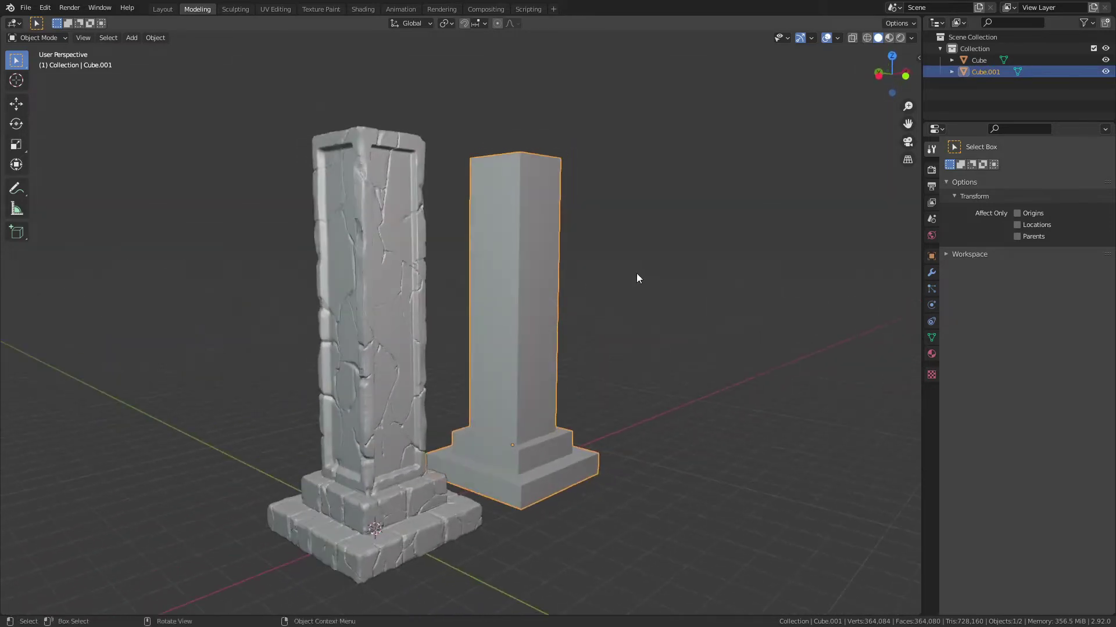
pyautogui.click(379, 368)
pyautogui.moveTo(528, 331)
pyautogui.mouseDown(button='middle')
pyautogui.moveTo(428, 354)
pyautogui.moveTo(526, 320)
pyautogui.moveTo(722, 291)
pyautogui.moveTo(490, 325)
pyautogui.moveTo(604, 287)
pyautogui.moveTo(455, 340)
pyautogui.moveTo(398, 343)
pyautogui.moveTo(627, 274)
pyautogui.moveTo(563, 331)
pyautogui.moveTo(546, 331)
pyautogui.moveTo(477, 430)
pyautogui.moveTo(597, 378)
pyautogui.moveTo(453, 424)
pyautogui.moveTo(494, 405)
pyautogui.moveTo(535, 389)
pyautogui.moveTo(457, 441)
pyautogui.moveTo(566, 361)
pyautogui.moveTo(565, 403)
pyautogui.moveTo(466, 413)
pyautogui.moveTo(504, 341)
pyautogui.moveTo(463, 393)
pyautogui.moveTo(486, 331)
pyautogui.moveTo(529, 348)
pyautogui.moveTo(511, 336)
pyautogui.moveTo(521, 313)
pyautogui.moveTo(602, 273)
pyautogui.moveTo(424, 345)
pyautogui.moveTo(463, 348)
pyautogui.moveTo(423, 354)
pyautogui.moveTo(507, 347)
pyautogui.moveTo(478, 332)
pyautogui.mouseUp(button='middle')
pyautogui.click(636, 303)
pyautogui.click(424, 354)
pyautogui.click(480, 346)
pyautogui.moveTo(487, 291)
pyautogui.mouseDown(button='middle')
pyautogui.moveTo(444, 354)
pyautogui.moveTo(514, 324)
pyautogui.moveTo(501, 347)
pyautogui.moveTo(486, 347)
pyautogui.mouseUp(button='middle')
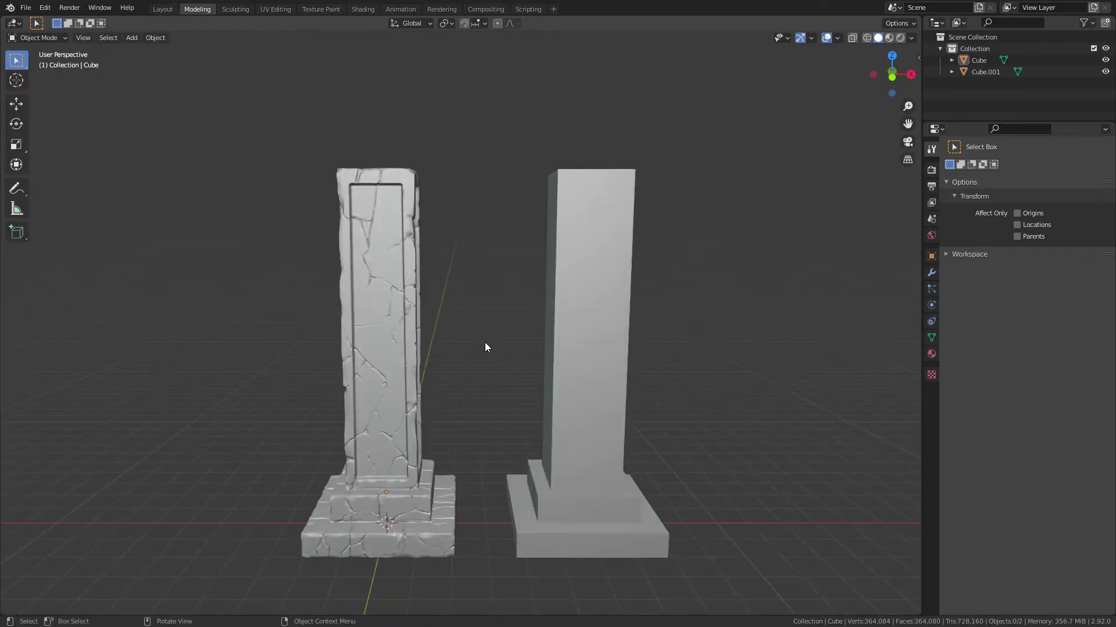
# Save the scene to the Desktop folder as stonee.blend.
pyautogui.hotkey('ctrl', 's')
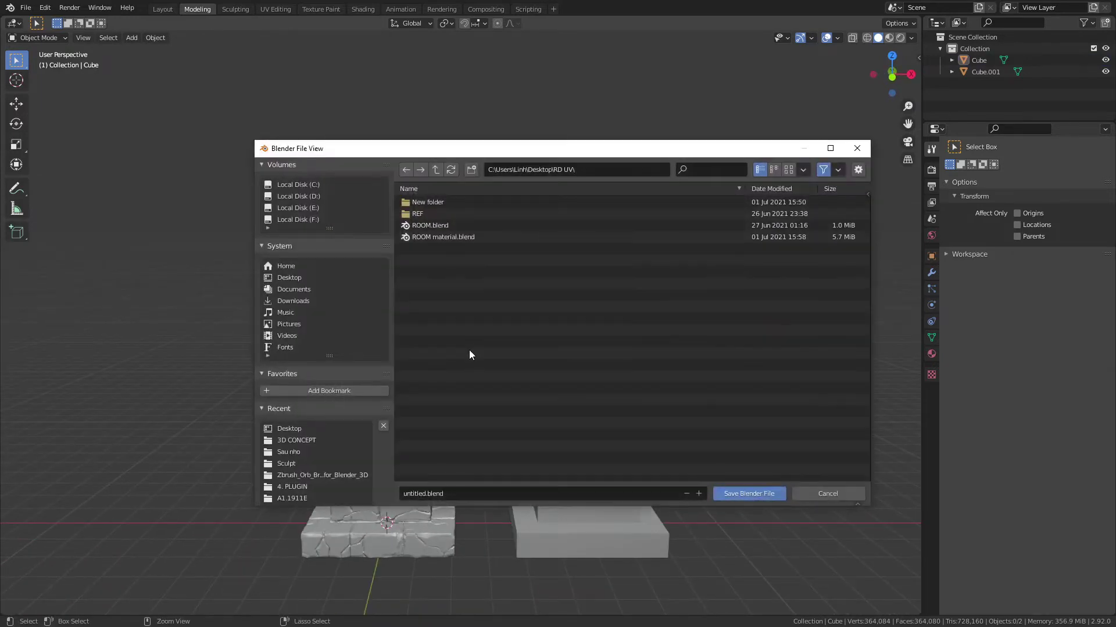
pyautogui.click(835, 494)
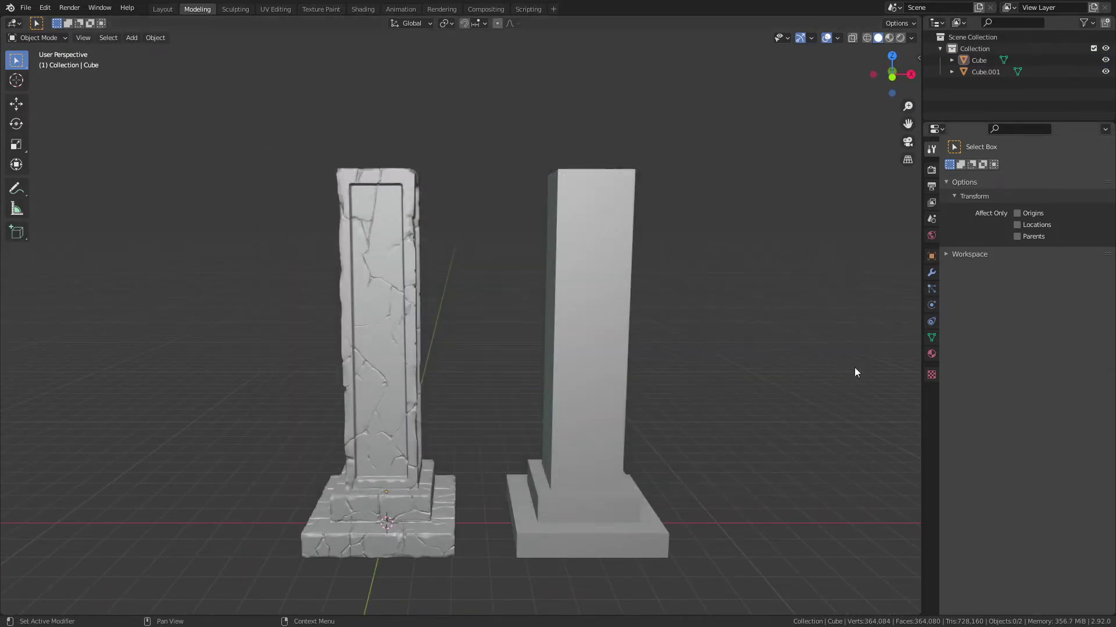
pyautogui.hotkey('ctrl', 's')
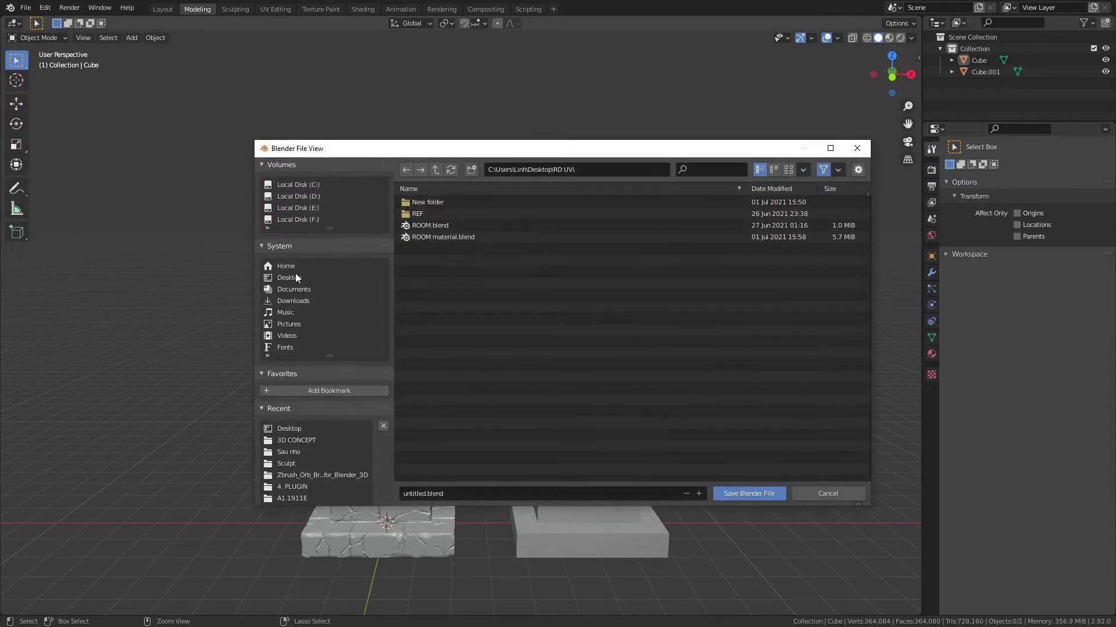
pyautogui.click(295, 277)
pyautogui.write('stonee')
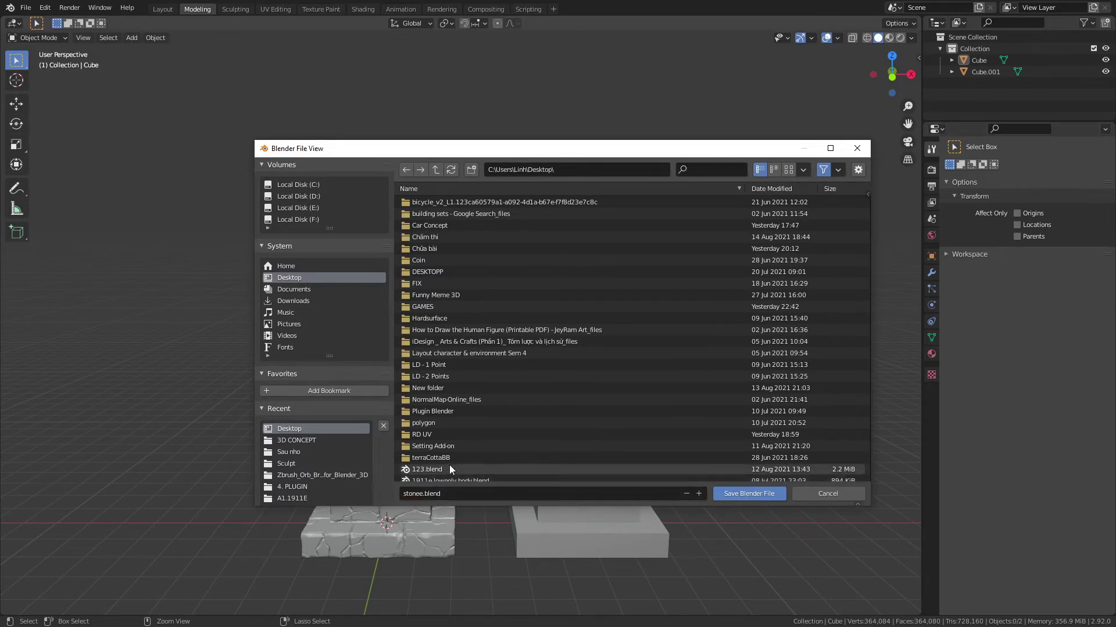
pyautogui.click(744, 491)
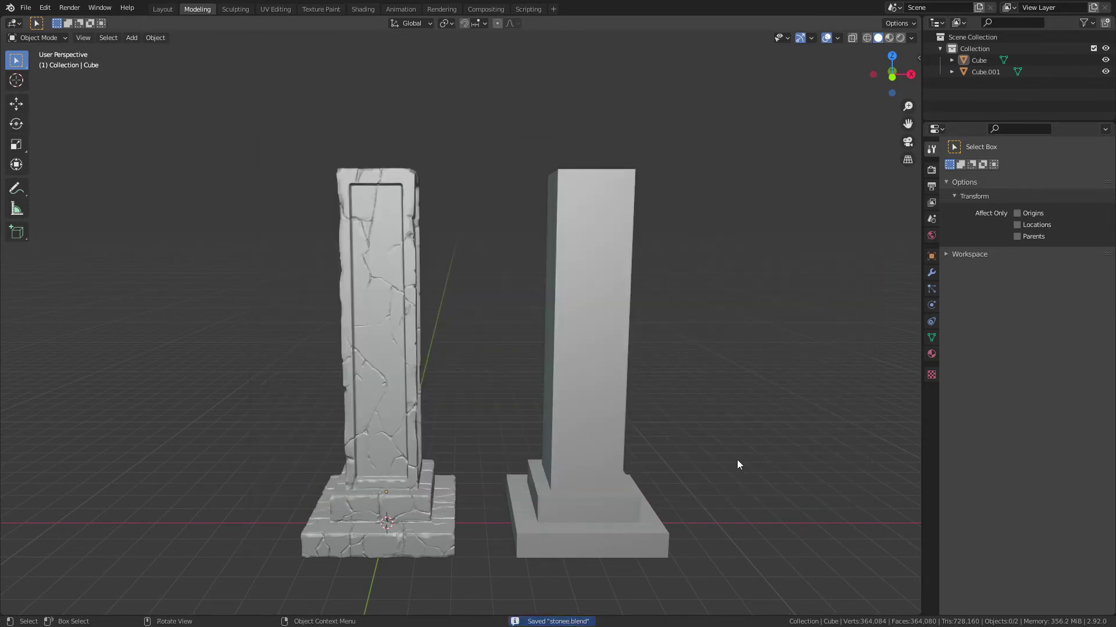